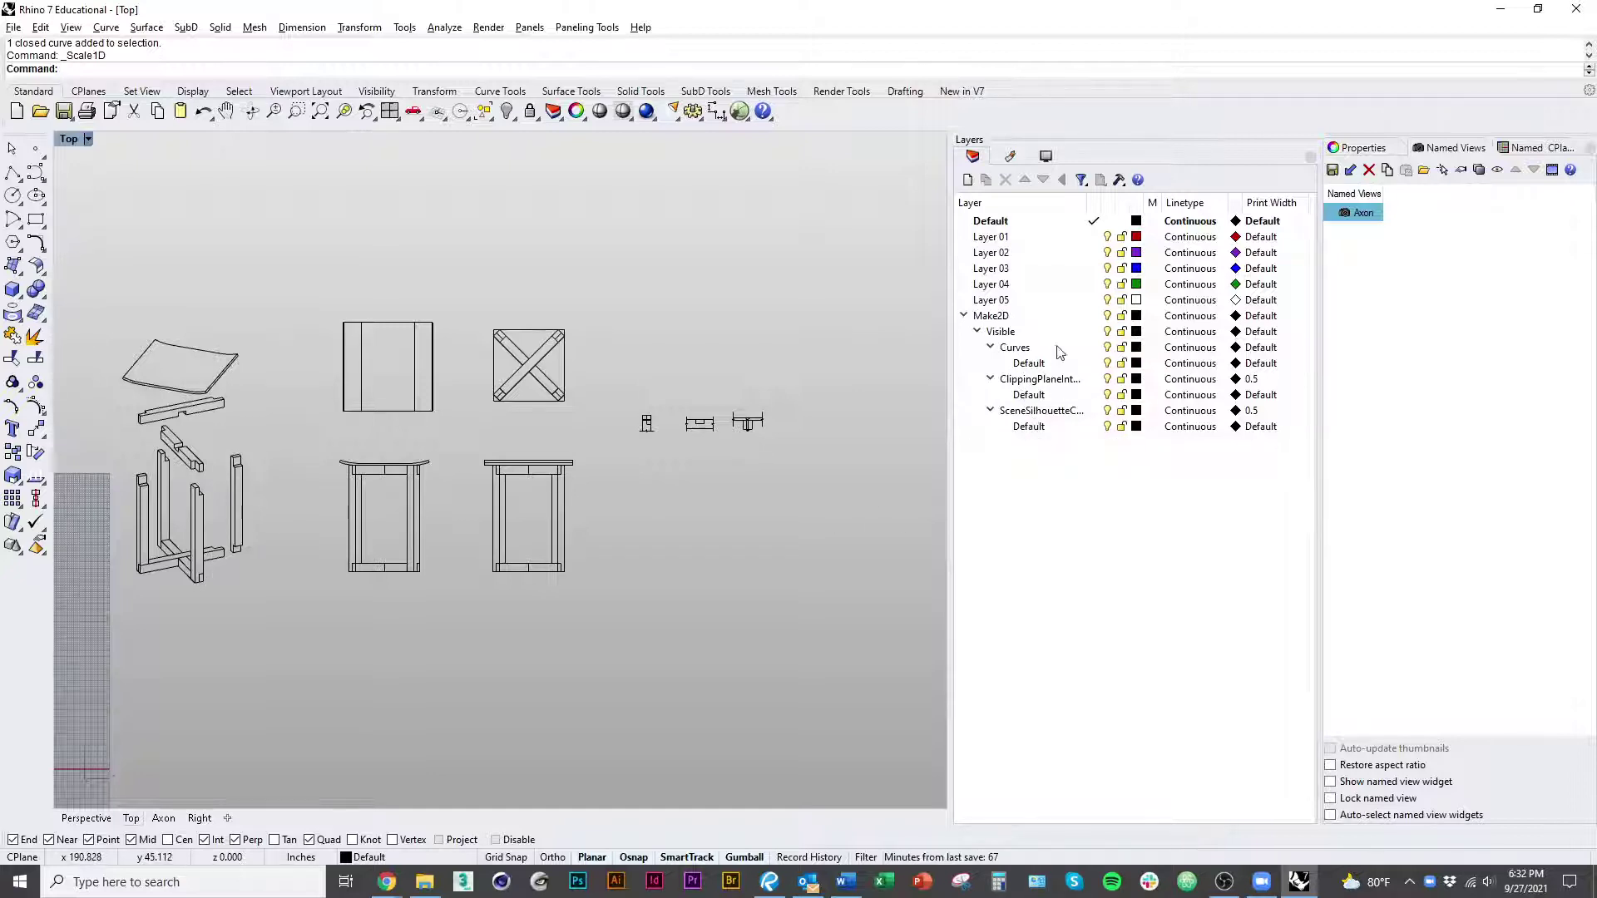
Step: Create a sublayer named 0.7 under the Make2D layer
left_click(1024, 321)
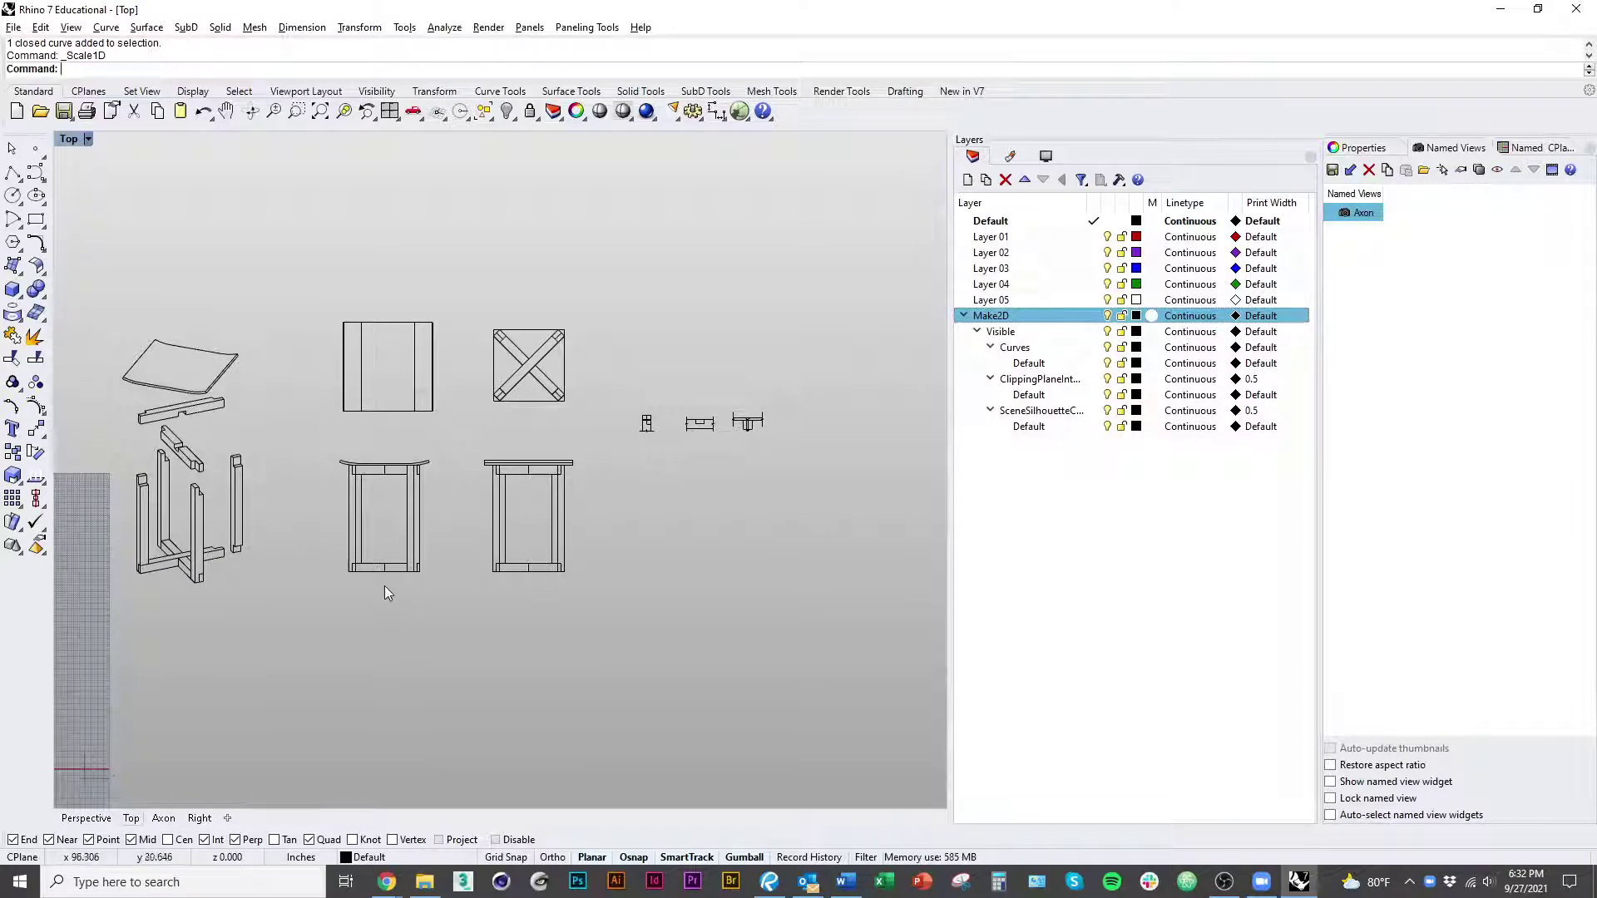
right_click_drag(384, 586, 457, 552)
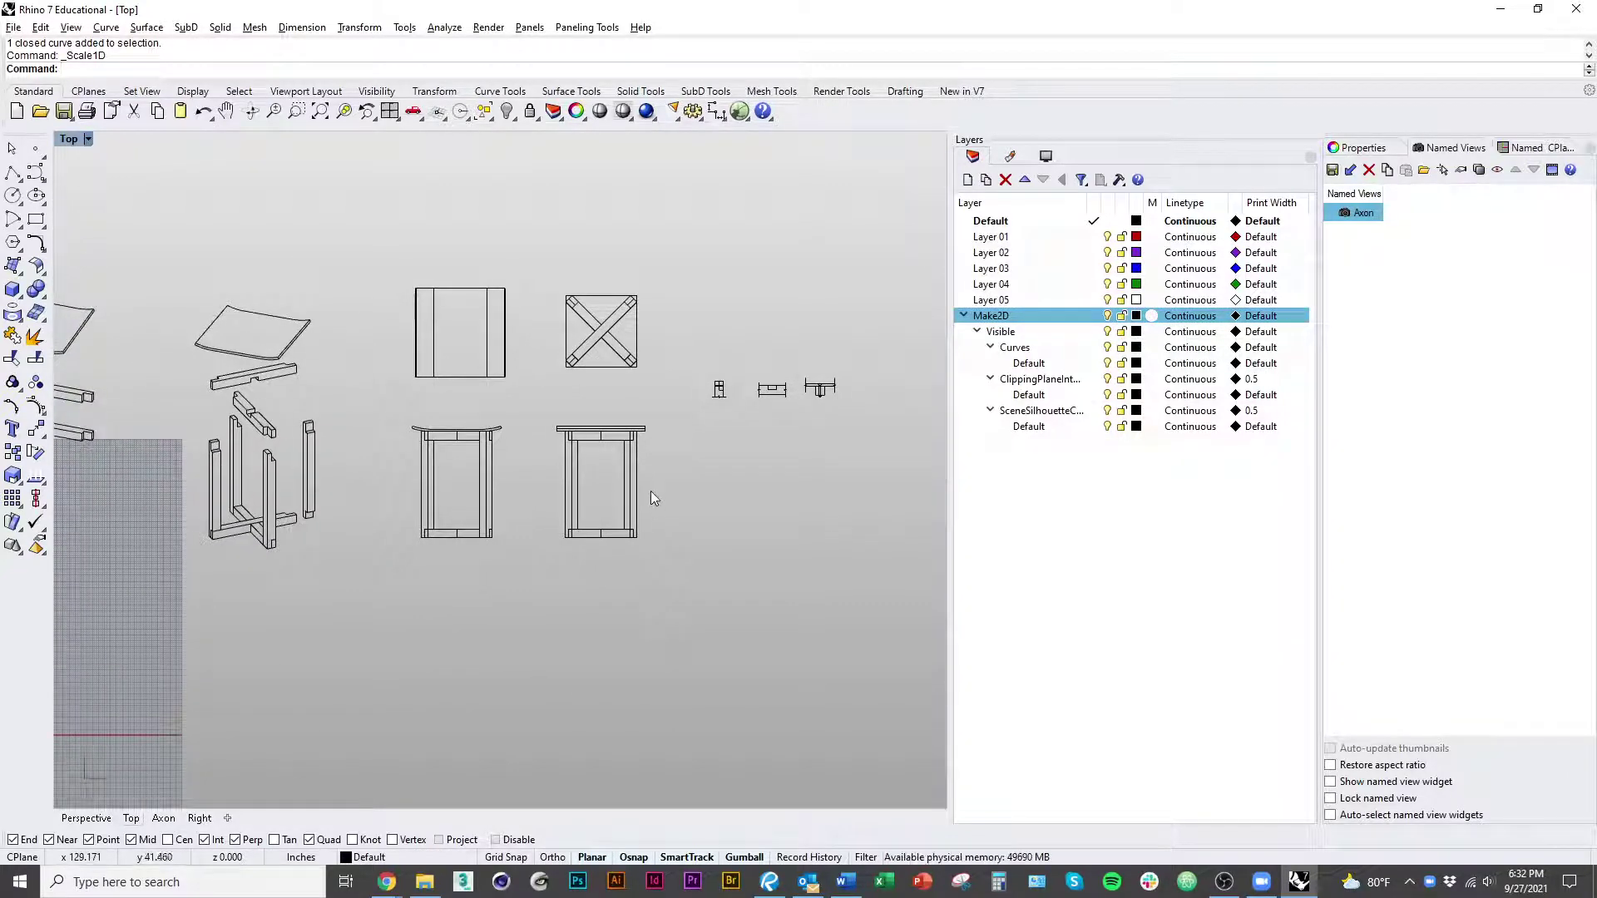
right_click_drag(198, 445, 316, 483)
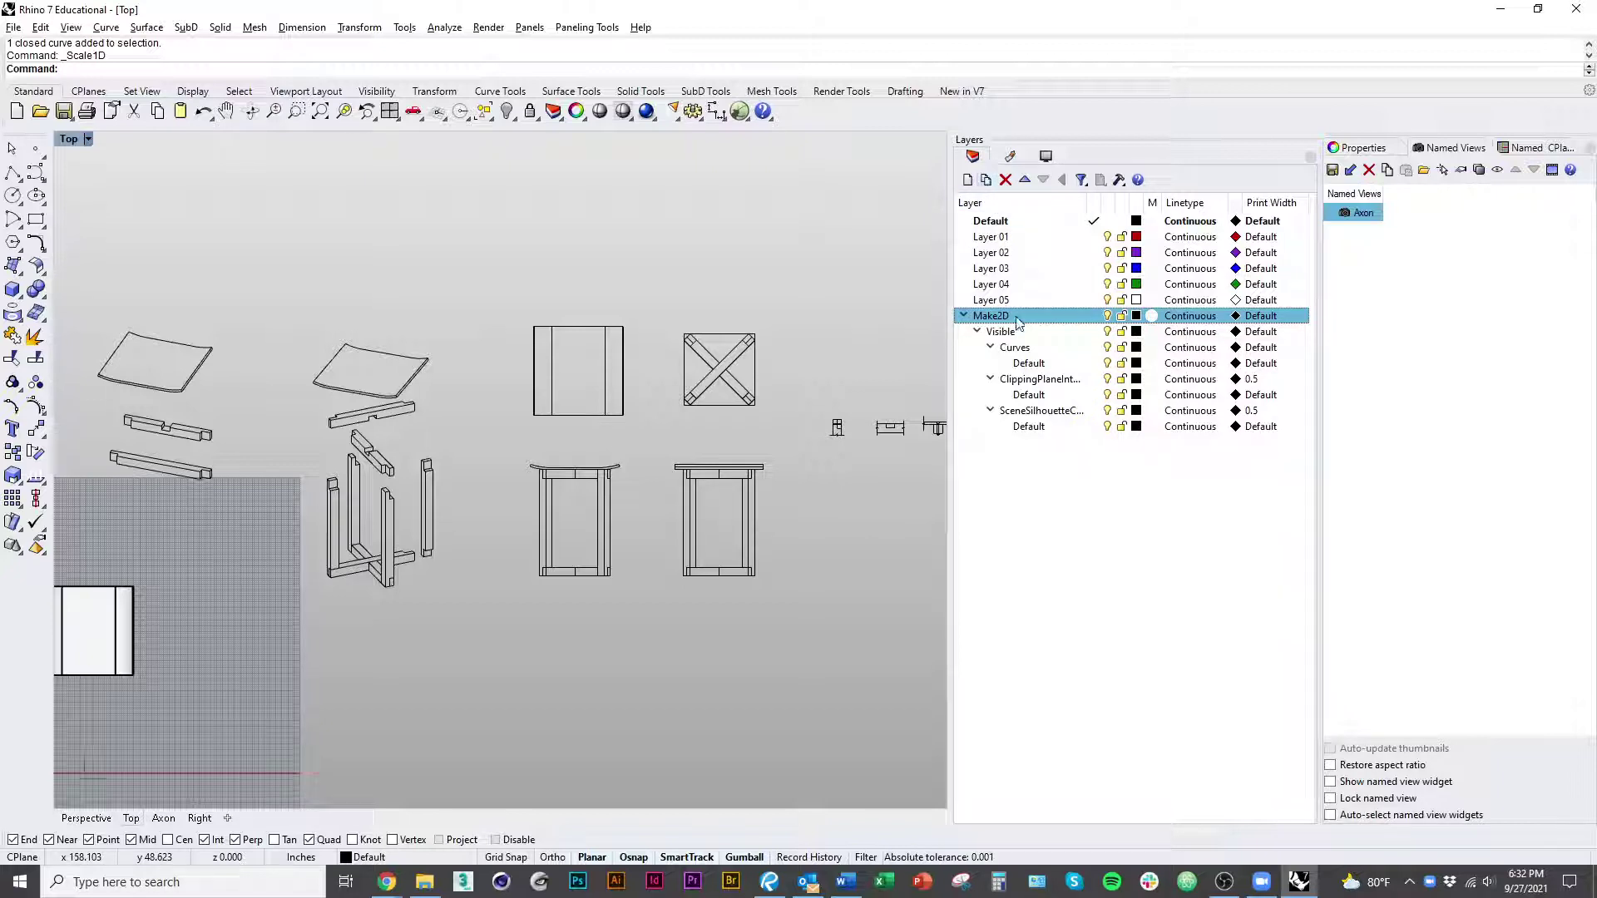
left_click(986, 181)
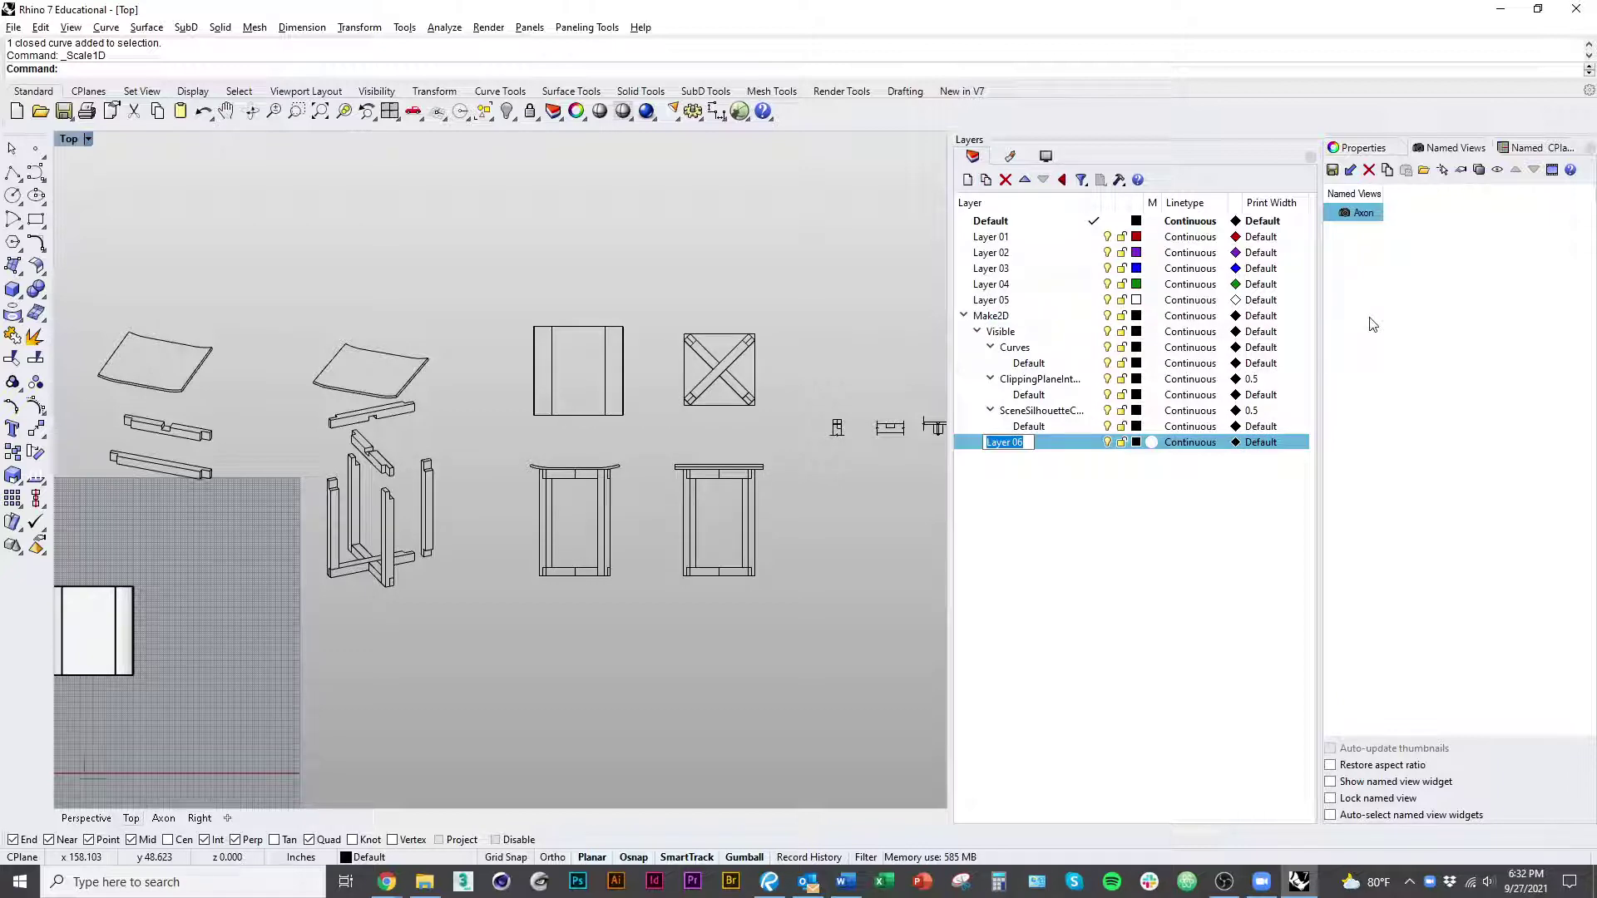
type("0.7")
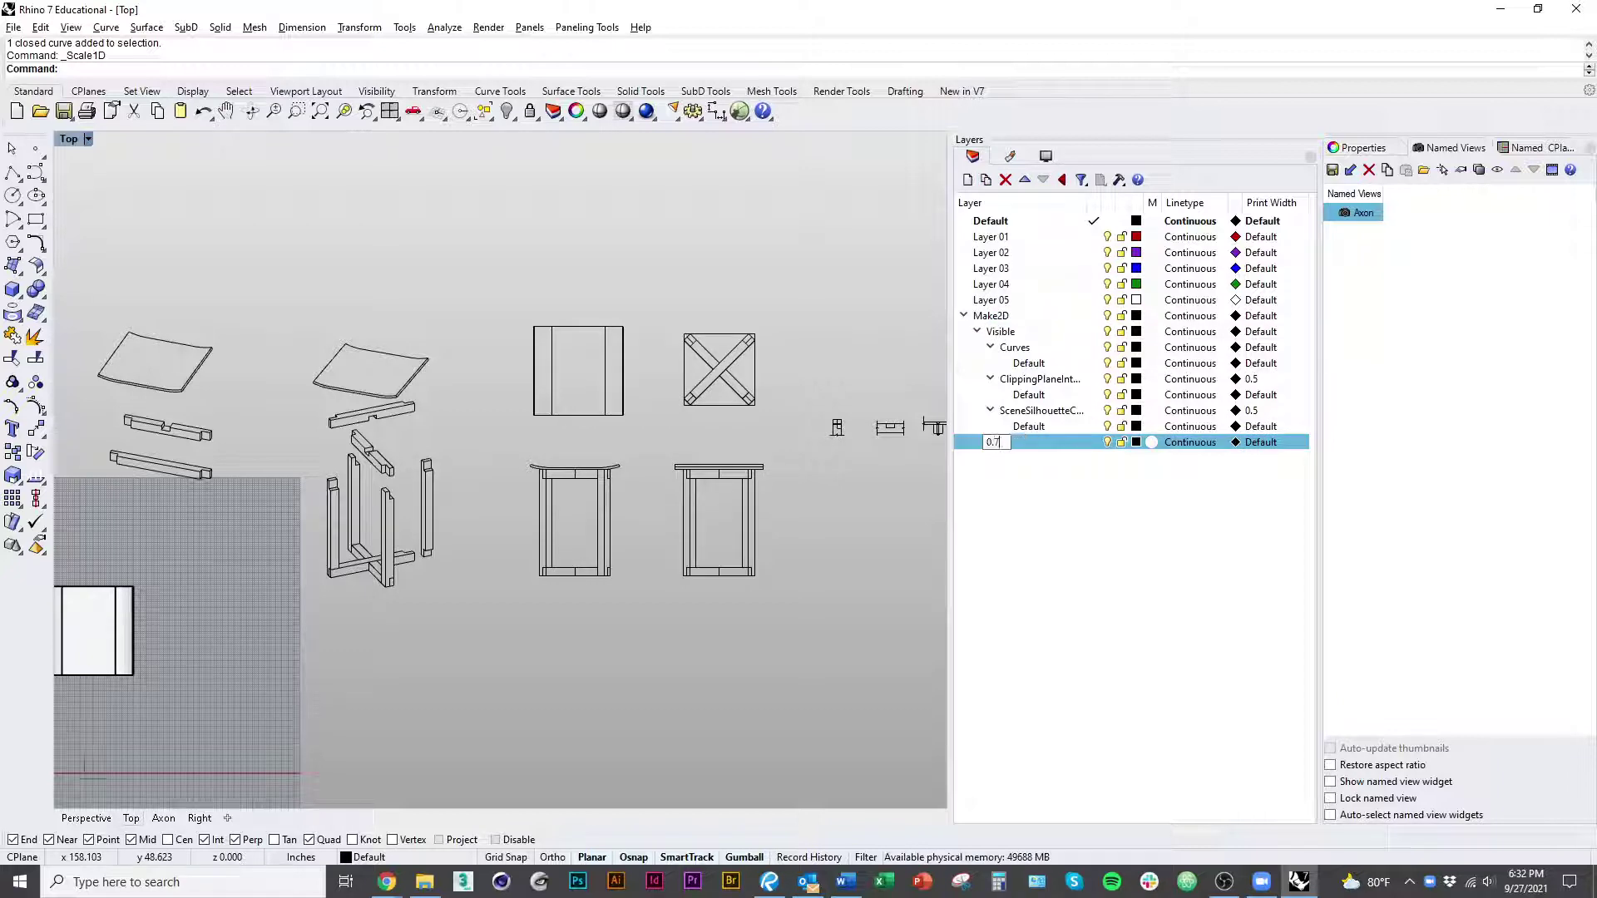
left_click(1193, 642)
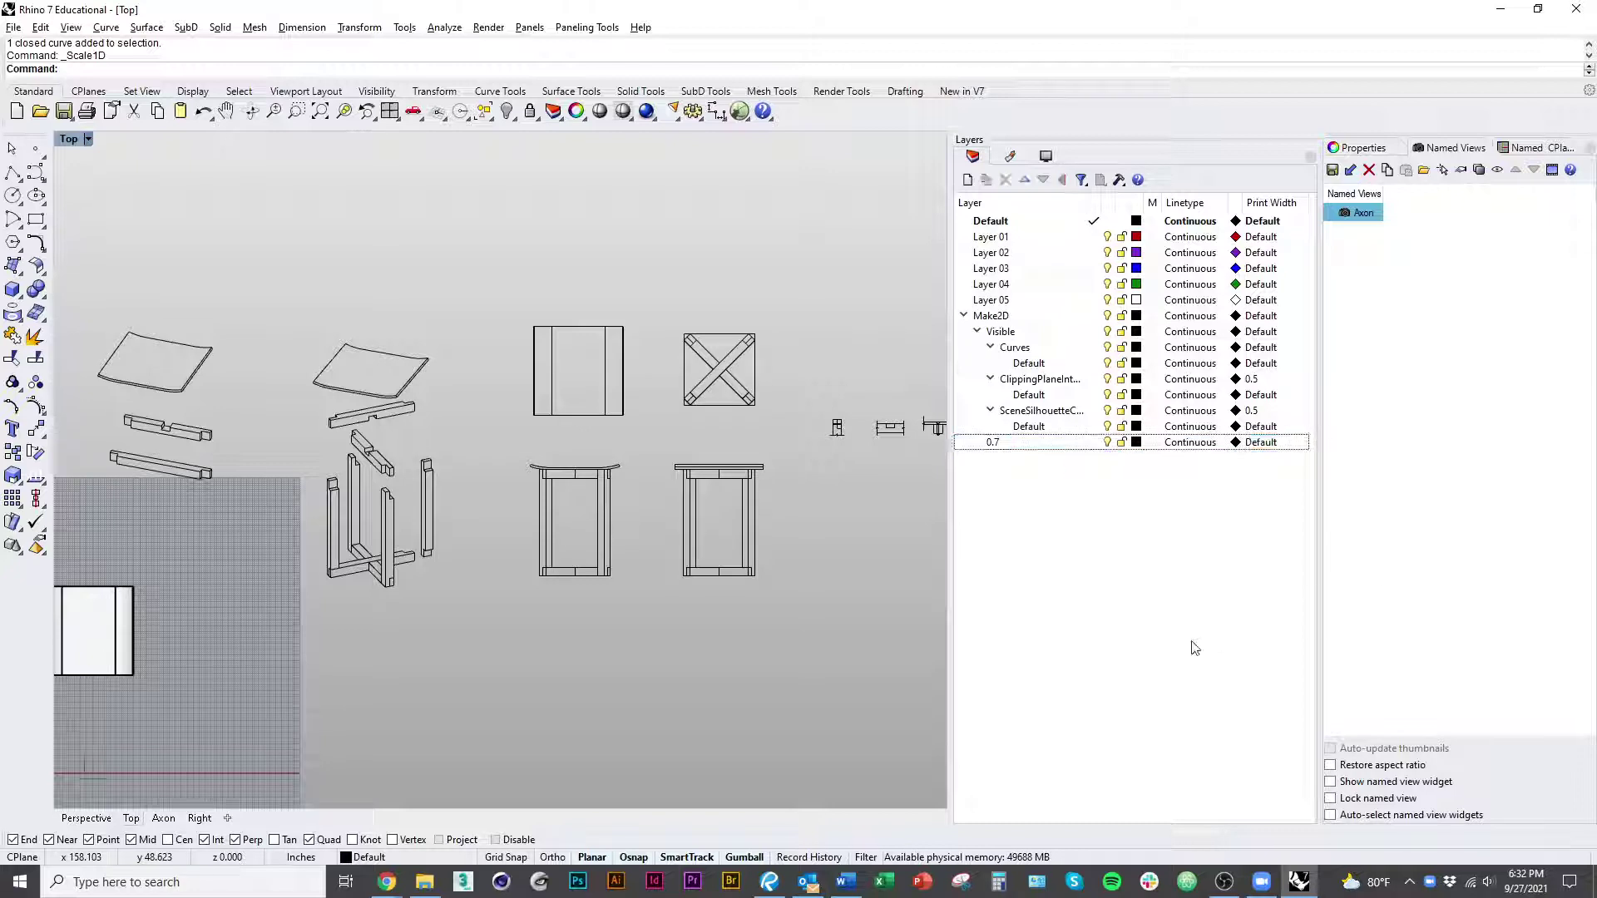
Step: Set the layer color of the 0.7 sublayer to Red
left_click(1136, 442)
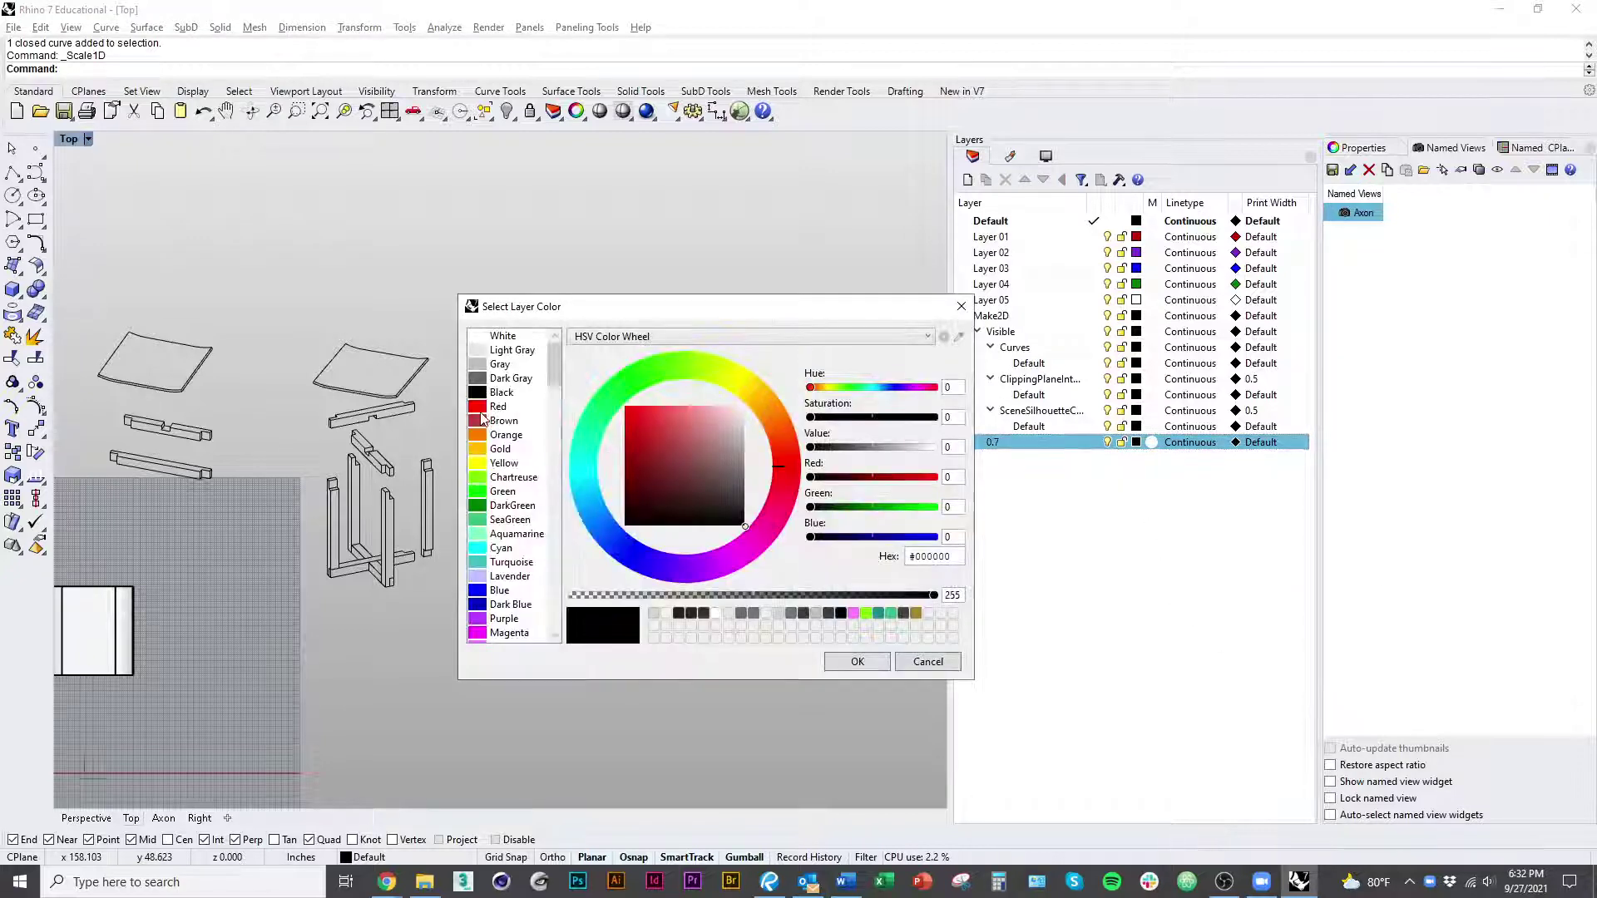
left_click(493, 407)
left_click(858, 662)
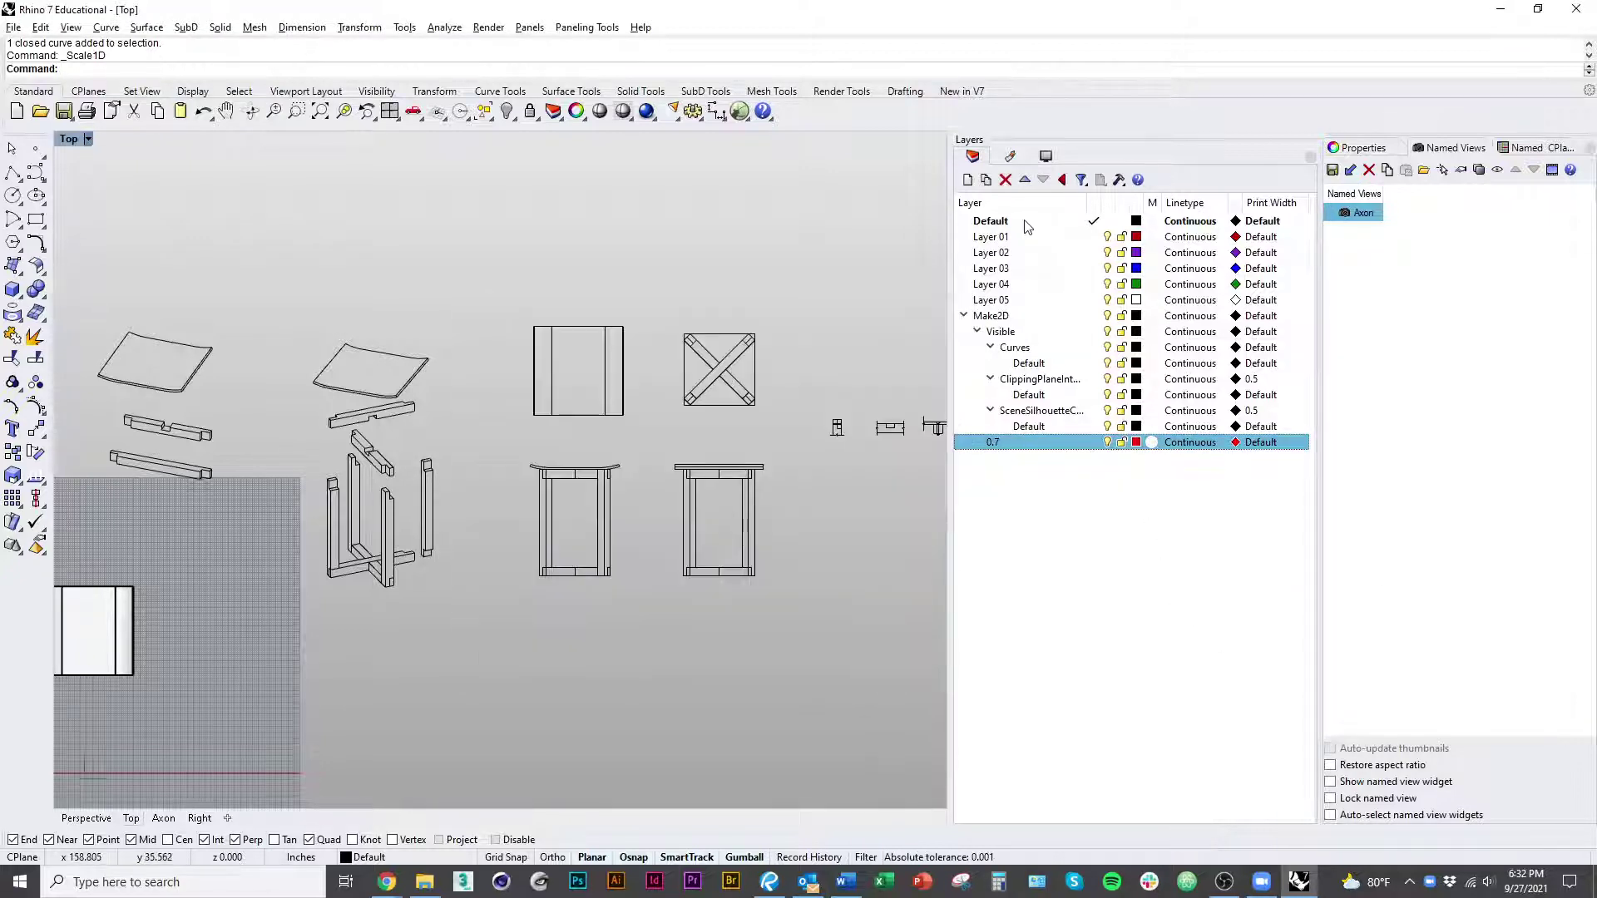
Step: Add two more sublayers under Make2D, named 0.45 and 0.3
left_click(968, 179)
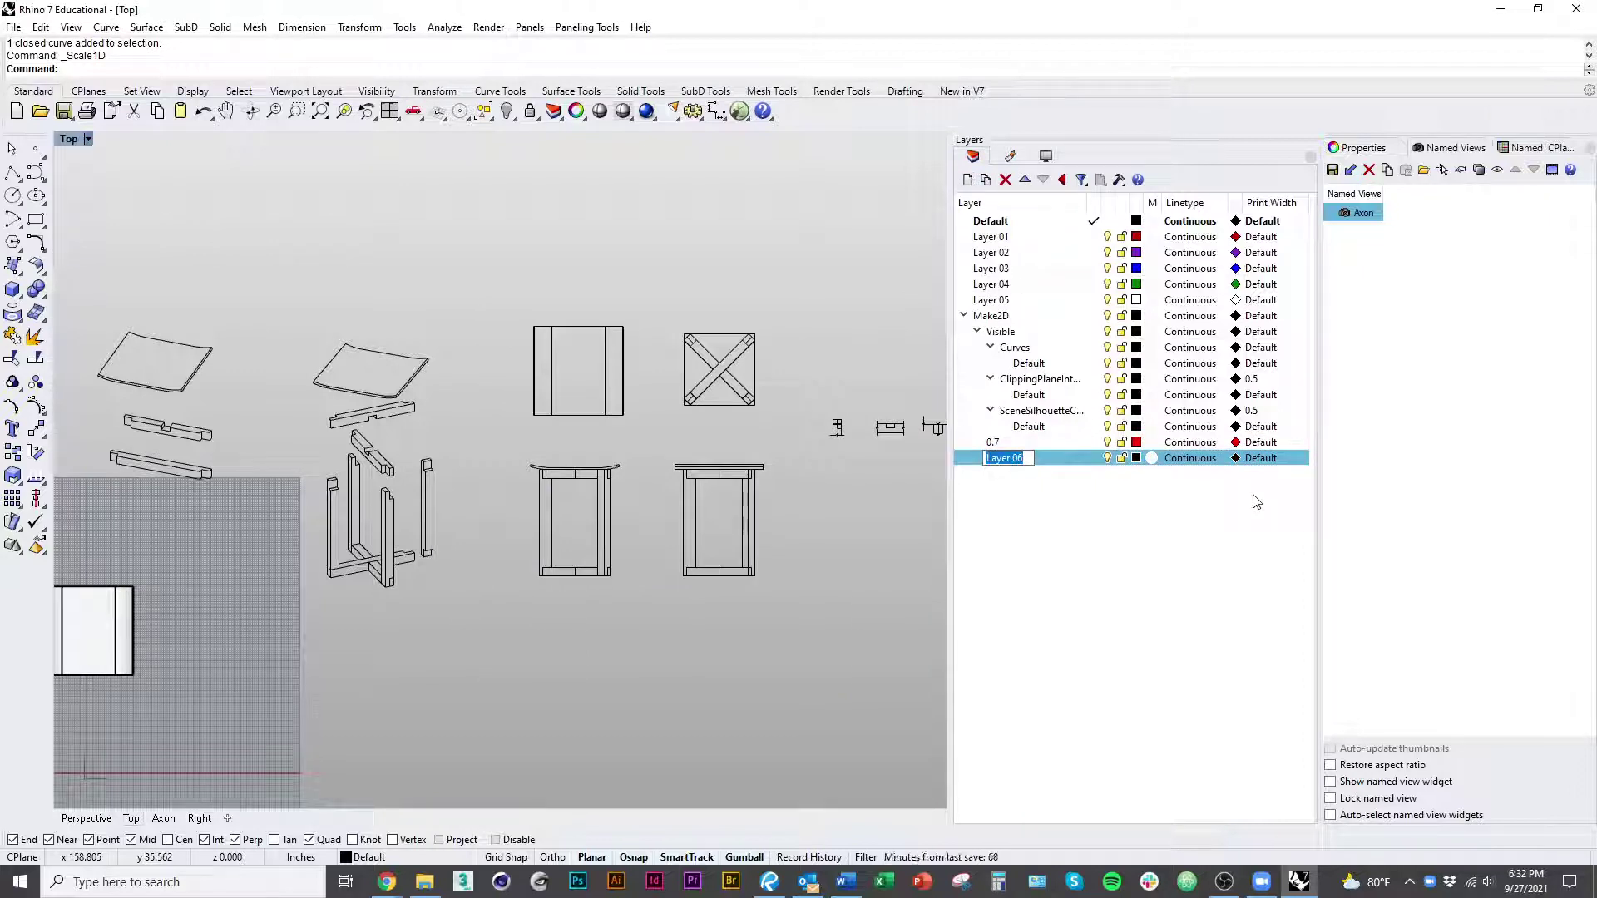
type("0.45")
key("Return")
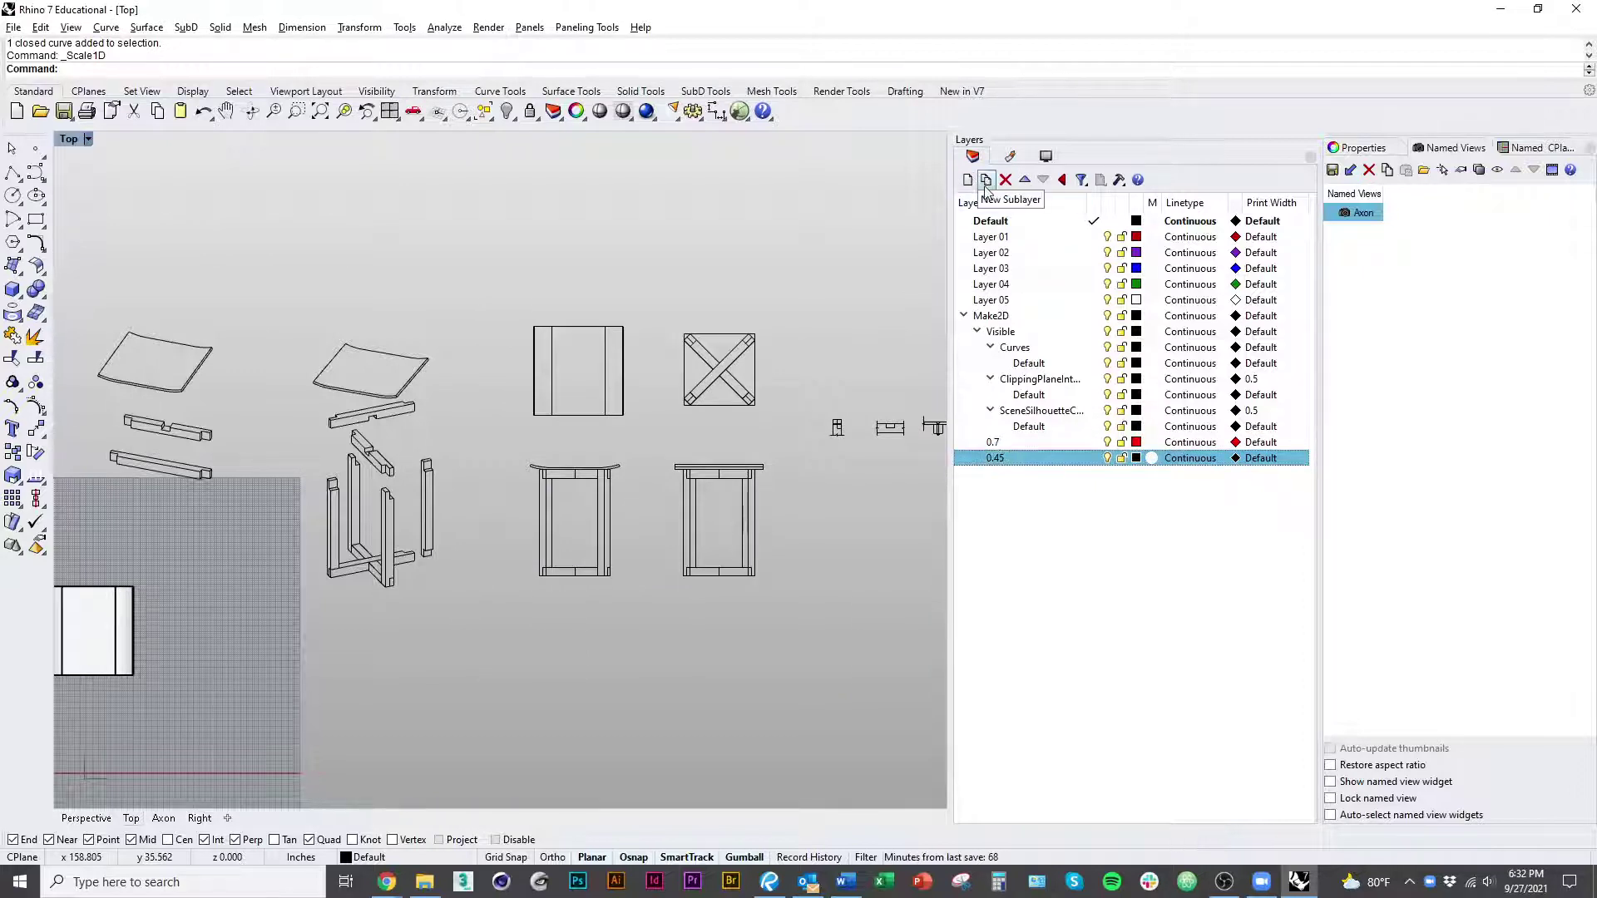
left_click(967, 180)
type("0.3")
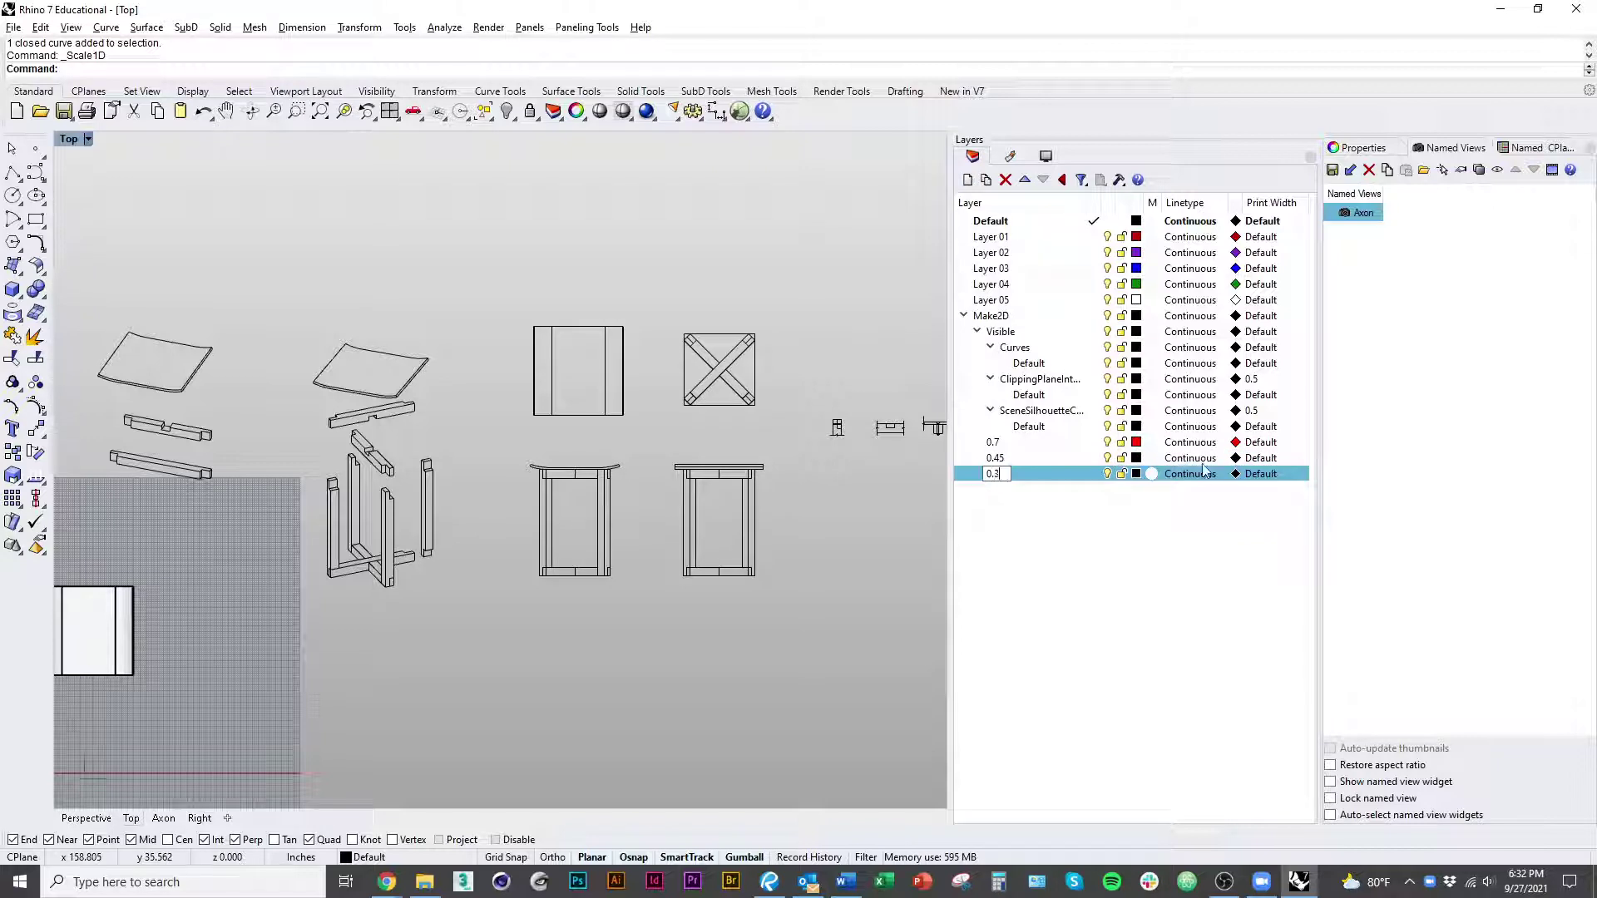
key("Return")
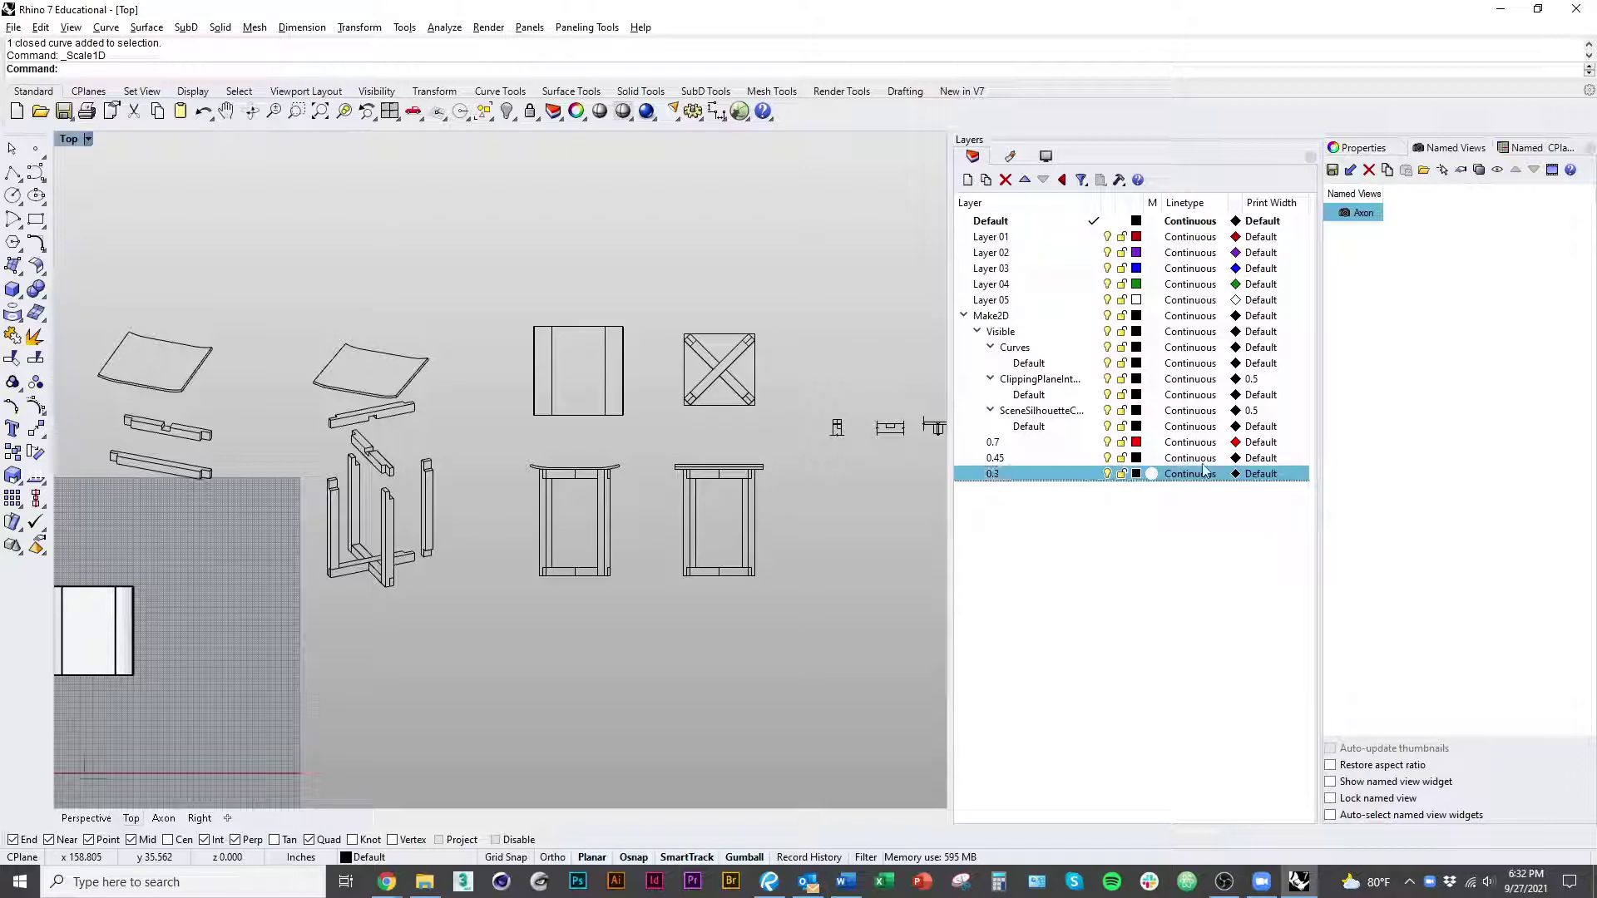
Step: Add another sublayer under Make2D and name it 0.15, correcting the missing decimal point
left_click(968, 181)
type("0")
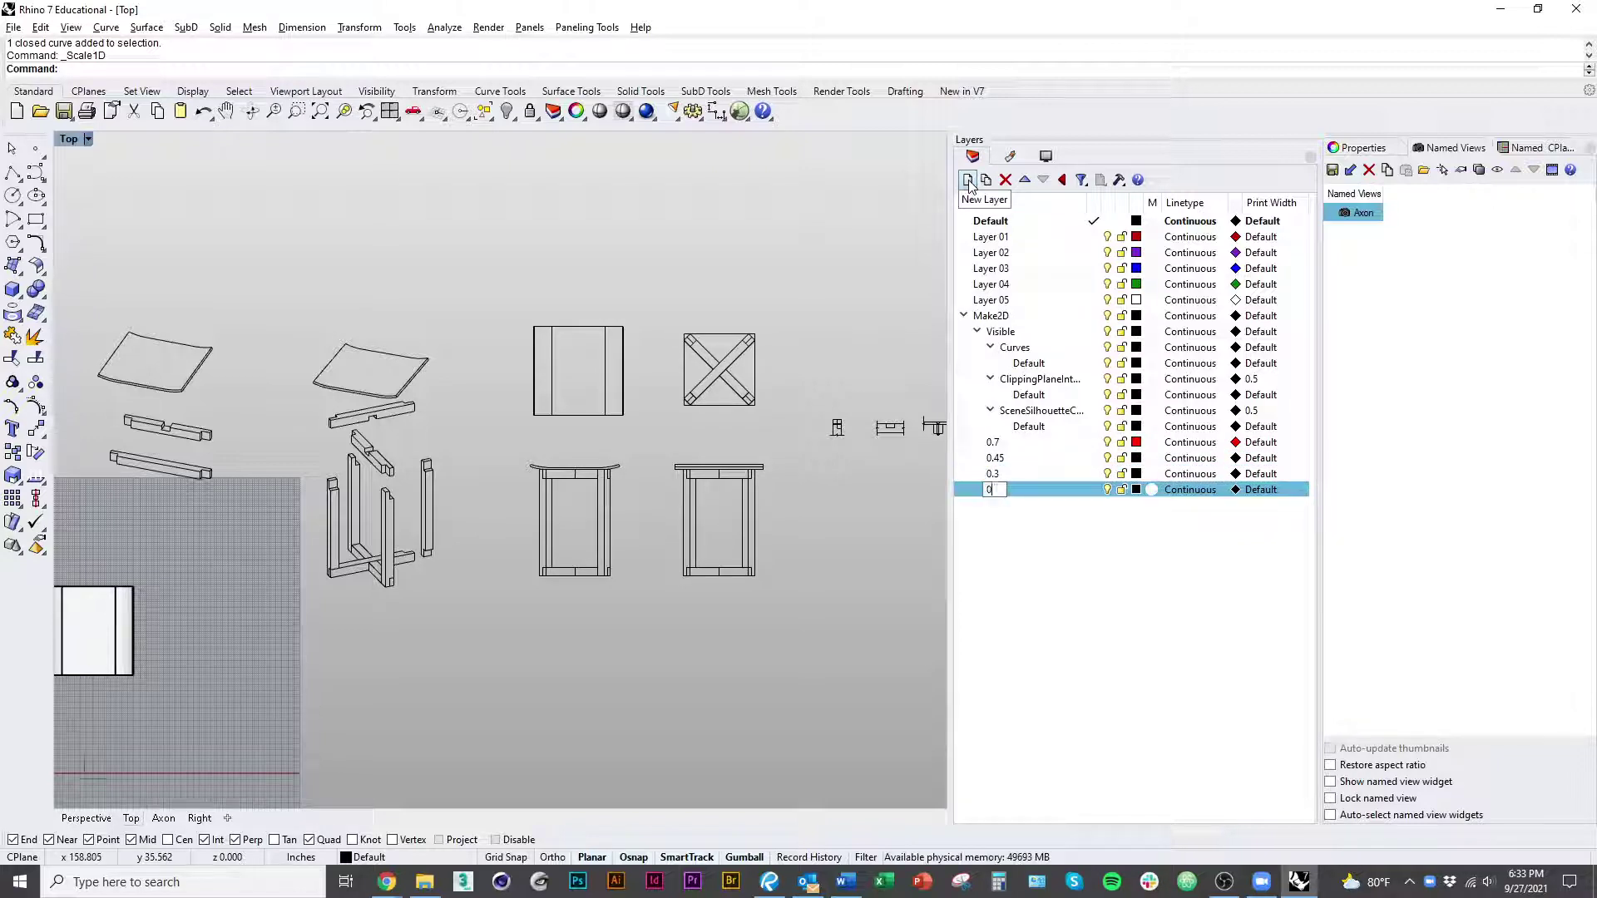
type(".")
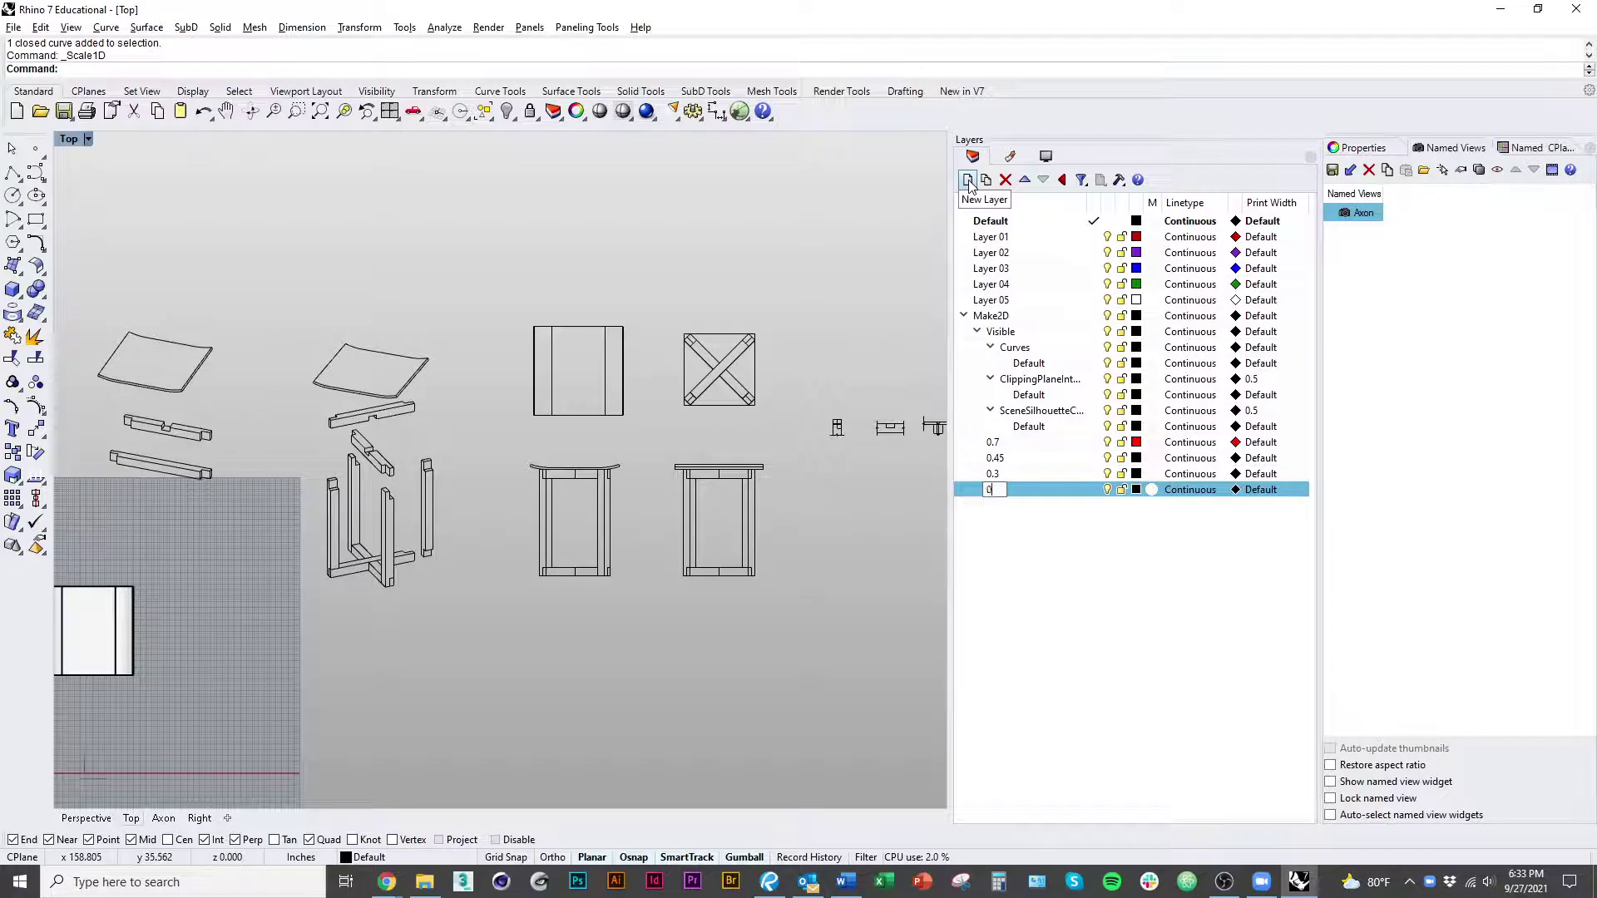
type("15")
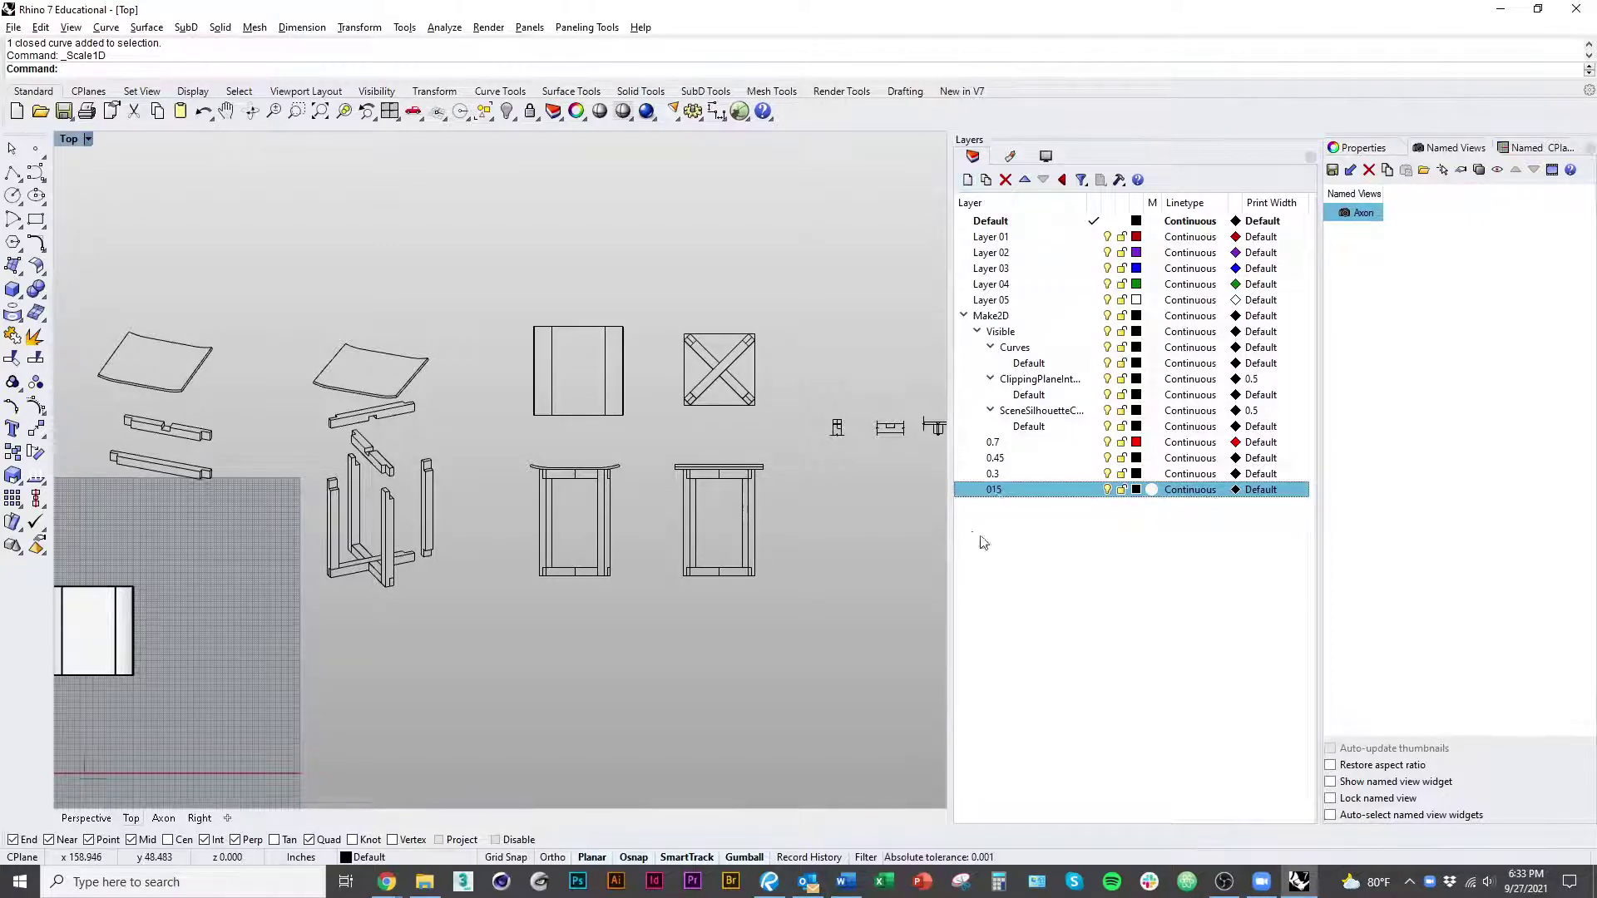
double_click(994, 493)
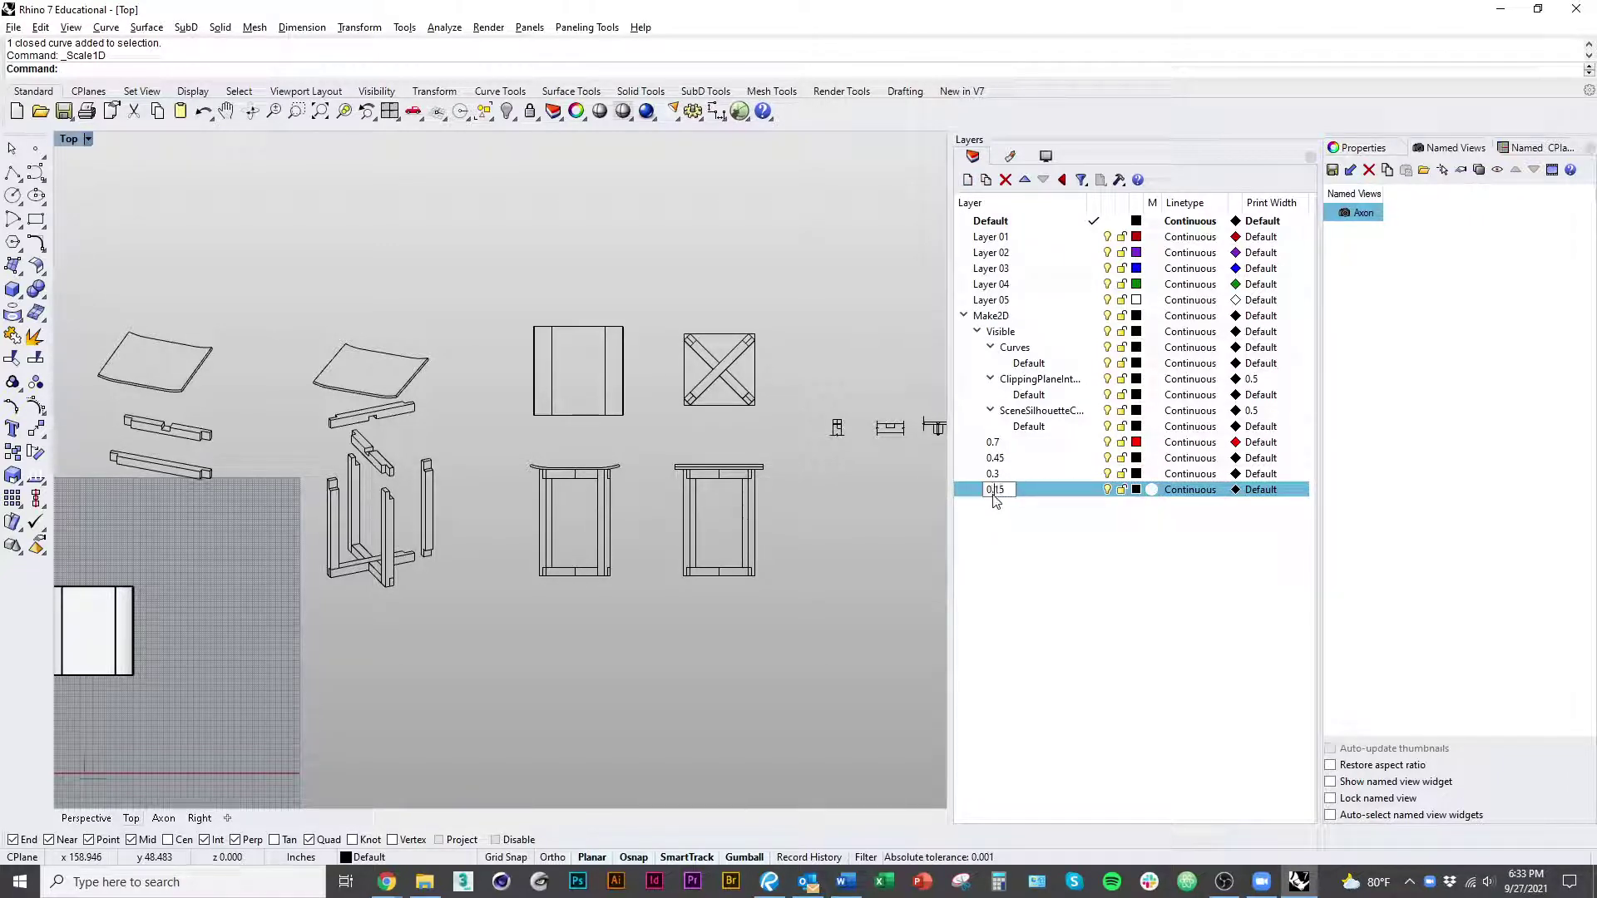
key("Return")
left_click(967, 180)
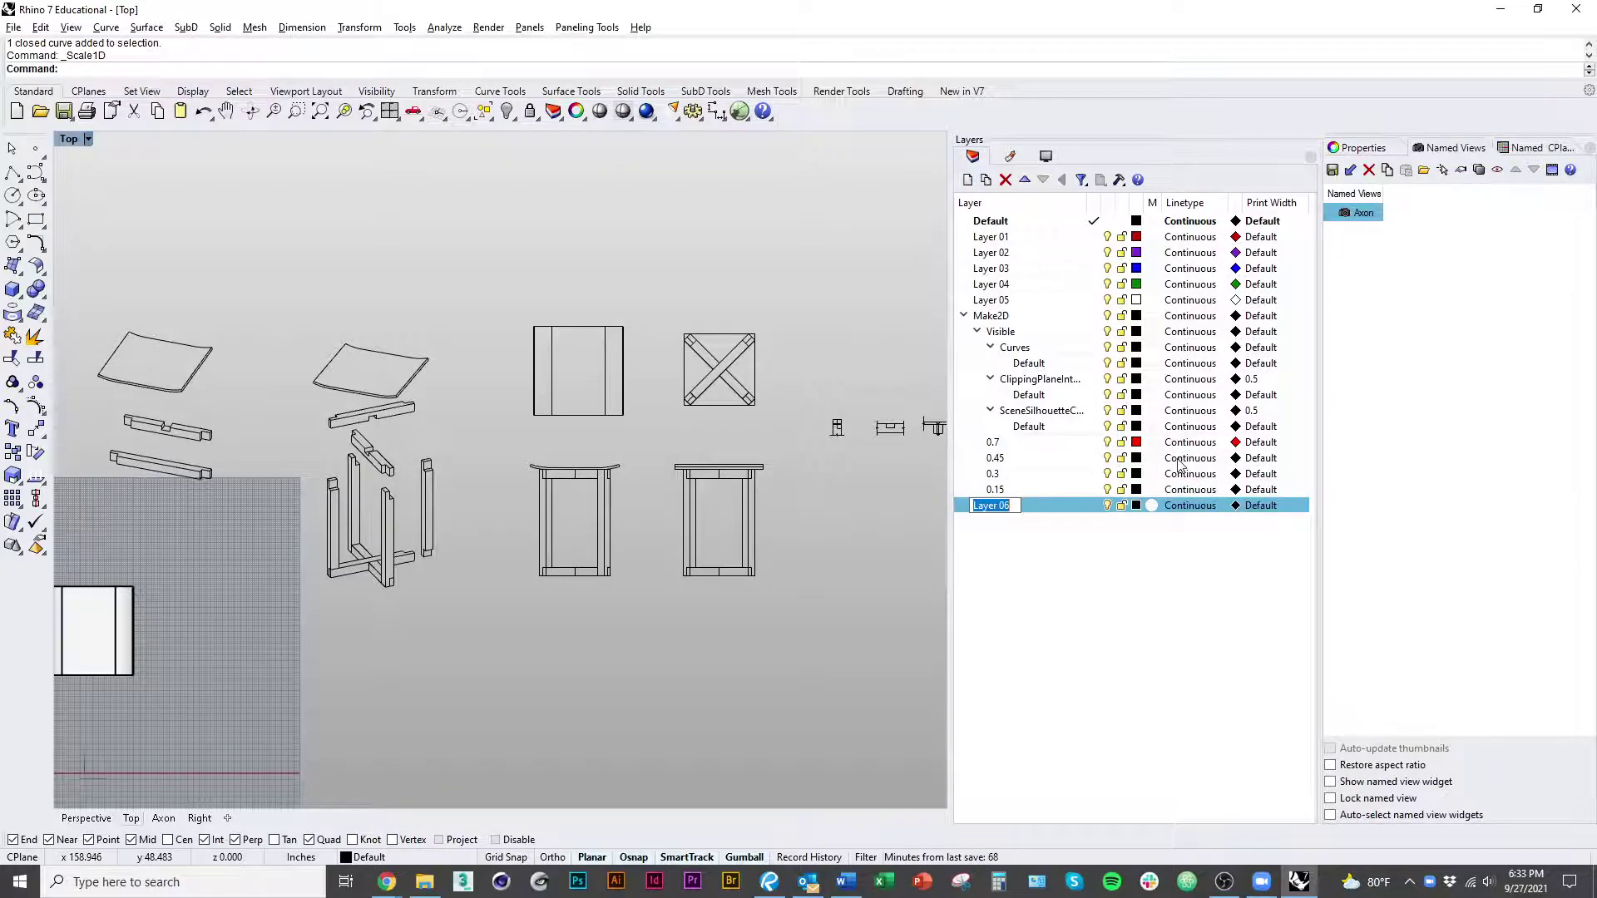
left_click(1069, 620)
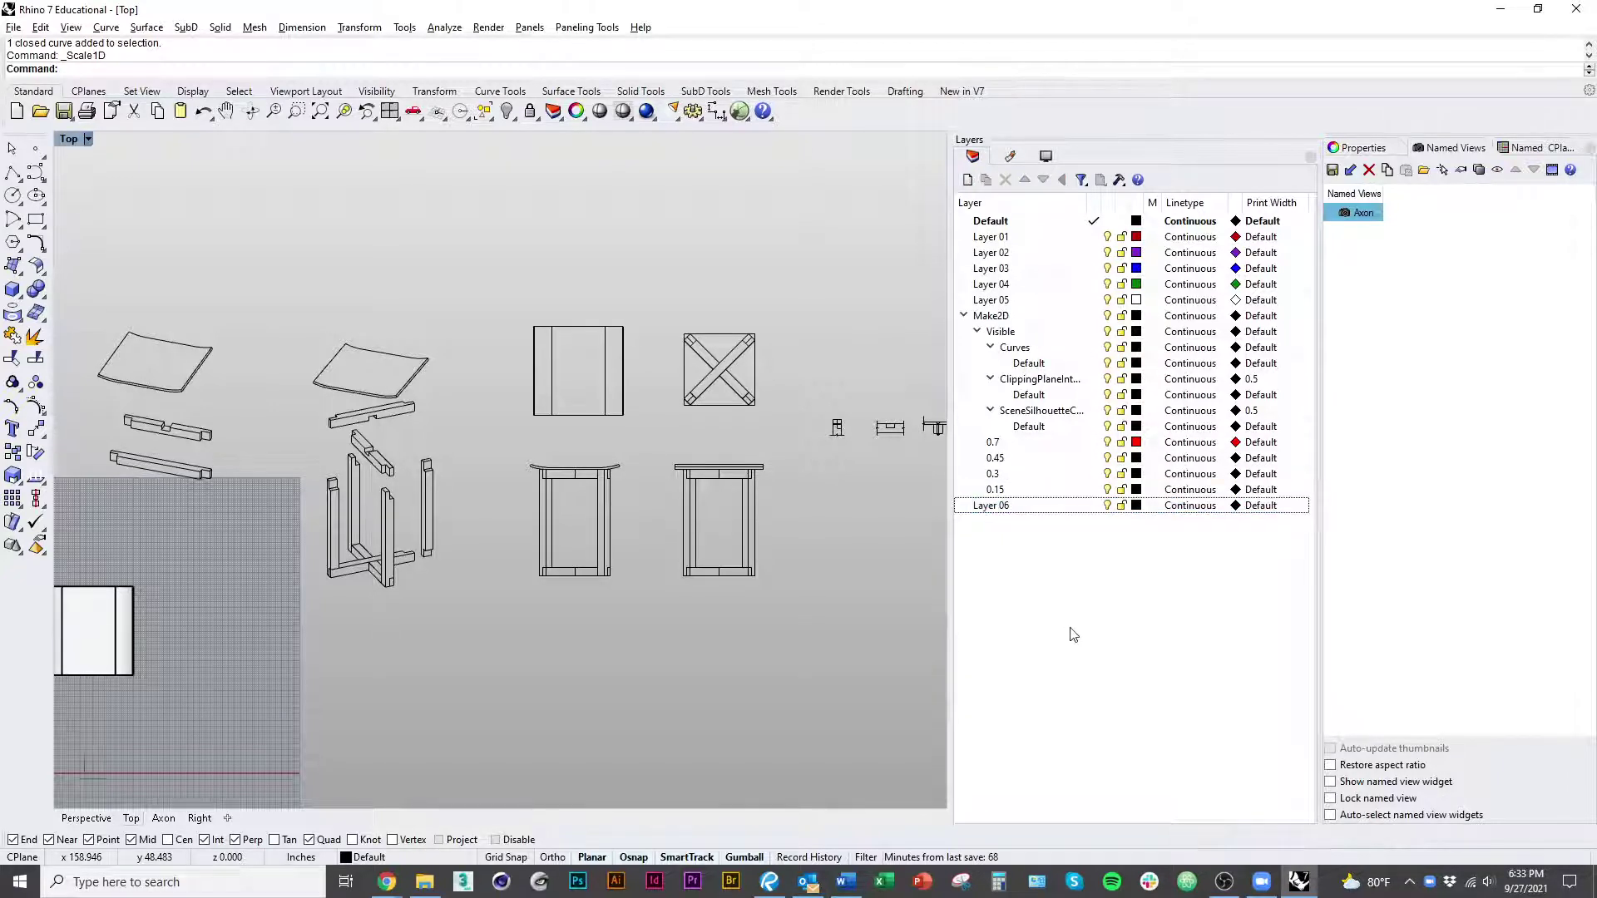
left_click(1069, 510)
key("Delete")
Step: Add a sublayer named Dashed below the 0.15 layer under Make2D
left_click(967, 180)
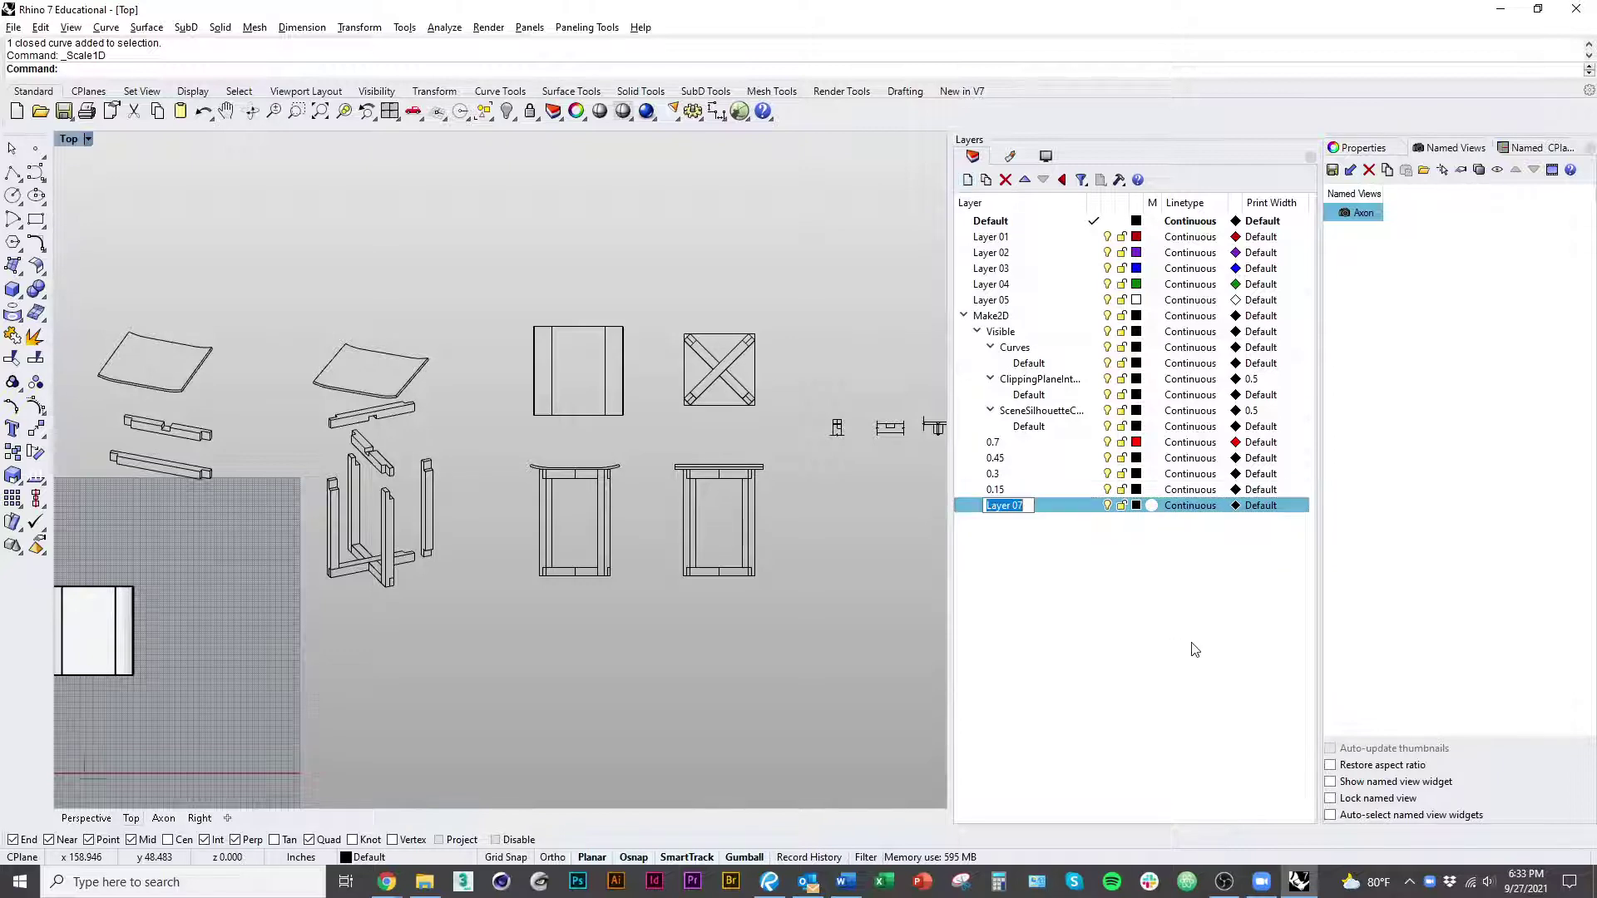
type("Dashed")
left_click(1154, 661)
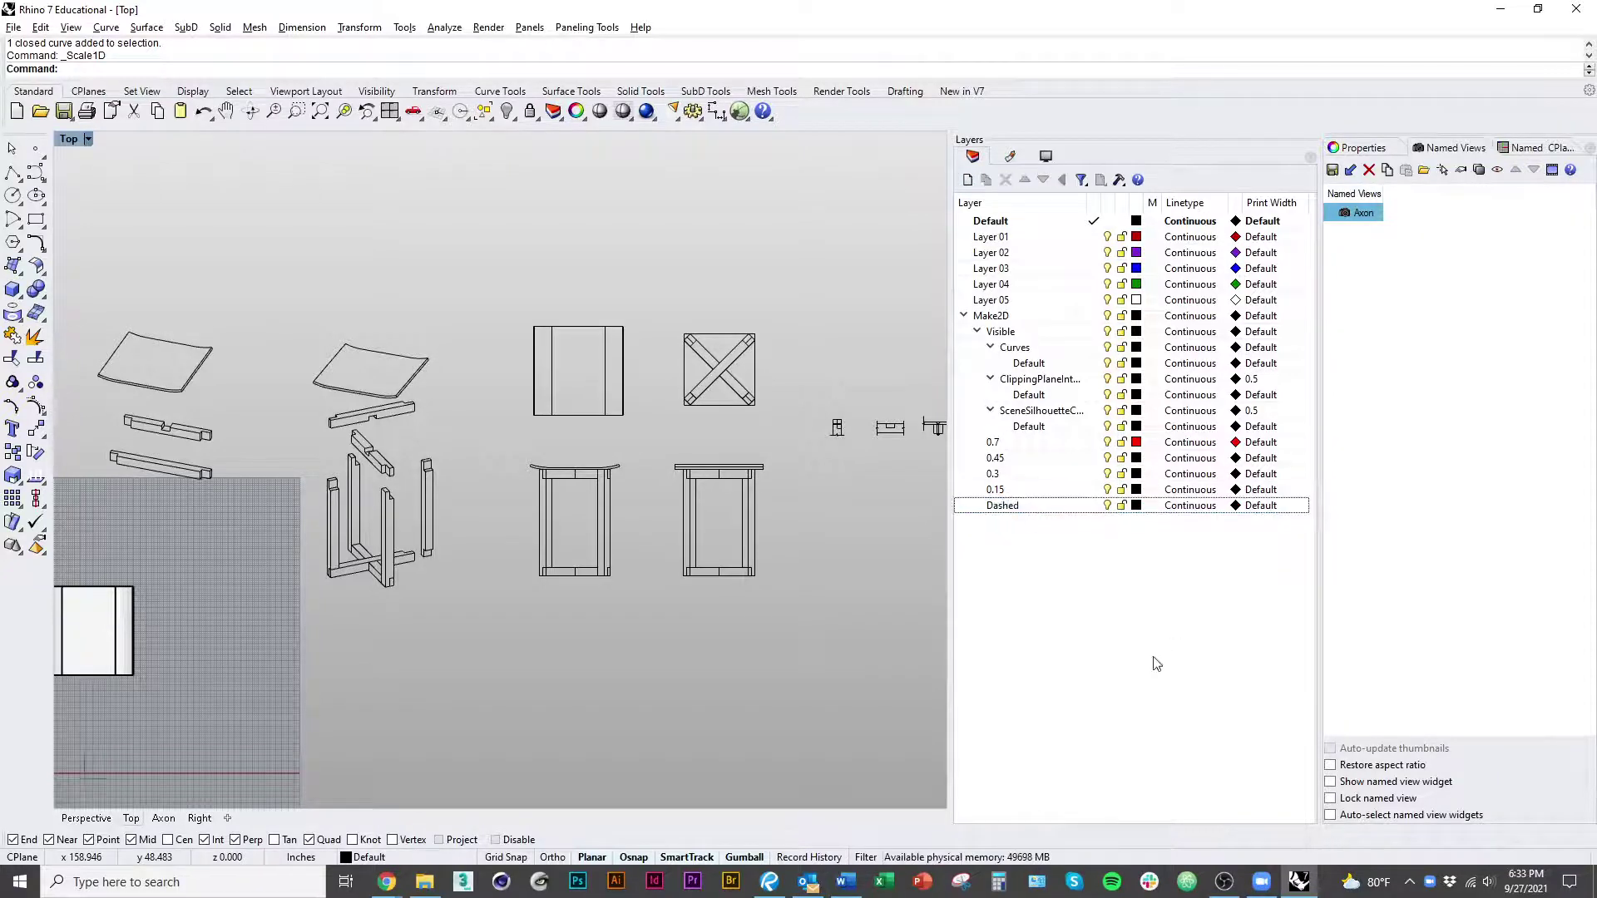
left_click(1049, 511)
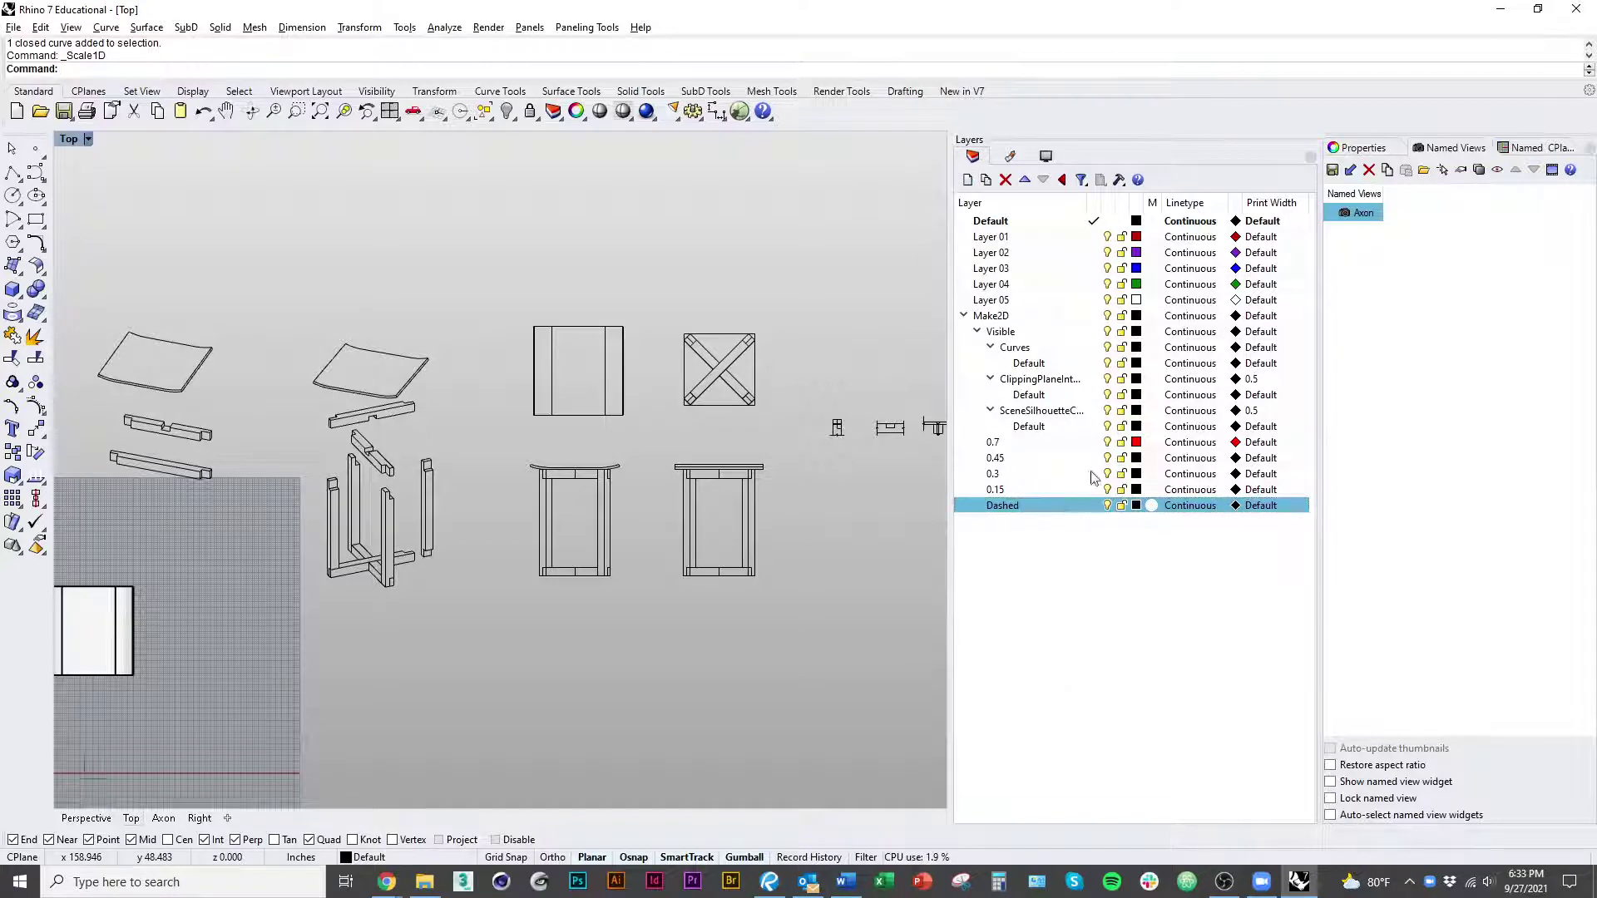
Step: Set the layer color of 0.45 to Orange and of 0.3 to Green
left_click(1137, 459)
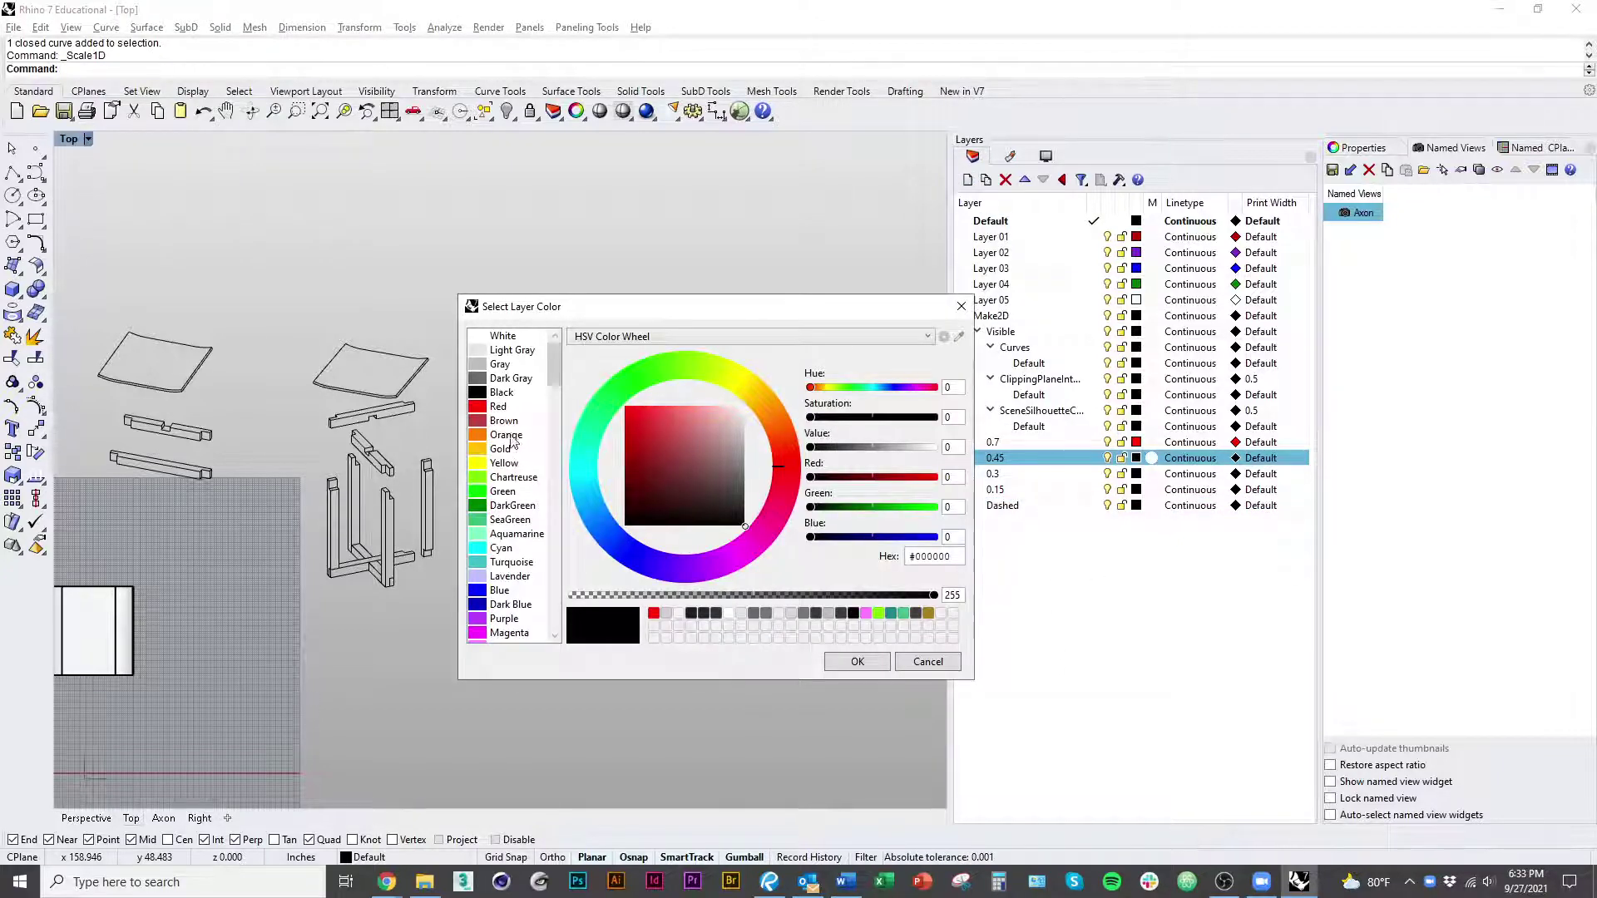
left_click(512, 437)
left_click(857, 662)
left_click(1136, 475)
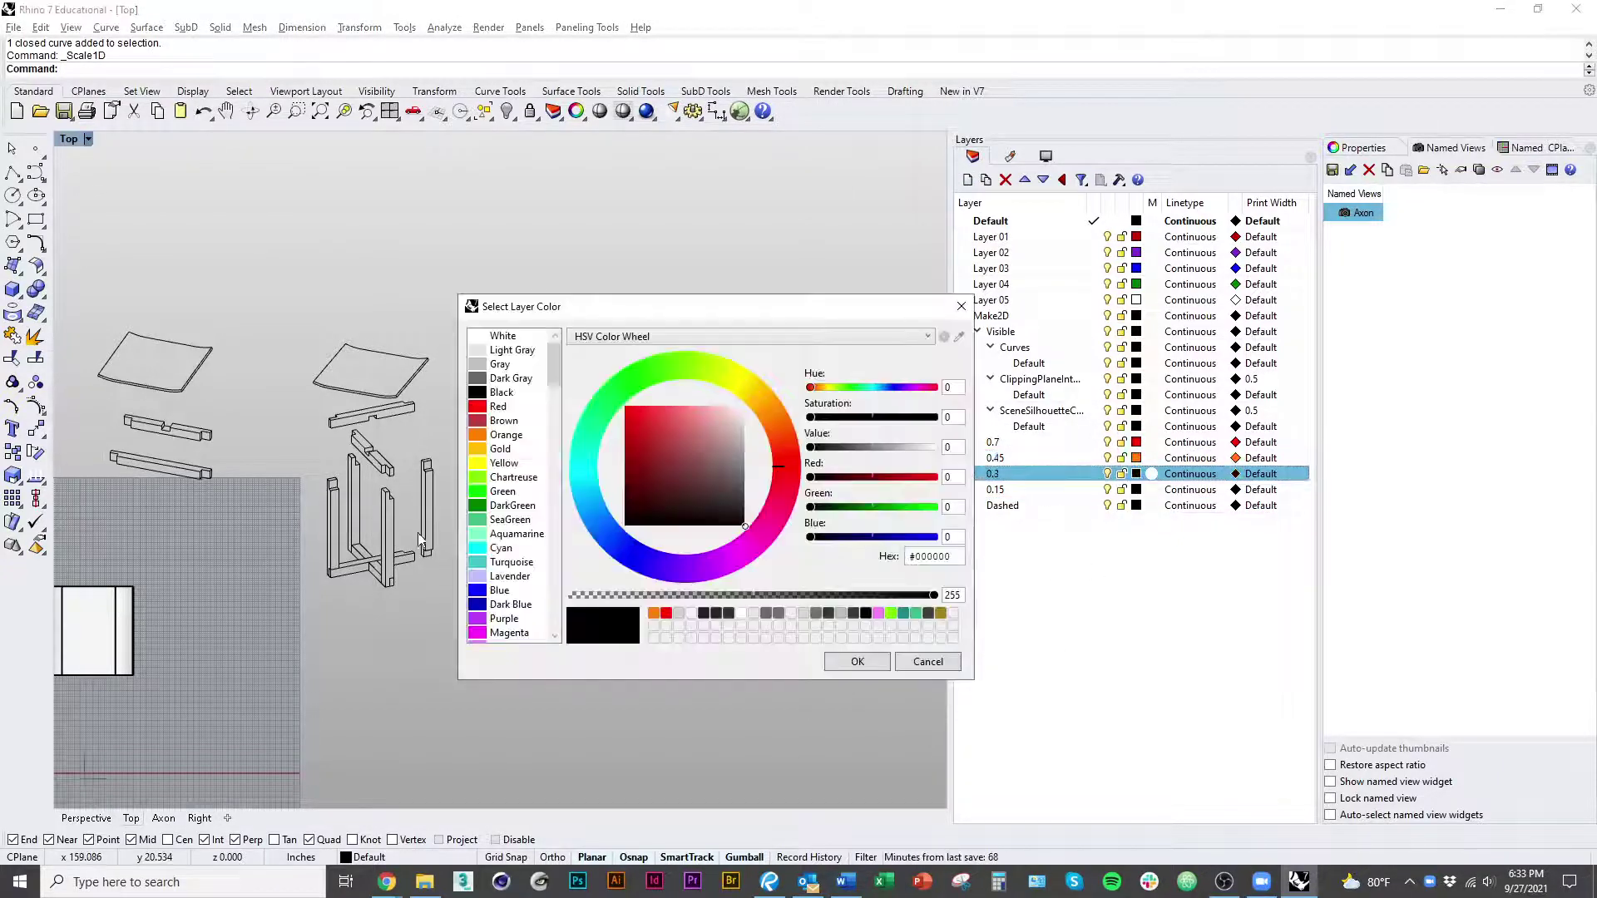
left_click(521, 491)
left_click(856, 663)
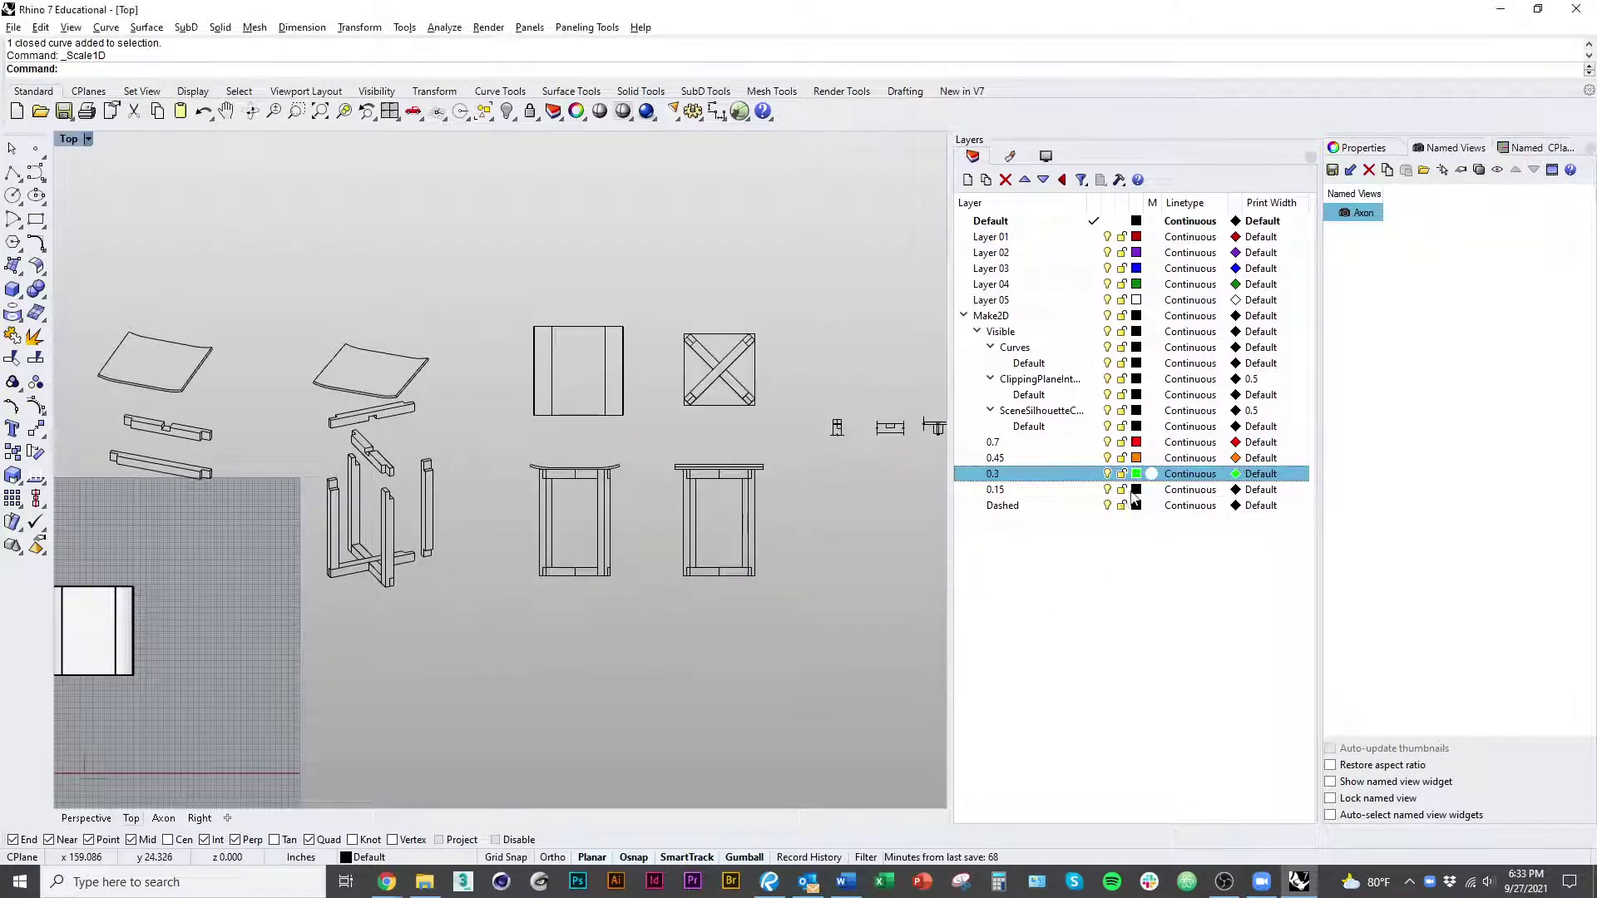
Step: Set the layer color of 0.15 to Cyan and of Dashed to Blue
left_click(1136, 491)
left_click(516, 563)
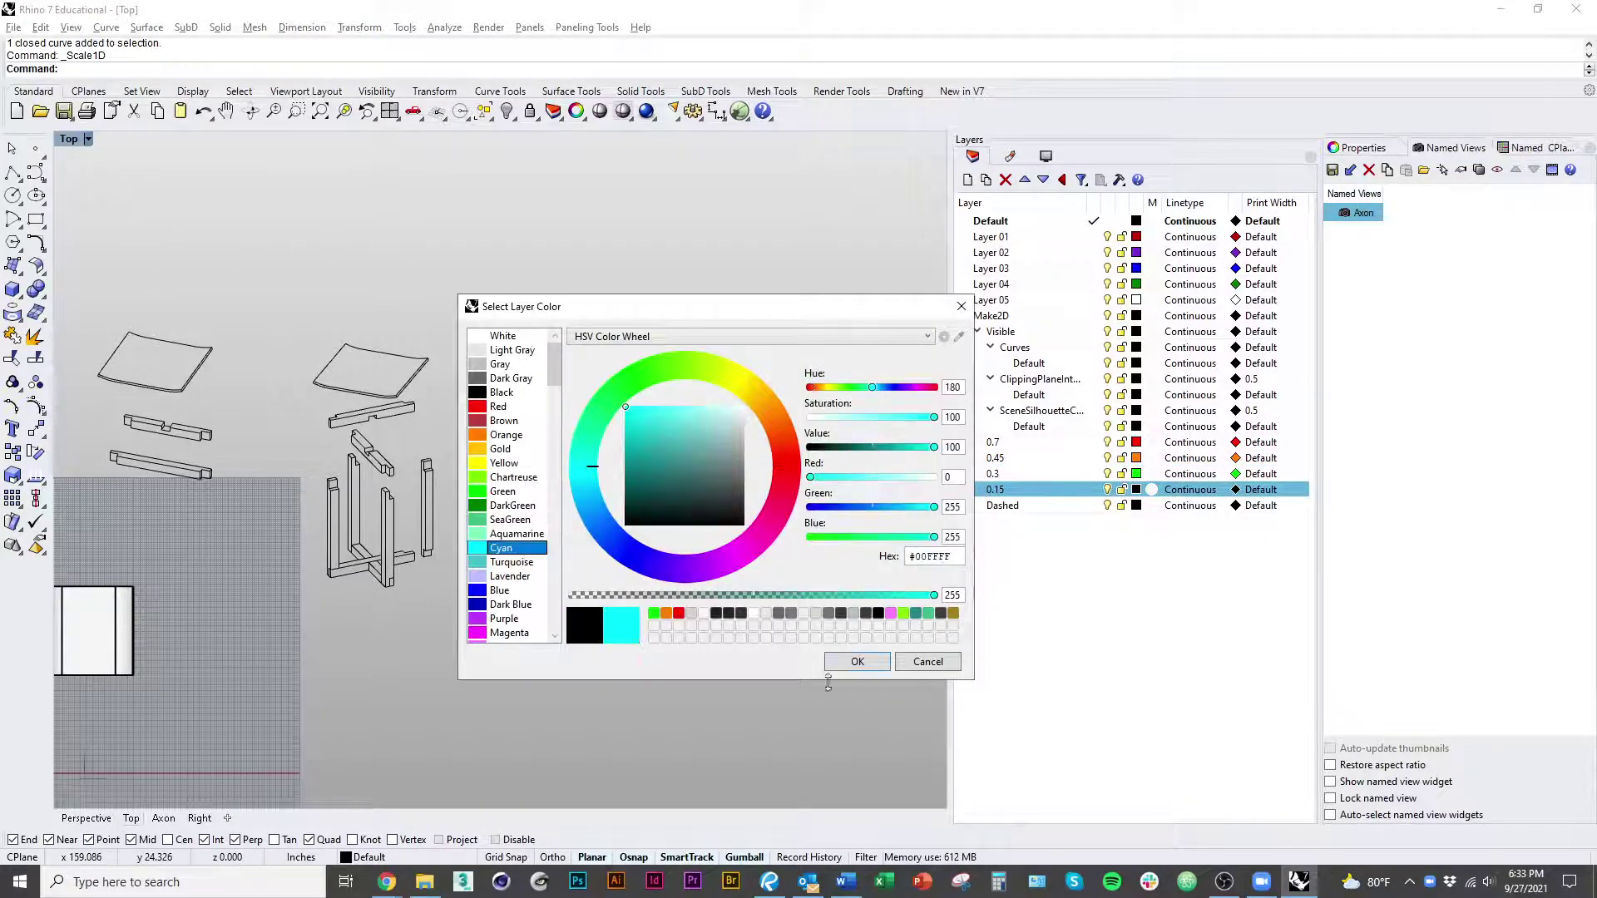
left_click(857, 662)
left_click(1136, 506)
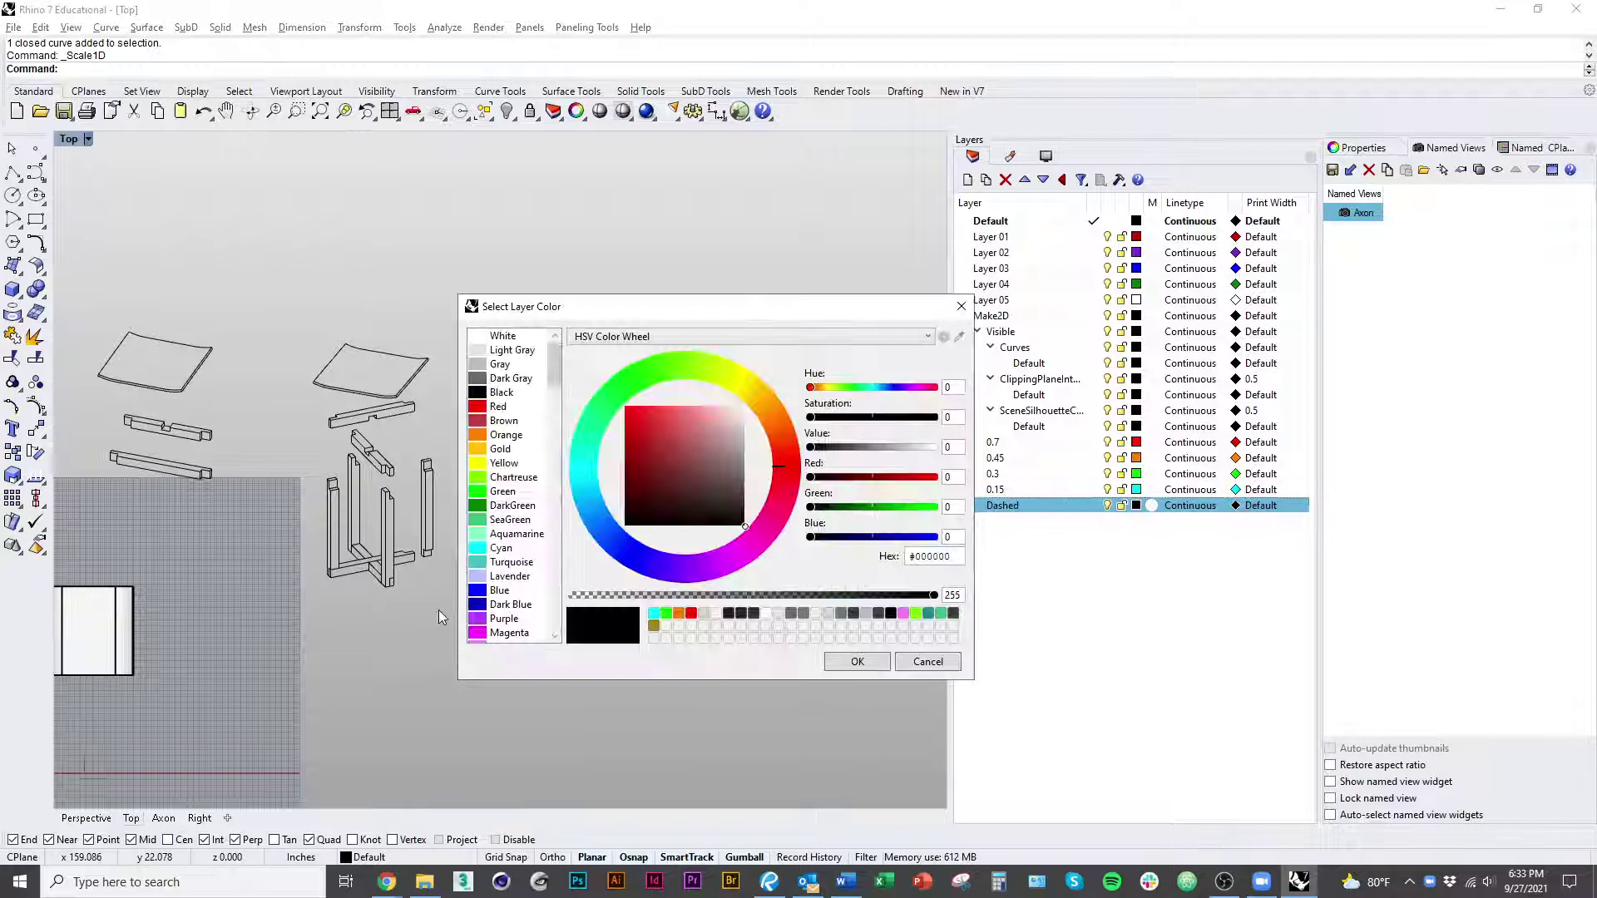
left_click(500, 591)
left_click(842, 663)
Step: Set the print color of all five new sublayers, from 0.7 through Dashed, to Black
right_click_drag(761, 722, 672, 687)
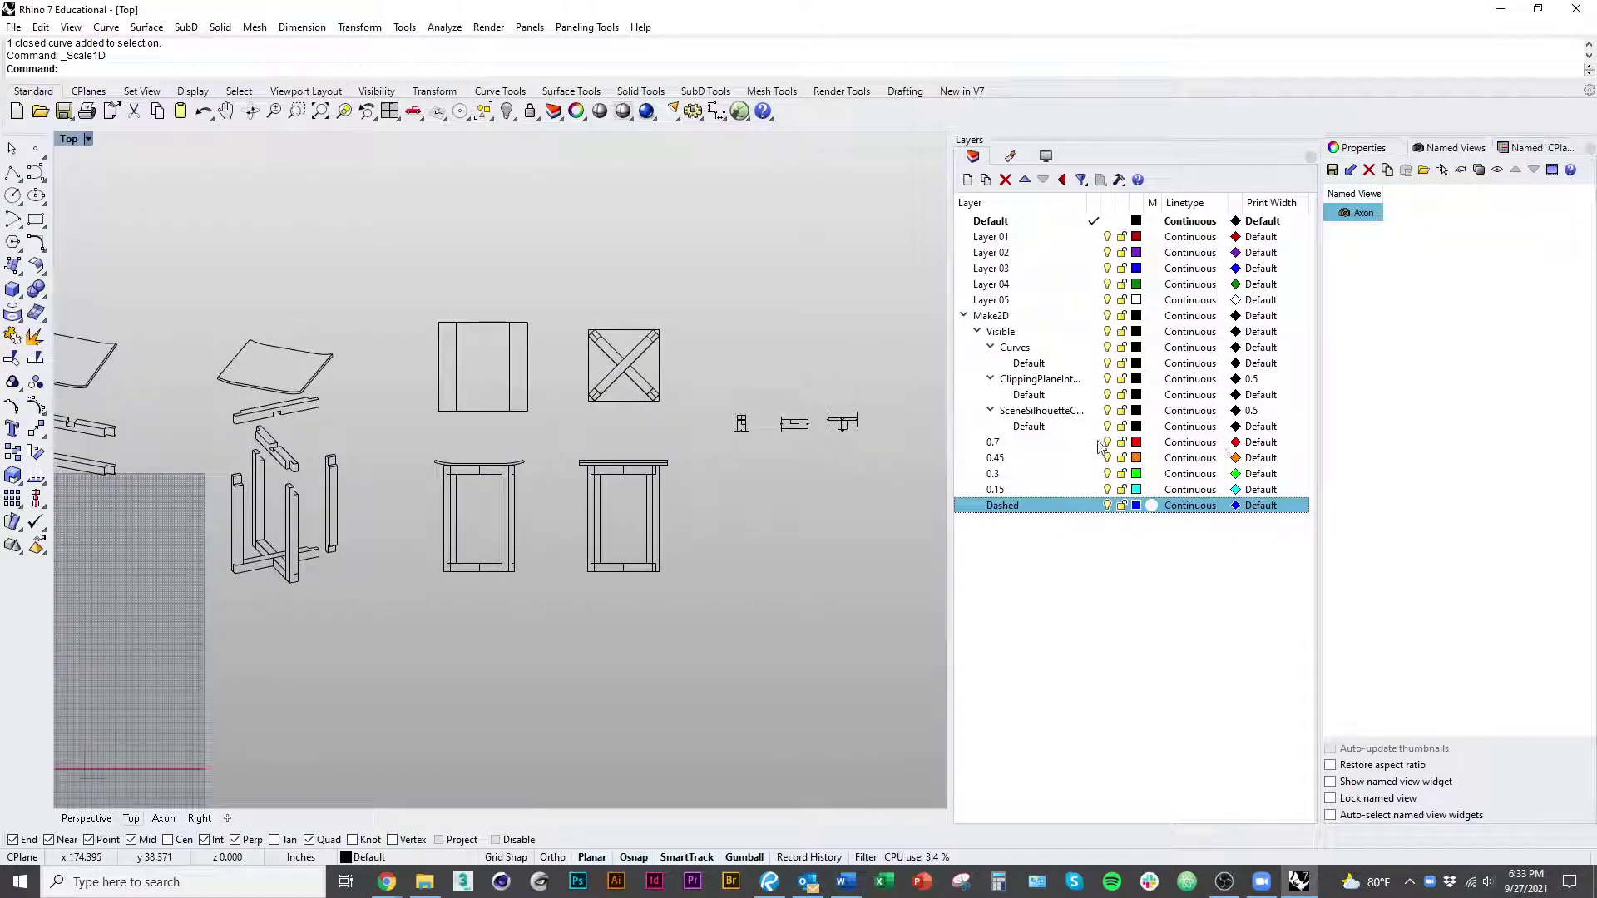
left_click(1068, 447)
left_click(1028, 506, "shift")
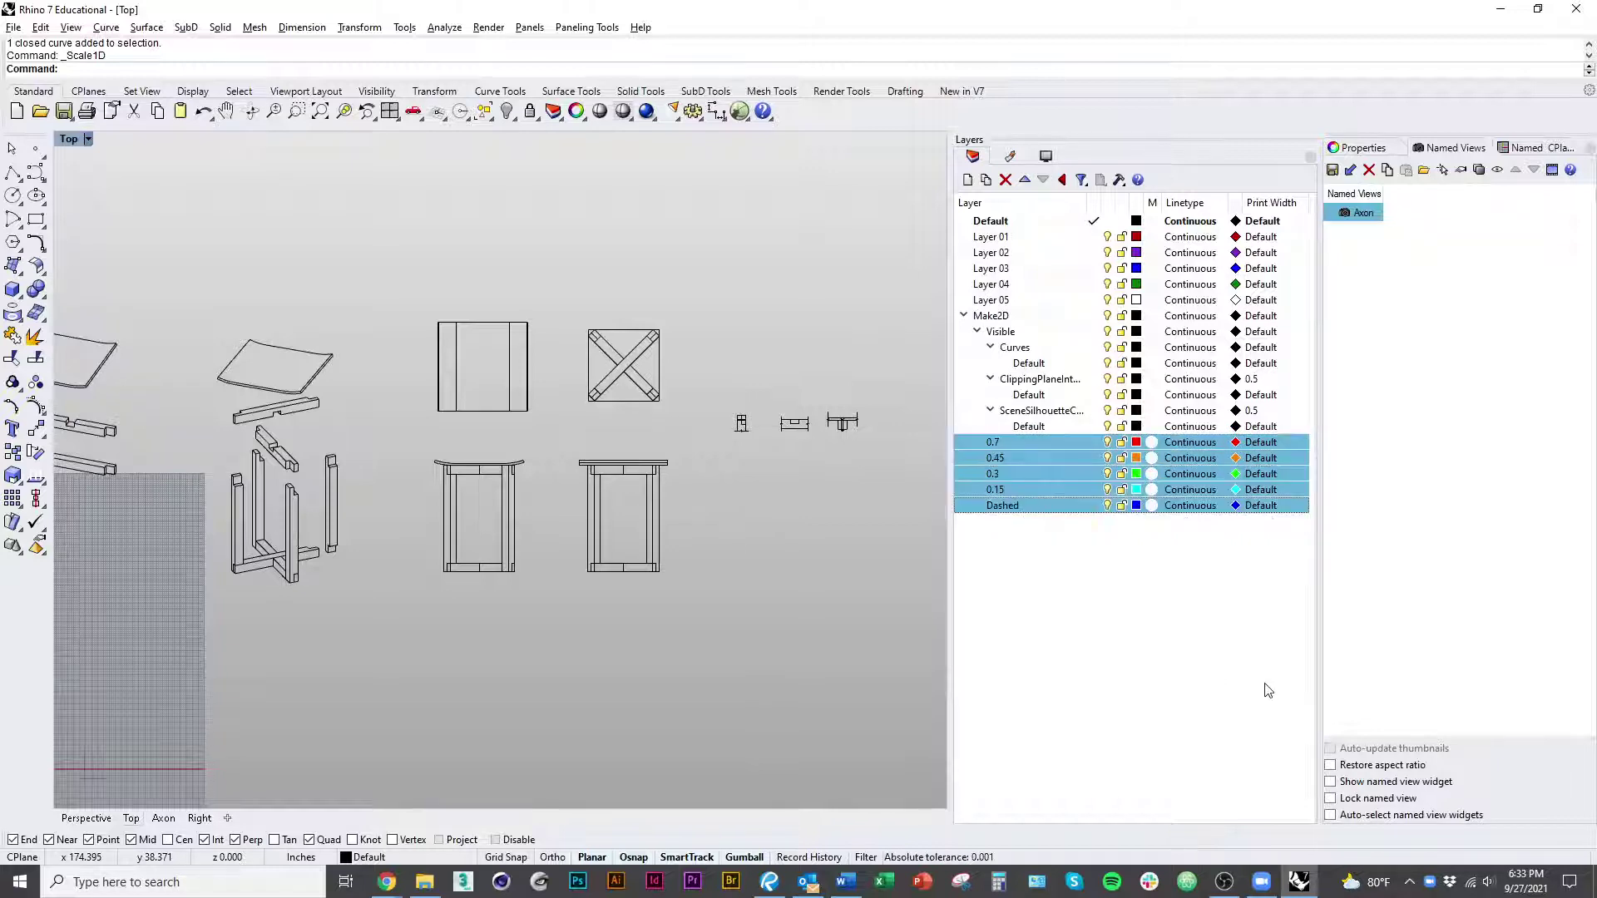
left_click(1237, 443)
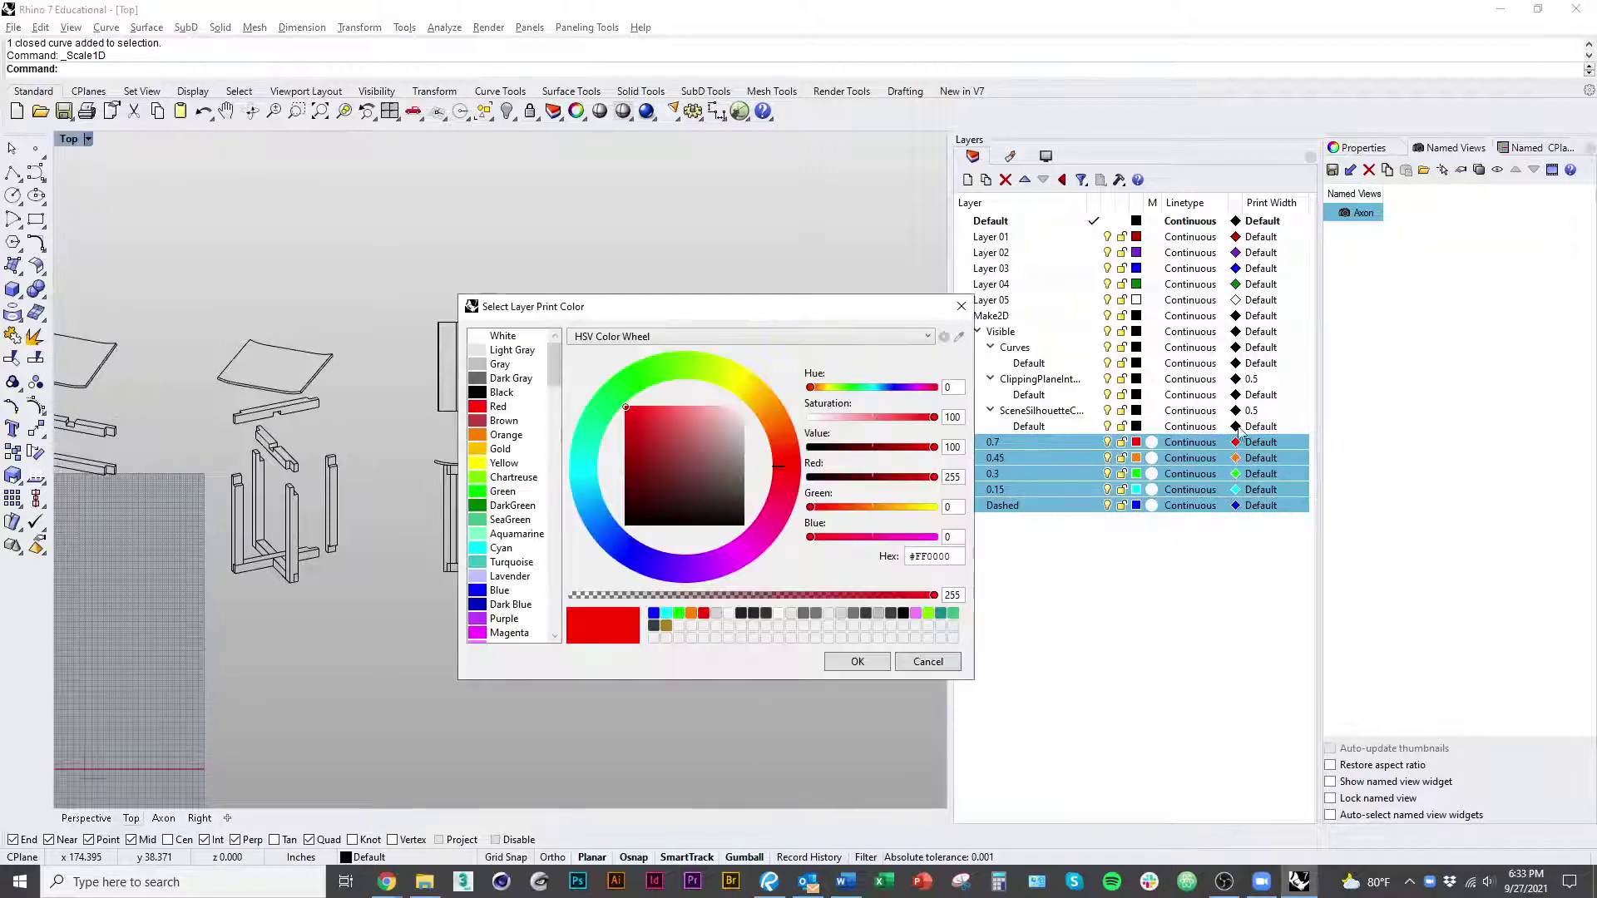
left_click(523, 395)
left_click(841, 663)
left_click(1175, 524)
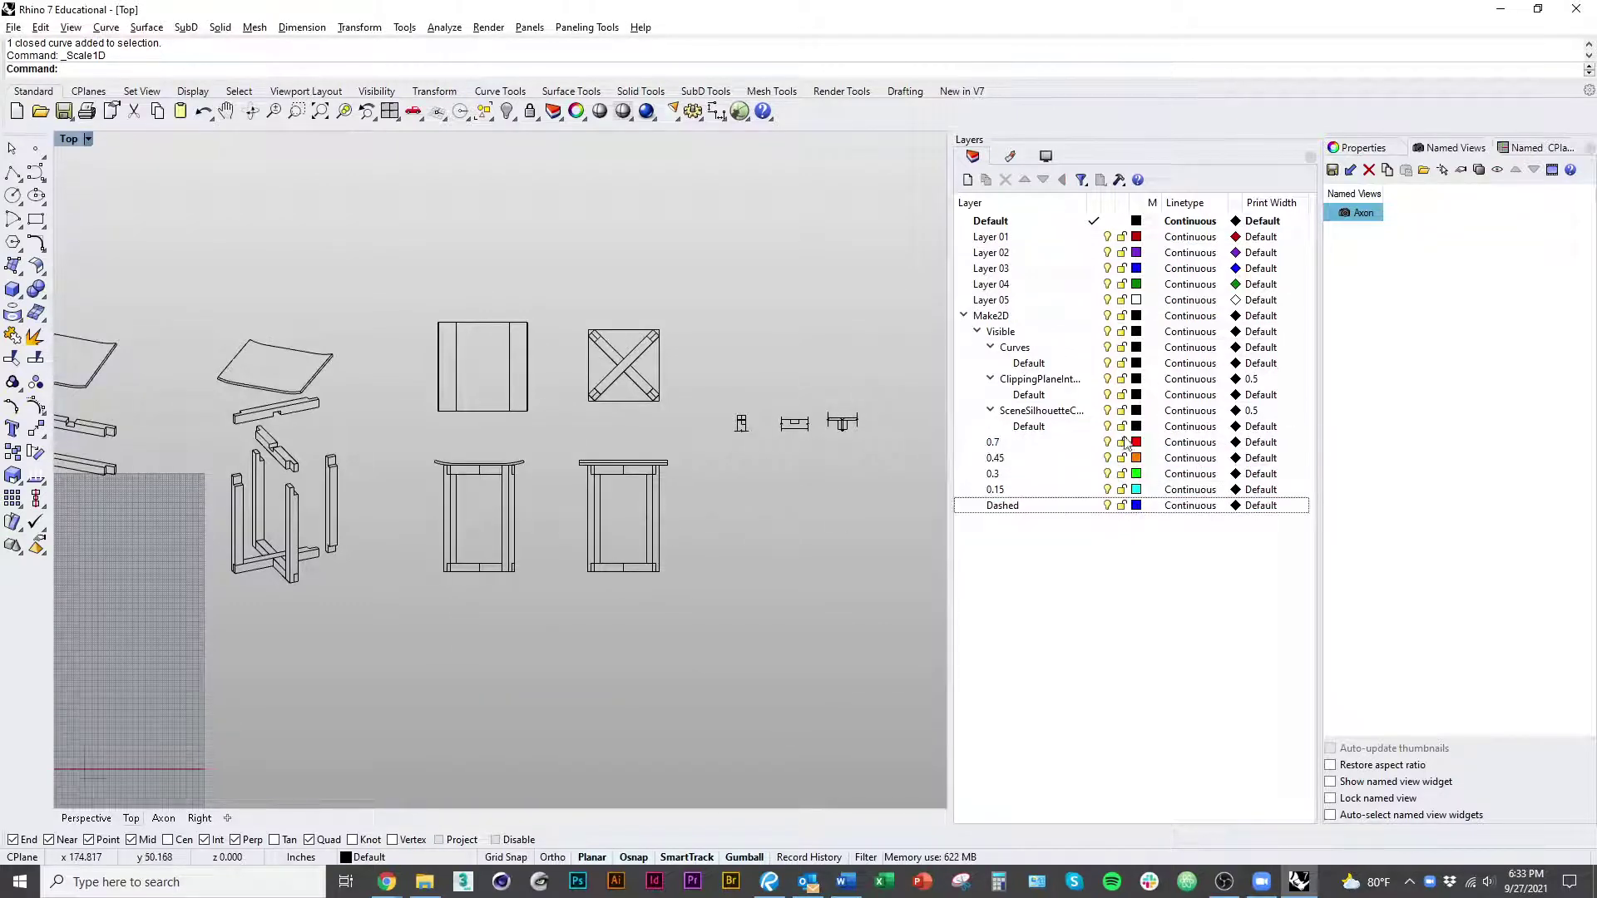
Step: Set the print width of the 0.7 layer to 0.7 millimeters
left_click(1261, 442)
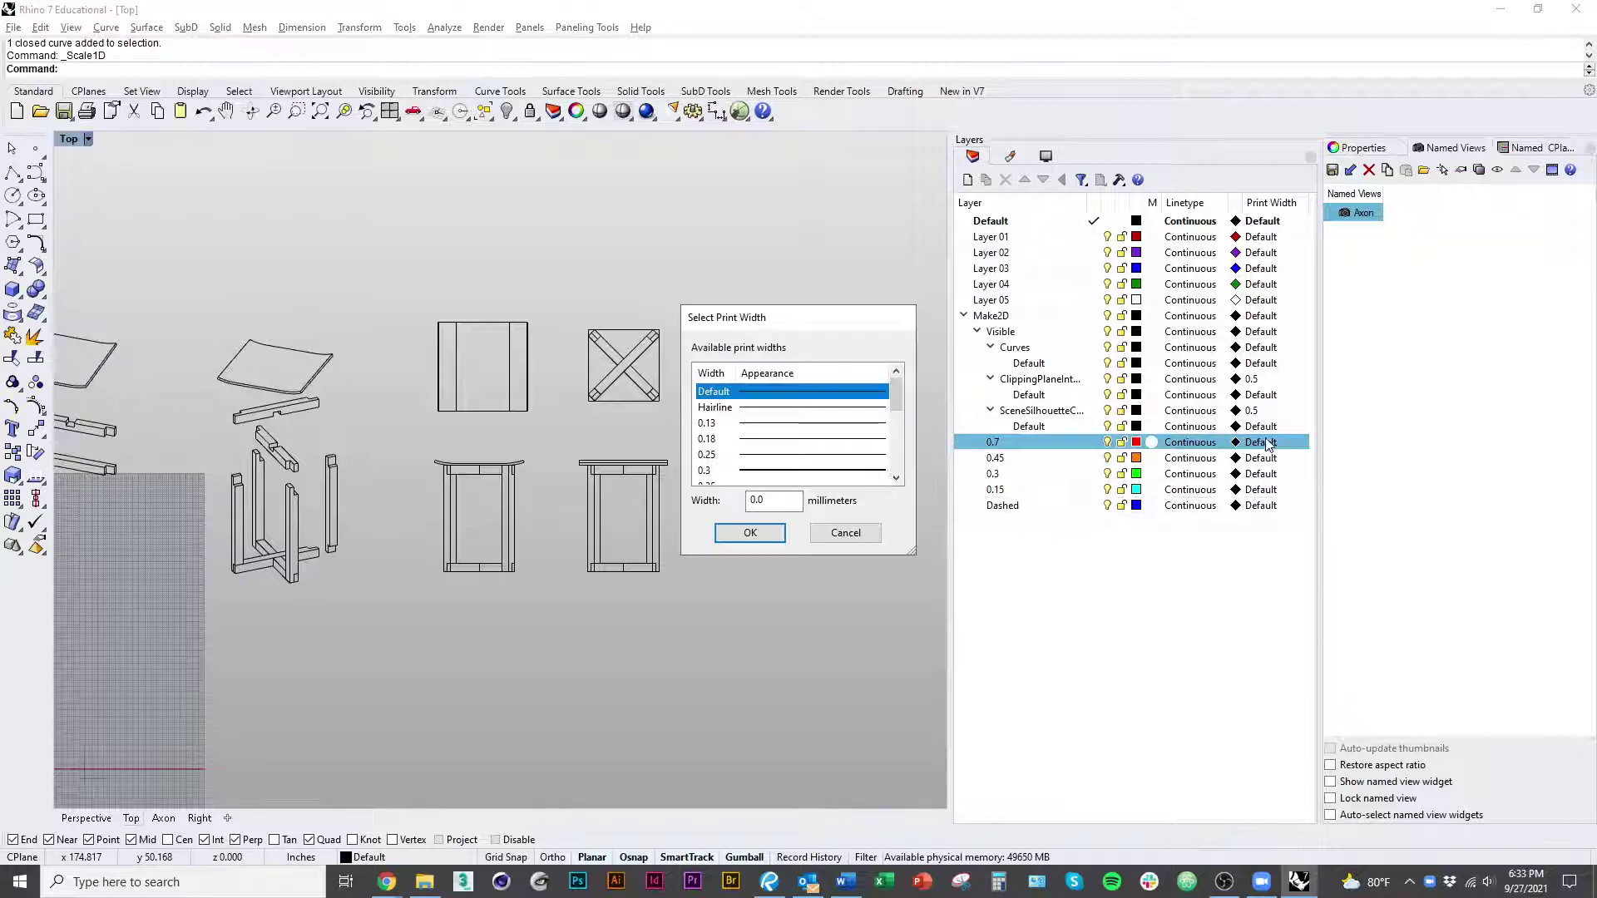
scroll(775, 470, "down", 2)
left_click(787, 509)
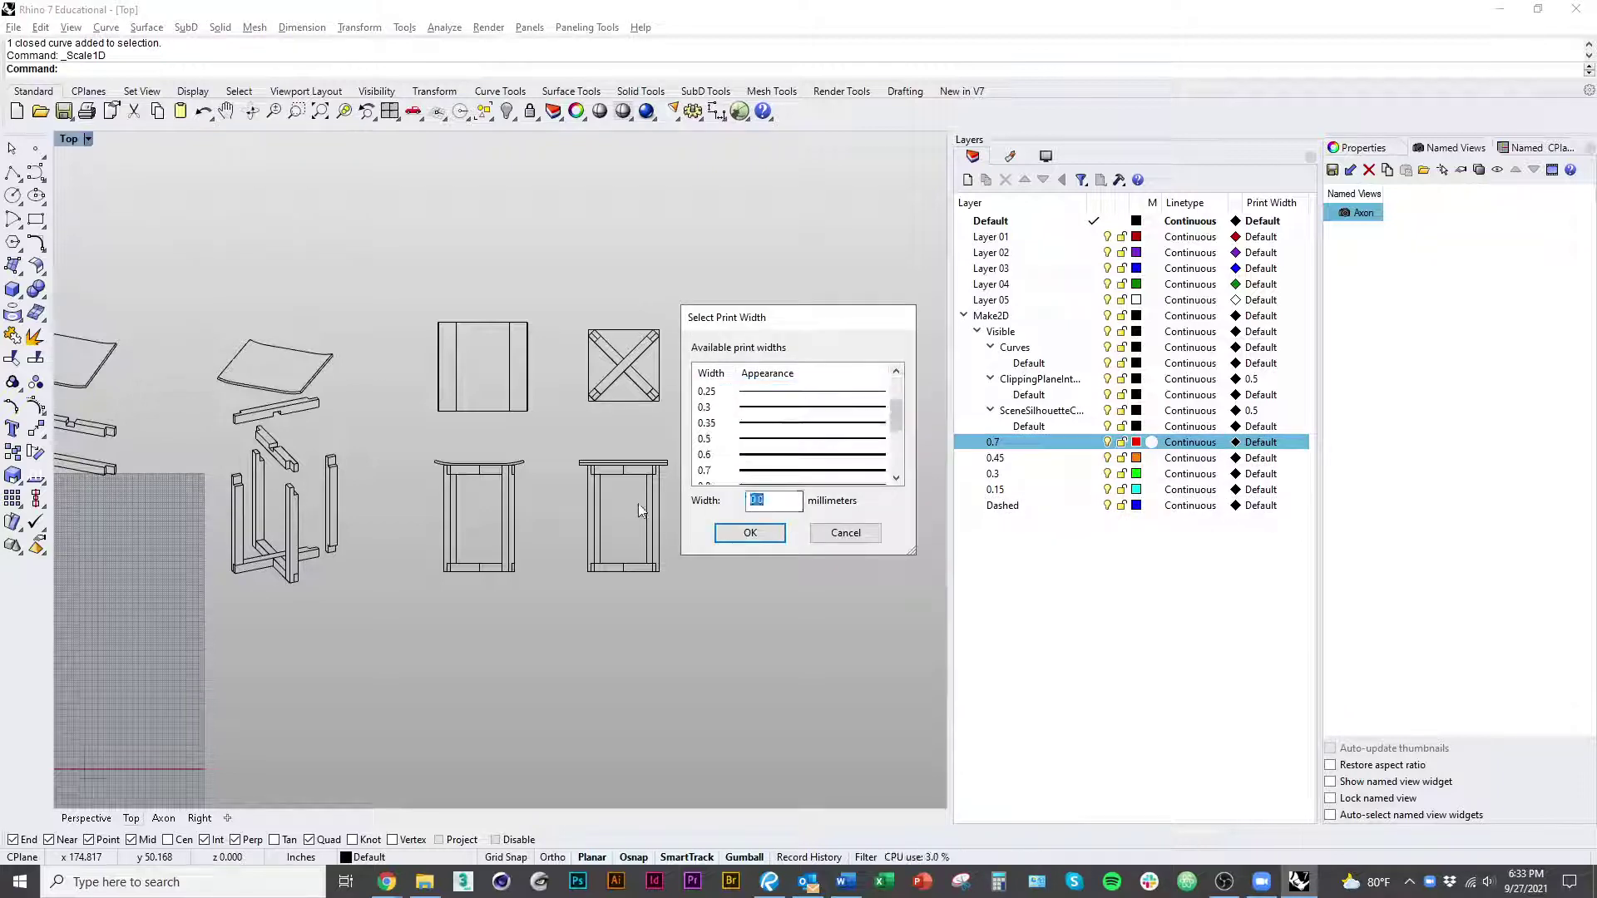
key("BackSpace")
key("BackSpace")
key("BackSpace")
type(".7")
key("Return")
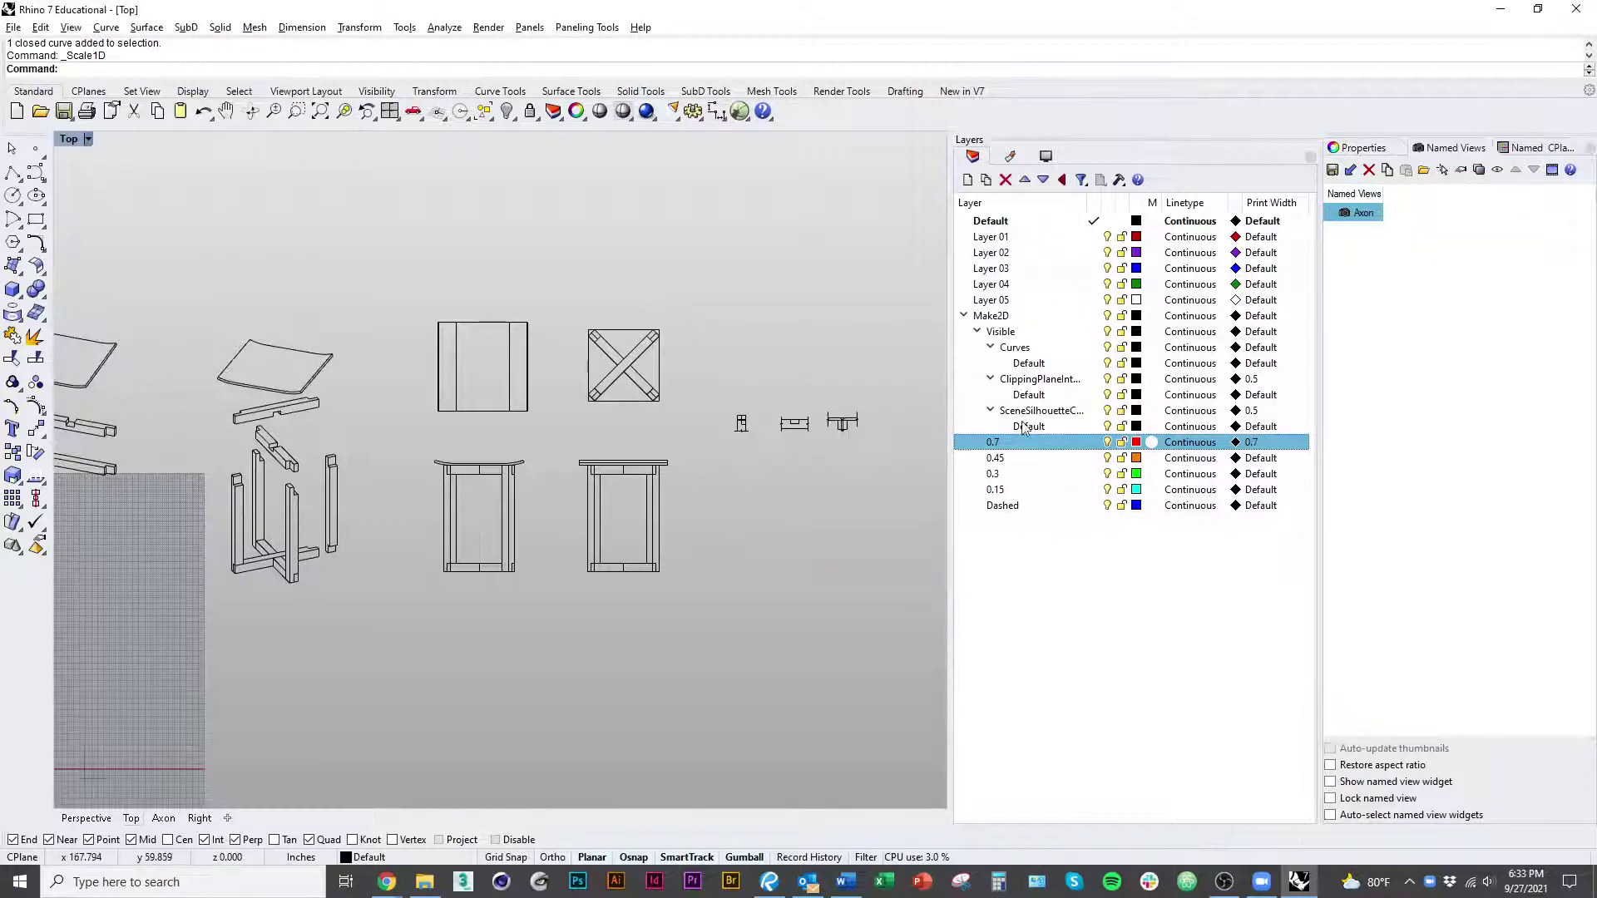
Step: Set the print width of the 0.45 layer to 0.45 millimeters
left_click(1261, 458)
double_click(774, 499)
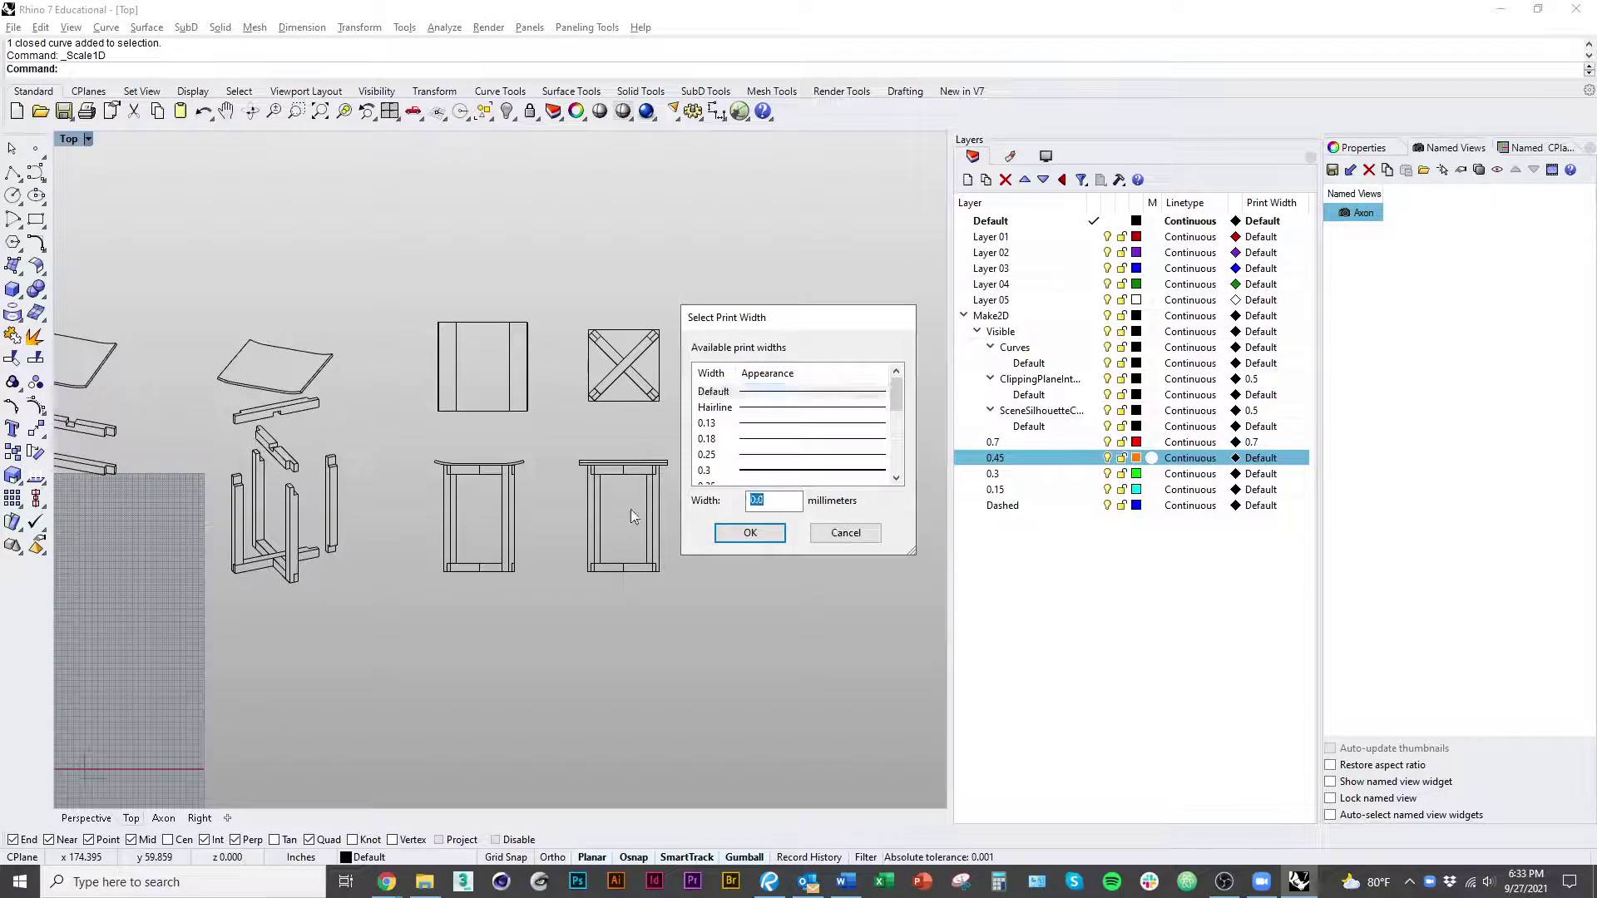
type(".45")
left_click(748, 532)
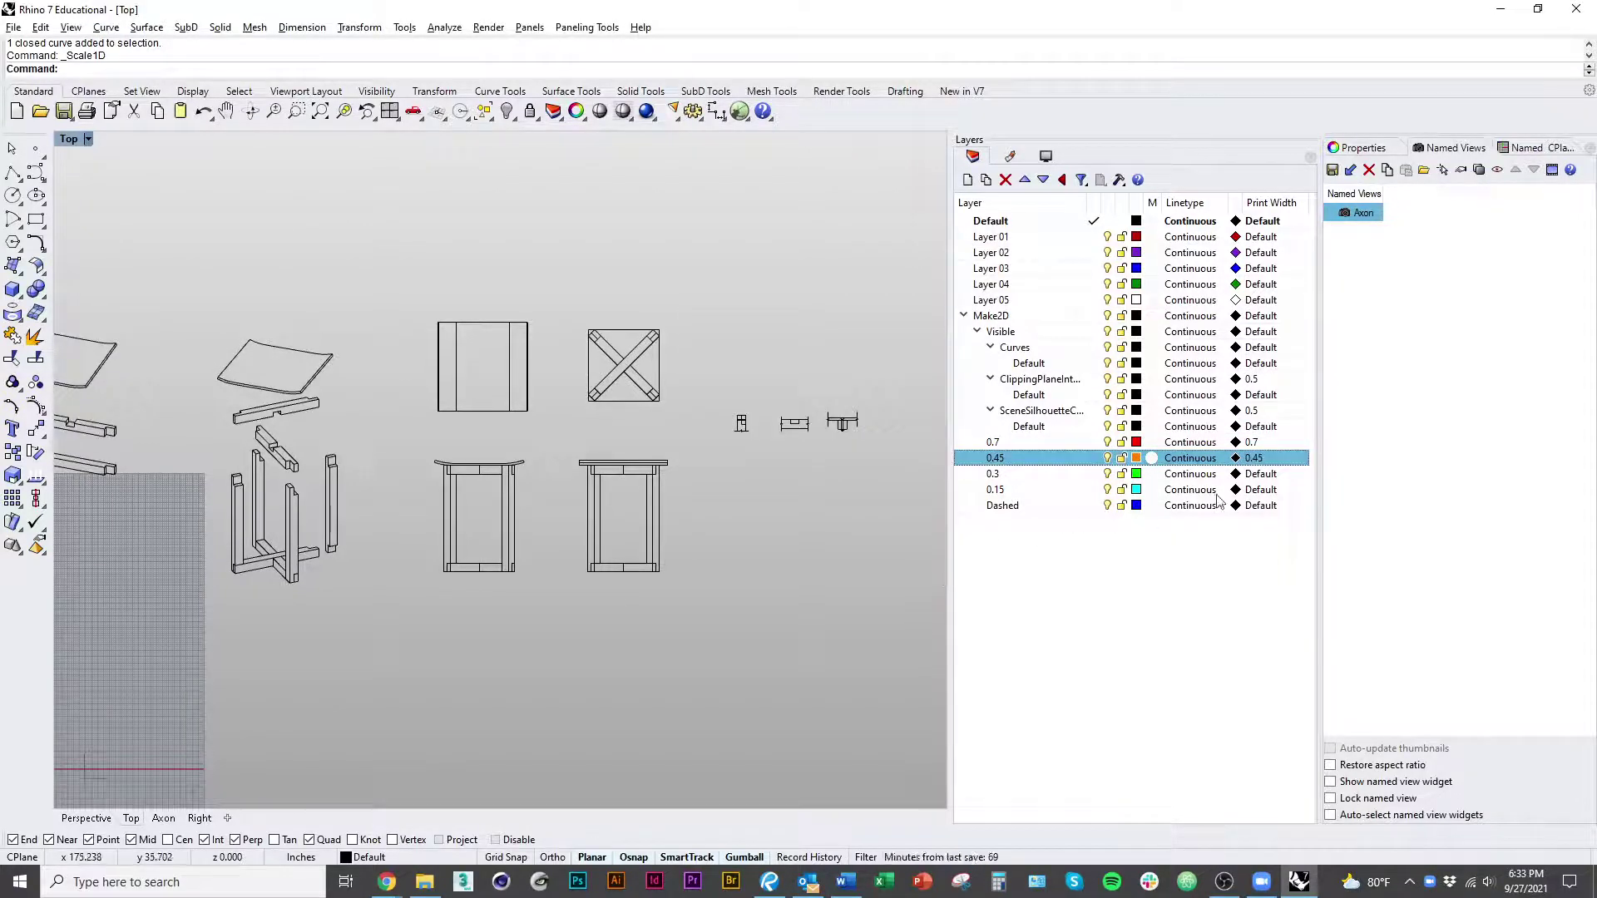
Step: Set the print width of the 0.3 layer to 0.3 millimeters
left_click(1261, 474)
double_click(793, 500)
type(".3")
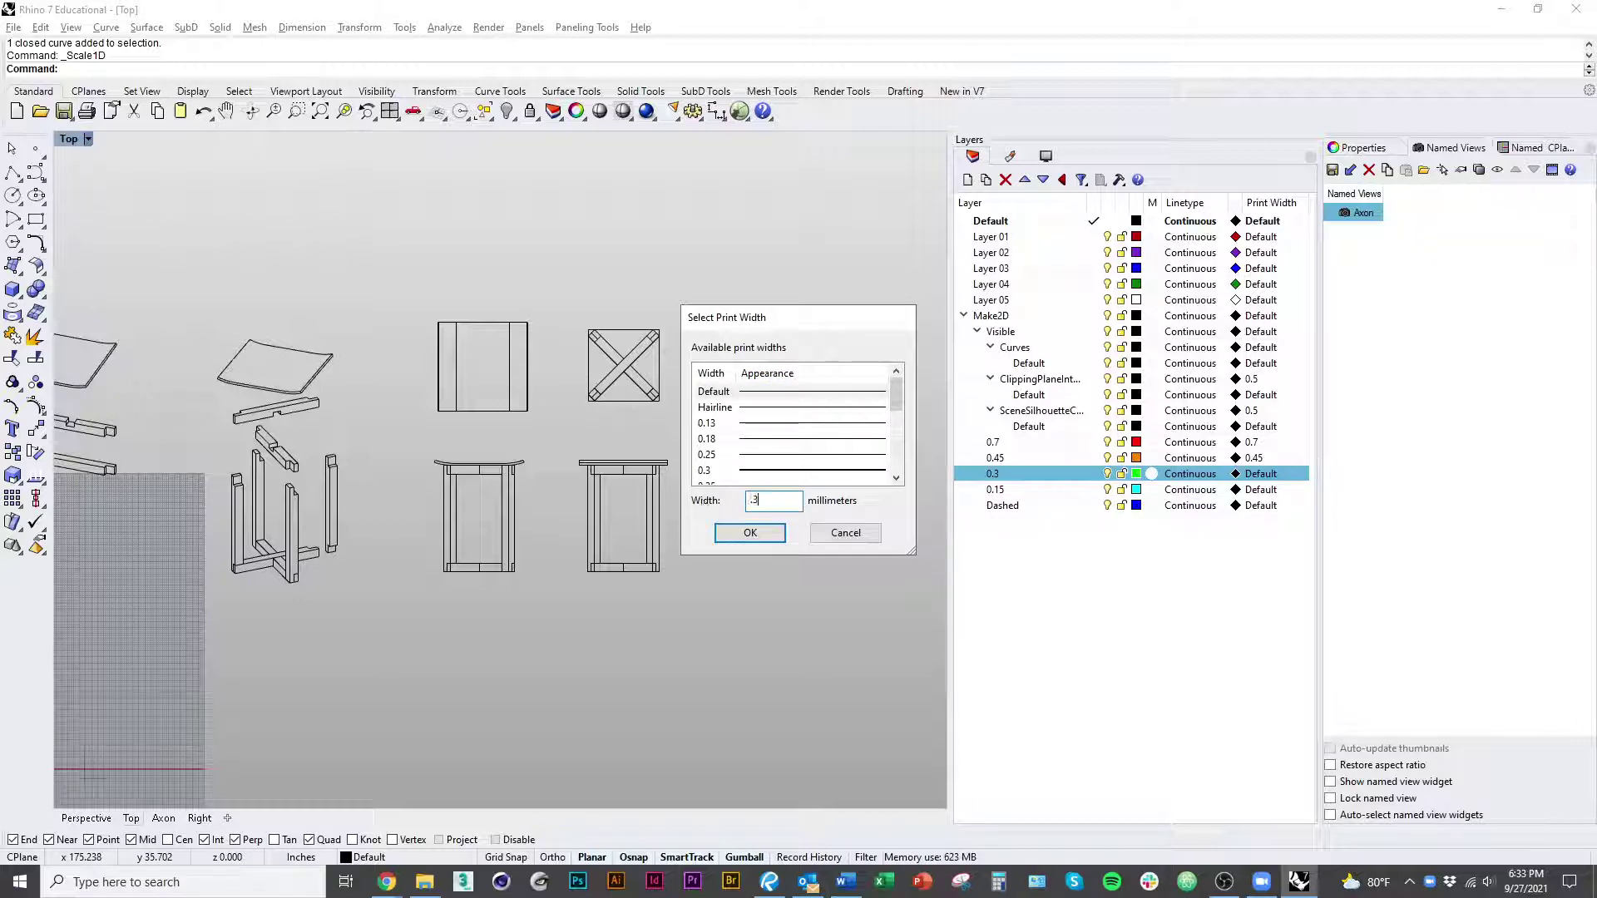
left_click(778, 531)
Step: Set the print width of the 0.15 layer to 0.15 millimeters
left_click(1258, 489)
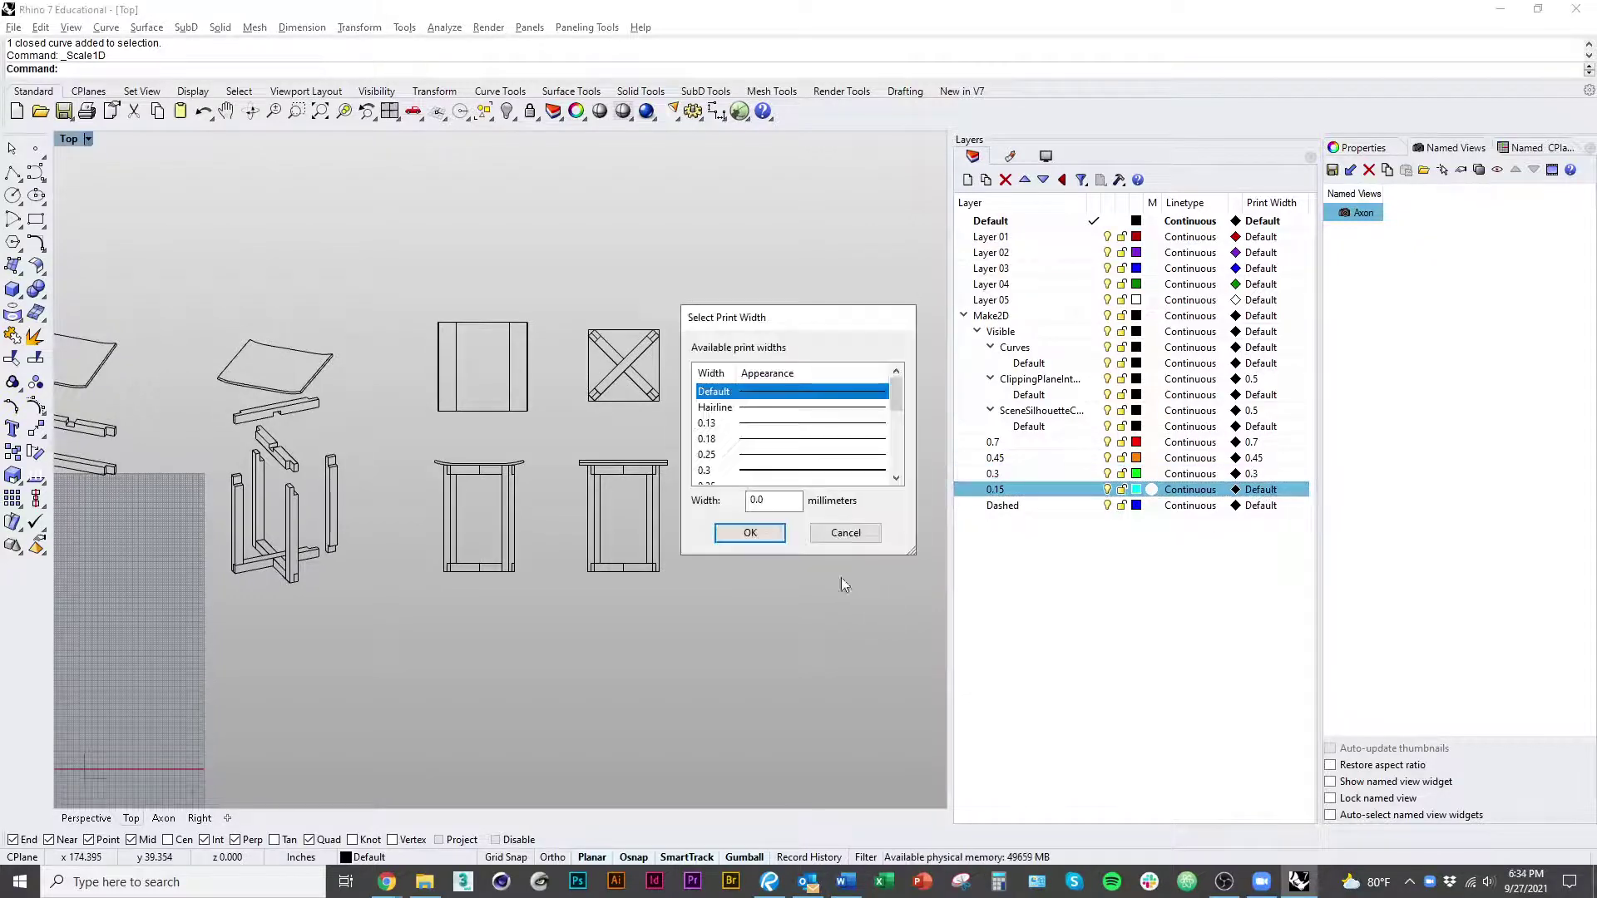
left_click_drag(782, 501, 731, 504)
type("0.15")
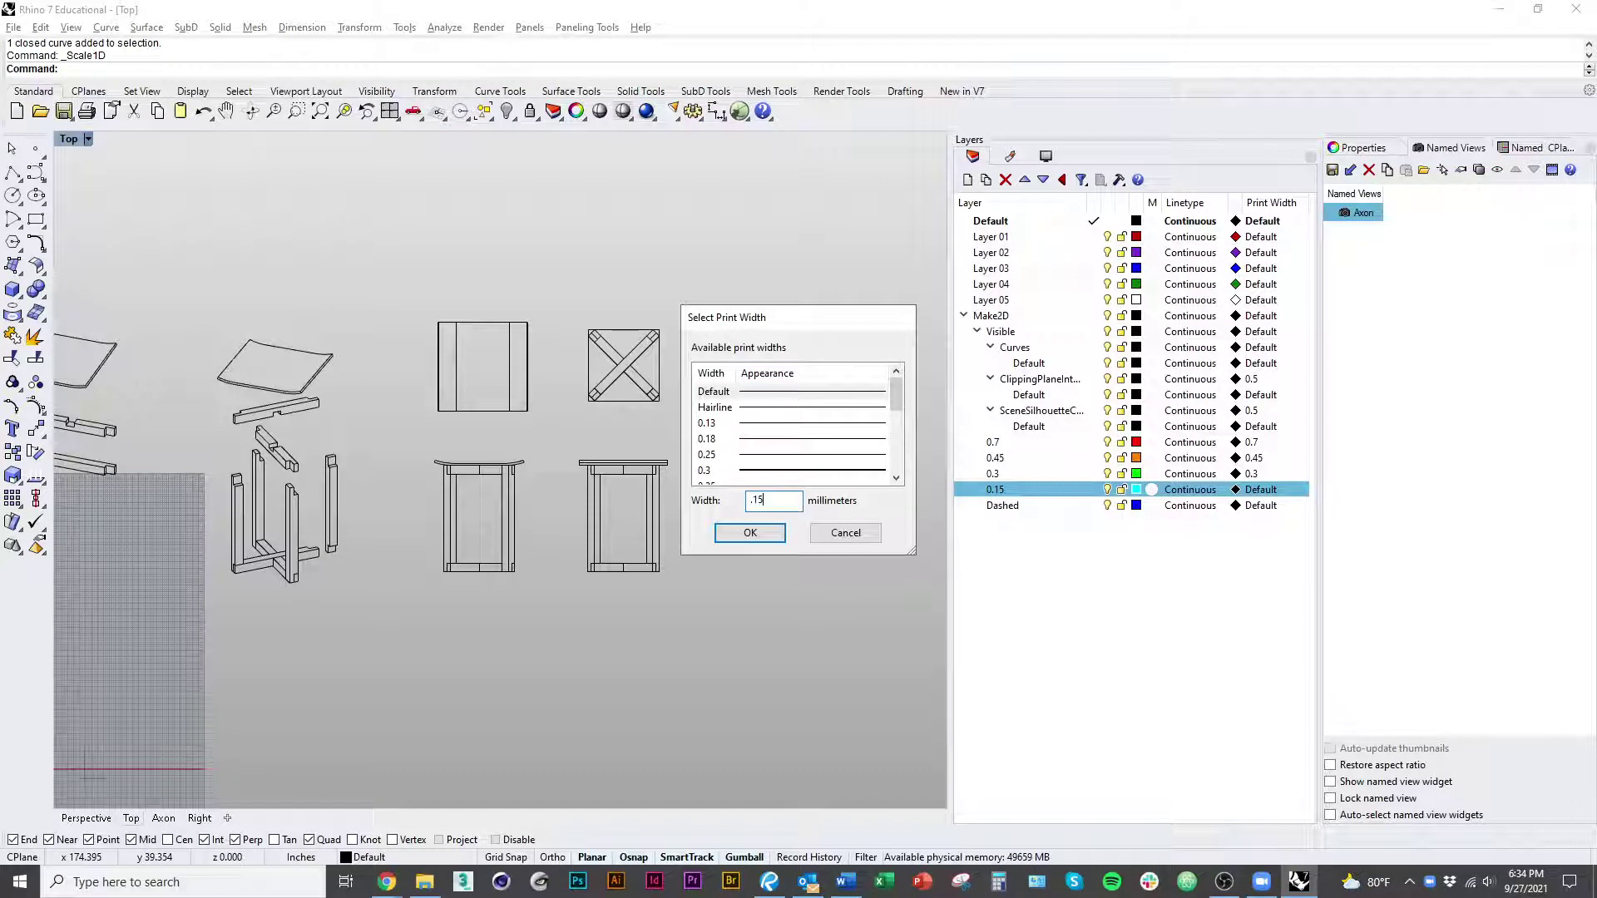
left_click(749, 532)
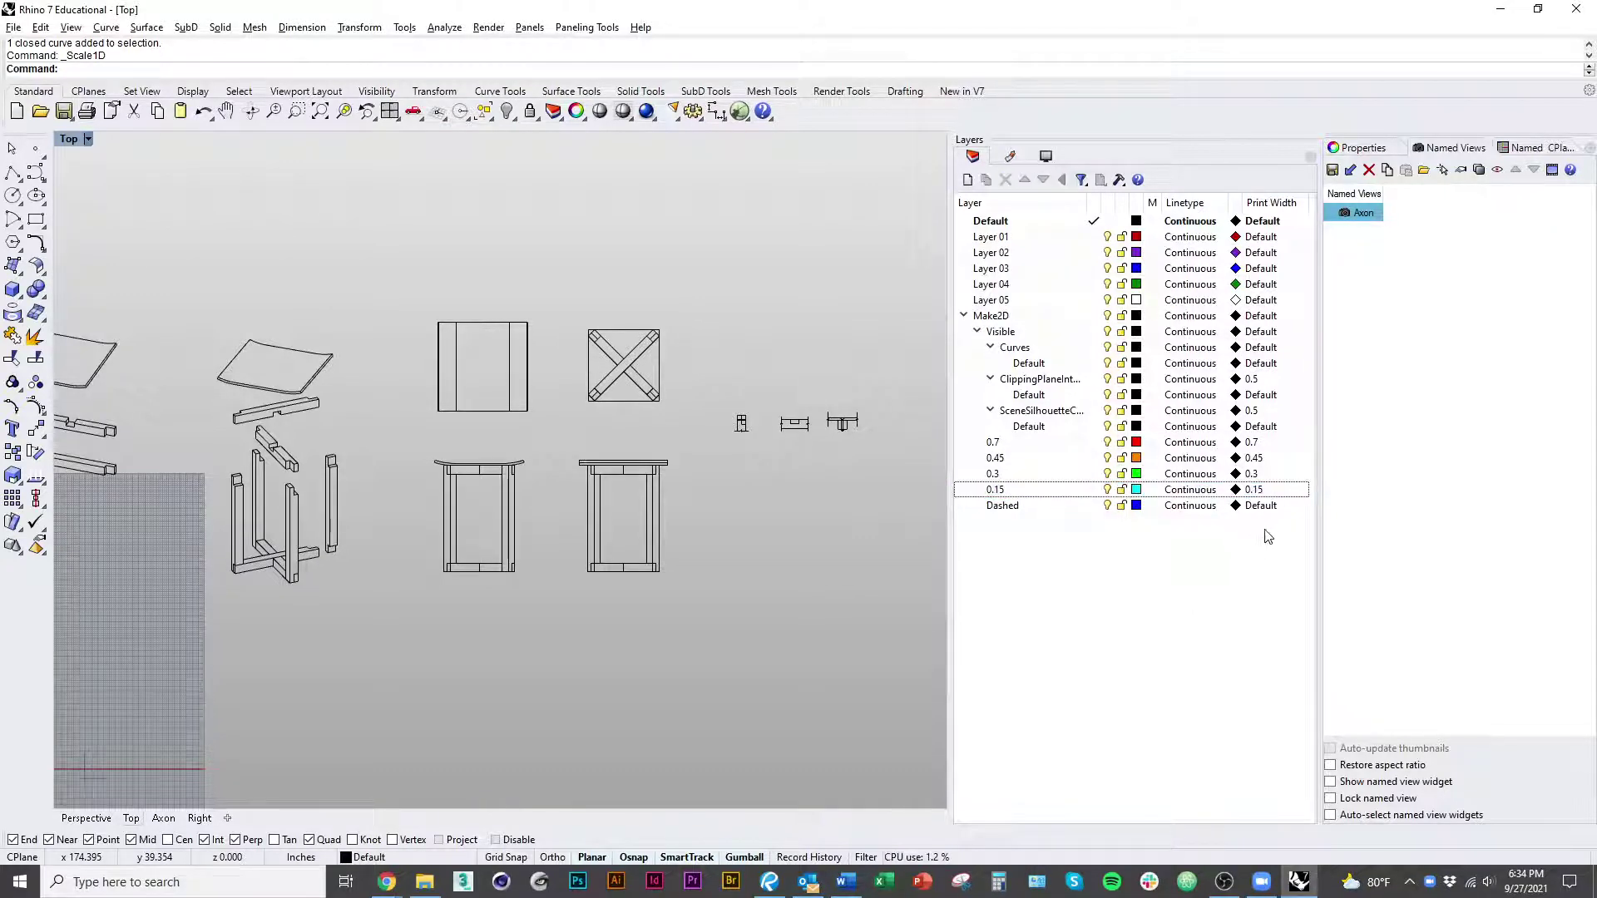
Step: Give the Dashed layer a print width of 0.15 millimeters and the Hidden linetype
left_click(1262, 505)
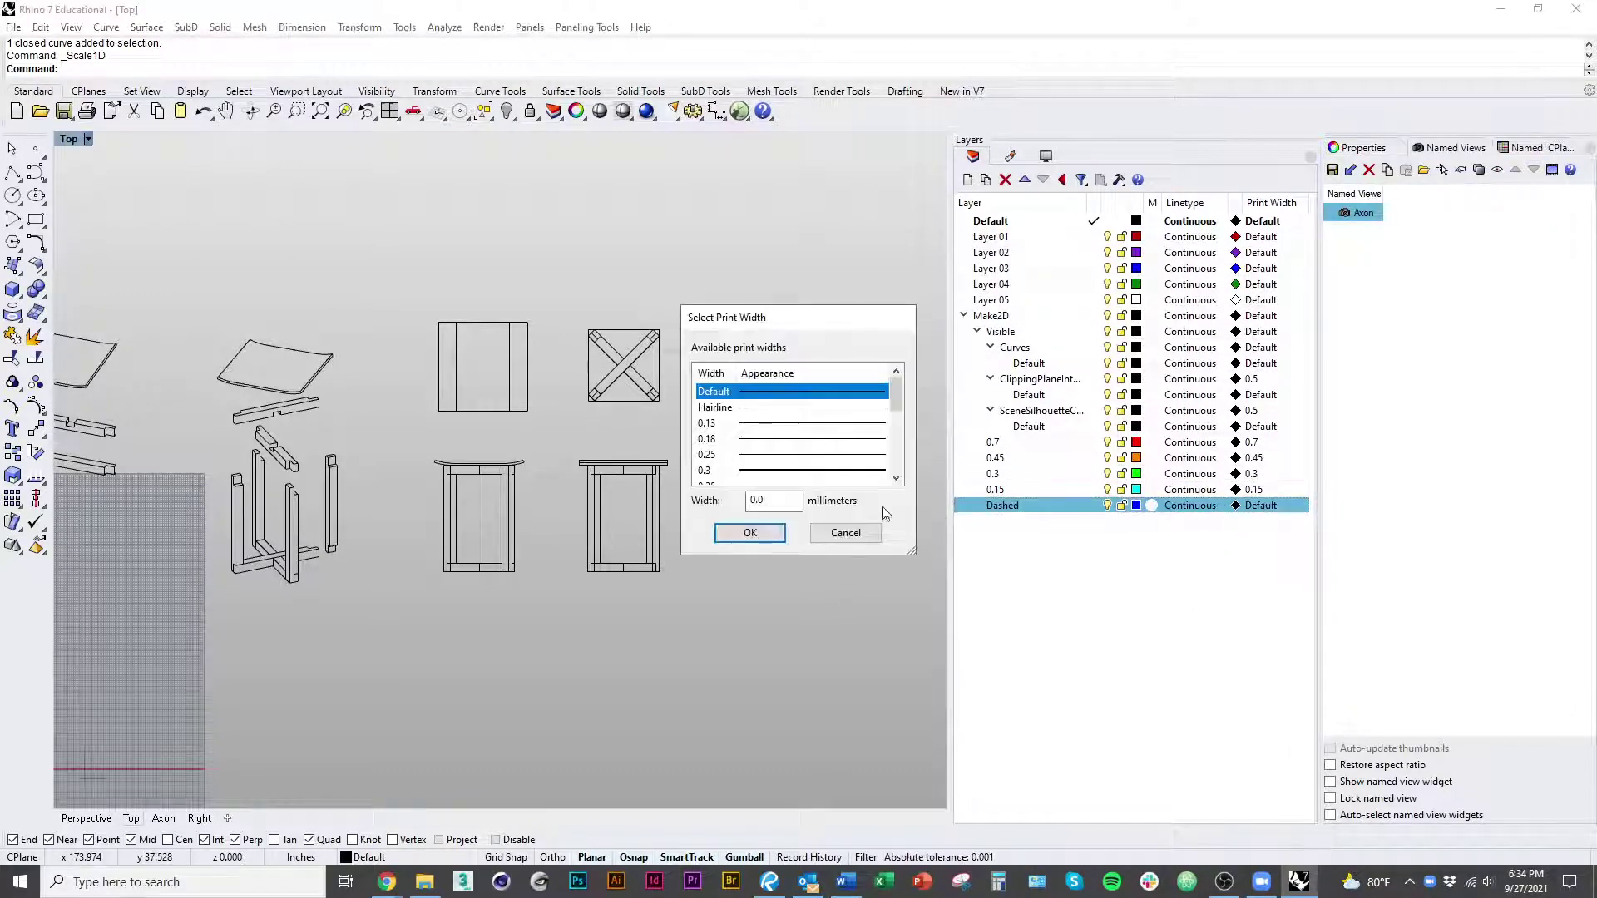
type(".15")
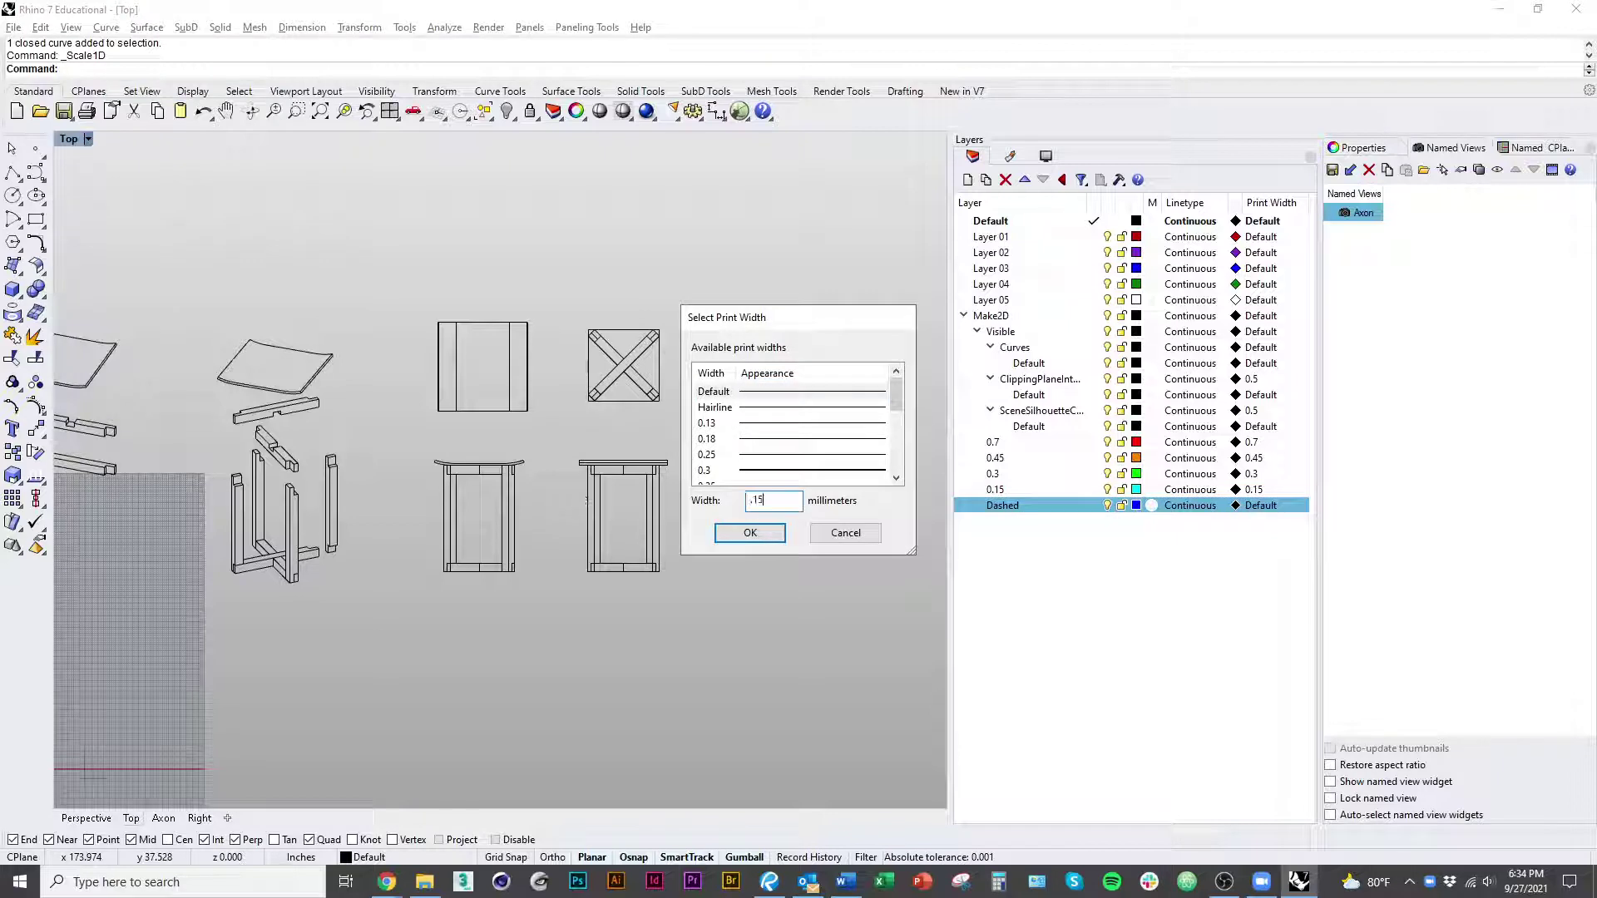
left_click(749, 533)
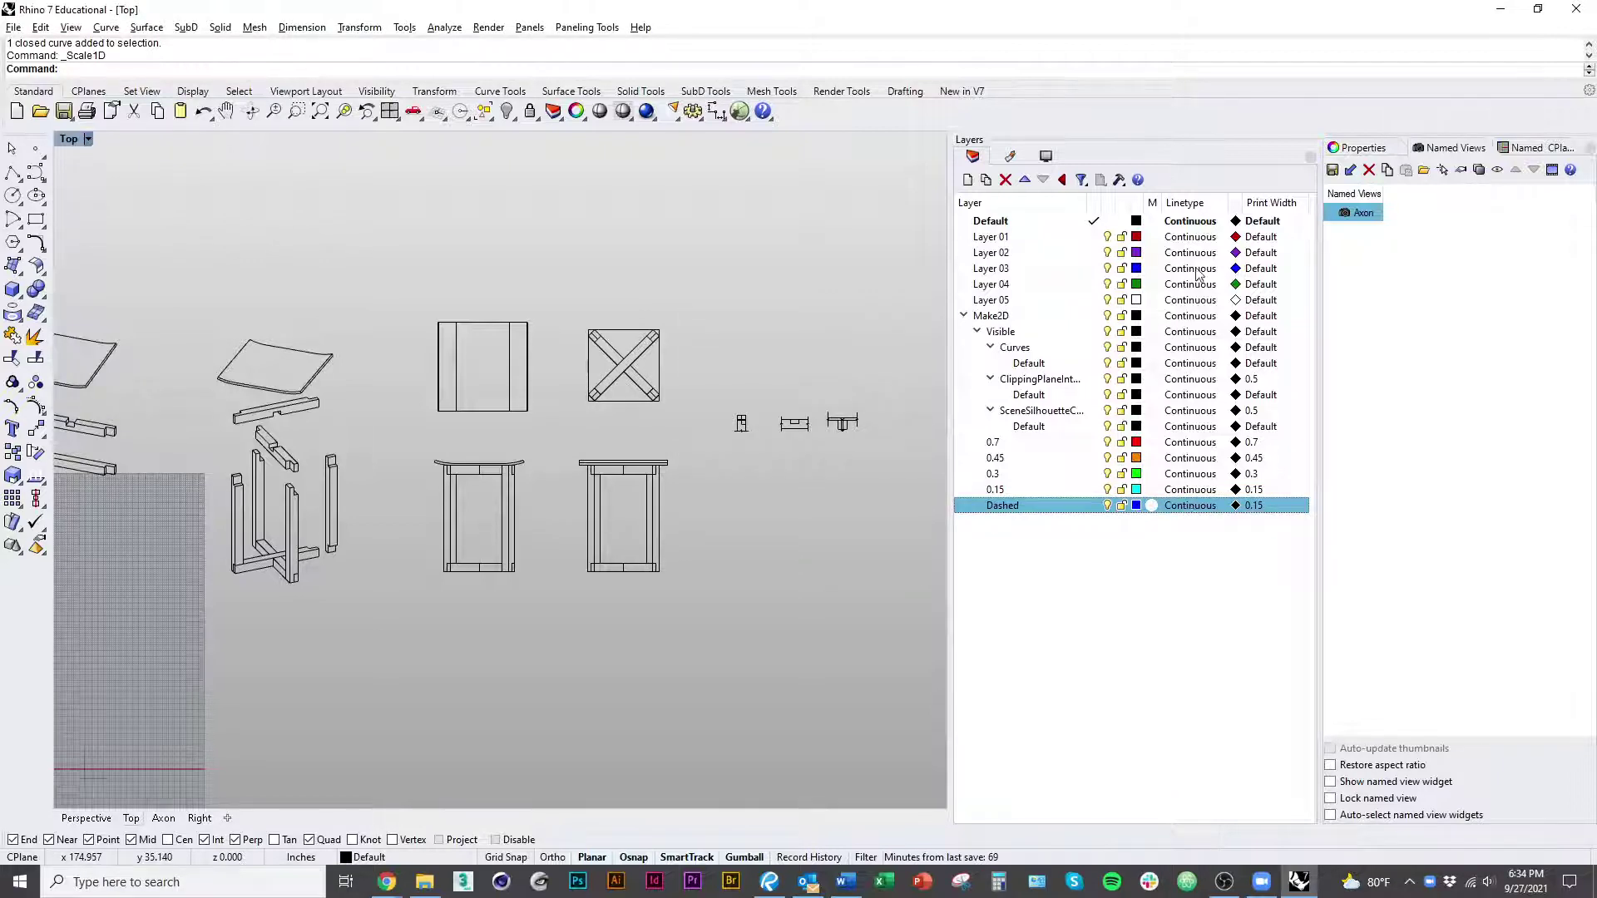
left_click(1198, 508)
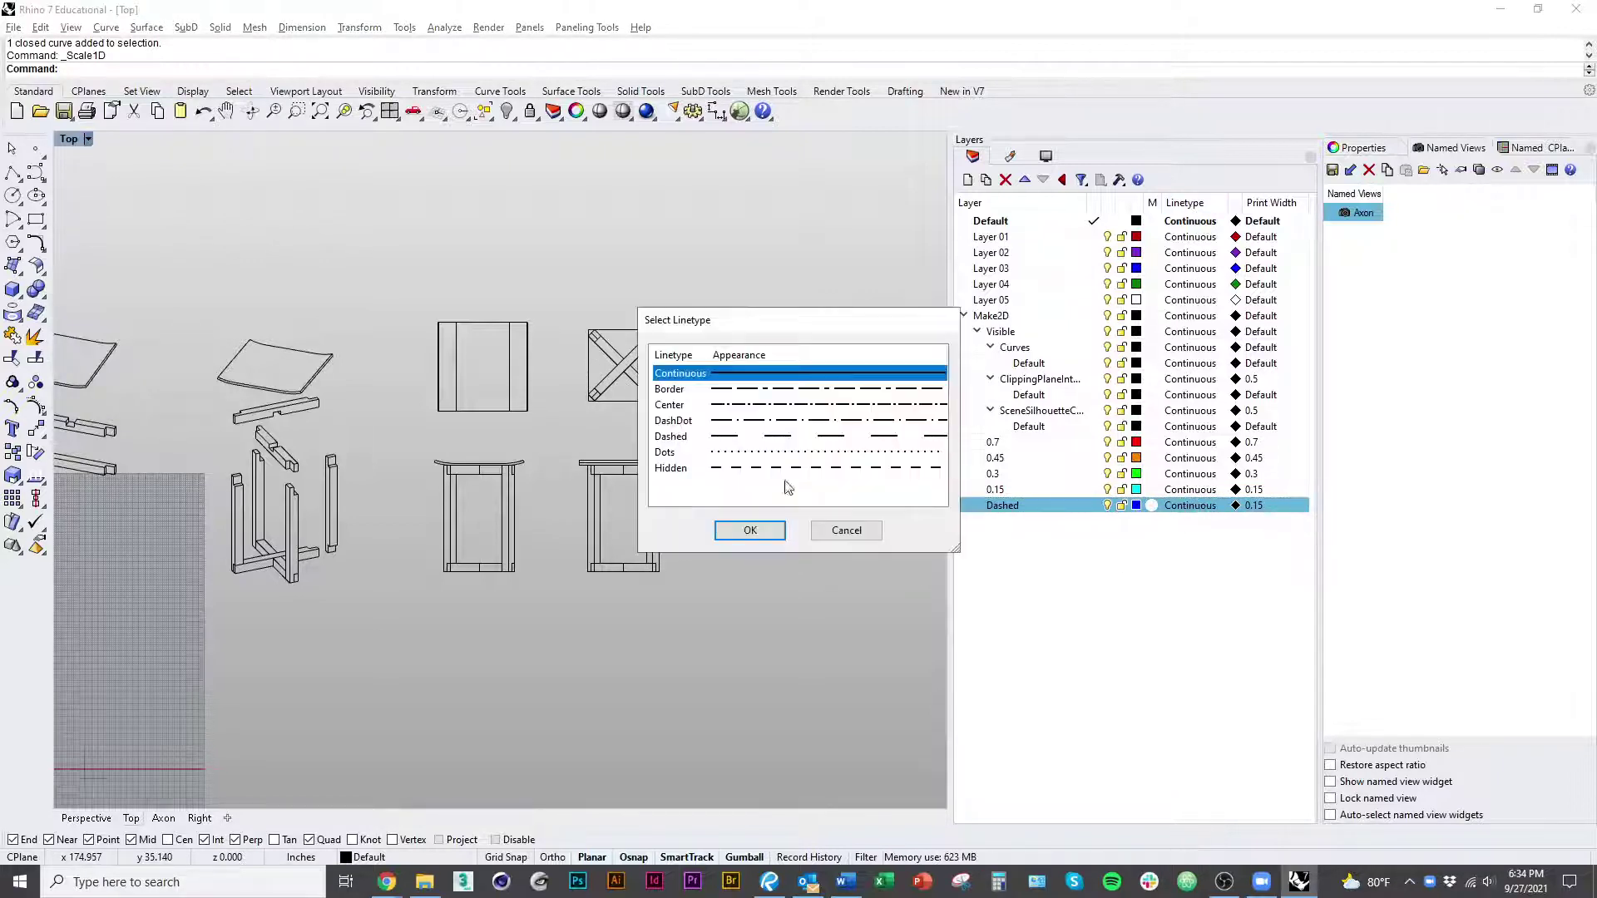
left_click(744, 468)
left_click(737, 436)
left_click(737, 453)
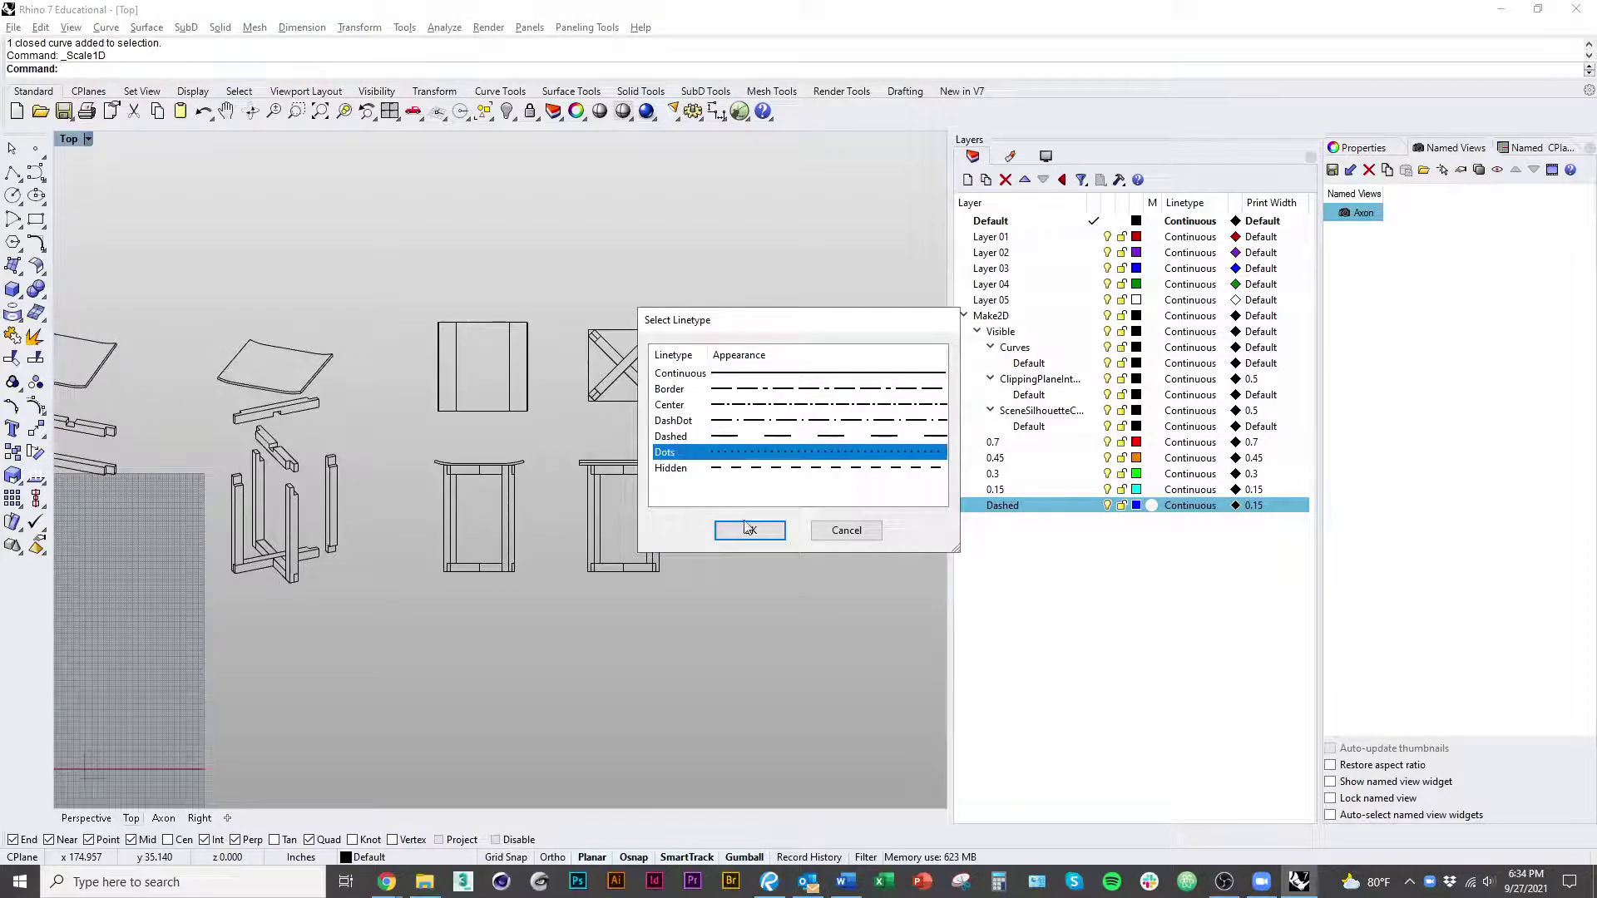
left_click(747, 468)
left_click(750, 529)
Step: Select all objects on the Default sublayer under Curves and change them to the 0.3 layer
right_click_drag(715, 684, 813, 688)
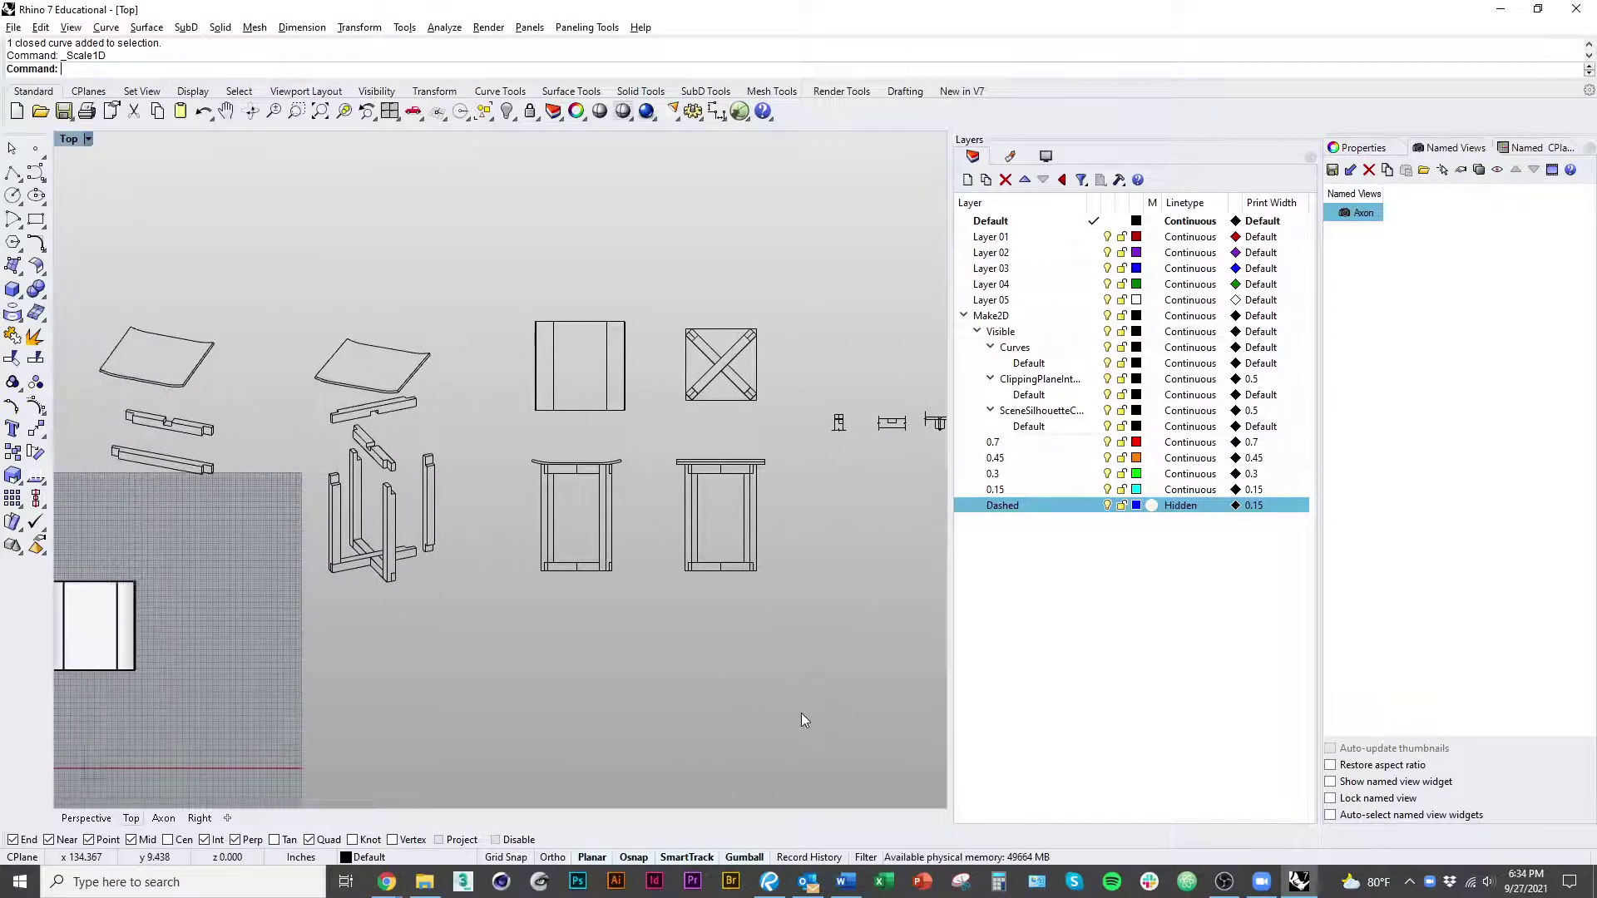
mouse_move(430, 657)
right_mouse_down()
mouse_move(562, 661)
mouse_move(446, 677)
right_mouse_up()
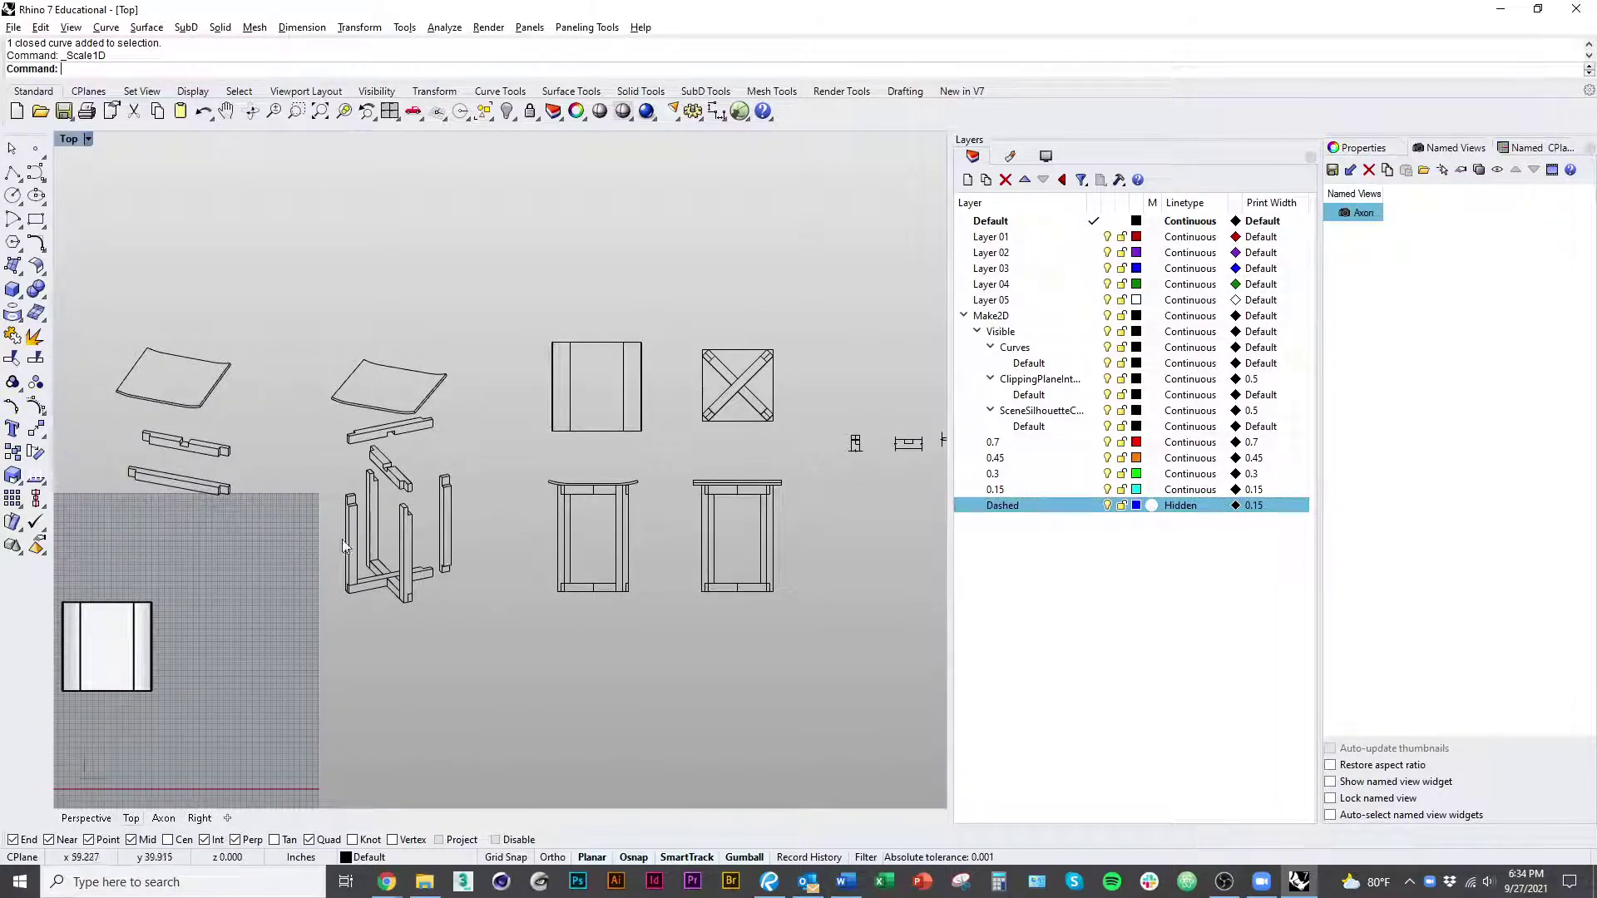
right_click_drag(889, 626, 789, 628)
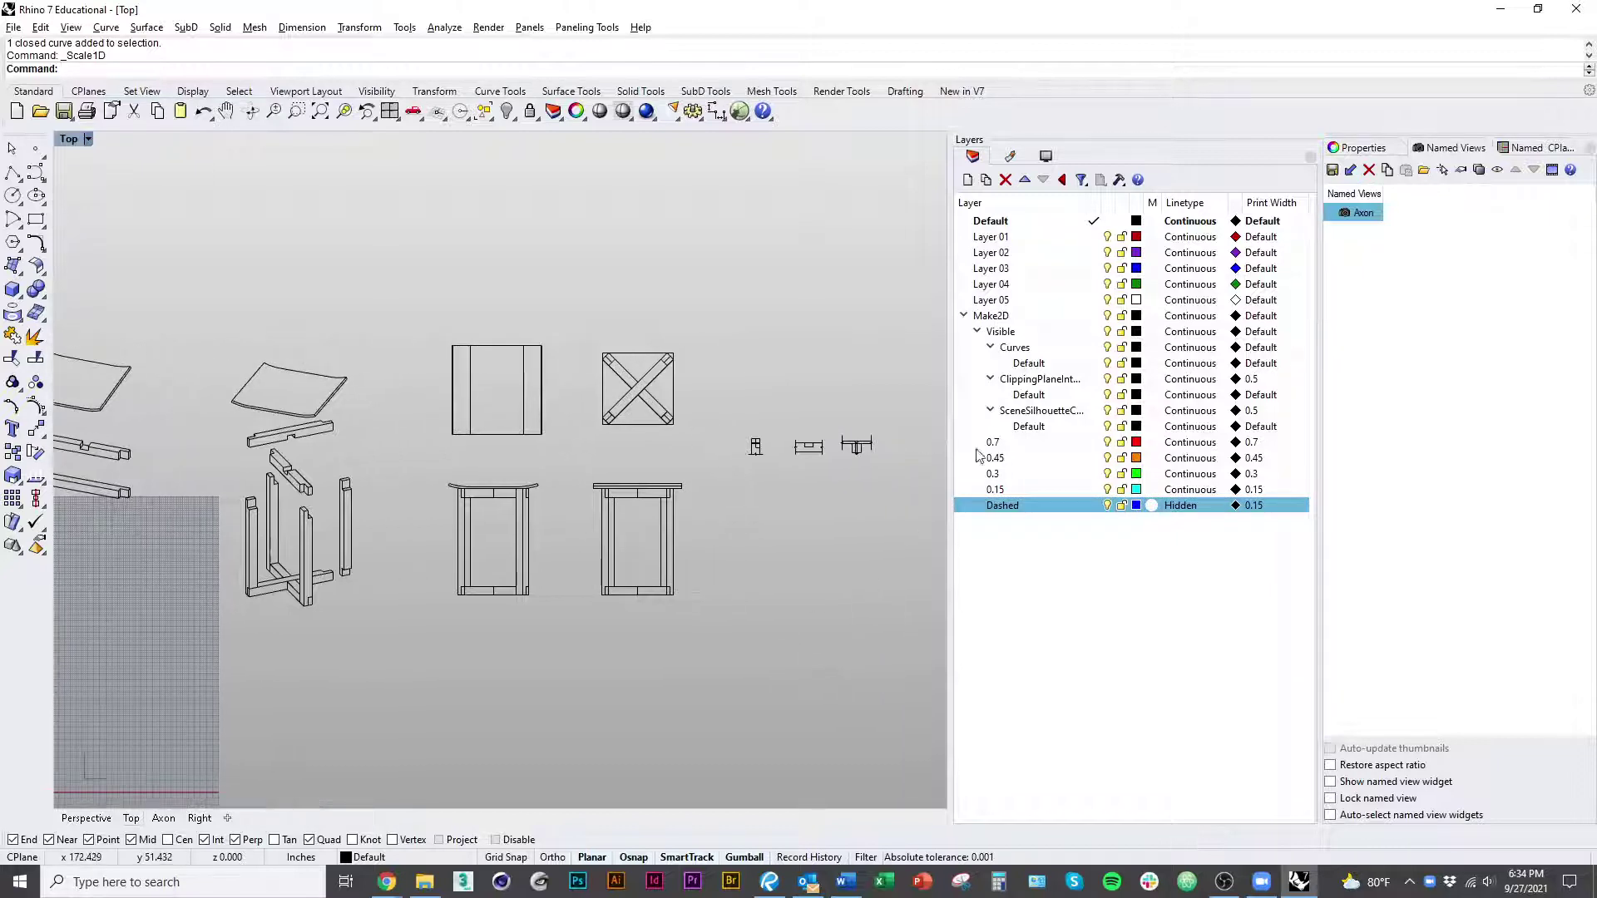
left_click(1029, 364)
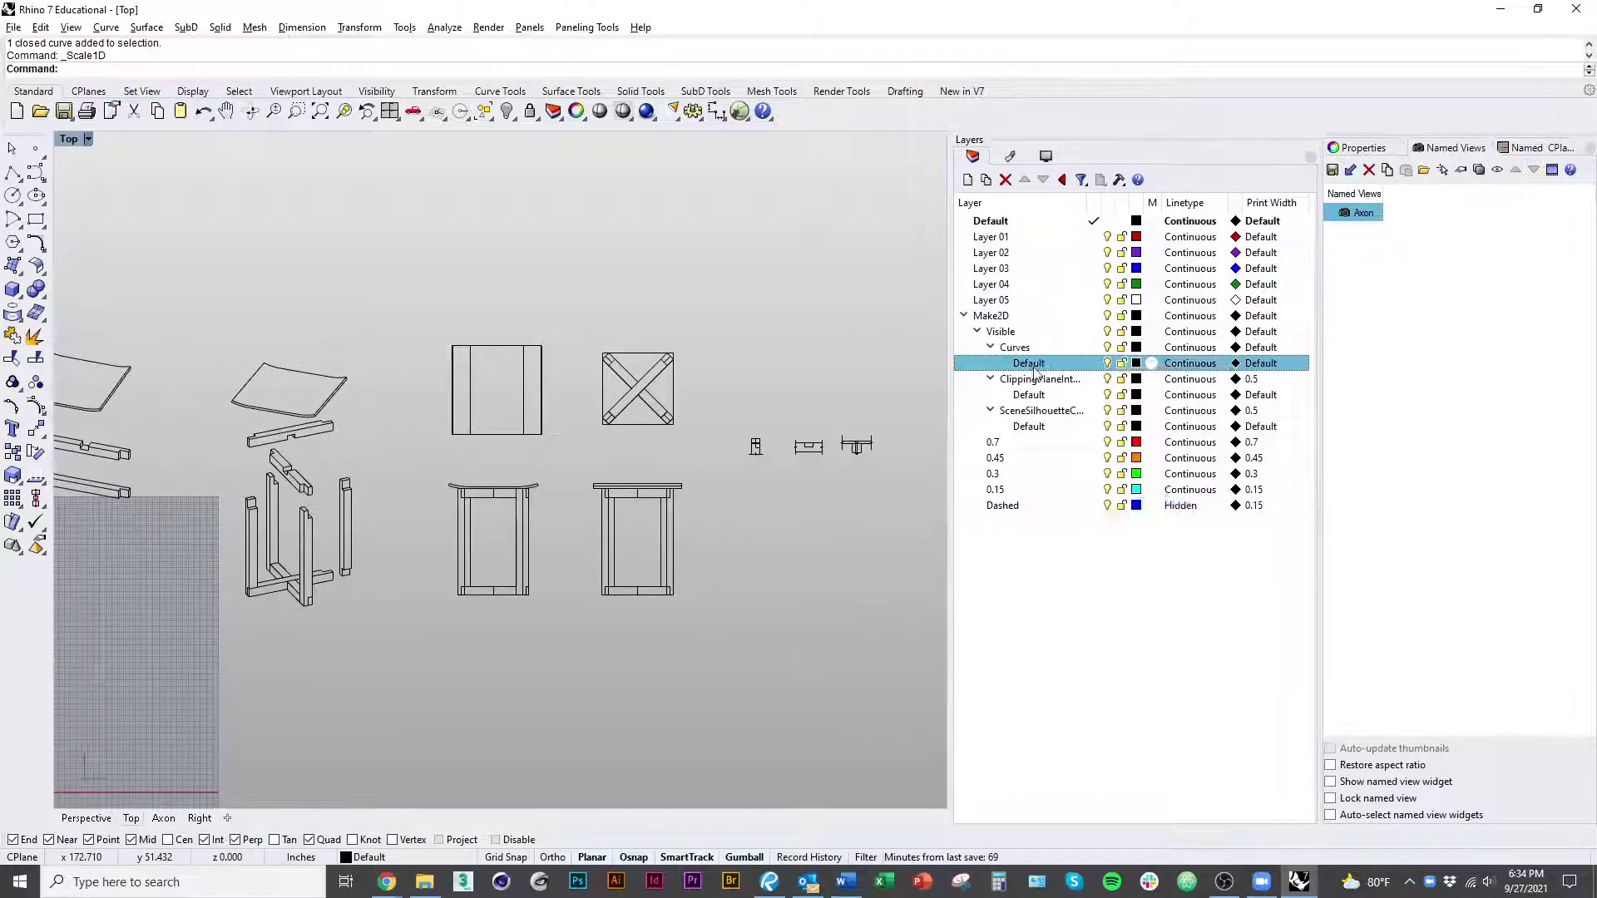
right_click(1030, 364)
left_click(1100, 621)
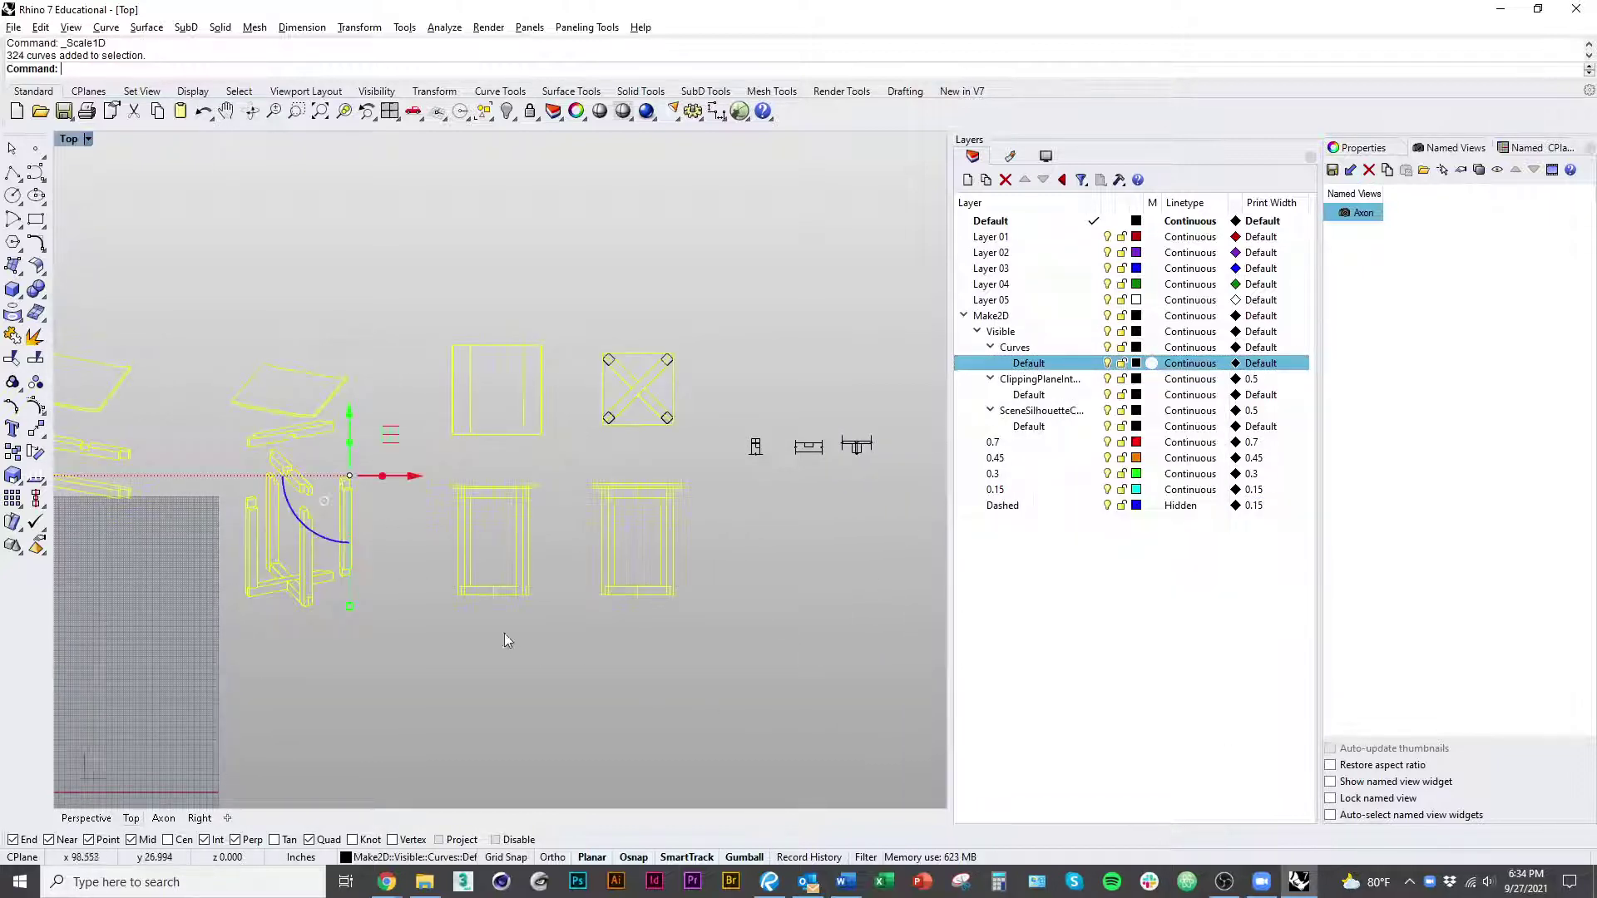
right_click_drag(504, 633, 581, 625)
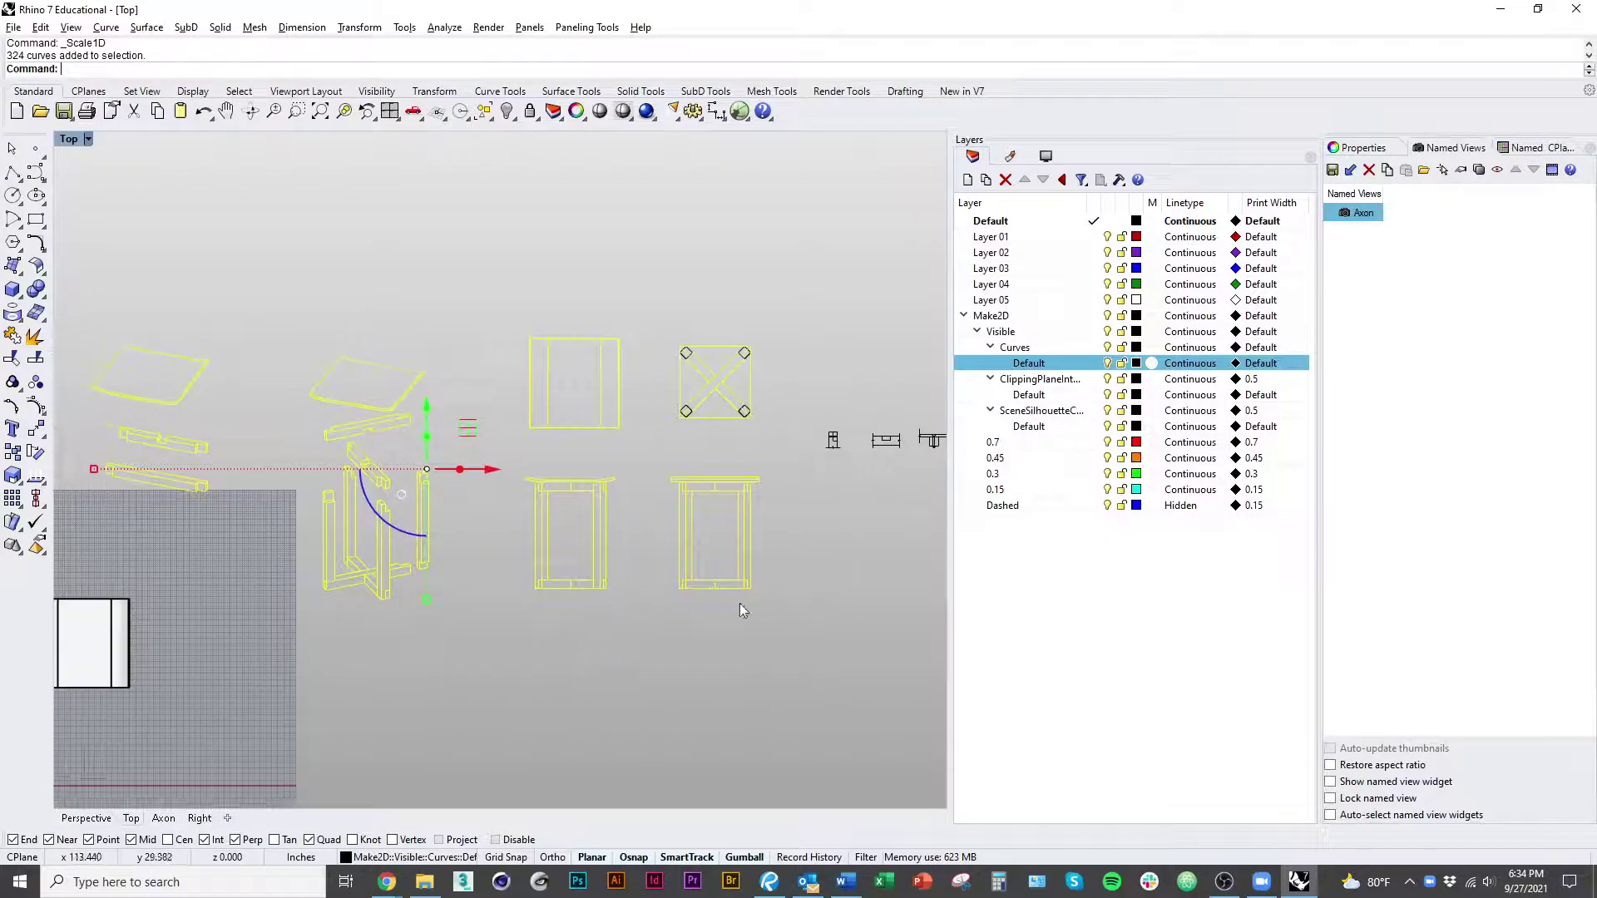
right_click(1055, 475)
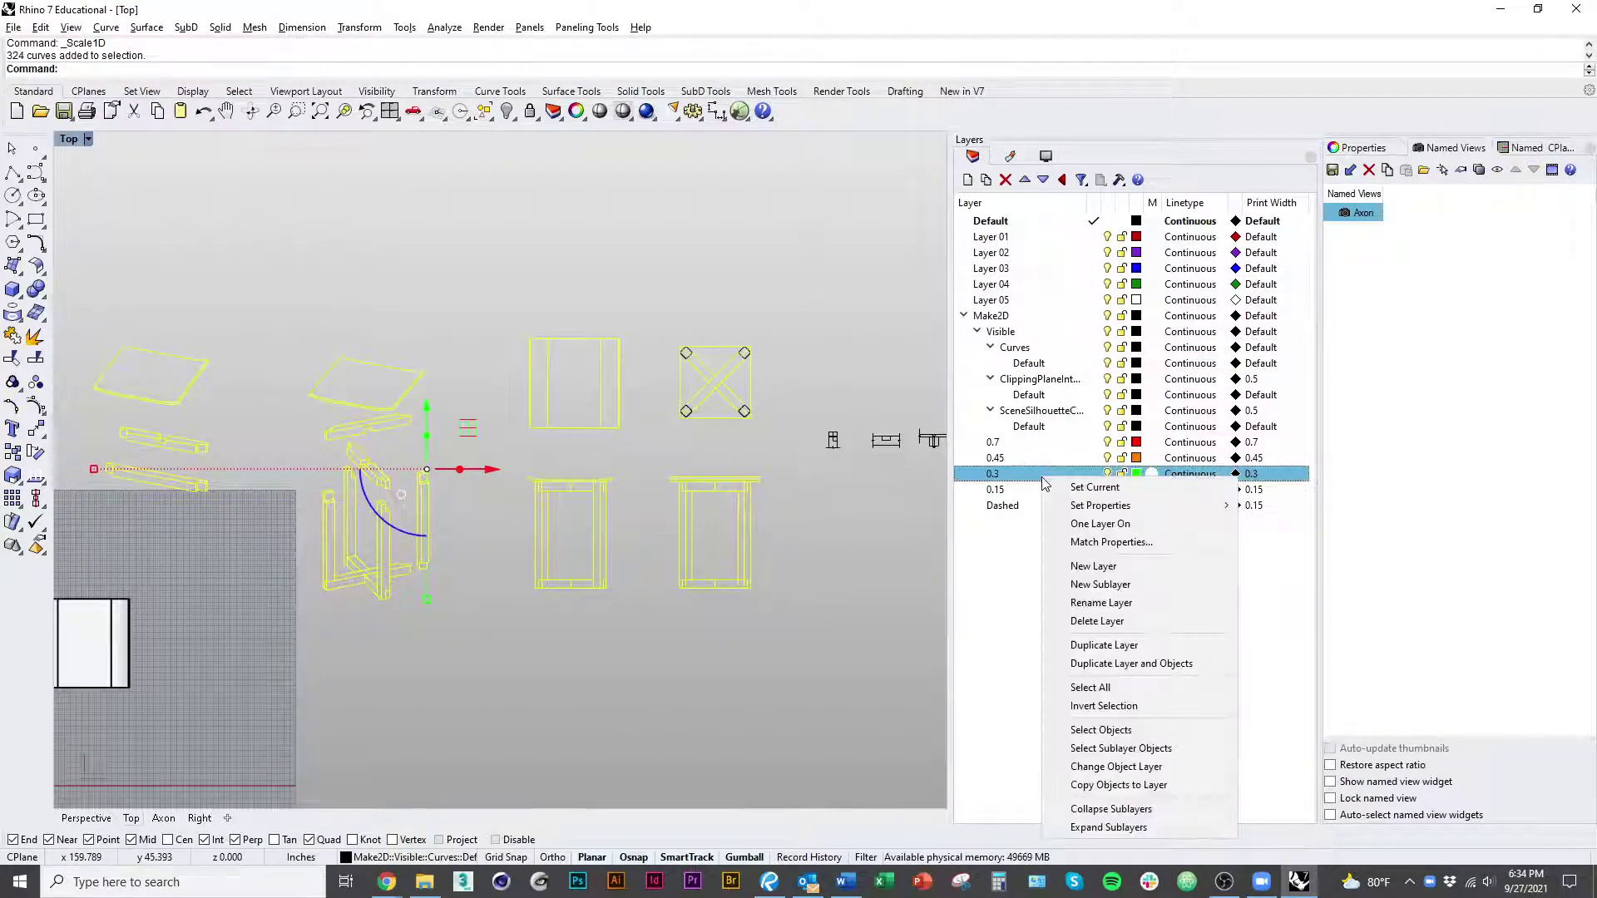
left_click(1089, 767)
Step: Select all objects on the Default sublayer under the clipping plane intersections layer and change them to the 0.7 layer
right_click_drag(696, 779, 834, 782)
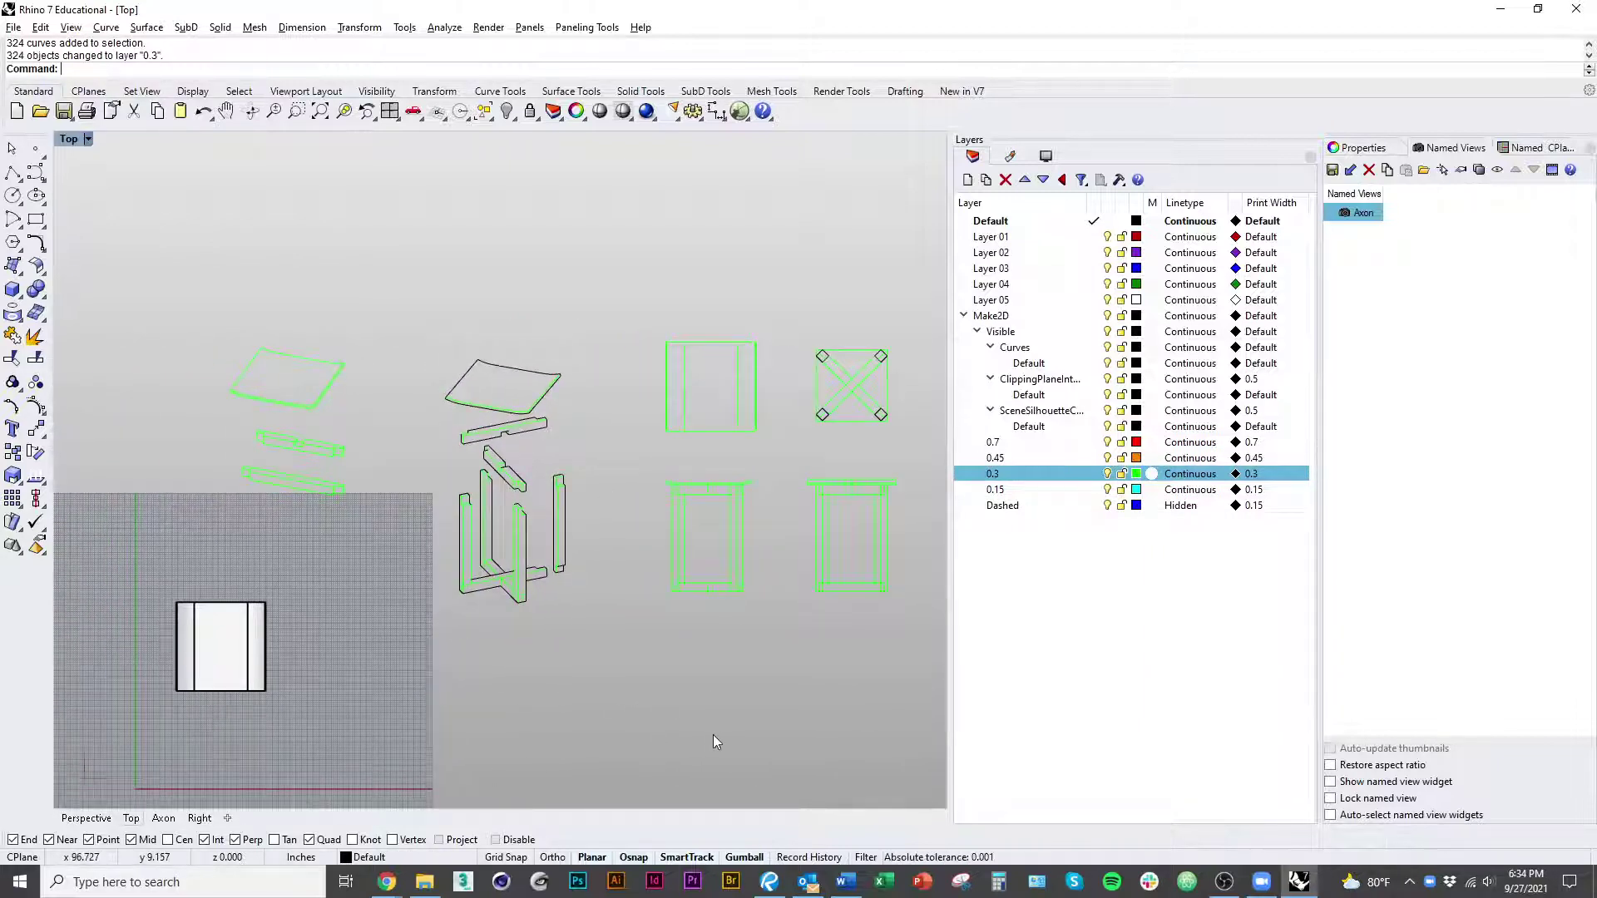
right_click_drag(766, 732, 492, 715)
right_click_drag(732, 526, 902, 548)
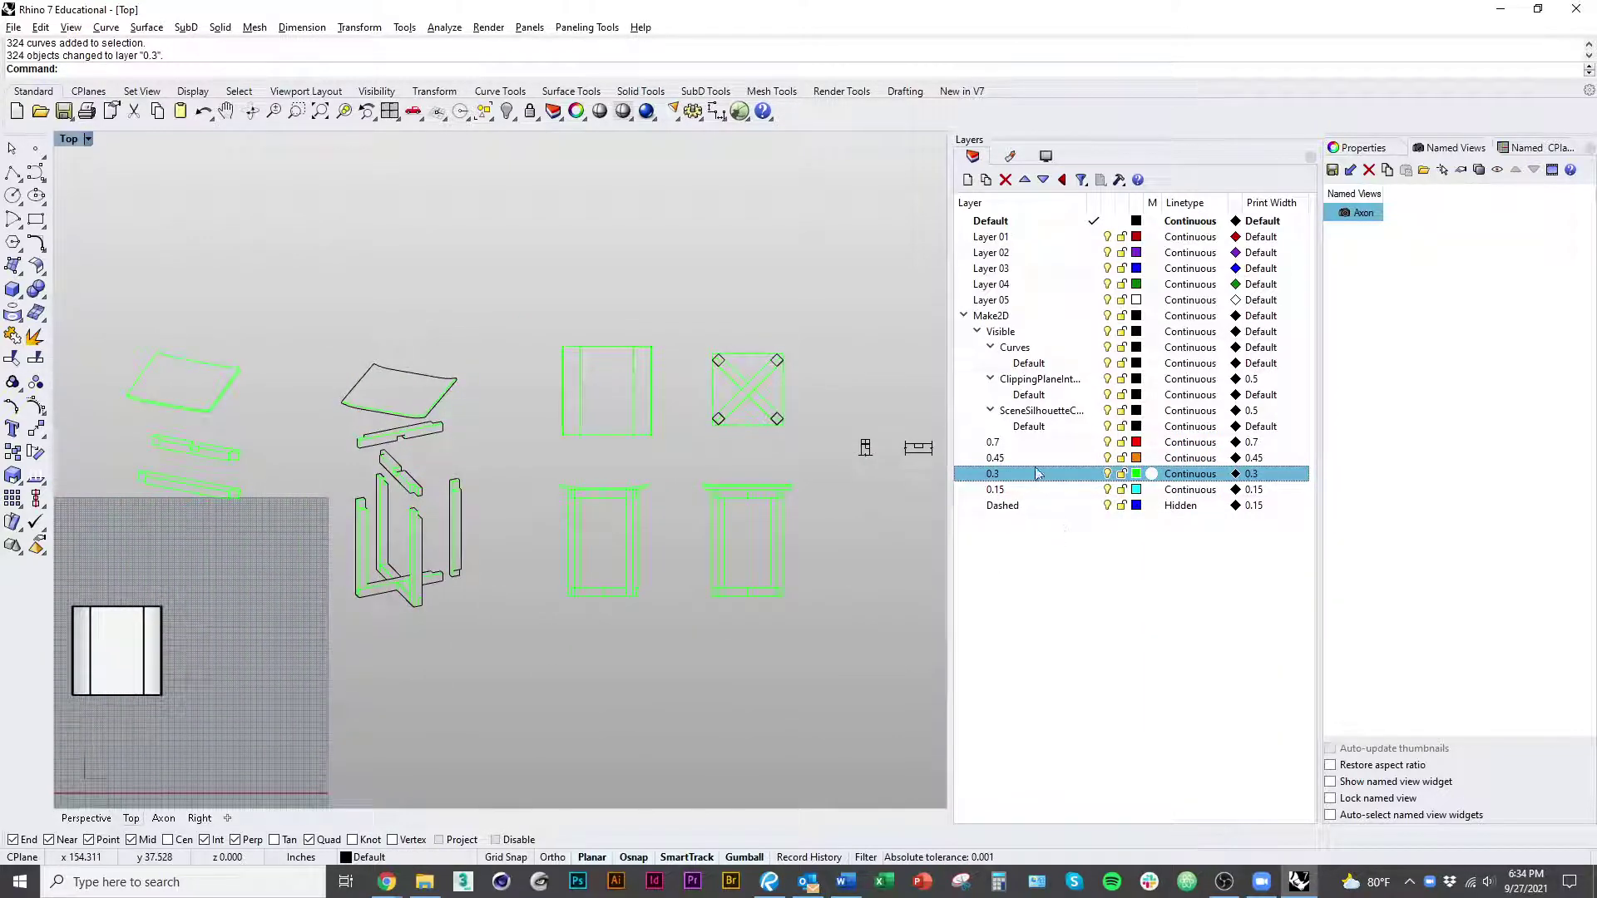
left_click(1056, 399)
right_click(1058, 401)
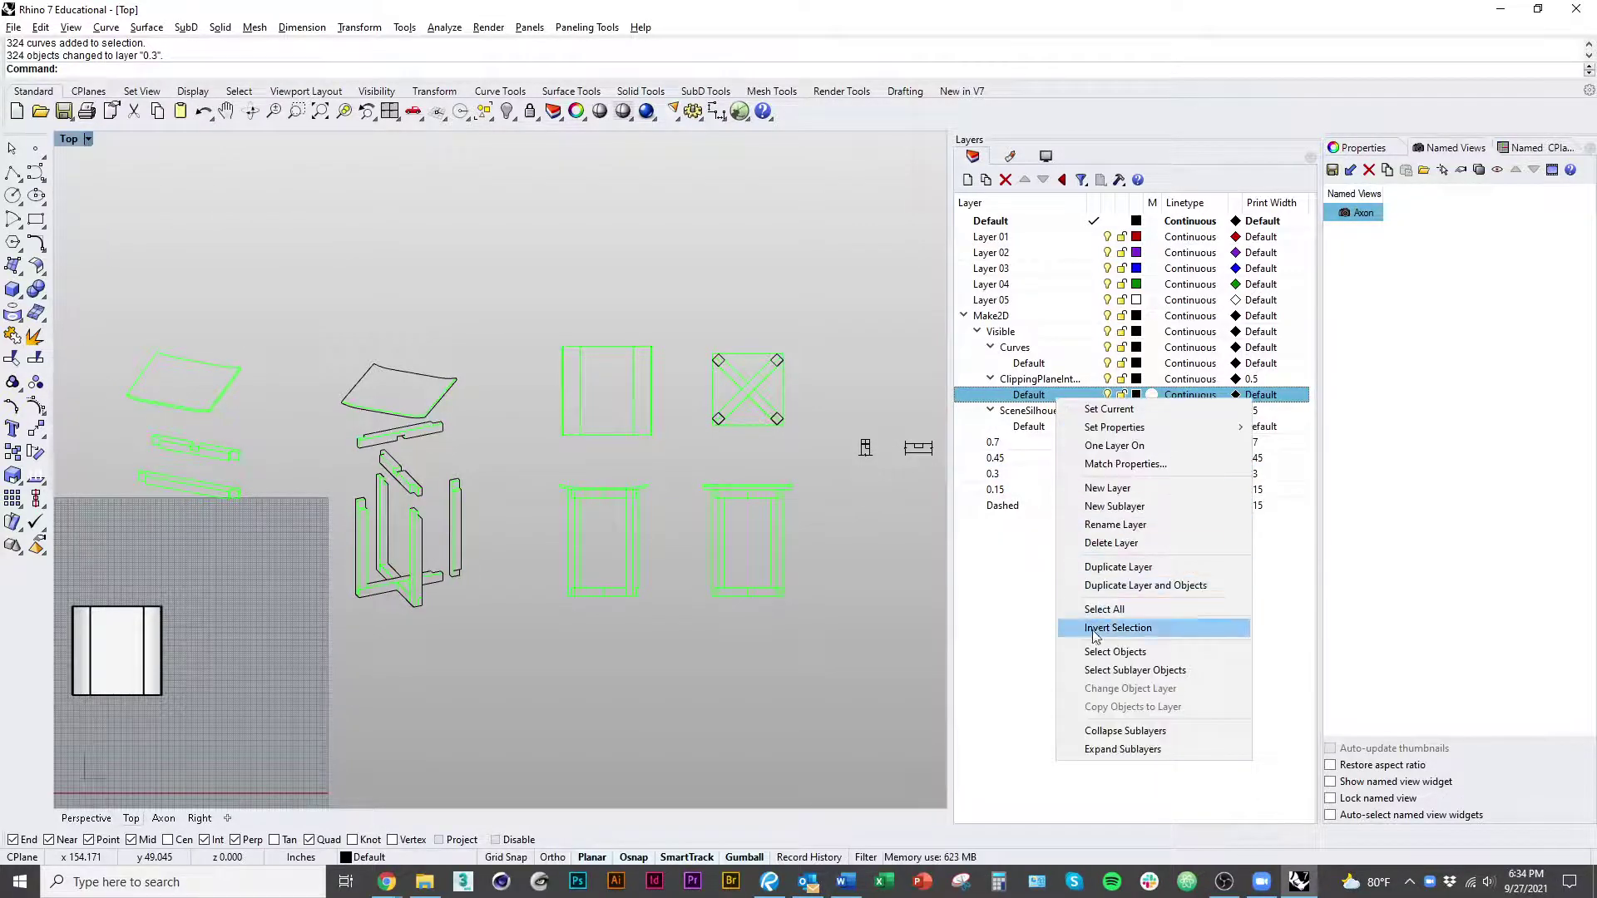
left_click(1102, 652)
right_click_drag(566, 652, 382, 731)
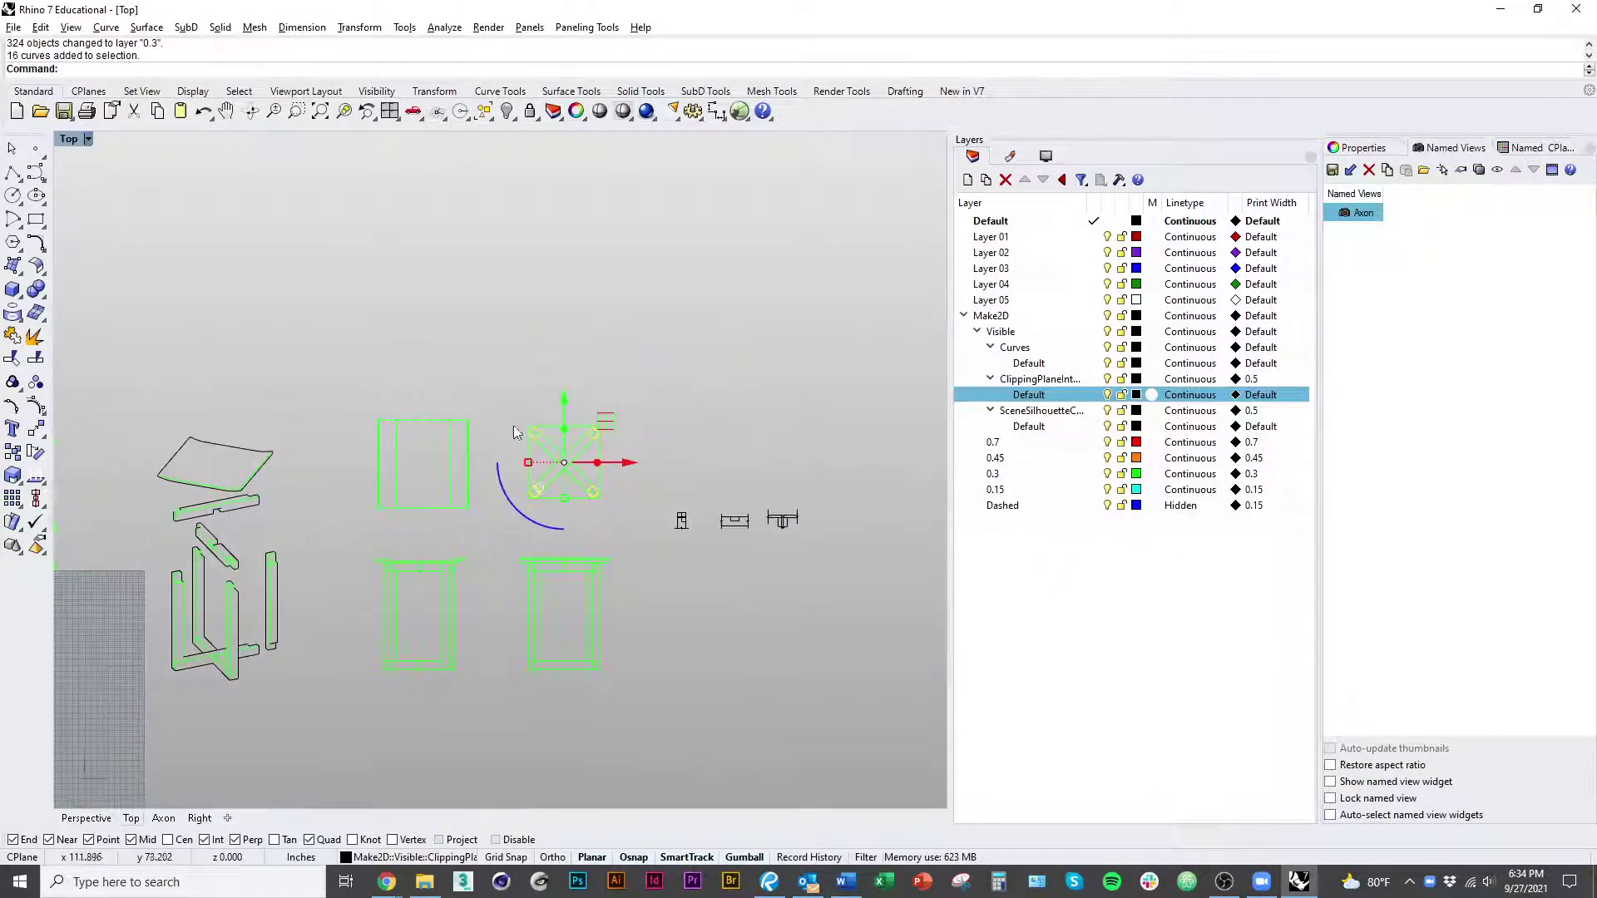
scroll(550, 460, "up", 5)
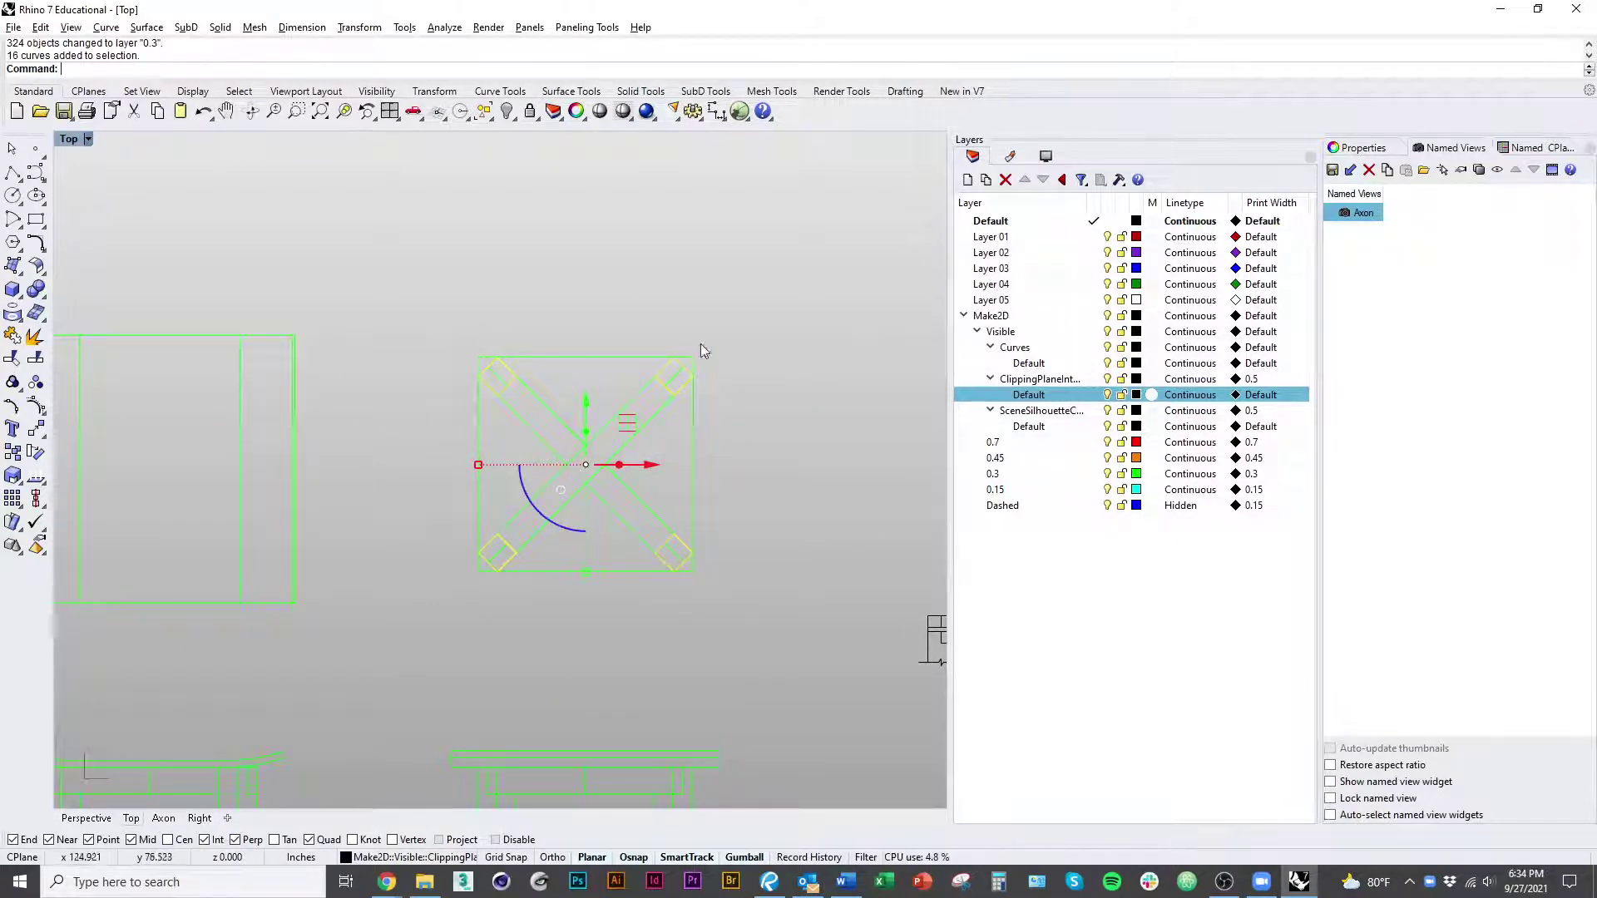
right_click(1039, 444)
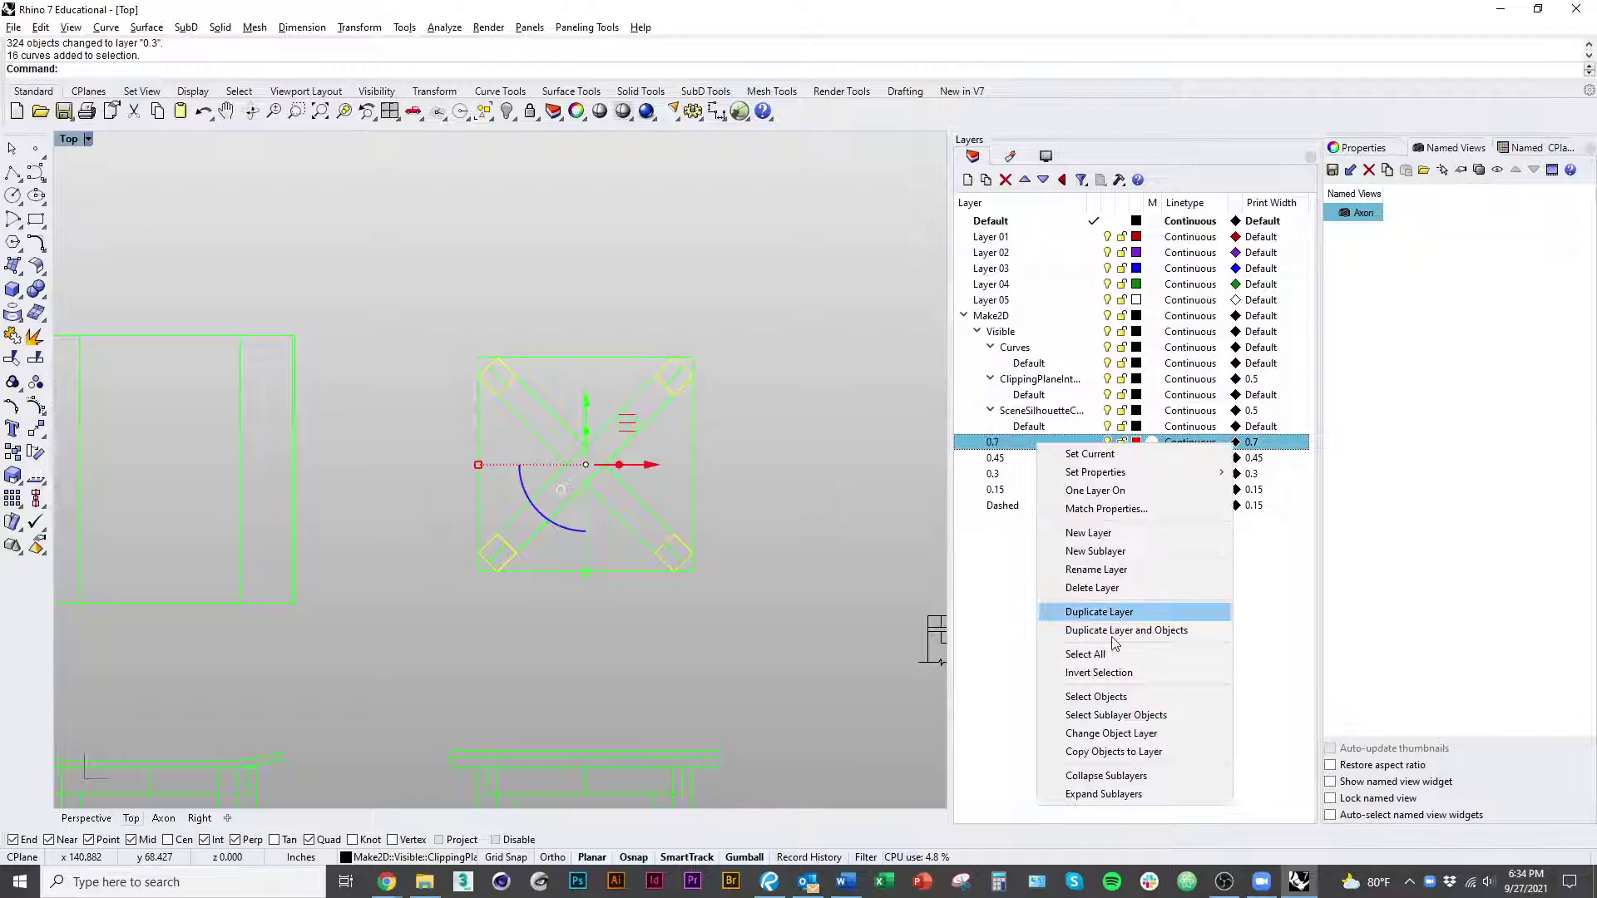
left_click(1115, 743)
left_click(707, 672)
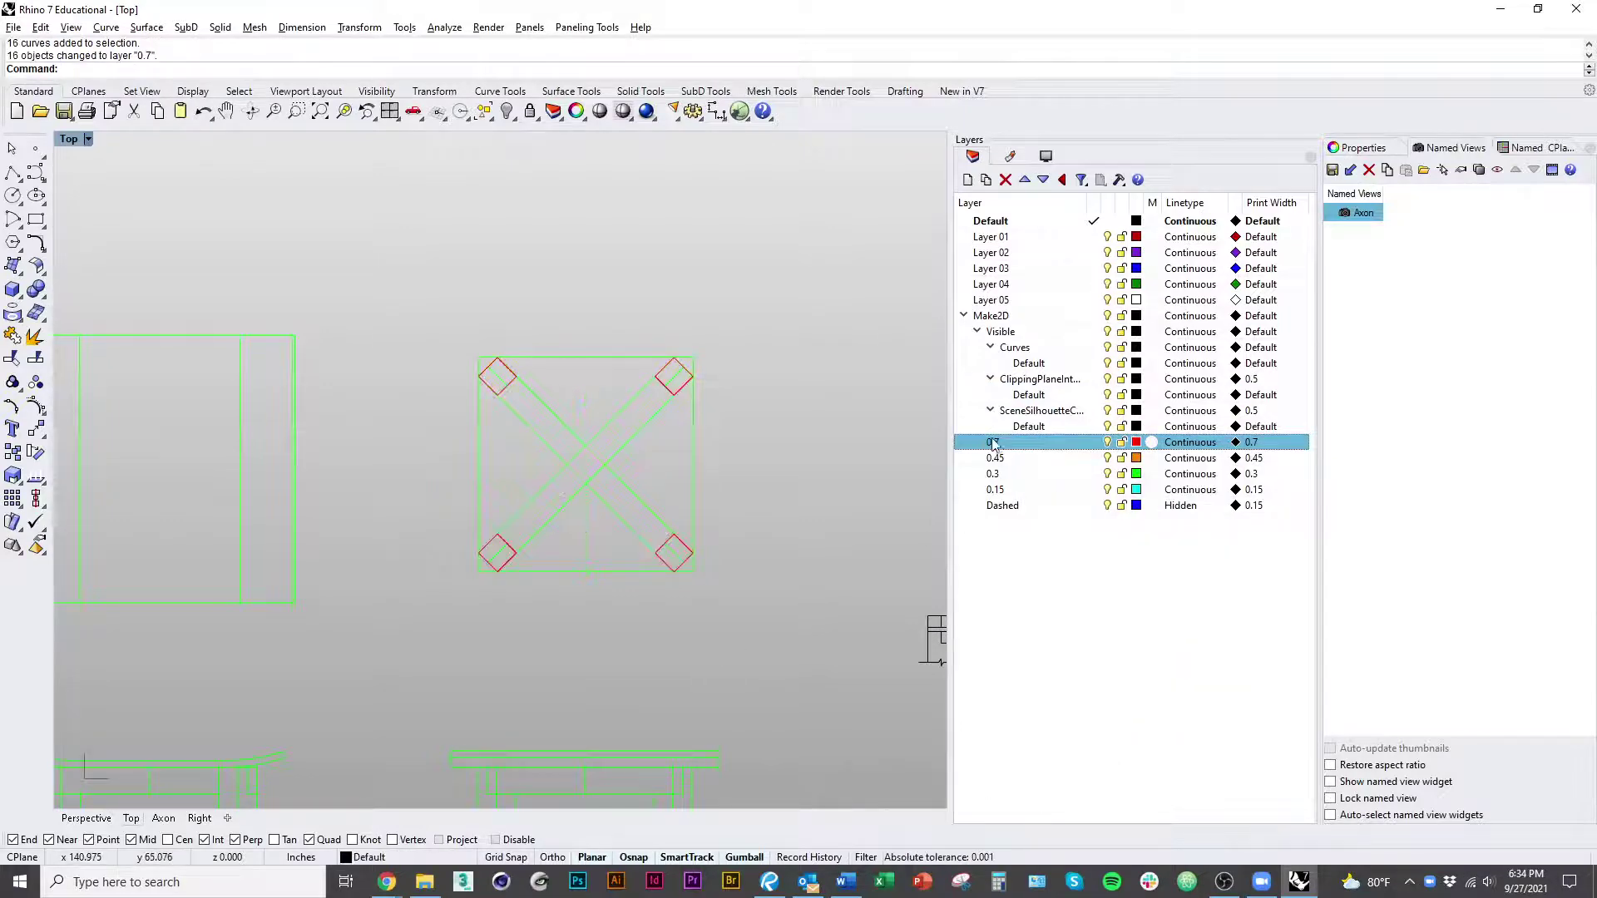
Step: Select all objects on the Default sublayer under the scene silhouette layer and change them to the 0.45 layer
scroll(823, 431, "down", 5)
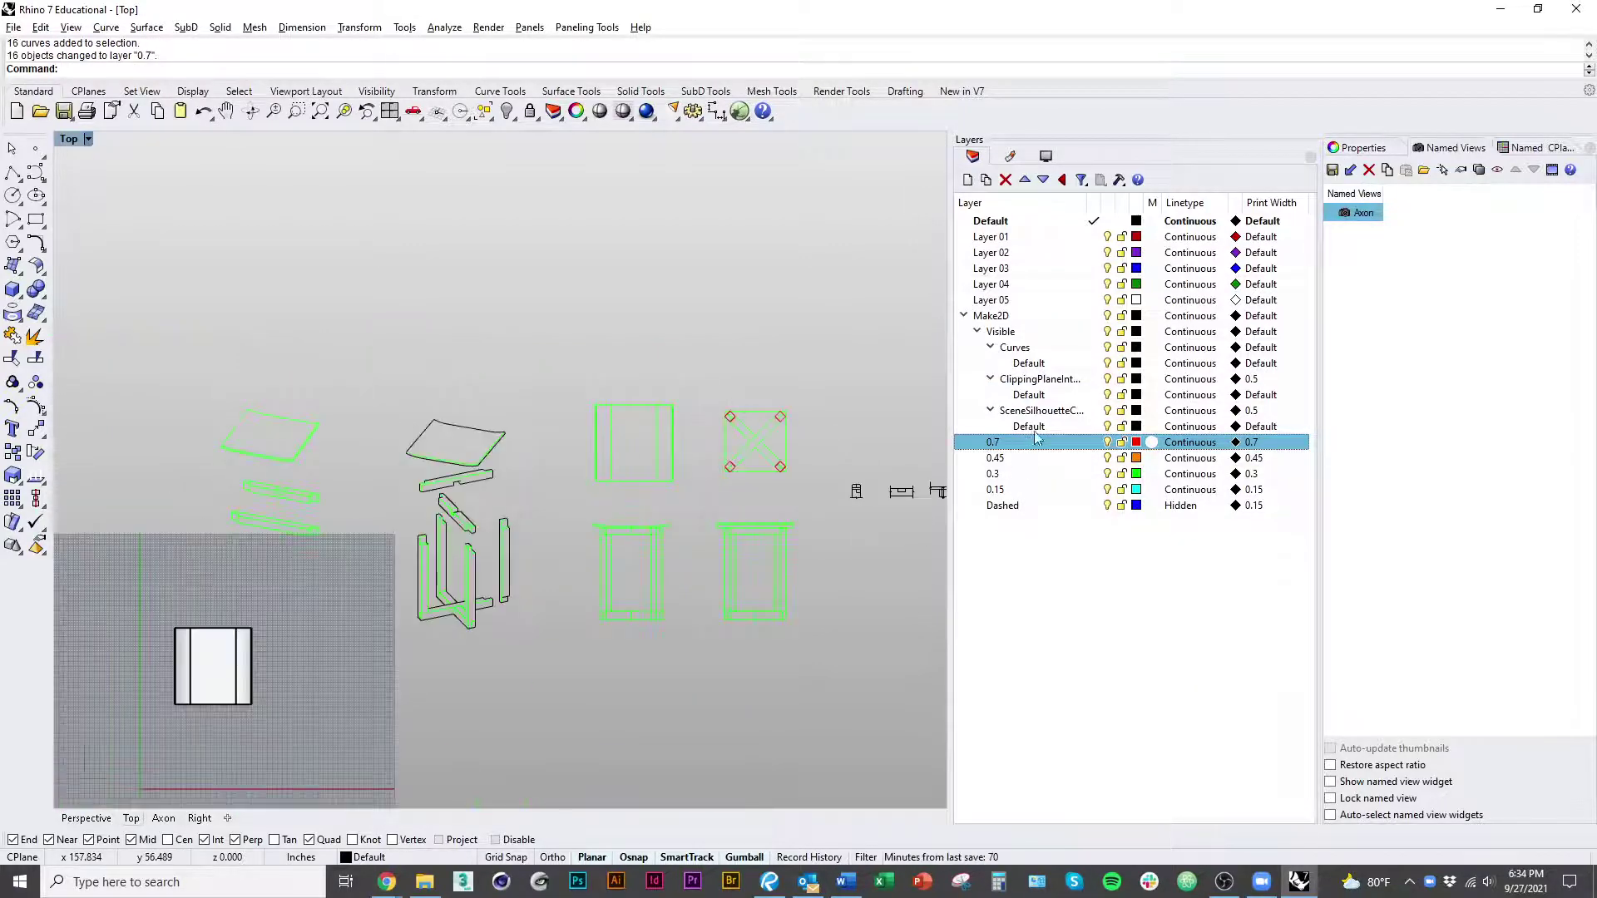
right_click(1041, 425)
left_click(1103, 678)
scroll(413, 501, "up", 4)
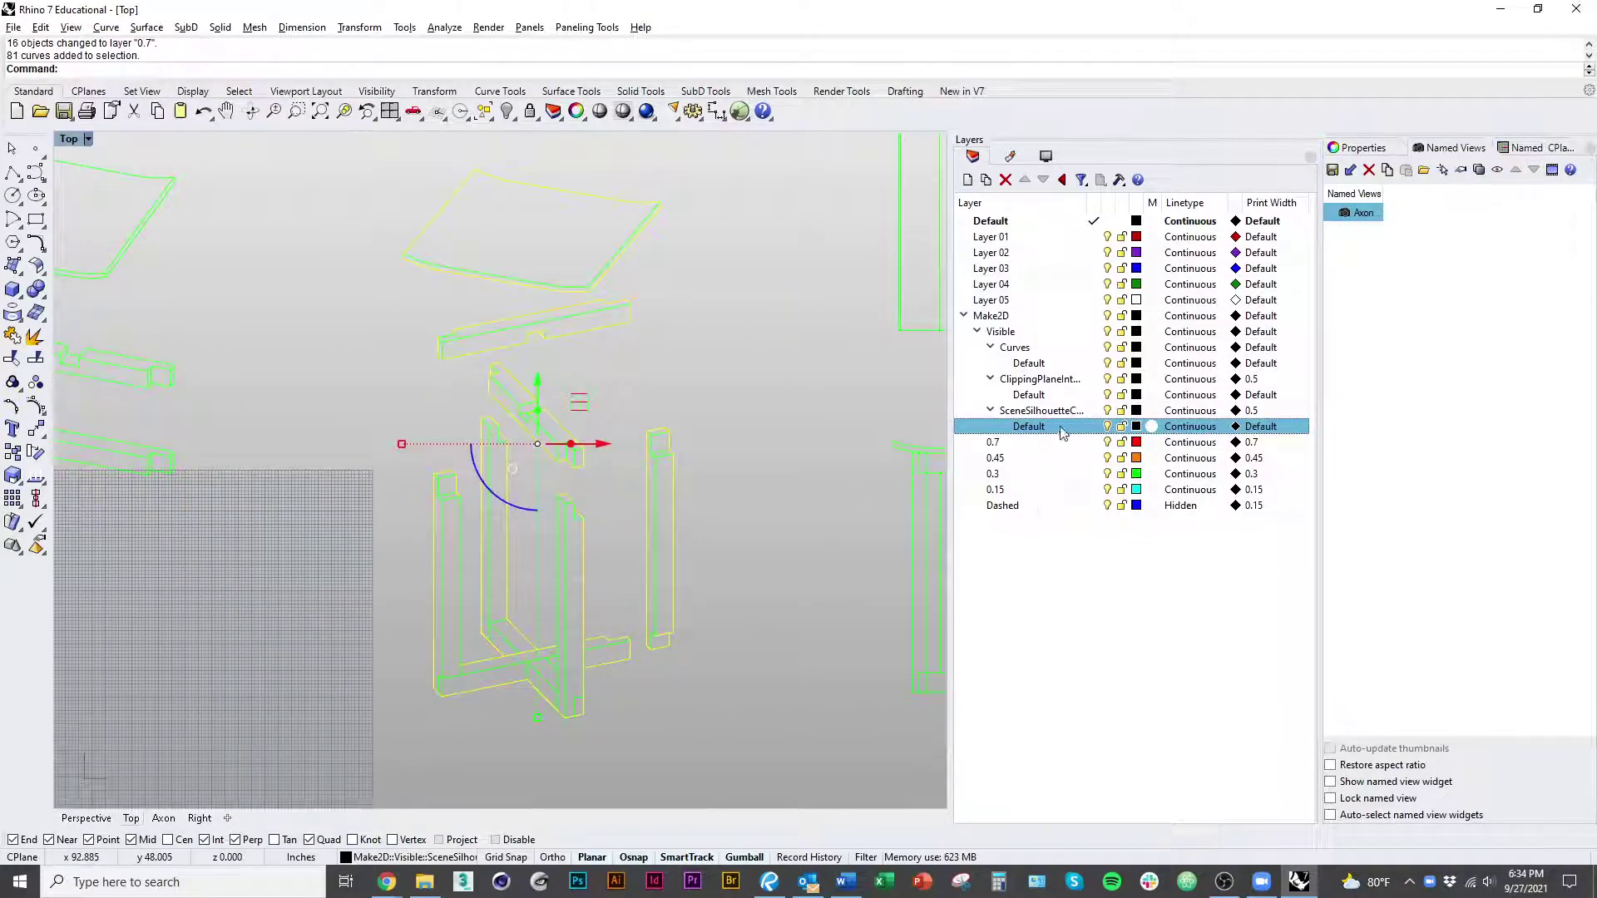
right_click(1032, 459)
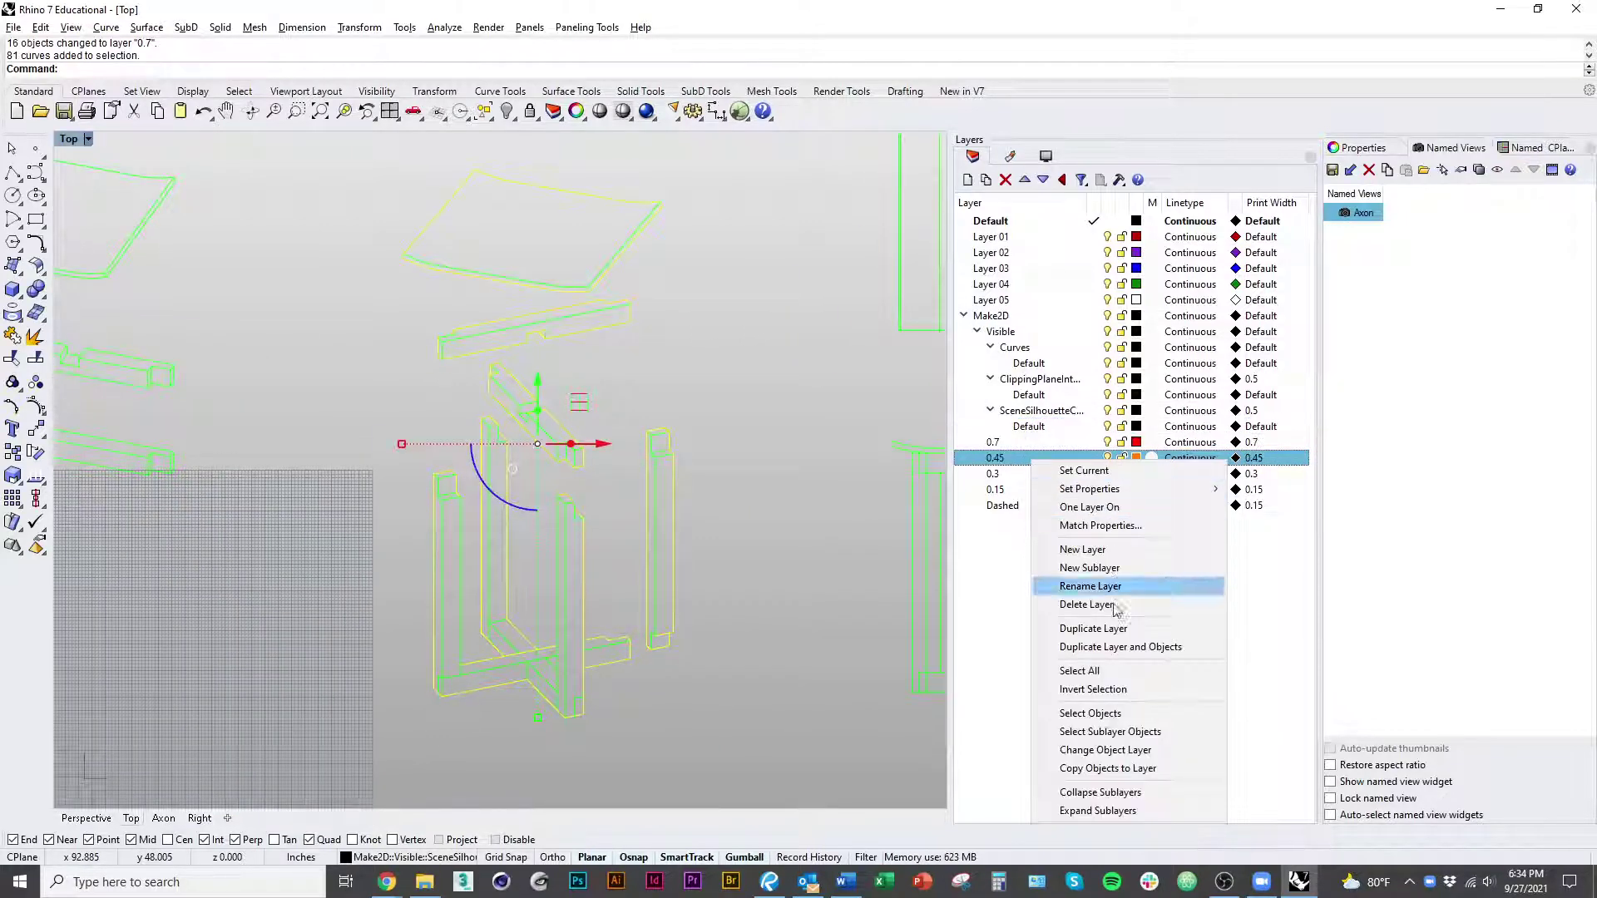
left_click(1106, 751)
key("Escape")
key("Right")
key("Right")
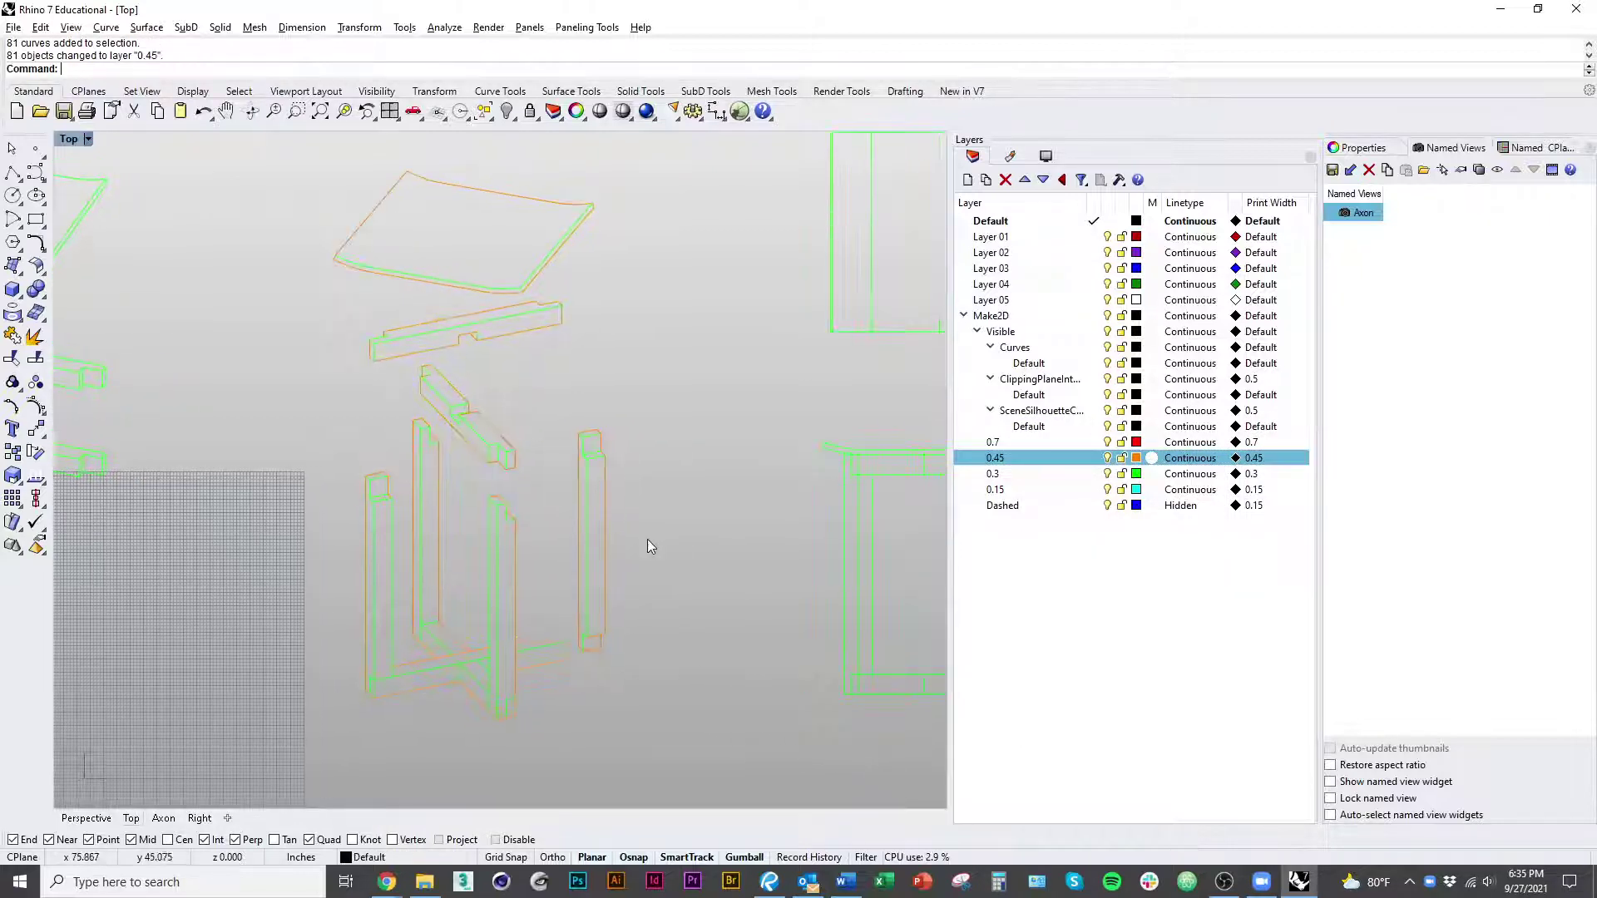
Step: Draw a rectangle enclosing the green linework of the seat and two rails, beside the exploded stool drawing
scroll(463, 356, "up", 8)
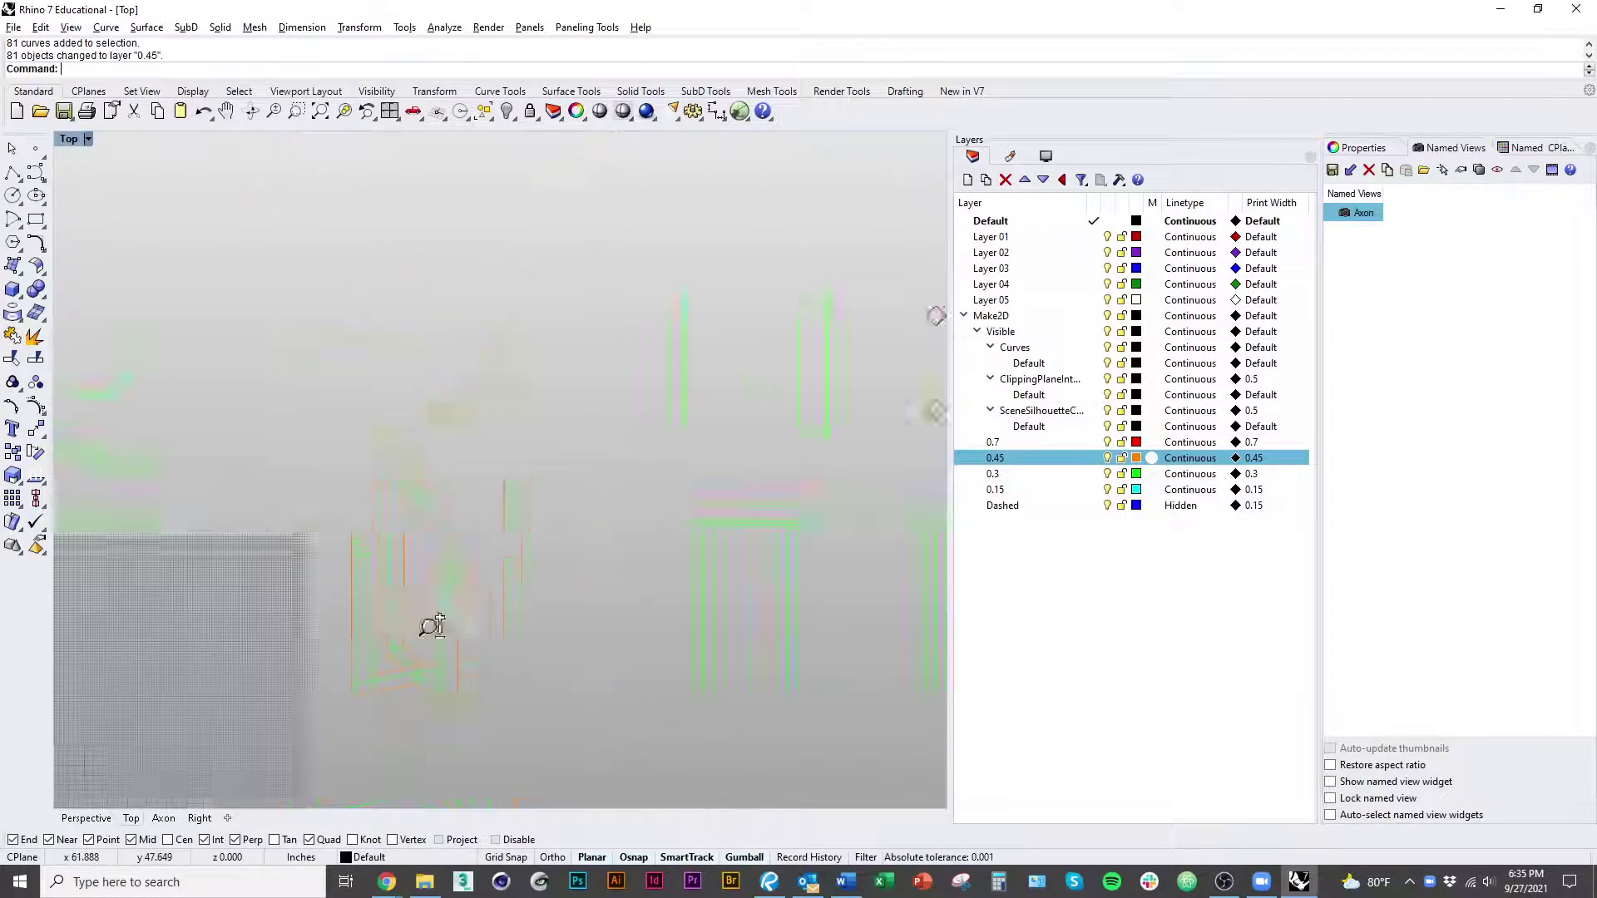
scroll(432, 626, "up", 5)
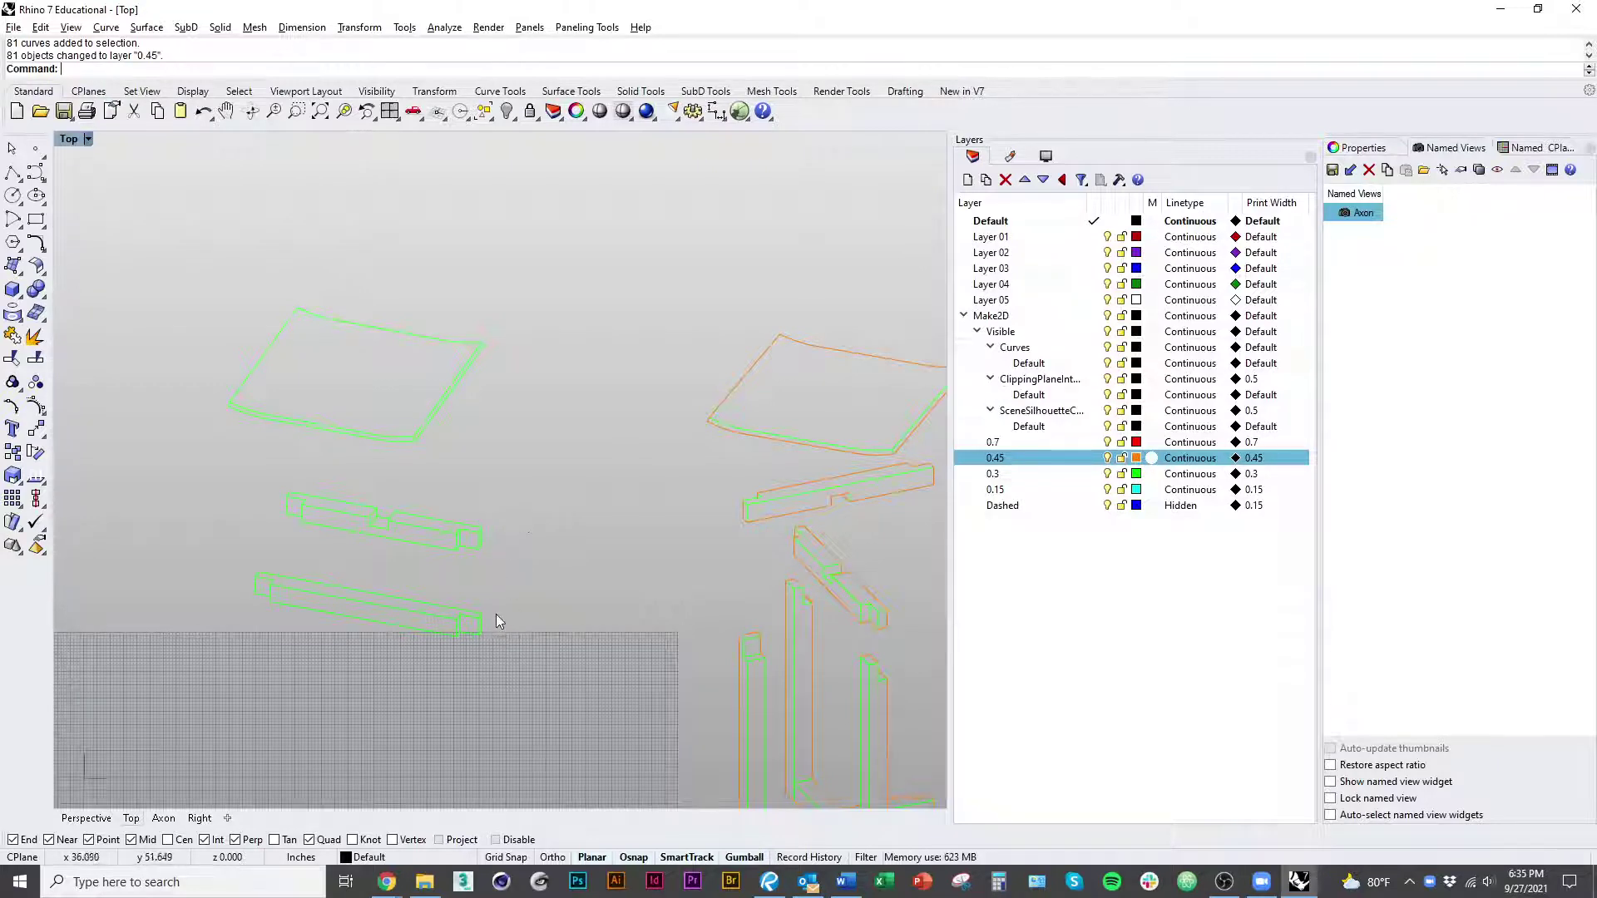
right_click_drag(513, 633, 542, 581)
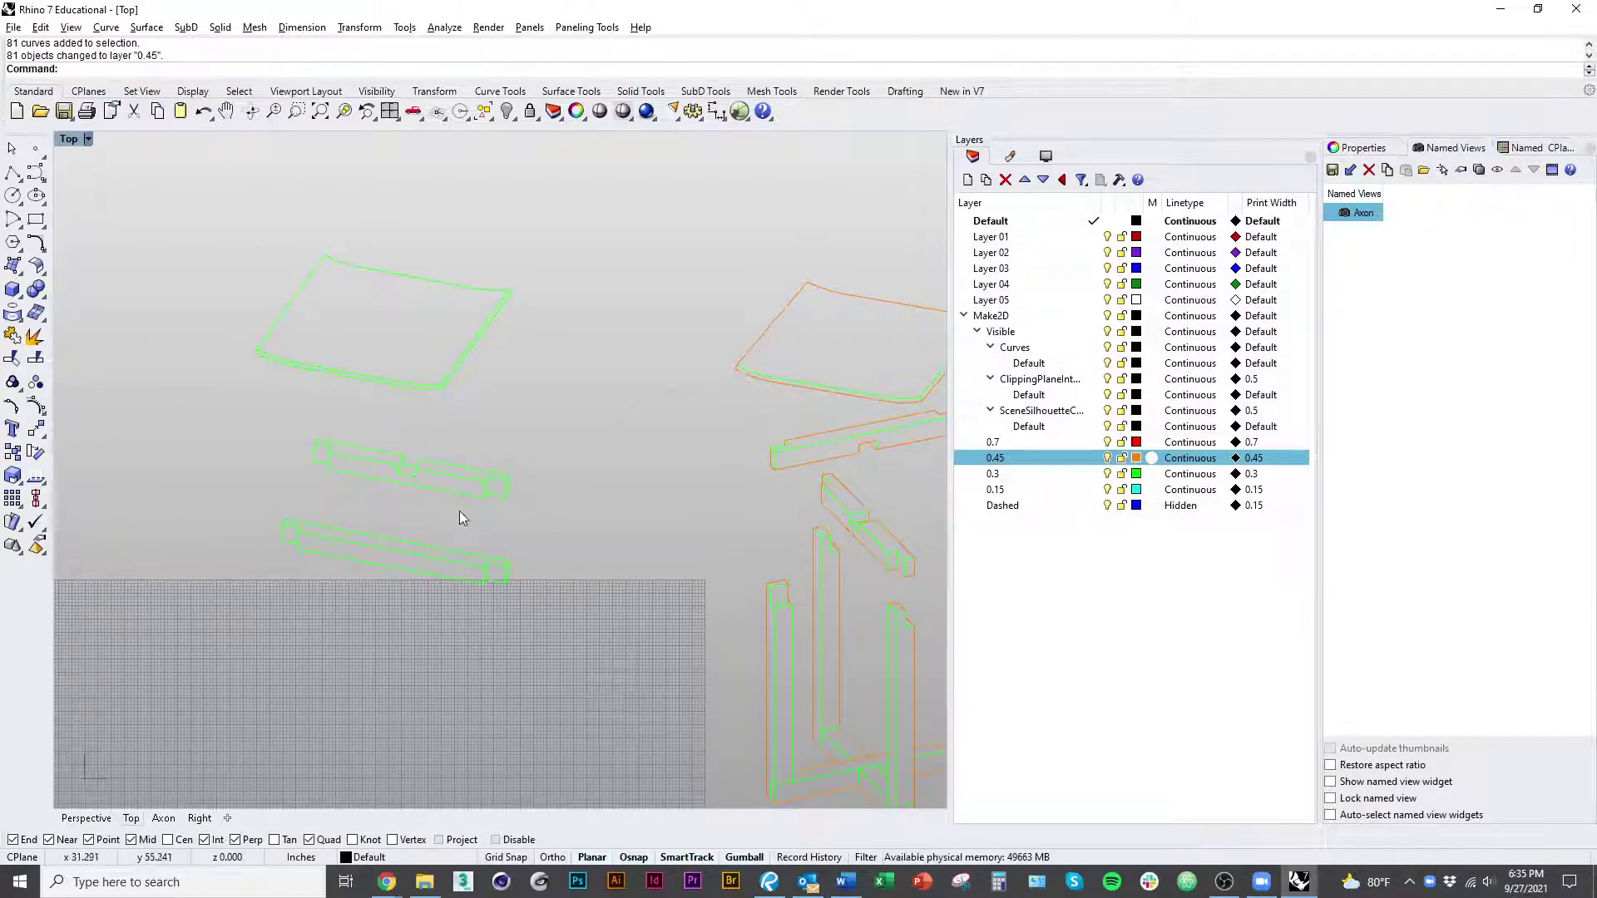
scroll(459, 514, "down", 3)
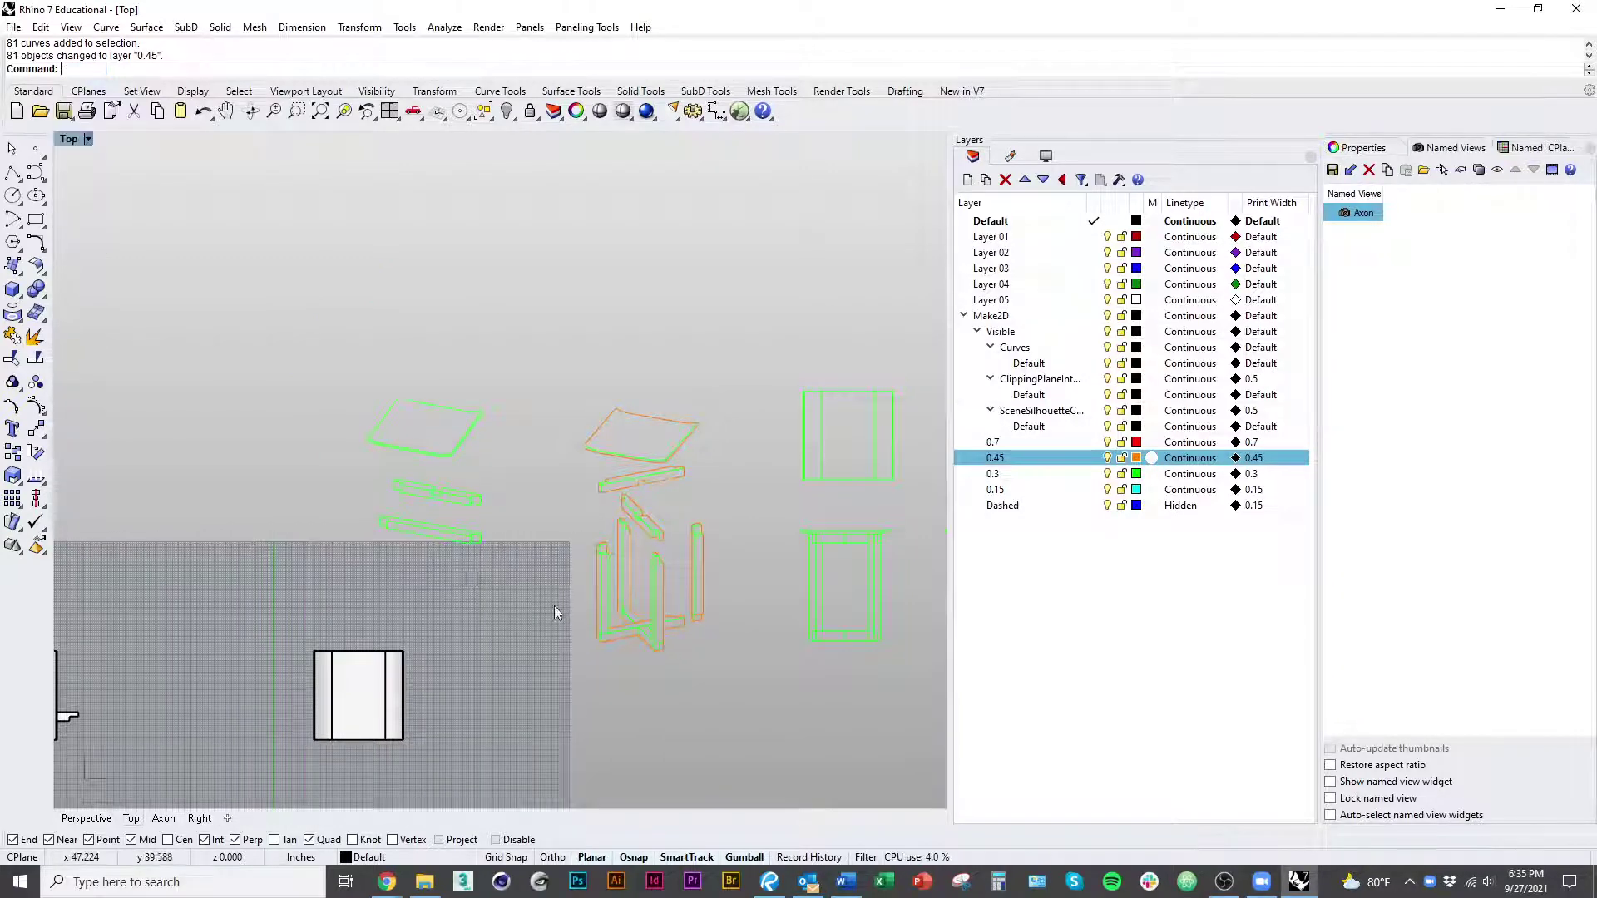
right_click_drag(422, 616, 420, 612)
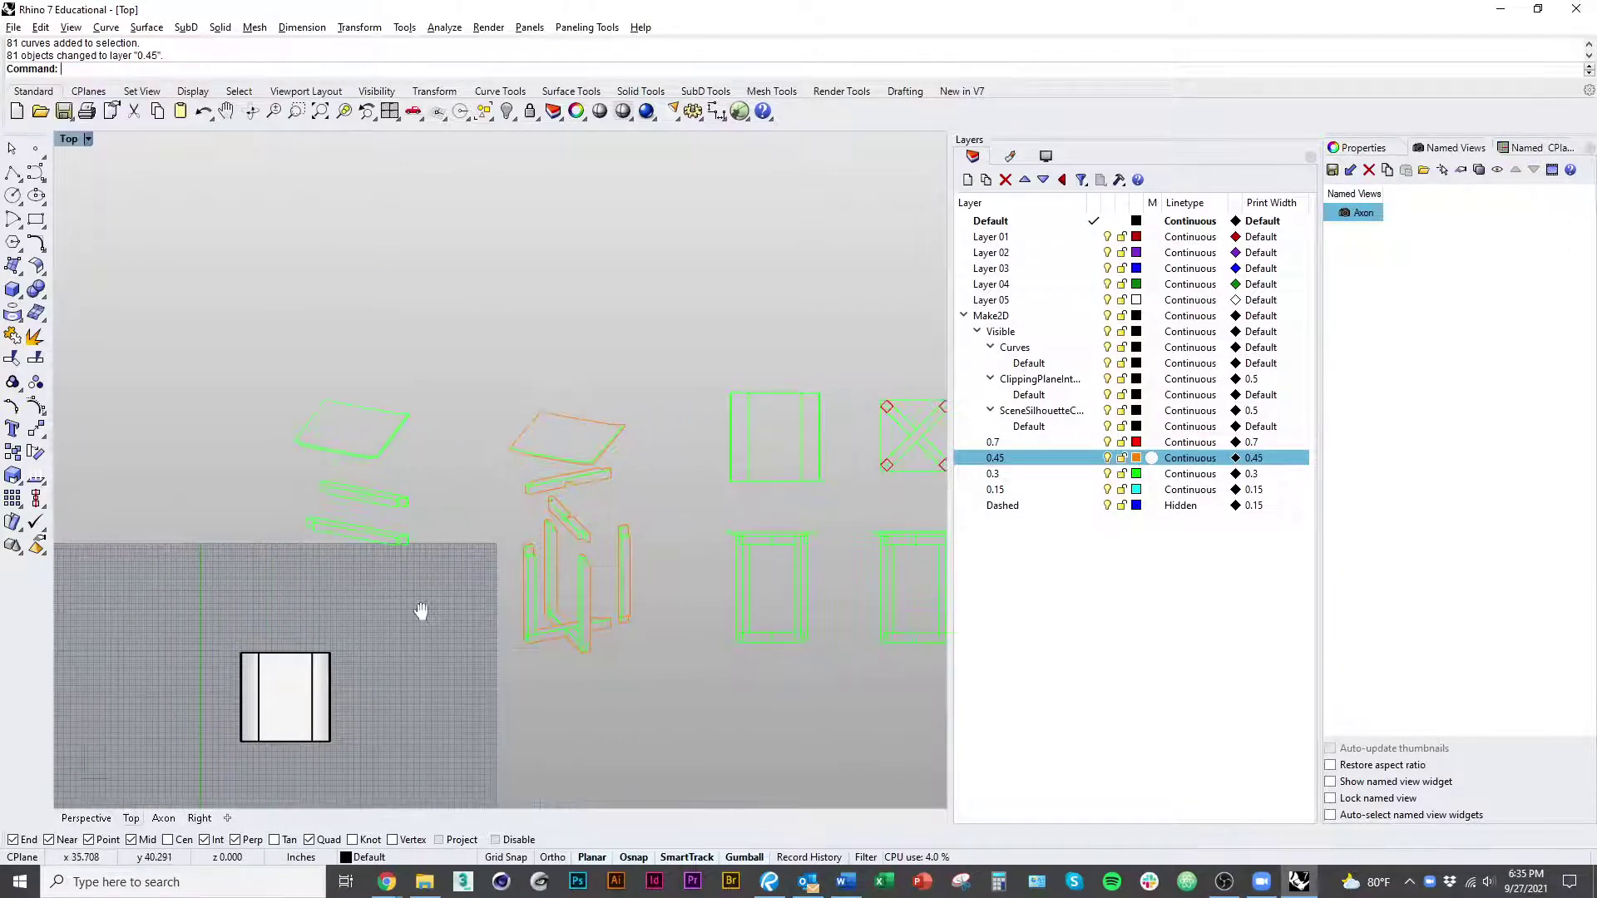
type("rectangle")
key("Return")
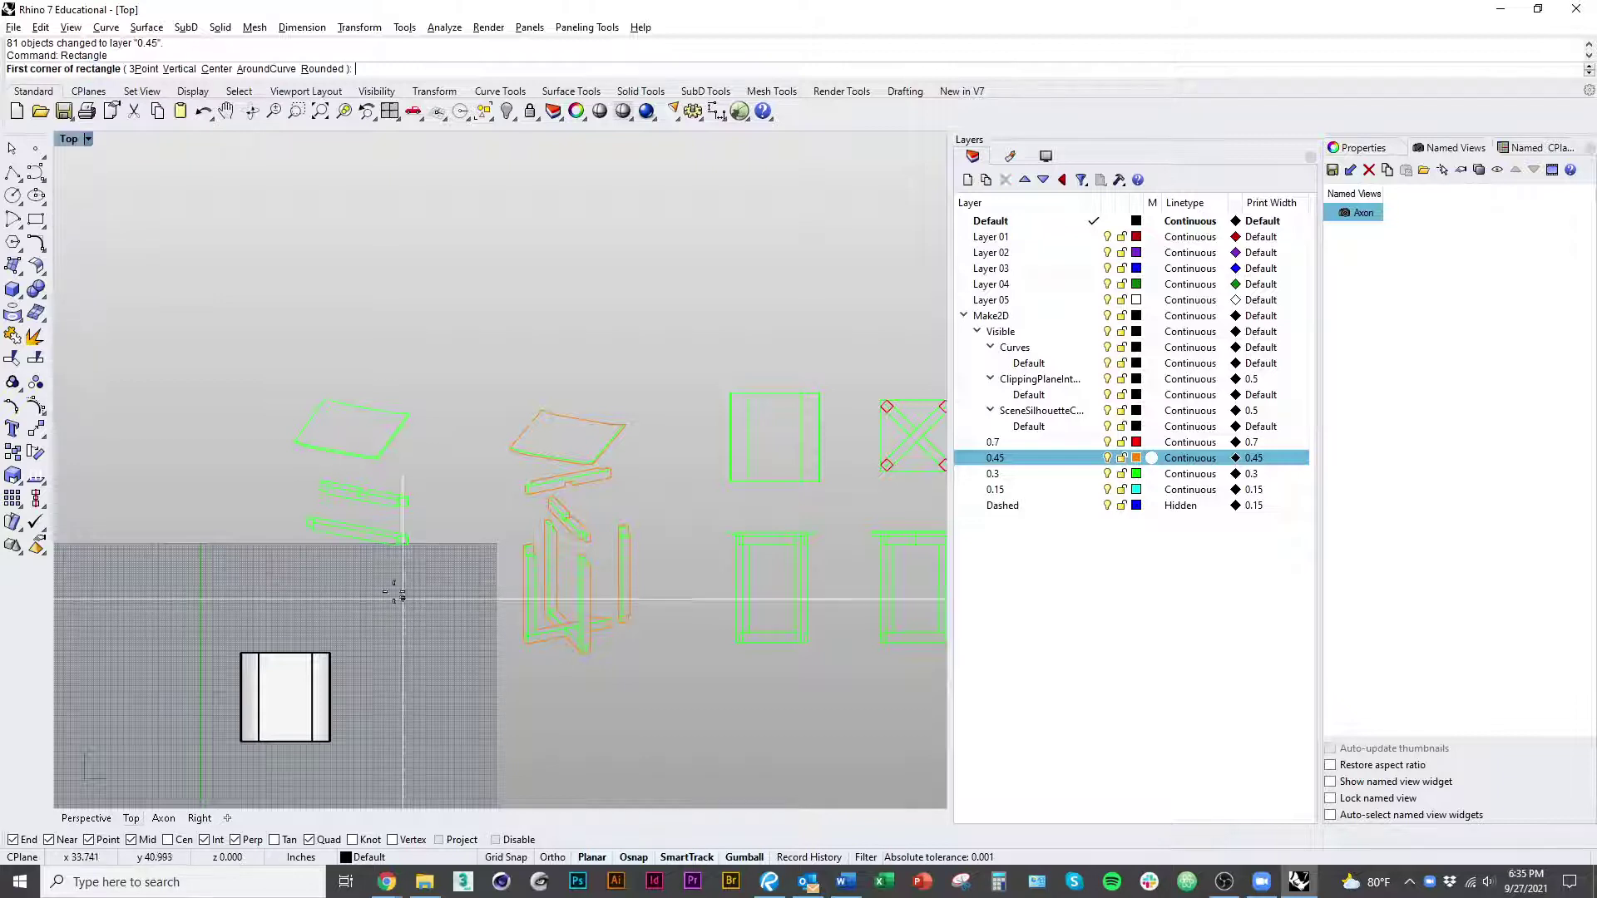
left_click(245, 353)
left_click(456, 592)
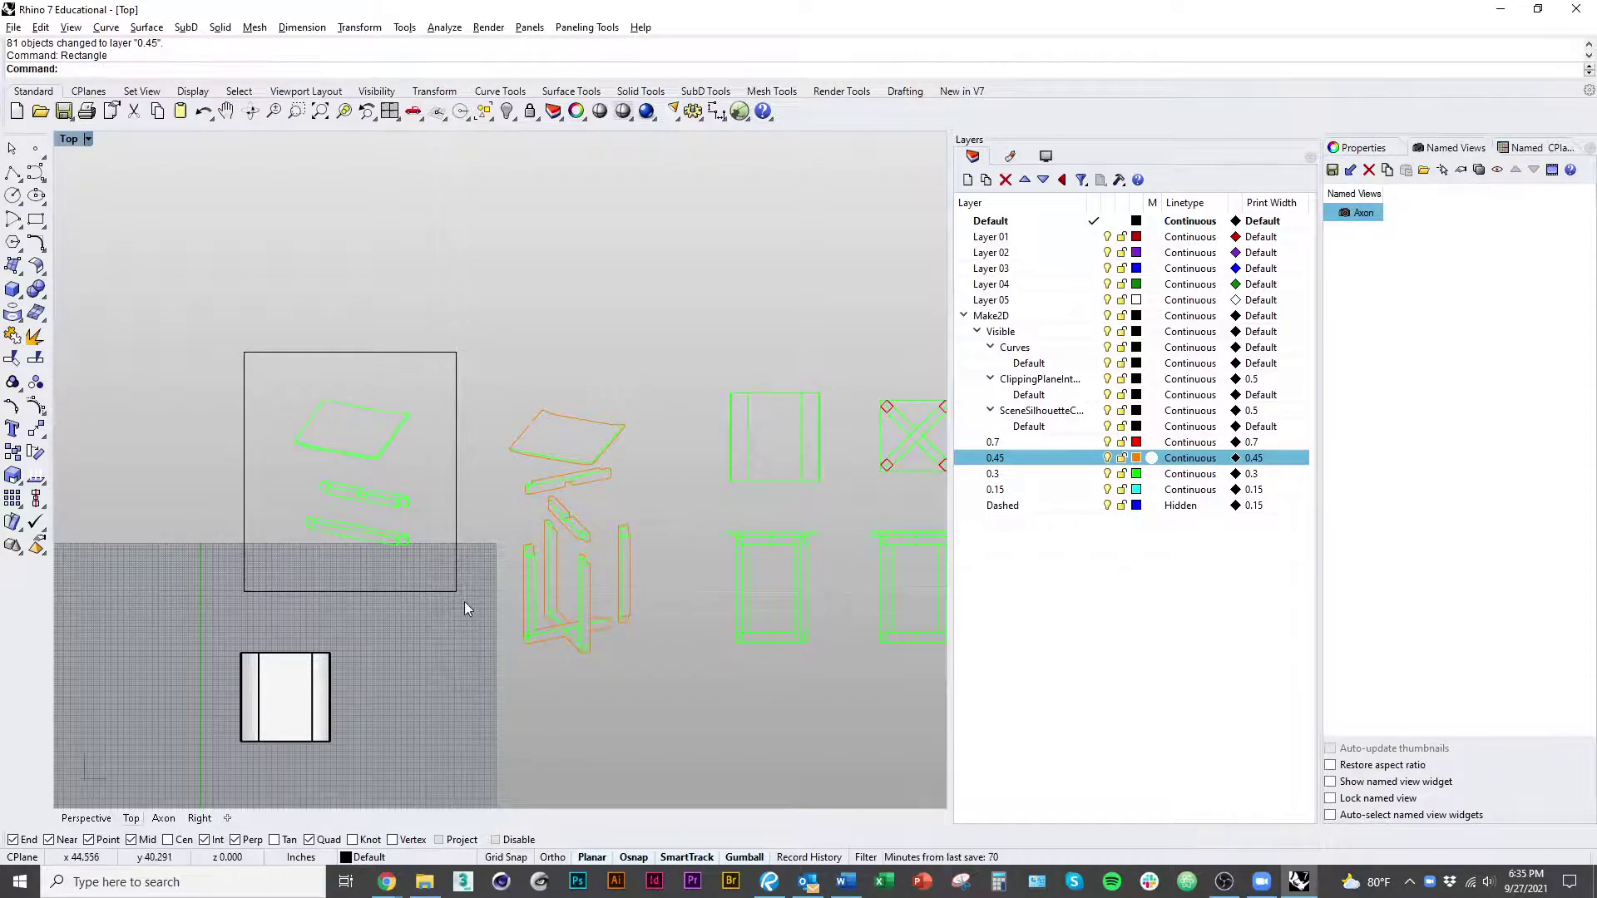
Step: Fill the region between the rectangle and the seat and rail linework with a Solid hatch, using the Boundary option
left_click_drag(411, 506, 248, 607)
type("hatch")
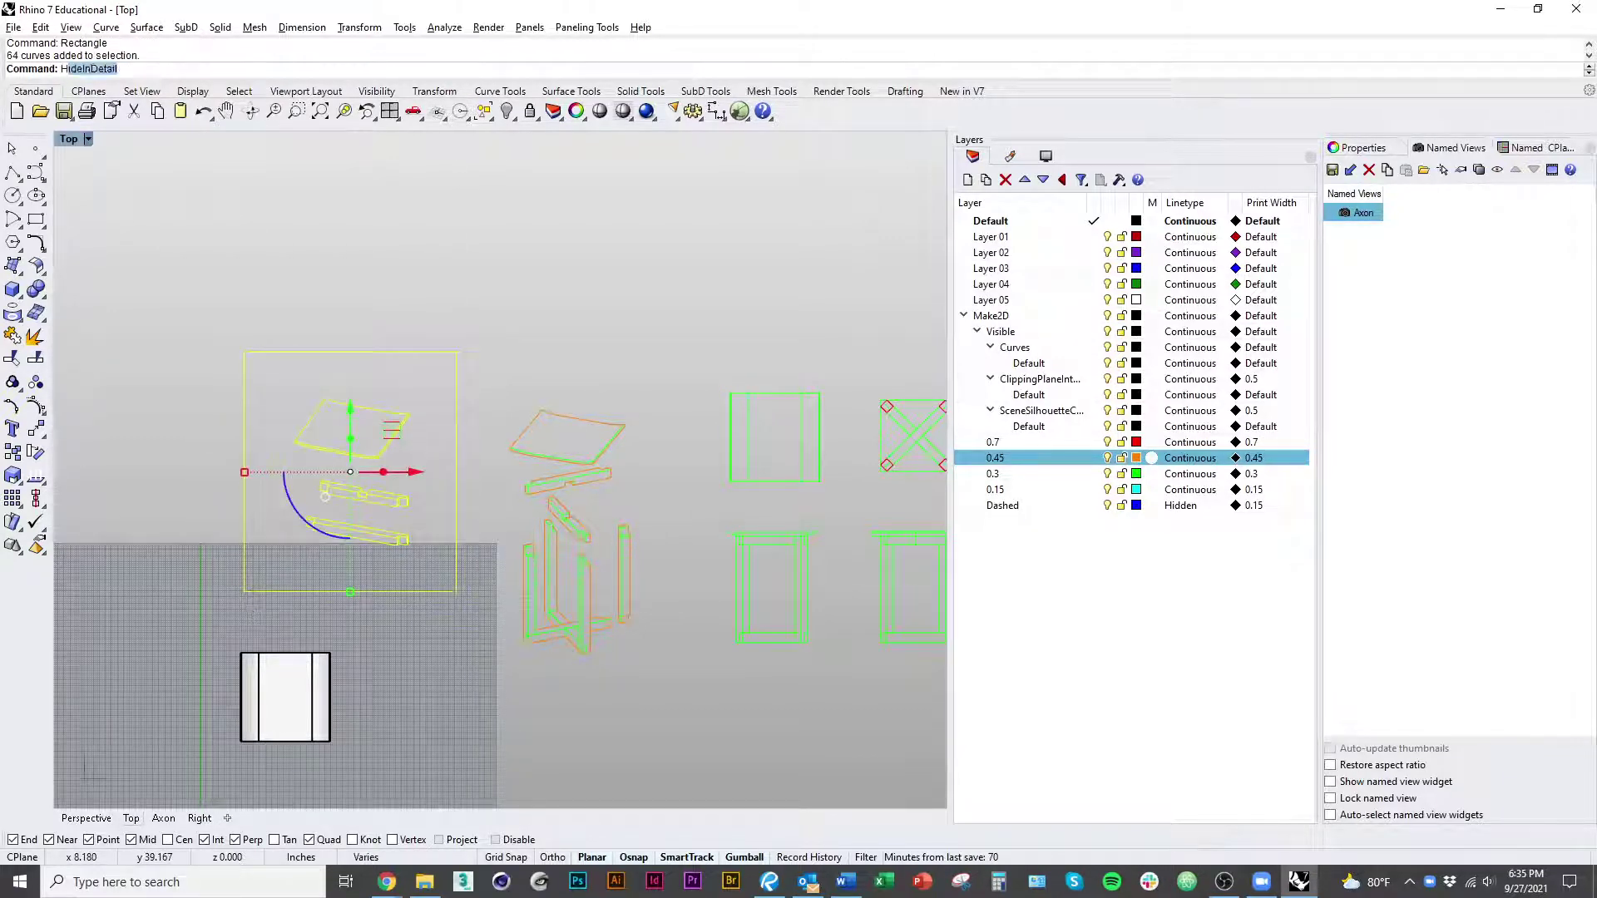
key("Return")
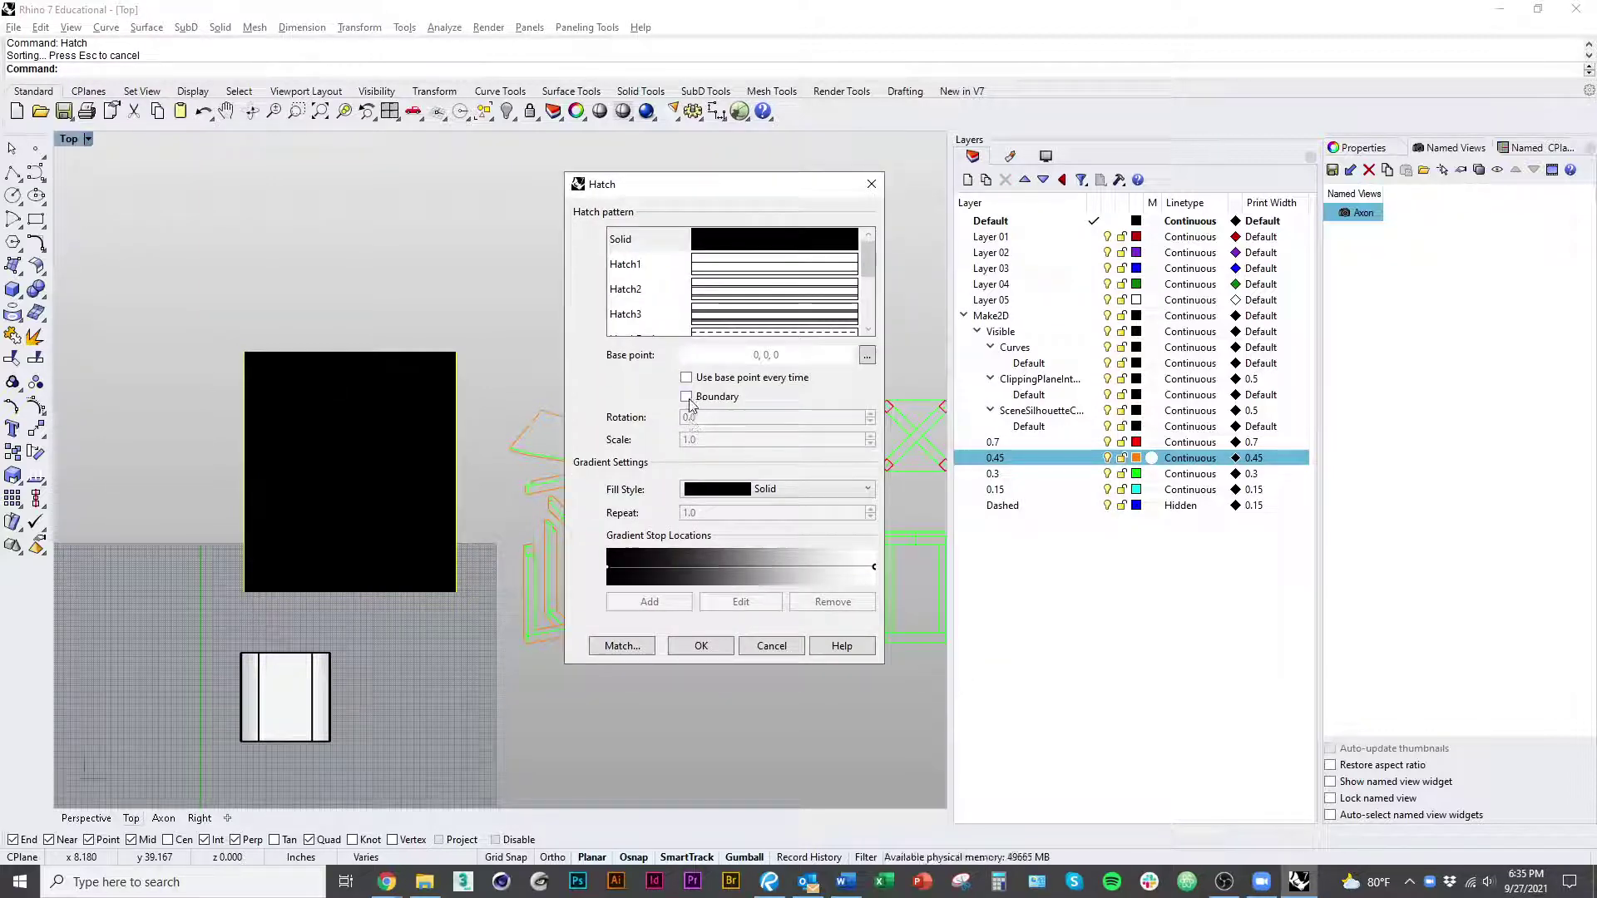
left_click(689, 399)
left_click(700, 646)
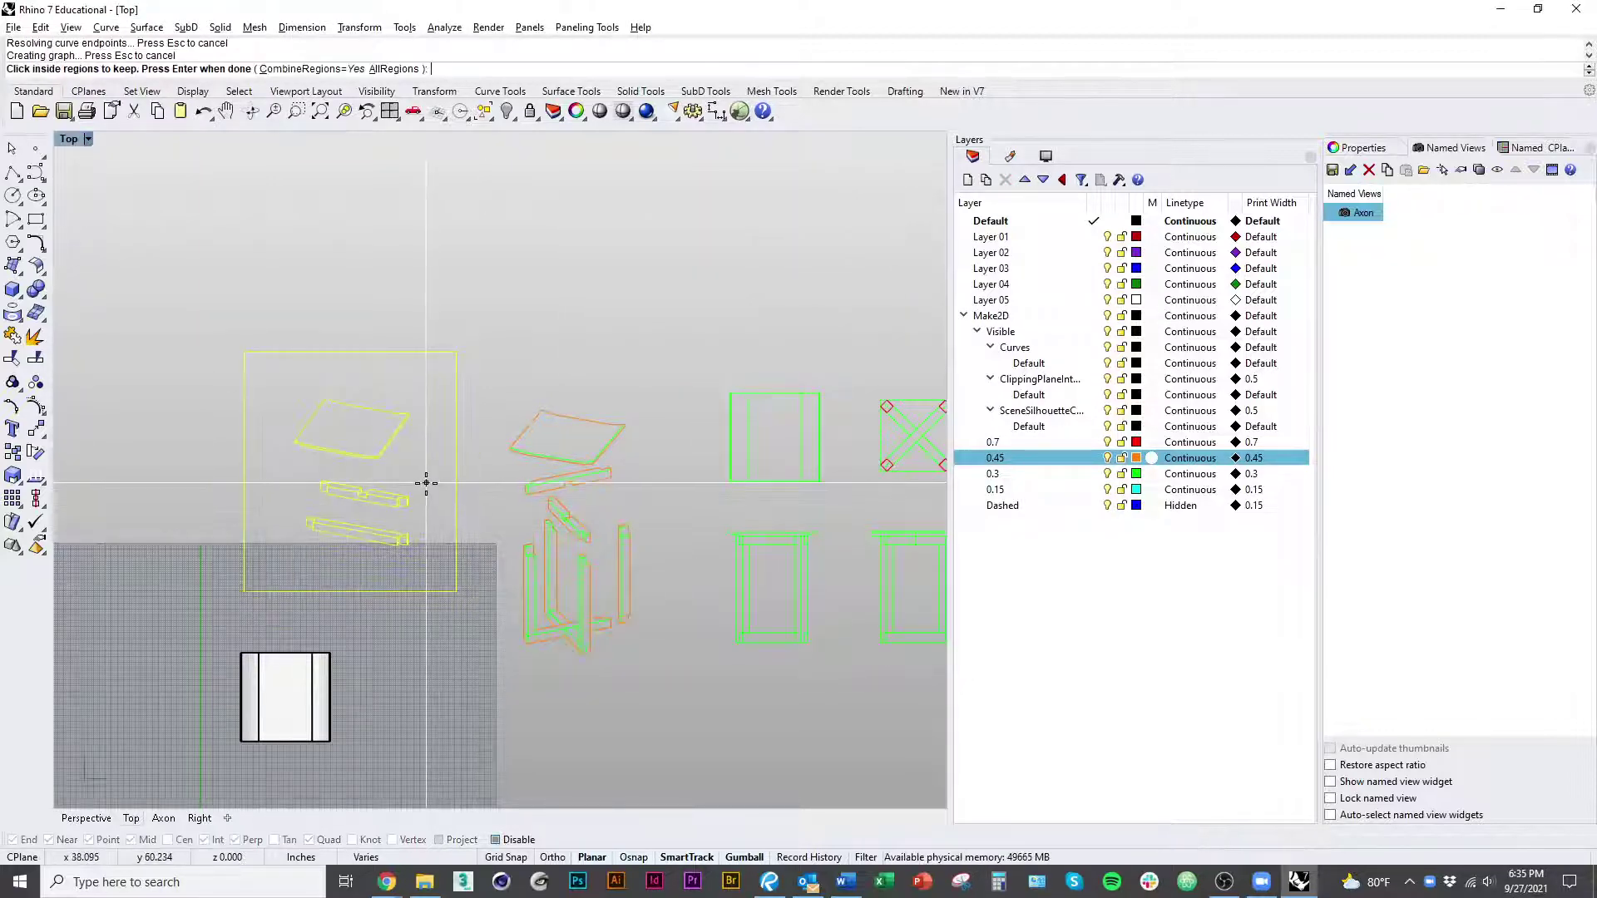
left_click(424, 475)
scroll(394, 640, "up", 6)
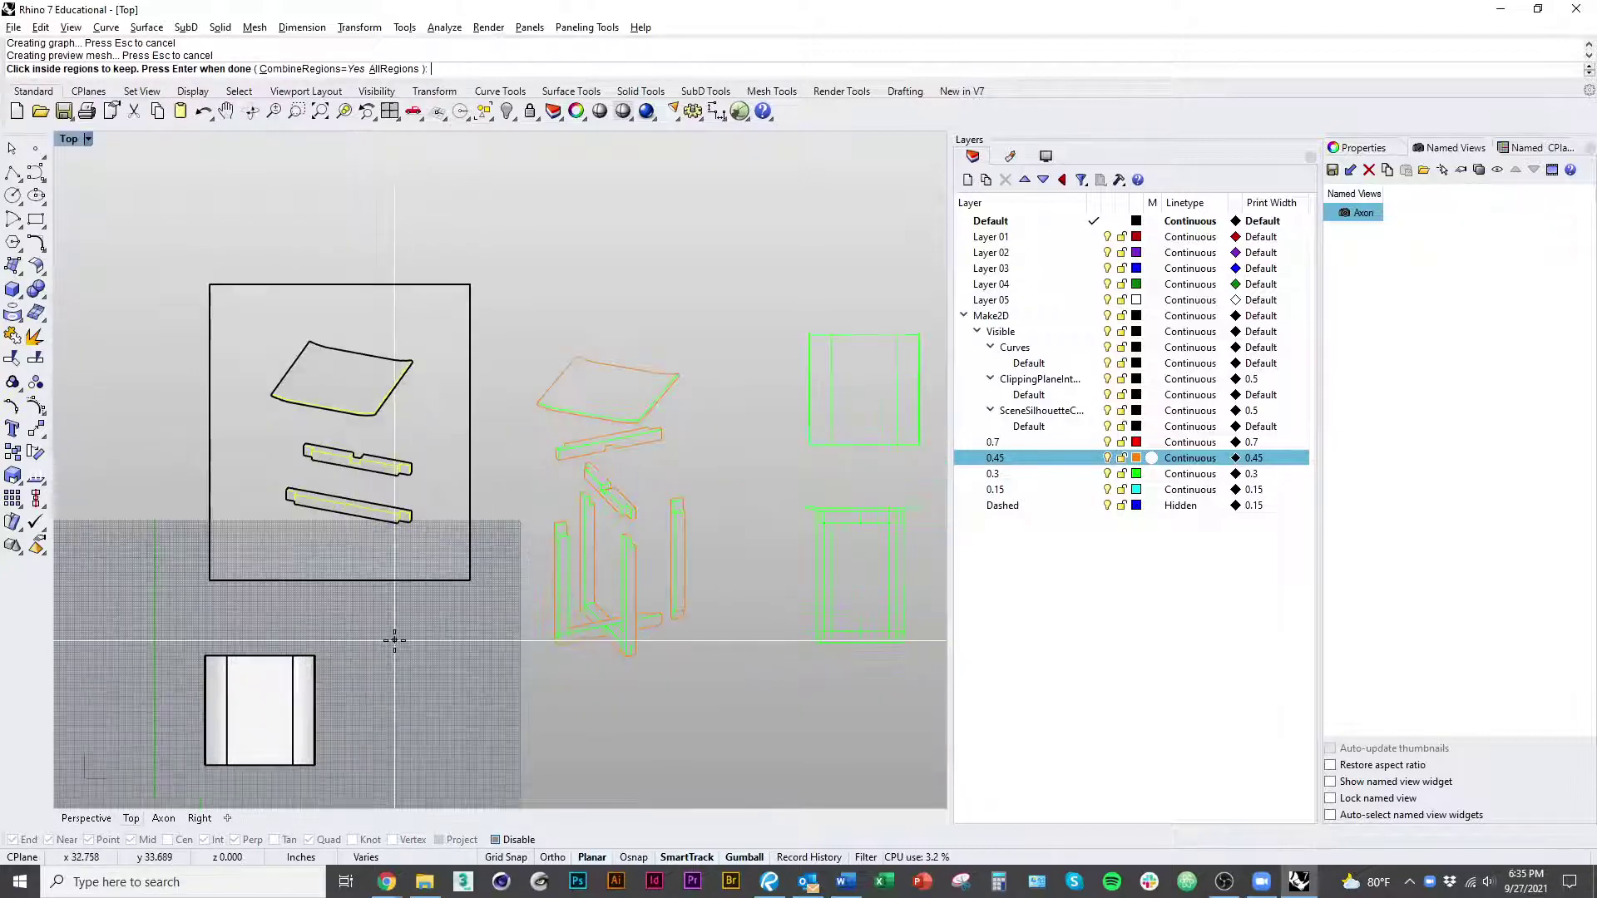
scroll(449, 740, "down", 2)
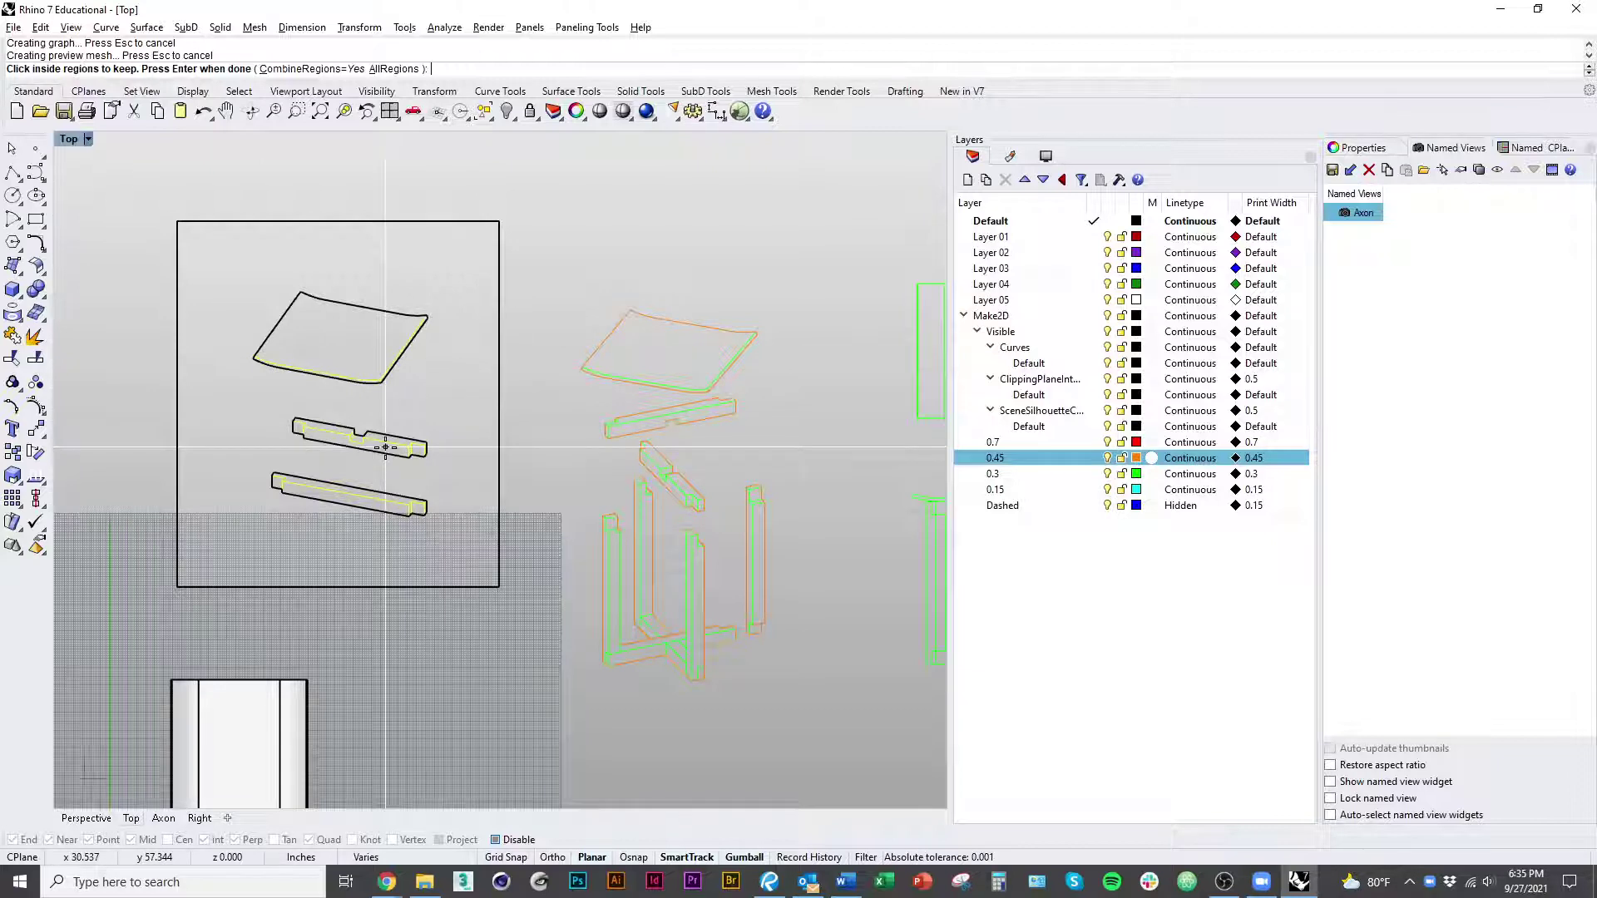
key("Return")
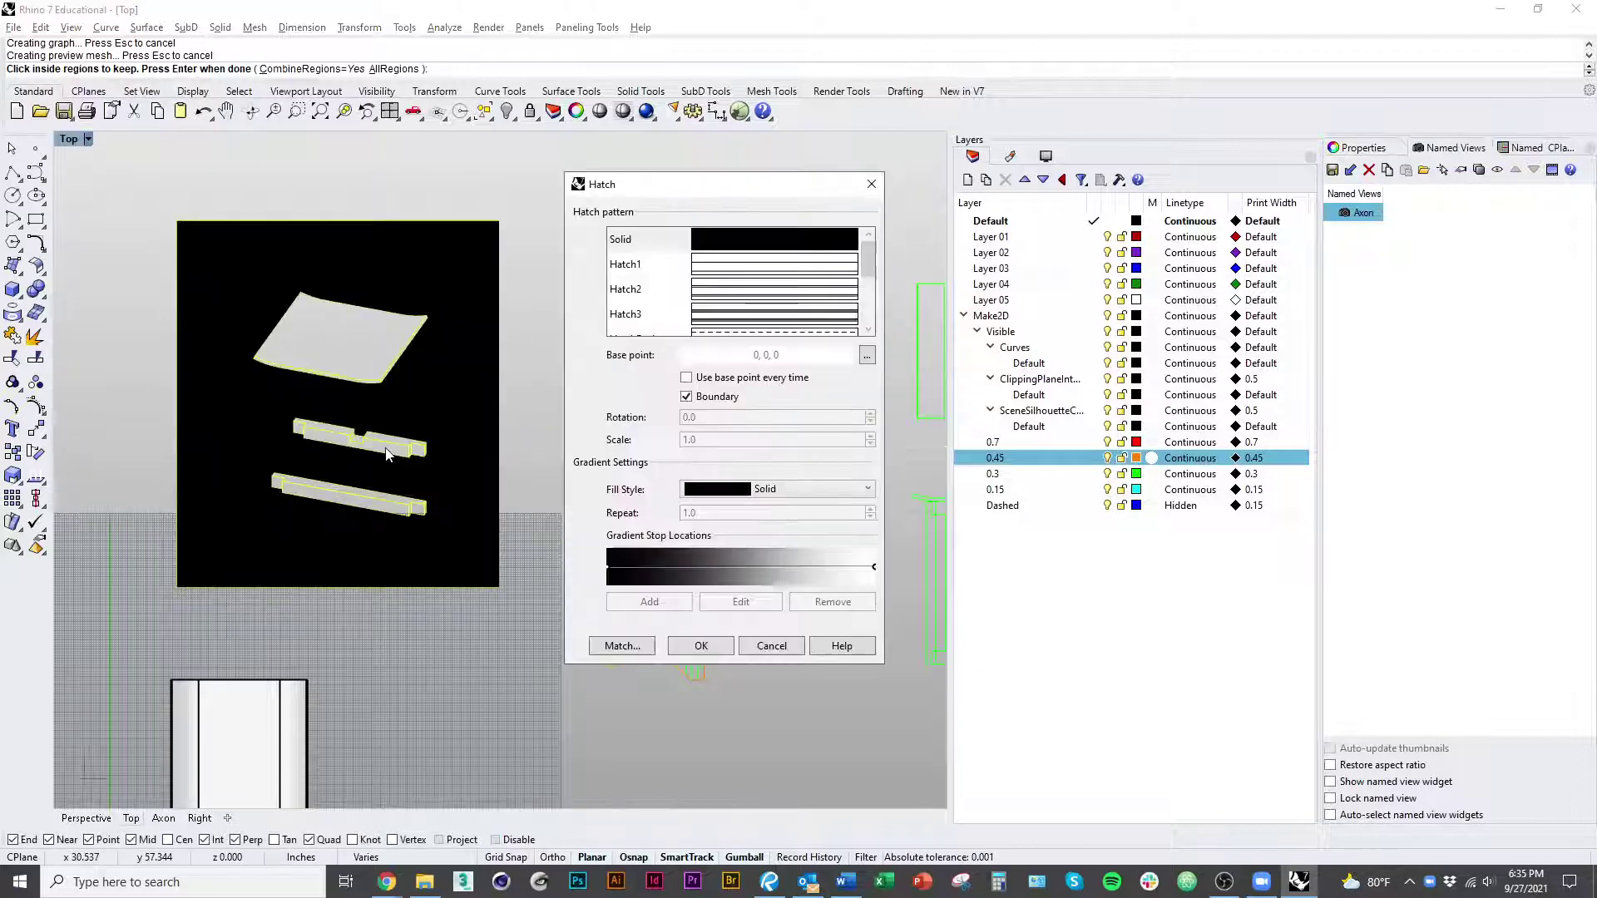
left_click(734, 245)
left_click(703, 646)
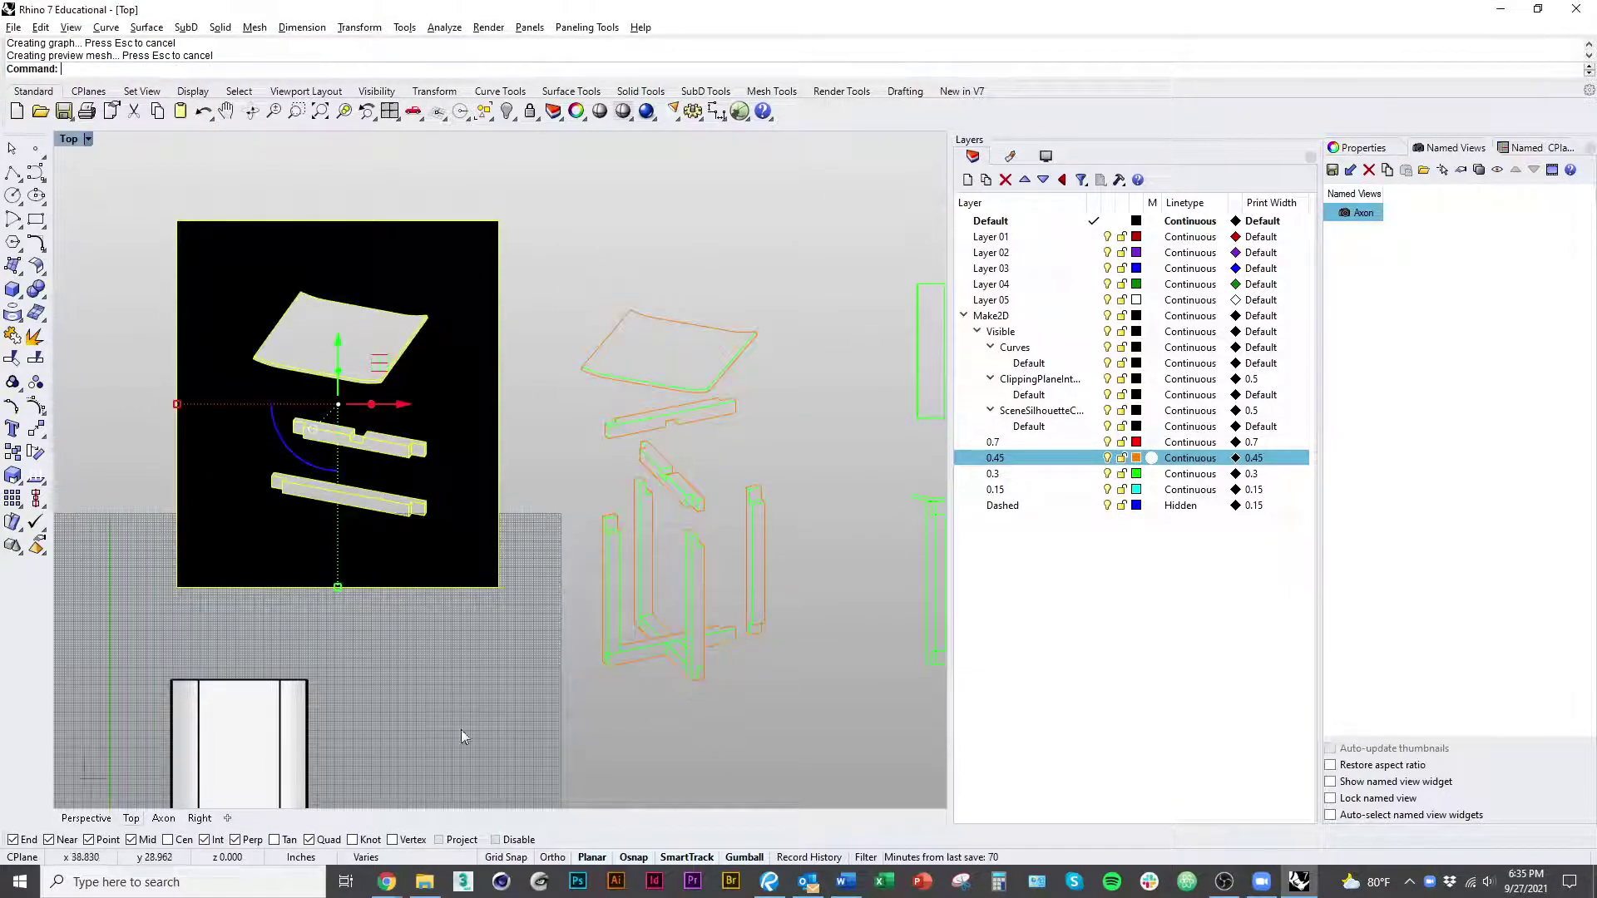
Step: Duplicate the hatch's borders as curves, and delete the hatch and the enclosing rectangle
left_click(443, 555)
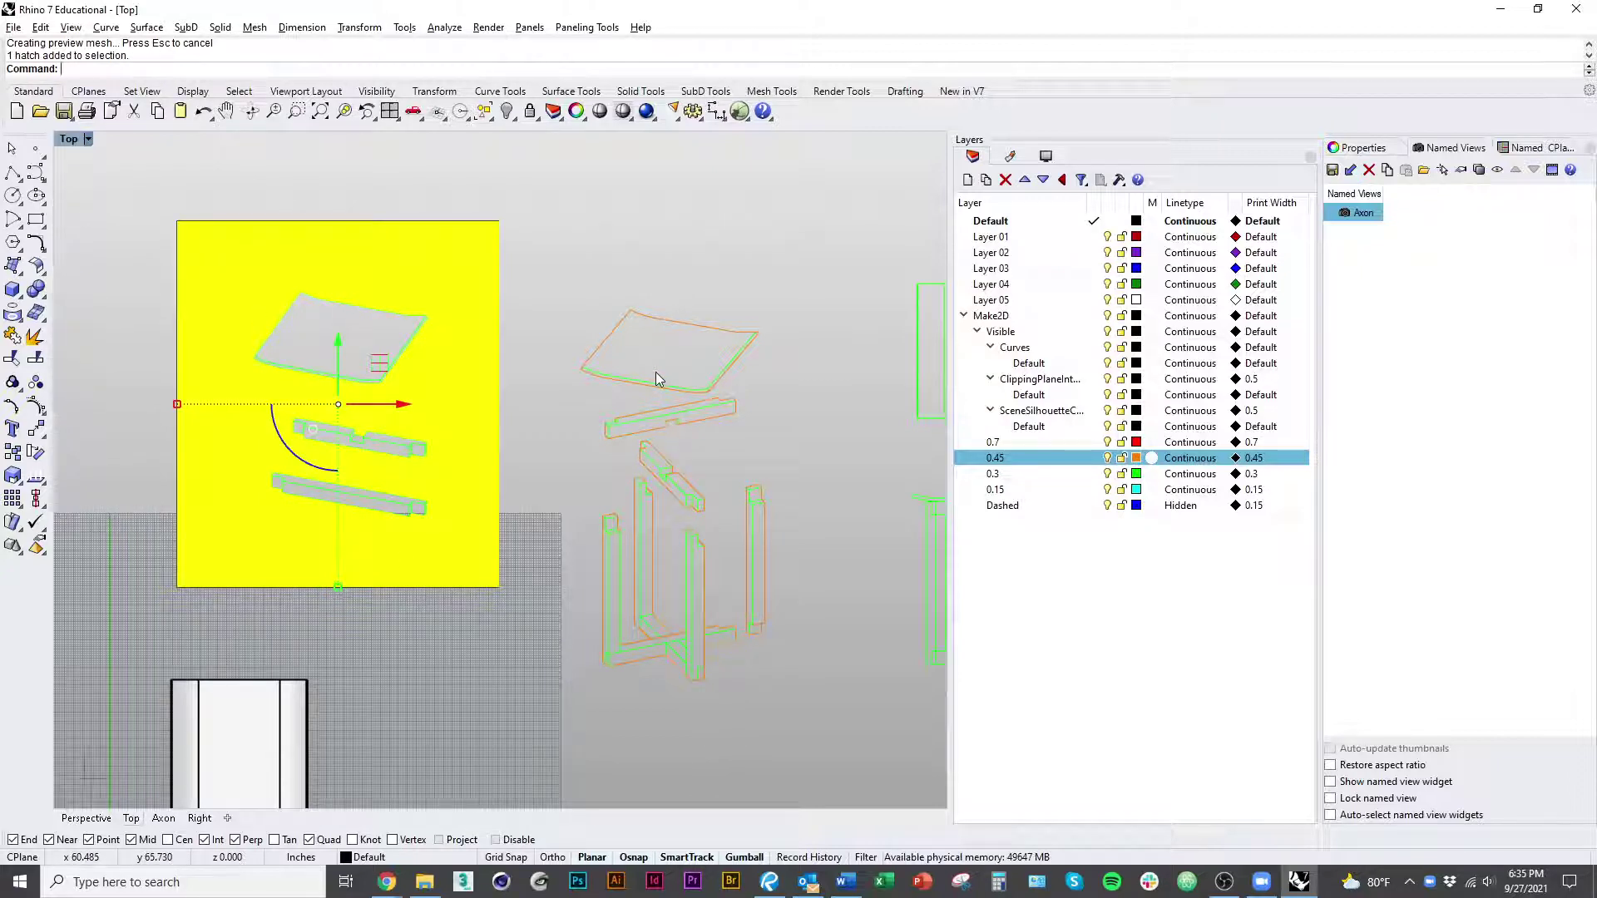
type("DupBorder")
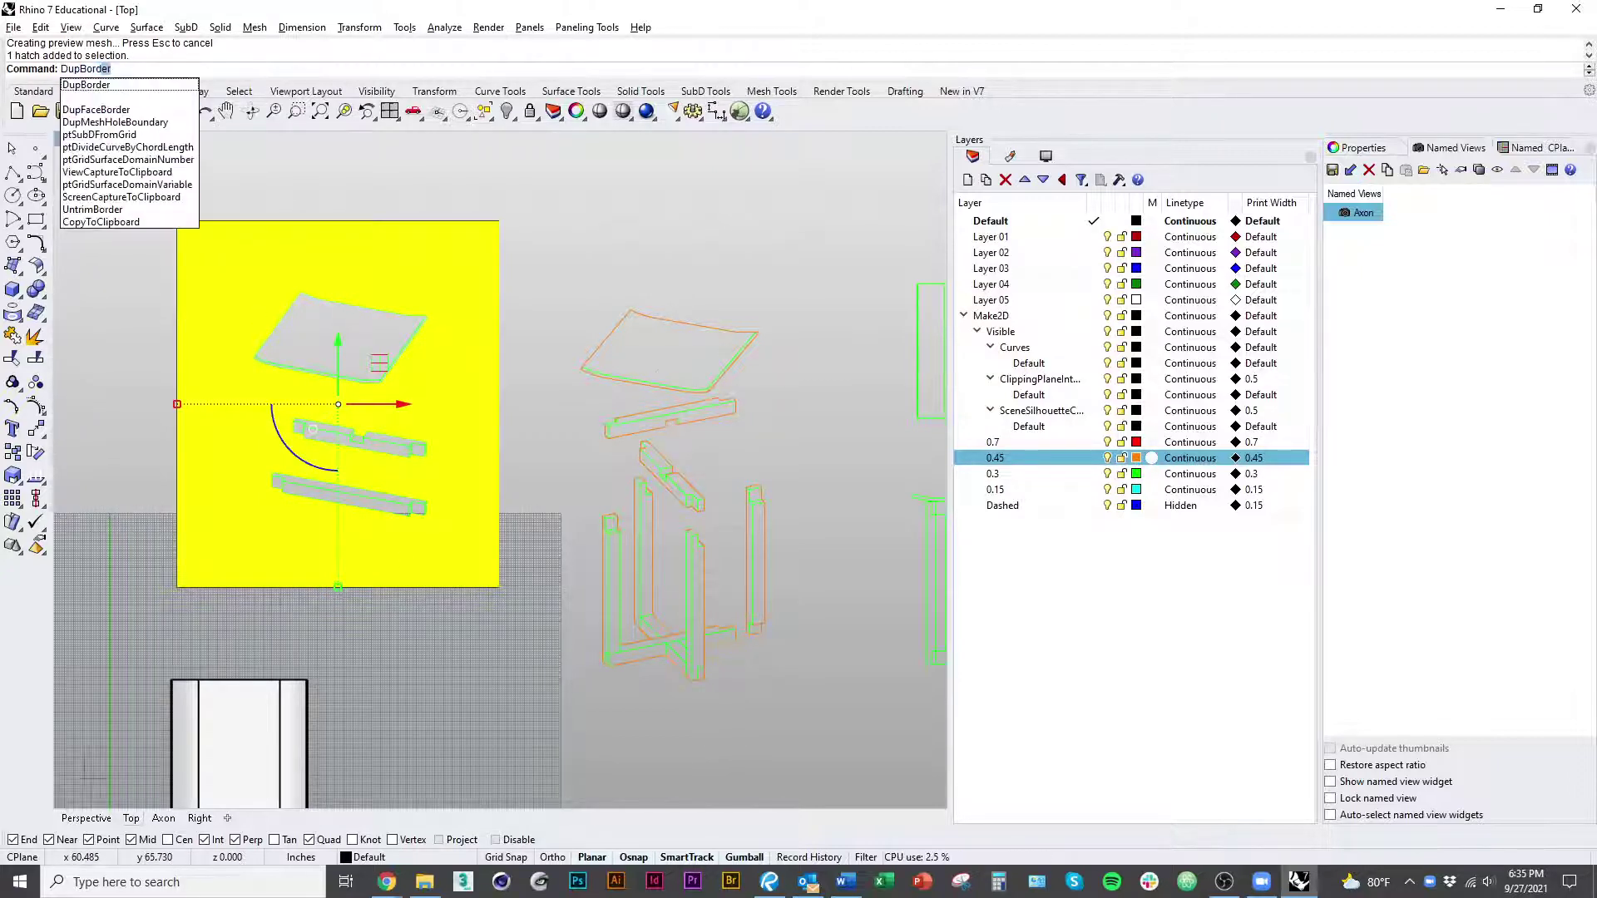
key("Return")
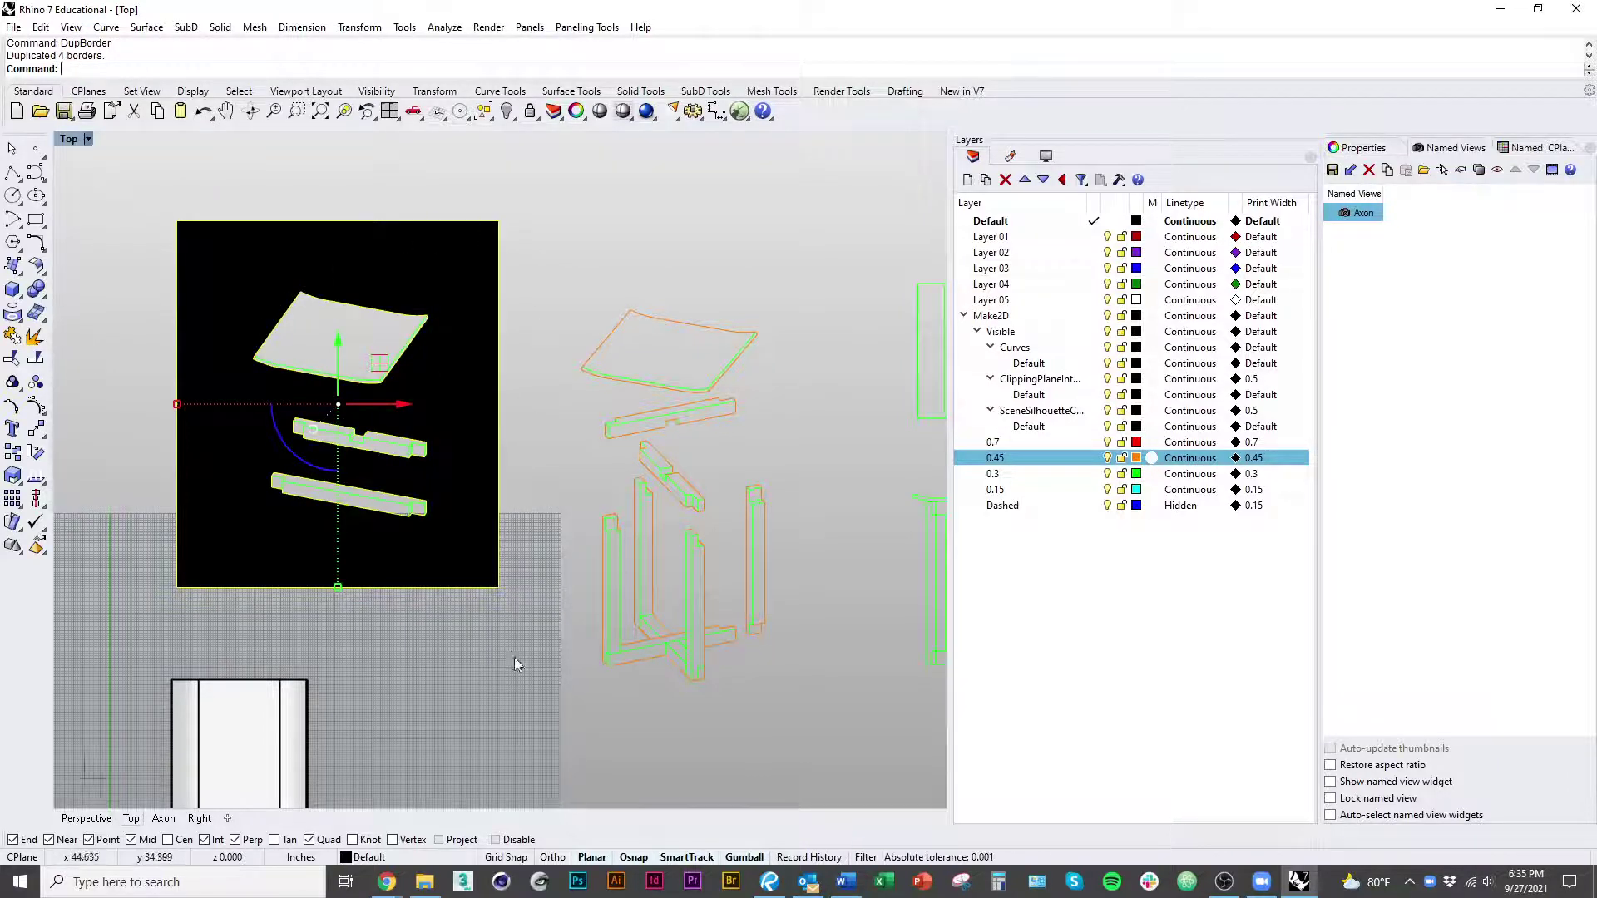
left_click(460, 567)
key("Delete")
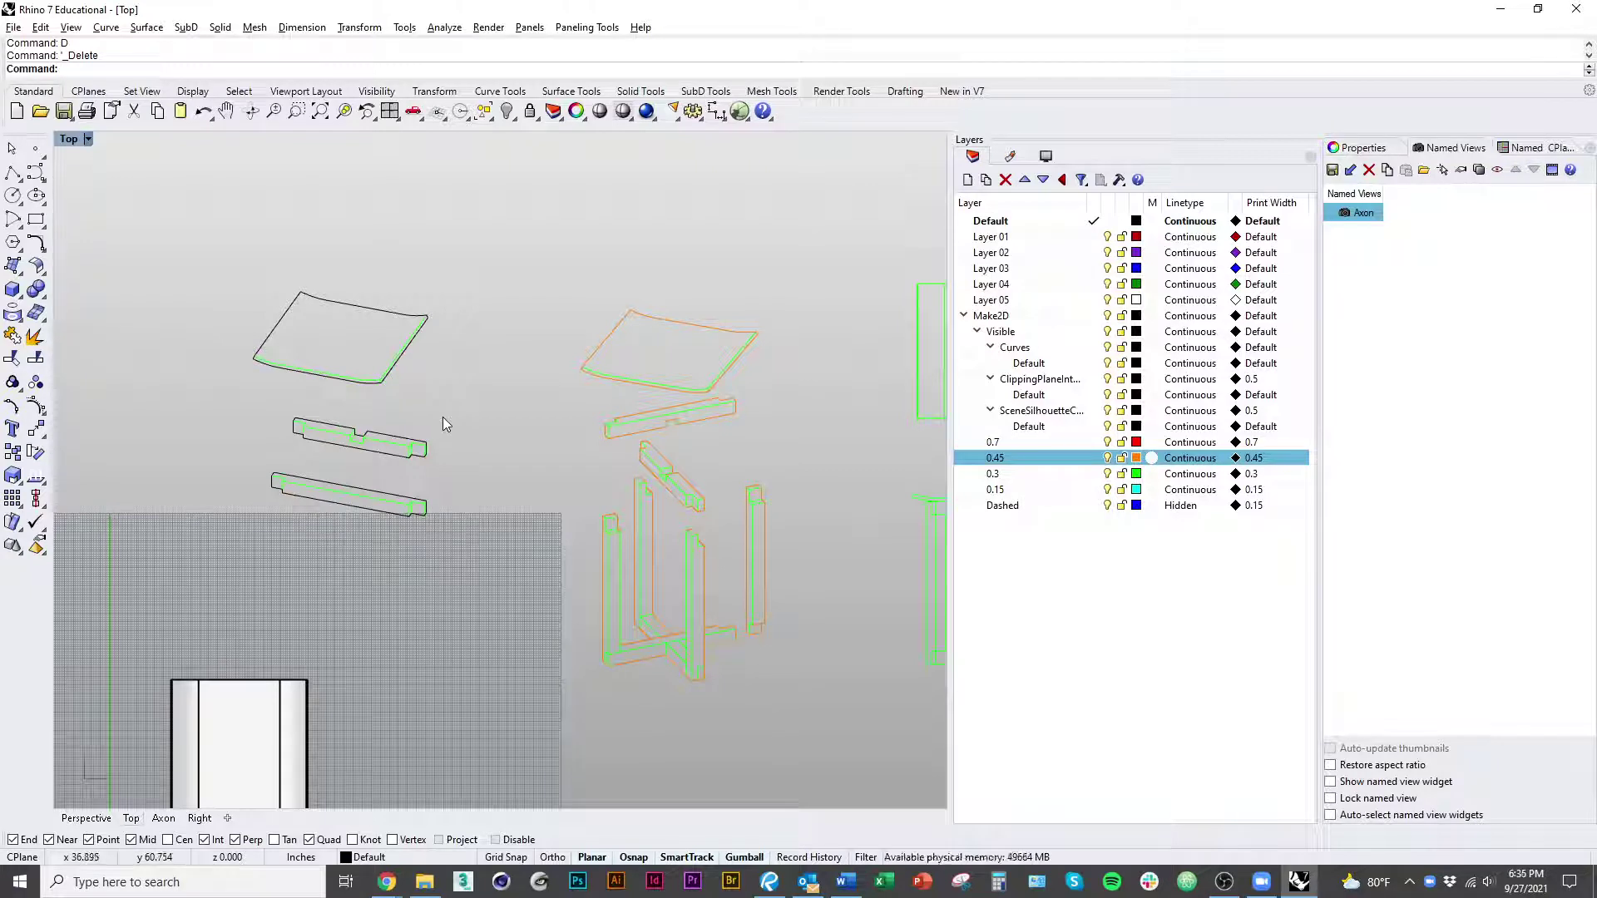
Step: Select the last created outline curves of the seat and two rails and change them to the 0.45 layer
type("SelLast")
key("Return")
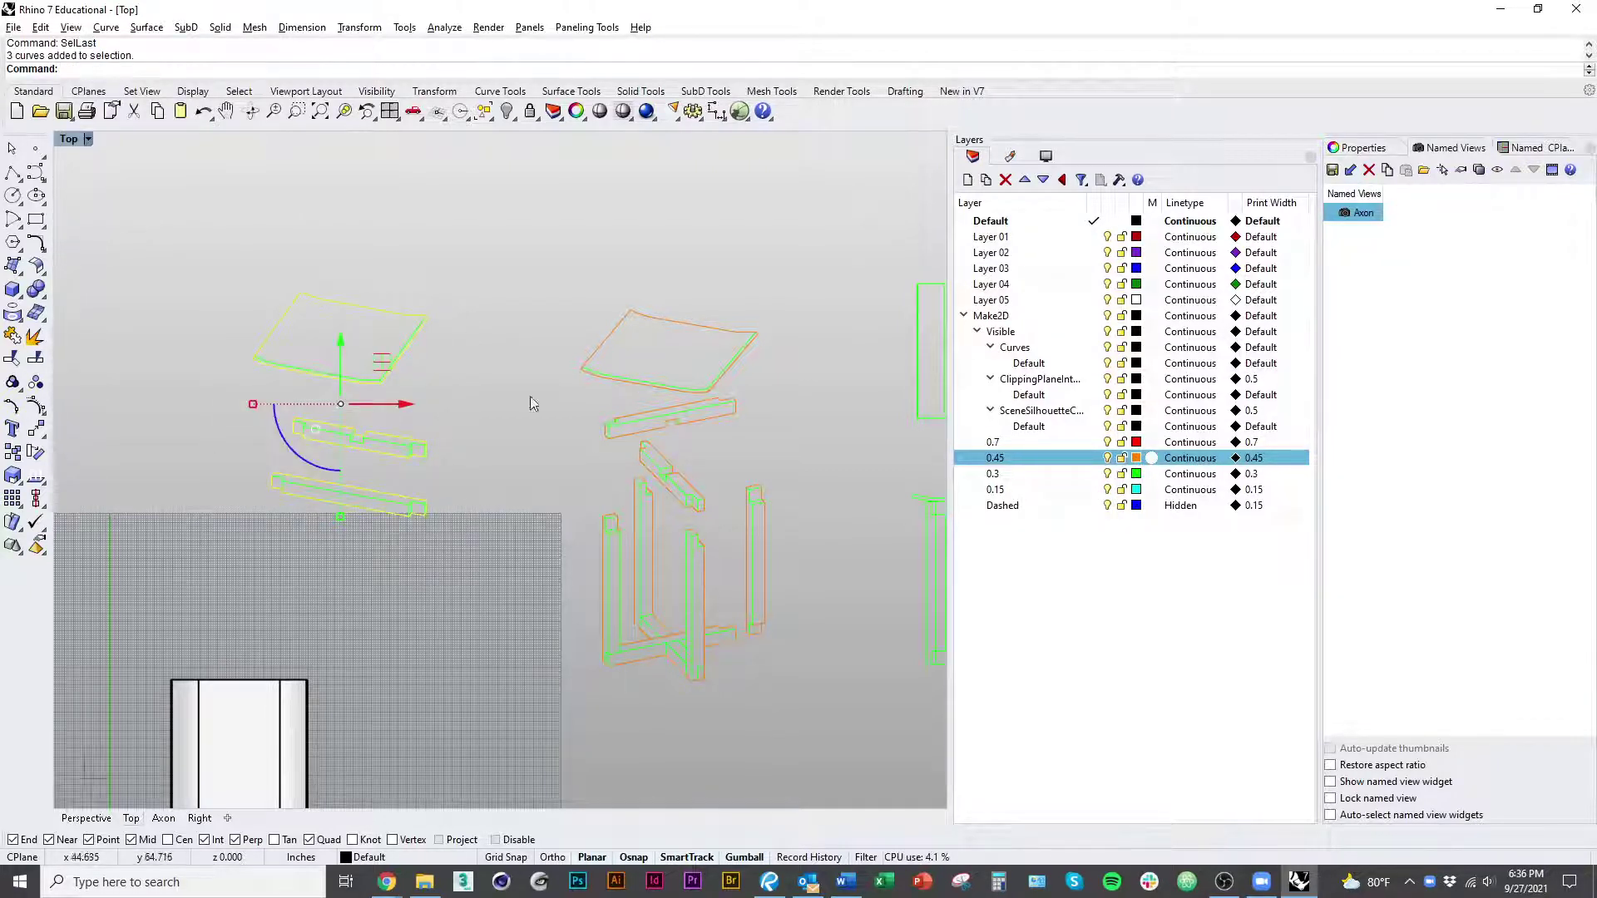
right_click(1057, 456)
left_click(1125, 765)
key("Escape")
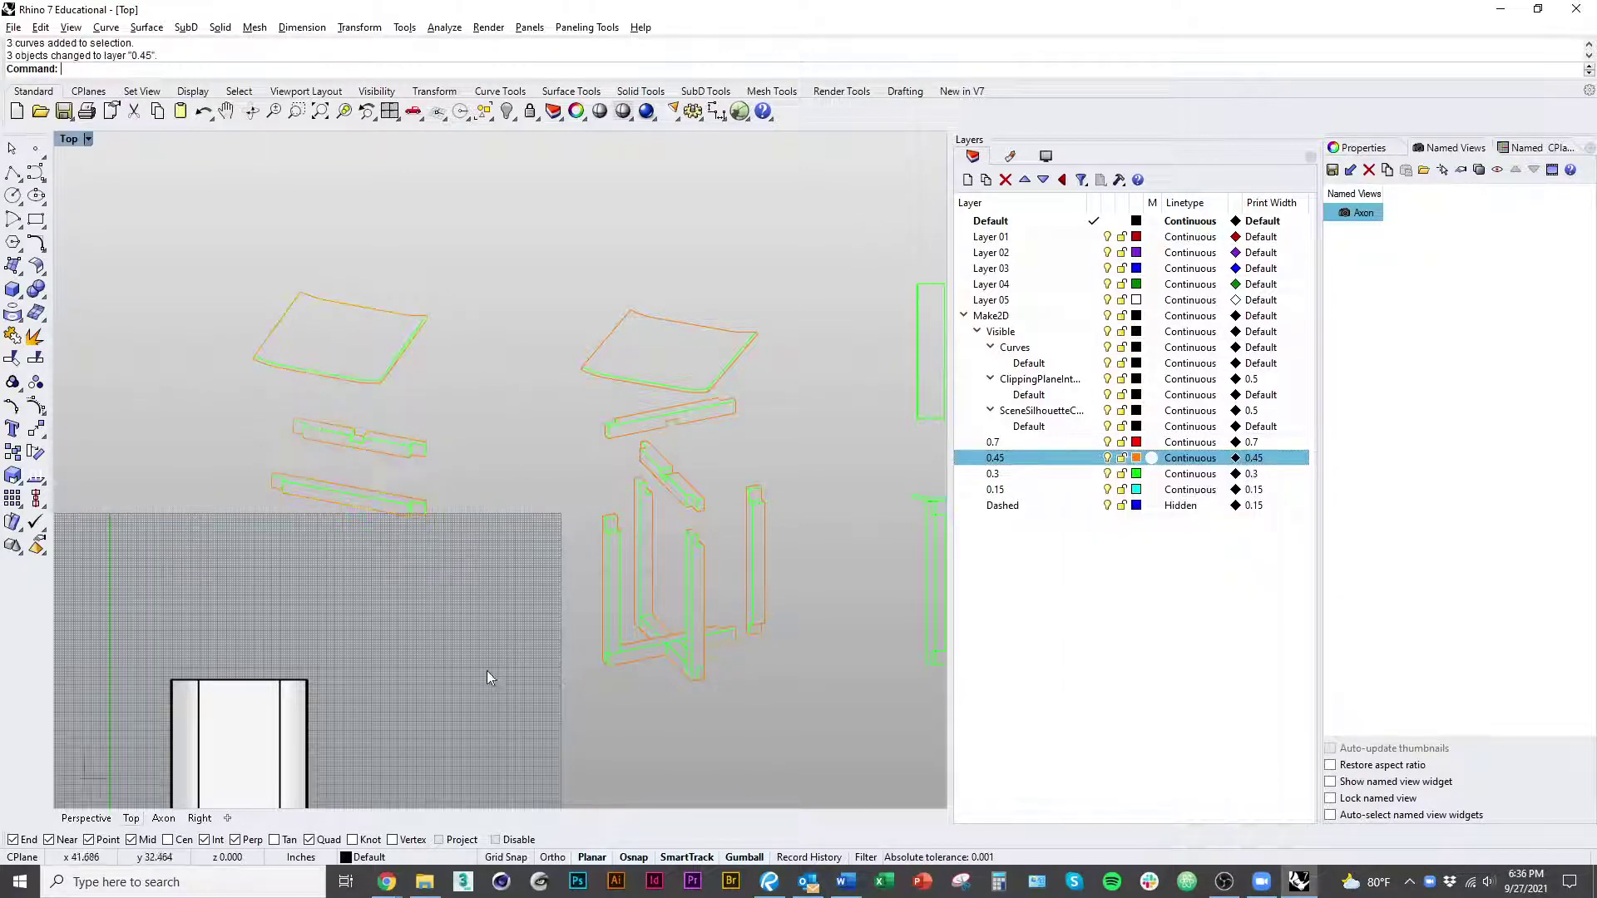
Step: Make 0.45 the current layer and trace the notched end of the exploded stool's upper rail with a polyline about 1.09 in long
right_click_drag(471, 655, 493, 721)
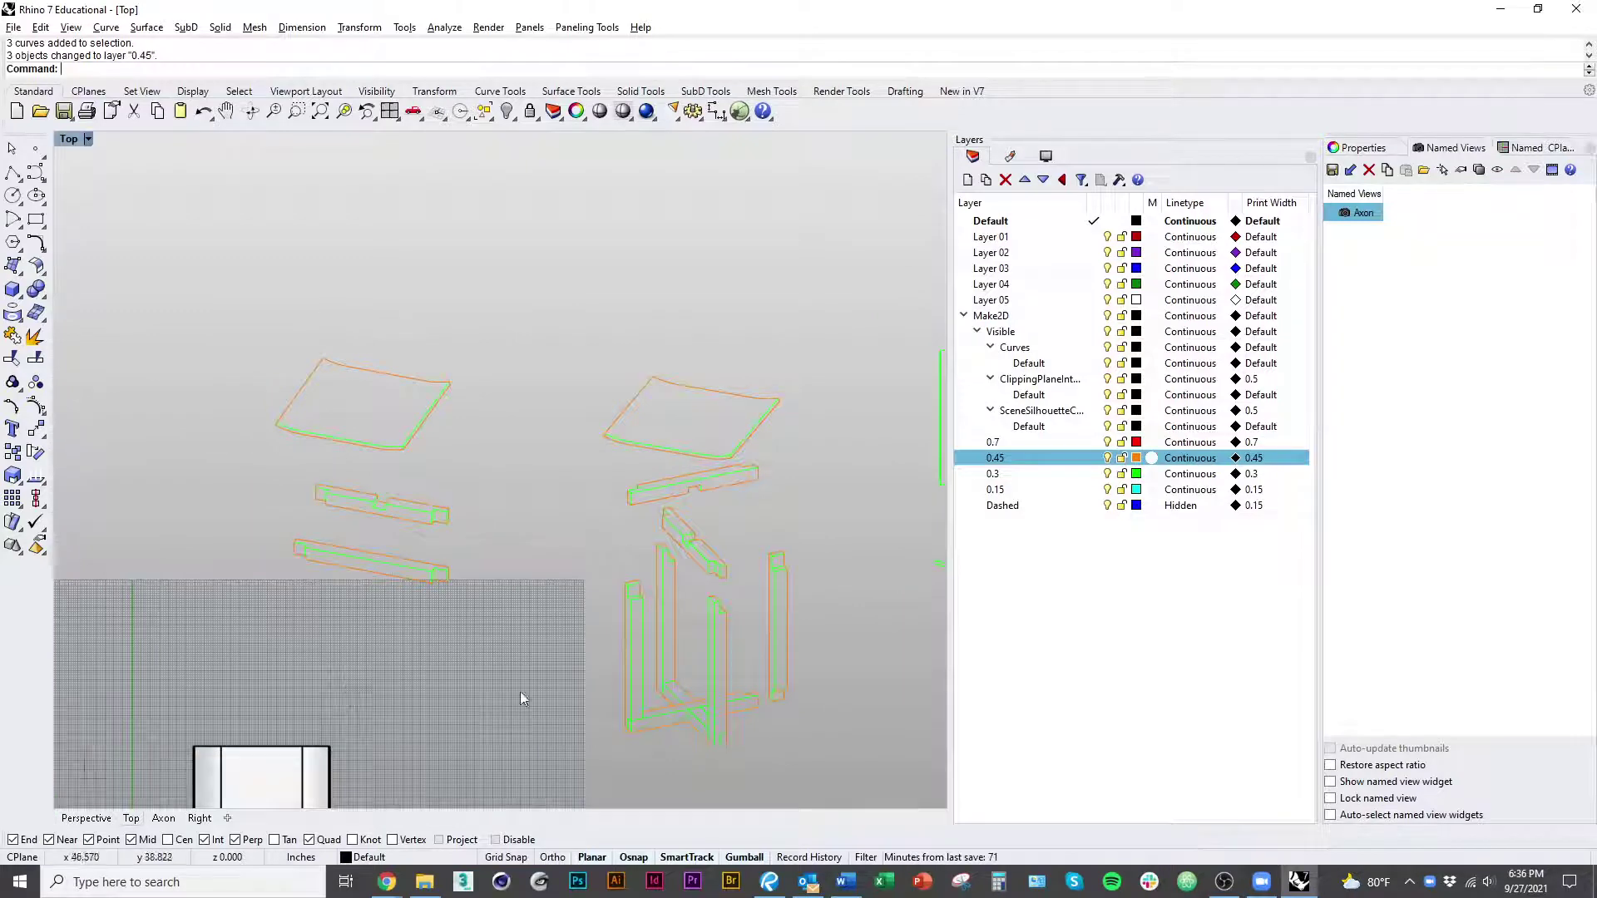
right_click_drag(659, 666, 525, 621)
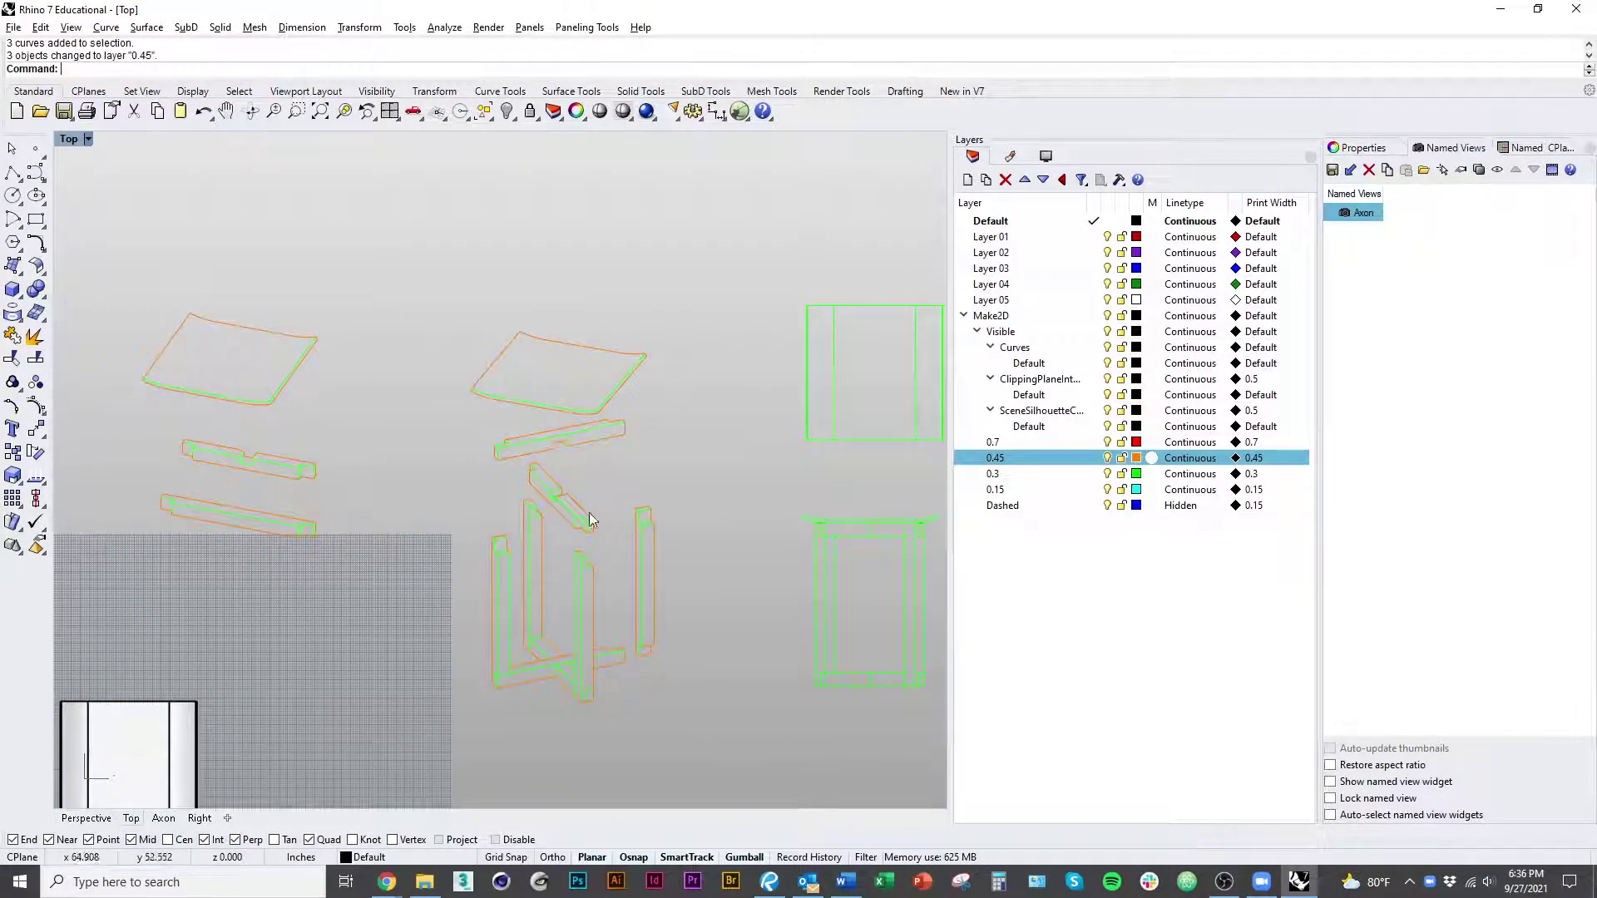
right_click_drag(371, 595, 461, 595)
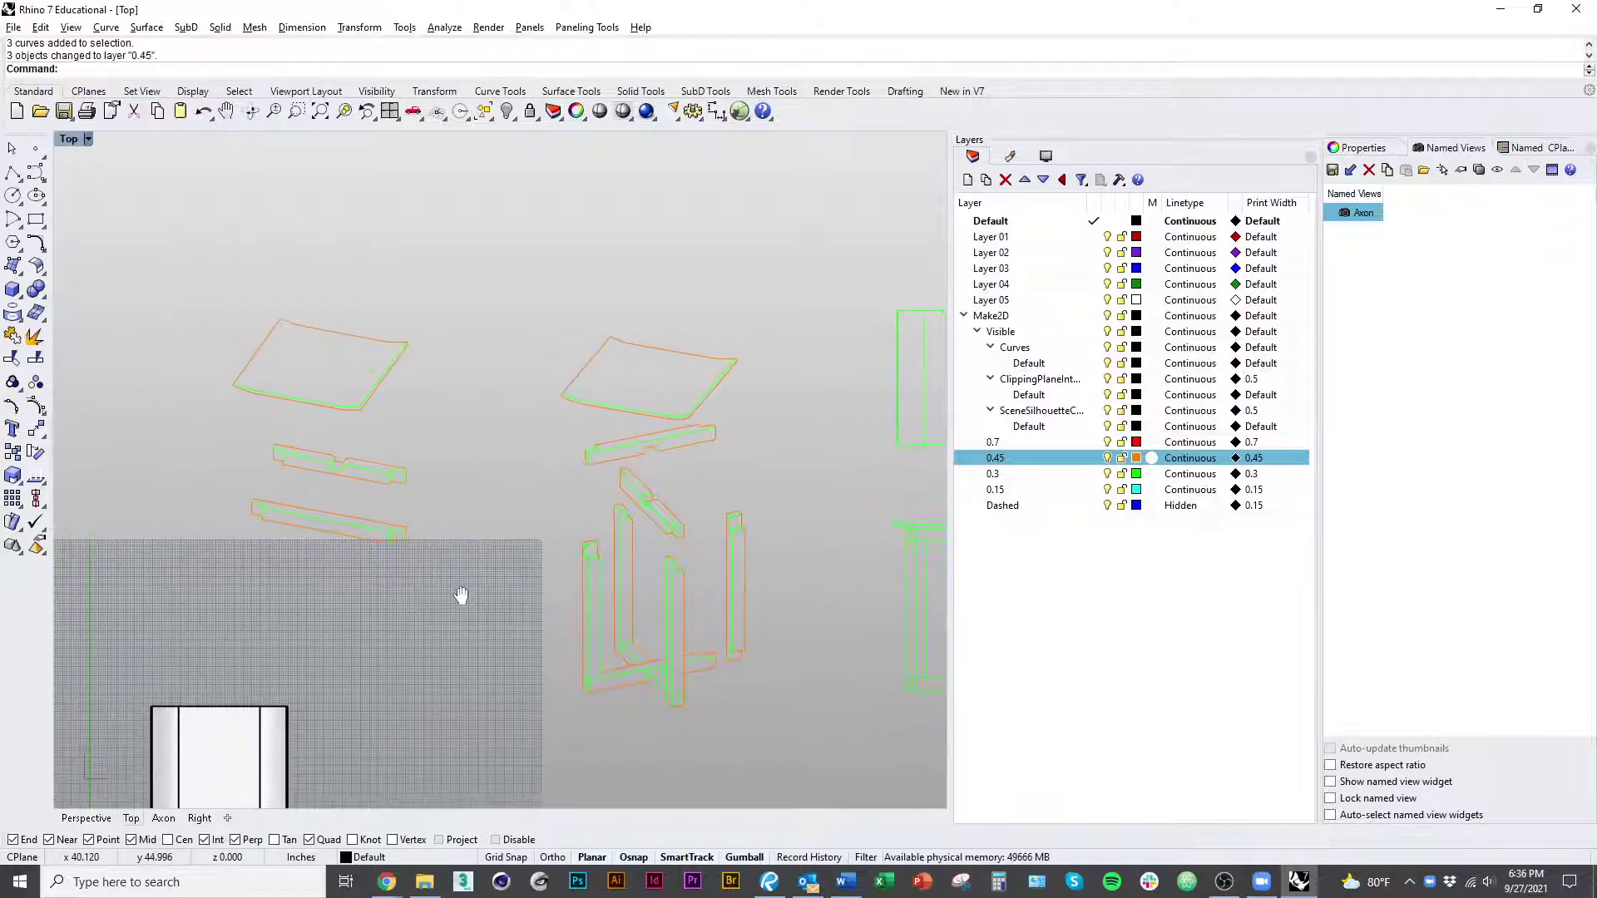
scroll(582, 535, "up", 10)
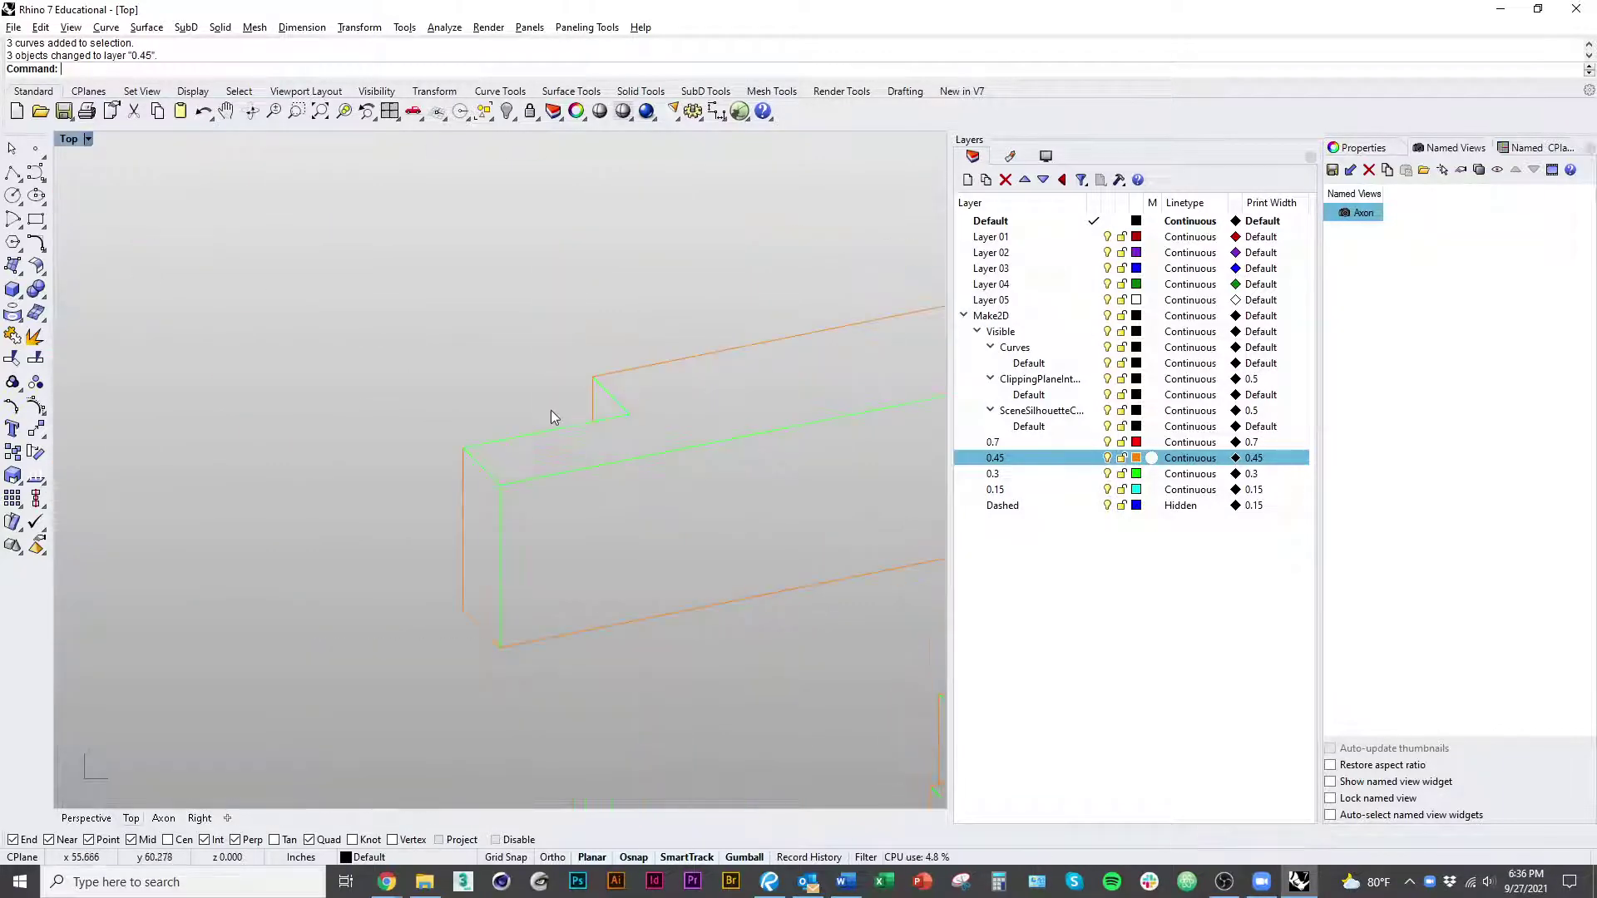
left_click(545, 431)
key("Escape")
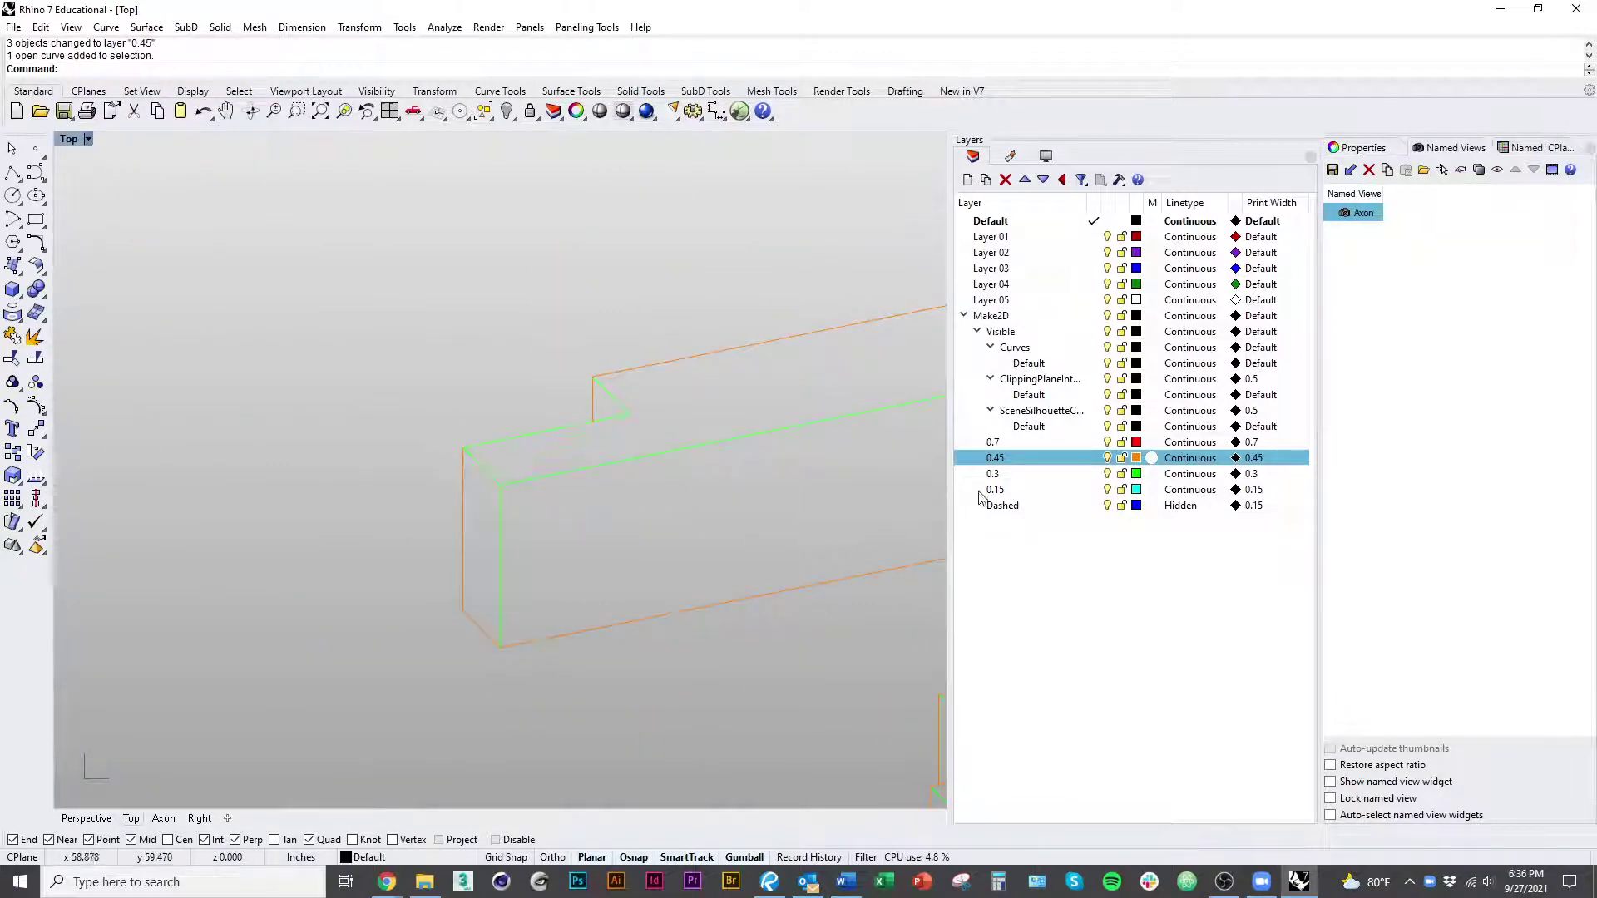
left_click(1095, 459)
right_click_drag(585, 478, 476, 494)
scroll(474, 494, "down", 4)
right_click(466, 491)
left_click(396, 468)
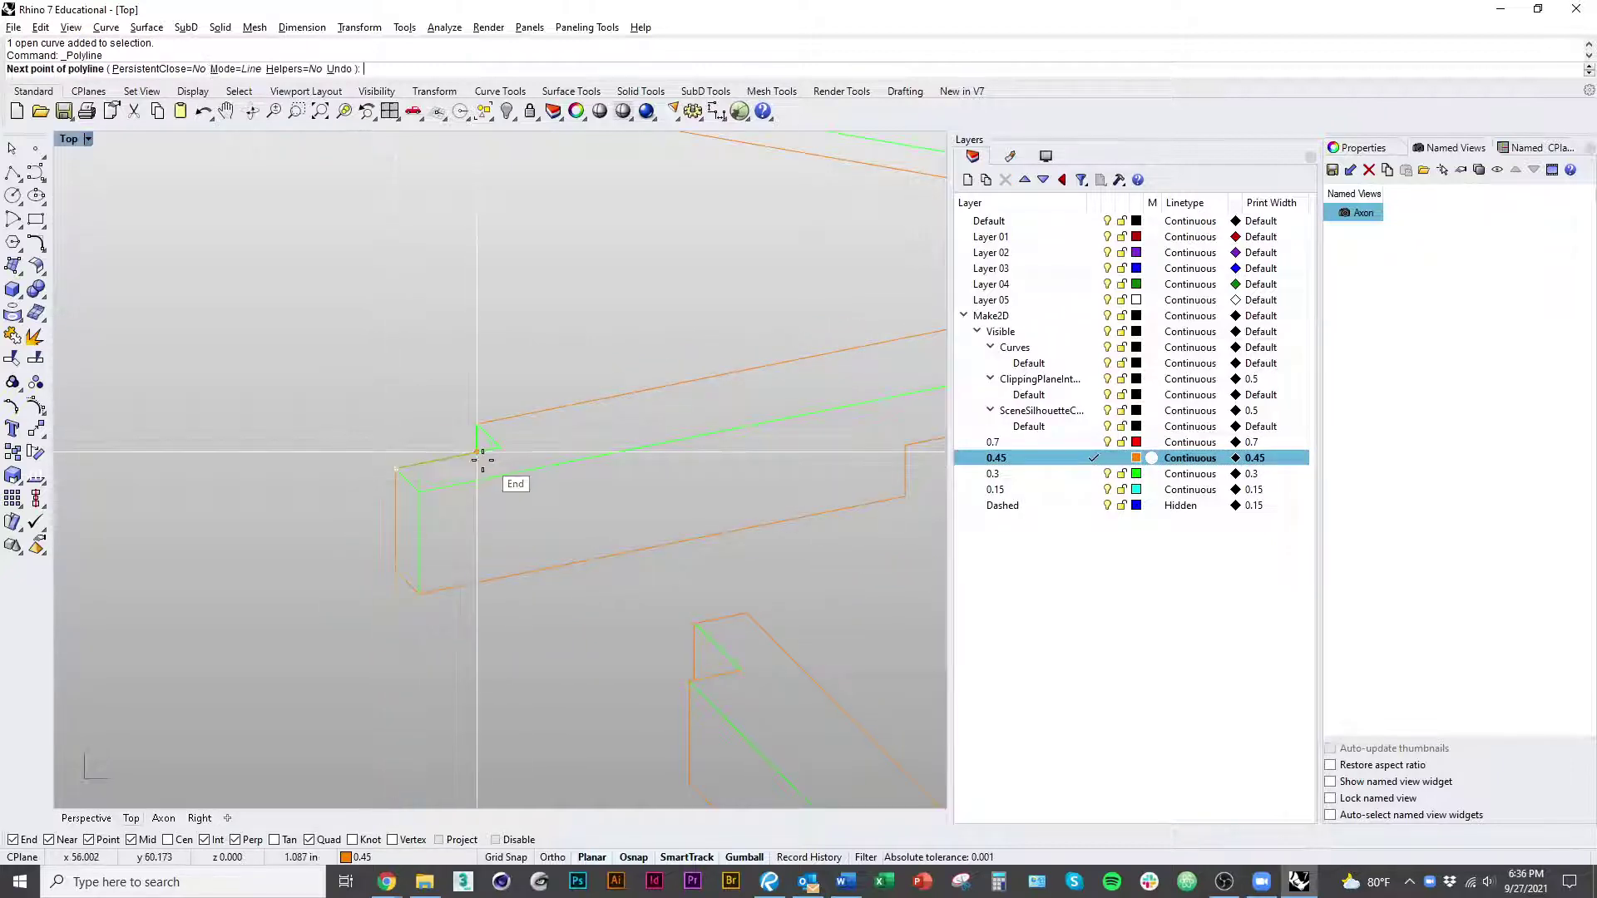
left_click(477, 452)
right_click(483, 467)
Step: Trace the front leg's left outer edge on the 0.45 layer with a polyline about 14.72 in long, ending near the foot
scroll(485, 498, "down", 7)
right_click_drag(691, 567, 368, 541)
scroll(371, 513, "up", 11)
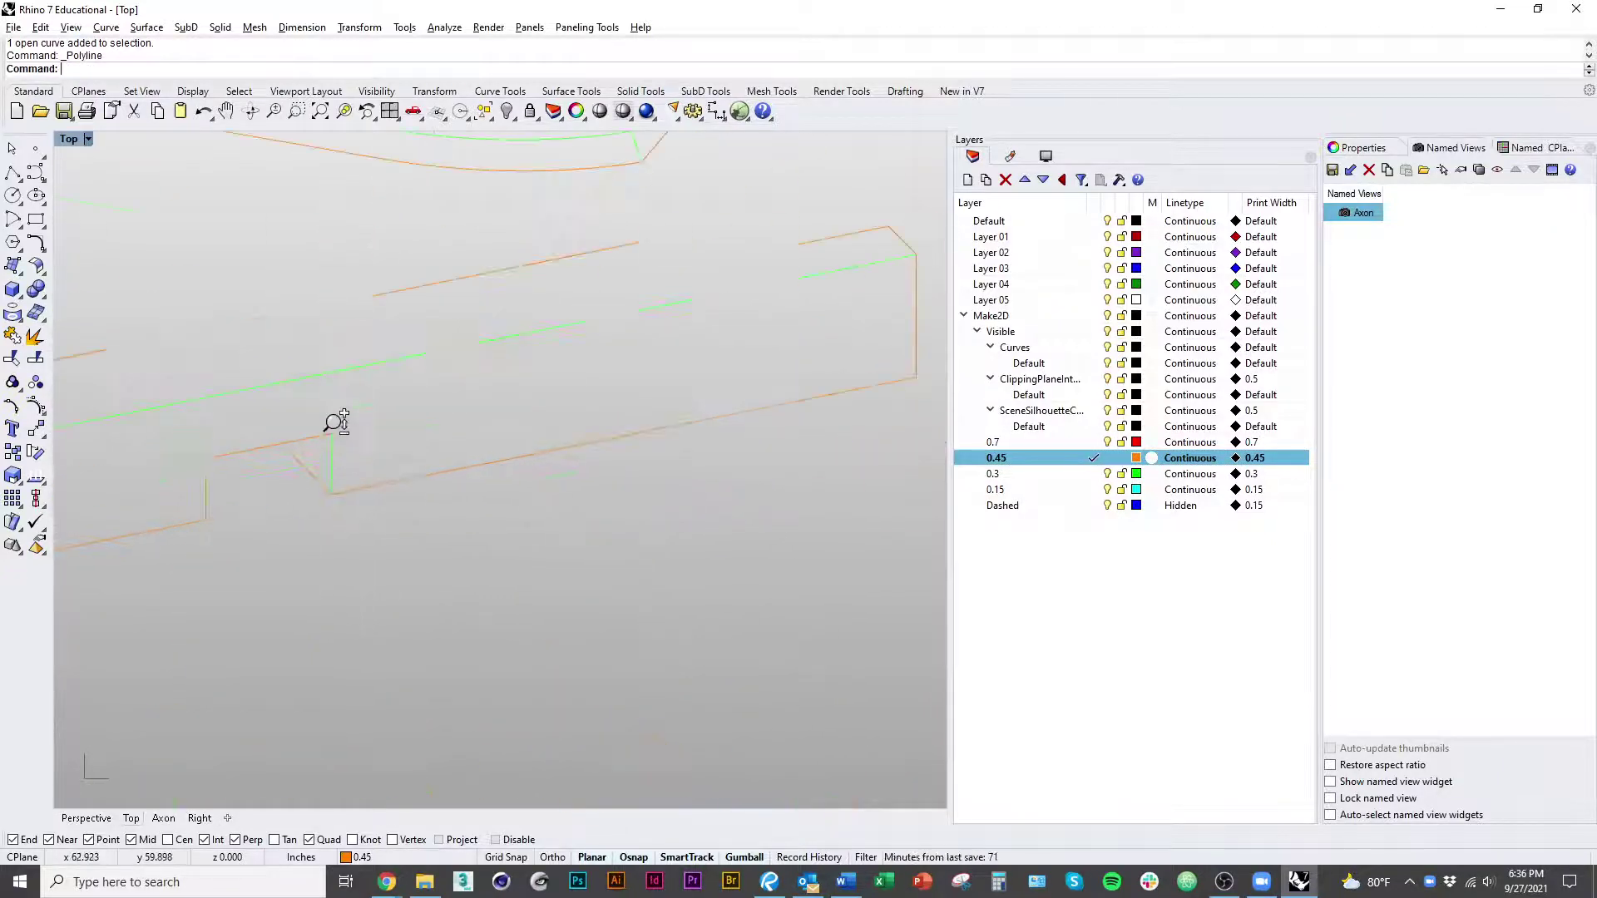
scroll(329, 481, "down", 4)
scroll(659, 376, "down", 5)
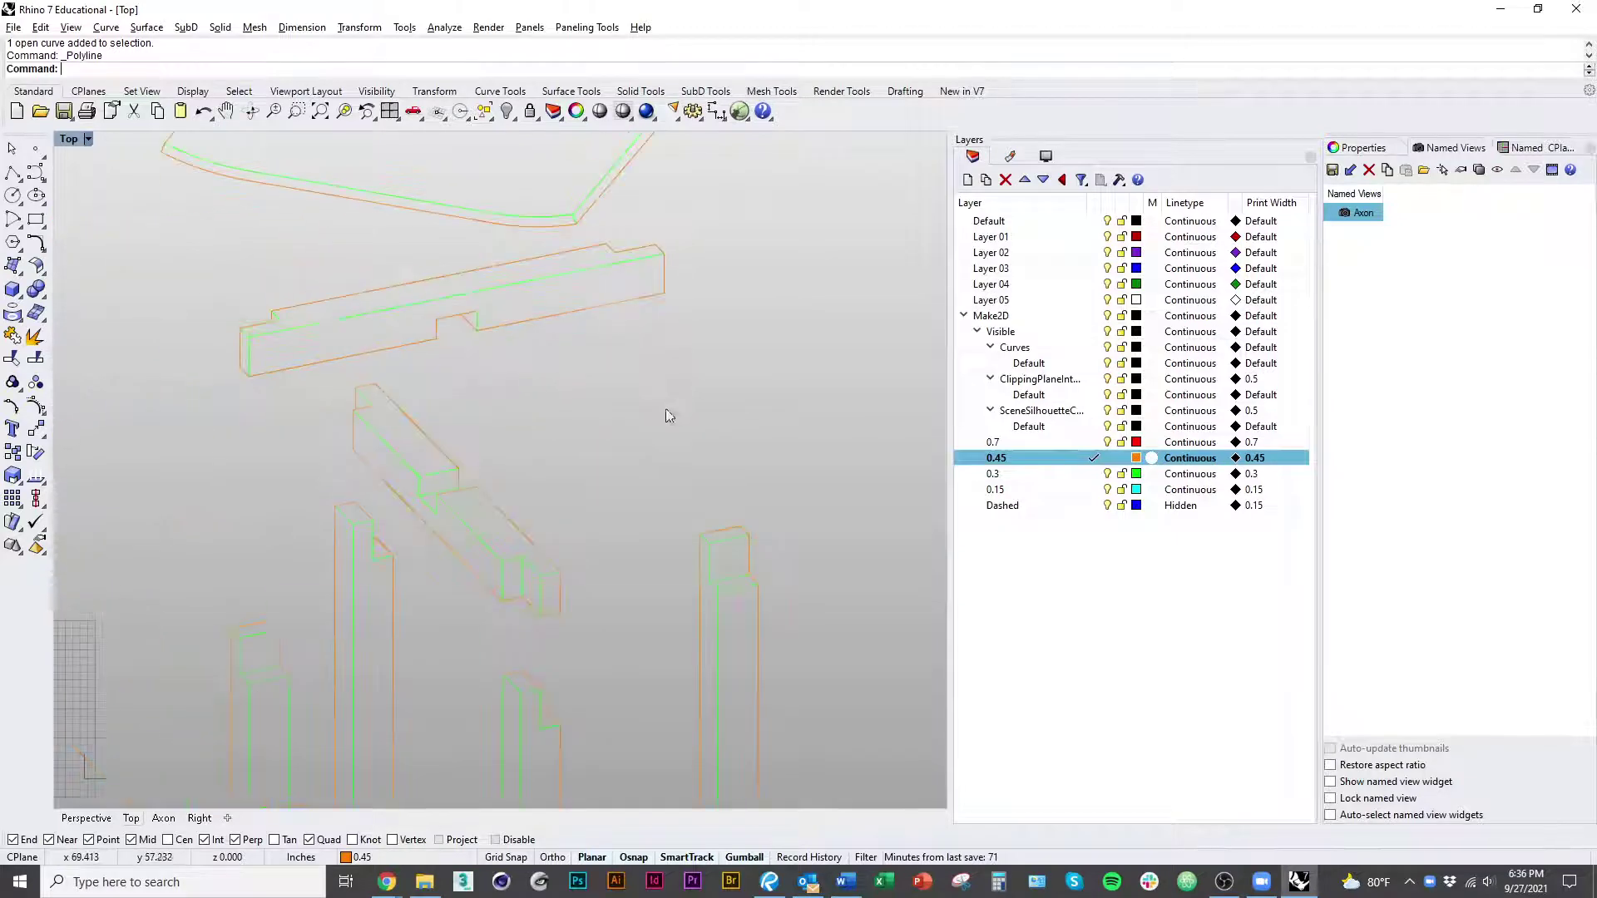
mouse_move(498, 524)
right_mouse_down()
mouse_move(578, 503)
mouse_move(584, 441)
right_mouse_up()
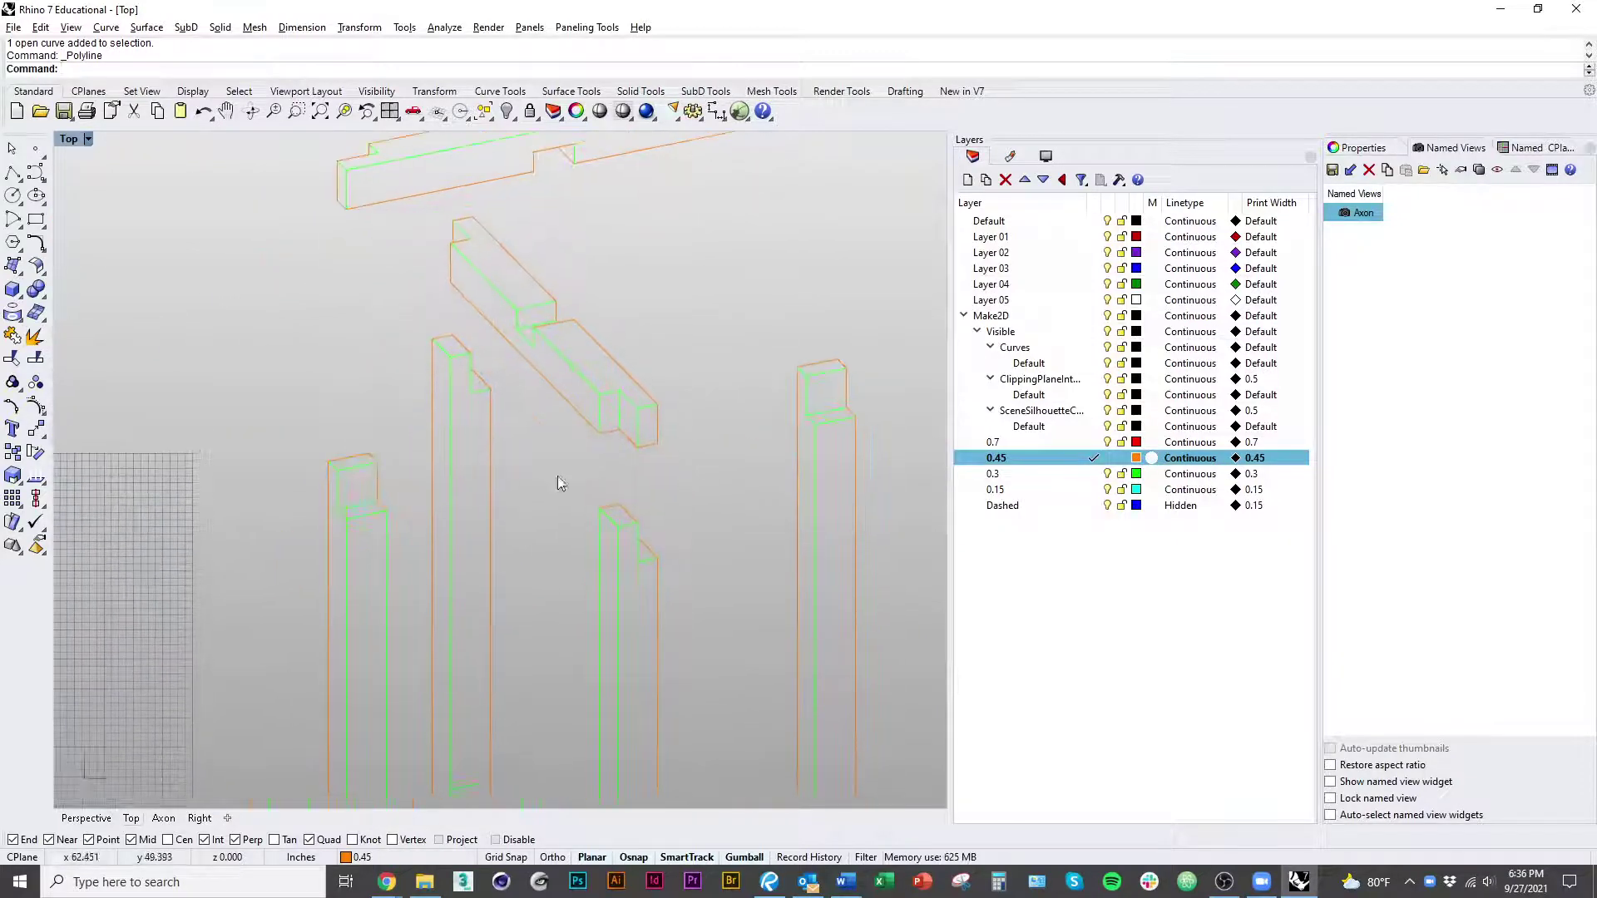
mouse_move(557, 568)
right_mouse_down()
mouse_move(555, 462)
mouse_move(519, 373)
right_mouse_up()
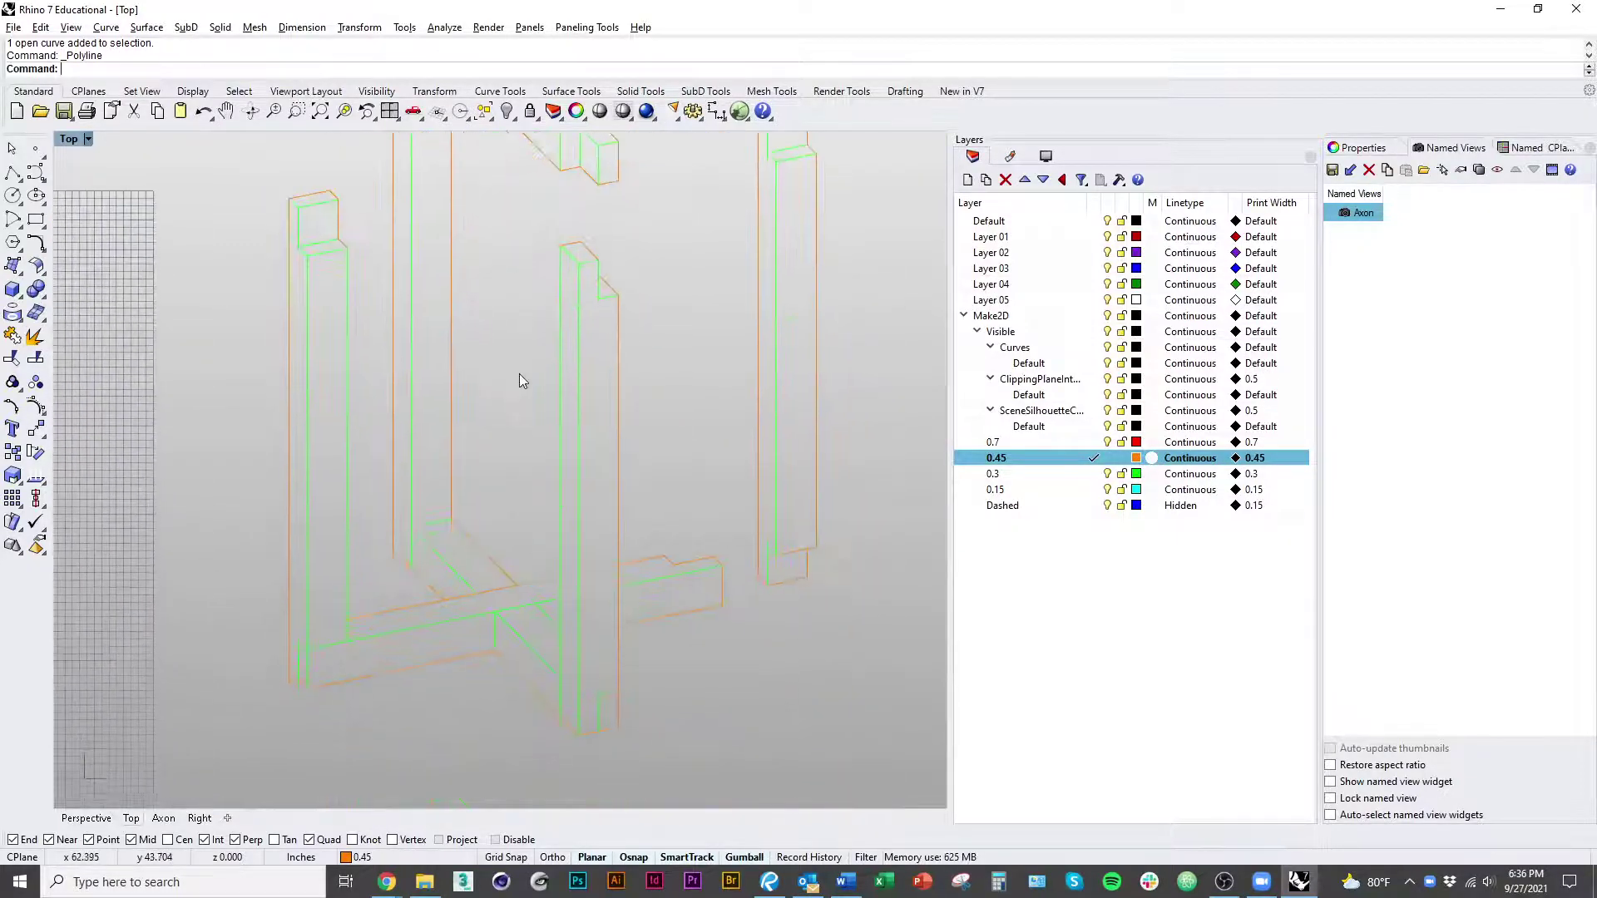
left_click(564, 266)
key("Return")
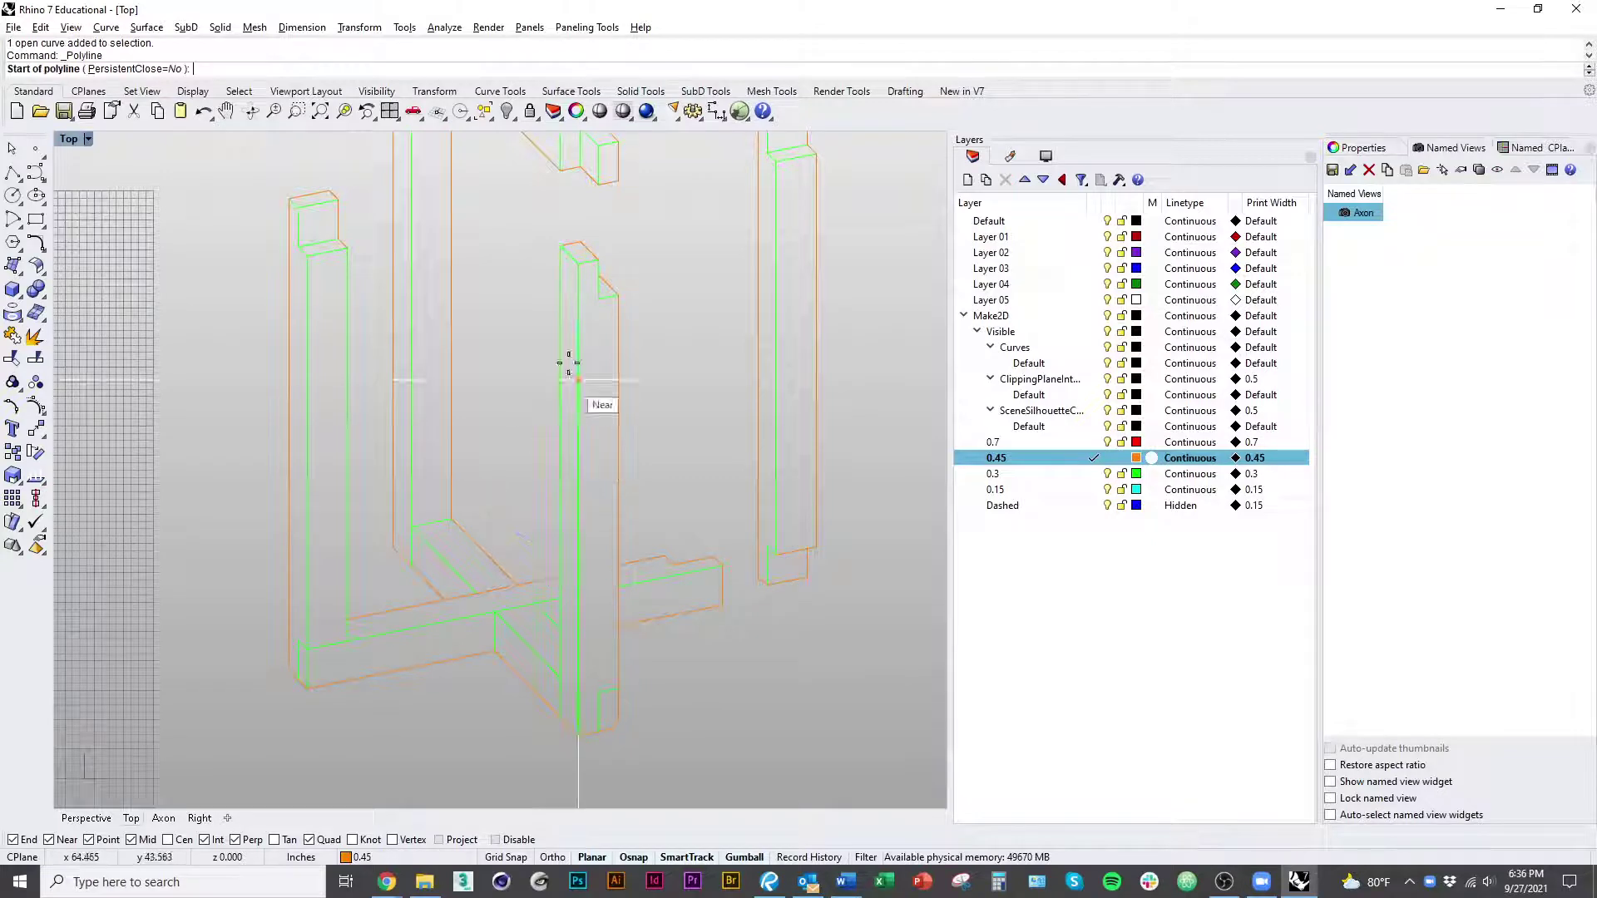
left_click(561, 247)
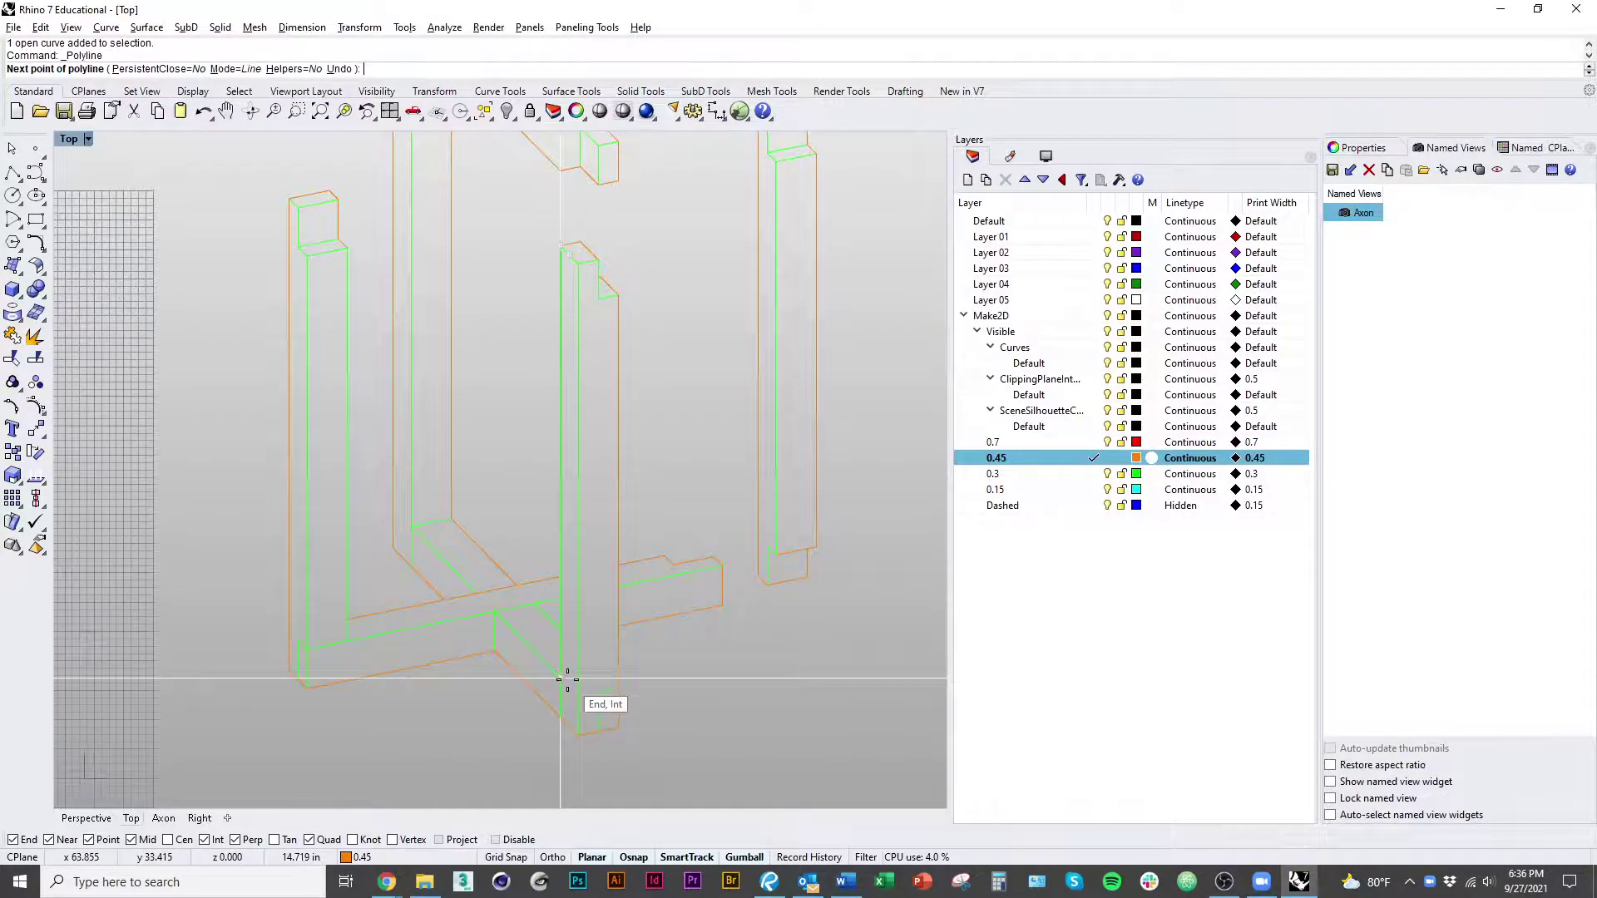
left_click(561, 679)
key("Return")
Step: Trace the leftmost leg's right outer edge on the 0.45 layer with a polyline from its shoulder down to the crossbar
right_click_drag(821, 739, 613, 686)
scroll(640, 730, "down", 4)
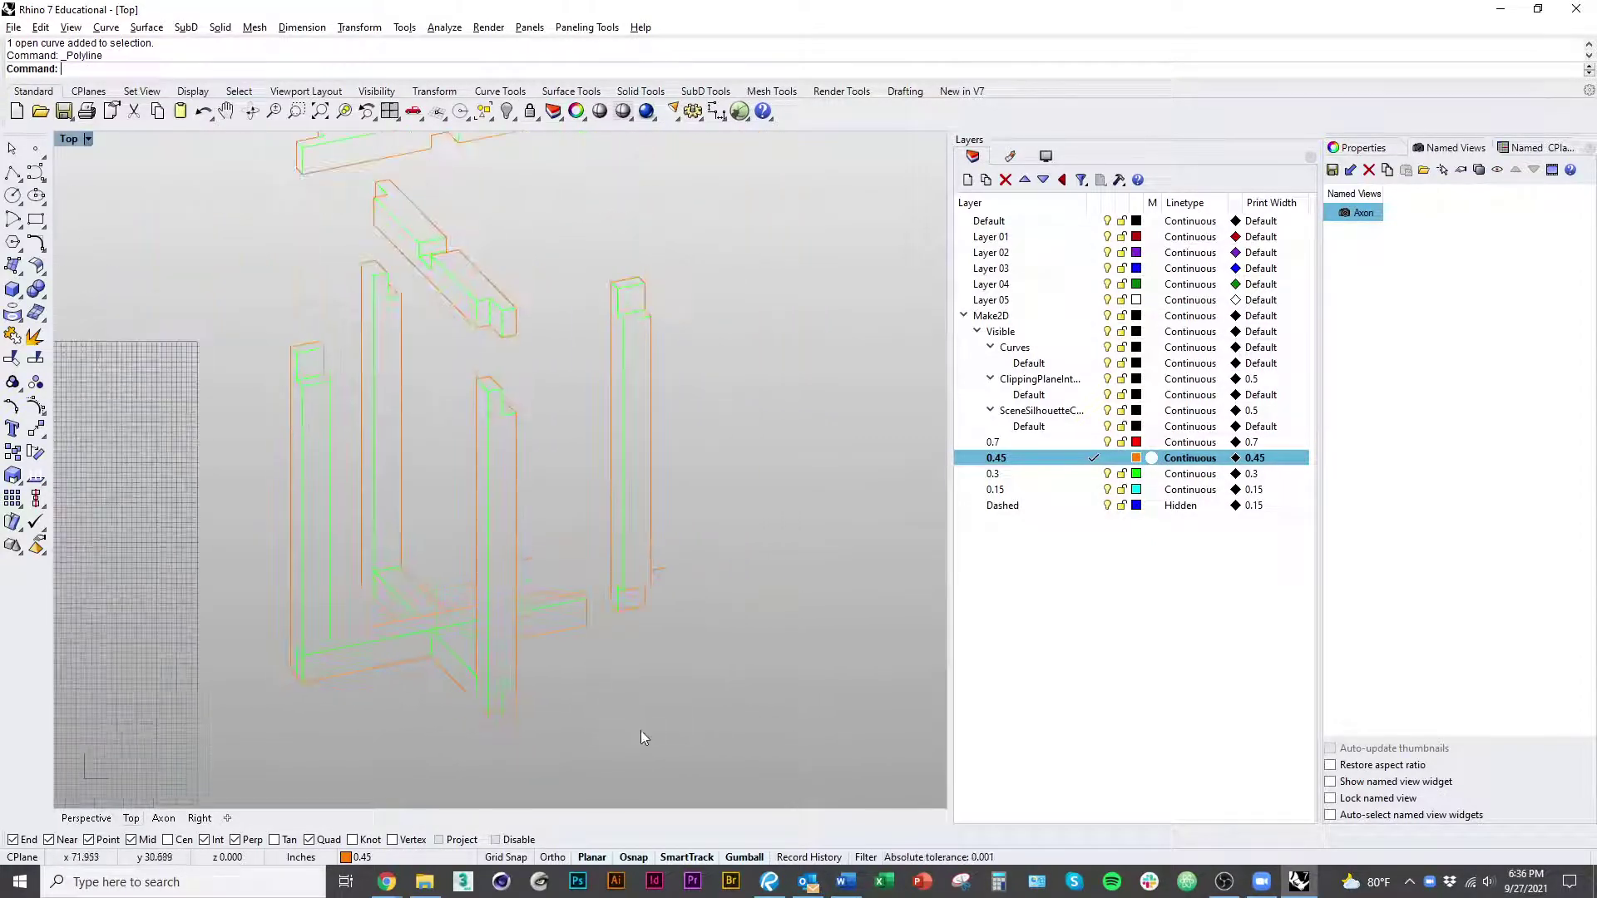
scroll(615, 728, "down", 3)
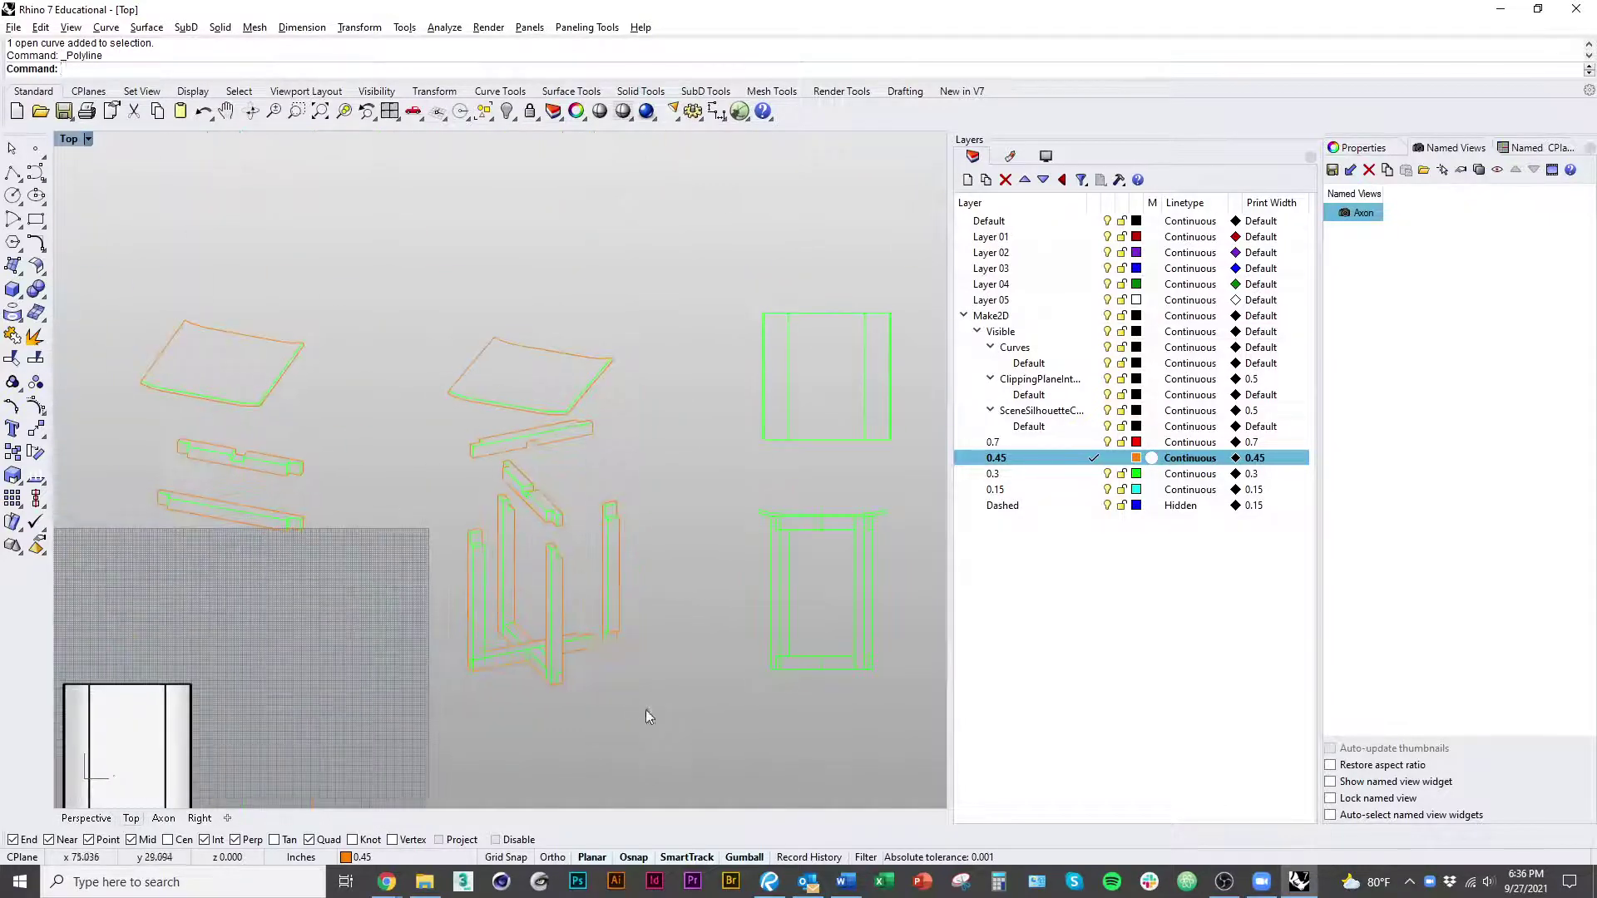
scroll(574, 540, "up", 2)
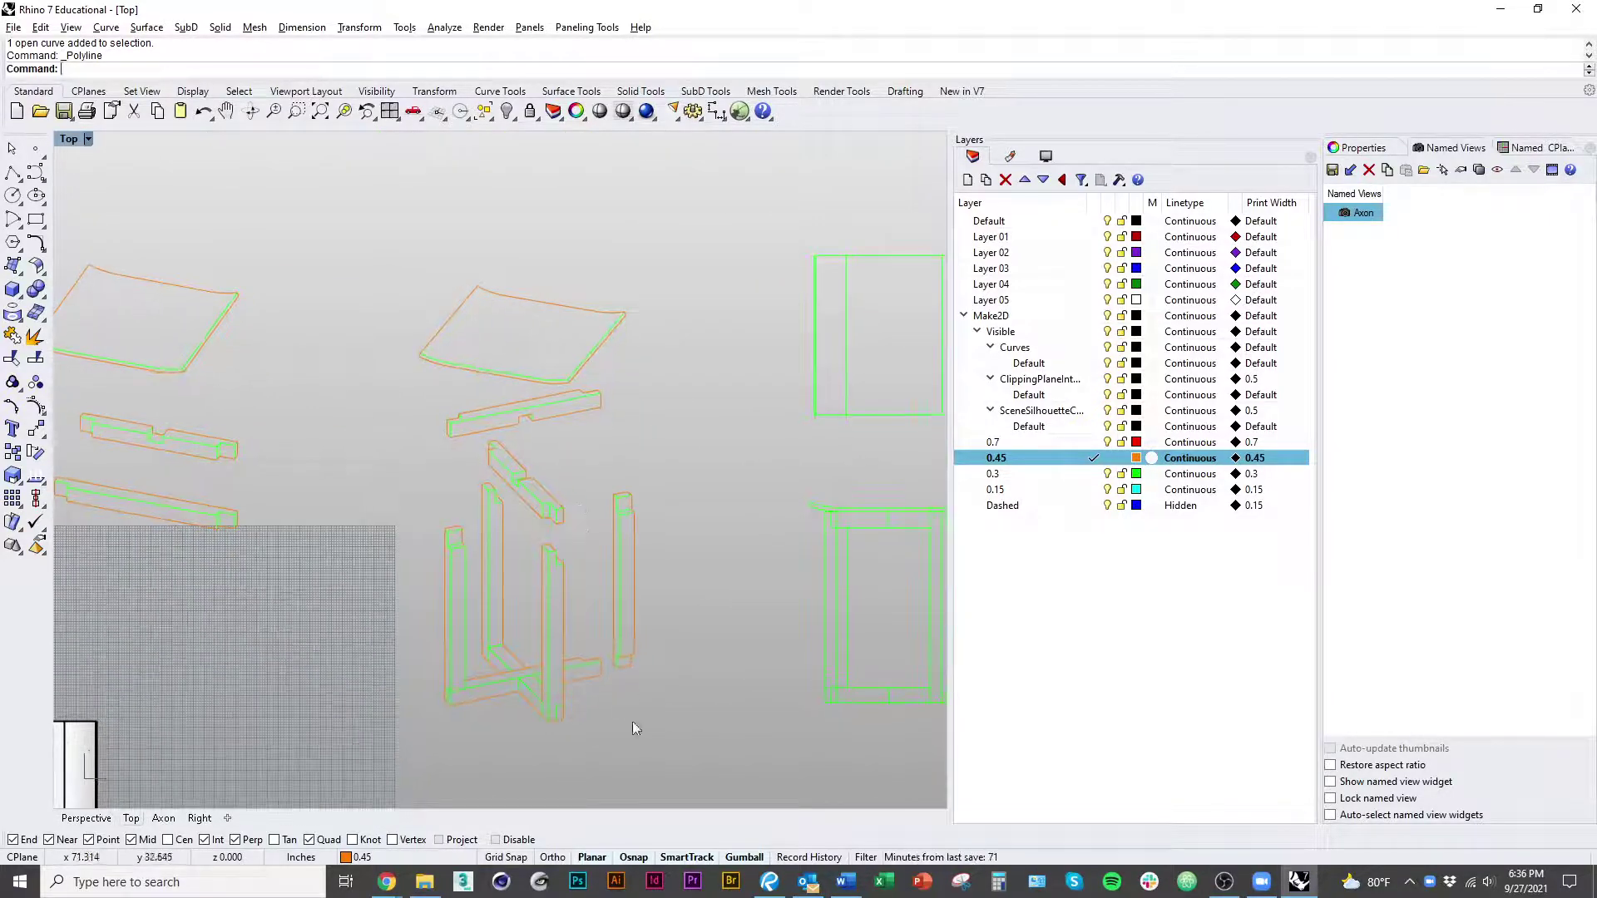
right_click_drag(763, 693, 720, 674)
scroll(435, 533, "up", 5)
right_click_drag(435, 516, 452, 442)
scroll(441, 428, "up", 4)
right_click(431, 397)
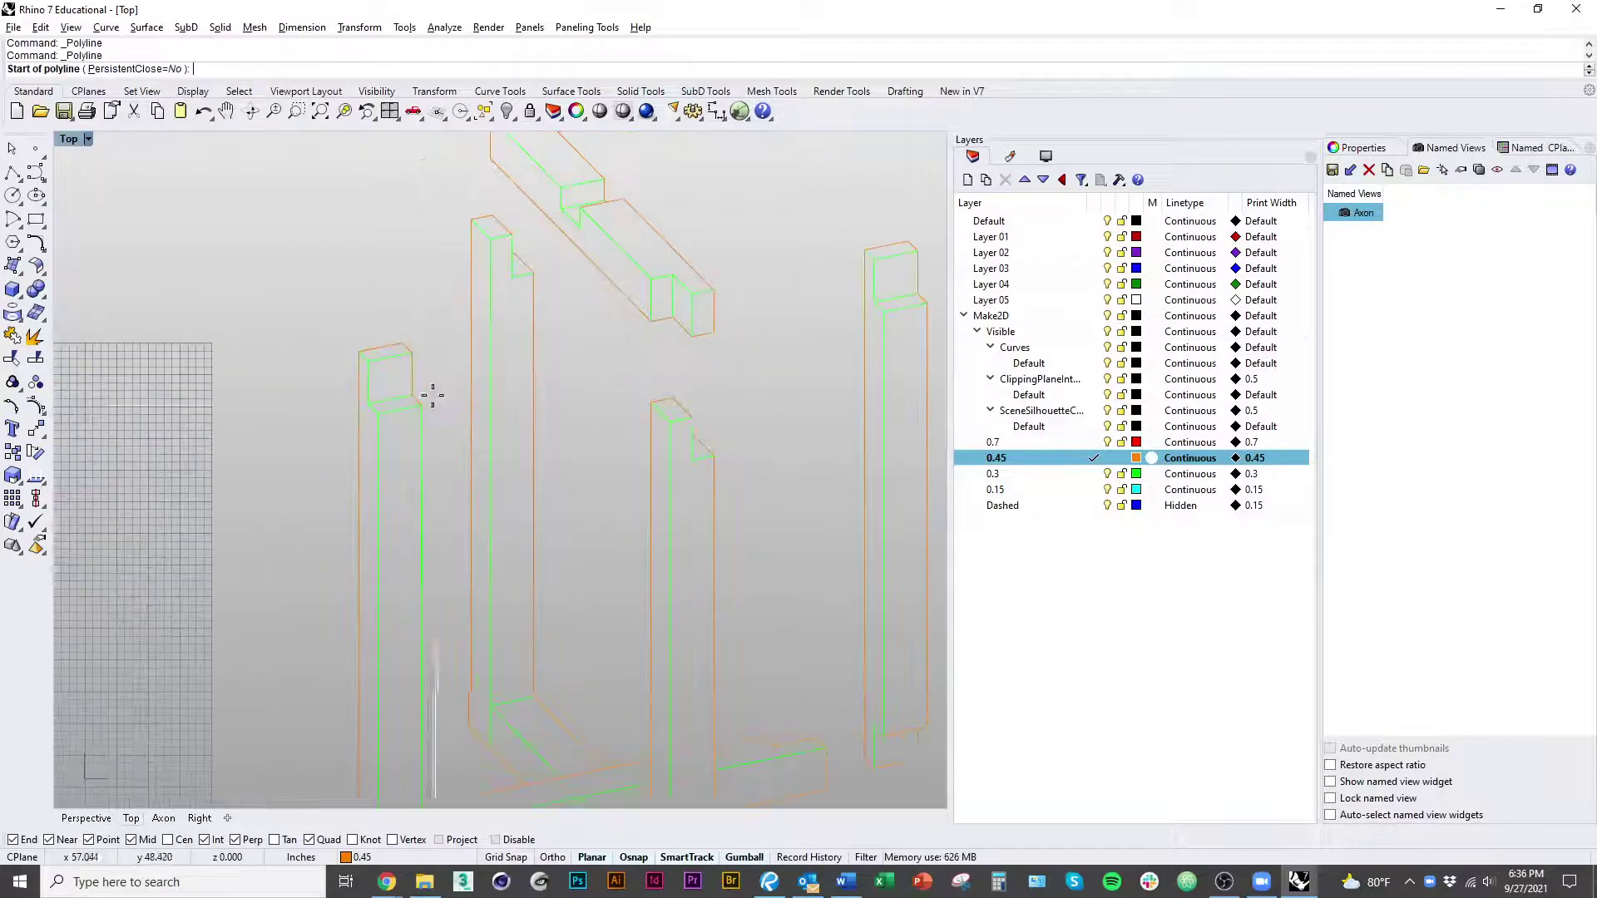
left_click(422, 405)
right_click_drag(489, 588, 483, 329)
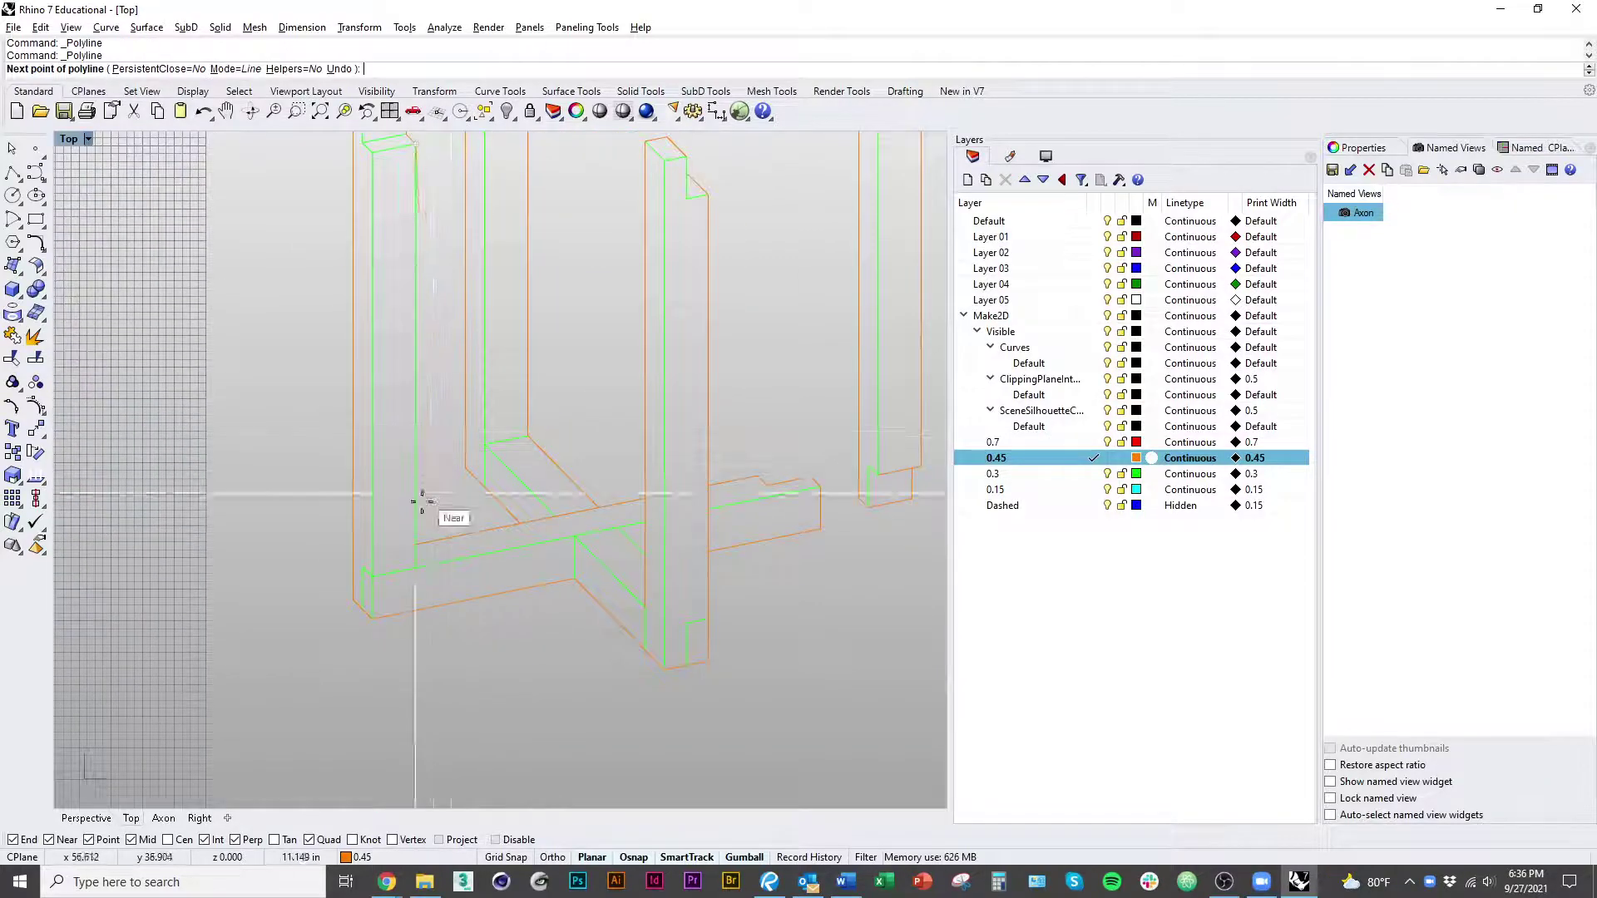
left_click(416, 543)
right_click(419, 543)
scroll(595, 608, "down", 2)
left_click(638, 584)
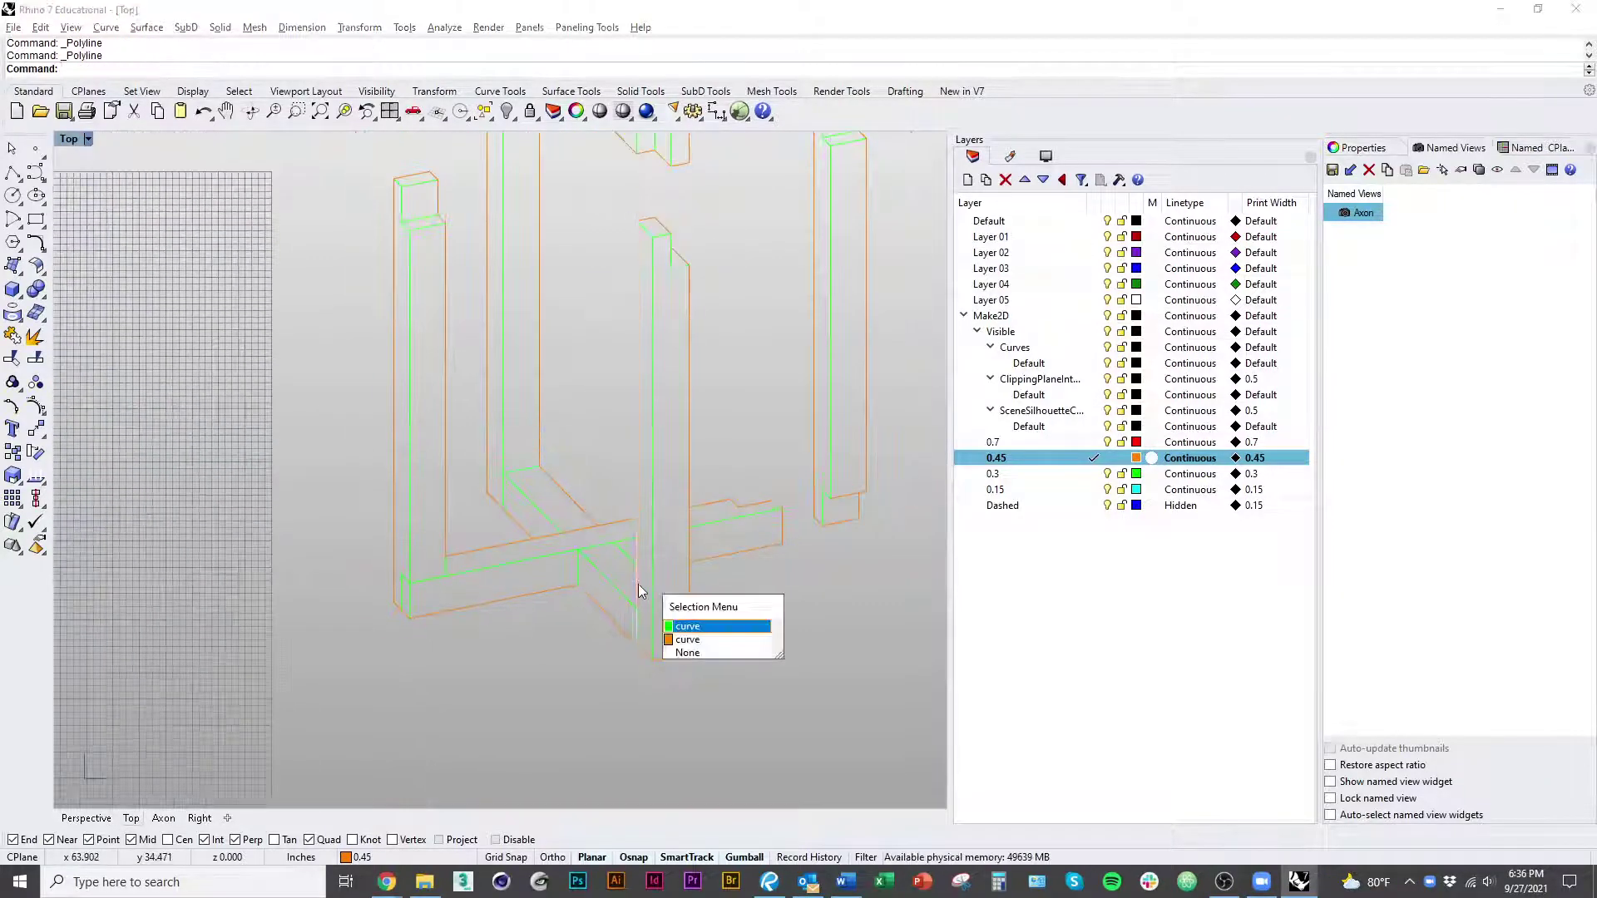
left_click(782, 547)
Step: Examine the elevation's overlapping lines against the rail-to-leg joints of the stool's 3D model
right_click_drag(787, 534, 660, 512)
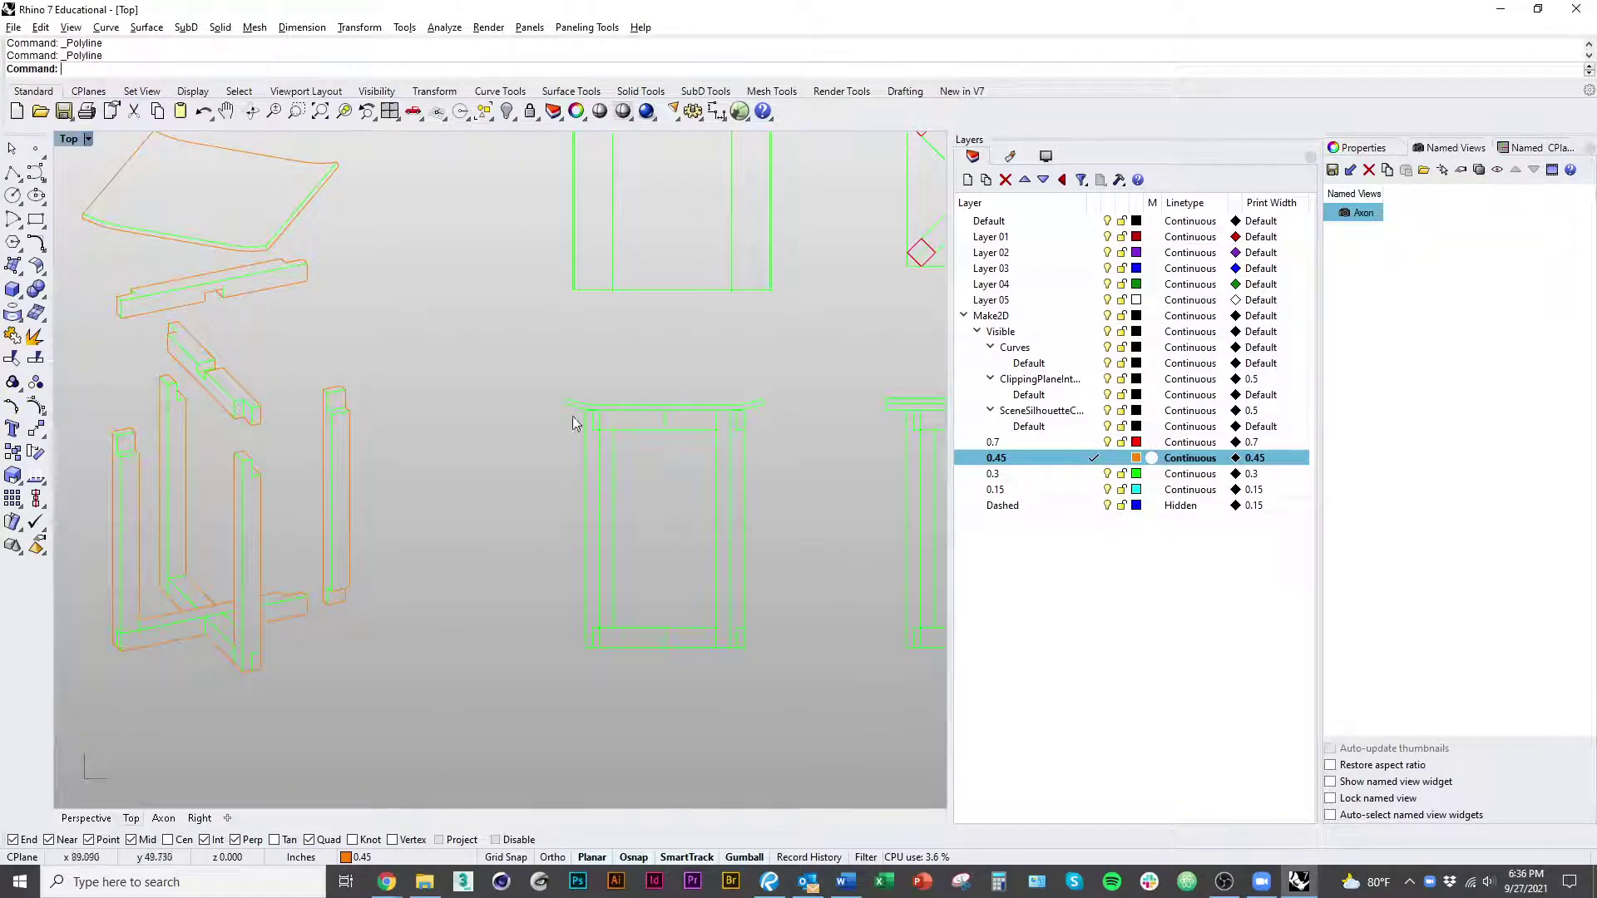
right_click_drag(795, 392, 553, 471)
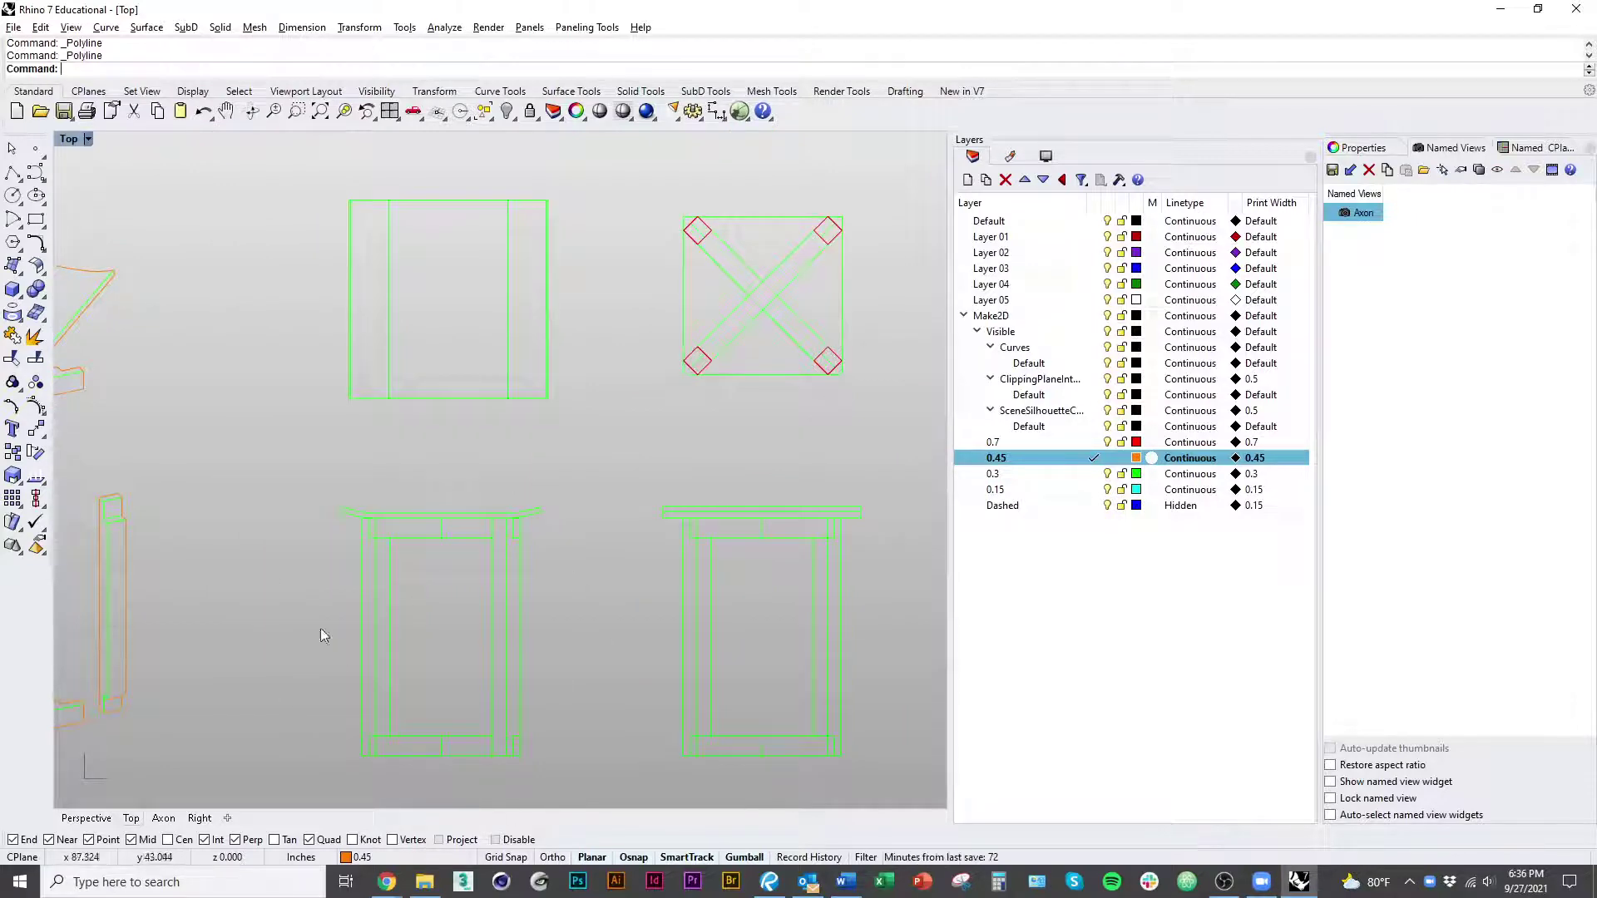
mouse_move(426, 471)
right_mouse_down()
mouse_move(528, 606)
mouse_move(471, 411)
mouse_move(572, 366)
right_mouse_up()
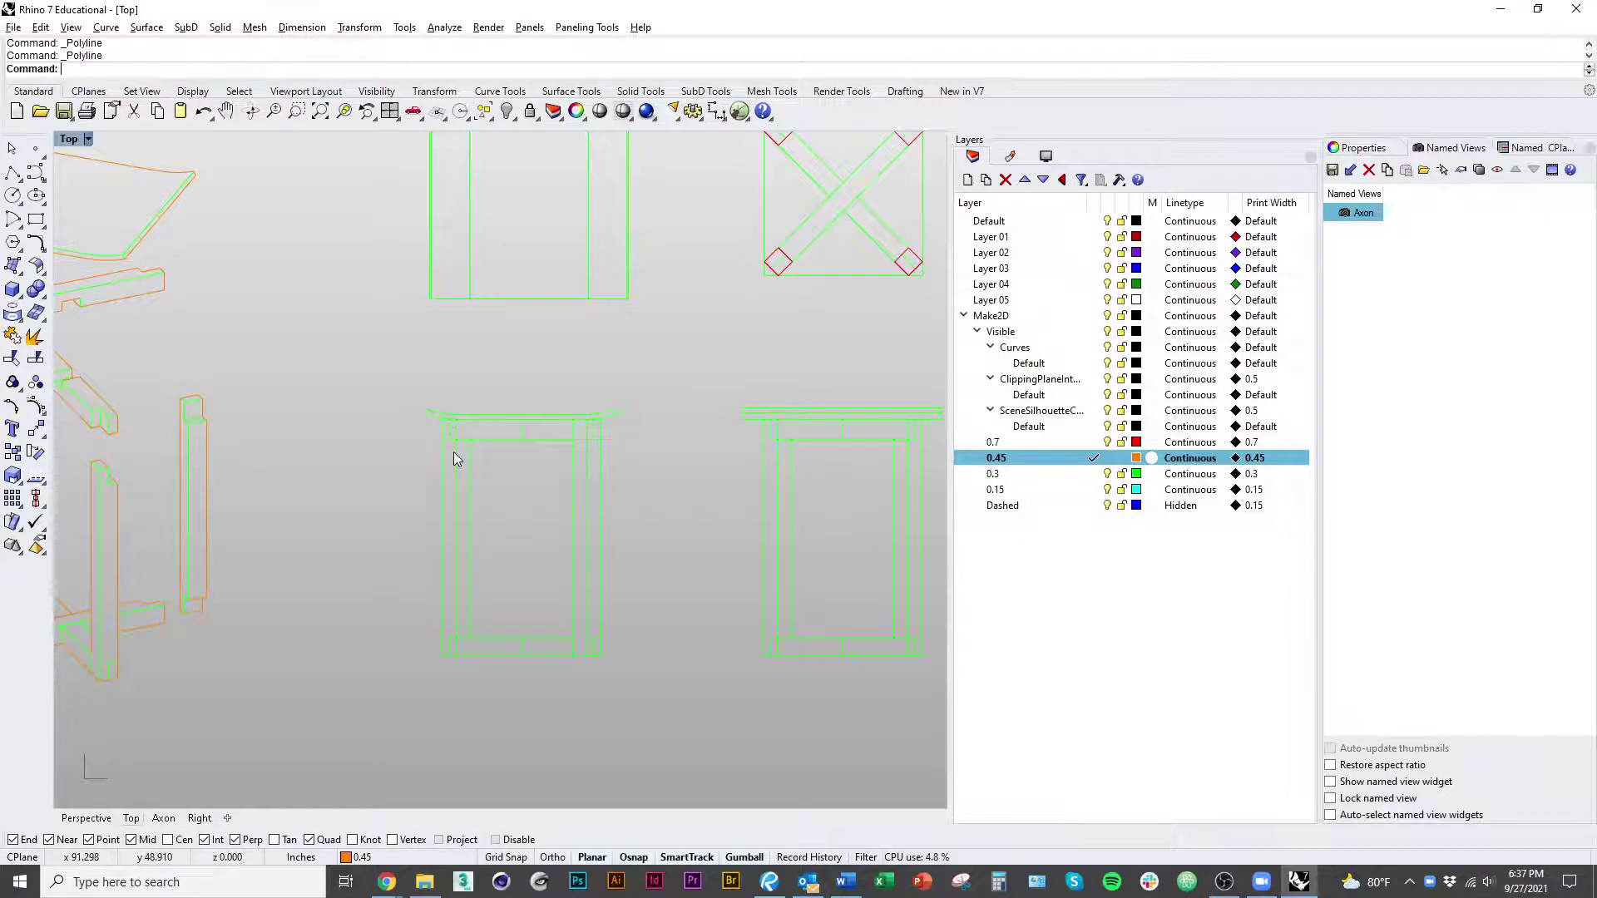
scroll(465, 466, "up", 8)
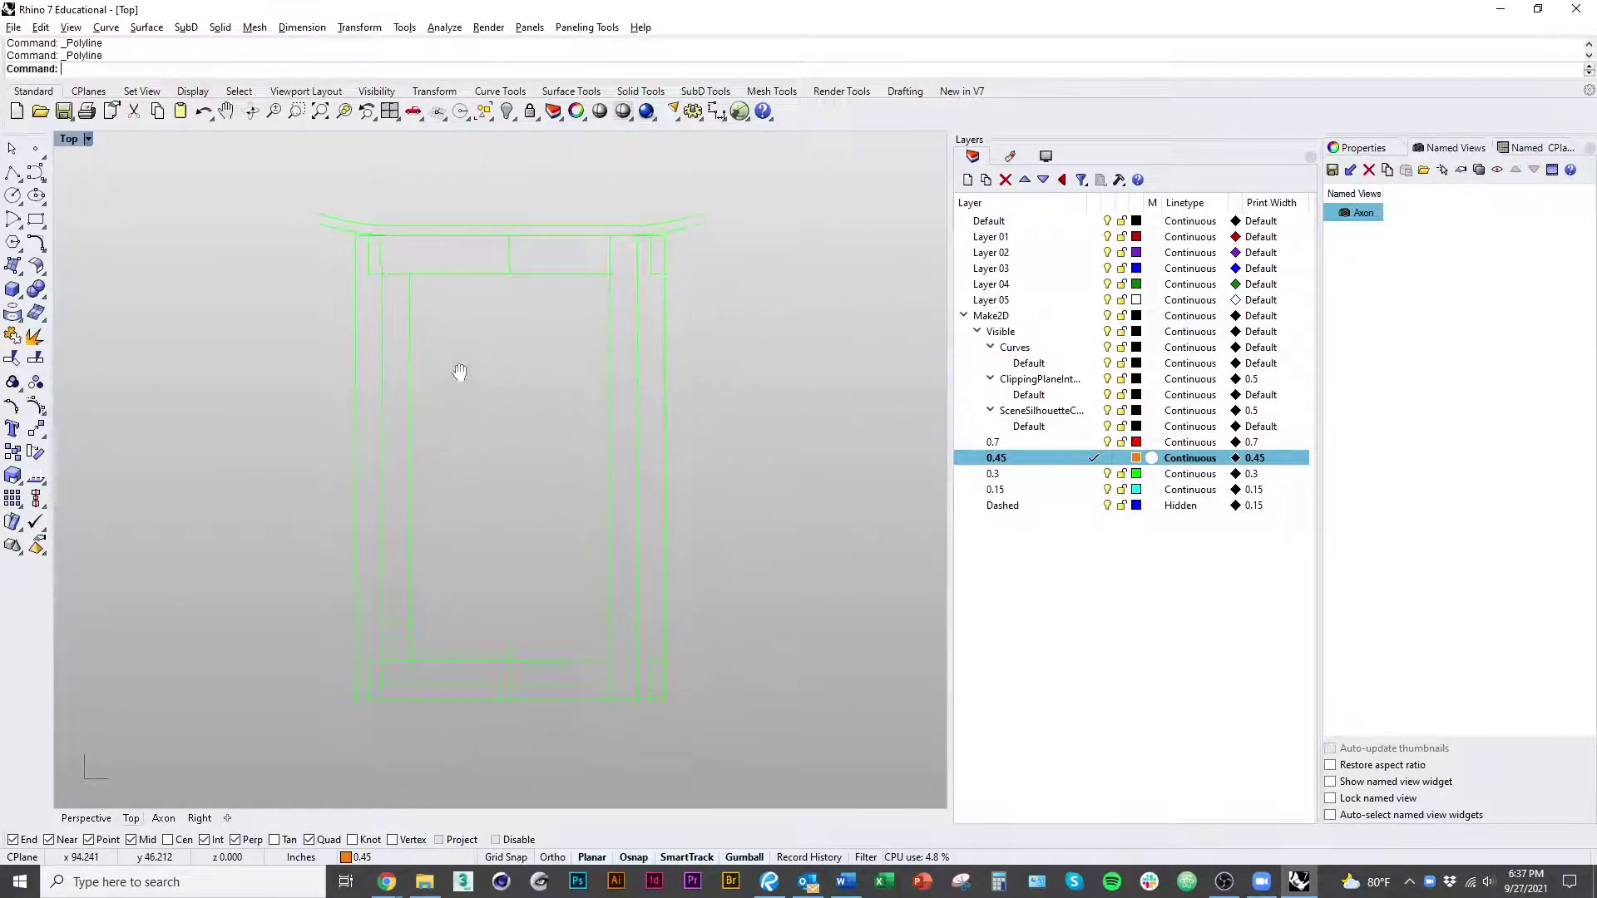
right_click_drag(460, 372, 445, 357)
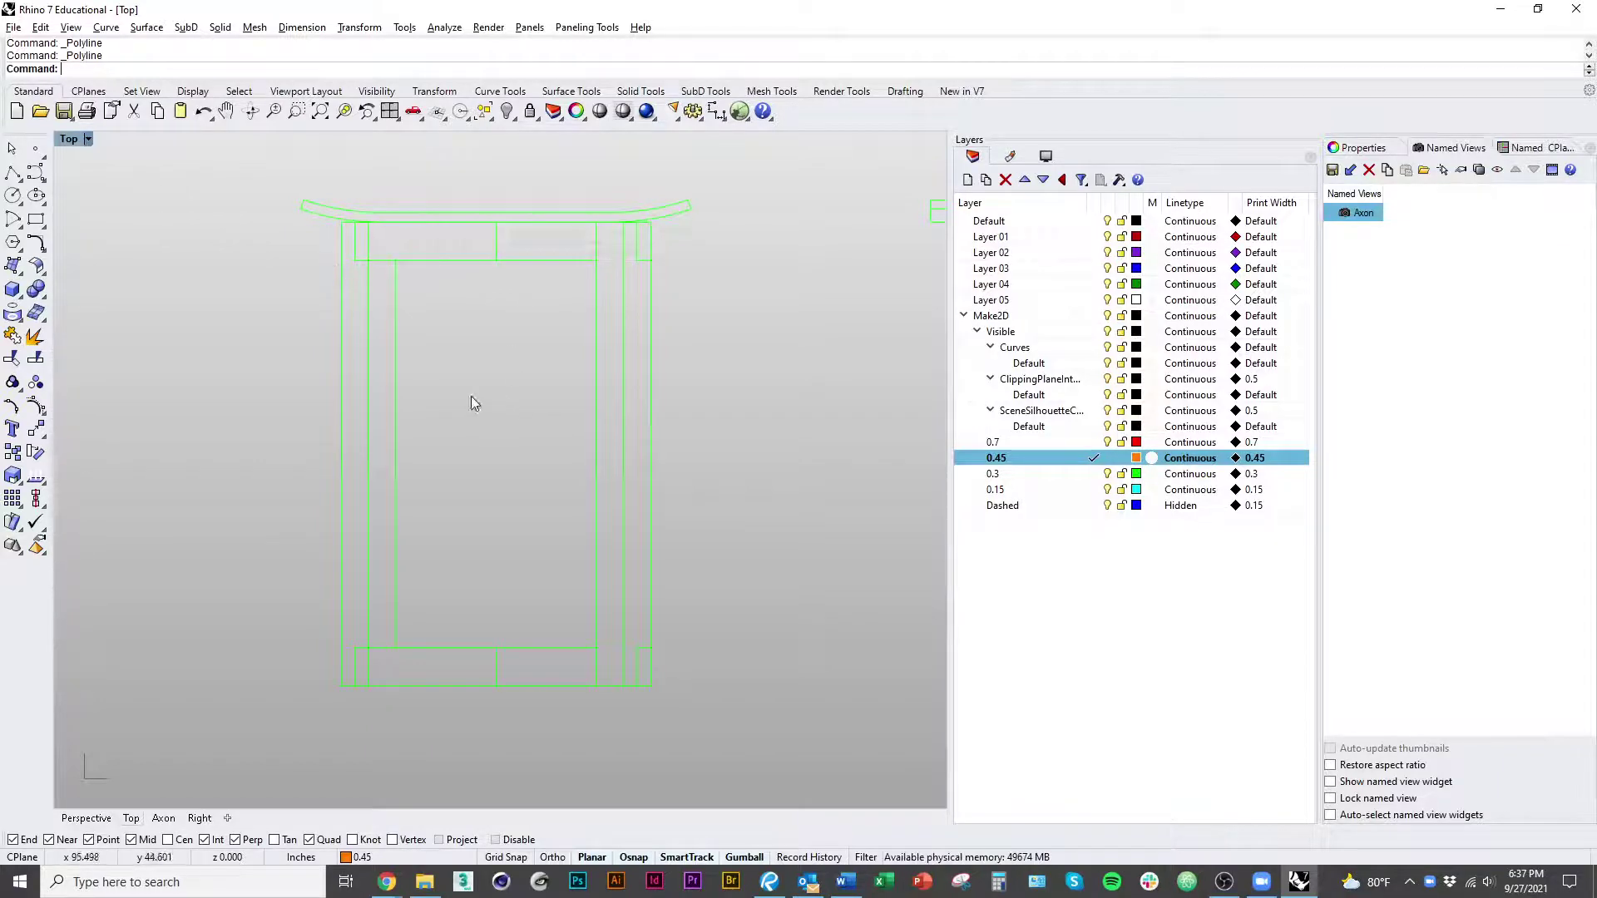
mouse_move(361, 238)
right_mouse_down("ctrl+shift")
mouse_move(489, 299)
mouse_move(376, 531)
mouse_move(431, 334)
mouse_move(327, 516)
right_mouse_up("ctrl+shift")
scroll(329, 516, "up", 6)
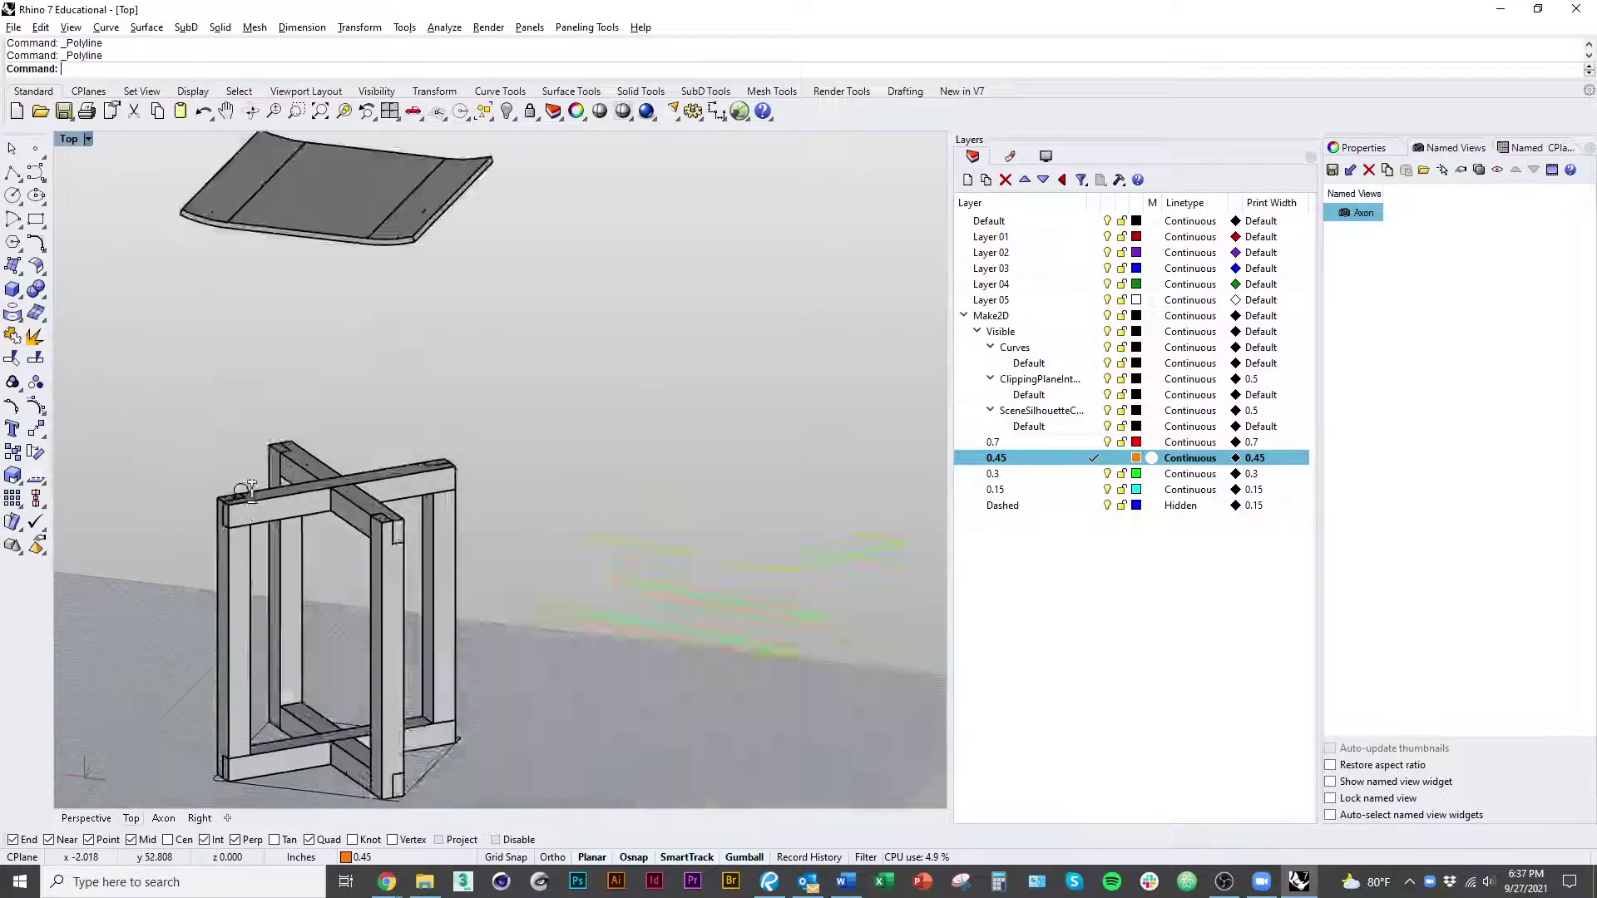
scroll(357, 549, "down", 4)
scroll(349, 426, "up", 5)
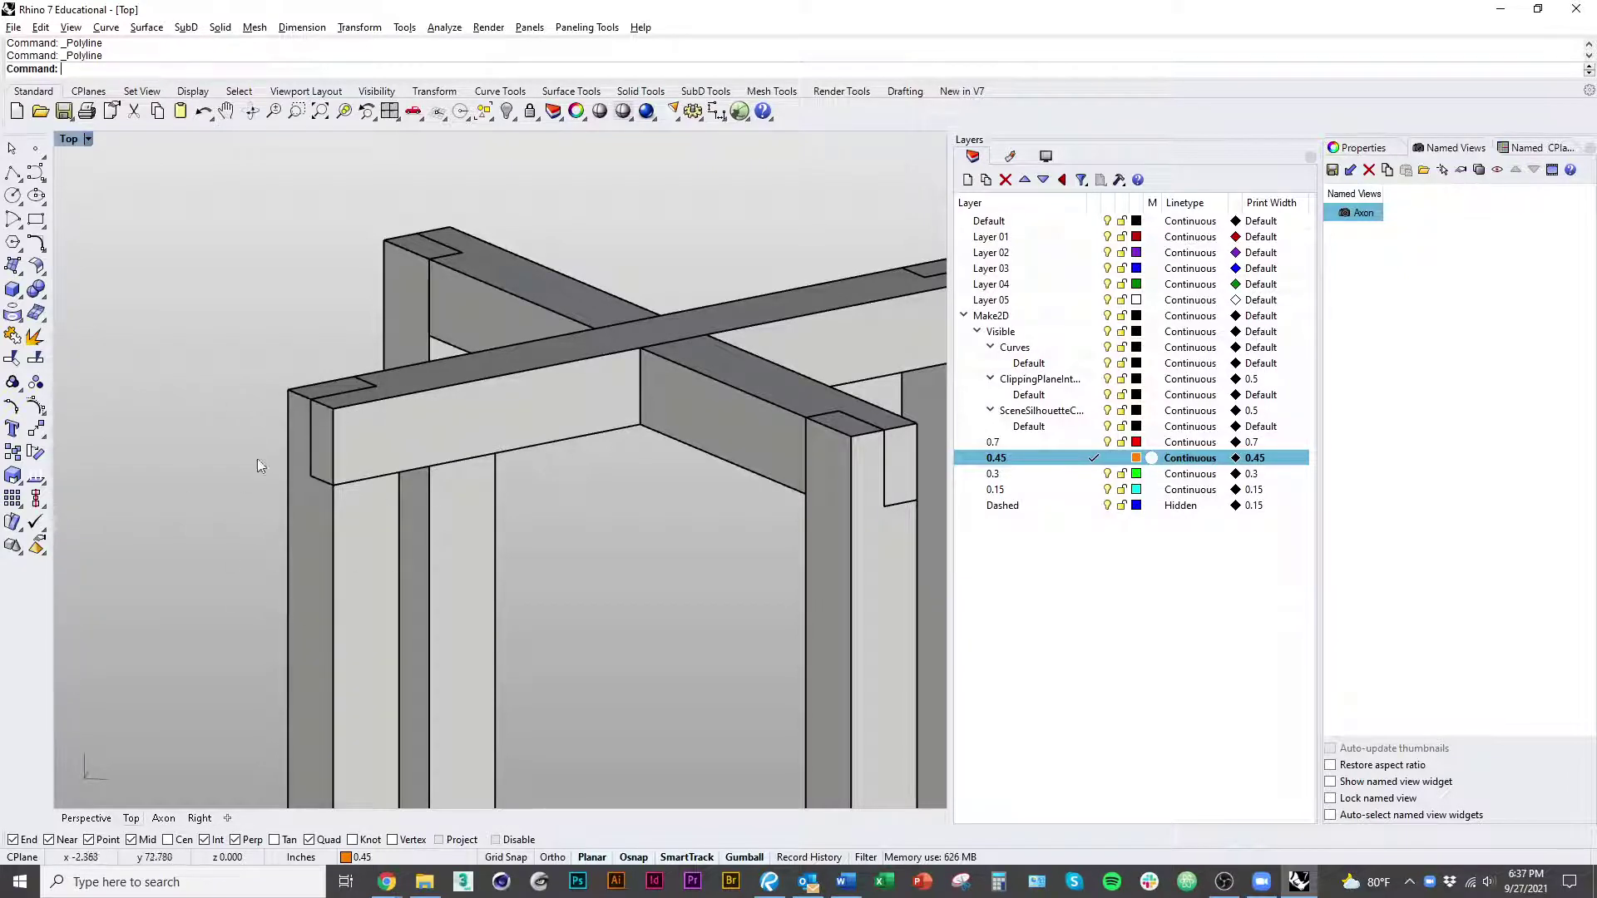
scroll(244, 343, "down", 10)
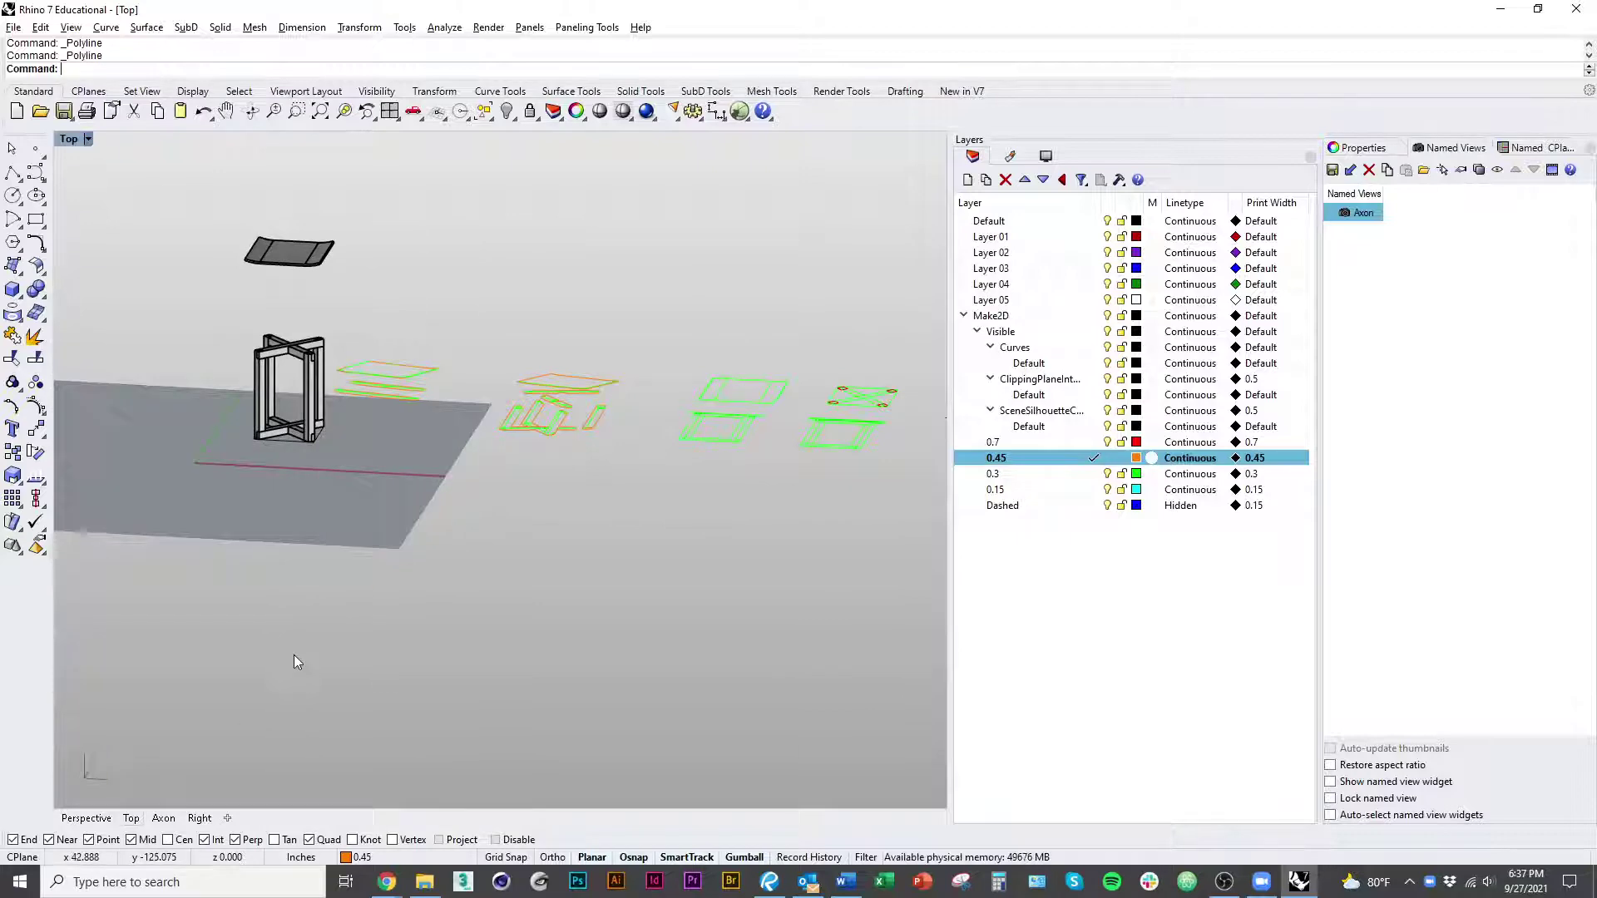
Step: Return to the top view and change the front elevation's two upper-left joint curves to the 0.15 layer
key("ctrl+F1")
right_click_drag(695, 491, 521, 646)
scroll(520, 646, "down", 4)
right_click_drag(401, 311, 524, 462)
scroll(524, 462, "down", 1)
scroll(526, 462, "up", 10)
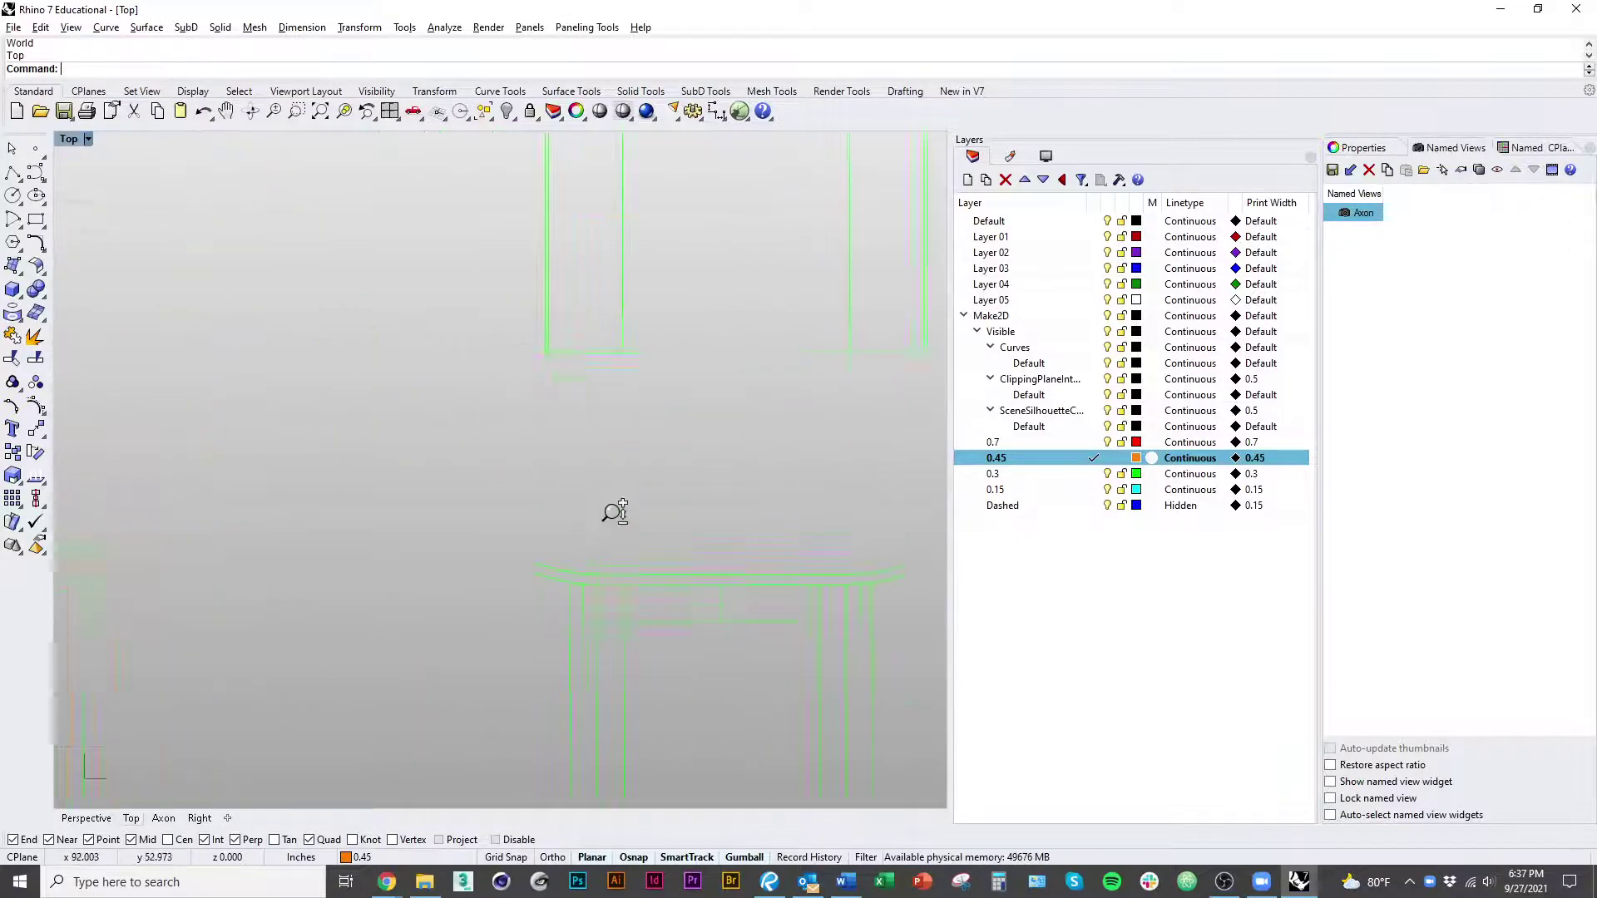
left_click(492, 423)
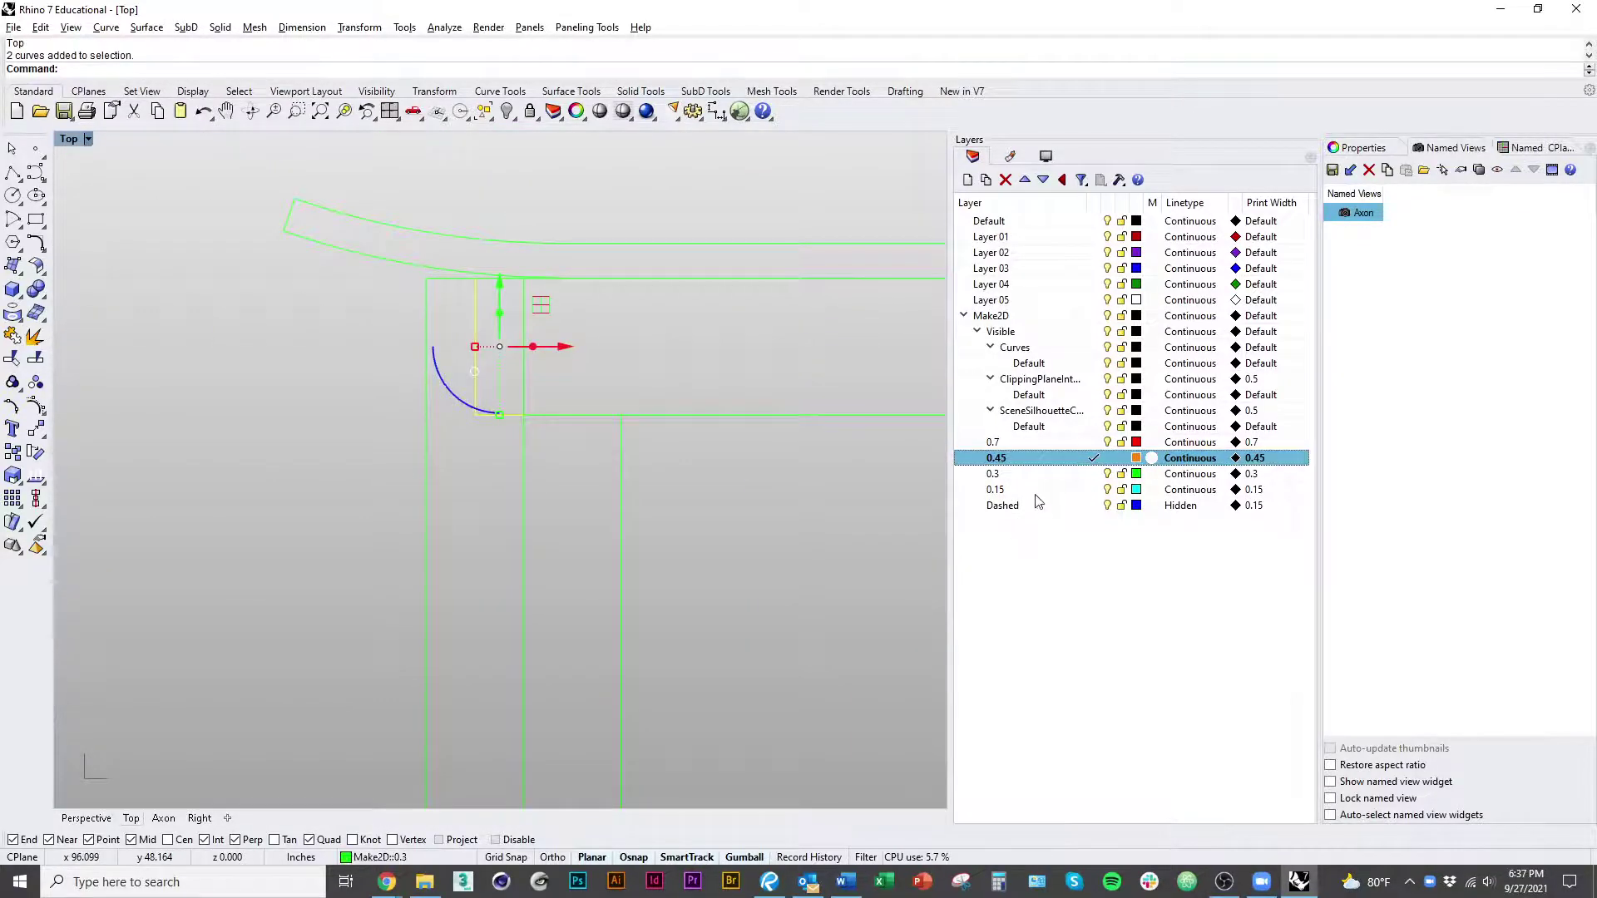
right_click(1058, 491)
left_click(1139, 782)
Step: Select the two joint curves at the front elevation's upper-right leg and make 0.15 the current layer
scroll(652, 535, "down", 5)
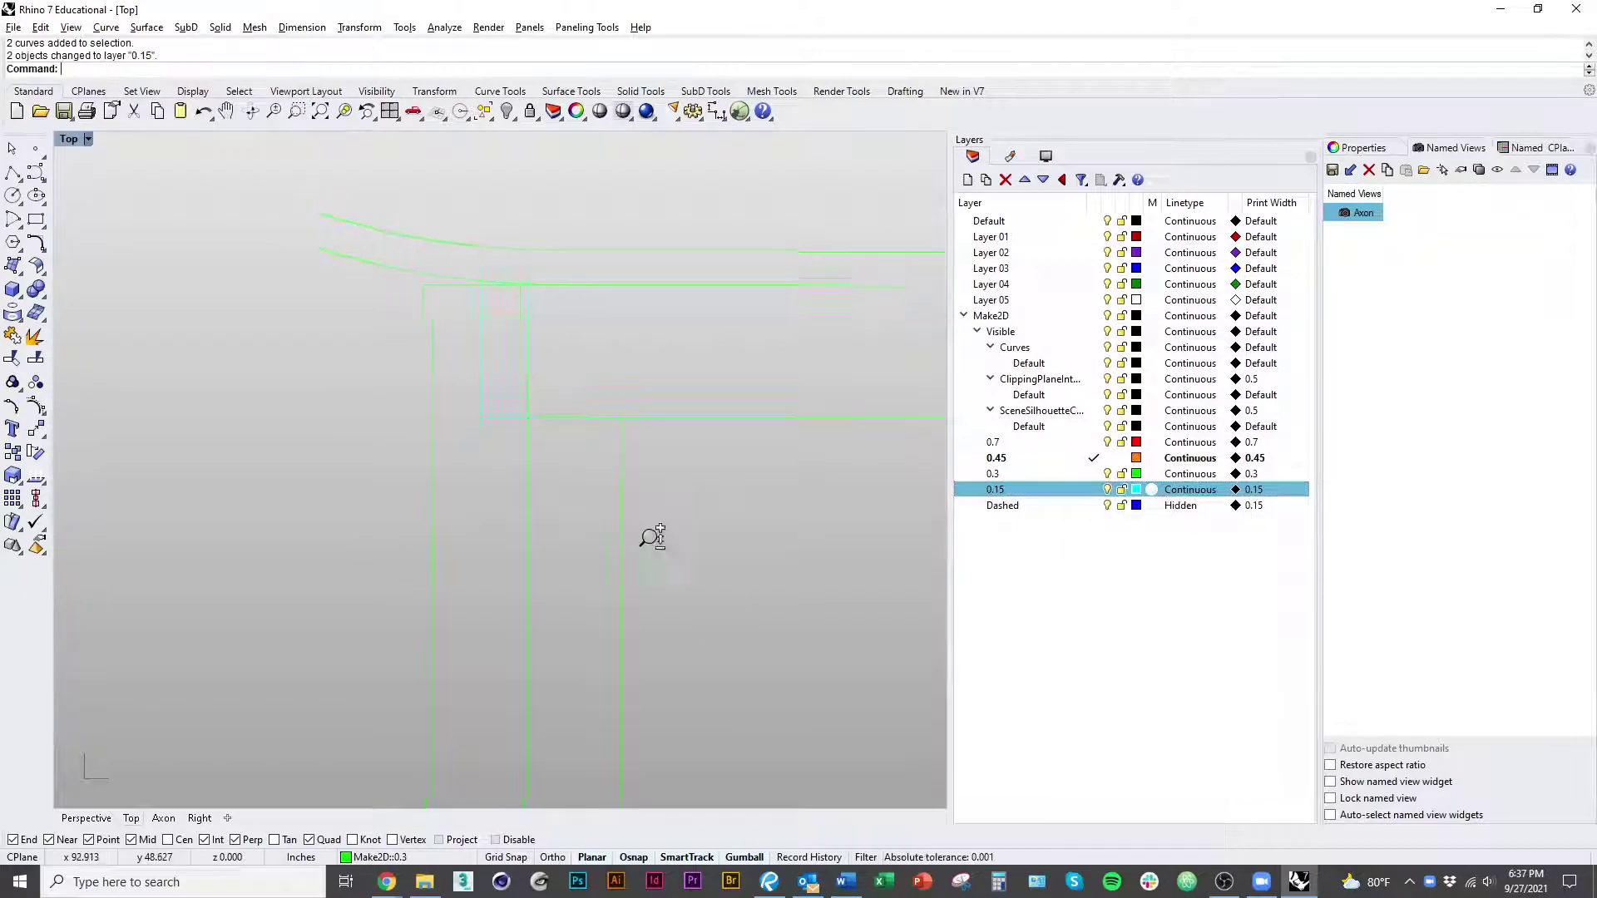
scroll(602, 426, "up", 9)
left_click_drag(511, 396, 478, 334)
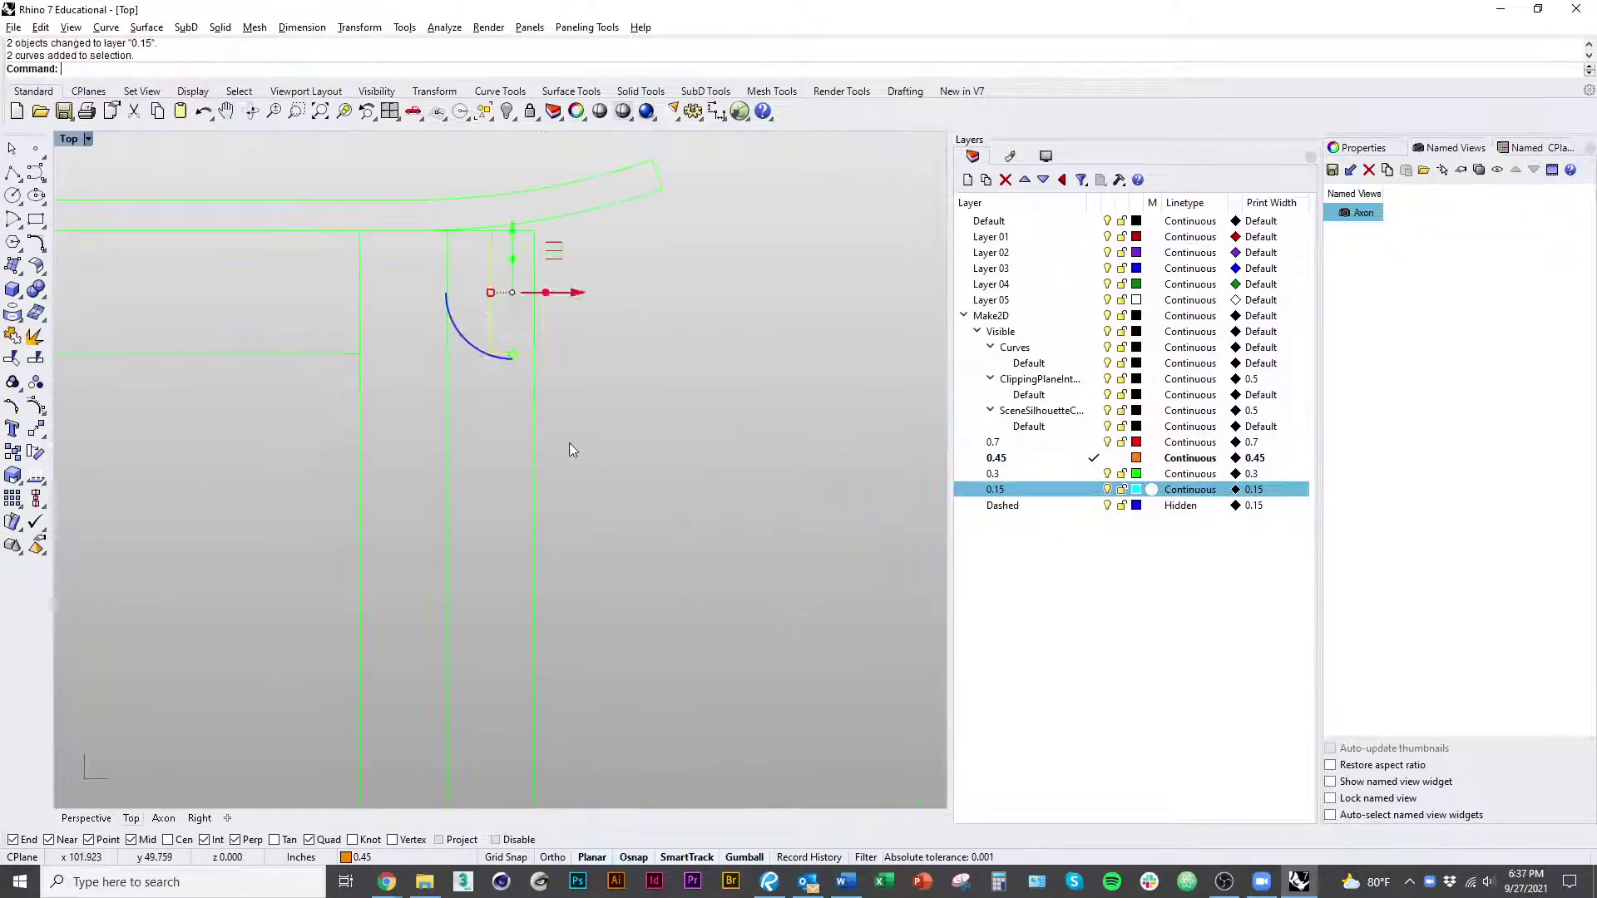
left_click(1084, 491)
left_click(1095, 490)
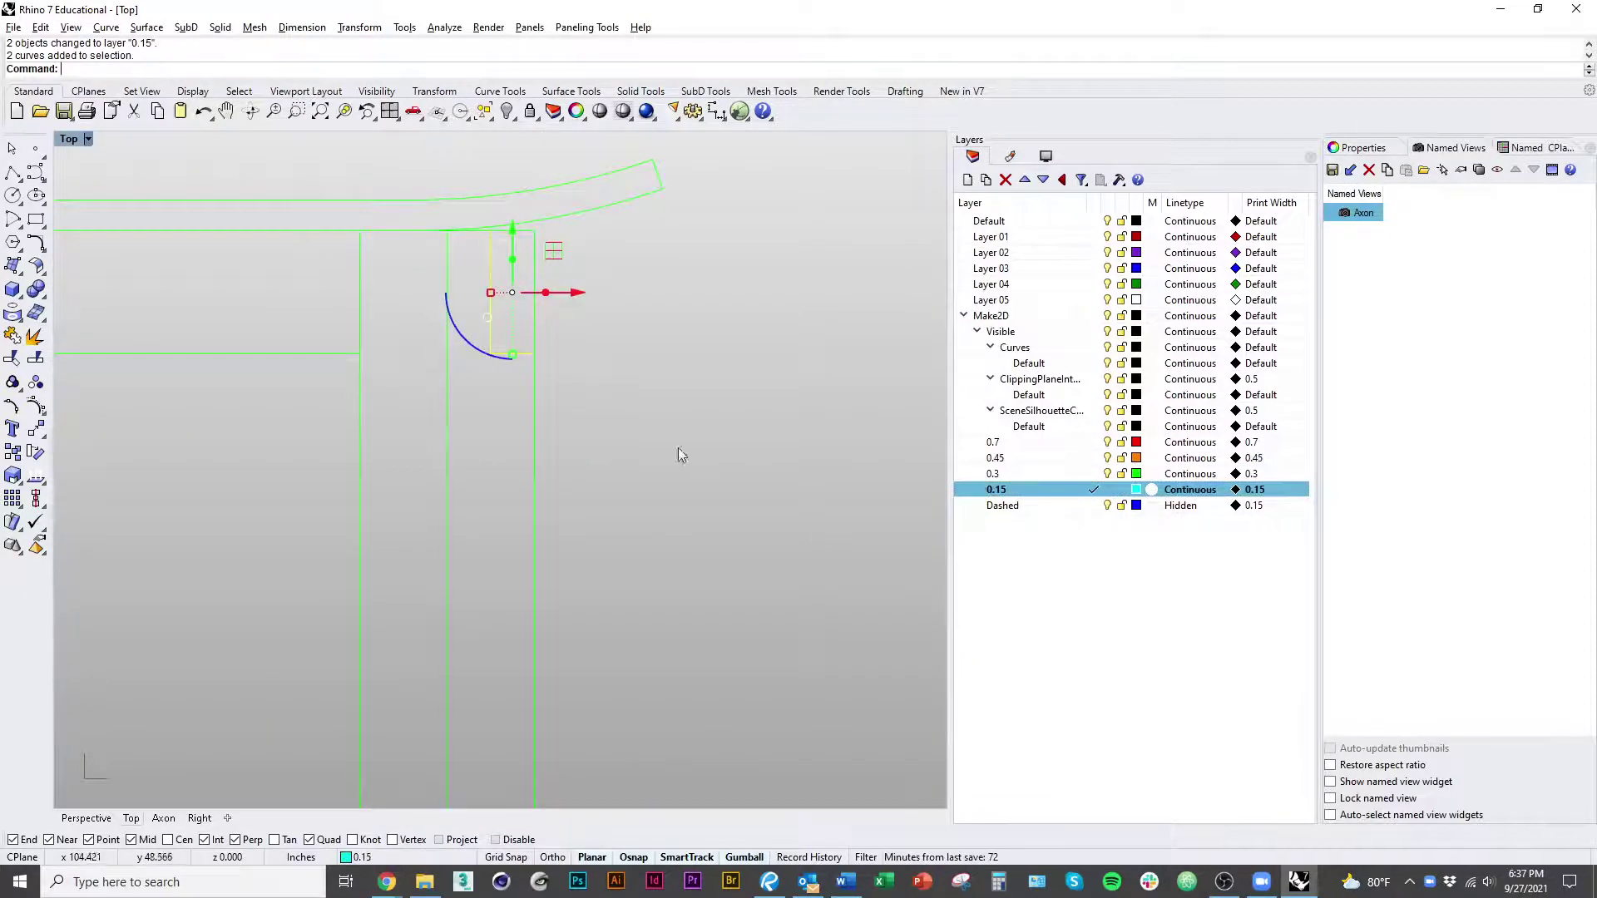
Step: Move the front elevation's two upper-right joint curves to the current 0.15 layer with ChangeToCurrentLayer
scroll(677, 449, "down", 3)
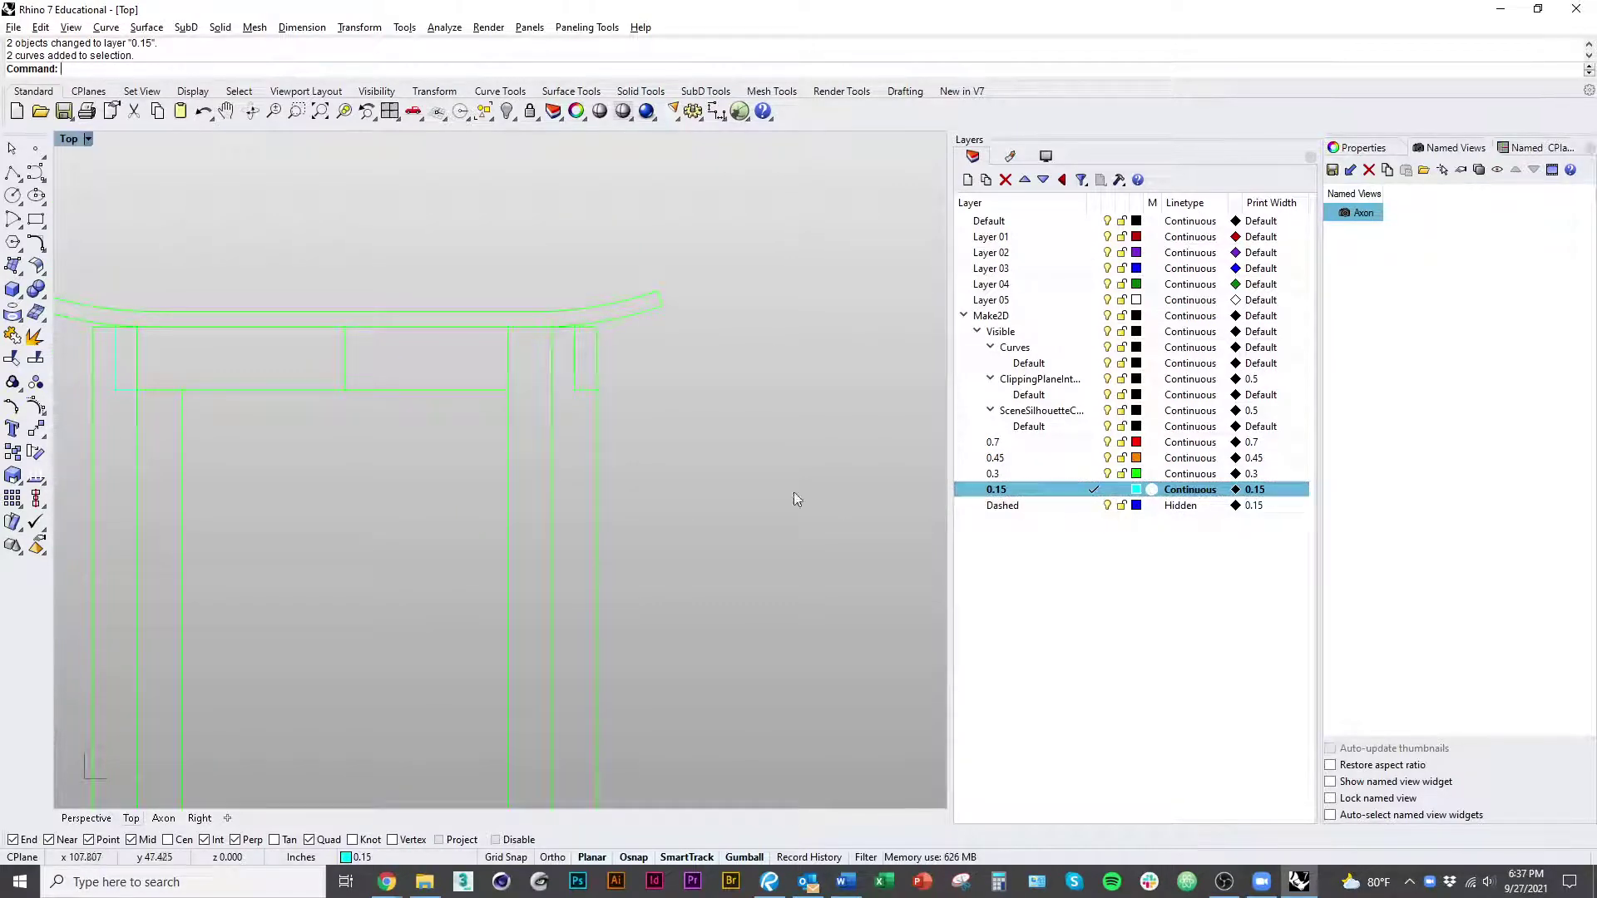
scroll(524, 382, "up", 2)
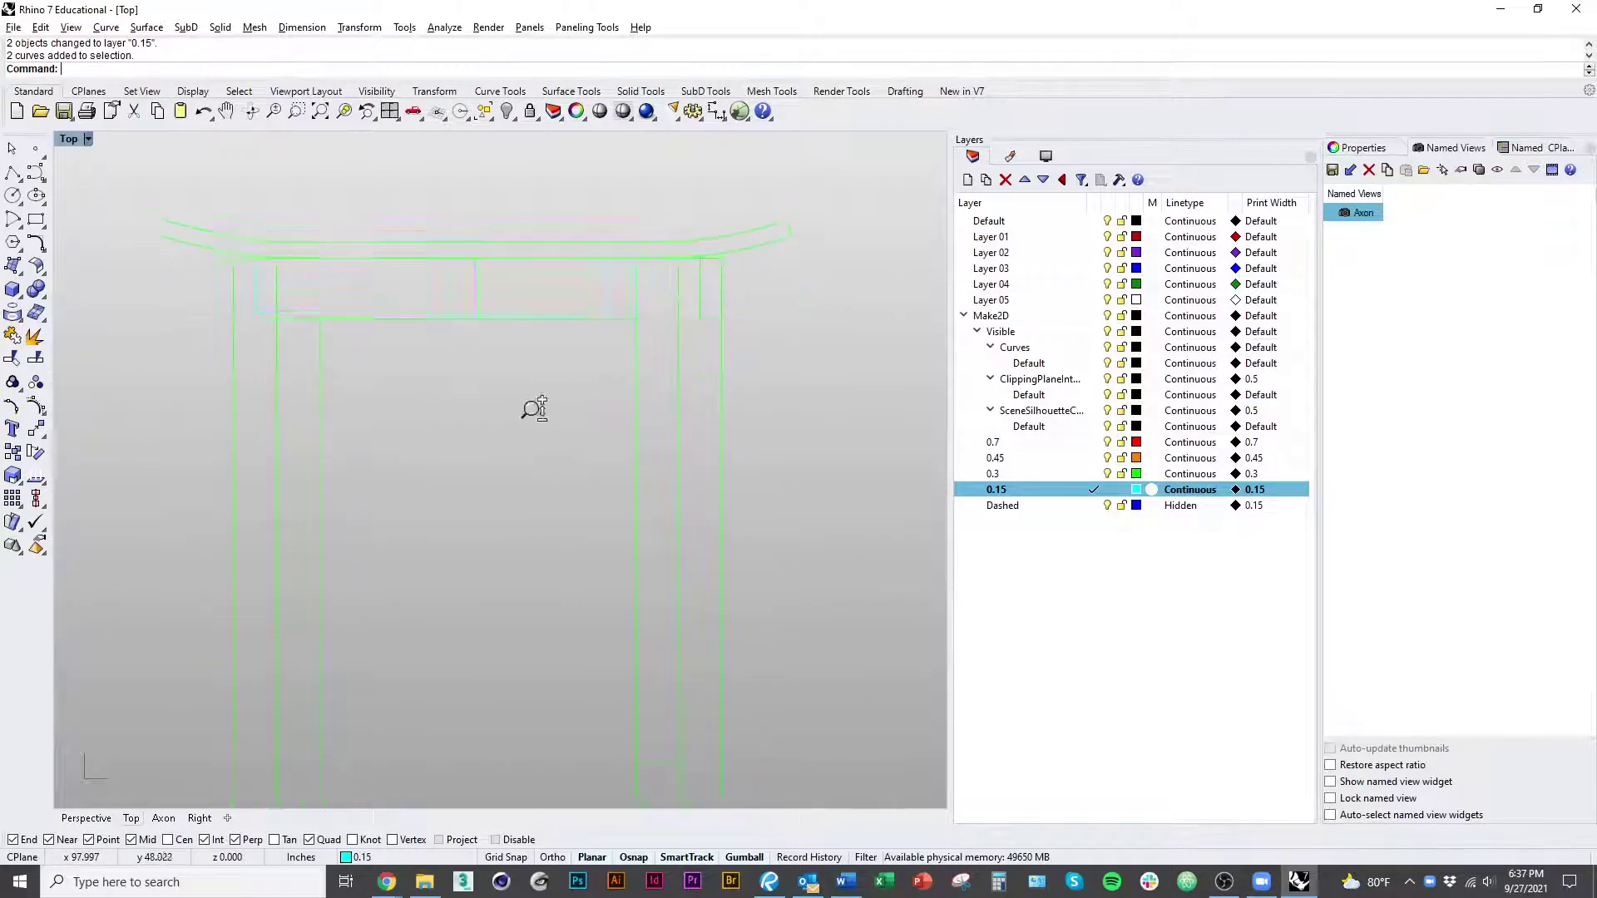
scroll(528, 458, "down", 2)
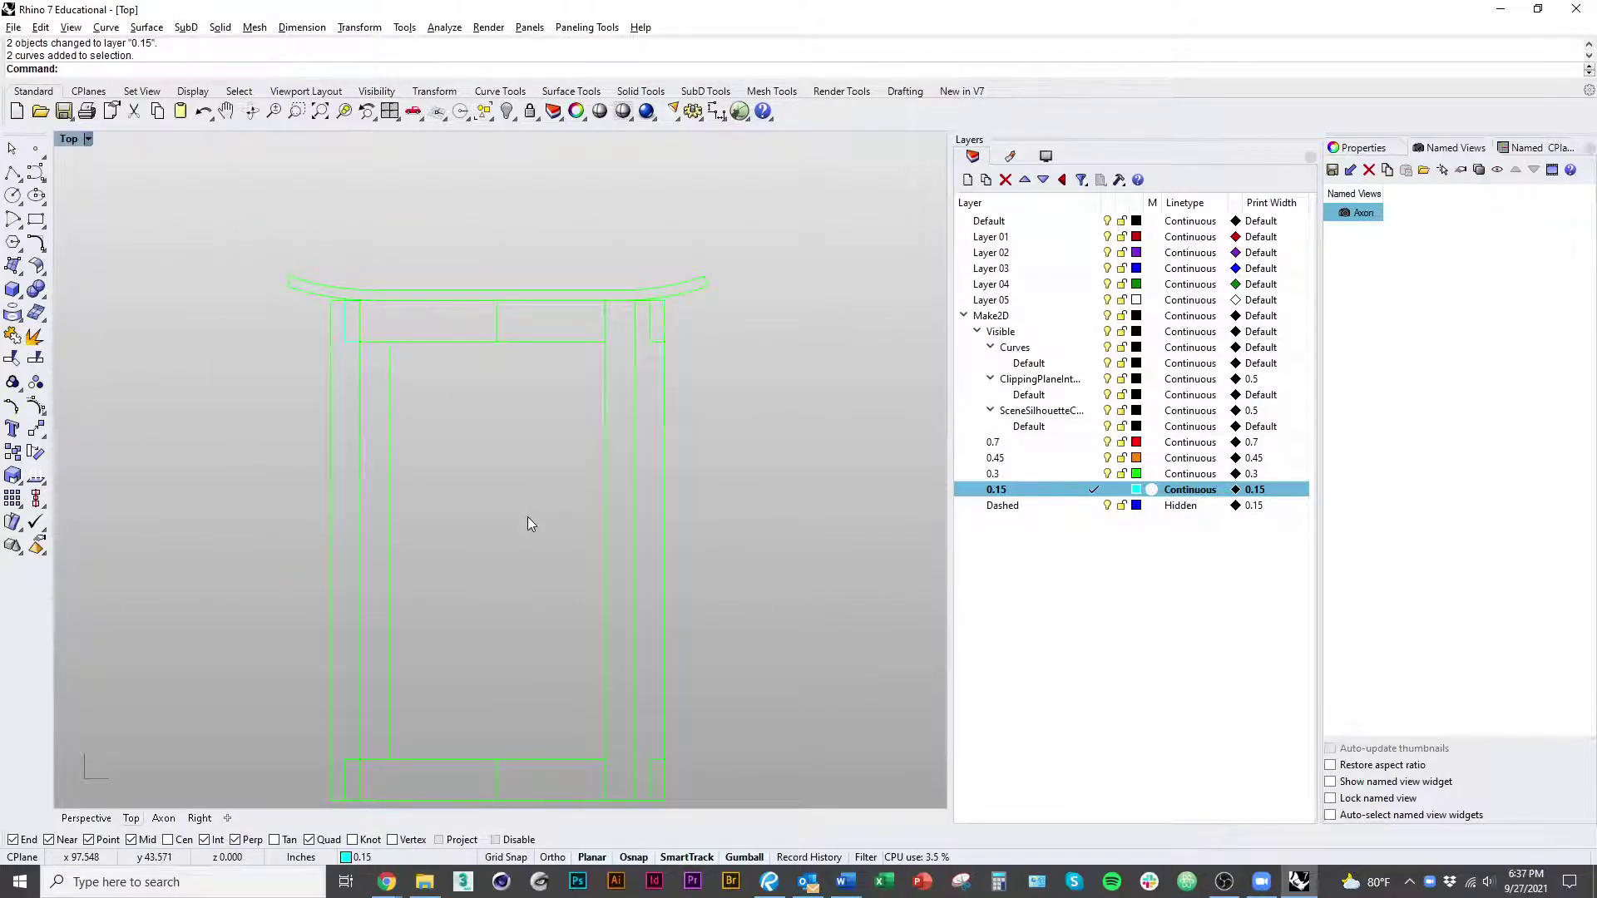
type("ChangeToCurr")
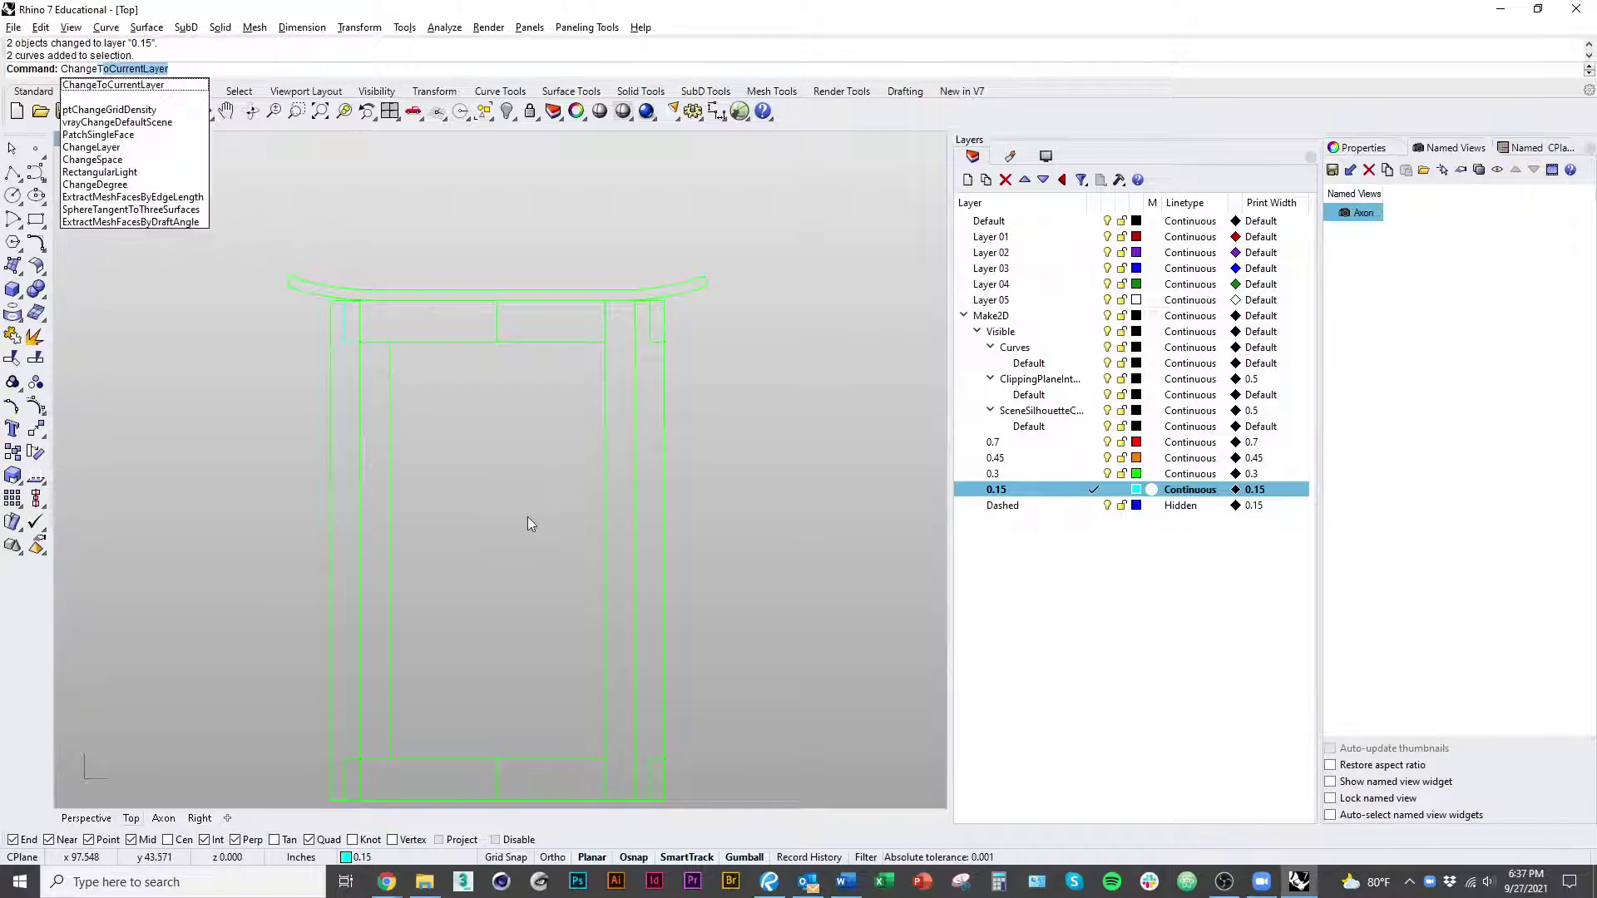
type("ent")
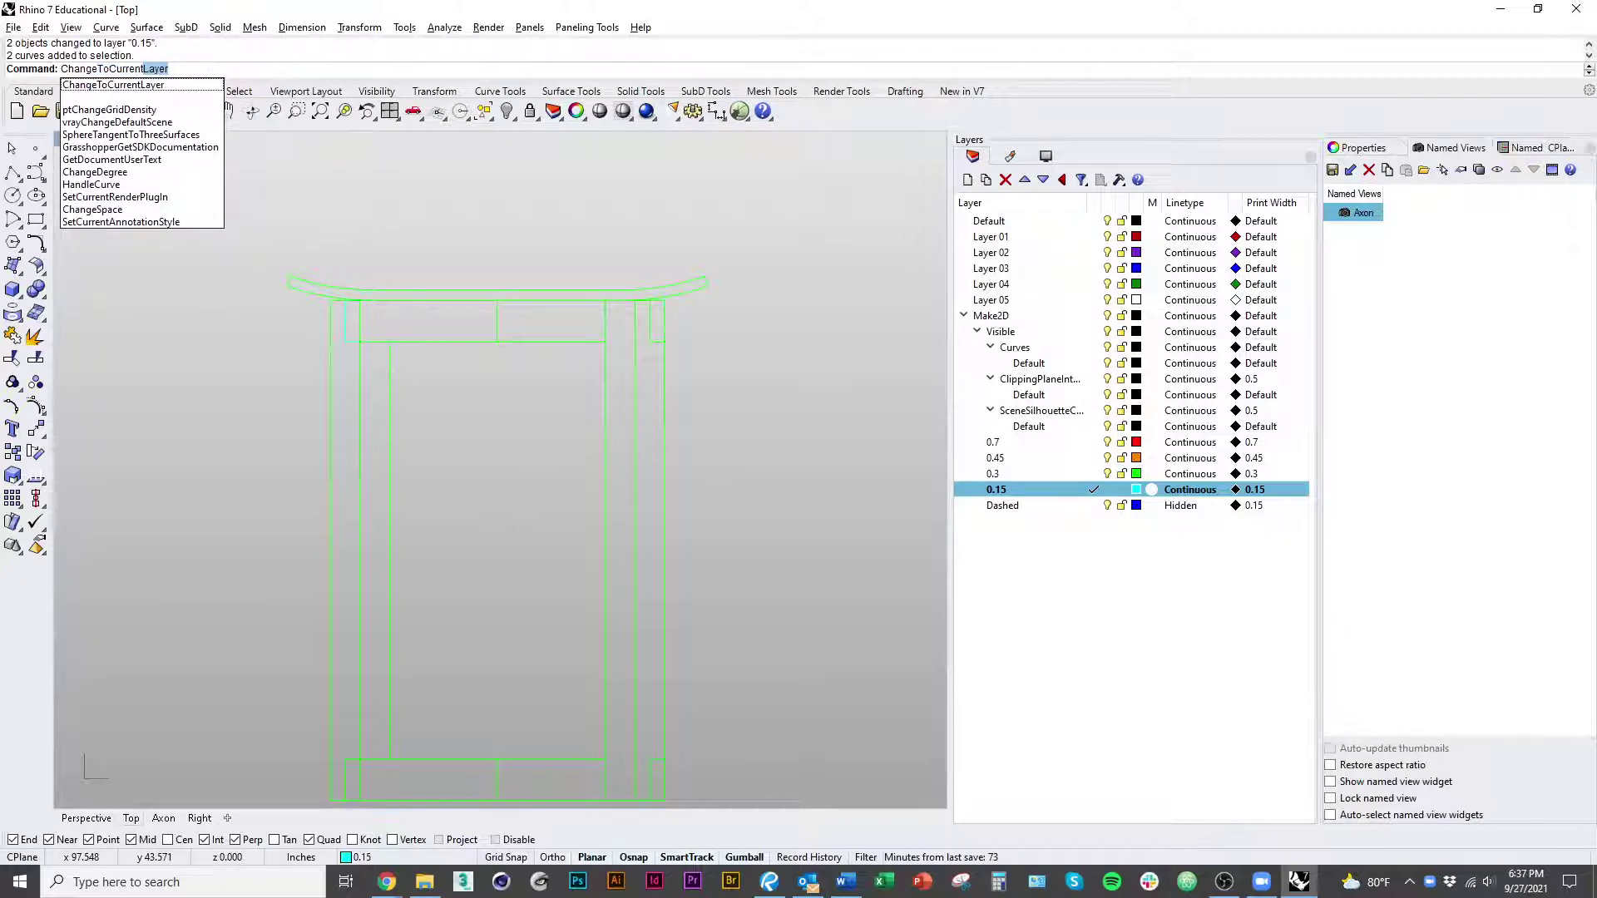
key("Return")
scroll(669, 337, "up", 5)
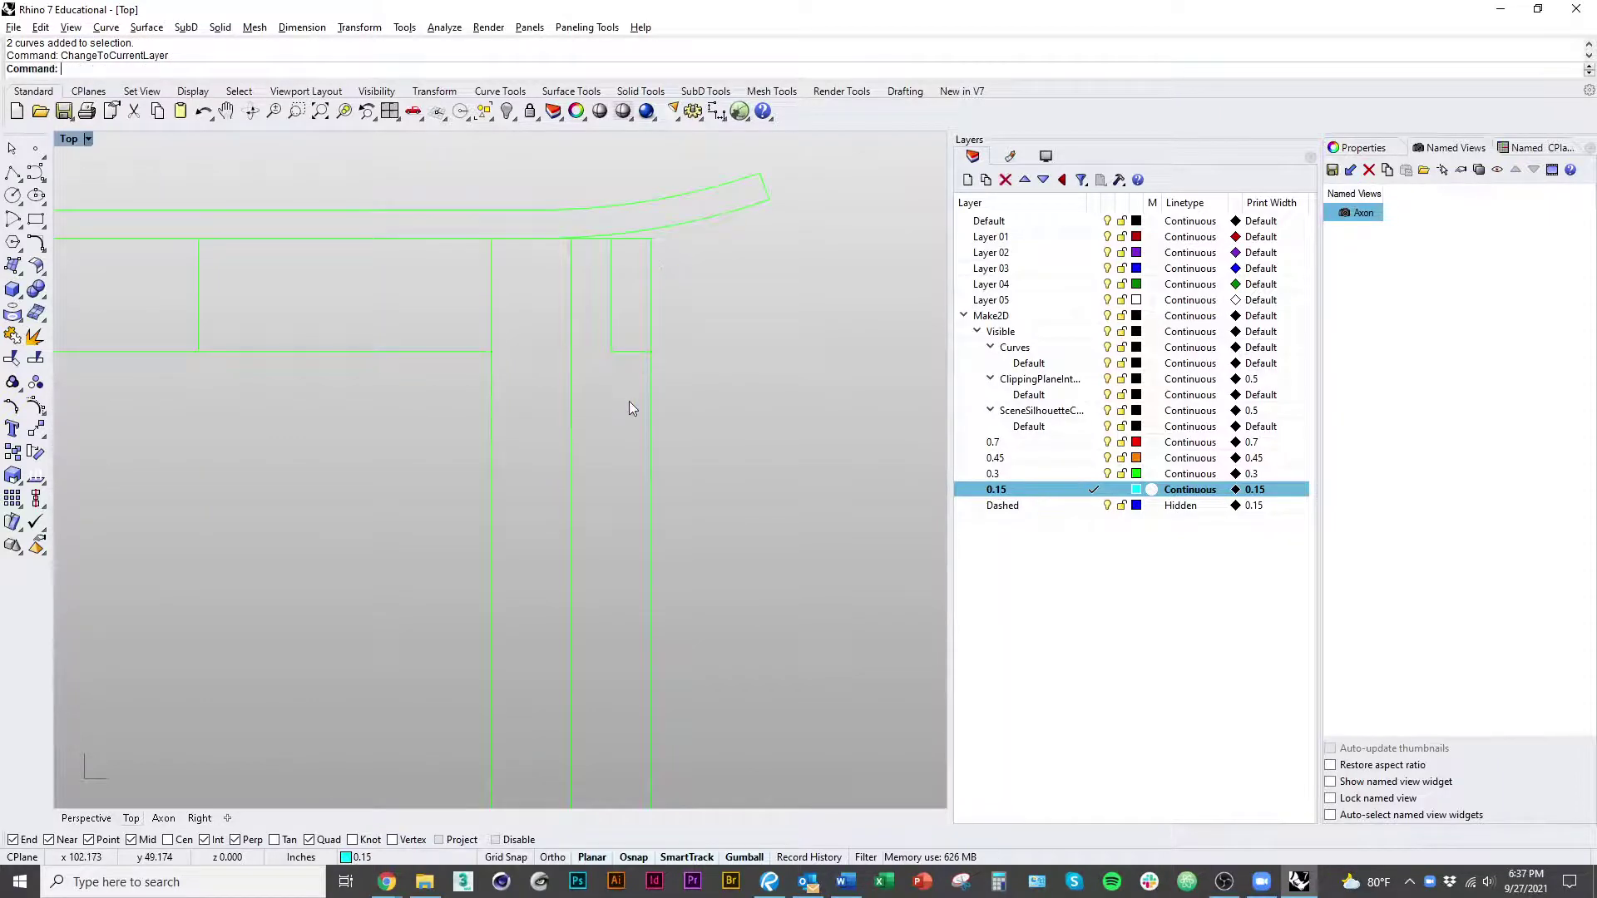
scroll(630, 404, "down", 2)
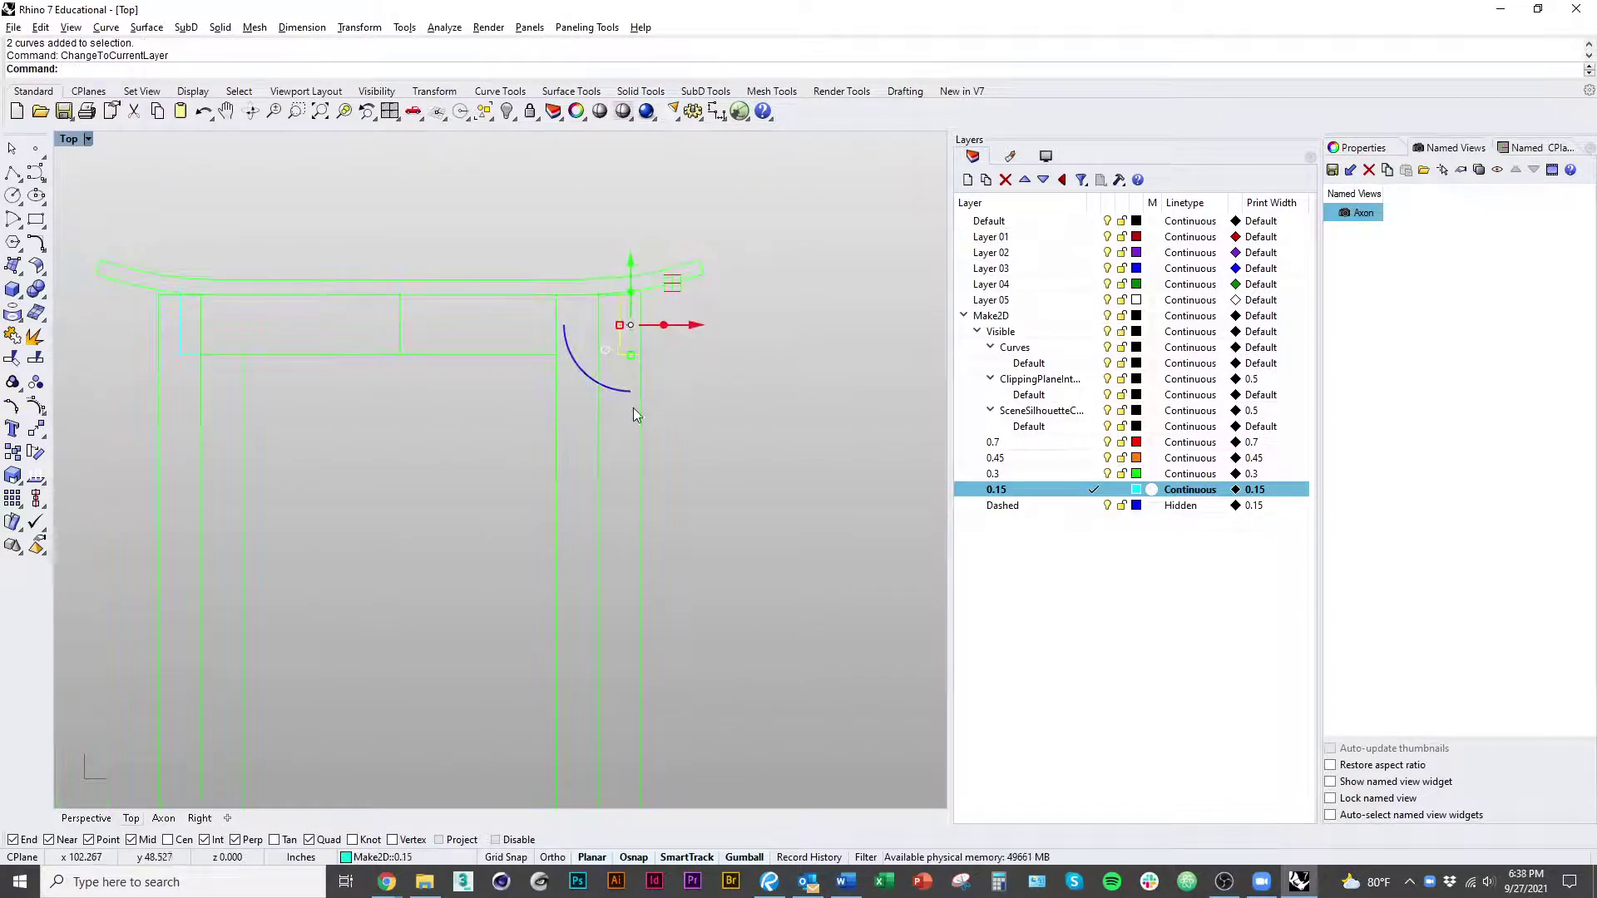
key("Escape")
scroll(524, 421, "down", 4)
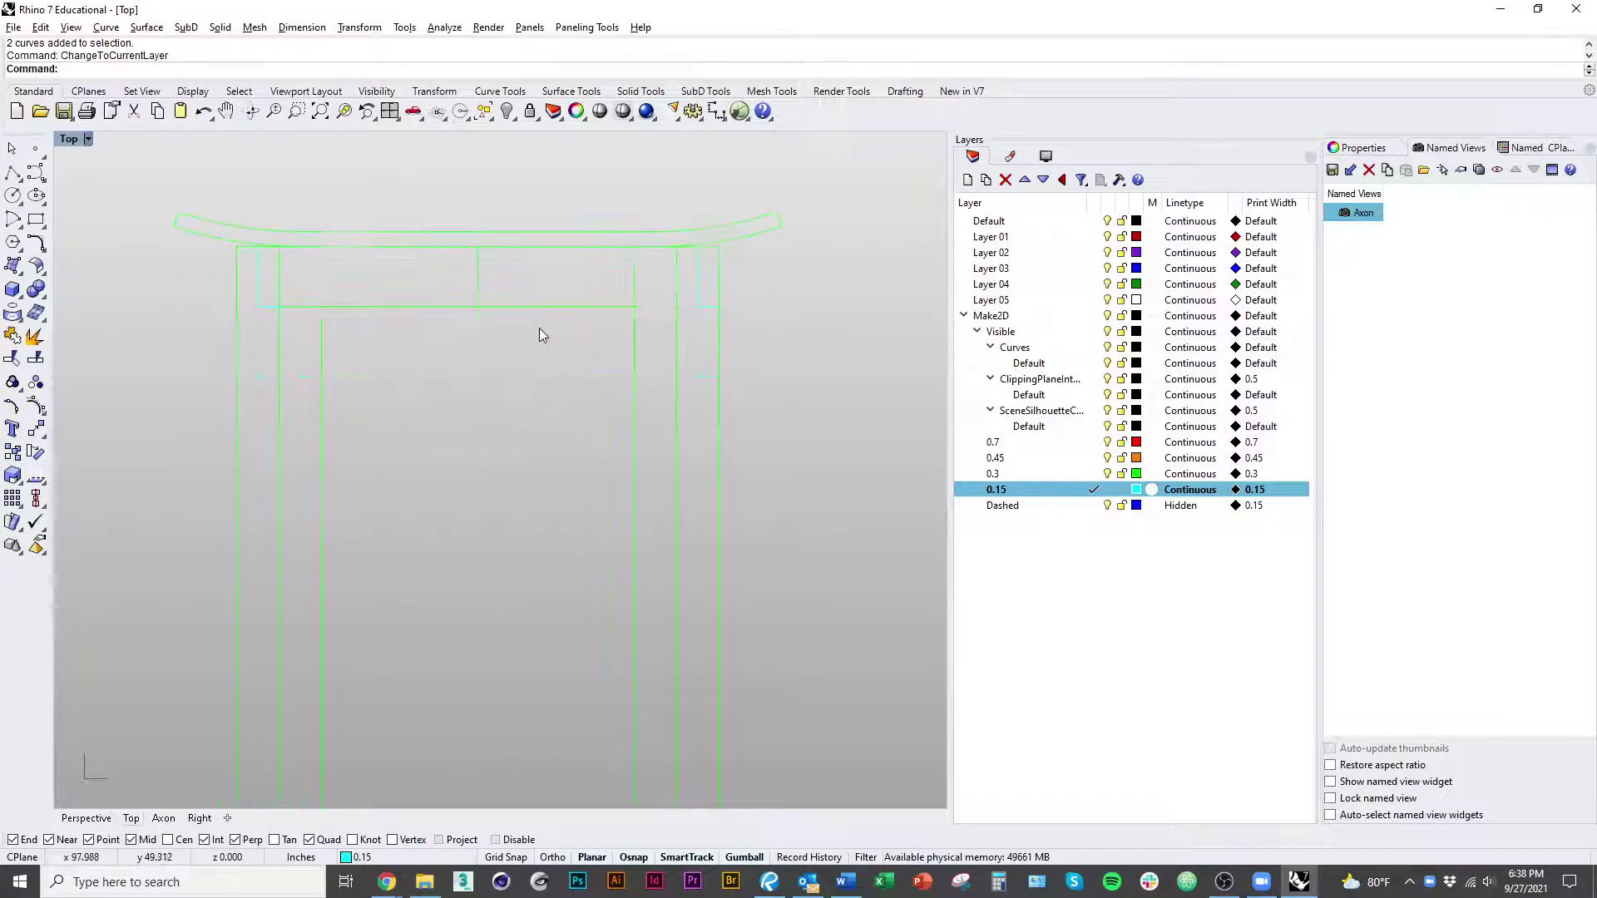
Step: Split the left half of the front elevation's upper rail bottom edge at the inner leg line
scroll(451, 311, "up", 3)
left_click(395, 244)
scroll(496, 427, "up", 3)
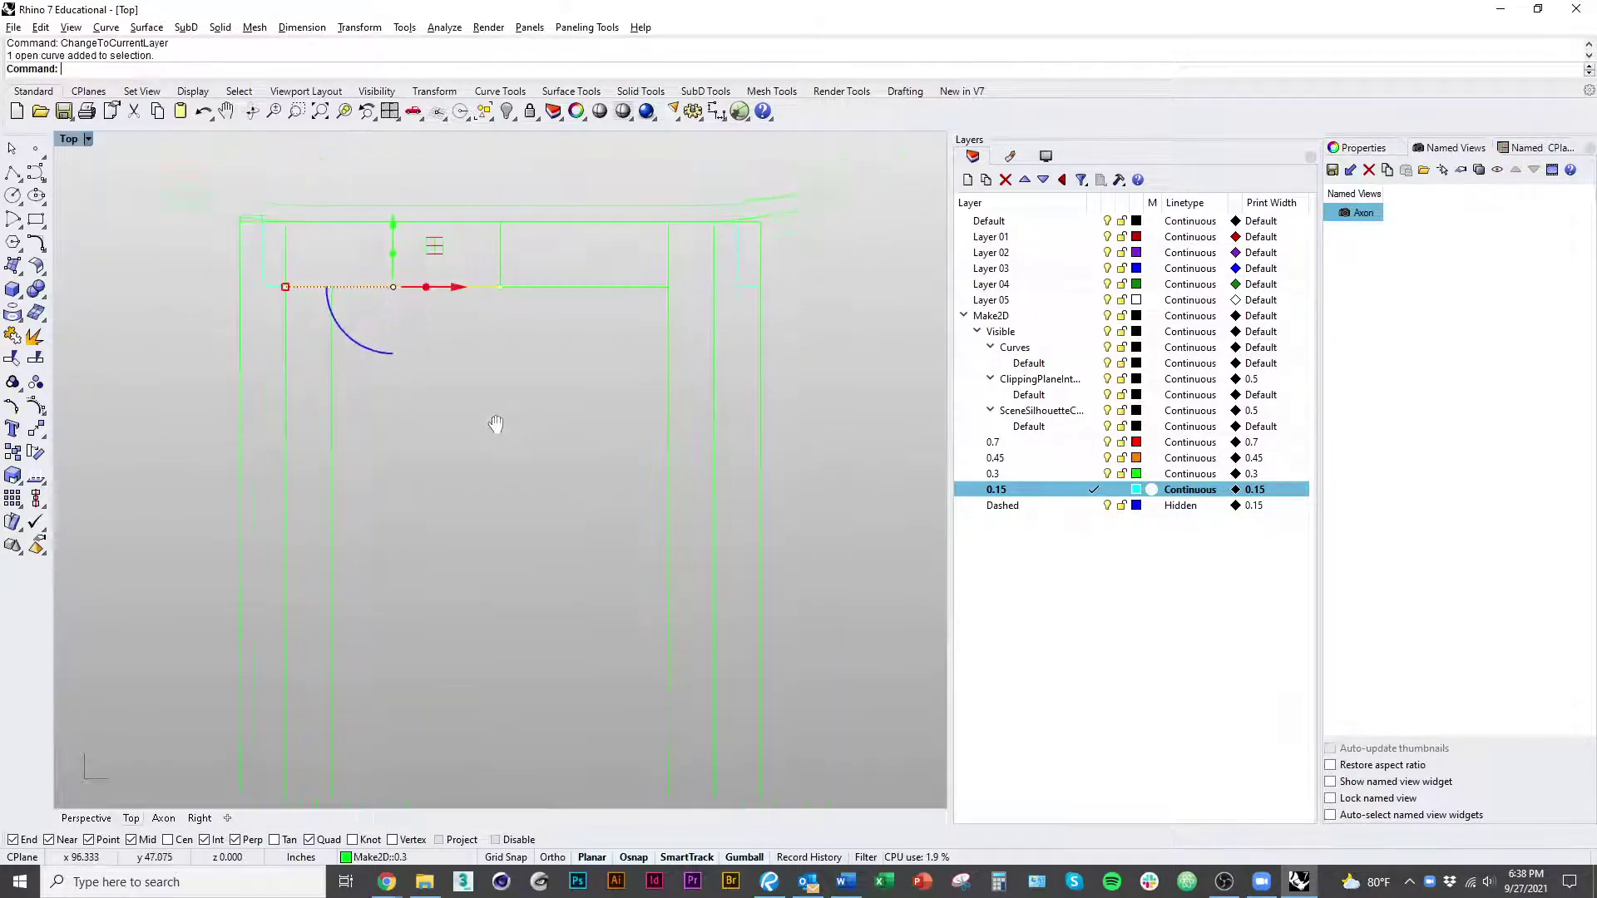
left_click(321, 449)
key("Return")
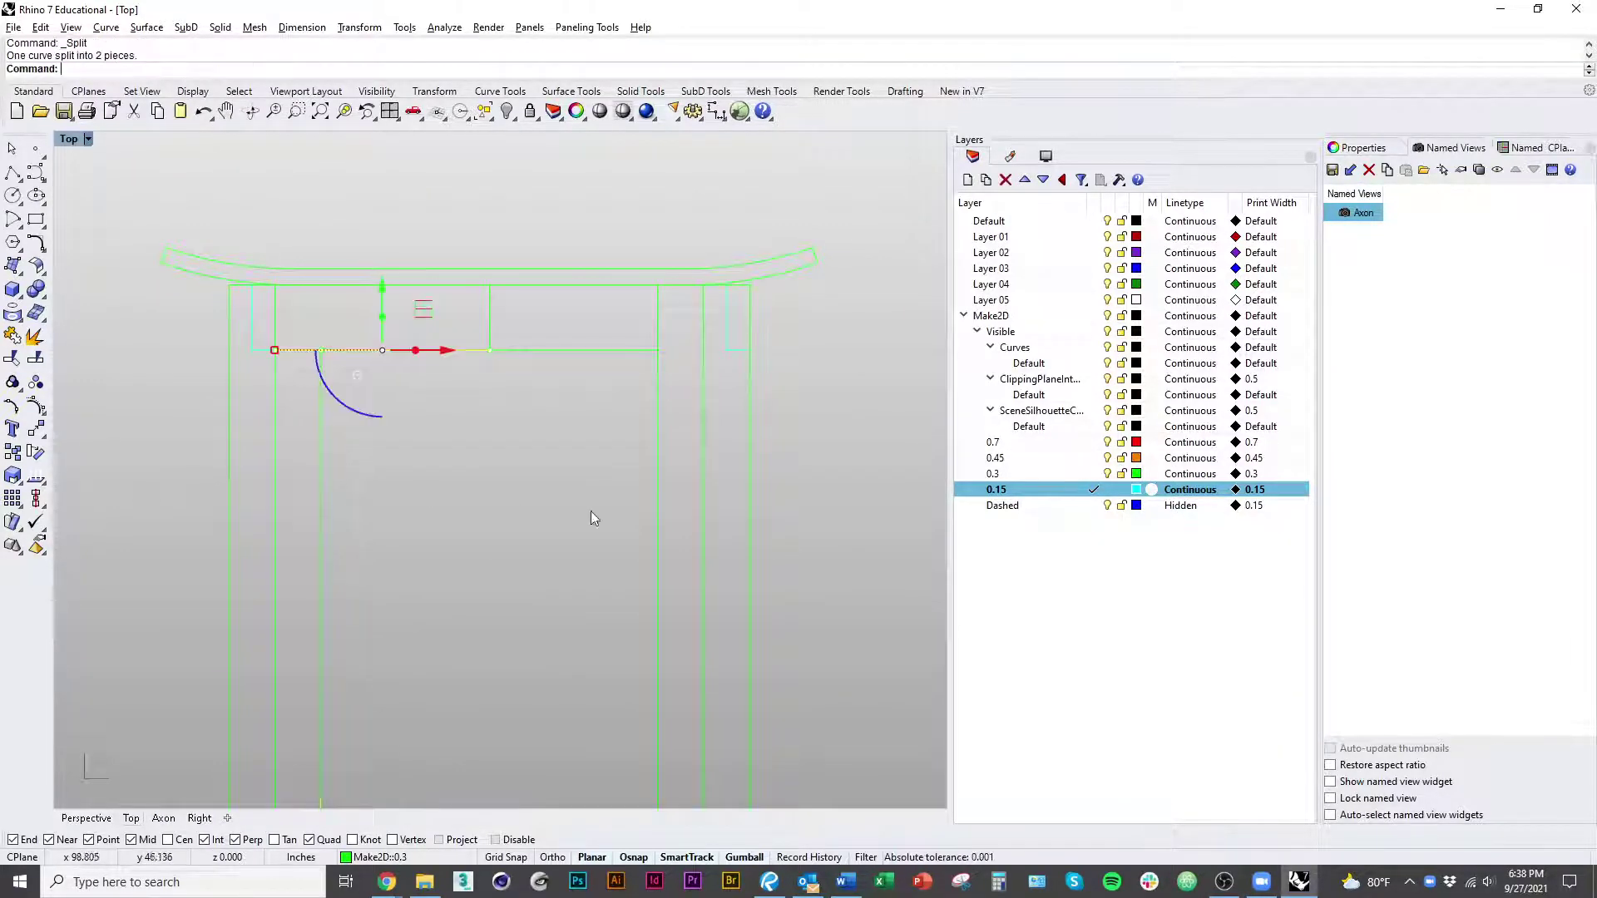
Step: Split the right inner leg line at the upper rail's underside and change the short joint segments on both sides to the 0.15 layer
key("Delete")
right_click_drag(632, 387, 666, 377)
key("ctrl+z")
key("Delete")
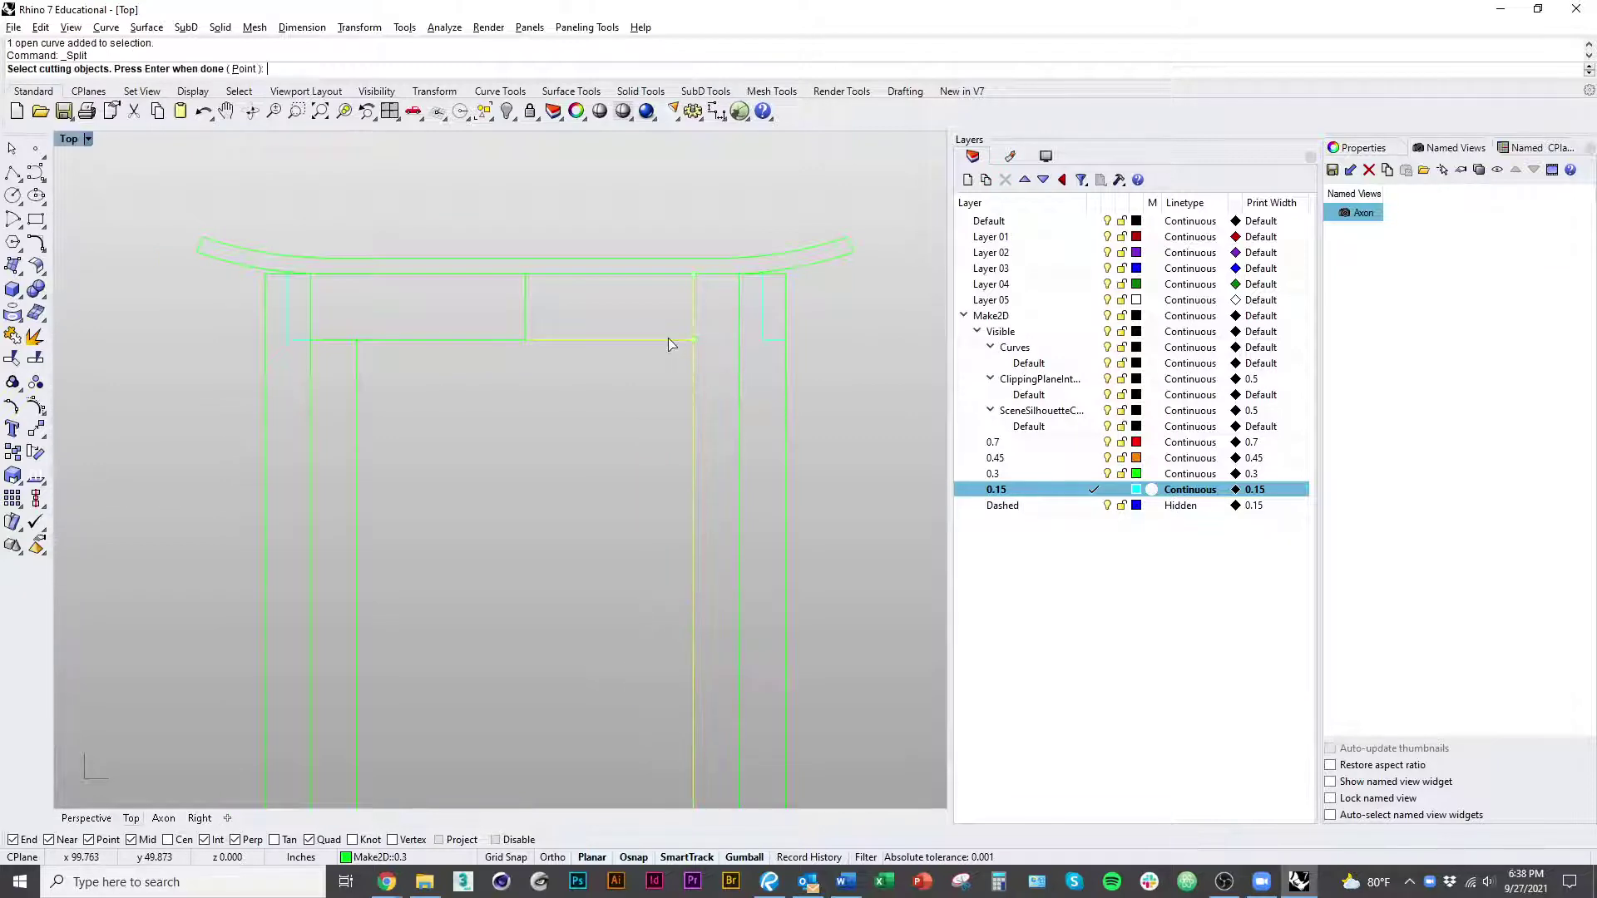
left_click(367, 385)
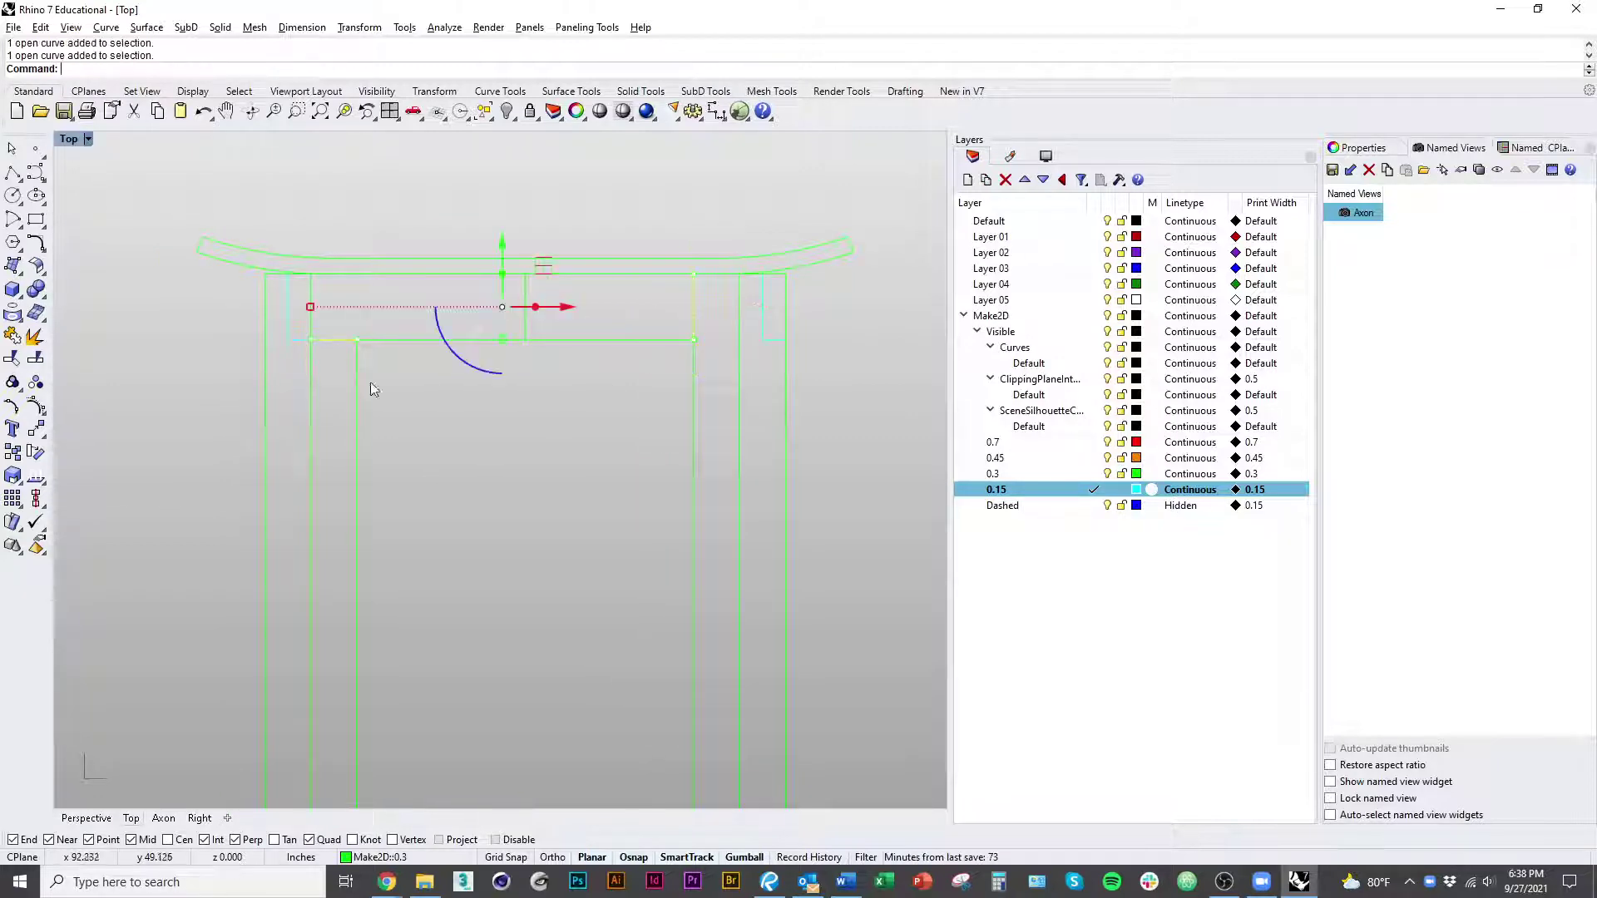
scroll(532, 499, "down", 5)
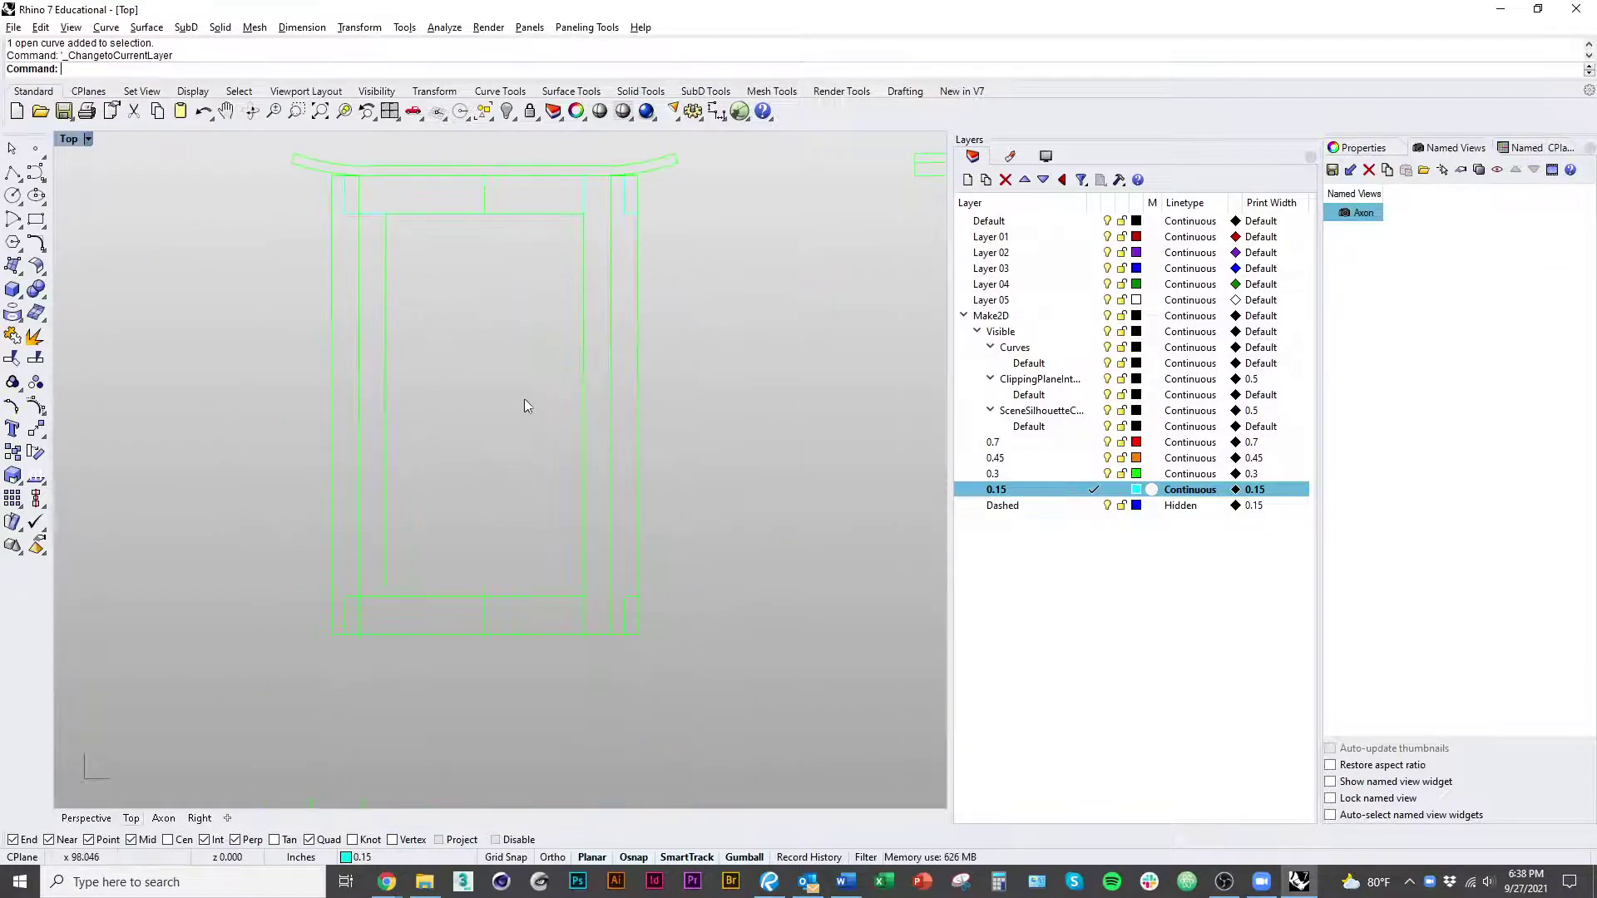
Step: Change the two joint curves at the foot of the front elevation's right leg to the 0.15 layer
scroll(627, 548, "up", 3)
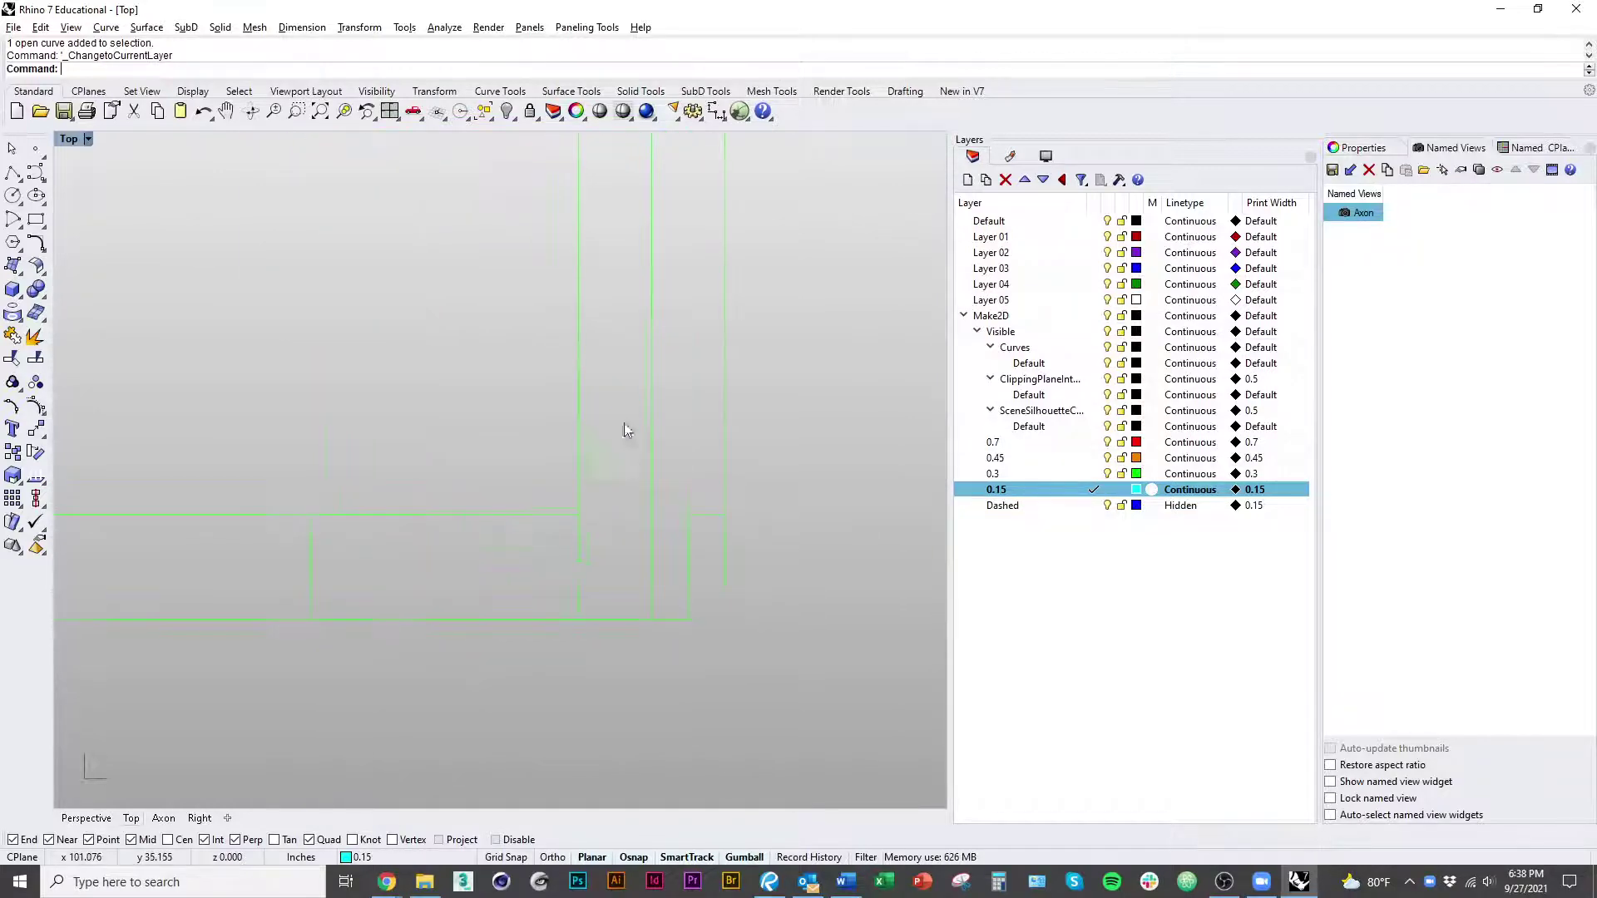
left_click_drag(709, 601, 665, 511)
right_click(760, 712)
Step: Explode the curve along the front elevation's right inner leg line and change its short segment beside the lower rail to 0.15
right_click_drag(582, 576, 653, 508)
left_click(654, 509)
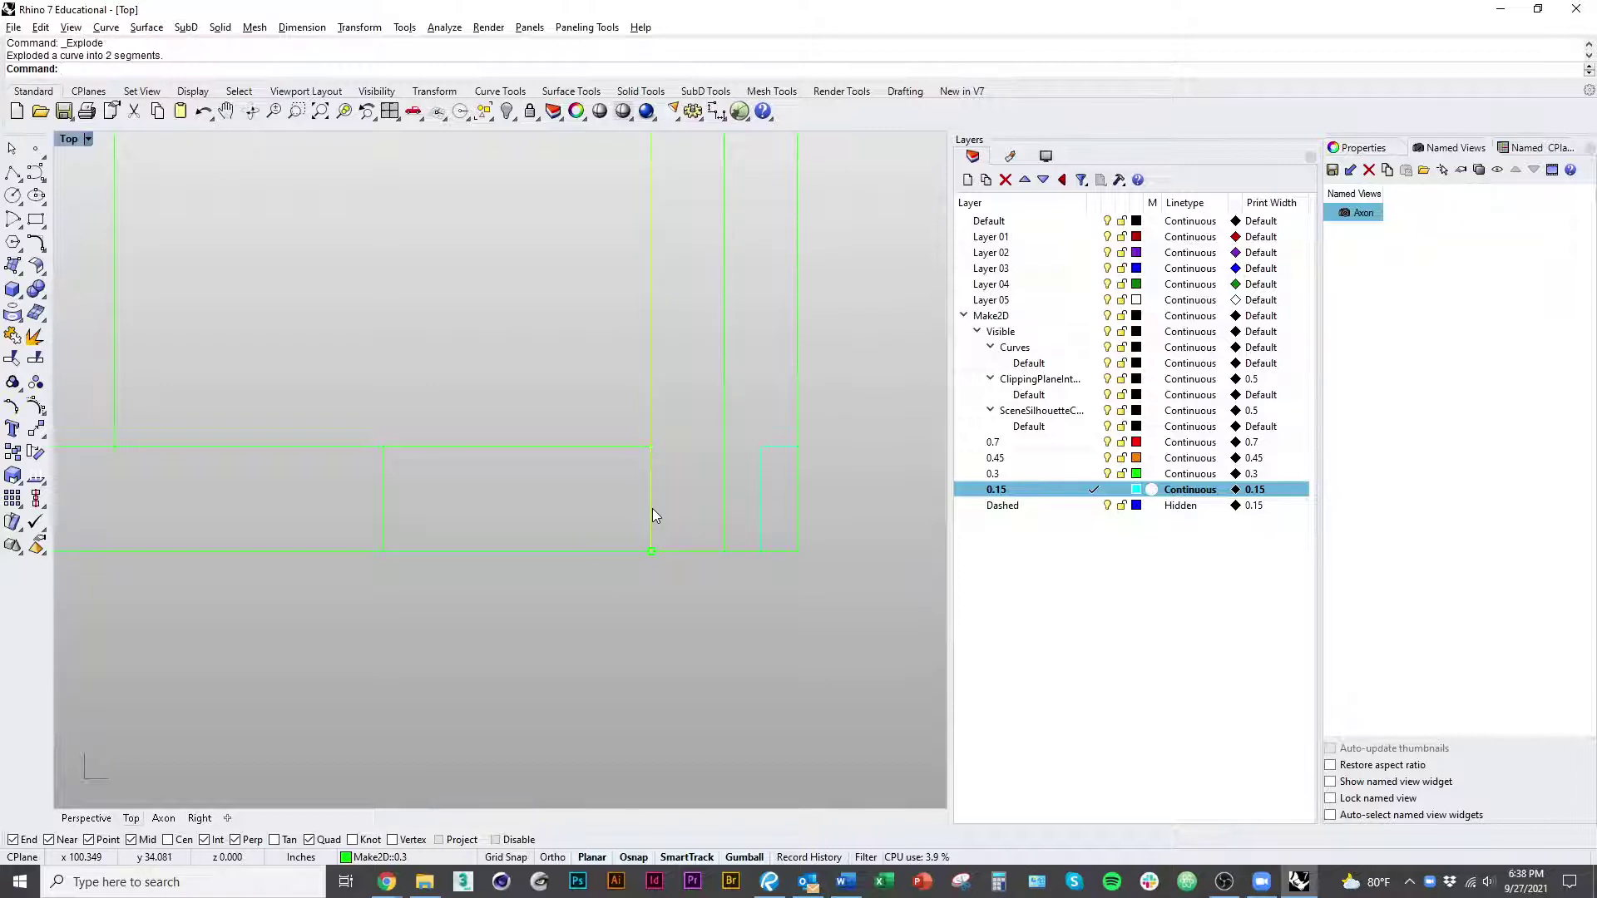
left_click(652, 509)
right_click(642, 585)
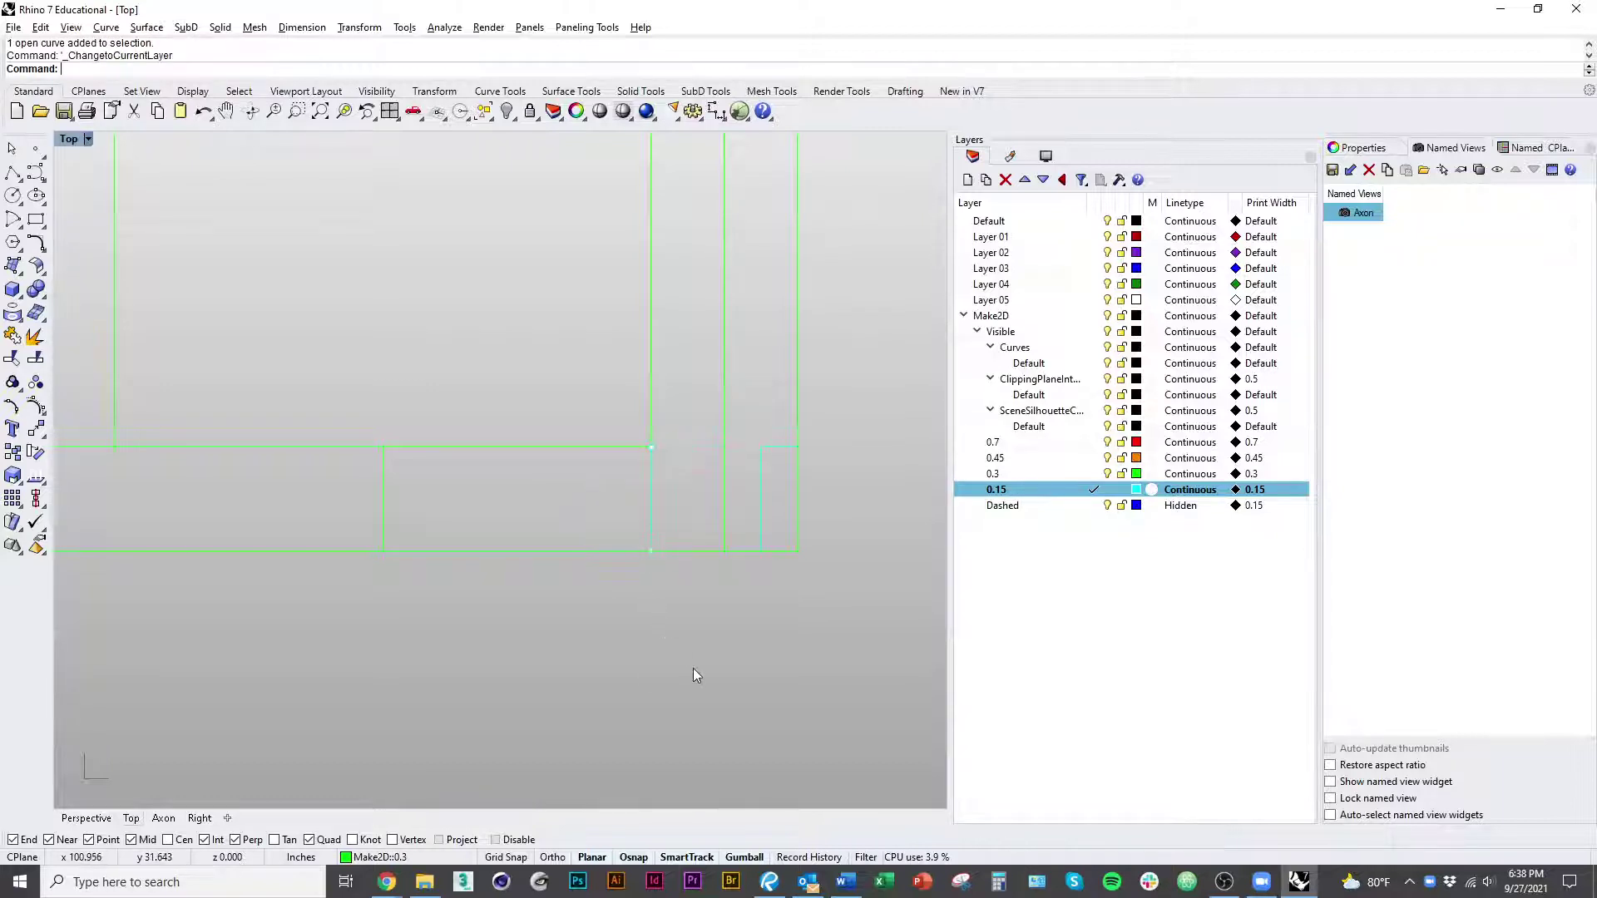
Step: Change the two joint curves at the foot of the front elevation's left leg to the 0.15 layer
right_click_drag(696, 674, 414, 503)
left_click(419, 509)
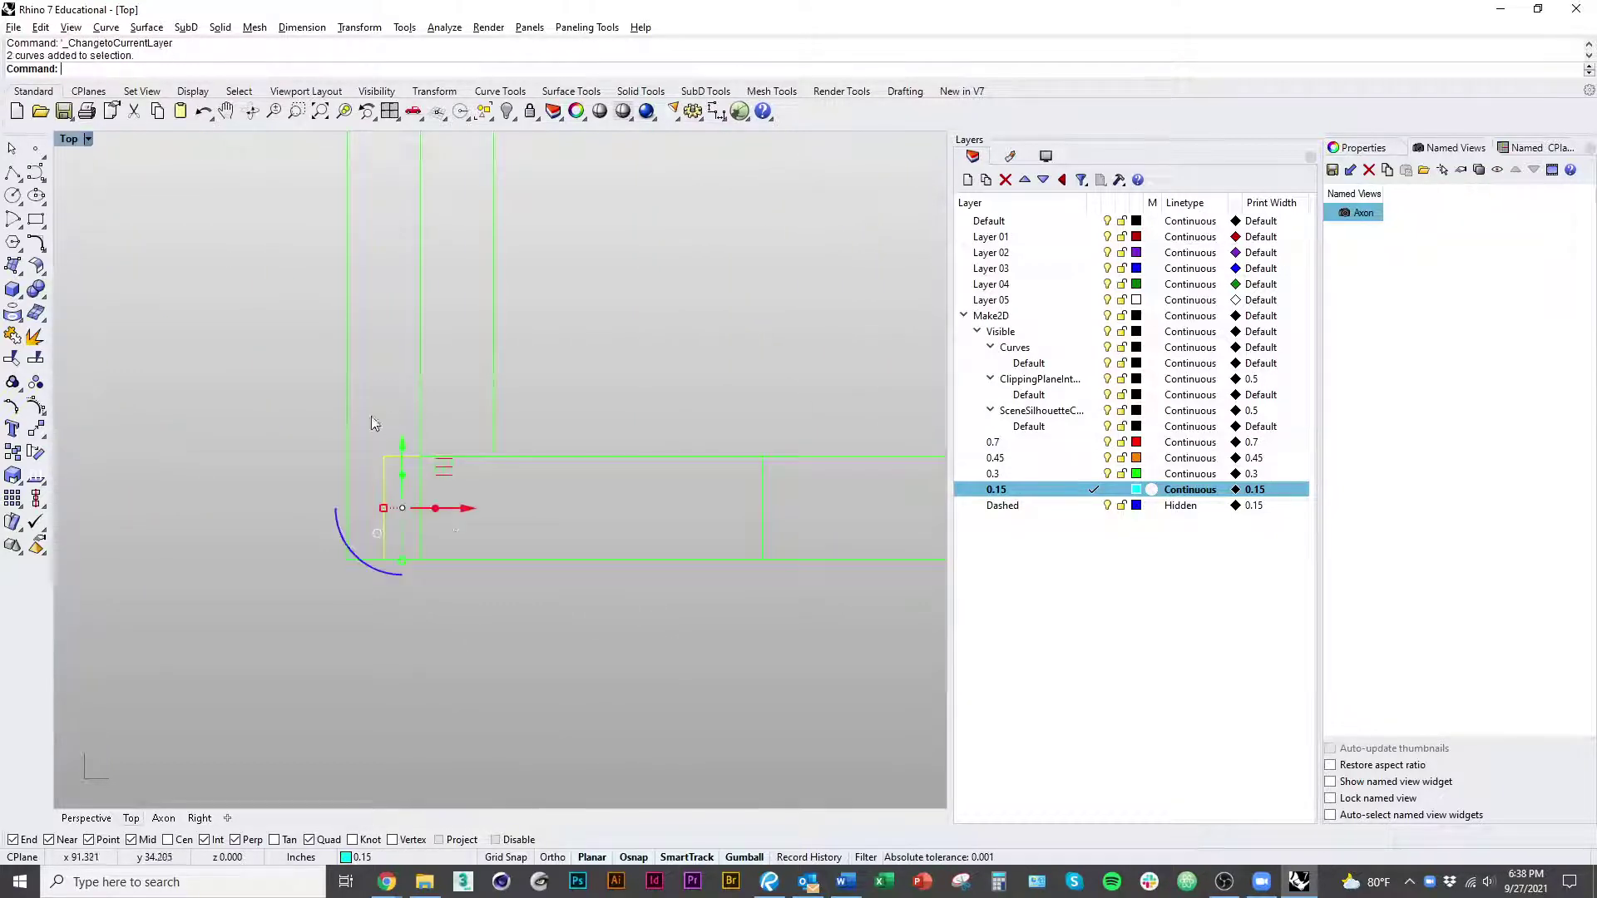
right_click(537, 637)
scroll(436, 649, "down", 5)
right_click_drag(538, 666, 475, 699)
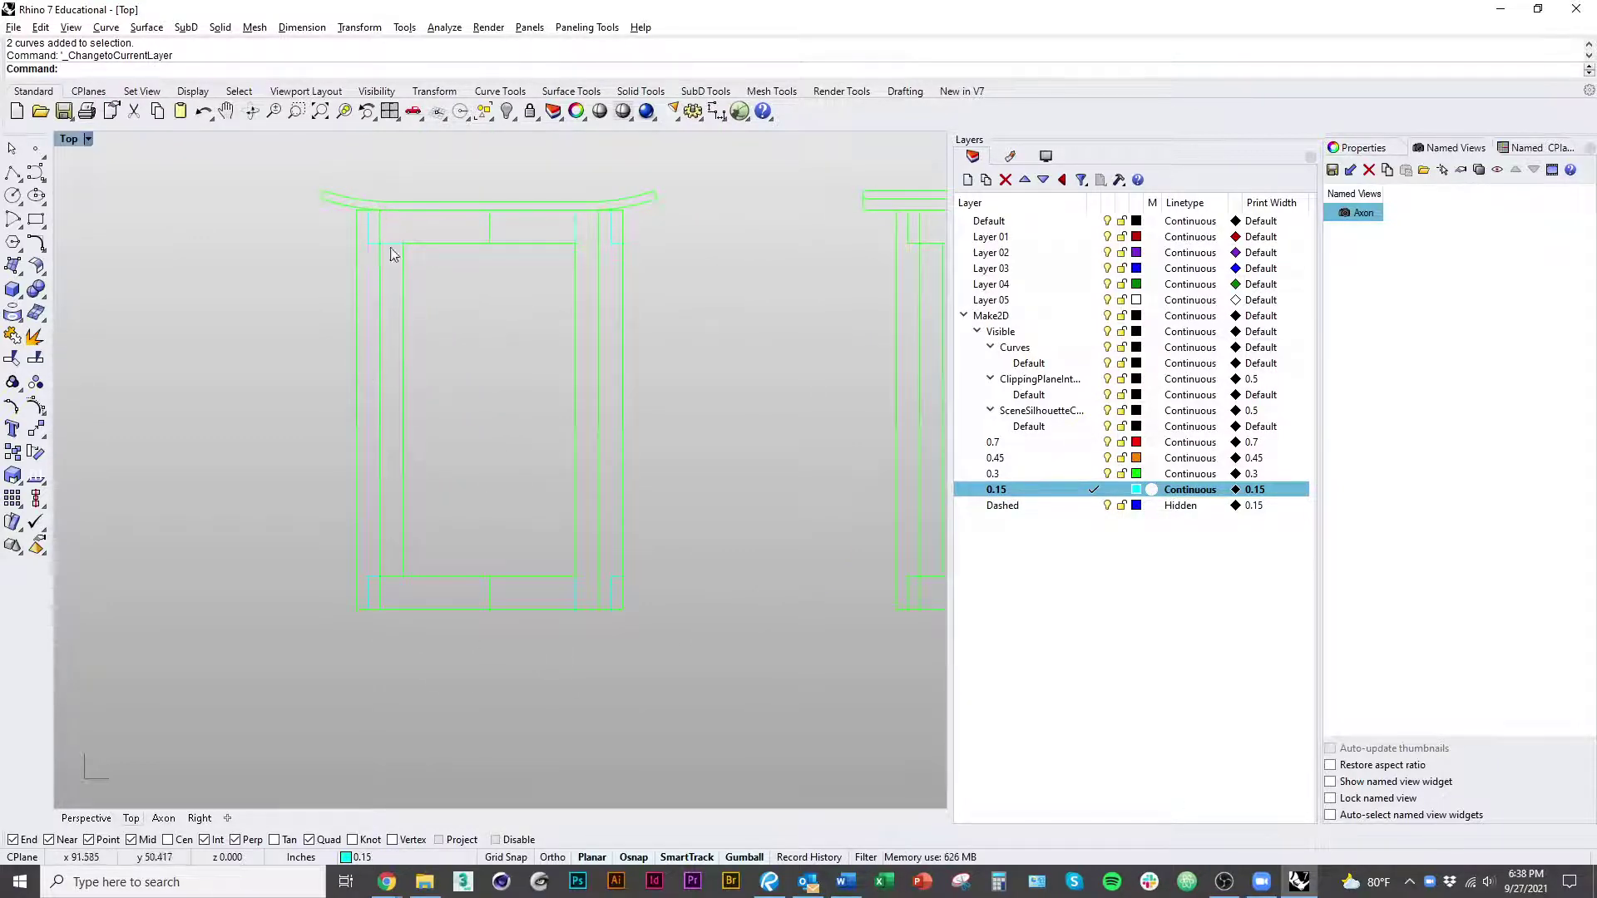
Step: Change the joint curves at both upper corners of the flat-topped side elevation to the 0.15 layer
scroll(539, 421, "up", 6)
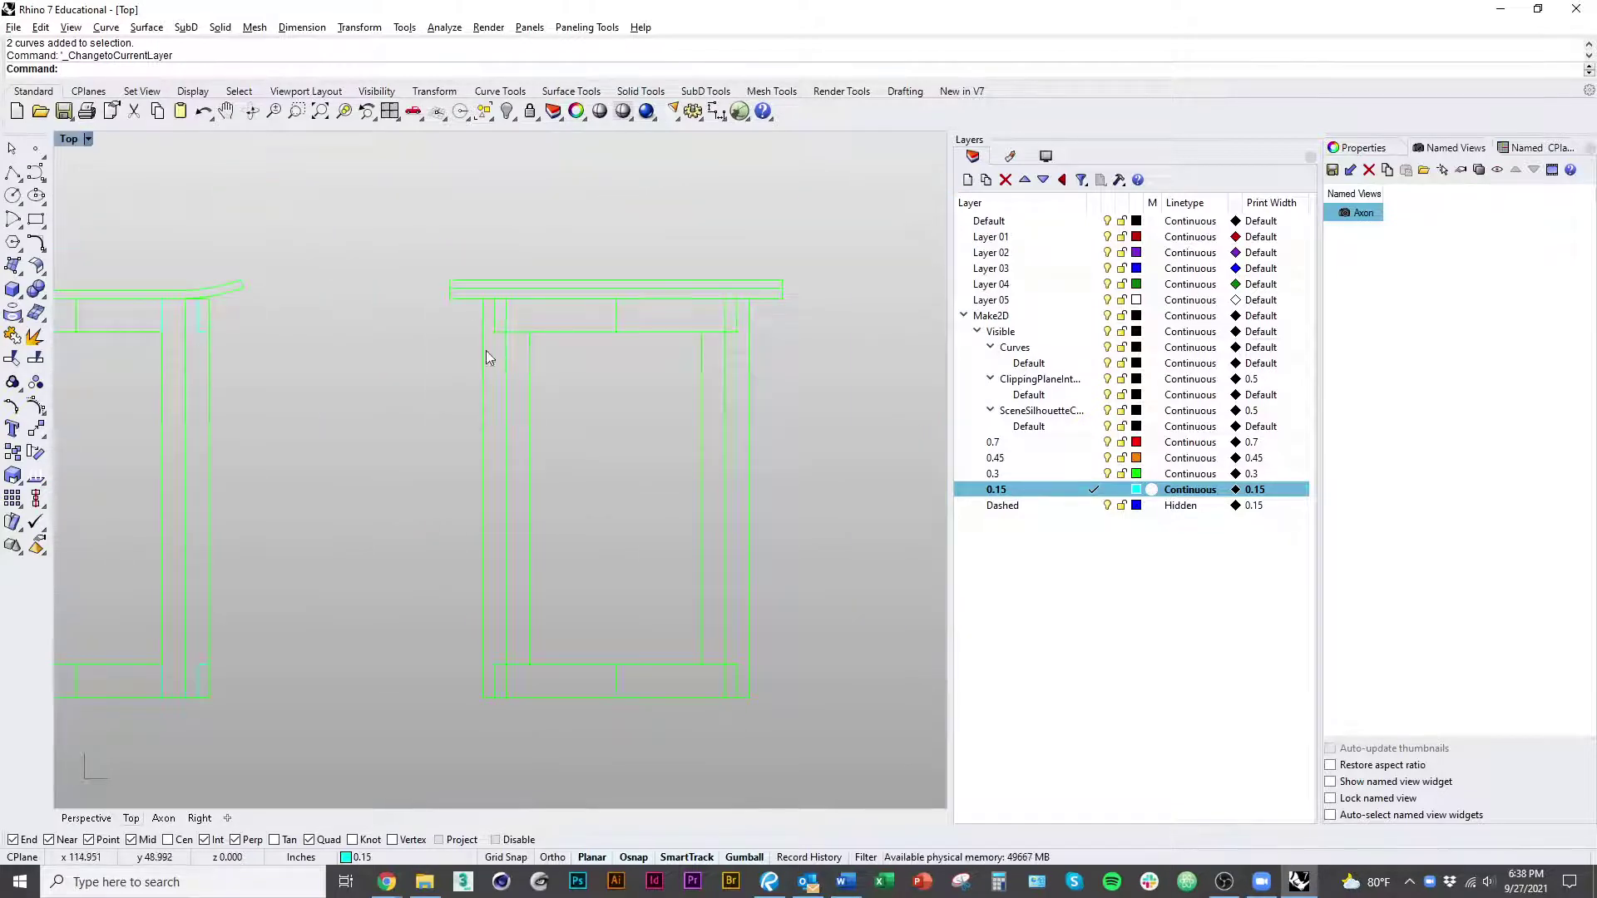
scroll(541, 344, "down", 4)
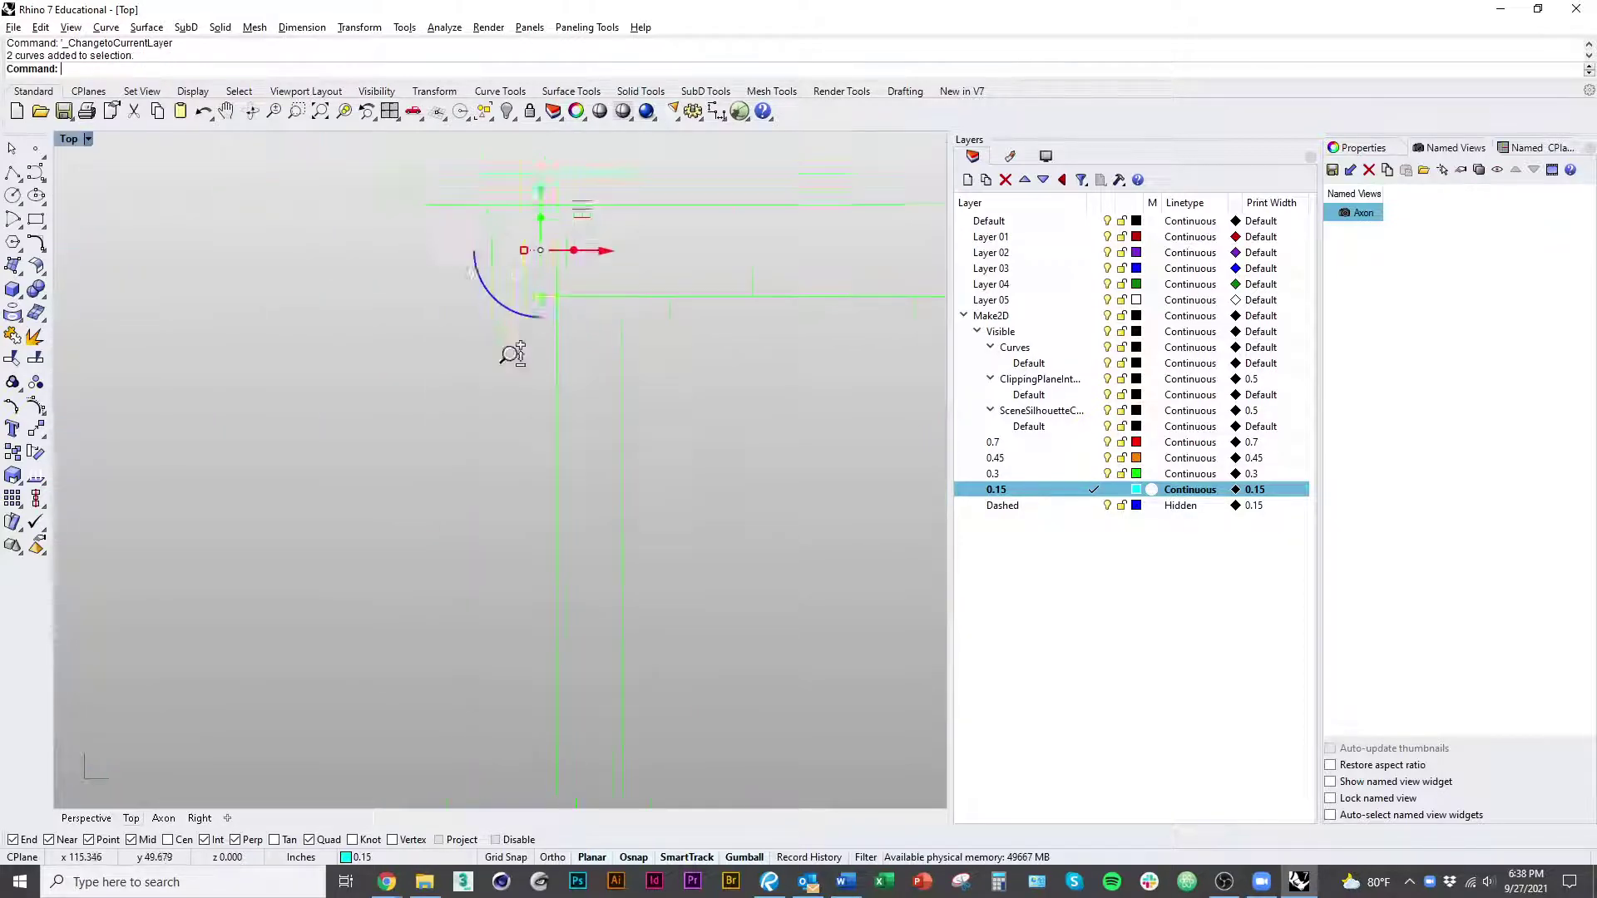
left_click(516, 426)
left_click_drag(225, 361, 472, 378)
left_click_drag(582, 332, 731, 348)
Step: Split the flat-topped side elevation's upper rail bottom line at the right inner leg line and change the short right segment to 0.15
key("ctrl+e")
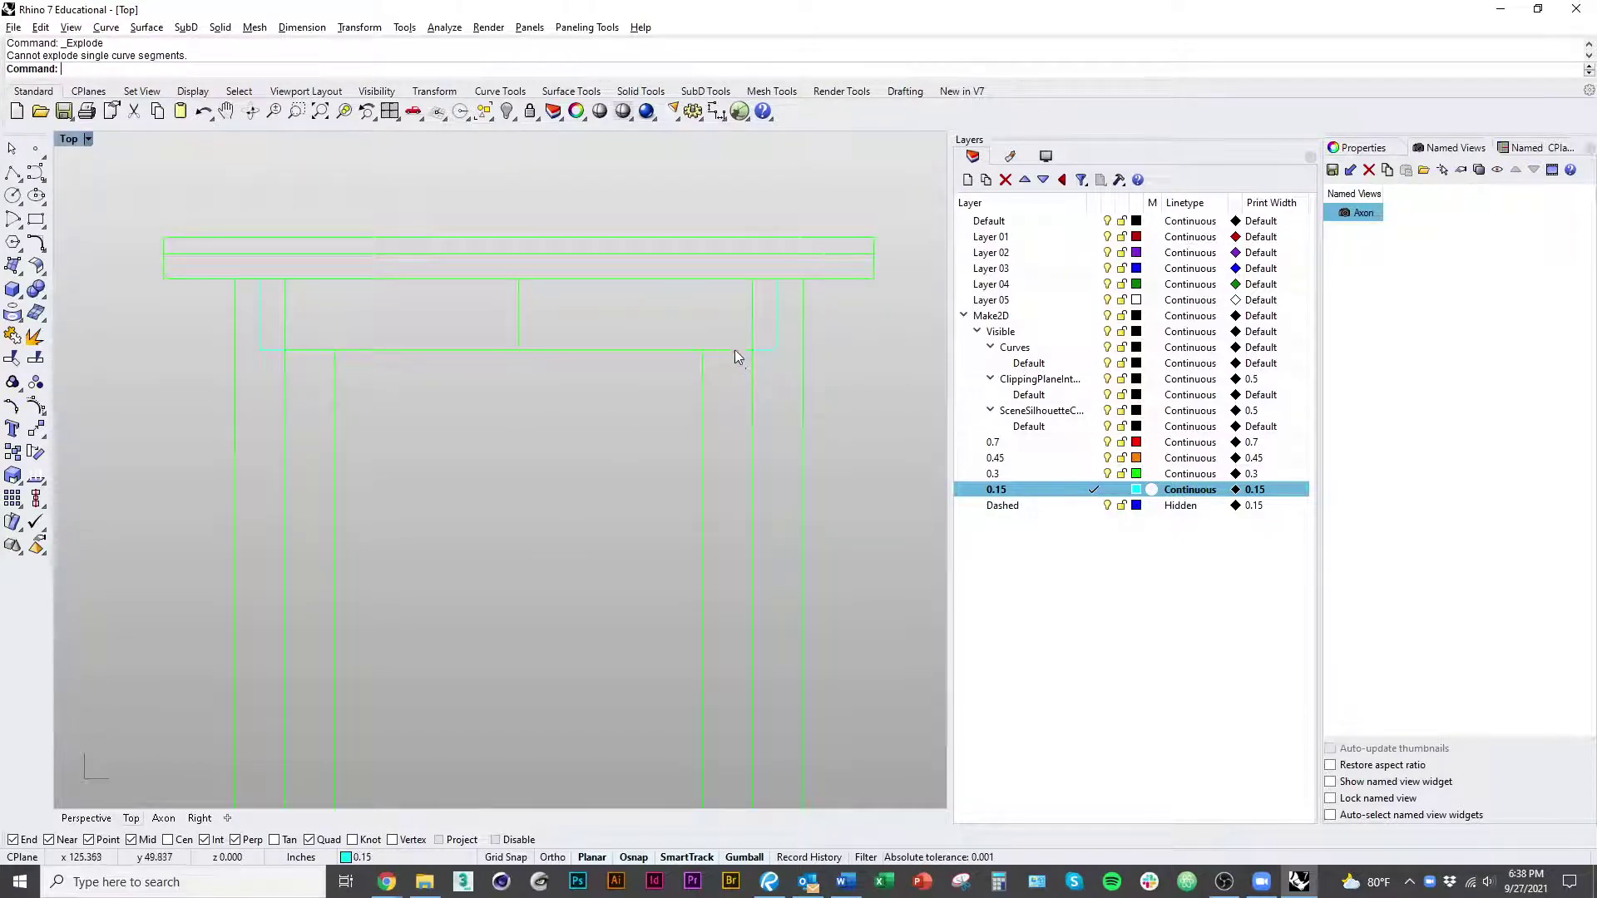
type("Split")
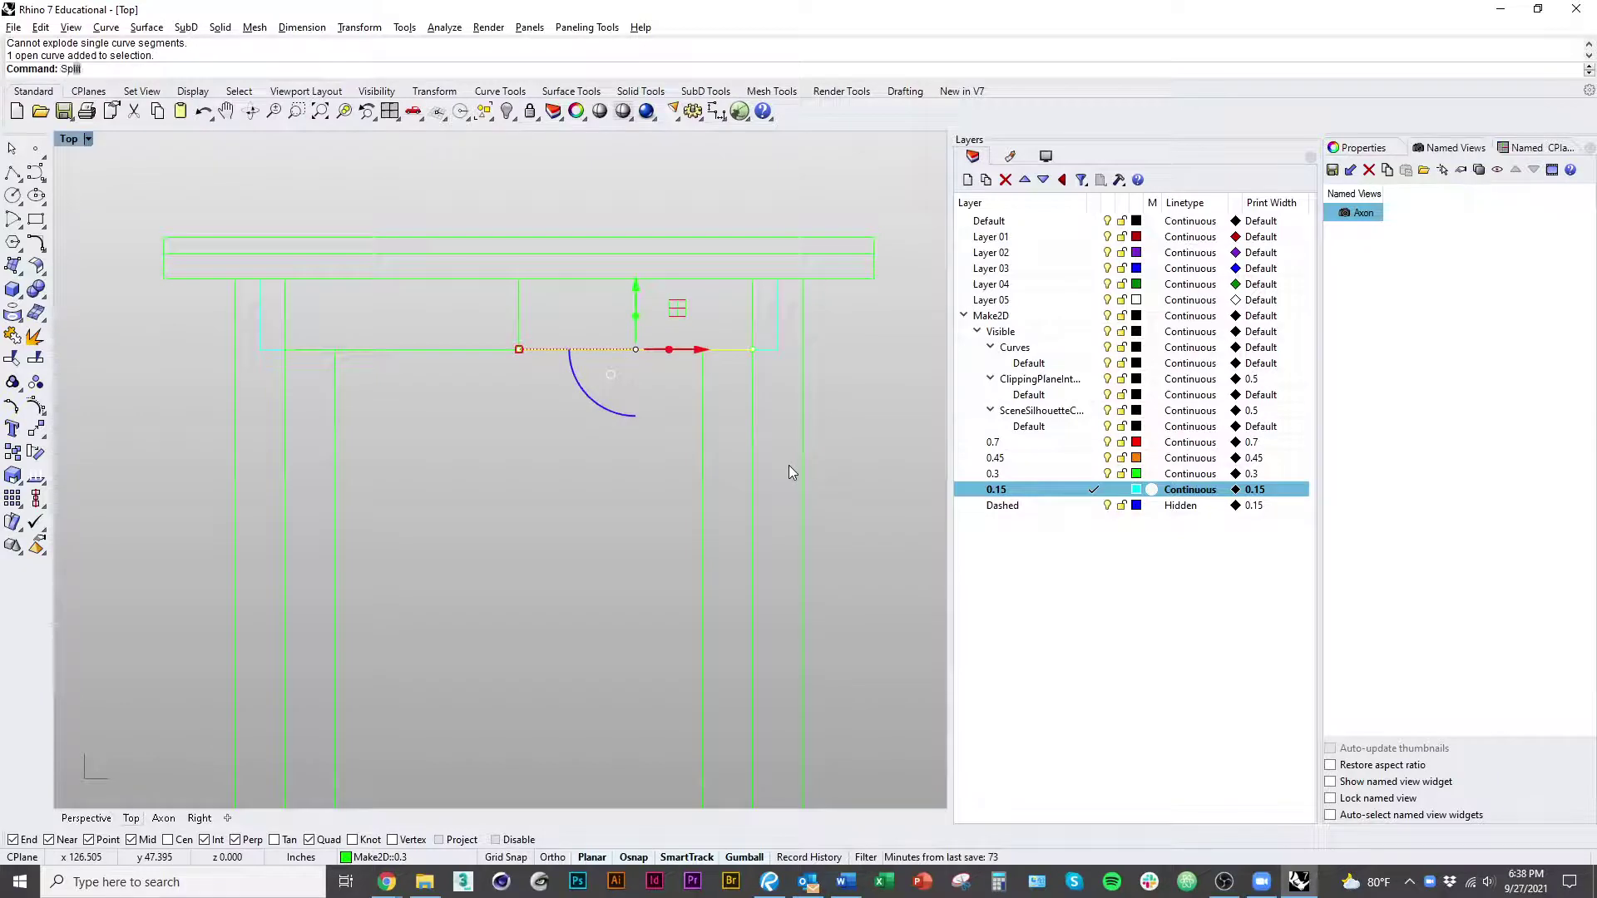
key("Return")
left_click(703, 396)
key("Return")
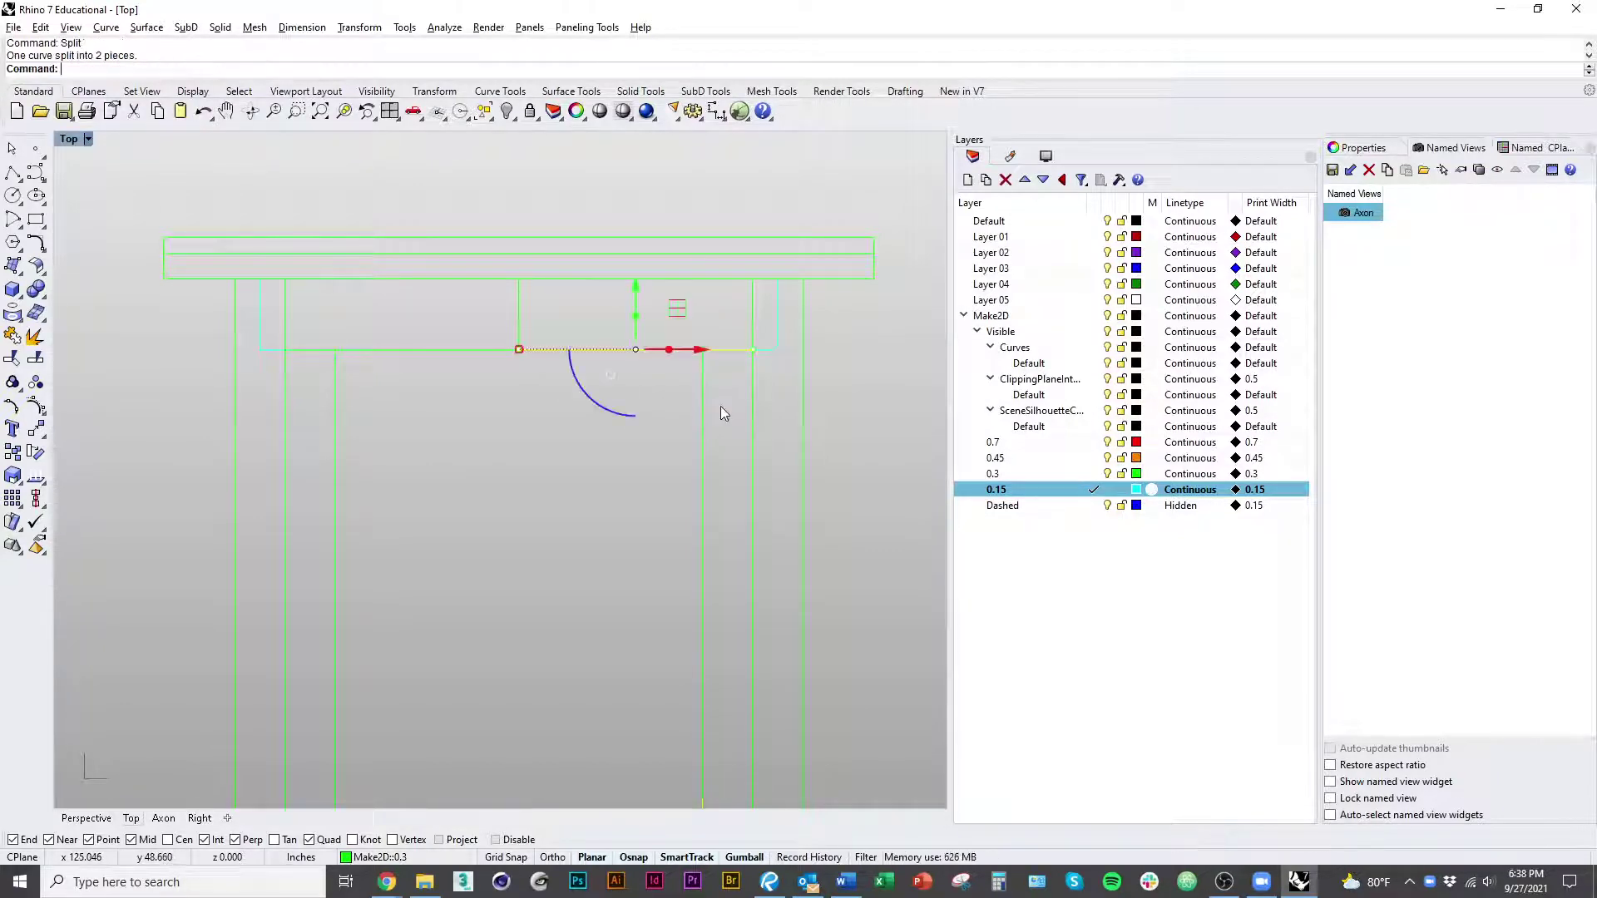
left_click(734, 356)
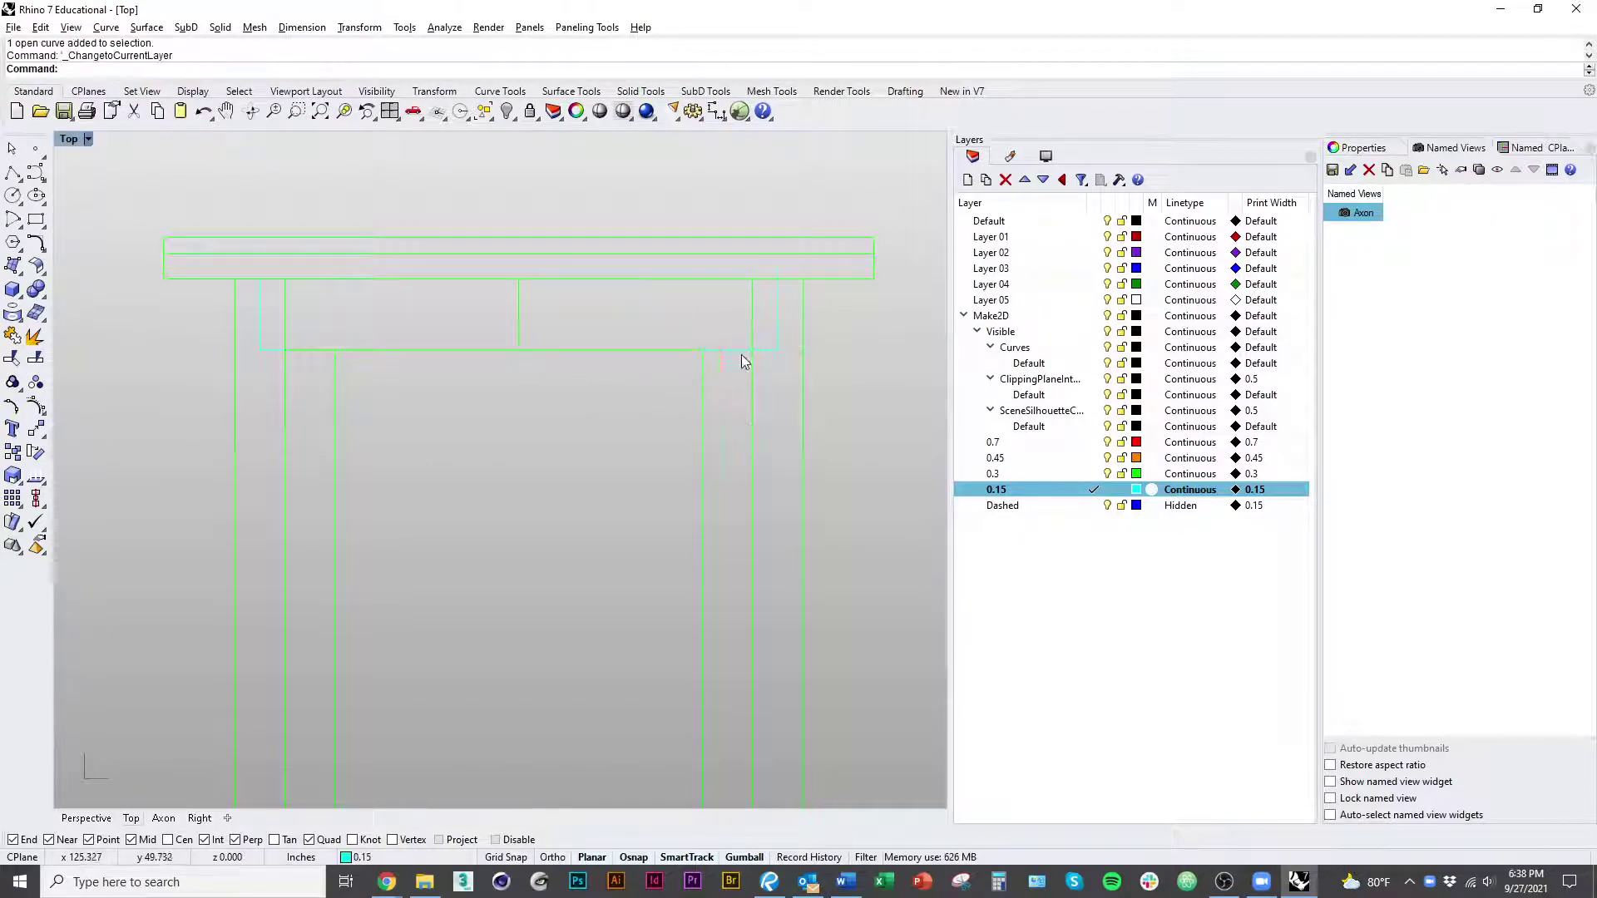
Step: Split the upper rail's bottom line at the left inner leg line and change the short left segment to the 0.15 layer
left_click(322, 352)
key("Return")
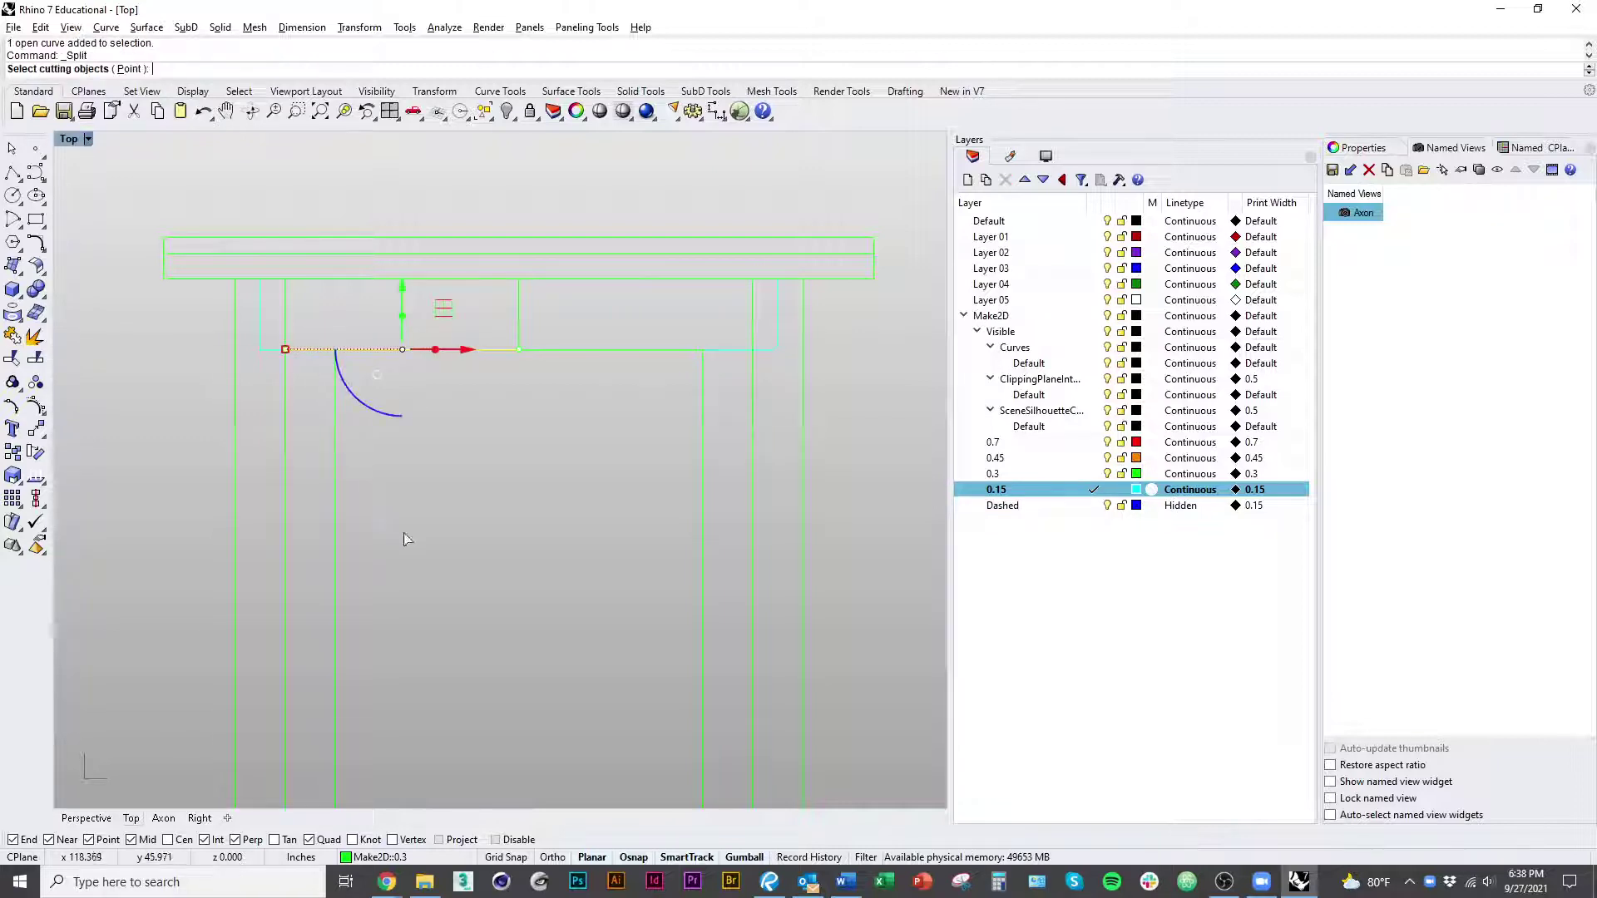
key("Return")
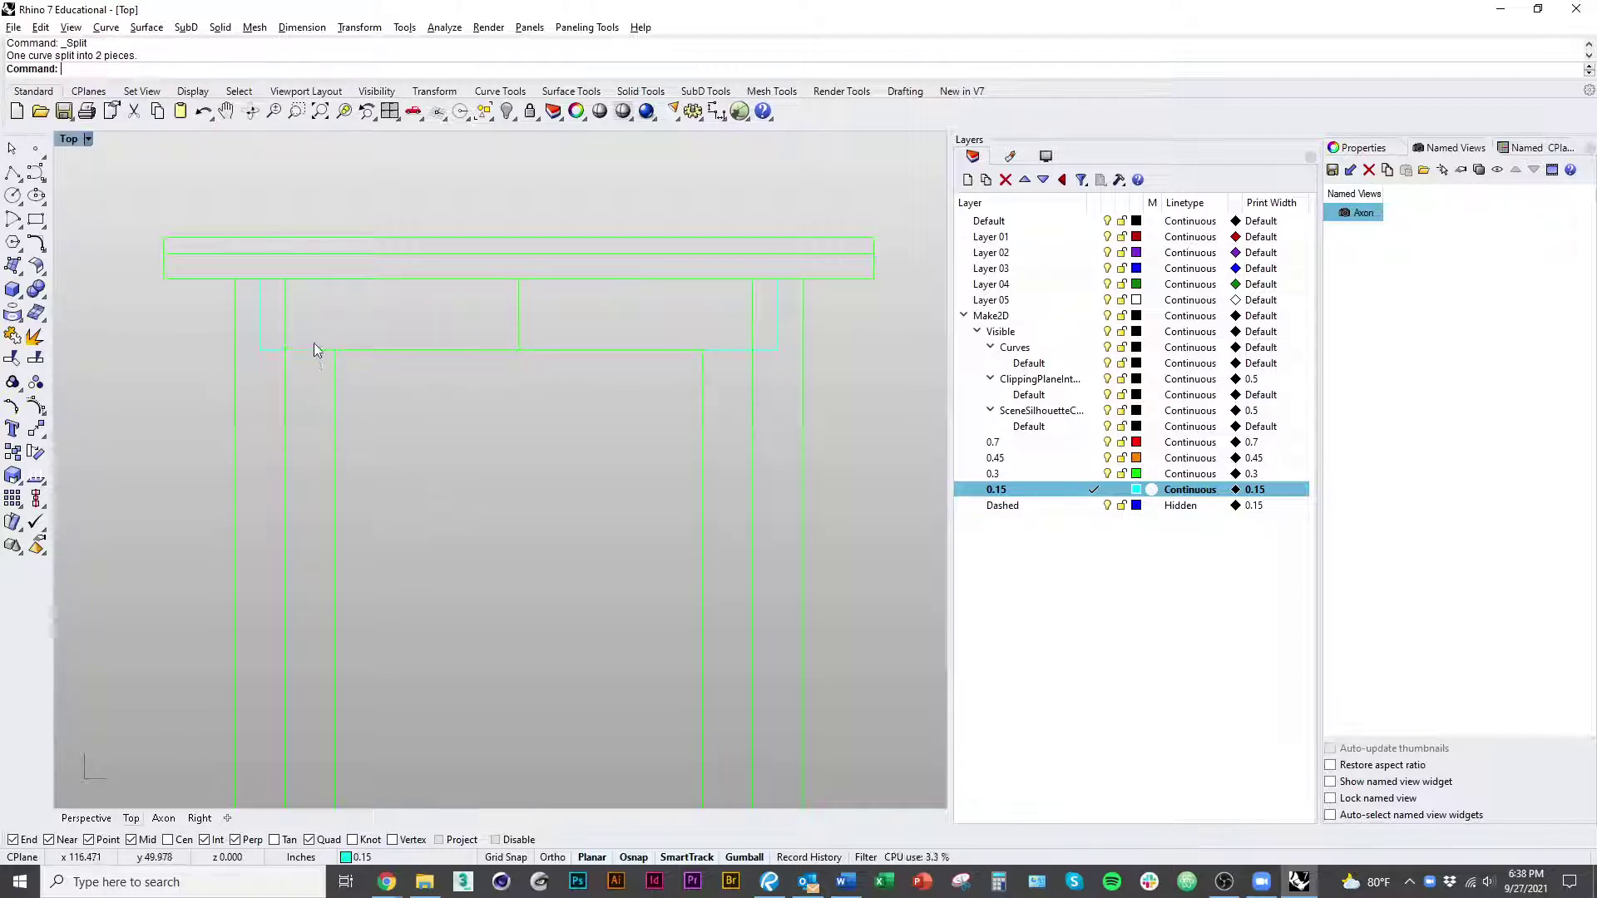
key("F2")
scroll(457, 466, "down", 3)
key("Return")
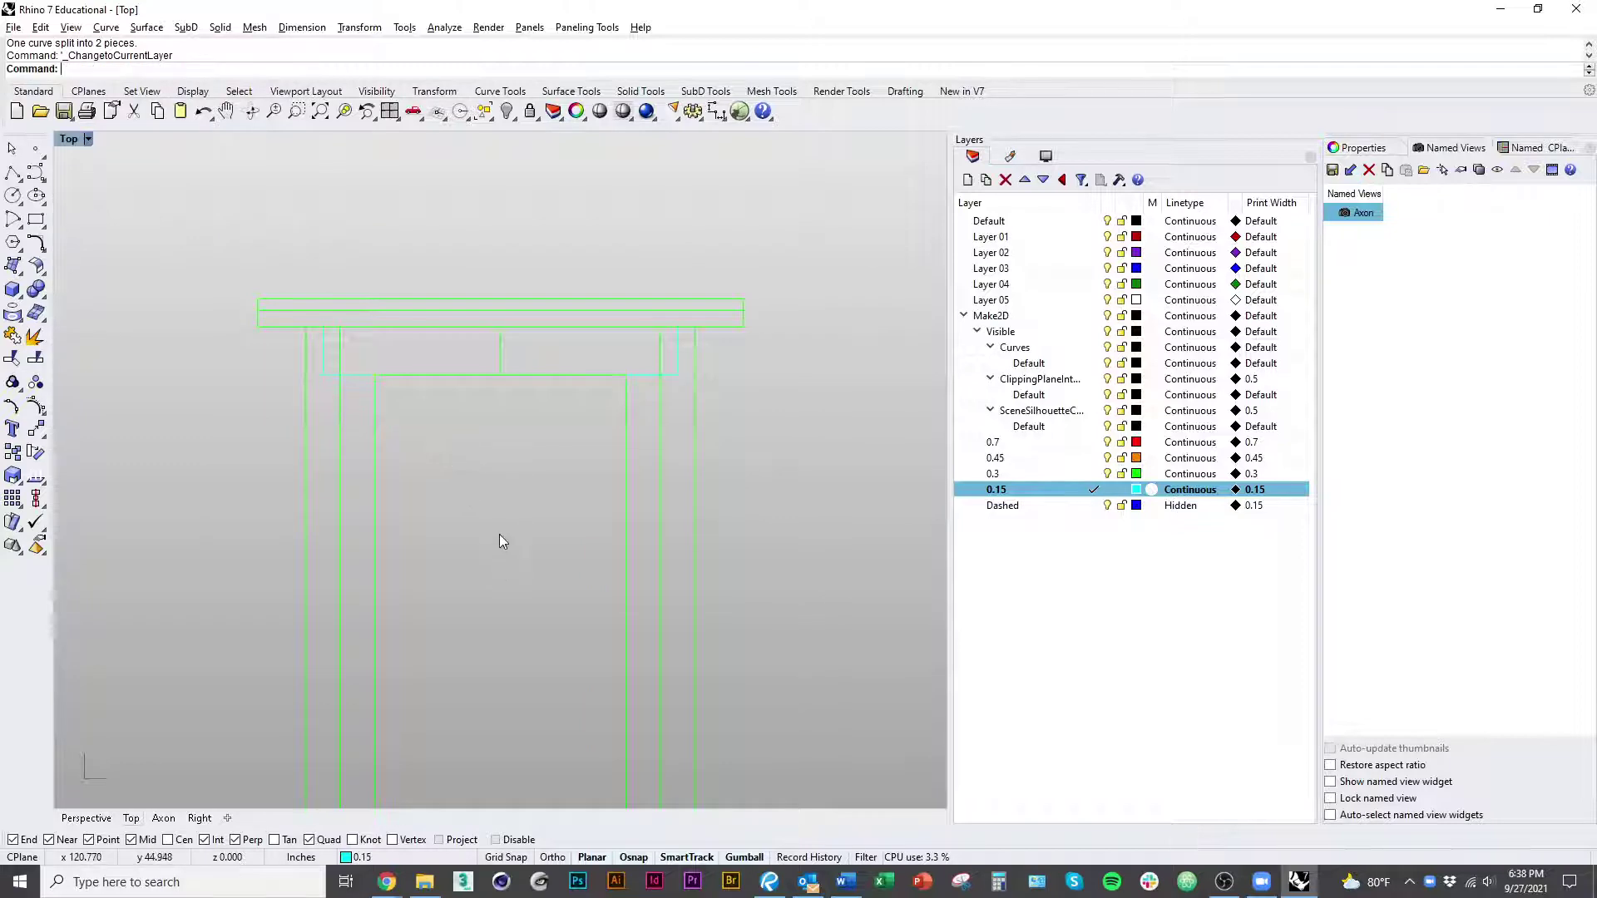
Step: Split both halves of the side elevation's lower rail top line at the inner leg lines and change the short outer segments to 0.15
scroll(441, 274, "up", 5)
left_click(391, 484)
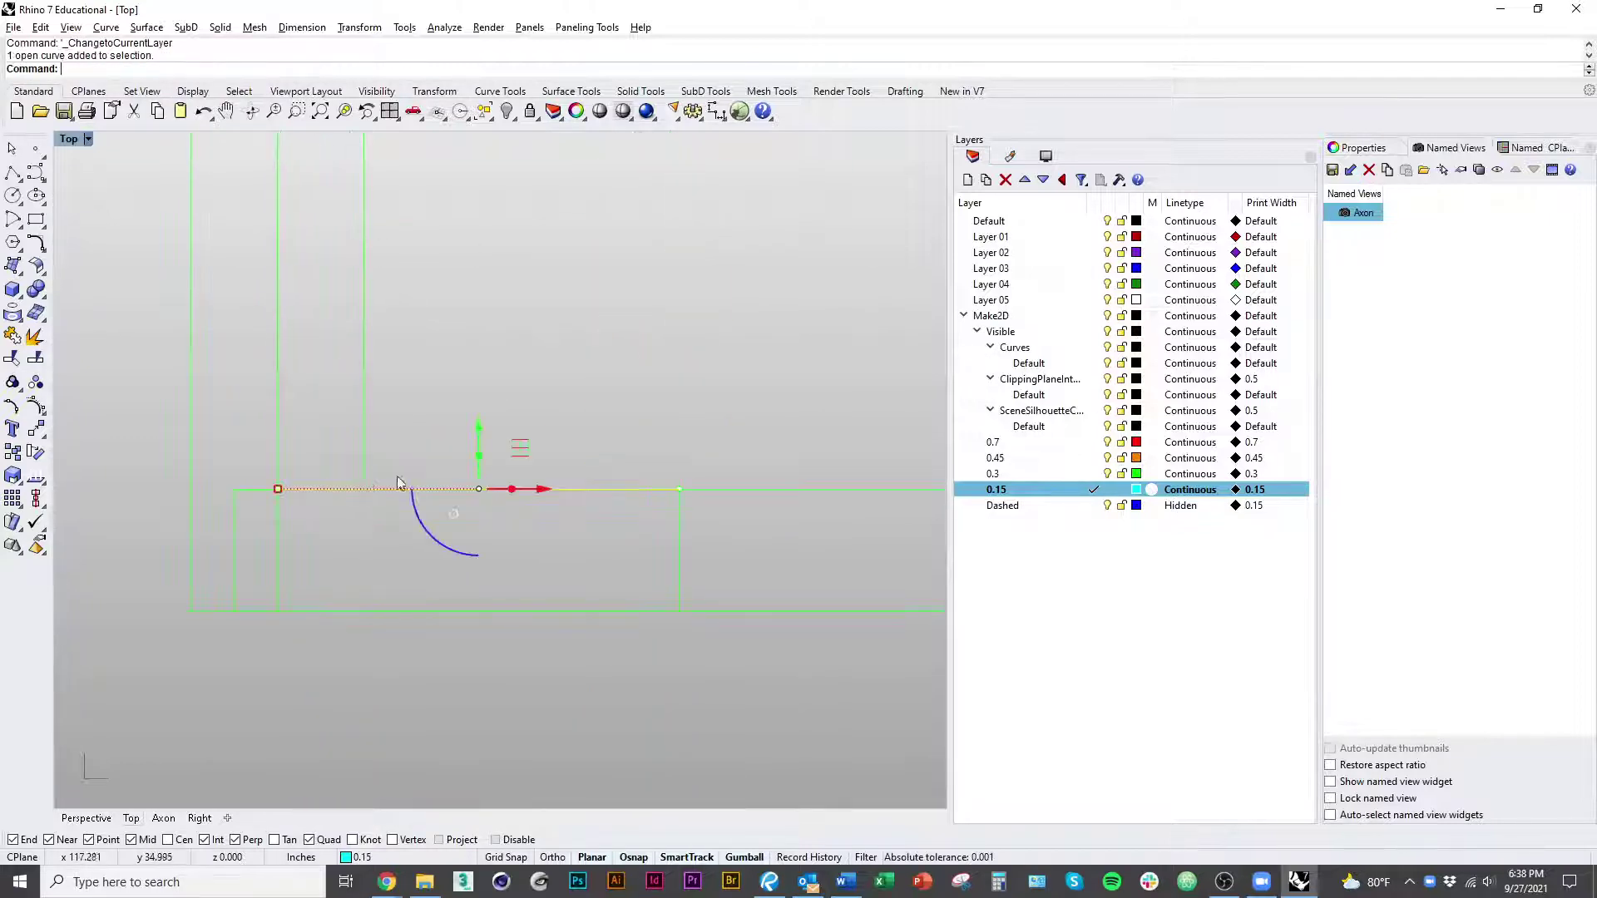
scroll(399, 478, "down", 4)
left_click(688, 483, "shift")
key("ctrl+shift+s")
left_click_drag(828, 454, 386, 334)
key("Return")
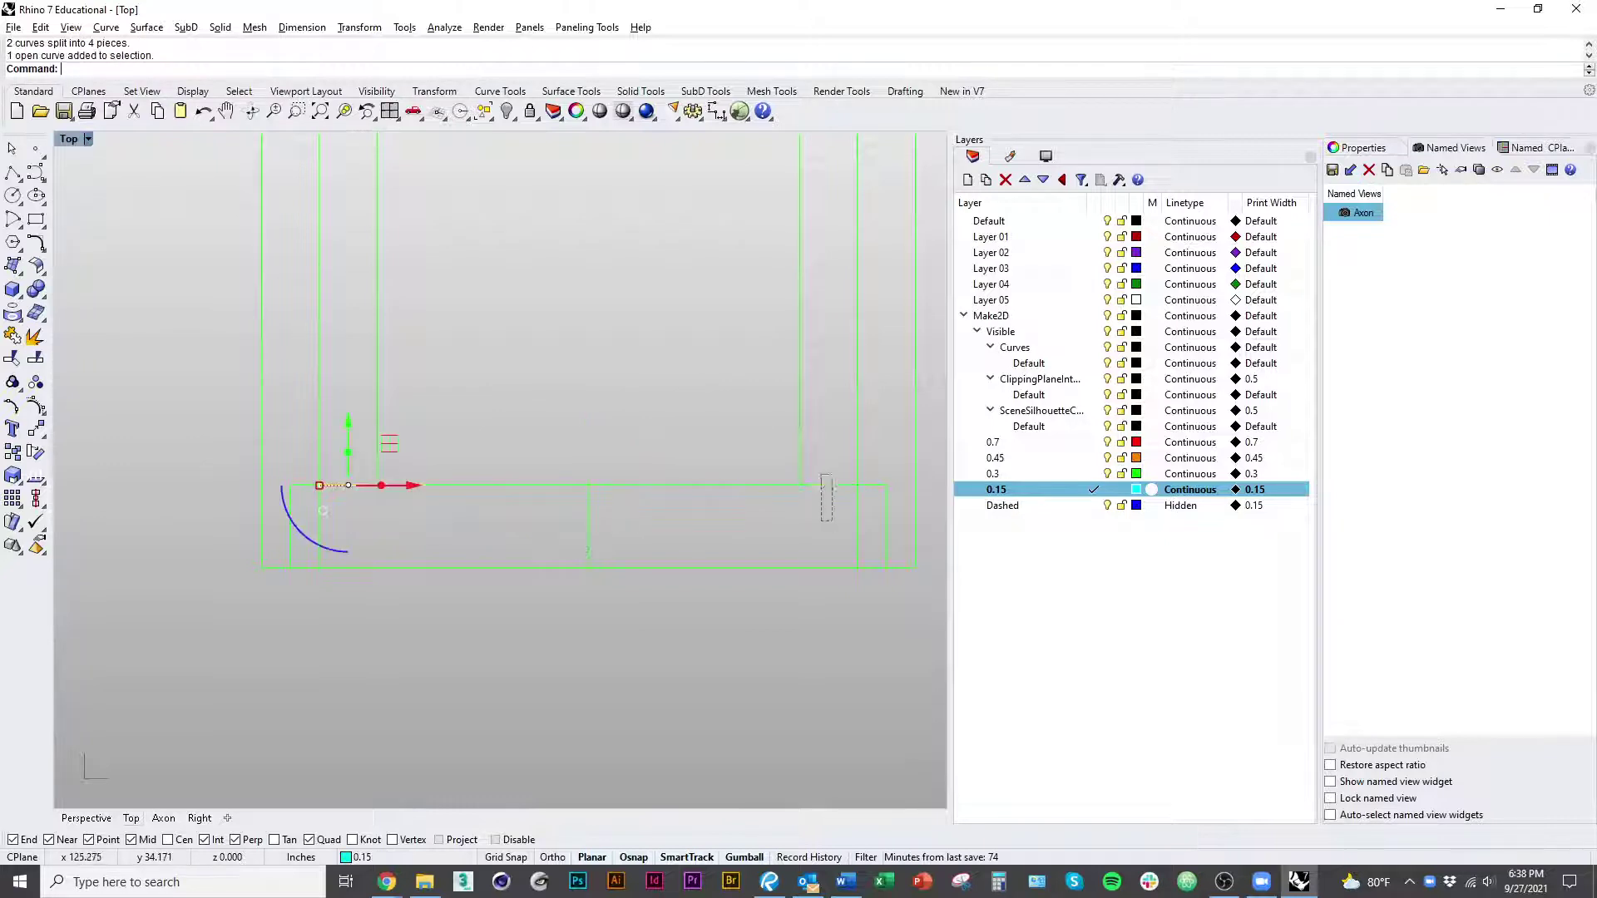
right_click(1060, 490)
left_click(1106, 778)
Step: Change the joint curves at the feet of both legs in the side elevation to the 0.15 layer
right_click_drag(687, 611, 549, 626)
left_click_drag(760, 528, 733, 489)
key("Return")
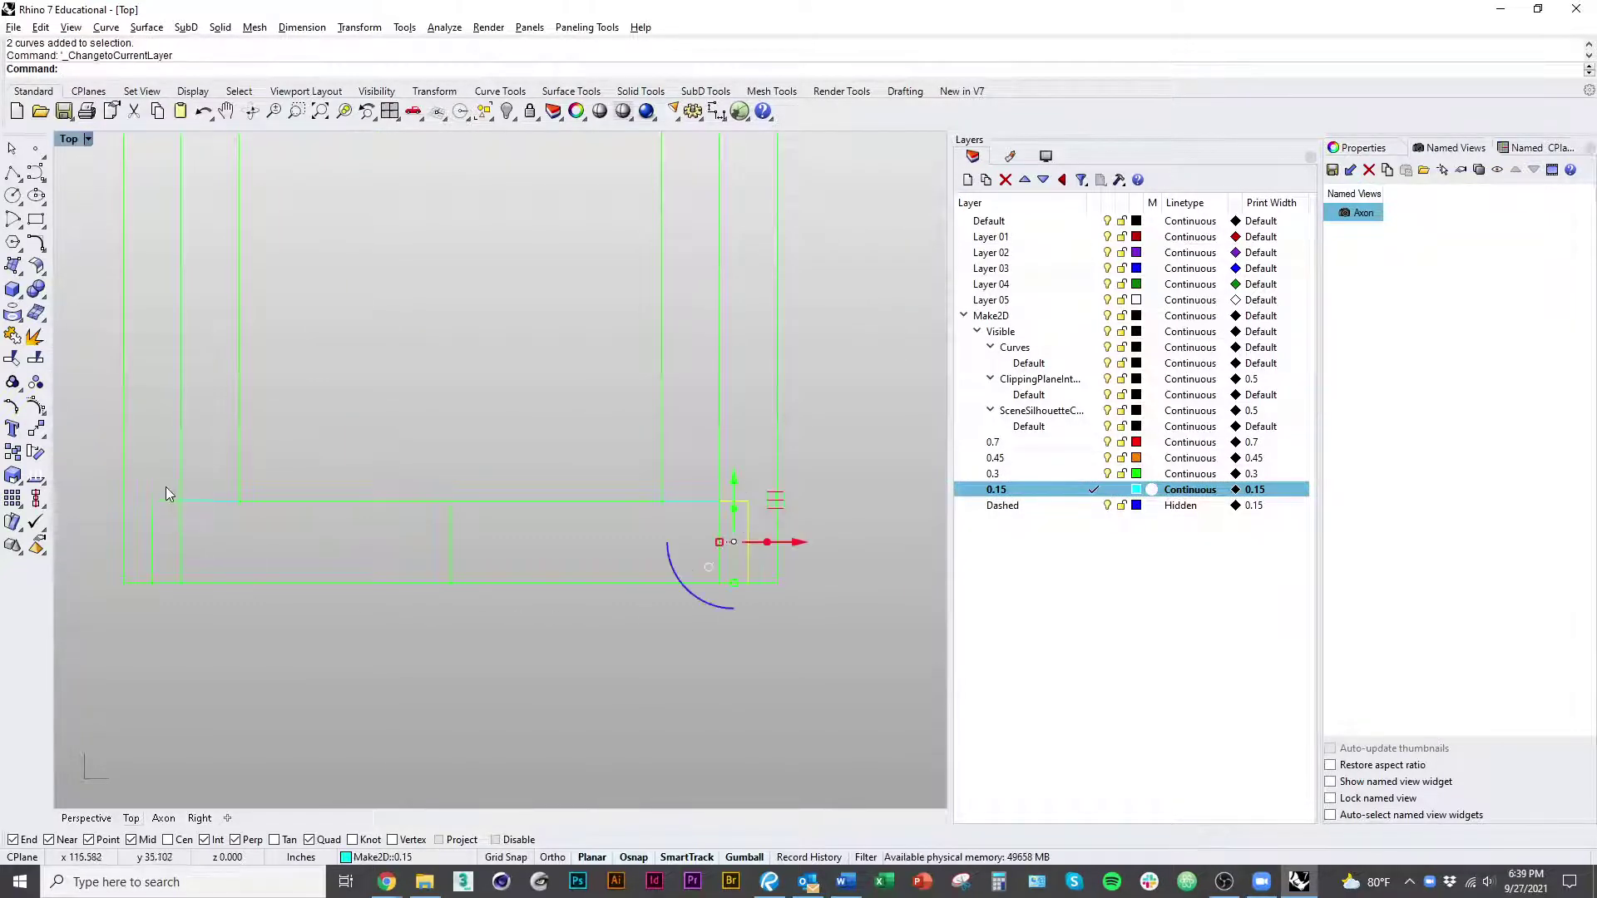
left_click_drag(156, 484, 135, 524)
key("Return")
Step: Change the two vertical lines inside the seat's top plan to the 0.15 layer
scroll(307, 522, "down", 8)
left_click(351, 577)
right_click_drag(351, 577, 506, 624)
scroll(506, 624, "down", 3)
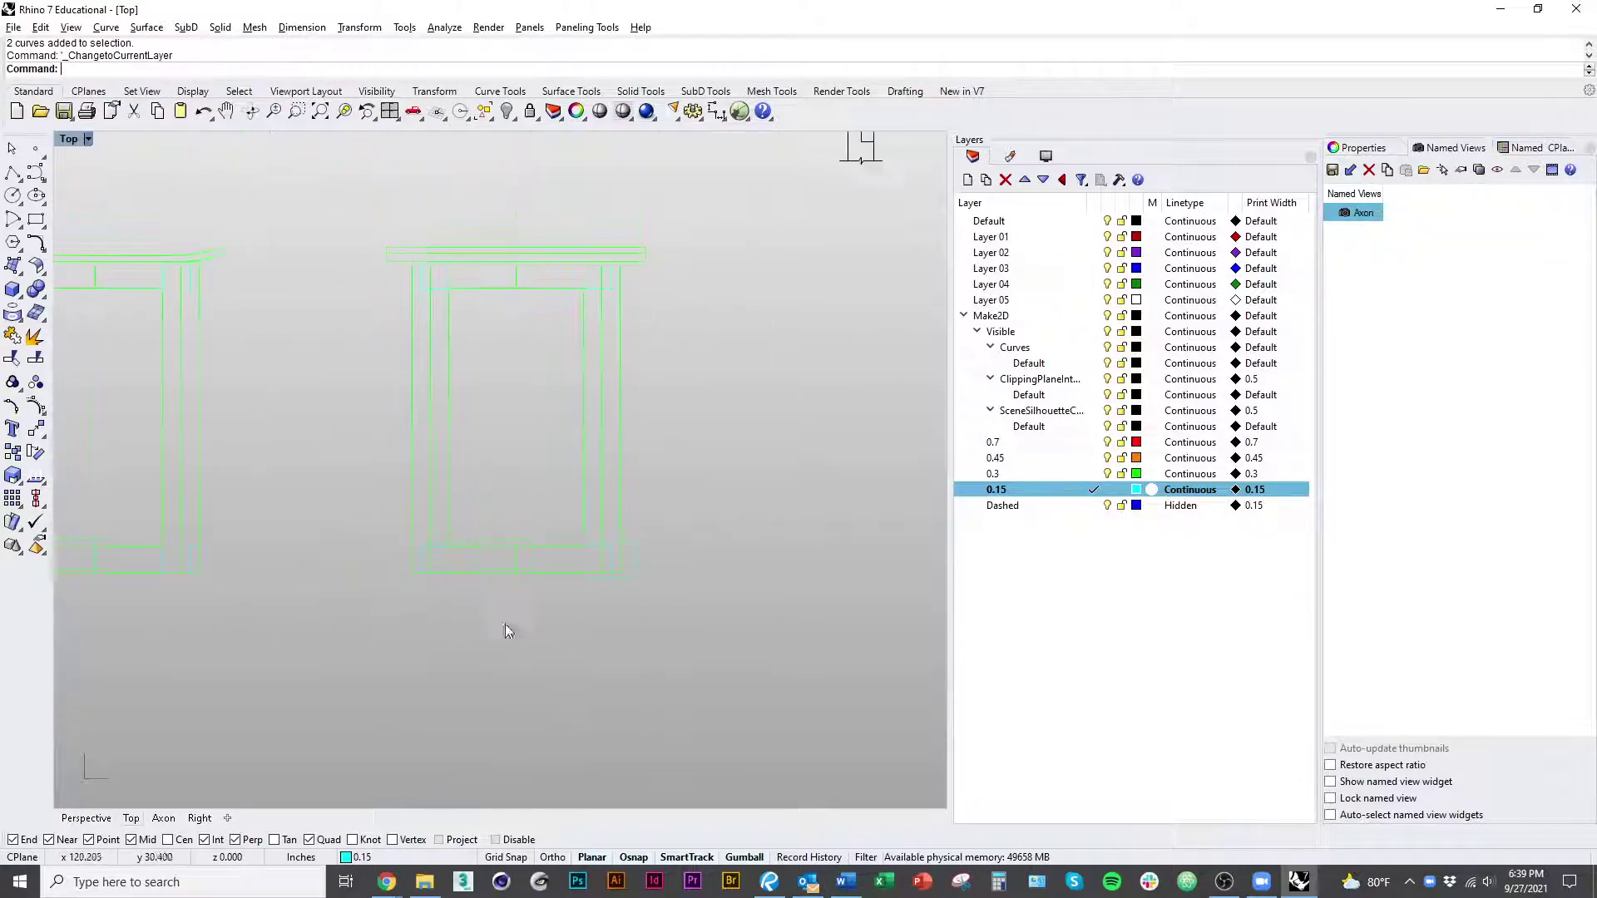
right_click_drag(366, 626, 249, 676)
right_click_drag(489, 397, 873, 372)
scroll(634, 357, "down", 4)
right_click_drag(619, 420, 552, 649)
scroll(457, 320, "up", 7)
right_click_drag(453, 312, 513, 371)
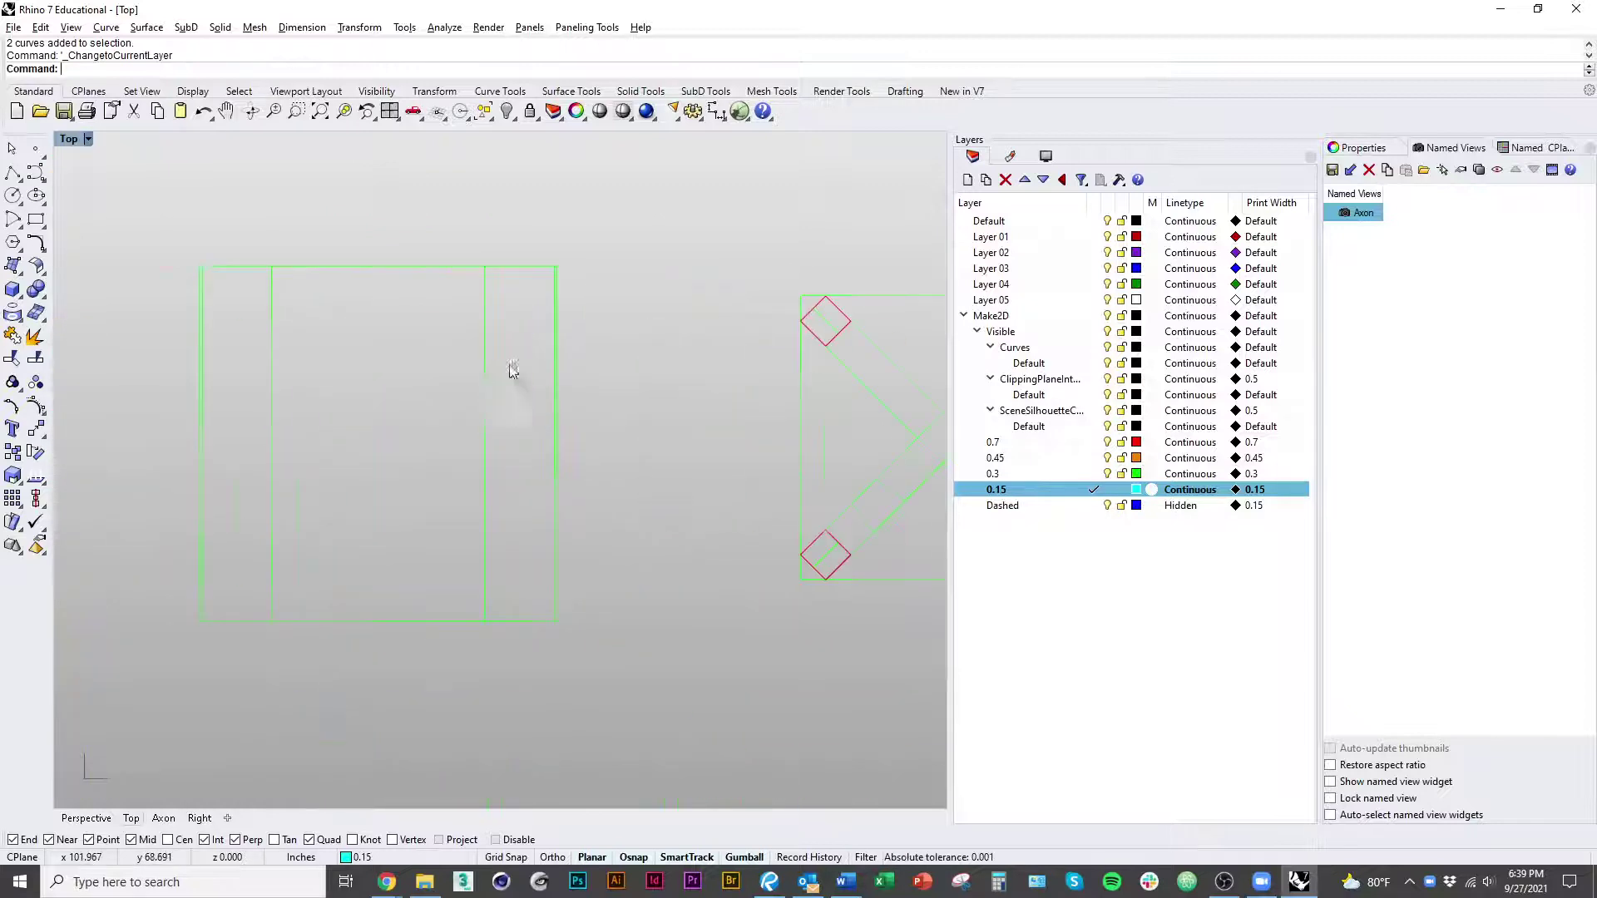
left_click_drag(269, 385, 259, 384)
key("Return")
left_click(435, 479)
Step: Move the square seat outline around the crossed rails in the plan section to the Dashed layer
right_click_drag(730, 560, 418, 511)
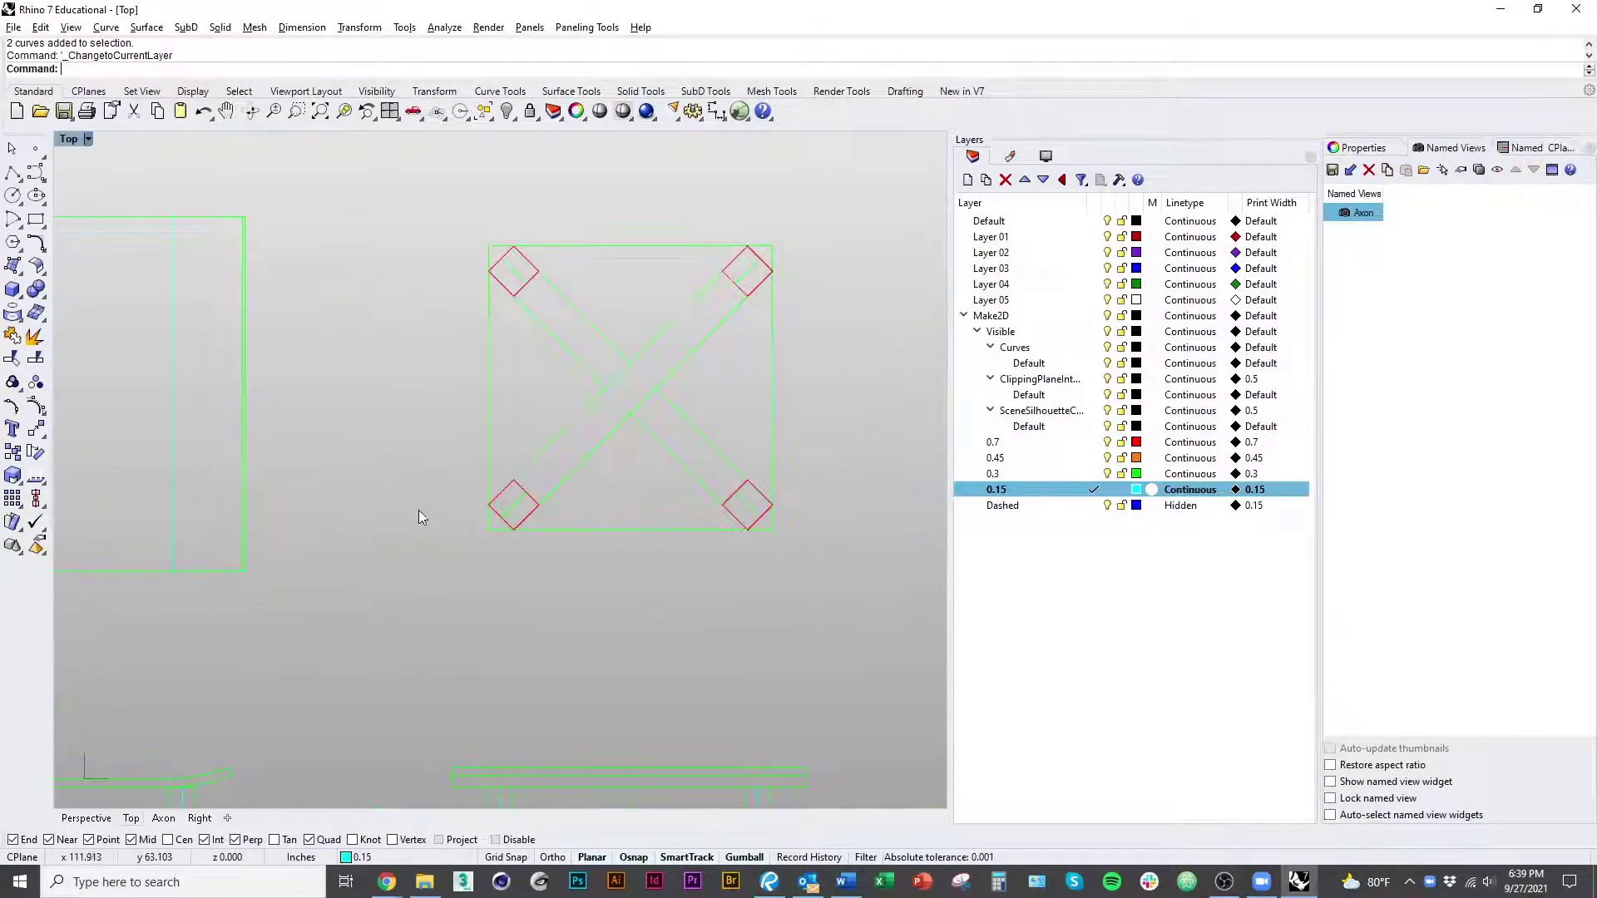
right_click_drag(613, 580, 439, 610)
right_click_drag(449, 399, 529, 391)
left_click(395, 376)
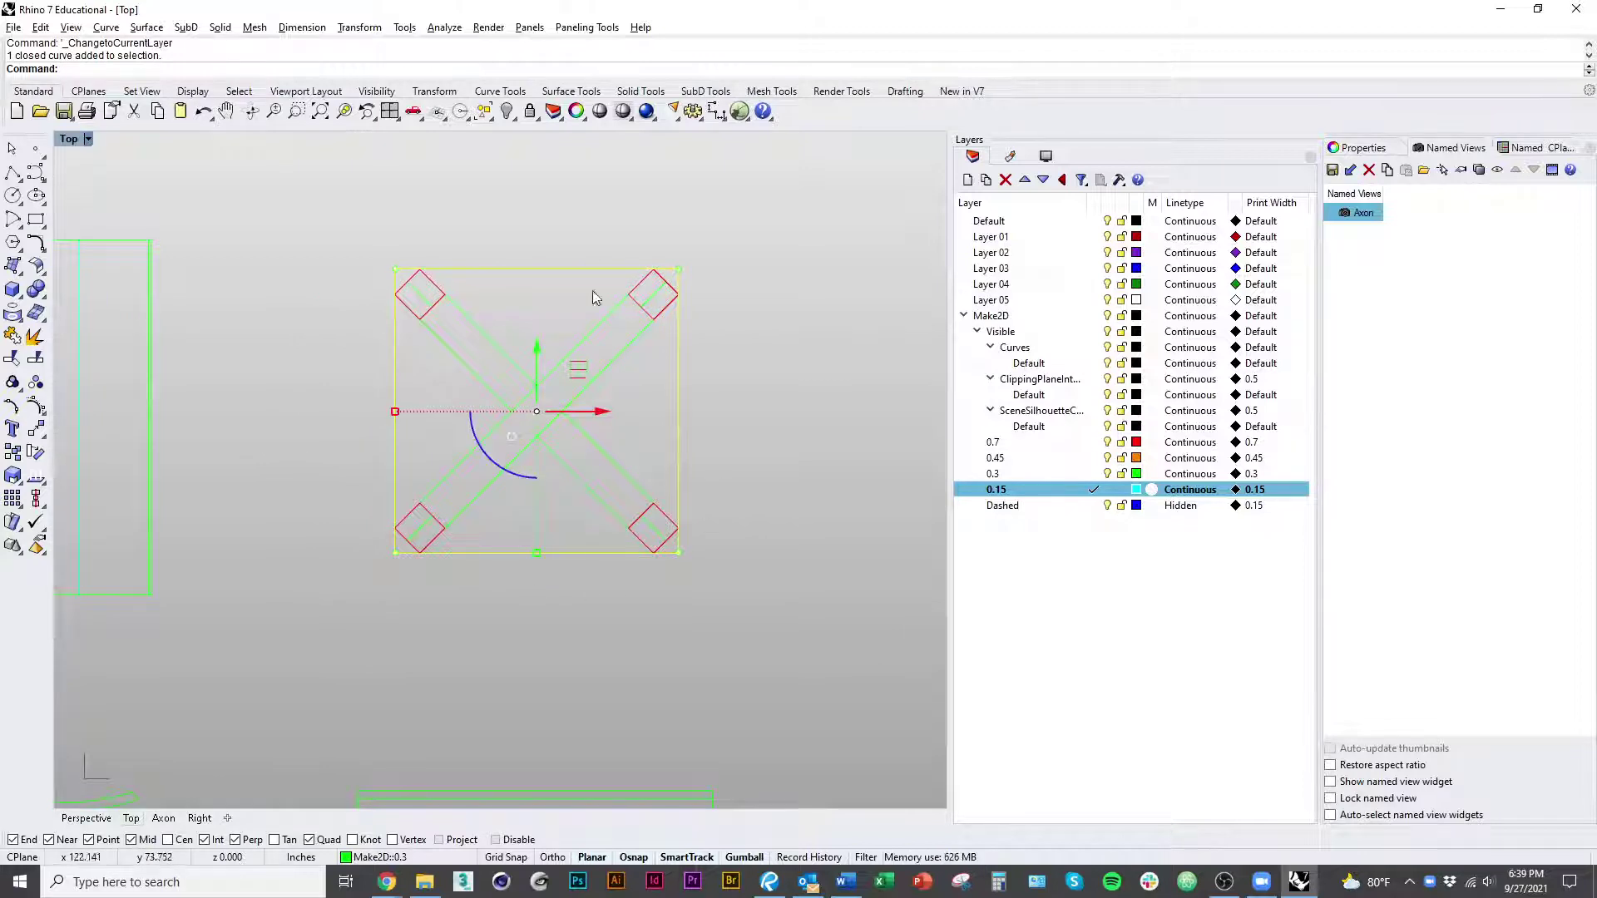
right_click(1017, 506)
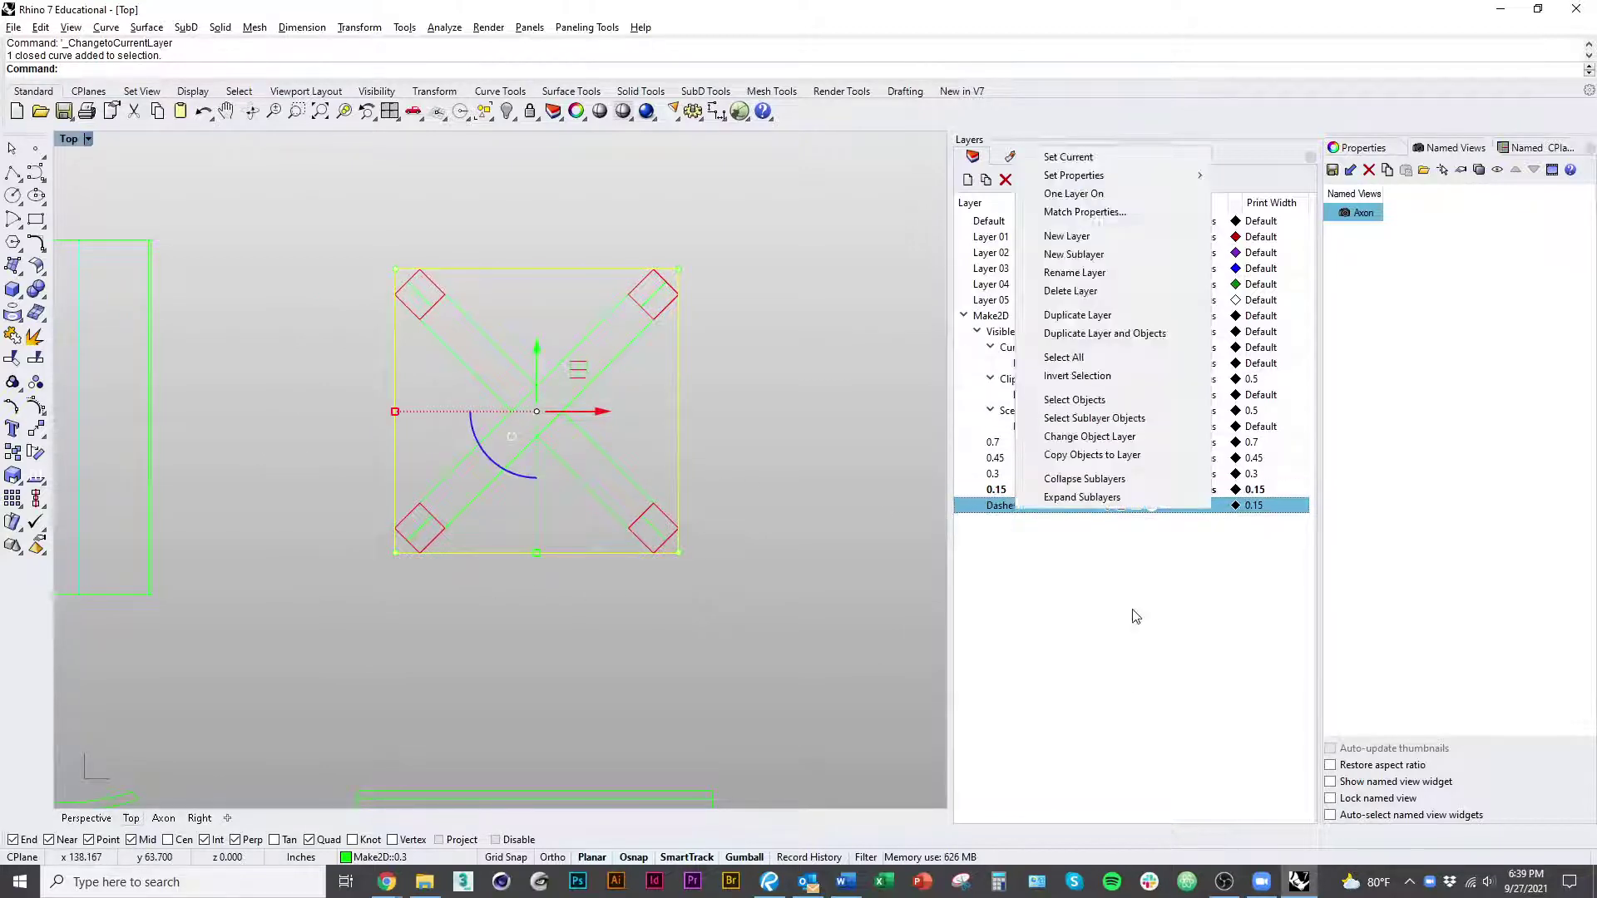
left_click(1108, 443)
left_click(686, 701)
Step: Change the inner vertical edge of the notch at the lower end of the exploded axon's diagonal upper rail to 0.15
scroll(556, 620, "down", 5)
right_click_drag(556, 620, 430, 535)
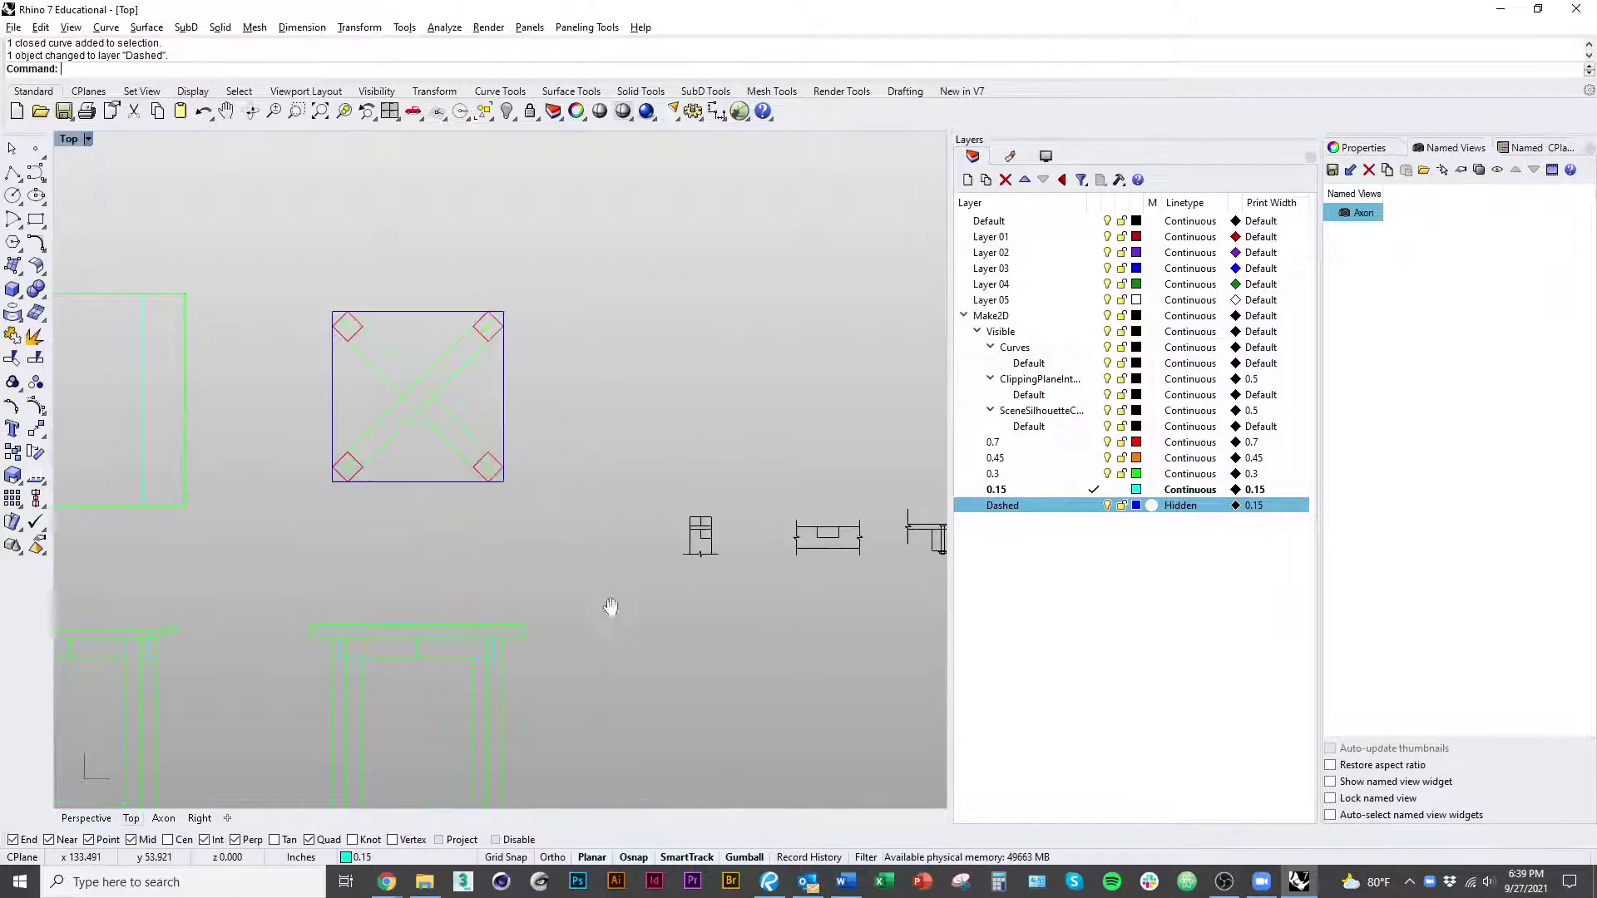
right_click_drag(607, 602, 474, 581)
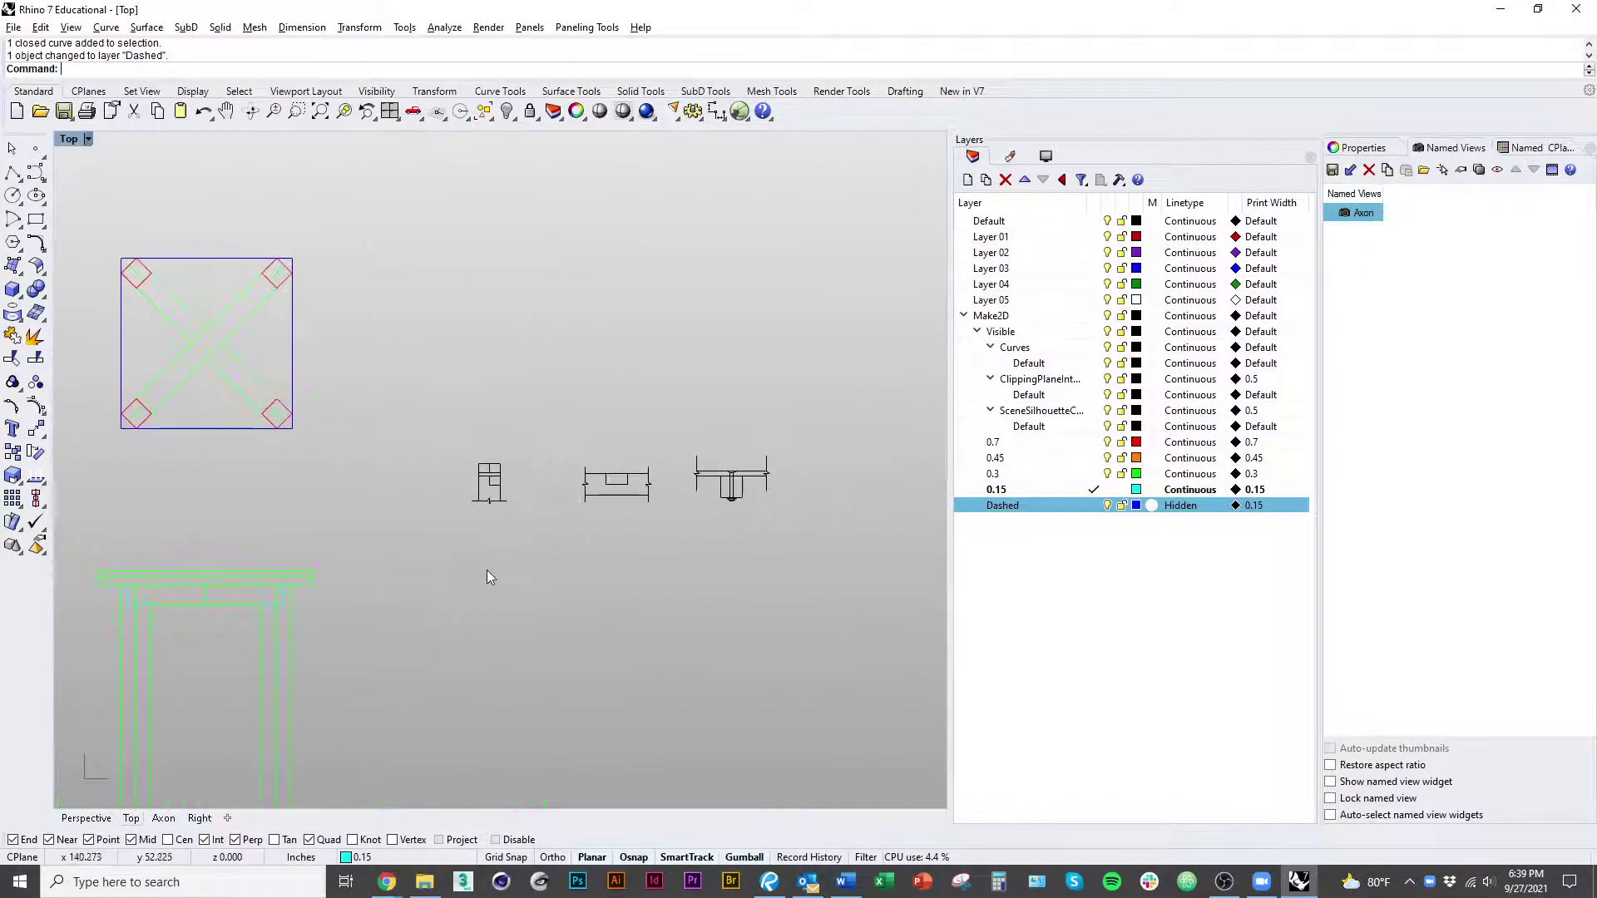
scroll(490, 498, "up", 10)
scroll(507, 429, "down", 15)
right_click_drag(300, 526, 748, 557)
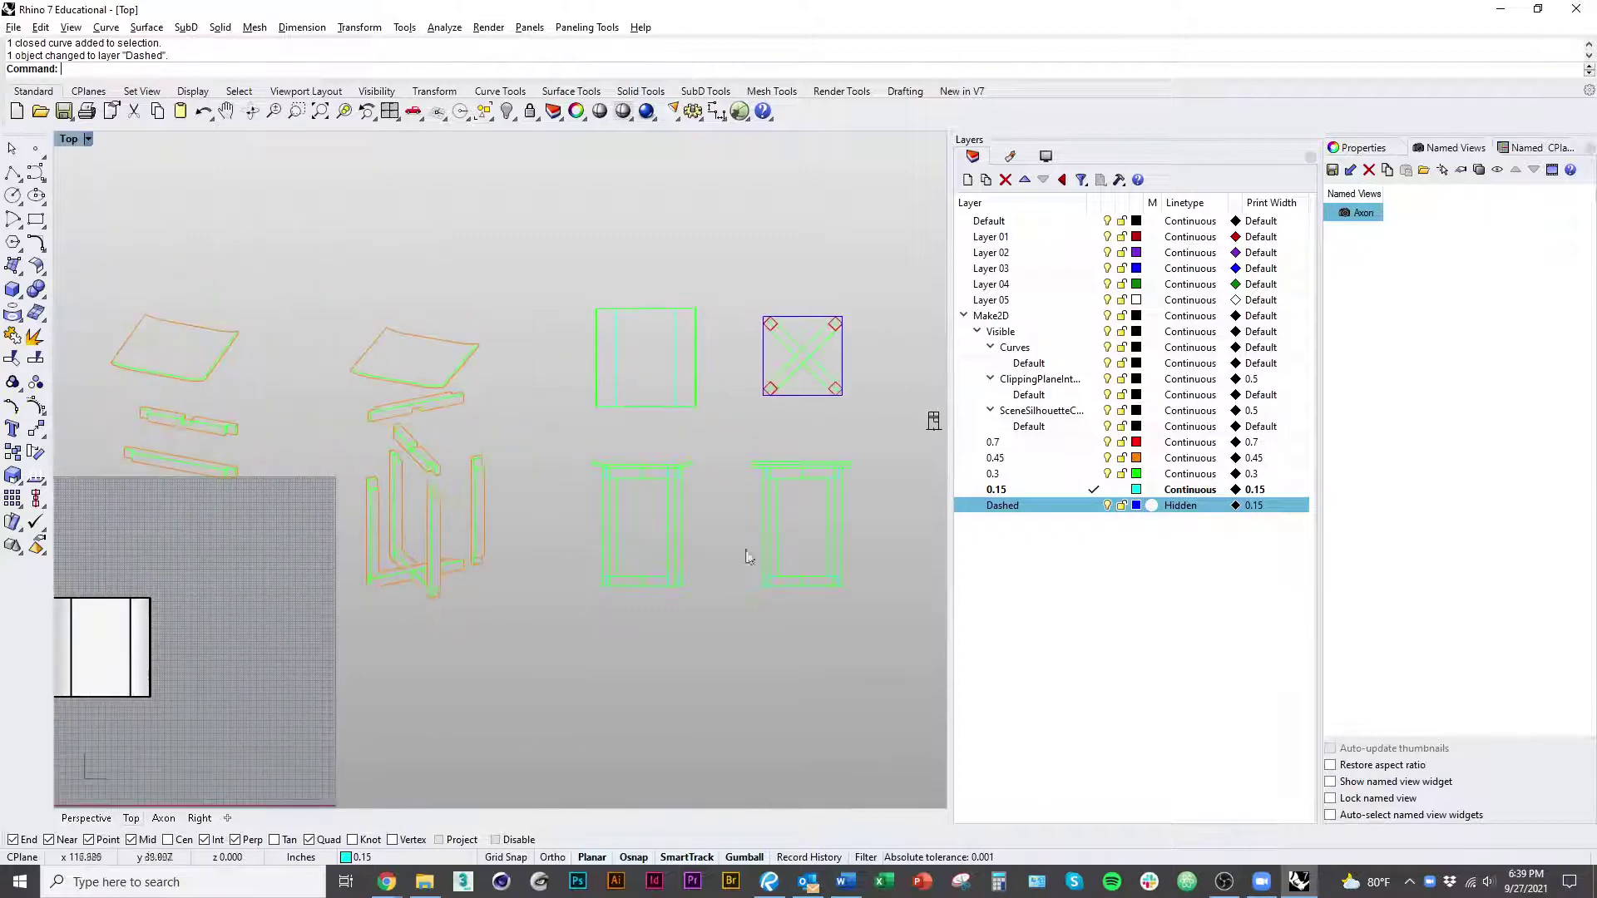
scroll(416, 439, "up", 6)
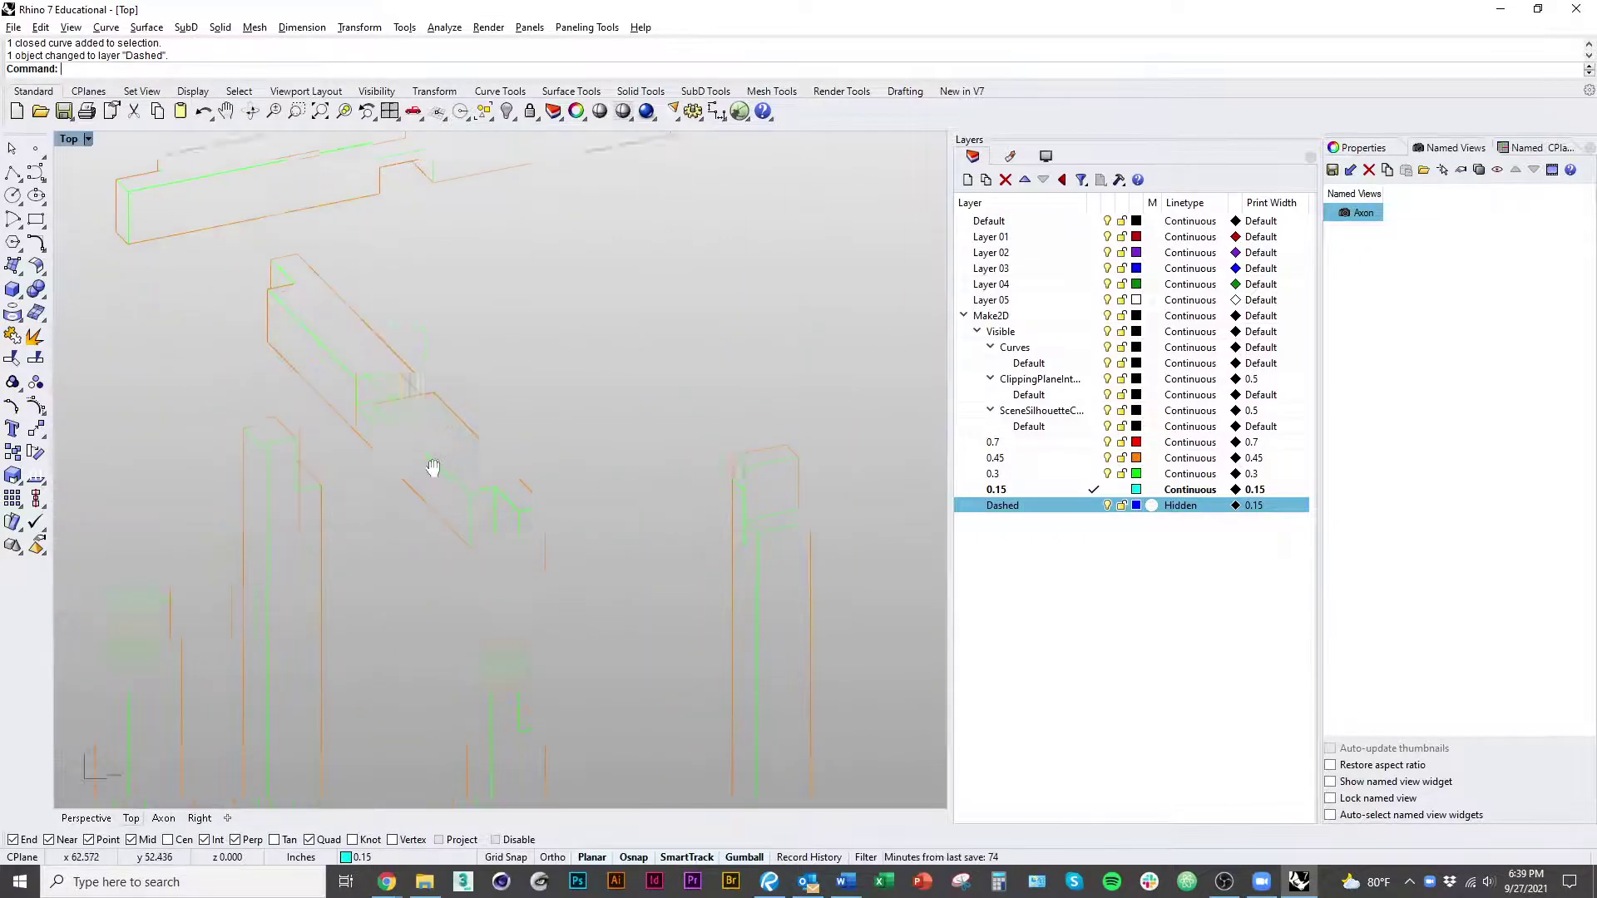
scroll(542, 495, "up", 4)
left_click(500, 410)
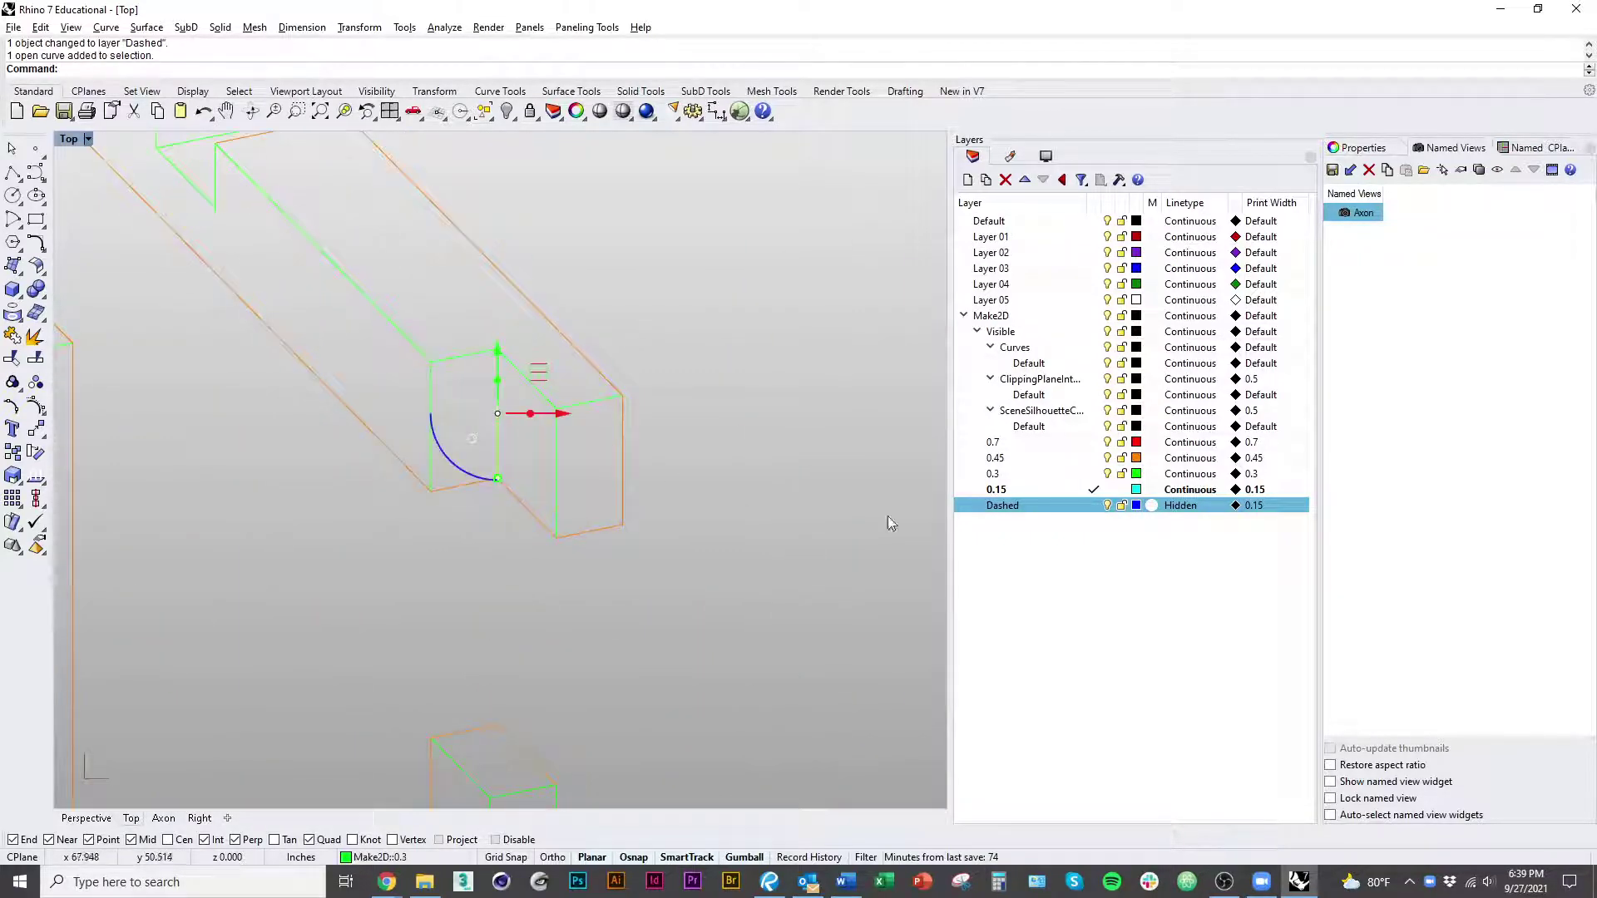
key("F4")
Step: Change the inside edge of the diagonal upper rail's middle notch to the 0.15 layer
scroll(612, 497, "down", 9)
scroll(479, 379, "up", 11)
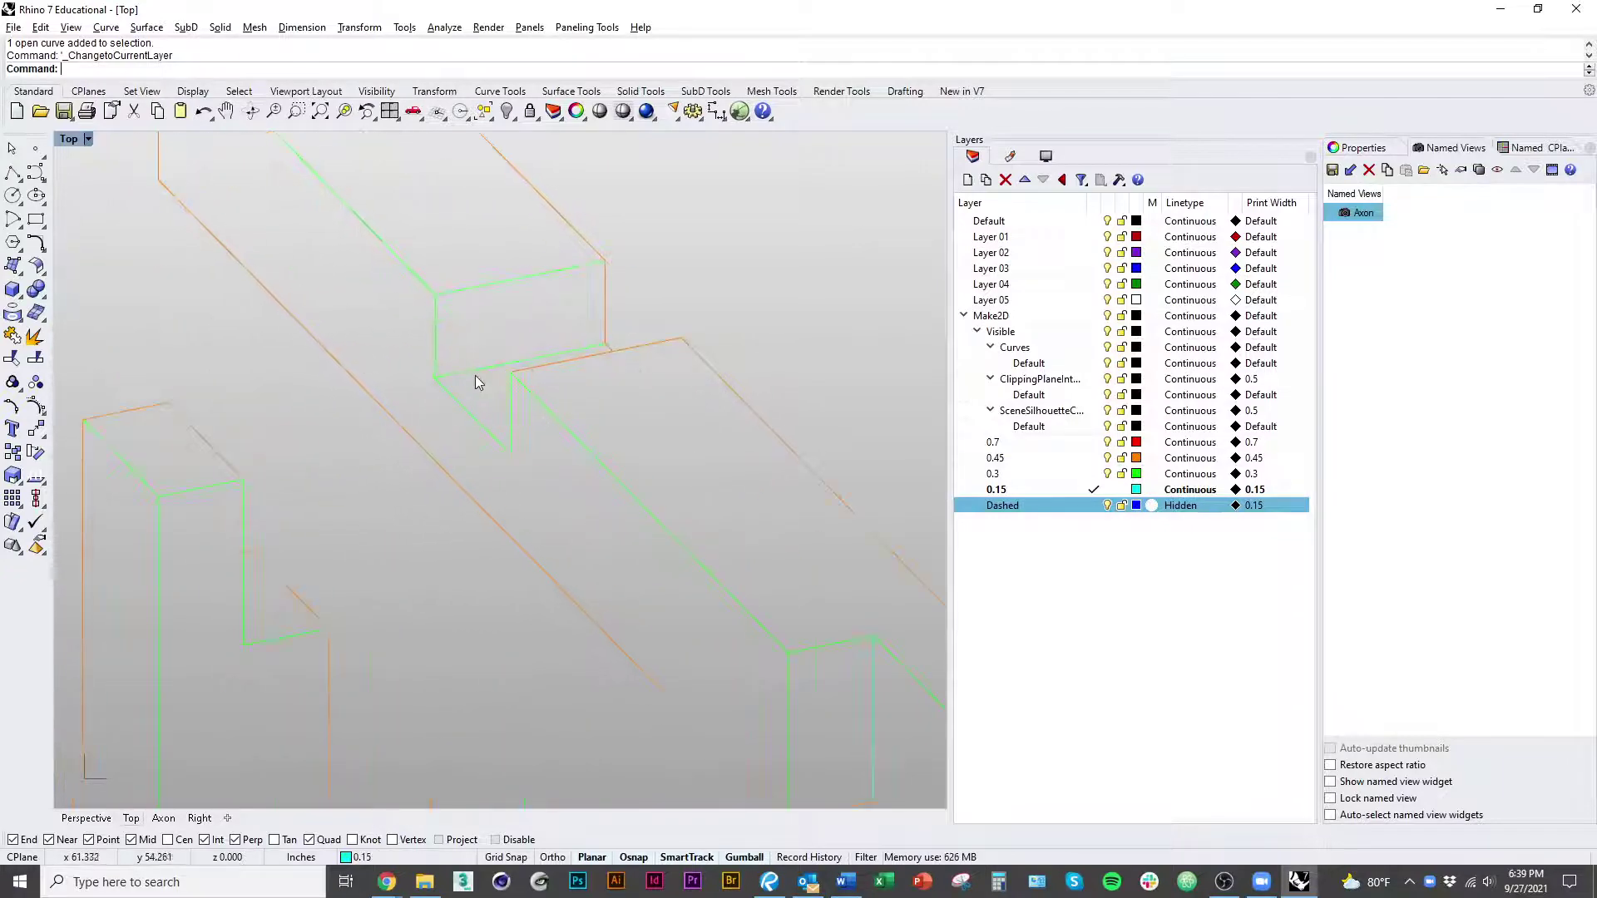
left_click(479, 371)
key("F4")
scroll(605, 538, "down", 3)
key("Escape")
scroll(491, 500, "down", 5)
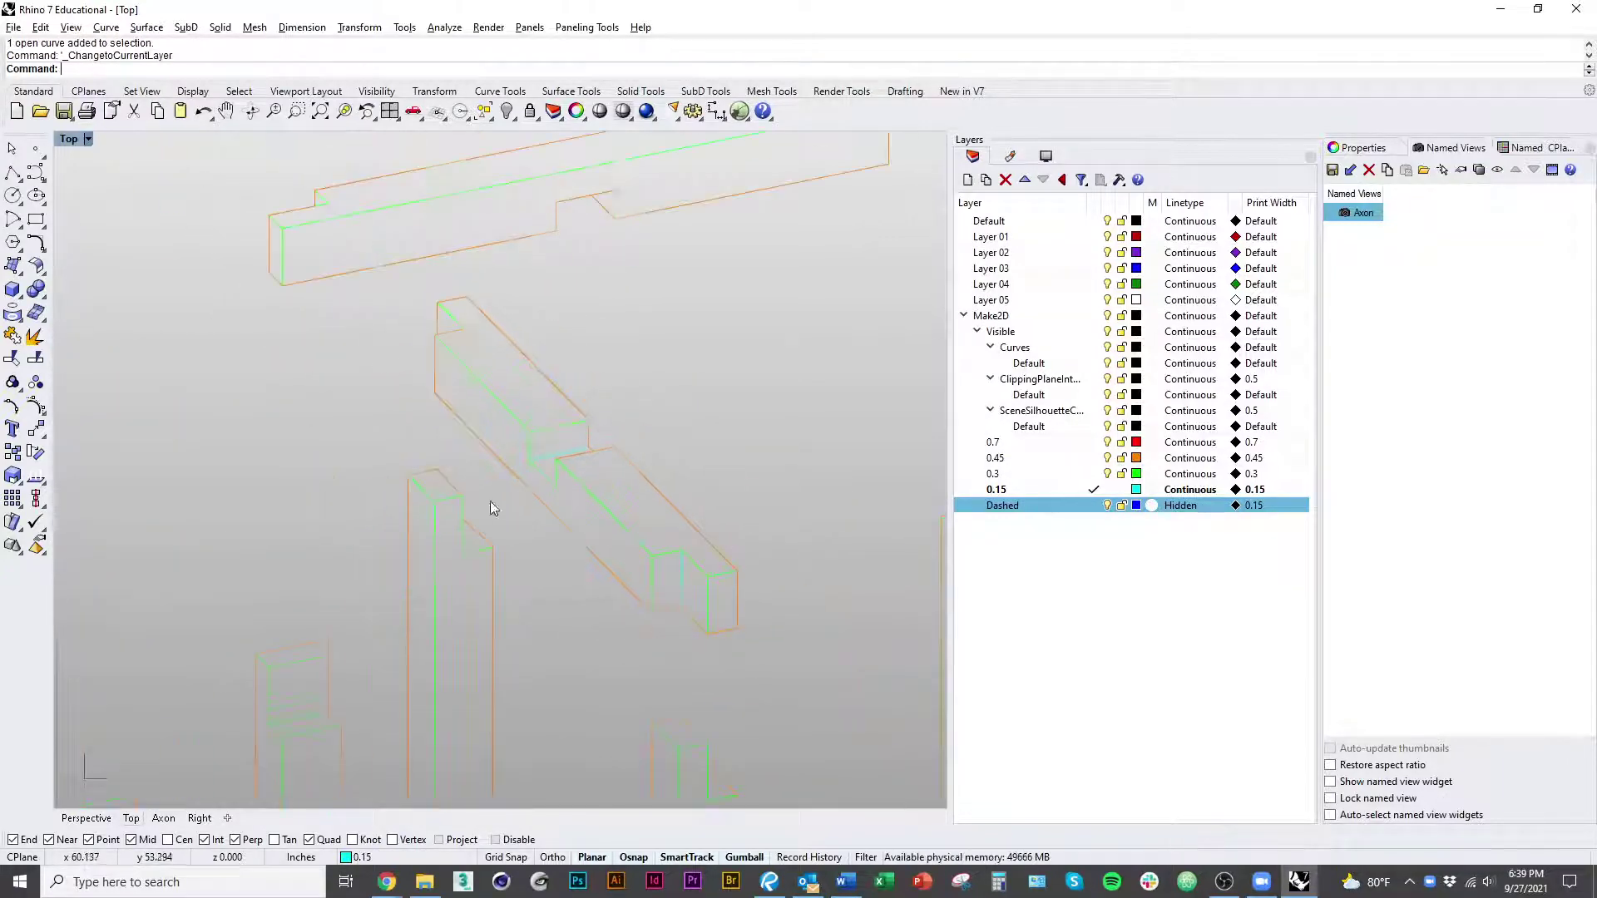
Step: Change the inner edge of the notch at the top of the exploded axon's rightmost leg to the 0.15 layer
right_click_drag(704, 407, 588, 449)
scroll(486, 445, "down", 2)
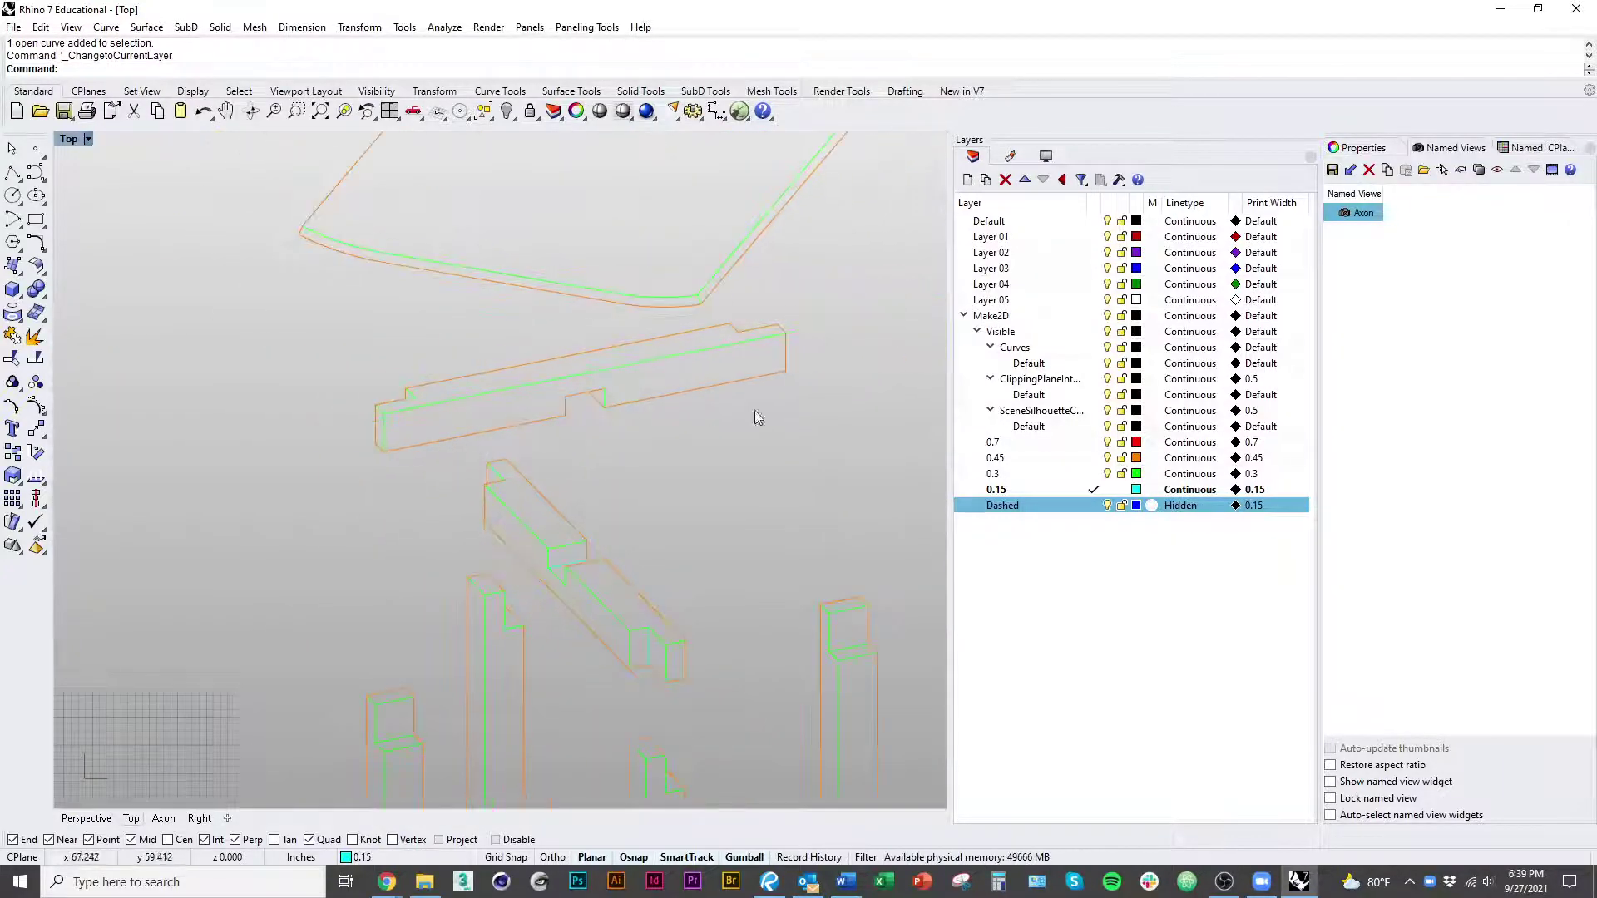
mouse_move(765, 422)
right_mouse_down()
mouse_move(666, 542)
mouse_move(678, 586)
mouse_move(603, 409)
right_mouse_up()
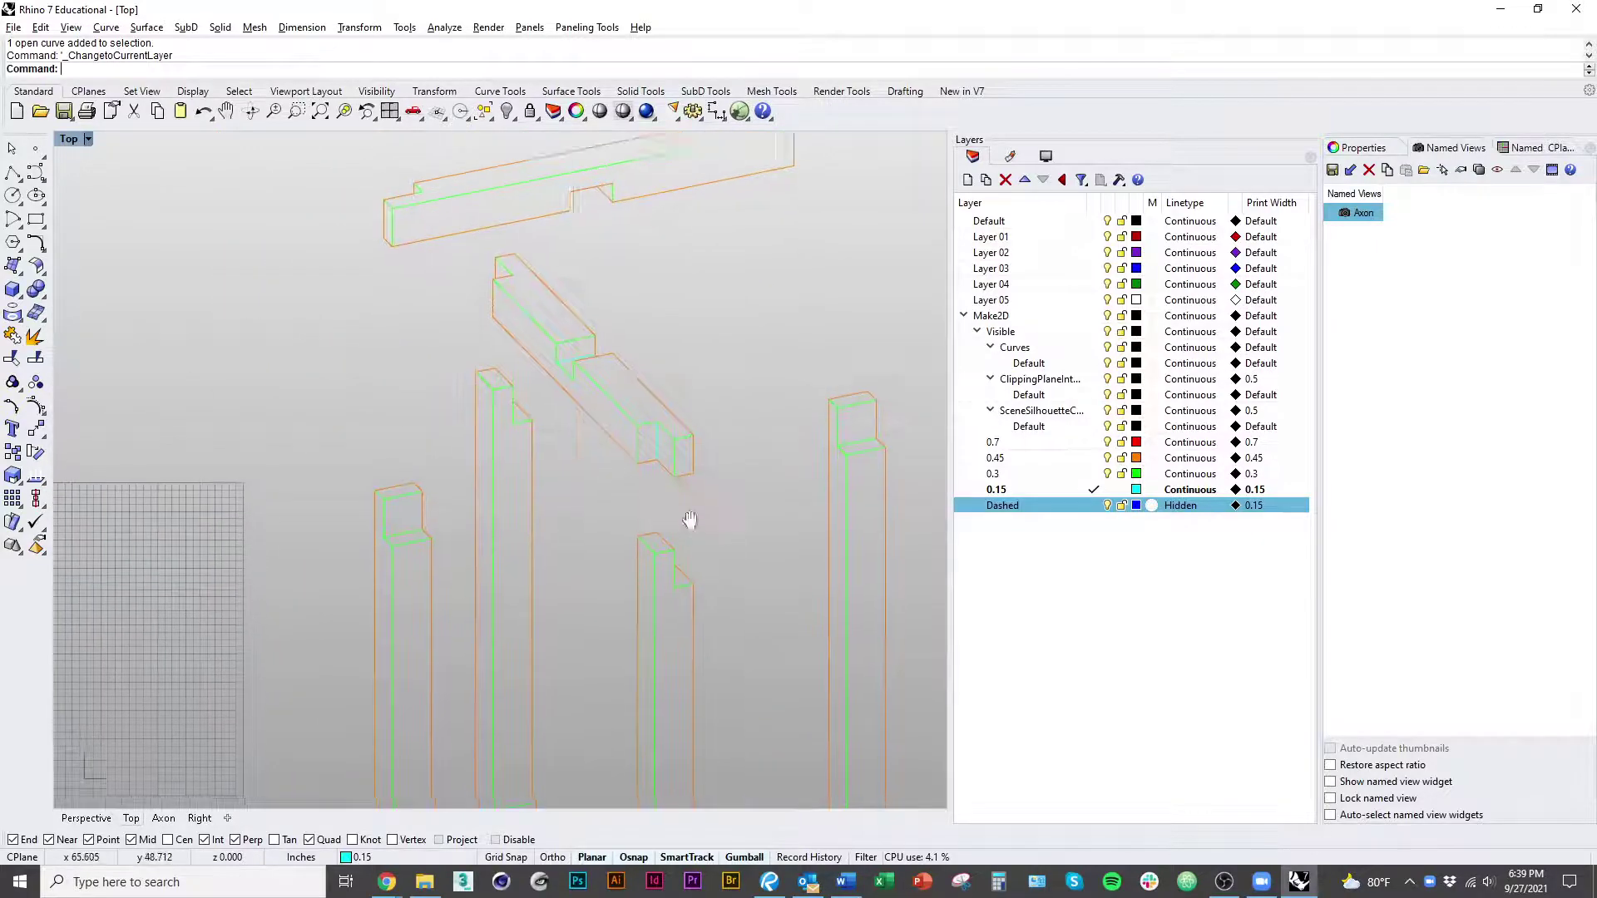
right_click_drag(690, 520, 624, 342)
scroll(788, 272, "up", 5)
left_click(795, 256)
right_click(790, 263)
scroll(690, 241, "down", 8)
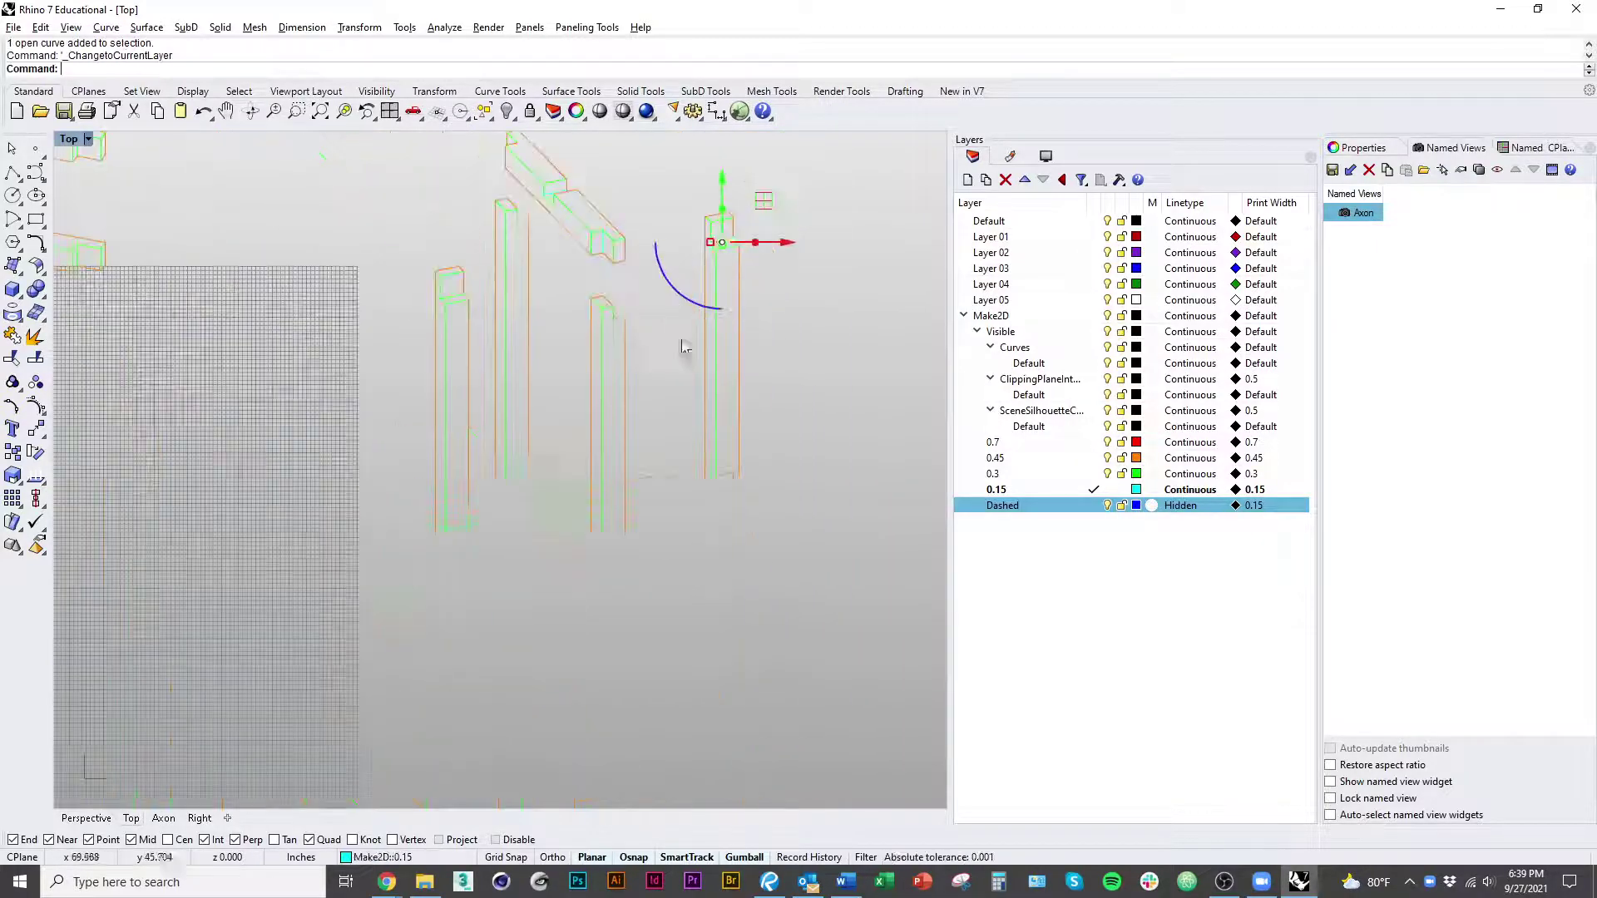
Step: Change the joint curves at the foot of the exploded axon's front leg and the adjoining vertical rail joint line to 0.15
scroll(610, 442, "up", 6)
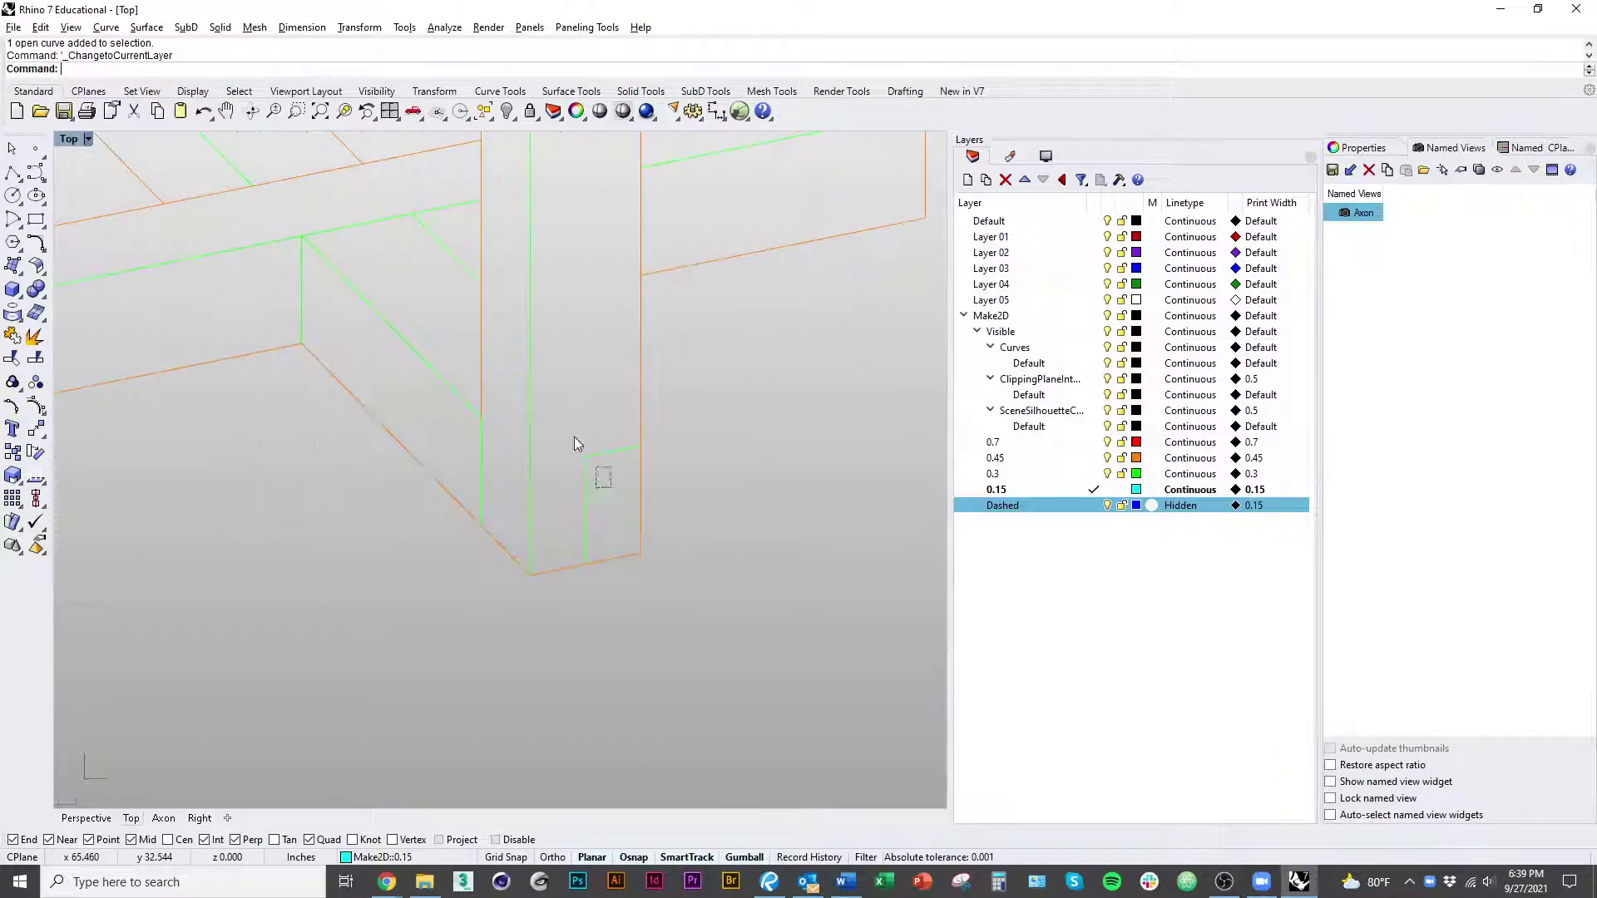
left_click_drag(574, 437, 569, 433)
right_click(512, 491)
left_click(482, 470)
right_click(559, 454)
Step: Change the vertical corner edge where the lower rails cross and the two joint curves at the left leg's foot to 0.15
scroll(561, 449, "down", 8)
scroll(458, 390, "up", 10)
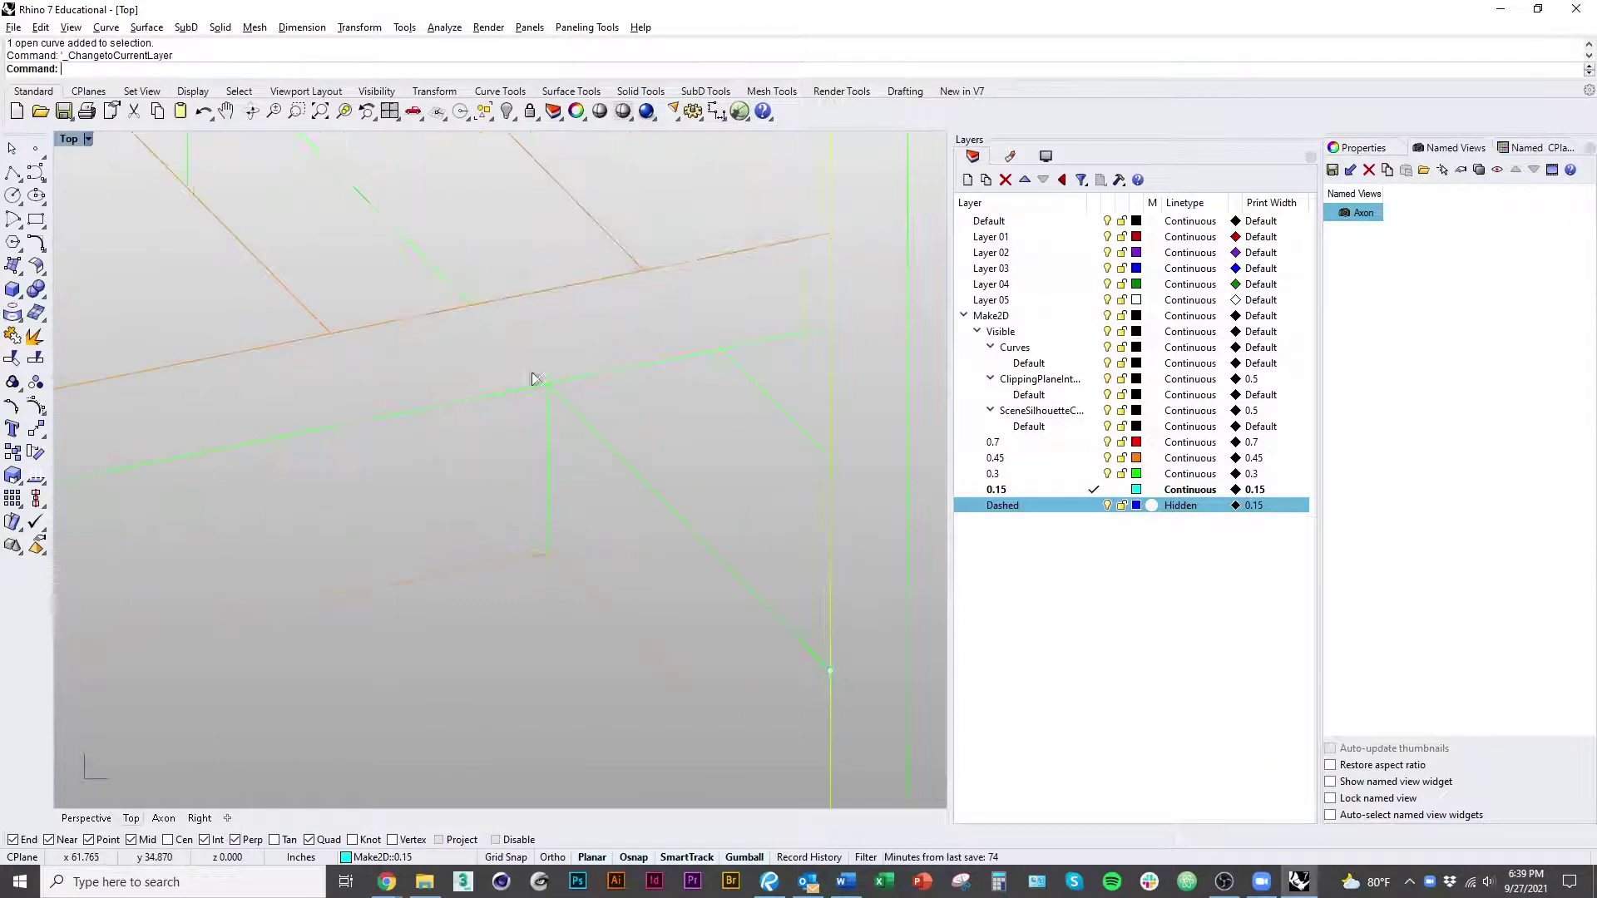
scroll(532, 380, "down", 8)
left_click(530, 455)
right_click(504, 452)
left_click_drag(225, 499, 202, 443)
scroll(159, 371, "up", 6)
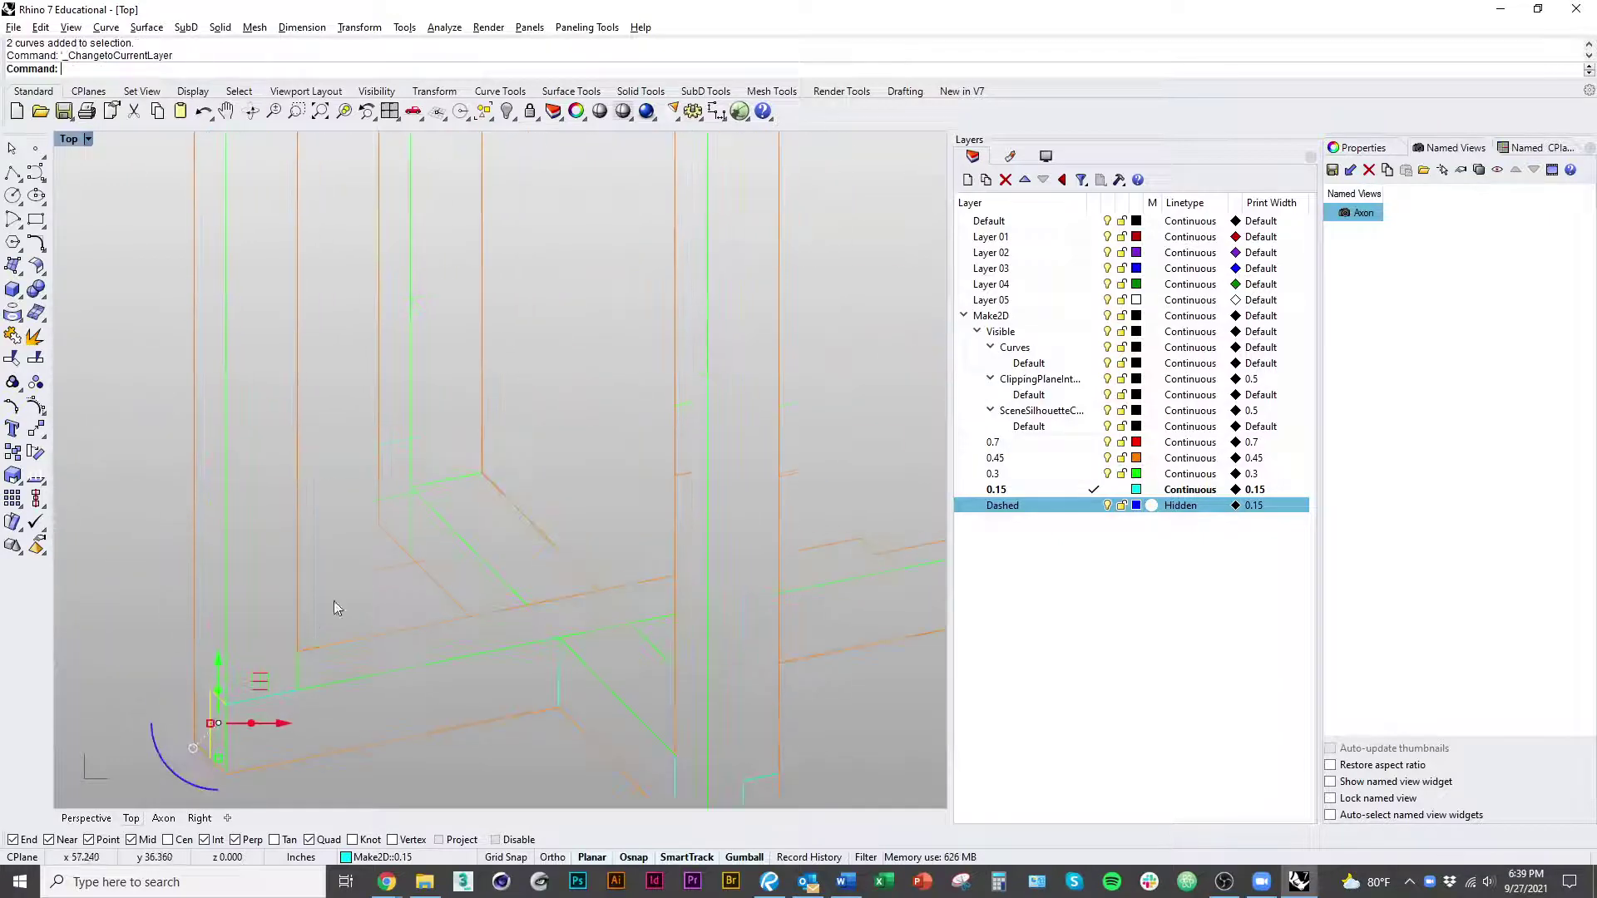
Step: Change the inside edge of the notch at the top of the exploded axon's leftmost leg to the 0.15 layer
scroll(334, 601, "down", 10)
scroll(328, 510, "up", 15)
left_click(277, 452)
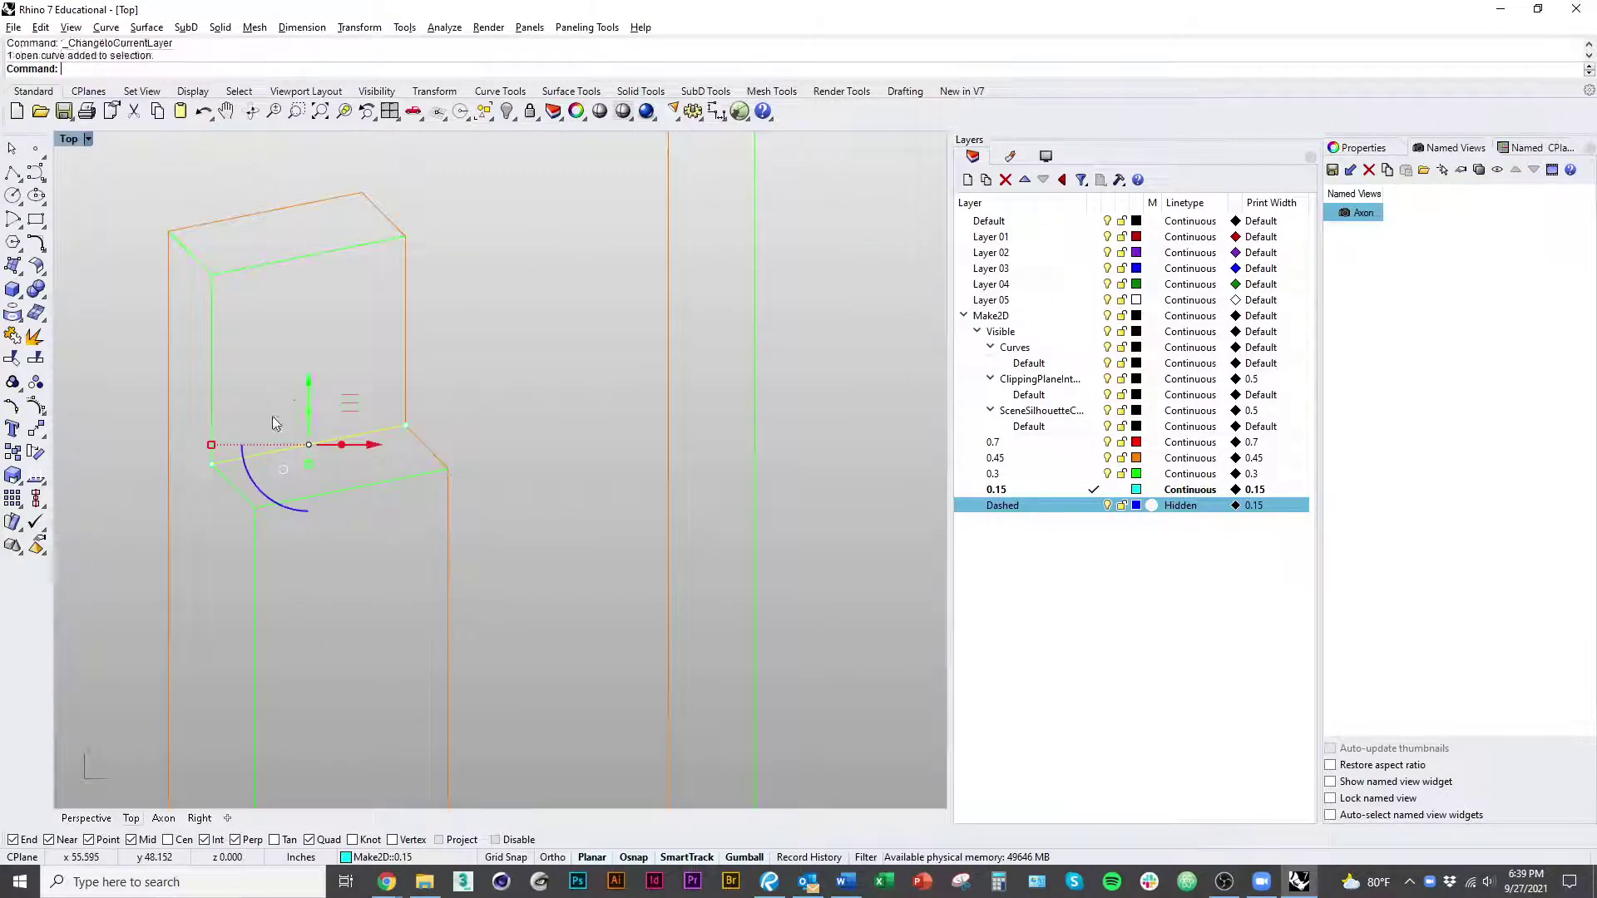
right_click(277, 425)
scroll(342, 421, "down", 6)
Step: Change the inner vertical edge at the right end of the lower rail in the other exploded drawing to 0.15
right_click_drag(349, 416, 654, 480)
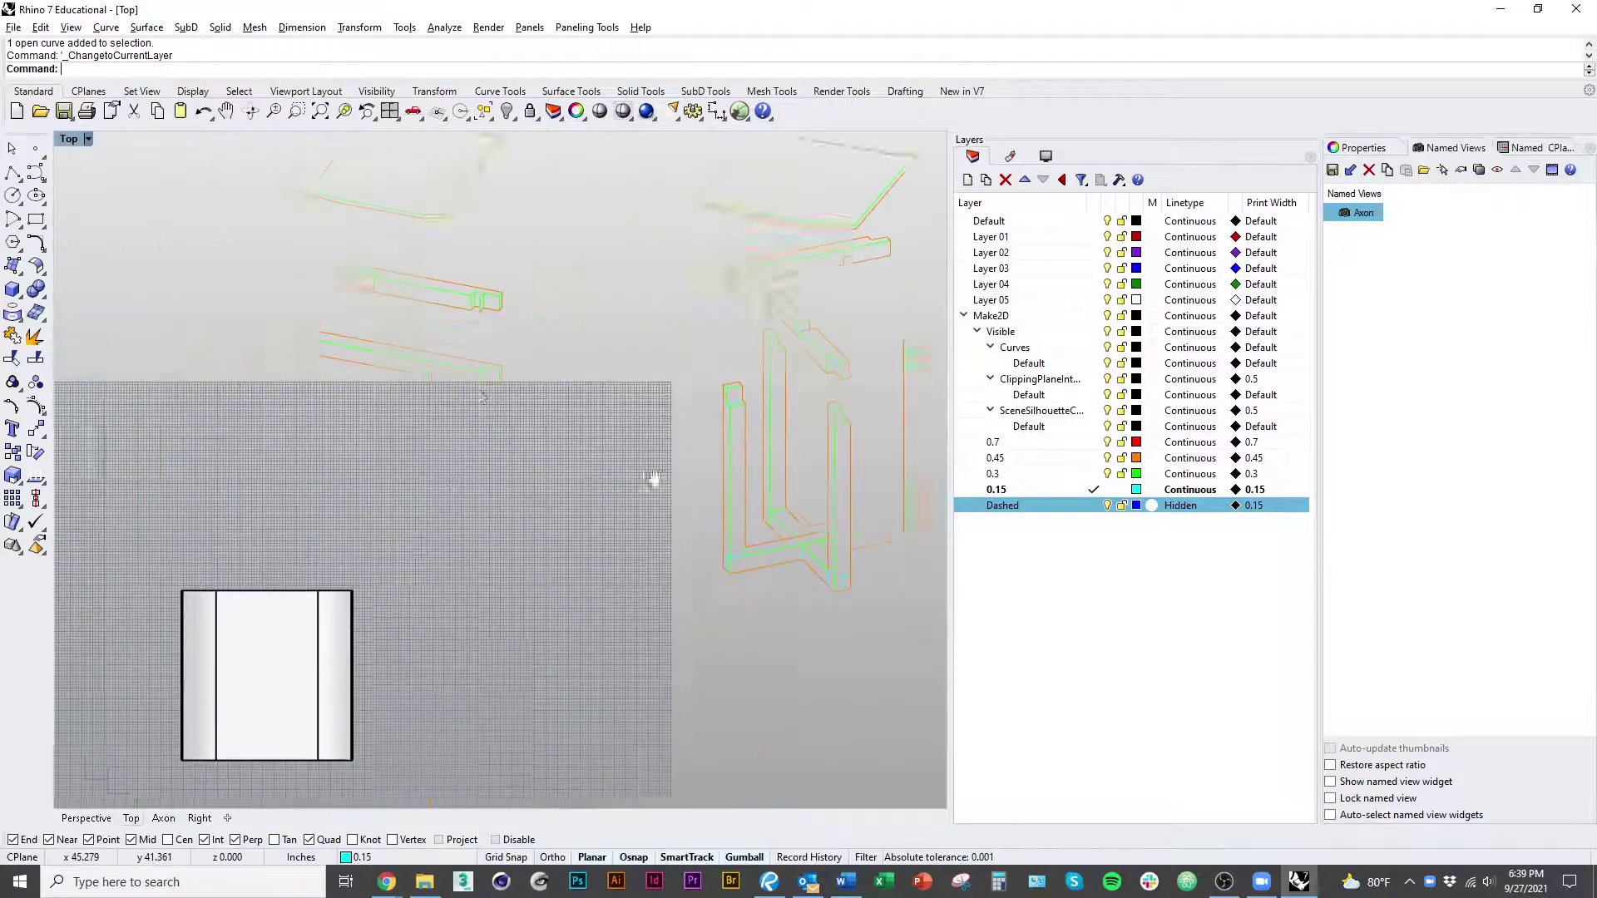
right_click_drag(482, 394, 519, 473)
scroll(520, 463, "up", 15)
left_click_drag(549, 356, 544, 355)
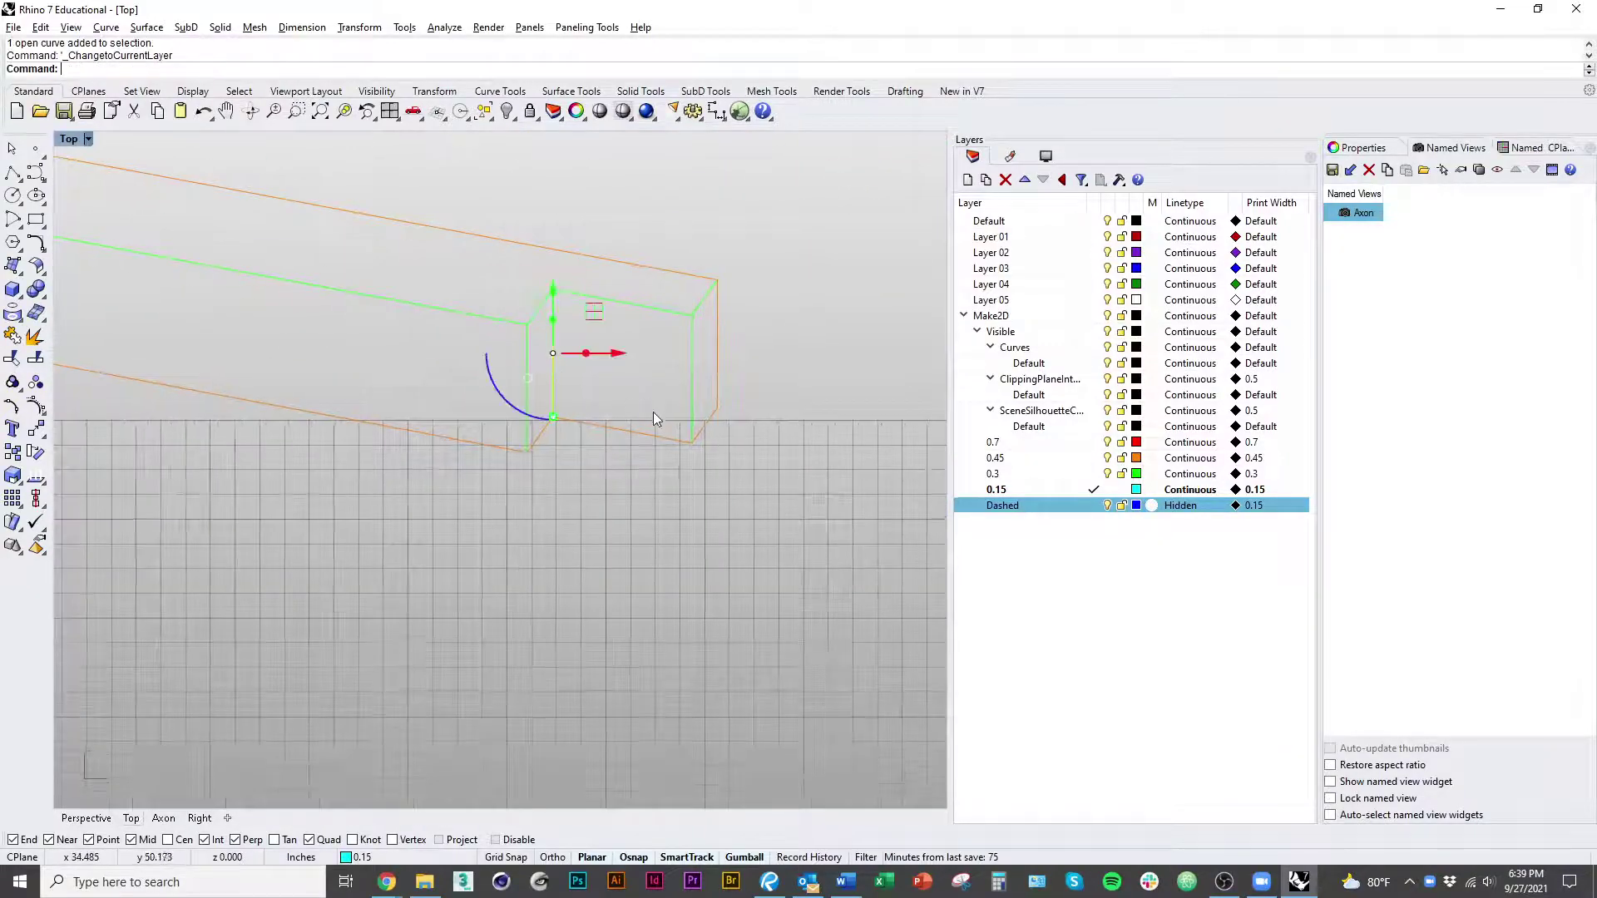
scroll(652, 412, "down", 6)
Step: Change the inner end edge and the middle notch edge of the upper rail in that exploded drawing to the 0.15 layer
right_click_drag(335, 400, 682, 528)
scroll(201, 386, "down", 8)
scroll(538, 293, "up", 8)
mouse_move(537, 293)
right_mouse_down()
mouse_move(454, 347)
mouse_move(520, 291)
right_mouse_up()
scroll(544, 317, "up", 10)
scroll(536, 341, "down", 10)
left_click(346, 447)
right_click_drag(347, 657, 352, 391)
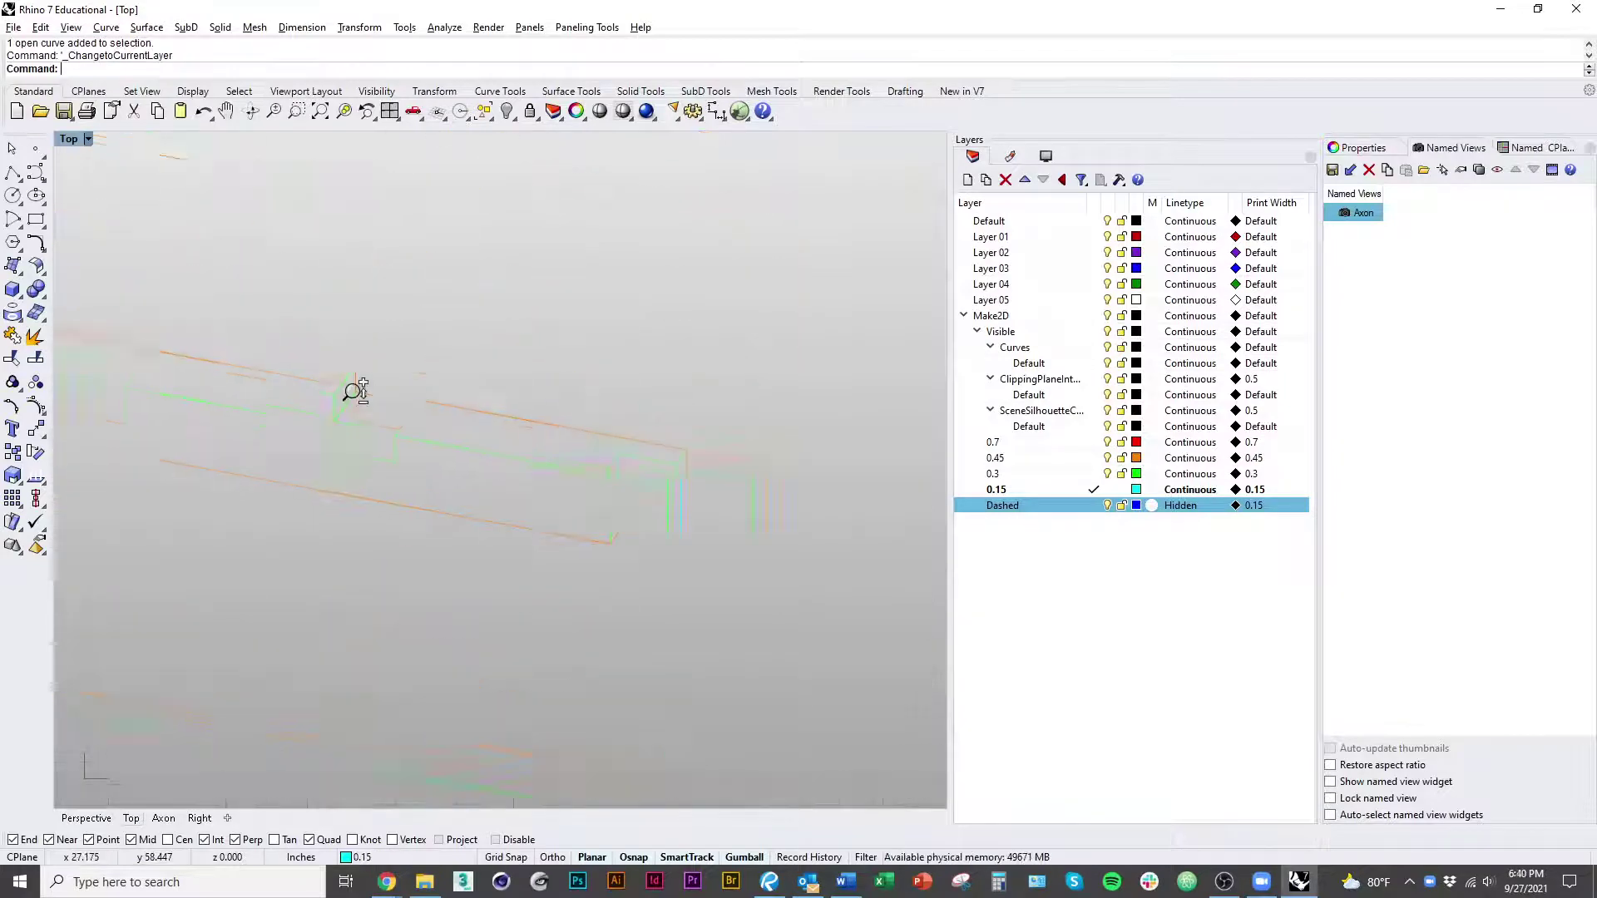
scroll(355, 389, "up", 10)
left_click_drag(358, 435, 276, 396)
scroll(439, 449, "down", 6)
left_click(439, 529)
scroll(426, 412, "down", 6)
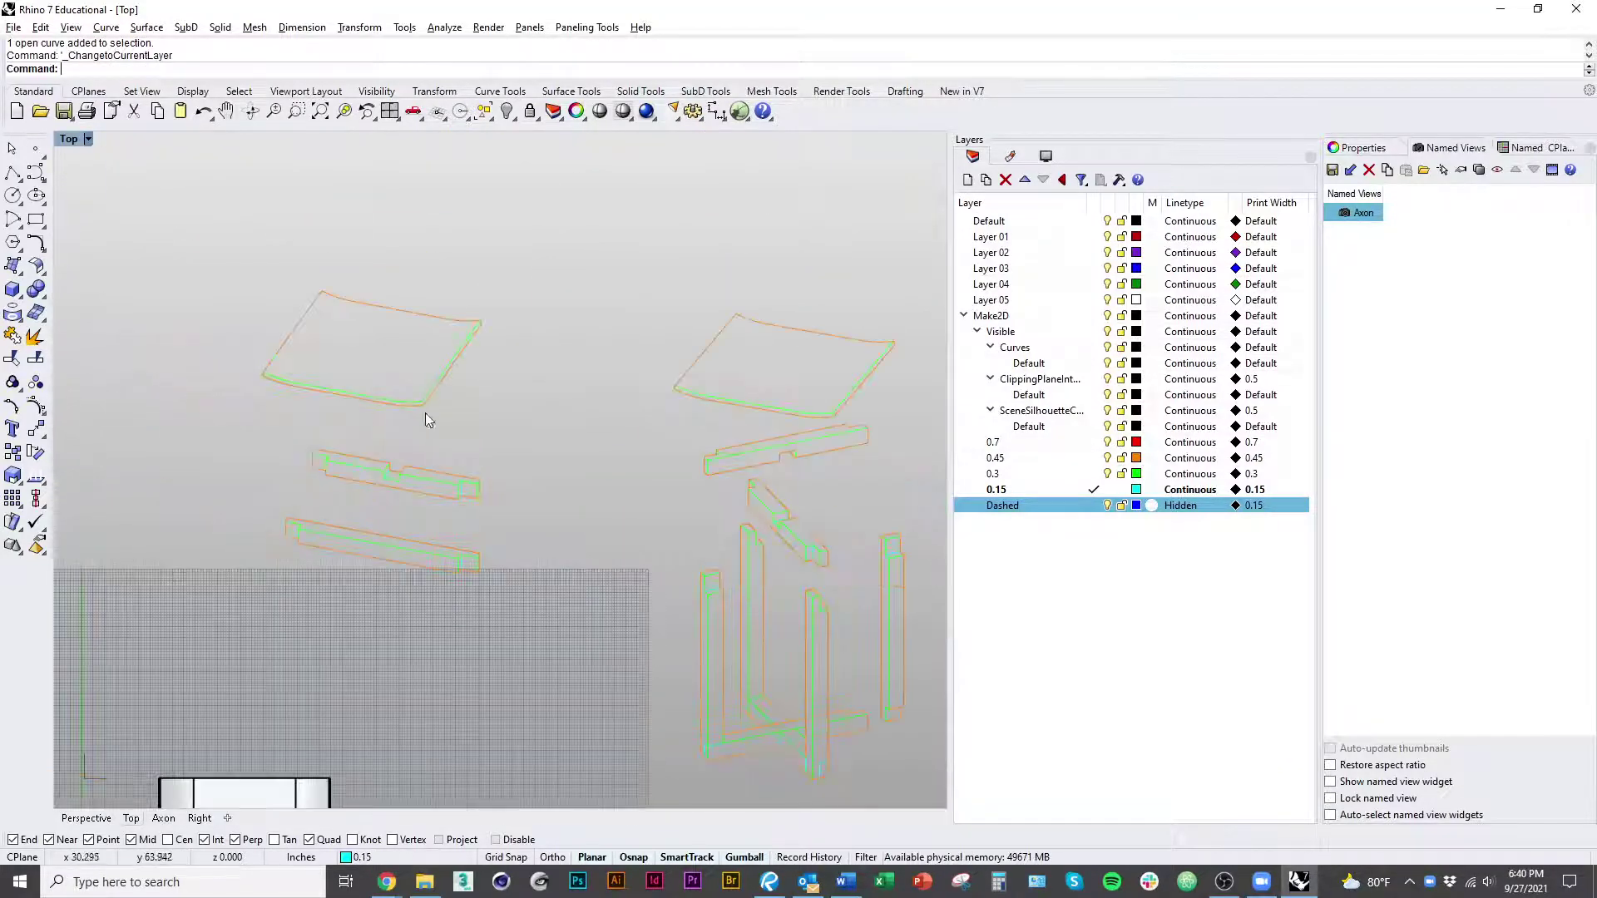
Step: Change the five break-line curves in the three joint details to the 0.15 layer
scroll(421, 264, "up", 6)
scroll(511, 438, "down", 6)
right_click_drag(875, 654, 376, 496)
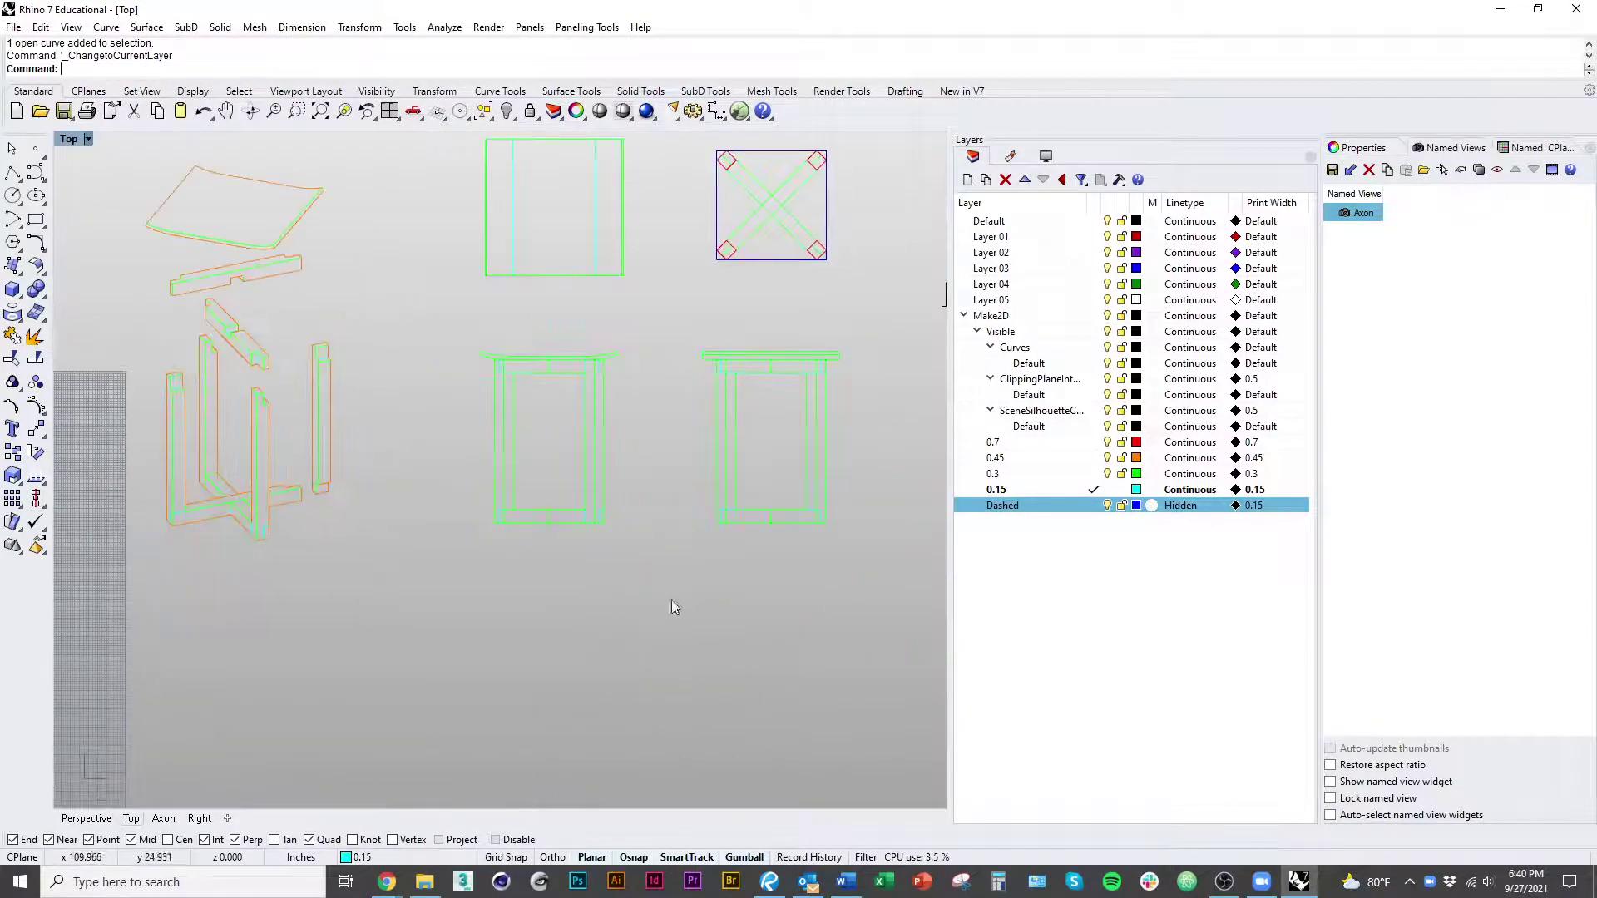
right_click_drag(875, 580, 313, 675)
scroll(372, 399, "up", 9)
right_click_drag(593, 461, 412, 551)
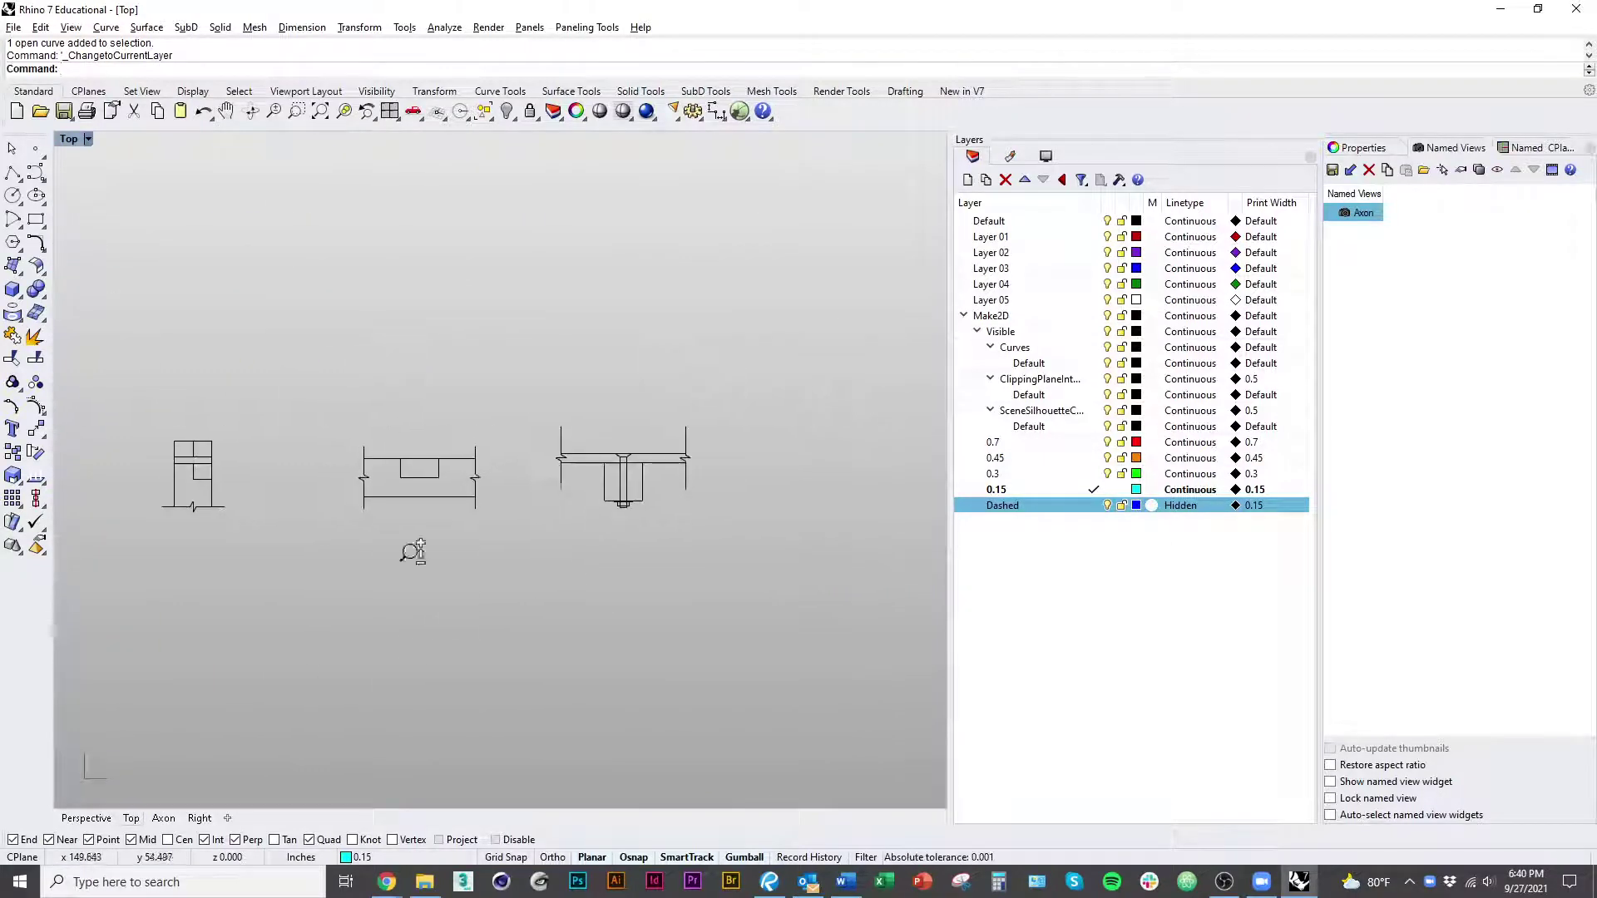
scroll(413, 559, "up", 7)
right_click_drag(291, 624, 484, 626)
scroll(476, 622, "down", 5)
right_click_drag(442, 677, 366, 687)
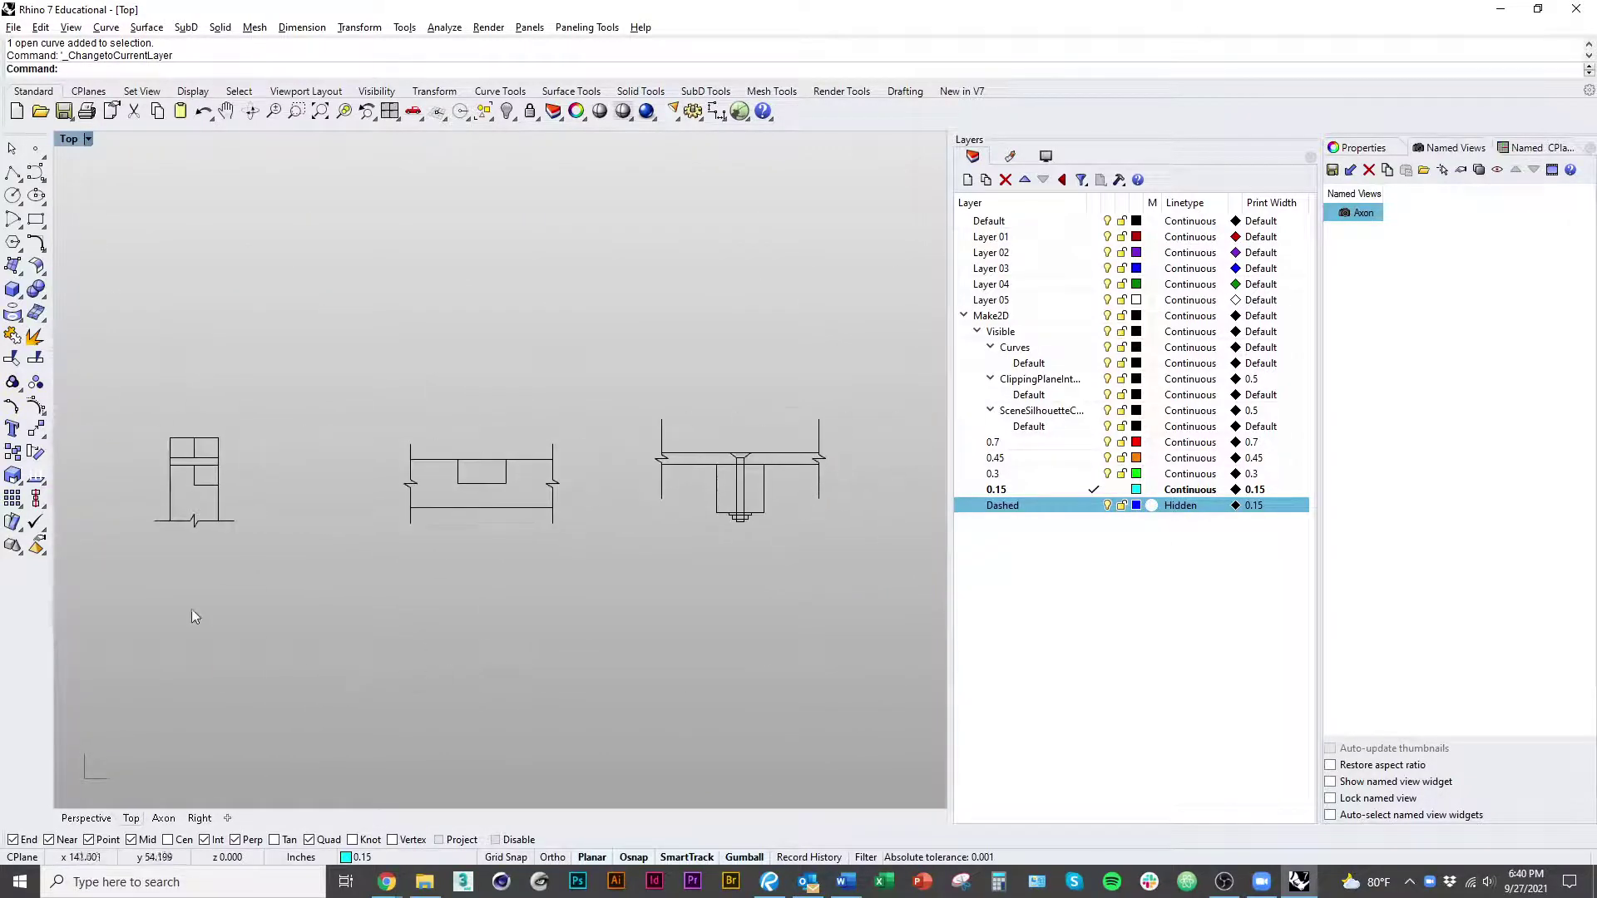
scroll(196, 541, "up", 10)
left_click_drag(378, 575, 291, 449)
scroll(407, 561, "down", 6)
right_click_drag(551, 574, 430, 568)
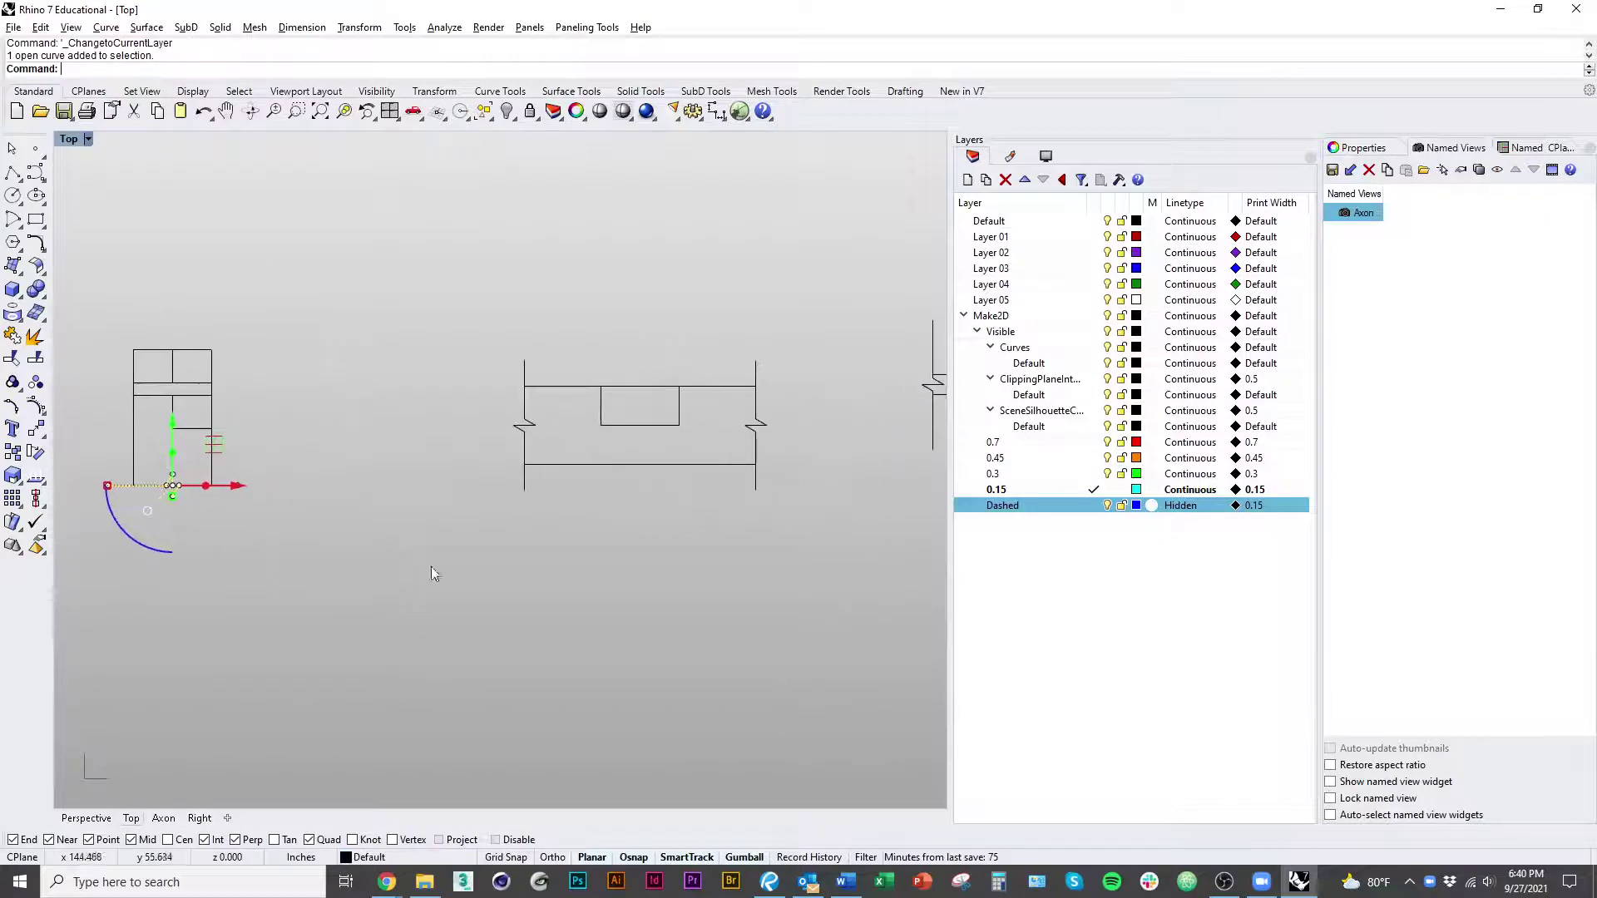
left_click_drag(687, 514, 483, 477, "shift")
right_click_drag(748, 524, 328, 505)
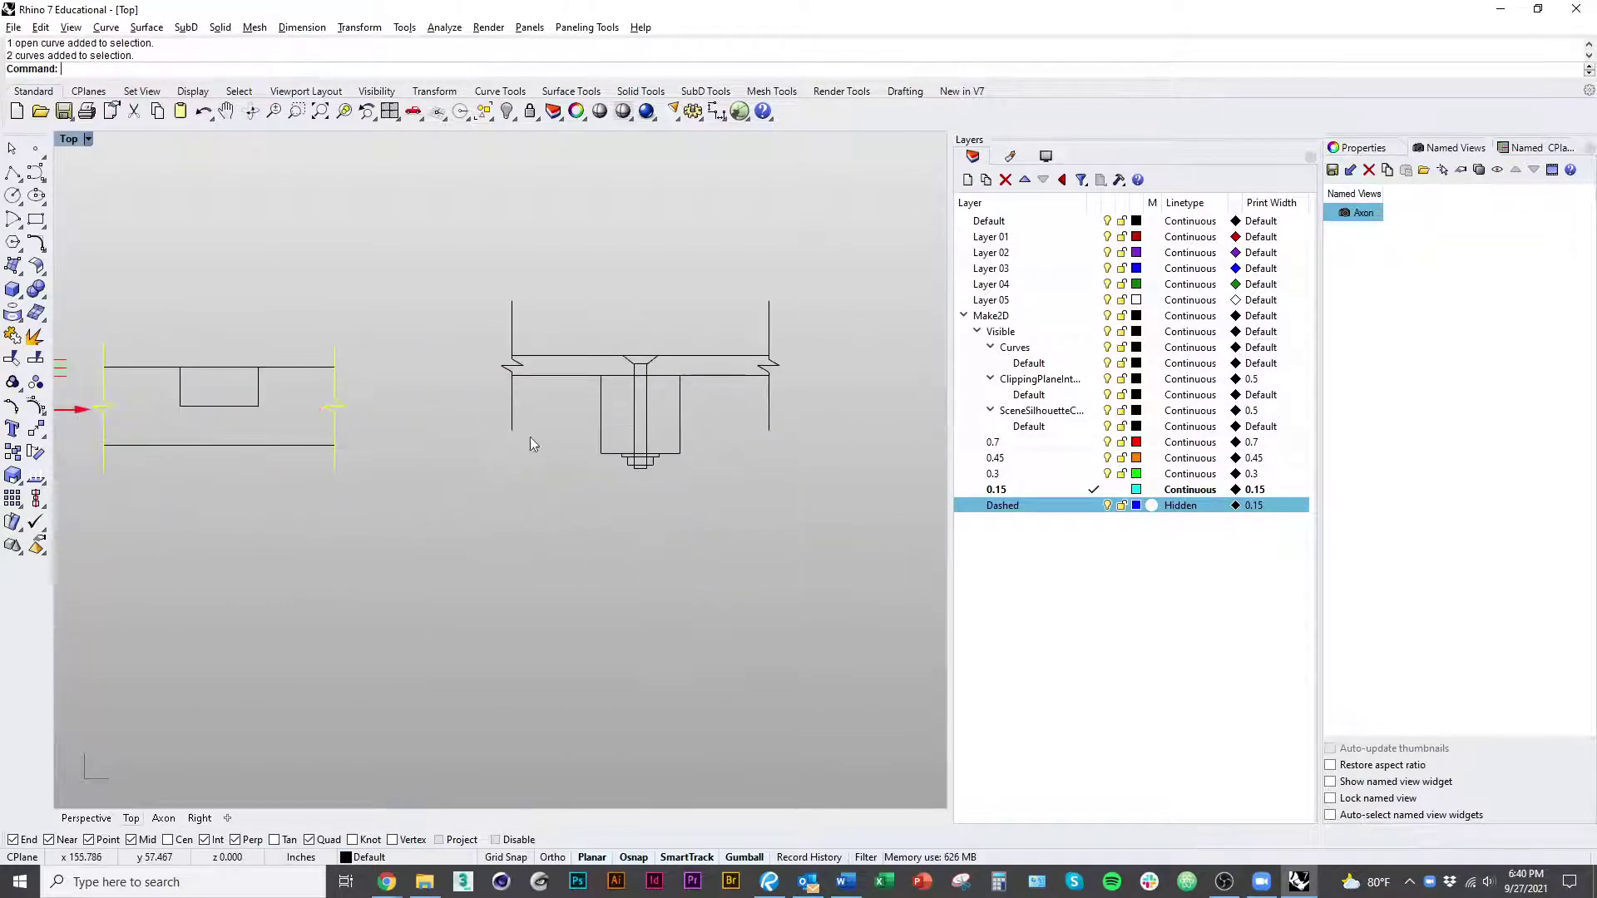
left_click(512, 424, "shift")
left_click(769, 415, "shift")
right_click(1041, 489)
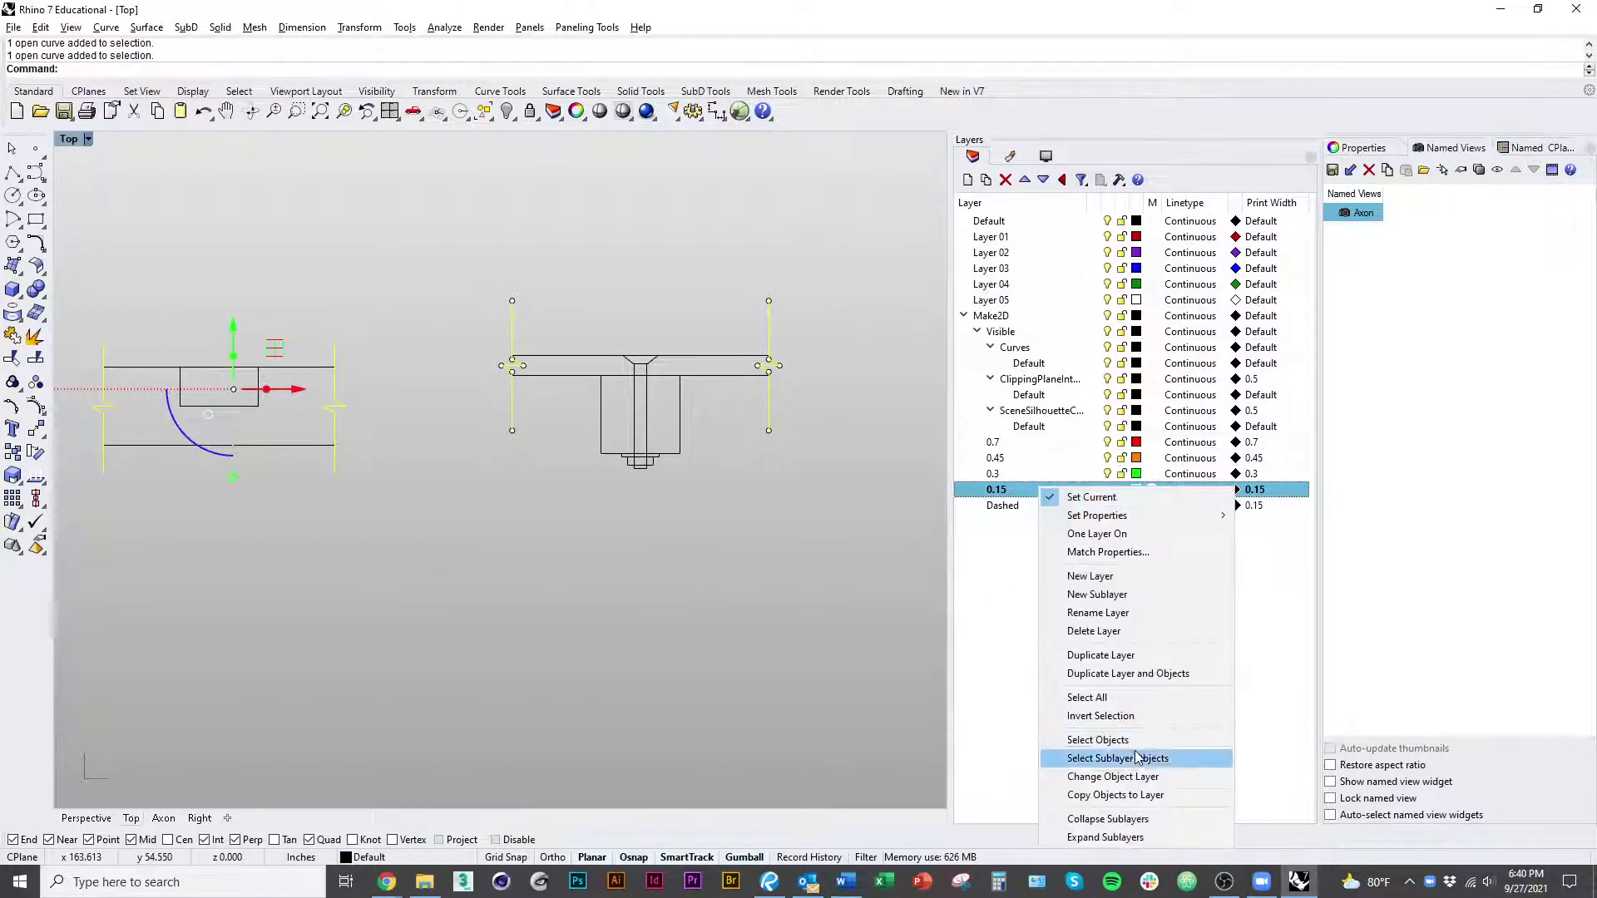
left_click(1115, 777)
key("Escape")
Step: Change the tabletop edges in the bolt detail and the remaining curves of the other two joint details to the 0.45 layer
right_click_drag(757, 508, 687, 563)
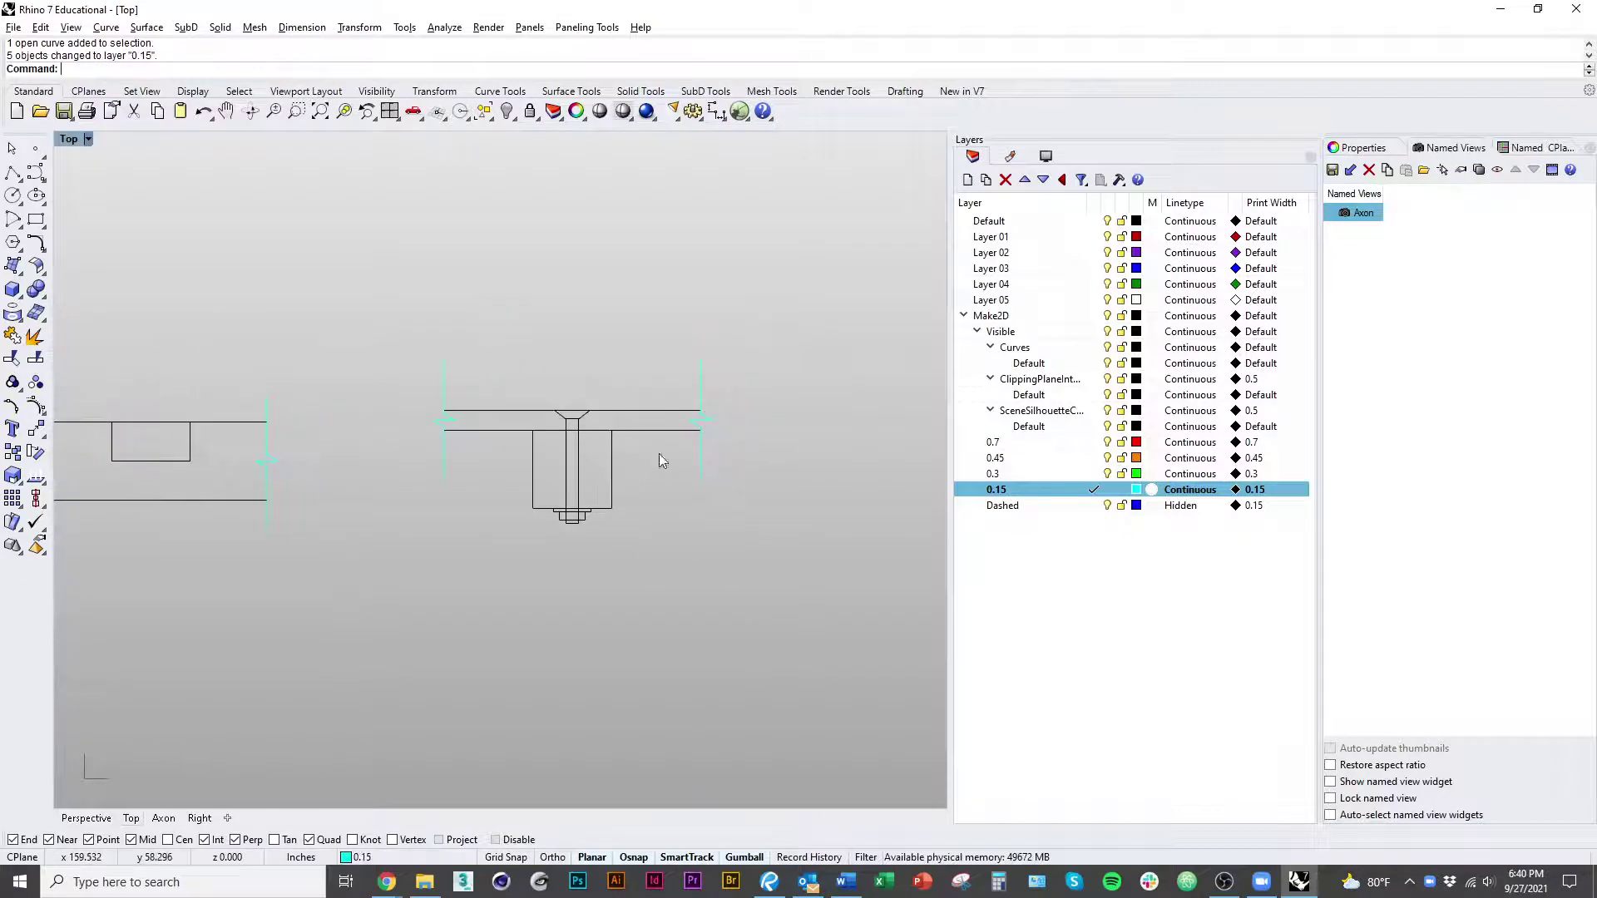
left_click_drag(659, 461, 615, 400)
right_click_drag(515, 501, 445, 547)
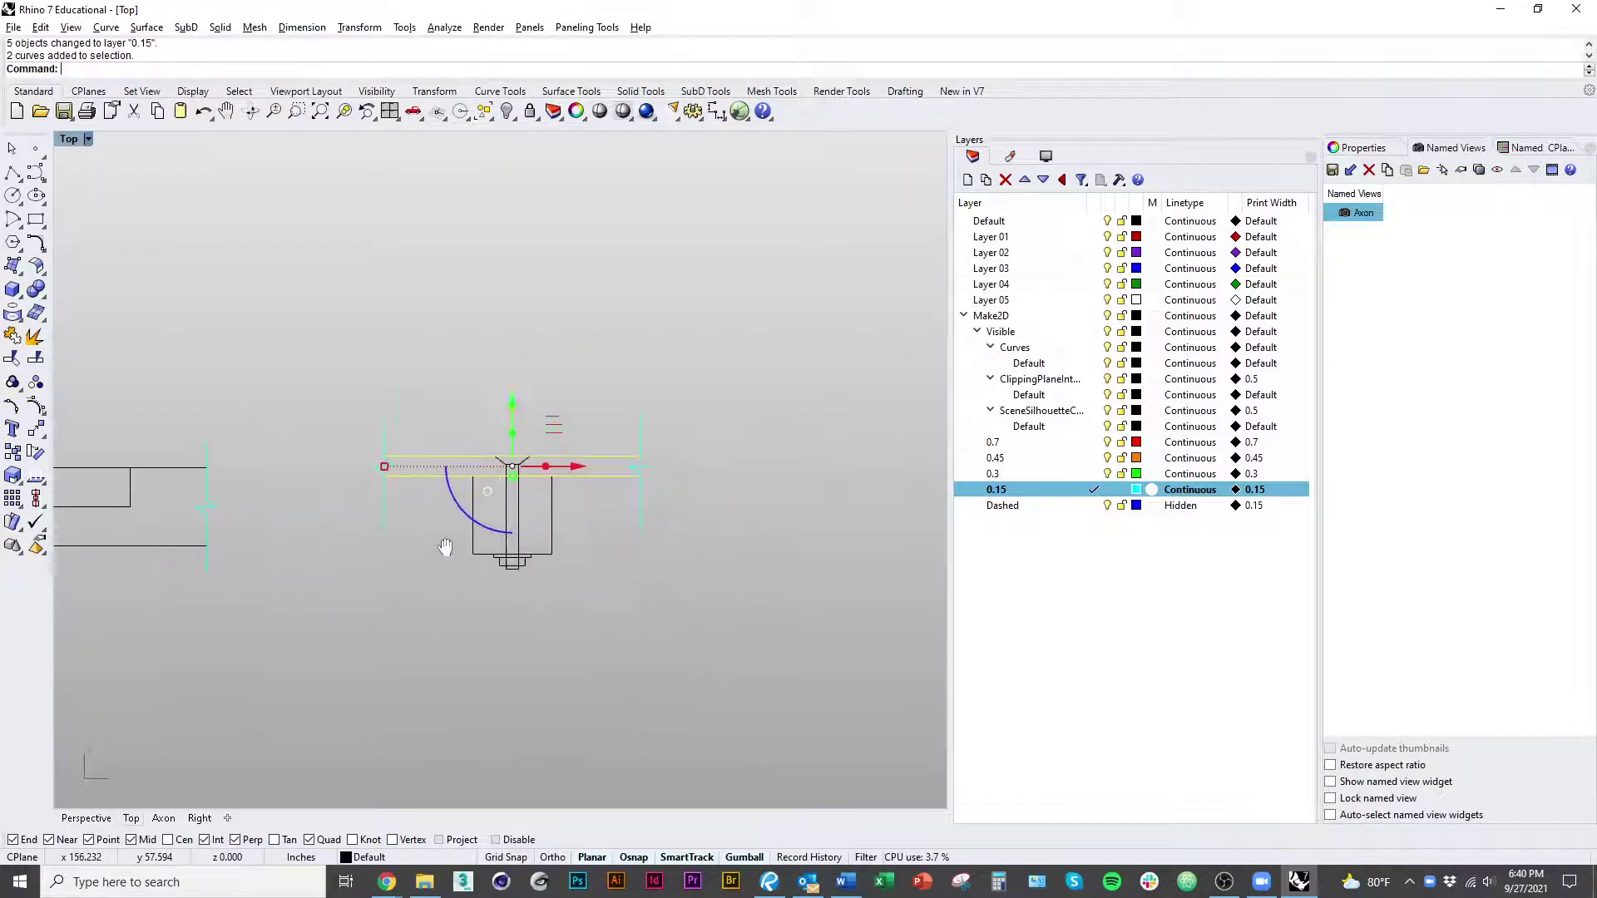
right_click_drag(253, 607, 463, 605)
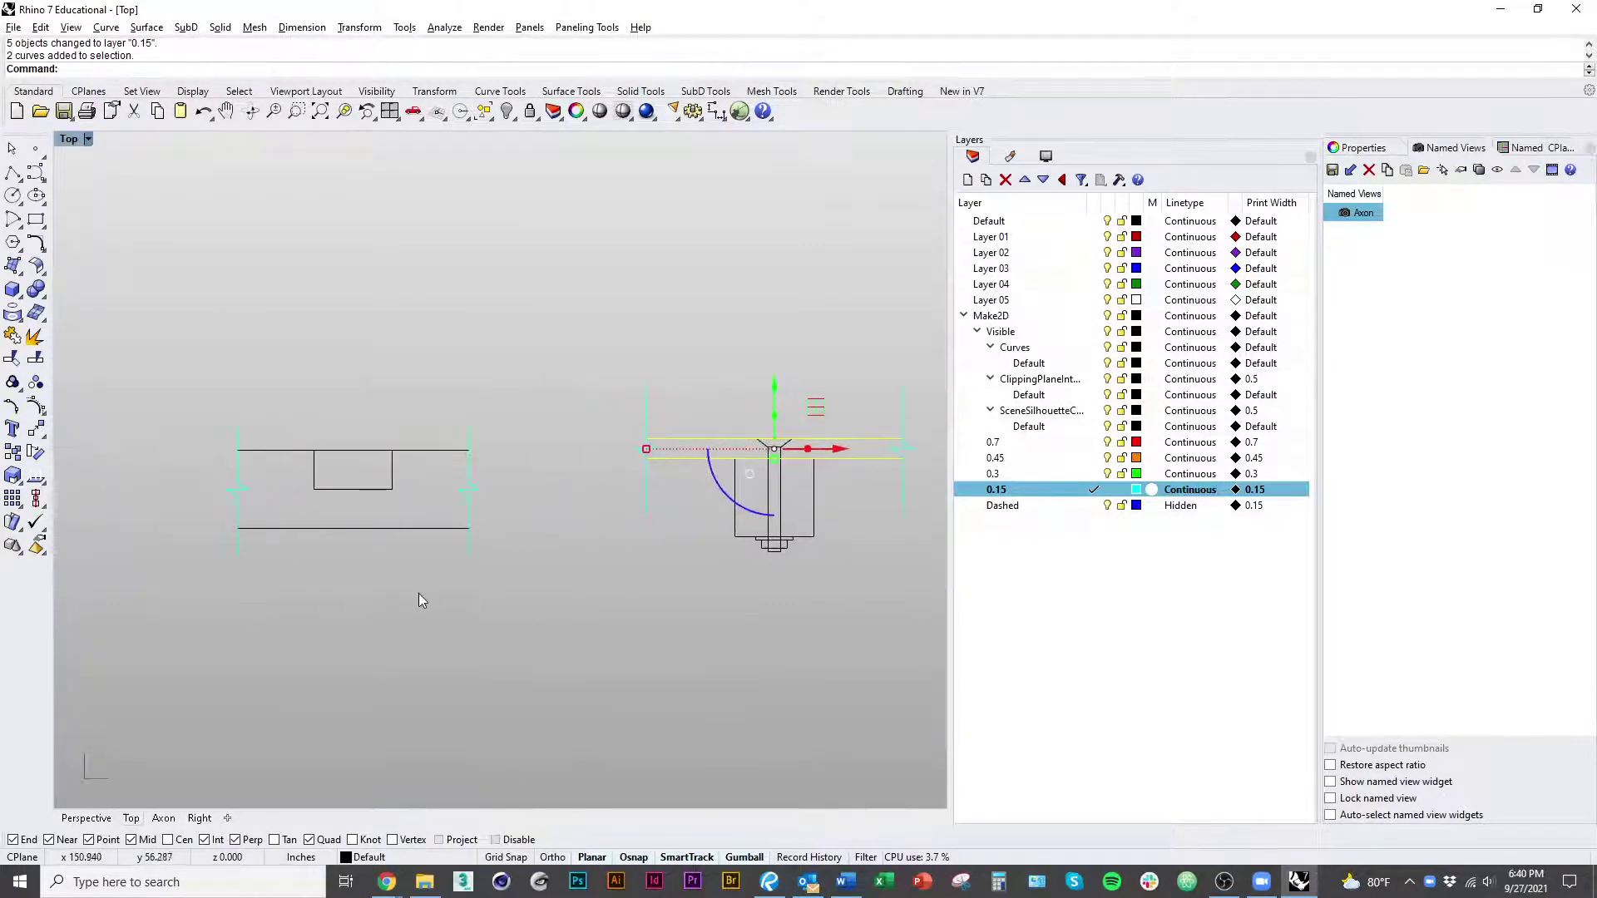
left_click_drag(418, 601, 268, 376)
right_click_drag(219, 578, 726, 555)
left_click_drag(488, 496, 358, 387)
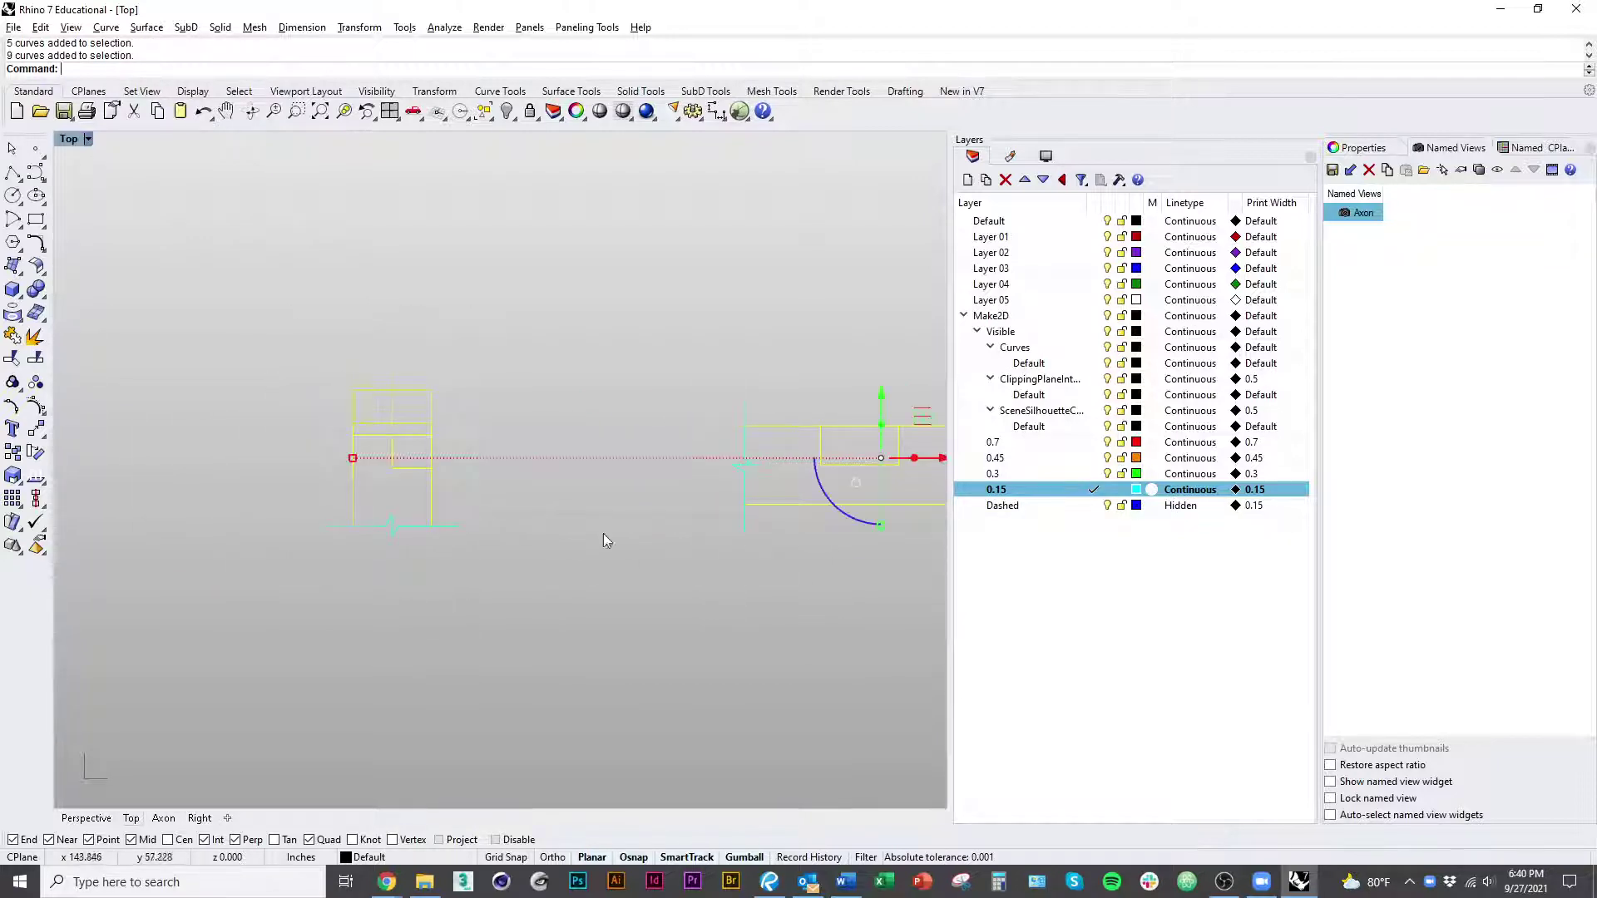
right_click_drag(732, 660, 535, 635)
right_click(1075, 457)
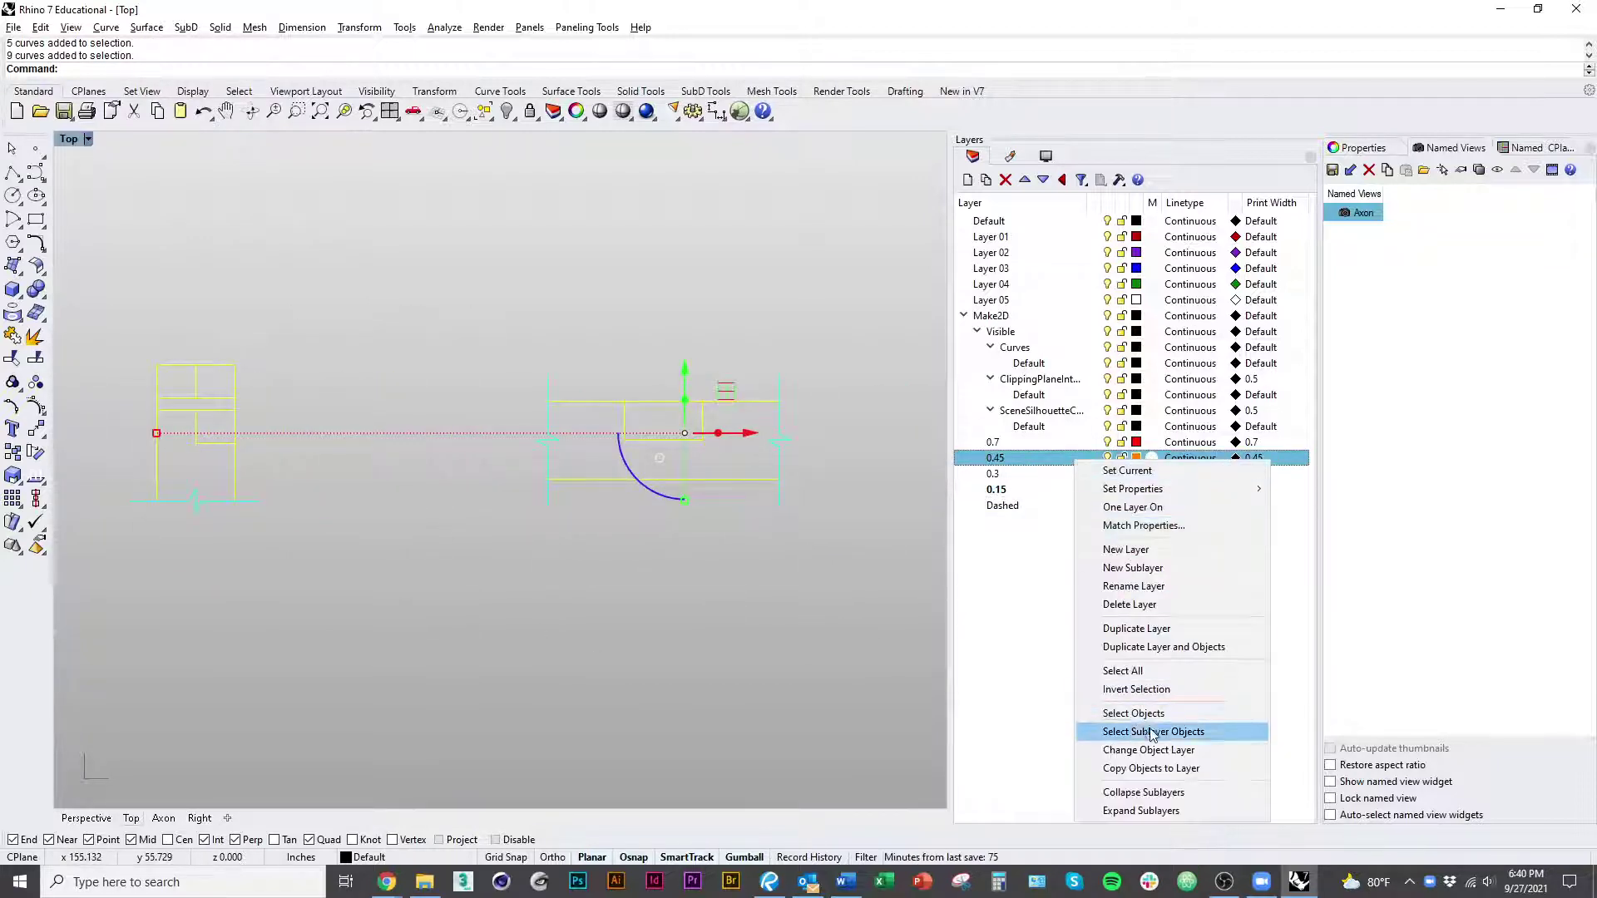
left_click(1135, 750)
Step: Make 0.45 the current layer and change the washer outline in the bolt detail to it
right_click_drag(754, 597, 647, 654)
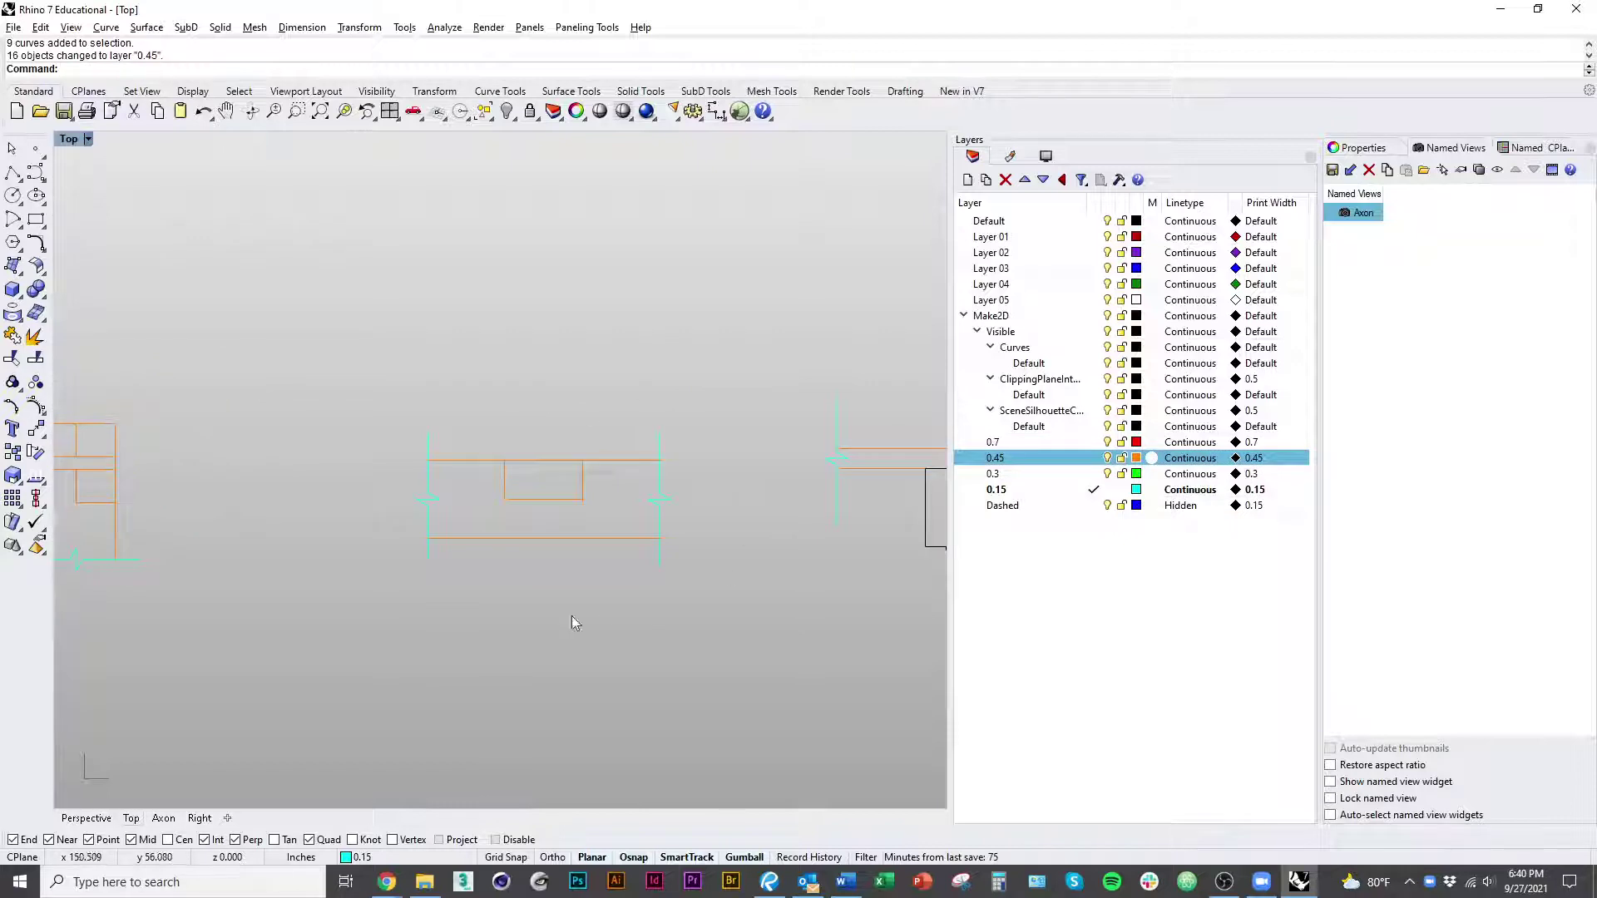
scroll(621, 605, "down", 2)
scroll(532, 557, "up", 5)
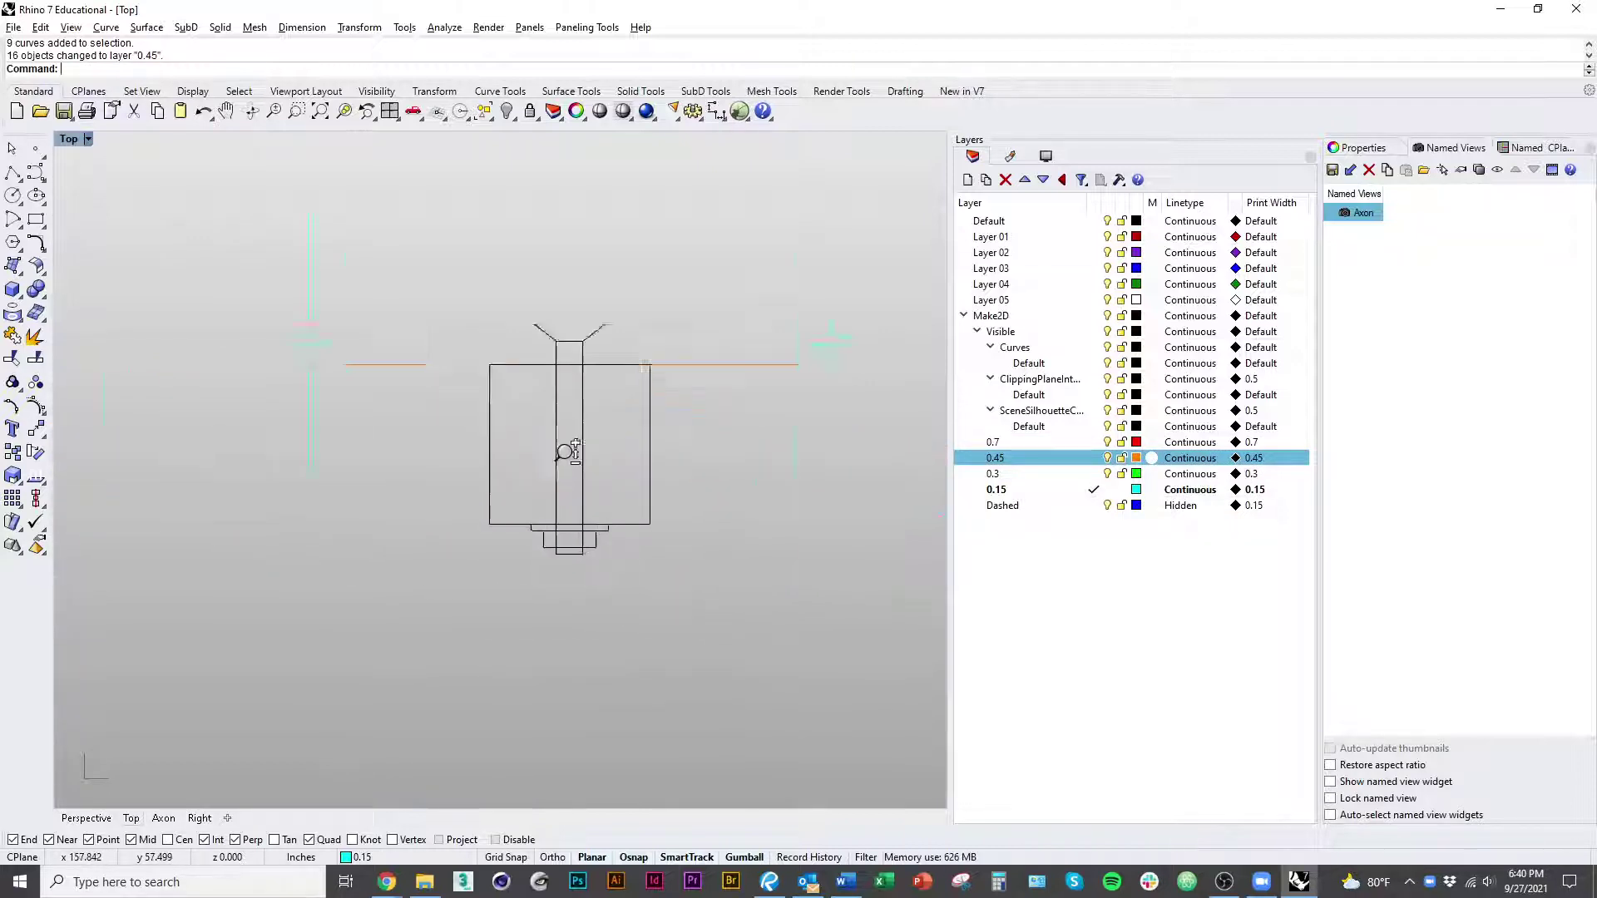
scroll(567, 451, "up", 3)
left_click(499, 544)
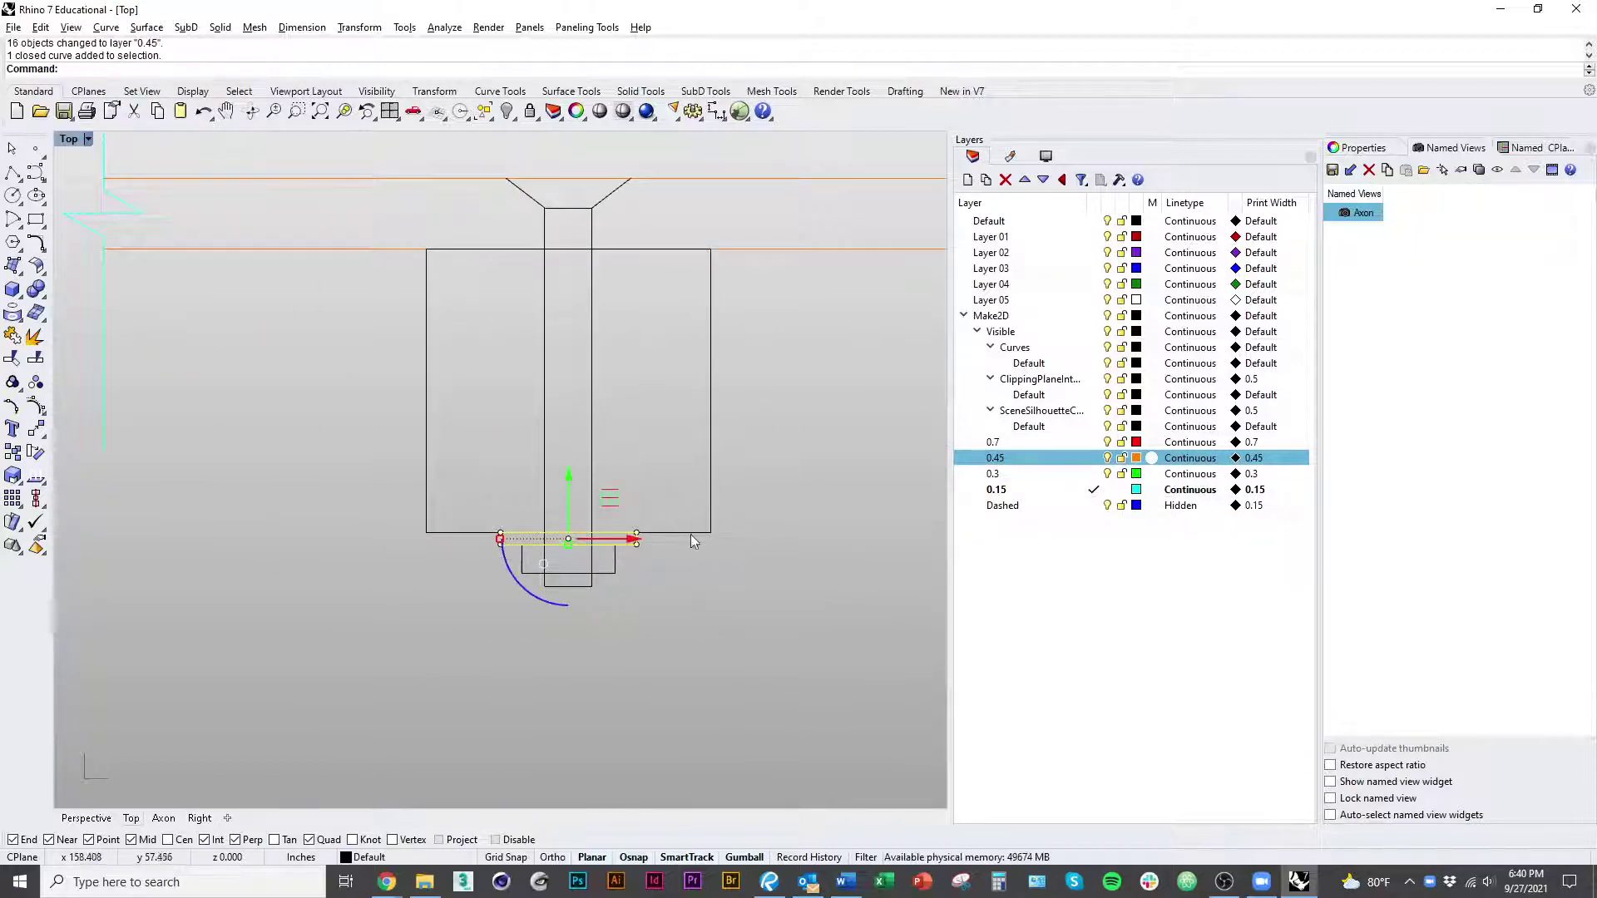
scroll(554, 638, "down", 2)
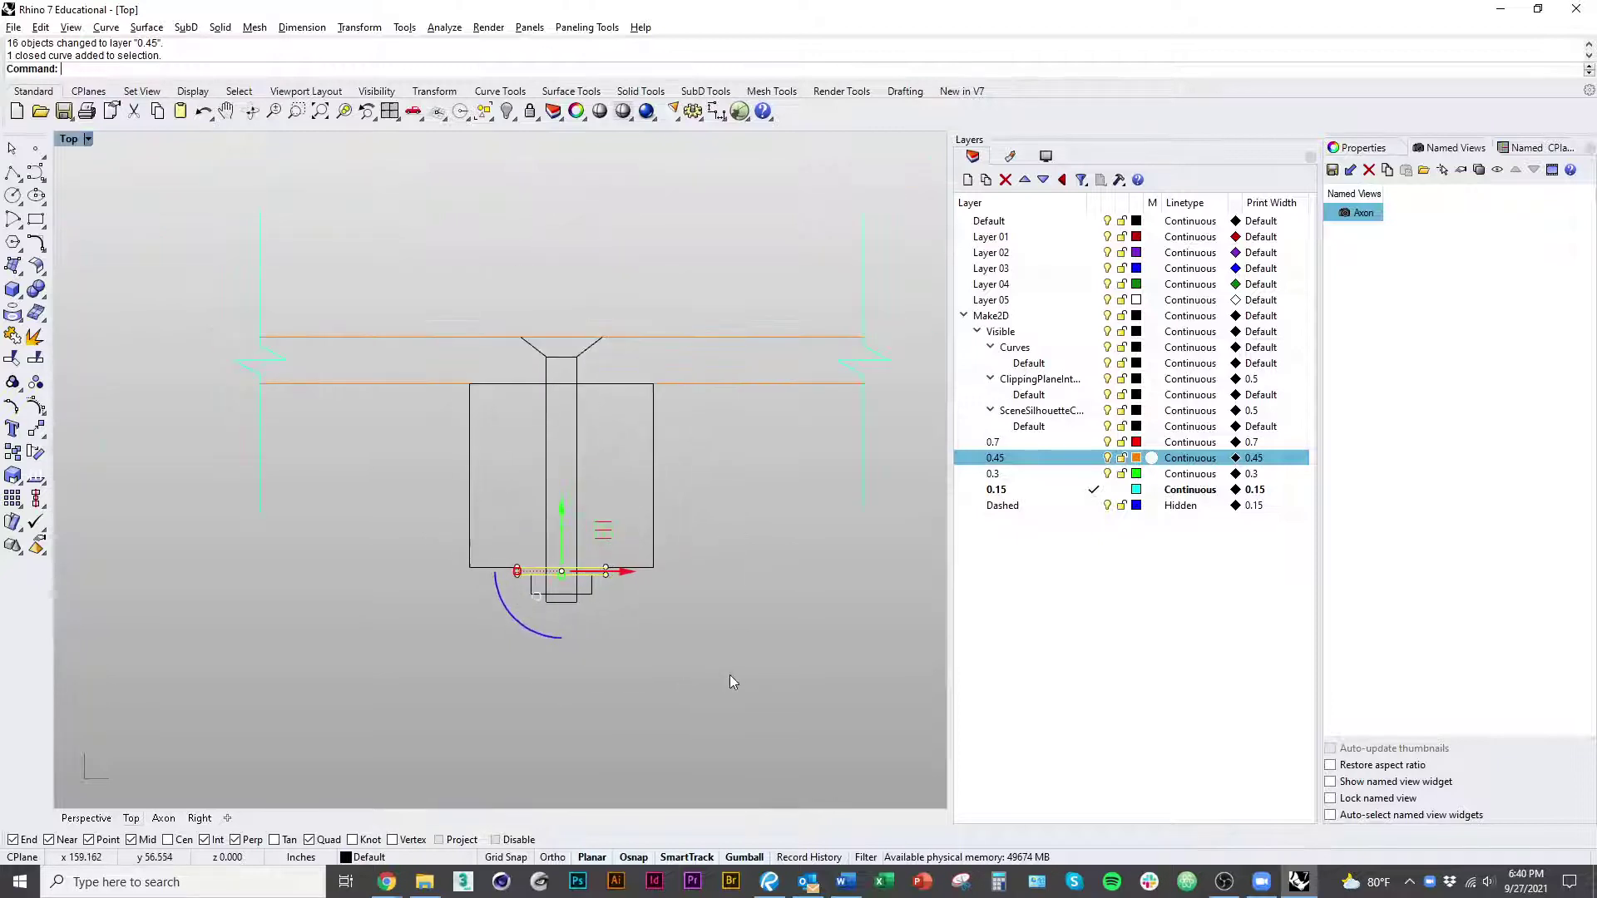
left_click(1093, 458)
left_click(731, 653)
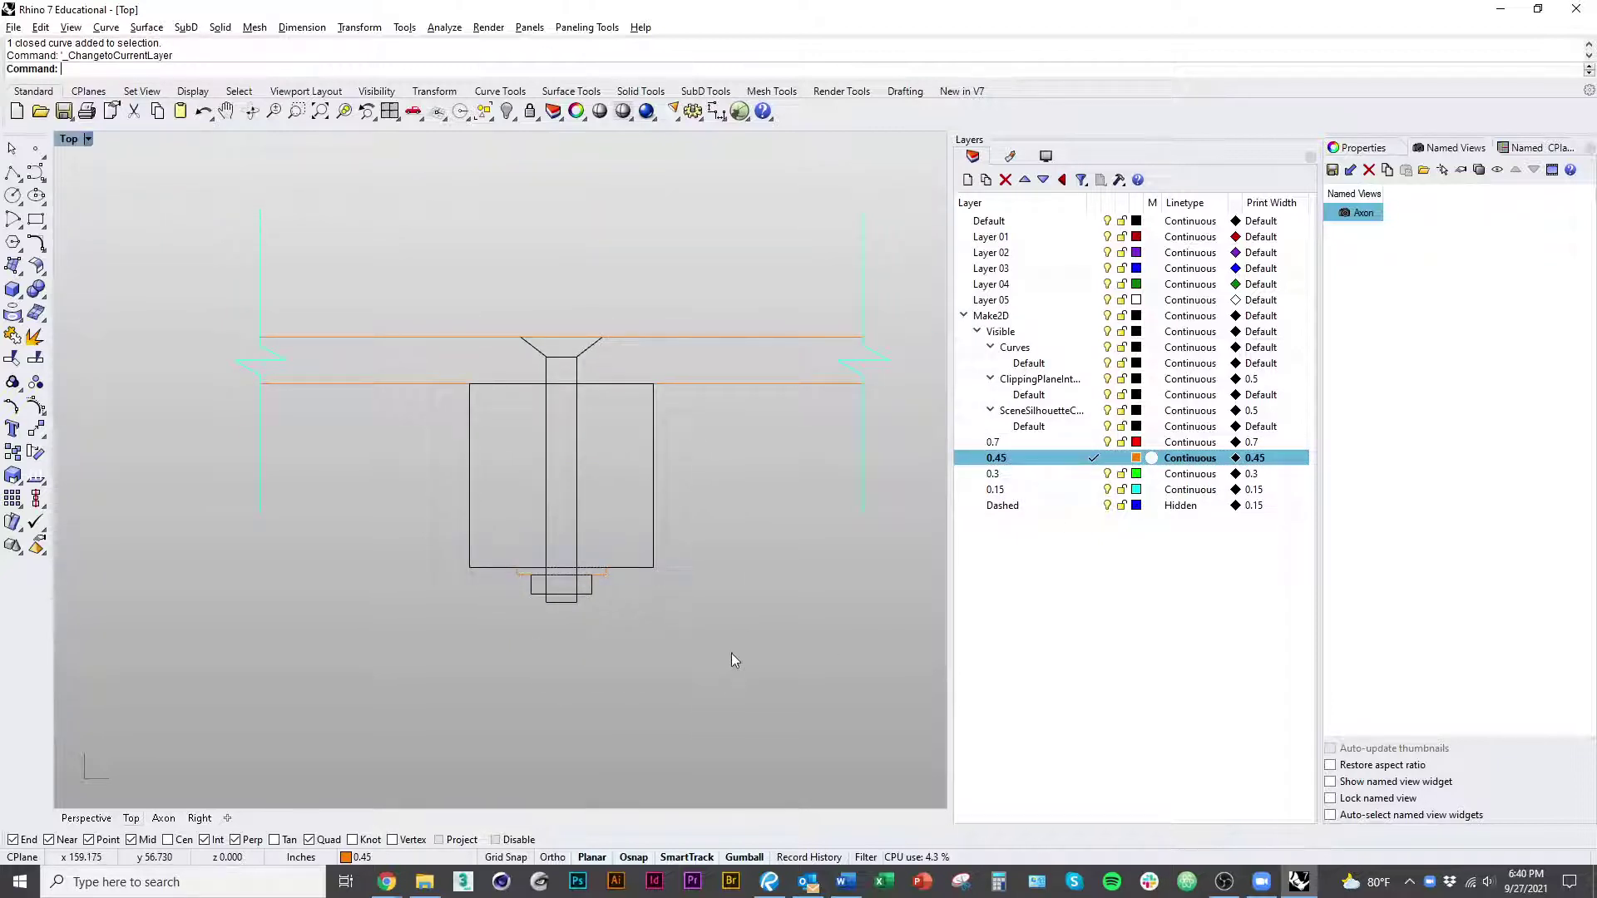
Step: Change the remaining nut, bolt shaft, countersunk head and rail block curves in the bolt detail to the 0.45 layer
left_click_drag(732, 653, 422, 501)
key("F4")
left_click_drag(488, 303, 649, 416)
key("F4")
scroll(708, 458, "down", 5)
left_click(709, 509)
right_click_drag(711, 572, 581, 581)
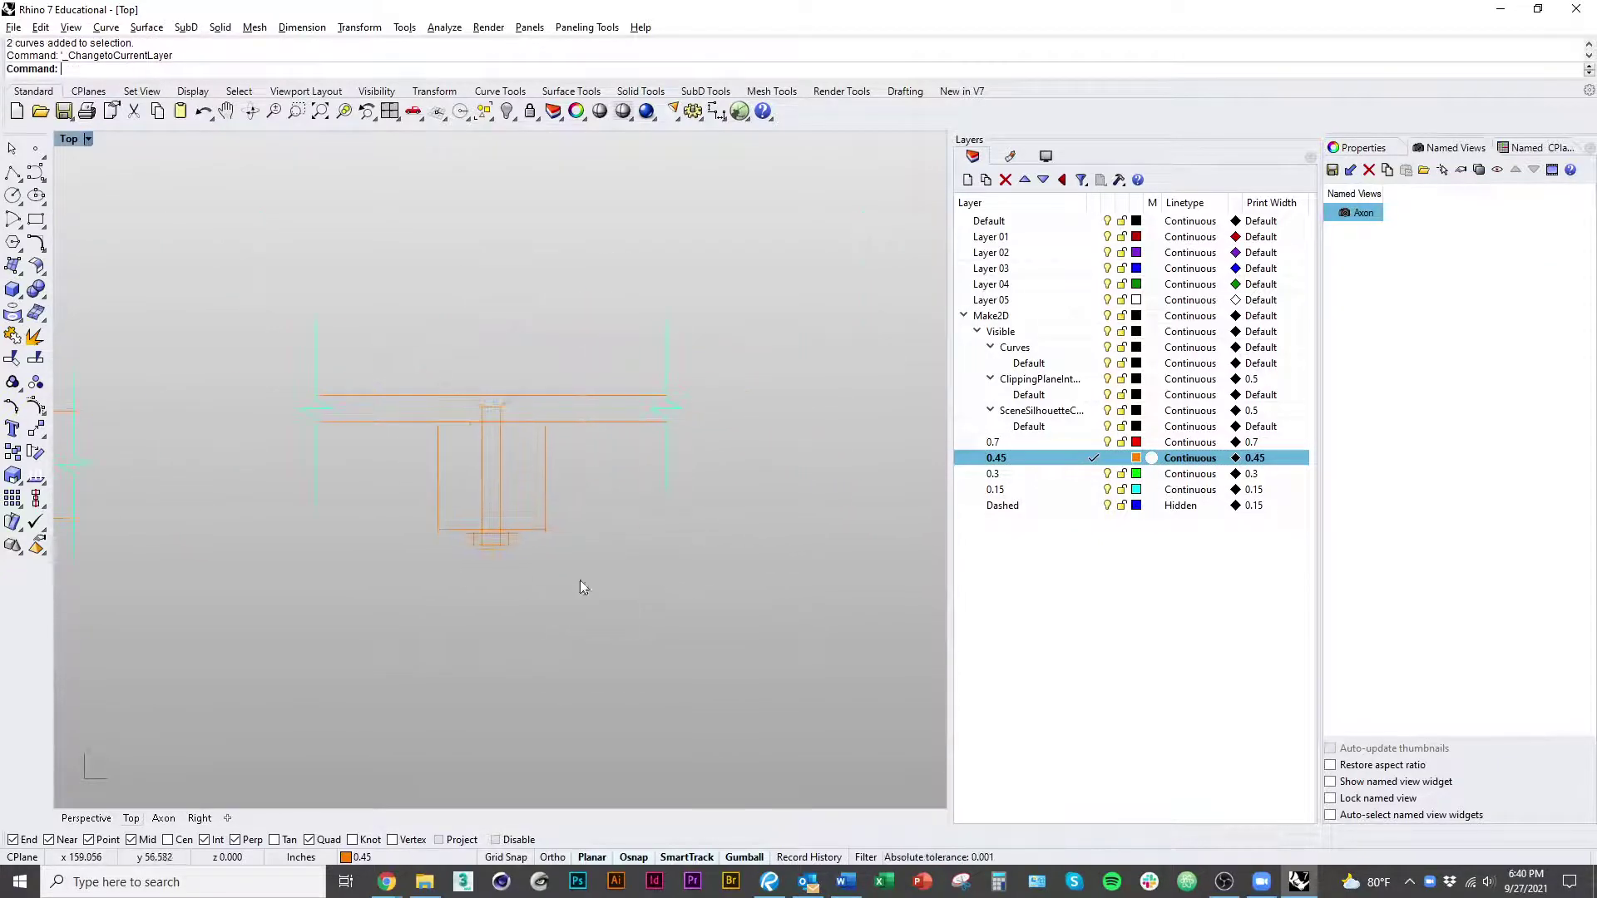
Step: Trim away the tabletop underside and rail block lines where they cross the bolt shaft
scroll(512, 463, "up", 3)
right_click_drag(507, 444, 522, 379)
left_click_drag(665, 577, 339, 225)
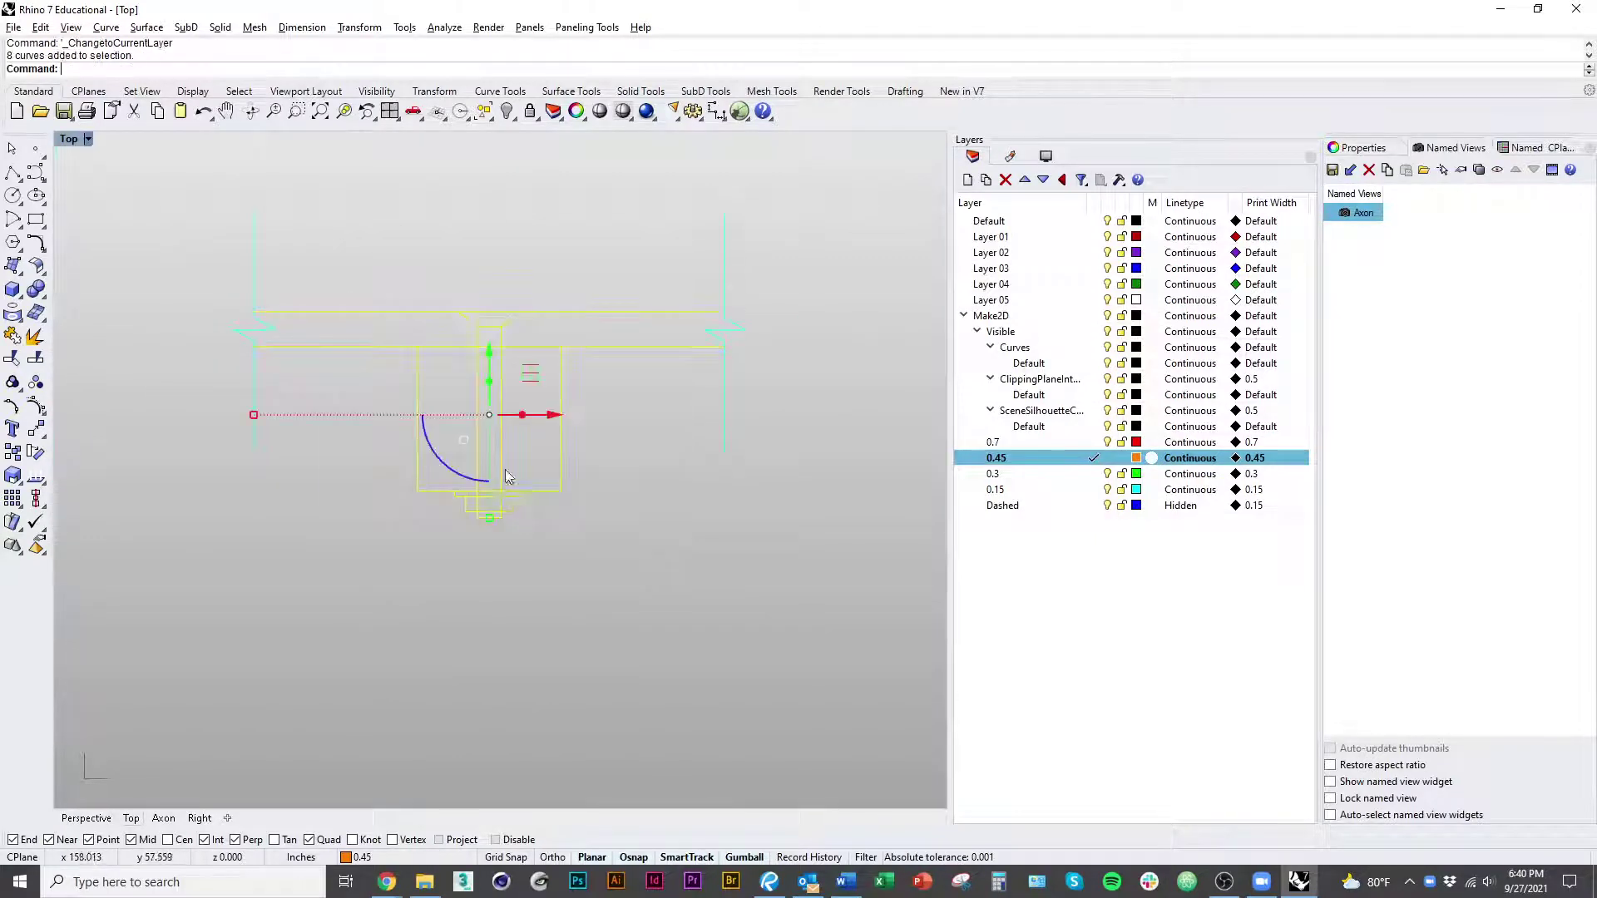
scroll(500, 451, "up", 6)
key("ctrl+t")
mouse_move(529, 312)
right_mouse_down()
mouse_move(539, 369)
mouse_move(521, 371)
mouse_move(517, 316)
right_mouse_up()
left_click(498, 324)
left_click(546, 368)
scroll(488, 332, "up", 5)
left_click(488, 303)
scroll(490, 308, "down", 7)
scroll(509, 386, "up", 8)
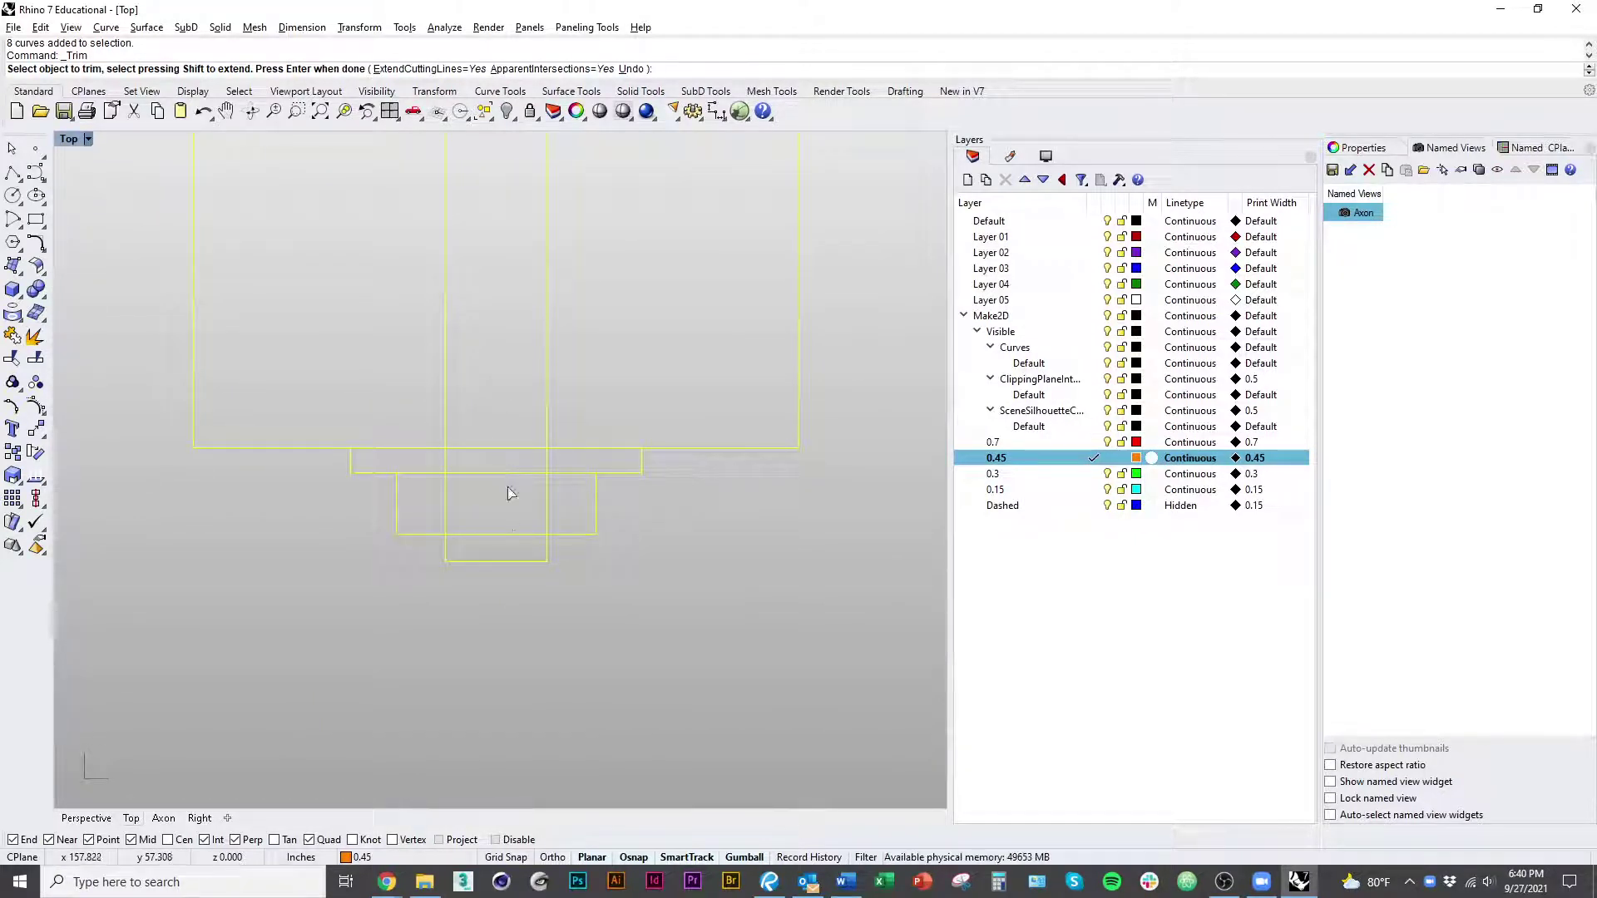
scroll(510, 493, "down", 5)
key("Return")
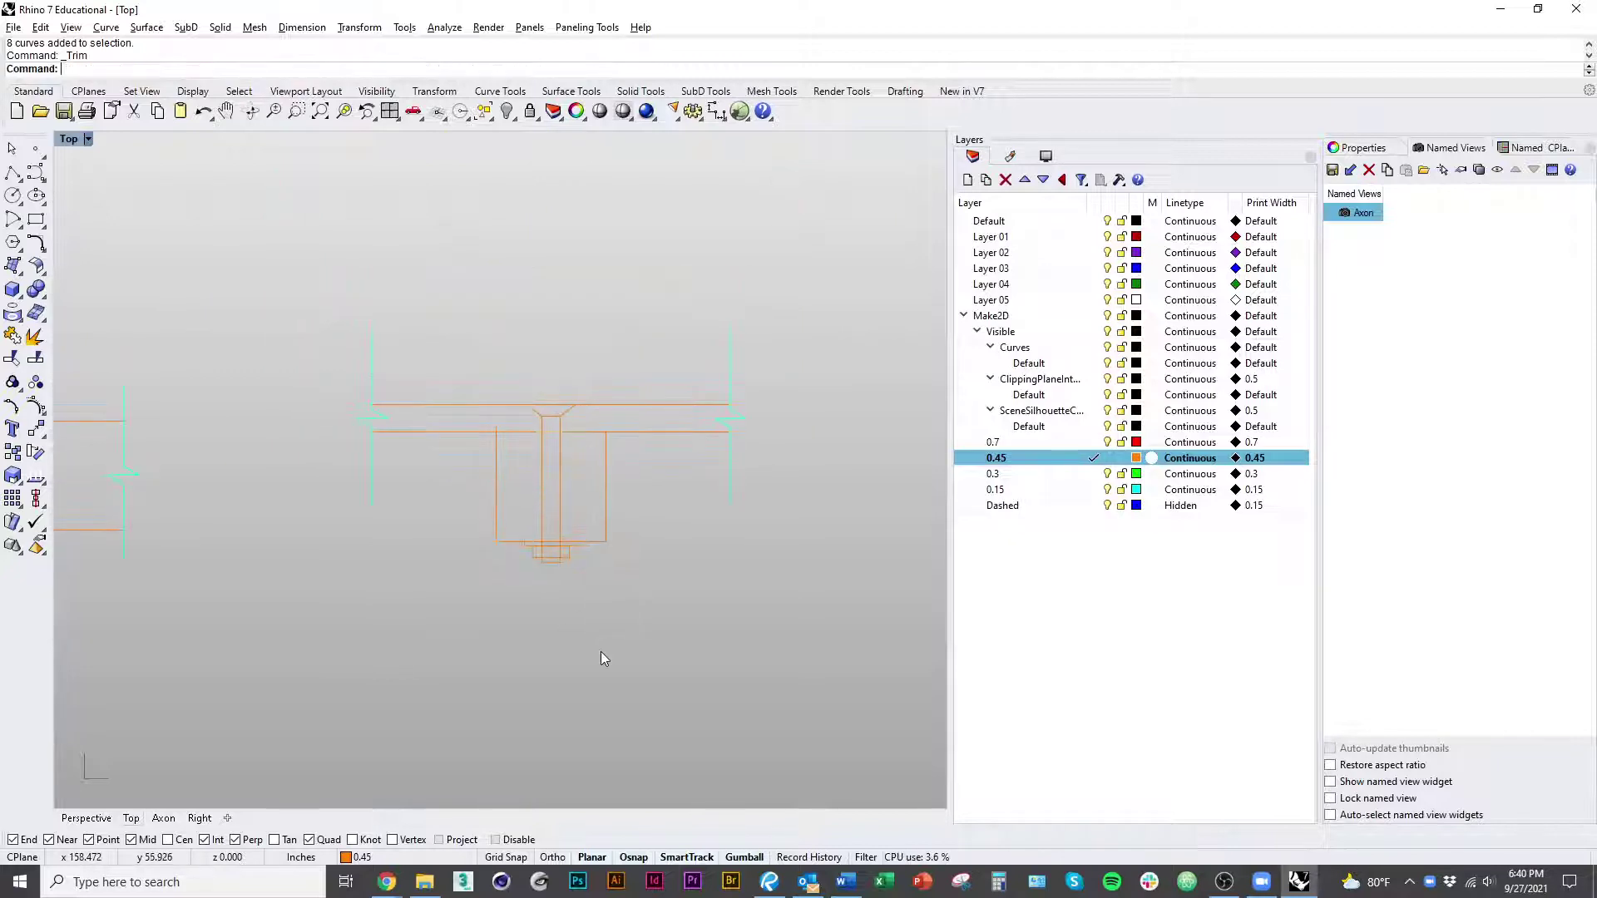
Step: Make 0.3 the current layer and change the washer and nut outlines in the bolt detail to it
scroll(541, 524, "up", 5)
scroll(553, 463, "down", 3)
left_click(581, 530)
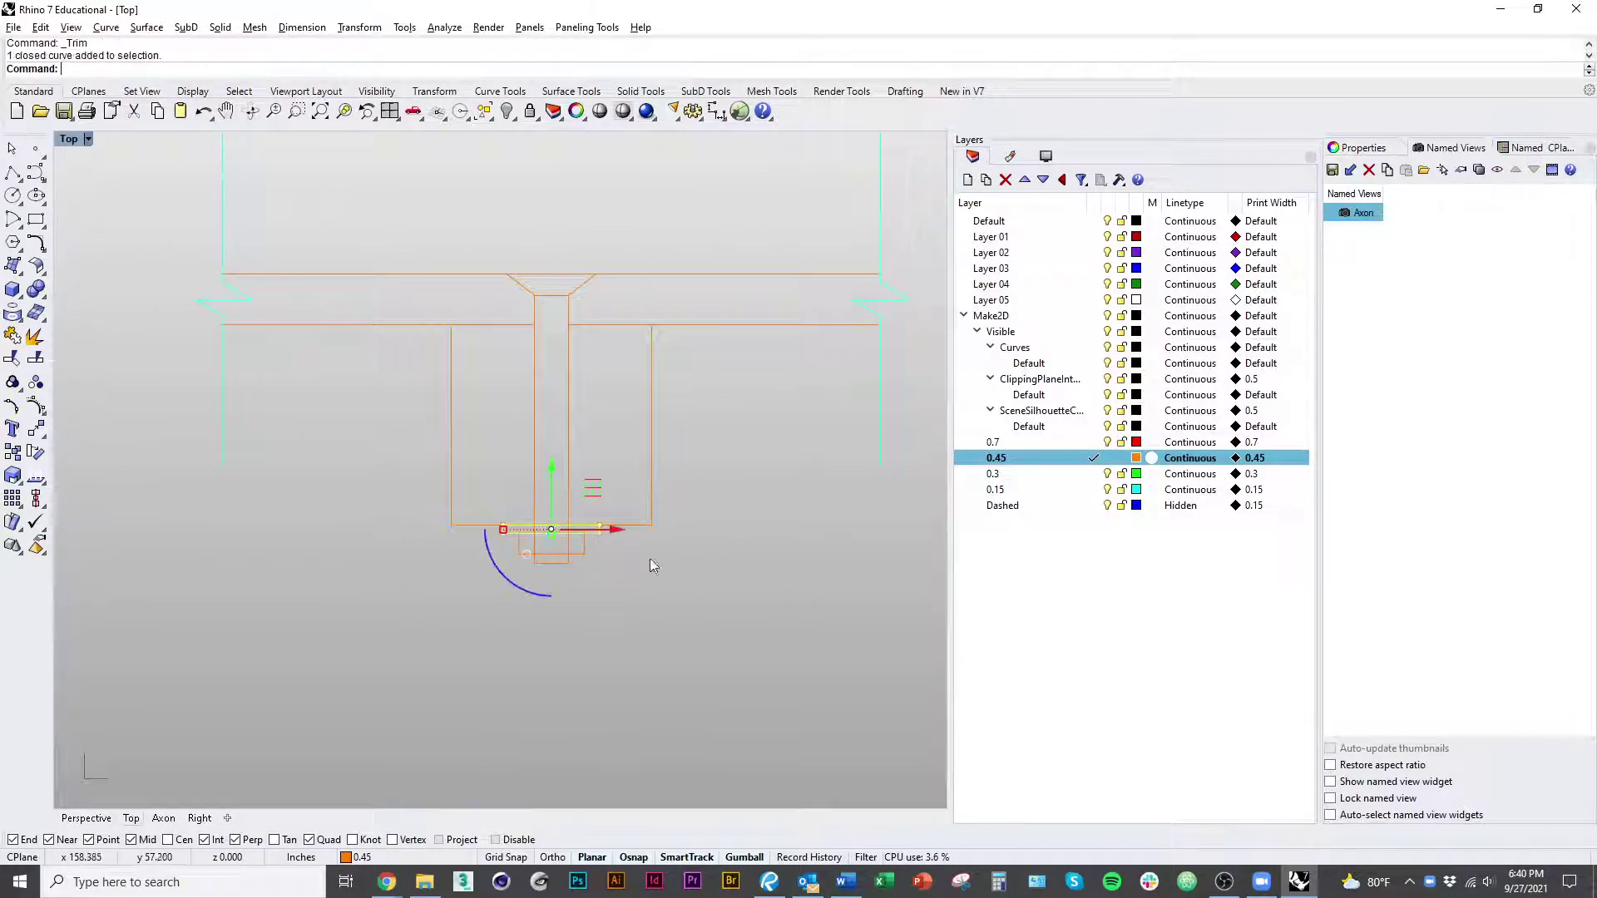
right_click(1027, 474)
left_click(1034, 523)
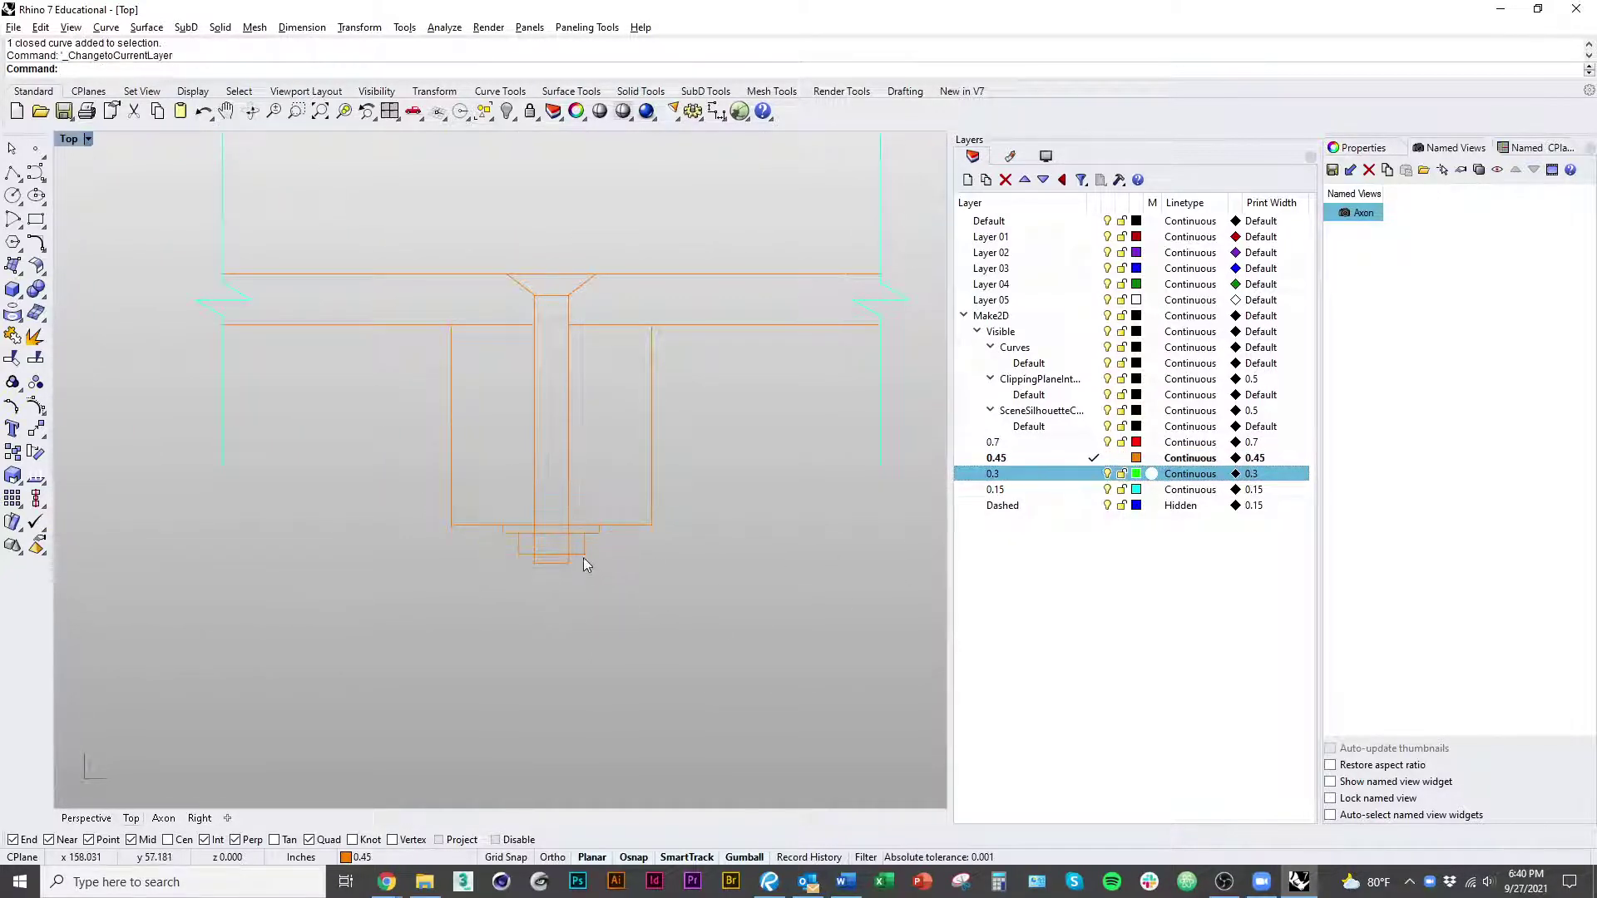
left_click(596, 532)
left_click(1093, 474)
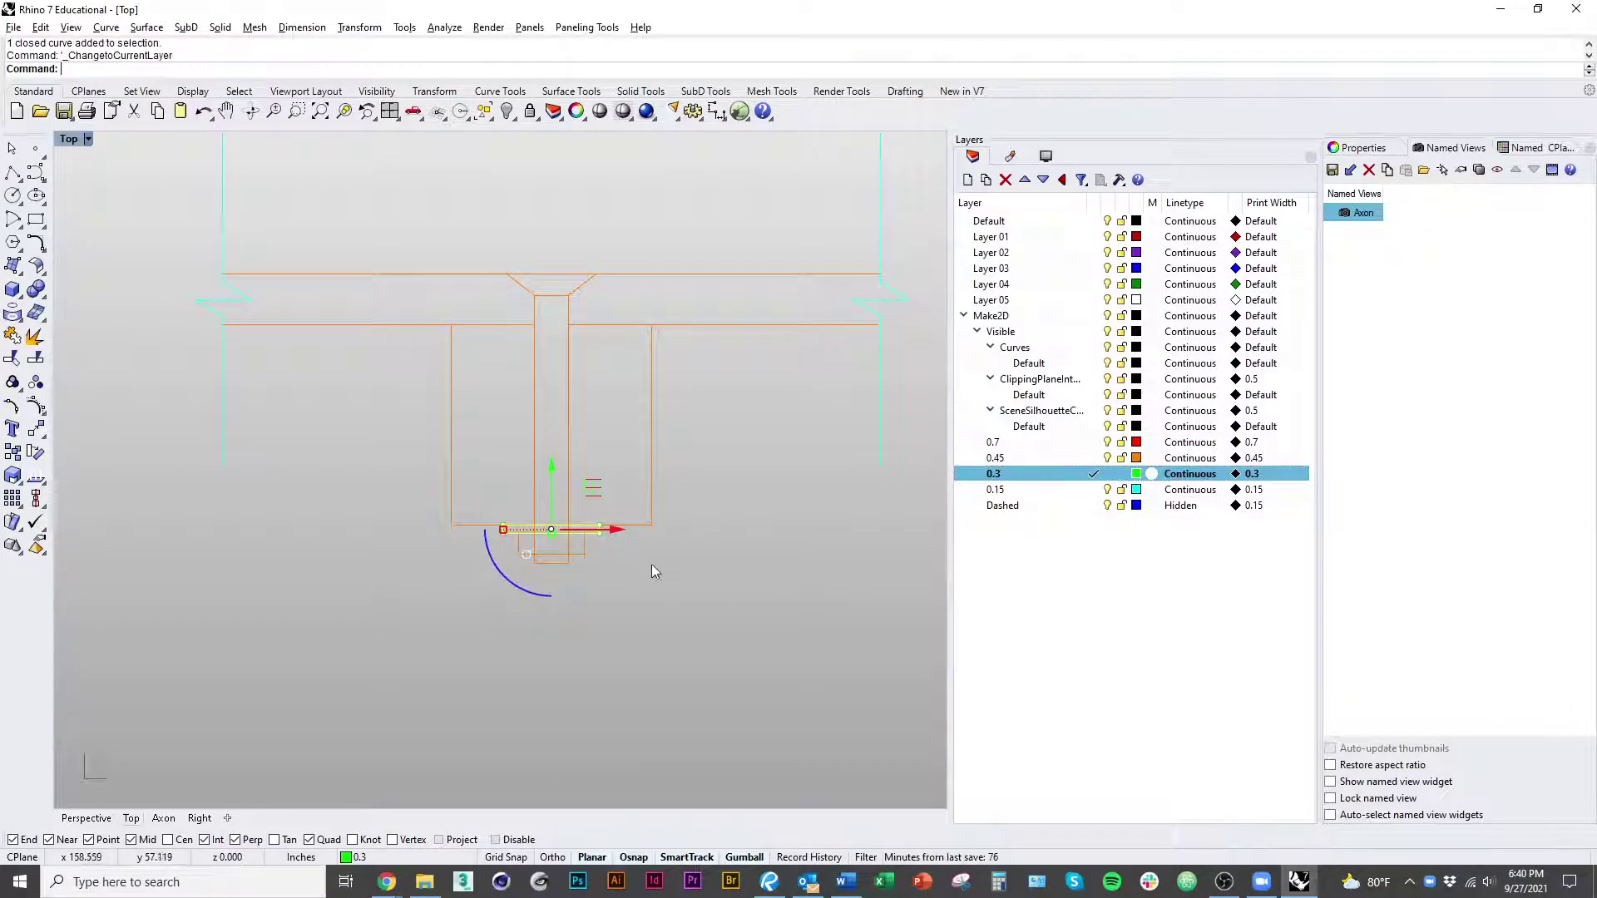
scroll(683, 630, "down", 3)
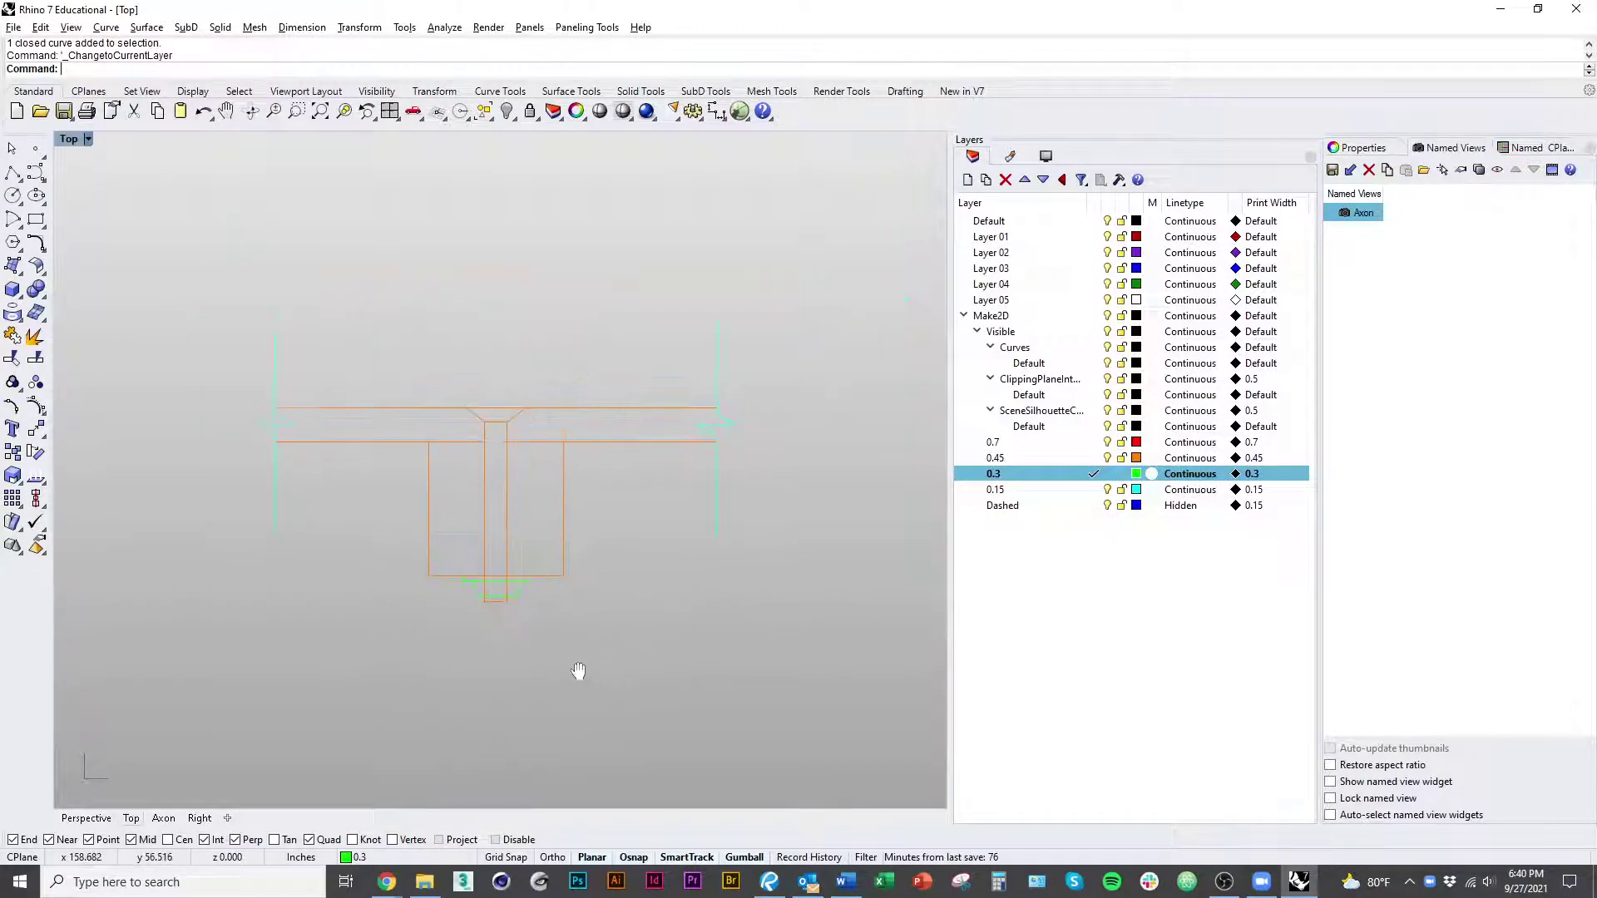
Step: Change the bolt shaft and countersunk head curves to the 0.3 layer
left_click(506, 499)
scroll(518, 453, "up", 10)
left_click_drag(547, 425, 366, 403, "shift")
key("F4")
key("Escape")
scroll(641, 441, "down", 12)
scroll(577, 402, "up", 6)
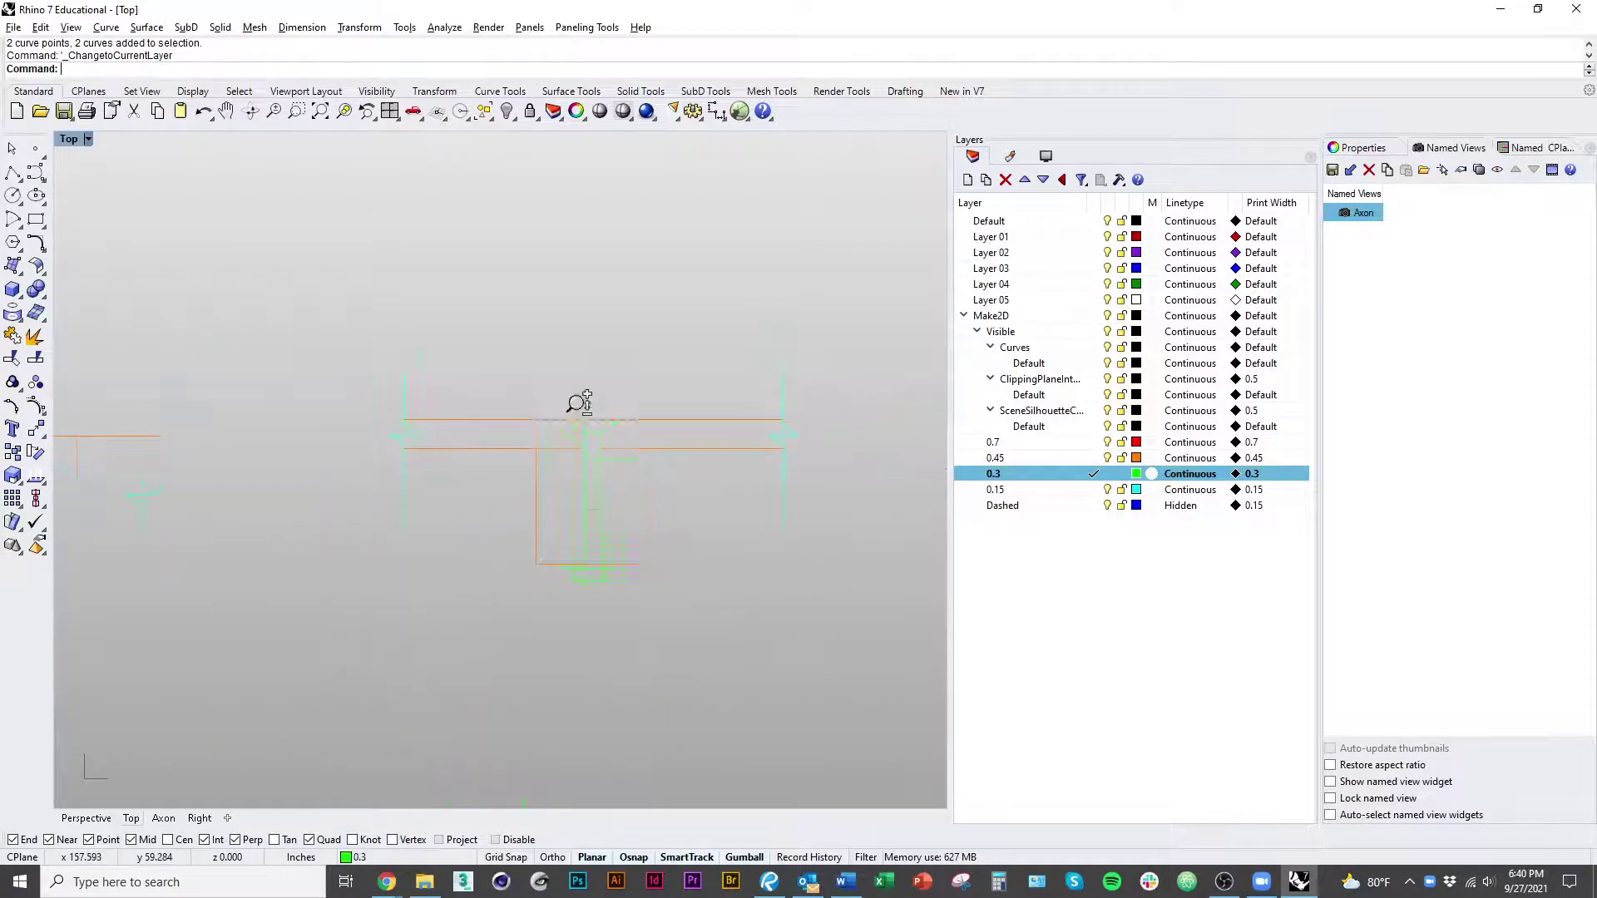
Step: Split the tabletop's top edge using the two sloped sides of the countersunk bolt head
left_click(640, 416)
scroll(660, 441, "down", 4)
scroll(511, 464, "up", 2)
key("ctrl+shift+s")
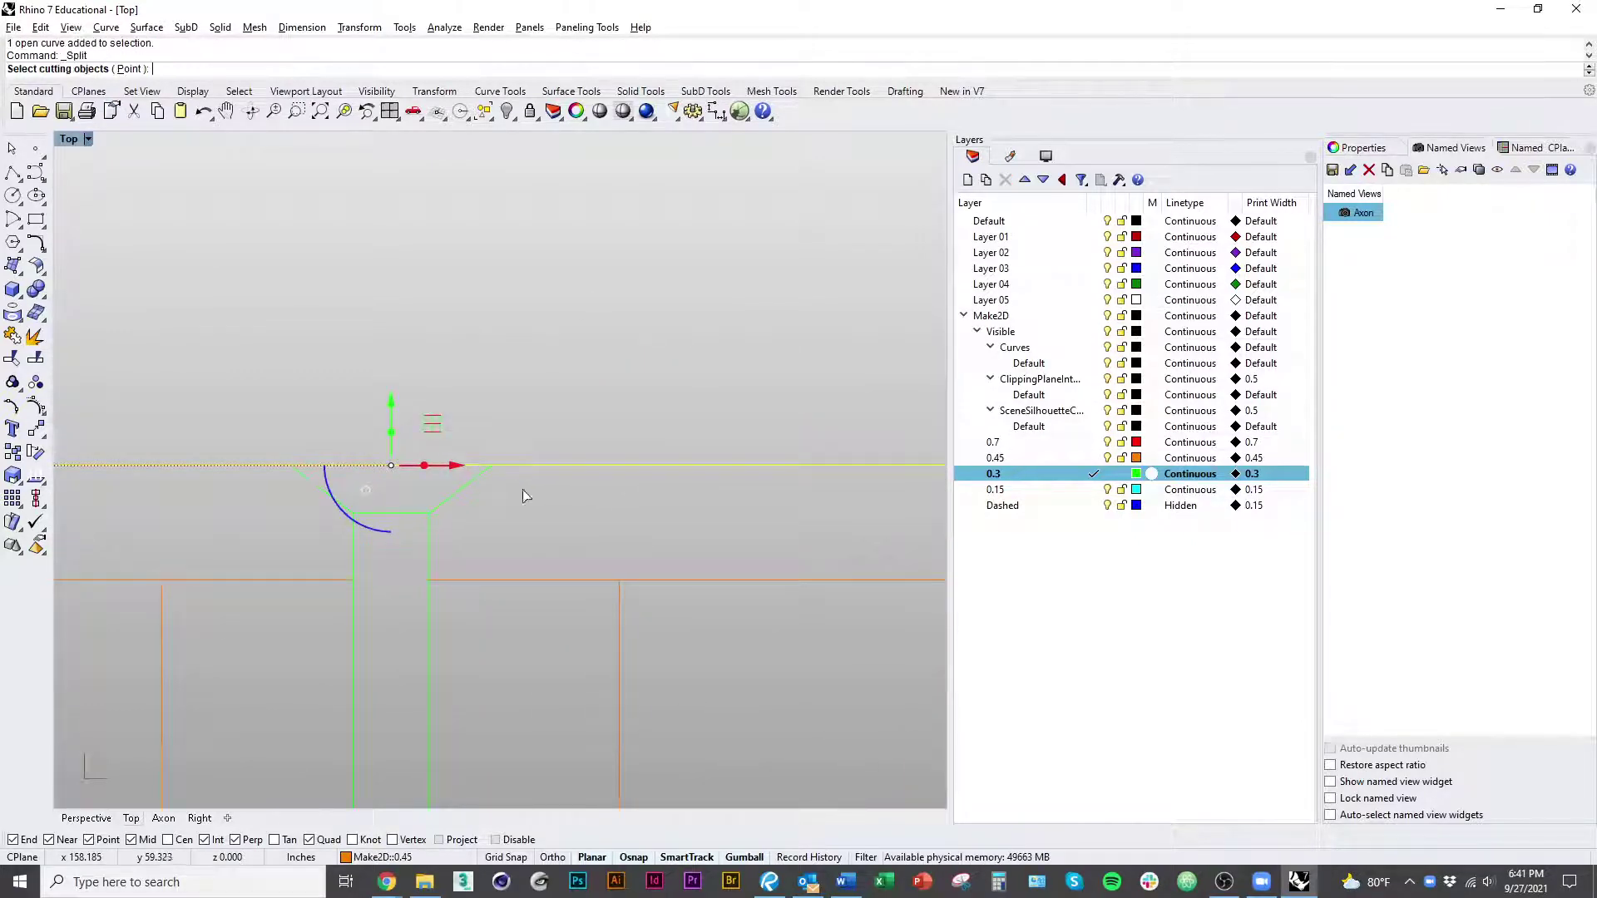
left_click_drag(539, 522, 268, 491)
key("Return")
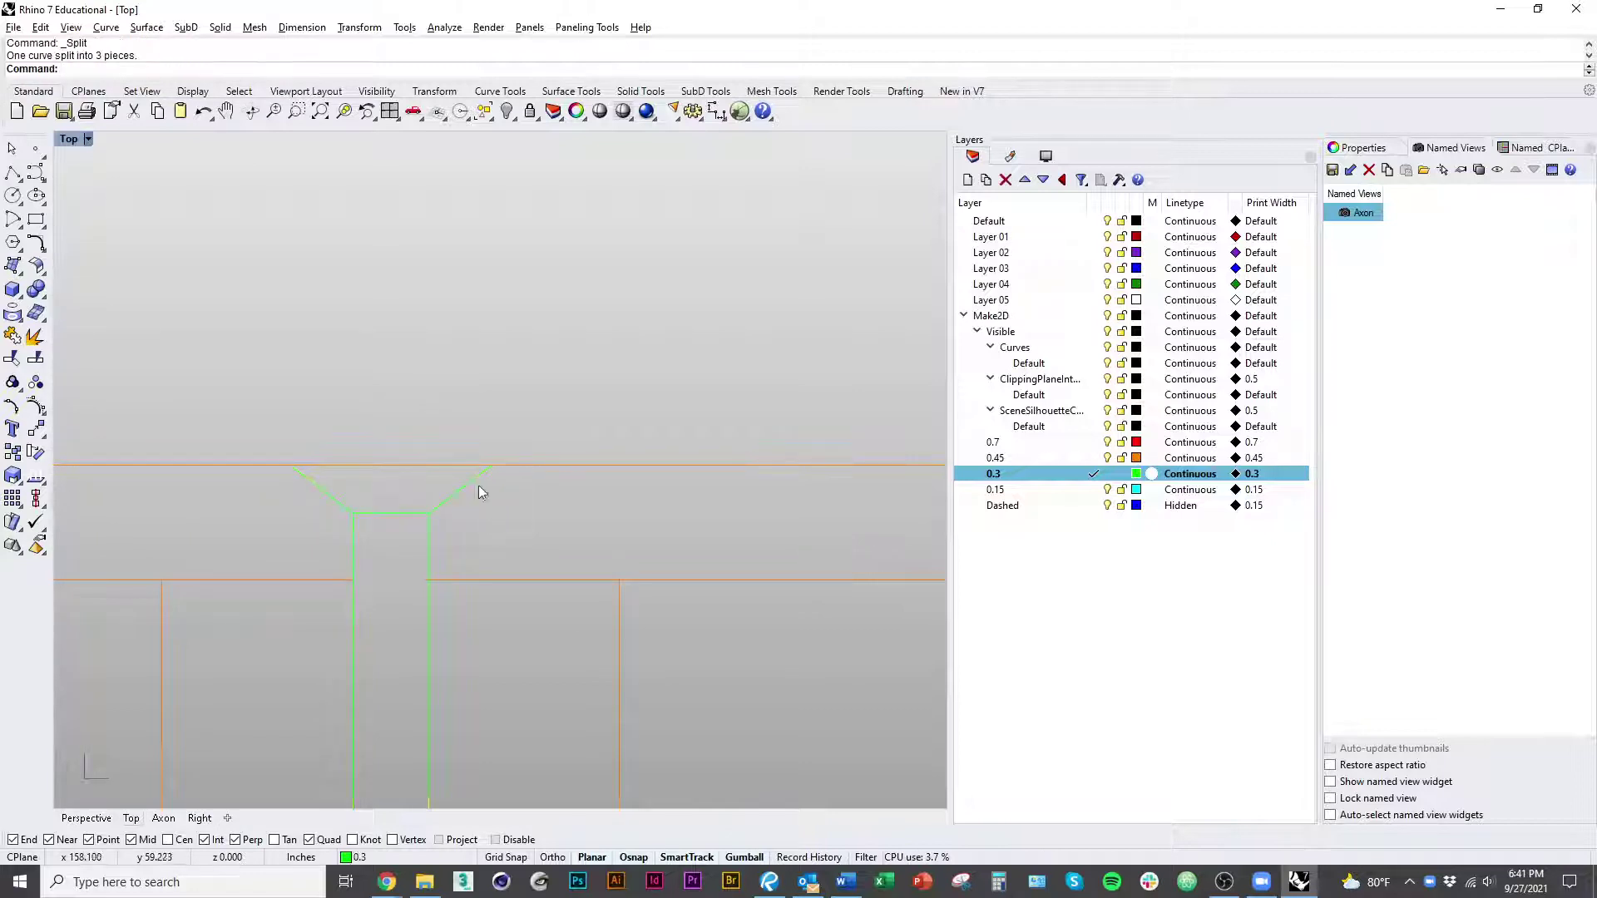
Step: Change the middle piece of the split top edge, across the bolt head, to the 0.3 layer
left_click(400, 465)
key("F4")
scroll(632, 499, "down", 5)
scroll(623, 576, "up", 1)
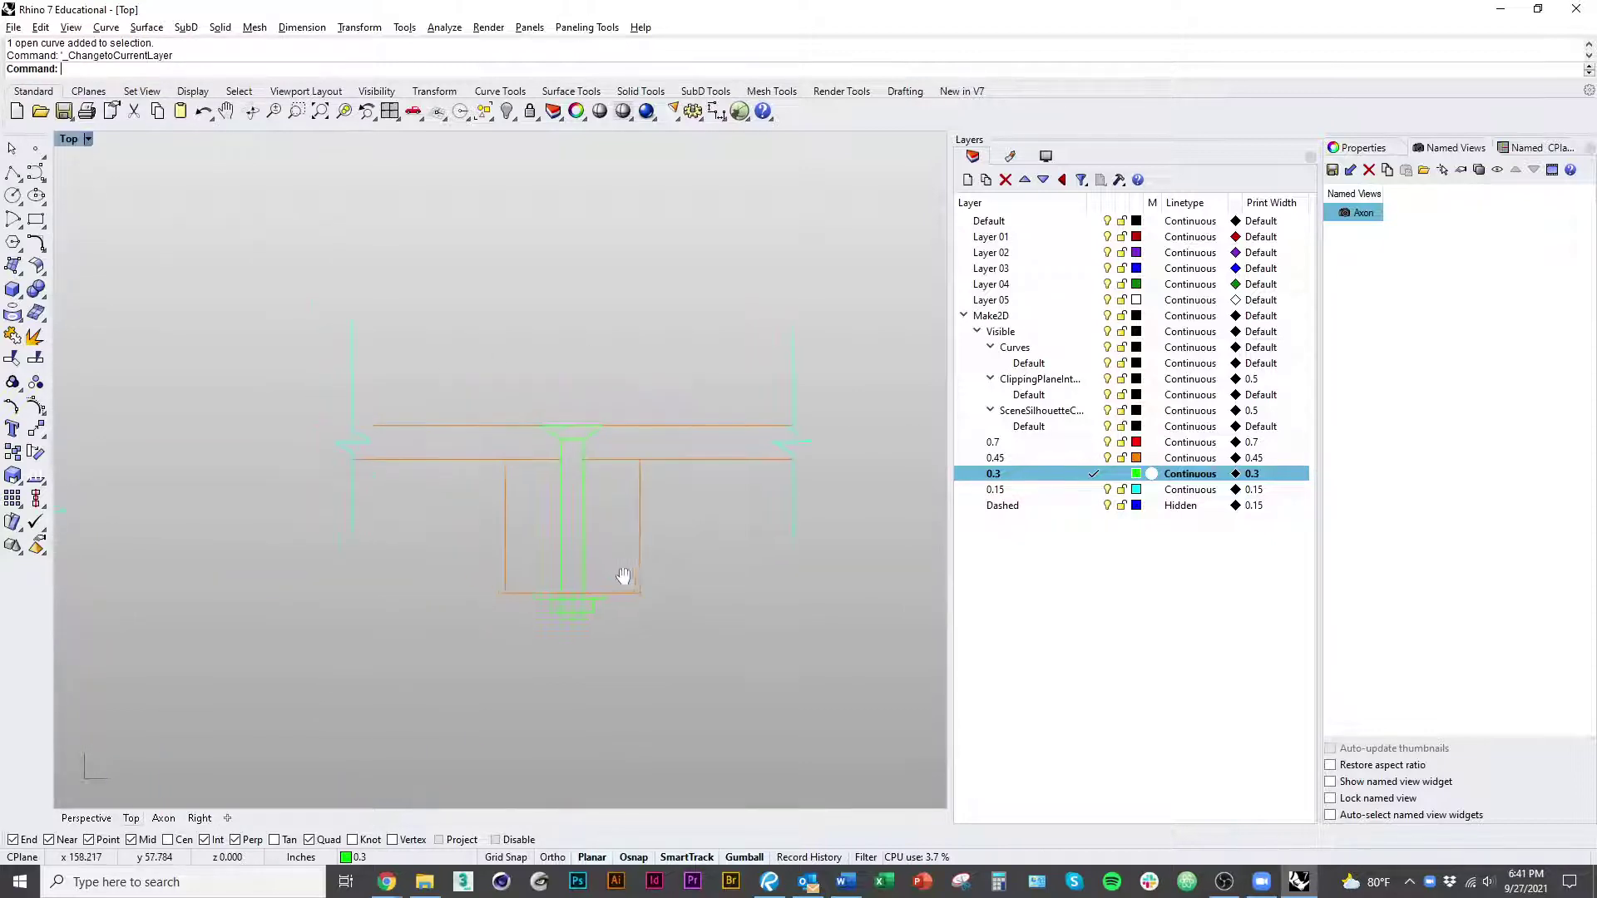
right_click_drag(623, 576, 539, 562)
scroll(325, 657, "down", 2)
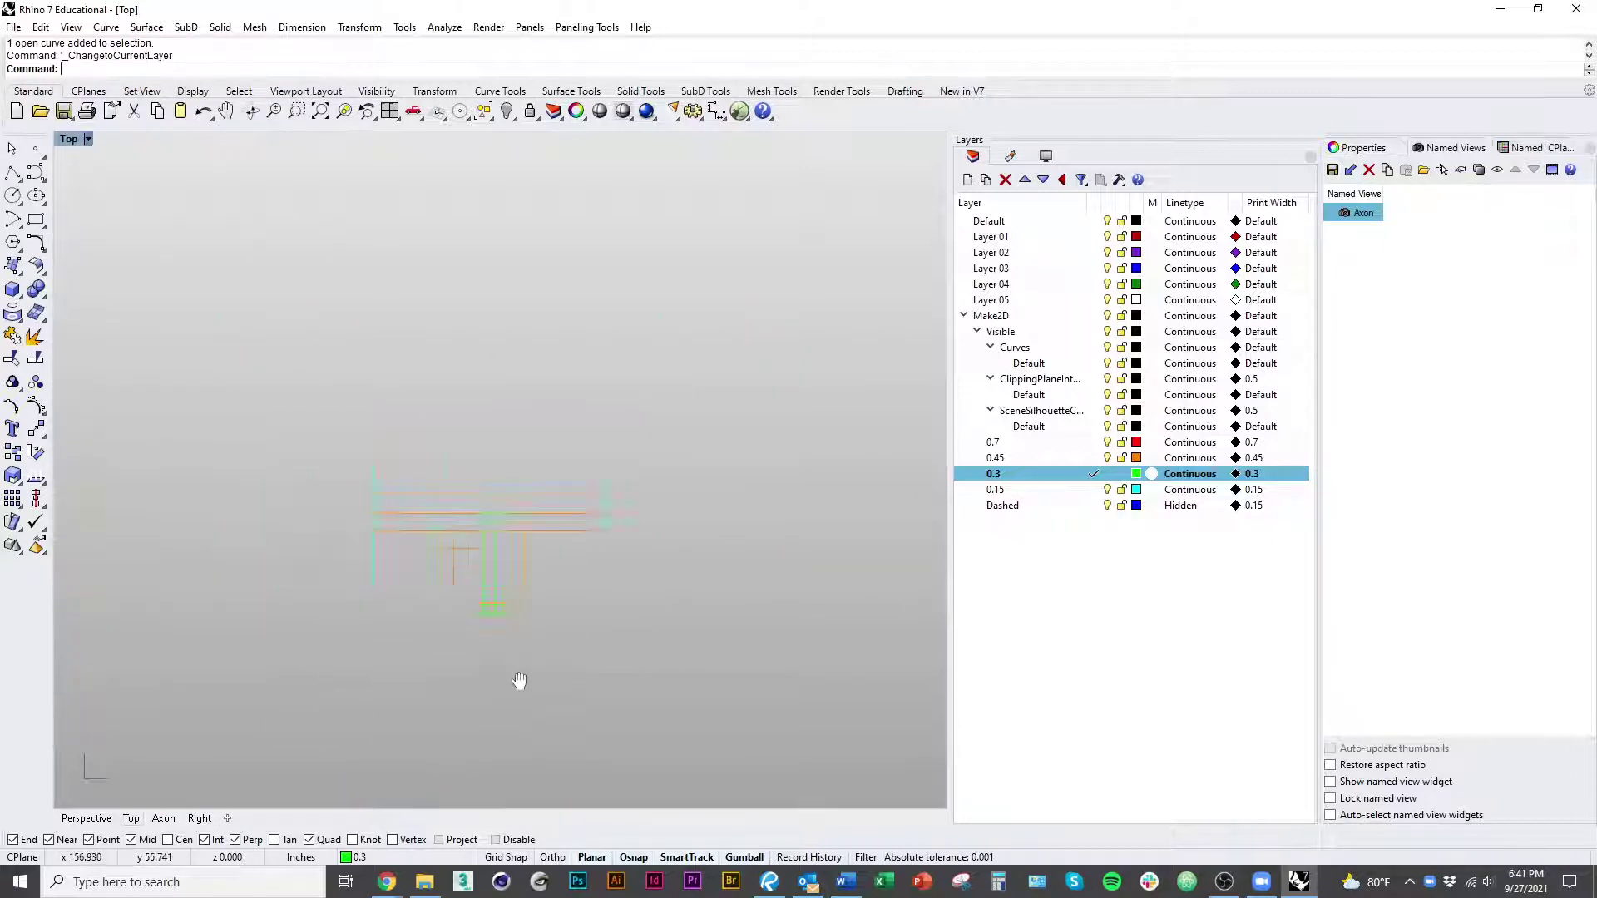
scroll(466, 632, "down", 2)
right_click_drag(438, 546, 571, 568)
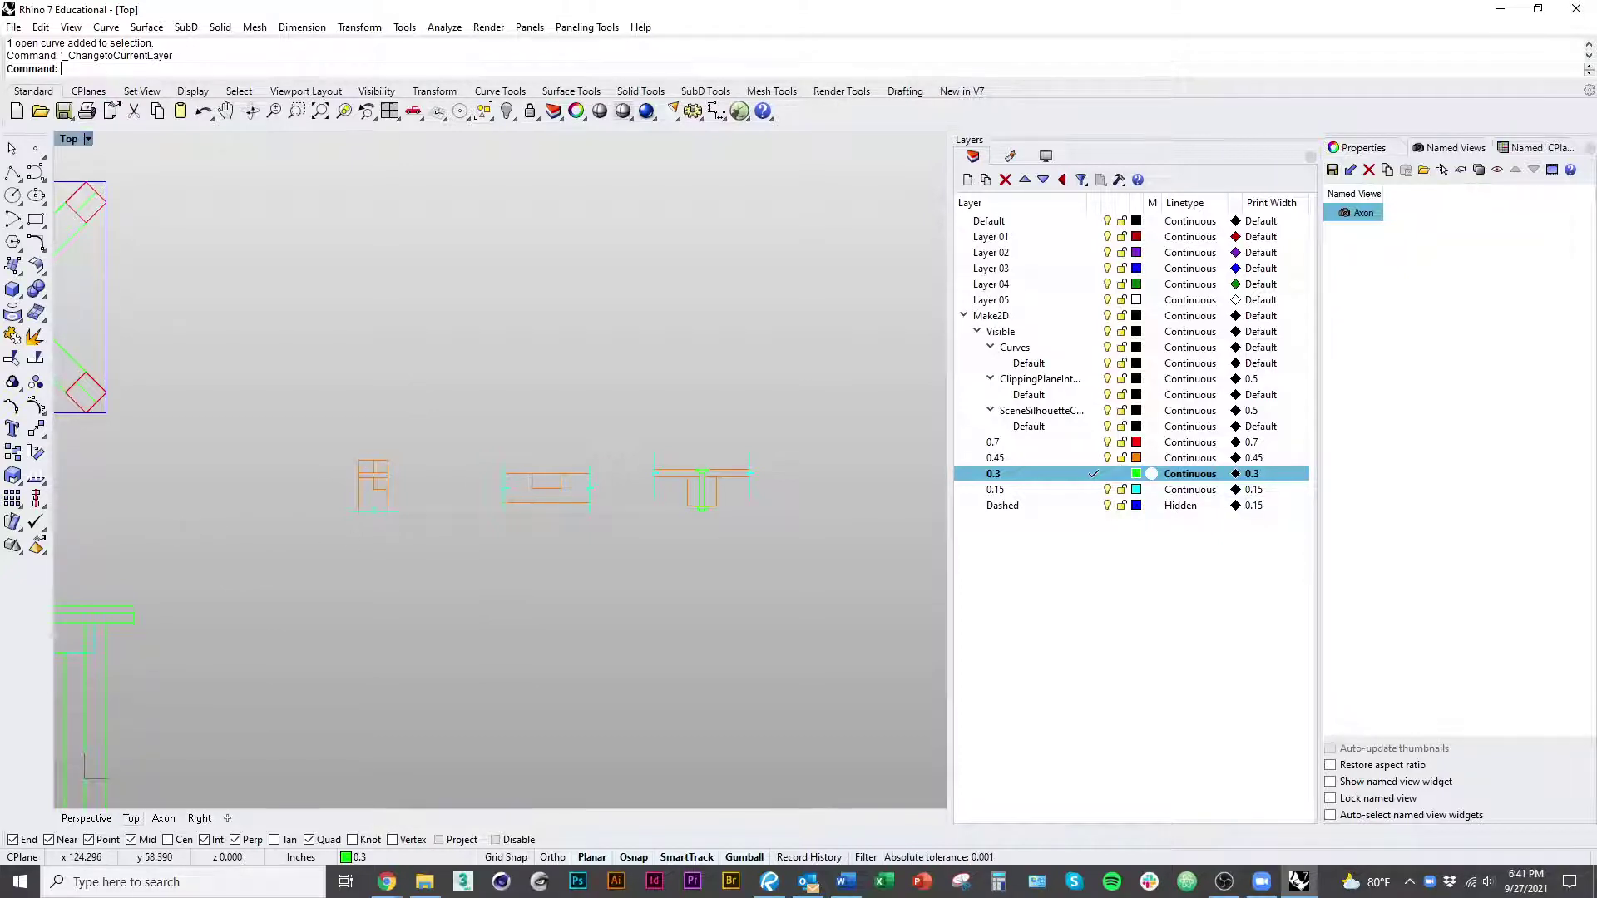
Step: Switch to the browser and find the hatches 3DM file on the course's Resources page
key("alt+Tab")
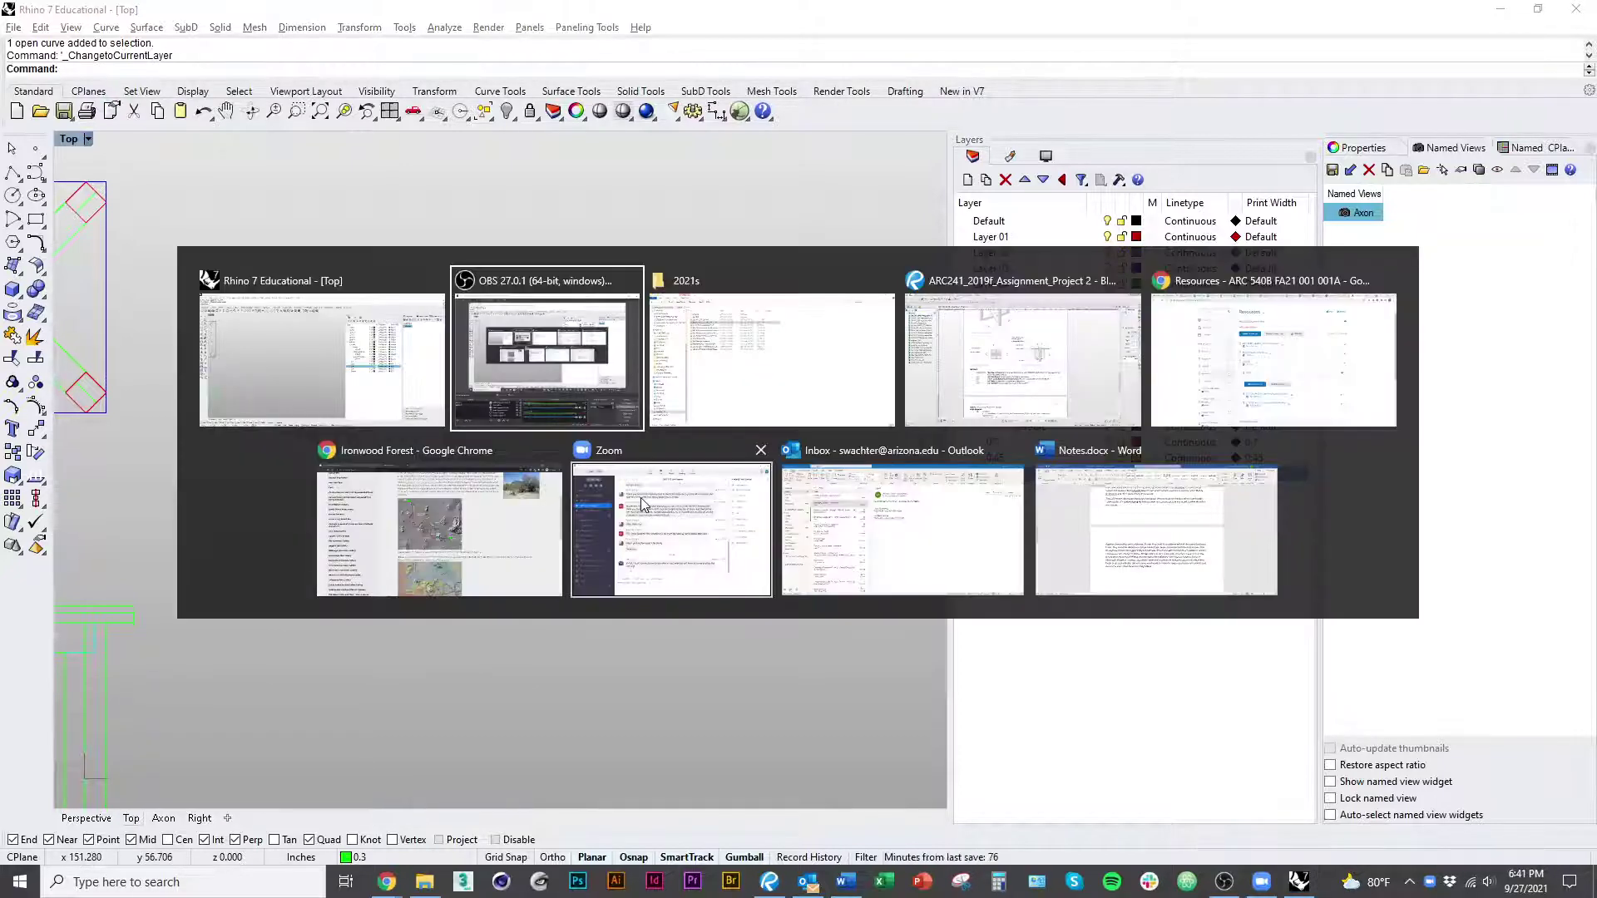
left_click(1273, 358)
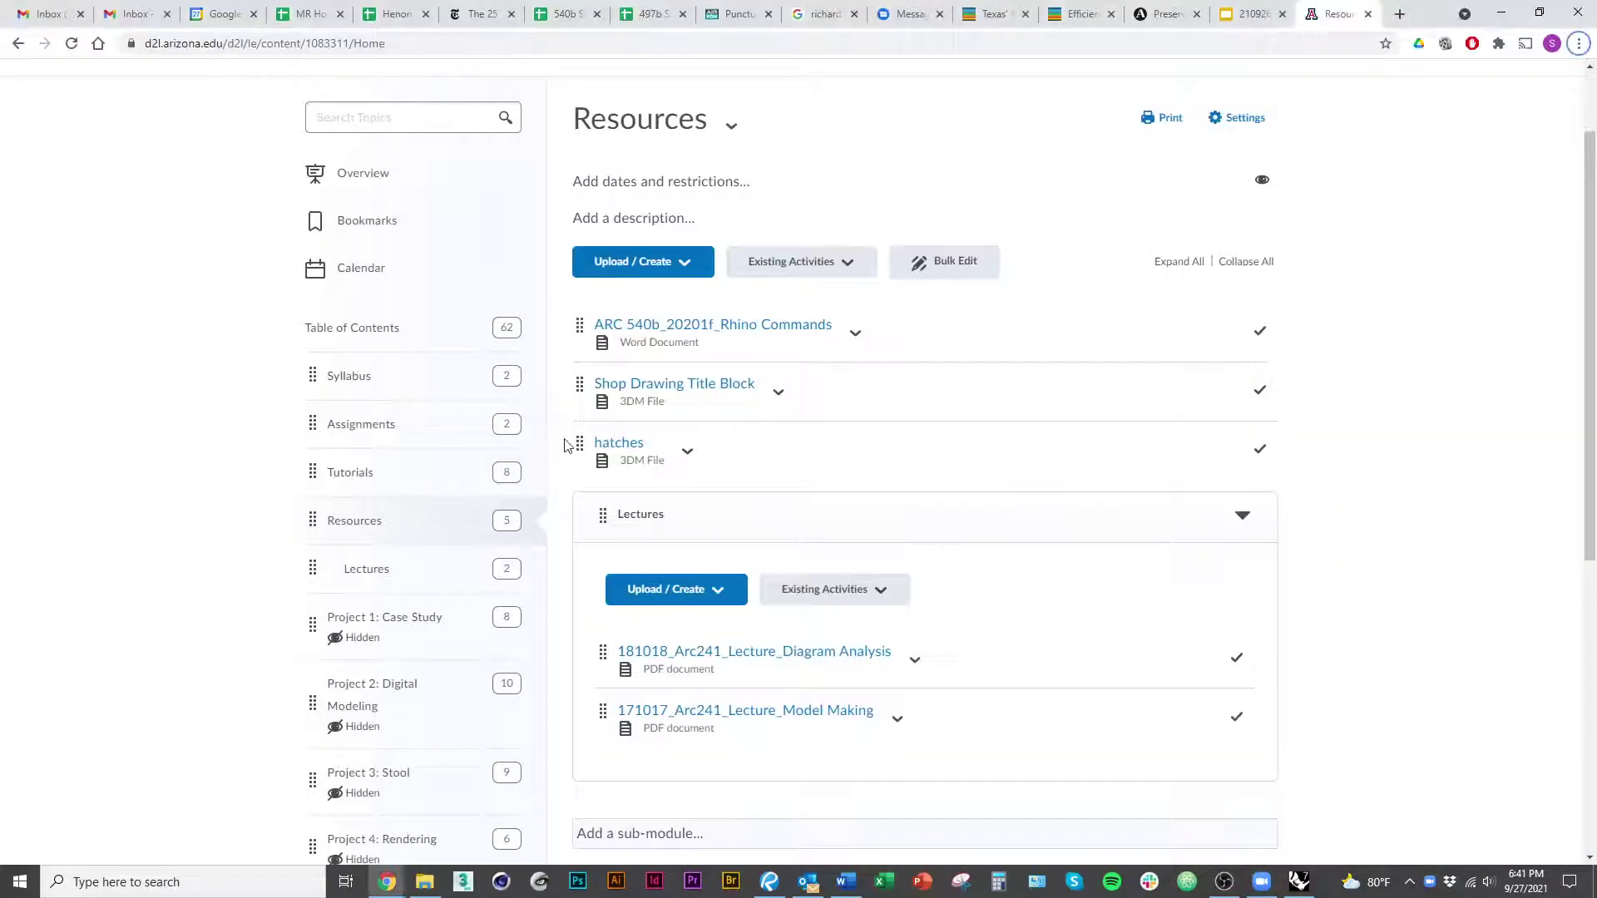
scroll(697, 530, "down", 1)
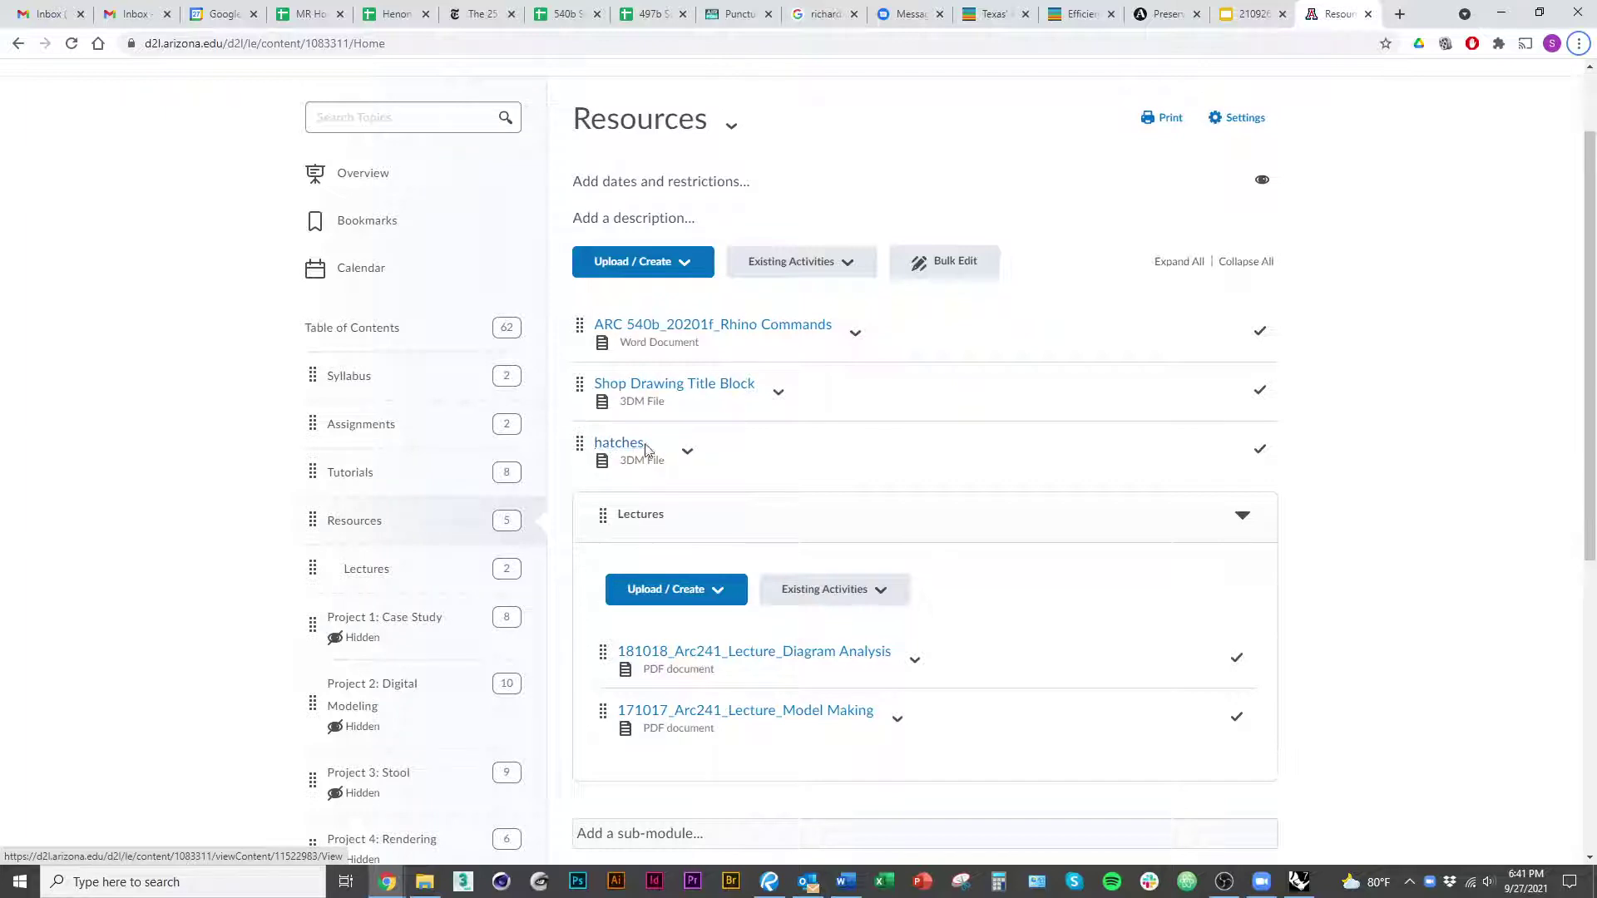
key("alt+Tab")
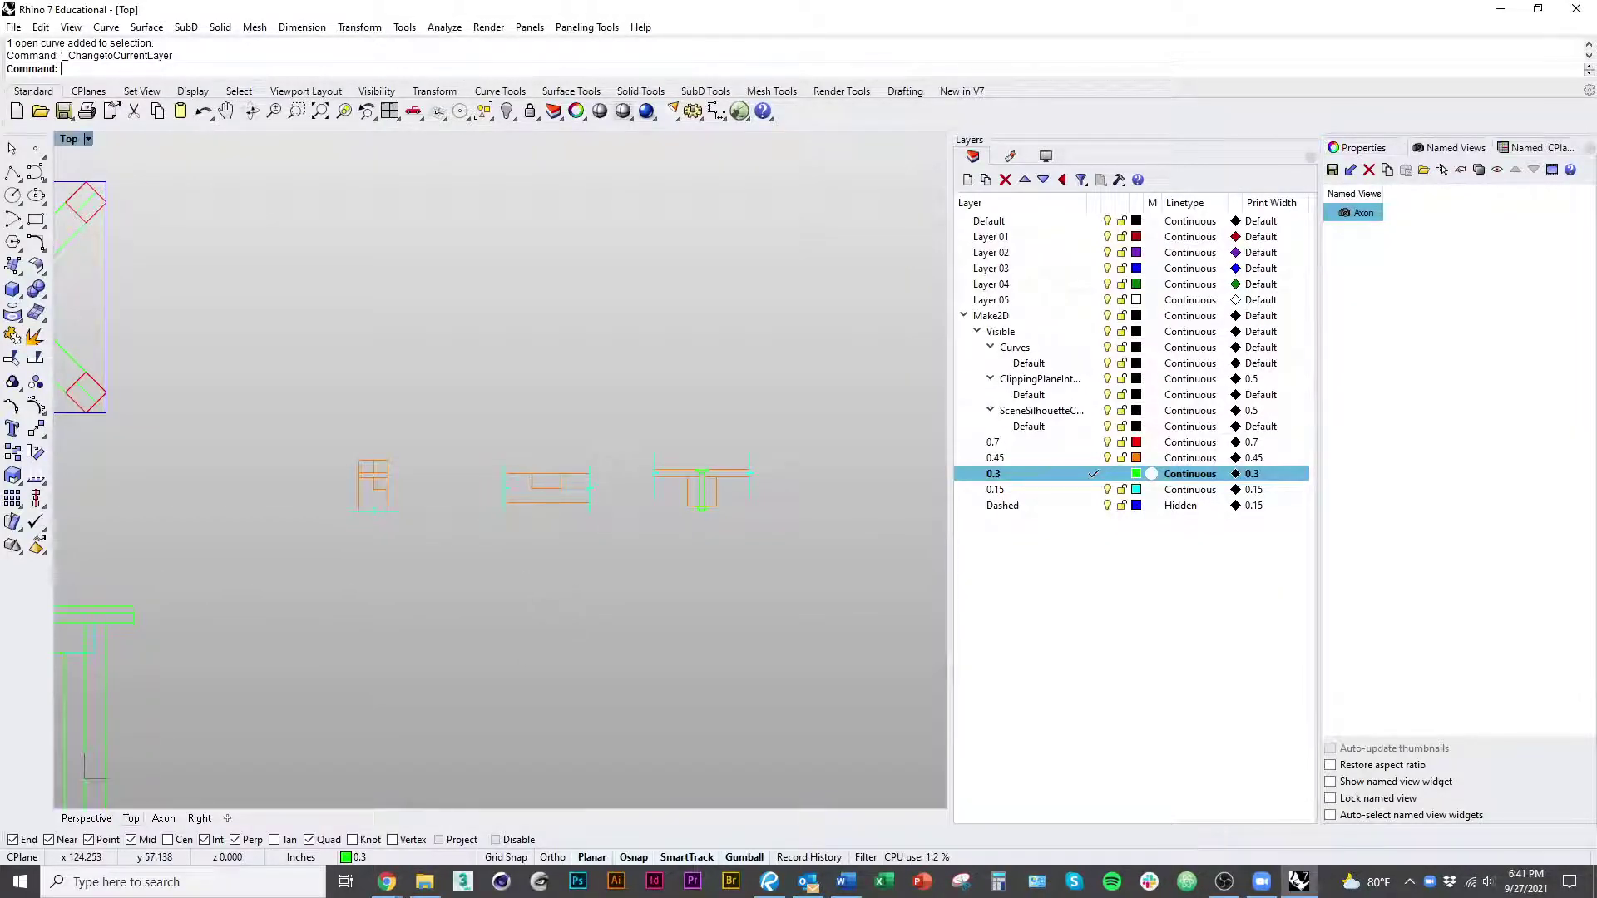
Step: Import the hatches.3dm file into the open stool drawing
key("alt+Tab")
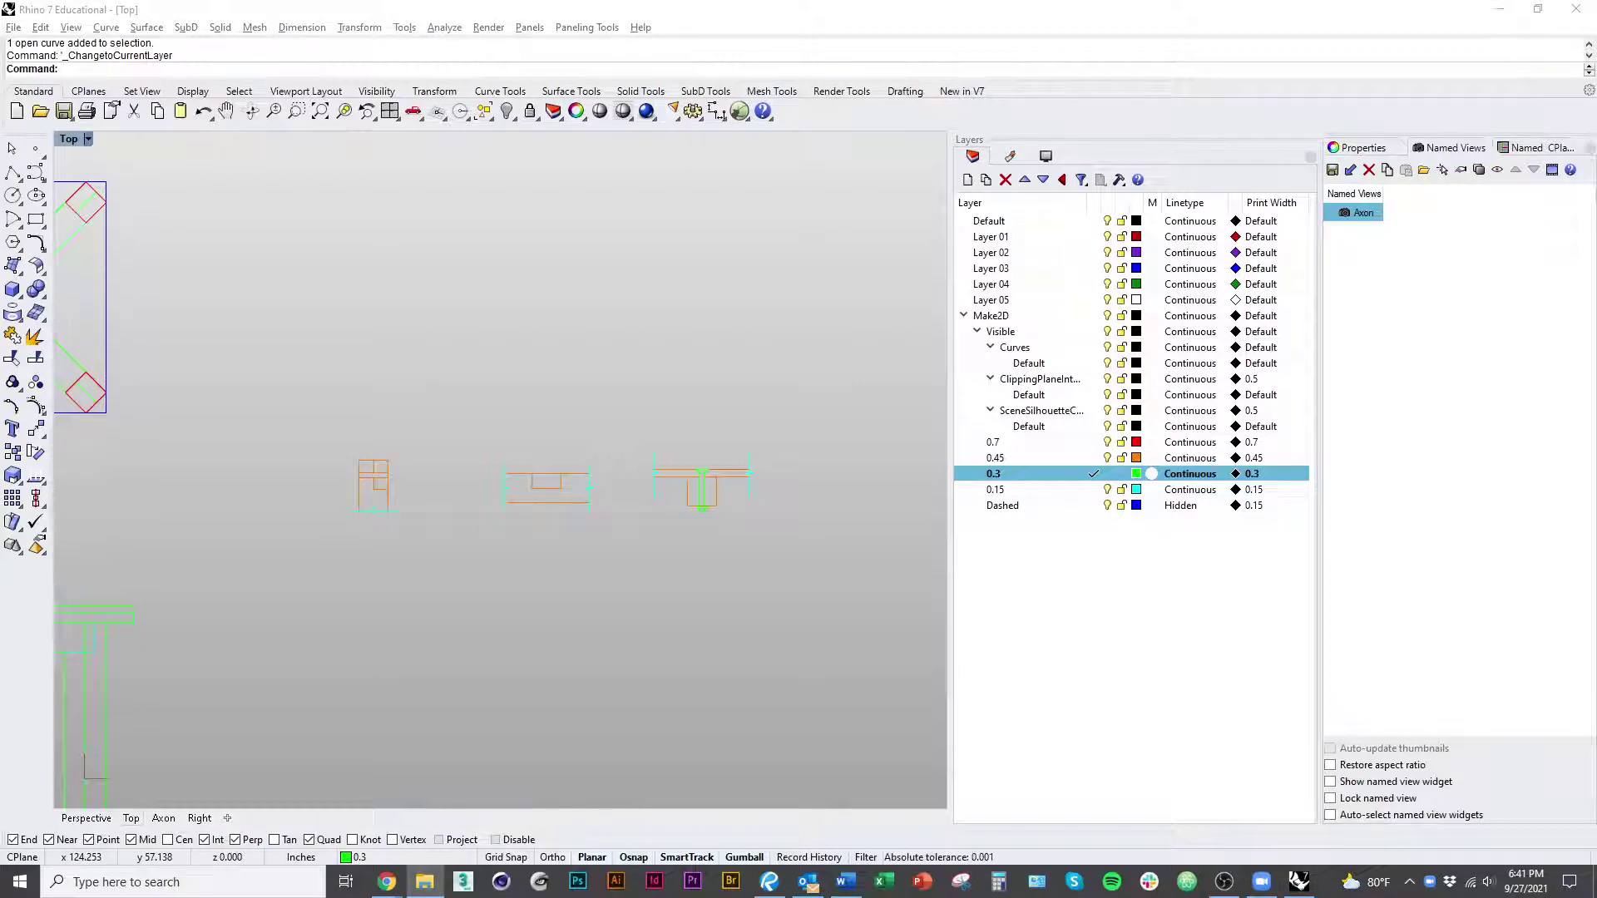
left_click_drag(549, 391, 611, 348)
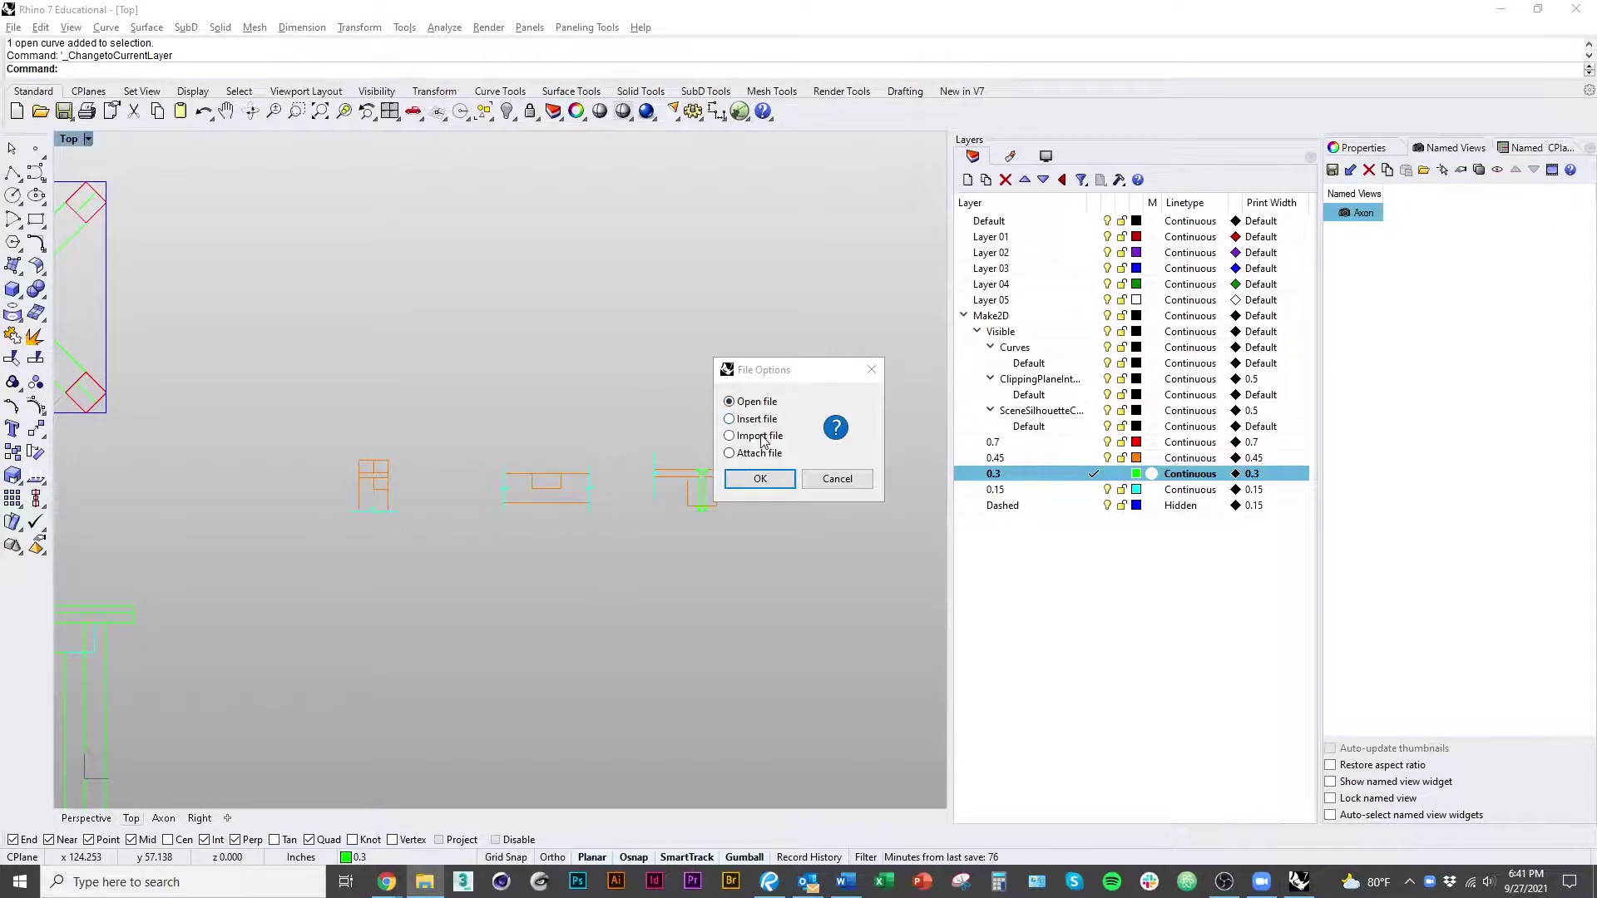
left_click(760, 436)
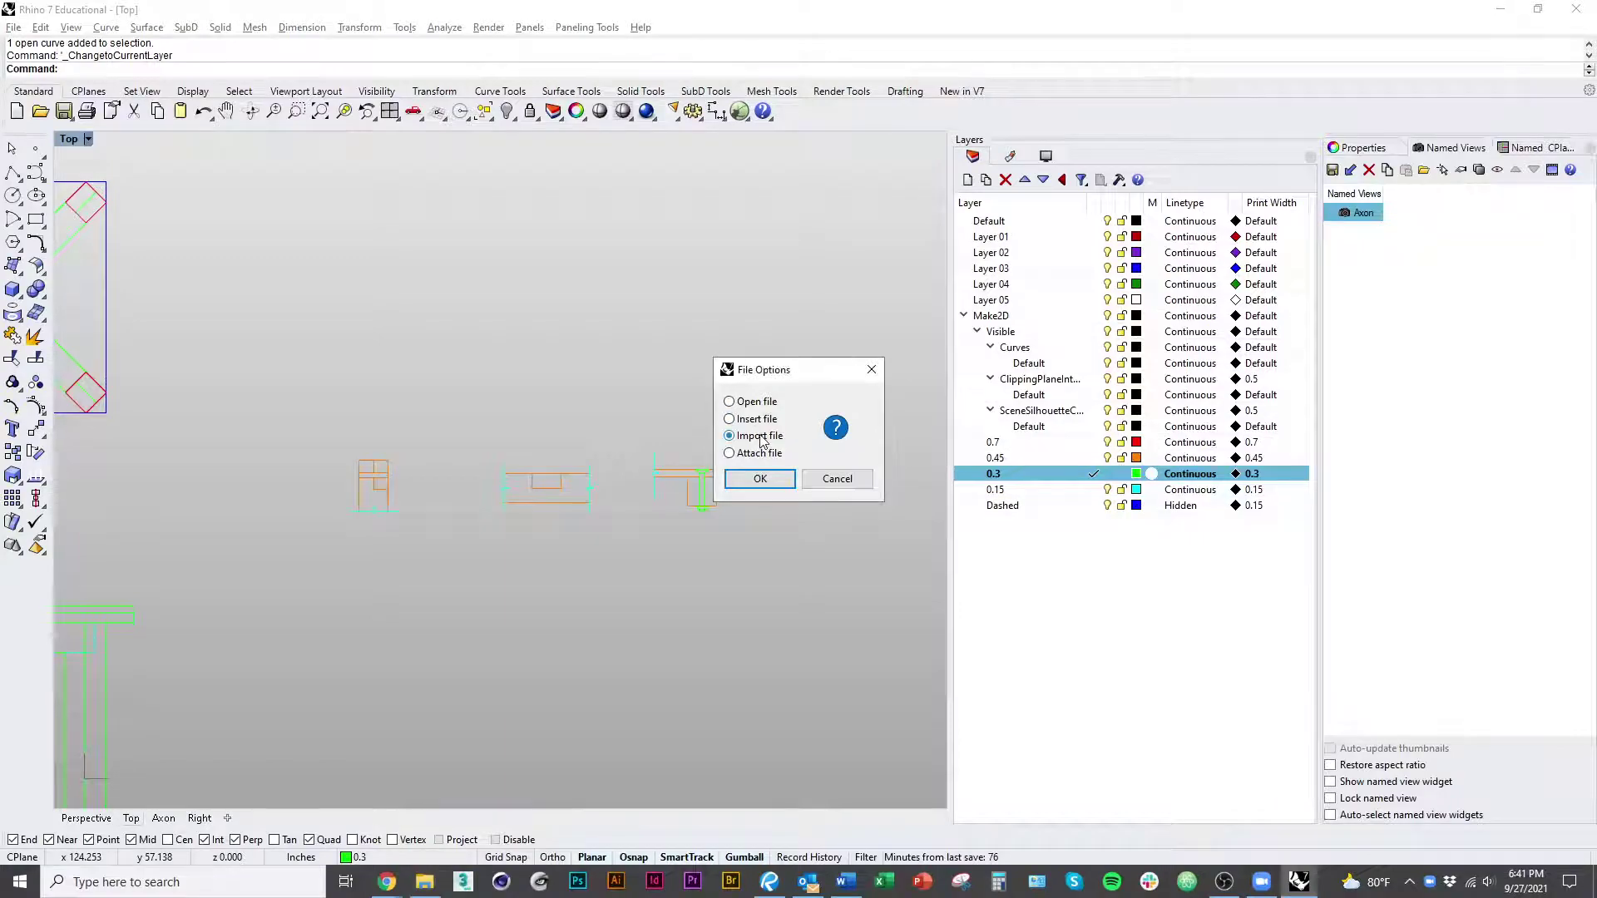
left_click(760, 480)
Step: Examine the imported wood, steel and concrete hatch samples near the origin
scroll(607, 566, "down", 3)
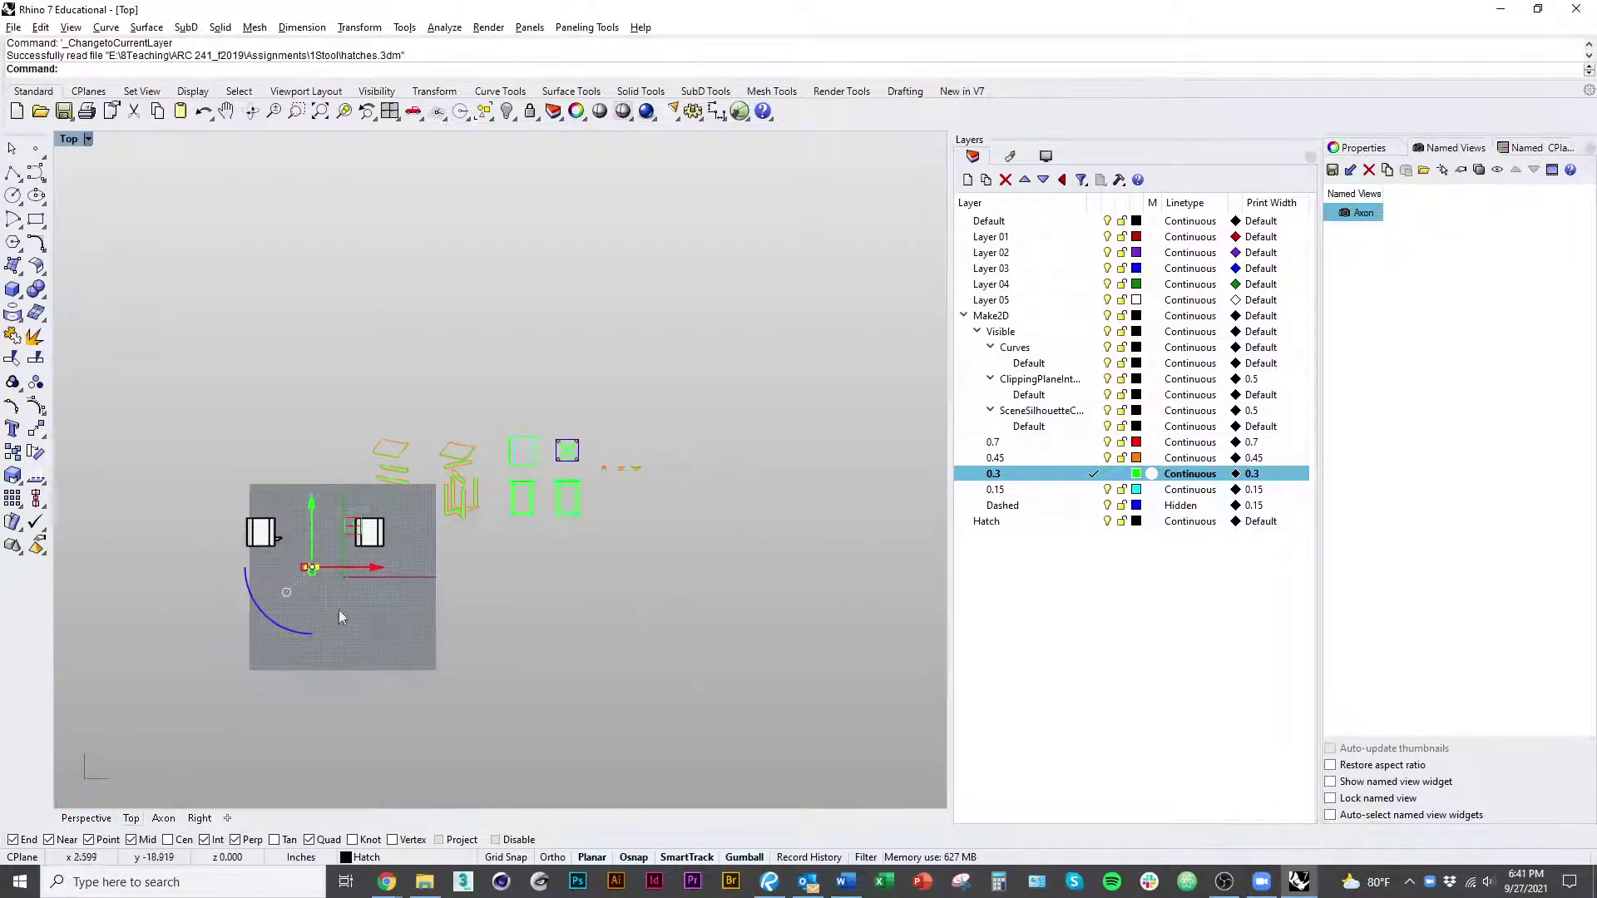
scroll(337, 611, "up", 5)
key("Escape")
left_click(459, 562)
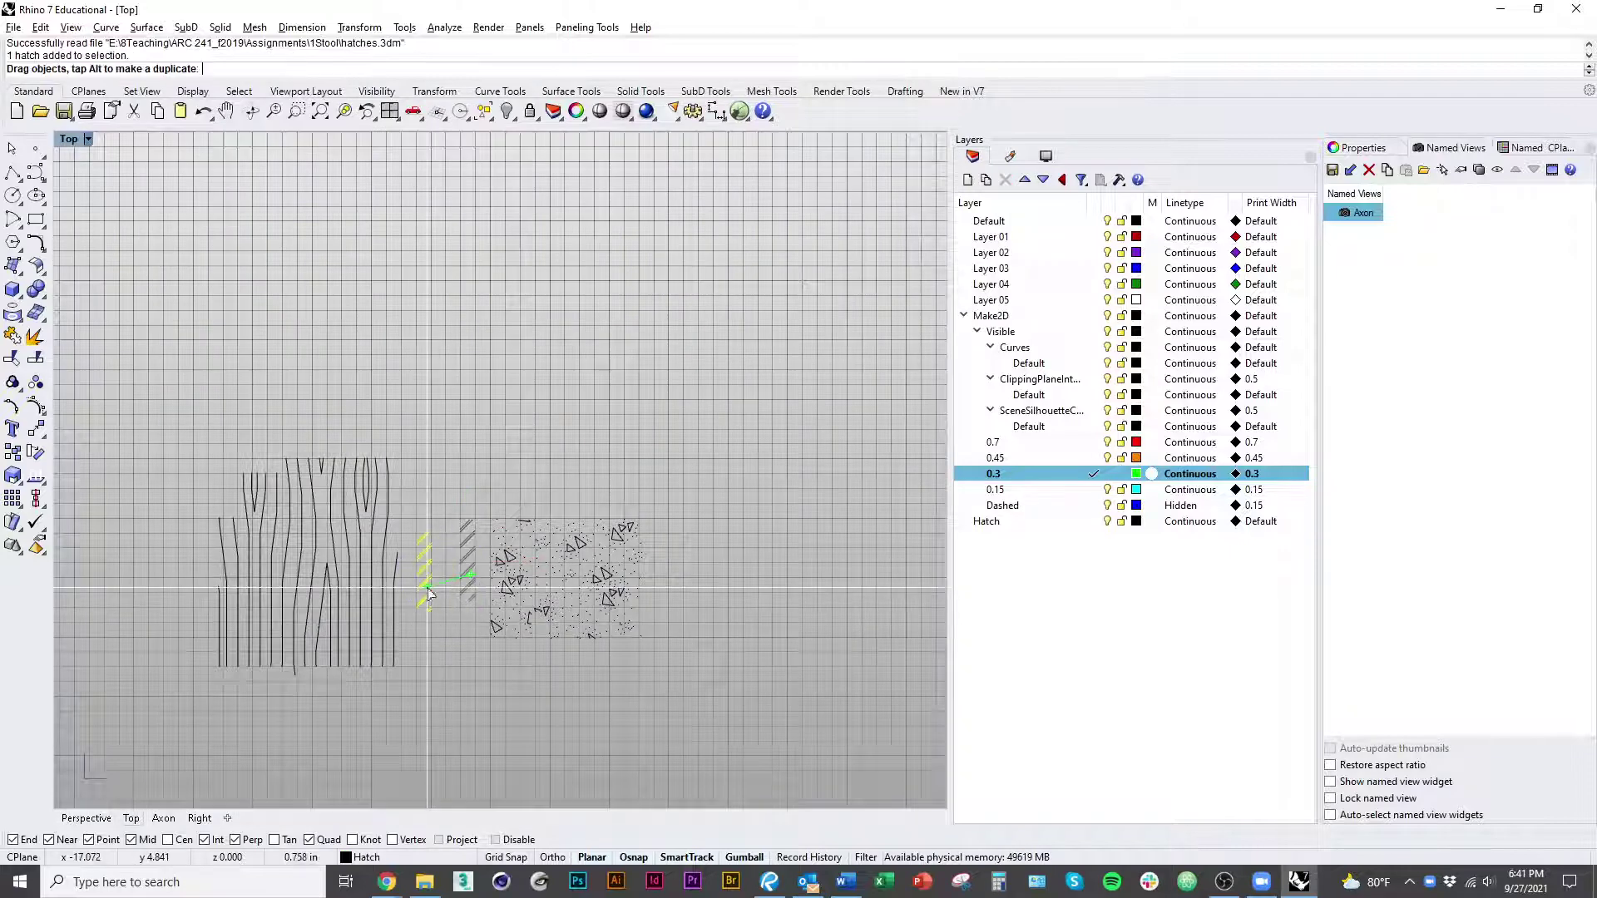
left_click(386, 690)
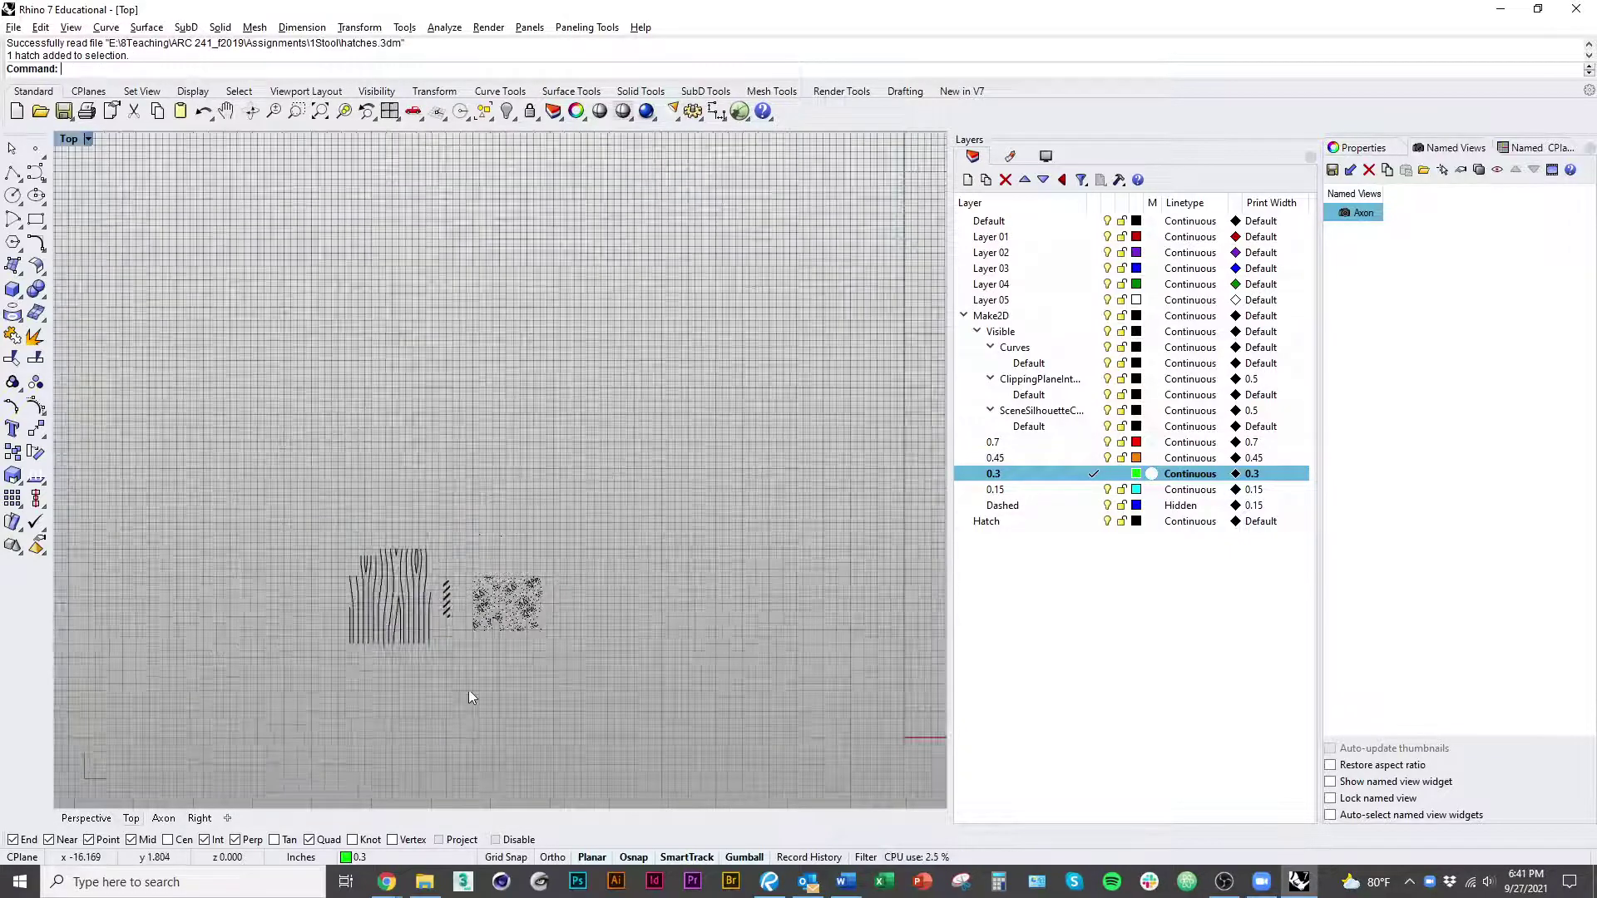
scroll(462, 689, "down", 2)
scroll(294, 589, "down", 2)
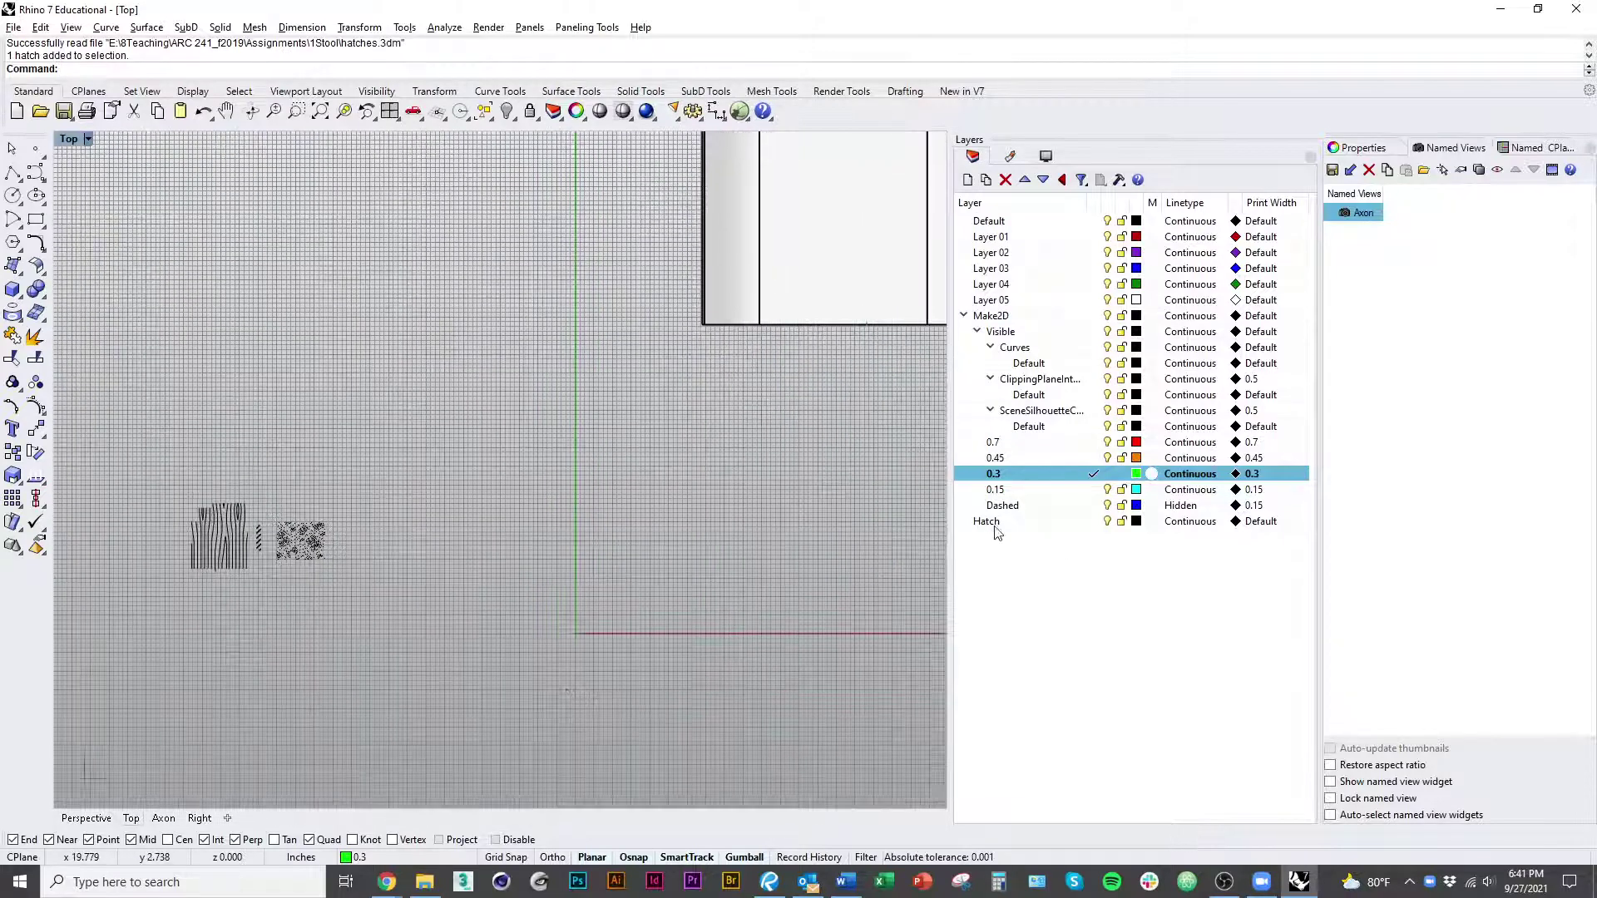
left_click_drag(379, 634, 194, 524)
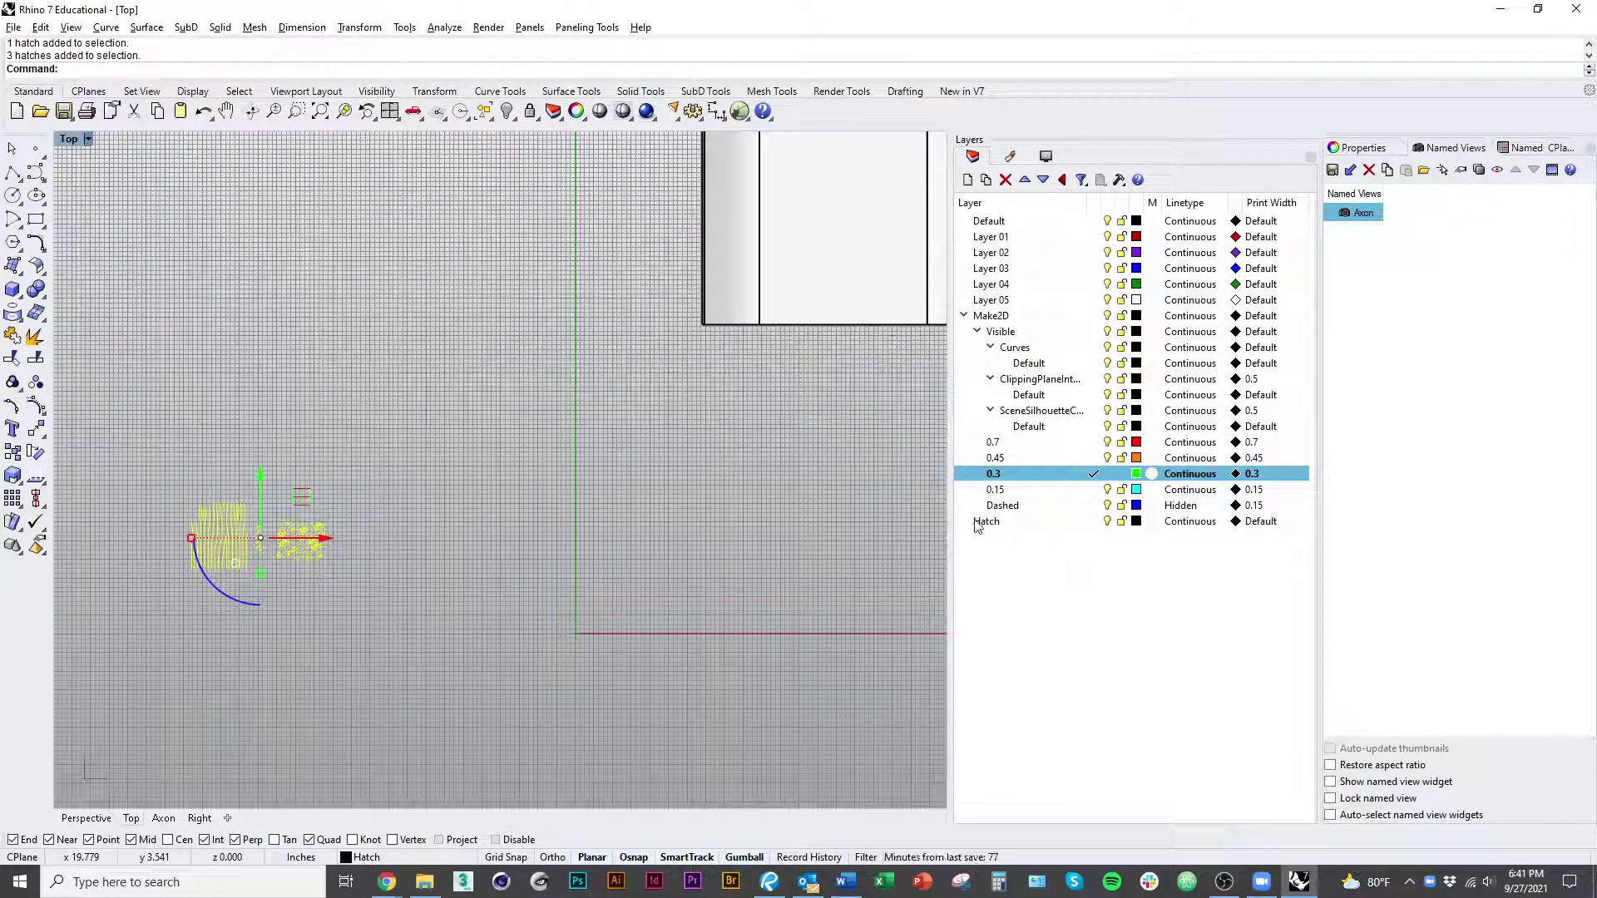
key("Escape")
Step: Nest the imported Hatch layer under the Make2D layer and set its colour to DarkGreen
left_click(1020, 524)
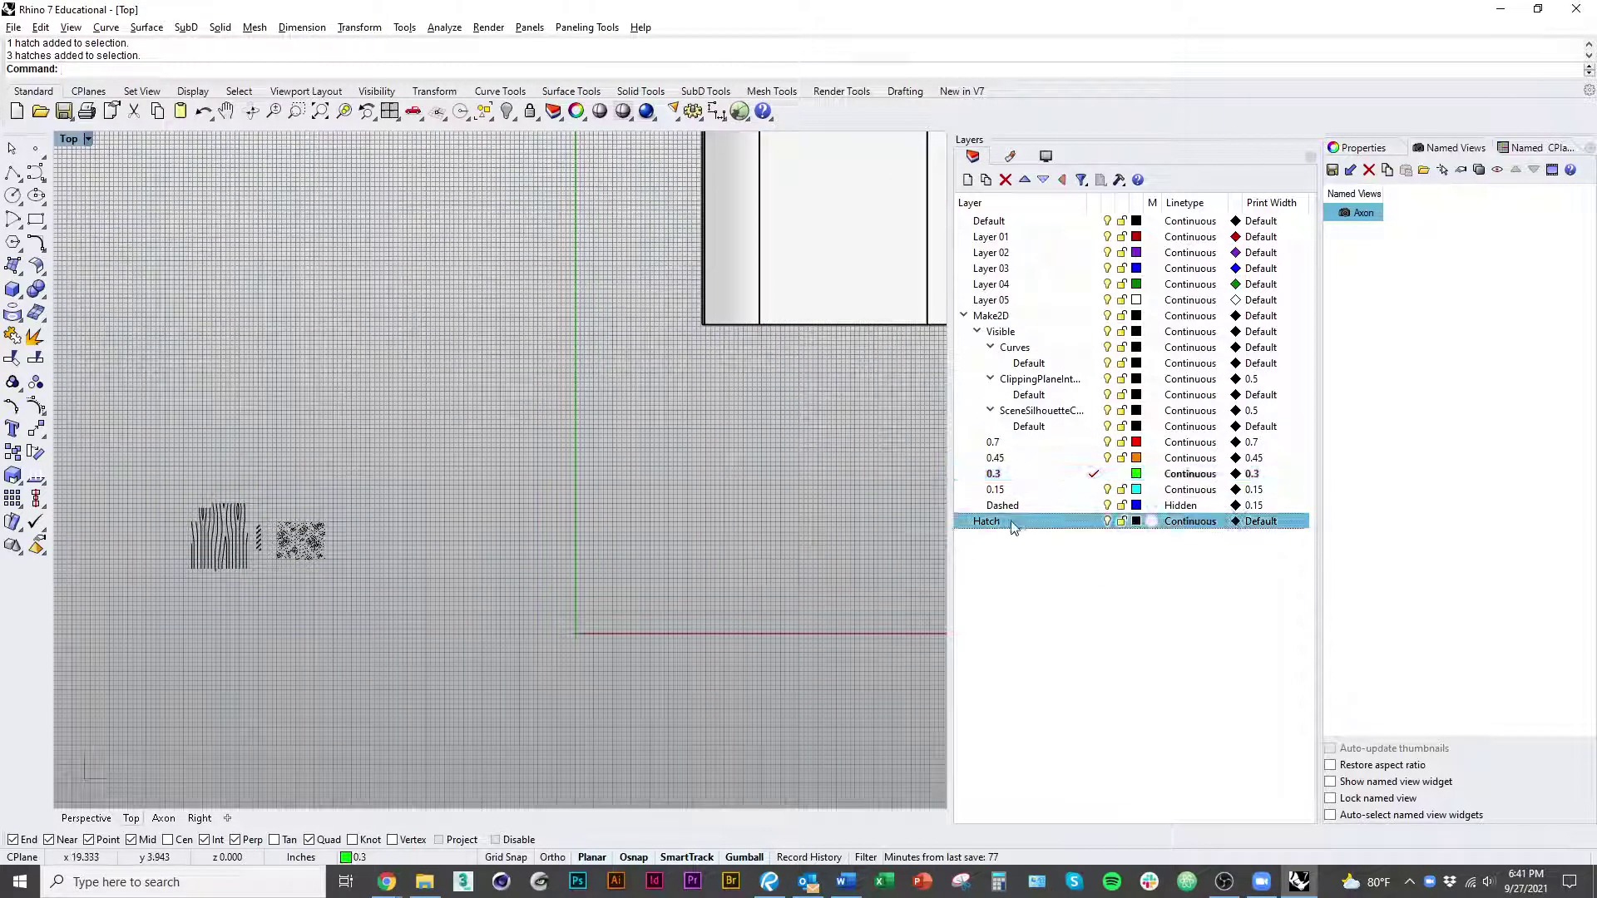
left_click_drag(1017, 523, 1010, 317)
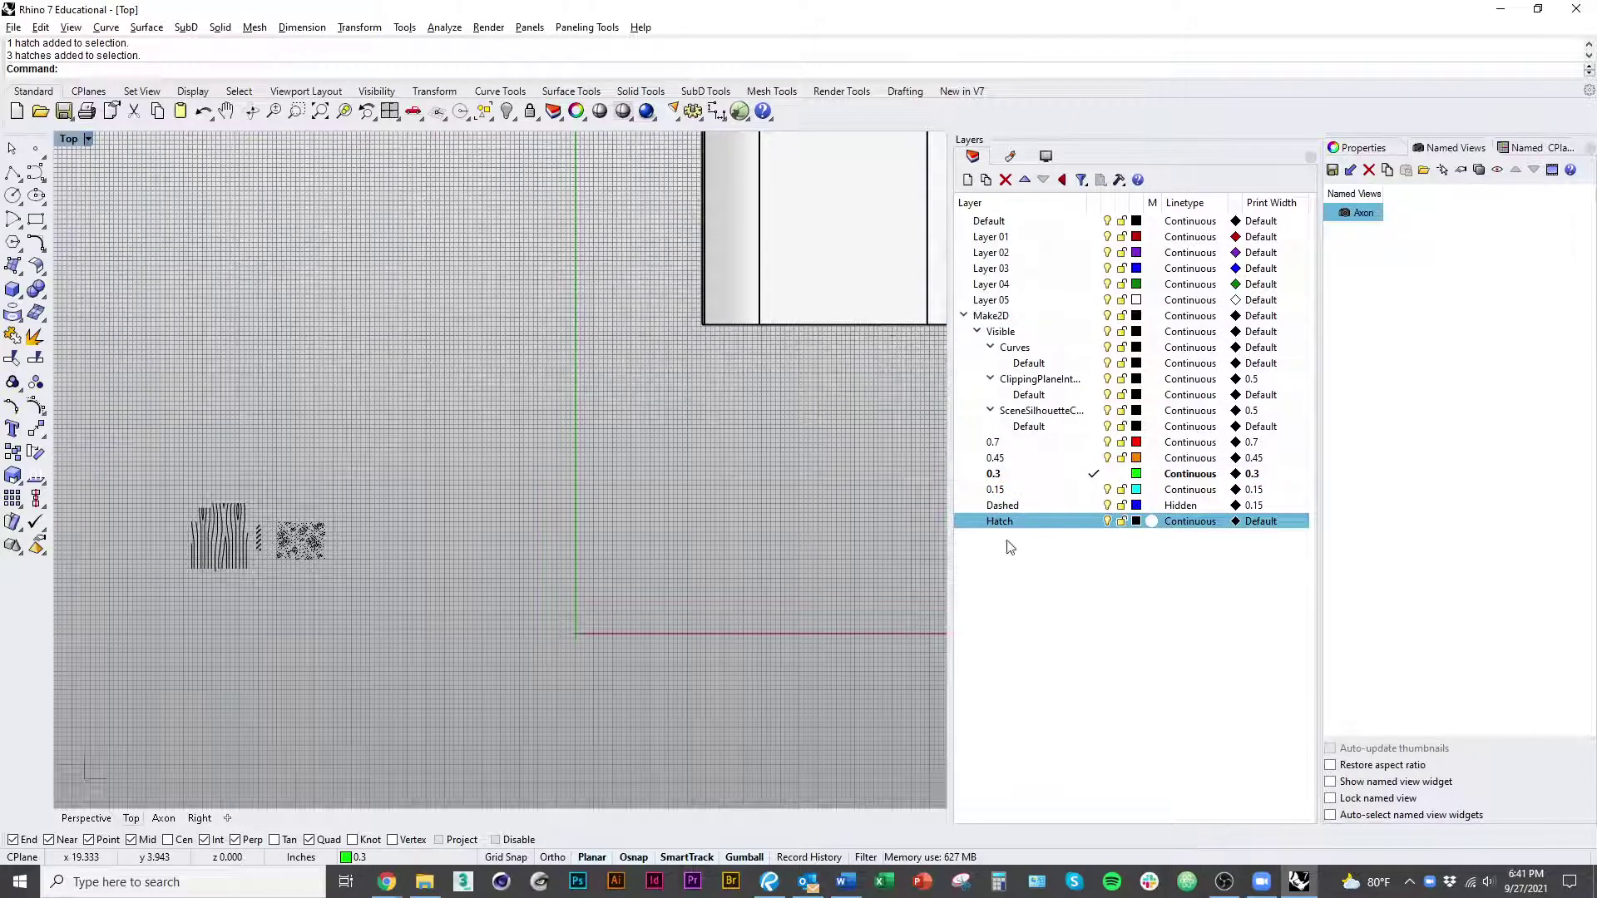
scroll(342, 572, "down", 3)
right_click_drag(341, 572, 80, 572)
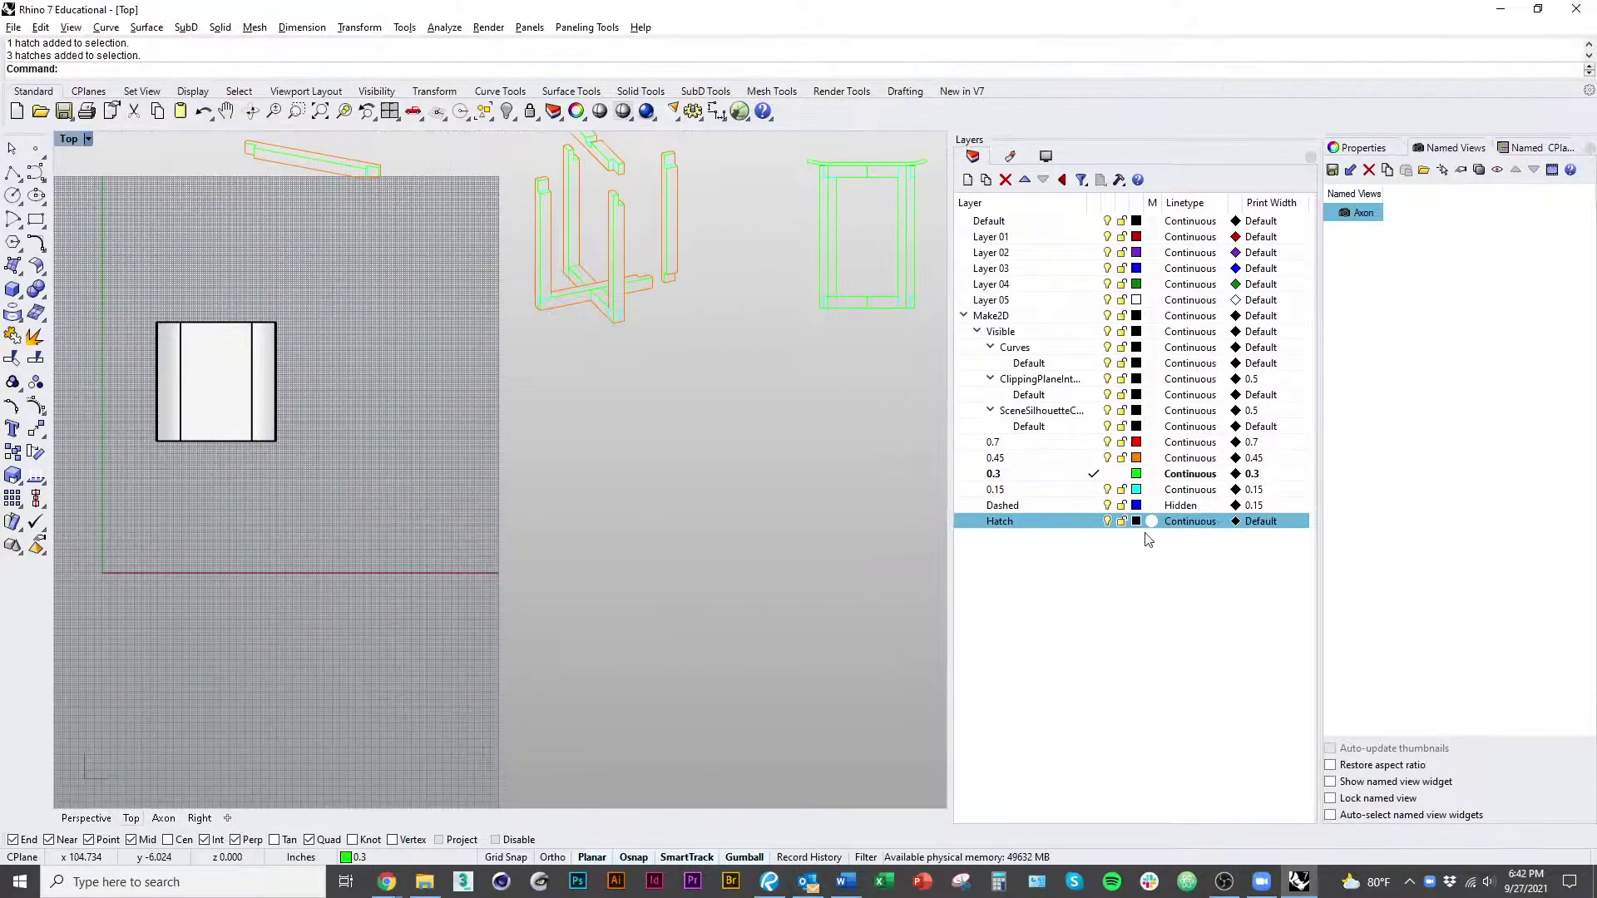
left_click(505, 509)
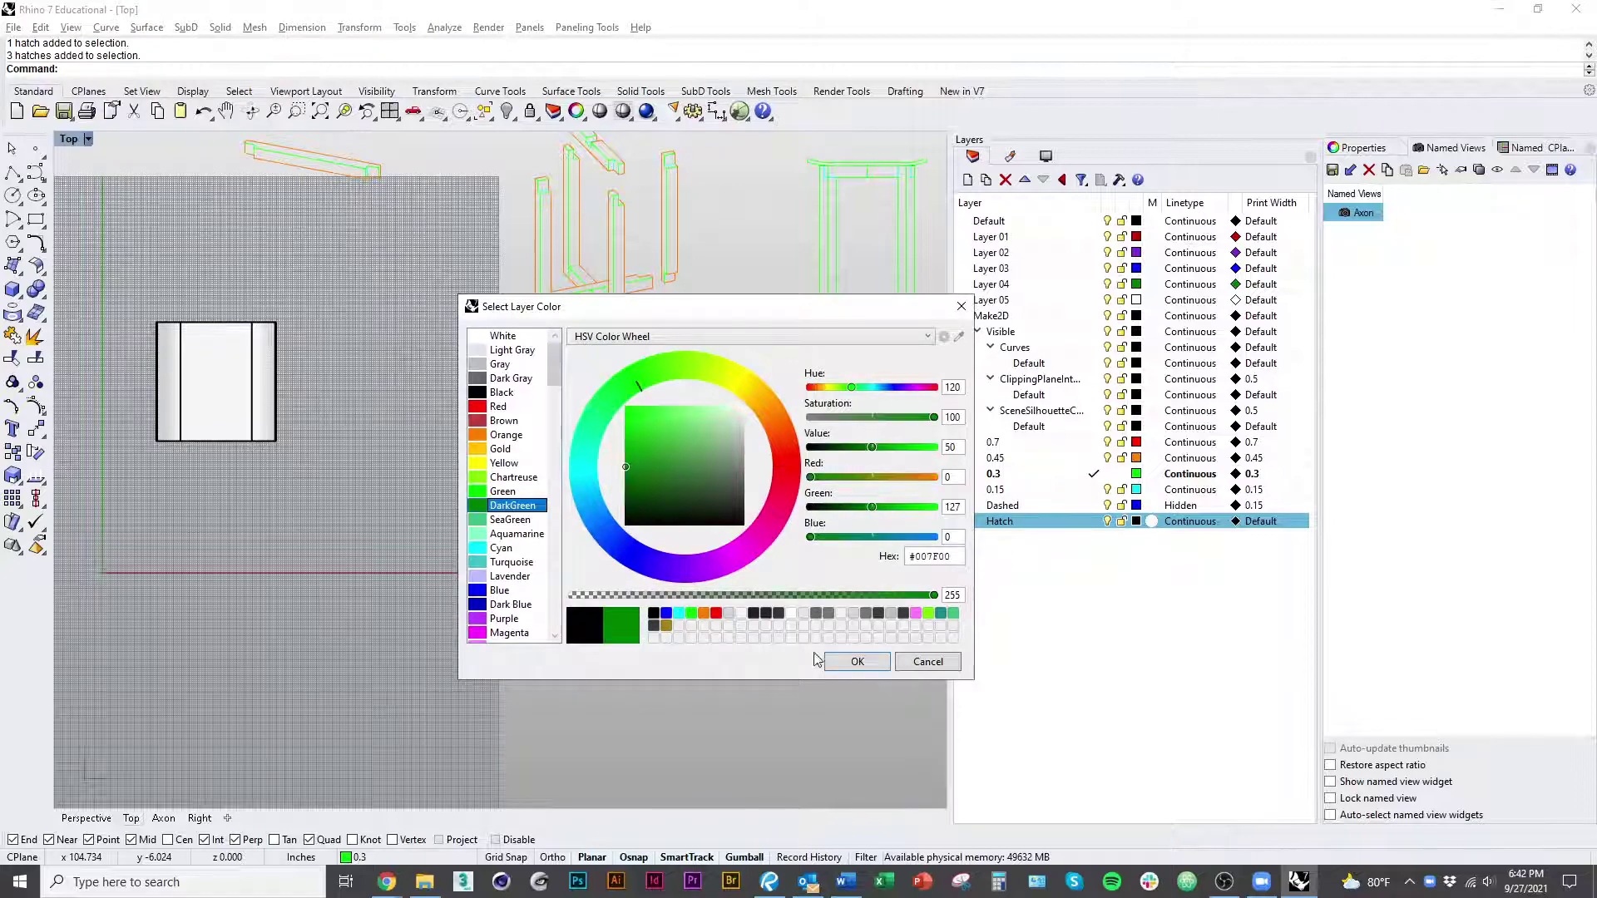
left_click(858, 662)
Step: Run Hatch on the bolt detail's curves and pick the tabletop regions on both sides of the bolt
mouse_move(291, 641)
right_mouse_down()
mouse_move(731, 670)
mouse_move(560, 702)
right_mouse_up()
scroll(422, 610, "up", 2)
scroll(422, 604, "down", 10)
scroll(611, 478, "up", 10)
right_click_drag(678, 506, 499, 467)
scroll(443, 588, "up", 1)
scroll(445, 587, "up", 3)
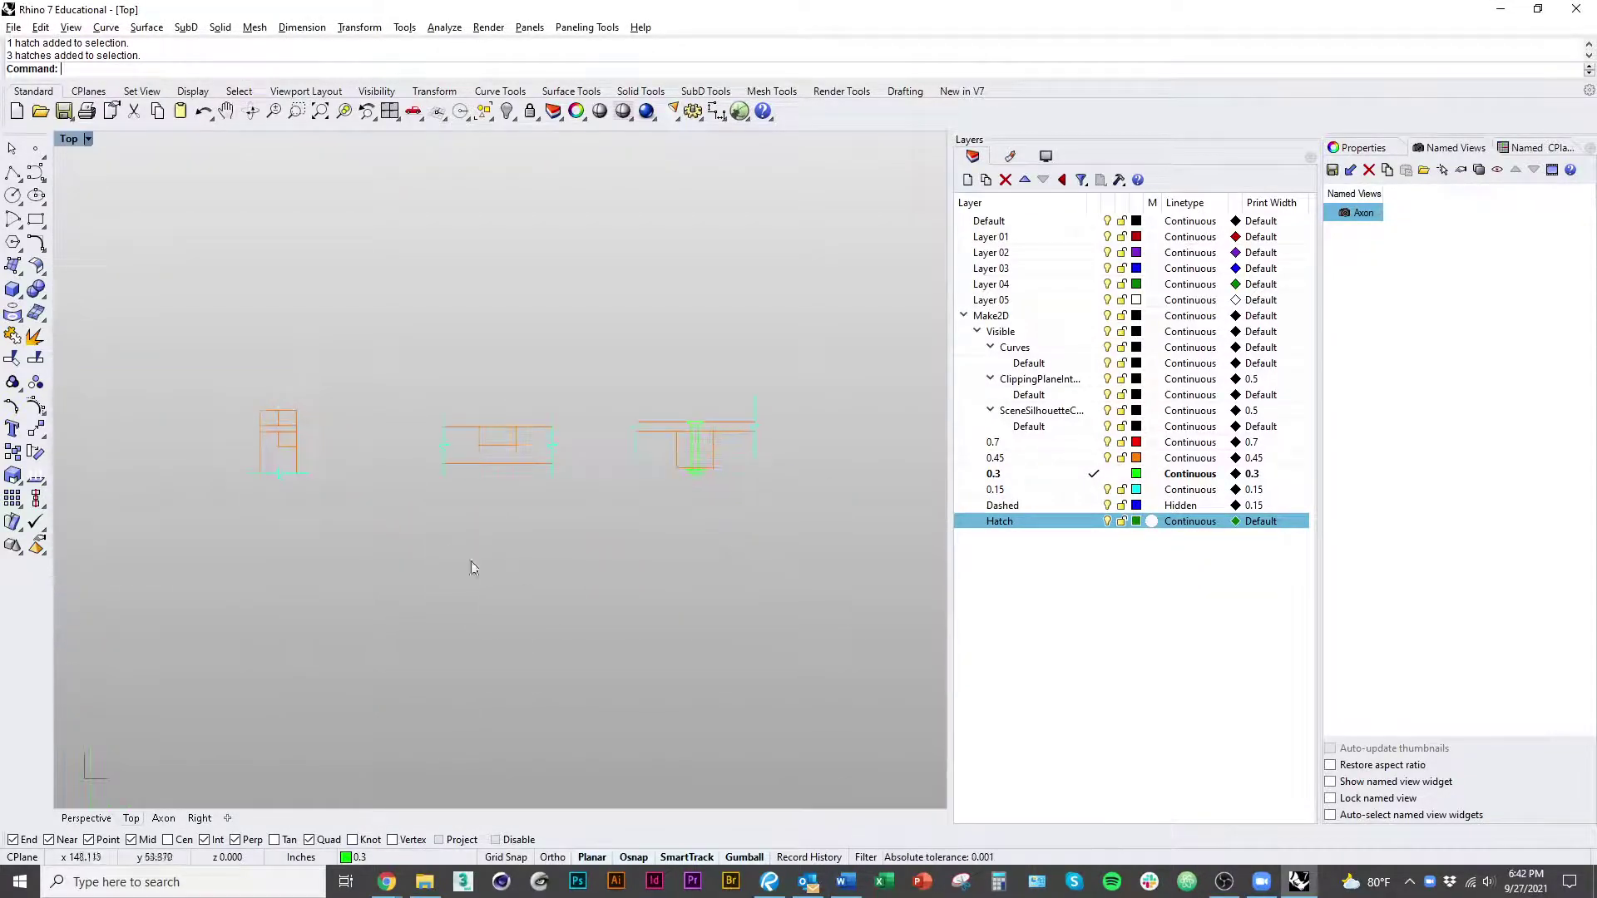
right_click_drag(752, 496, 668, 572)
left_click_drag(716, 615, 557, 391)
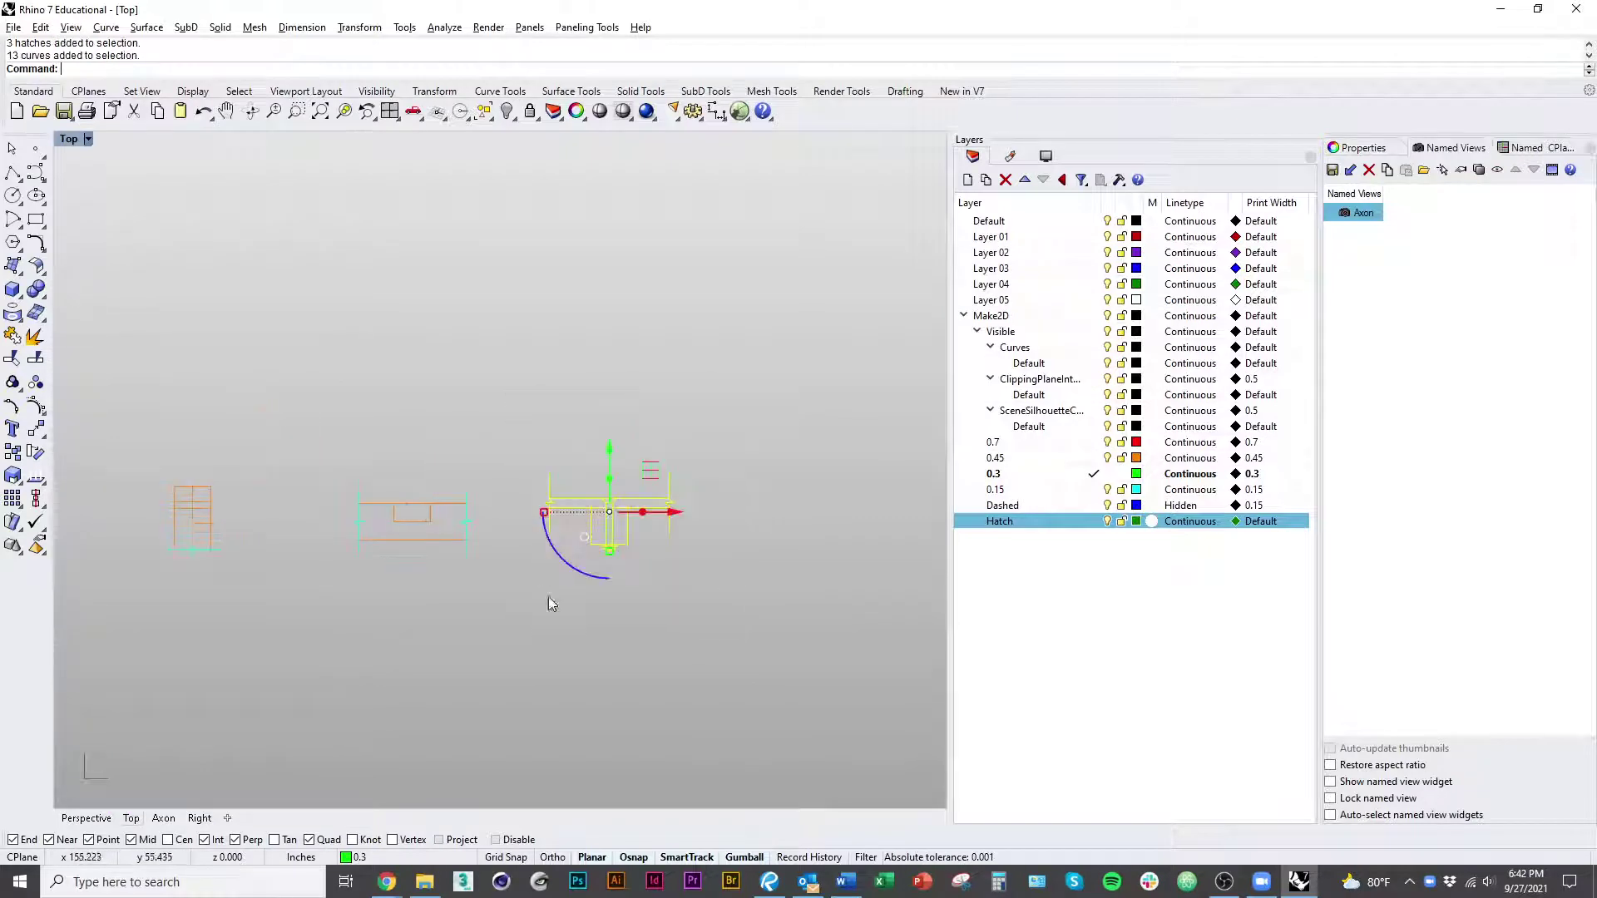
left_click_drag(485, 431, 483, 432)
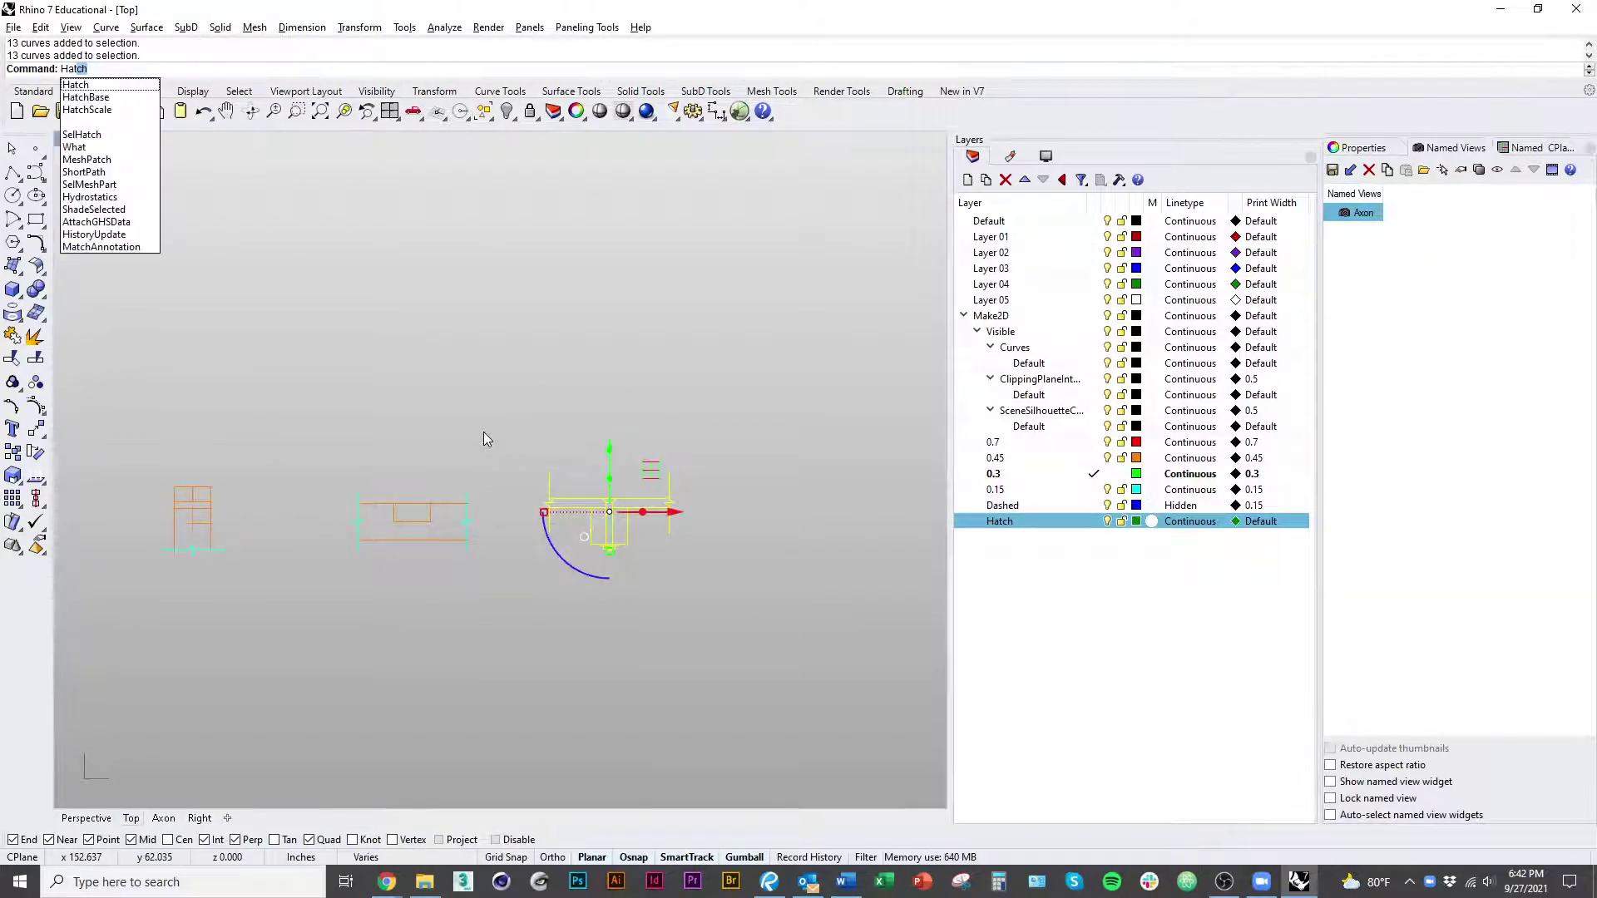
key("Return")
scroll(647, 518, "up", 5)
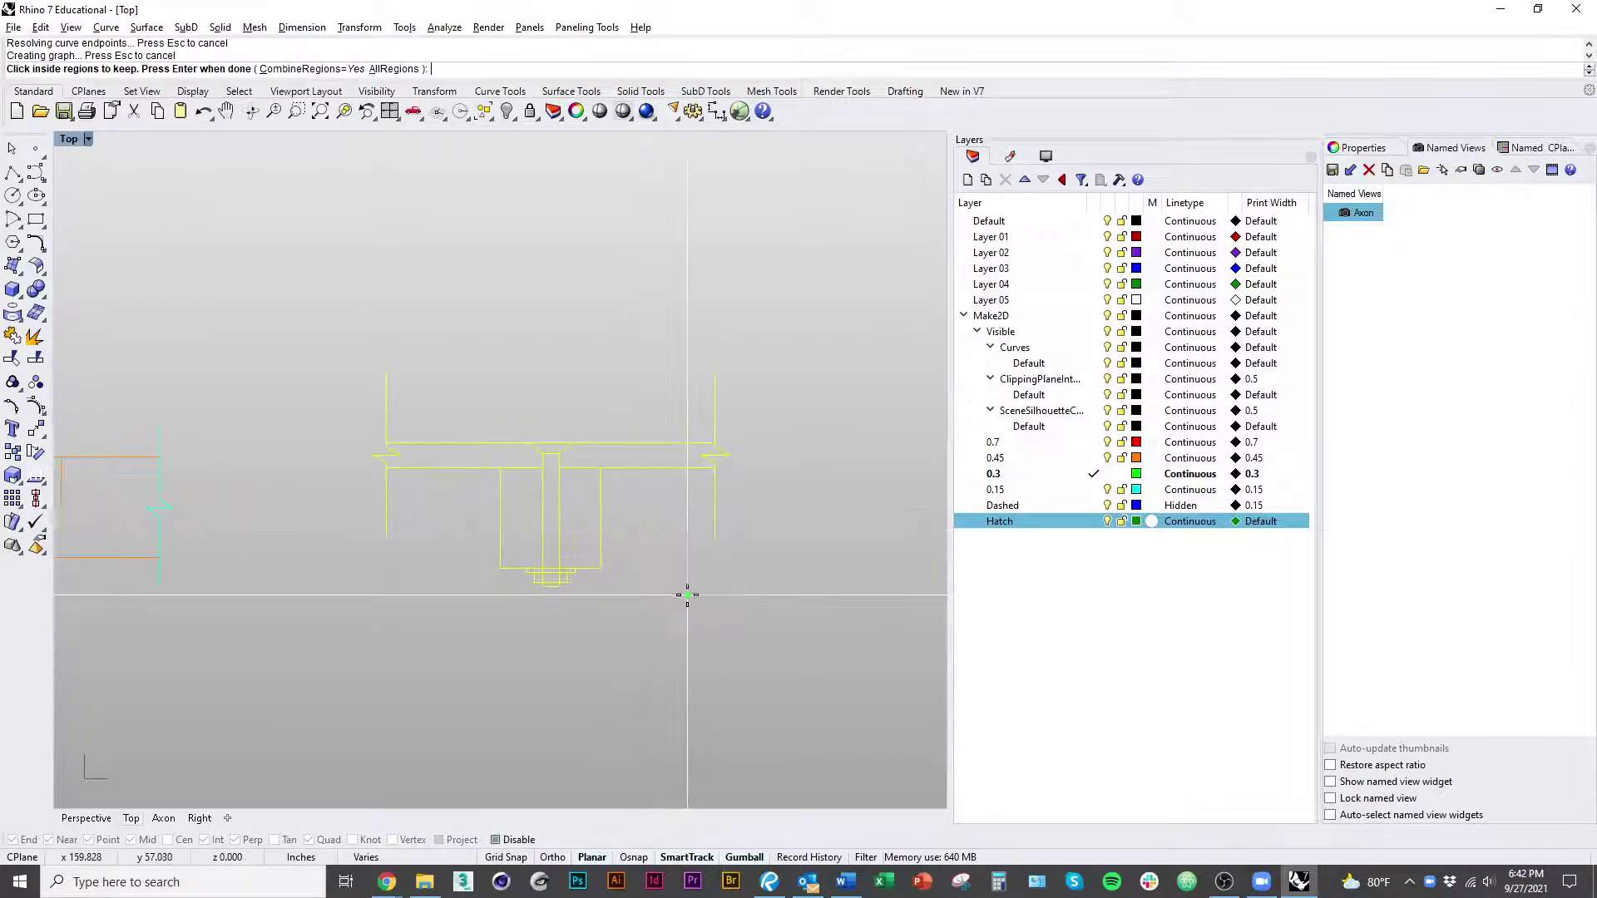
right_click_drag(687, 595, 707, 629)
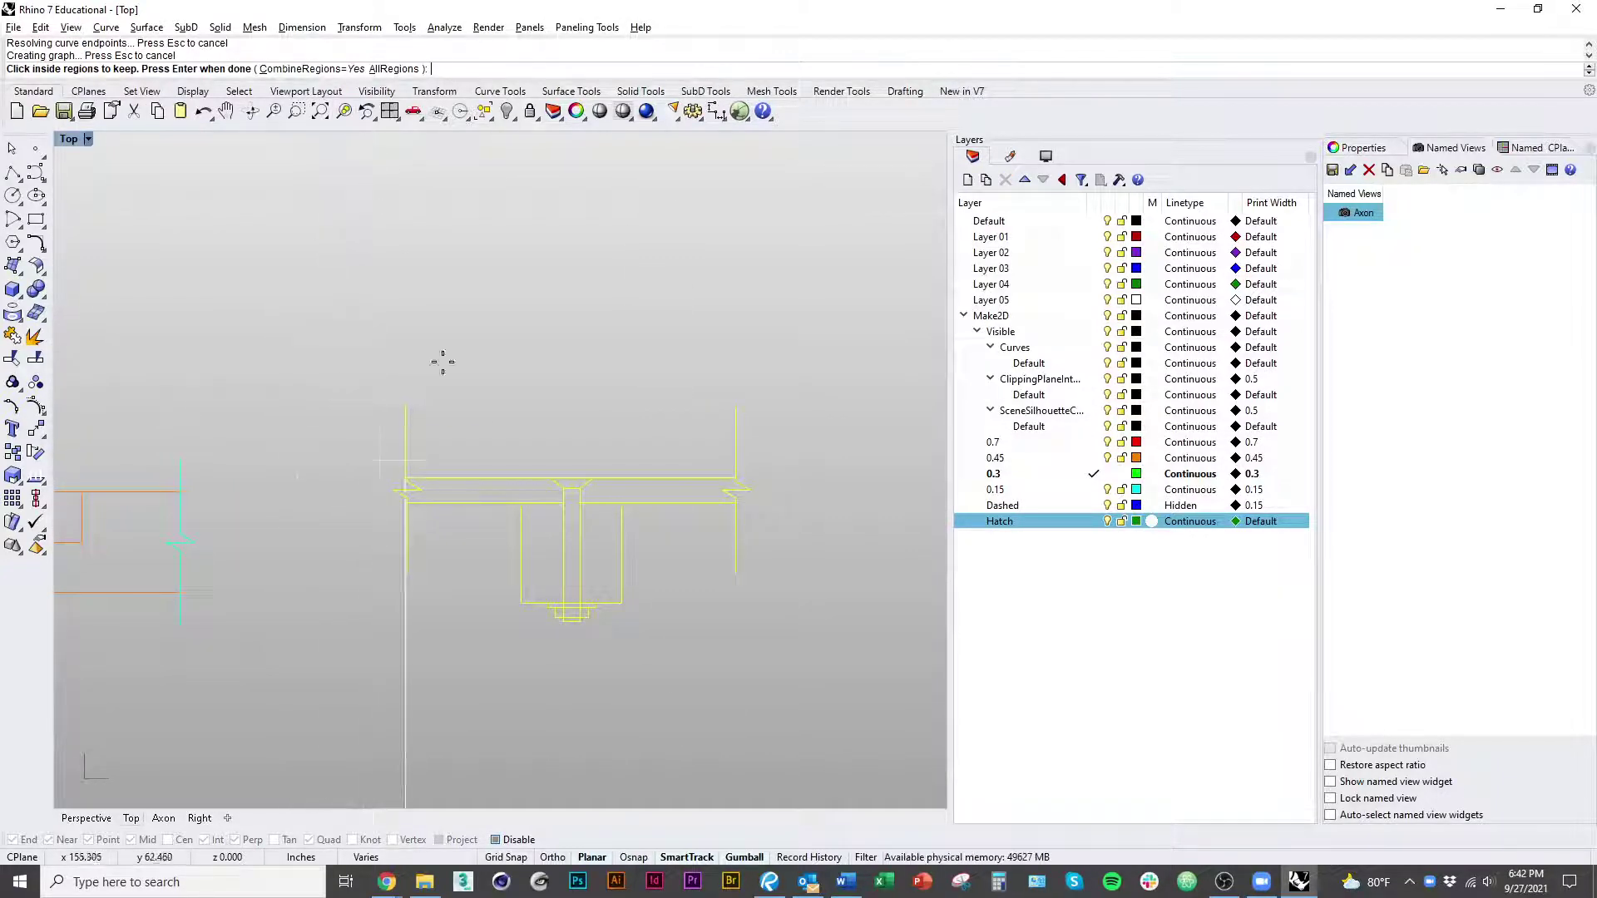
scroll(507, 495, "up", 5)
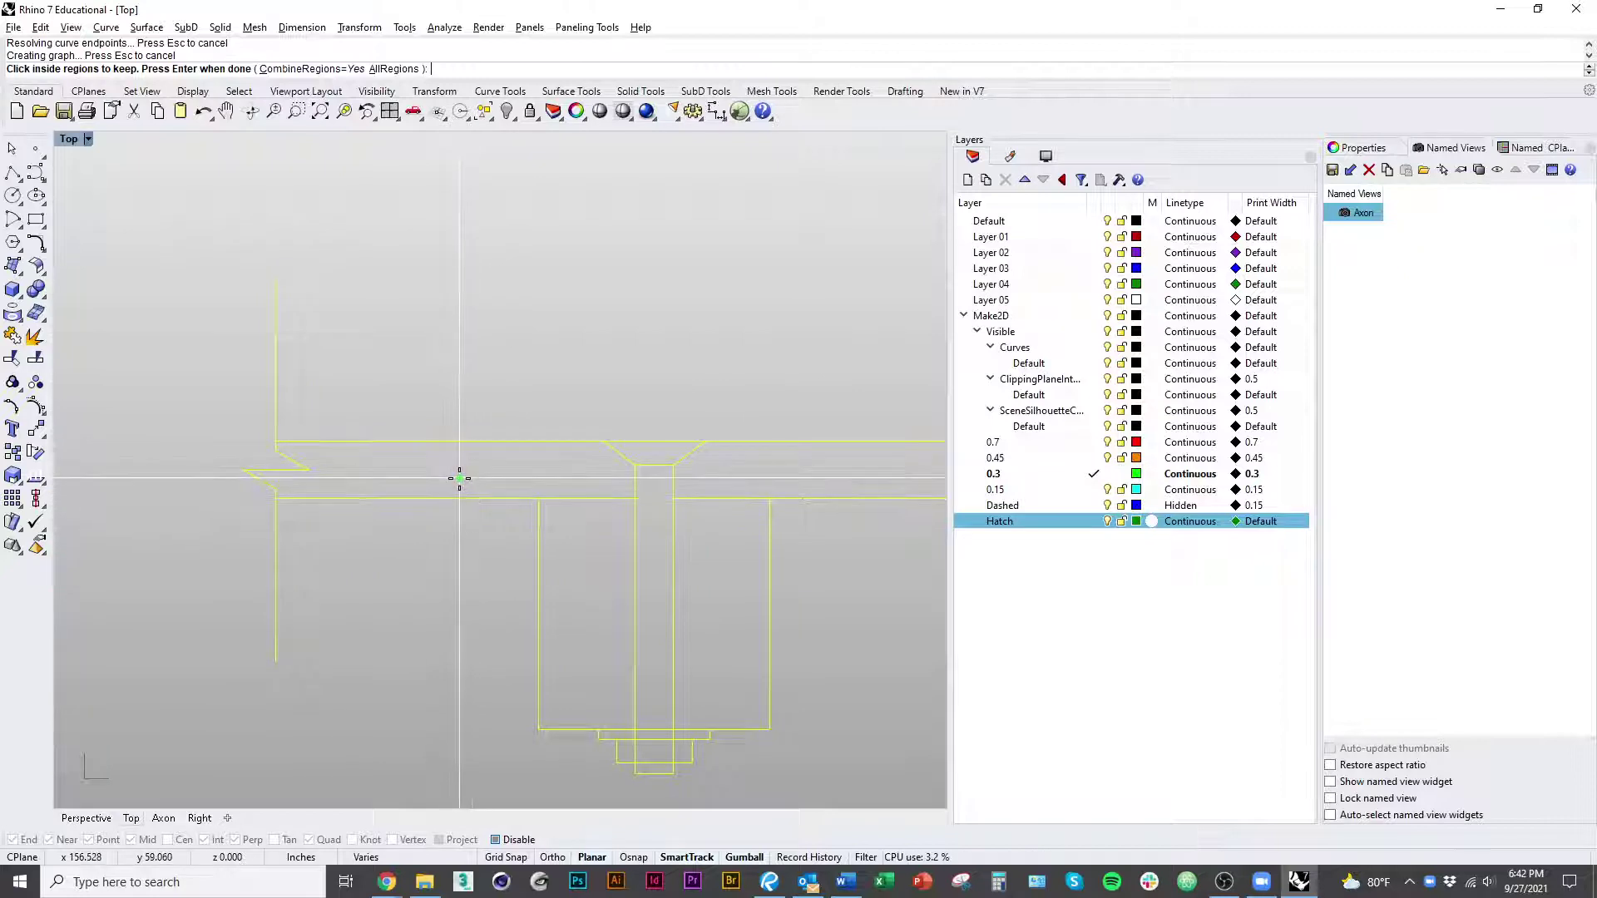
left_click(459, 479)
left_click(766, 467)
scroll(699, 599, "down", 3)
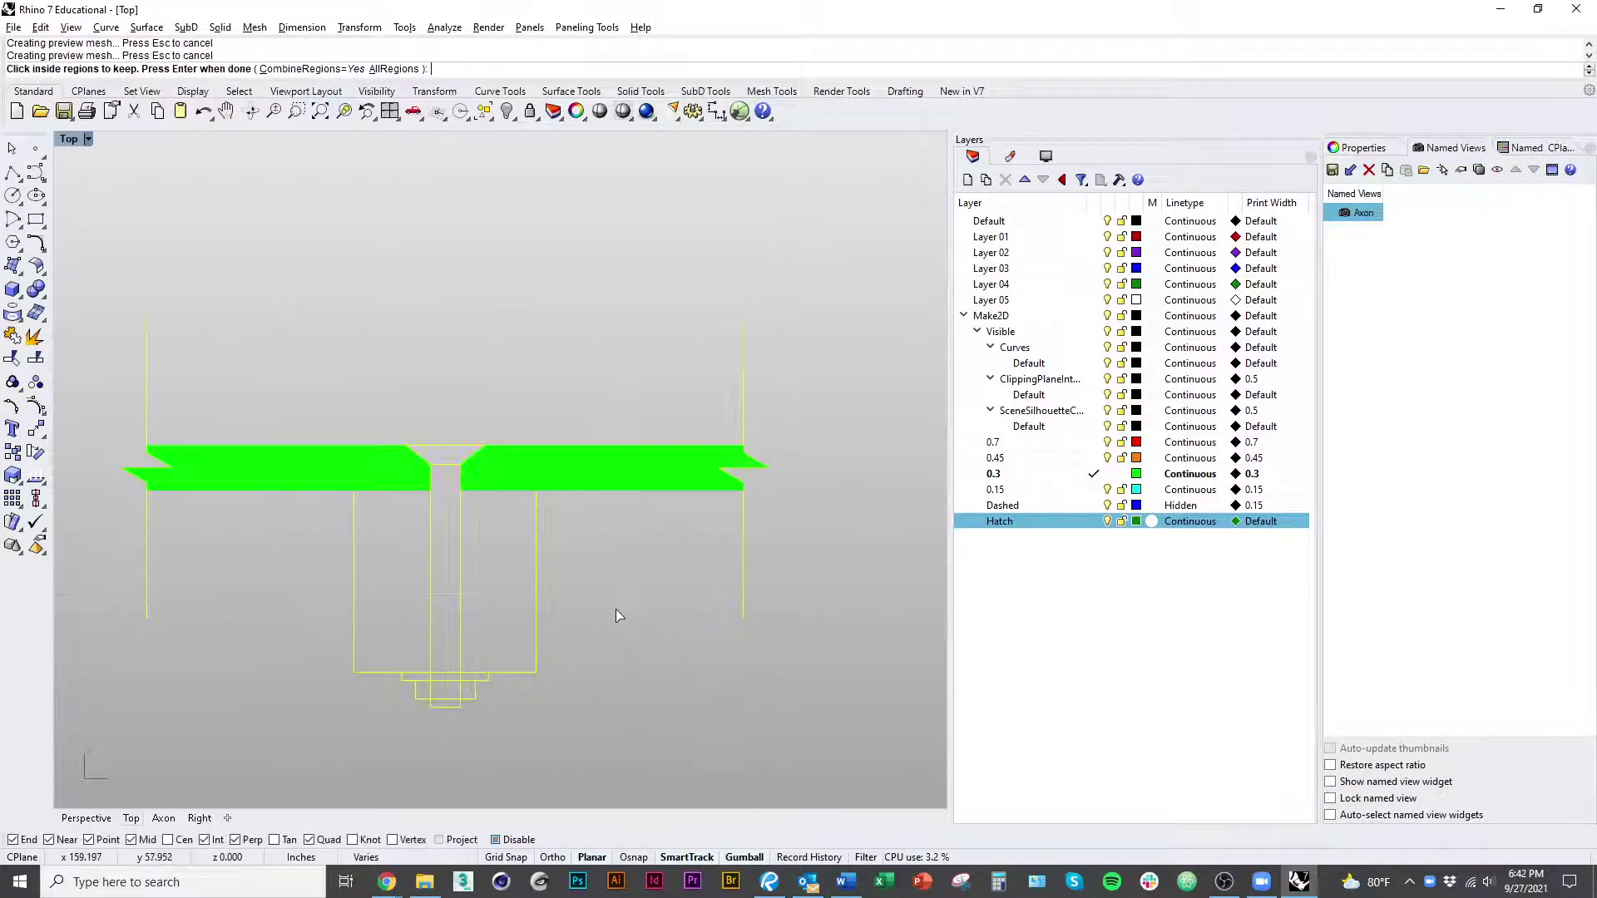
Step: Apply the Wood hatch pattern to the two chosen tabletop regions
key("Return")
left_click_drag(871, 268, 868, 343)
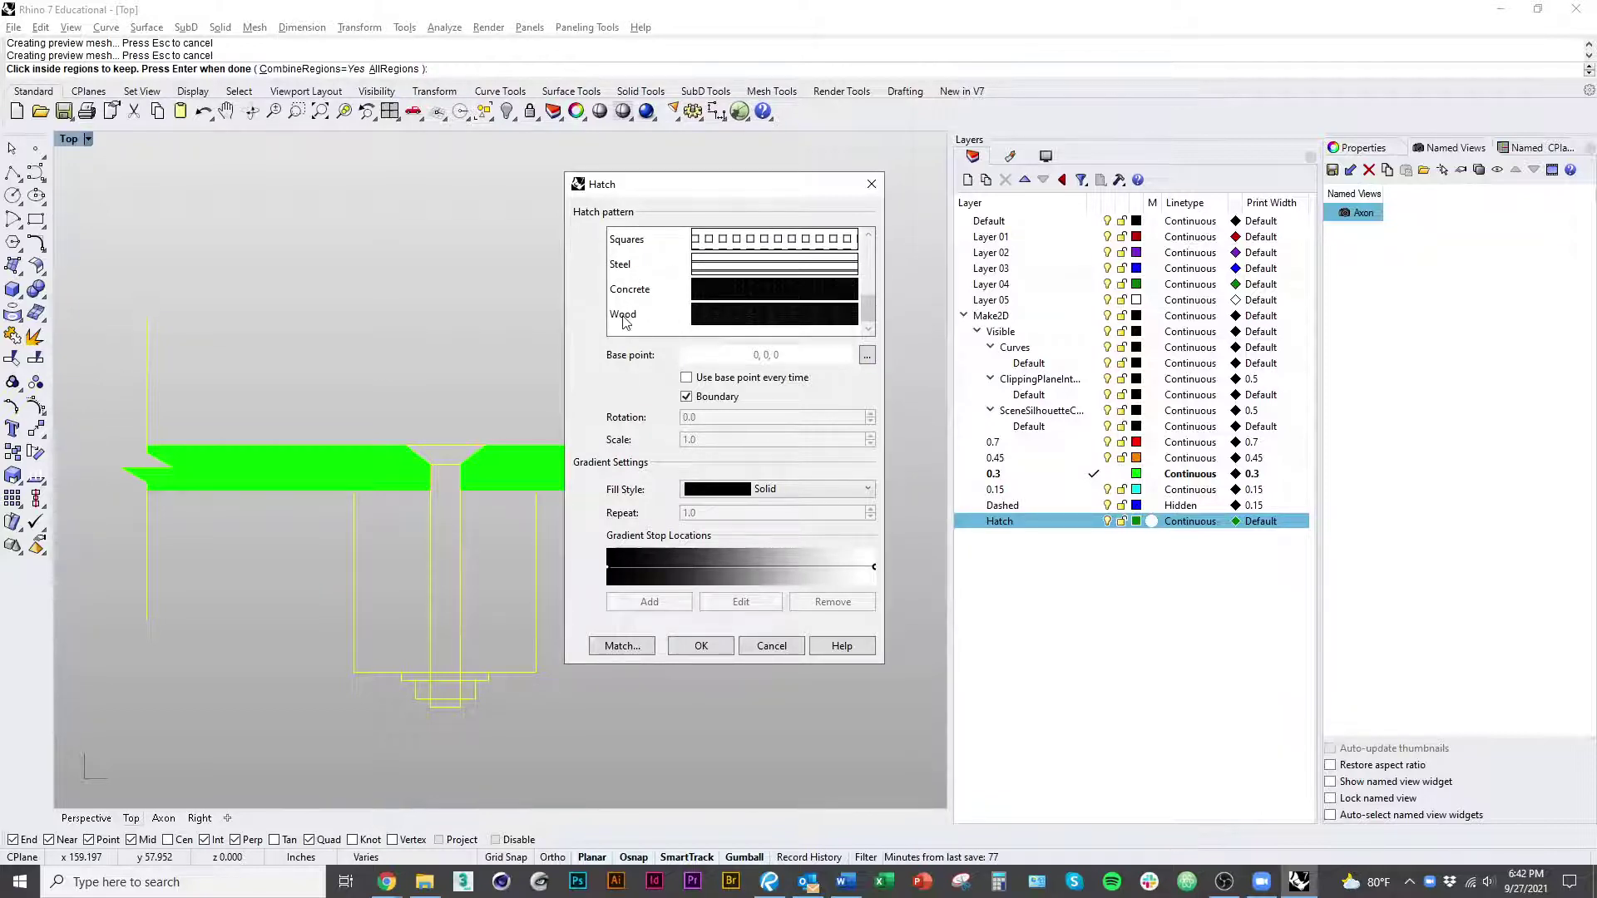
left_click(772, 323)
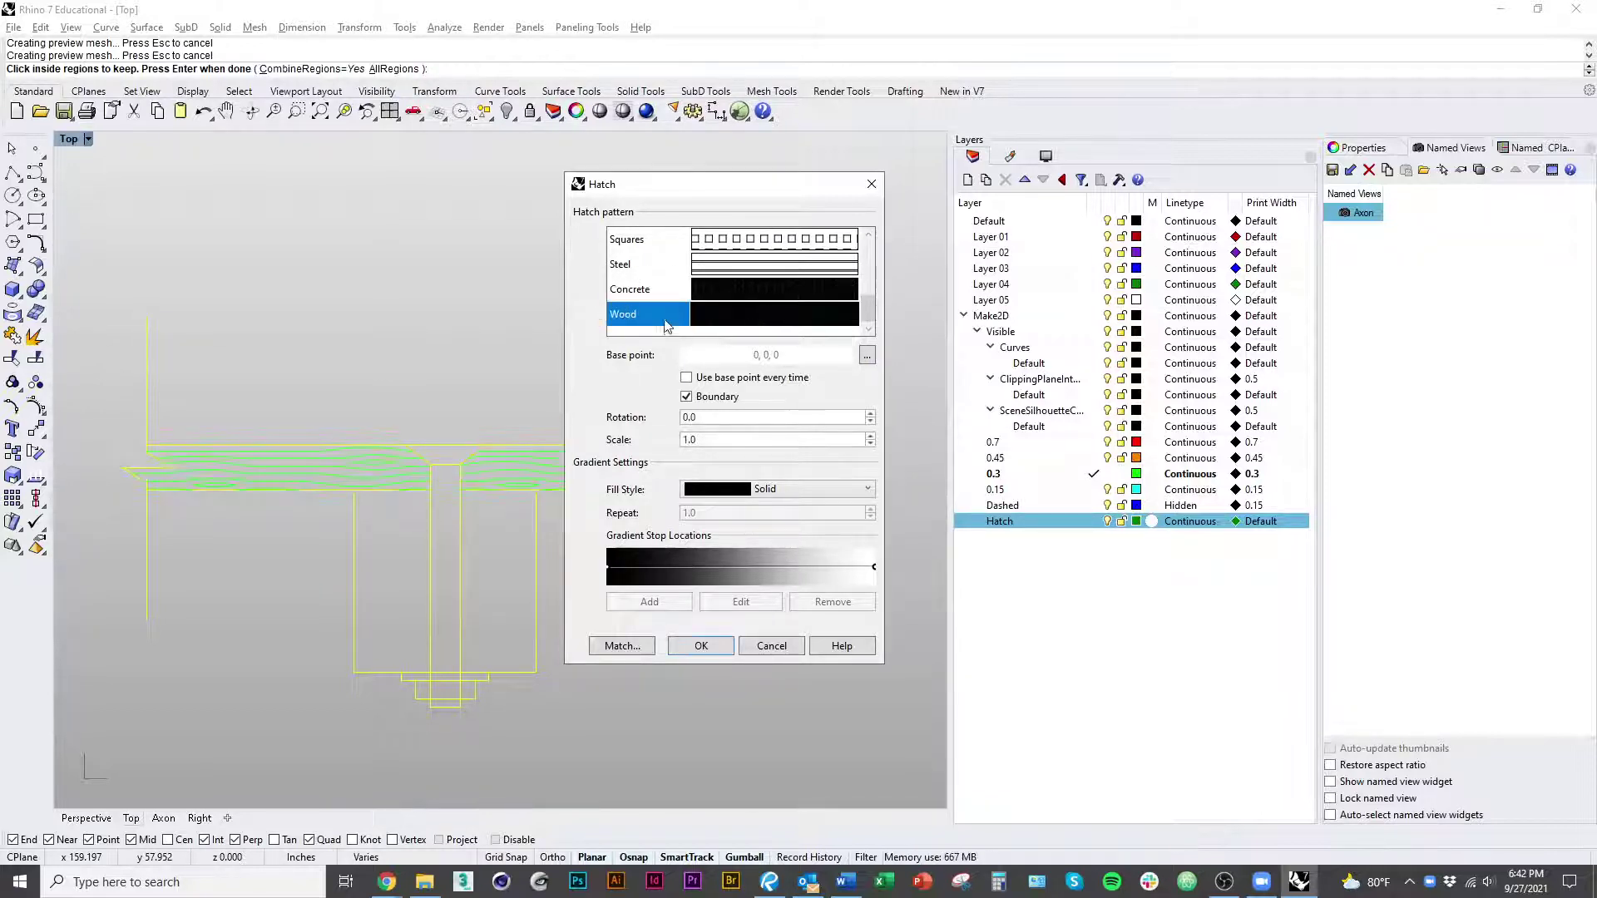
right_click_drag(396, 349, 328, 334)
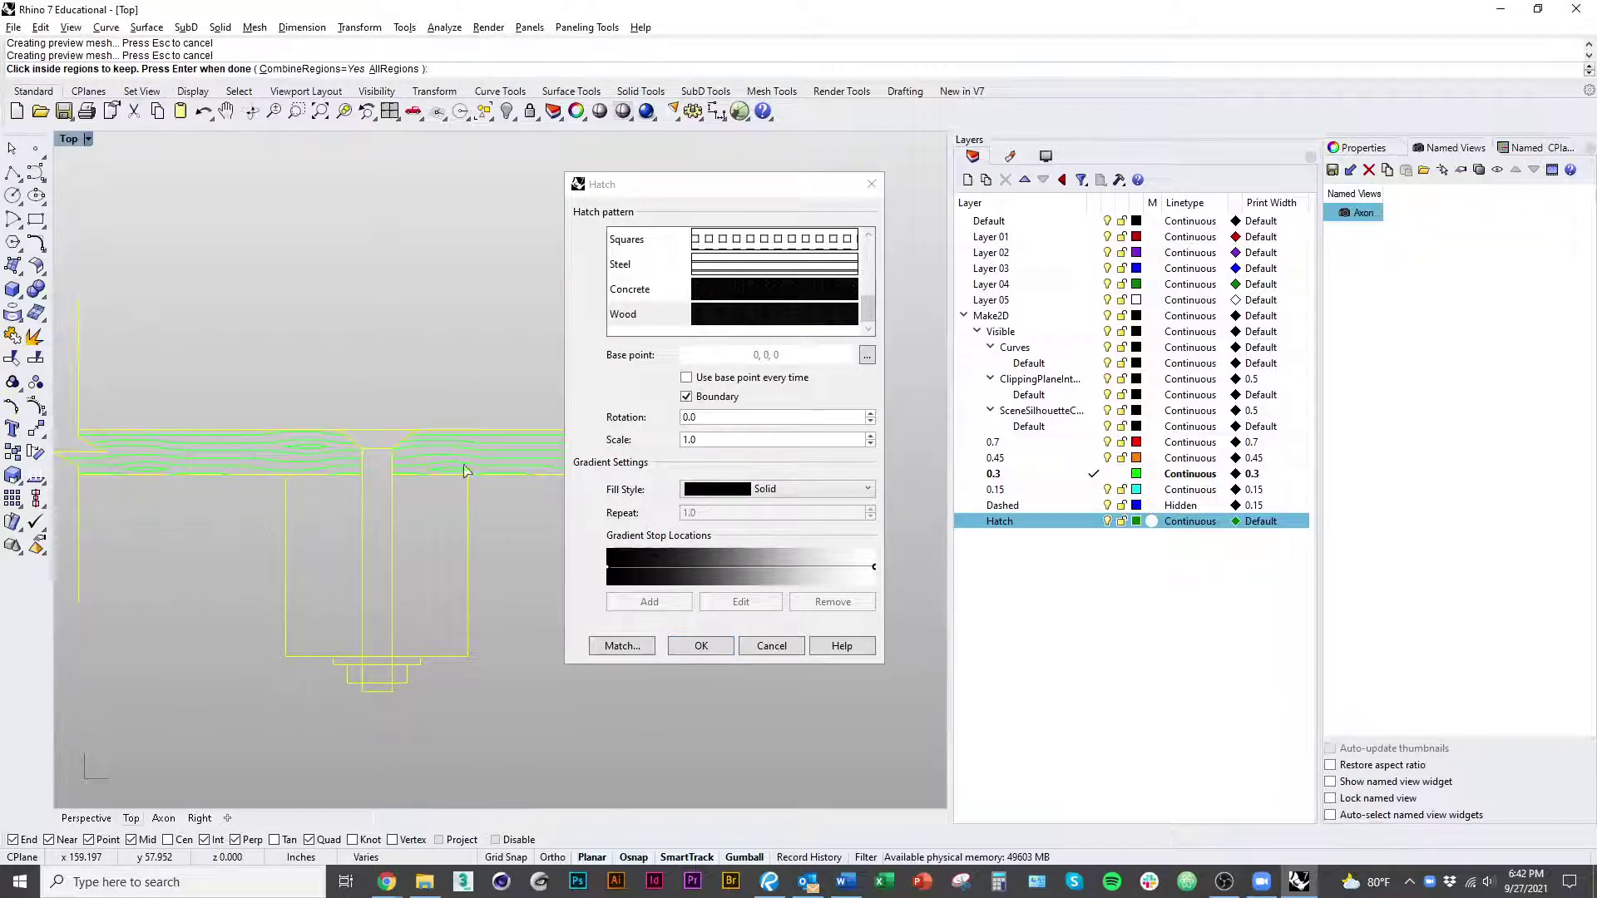
left_click(701, 647)
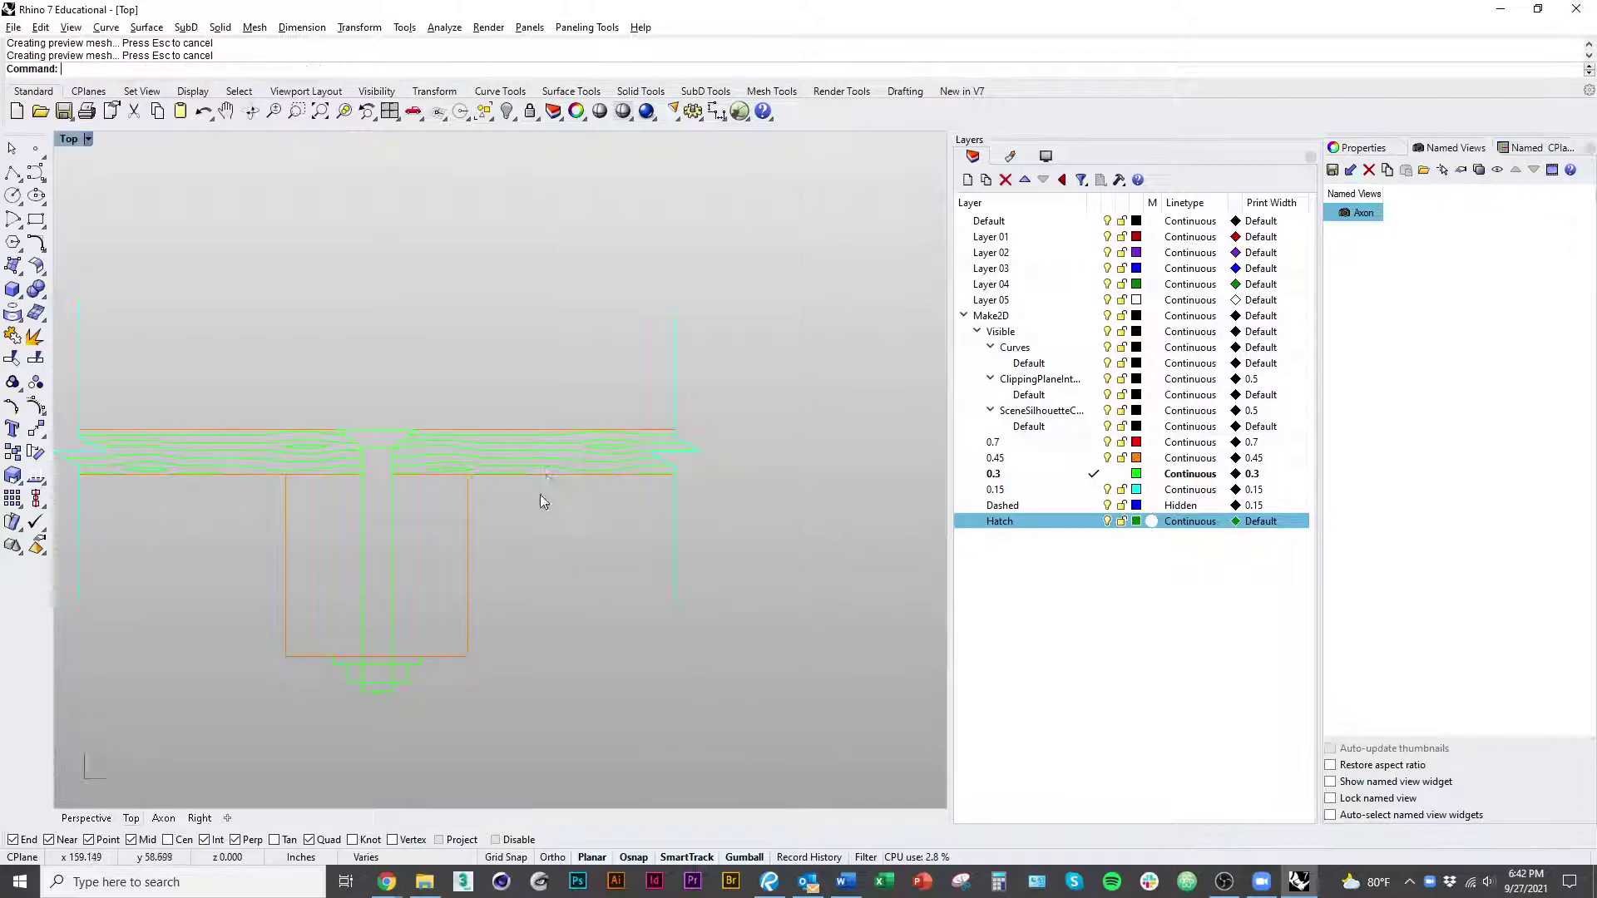
Step: Change the tabletop's wood hatches to the Hatch layer and make that layer current
right_click(1065, 521)
left_click(1115, 449)
left_click(1093, 521)
left_click(727, 646)
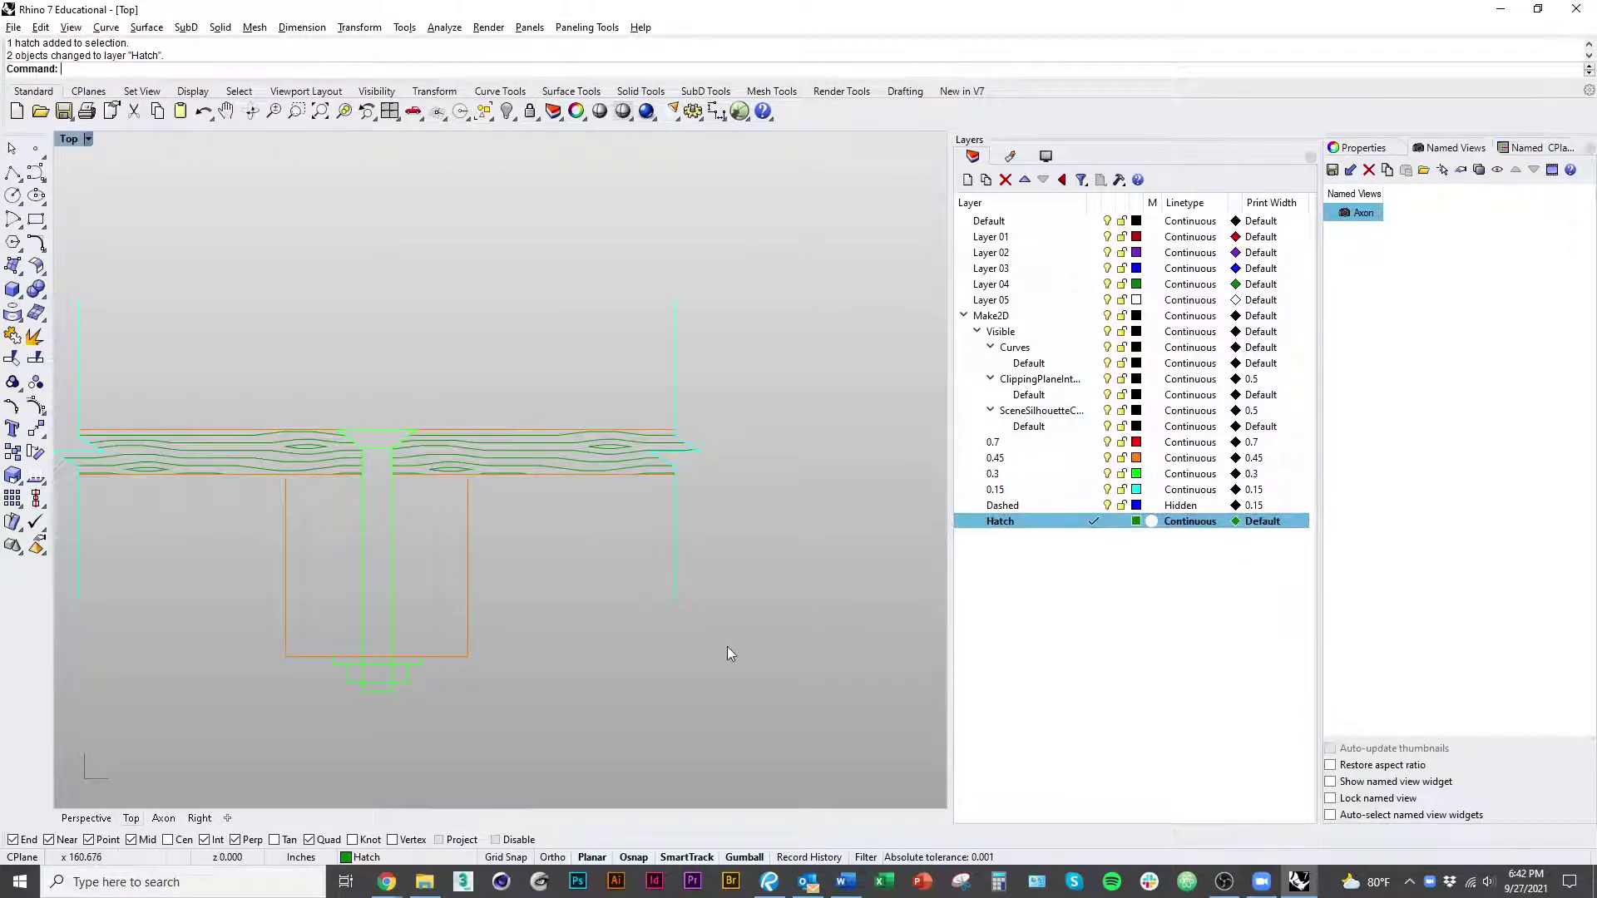
Step: Try hatching the two block regions beside the bolt, below the tabletop, with the wood pattern rotated 45 degrees, and undo it
mouse_move(539, 670)
right_mouse_down()
mouse_move(596, 645)
mouse_move(660, 541)
right_mouse_up()
left_click_drag(696, 687, 245, 196)
type("Hatch")
key("Return")
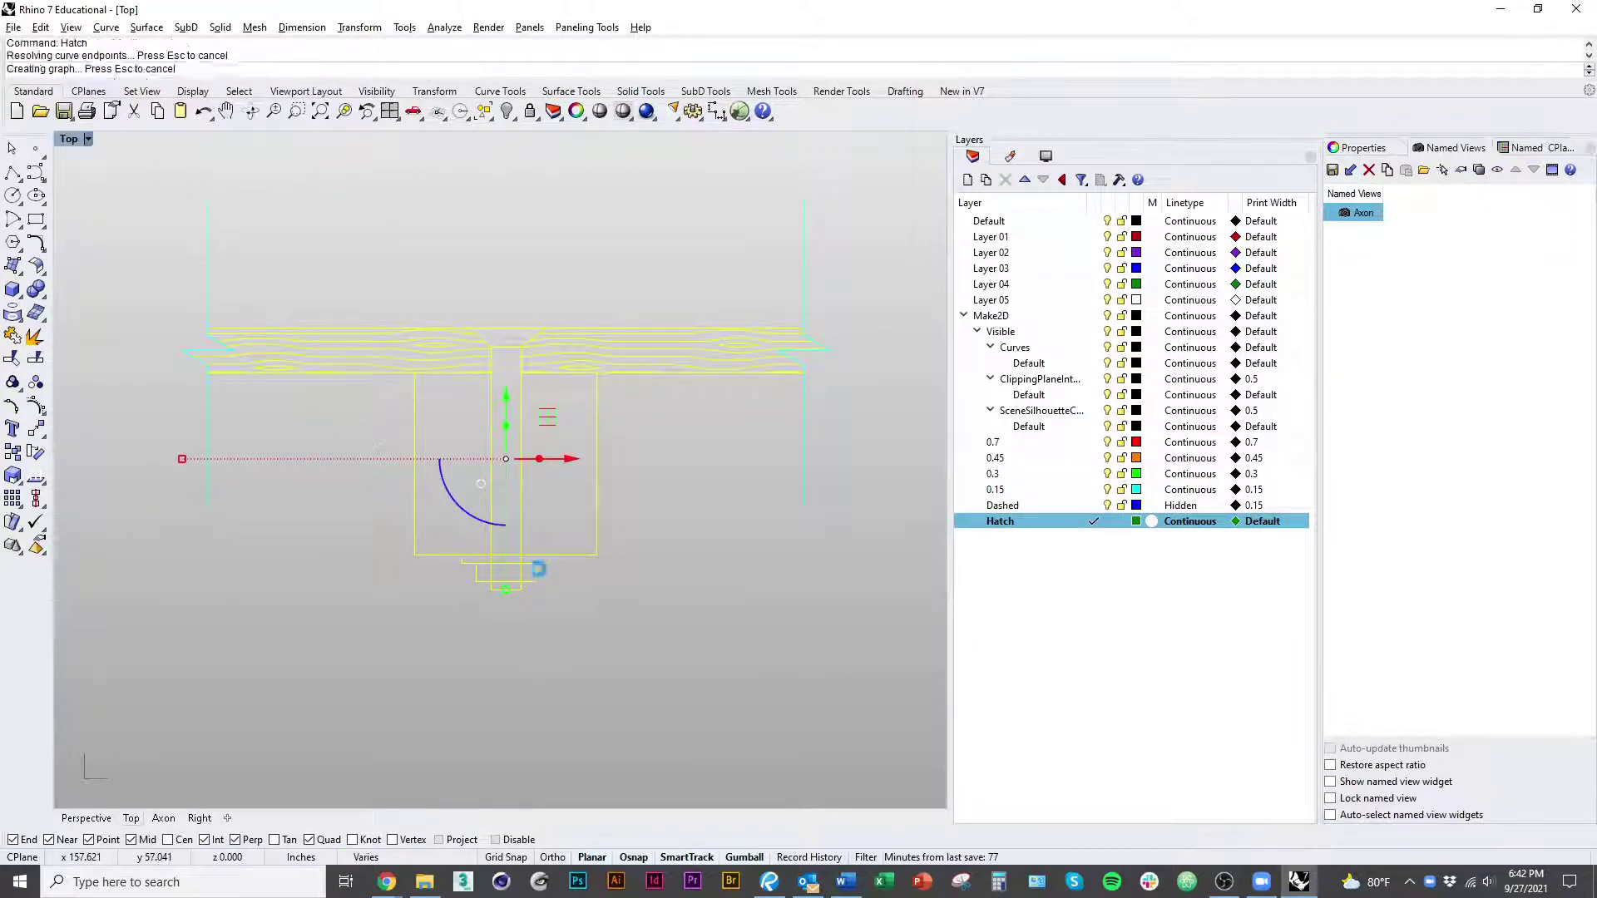
left_click(456, 447)
left_click(556, 499)
key("Return")
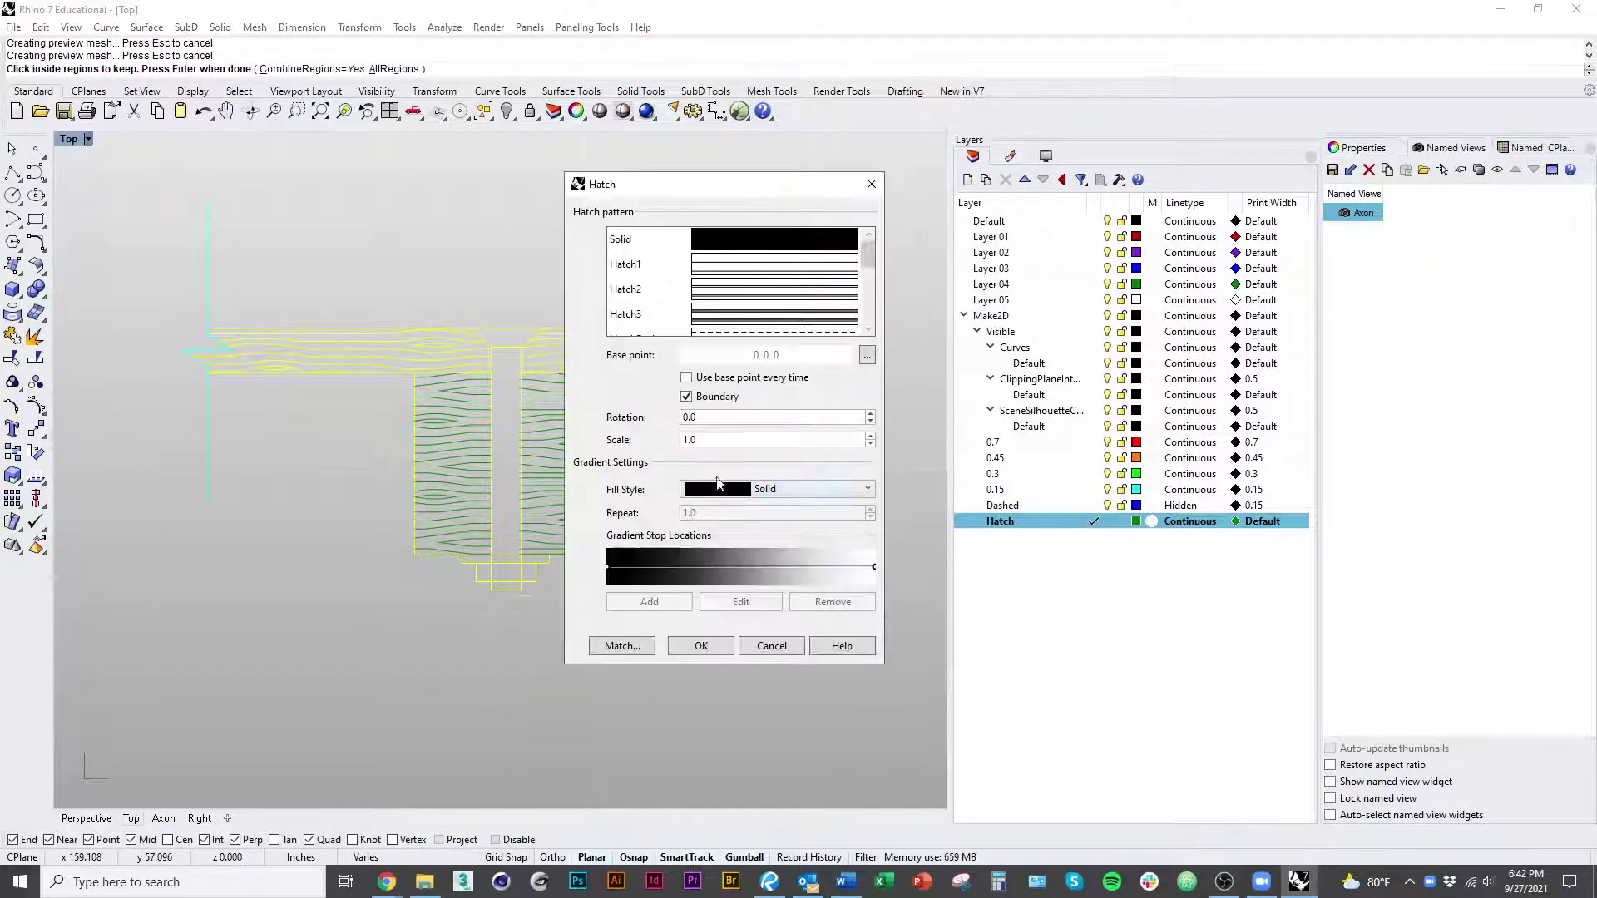
left_click_drag(735, 183, 880, 208)
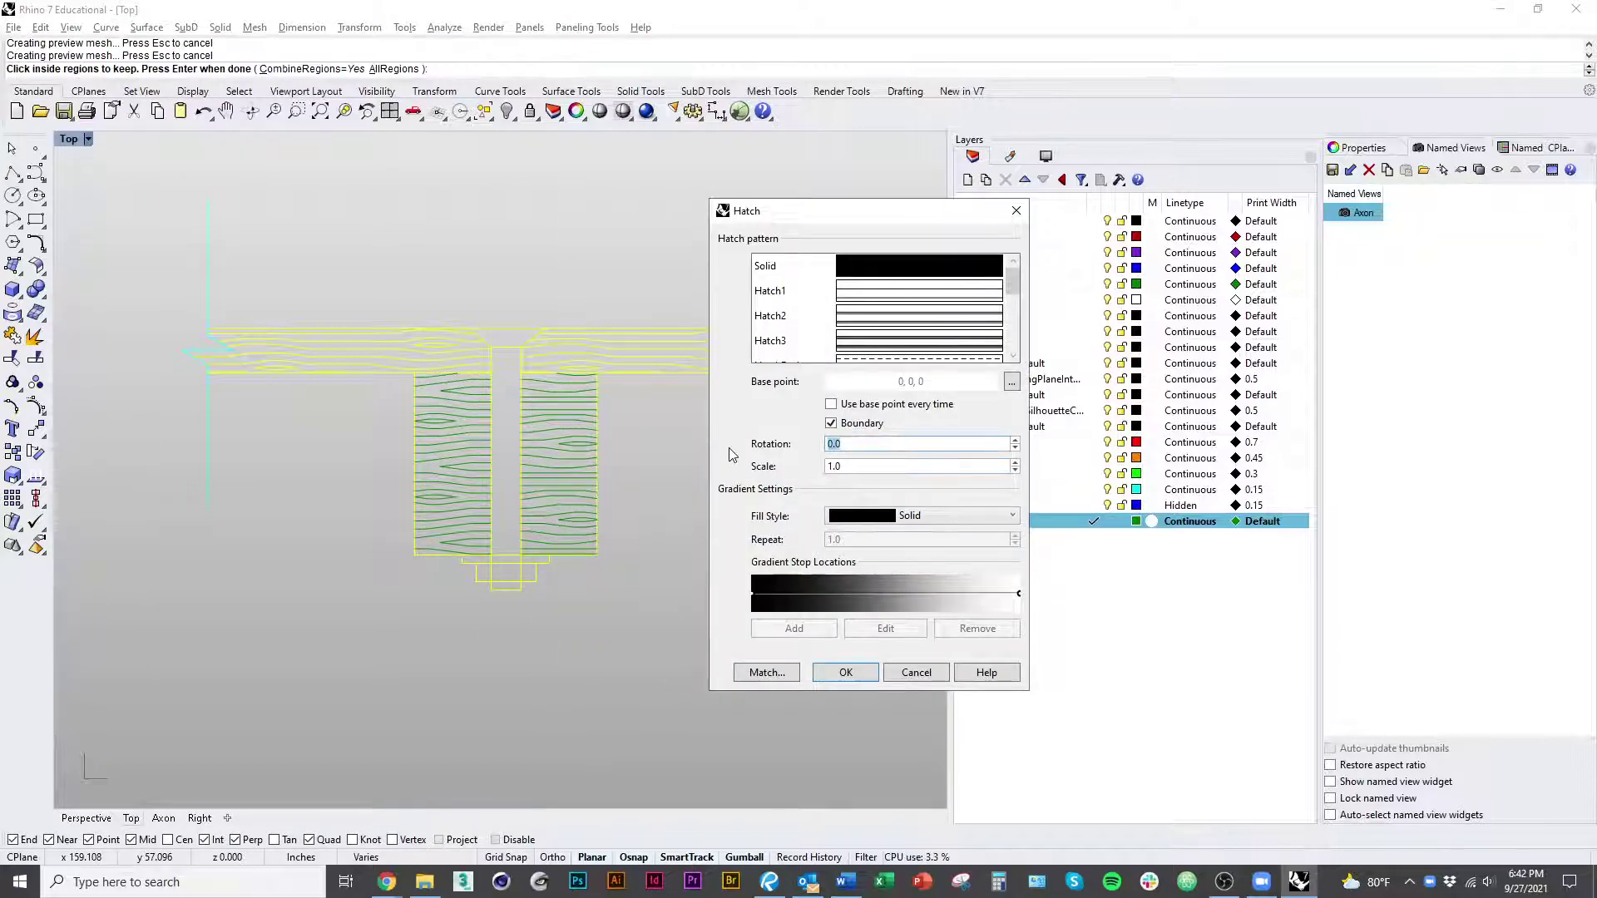
type("45")
key("Return")
key("ctrl+z")
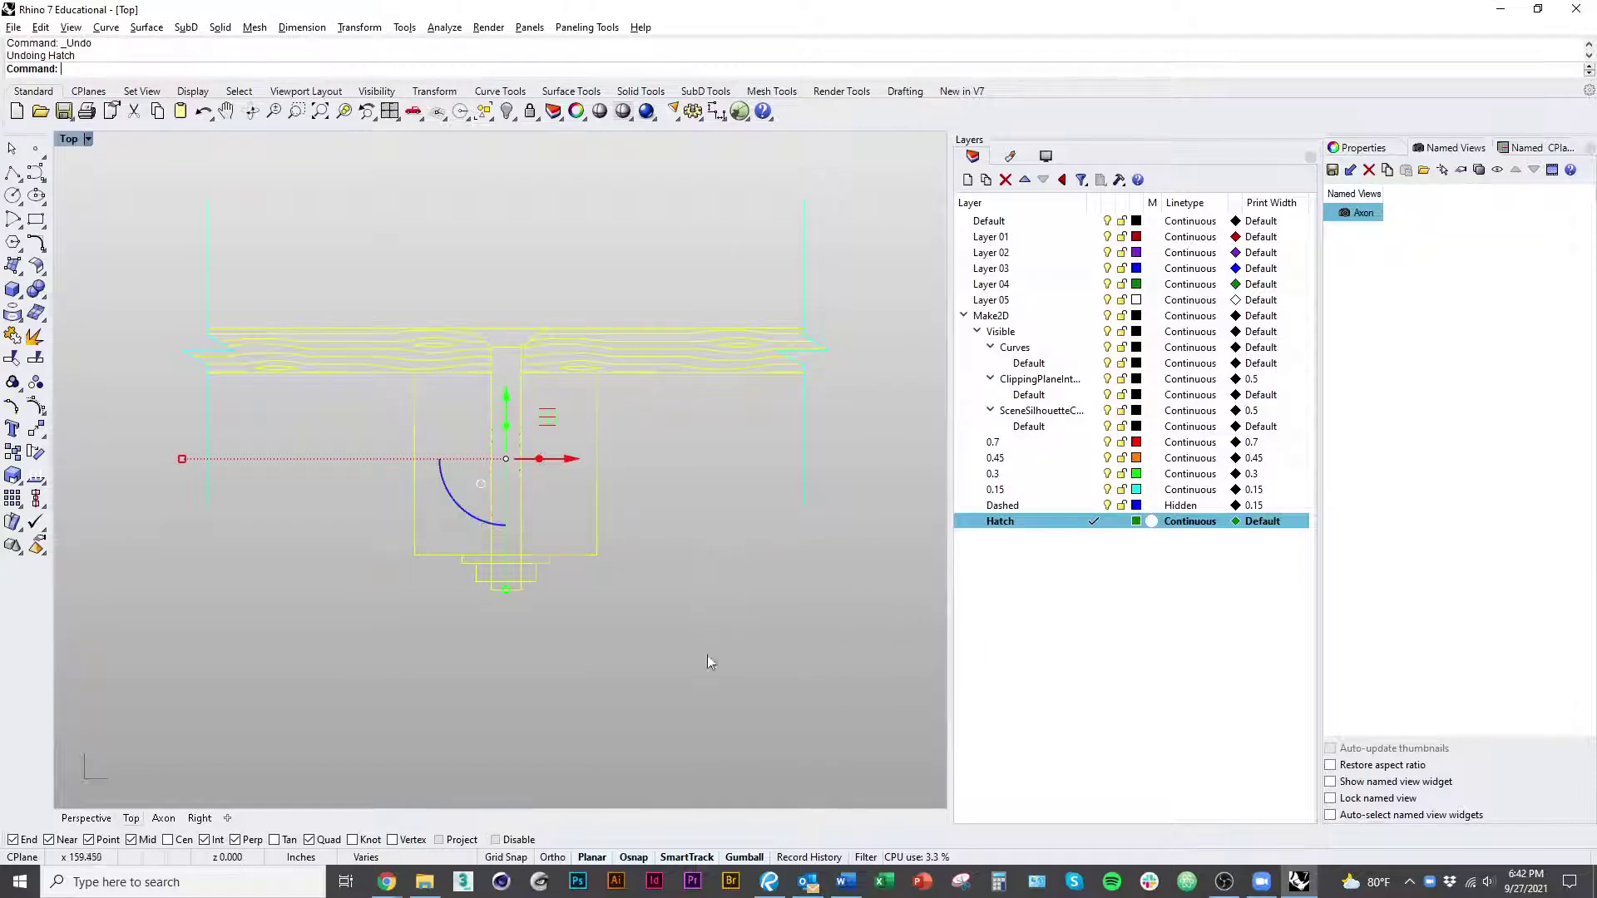
Step: Hatch the two block regions beside the bolt, below the tabletop, with the wood pattern at rotation 90 and scale 2
right_click(708, 695)
left_click(556, 524)
left_click(426, 497)
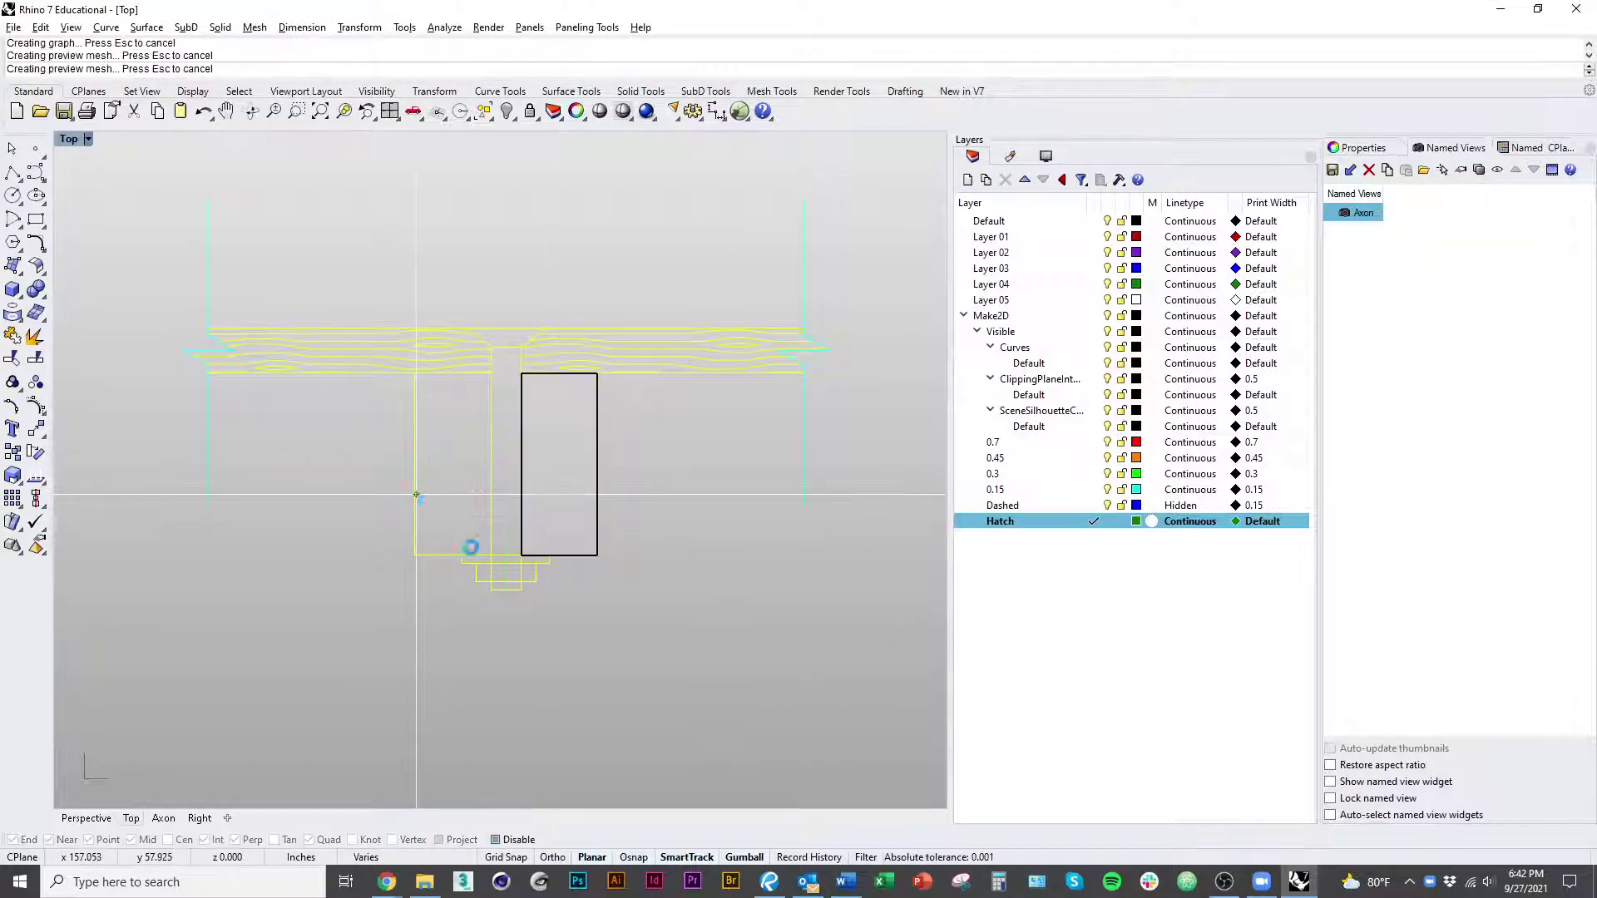
right_click(837, 608)
double_click(836, 443)
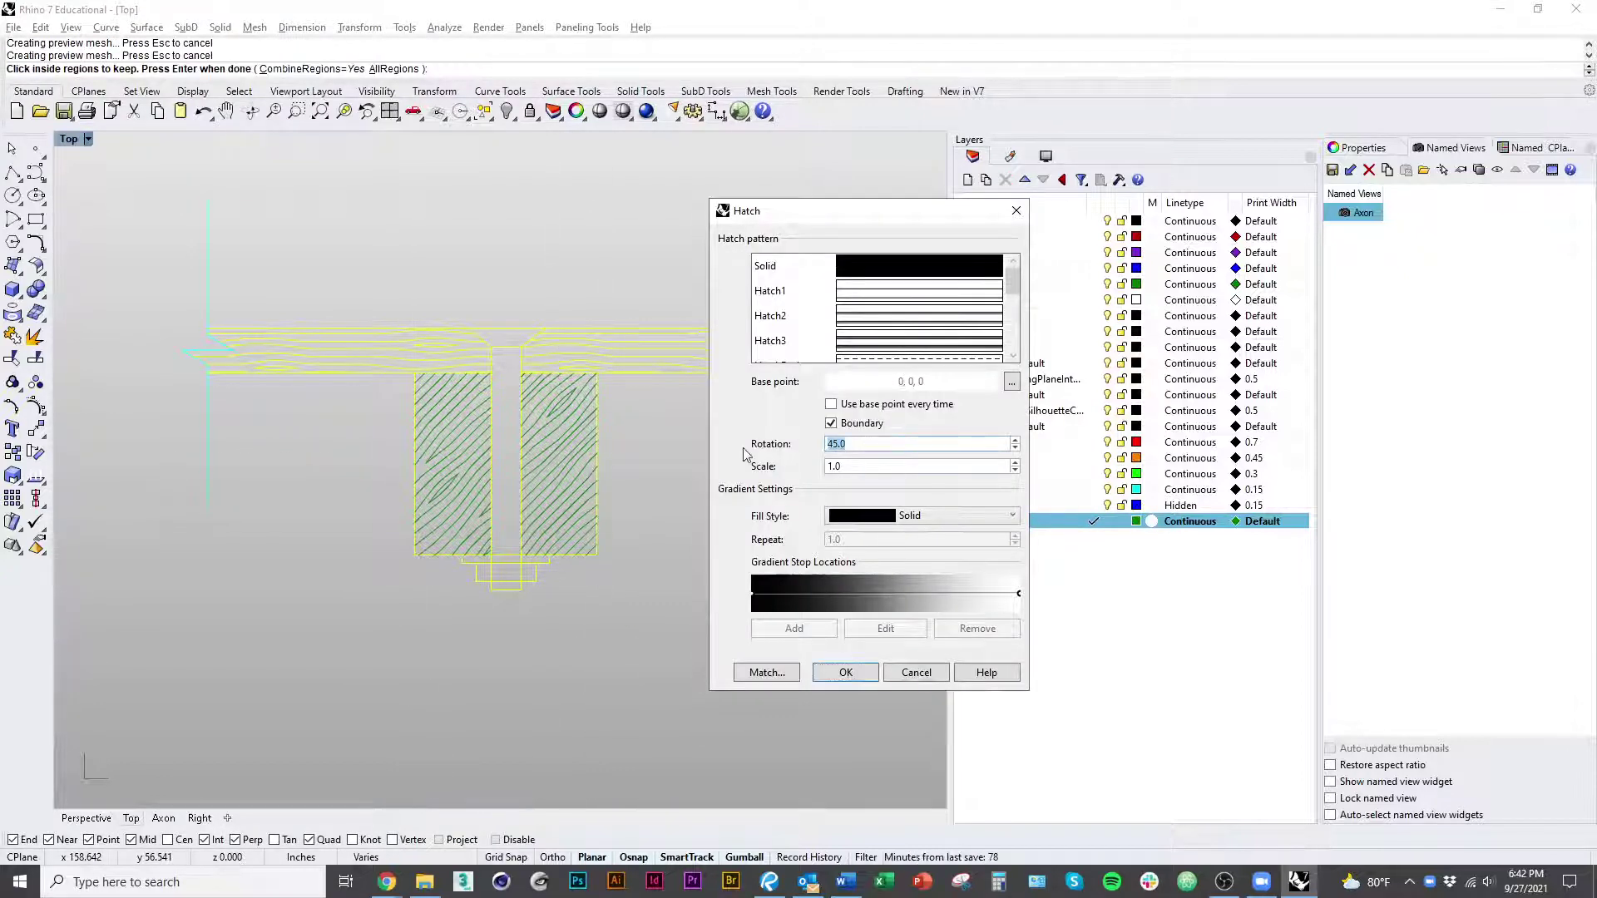
type("90")
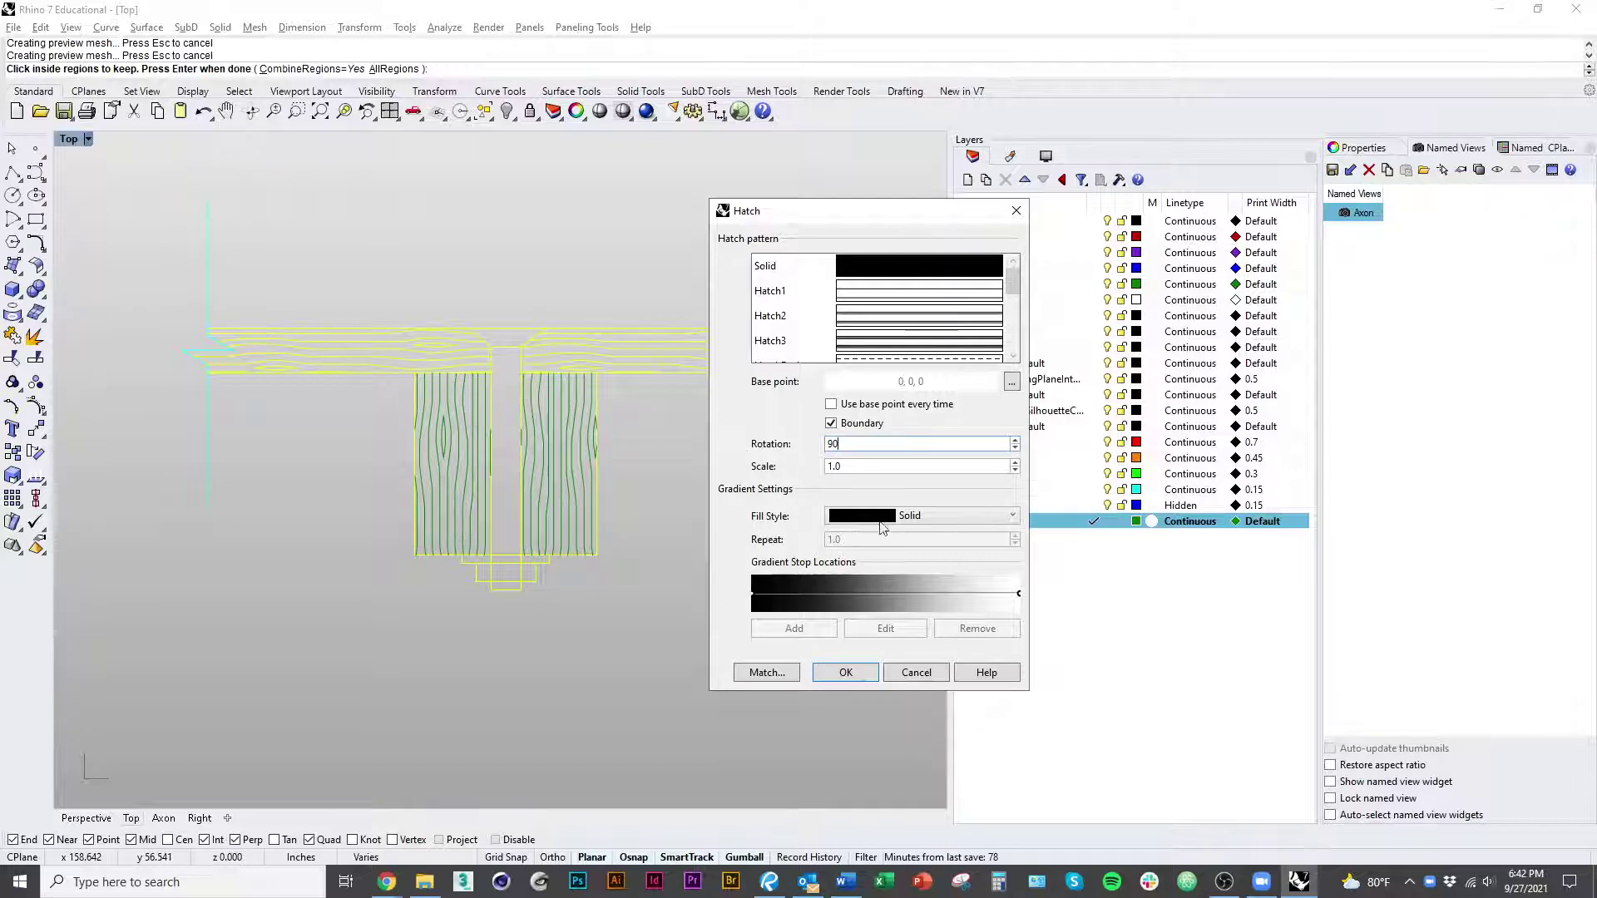
type("1.5")
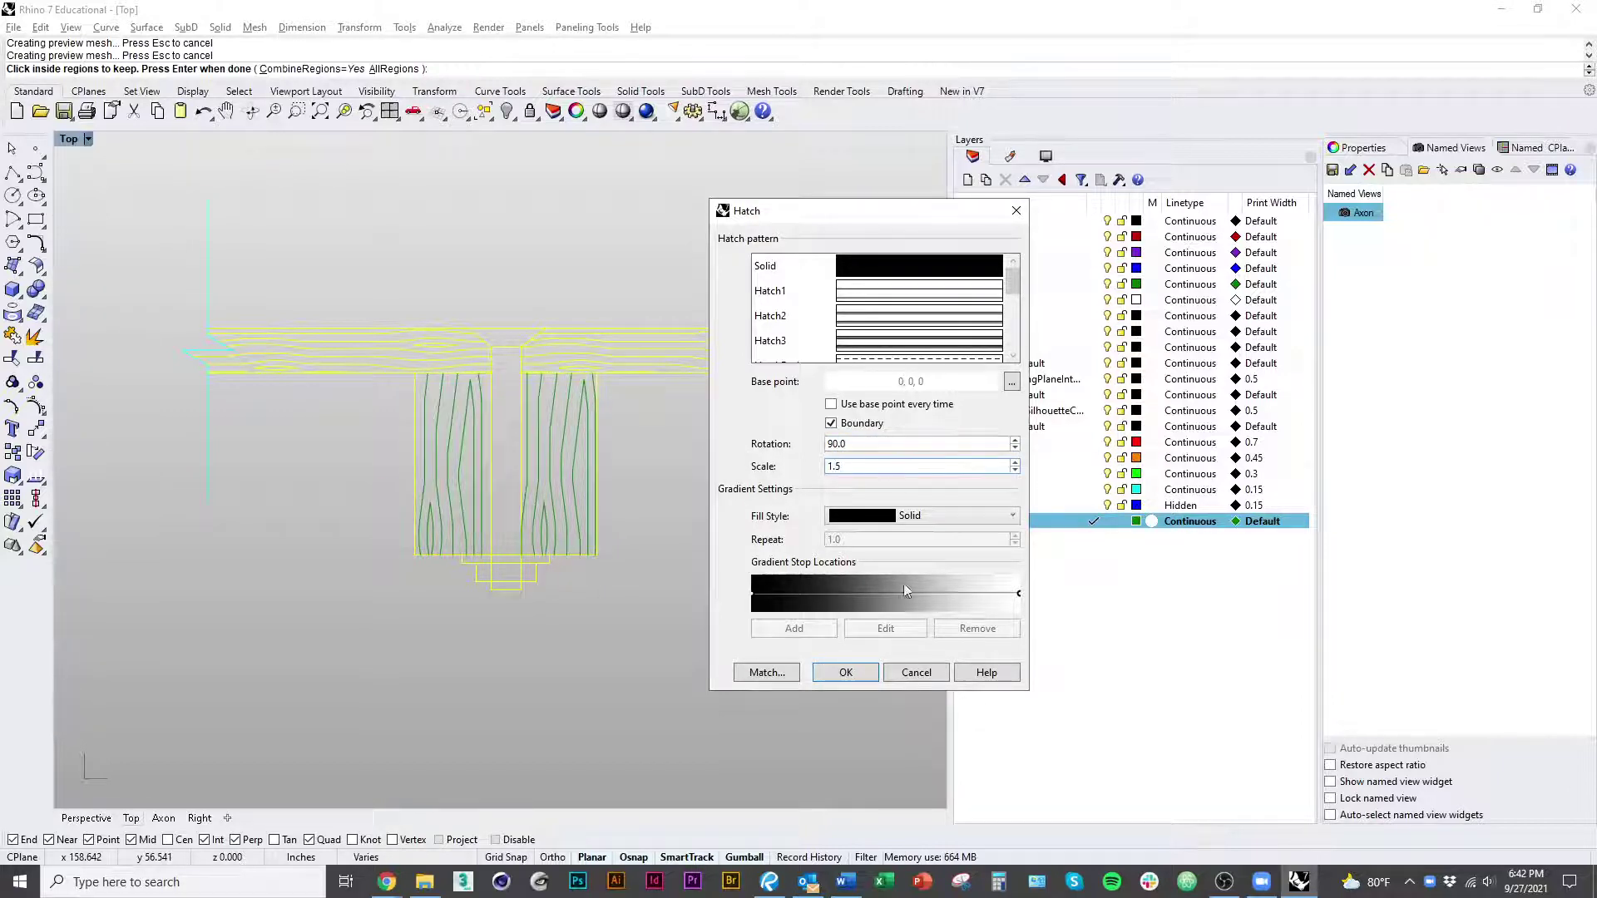
type("2")
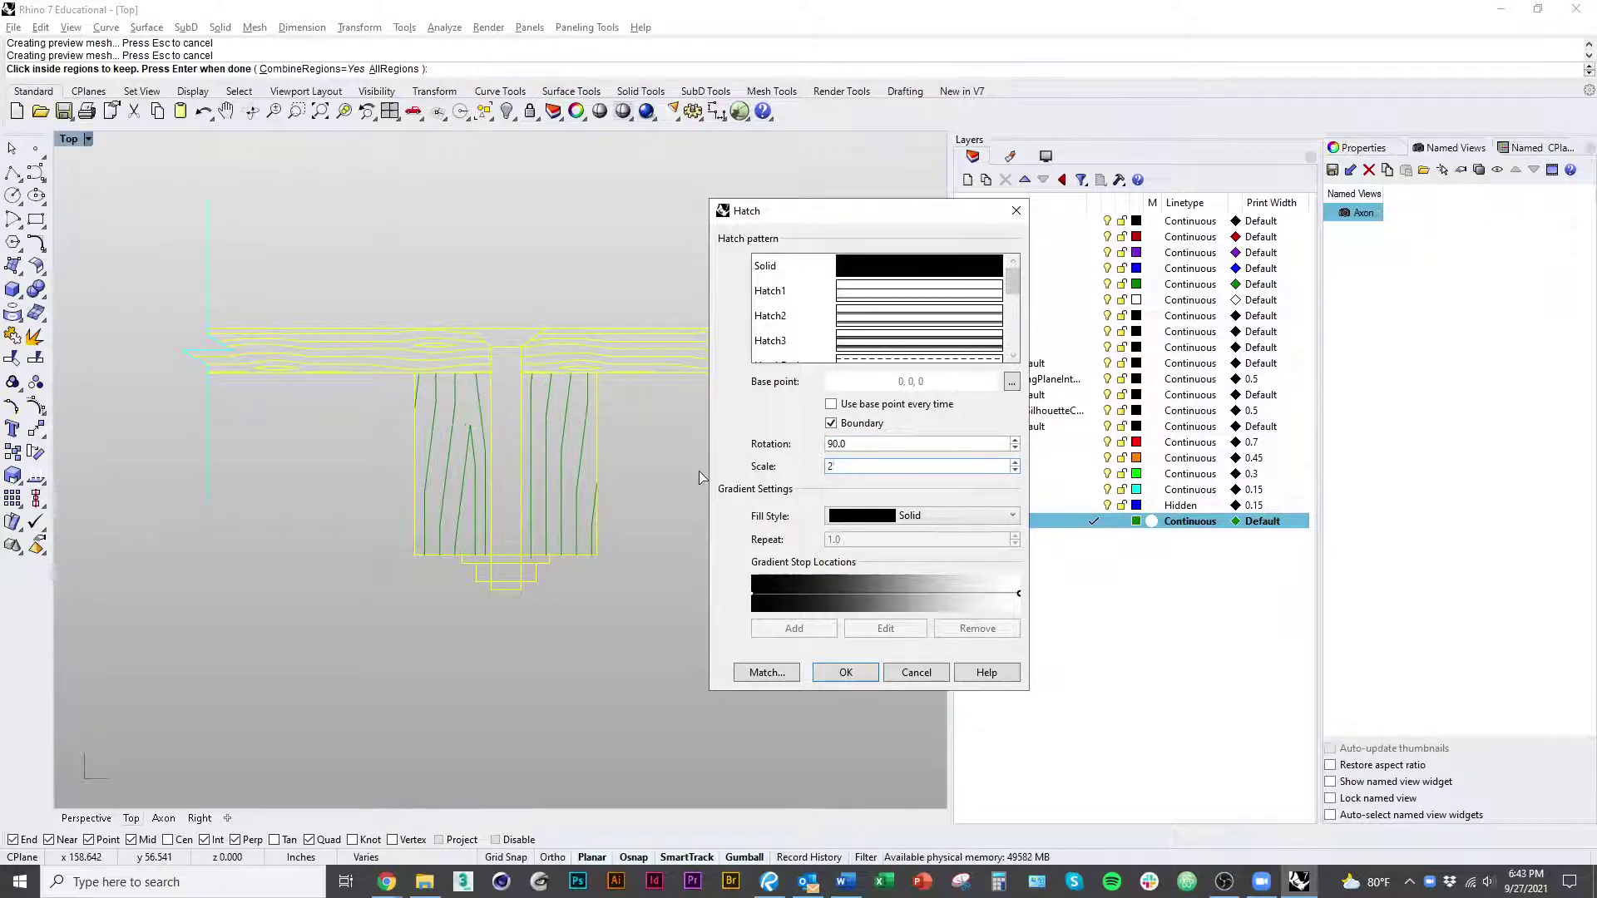
left_click(859, 678)
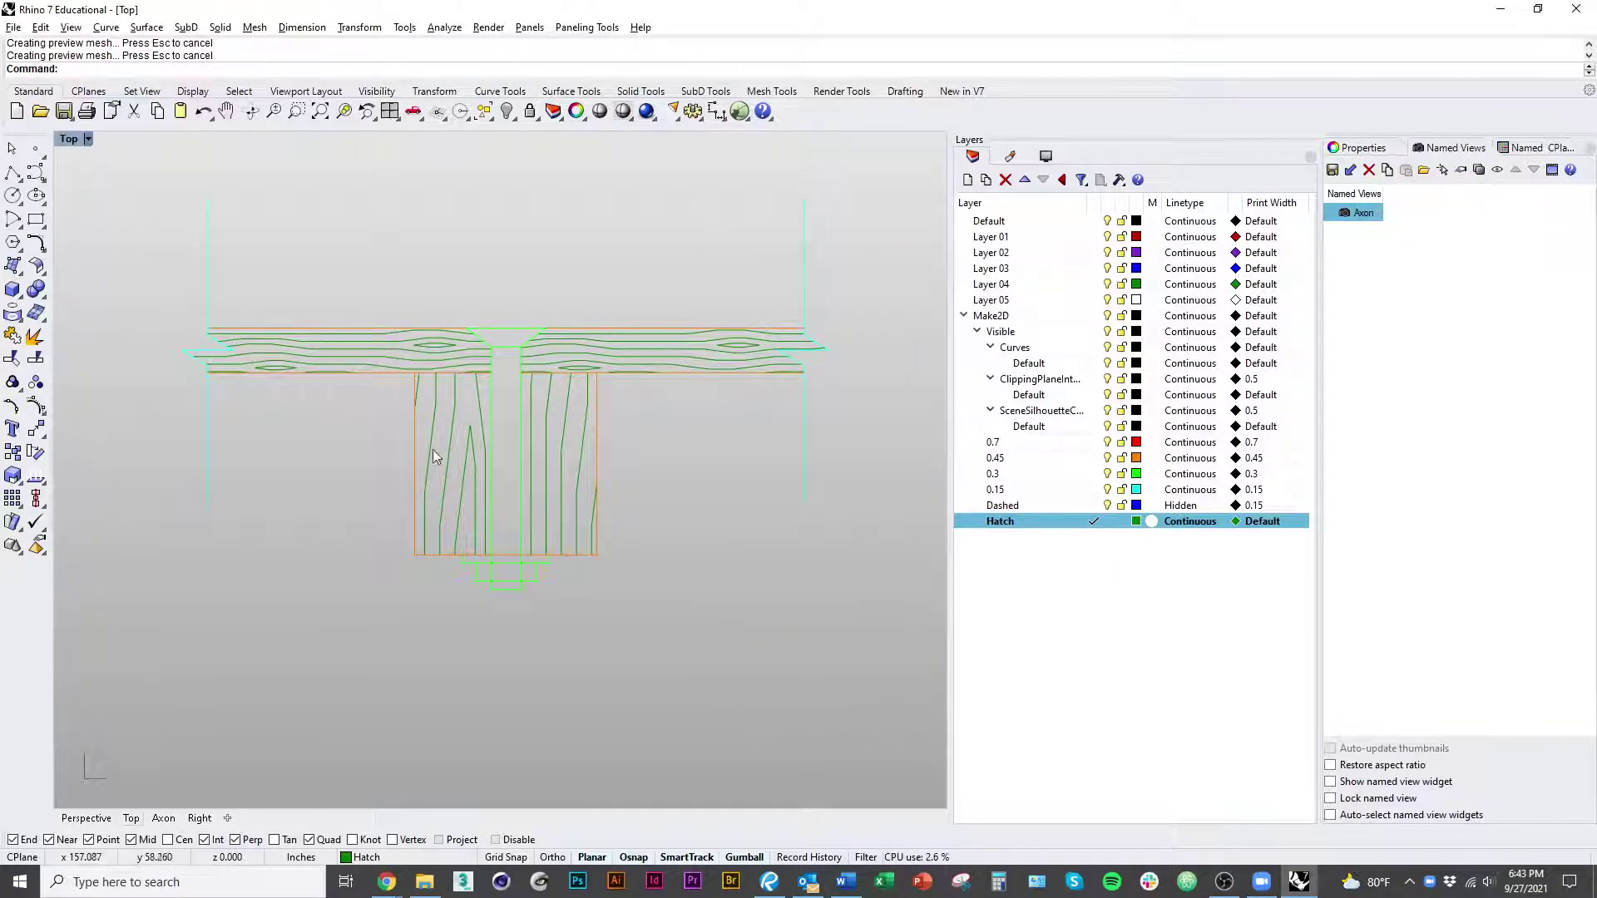
Step: Hatch the notched beam in the middle joint detail with the wood pattern at rotation 0 and scale 2
scroll(677, 457, "down", 5)
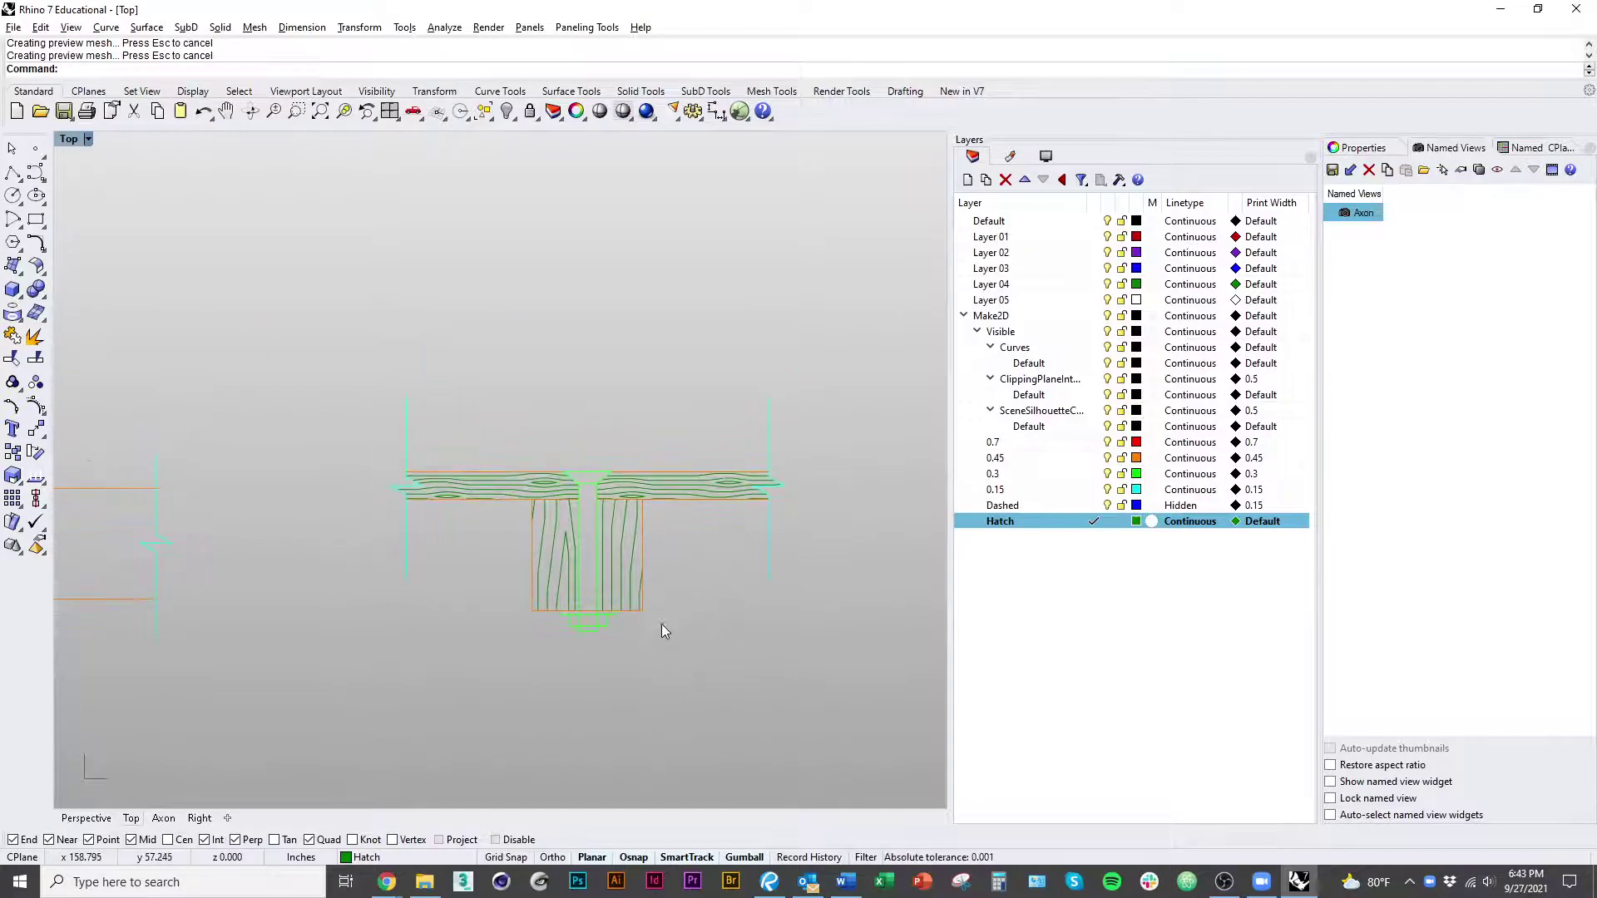
scroll(805, 586, "up", 5)
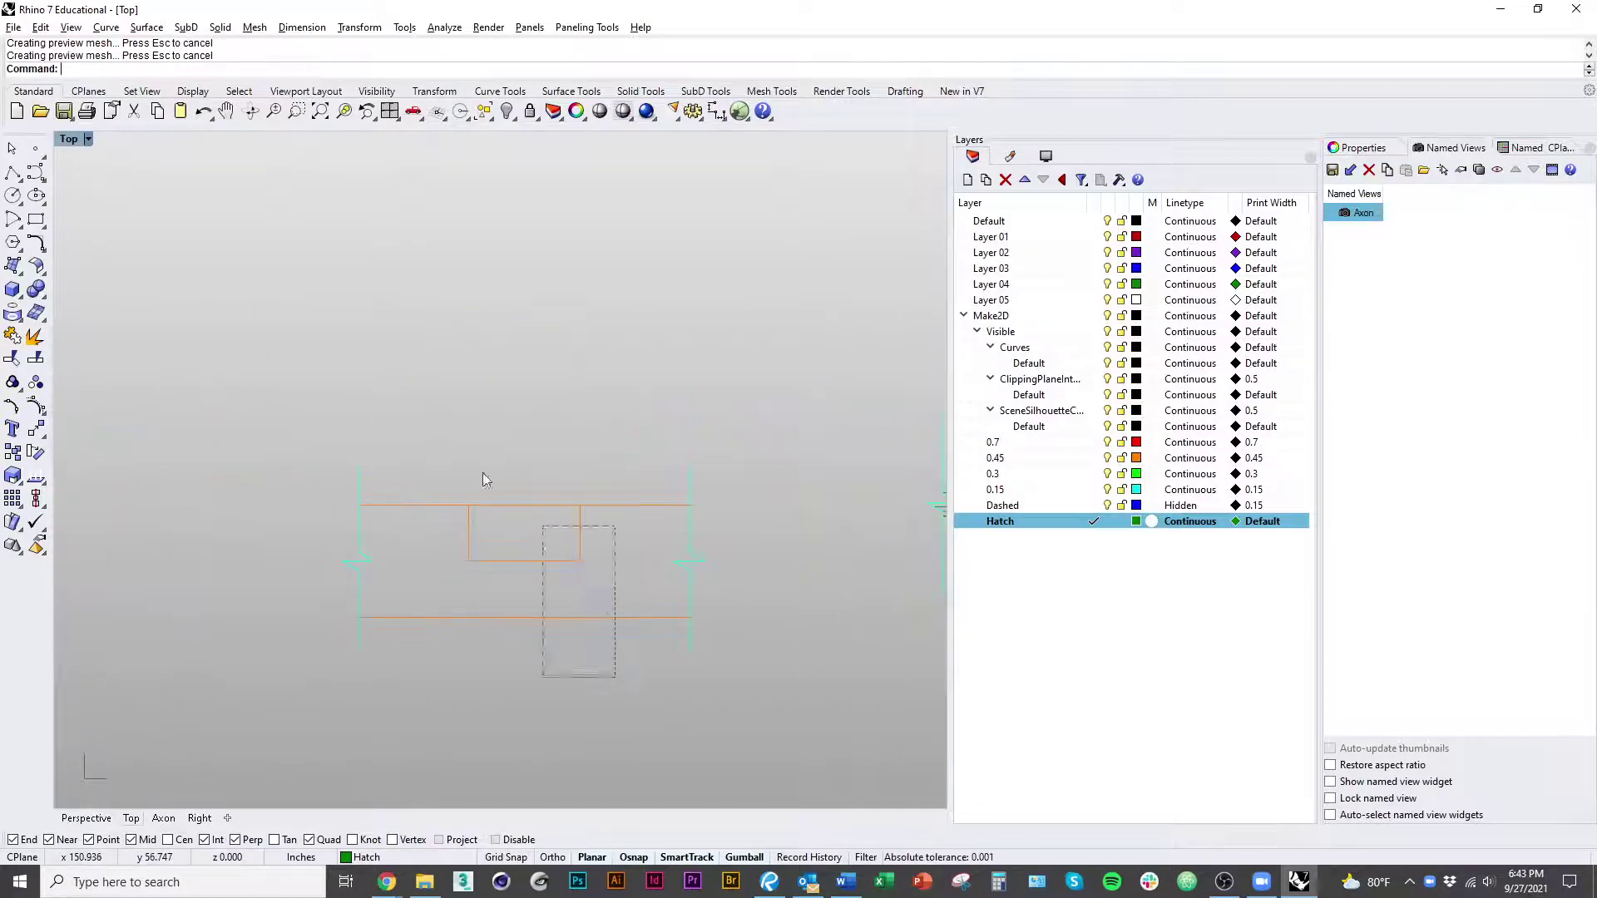
left_click_drag(483, 472, 479, 470)
left_click_drag(827, 696, 237, 408)
type("Hat")
key("Return")
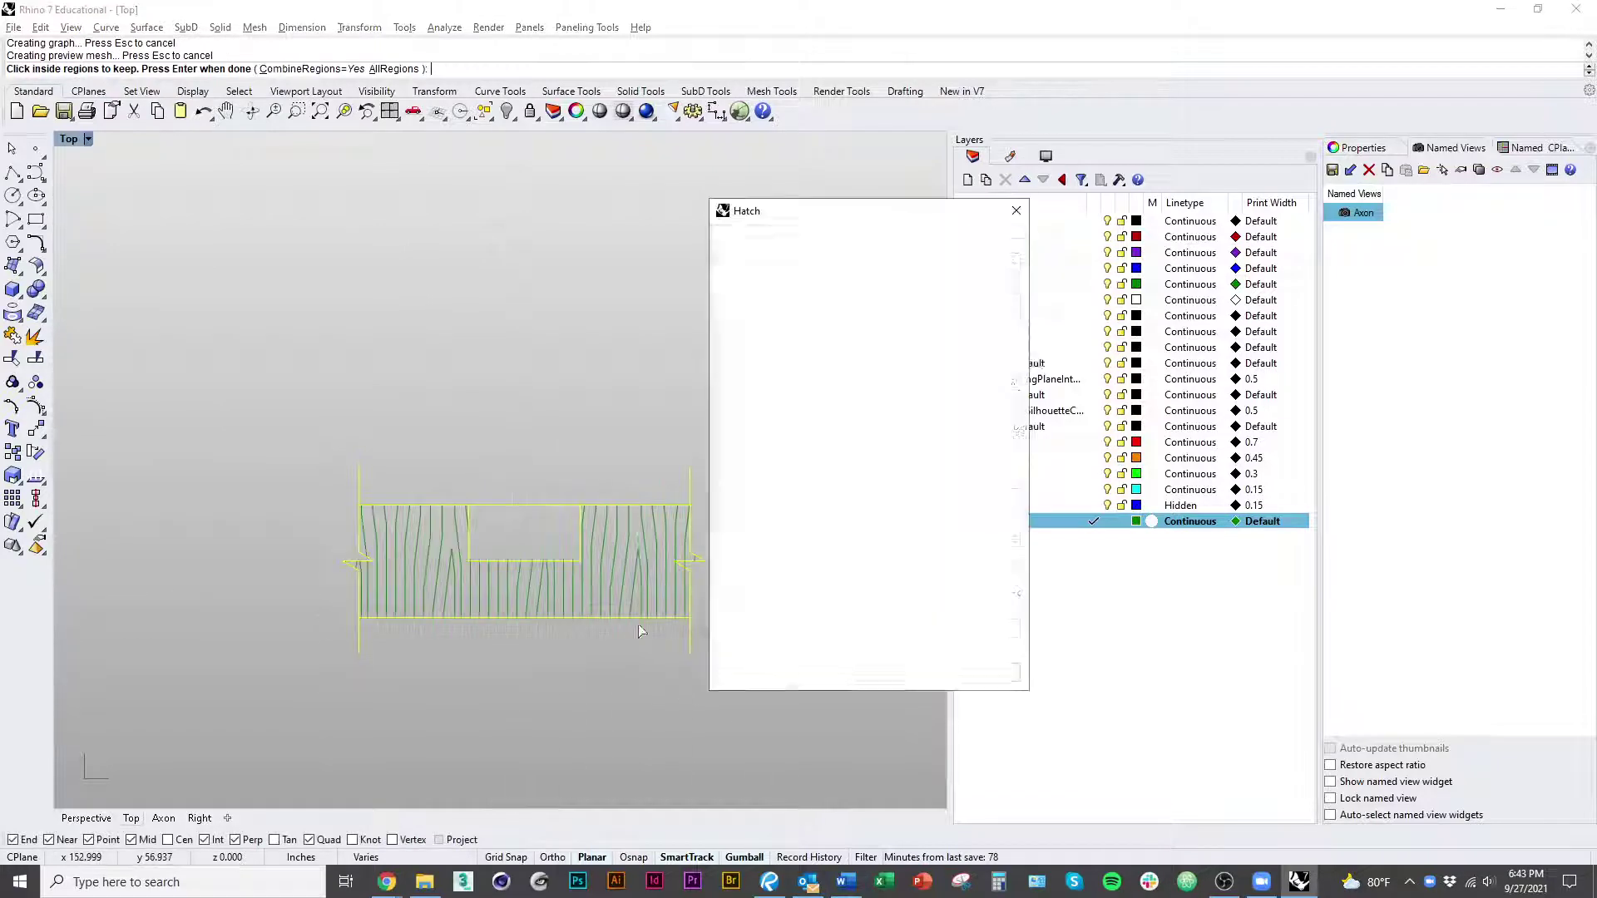
type("0")
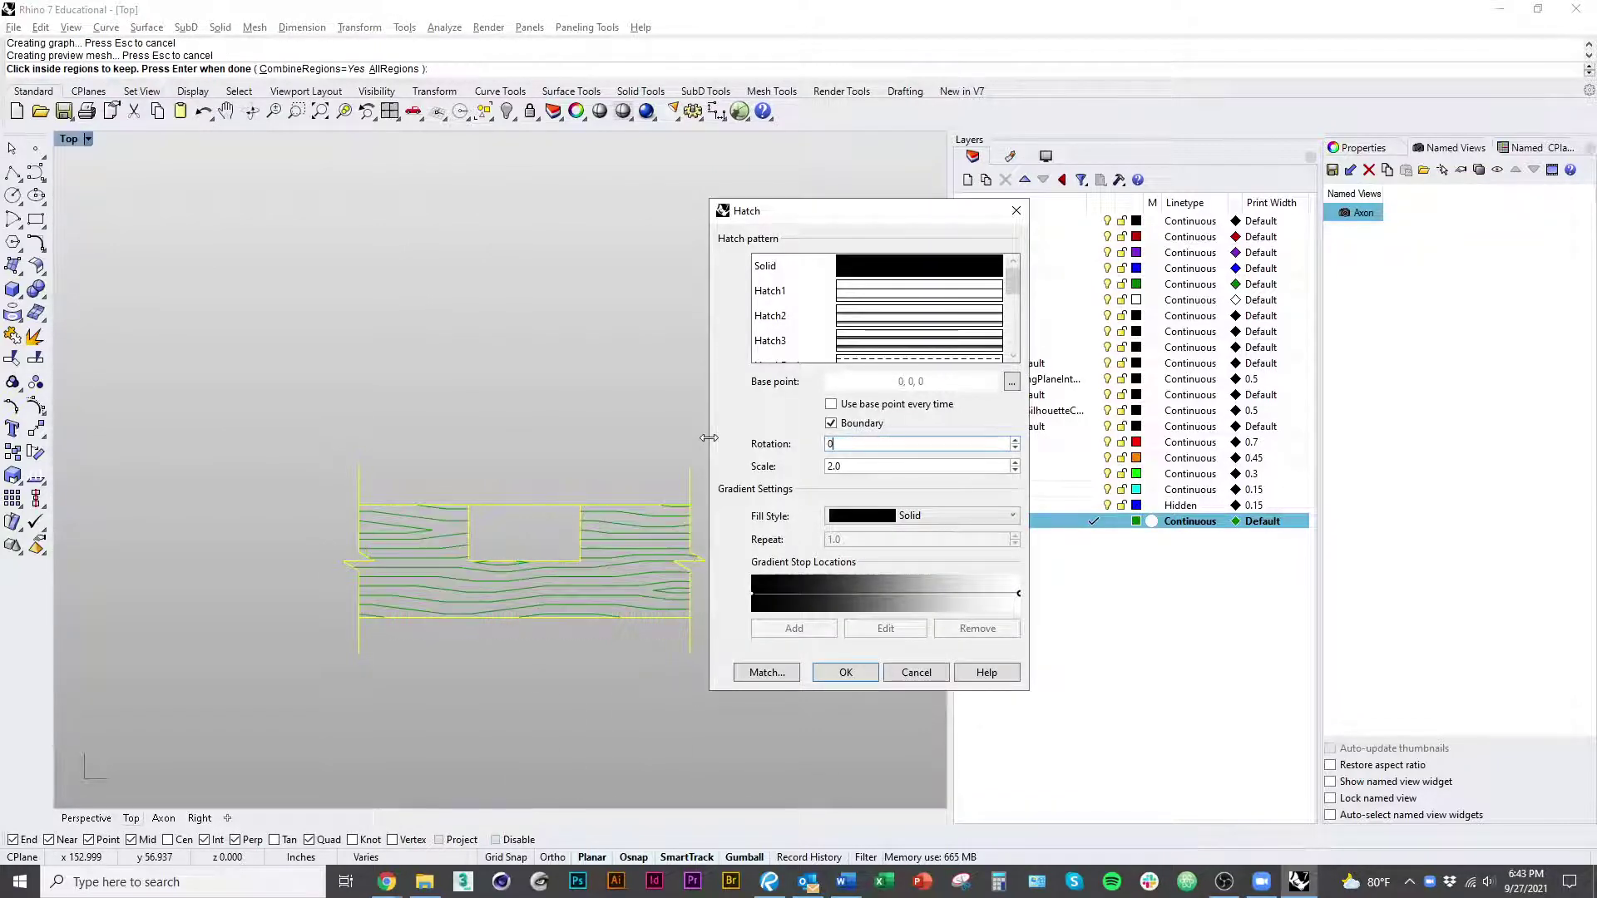
left_click(846, 674)
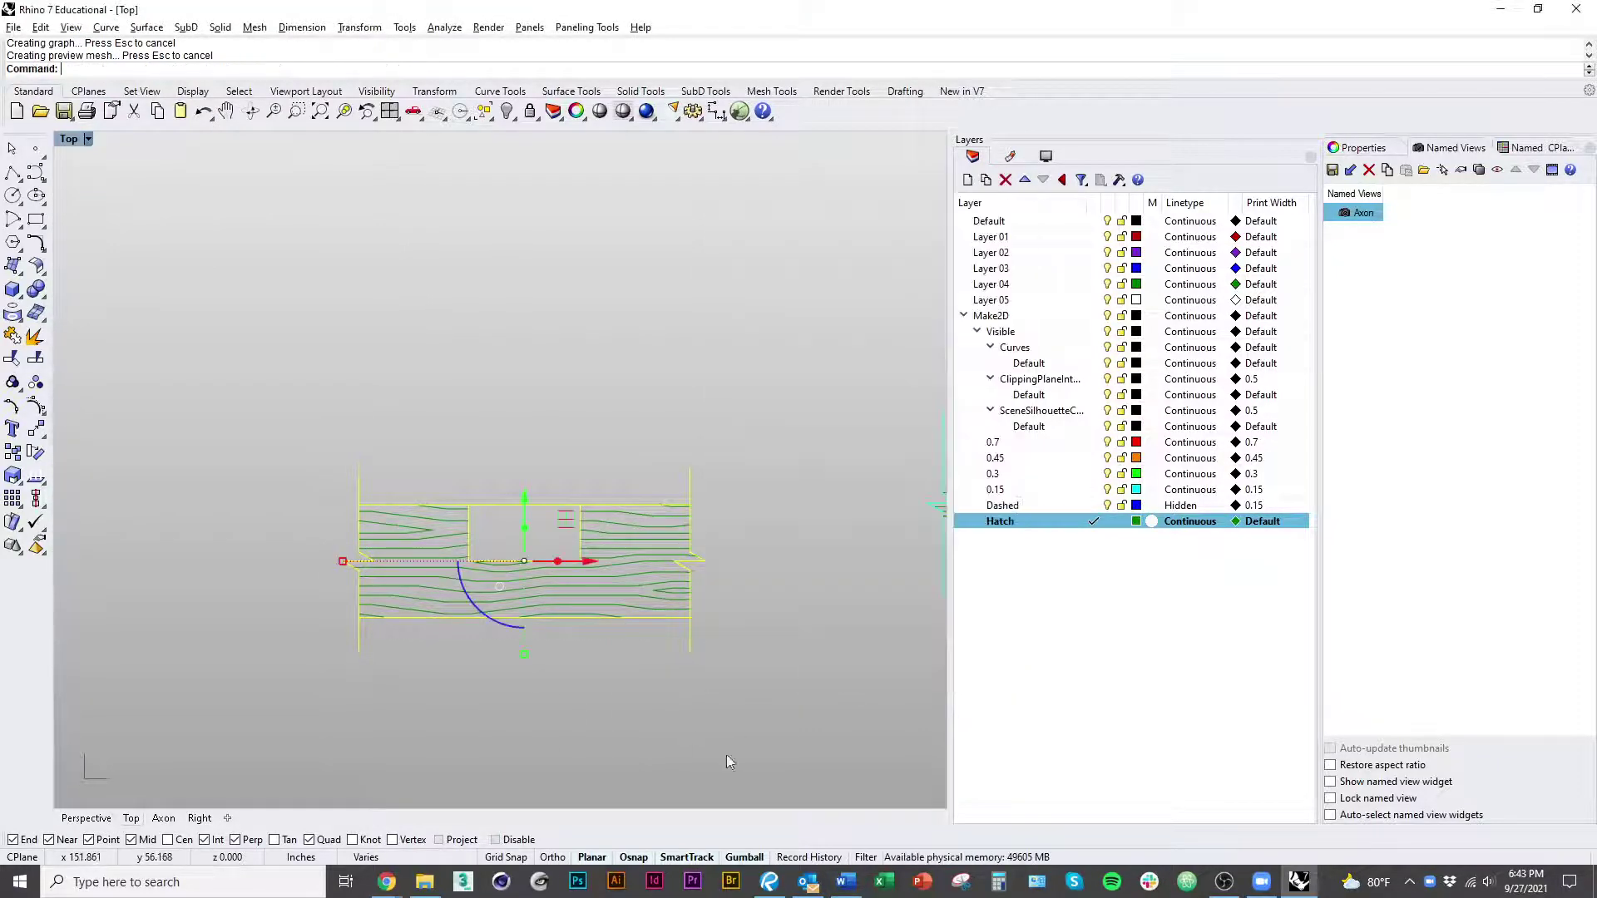
Step: Hatch the rectangle set into the beam's notch with the wood pattern rotated 90 degrees
key("Return")
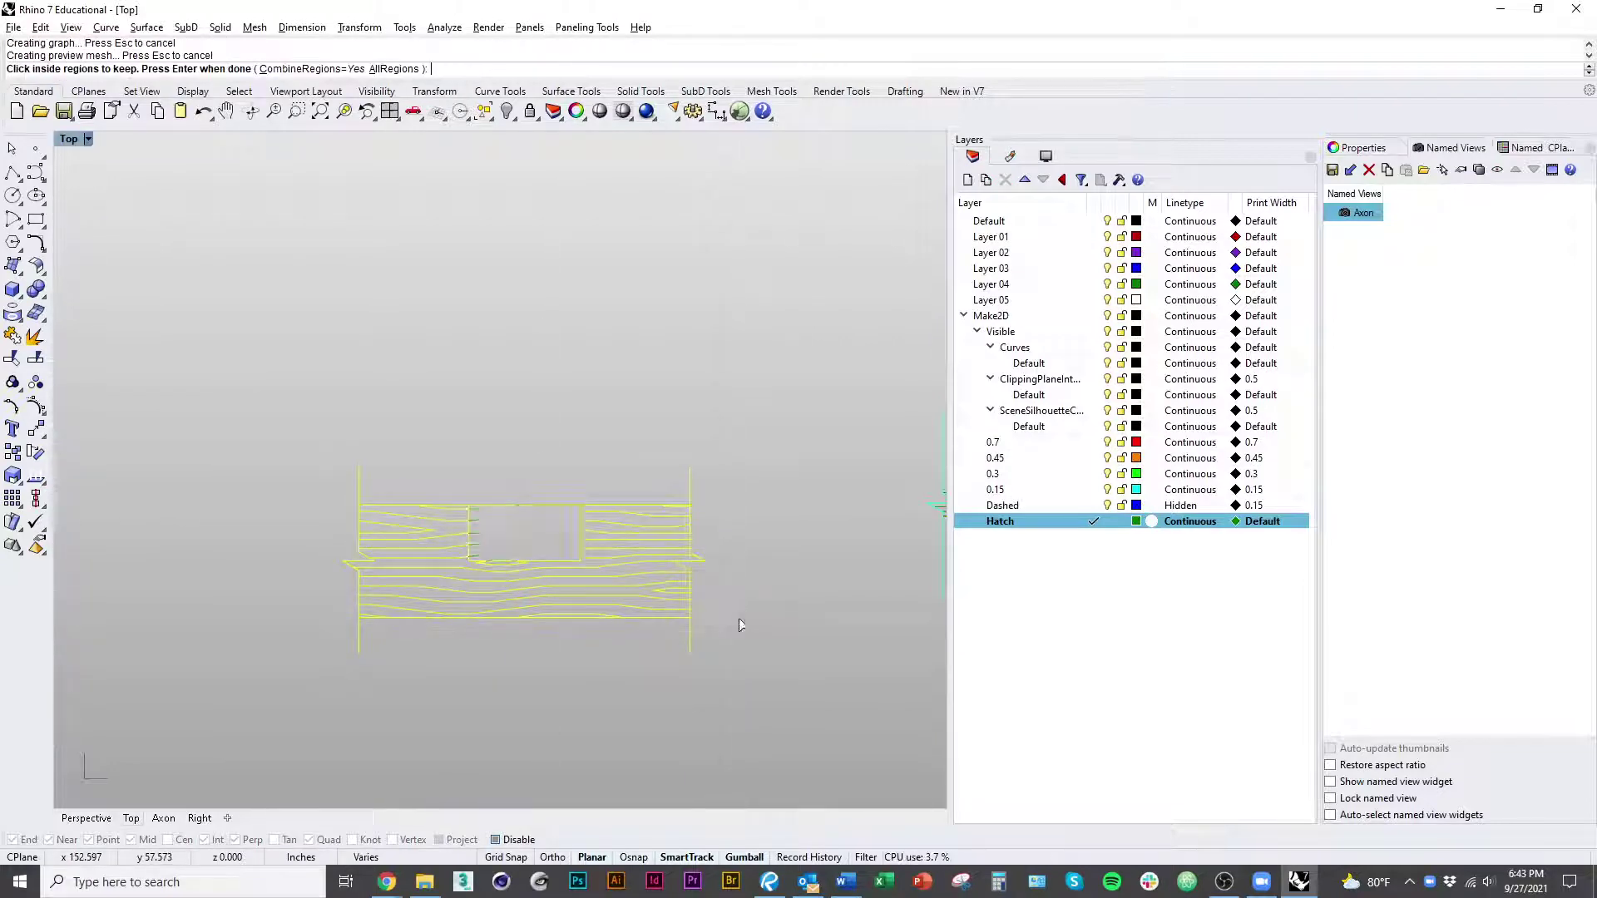
key("Return")
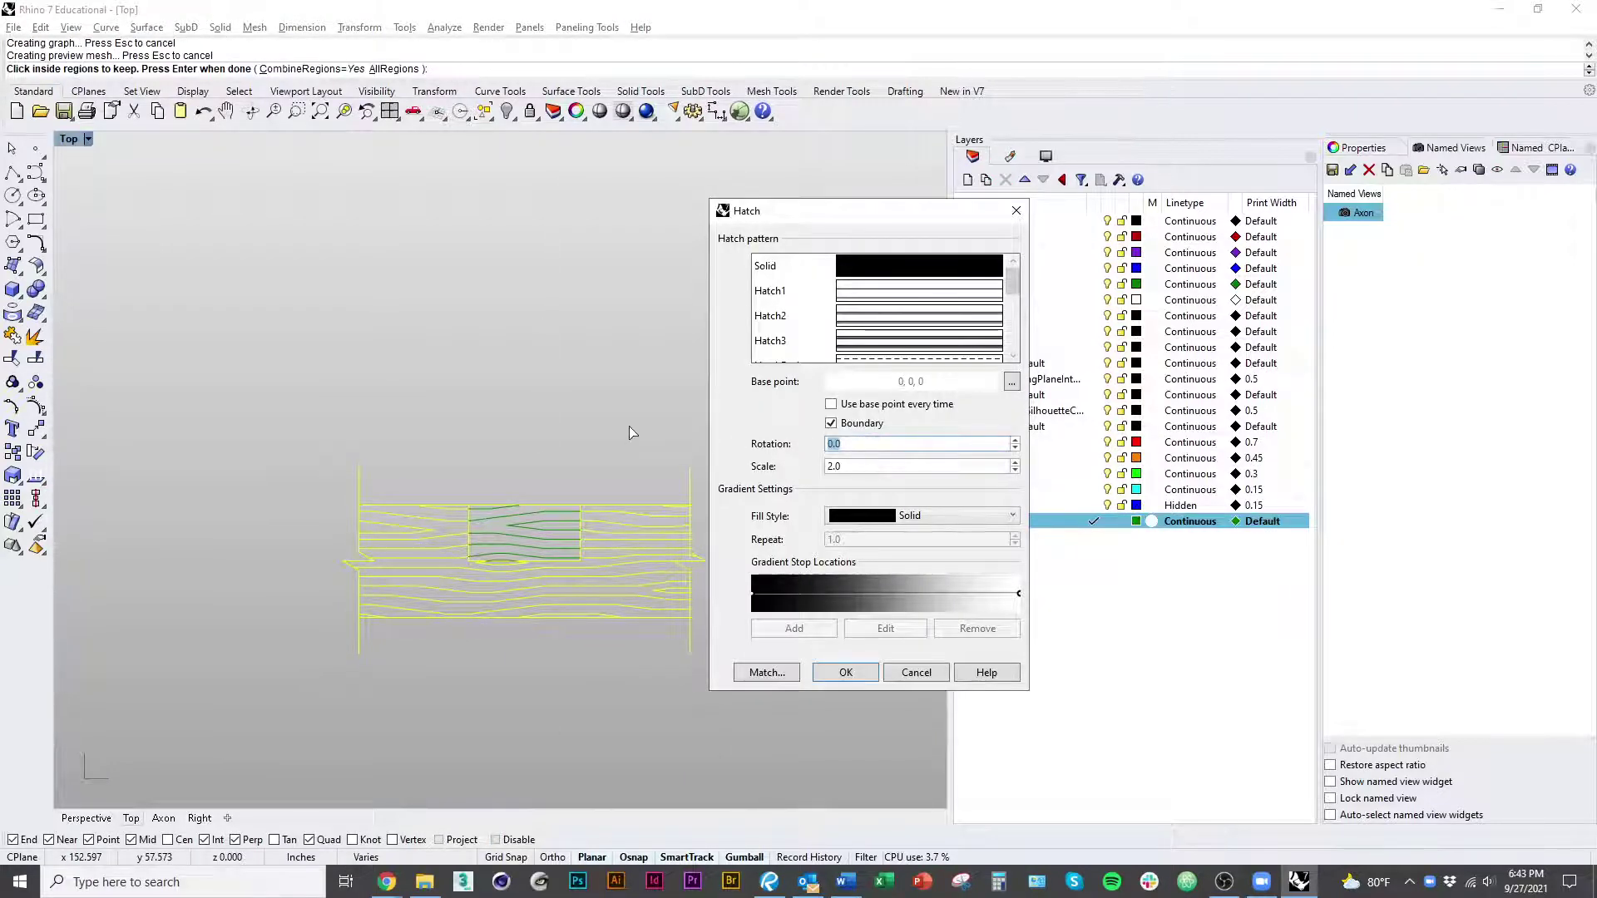
type("90")
left_click(873, 670)
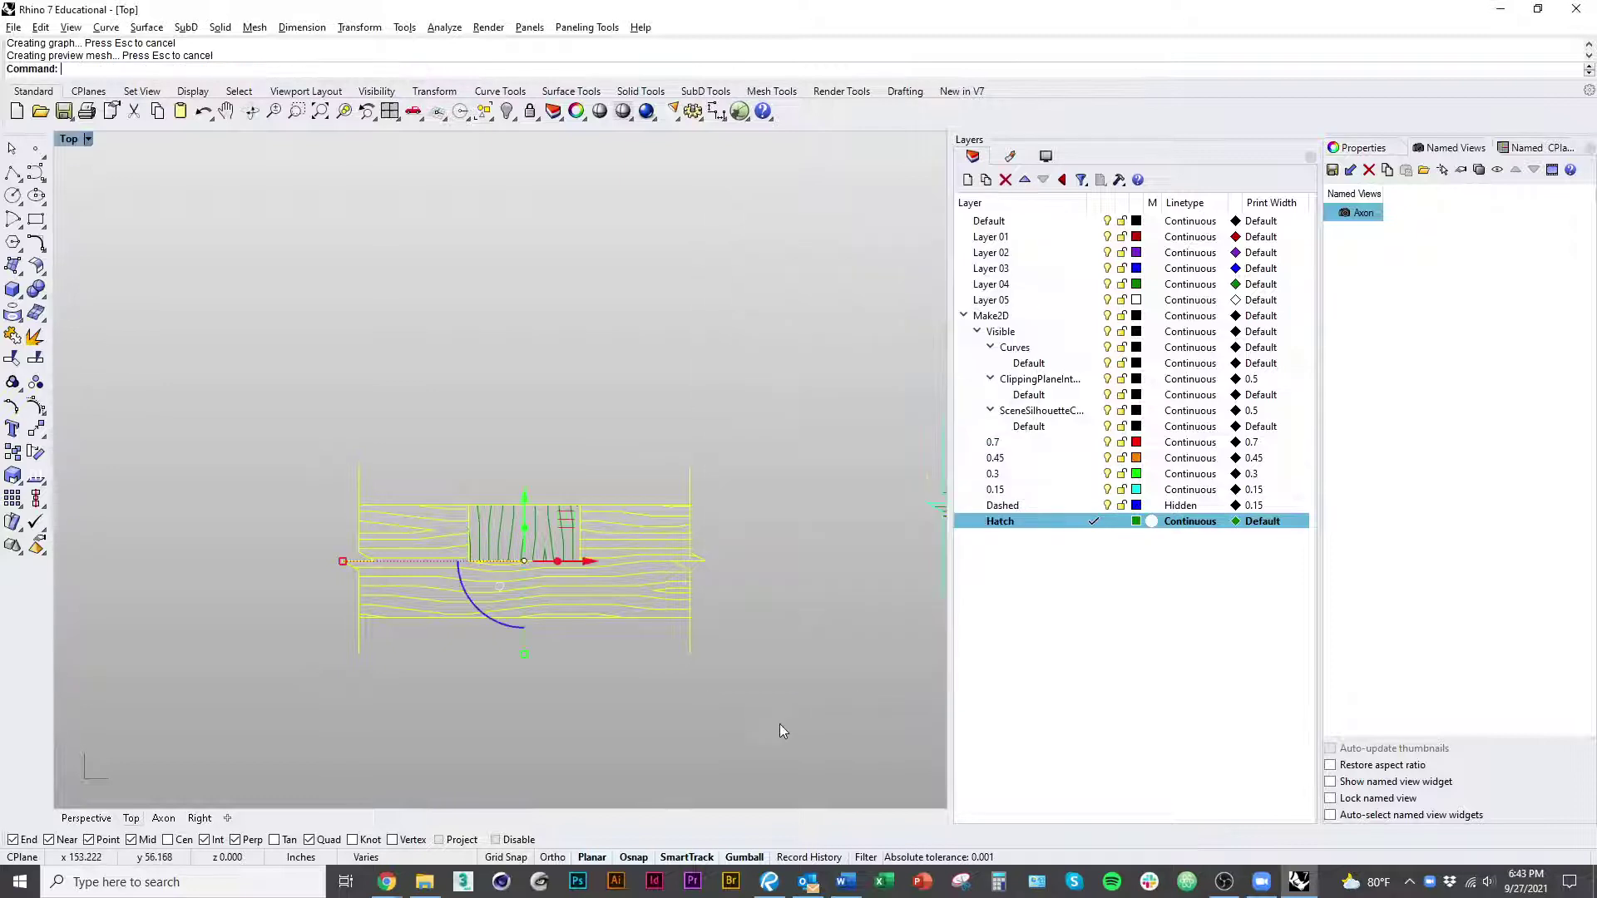
Step: Hatch the stepped lower piece and the upper-left block of the leg joint detail with the wood pattern at rotation 90 and scale 2
scroll(578, 596, "down", 2)
right_click_drag(371, 663, 617, 593)
scroll(617, 592, "down", 5)
right_click_drag(507, 633, 654, 626)
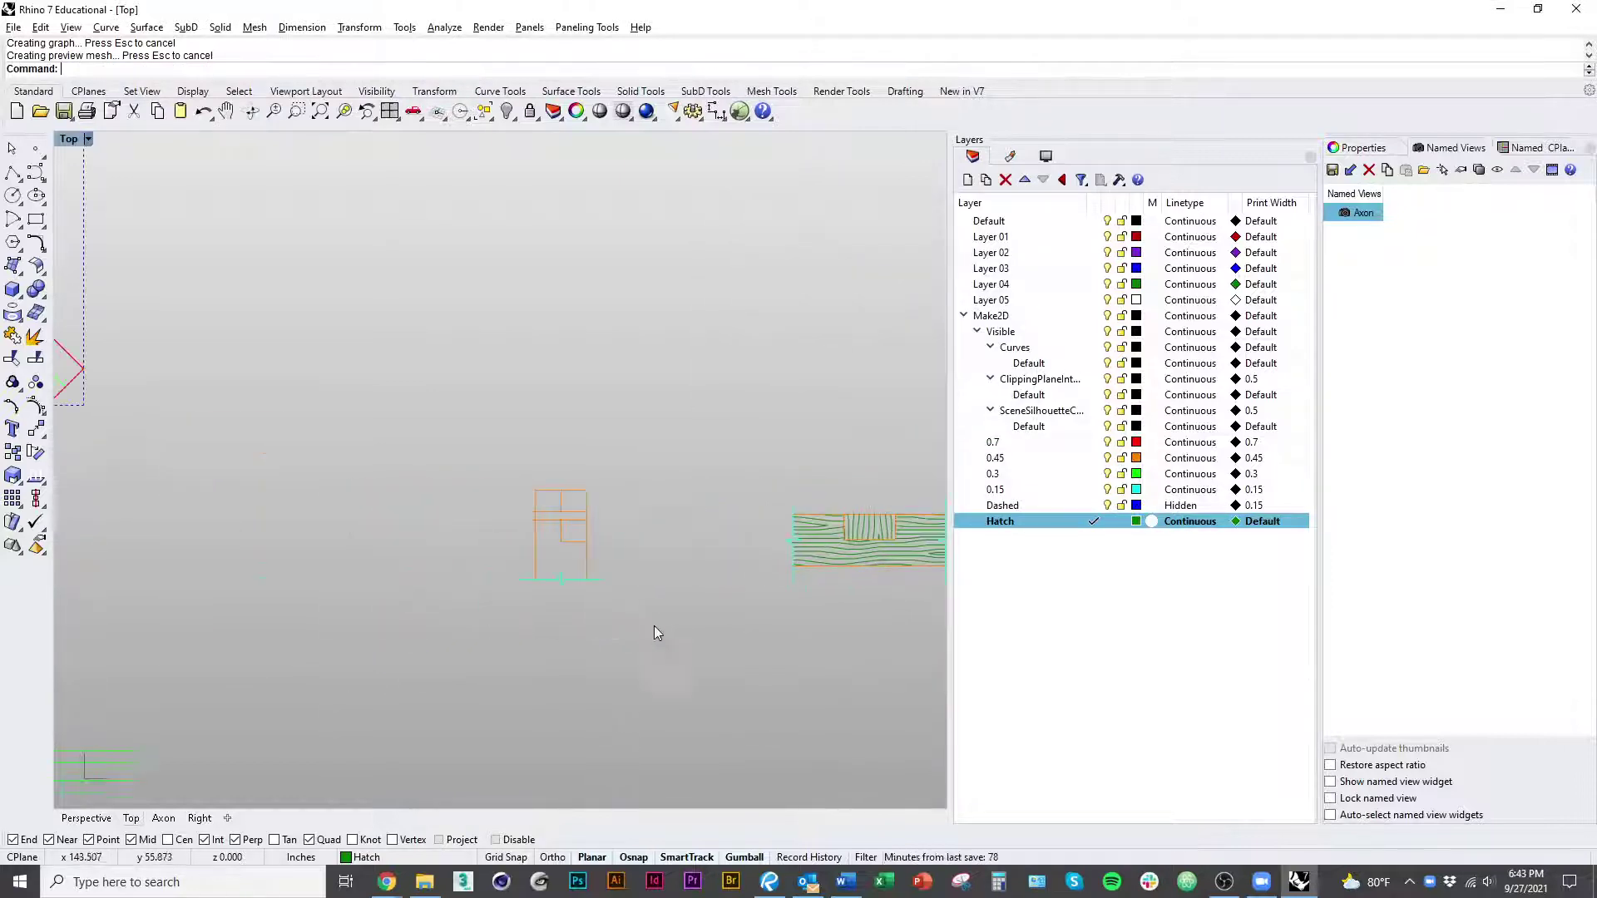
scroll(654, 625, "up", 5)
left_click_drag(704, 694, 470, 378)
key("Return")
scroll(566, 549, "up", 3)
left_click(571, 499)
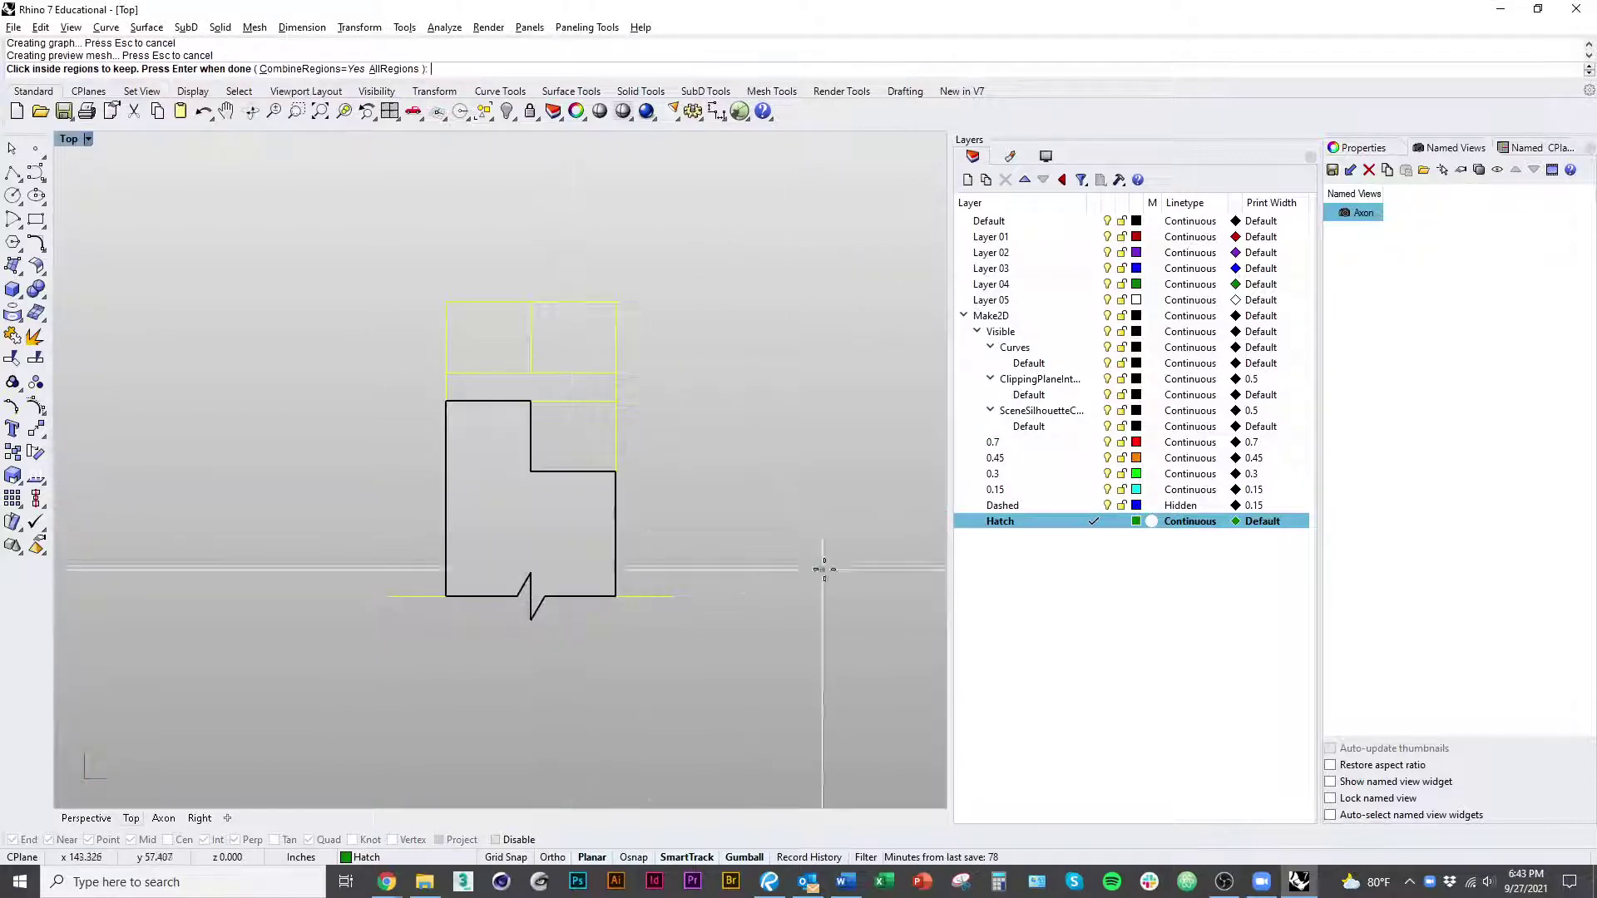
left_click(517, 360)
key("Return")
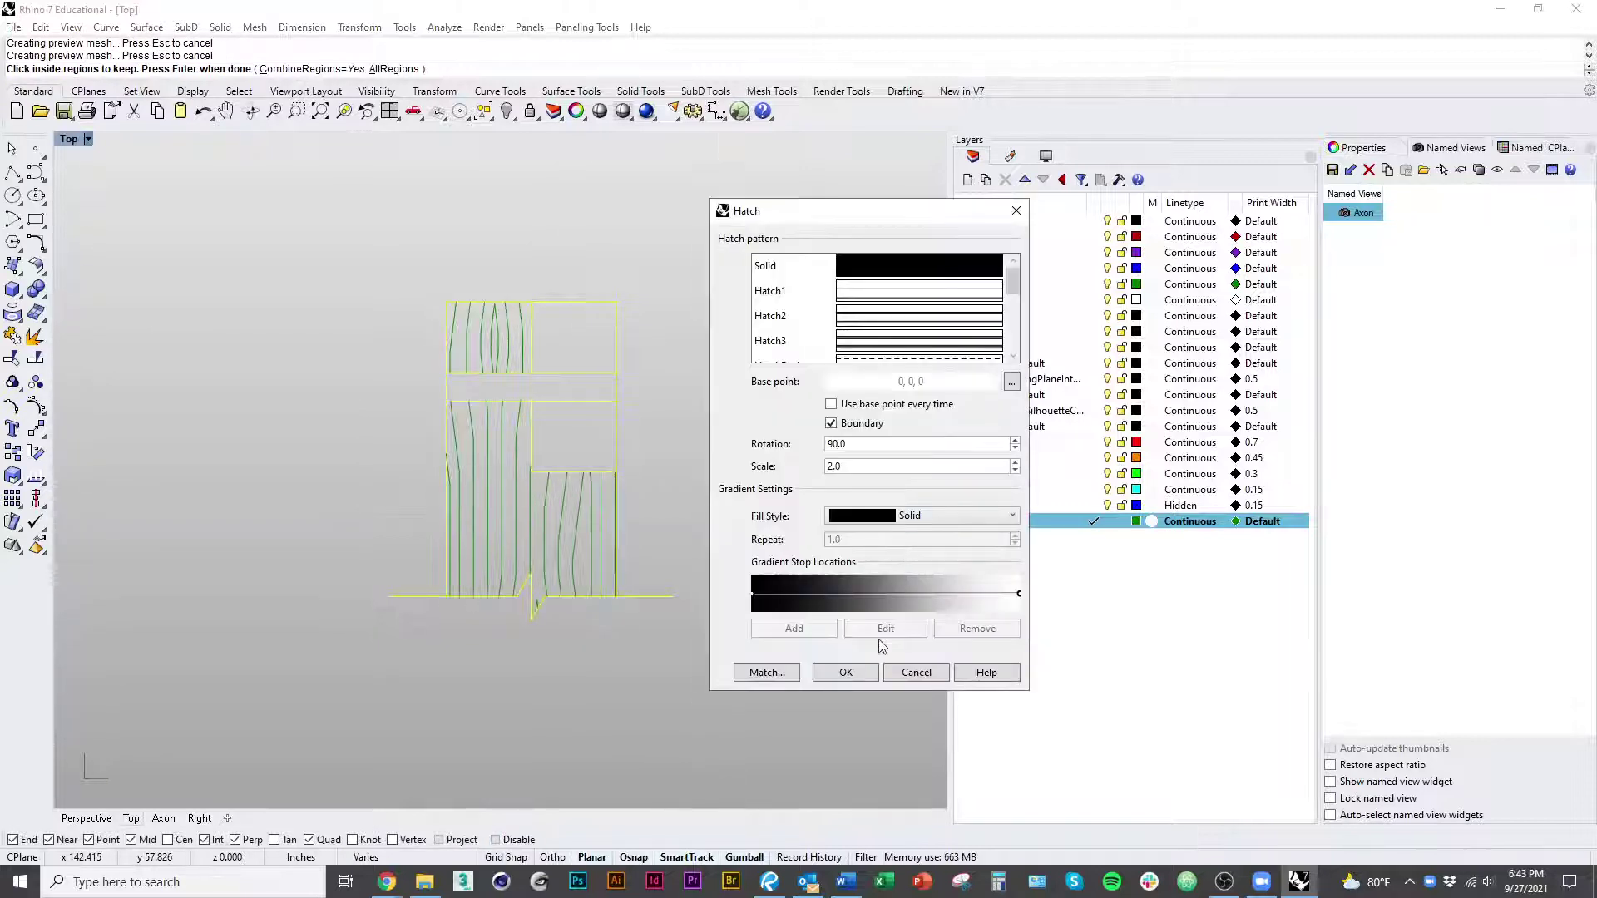
left_click(842, 674)
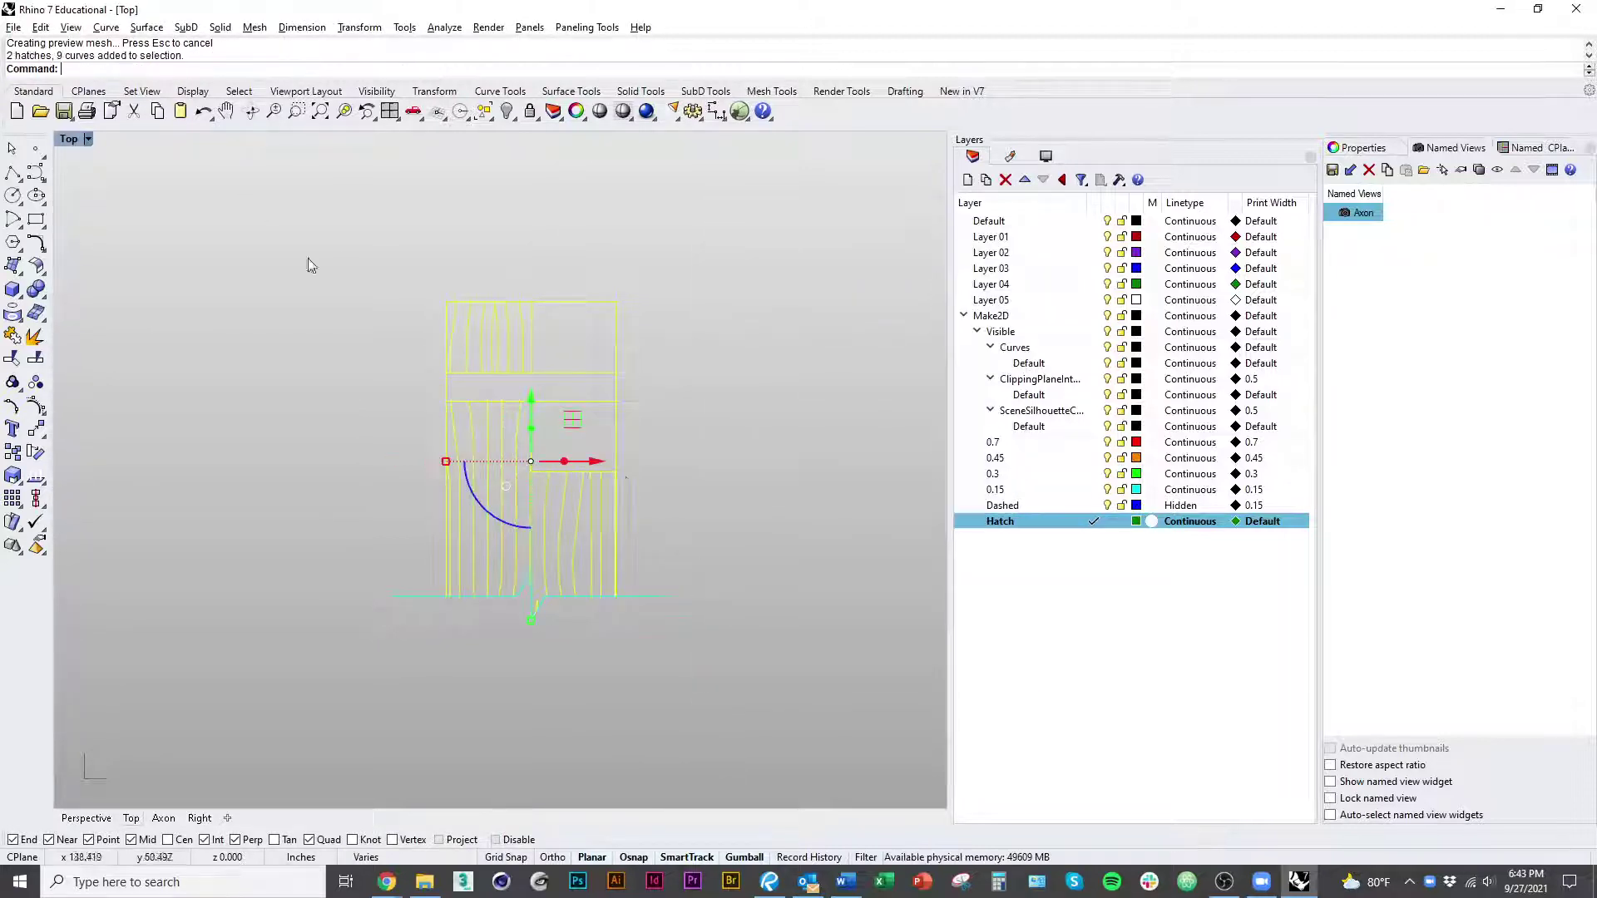
Step: Hatch the two right-hand blocks of the leg joint detail, above and below the horizontal strip, using the same wood settings
key("Return")
left_click(591, 442)
left_click(574, 337)
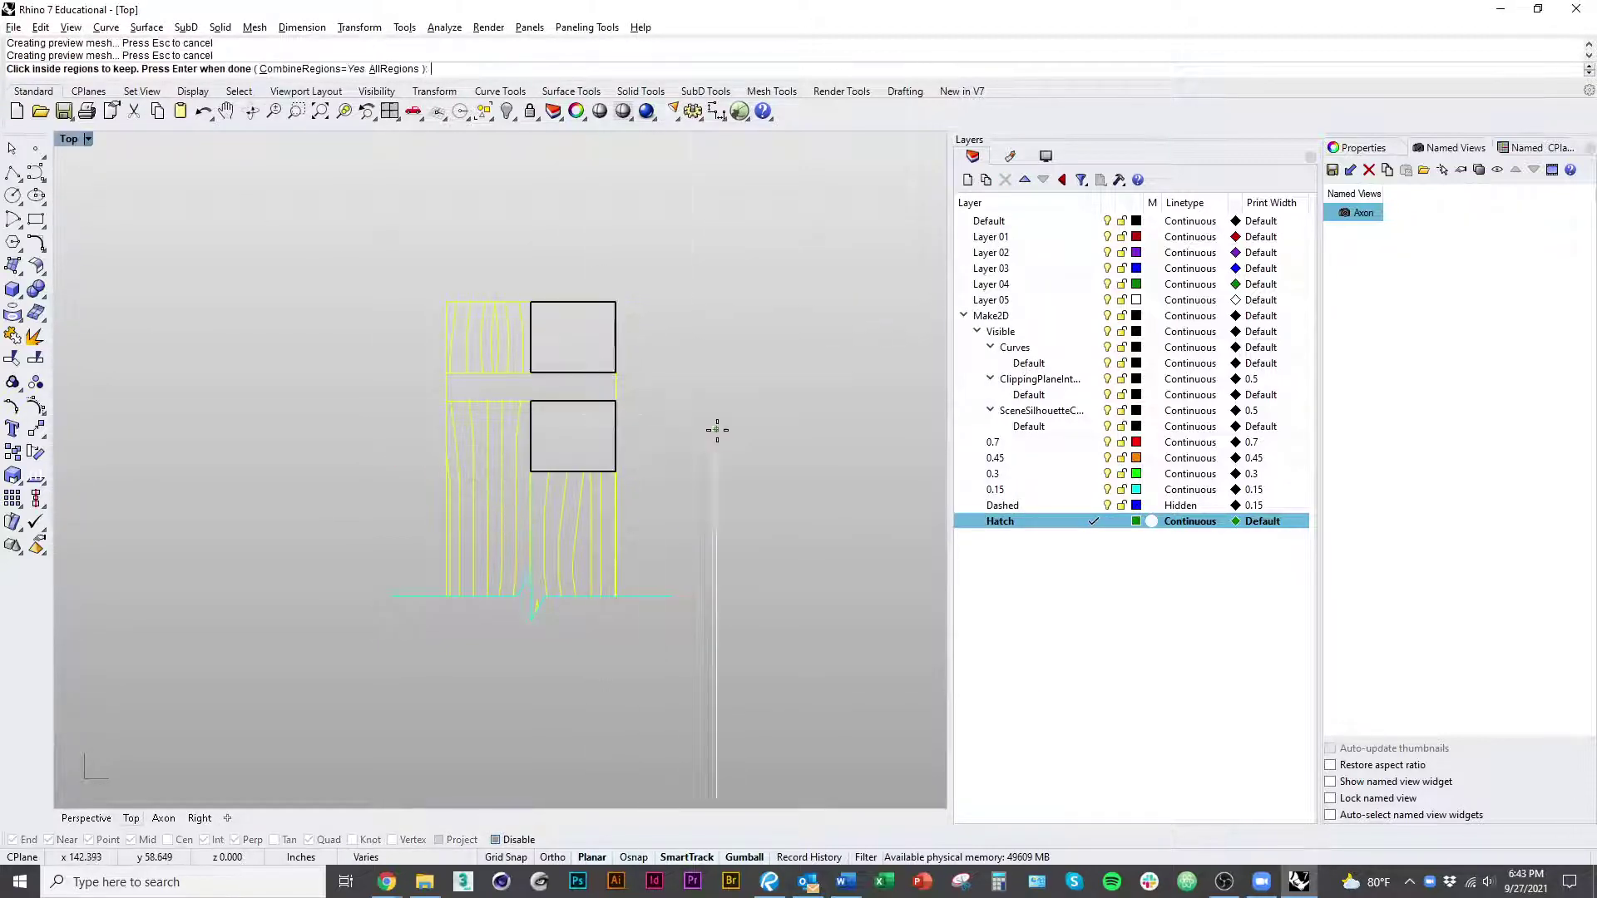
key("Return")
left_click(832, 675)
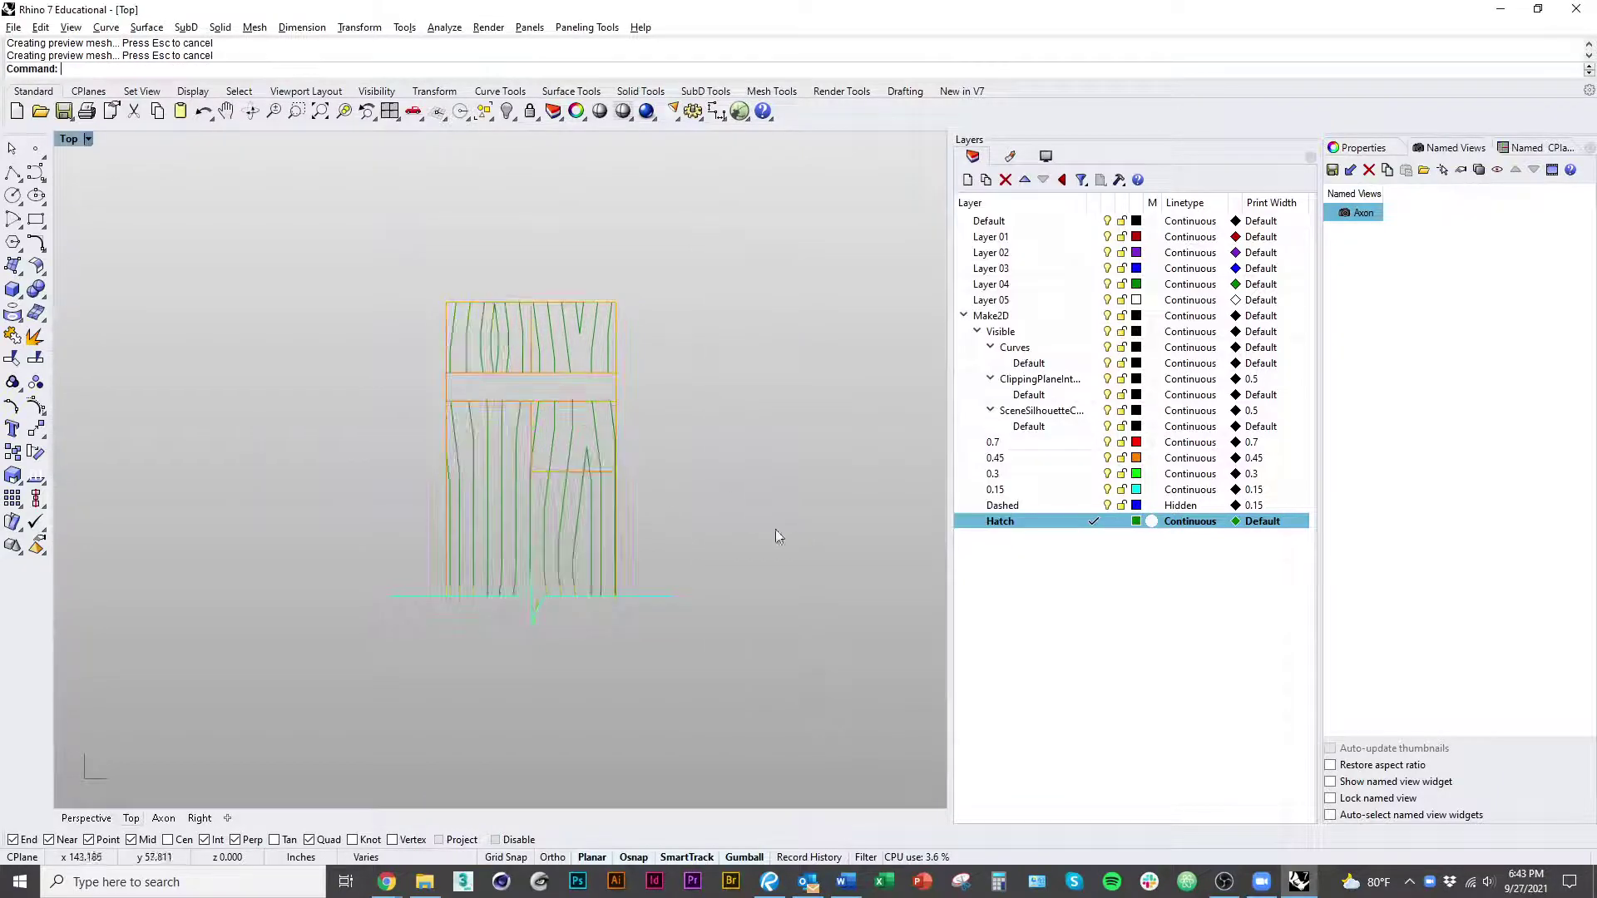
Step: Hatch the horizontal strip across the leg joint detail with the wood pattern at rotation 0 and scale 1
key("Return")
left_click(591, 390)
key("Return")
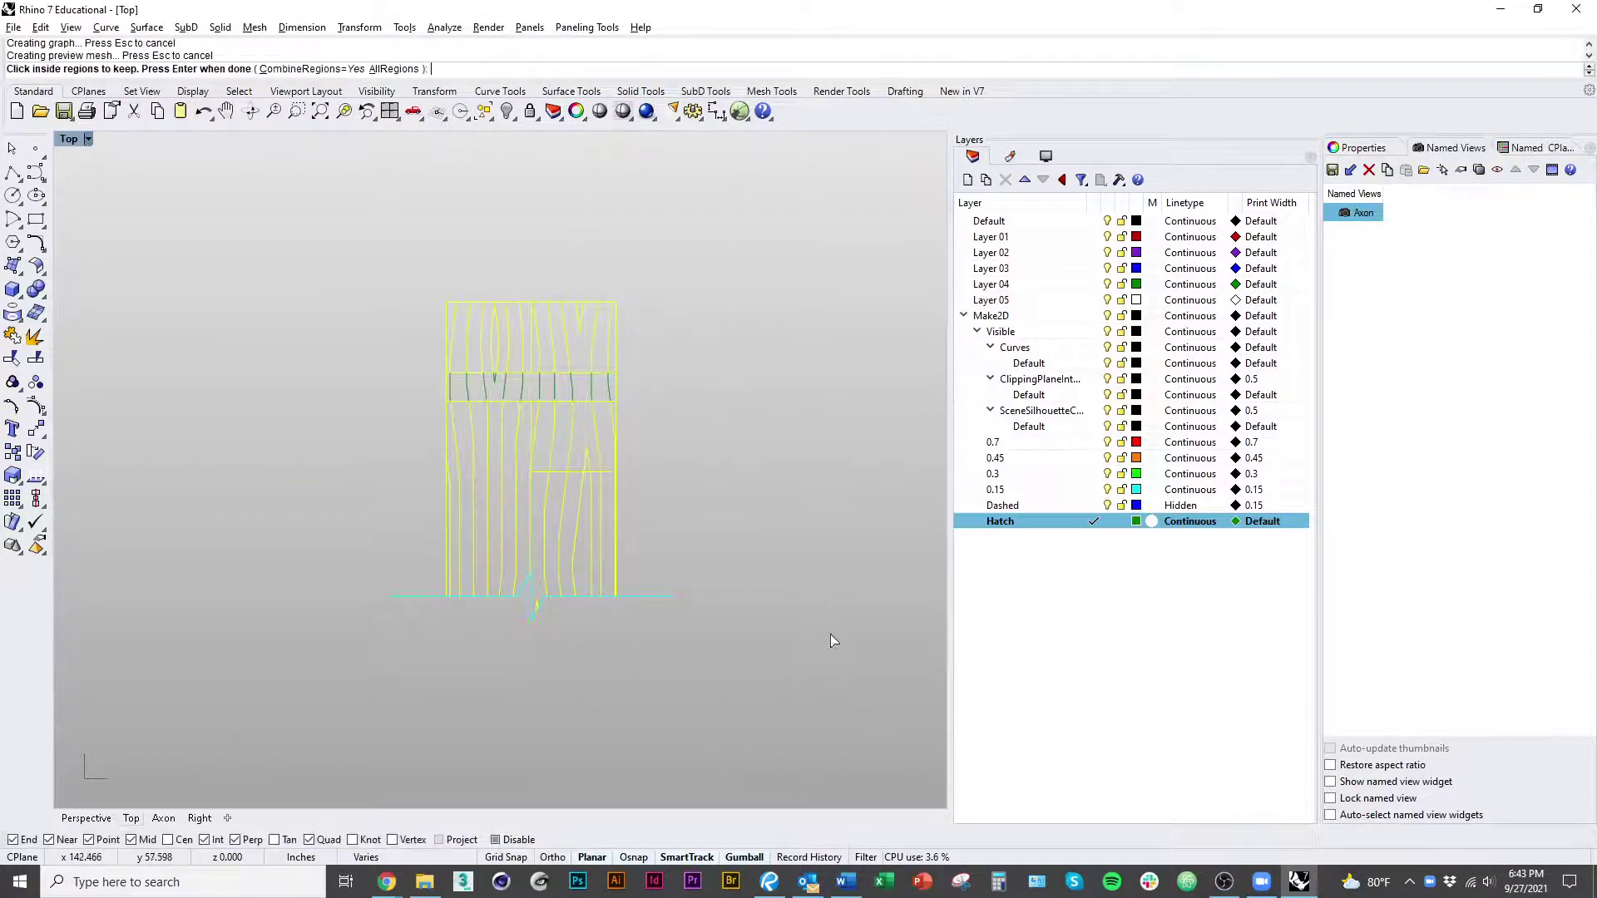
type("0")
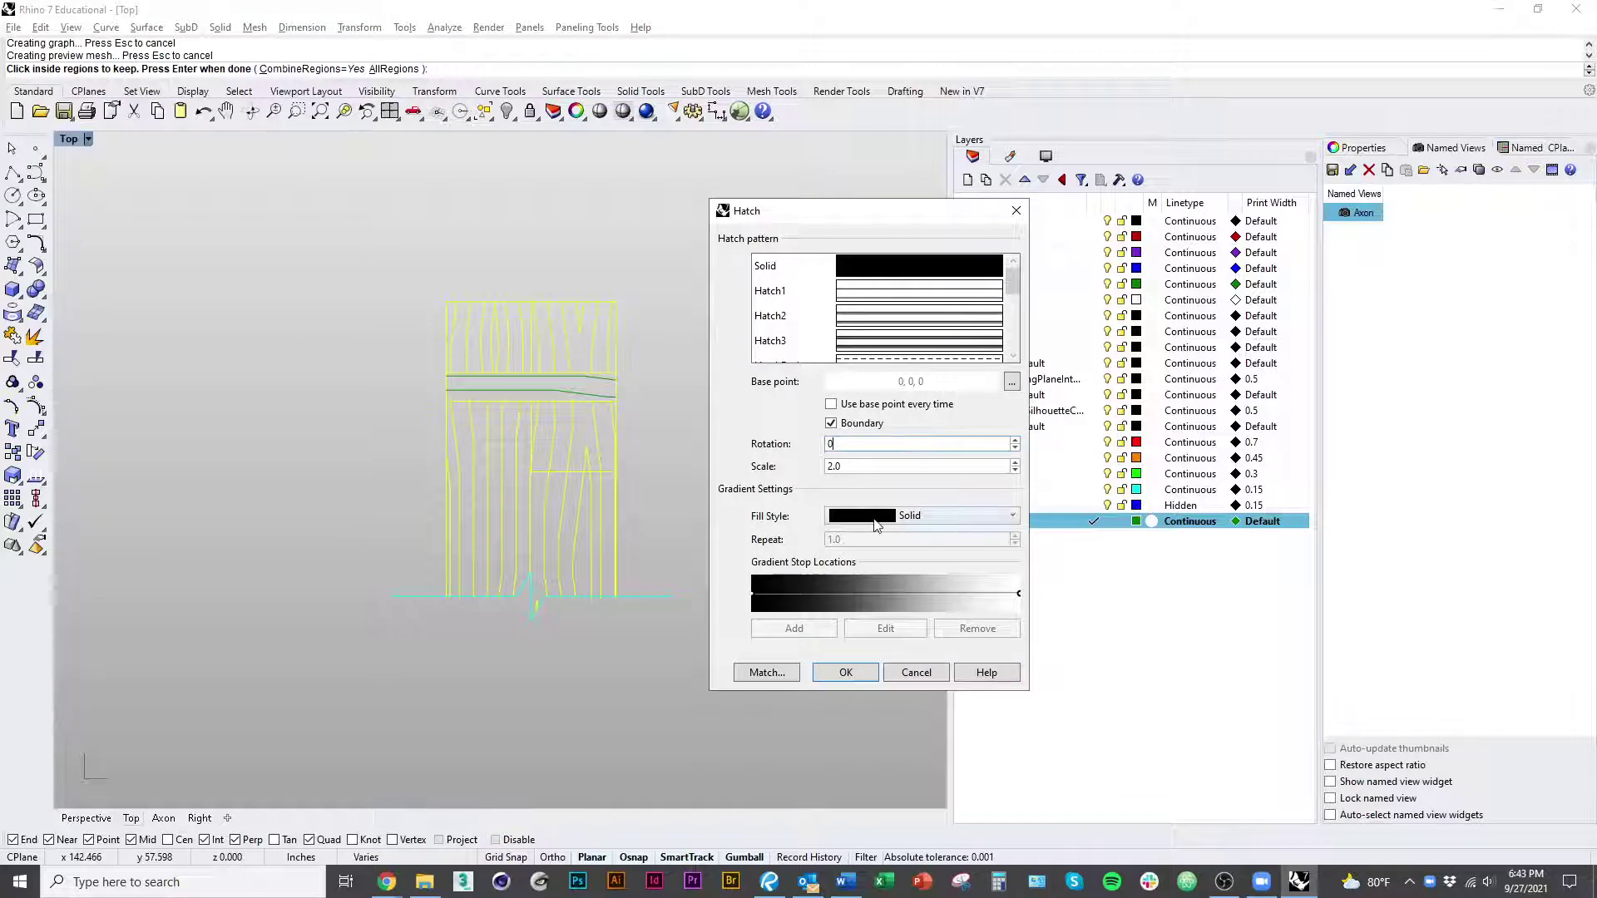
double_click(871, 465)
type("1")
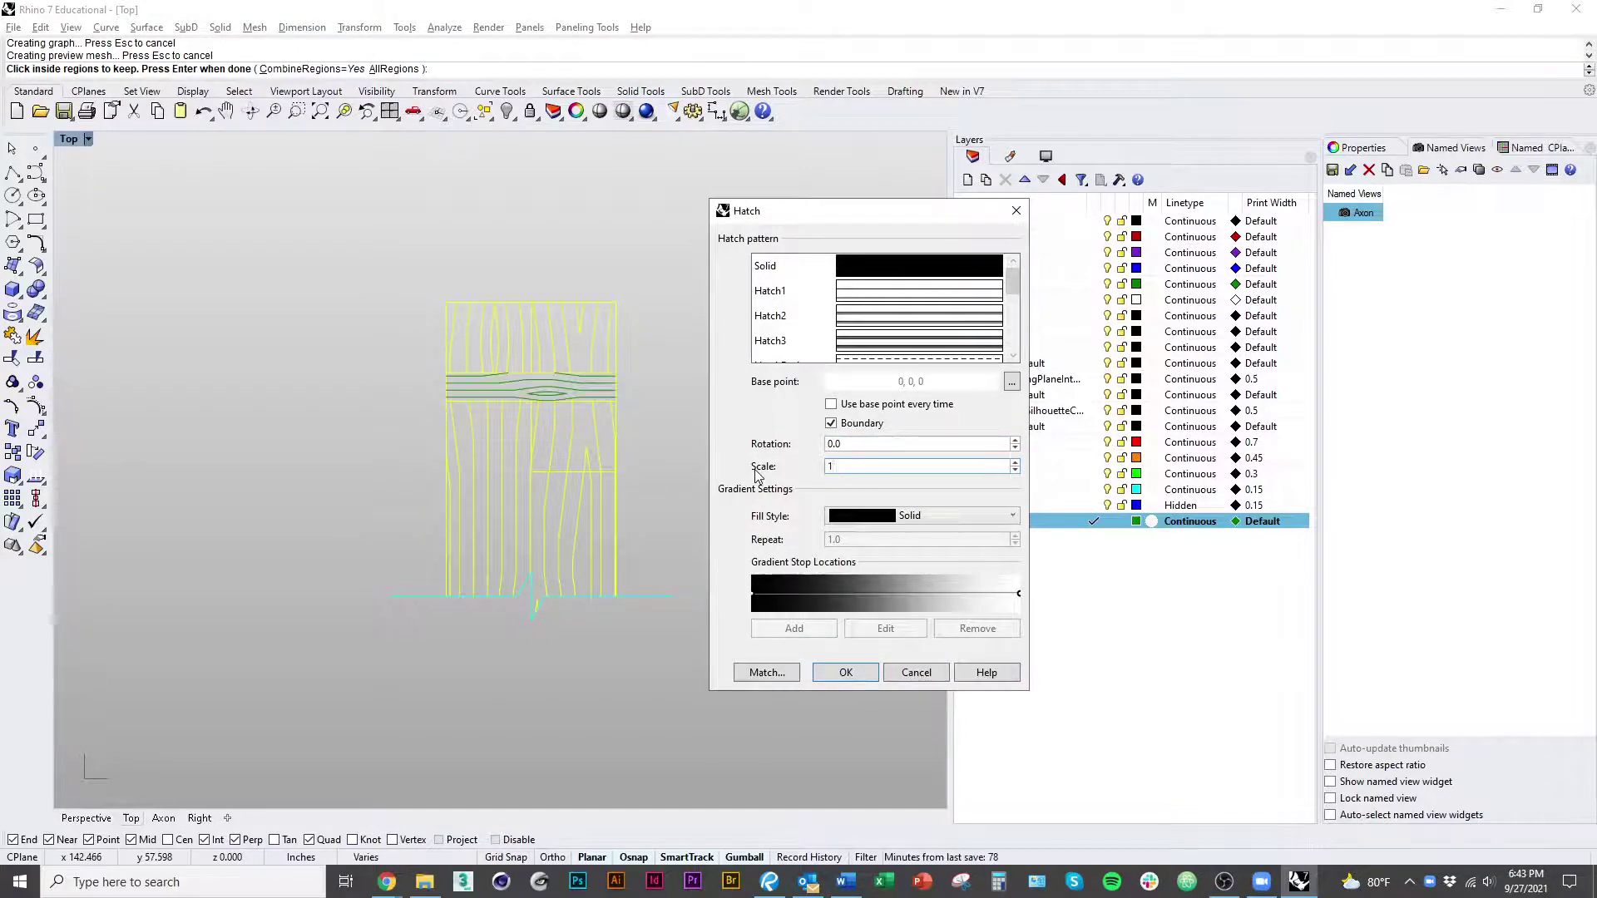
left_click(845, 673)
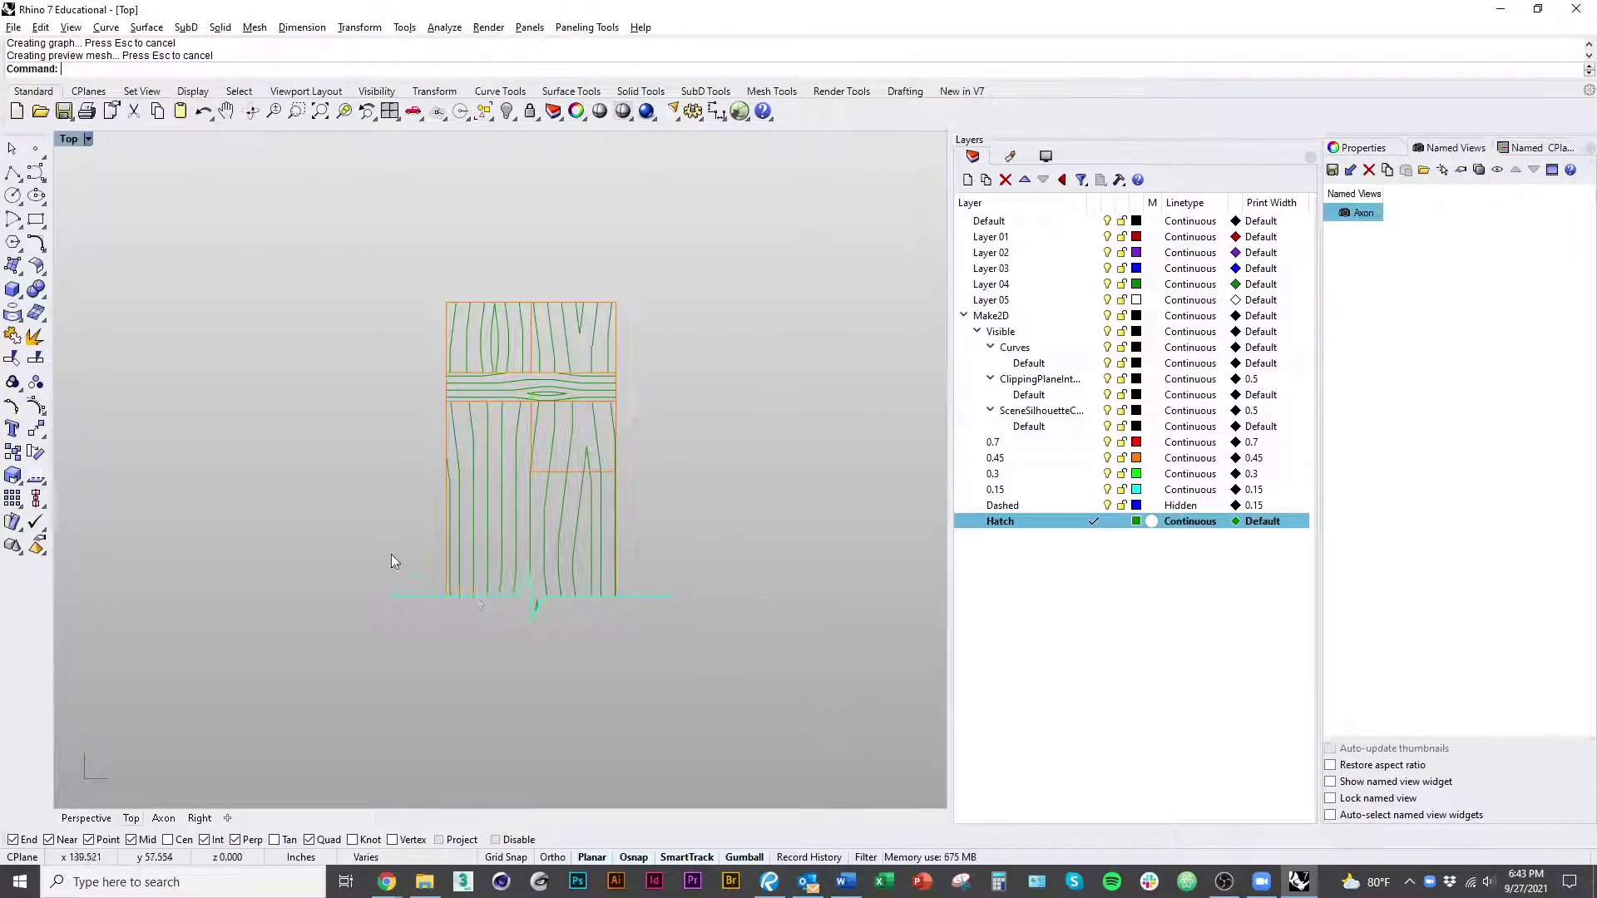
Step: Examine the finished wood hatching across the joint details, from the leg joint to the bolt detail
scroll(391, 554, "down", 4)
right_click_drag(782, 655, 319, 609)
scroll(319, 609, "down", 3)
right_click_drag(737, 553, 580, 556)
scroll(580, 555, "up", 1)
scroll(583, 554, "up", 4)
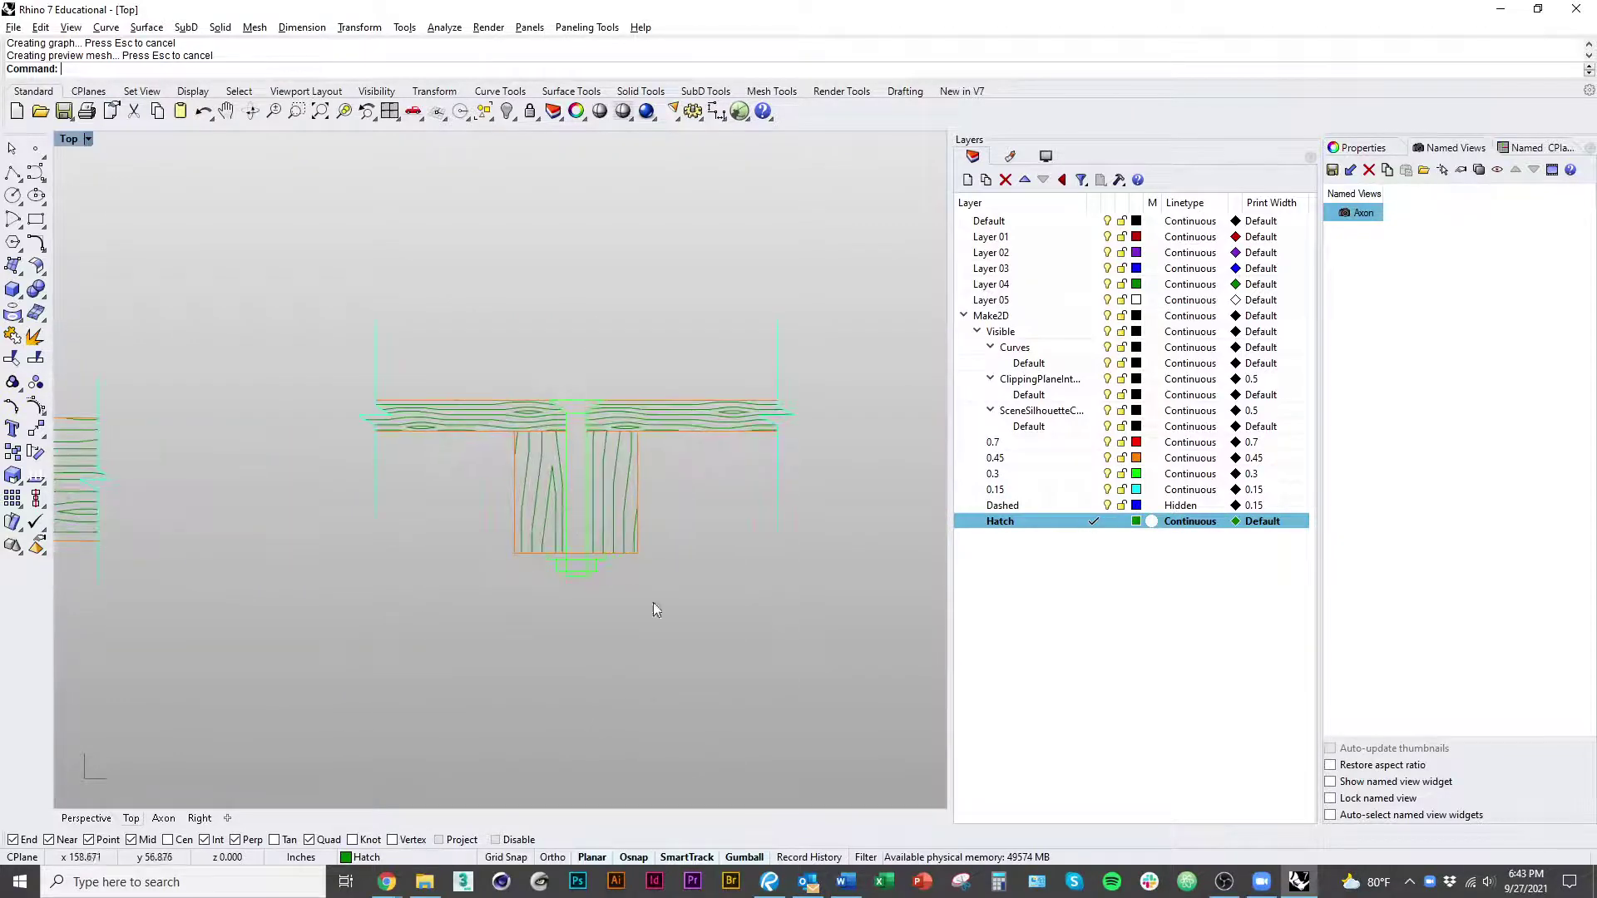
scroll(516, 619, "down", 1)
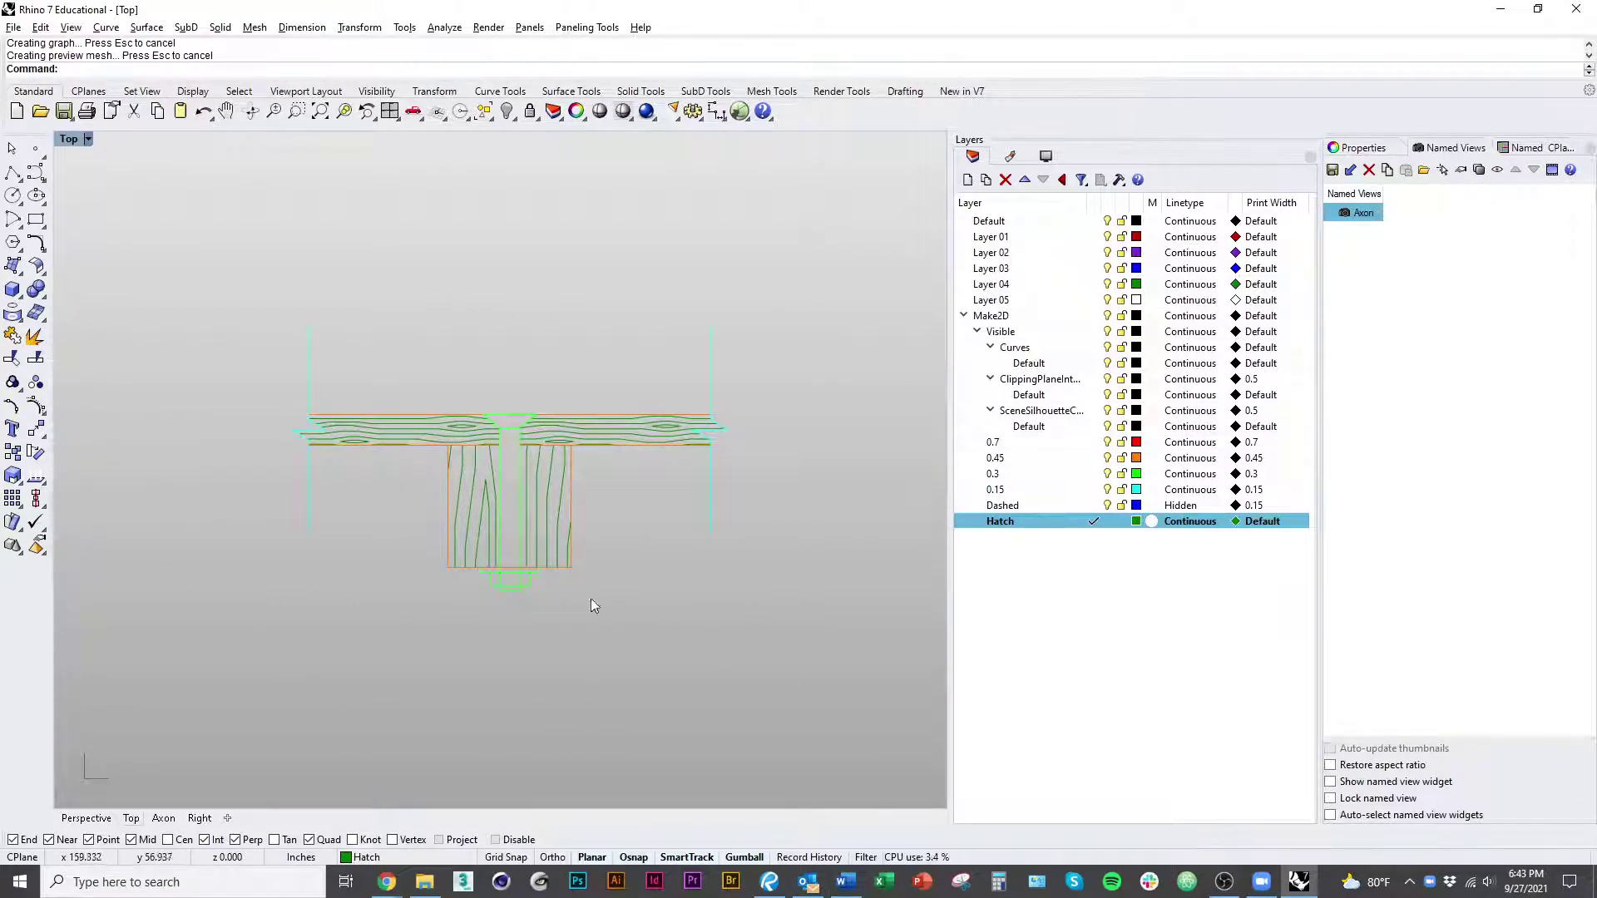
scroll(500, 634, "down", 3)
Step: Inspect the sample hatches near the origin, selecting the diagonal-line sample and the triangle-and-dot sample in turn
scroll(652, 627, "up", 10)
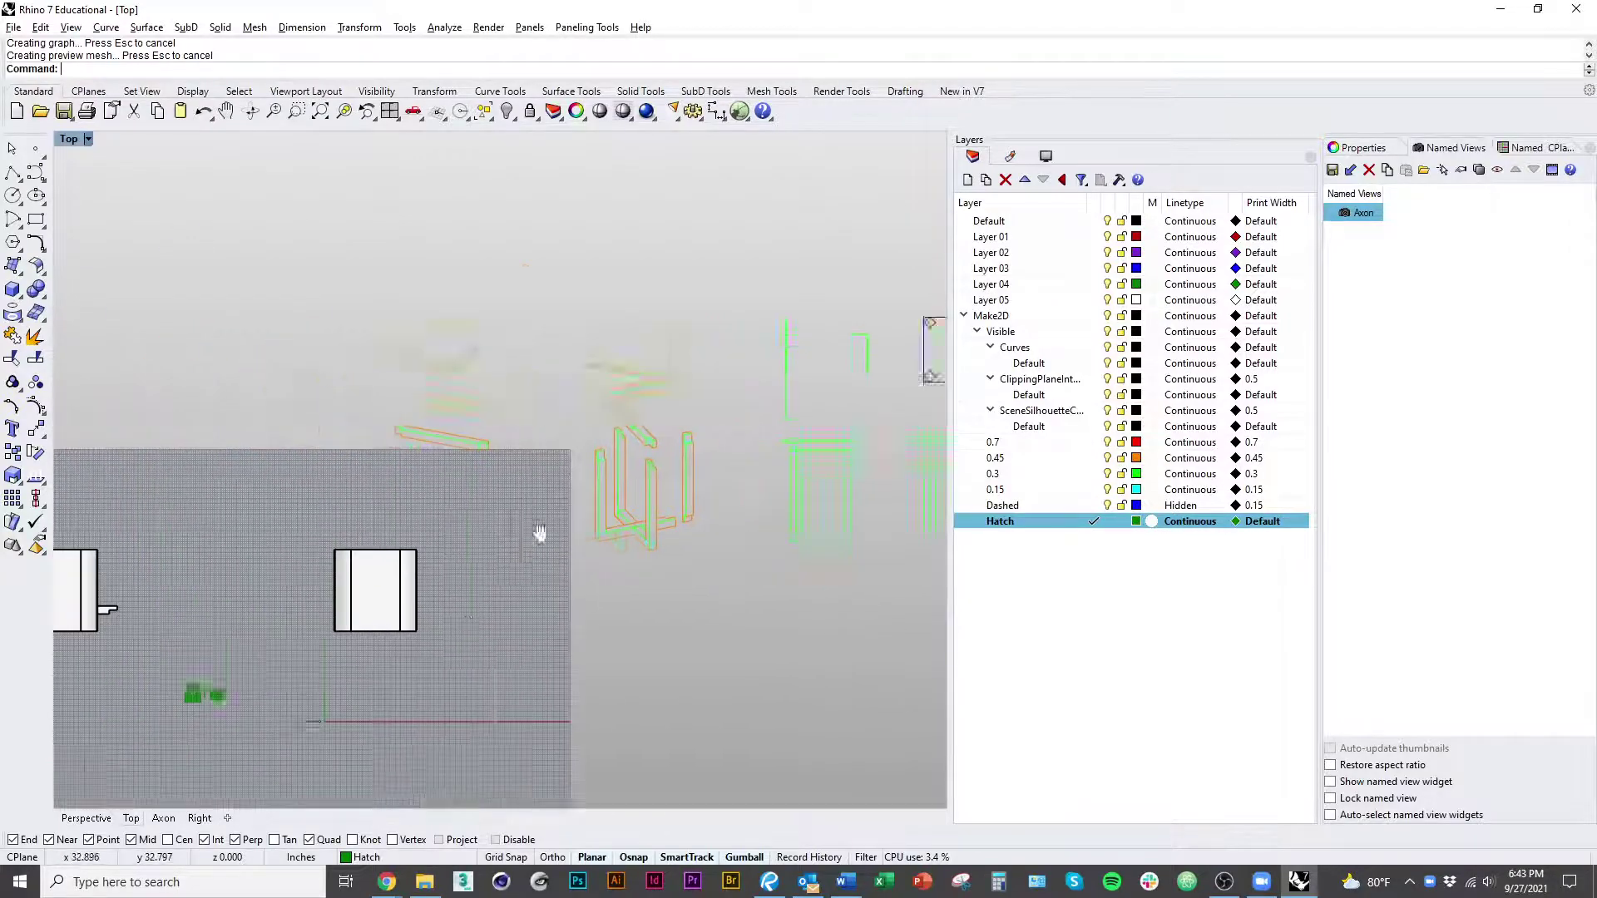
scroll(297, 564, "up", 10)
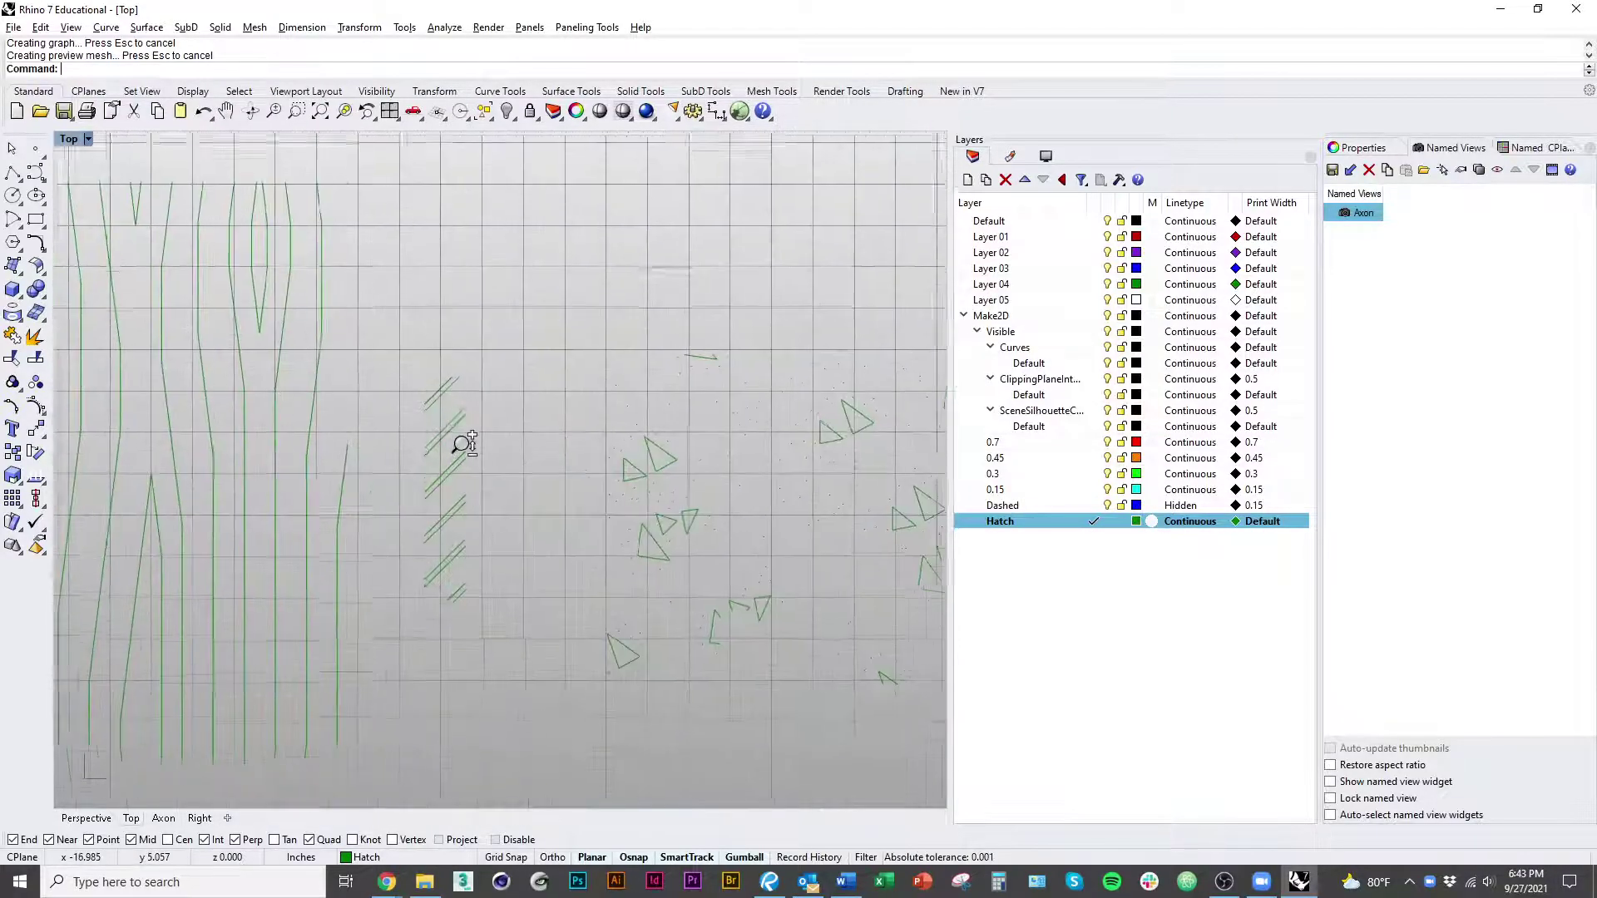
right_click_drag(658, 452, 437, 460)
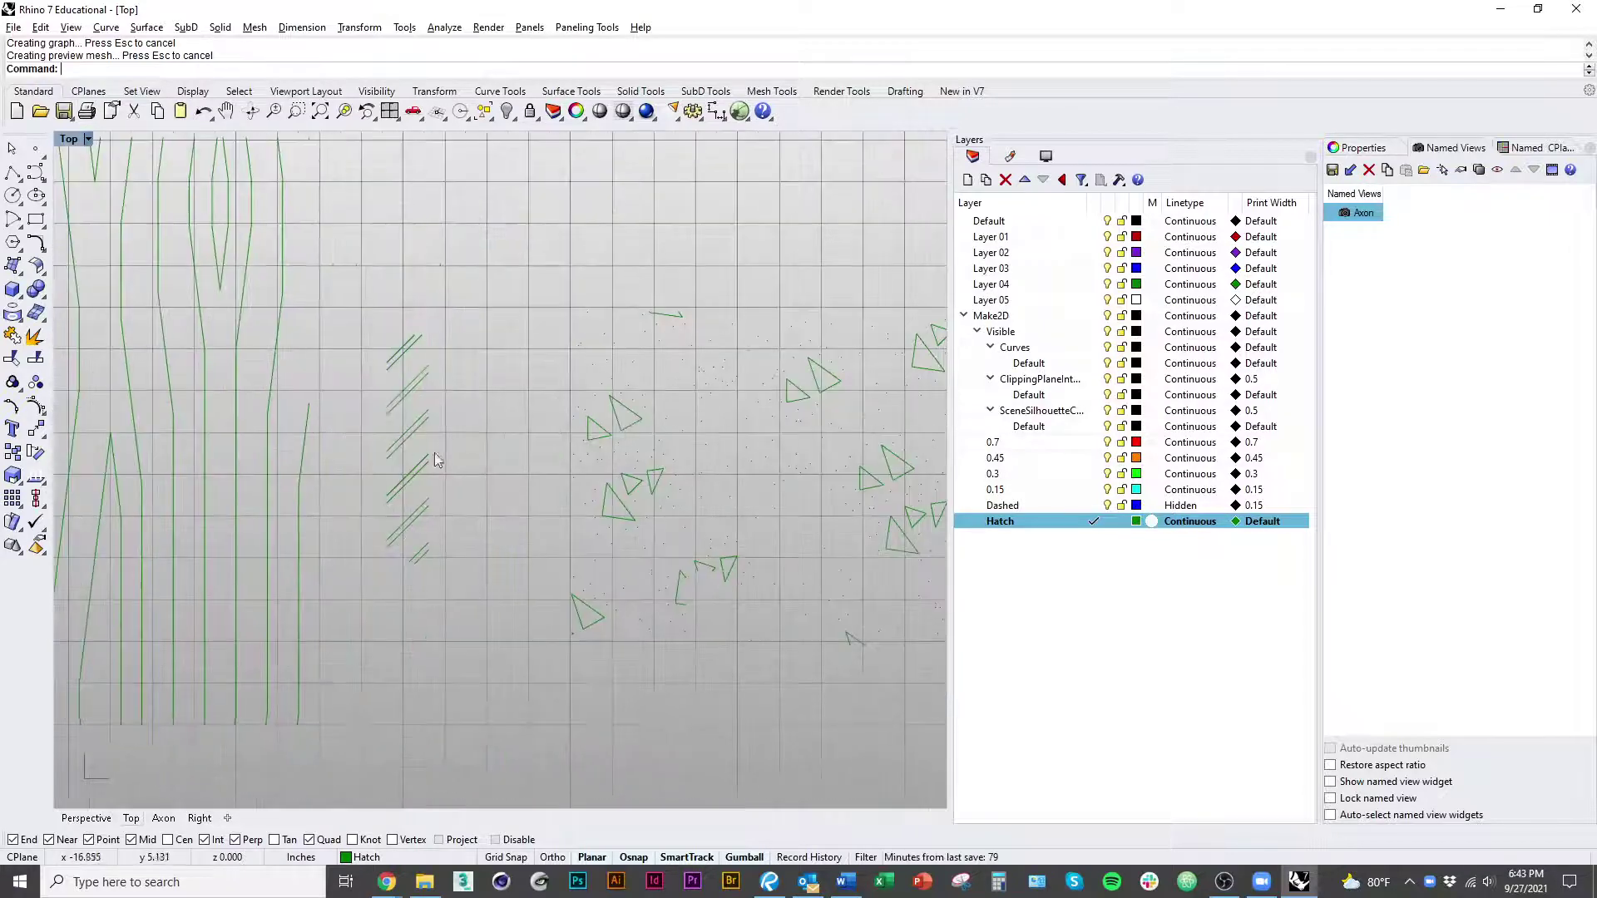
left_click(410, 387)
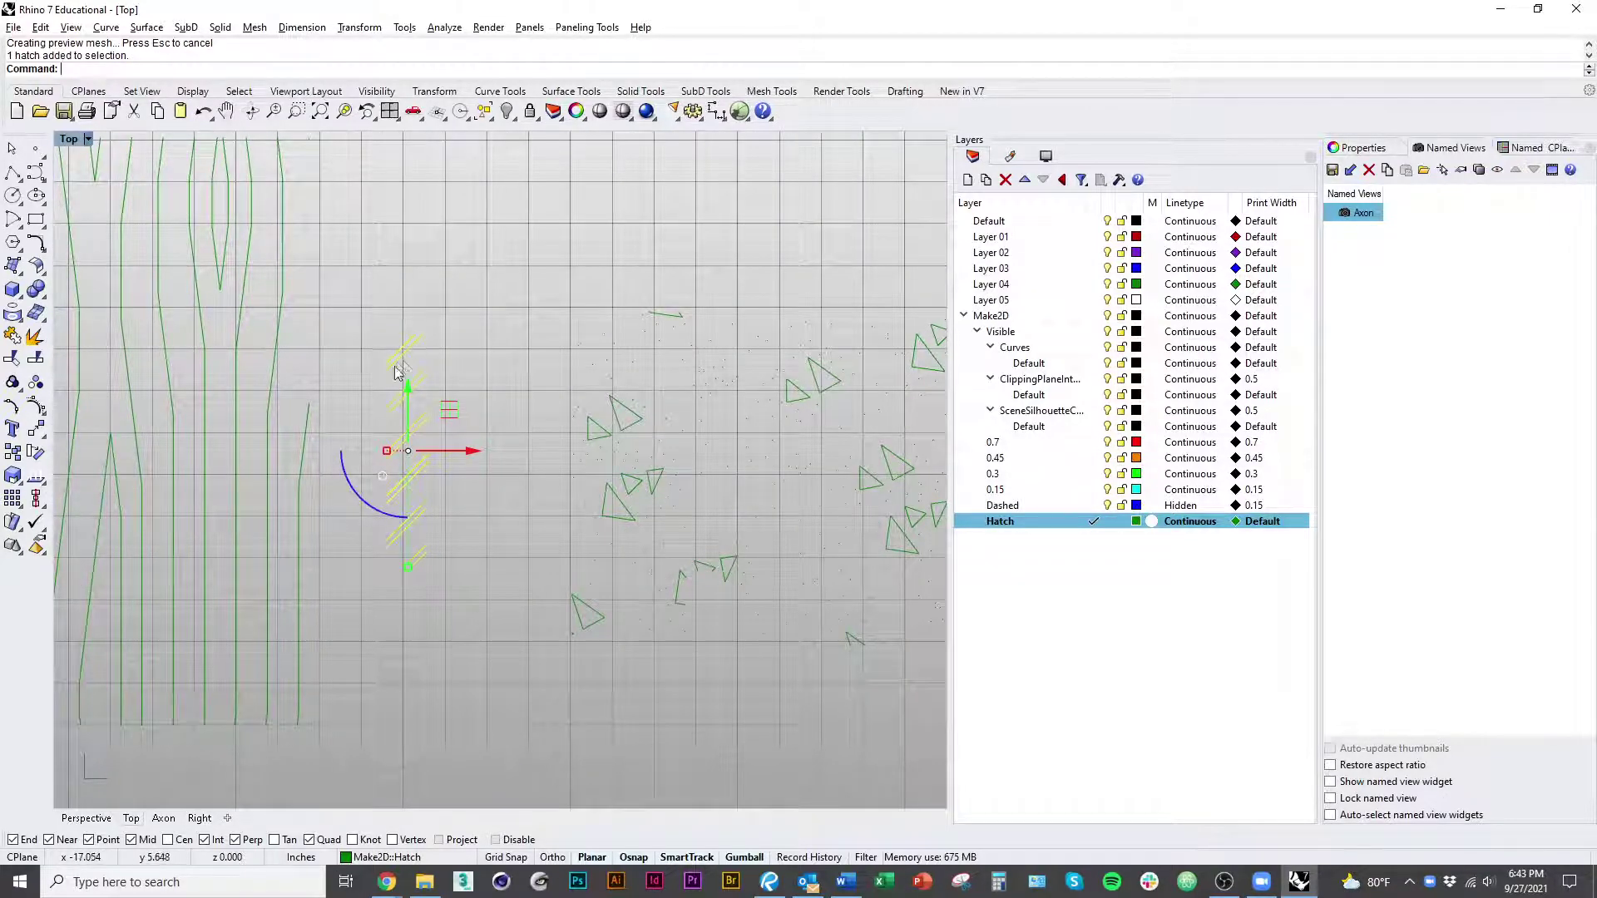
right_click_drag(470, 450, 312, 468)
left_click(473, 433)
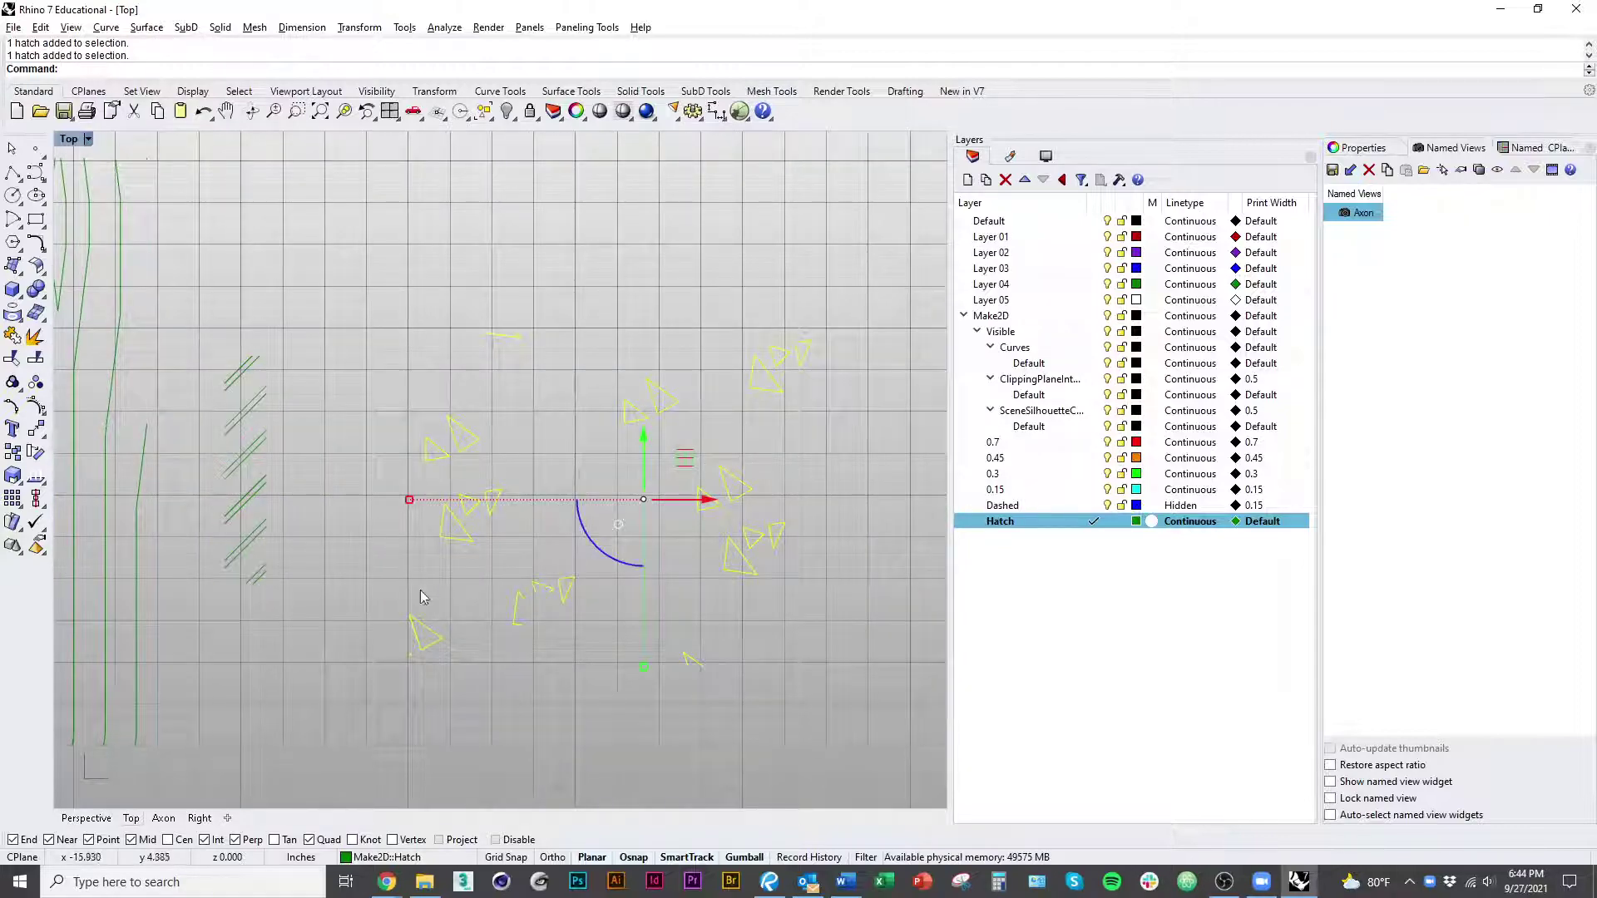
Step: Return to the joint details and examine the bolt detail's hatched tabletop and block up close
scroll(298, 621, "down", 6)
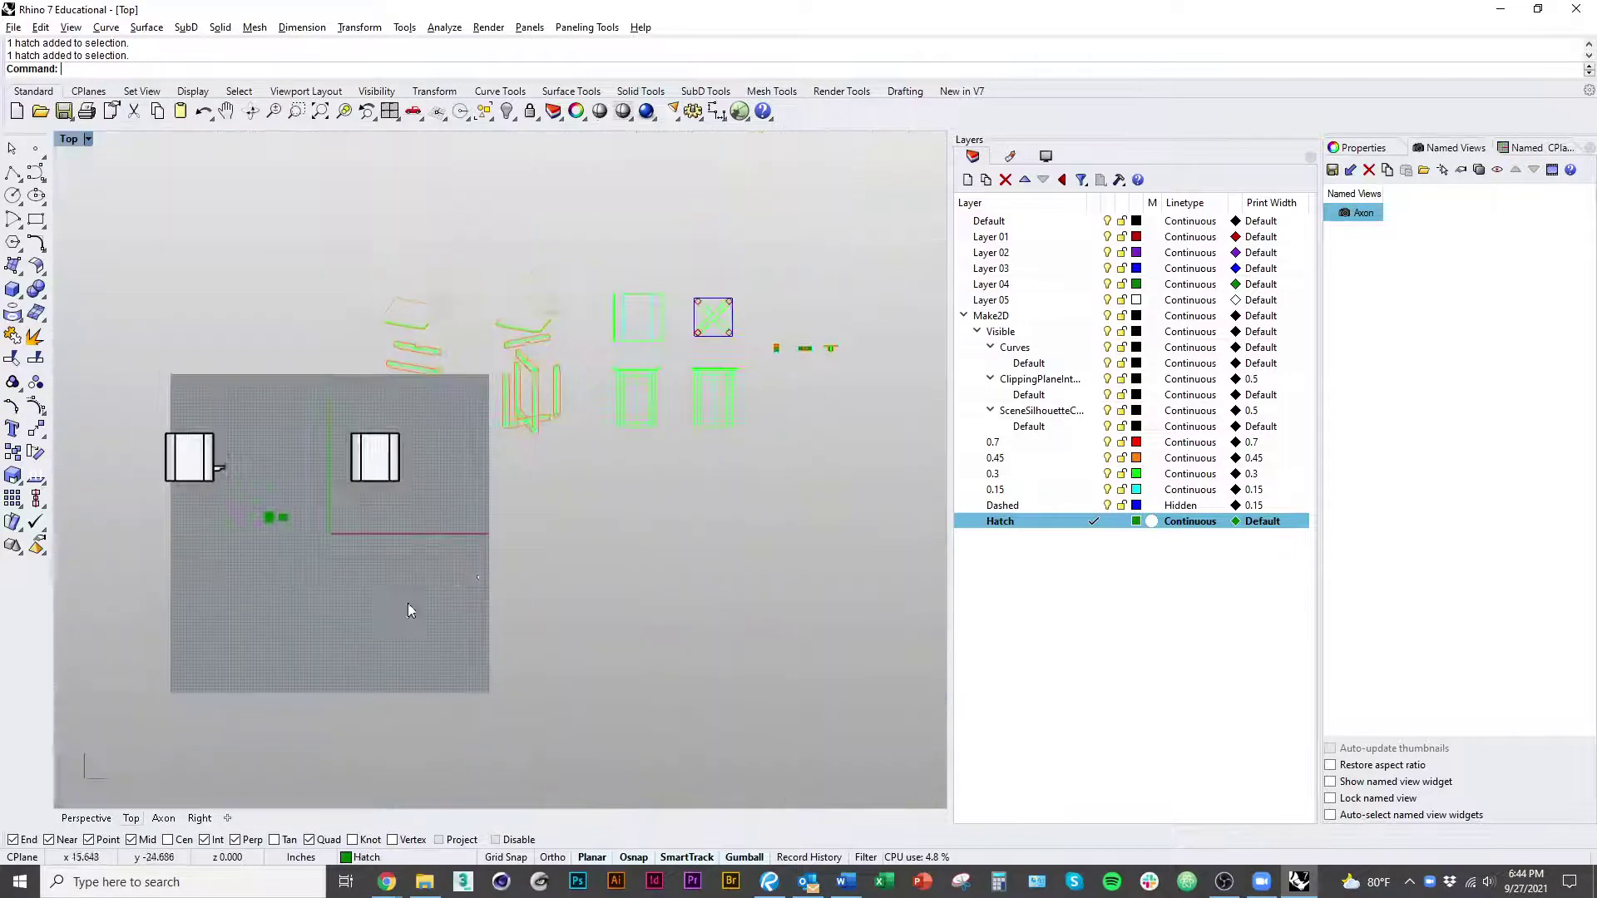
scroll(311, 601, "up", 5)
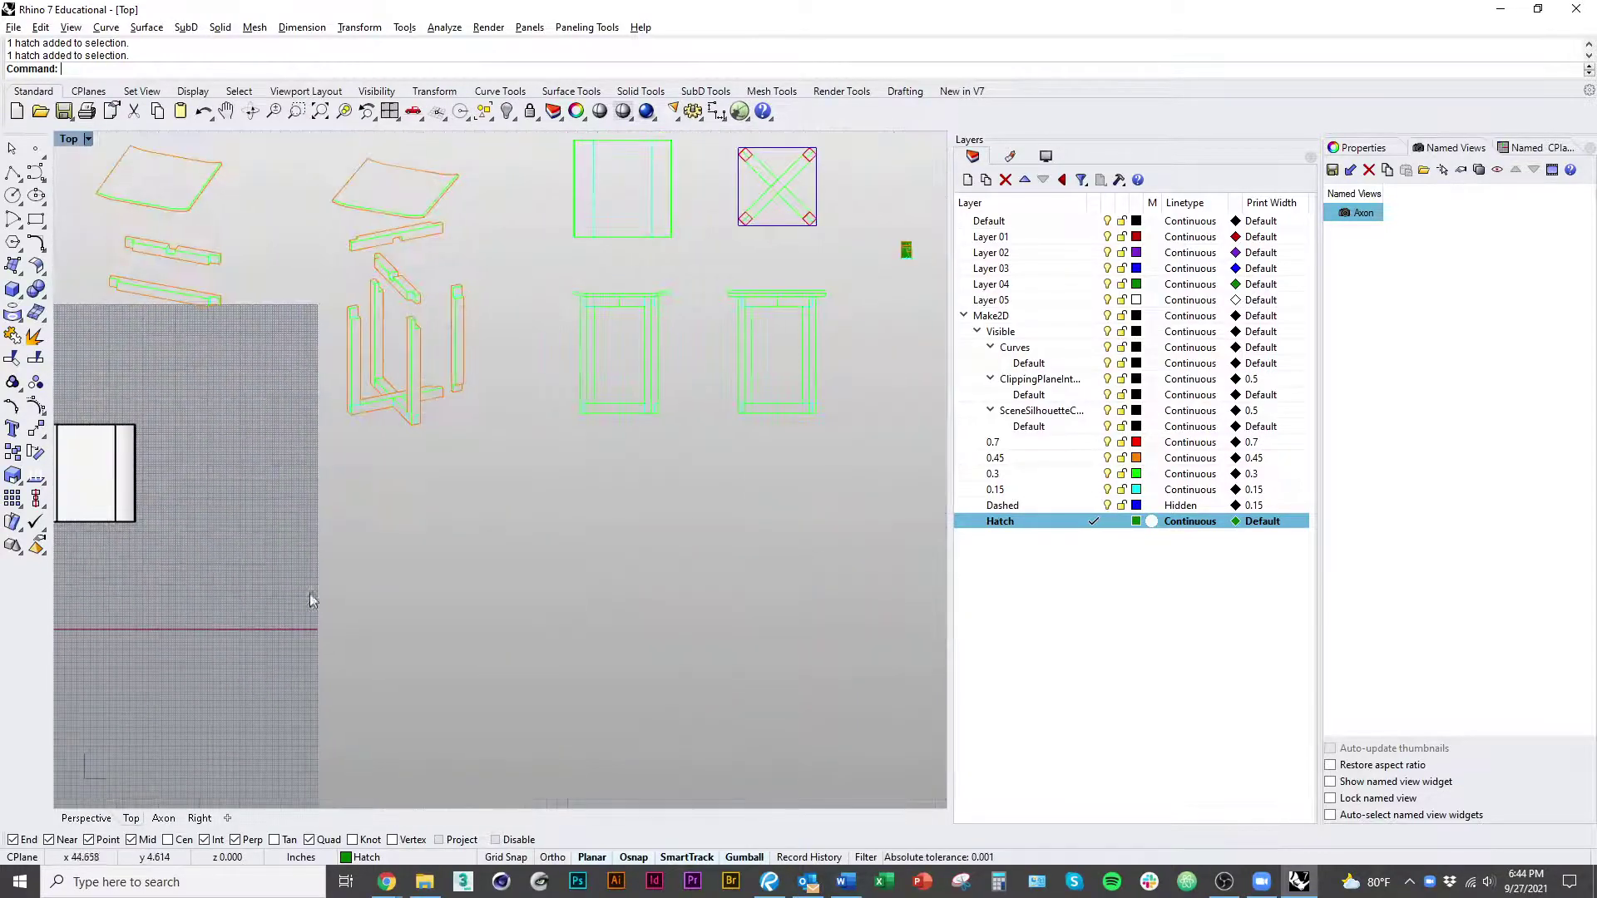
right_click_drag(873, 387, 491, 488)
right_click_drag(603, 195, 563, 315)
scroll(563, 366, "up", 9)
scroll(568, 492, "up", 9)
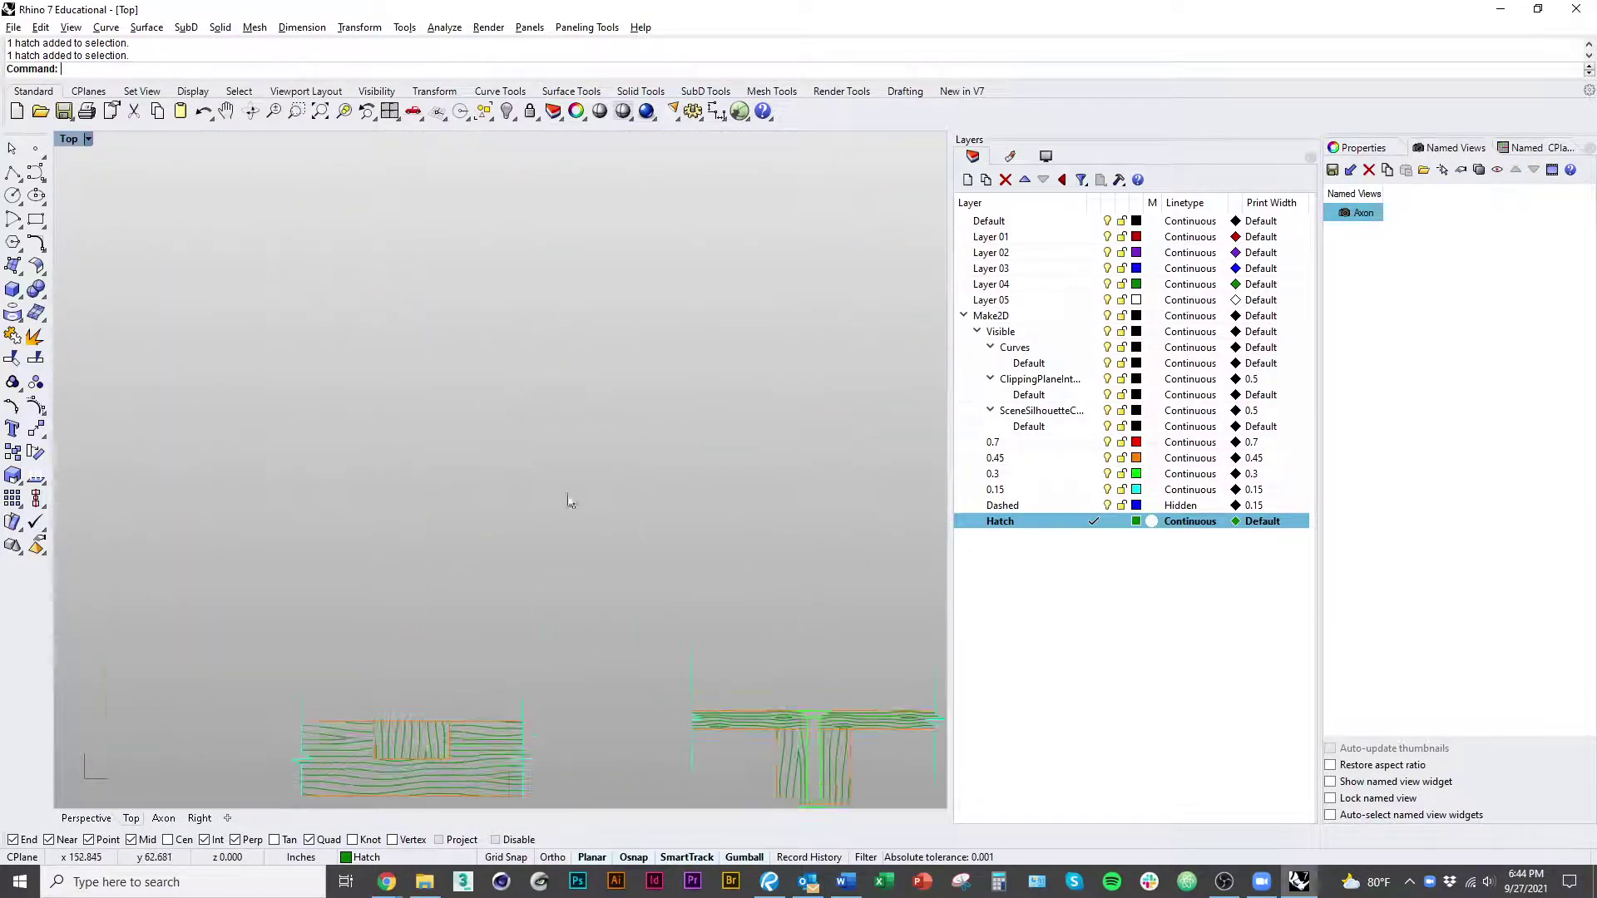
mouse_move(546, 735)
right_mouse_down()
mouse_move(518, 651)
mouse_move(402, 510)
right_mouse_up()
scroll(670, 574, "up", 11)
right_click_drag(642, 501, 488, 526)
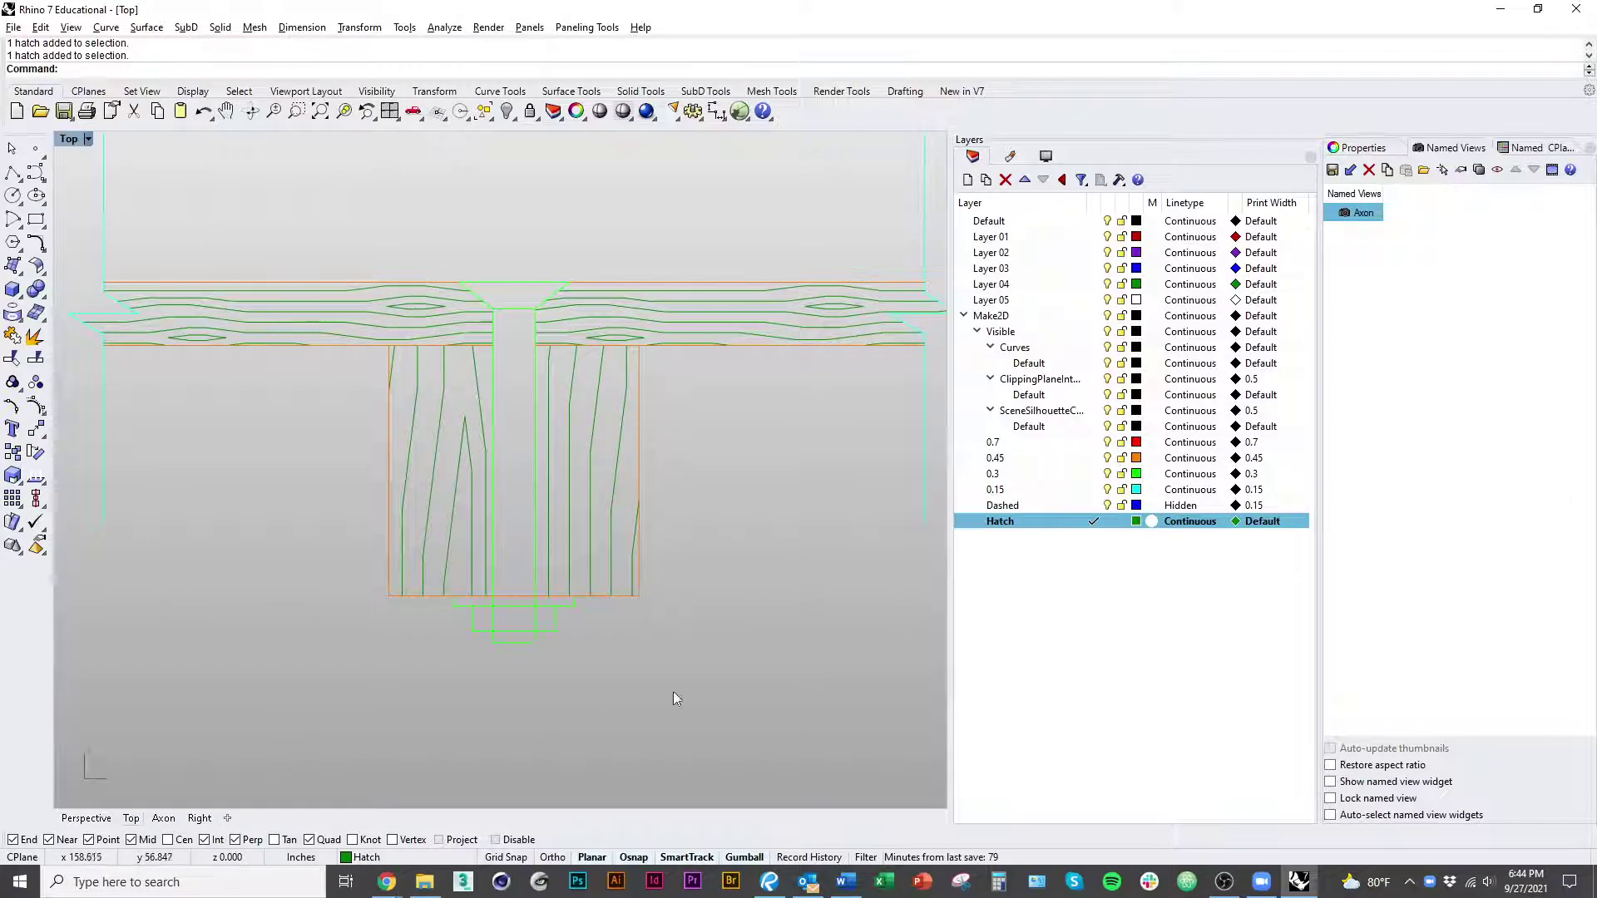
Step: Start a hatch on the bolt detail, combining the shaft regions through the wood block, washer and nut into one boundary
mouse_move(701, 707)
left_mouse_down()
mouse_move(441, 325)
mouse_move(391, 308)
left_mouse_up()
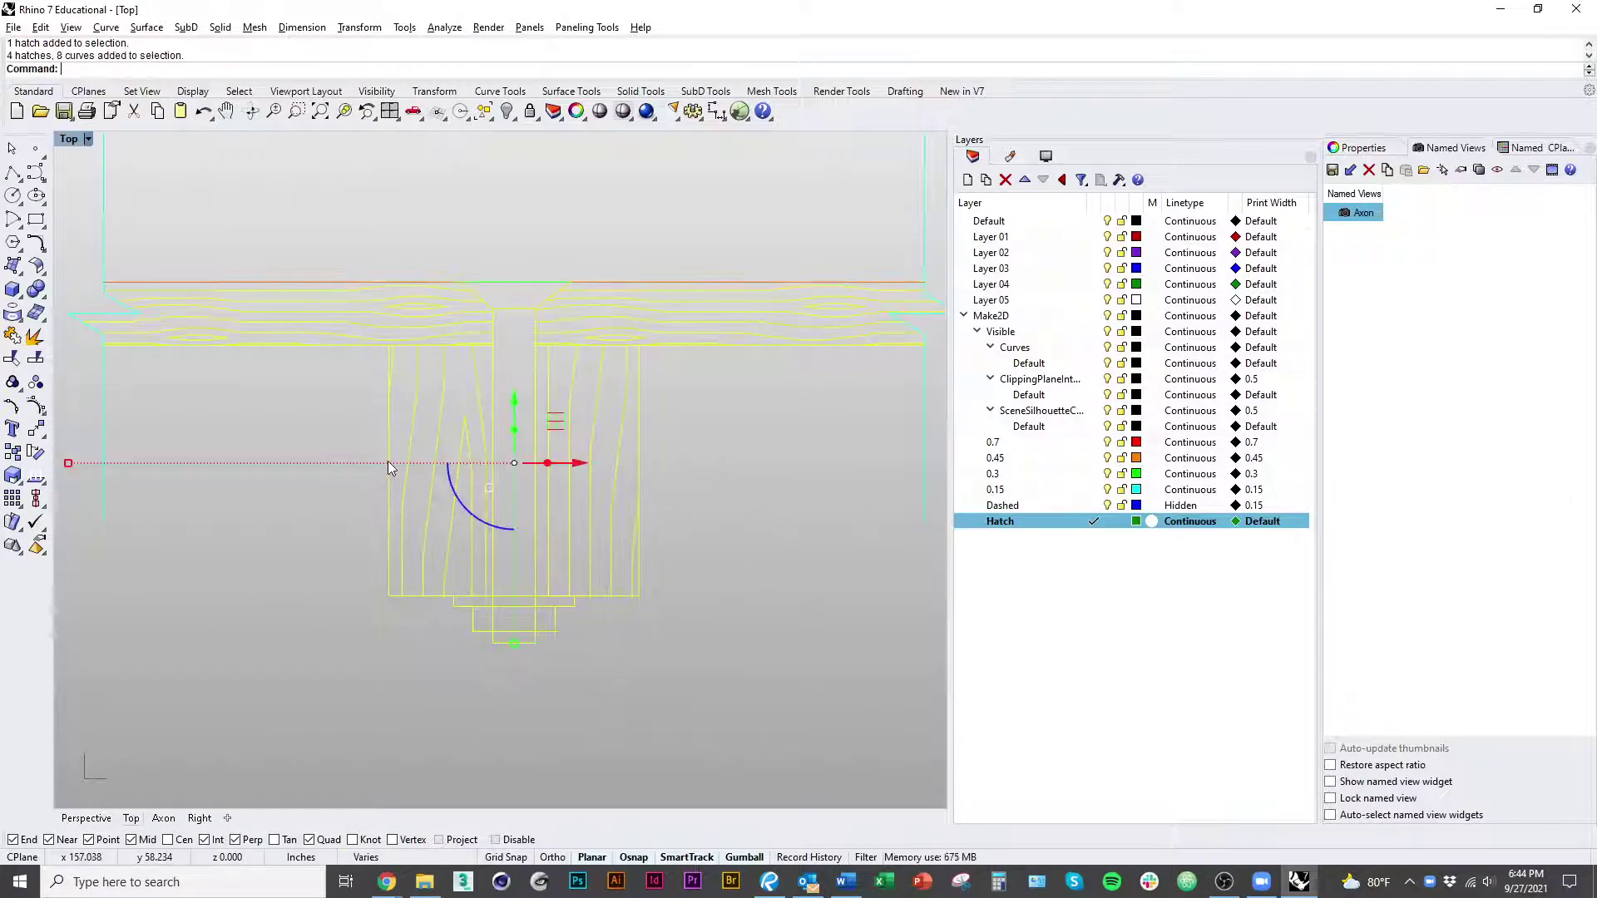
type("Hatch")
key("Return")
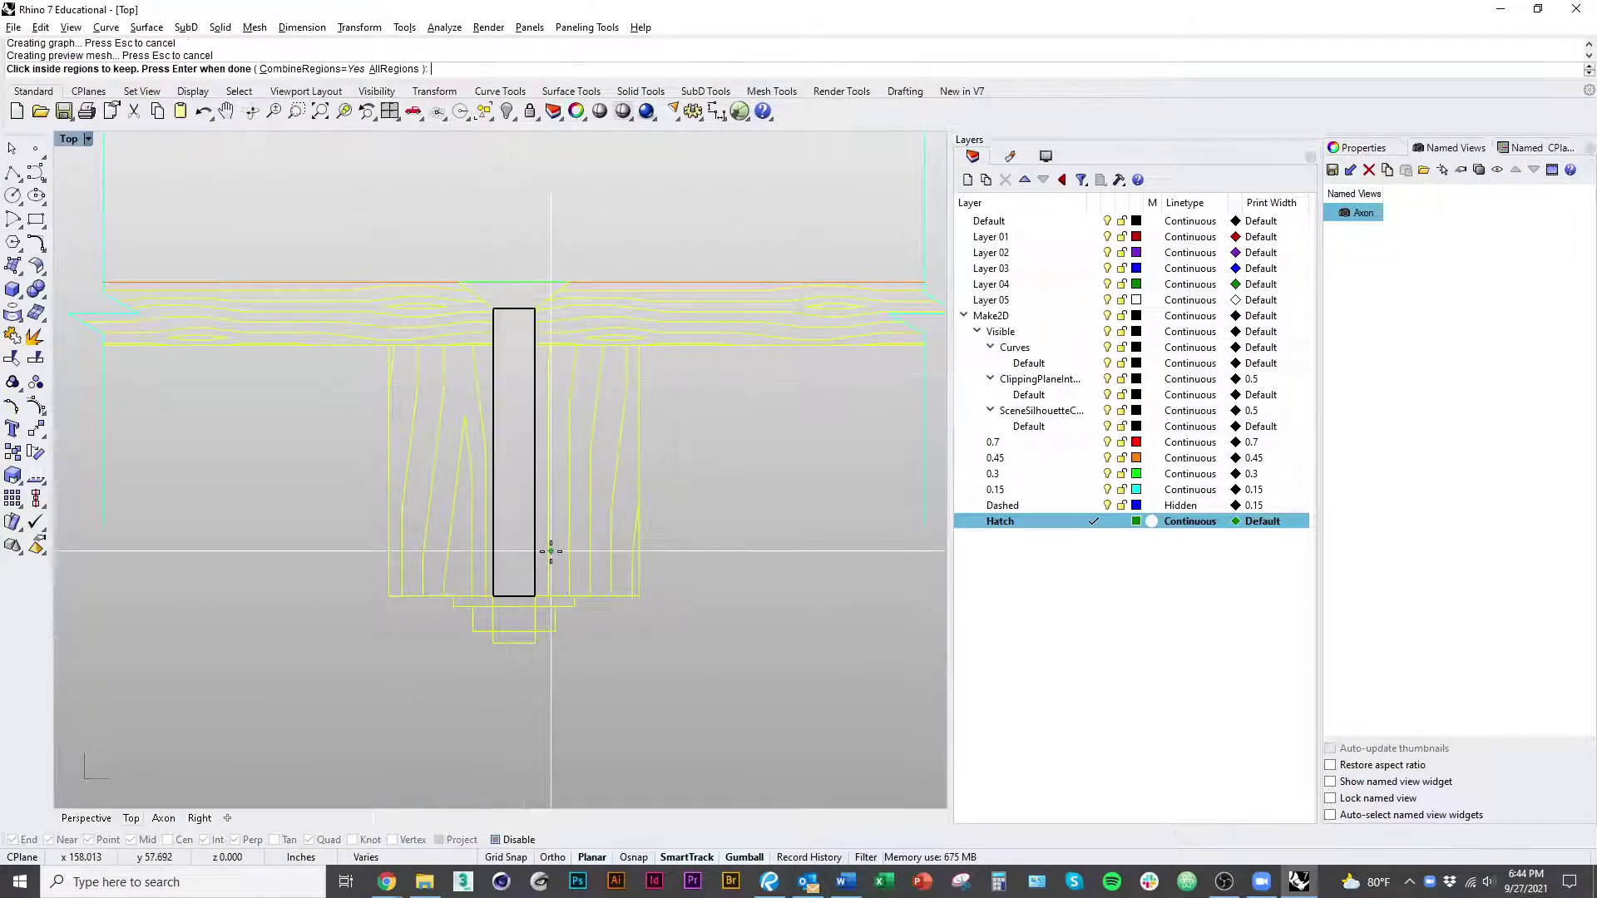
right_click_drag(523, 559, 522, 524, "ctrl")
left_click(520, 582)
left_click(523, 634)
left_click(524, 688)
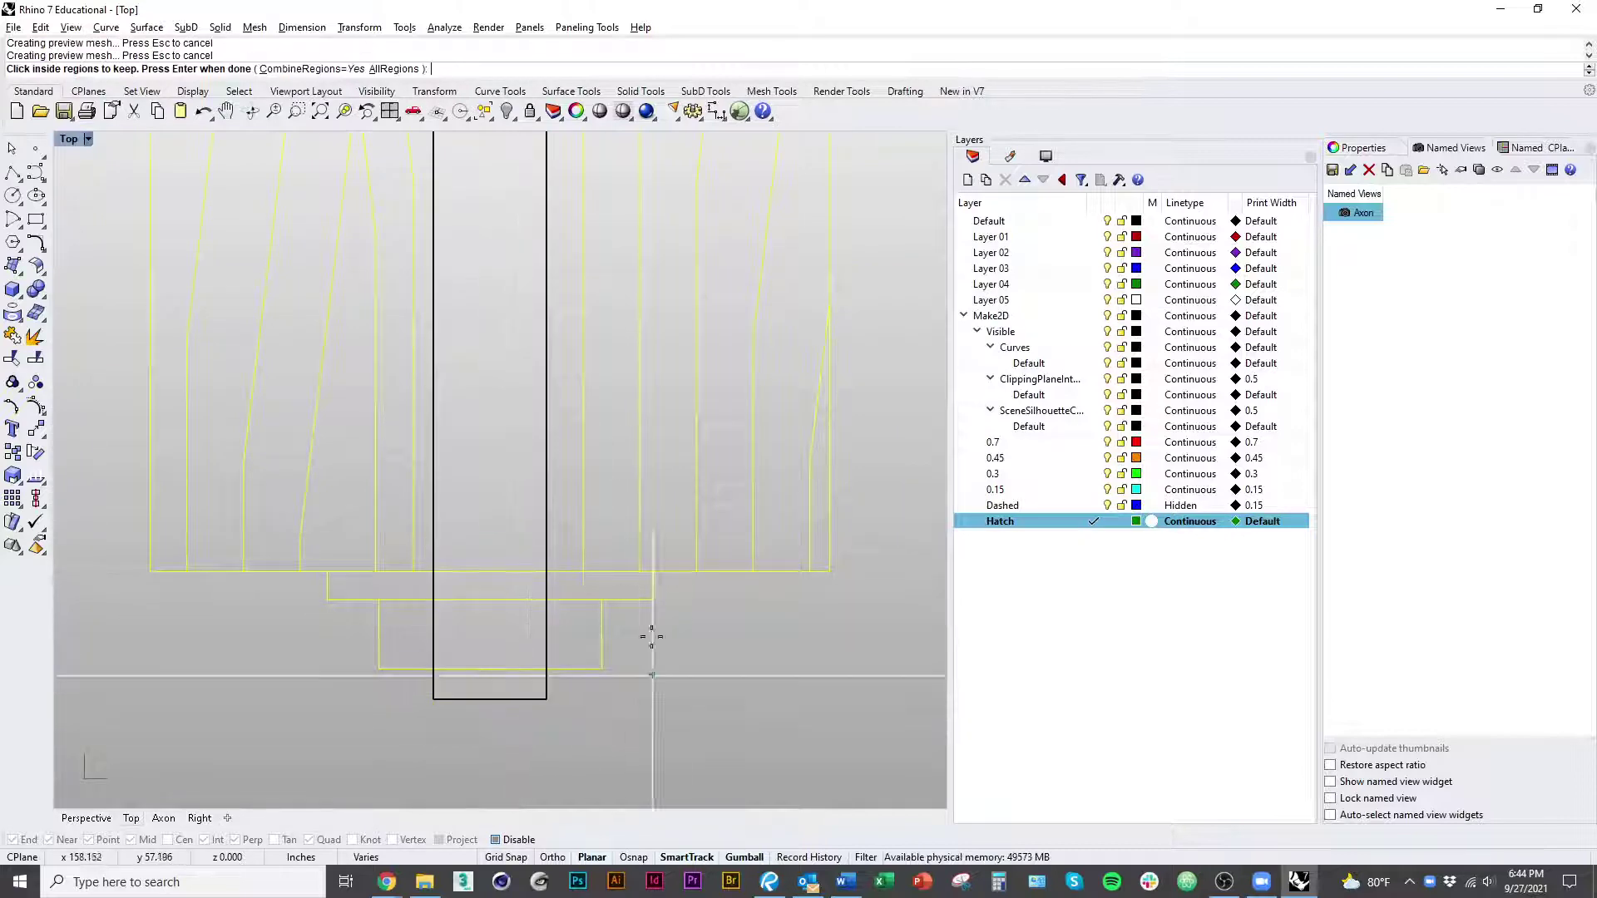
right_click_drag(630, 519, 683, 648, "ctrl")
mouse_move(684, 649)
right_mouse_down()
mouse_move(676, 661)
mouse_move(545, 626)
right_mouse_up()
right_click(552, 621)
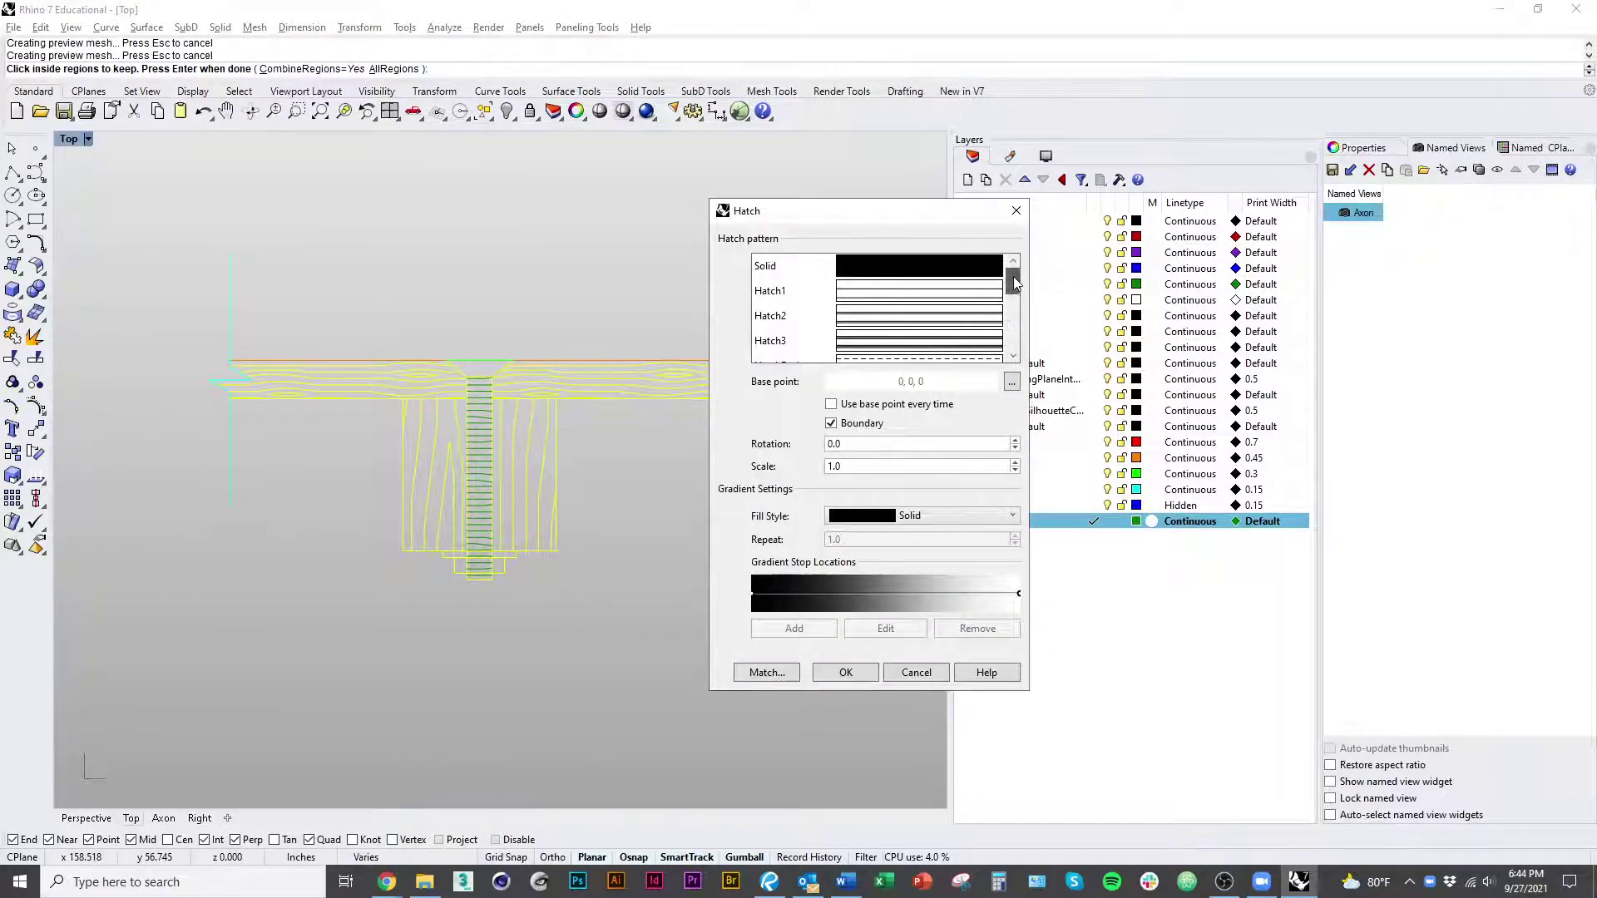
Step: Fill the bolt shaft with the Hatch1 pattern at rotation 15 and scale 0.4
left_click(882, 288)
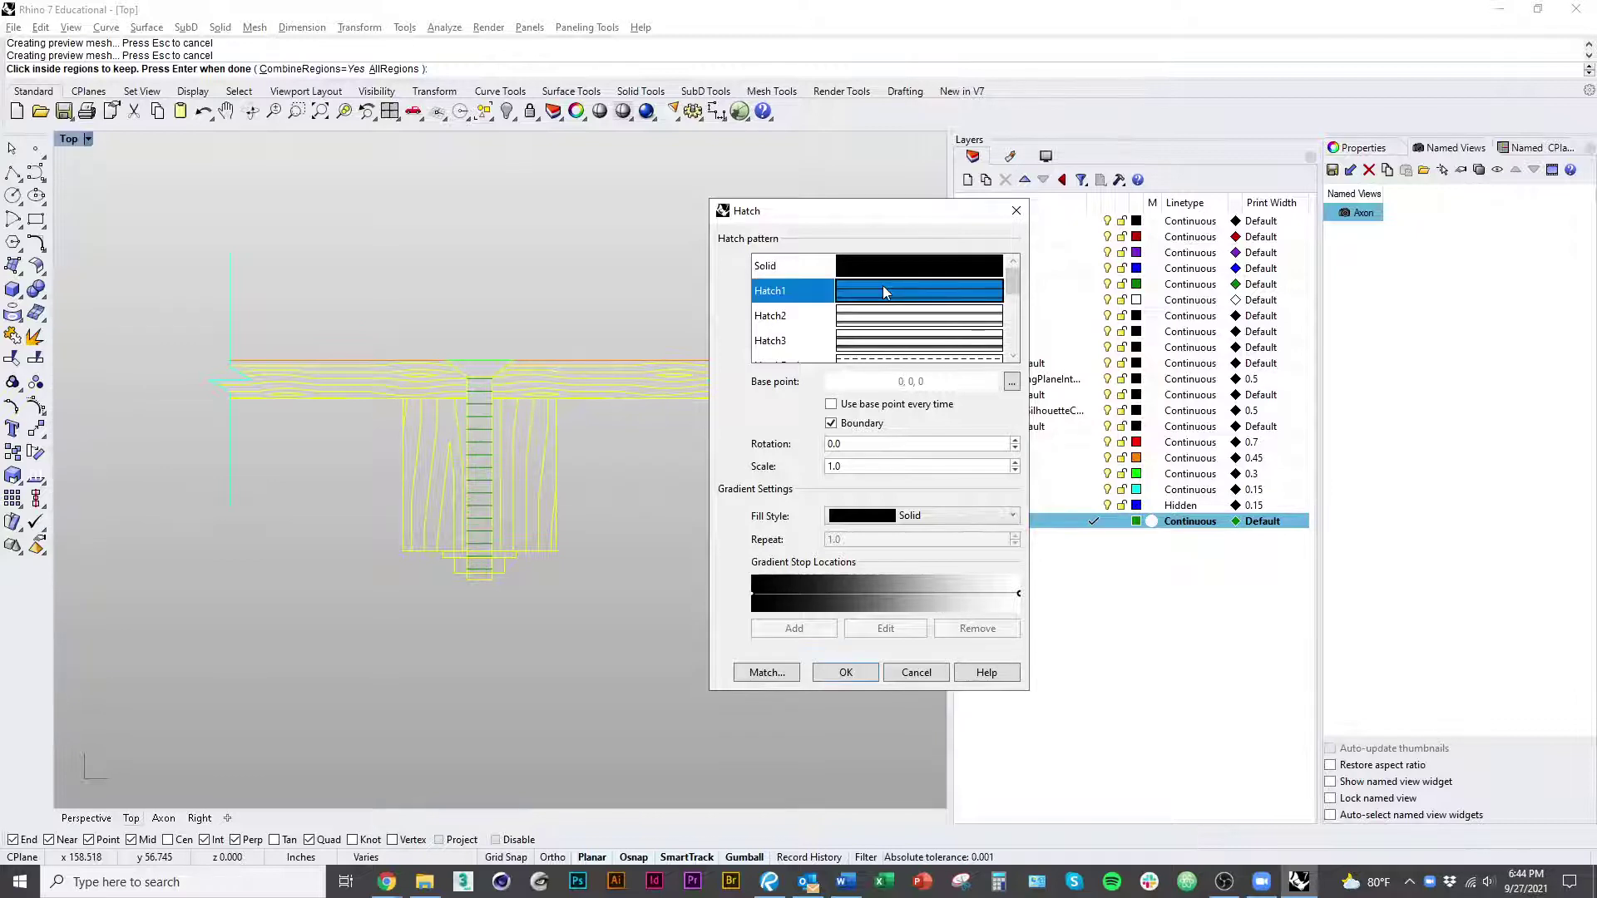
left_click(875, 447)
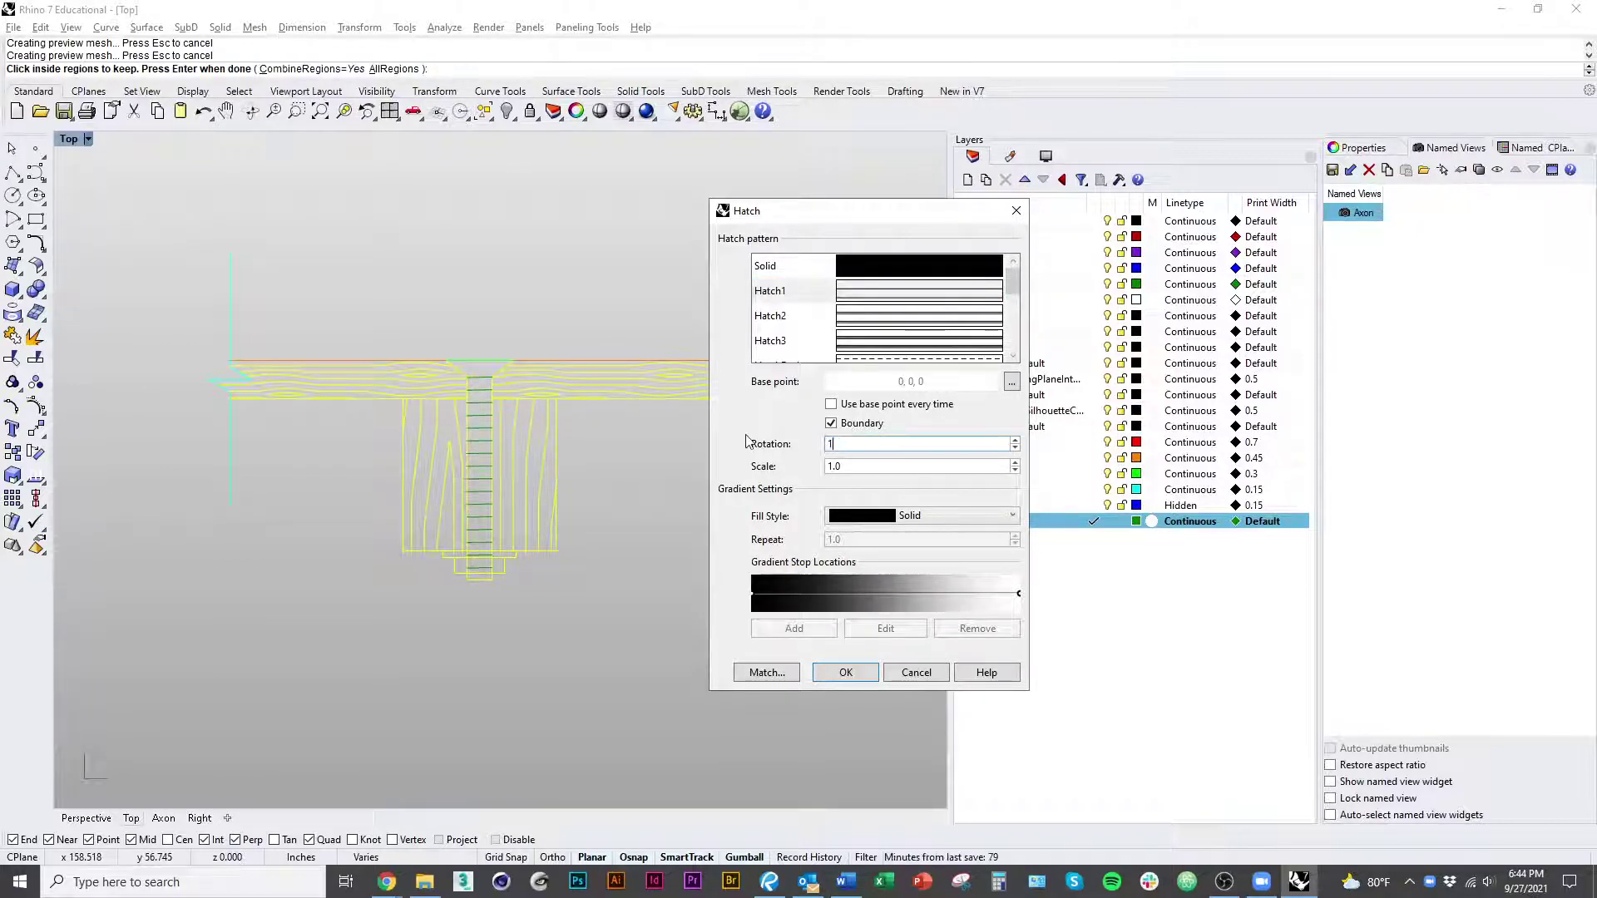
type("15")
left_click(862, 470)
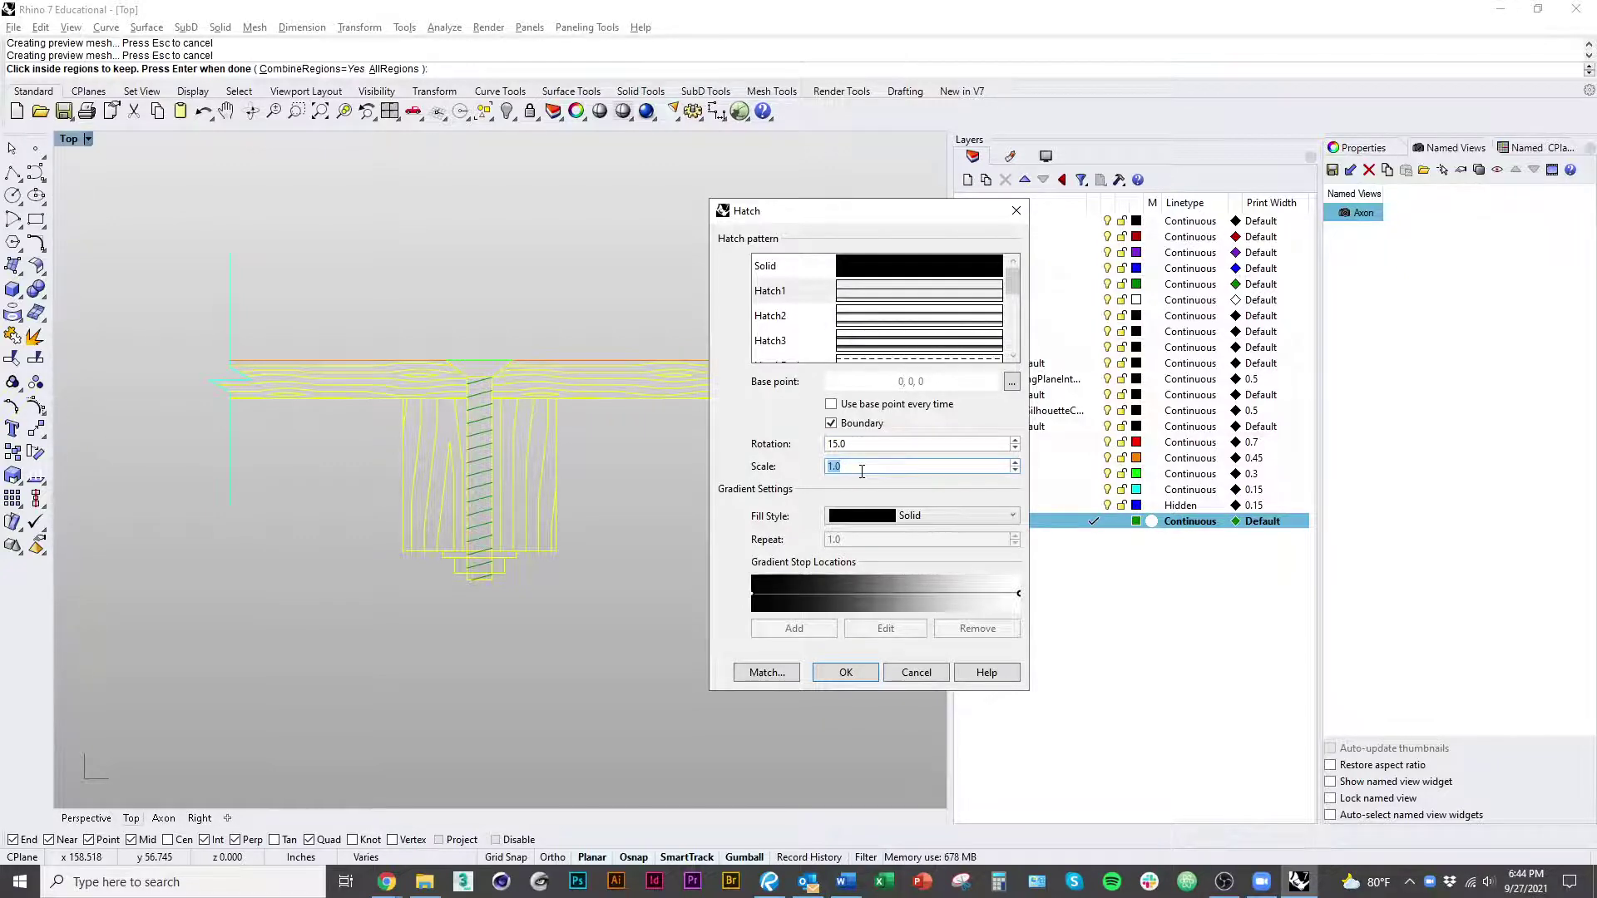
type(".")
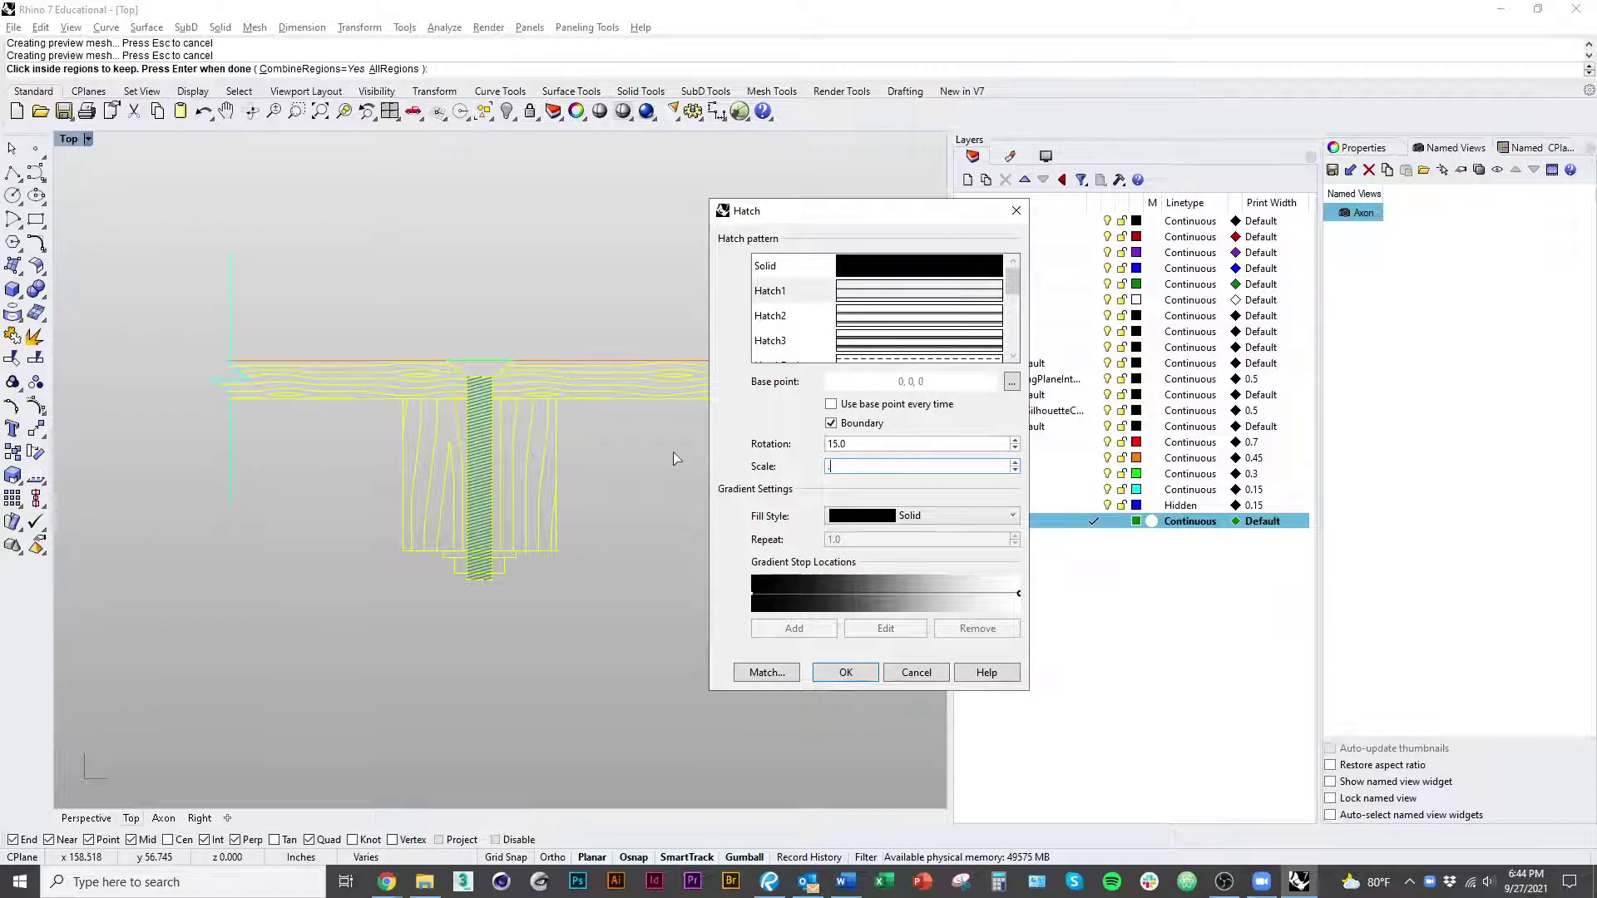
type("2535")
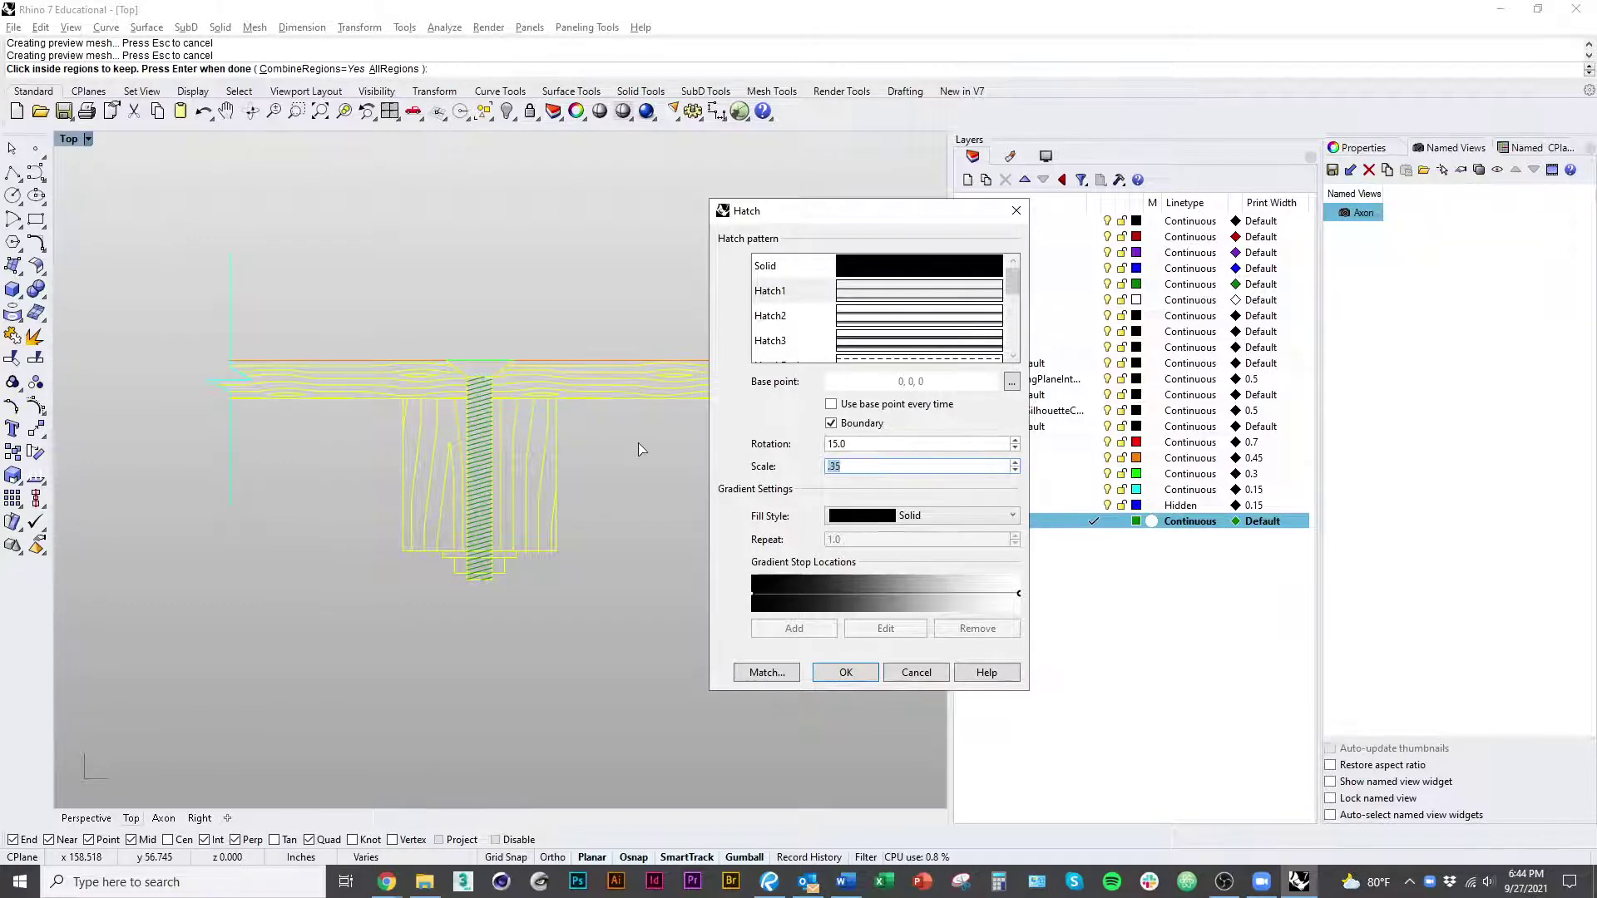
type("4")
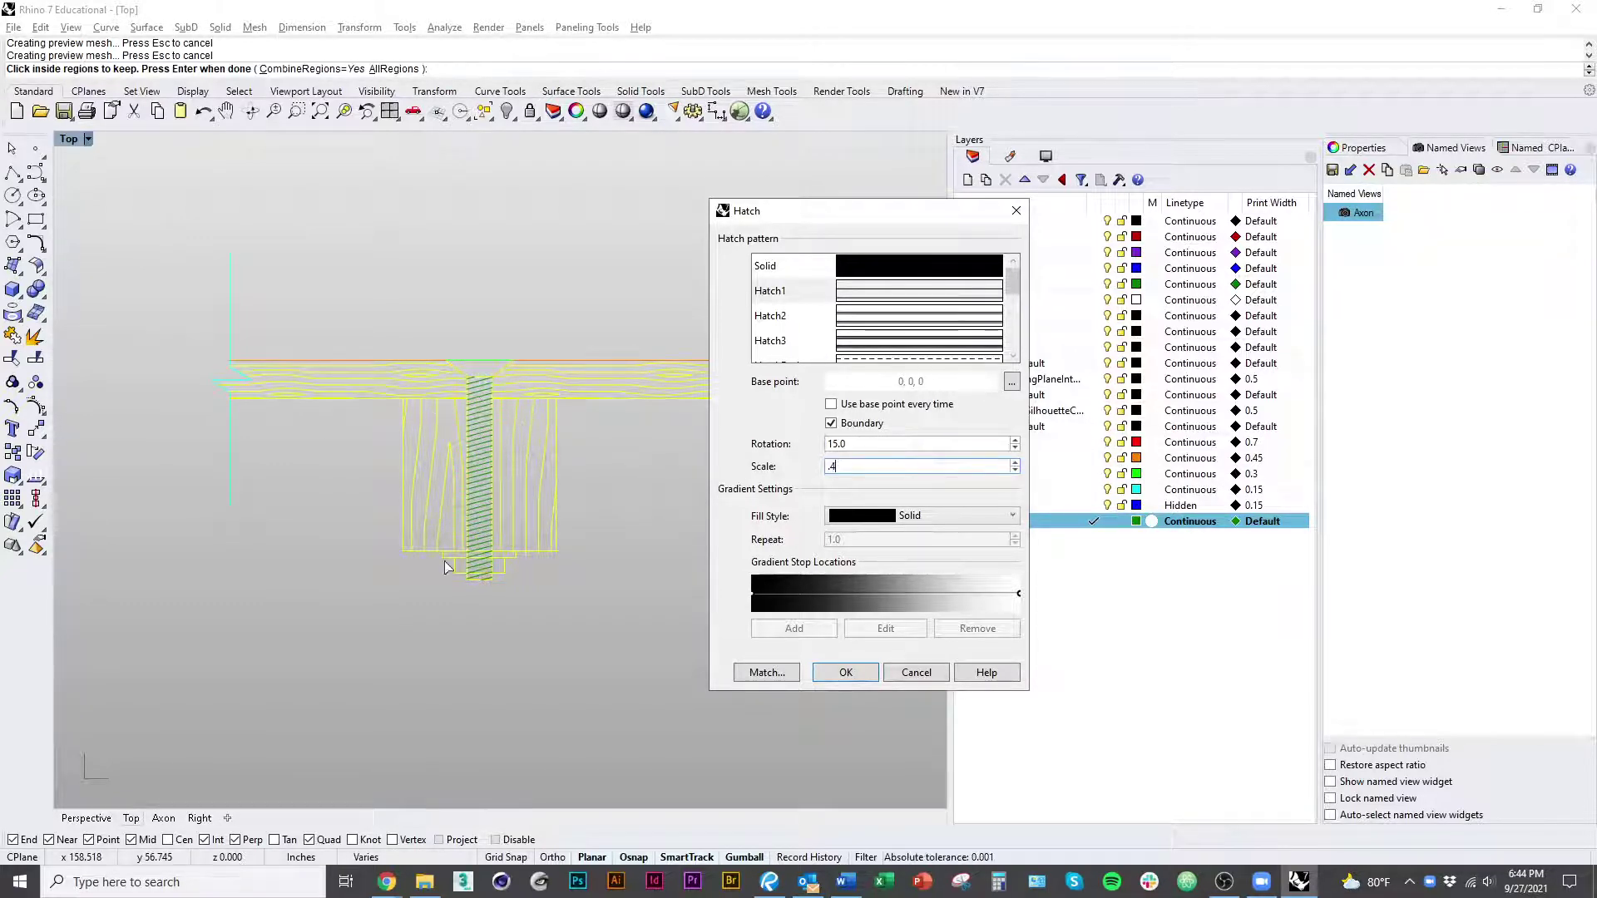
left_click(842, 670)
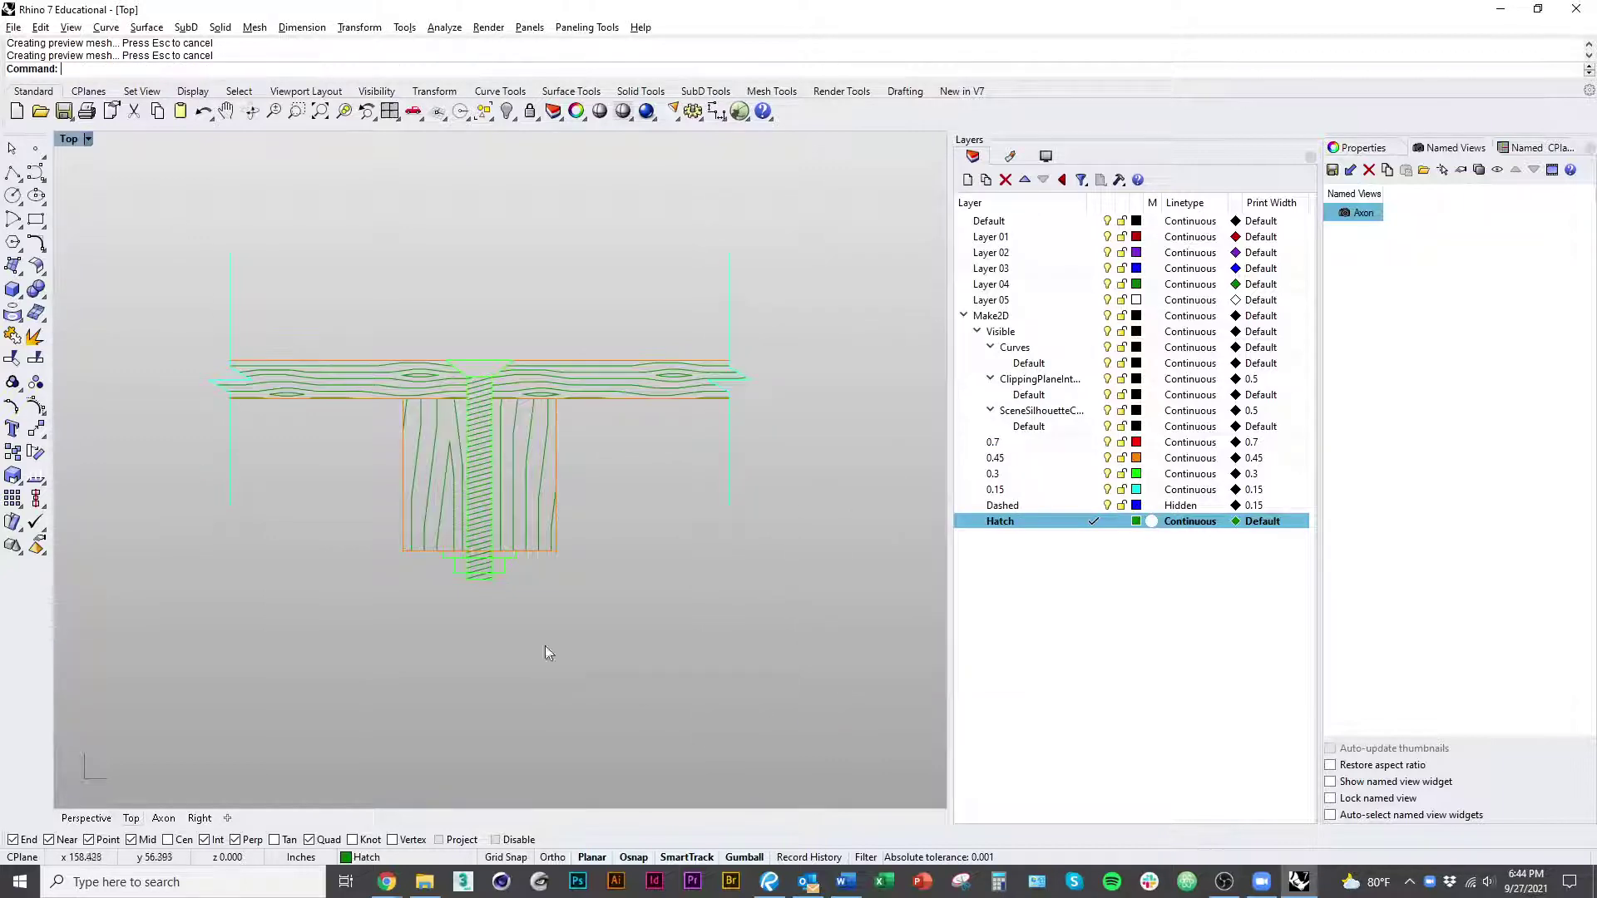
Step: Examine the hatched joint details together with the stool's plans, elevations and exploded axonometric
scroll(471, 559, "up", 2)
scroll(573, 603, "down", 5)
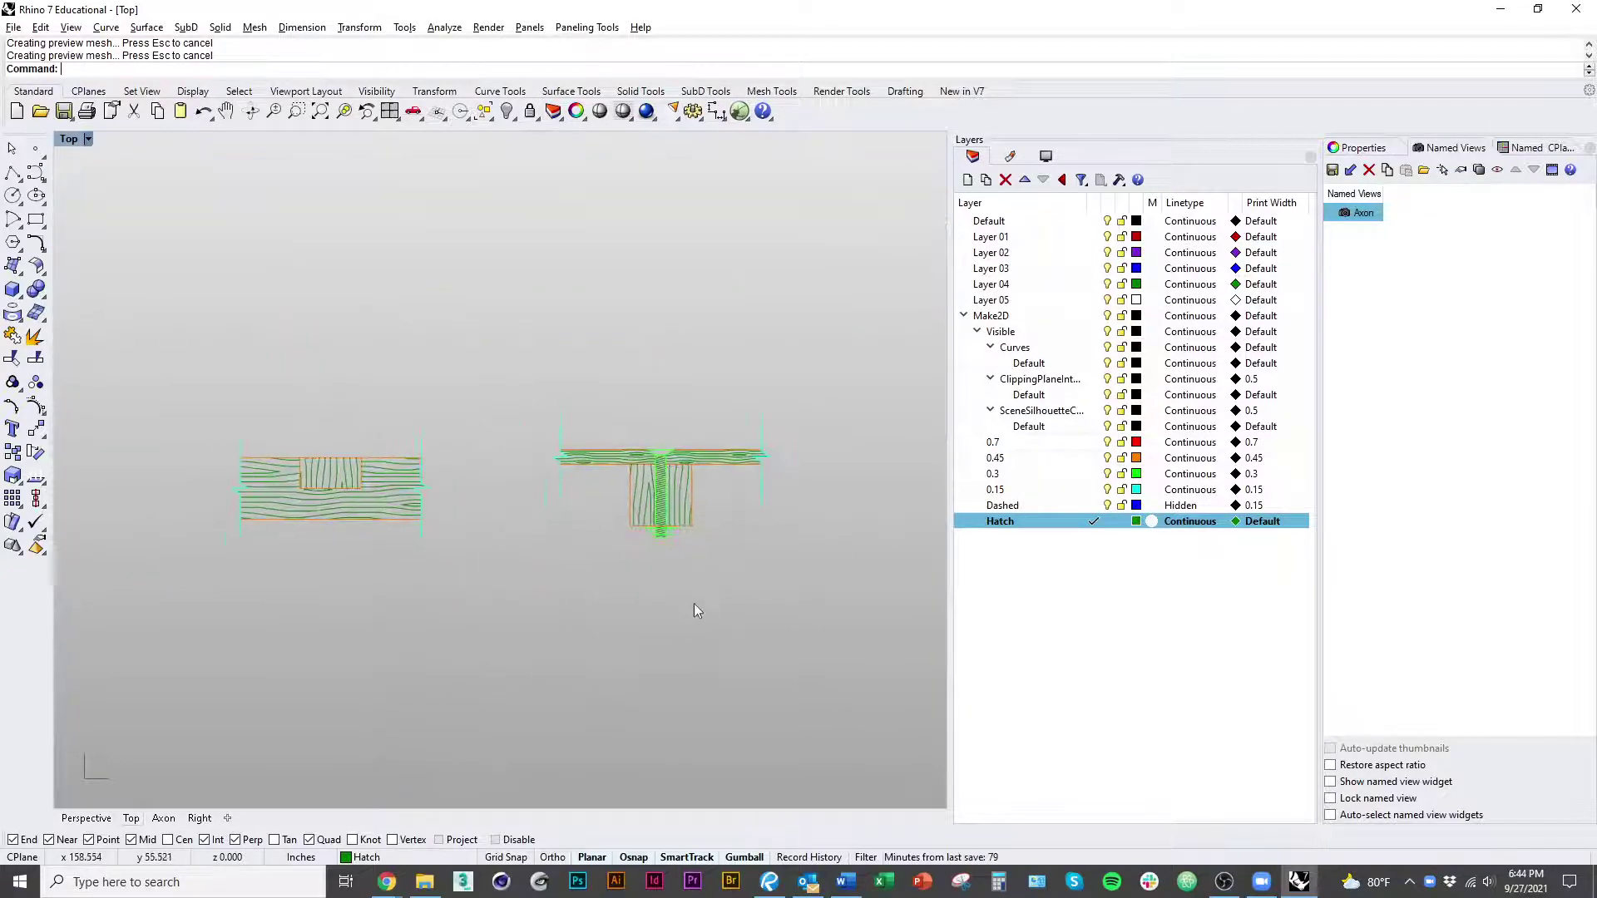
right_click_drag(694, 602, 680, 619)
scroll(477, 621, "down", 4)
mouse_move(626, 567)
right_mouse_down()
mouse_move(535, 696)
mouse_move(446, 643)
mouse_move(627, 589)
right_mouse_up()
right_click_drag(427, 630, 576, 521)
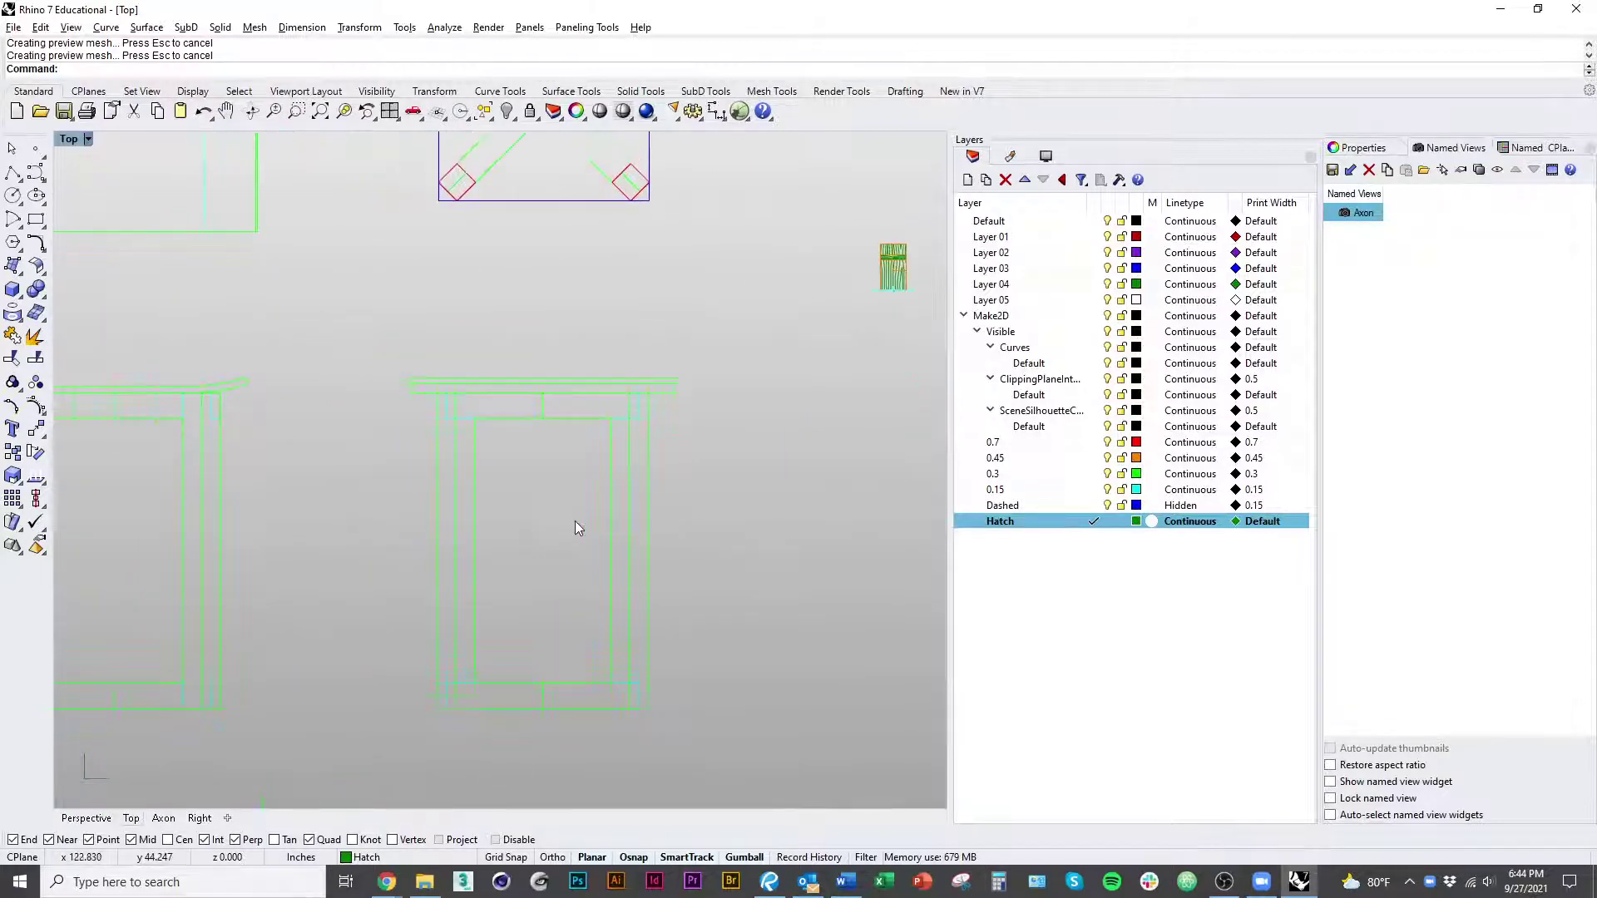
scroll(575, 521, "down", 3)
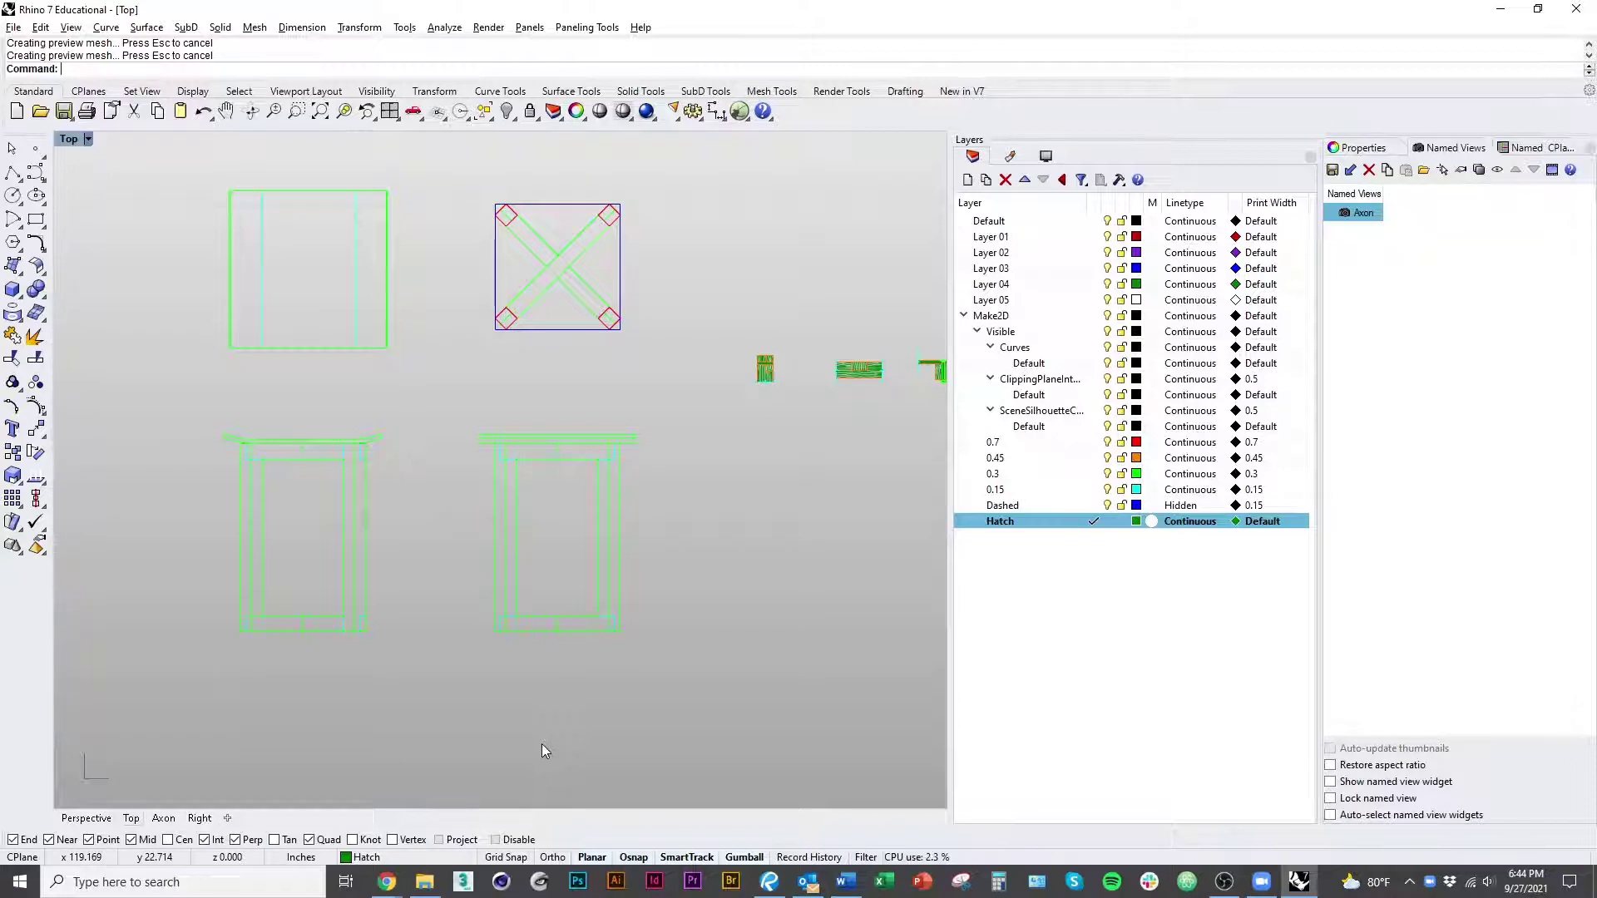
right_click_drag(541, 750, 680, 769)
scroll(521, 556, "down", 3)
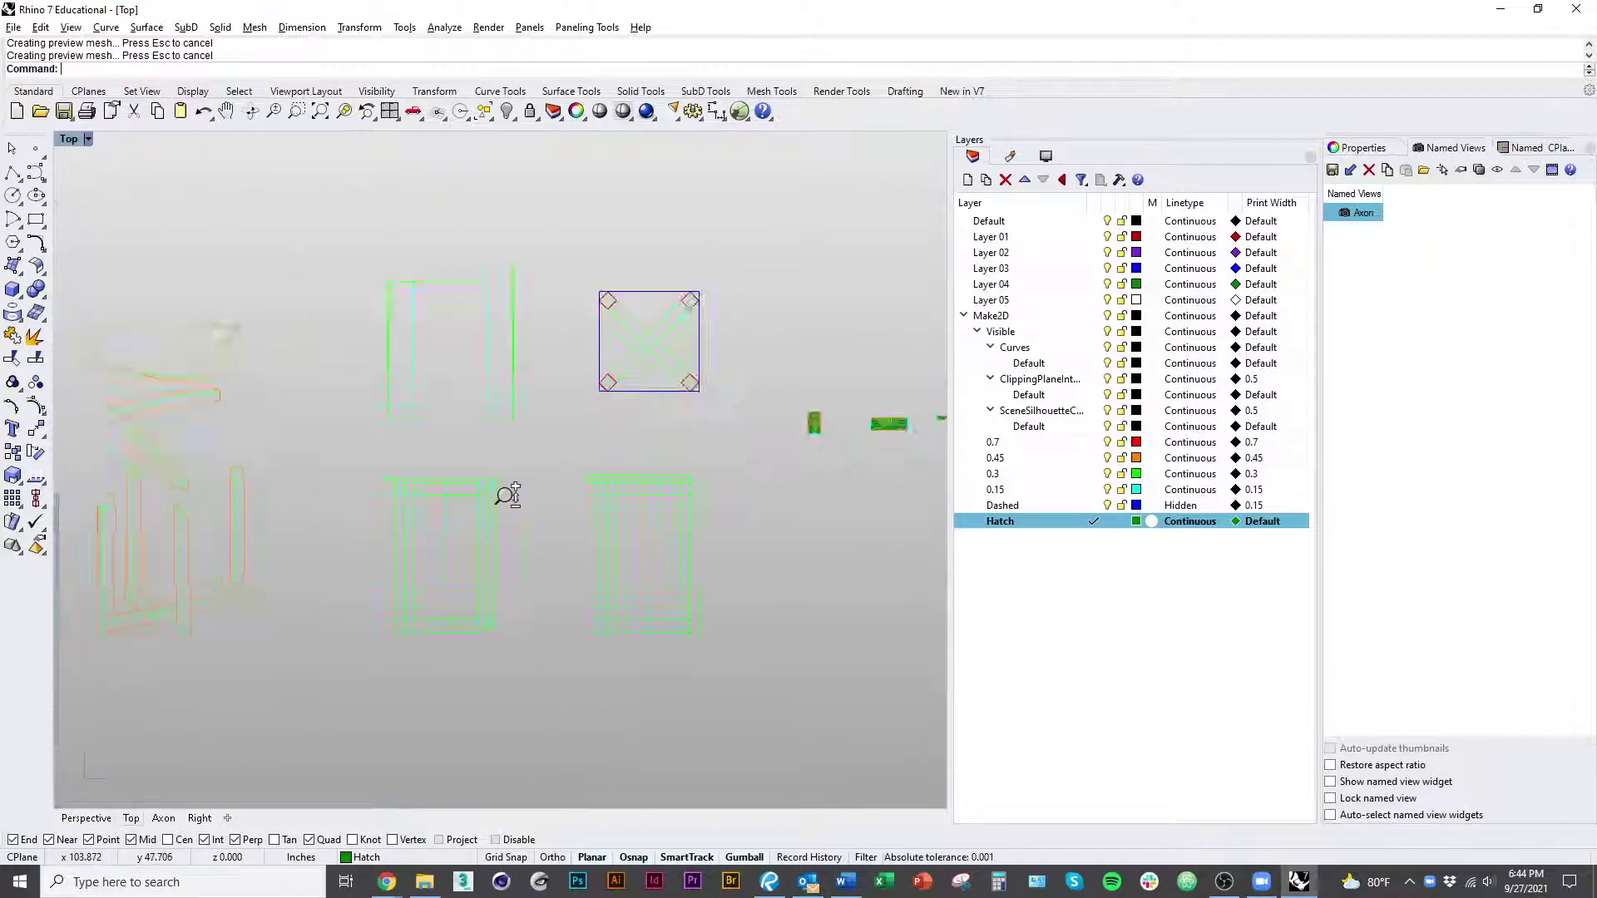
scroll(591, 546, "up", 6)
scroll(606, 575, "down", 3)
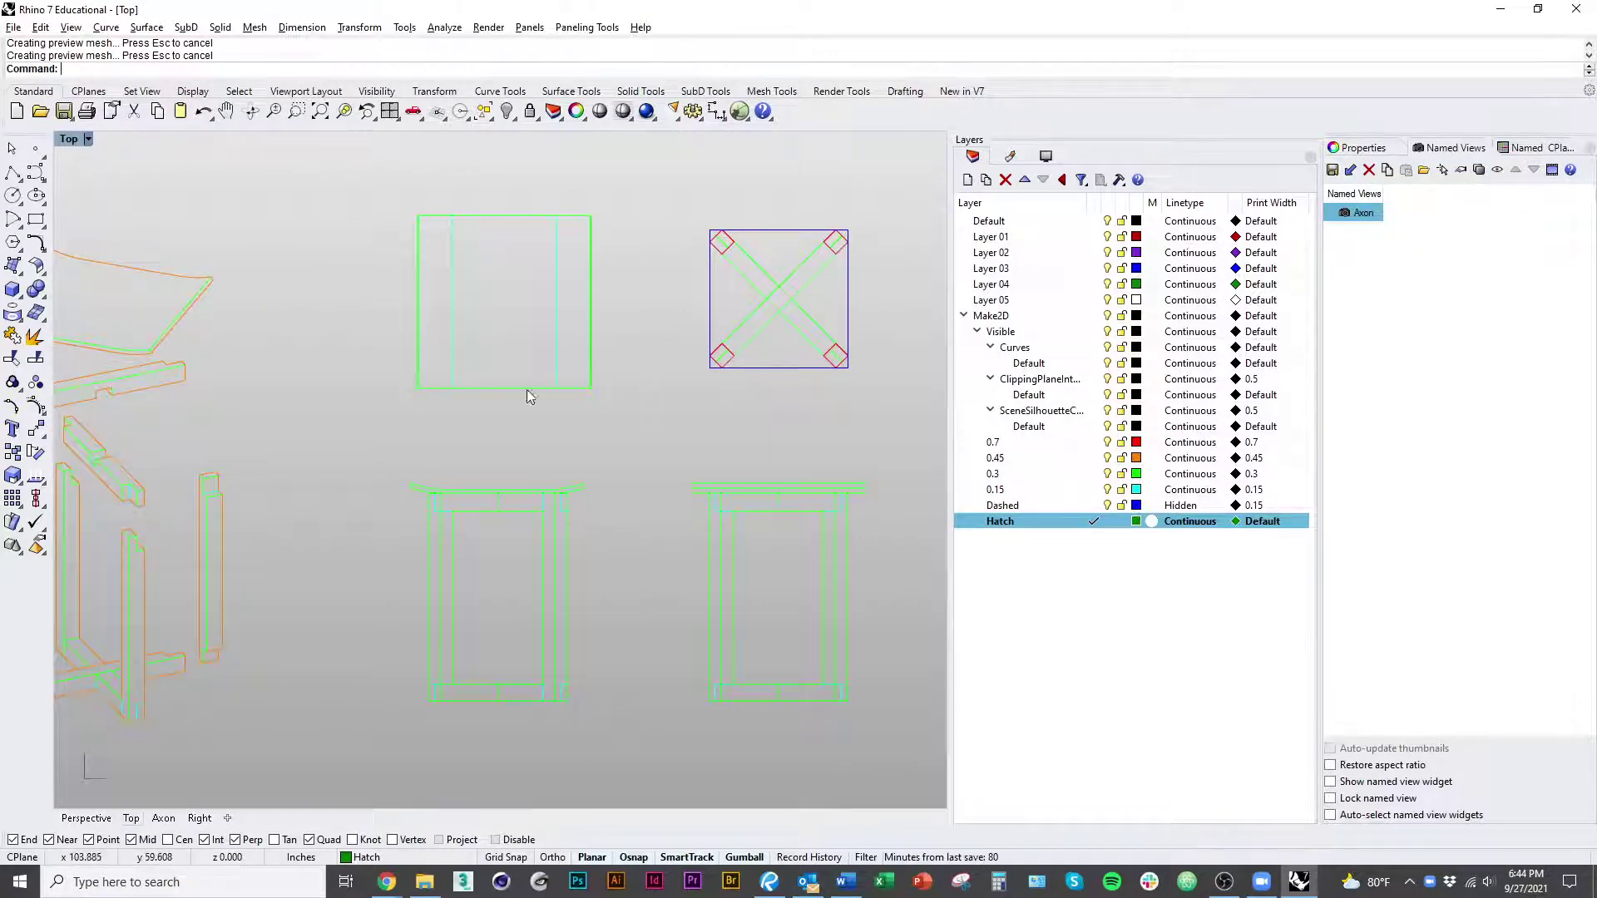
scroll(562, 557, "up", 2)
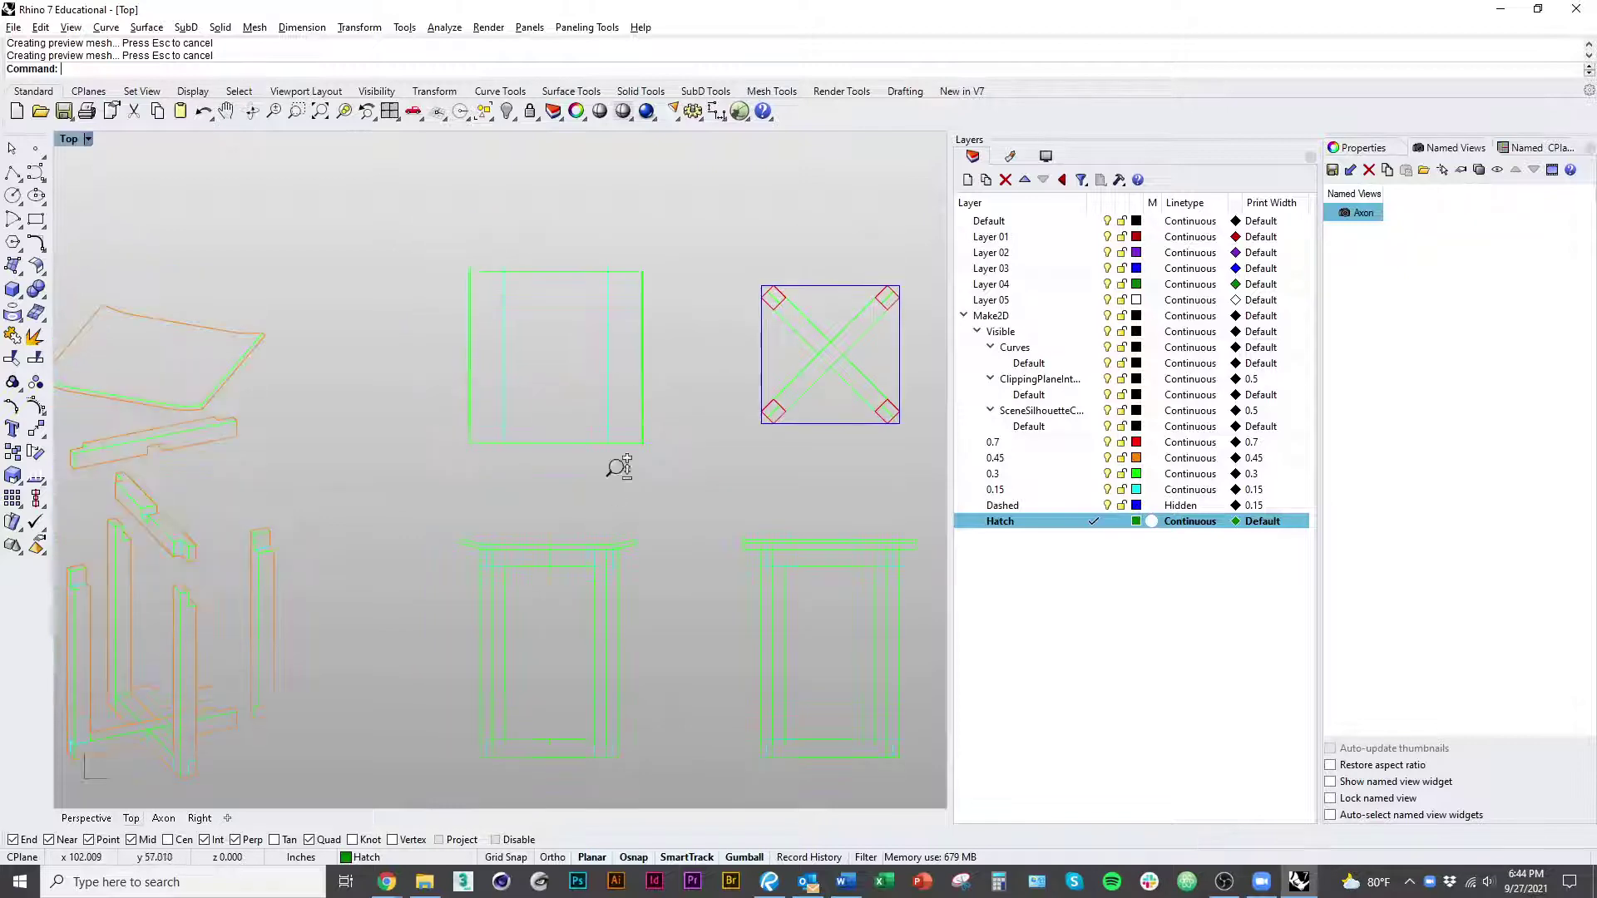
Step: Move the tabletop plan to align its lower corner with the tabletop edge of the elevation below, and shift it straight up clear of it
left_click_drag(666, 479, 310, 157)
type("M")
key("Return")
scroll(710, 485, "up", 4)
left_click(622, 398)
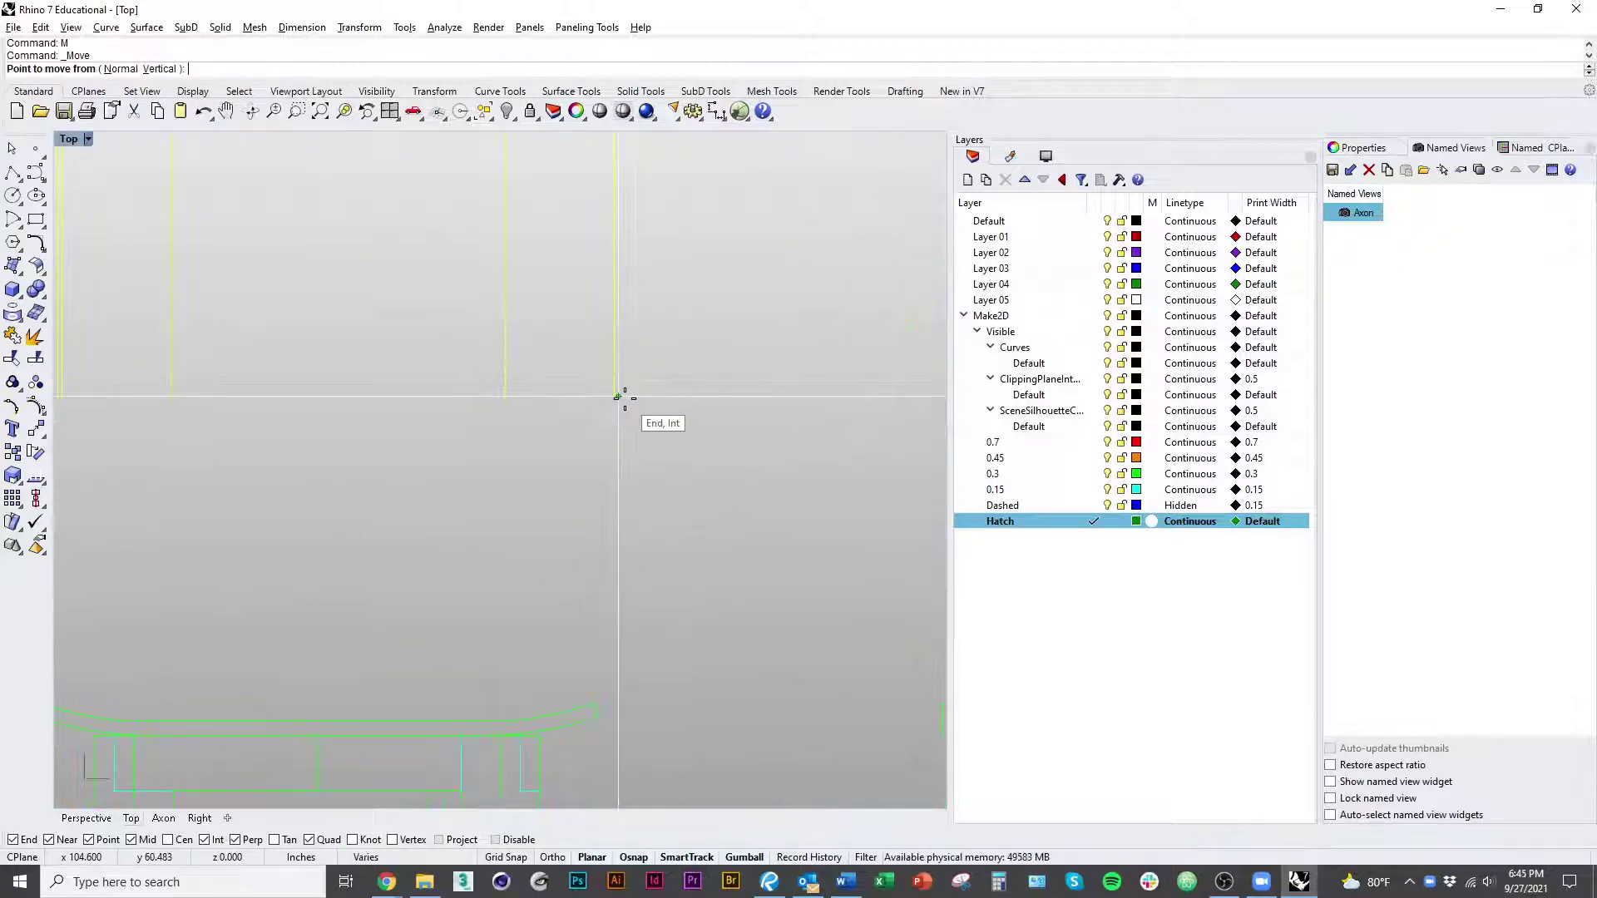
left_click(602, 719)
scroll(552, 738, "down", 4)
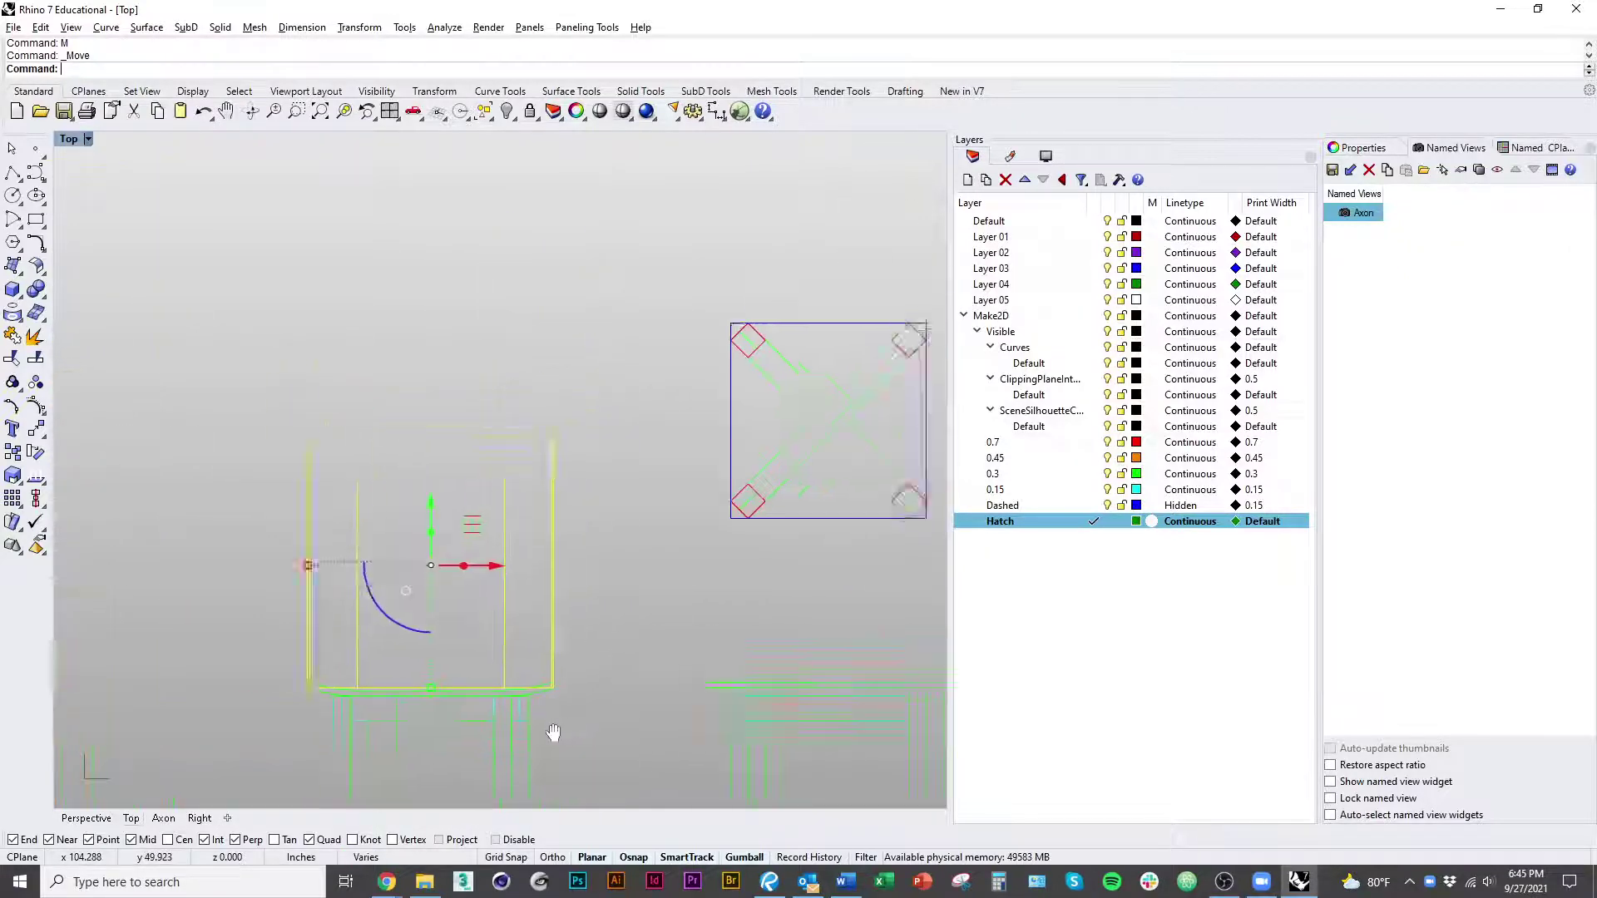
left_click_drag(455, 541, 456, 440)
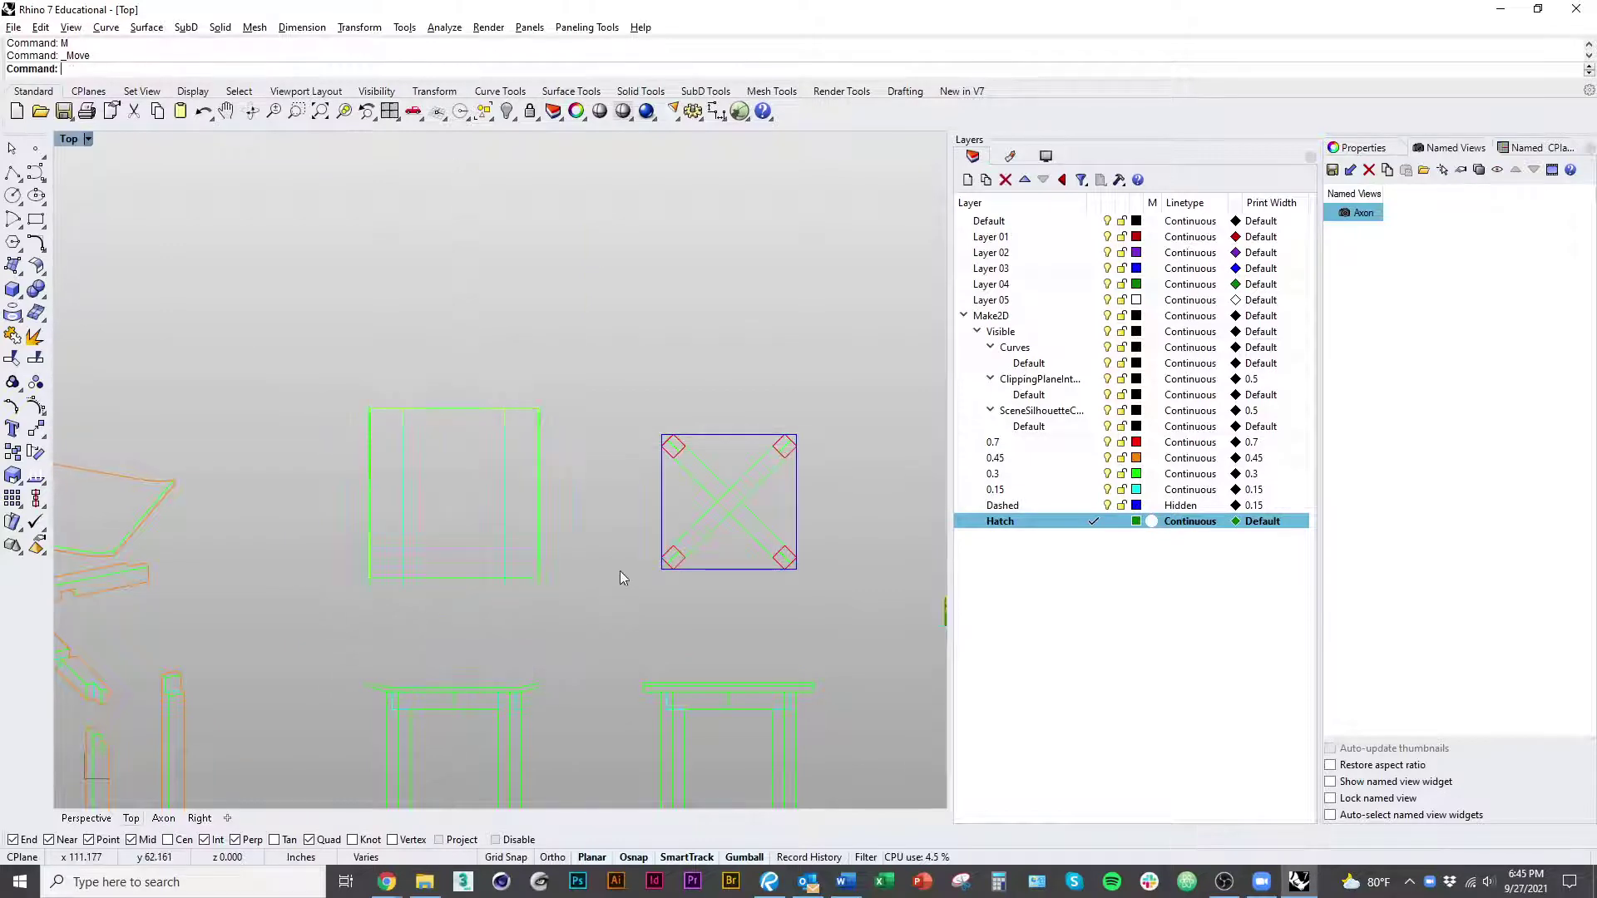
Step: Start copying the dashed square outline around the crossed-rail leg plan
left_click(666, 572)
scroll(653, 582, "up", 5)
type("copy")
key("Return")
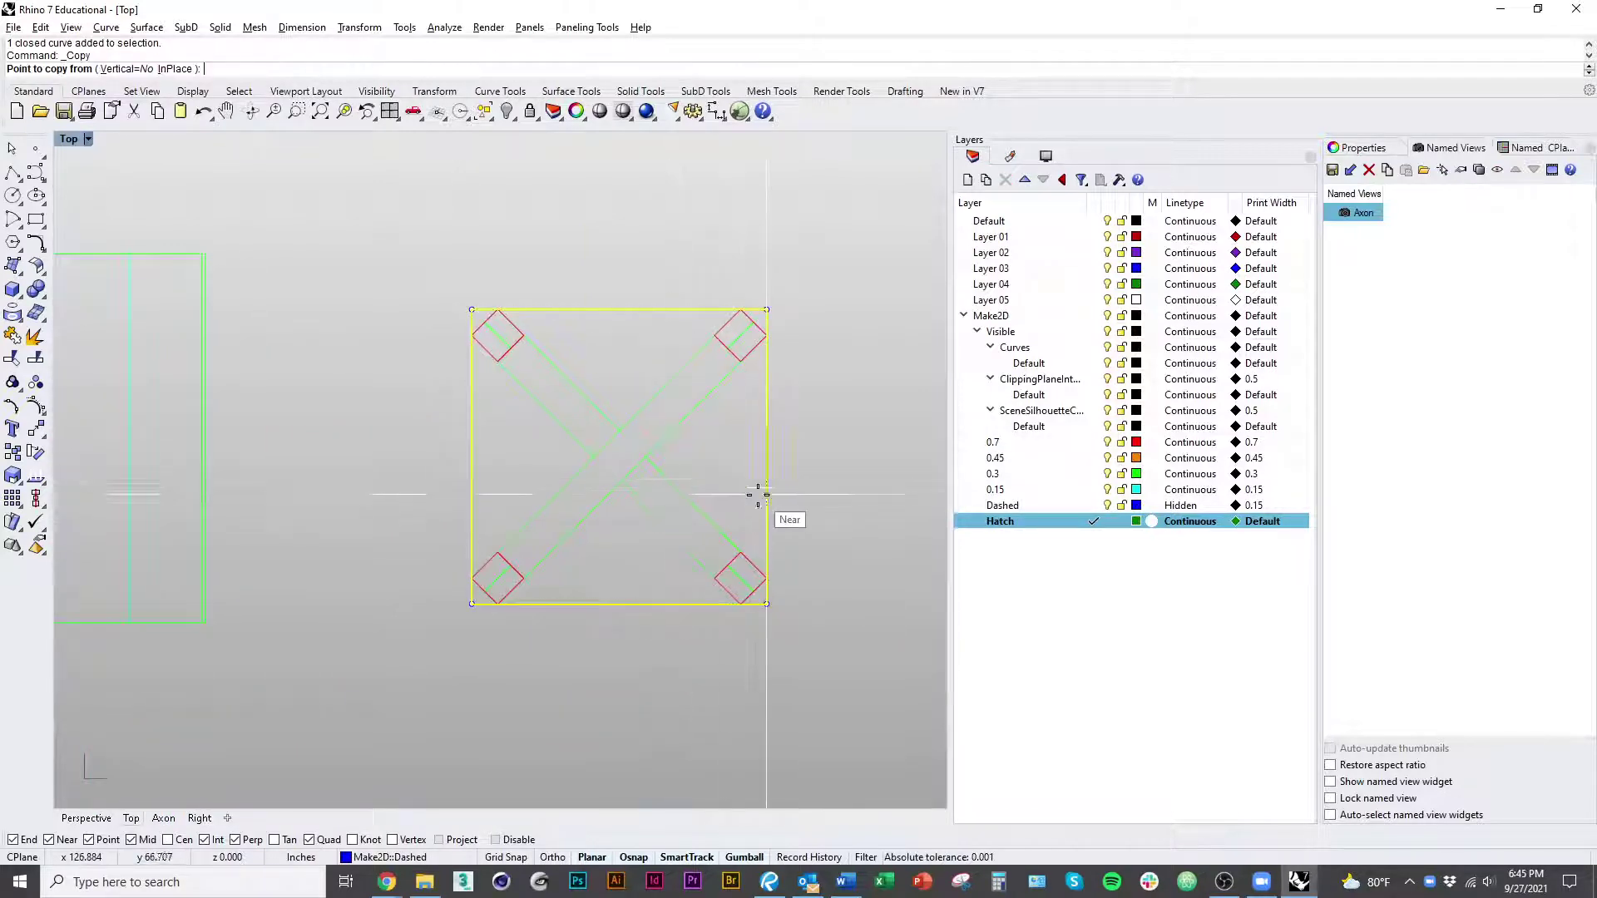
Step: Copy the dashed square outline from the cross-brace plan over onto the stool's seat plan
left_click(759, 468)
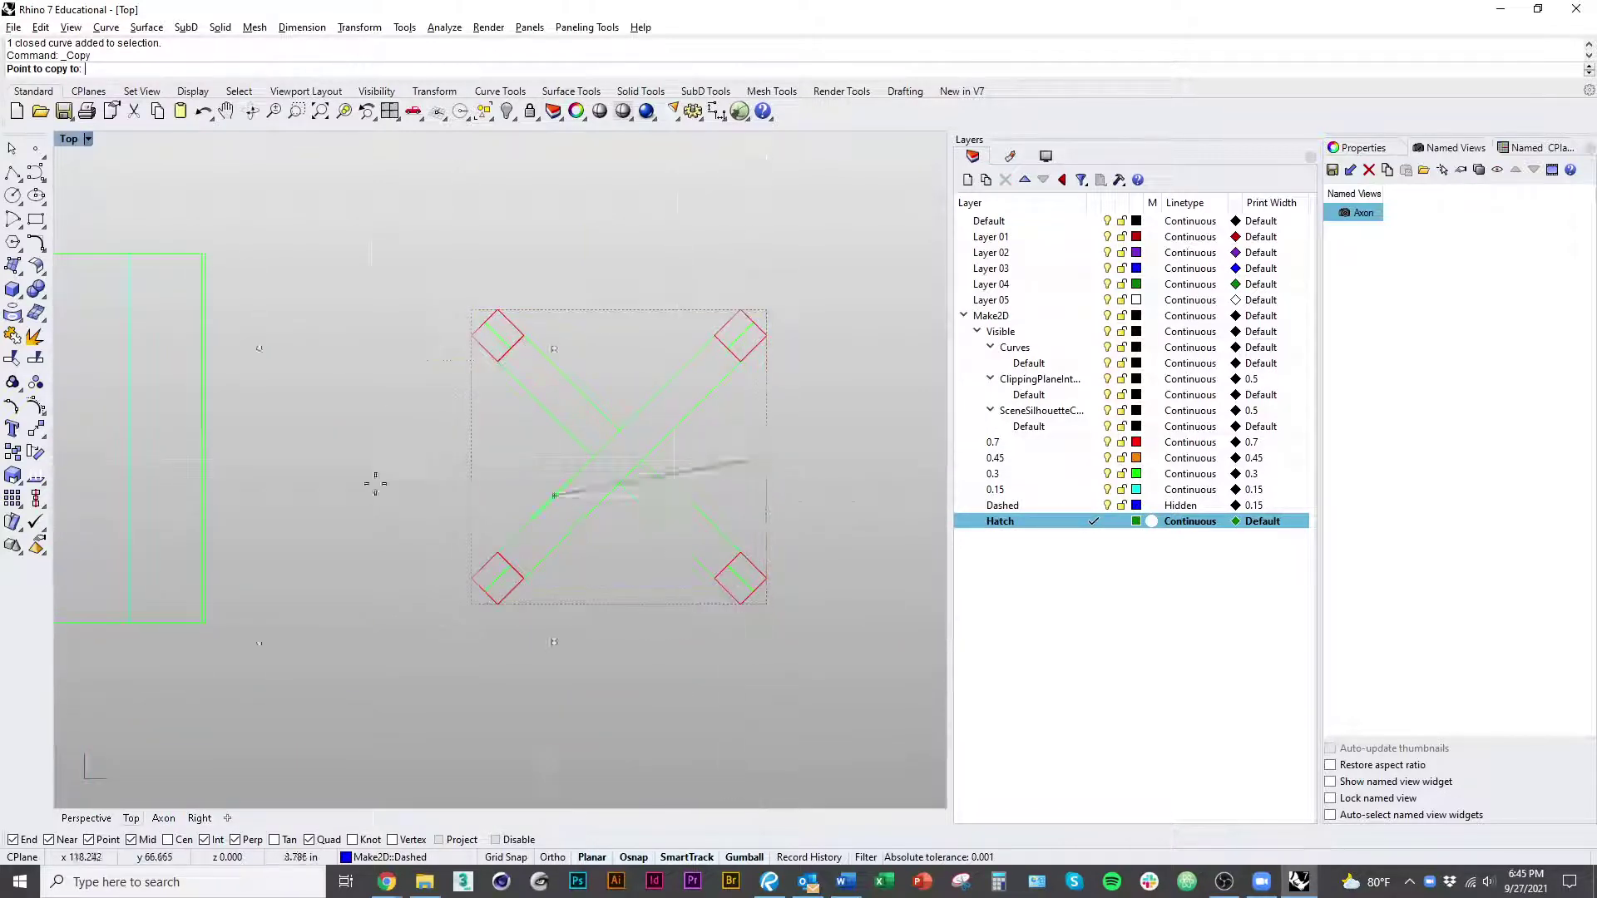
right_click_drag(374, 481, 723, 497)
left_click(597, 454)
key("Return")
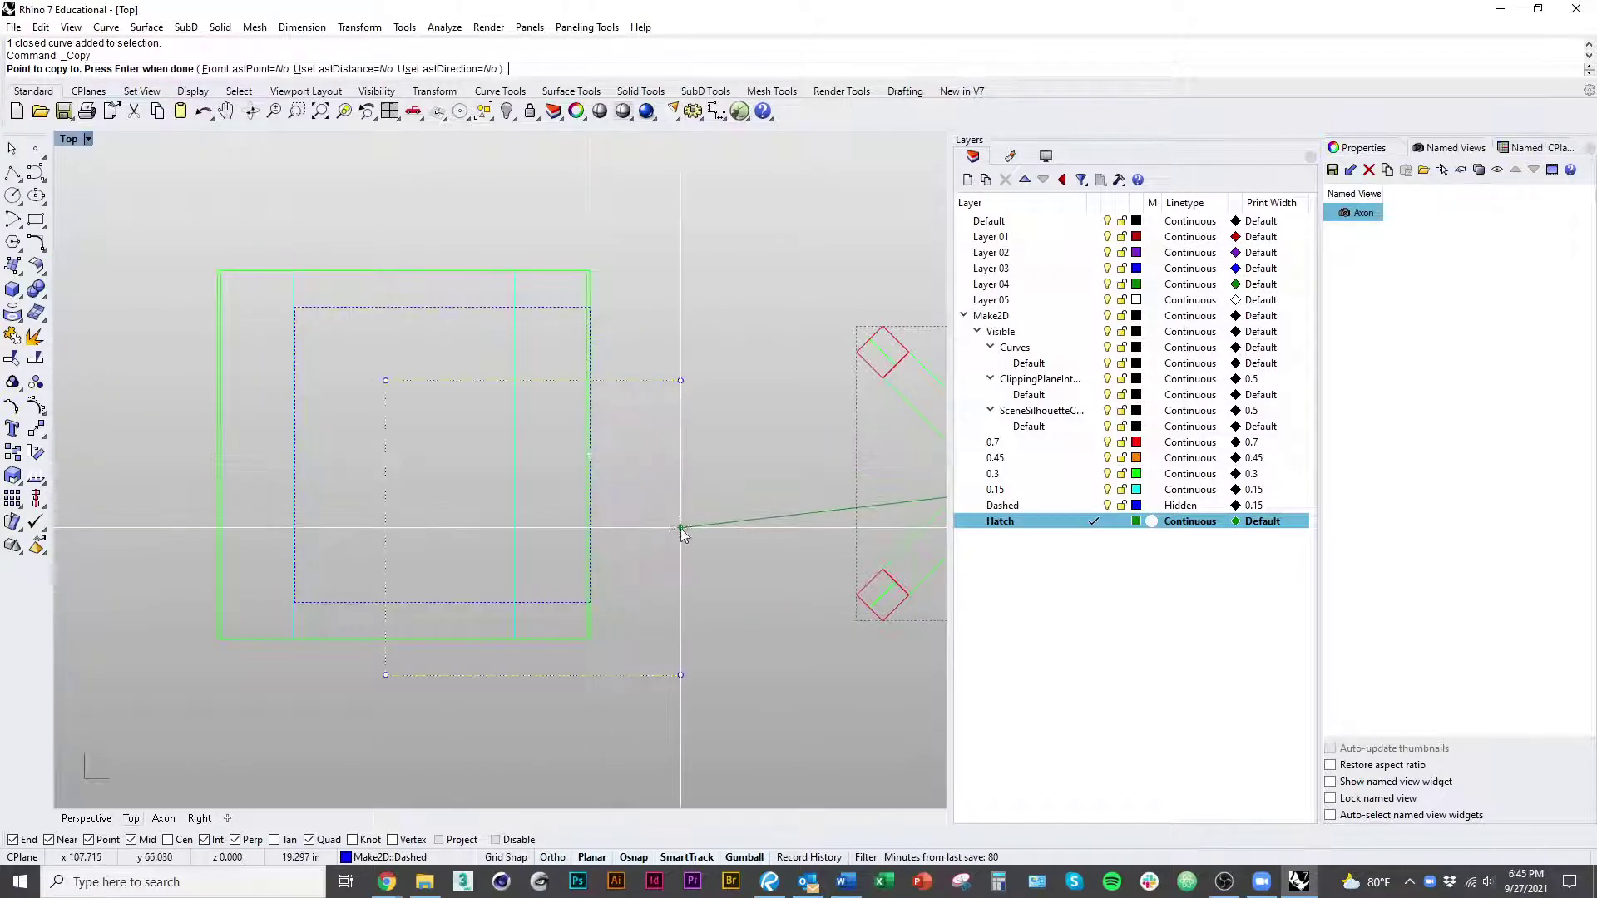
Step: Move the copied dashed square horizontally by its top midpoint to center it within the seat plan
left_click(420, 307)
key("Return")
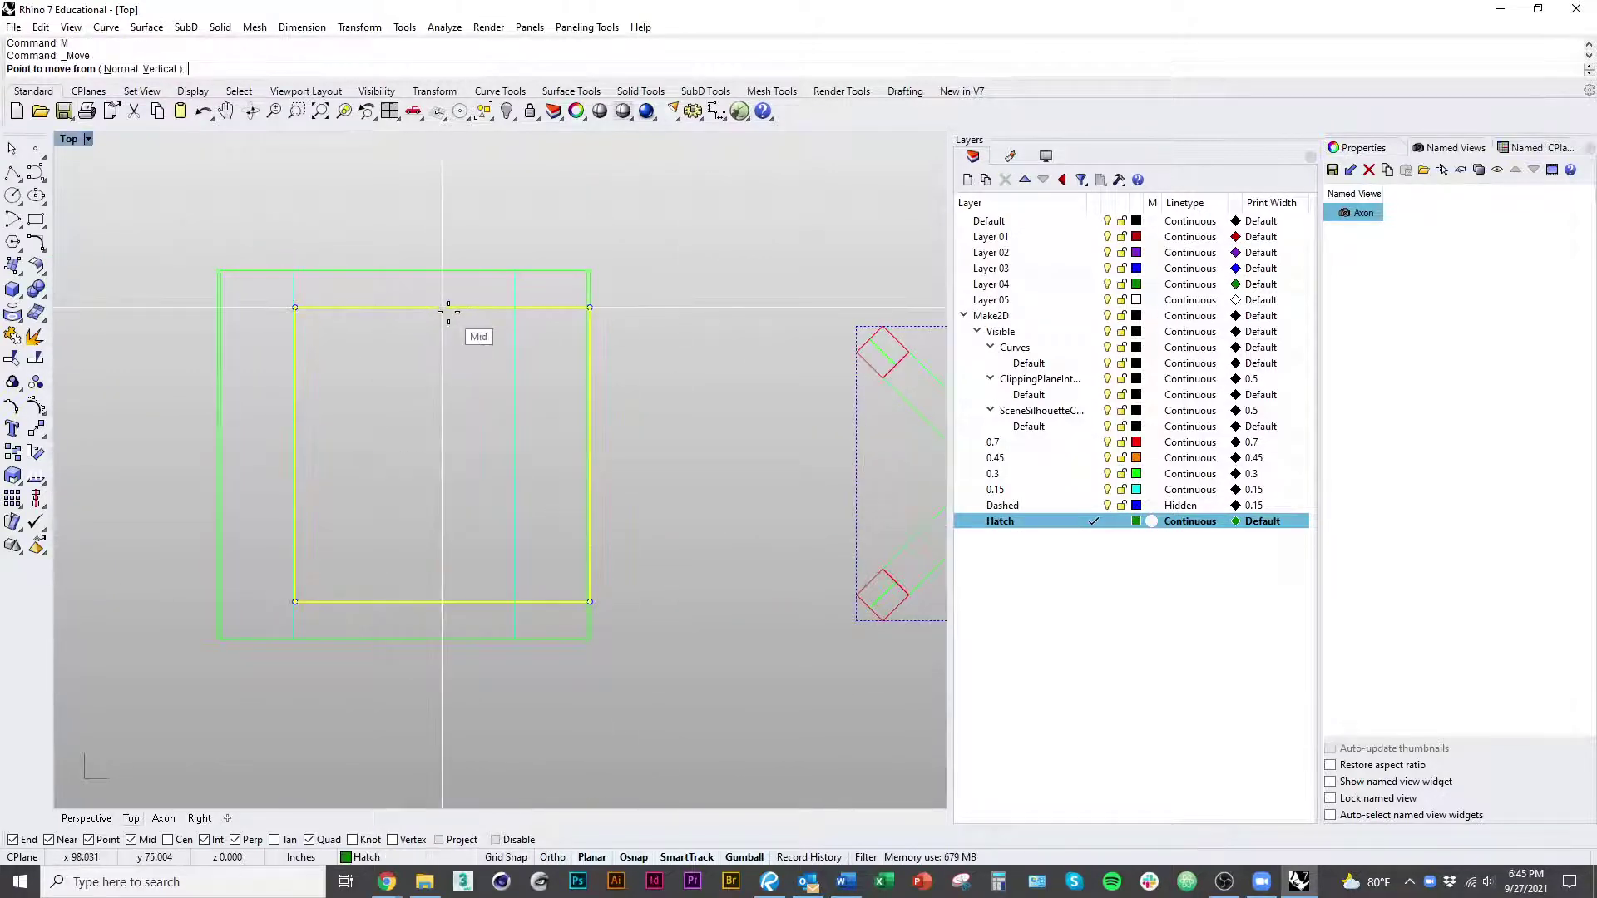
left_click(442, 308)
left_click(404, 308)
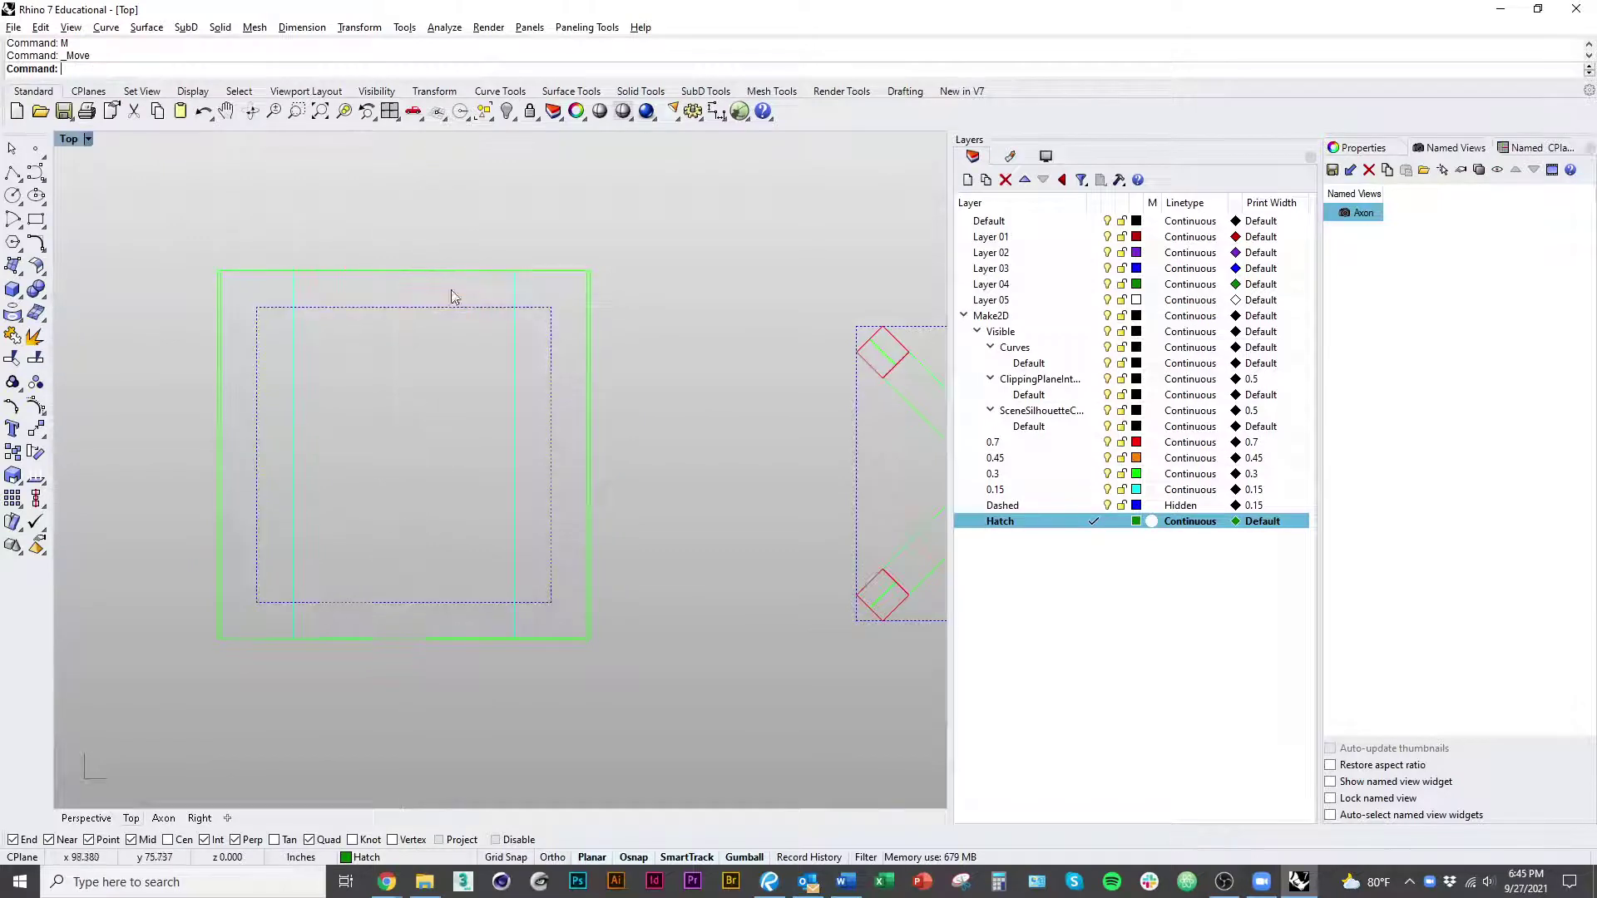
Step: Move the whole cross-brace plan vertically so its top edge aligns with the dashed square in the seat plan
scroll(388, 347, "down", 3)
left_click_drag(516, 239, 828, 559)
key("Return")
left_click(580, 297)
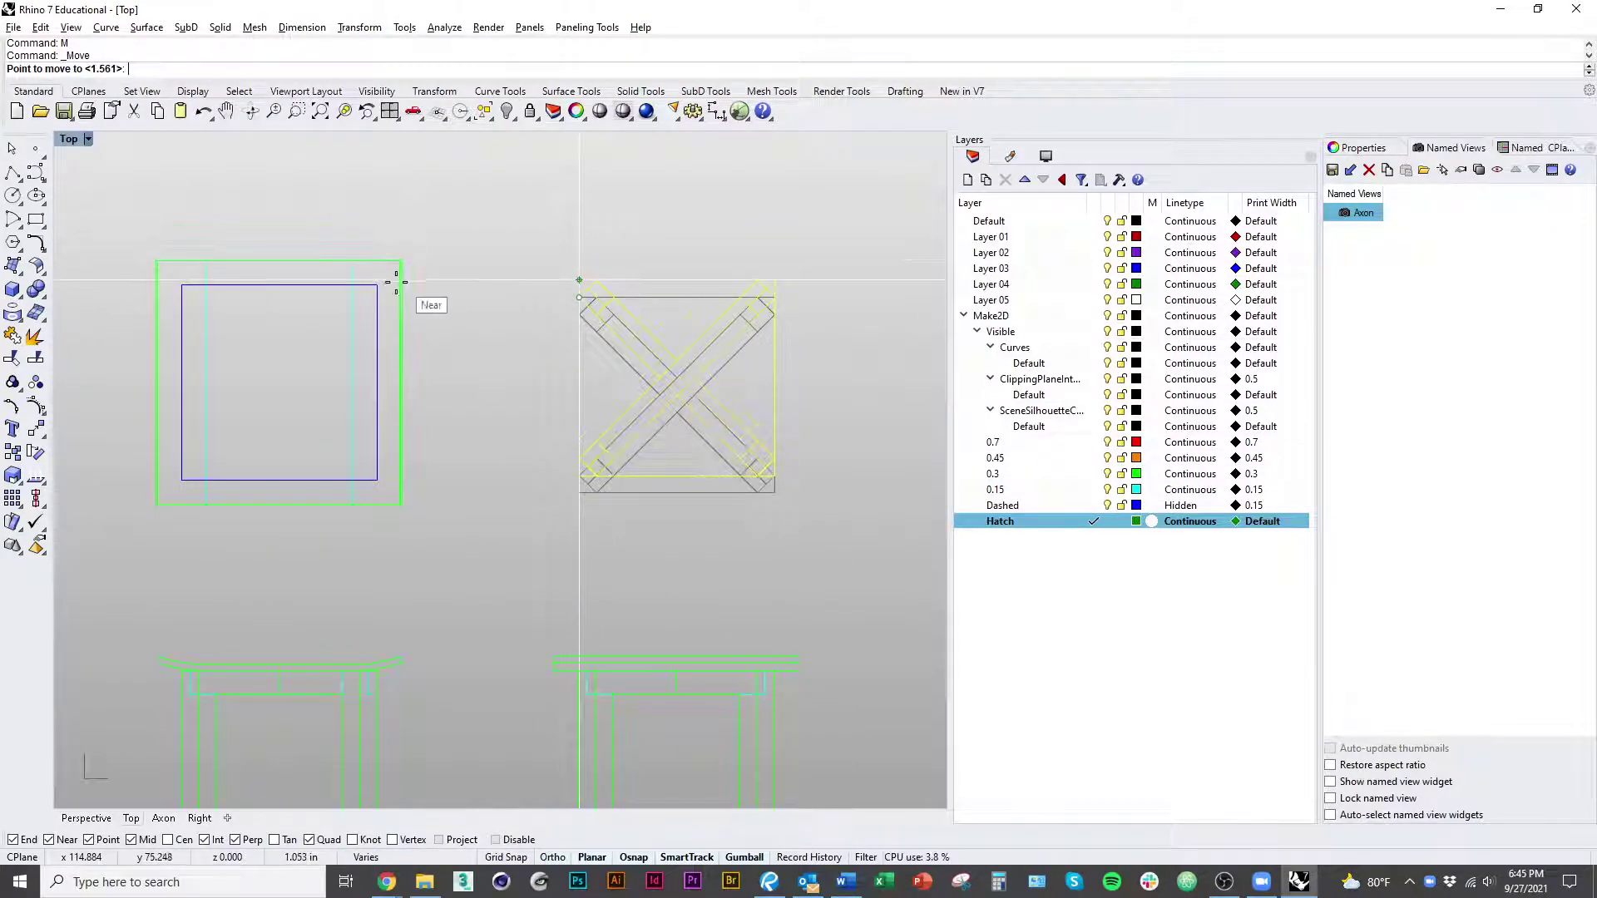
left_click(580, 286)
Step: Move the cross-brace plan horizontally so its outer edge aligns with the leg of the elevation below it
scroll(474, 453, "down", 2)
left_click_drag(474, 453, 722, 260)
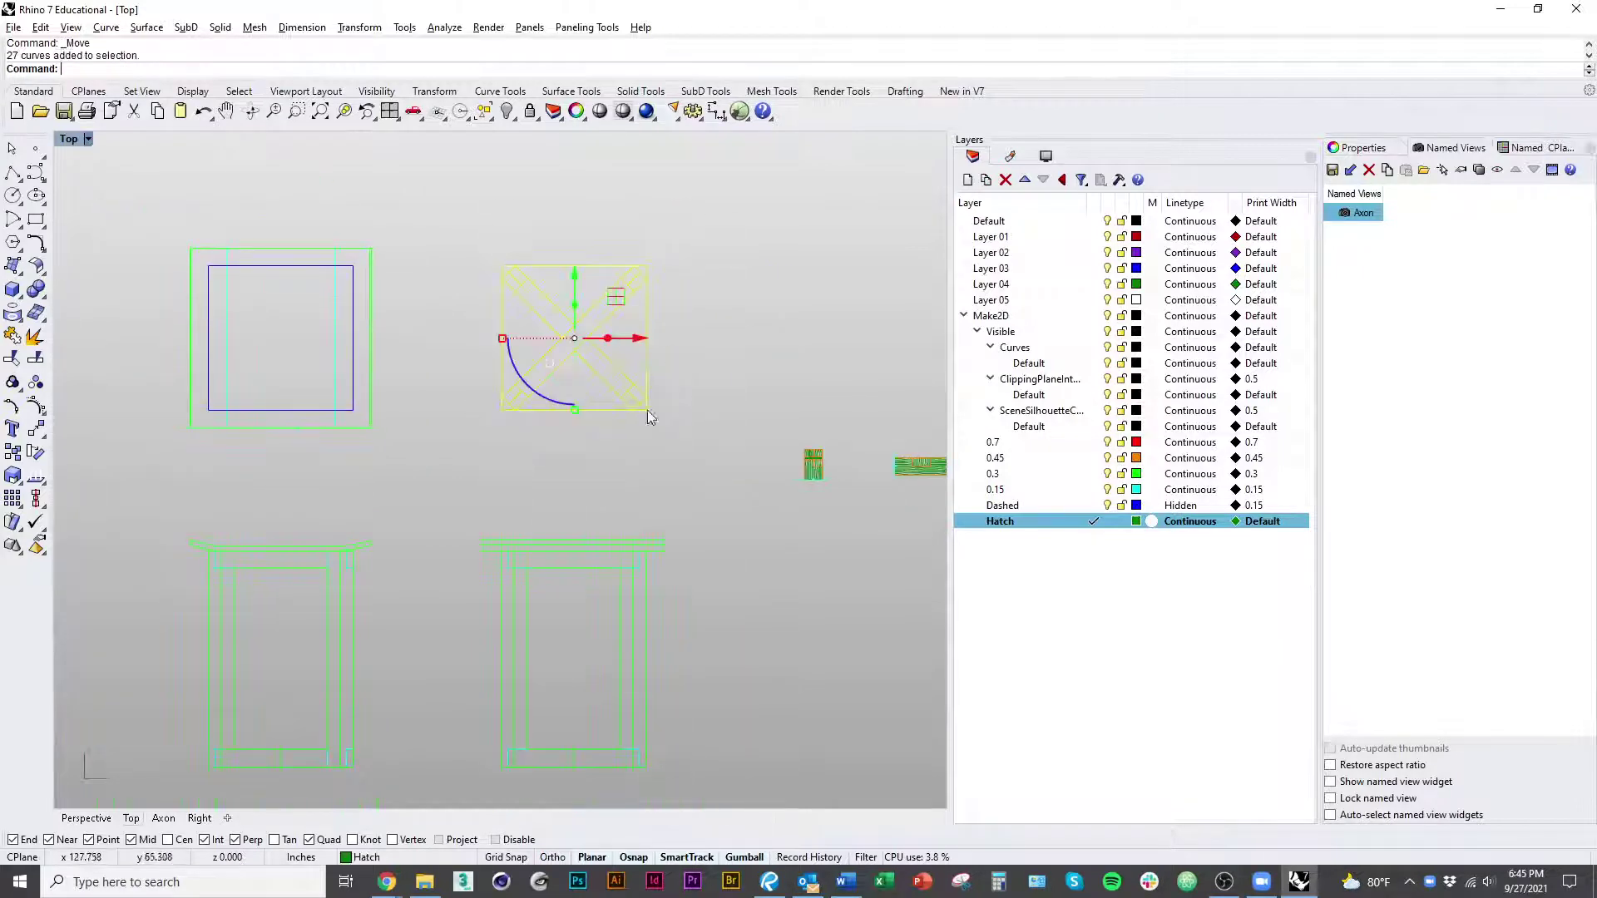
scroll(660, 404, "up", 2)
key("Return")
left_click(638, 403)
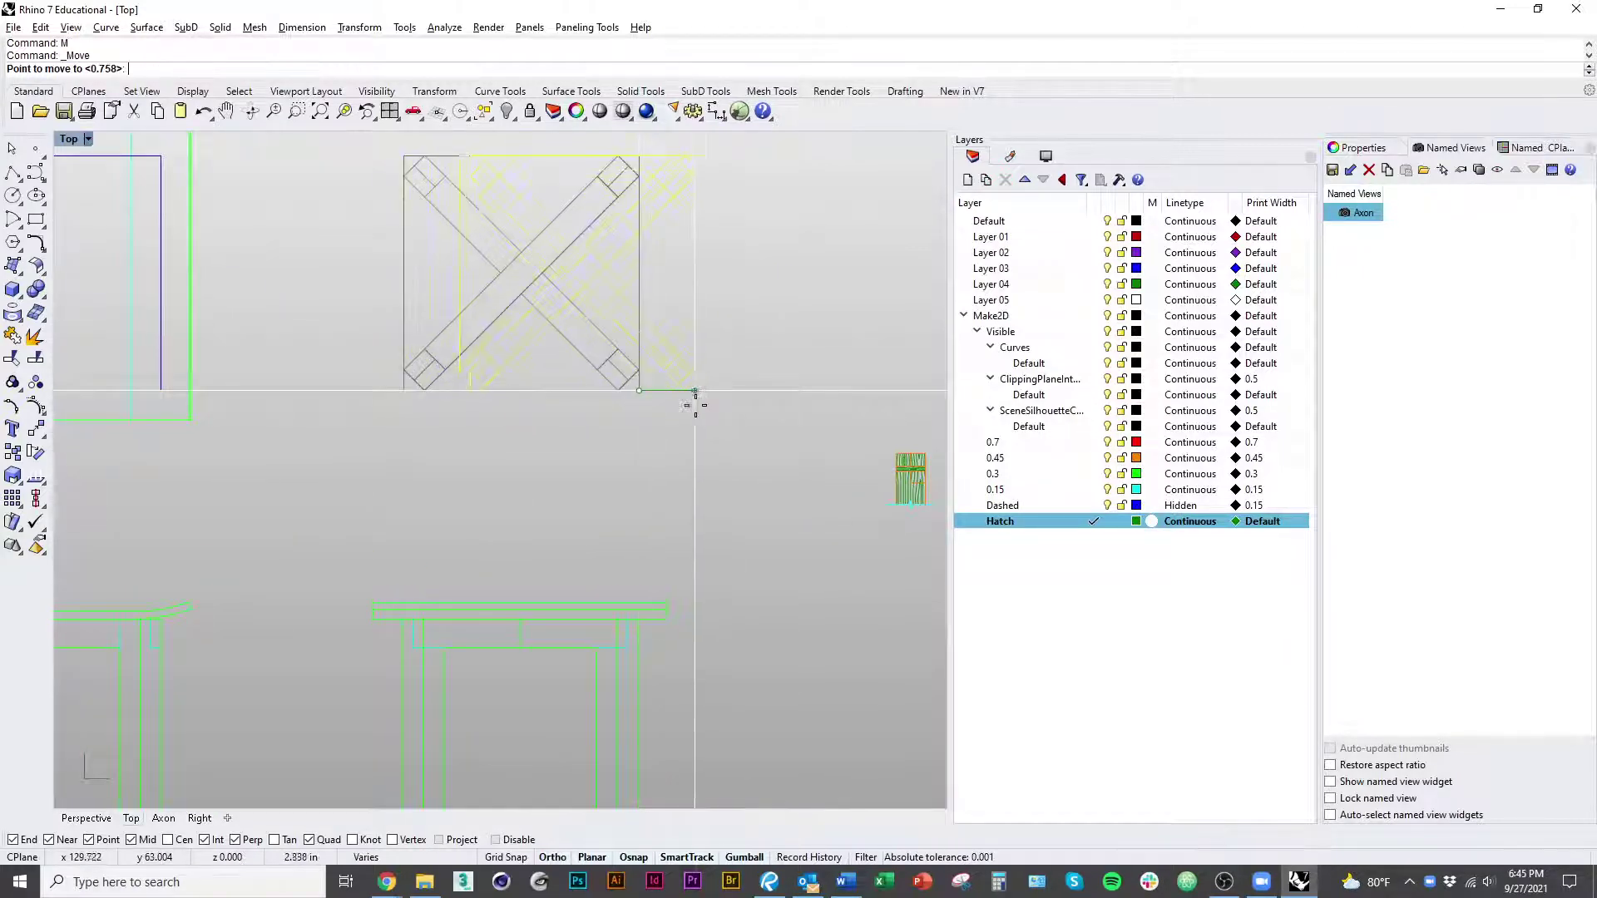
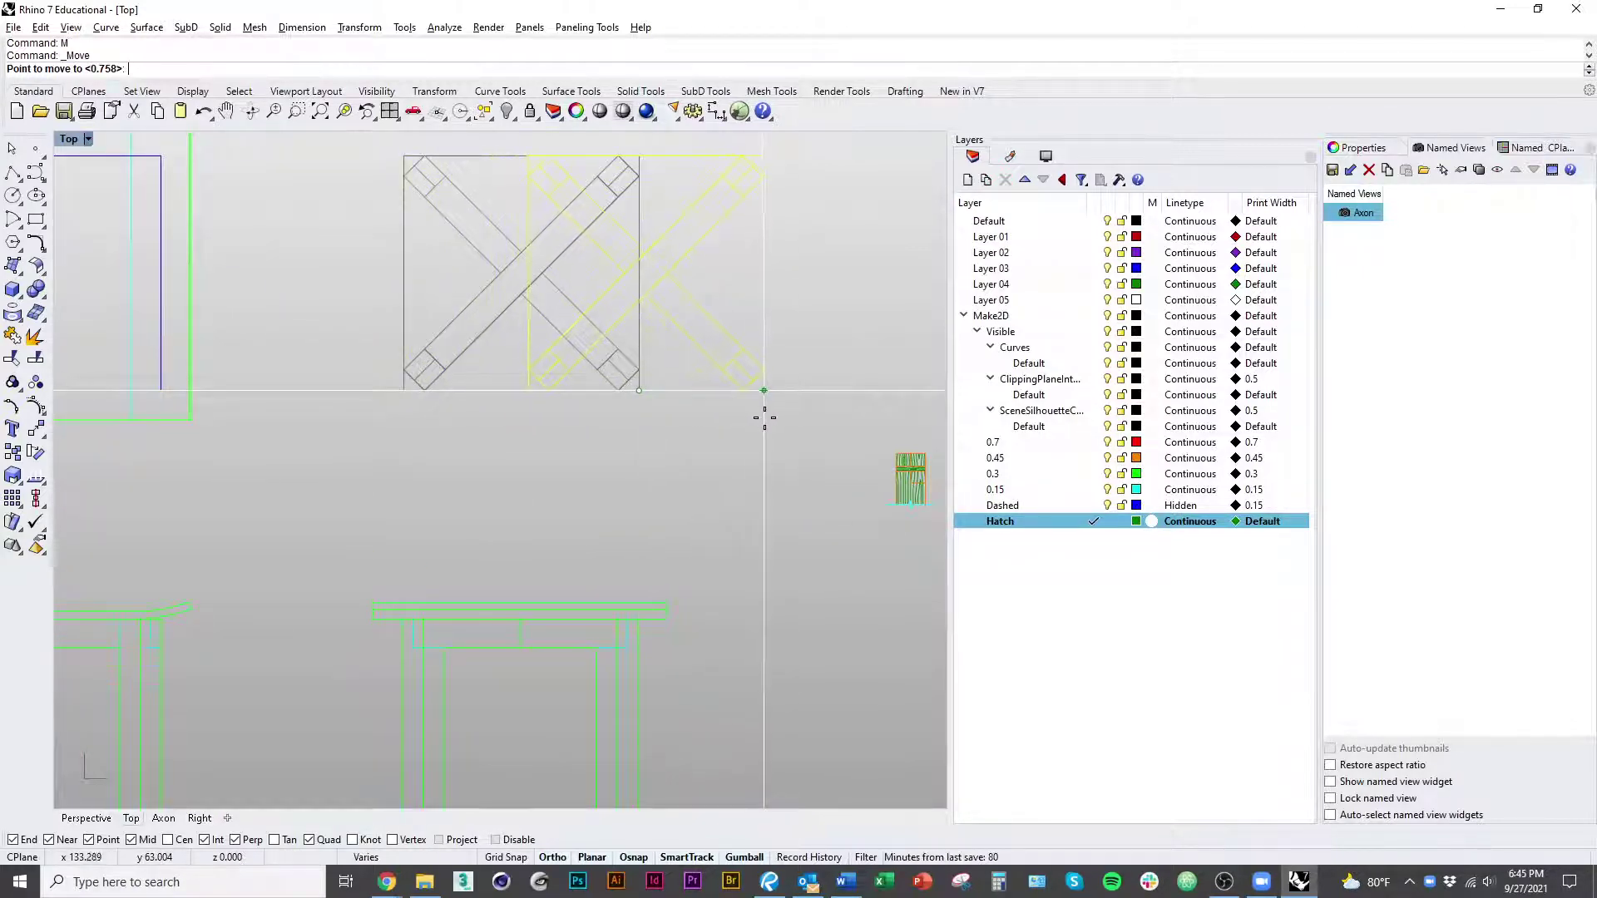
left_click(641, 681)
scroll(718, 722, "down", 8)
right_click_drag(720, 722, 684, 524)
left_click(666, 497)
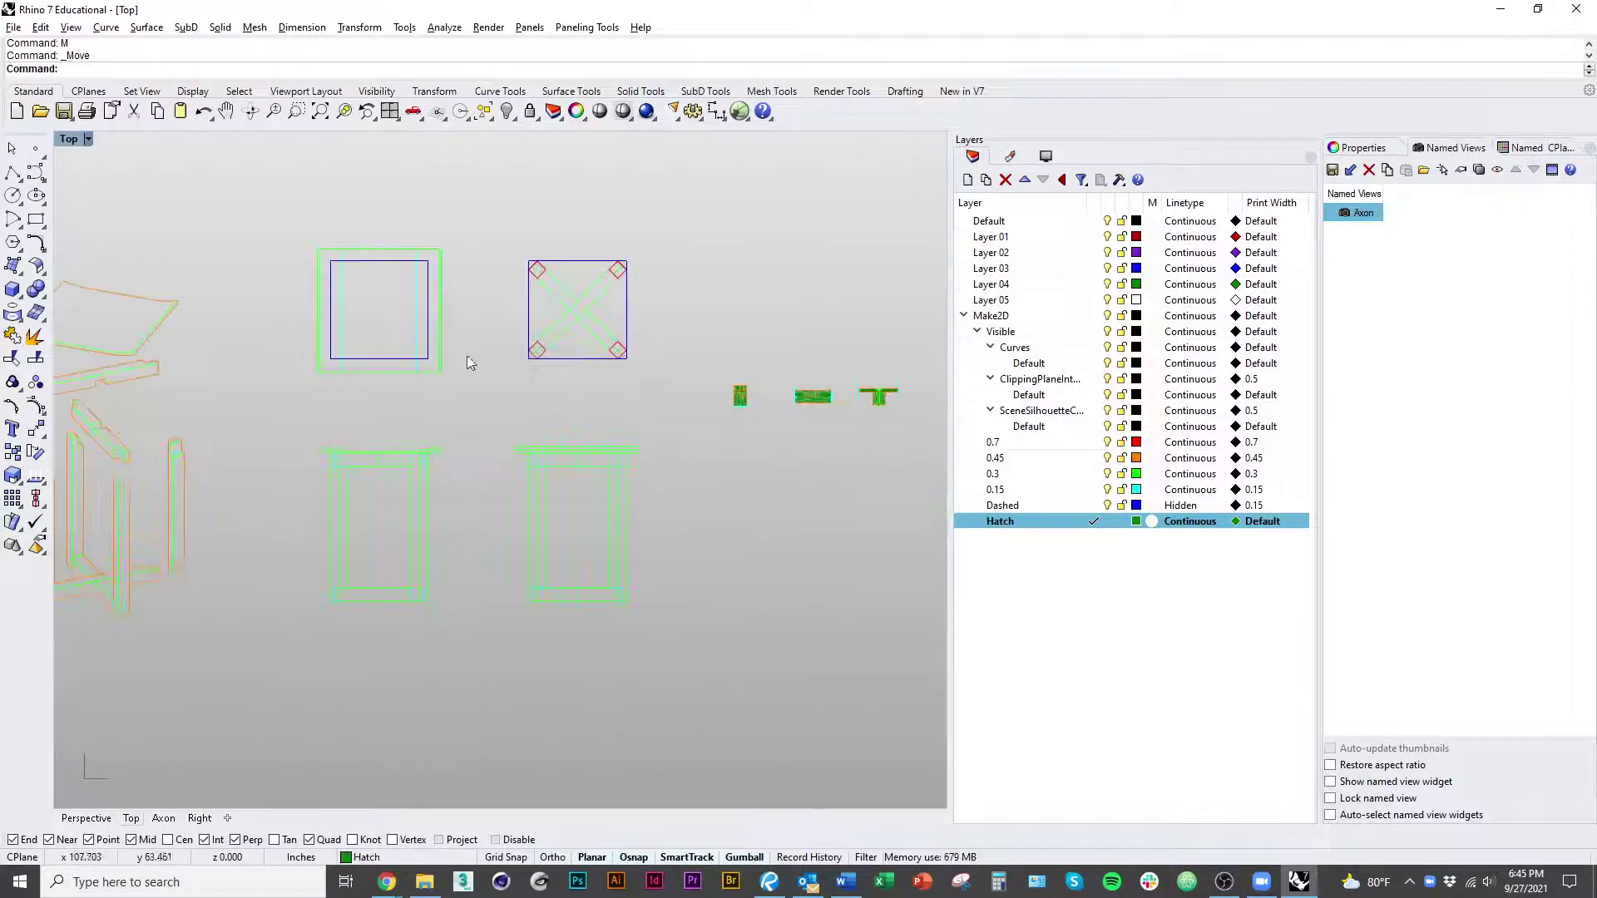
Step: Check the base alignment of the two stool elevations using a temporary horizontal polyline
scroll(690, 582, "up", 5)
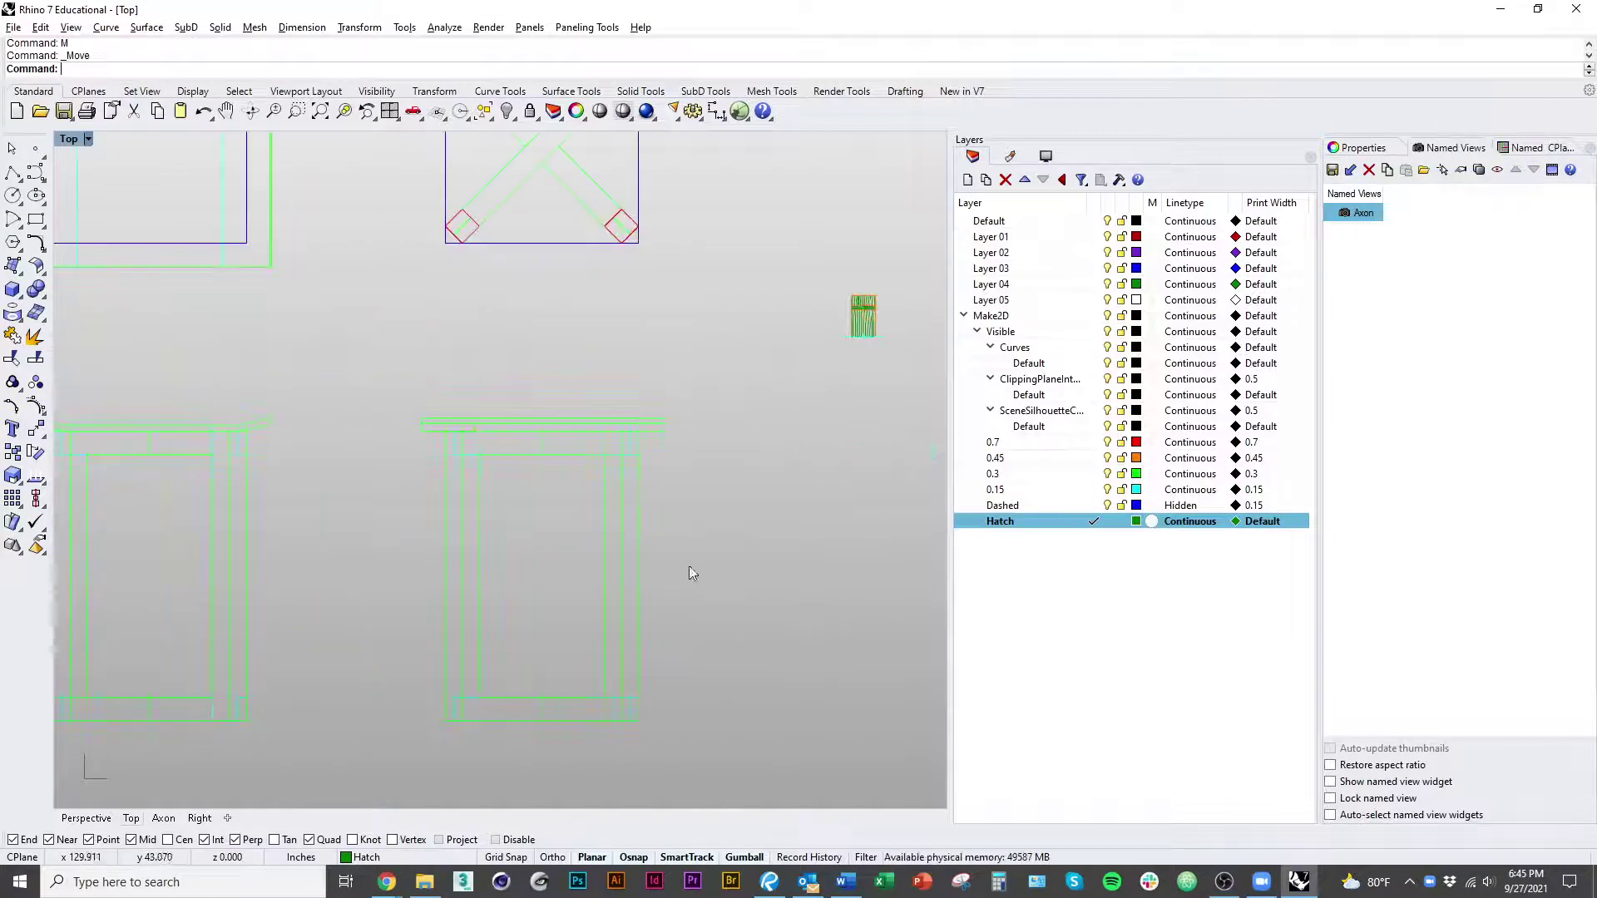
scroll(778, 567, "down", 3)
right_click_drag(622, 581, 709, 493)
left_click_drag(791, 657, 595, 353)
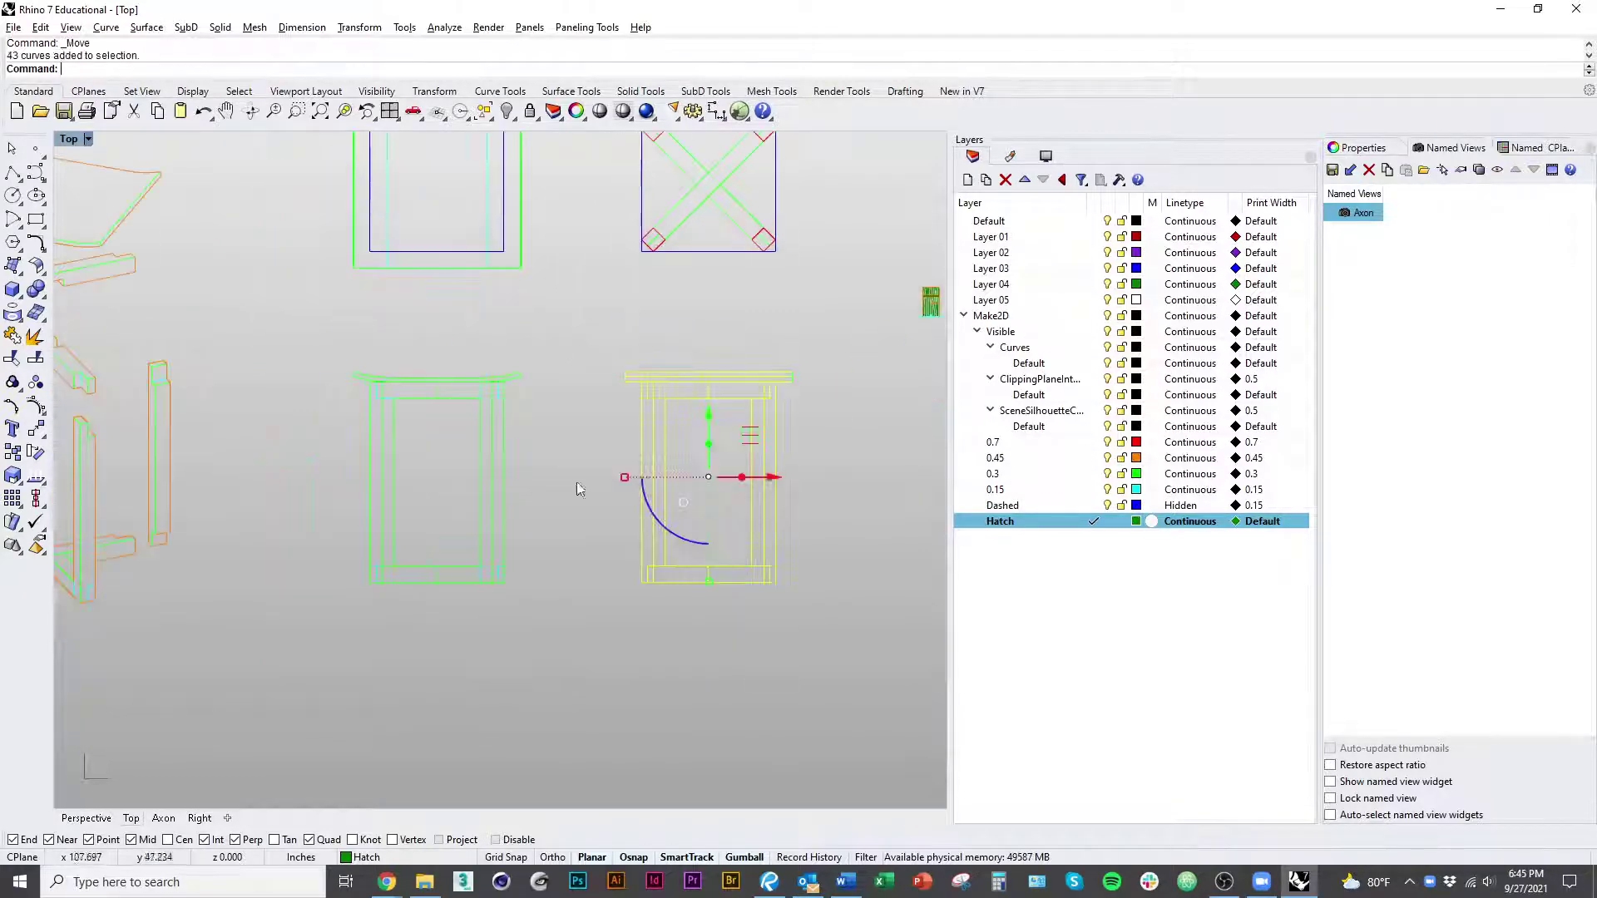
scroll(637, 555, "up", 7)
right_click(666, 640)
left_click(618, 652)
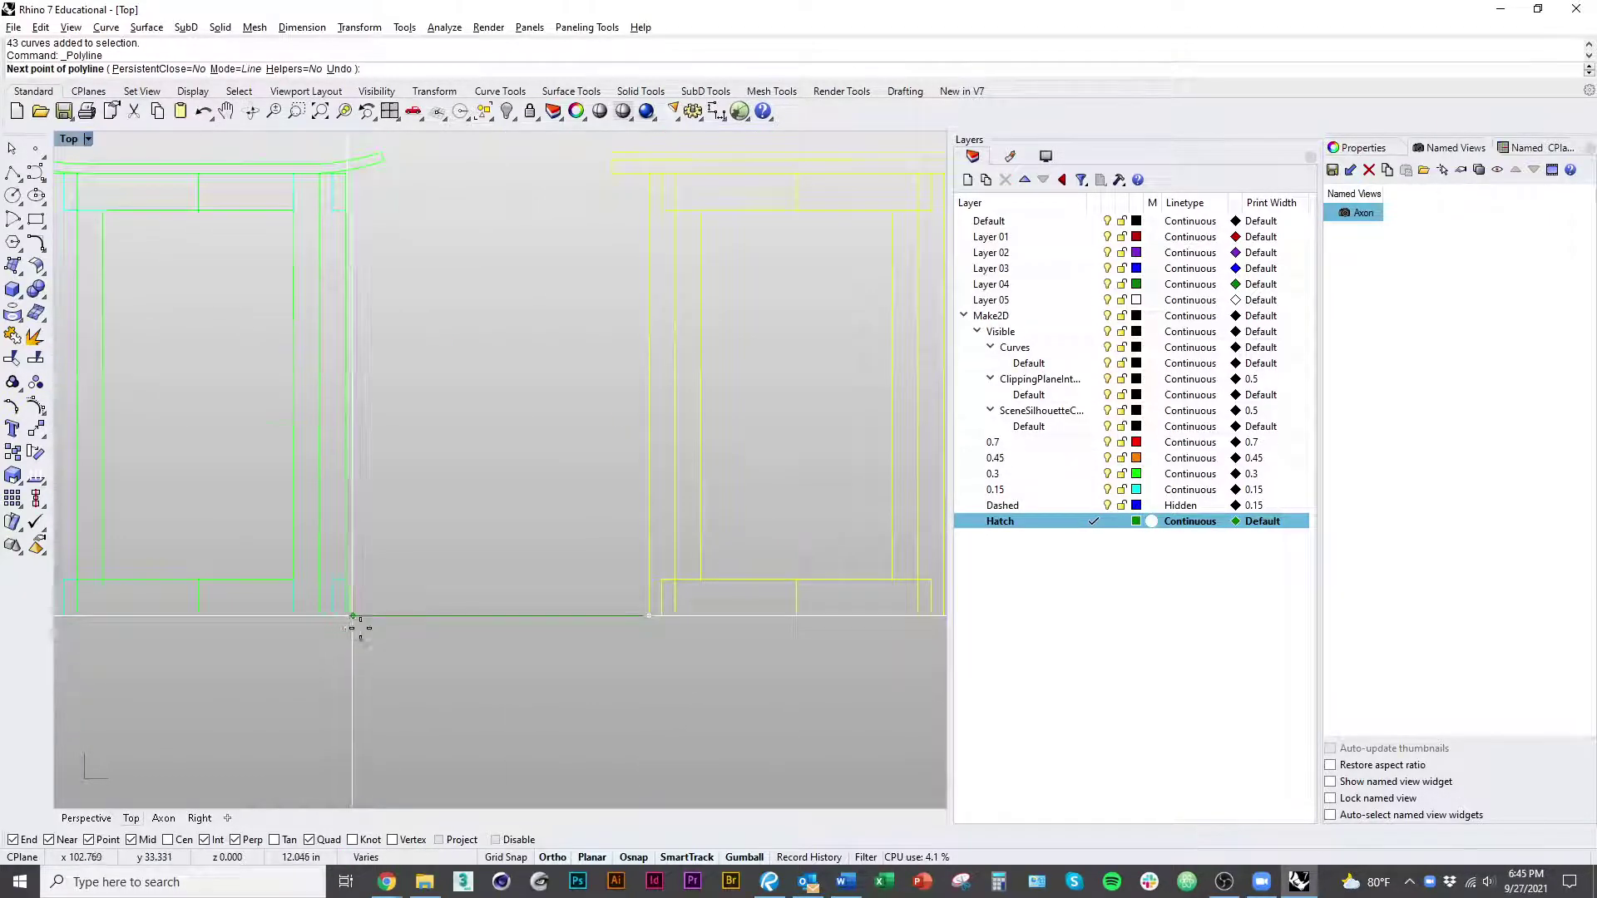
scroll(450, 628, "down", 5)
key("Escape")
key("Escape")
mouse_move(578, 716)
right_mouse_down()
mouse_move(674, 703)
mouse_move(549, 705)
right_mouse_up()
scroll(640, 720, "down", 1)
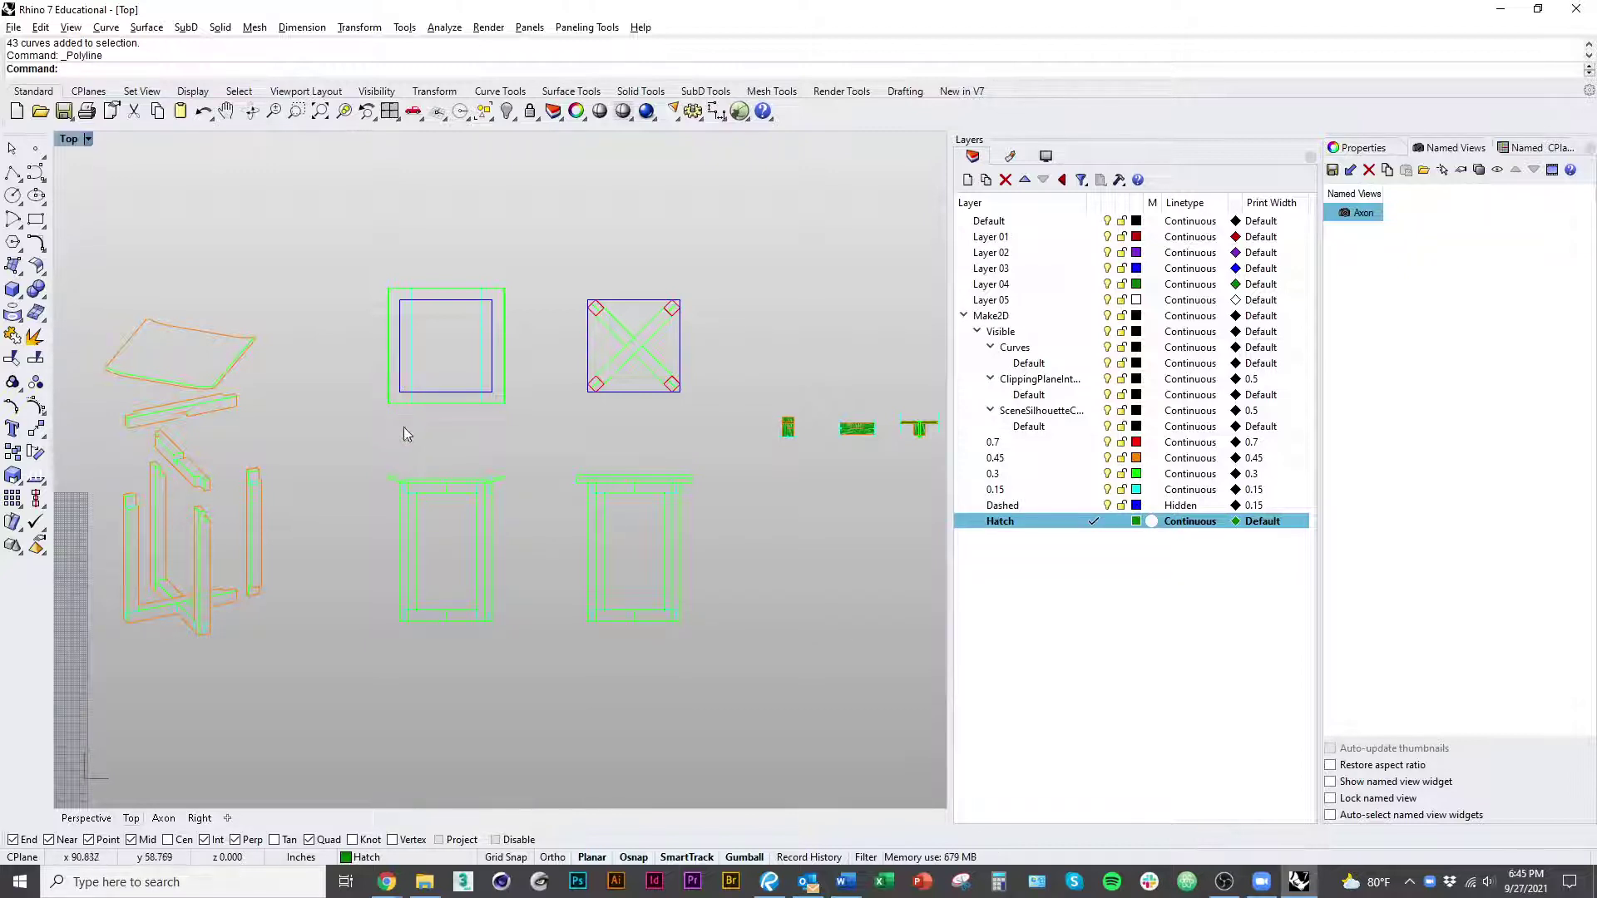
scroll(503, 482, "up", 7)
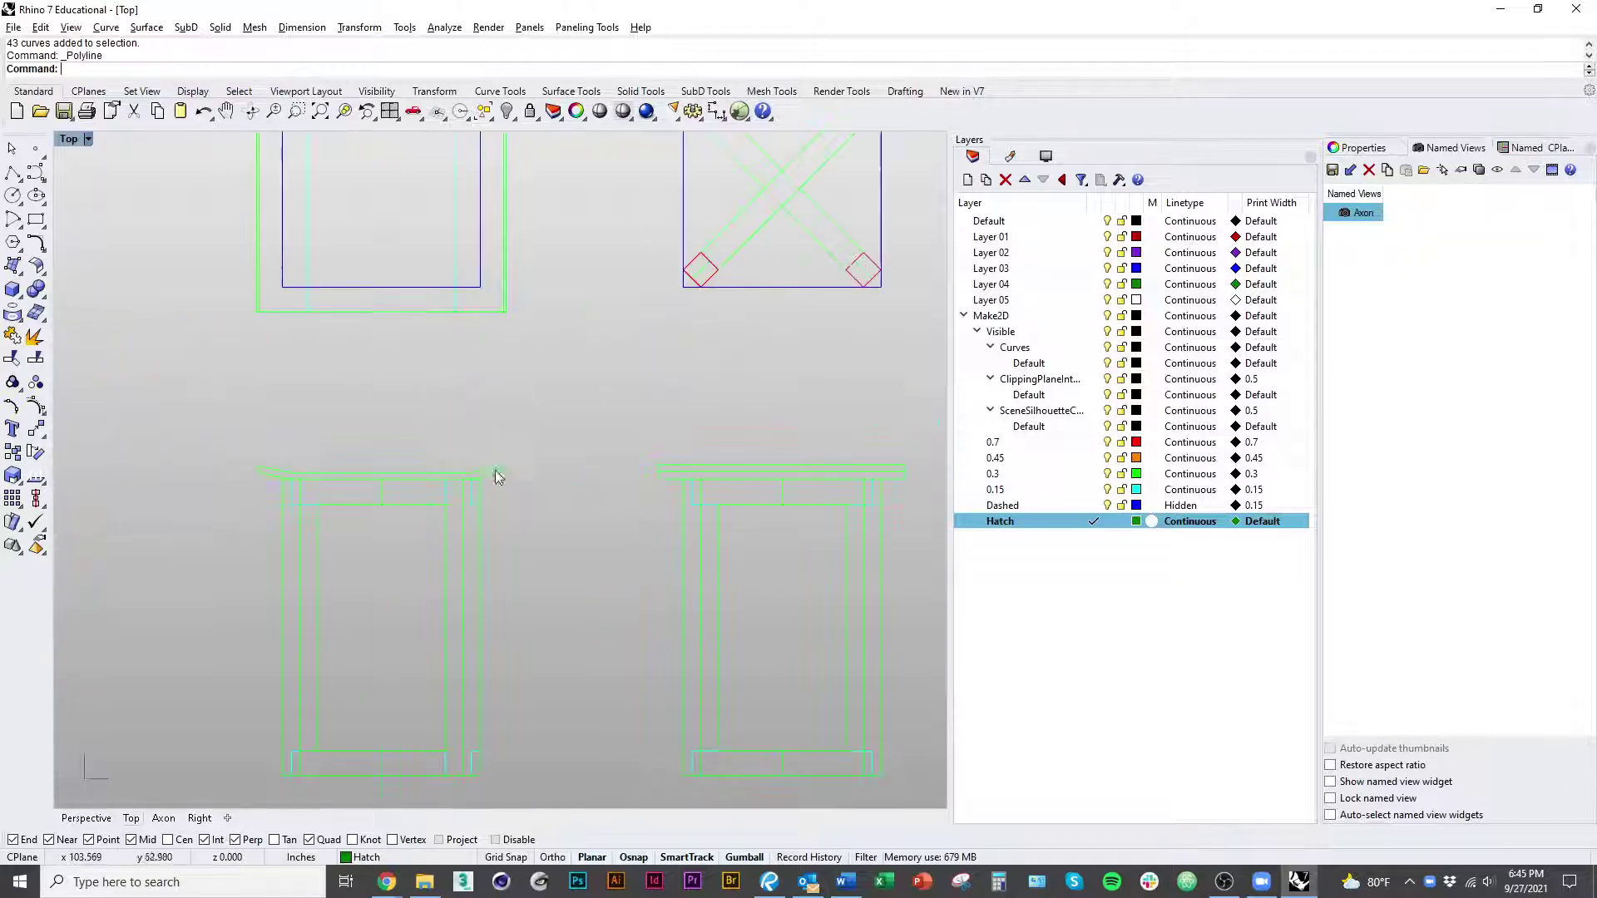
right_click(493, 504)
left_click(480, 542)
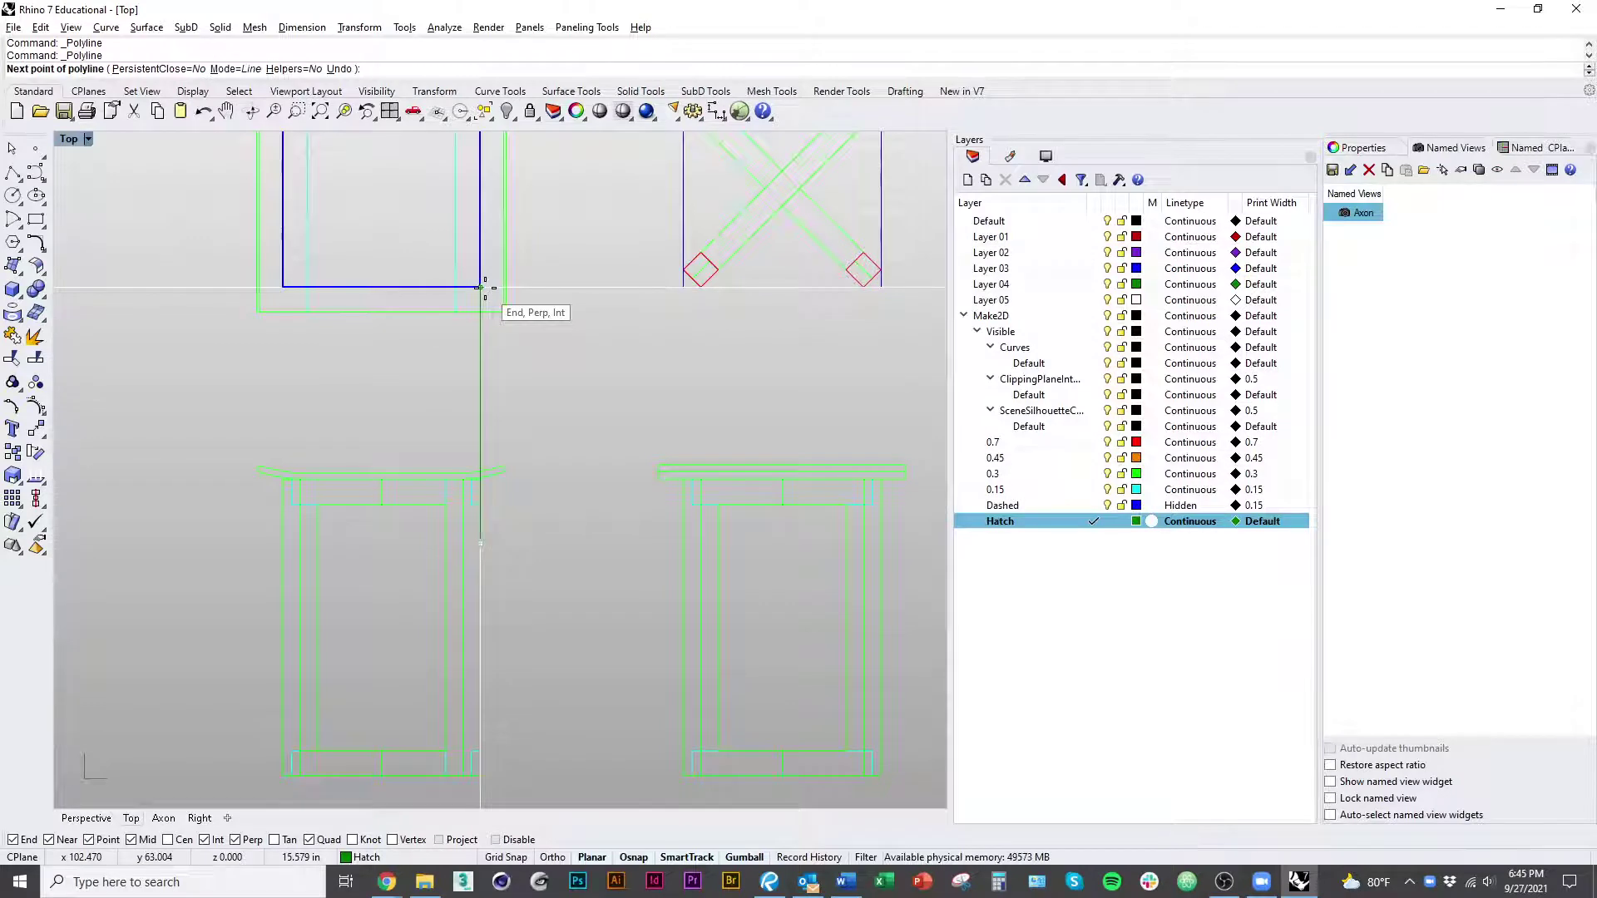
key("Escape")
Step: Make layer 0.15 current and draw a vertical projection line from the curved-seat elevation's right leg to the dashed square's corner above
left_click(1096, 492)
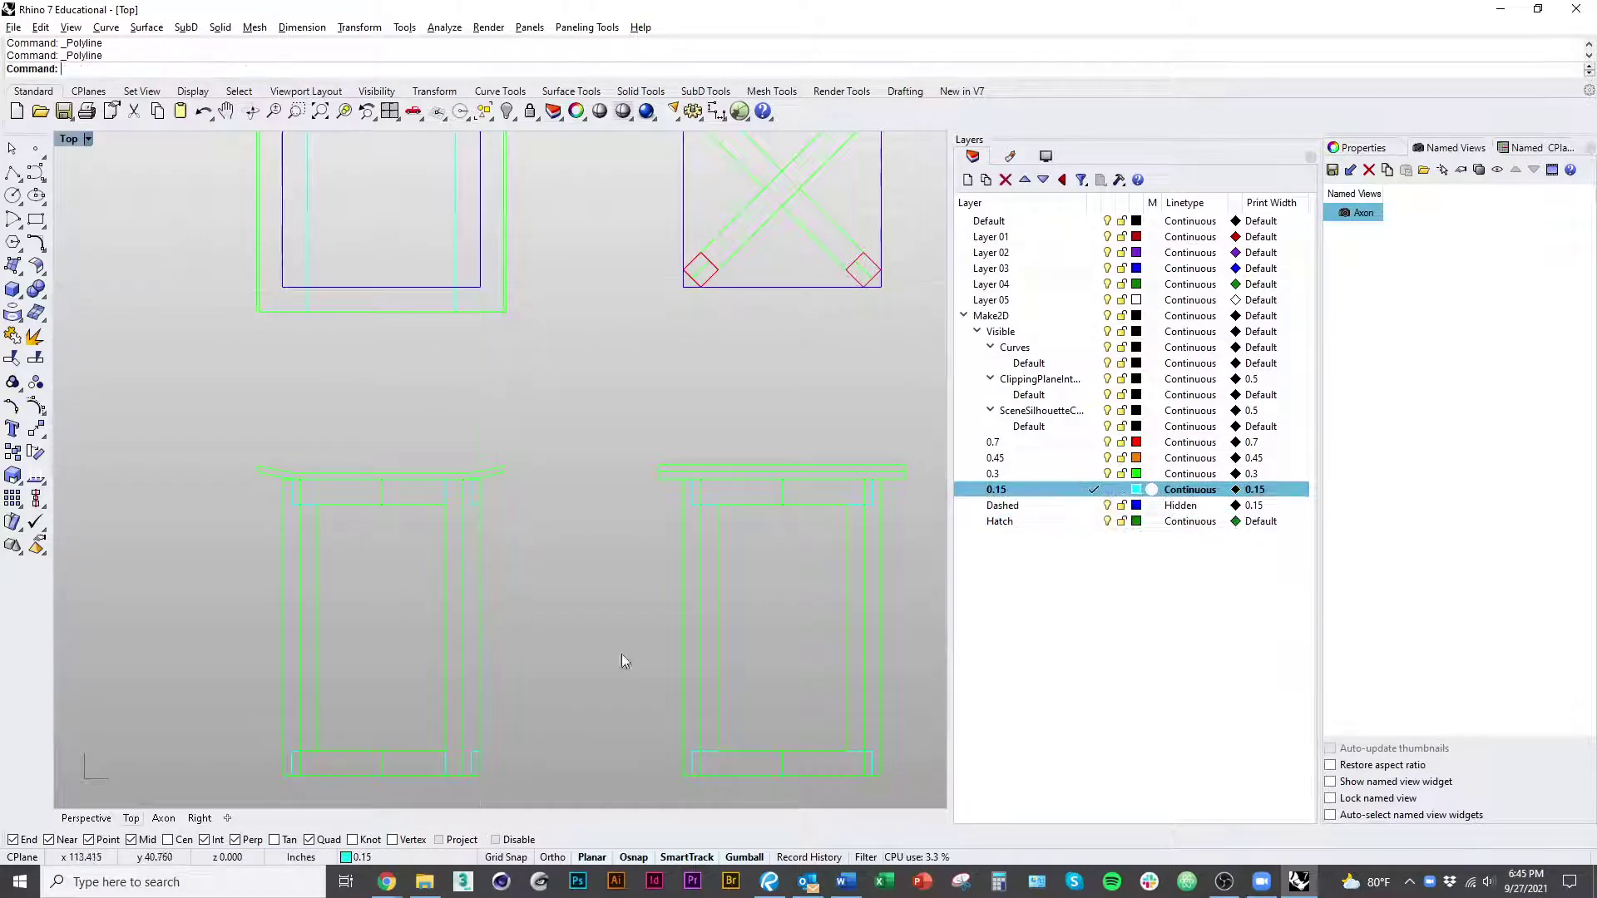
right_click(620, 663)
left_click(482, 559)
key("Escape")
scroll(571, 491, "down", 5)
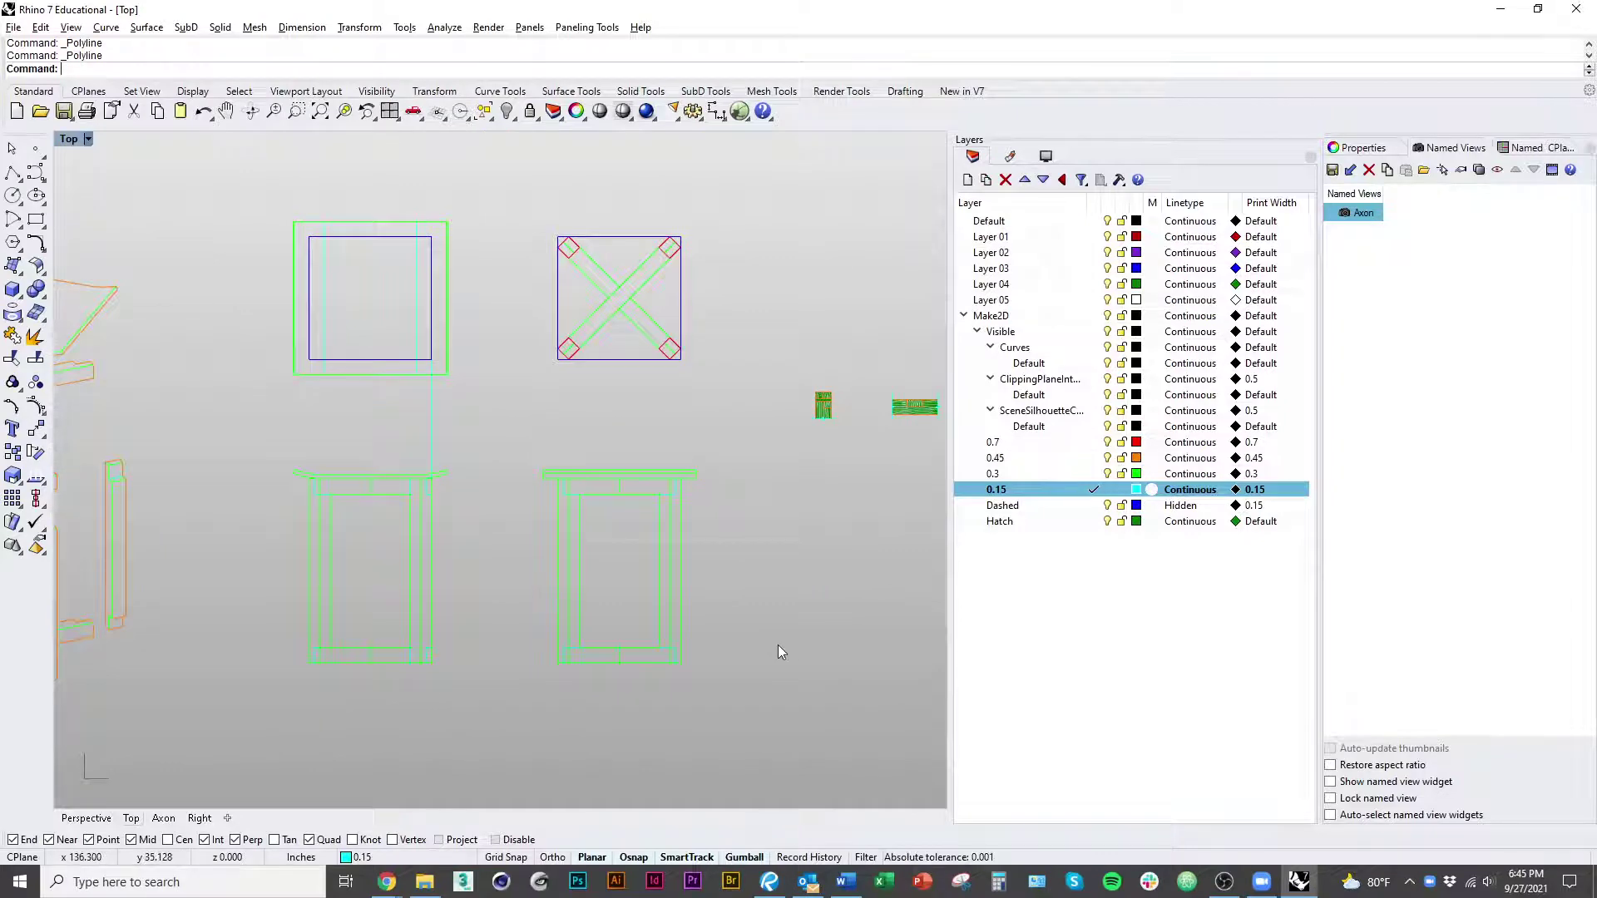
right_click_drag(398, 606, 852, 610)
mouse_move(391, 535)
right_mouse_down()
mouse_move(669, 551)
mouse_move(408, 563)
right_mouse_up()
right_click_drag(725, 657, 322, 608)
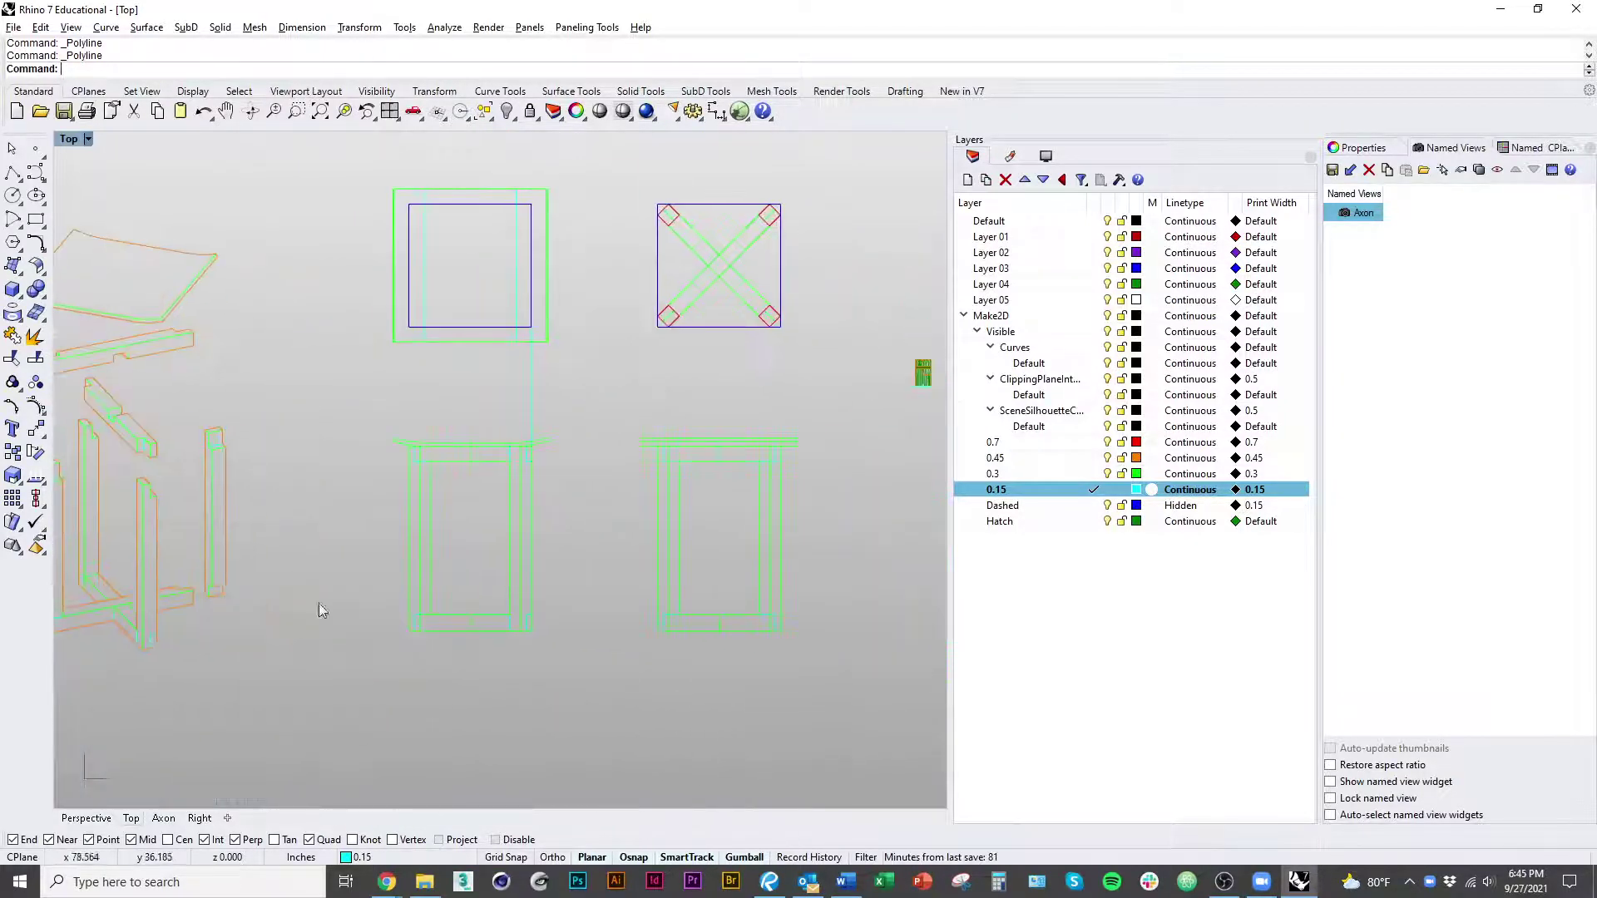
left_click(533, 407)
scroll(549, 490, "up", 5)
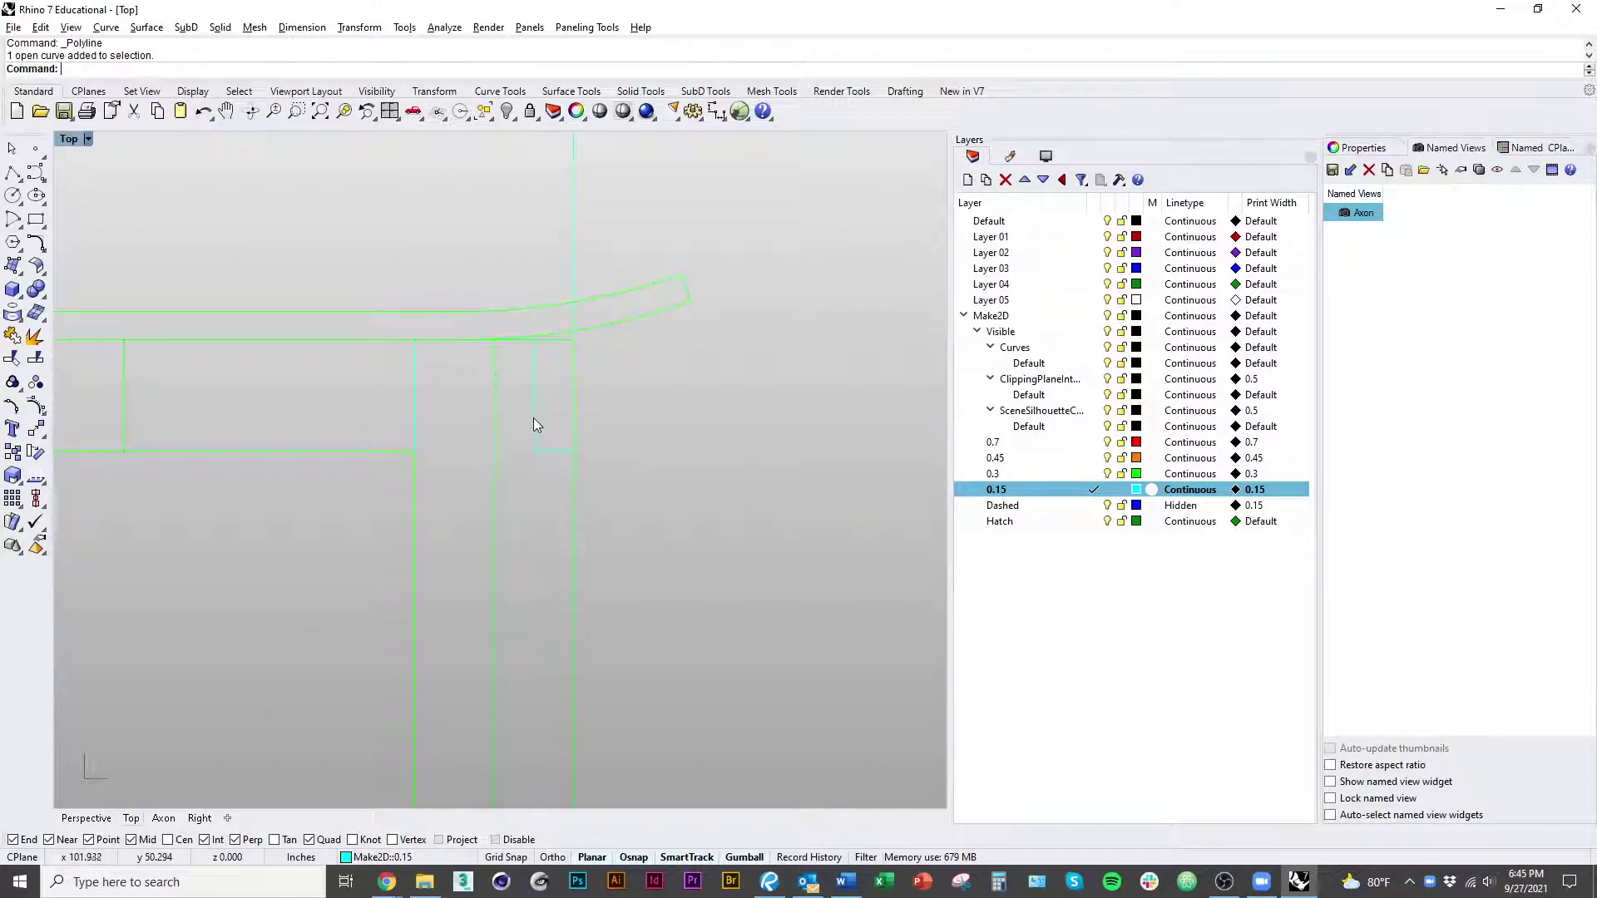
left_click(535, 425)
scroll(535, 421, "down", 8)
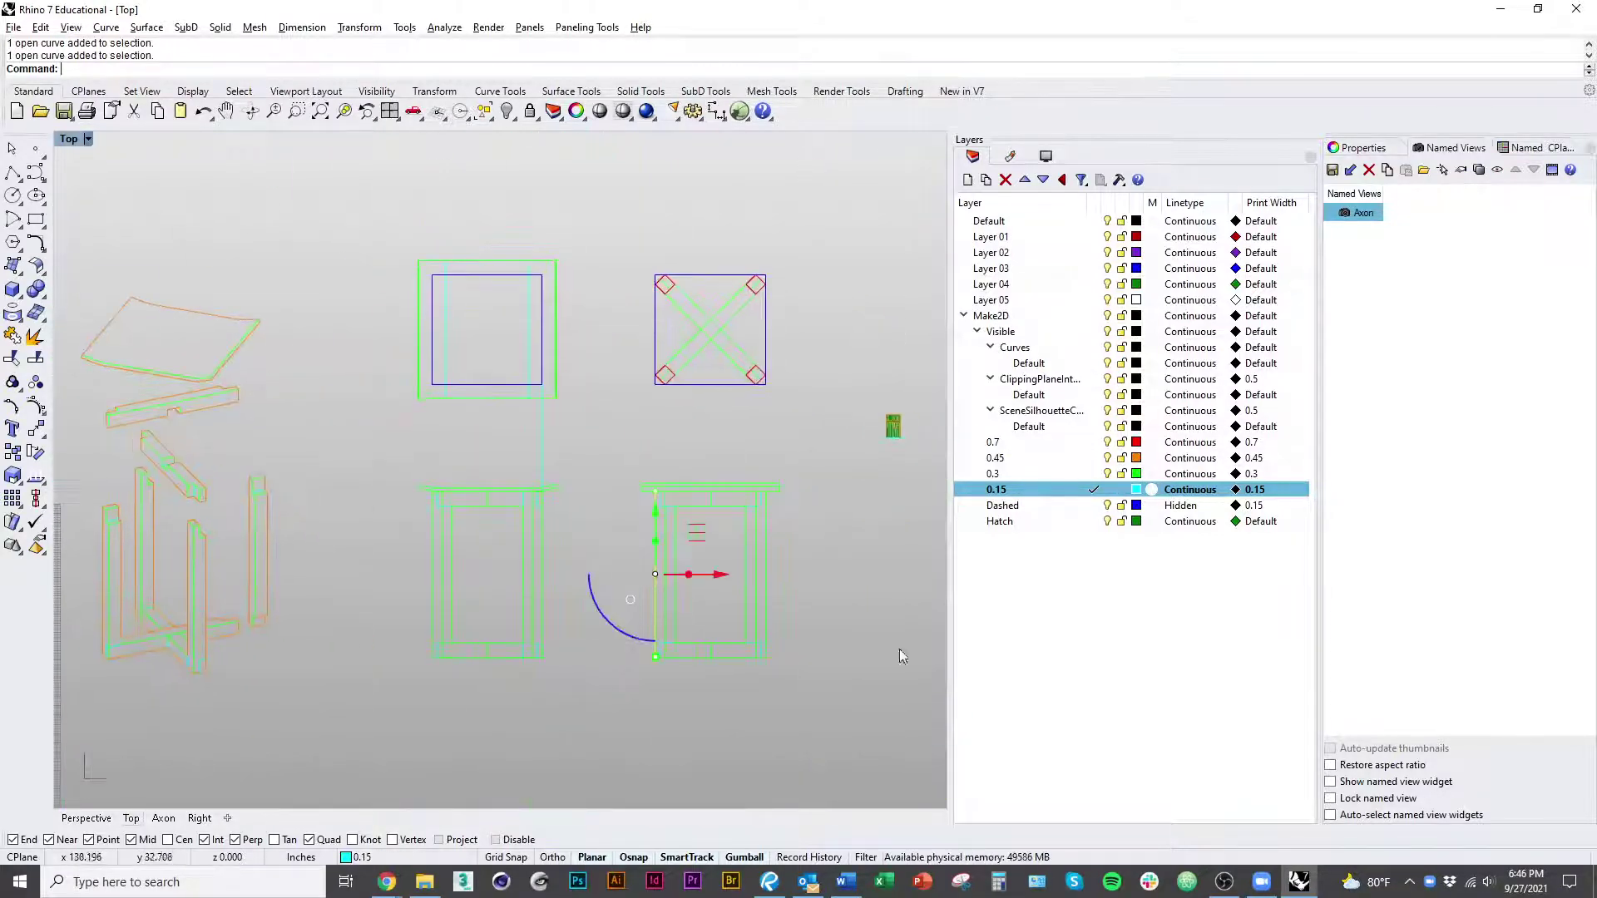
Step: Change all objects on layer 0.45 to layer 0.7, excluding the three small joint details
left_click(1073, 474)
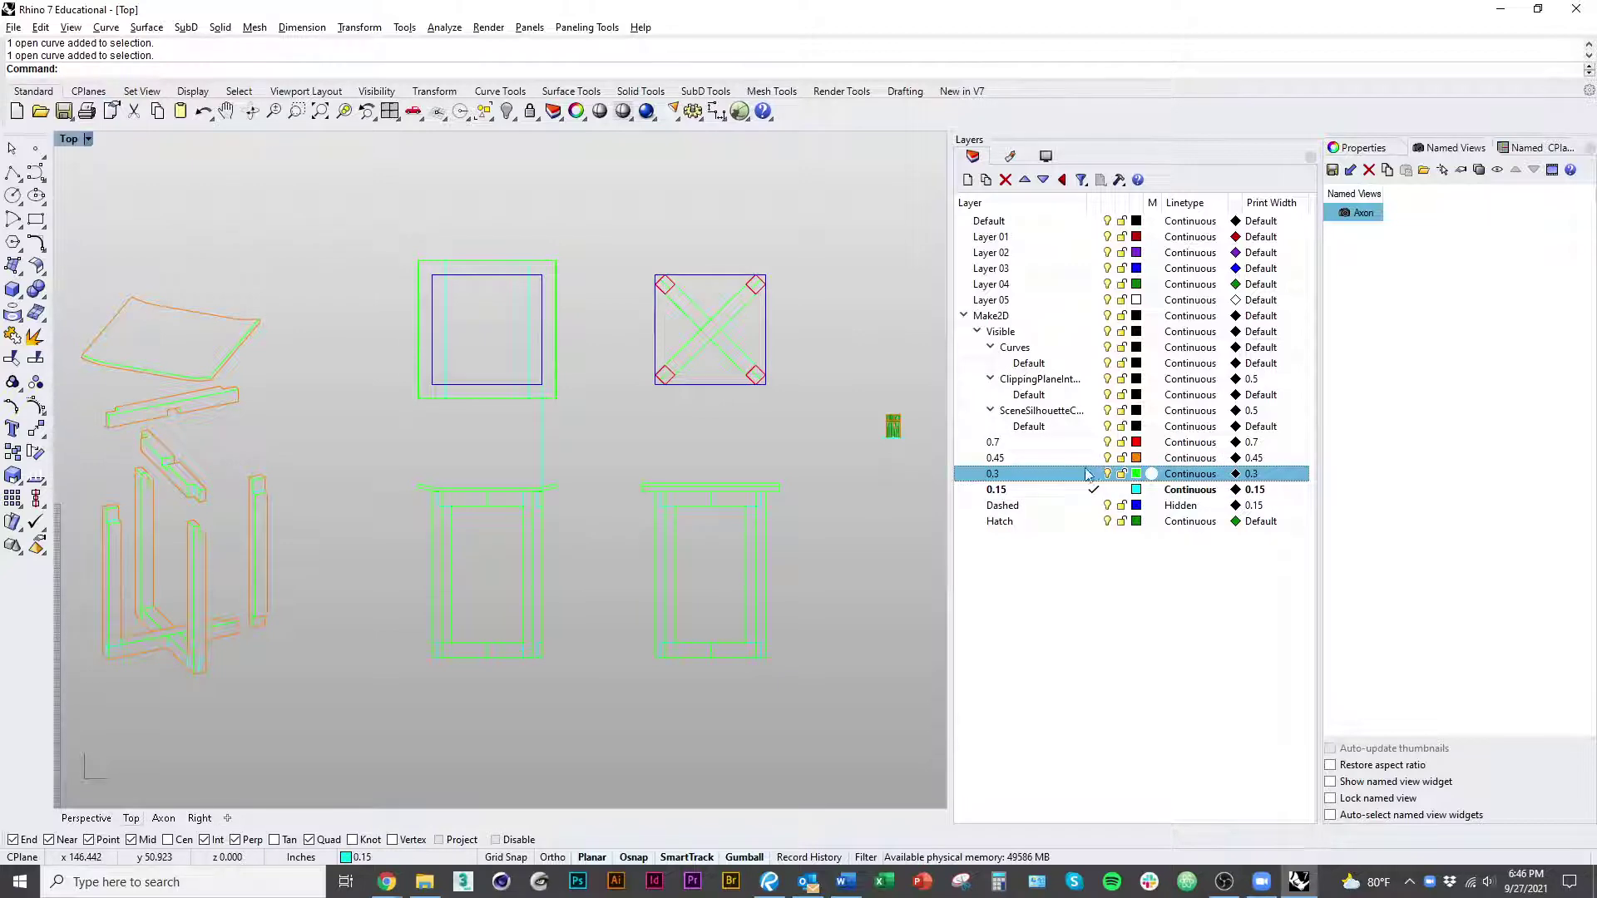
right_click(1087, 474)
right_click(1050, 458)
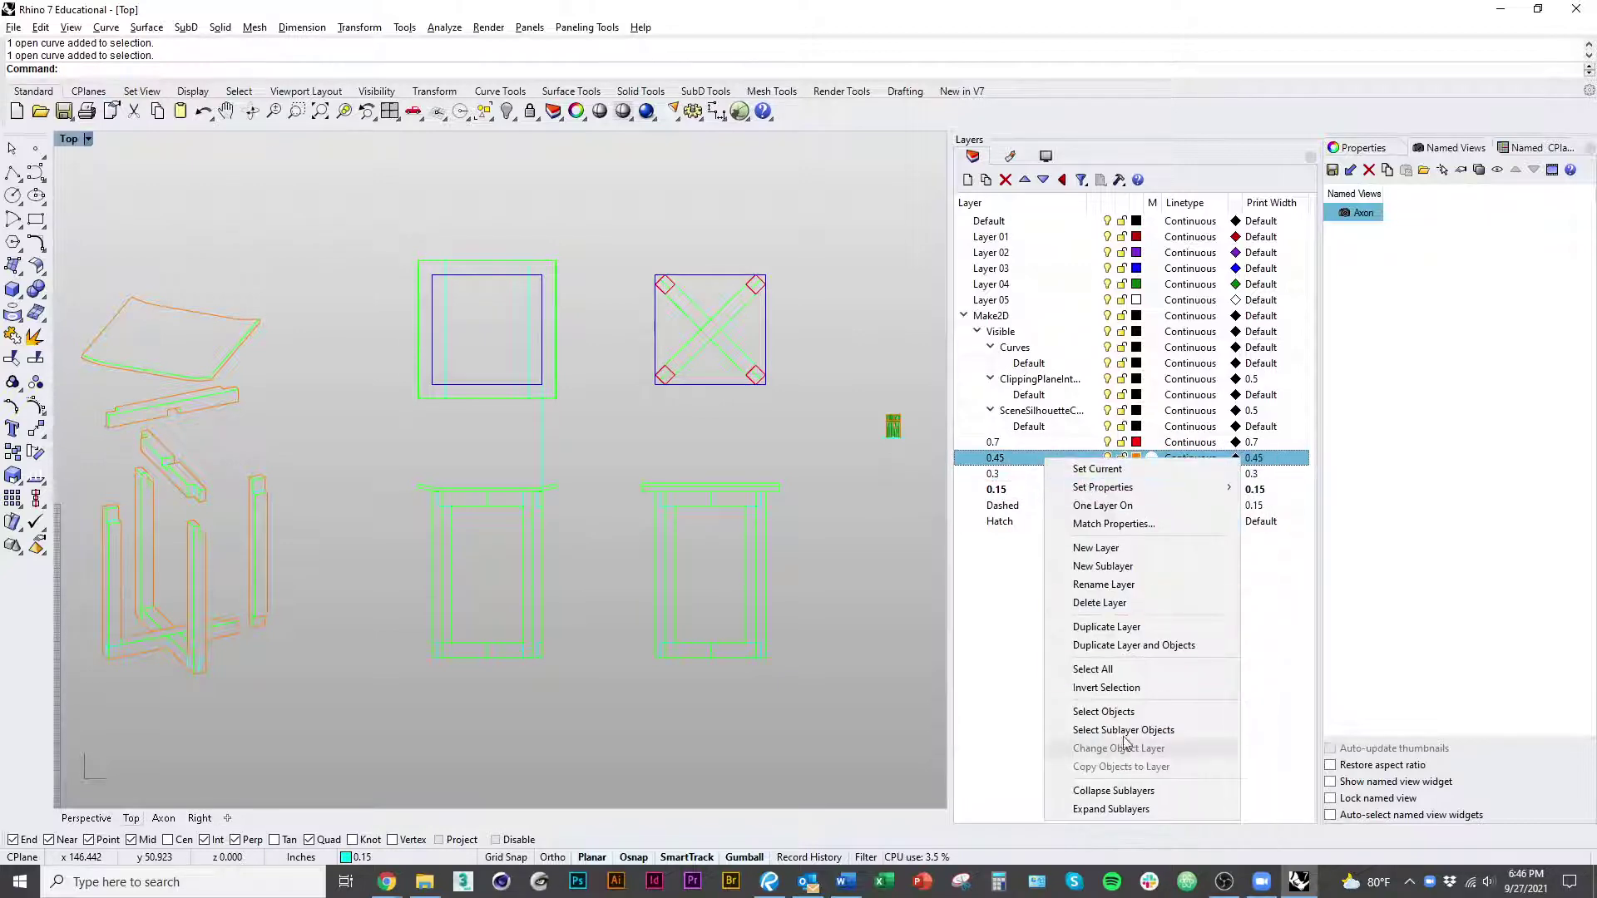
left_click(1123, 716)
scroll(682, 576, "down", 8)
right_click_drag(815, 655, 505, 649)
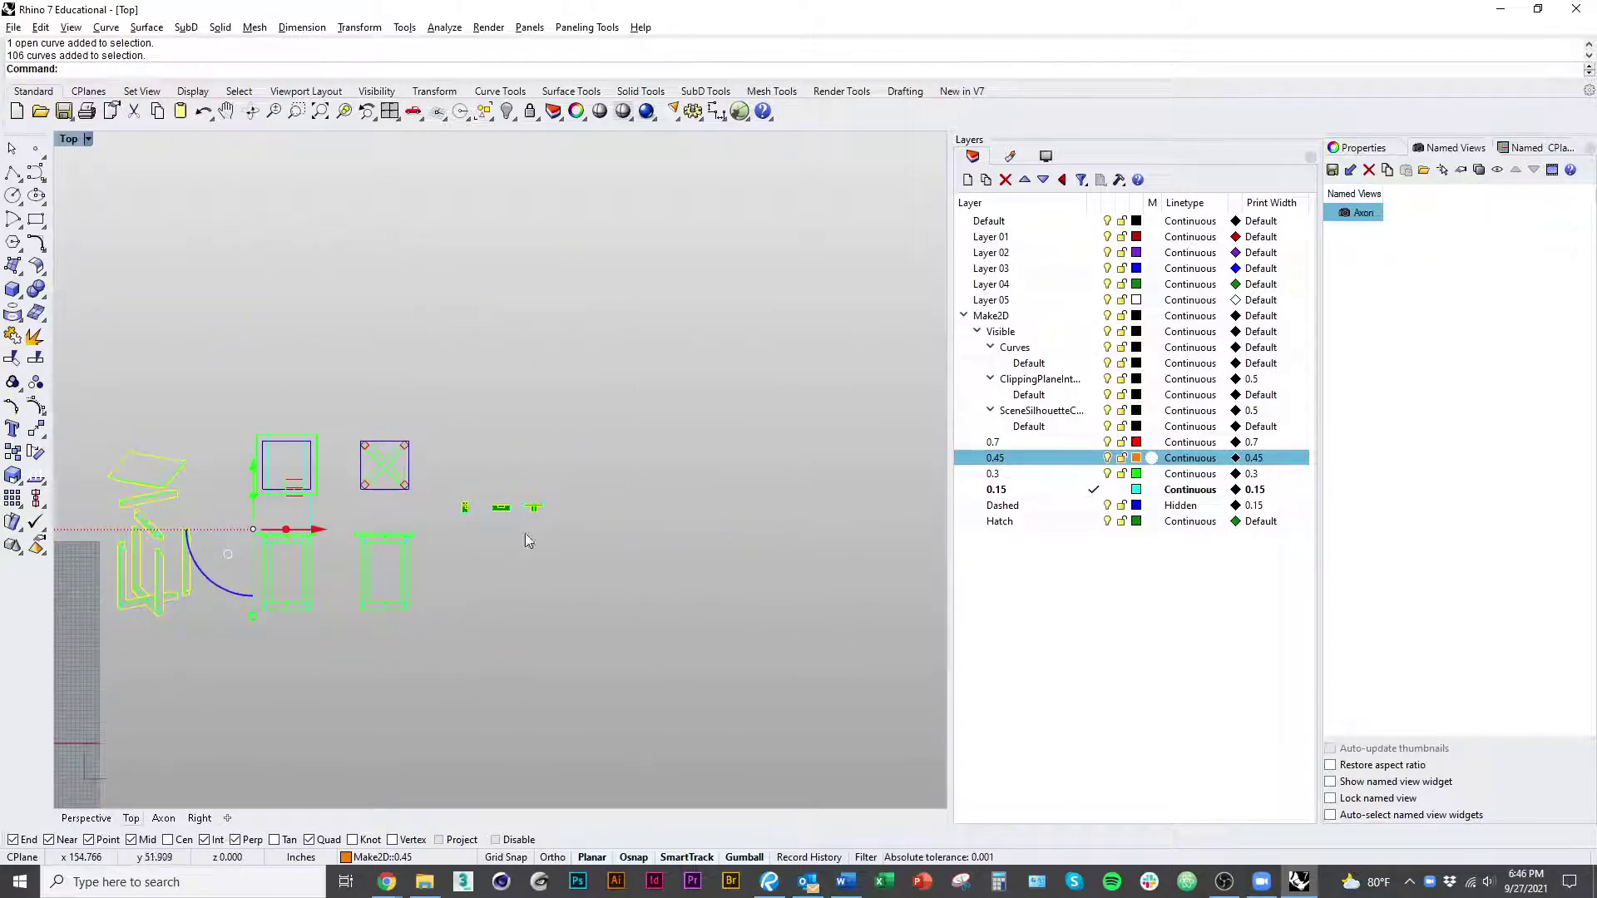
scroll(525, 541, "up", 8)
left_click_drag(803, 636, 348, 468, "ctrl")
right_click(1050, 442)
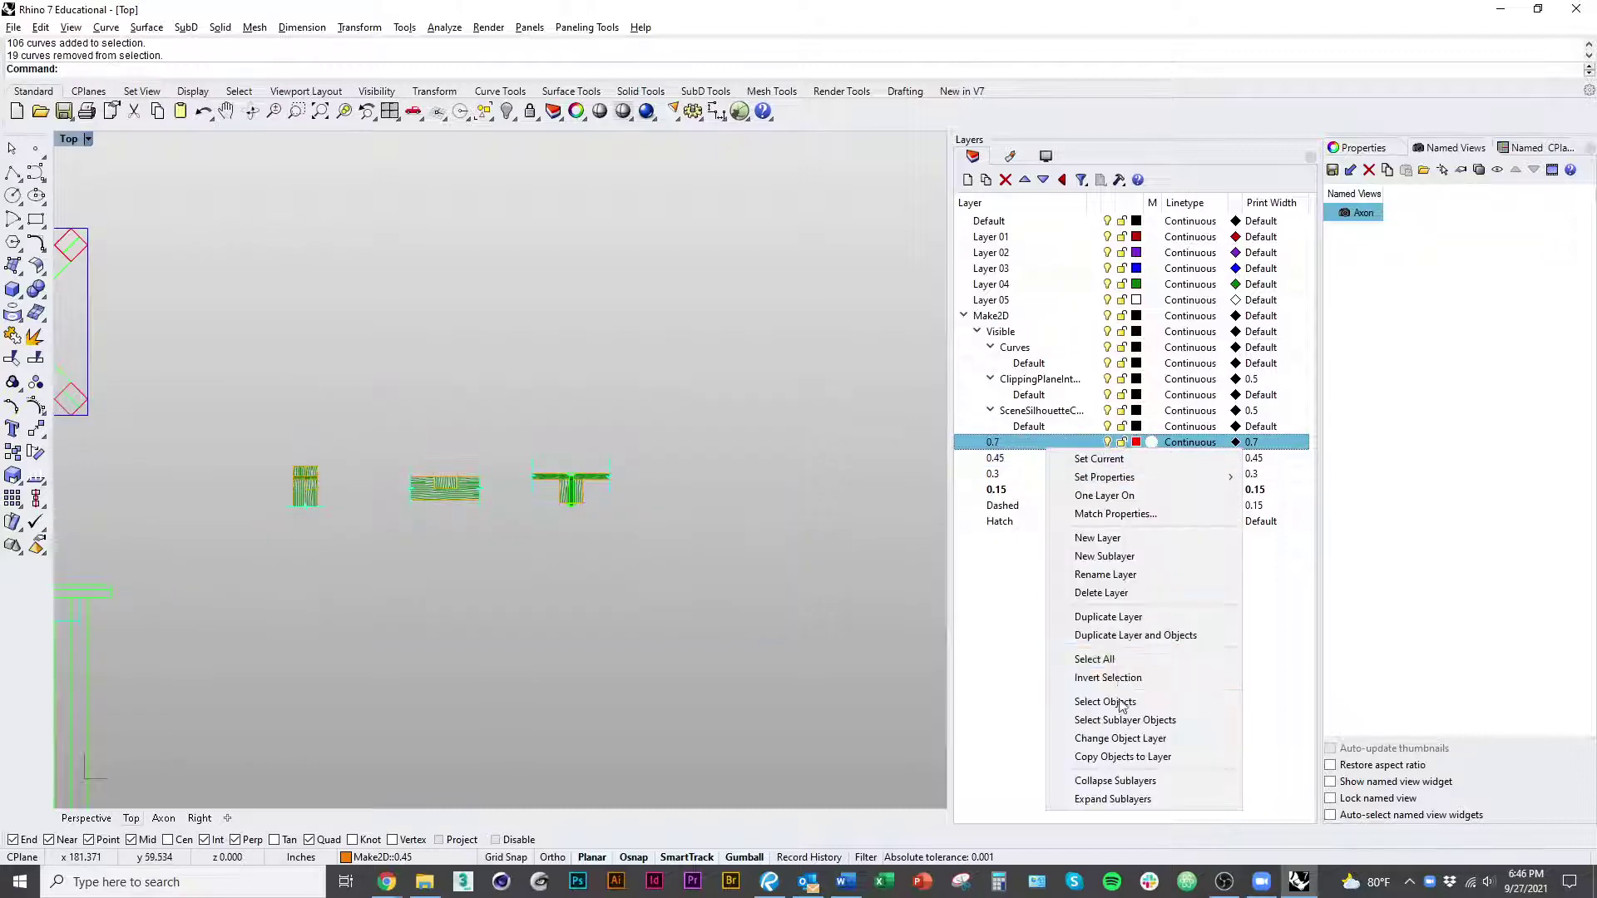
left_click(1120, 737)
Step: Select all objects on layer 0.3 and change them to layer 0.45
scroll(723, 657, "down", 5)
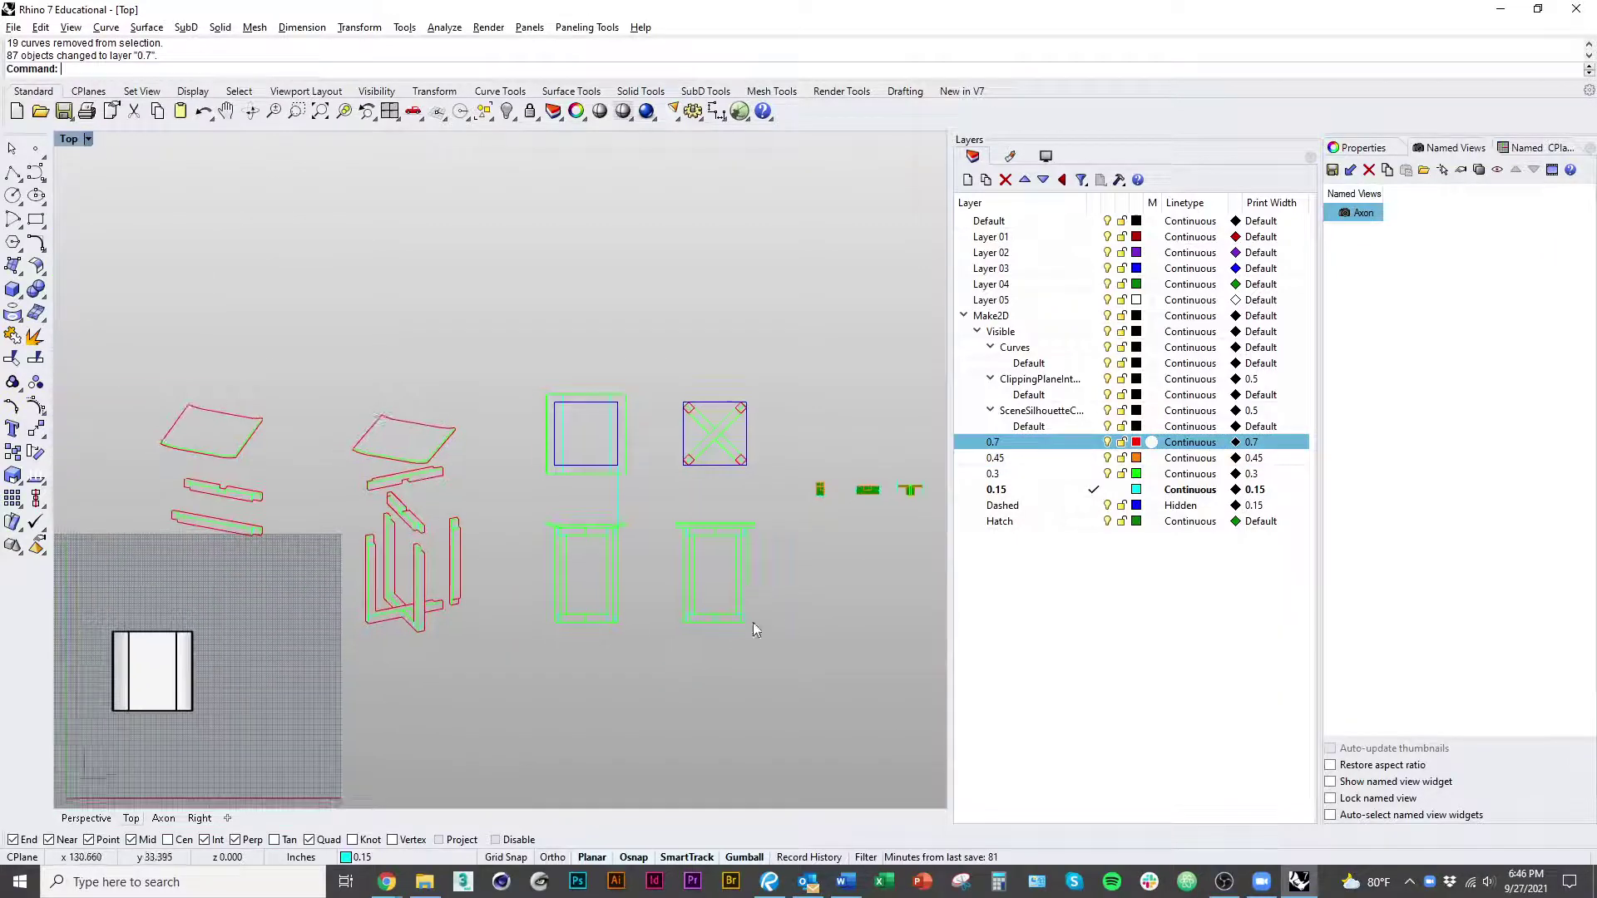
scroll(411, 574, "up", 5)
right_click(1048, 475)
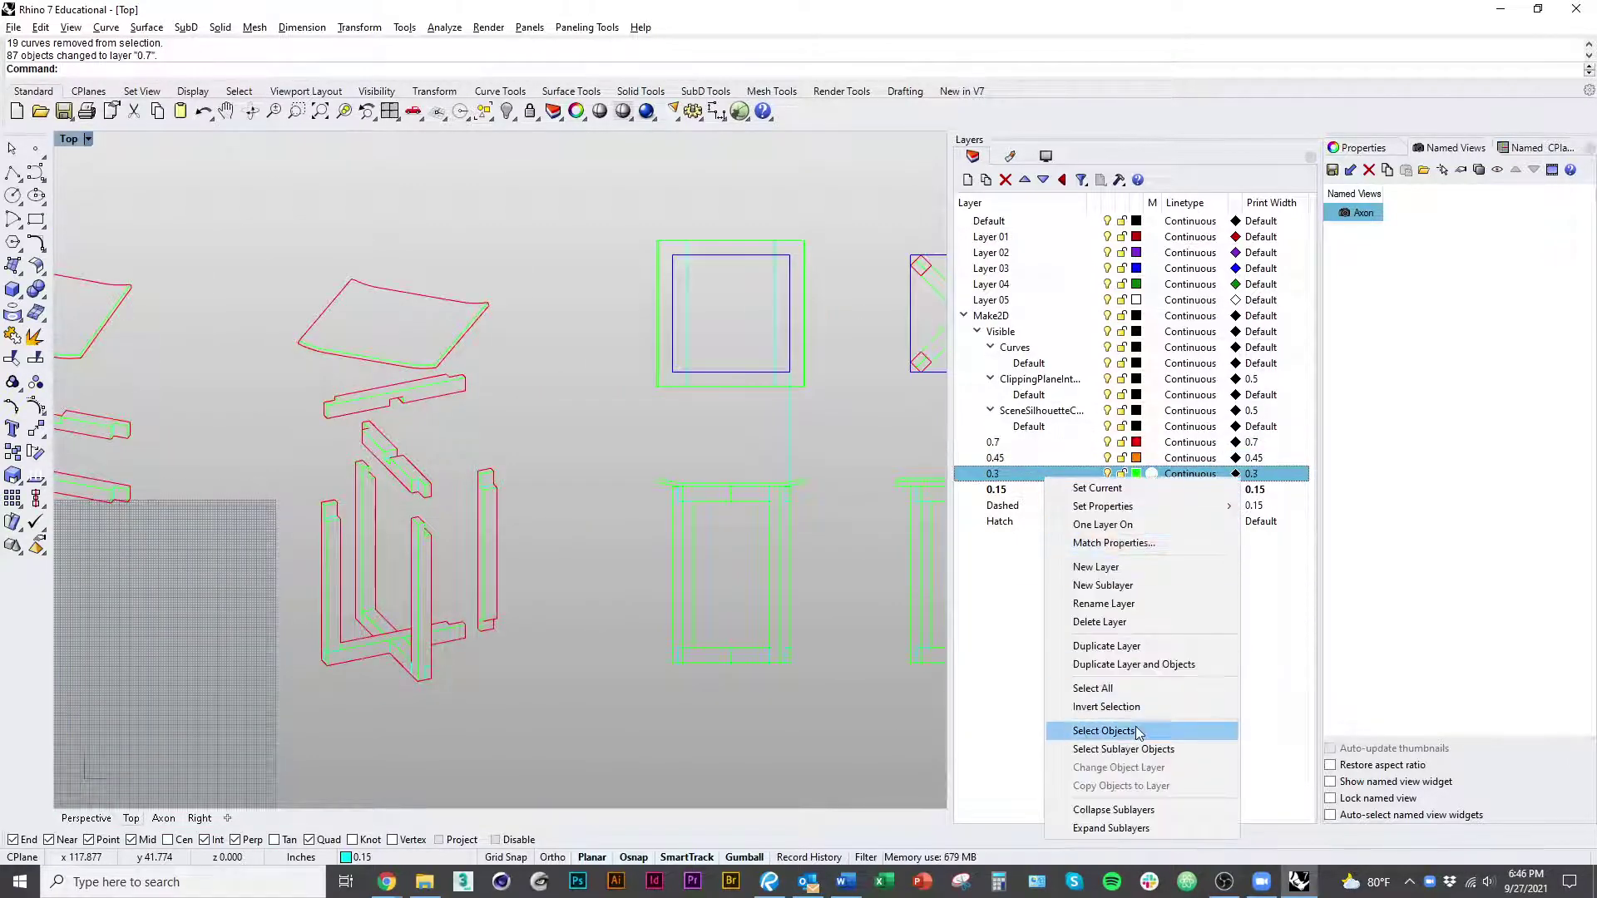
left_click(1136, 732)
right_click(1055, 459)
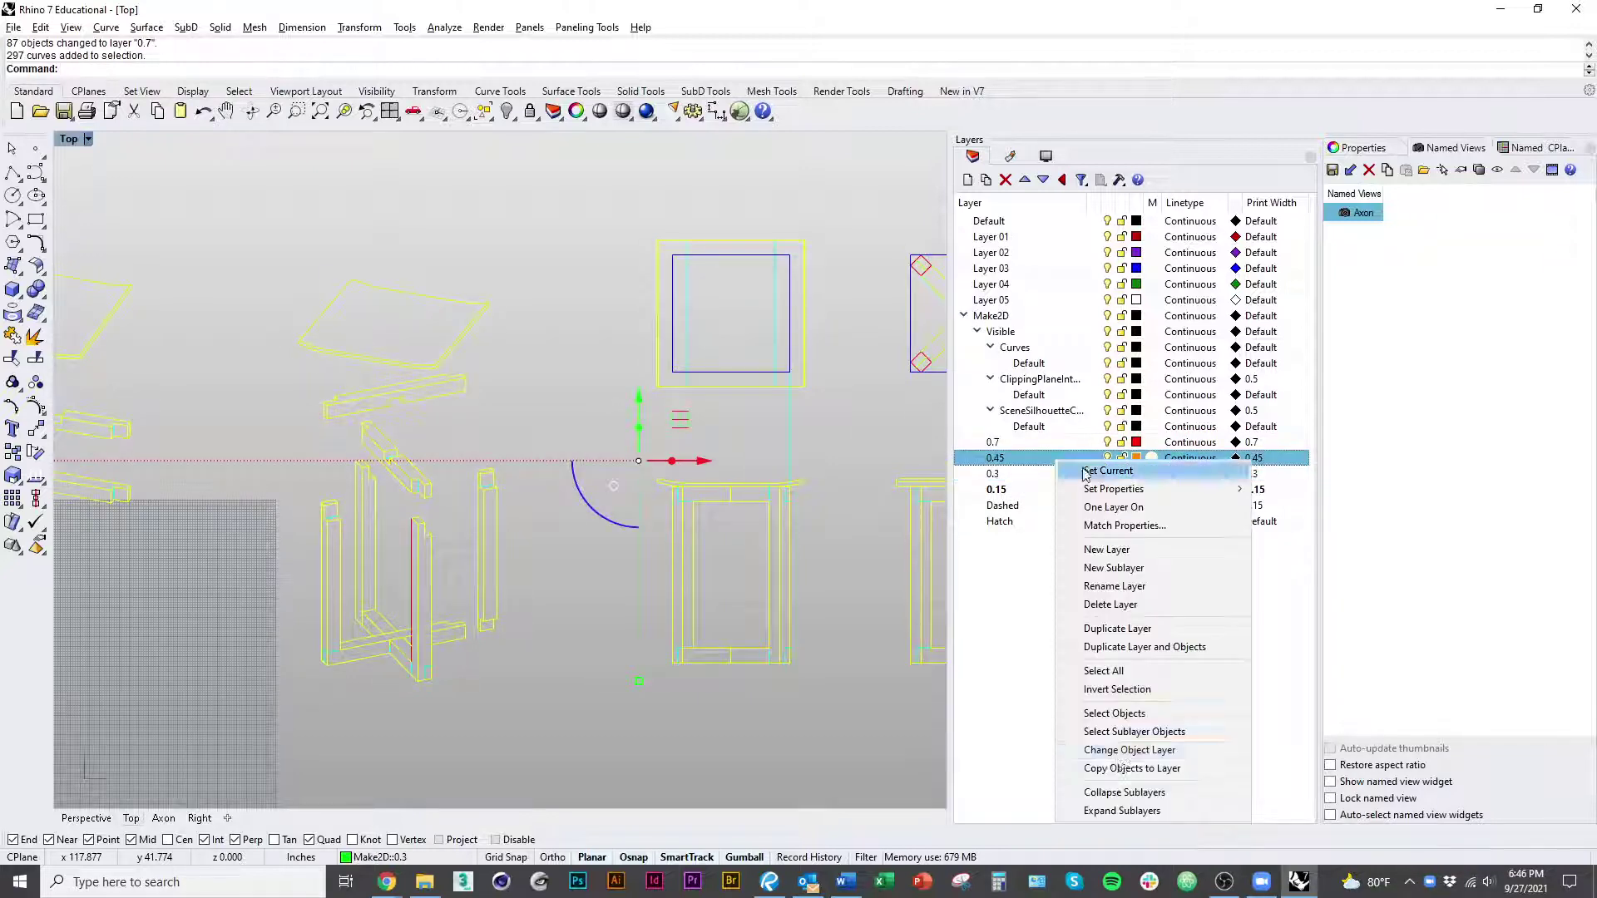
left_click(1119, 750)
Step: Select all objects on layer 0.15 and change them to layer 0.3
right_click(1050, 474)
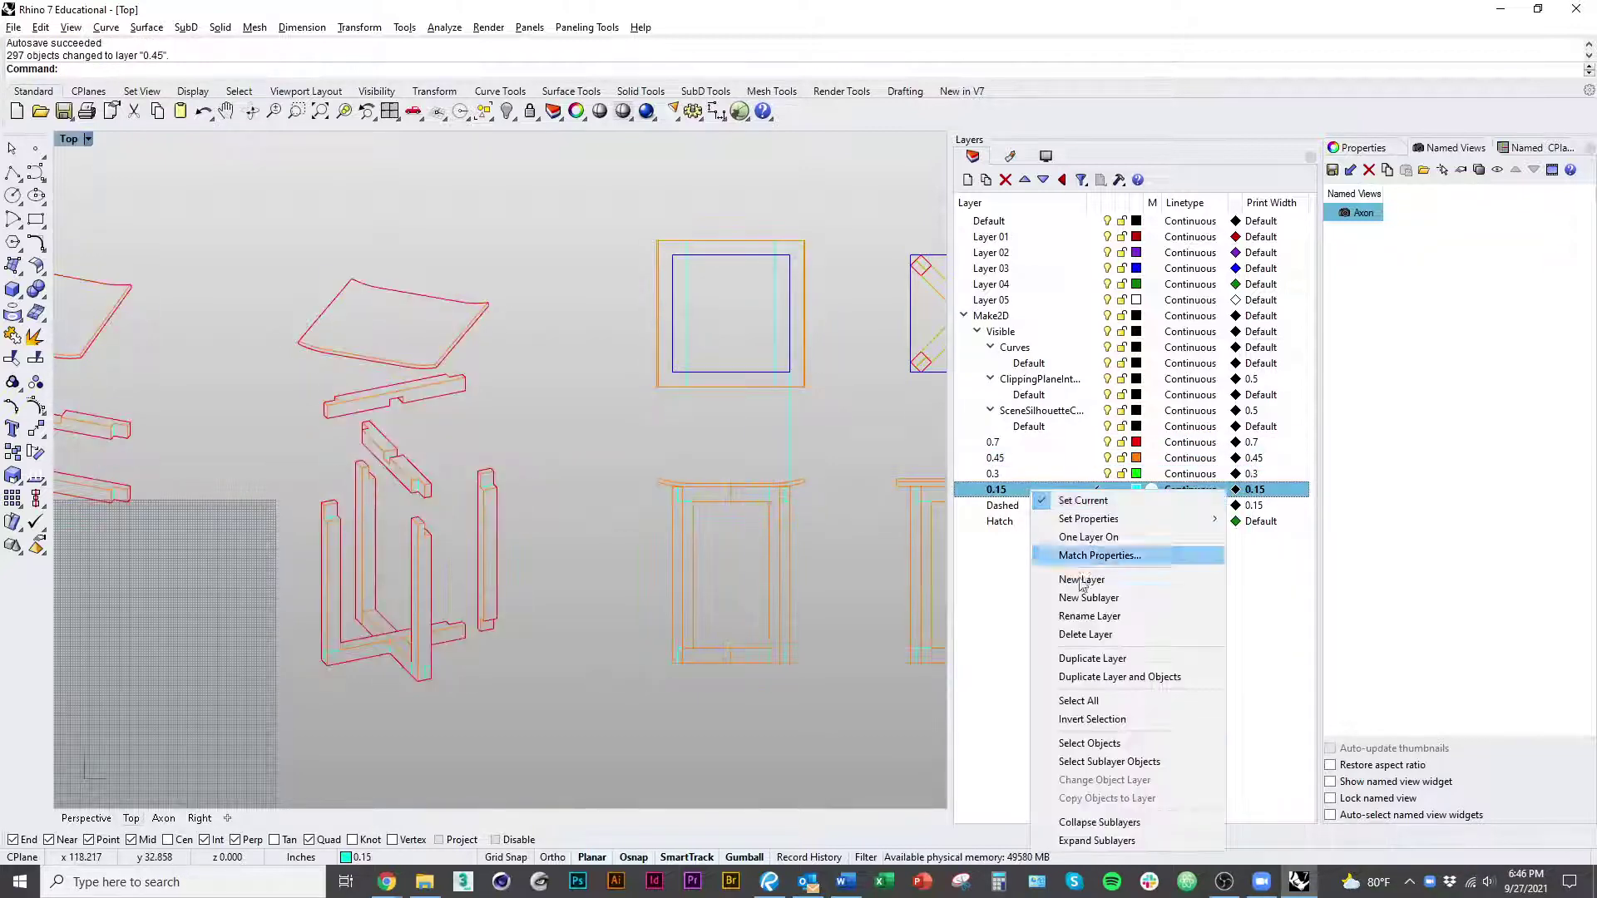
left_click(1123, 732)
right_click(1067, 475)
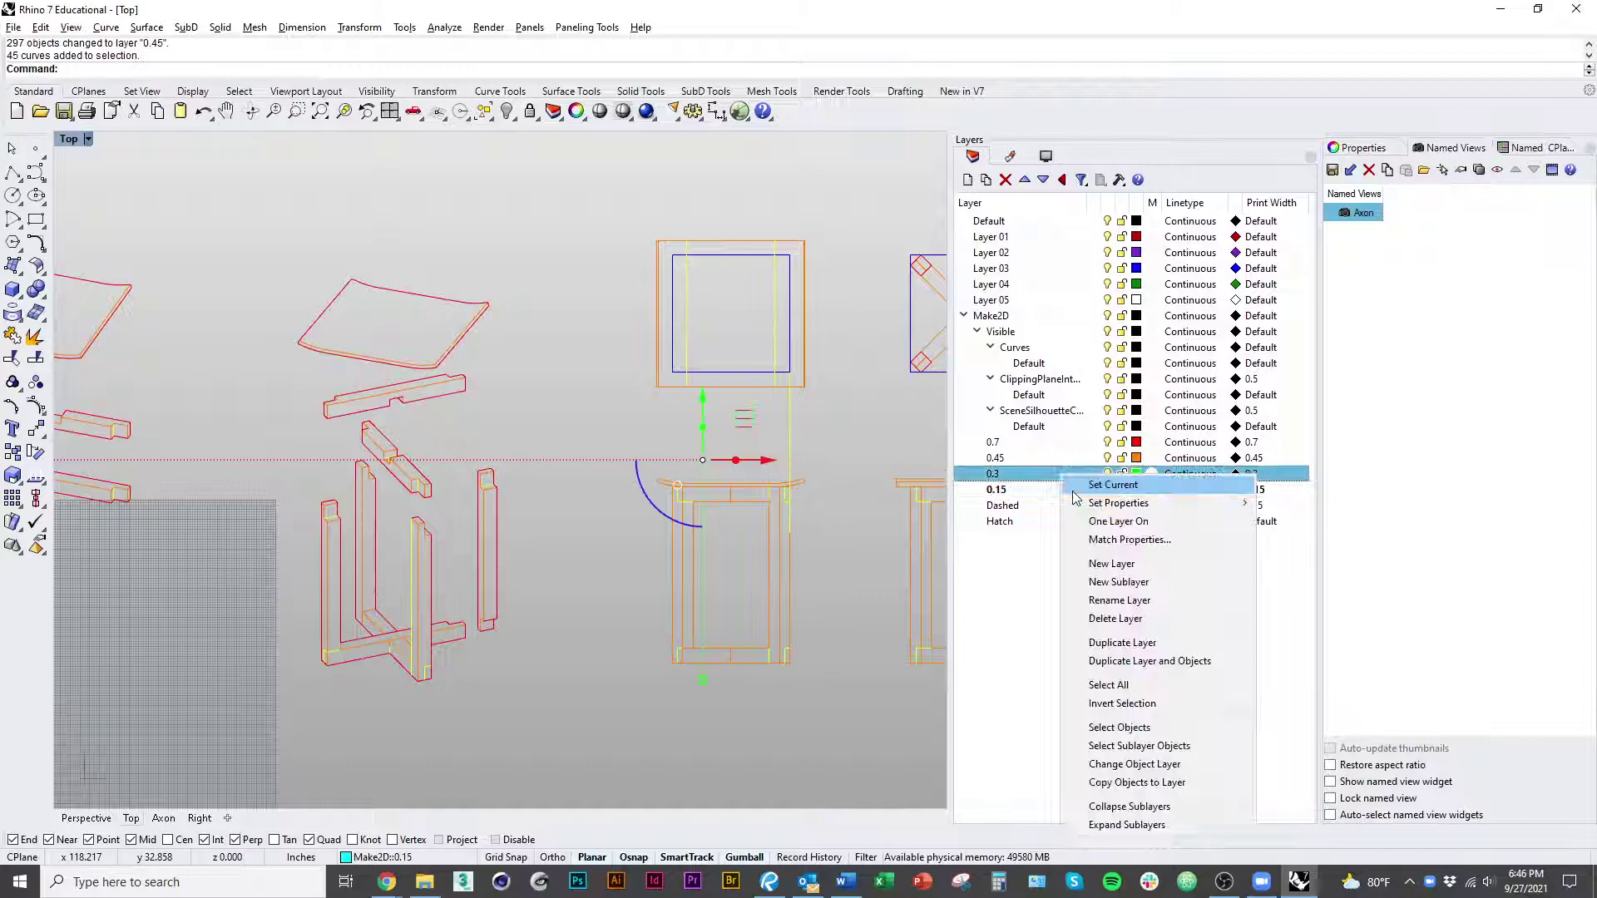
left_click(1135, 763)
key("Escape")
right_click_drag(840, 691, 620, 730)
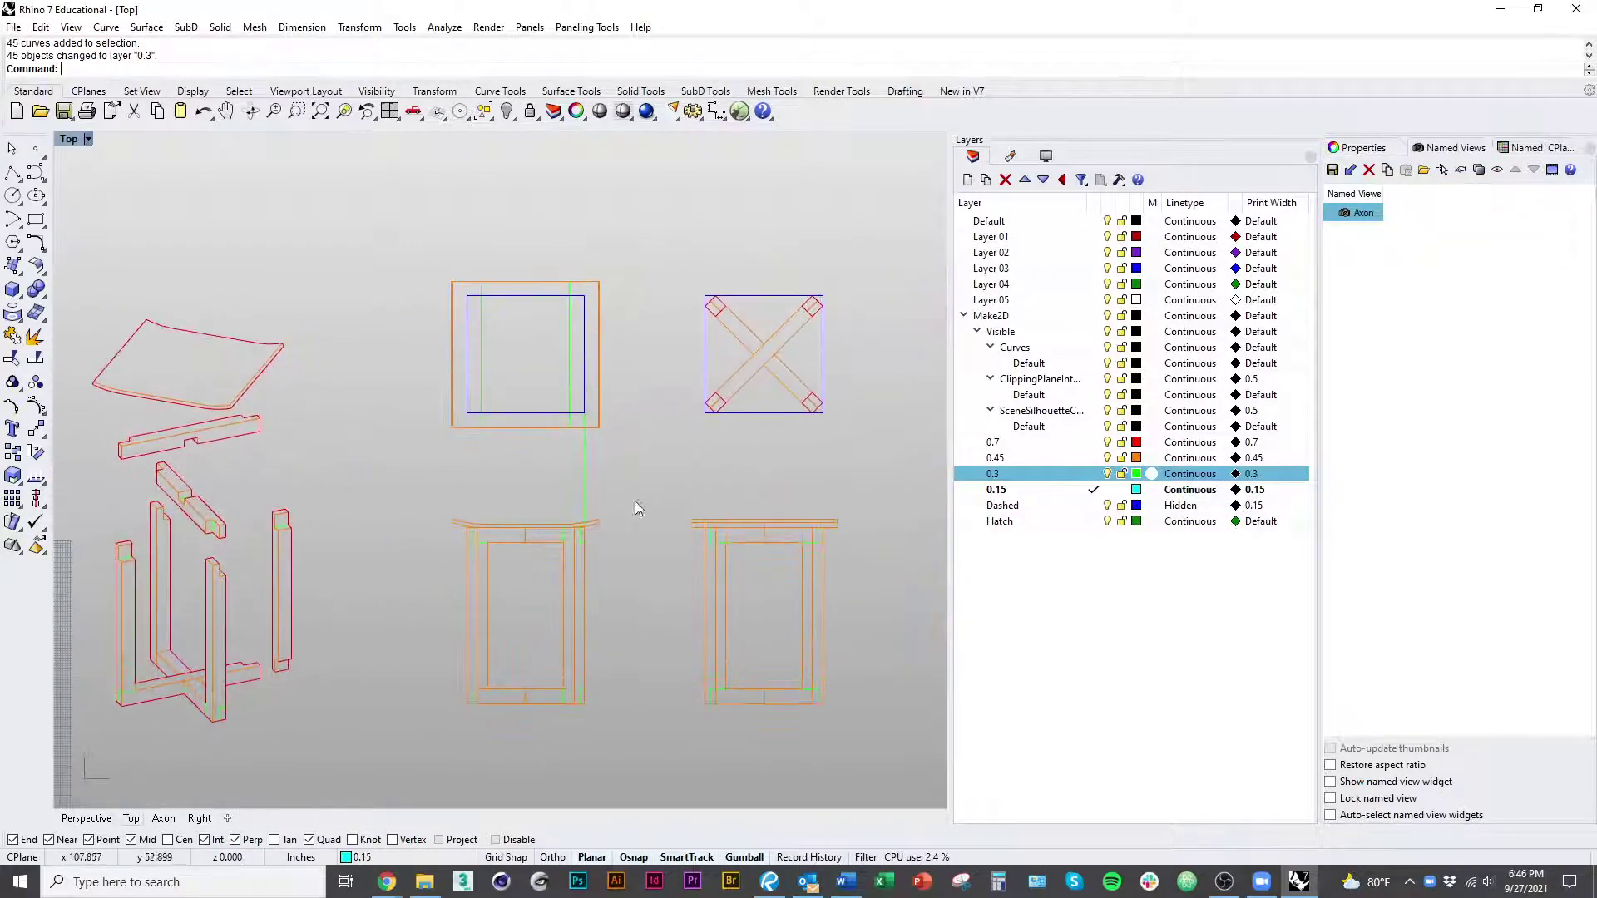
Step: Put the vertical projection line between the seat plan and the elevation back on the current layer 0.15
left_click(585, 487)
key("F4")
right_click_drag(823, 531, 399, 554)
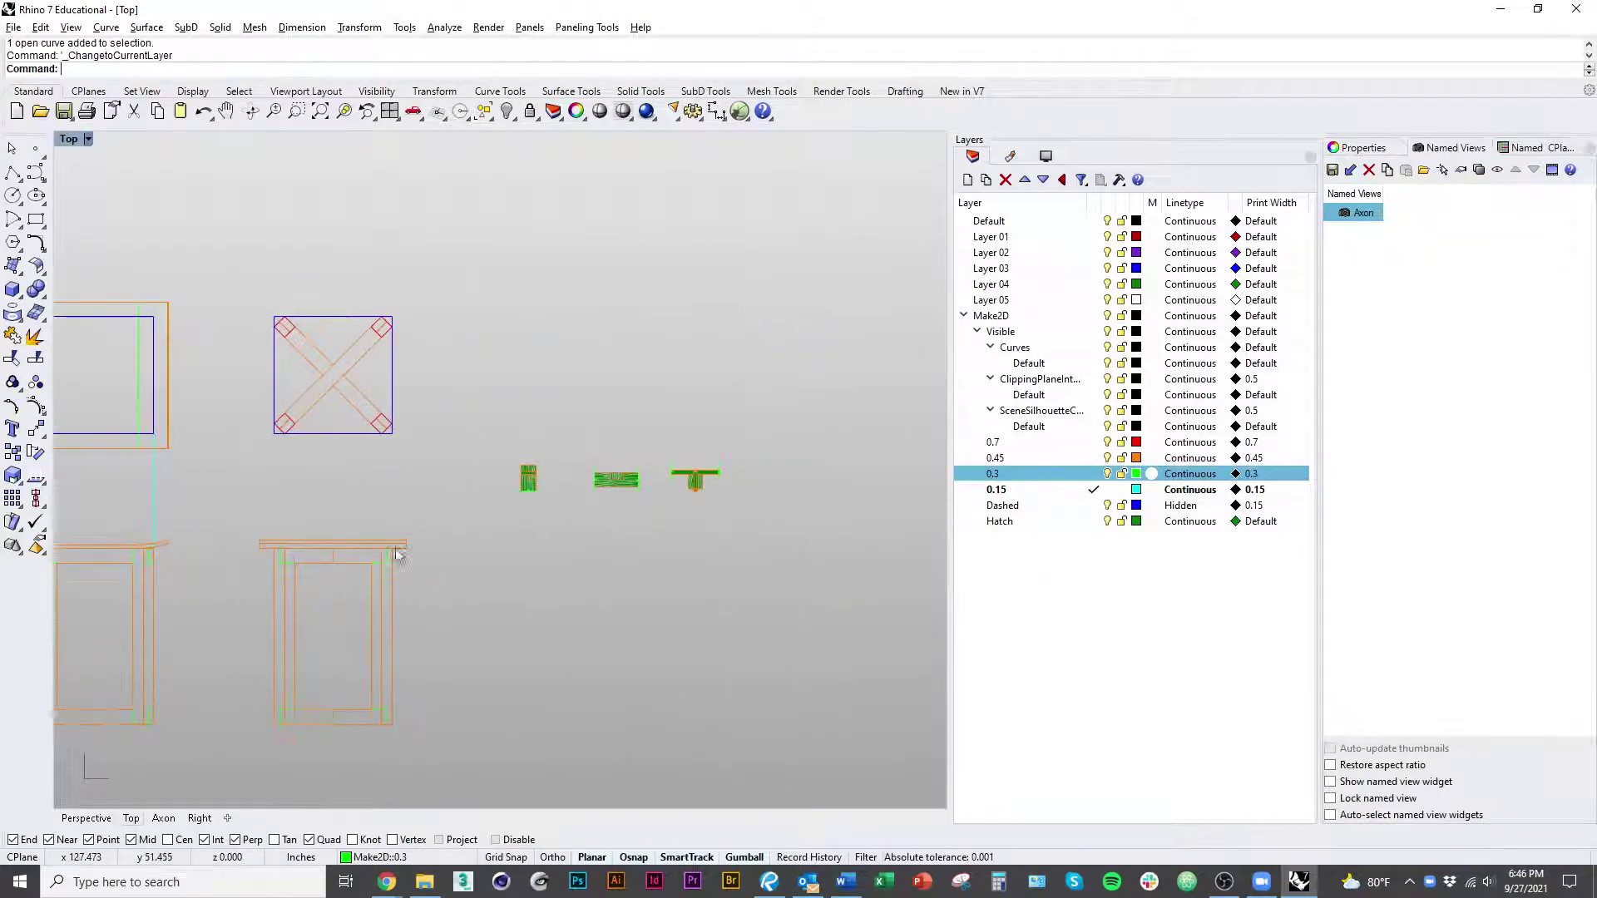
mouse_move(206, 558)
right_mouse_down()
mouse_move(570, 521)
mouse_move(716, 566)
right_mouse_up()
Step: Draw a vertical projection line from the curved-seat elevation's left leg up to the dashed square's lower-left corner
scroll(525, 532, "up", 6)
key("Return")
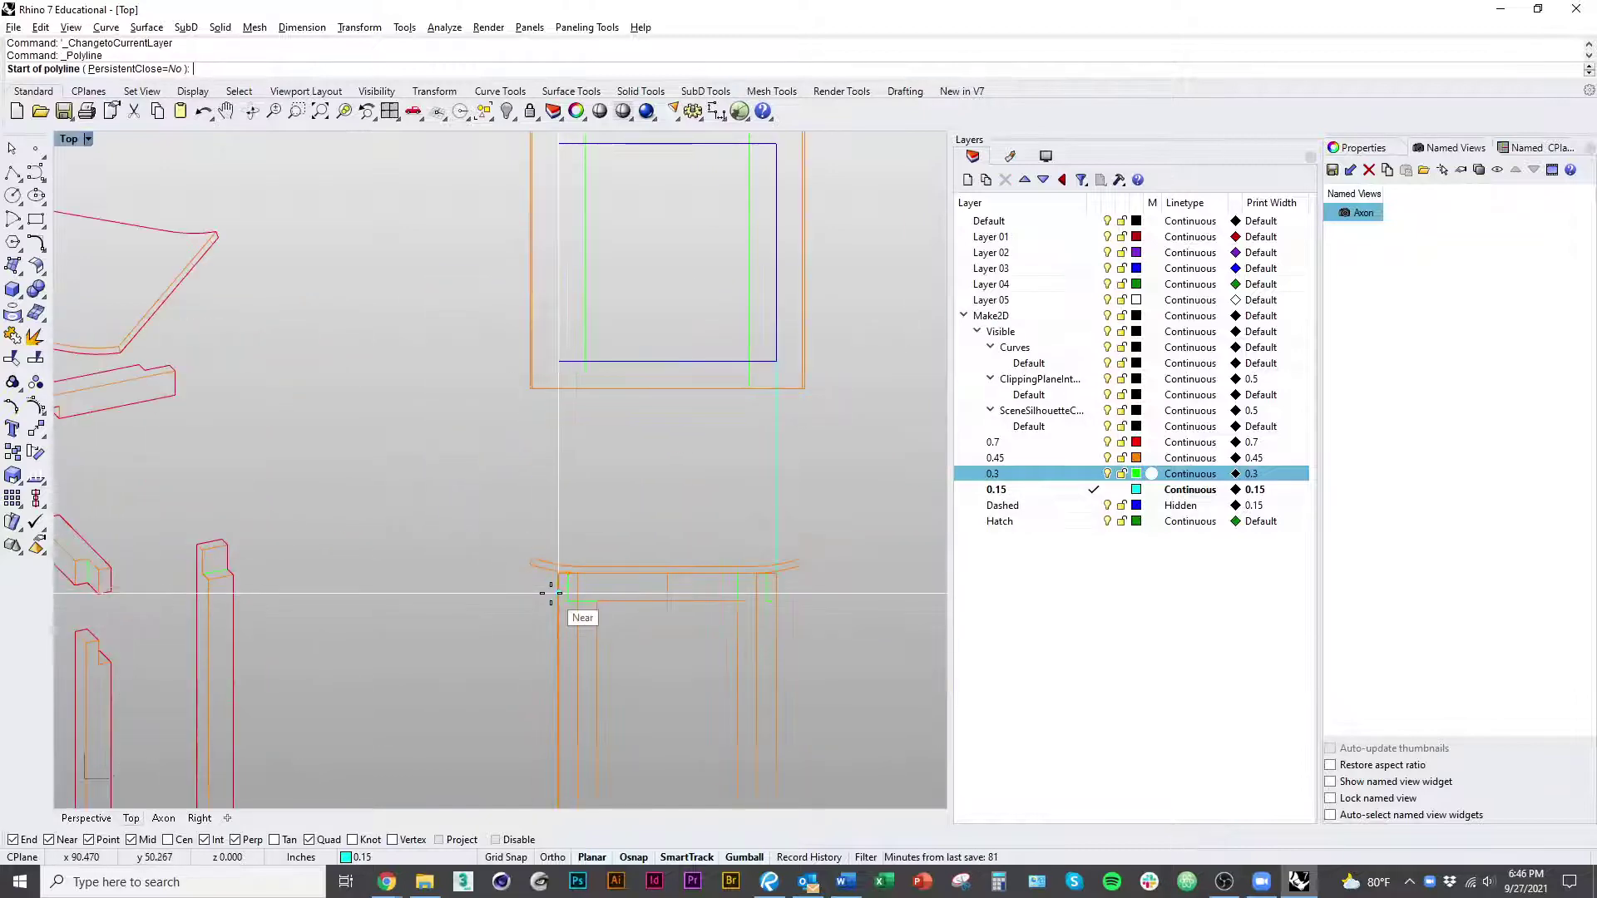
left_click(558, 592)
left_click(557, 363)
right_click(570, 391)
Step: Draw a horizontal projection line from the dashed square's lower-right corner across to the bottom edge of the cross-brace plan
right_click_drag(570, 393, 217, 430)
right_click(441, 480)
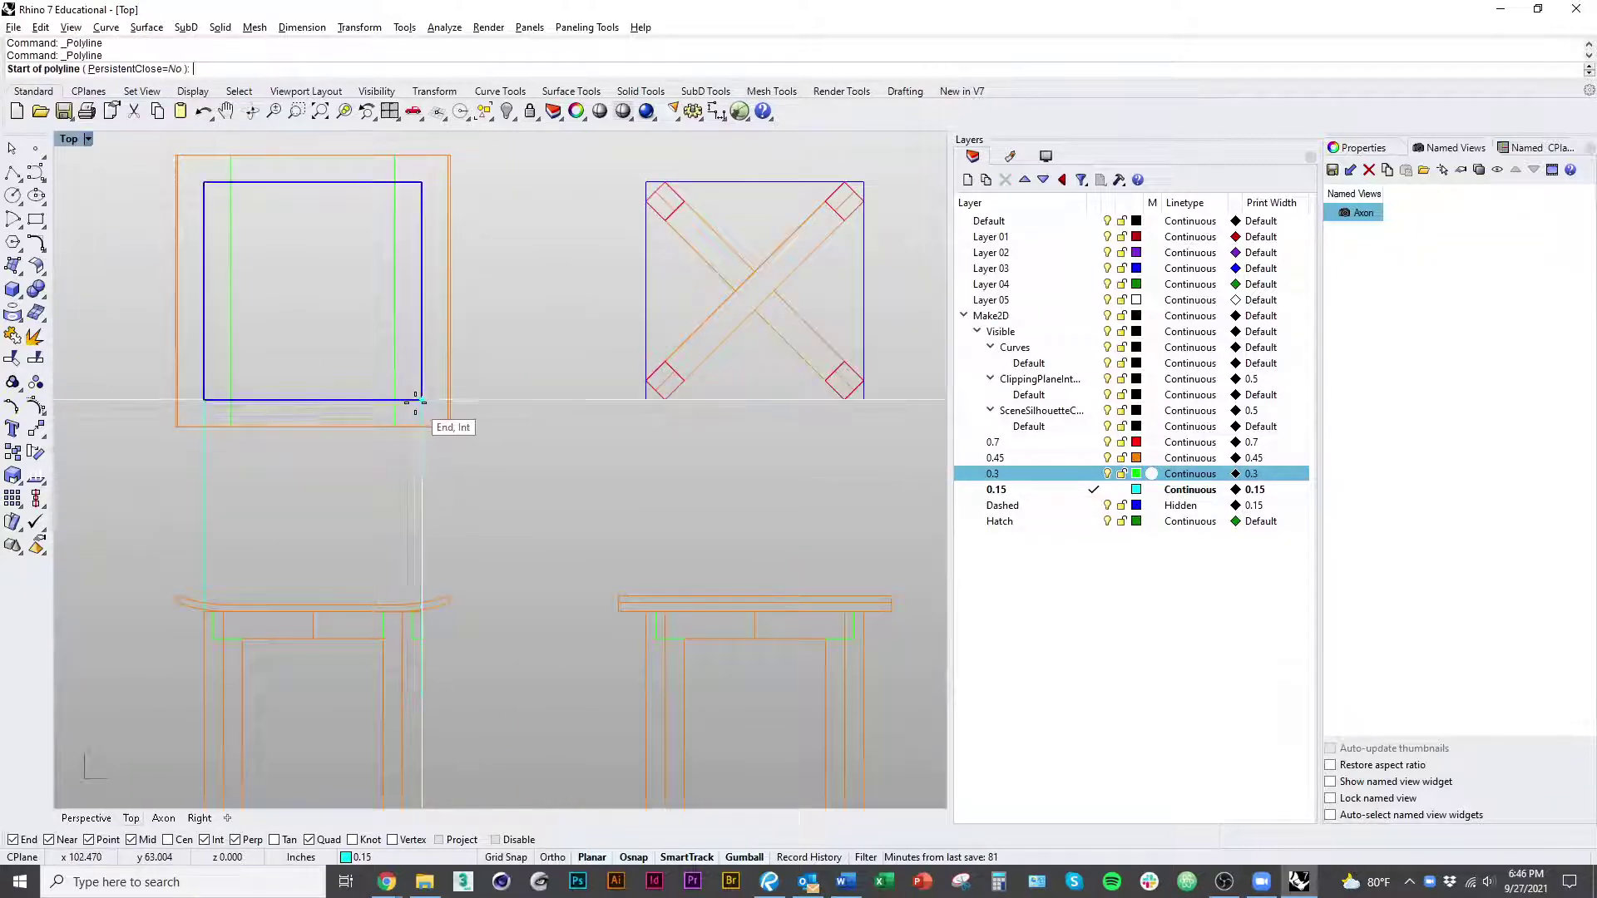
left_click(421, 400)
left_click(859, 401)
right_click(860, 400)
Step: Draw a horizontal projection line from the dashed square's upper-right corner to the upper-left corner of the cross-brace plan
right_click(528, 367)
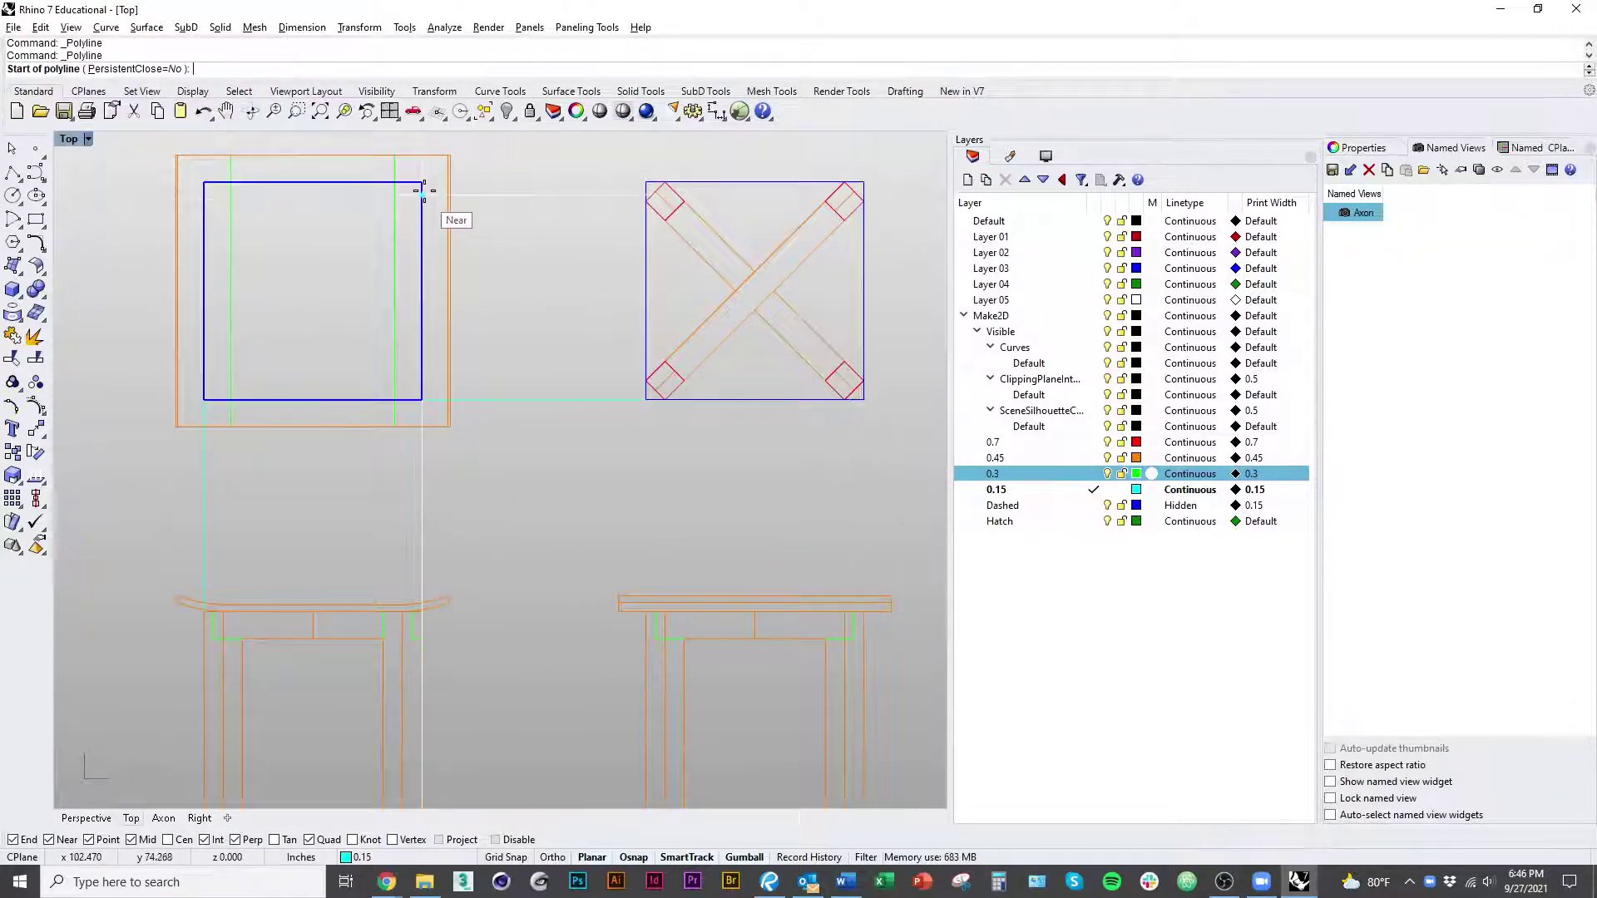
left_click(422, 182)
left_click(645, 181)
right_click(644, 181)
right_click_drag(534, 252, 552, 442)
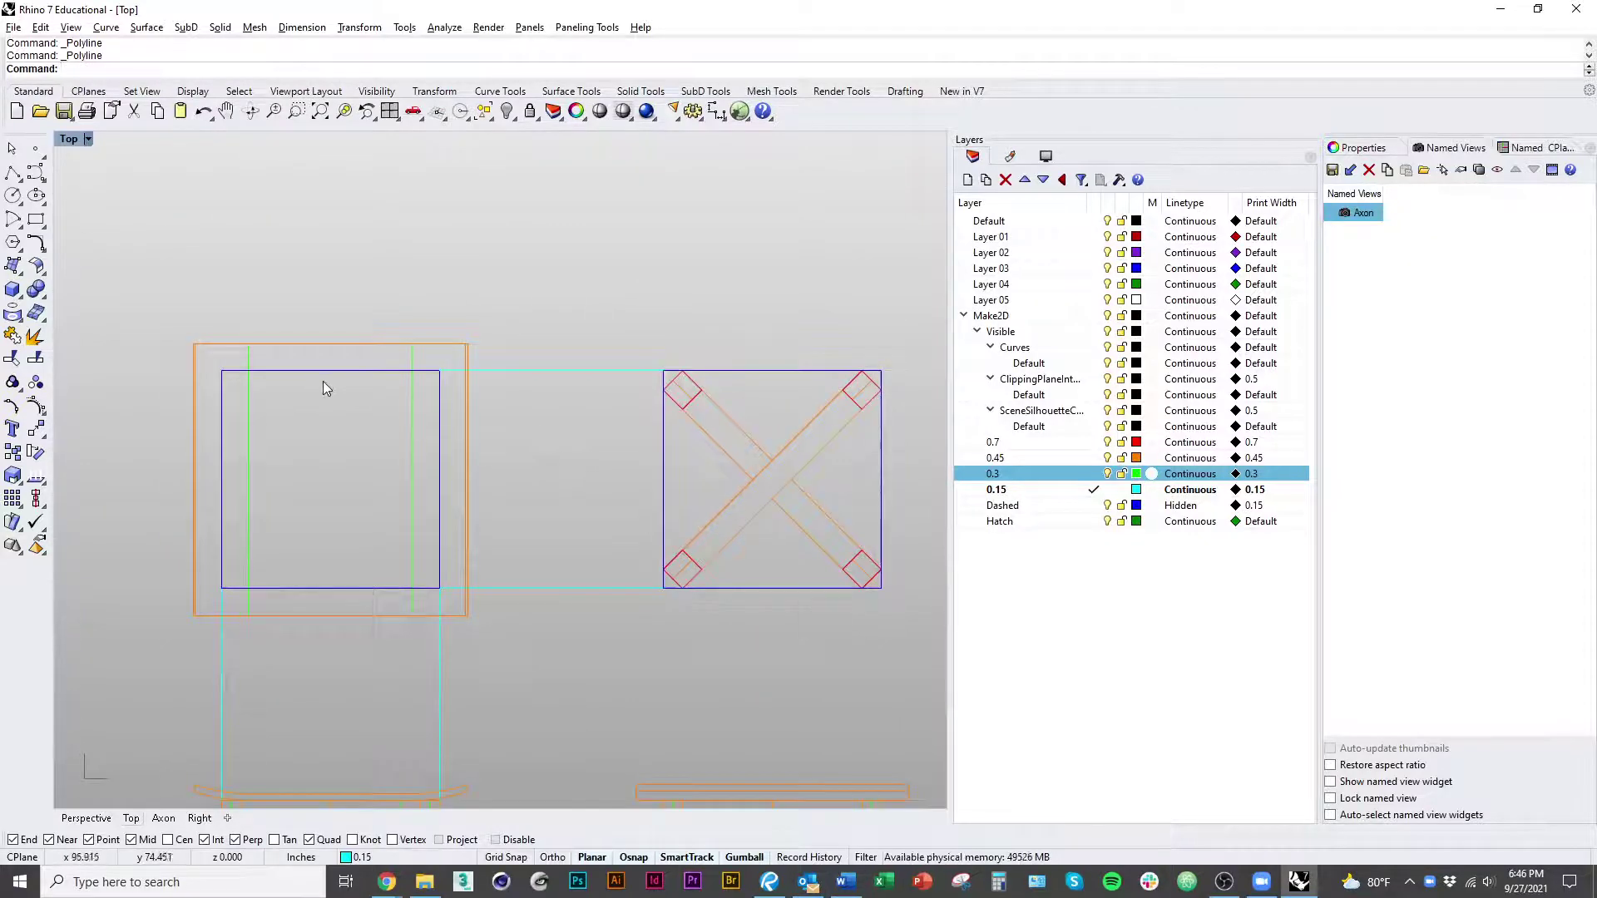
Step: Draw a rectangle over the seat plan's outer outline, from its upper-left corner to its lower-right corner
type("Rectangle")
key("Return")
left_click(194, 344)
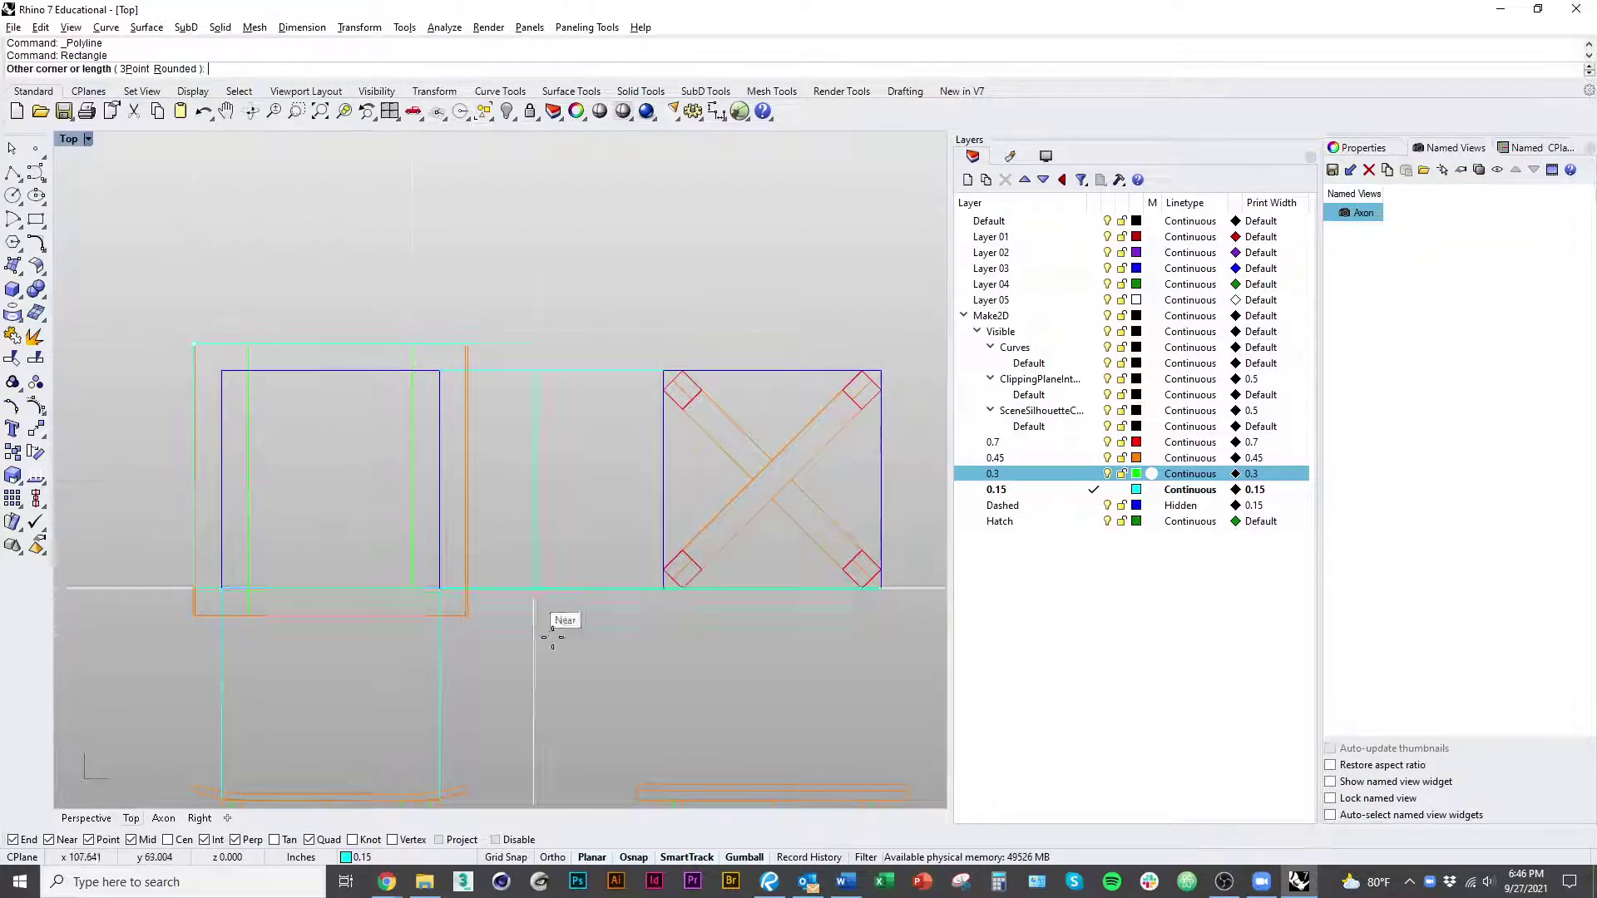
left_click(467, 617)
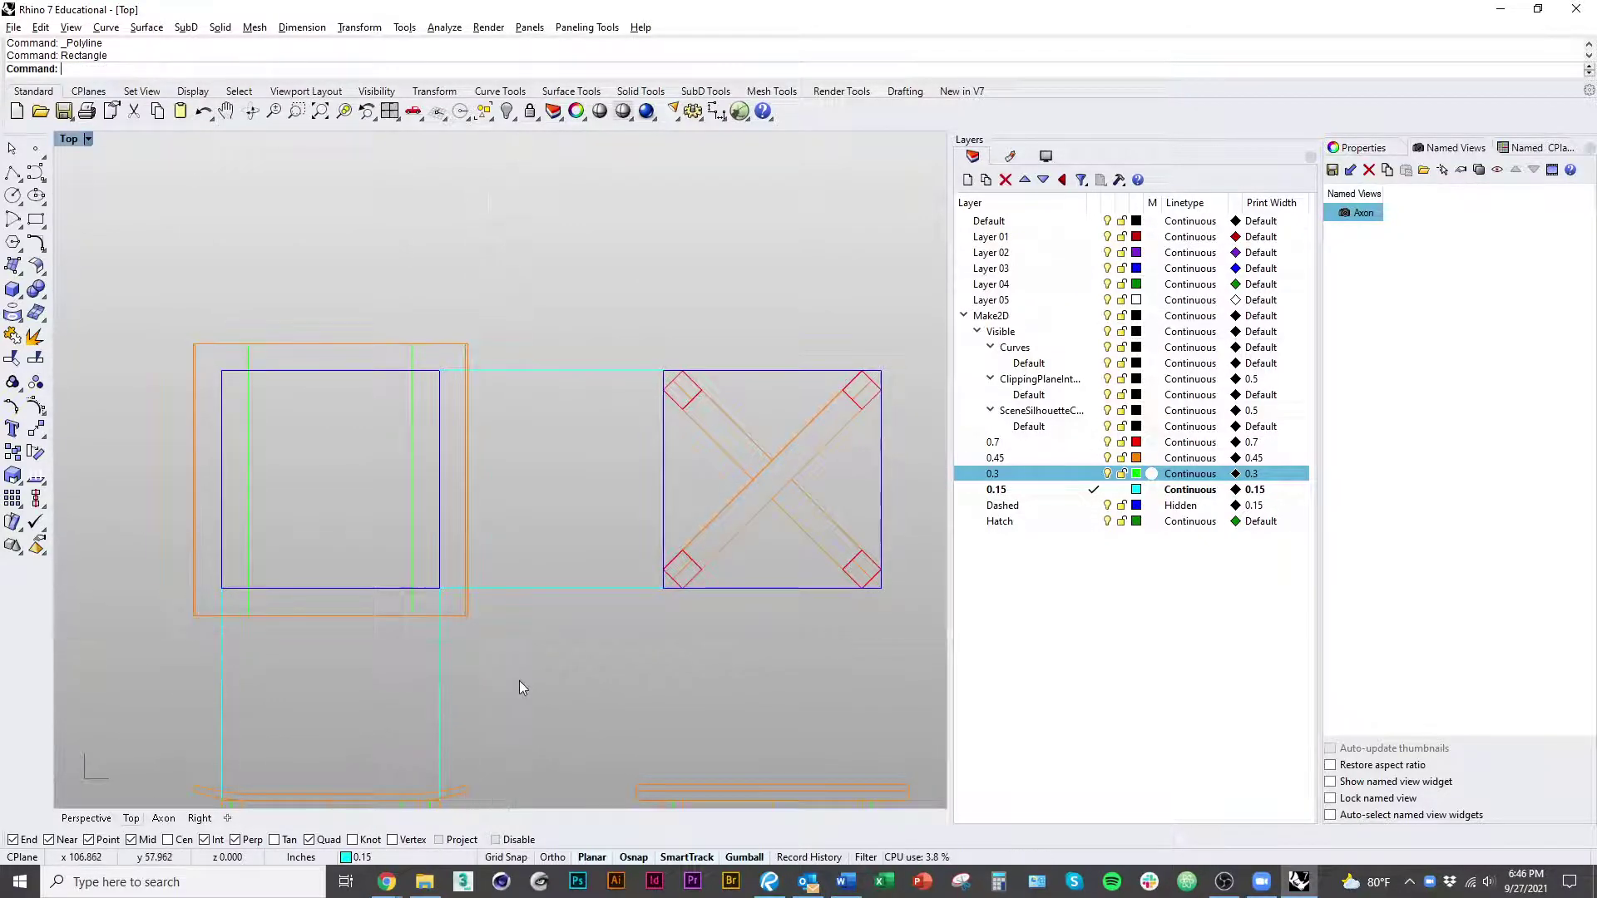
Step: Move the new rectangle horizontally so it surrounds the cross-brace plan's square, and put it on the Dashed layer
left_click(473, 612)
key("Return")
type("M")
key("Return")
left_click(440, 539)
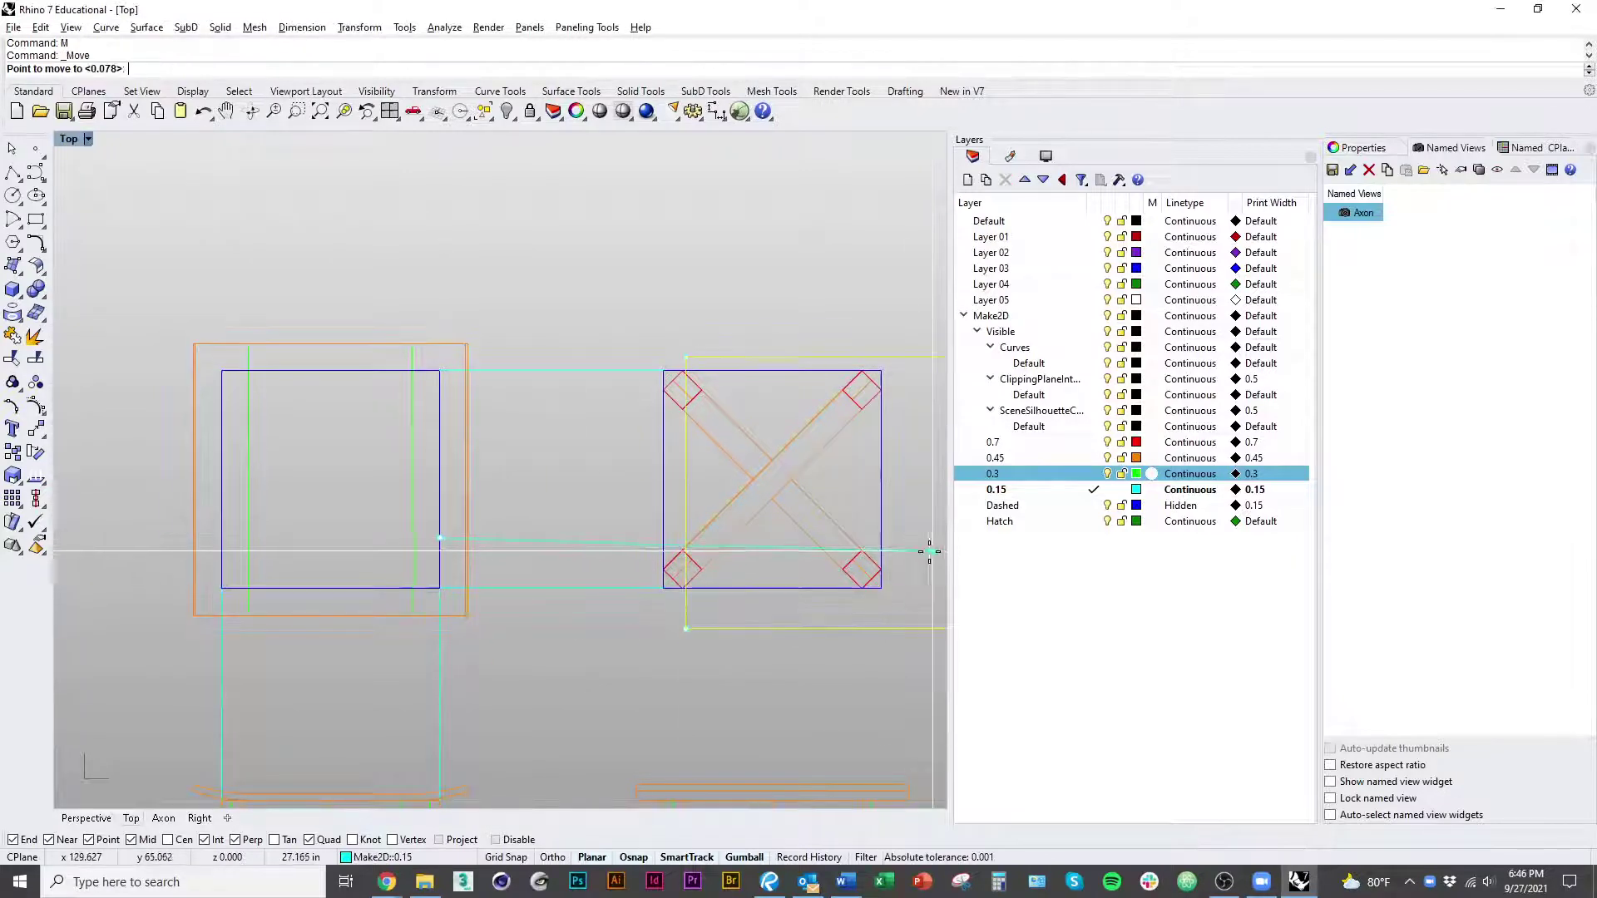
left_click(882, 539)
right_click(1068, 507)
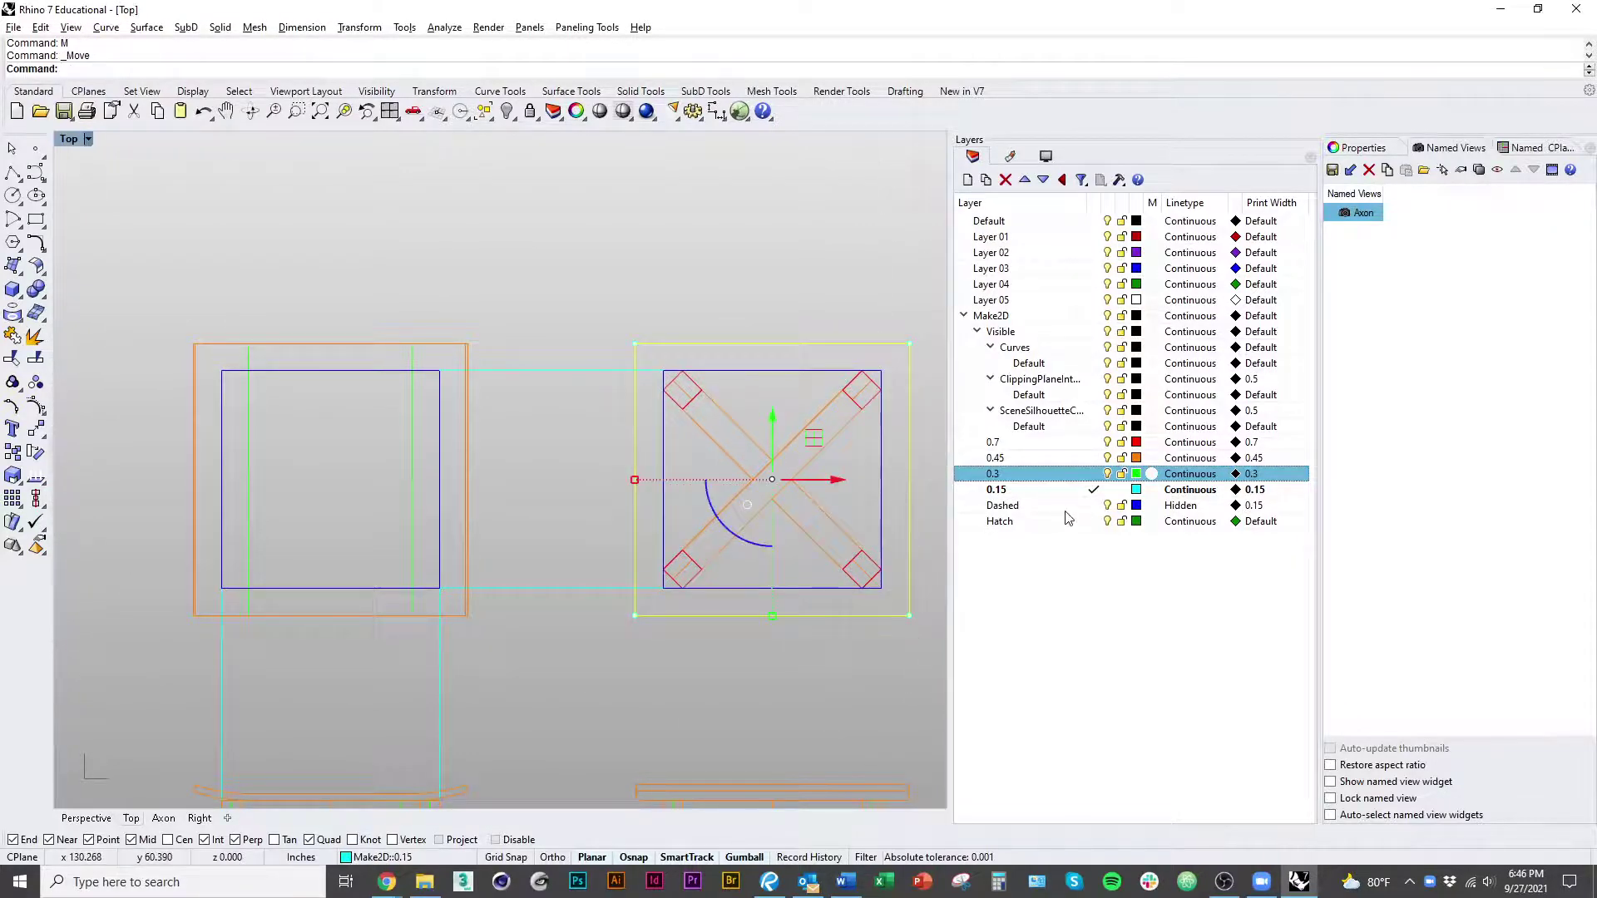
left_click(1136, 436)
scroll(816, 716, "down", 3)
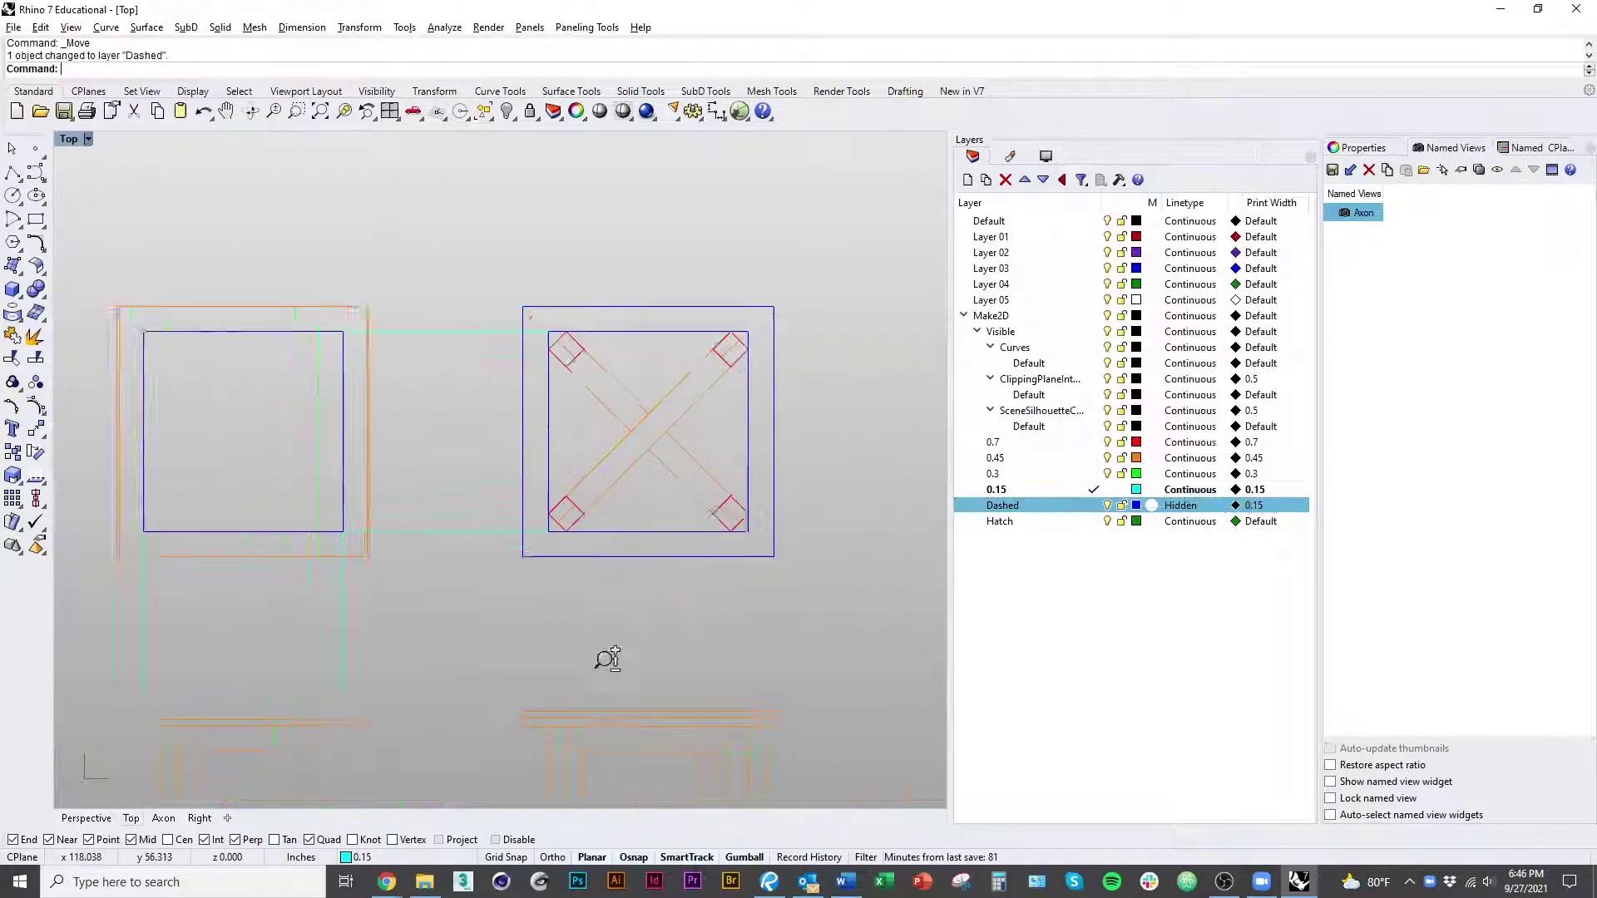
right_click_drag(648, 628, 690, 468)
right_click_drag(681, 582, 635, 437)
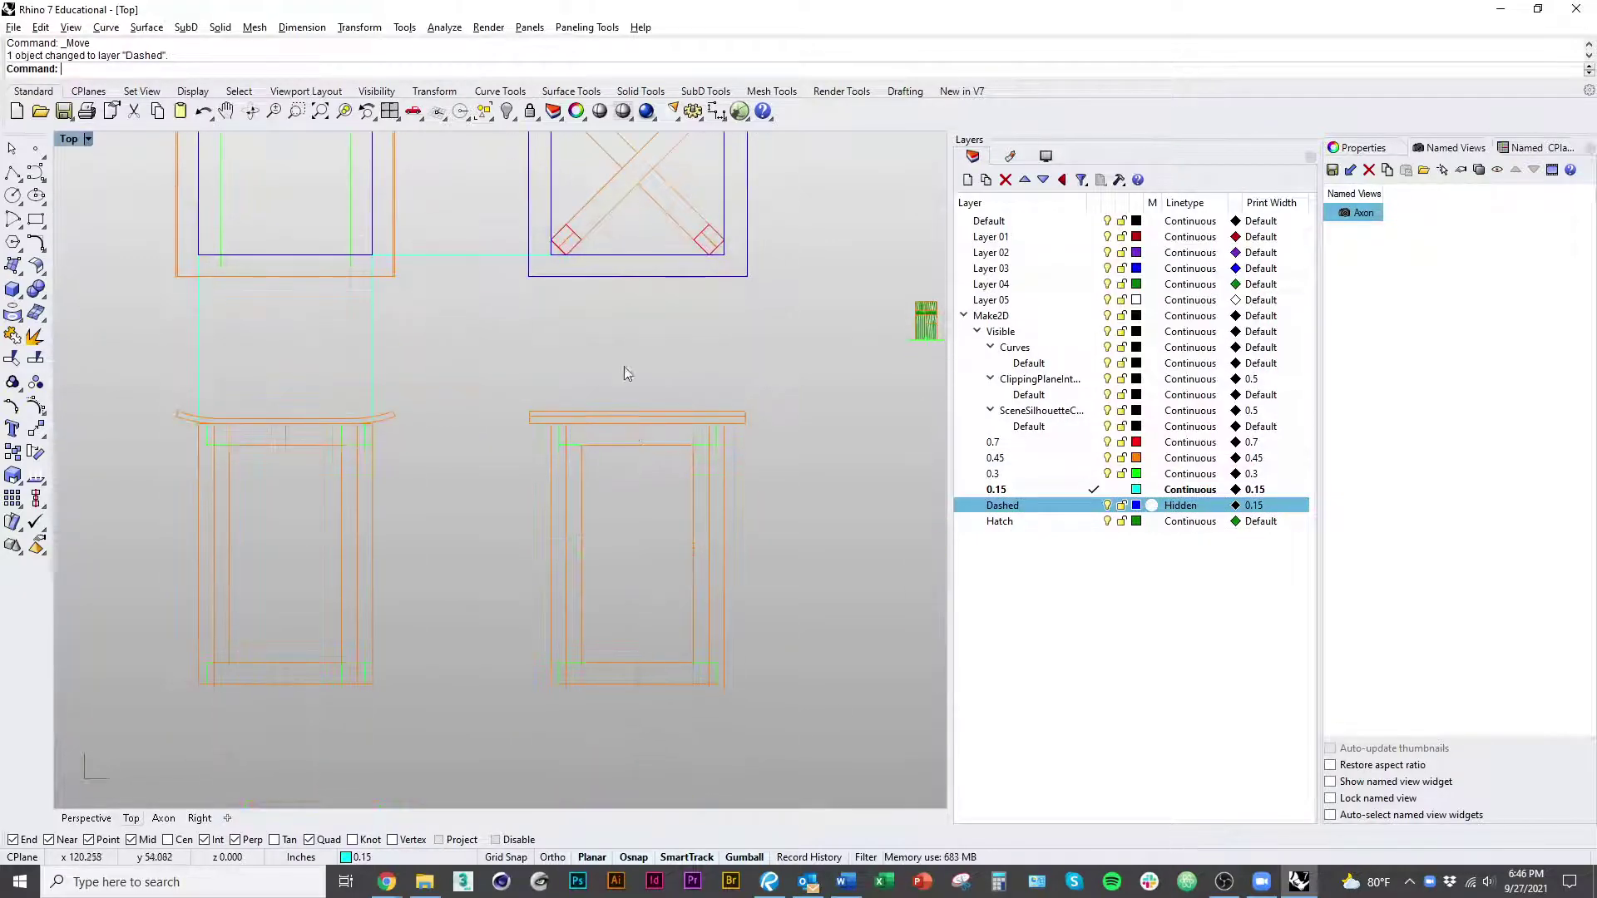
scroll(567, 204, "up", 10)
type("pl")
key("Return")
left_click(519, 360)
scroll(657, 377, "down", 7)
key("Escape")
key("Return")
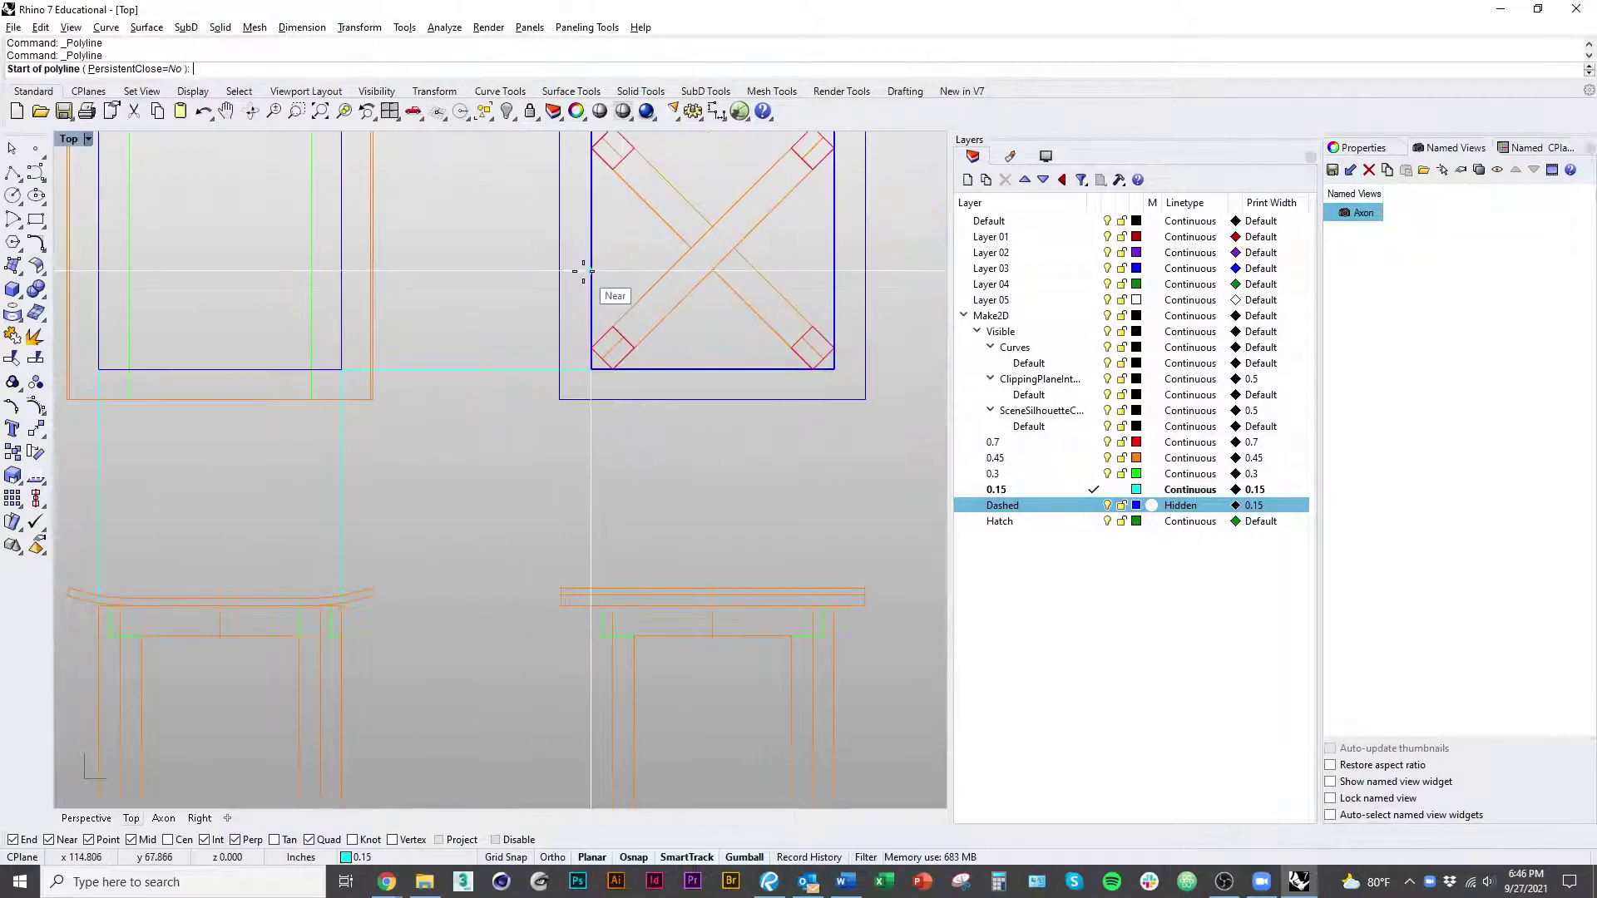
left_click(591, 369)
right_click_drag(649, 567, 631, 400)
key("Escape")
right_click_drag(585, 187, 583, 344)
scroll(569, 327, "up", 7)
Step: Draw a vertical projection line from the cross-brace square's lower-left corner down to the straight-seat elevation's left leg
key("Return")
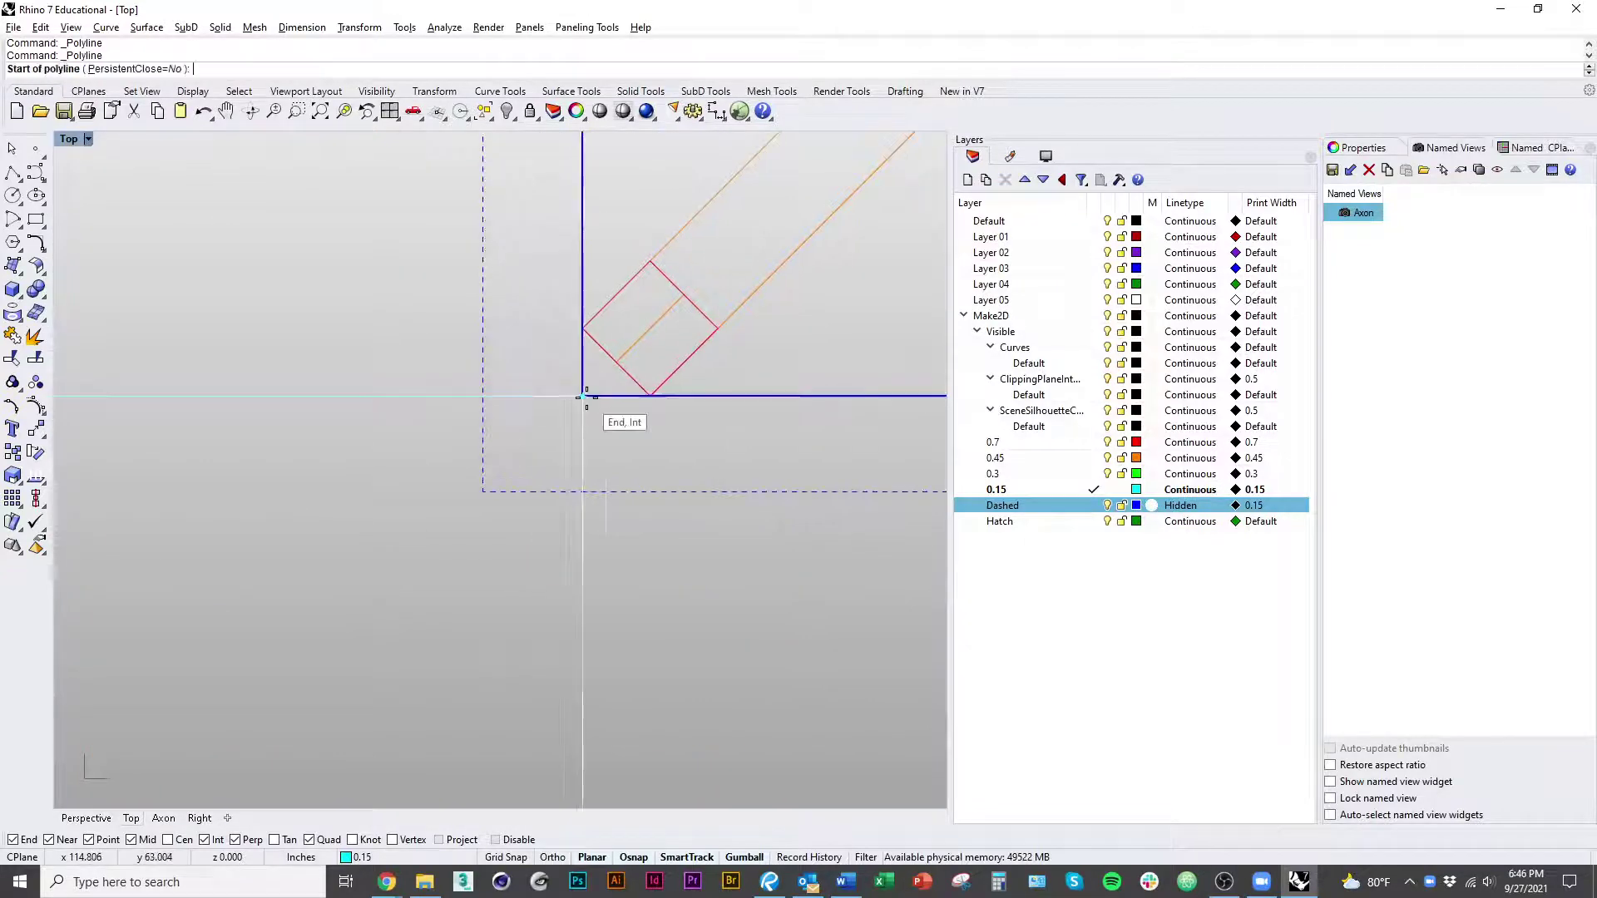
left_click(585, 398)
scroll(685, 457, "down", 6)
right_click_drag(685, 457, 642, 453)
left_click(607, 435, "shift")
key("Return")
Step: Replace the lower horizontal projection line with one ending at the cross-brace square's lower-left corner
scroll(642, 441, "up", 6)
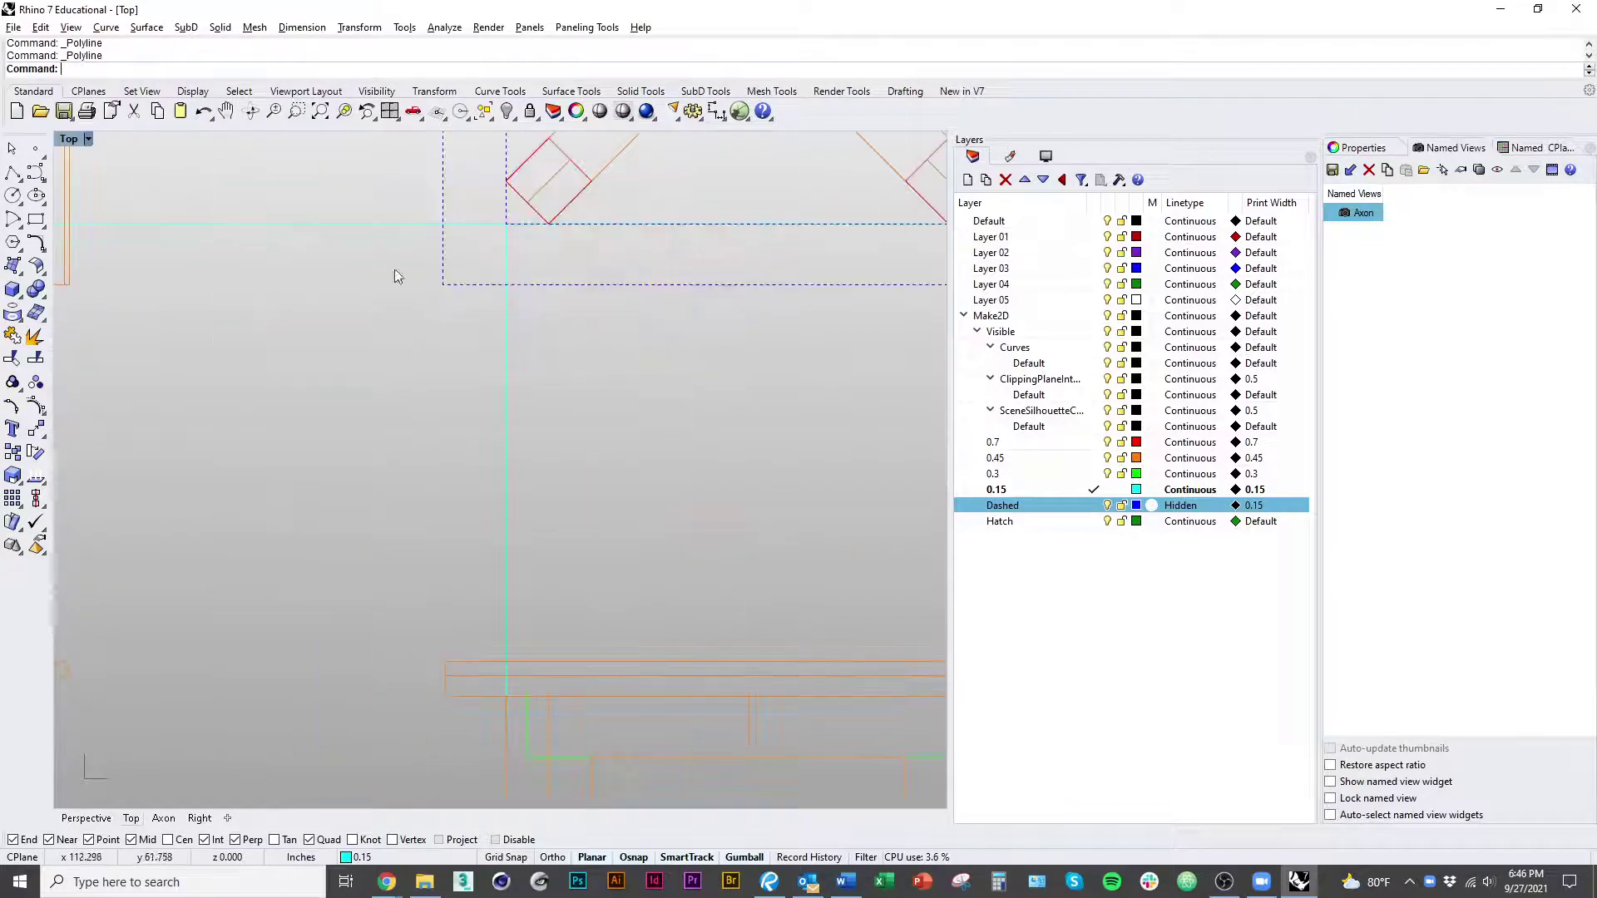
left_click(376, 226)
right_click_drag(424, 277, 532, 521)
scroll(557, 471, "down", 6)
scroll(478, 483, "up", 4)
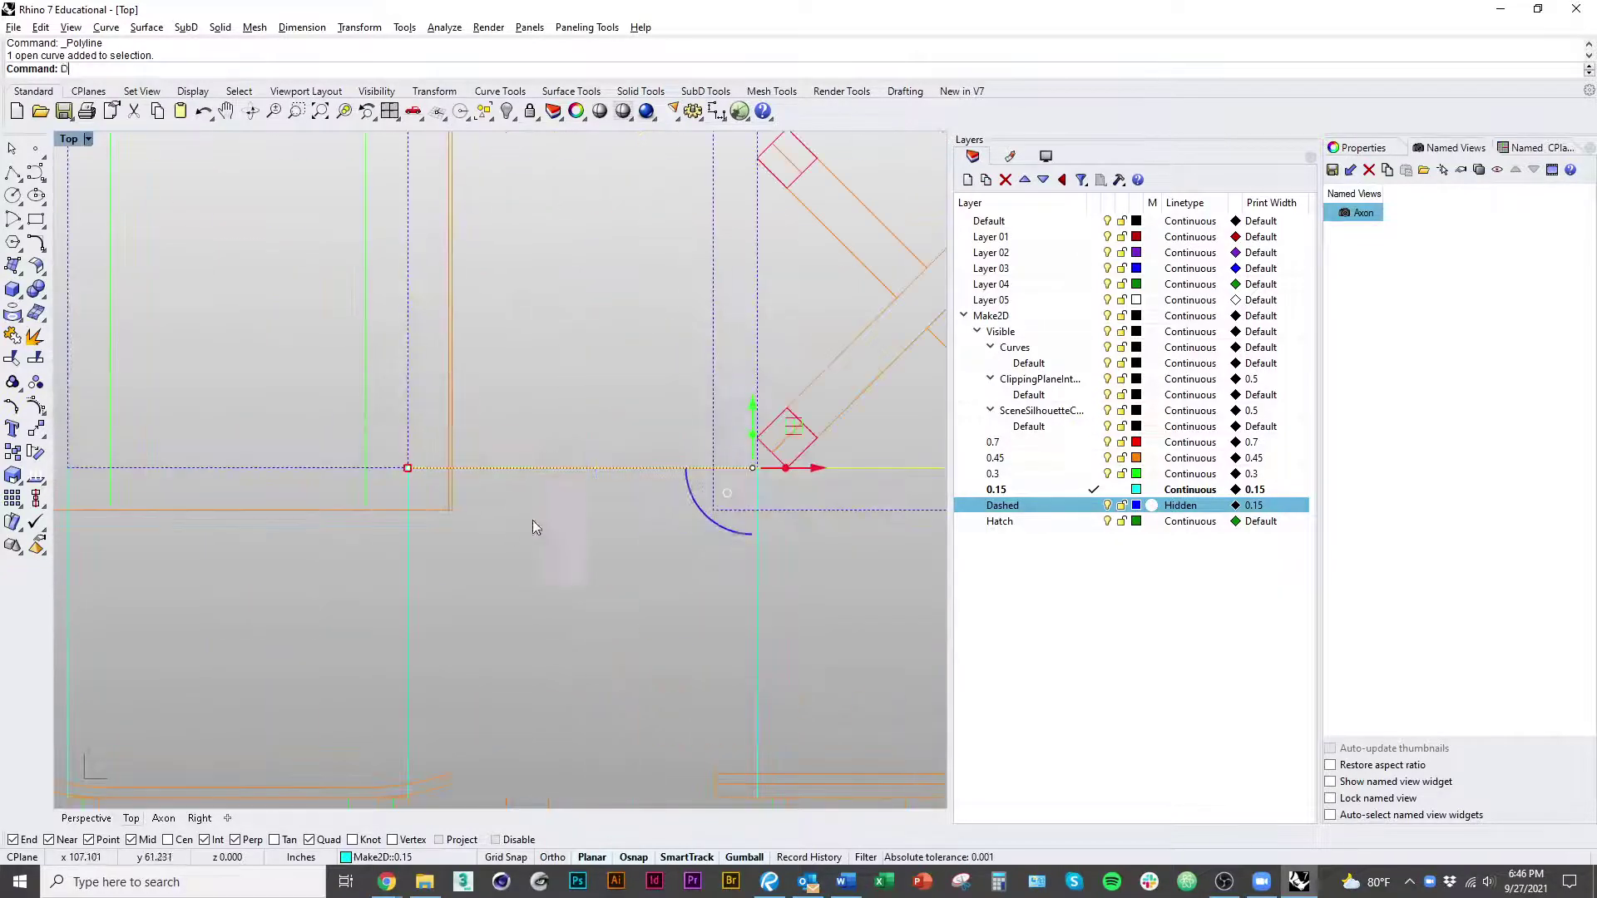
key("Delete")
key("Return")
key("Escape")
scroll(624, 563, "down", 4)
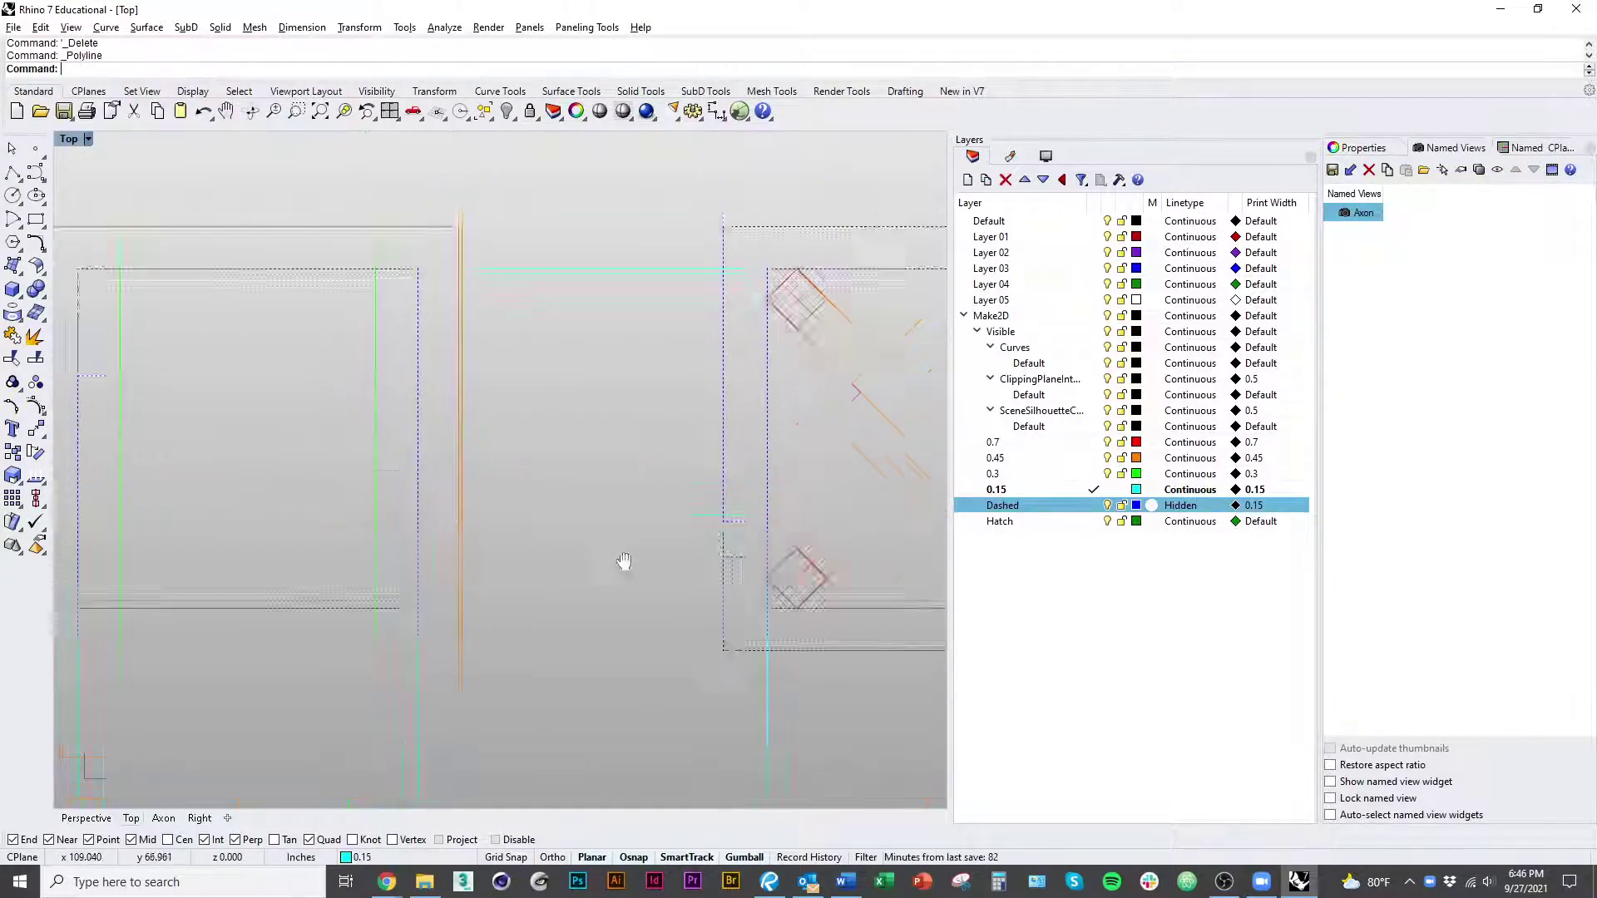
Step: Redraw the upper horizontal projection line from the dashed seat square's upper-right corner to the cross-brace square's upper-left corner
key("Return")
left_click(444, 375)
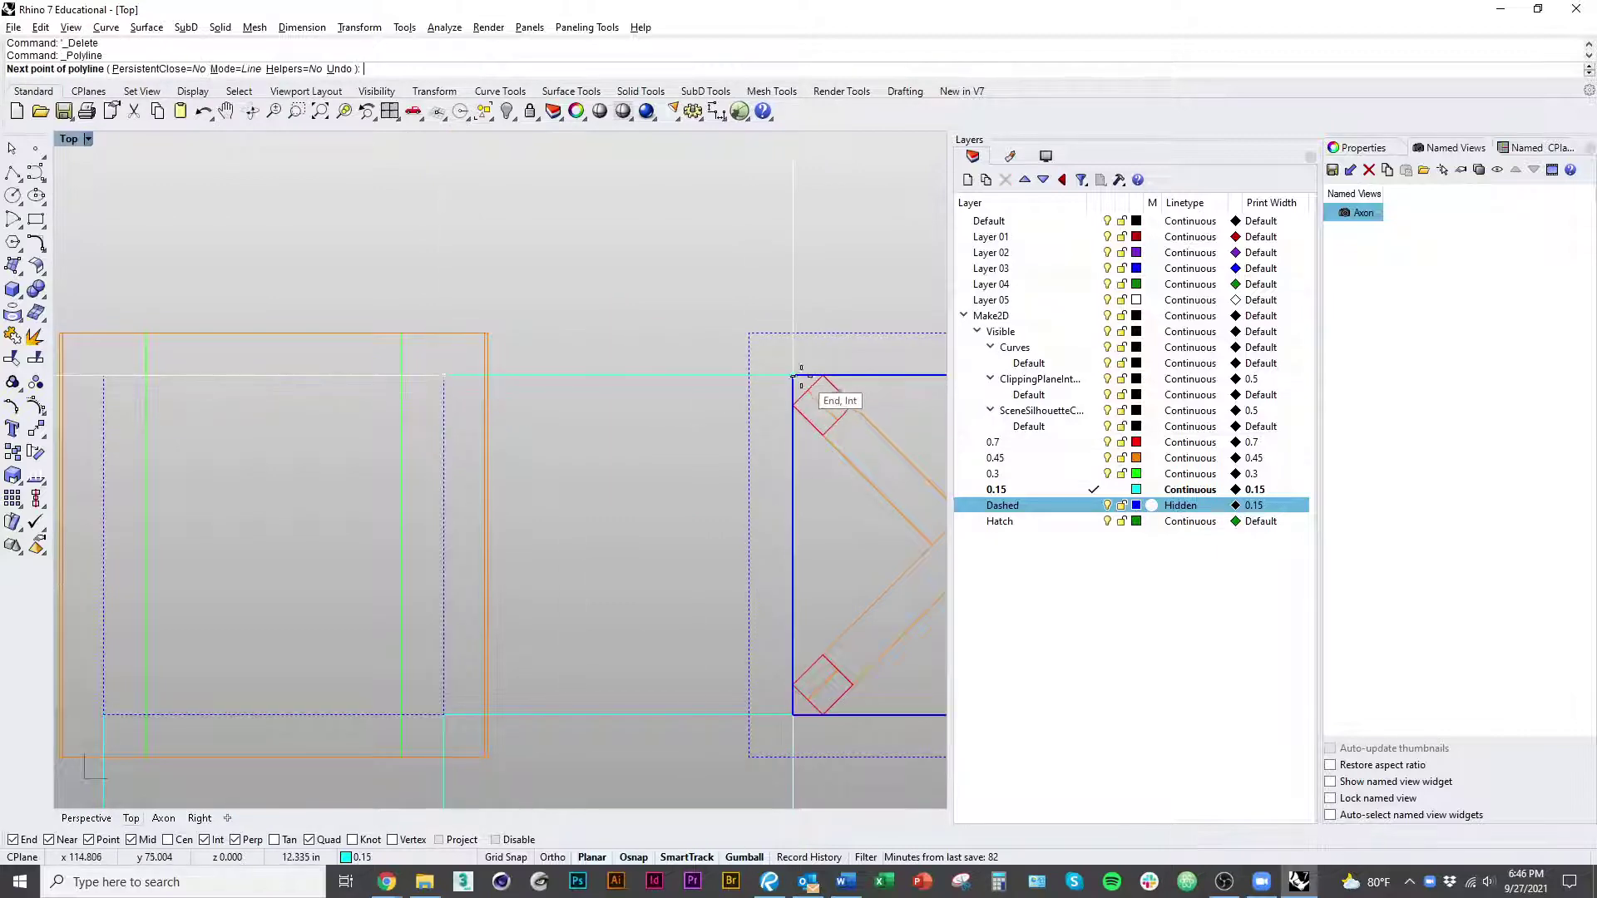
scroll(715, 439, "down", 4)
key("Escape")
Step: Copy the vertical projection line at the cross-brace square's lower-left corner over to its lower-right corner
left_click(517, 659)
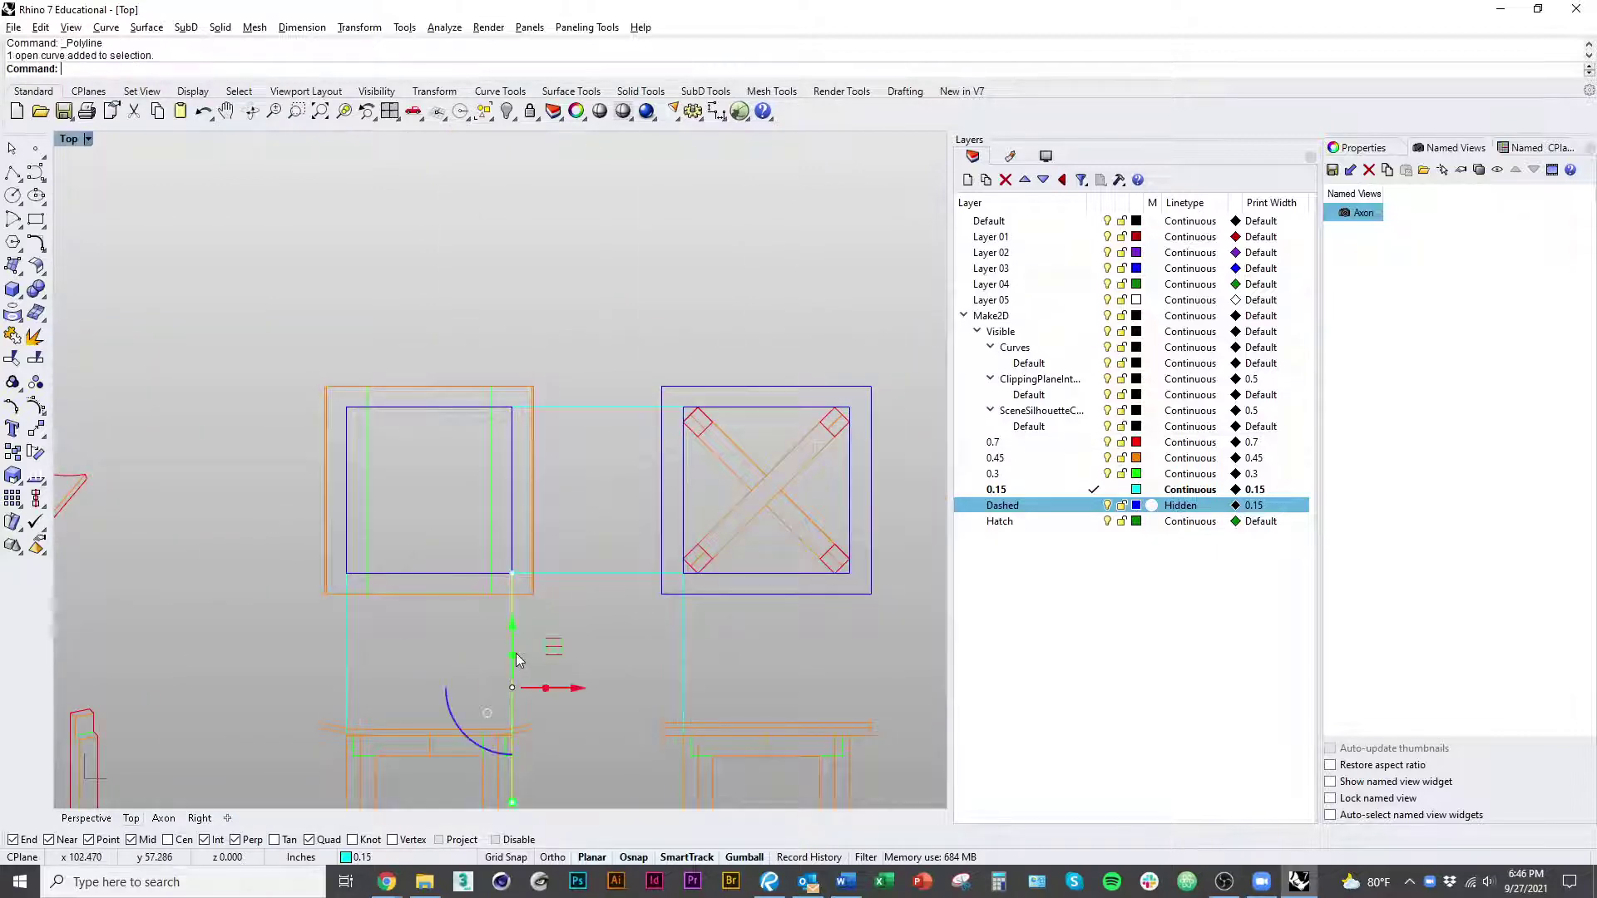
right_click_drag(409, 647, 413, 545)
key("Escape")
right_click_drag(722, 578, 550, 563)
left_click(510, 553)
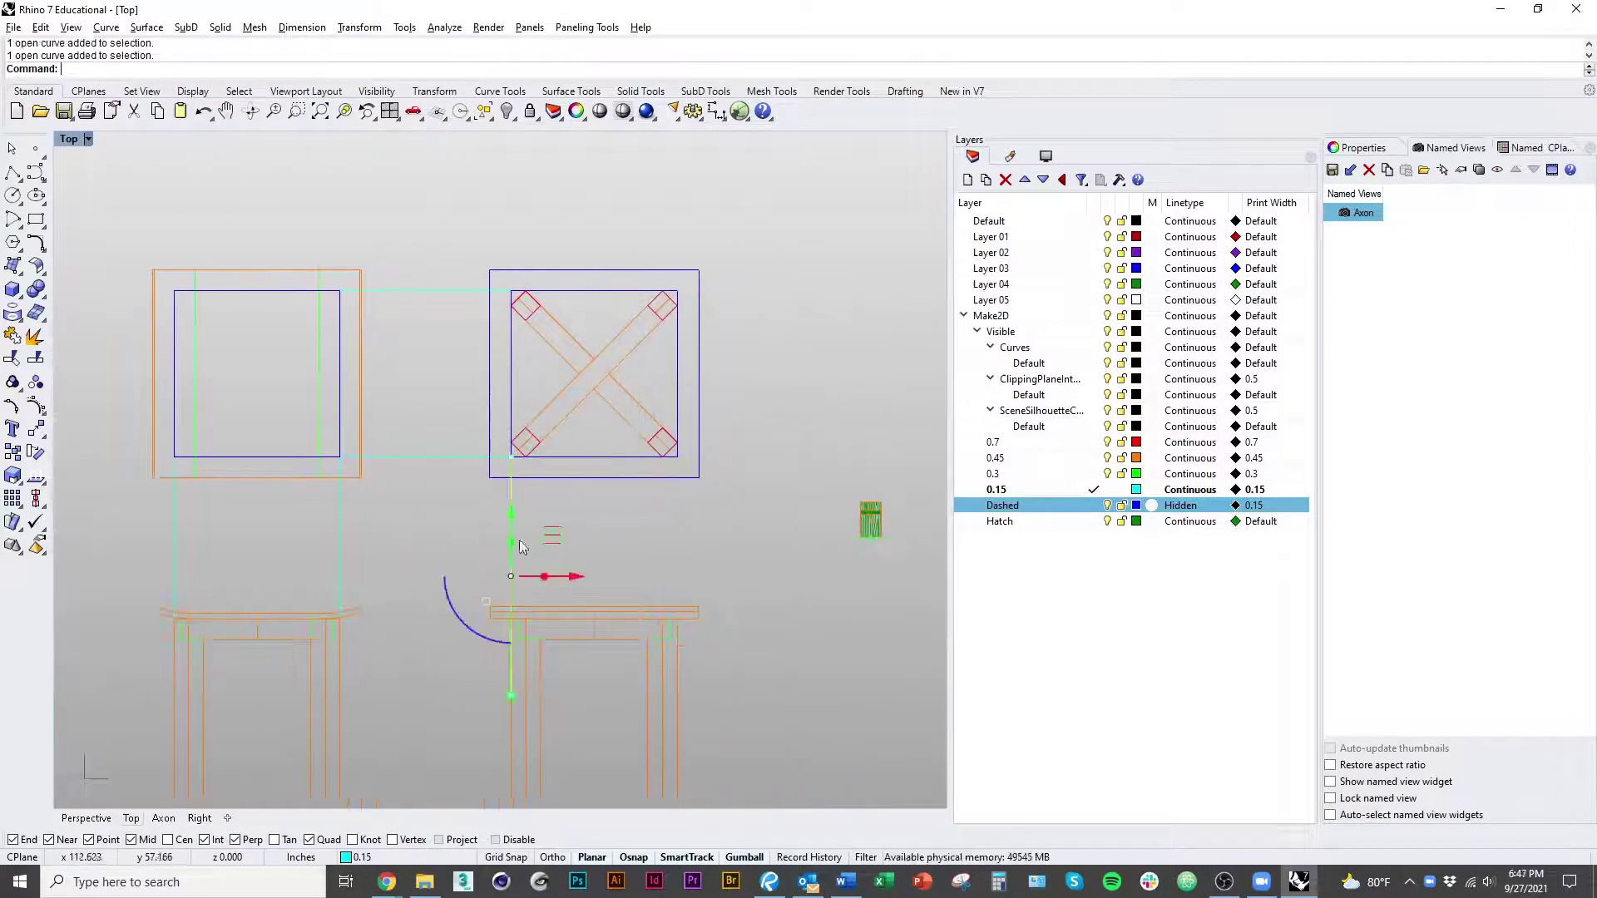
scroll(566, 501, "up", 3)
type("co")
key("Return")
key("Escape")
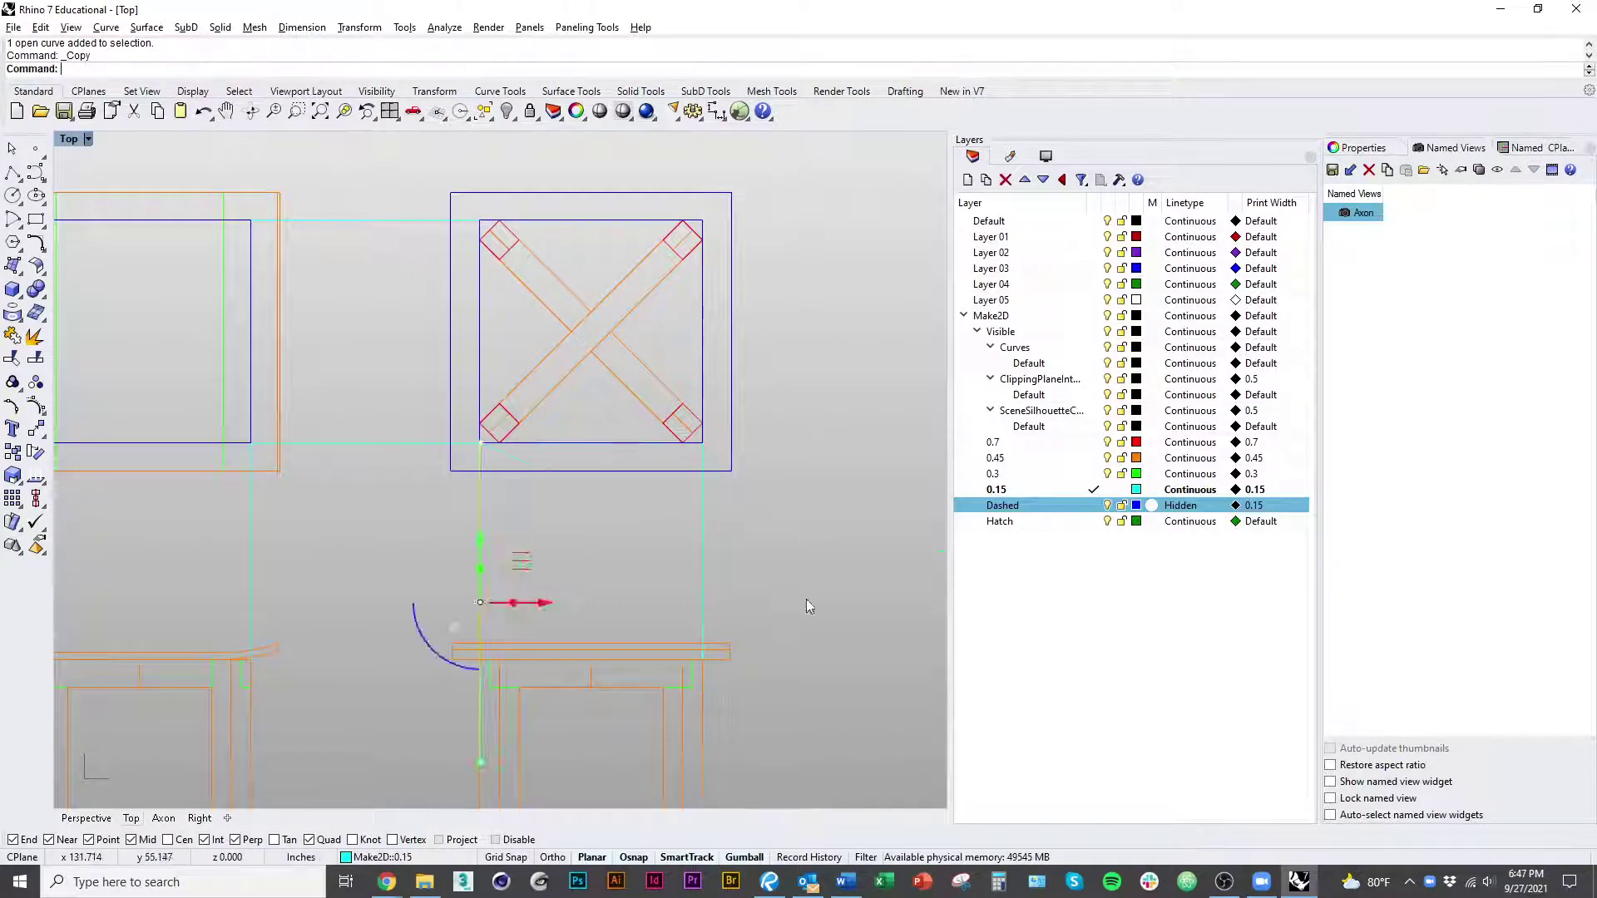
Step: Draw a horizontal projection line between the two elevations along the bottom of their facing legs
scroll(720, 637, "down", 3)
right_click_drag(720, 633, 695, 545)
scroll(742, 578, "down", 4)
right_click_drag(566, 680, 630, 637)
right_click_drag(471, 691, 257, 665)
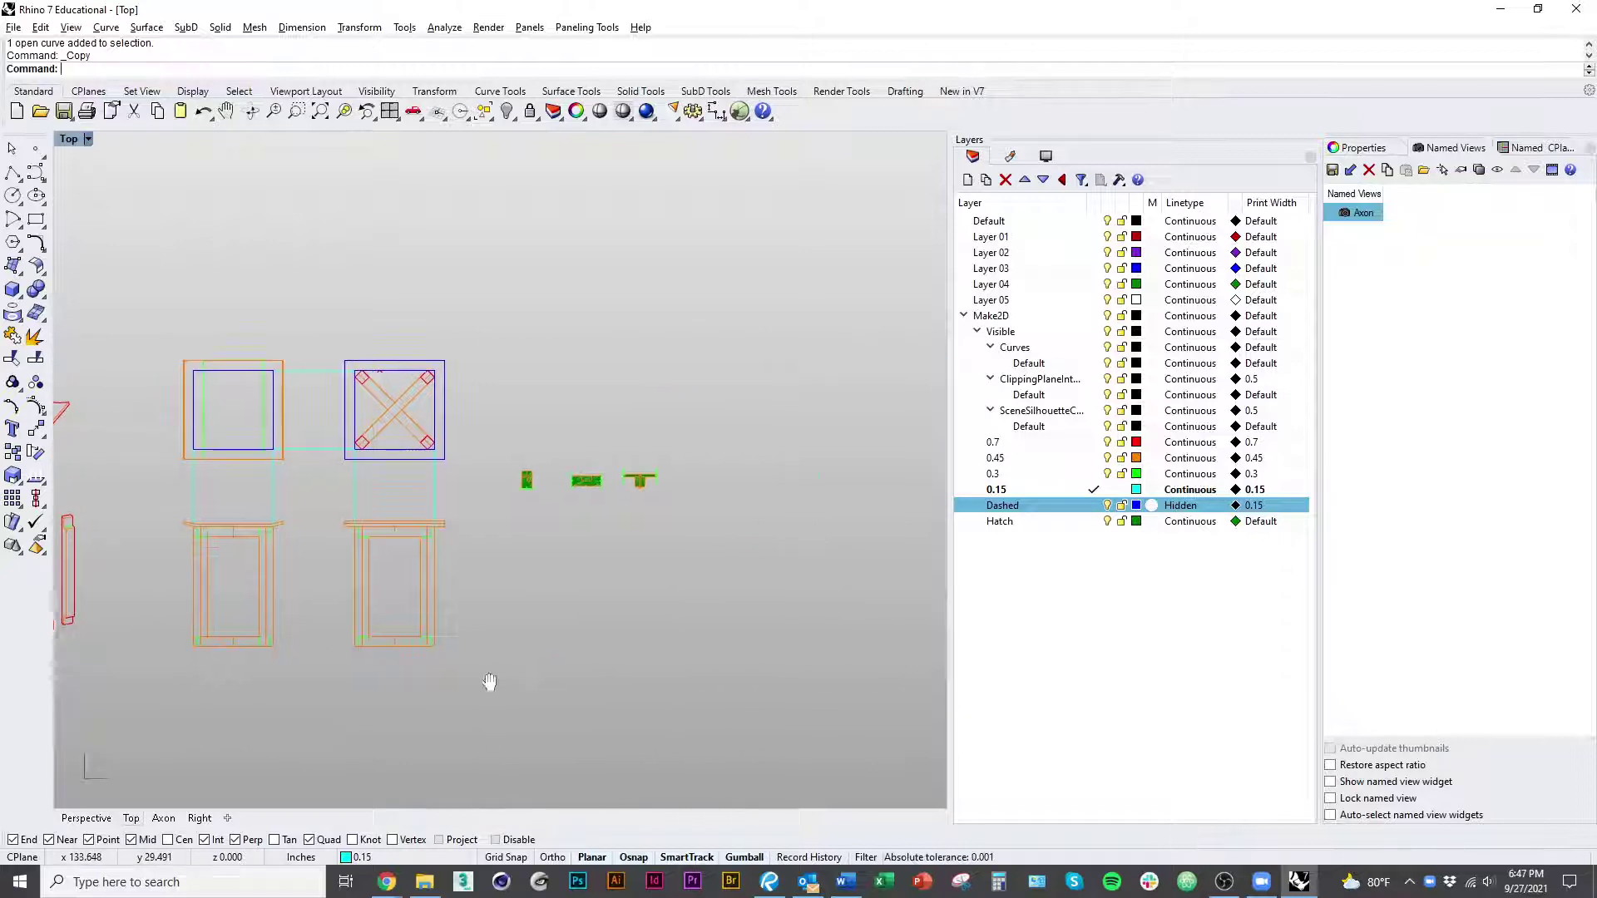
right_click_drag(686, 683, 759, 652)
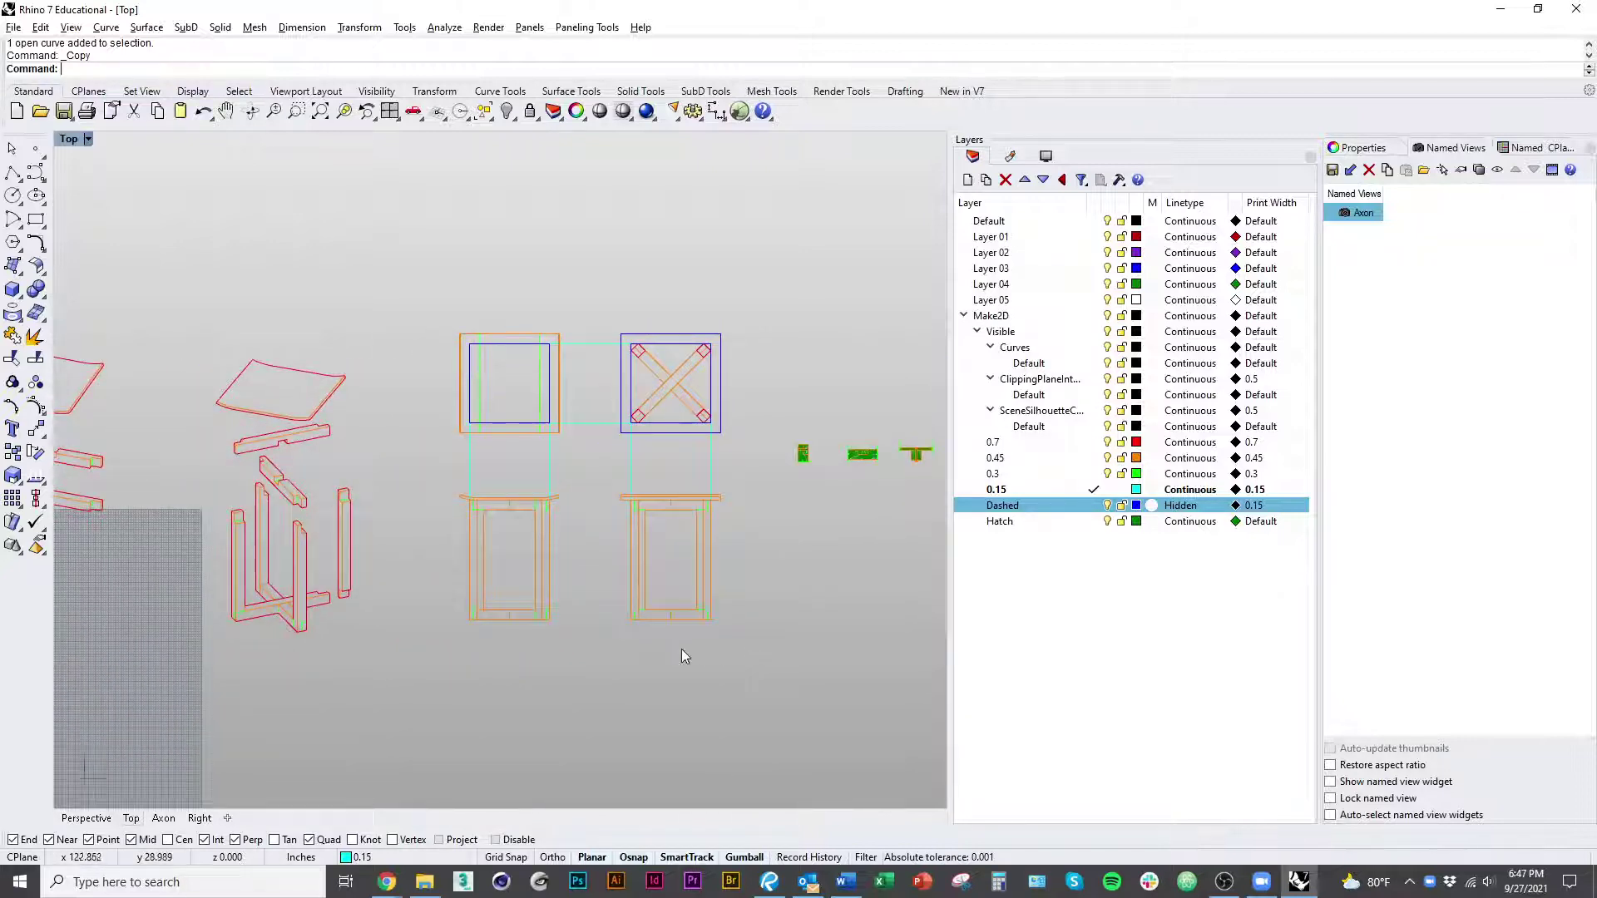
type("pl")
key("Return")
scroll(576, 595, "up", 3)
left_click(514, 653)
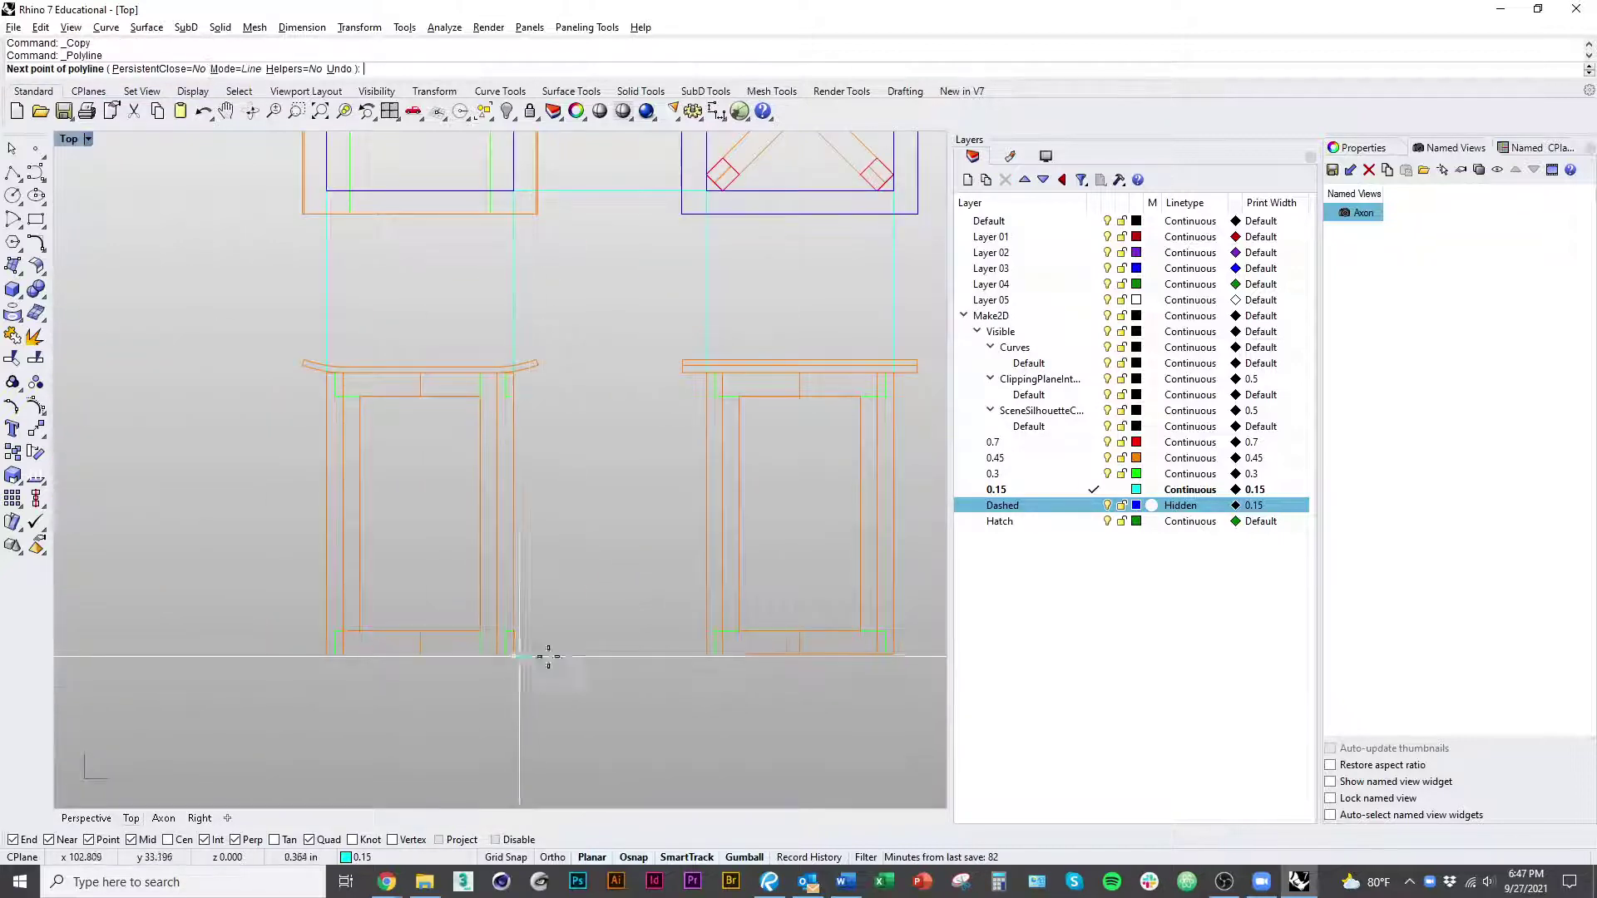
left_click(700, 657)
key("Return")
Step: Draw a horizontal projection line from the top of the curved-seat elevation's right leg to the top of the straight-seat elevation's left leg
key("Return")
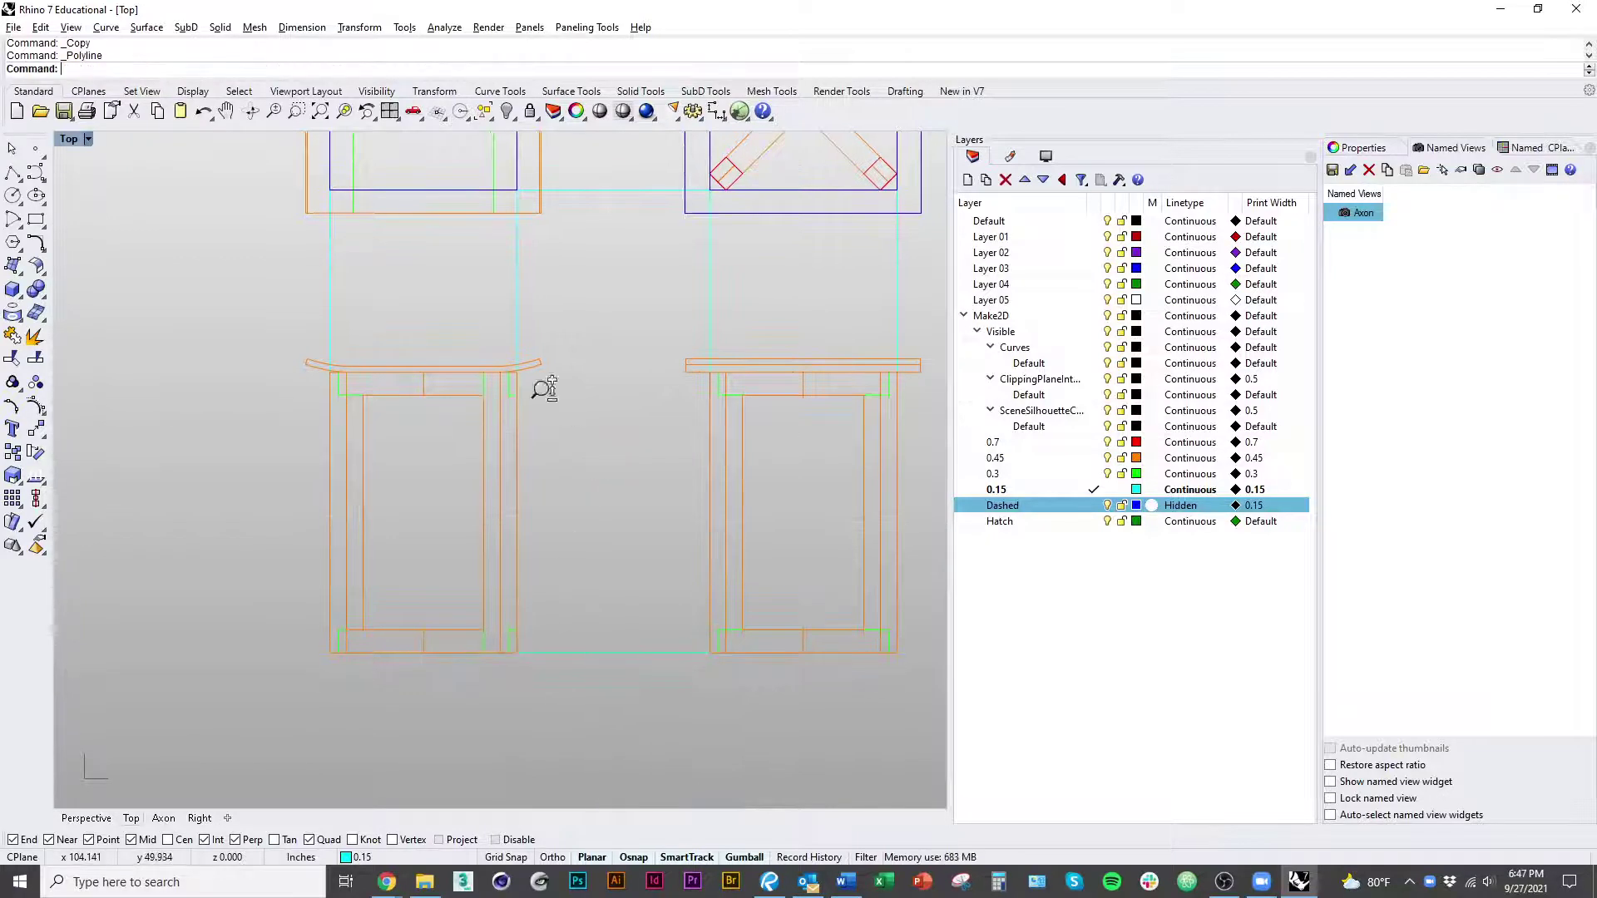
scroll(542, 387, "up", 5)
left_click(454, 329)
scroll(791, 367, "down", 2)
right_click_drag(791, 366, 705, 414)
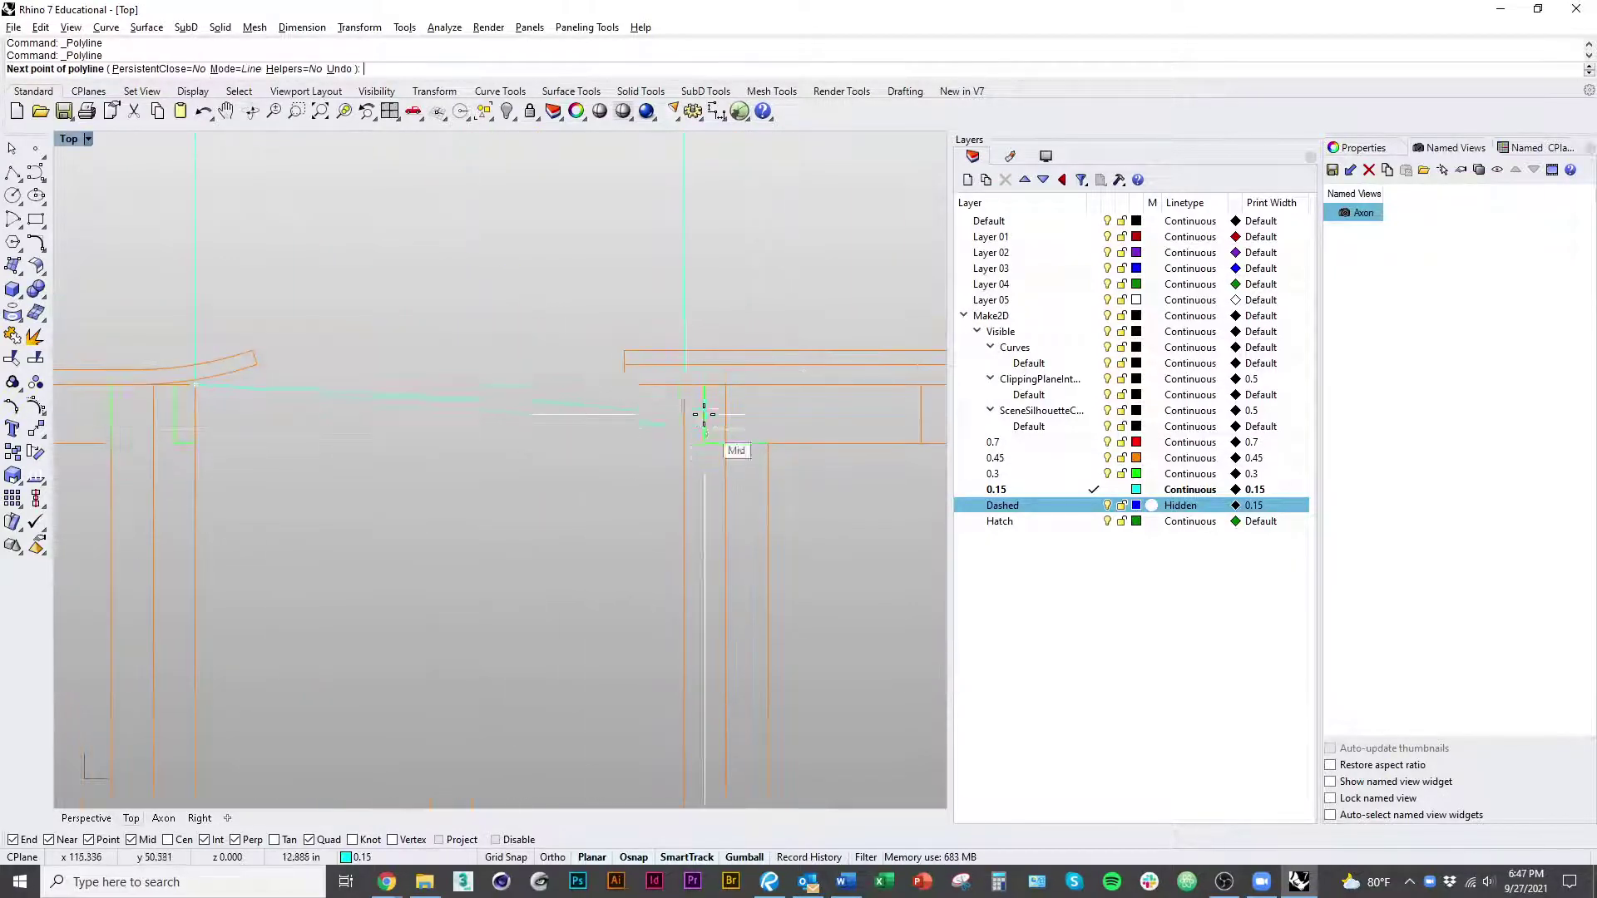
left_click(683, 388)
scroll(560, 563, "down", 3)
key("Return")
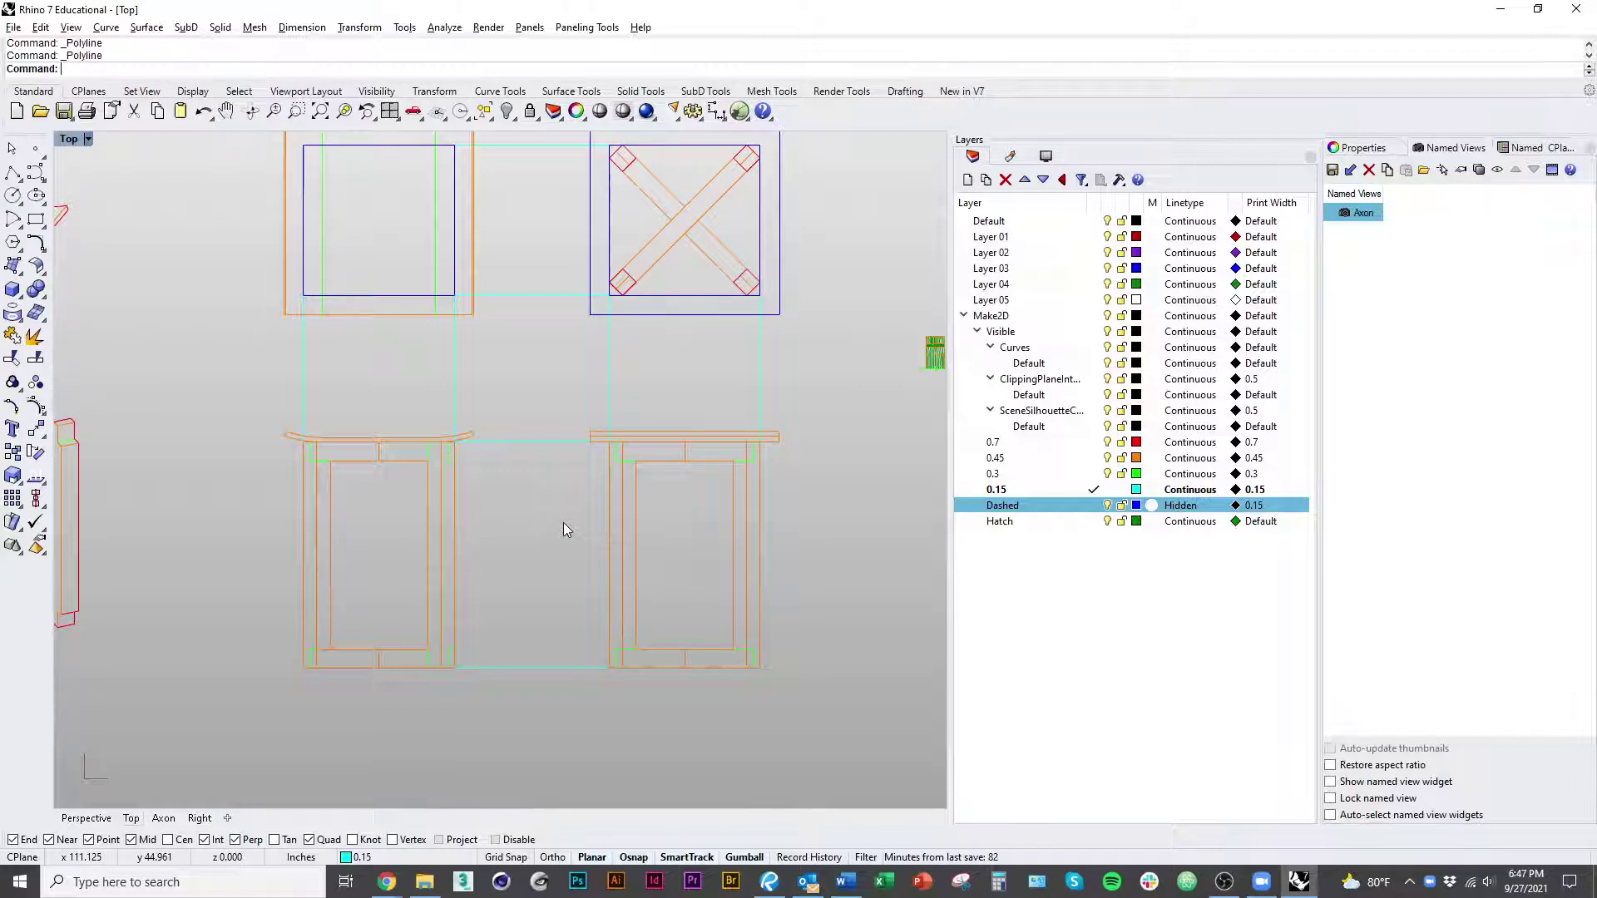
Step: Create a layer named DIM, make it current, and set its color to Magenta
left_click(965, 188)
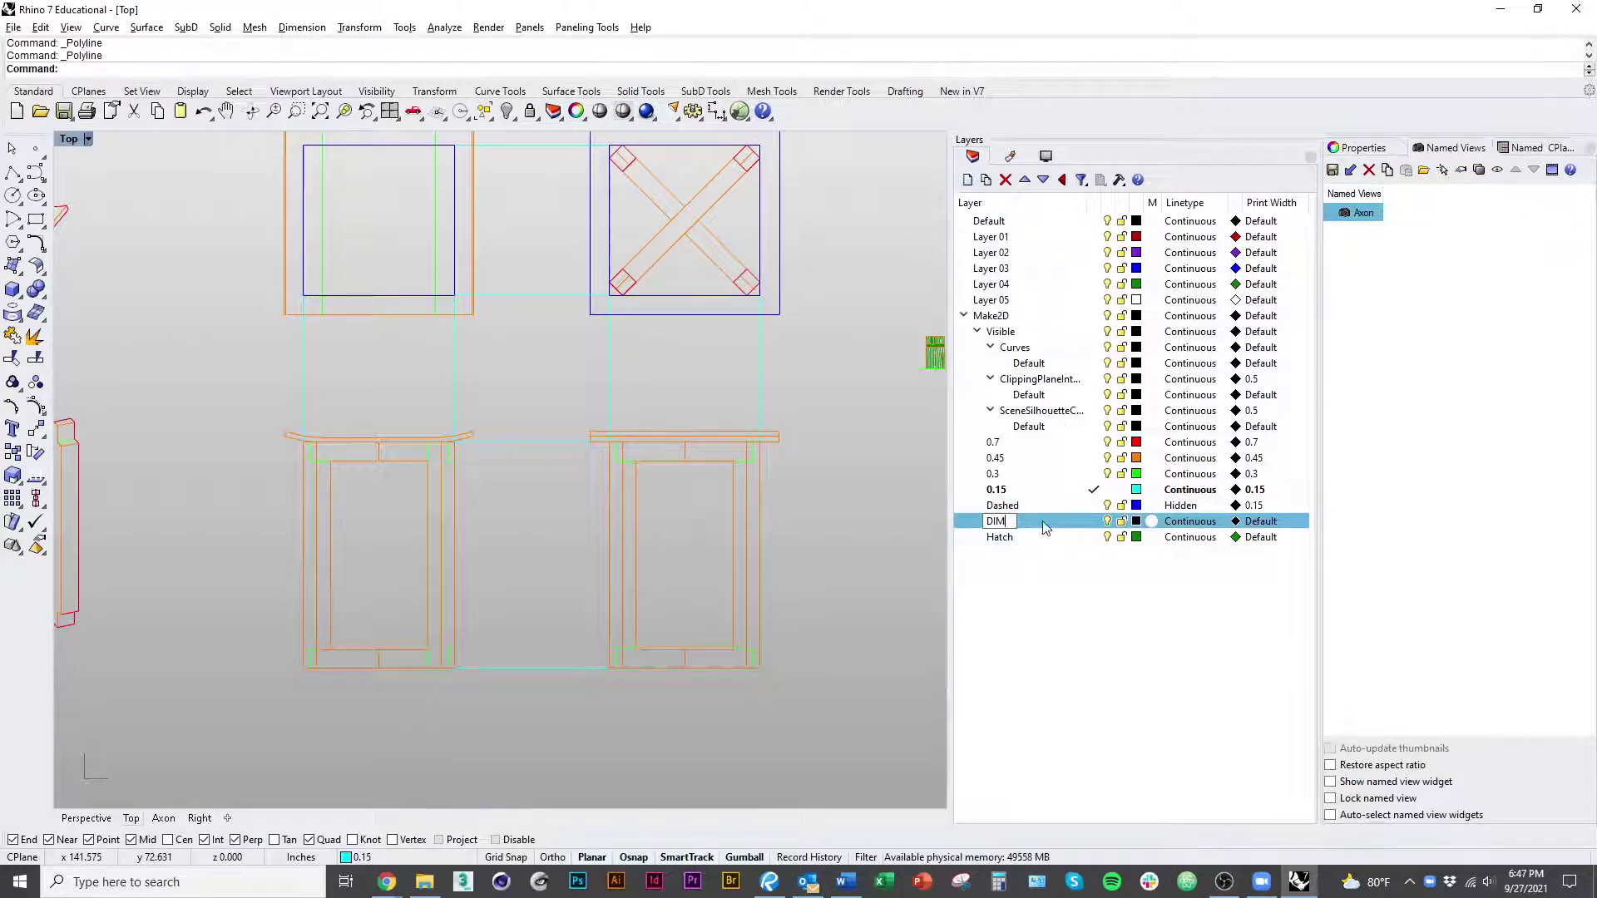
left_click(1096, 522)
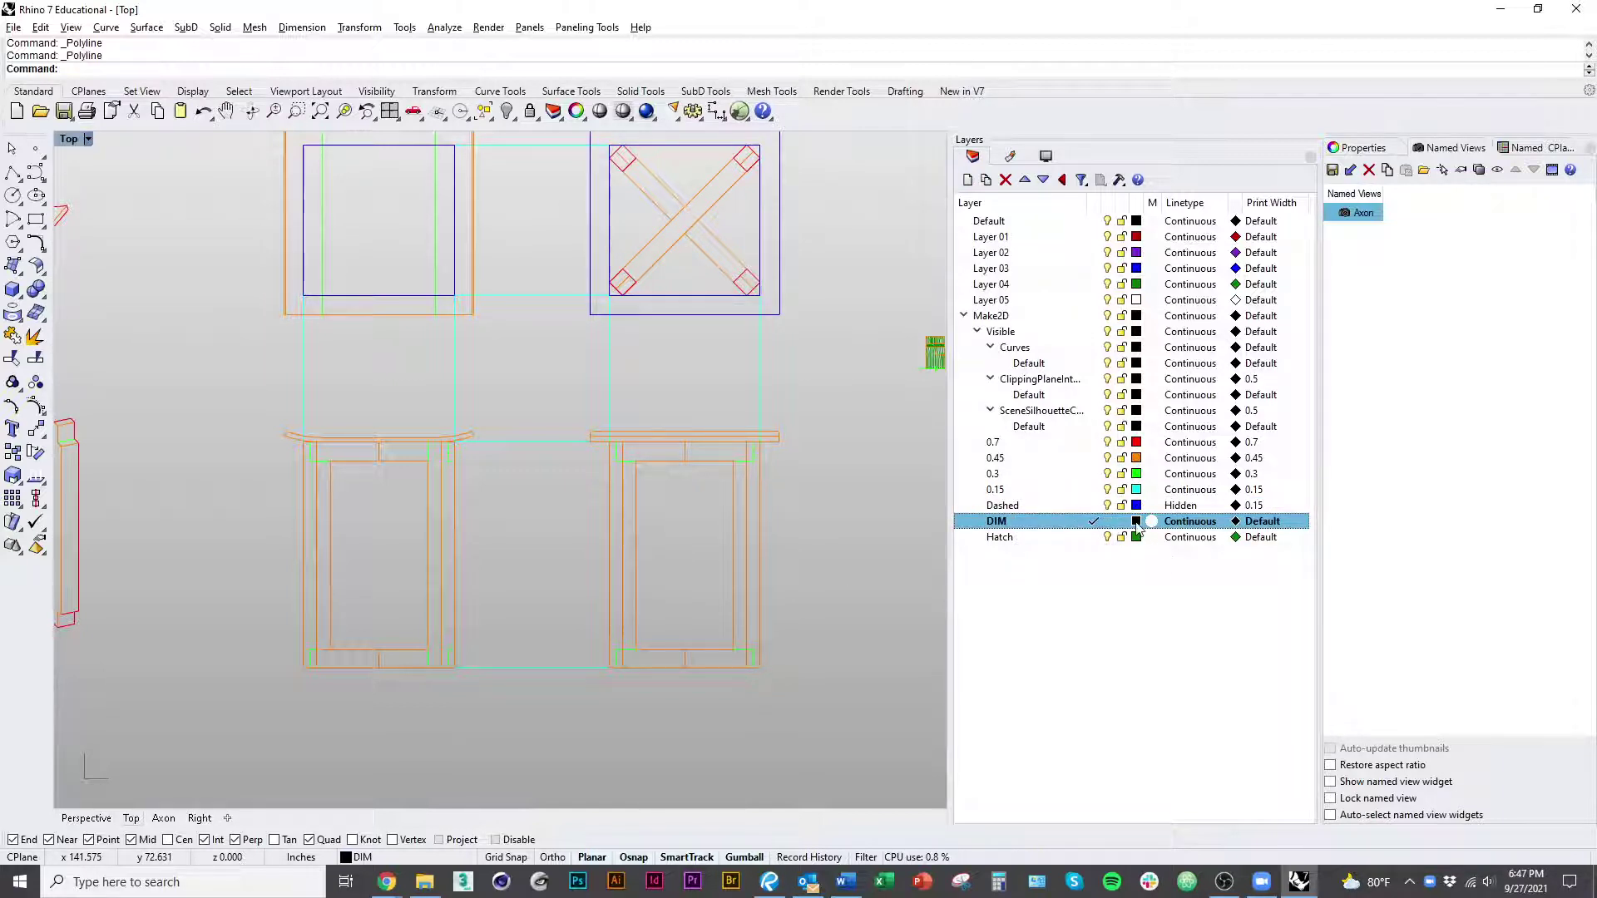
left_click(1136, 523)
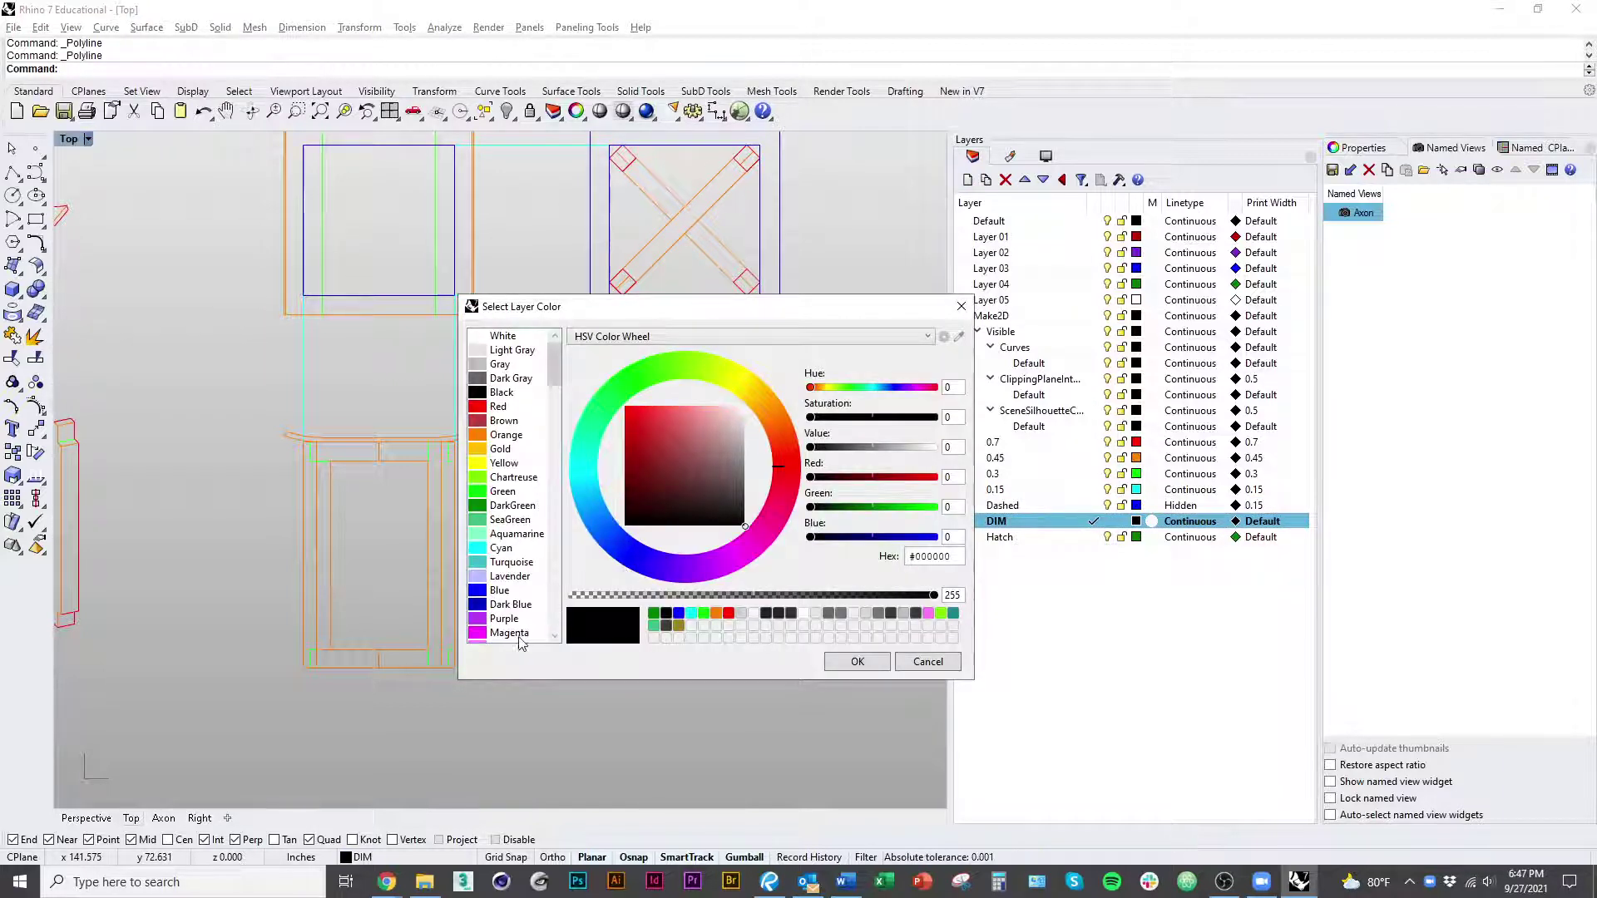
left_click(509, 633)
left_click(858, 662)
Step: Start a linear dimension with the annotation style set to Foot-Inch Architectural
scroll(817, 754, "down", 2)
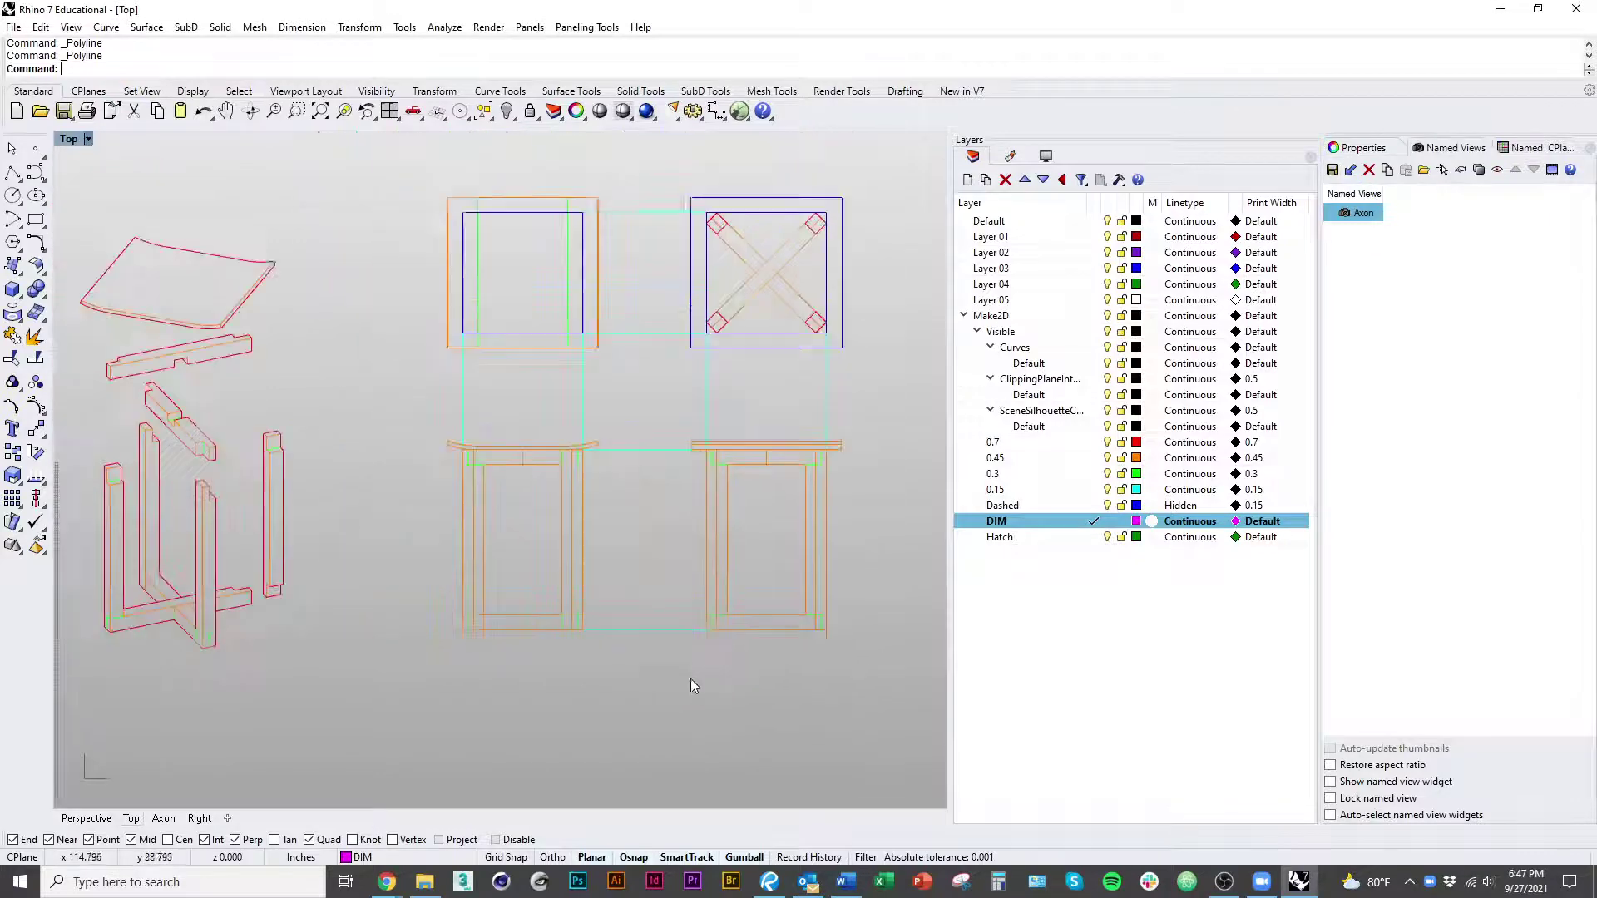
right_click_drag(690, 685, 632, 712)
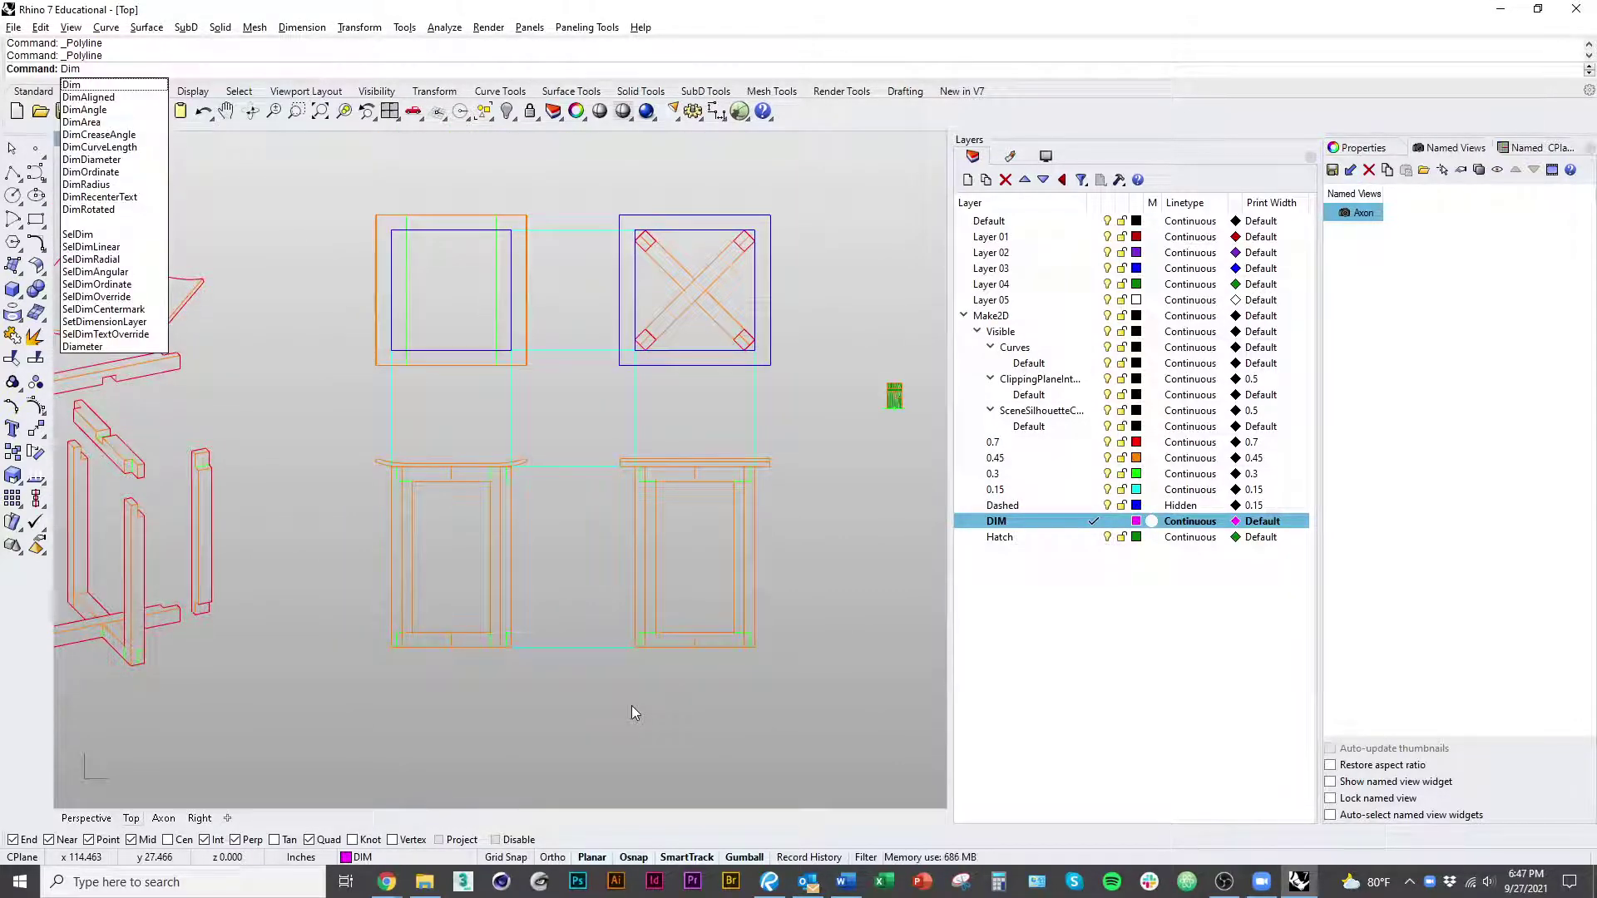
key("Return")
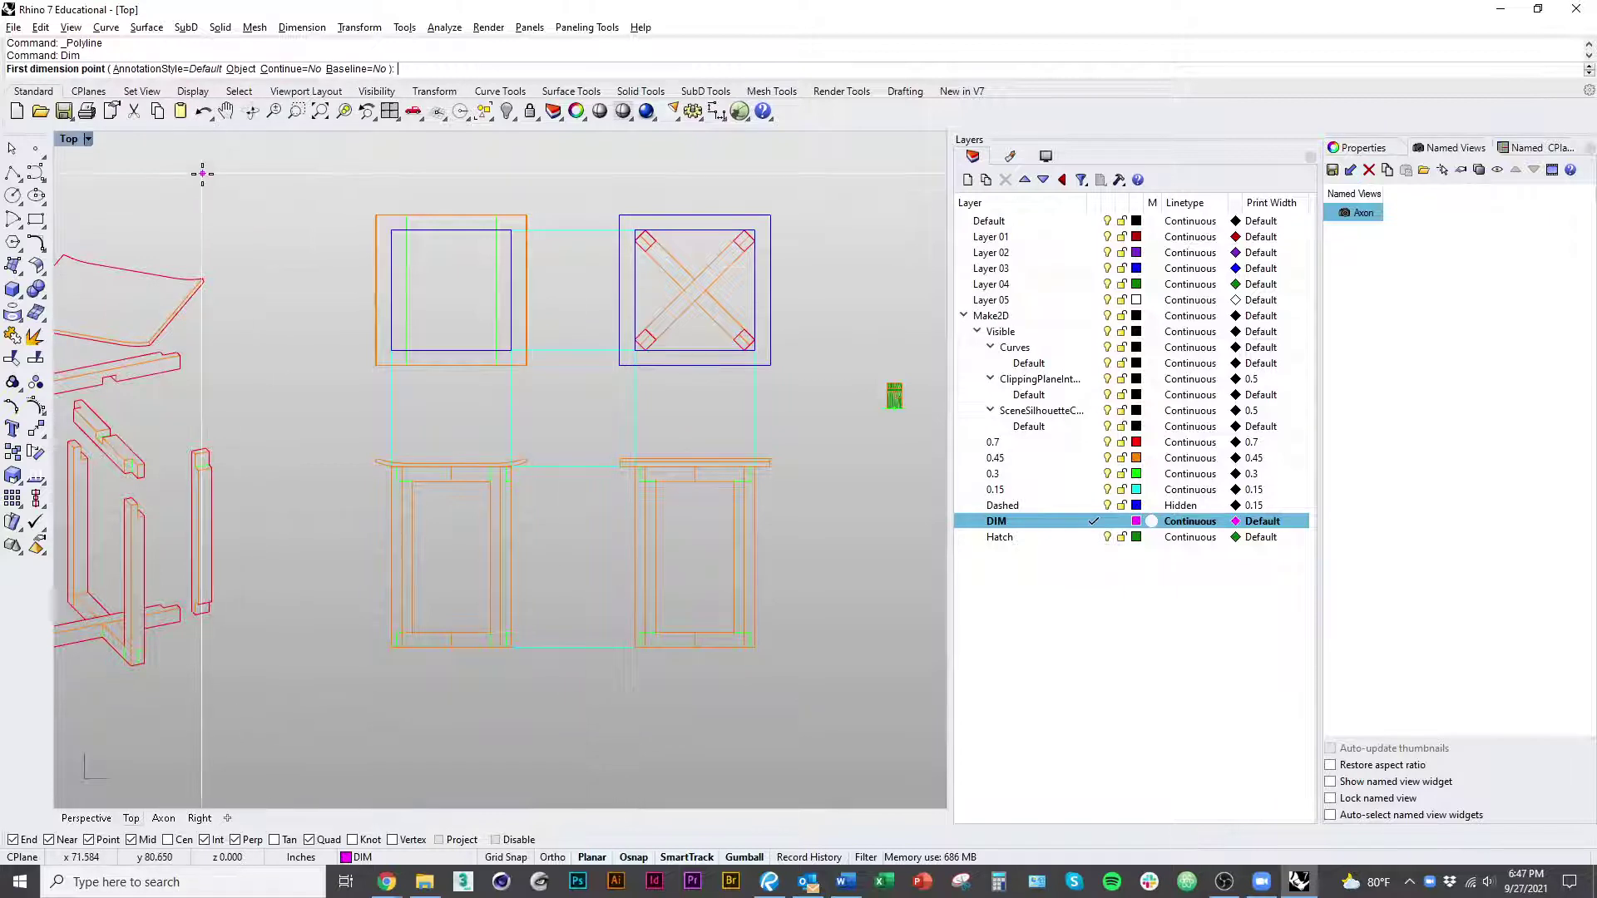
left_click(142, 71)
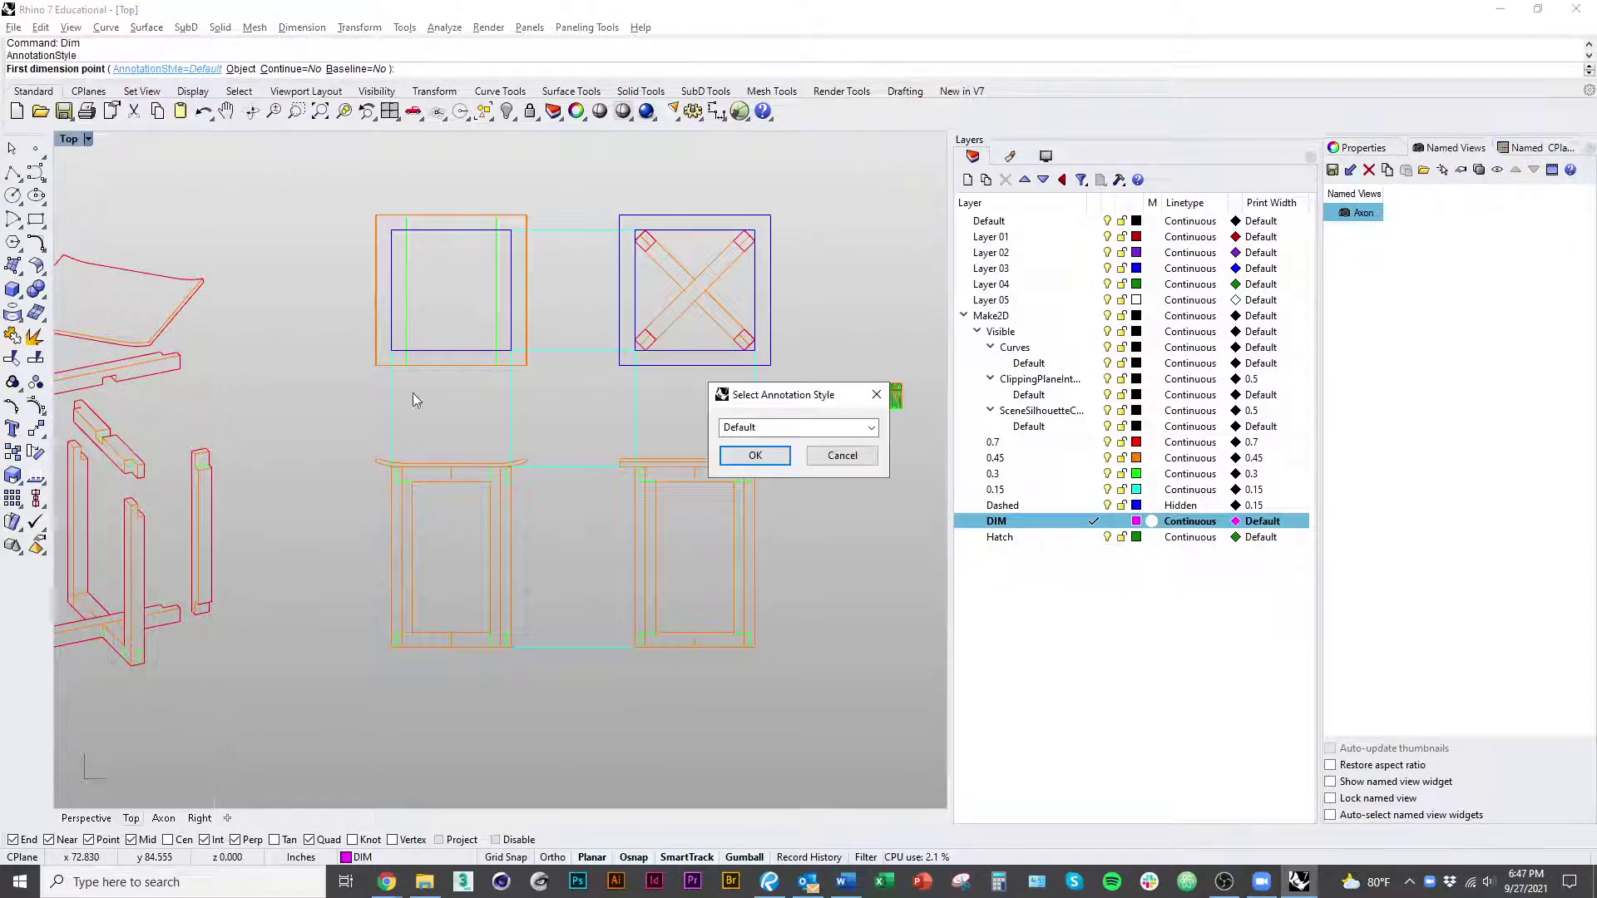
left_click(868, 429)
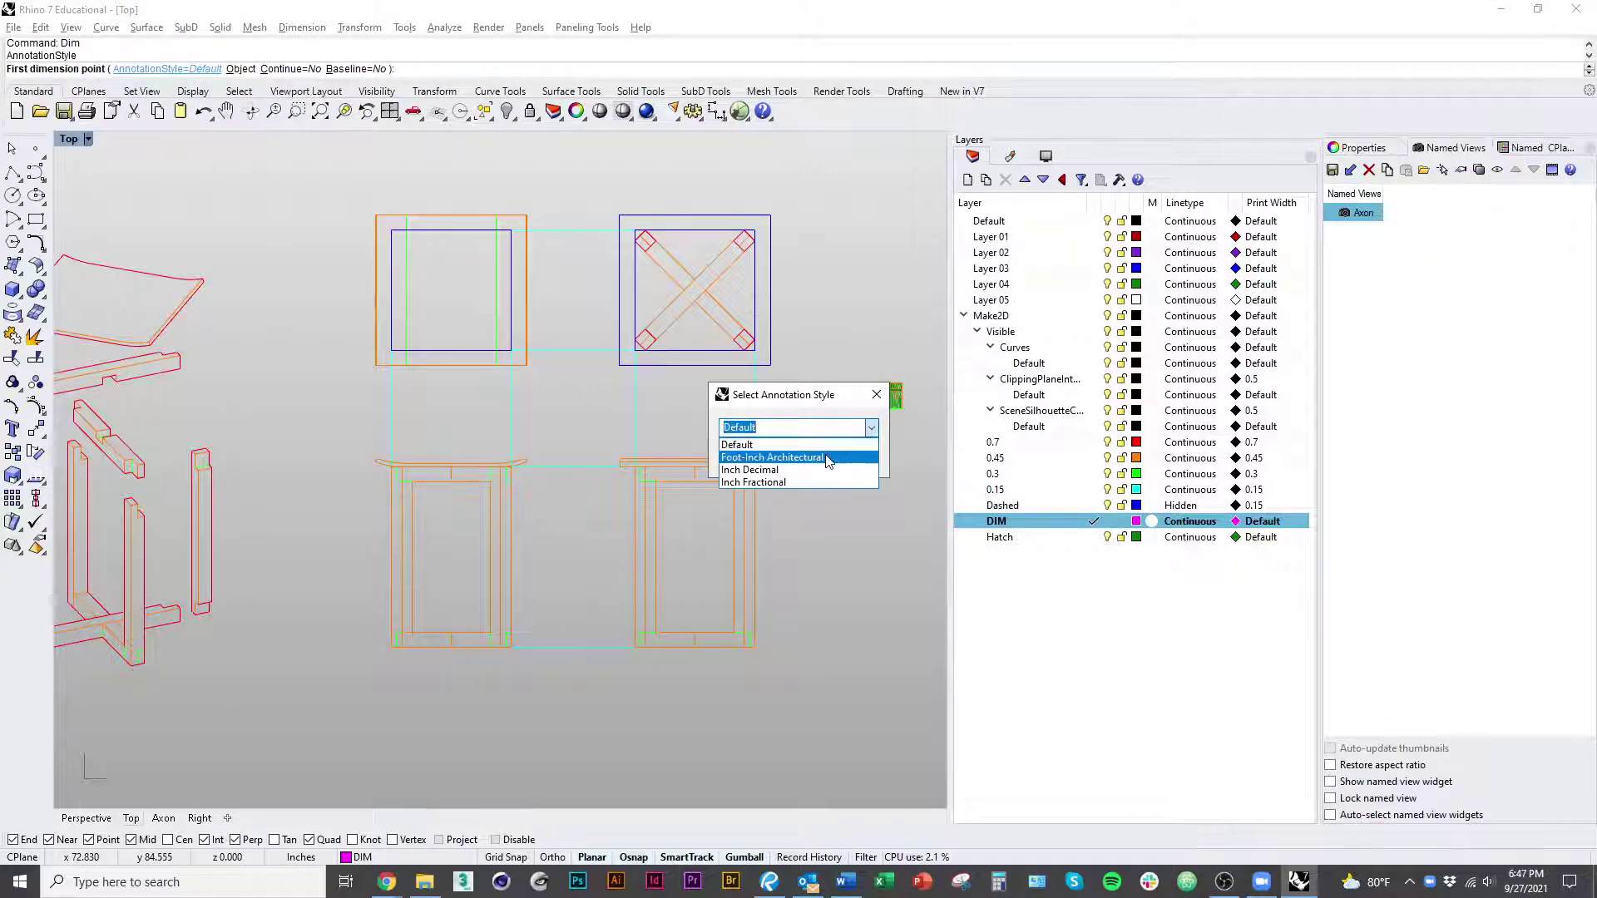
left_click(755, 458)
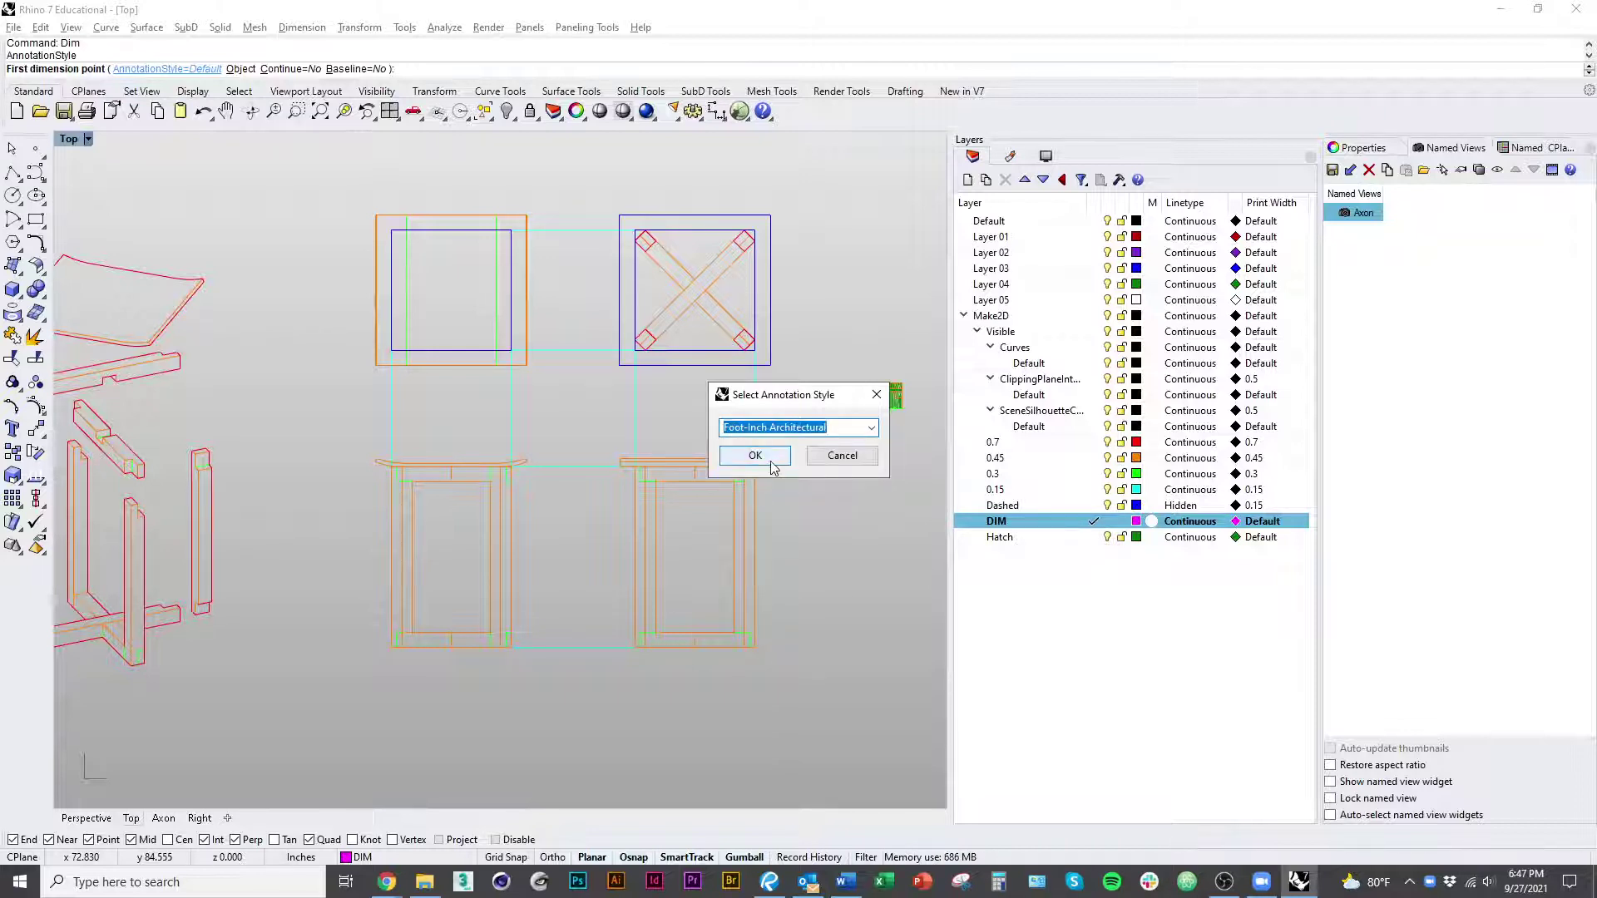
left_click(771, 462)
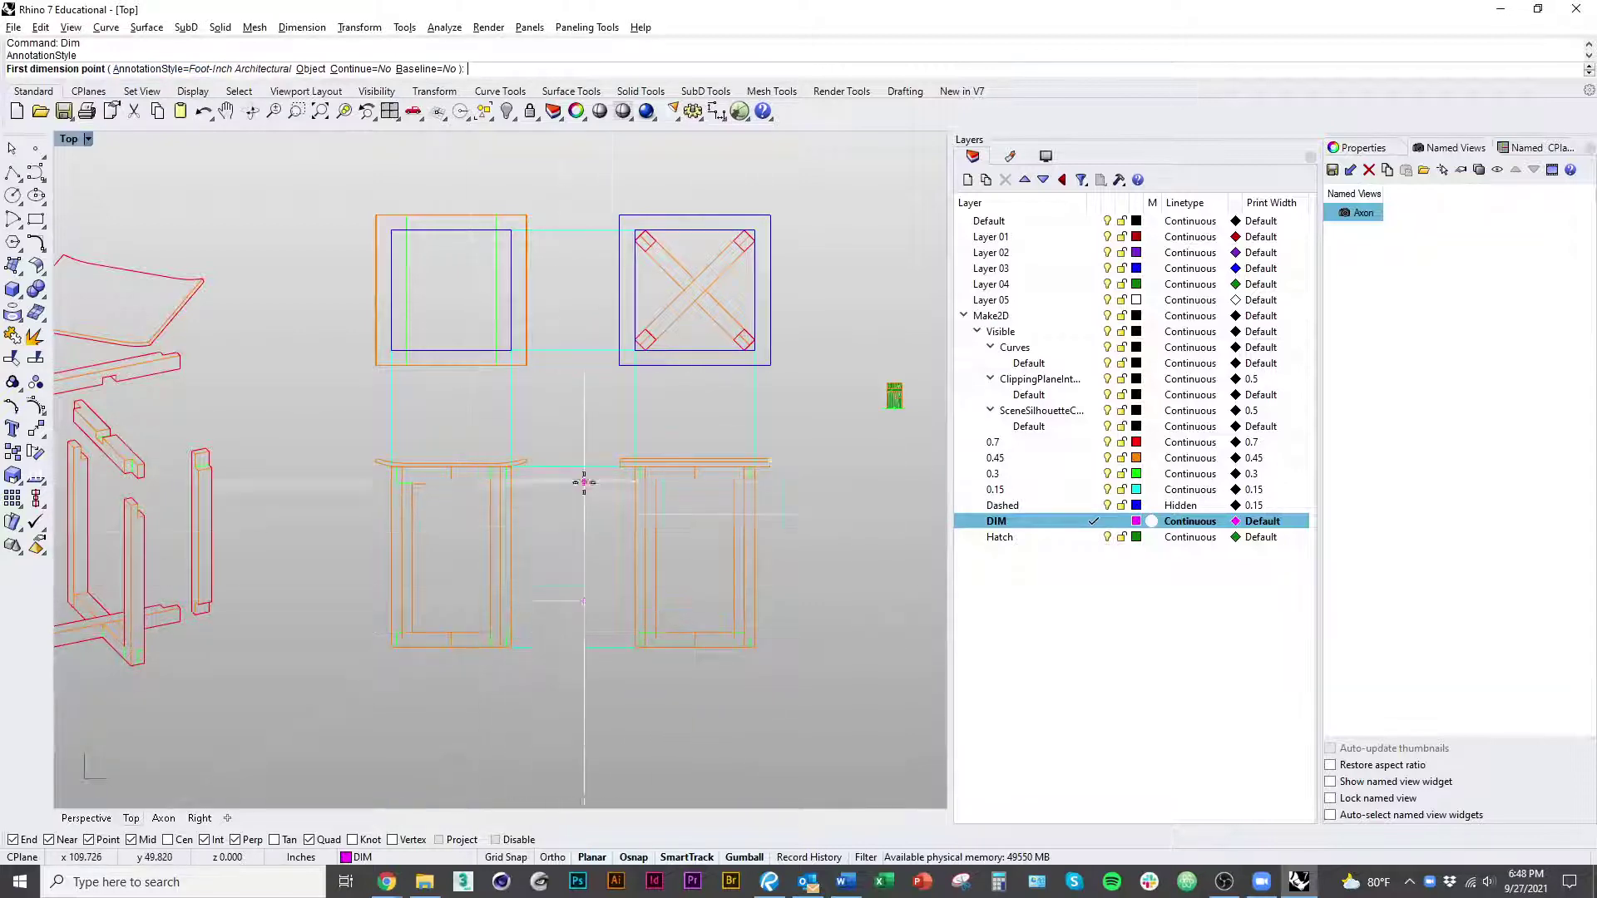
Step: Dimension the curved-seat elevation's width between the outer edges of its legs, placing the dimension line below the stool
mouse_move(581, 482)
right_mouse_down()
mouse_move(636, 653)
mouse_move(653, 606)
mouse_move(622, 559)
right_mouse_up()
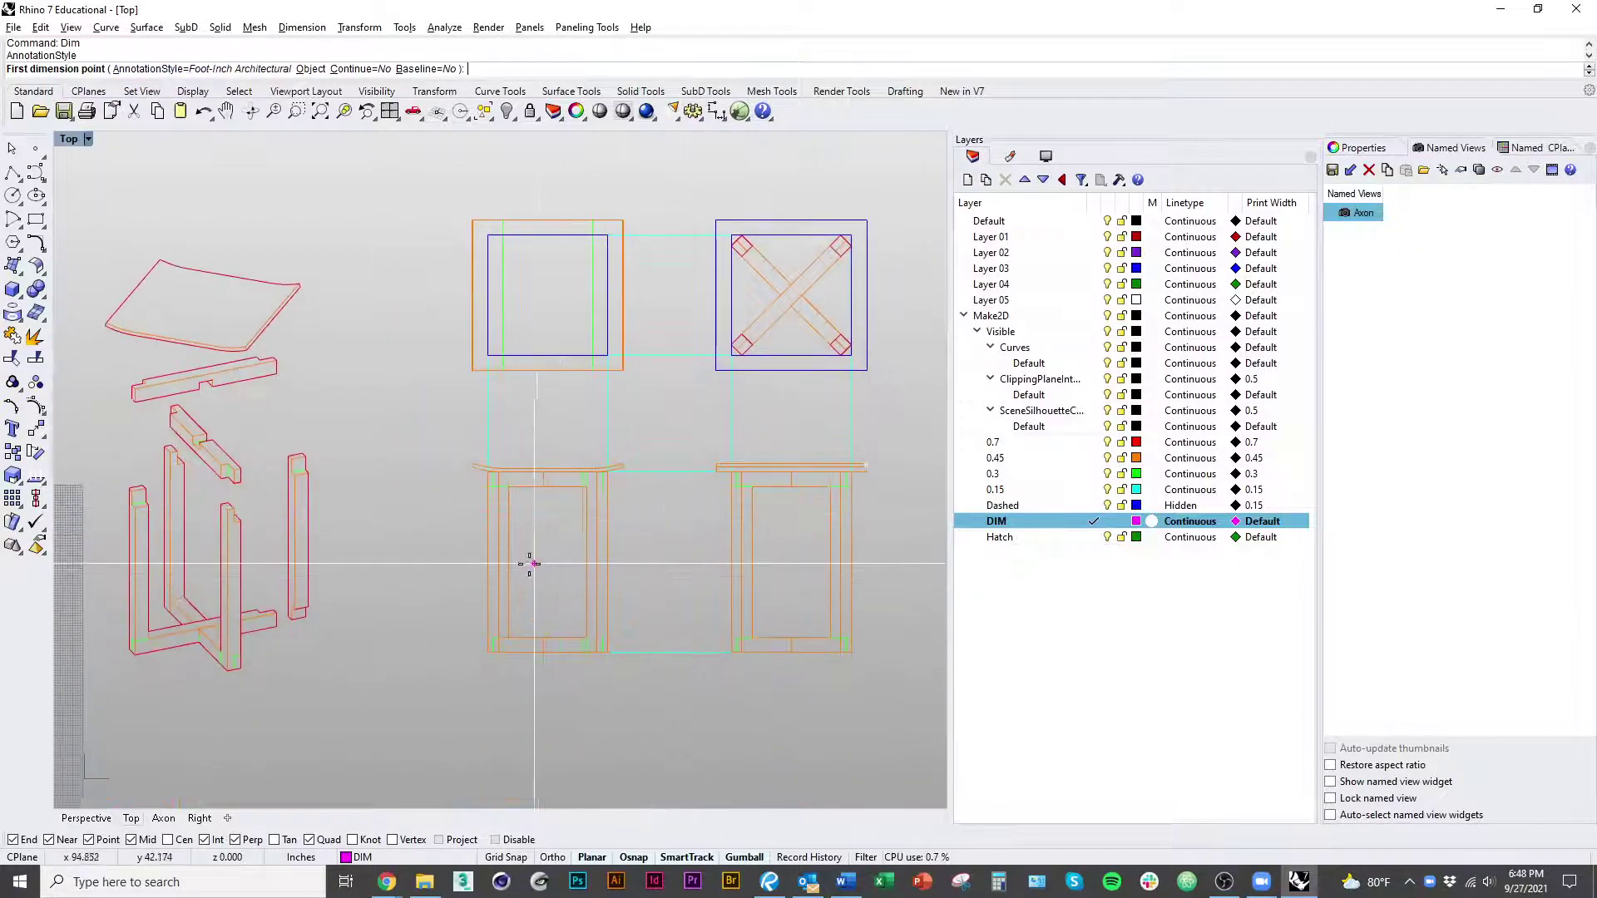
scroll(524, 559, "up", 3)
right_click_drag(524, 560, 367, 410)
left_click(360, 394)
left_click(592, 394)
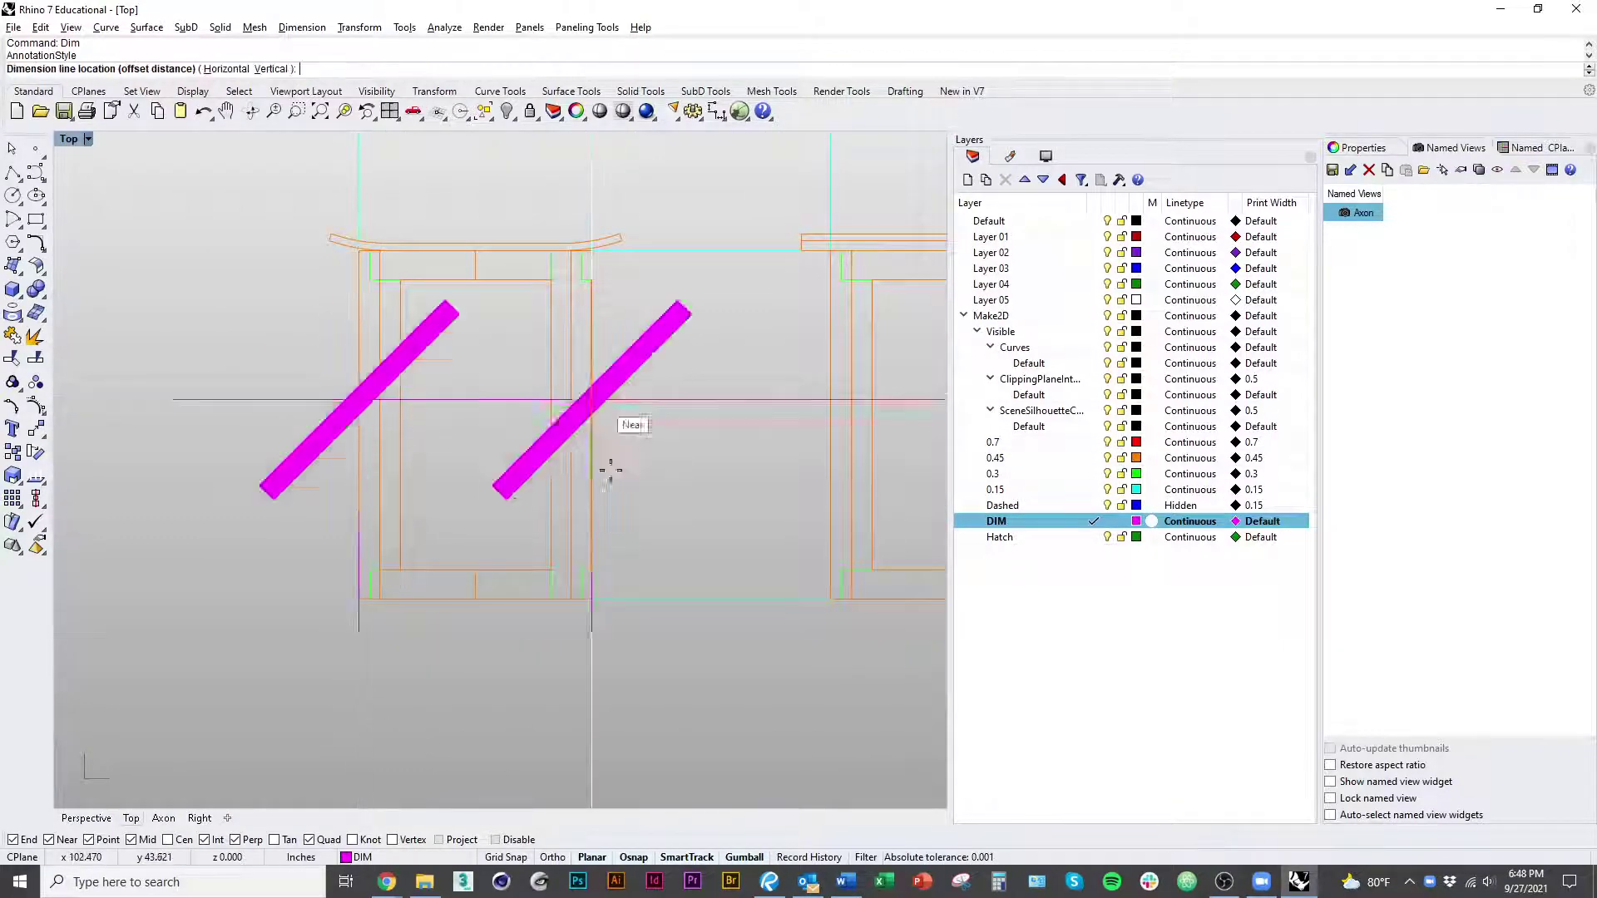
left_click(600, 708)
scroll(599, 682, "down", 5)
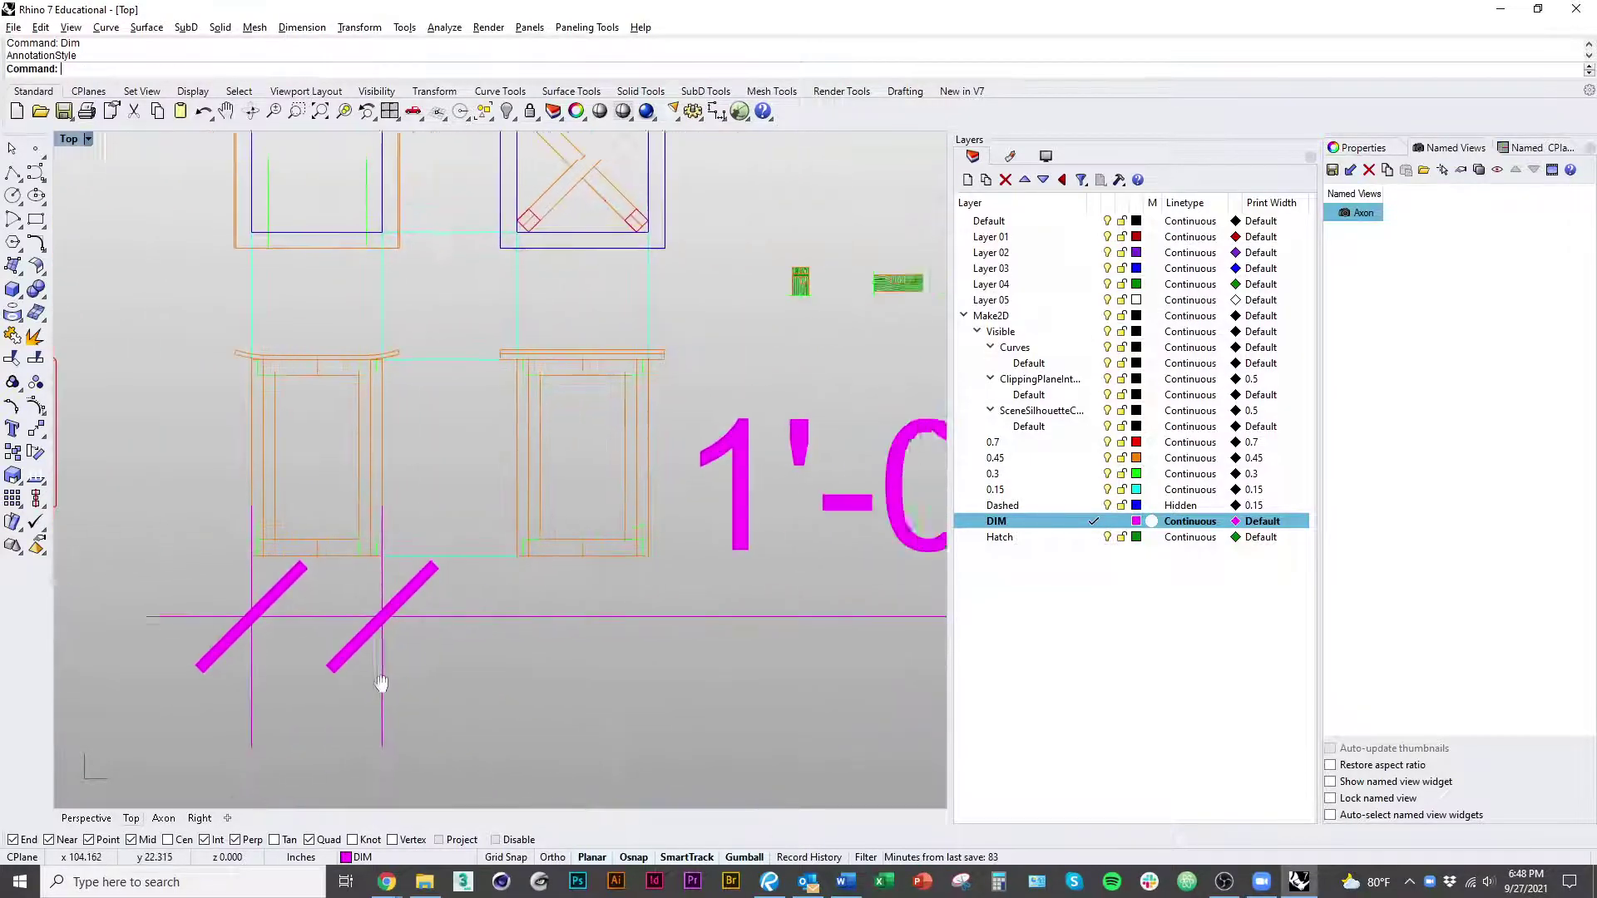
right_click_drag(360, 686, 477, 680)
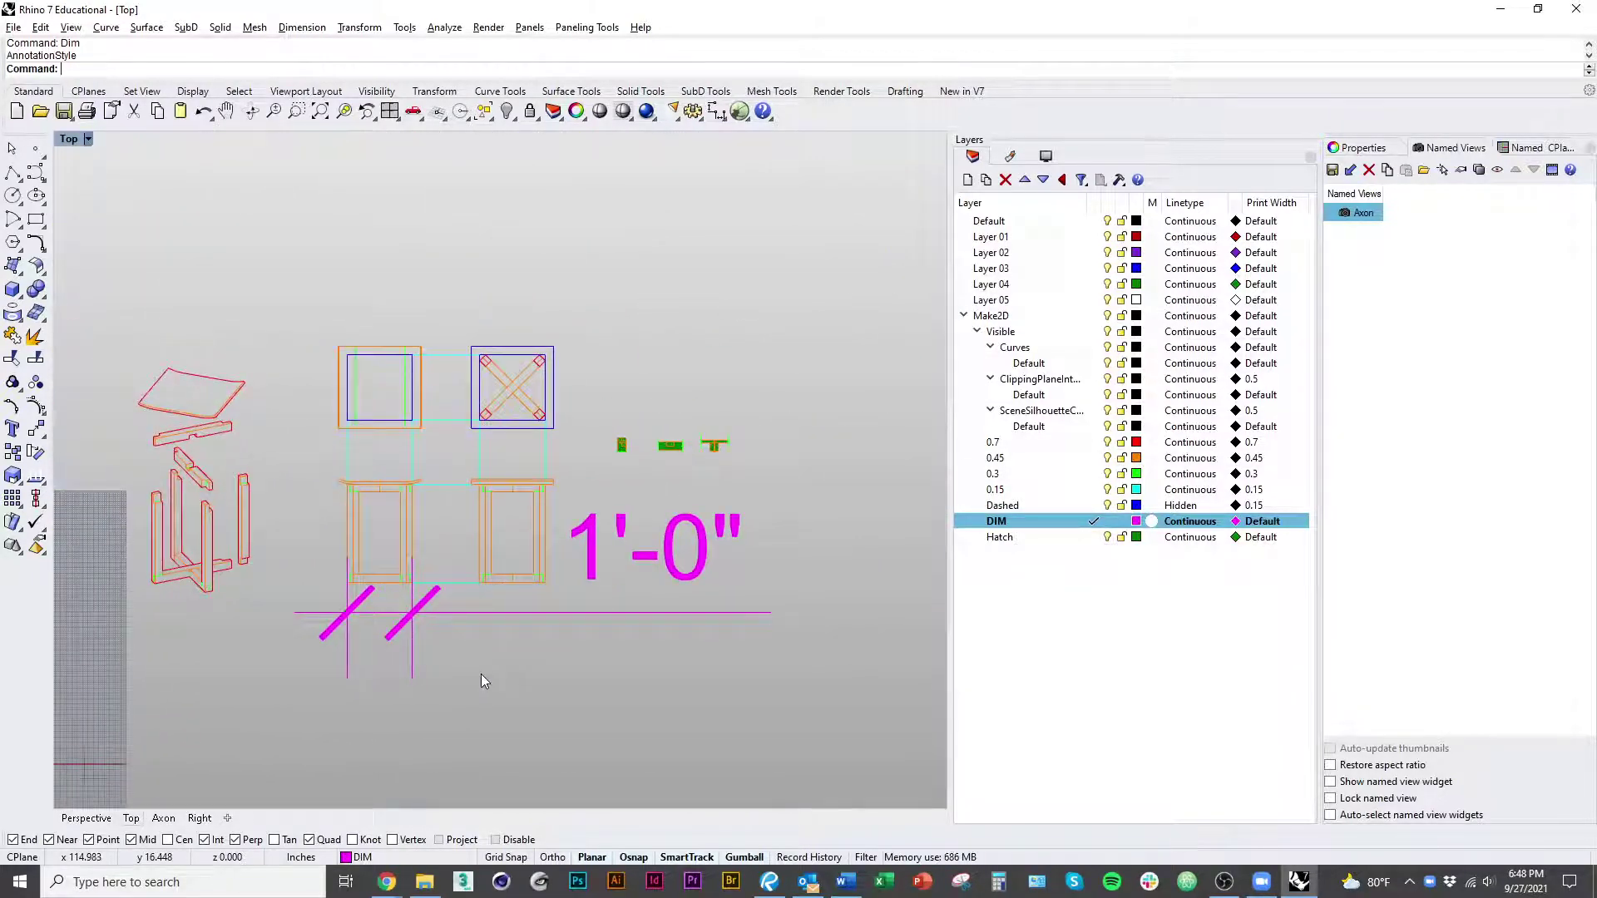
Step: Delete the linear dimension below the curved-seat elevation
left_click(405, 620)
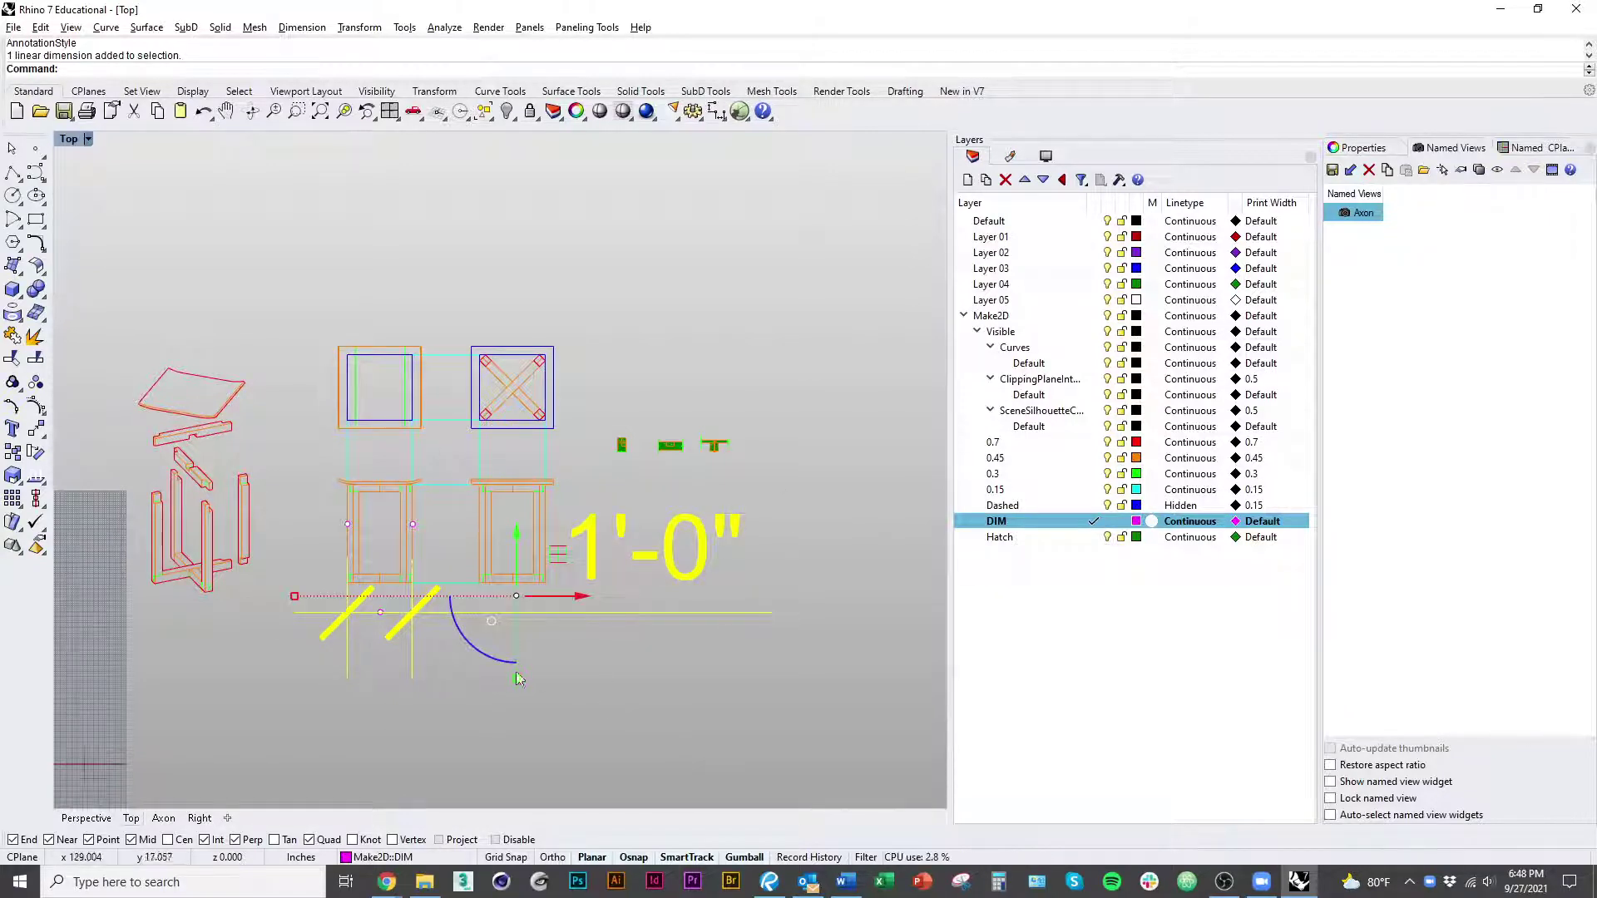
key("Delete")
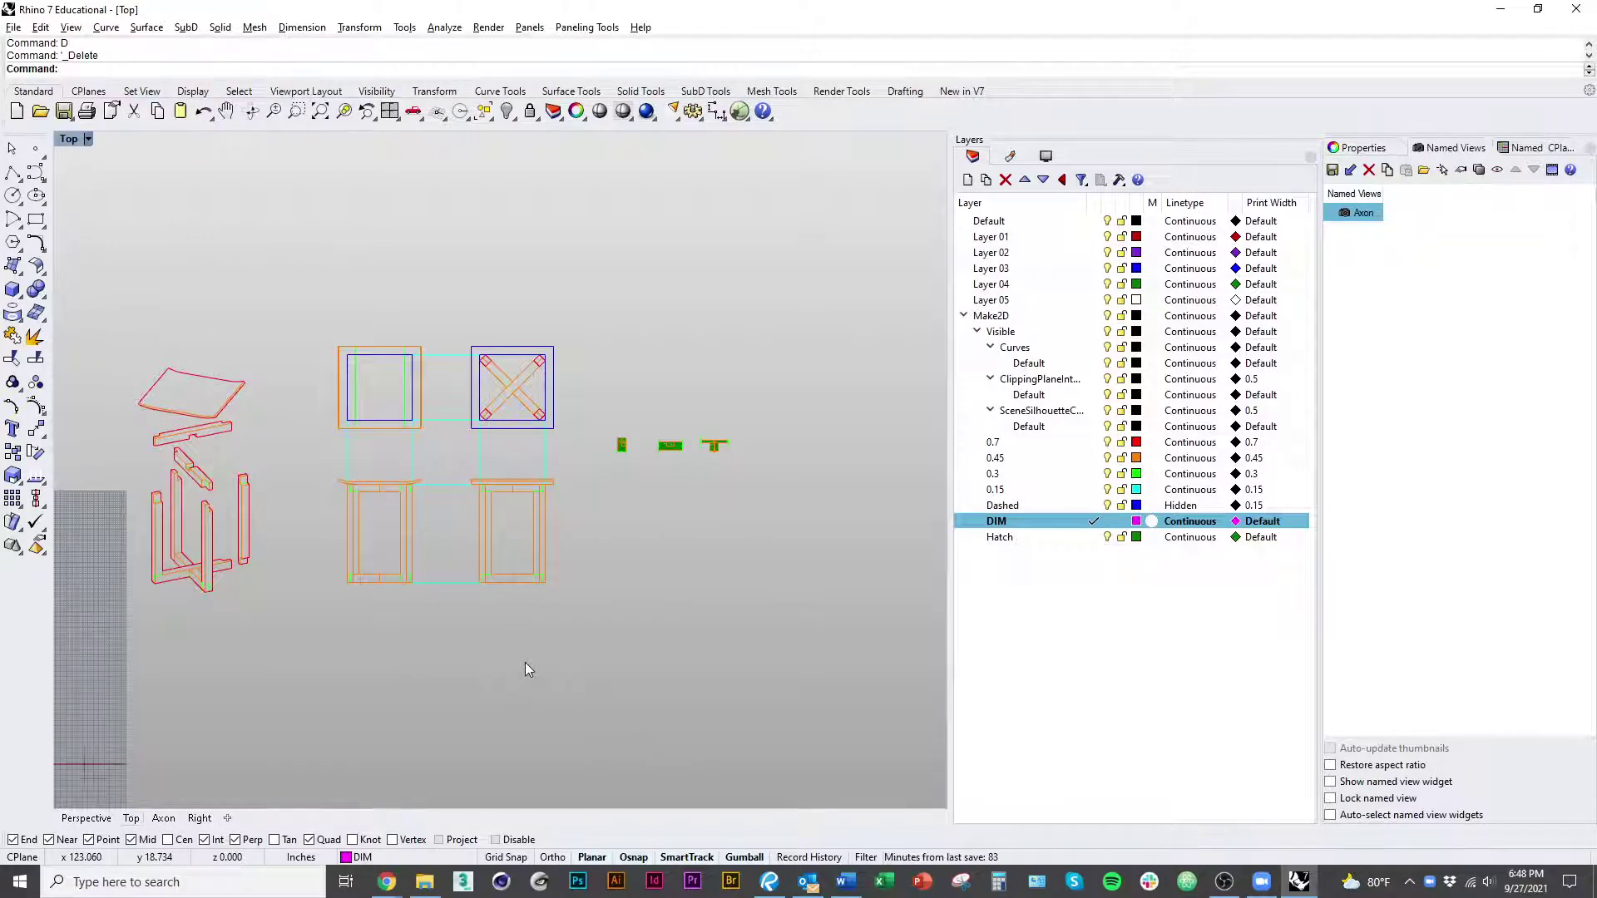
key("Return")
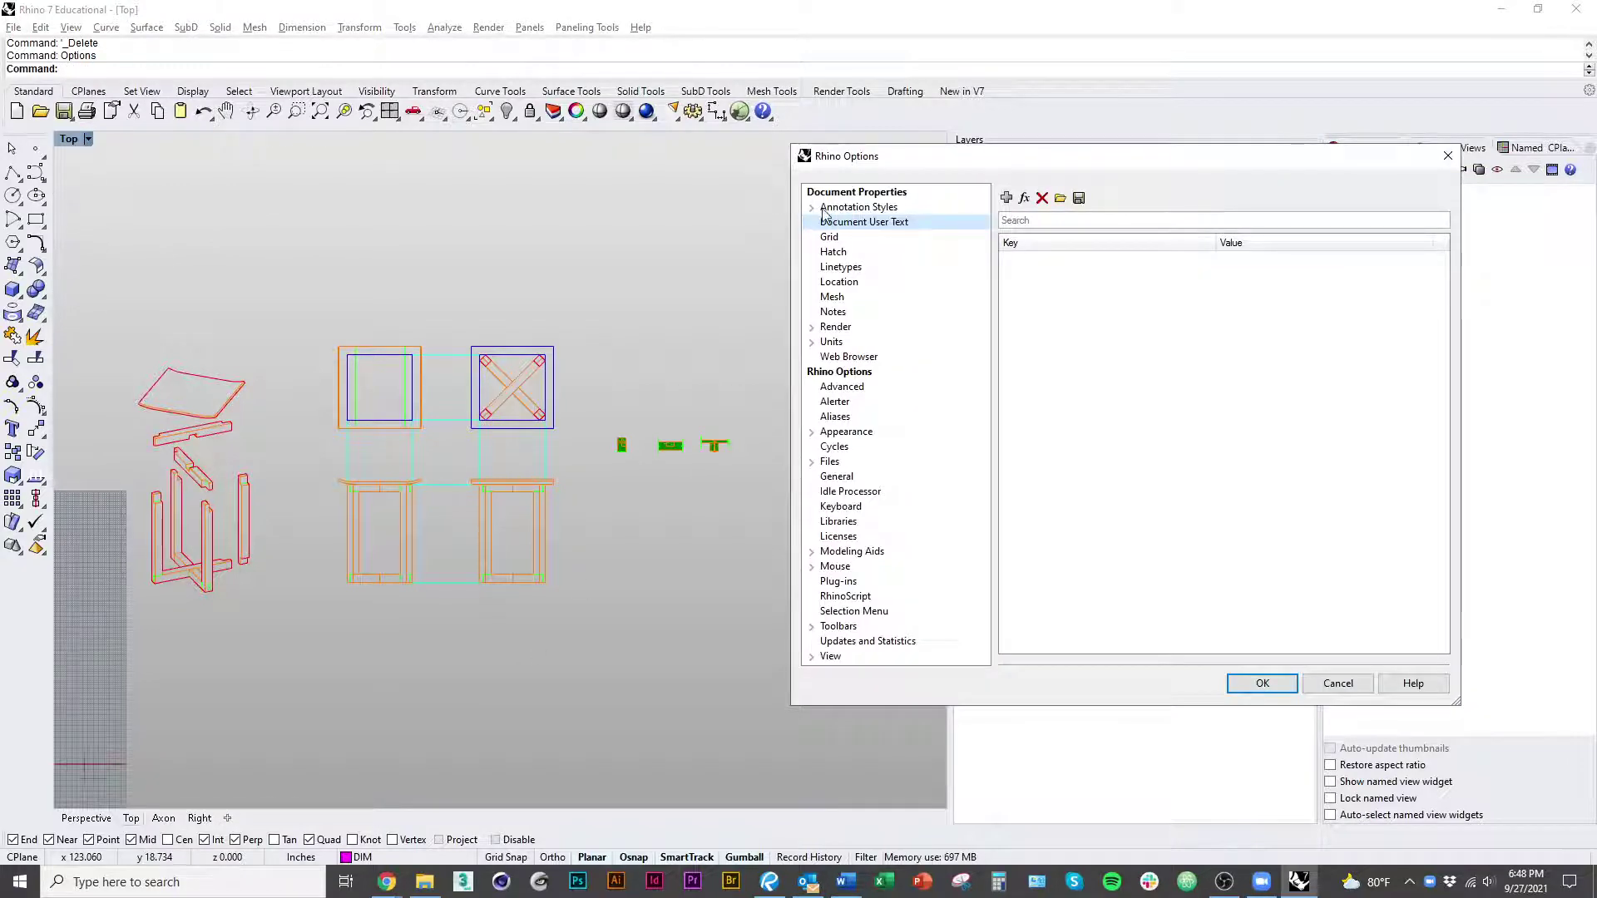
left_click(823, 208)
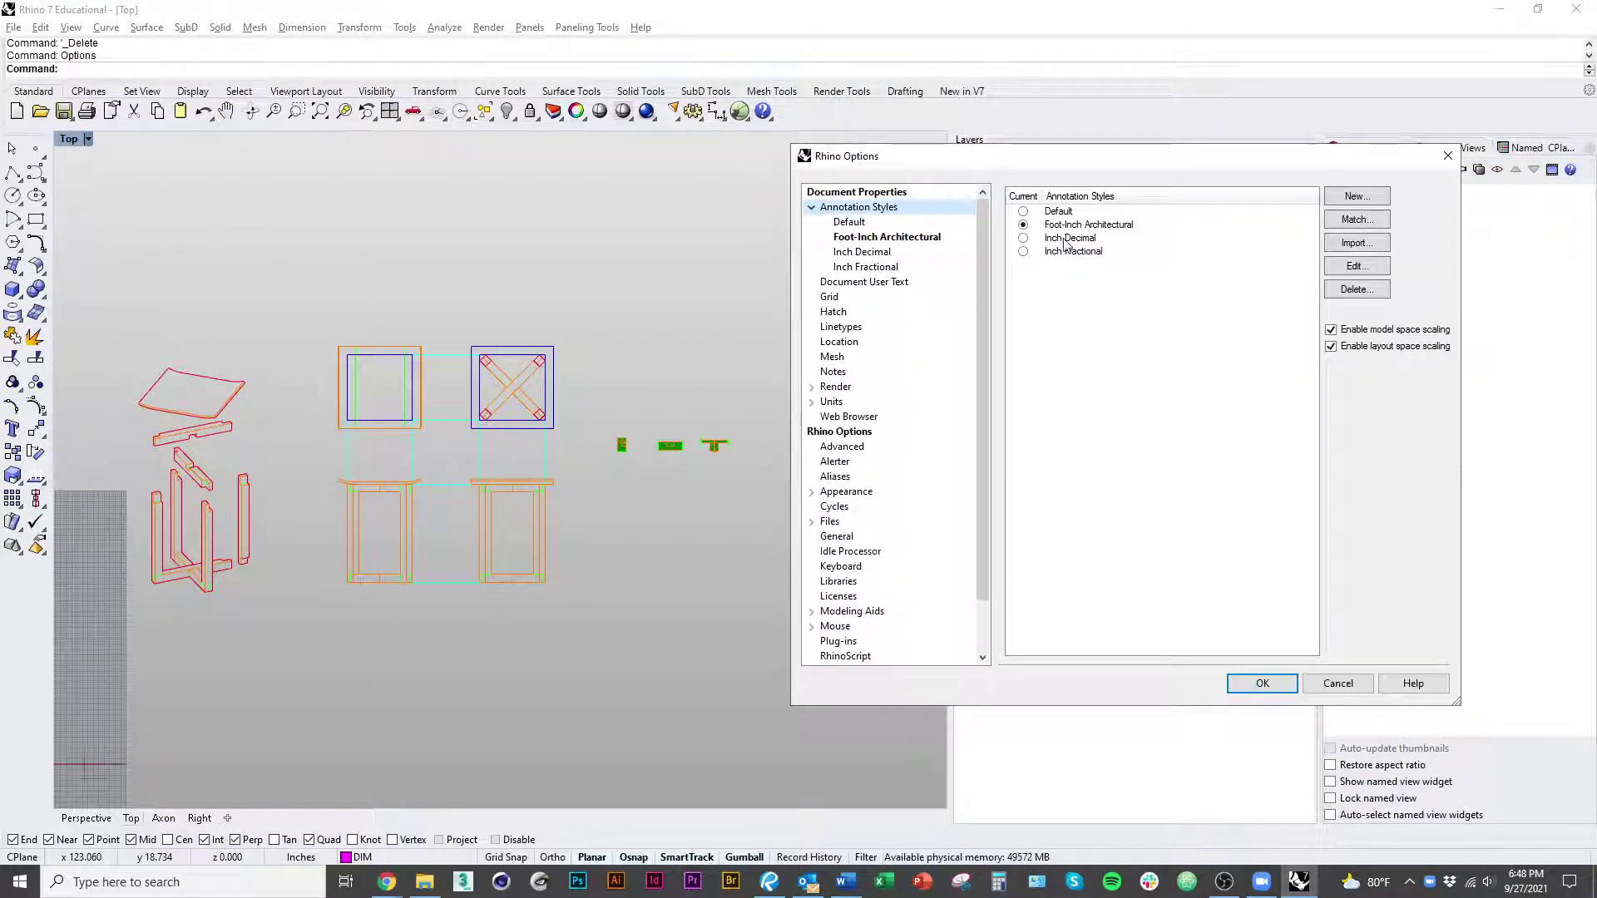
left_click(1369, 197)
left_click_drag(804, 280, 465, 268)
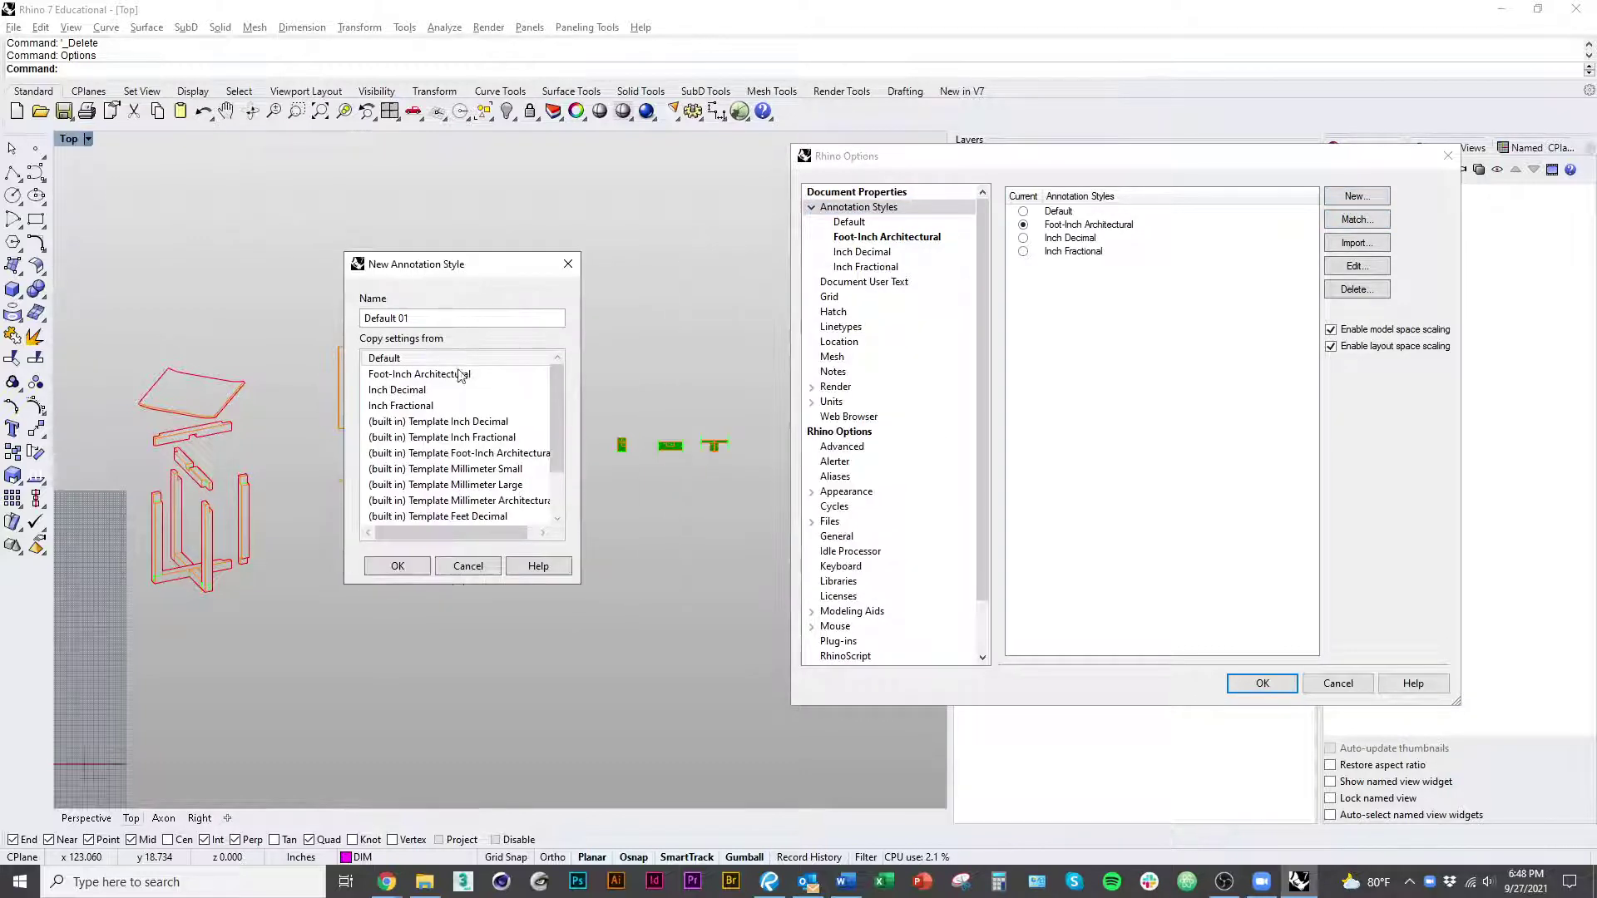
left_click(406, 378)
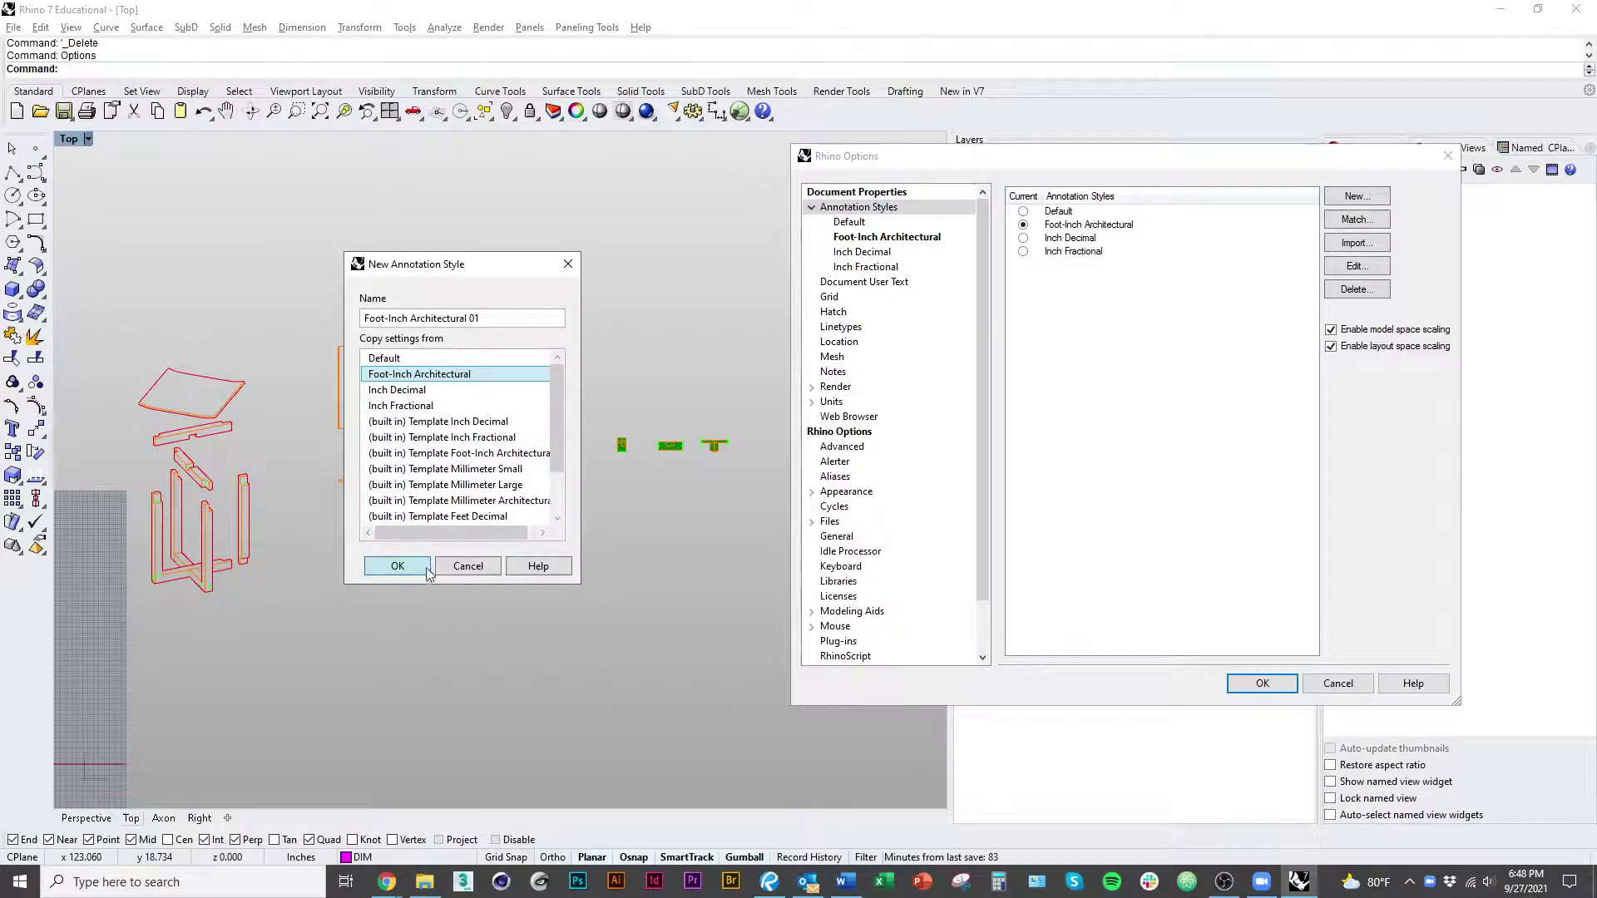
left_click(568, 263)
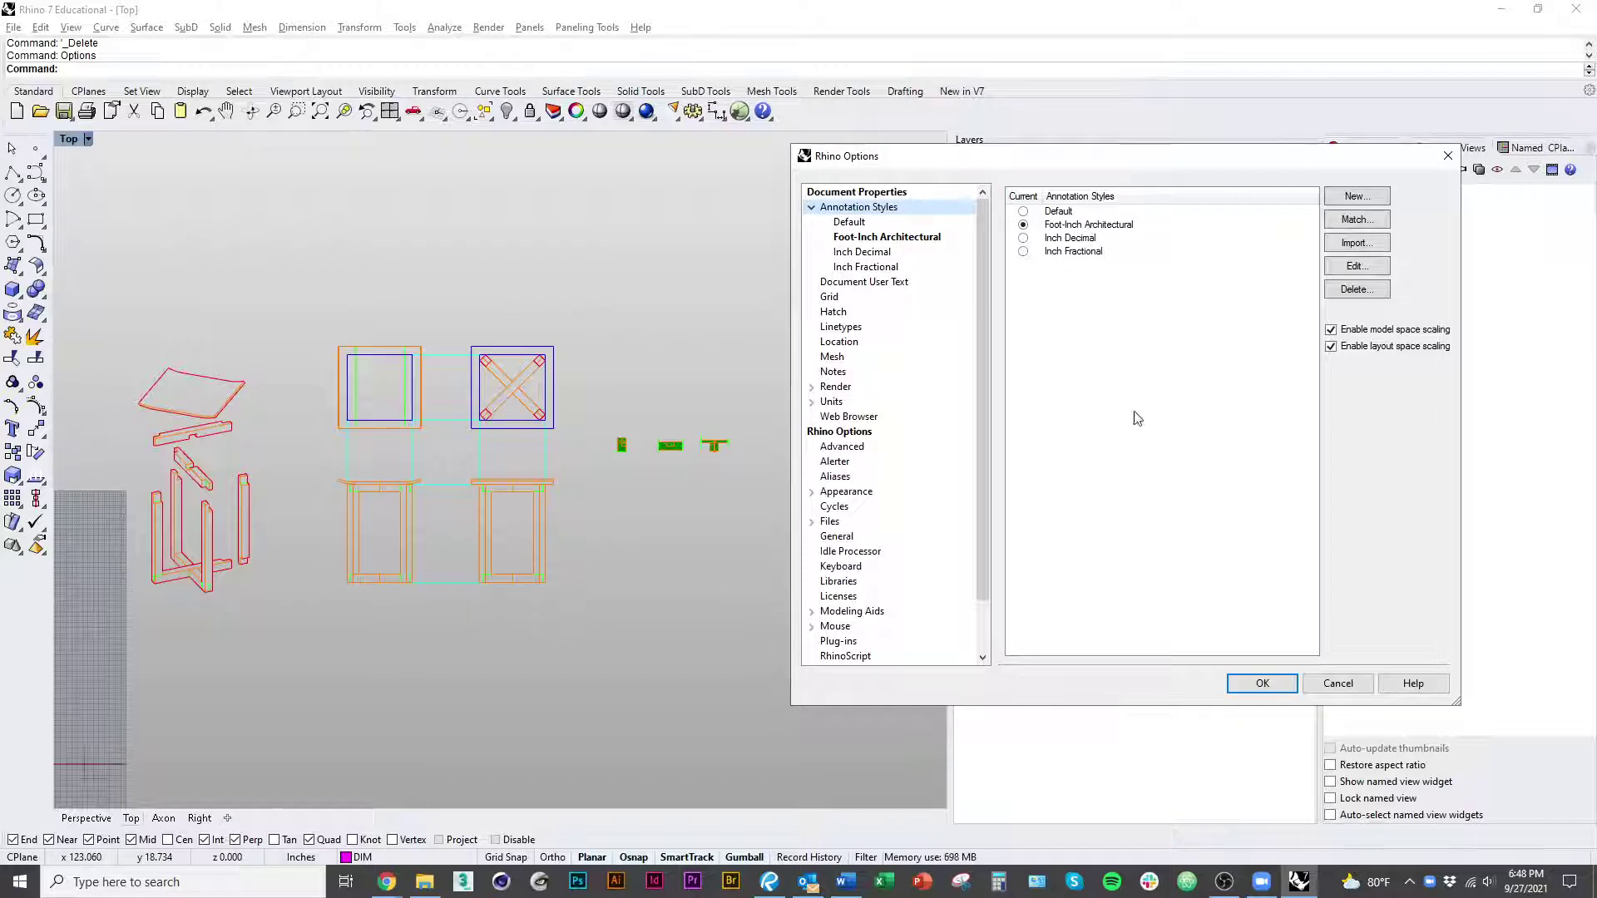
left_click(1258, 680)
Step: Dimension the curved-seat elevation's width between the outer bottom corners of its legs, placing the dimension line below the stool
type("D")
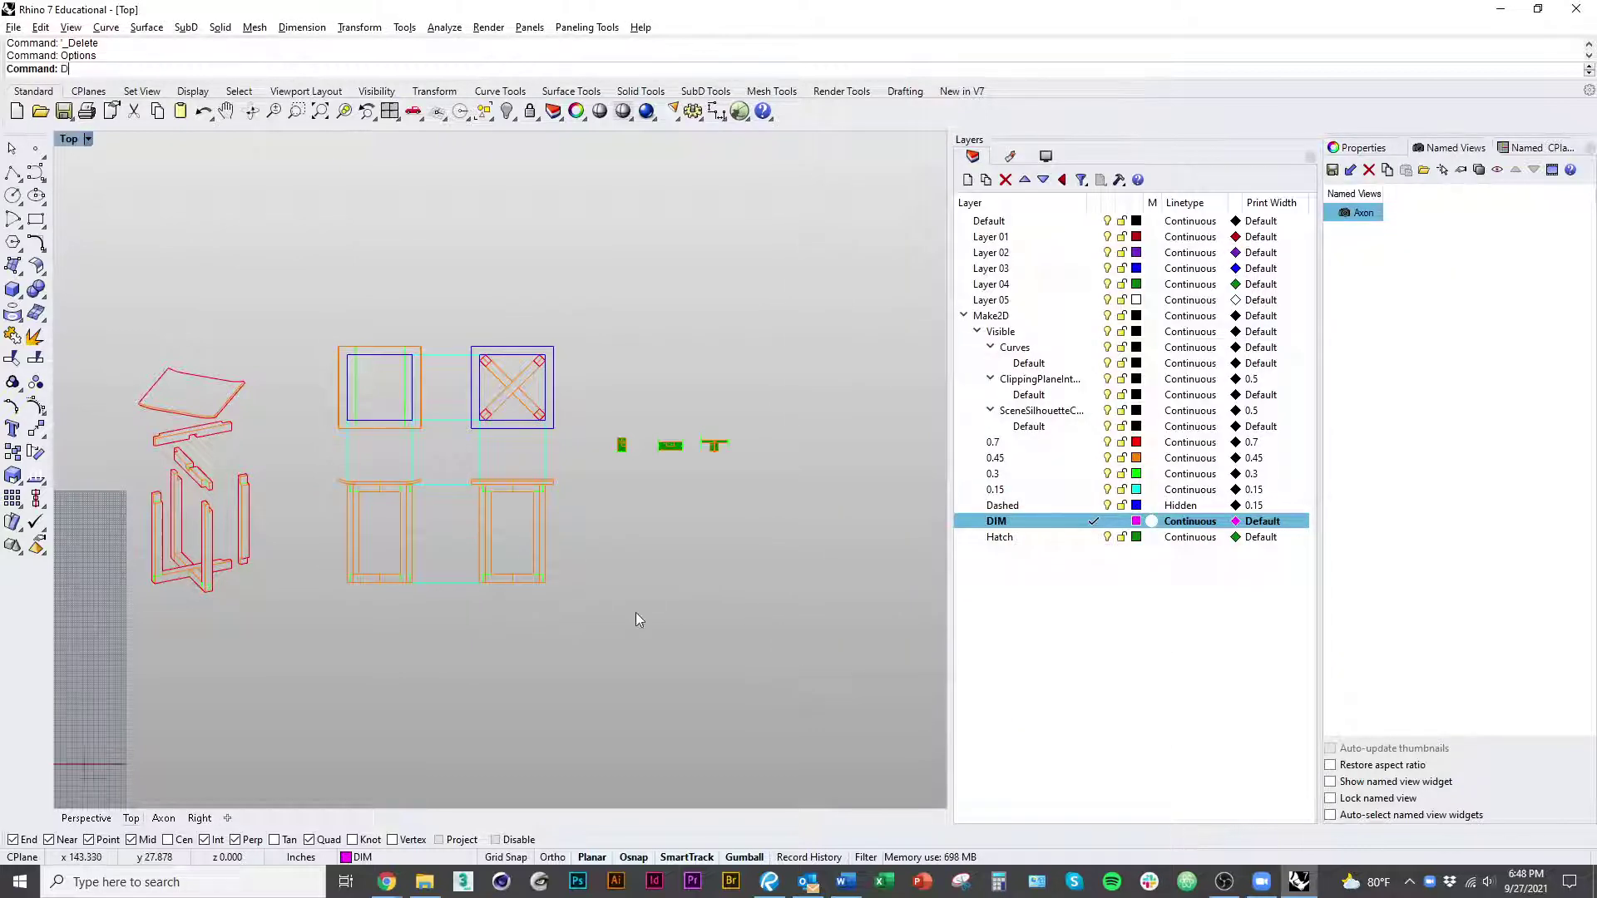
type("im")
key("Return")
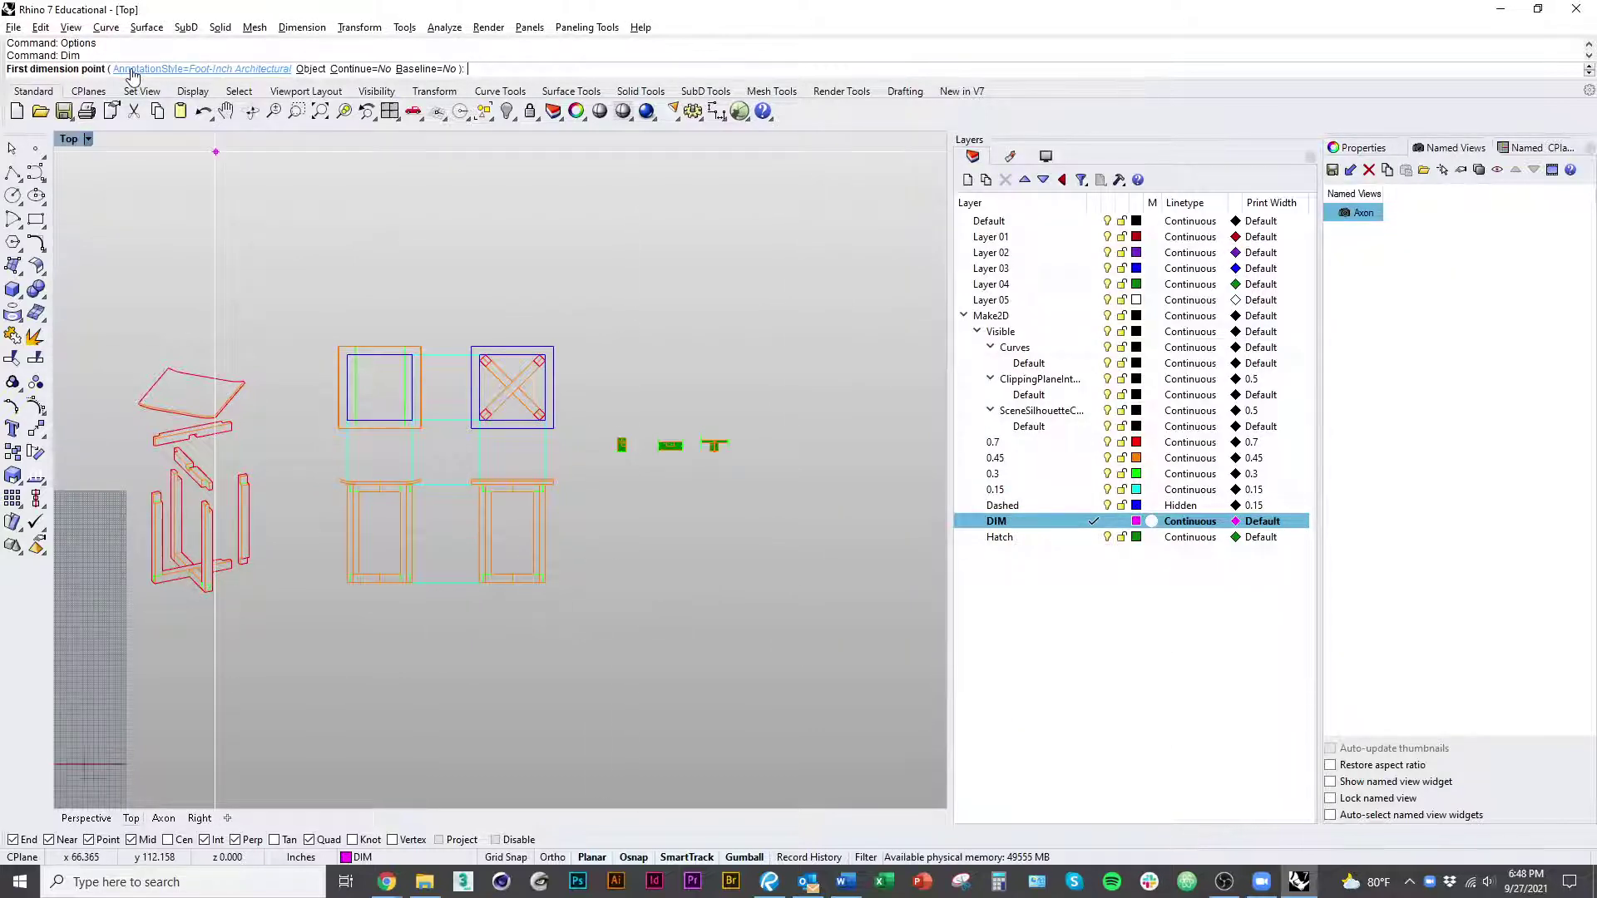
scroll(371, 557, "up", 5)
left_click(325, 617)
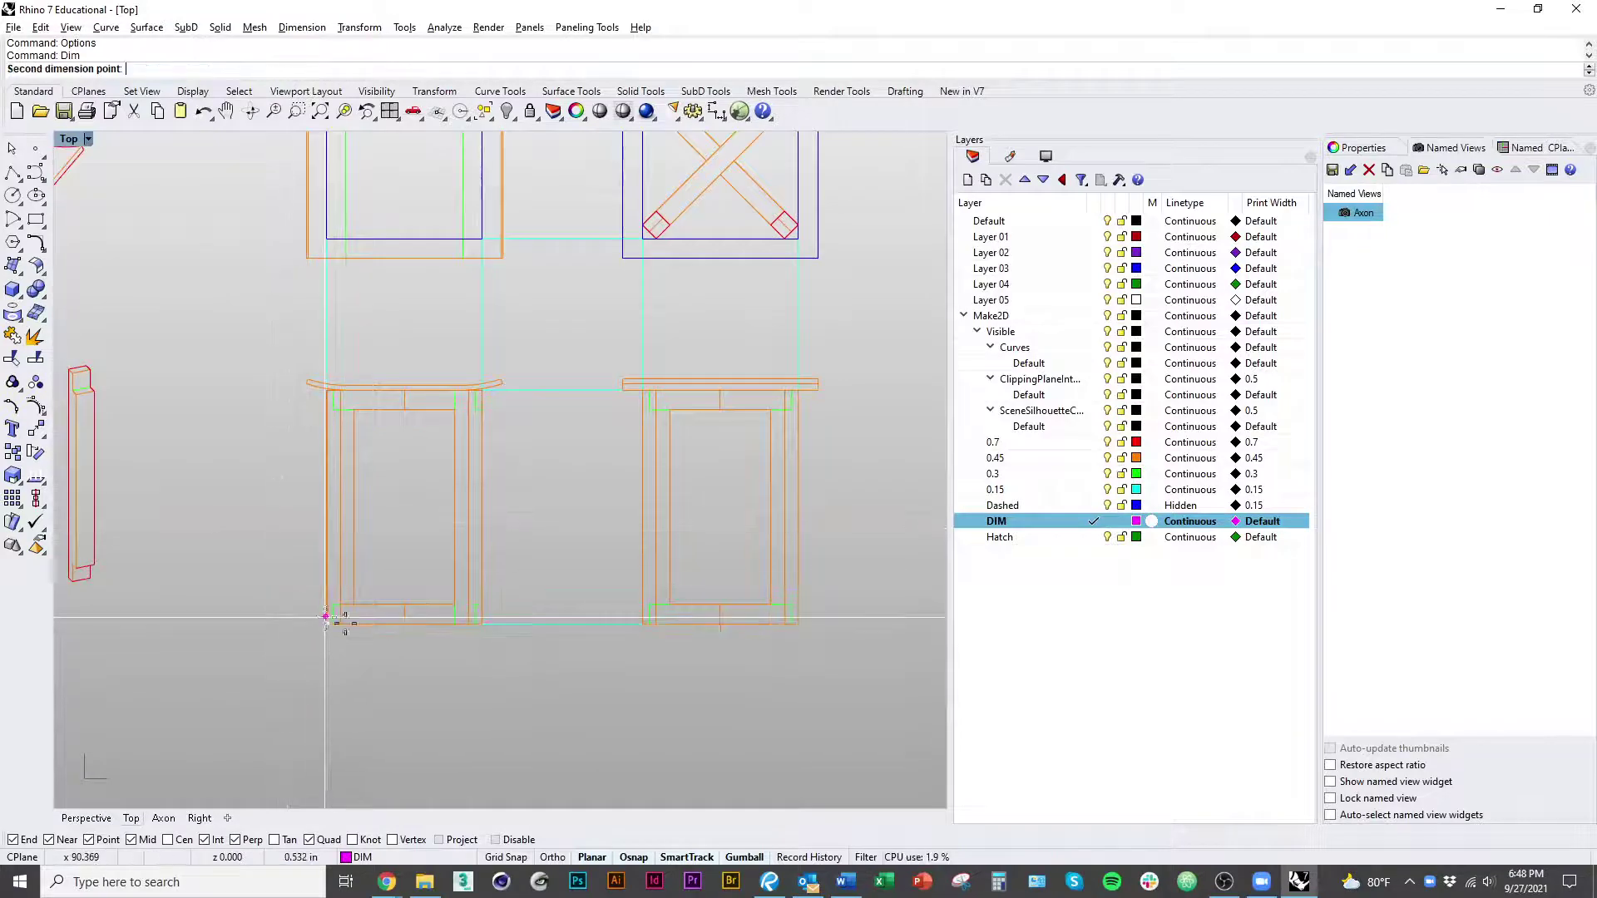
scroll(503, 724, "down", 3)
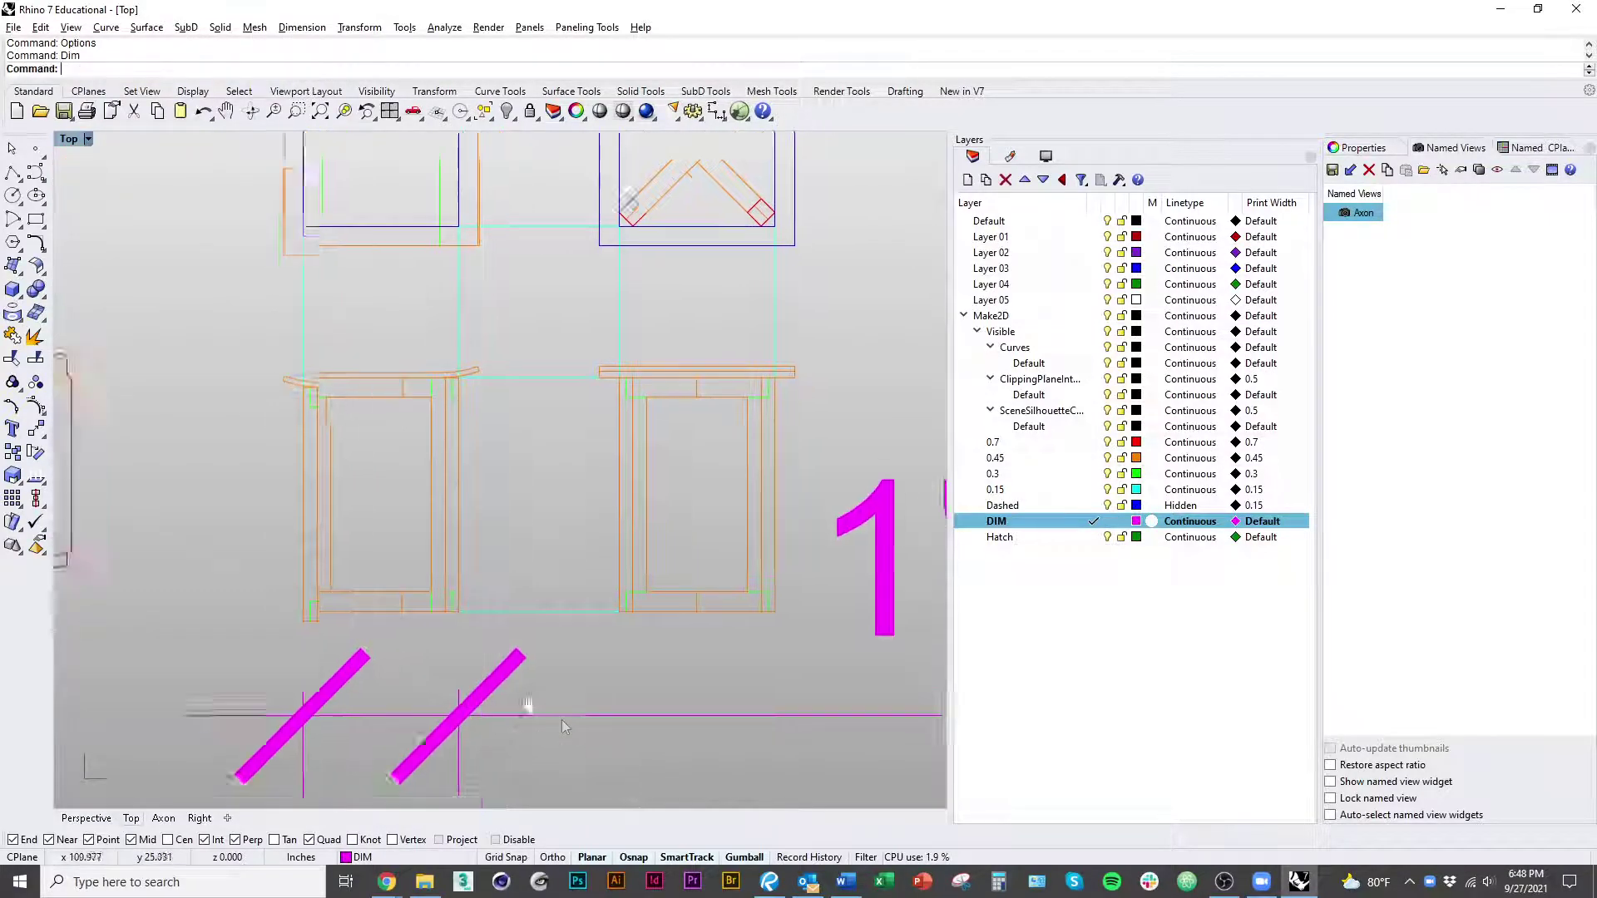
Step: Examine the new dimension's text properties, including its annotation style, text height and model space scale
left_click(475, 661)
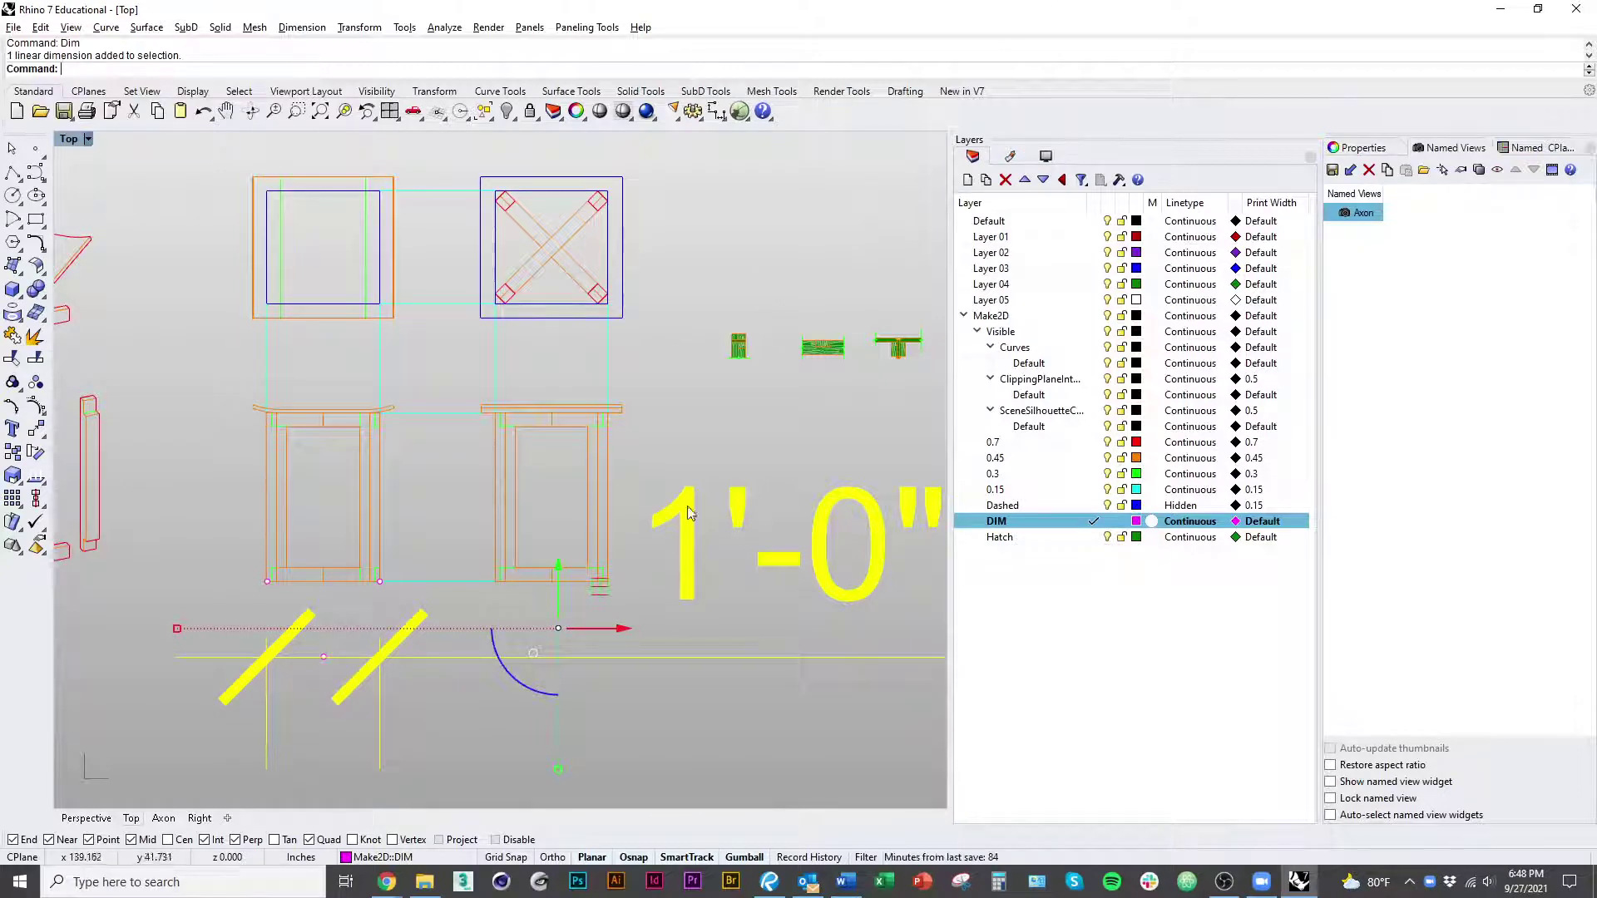
left_click(1365, 154)
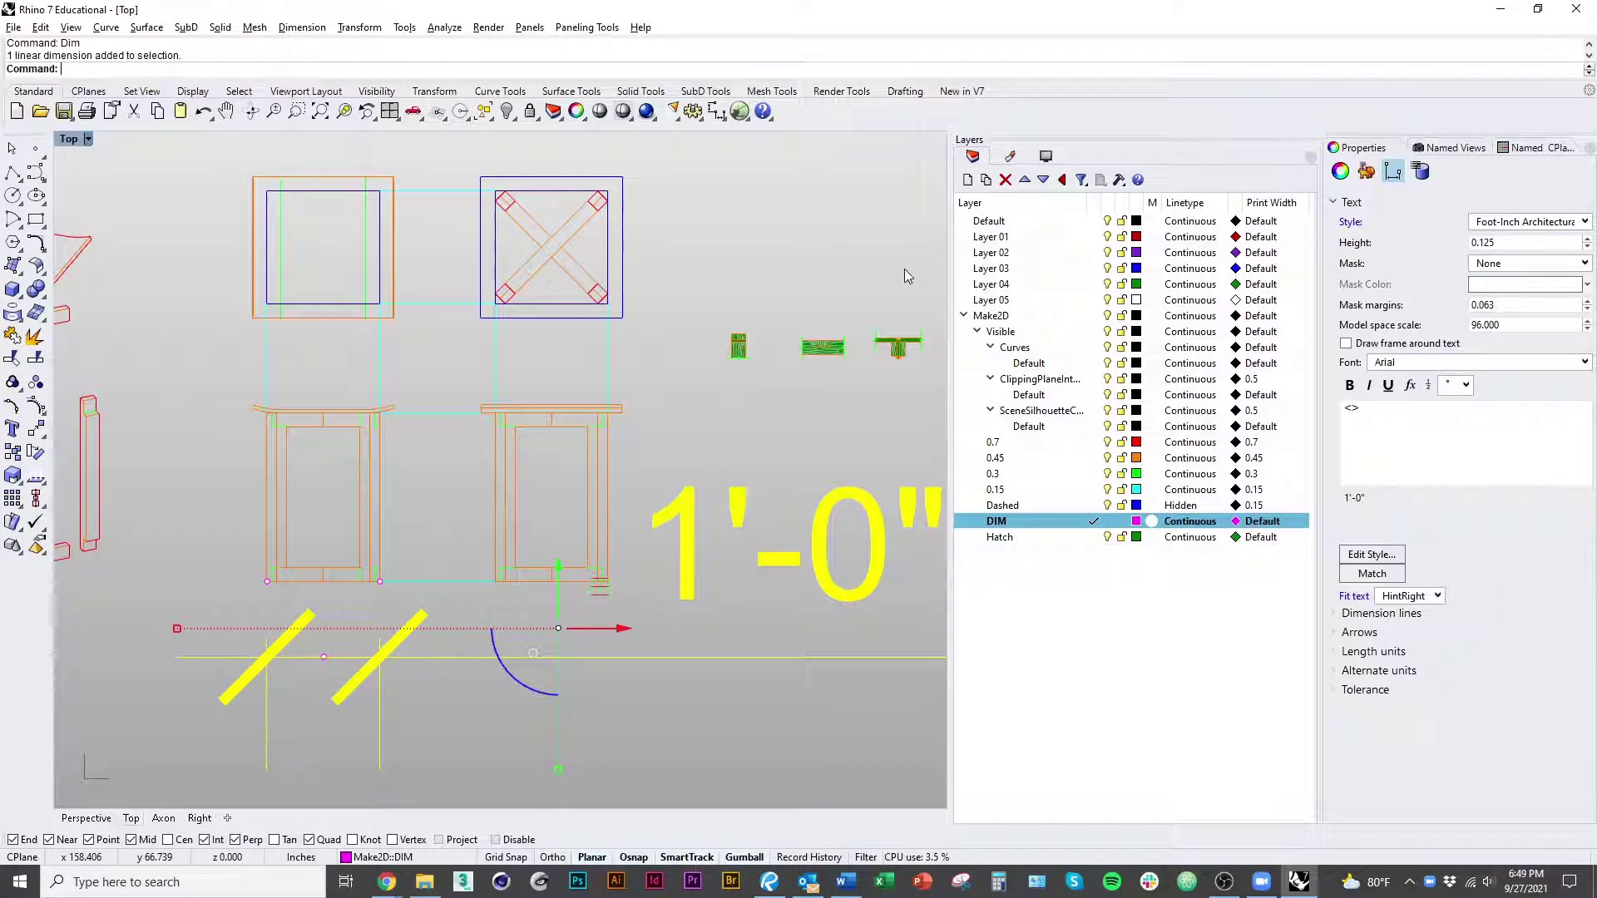
left_click(872, 440)
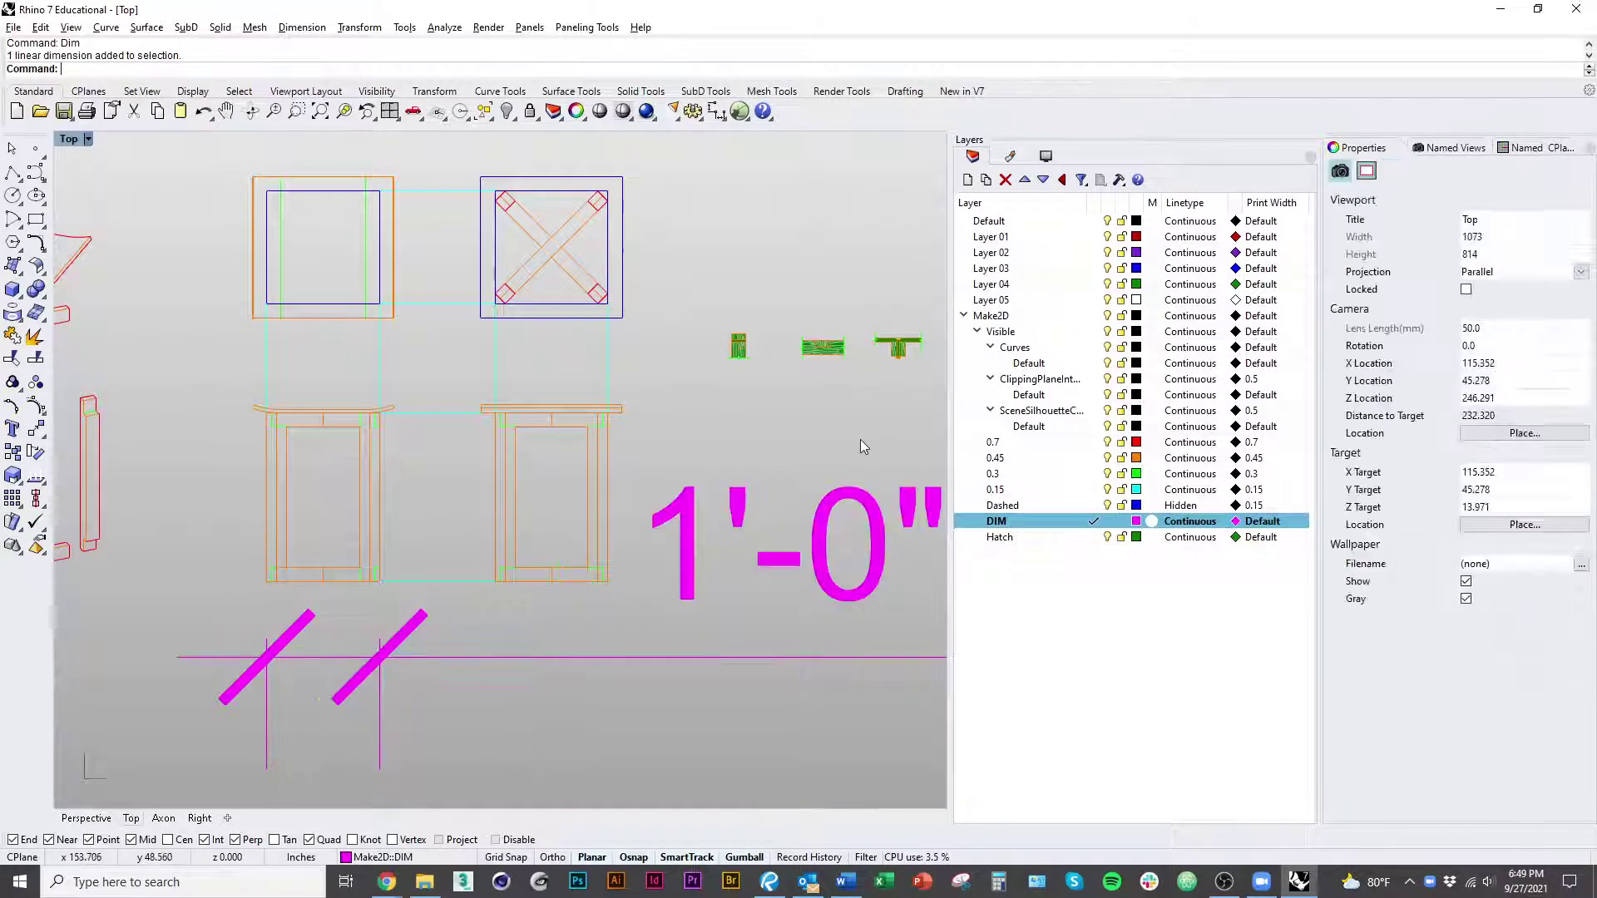
left_click(801, 531)
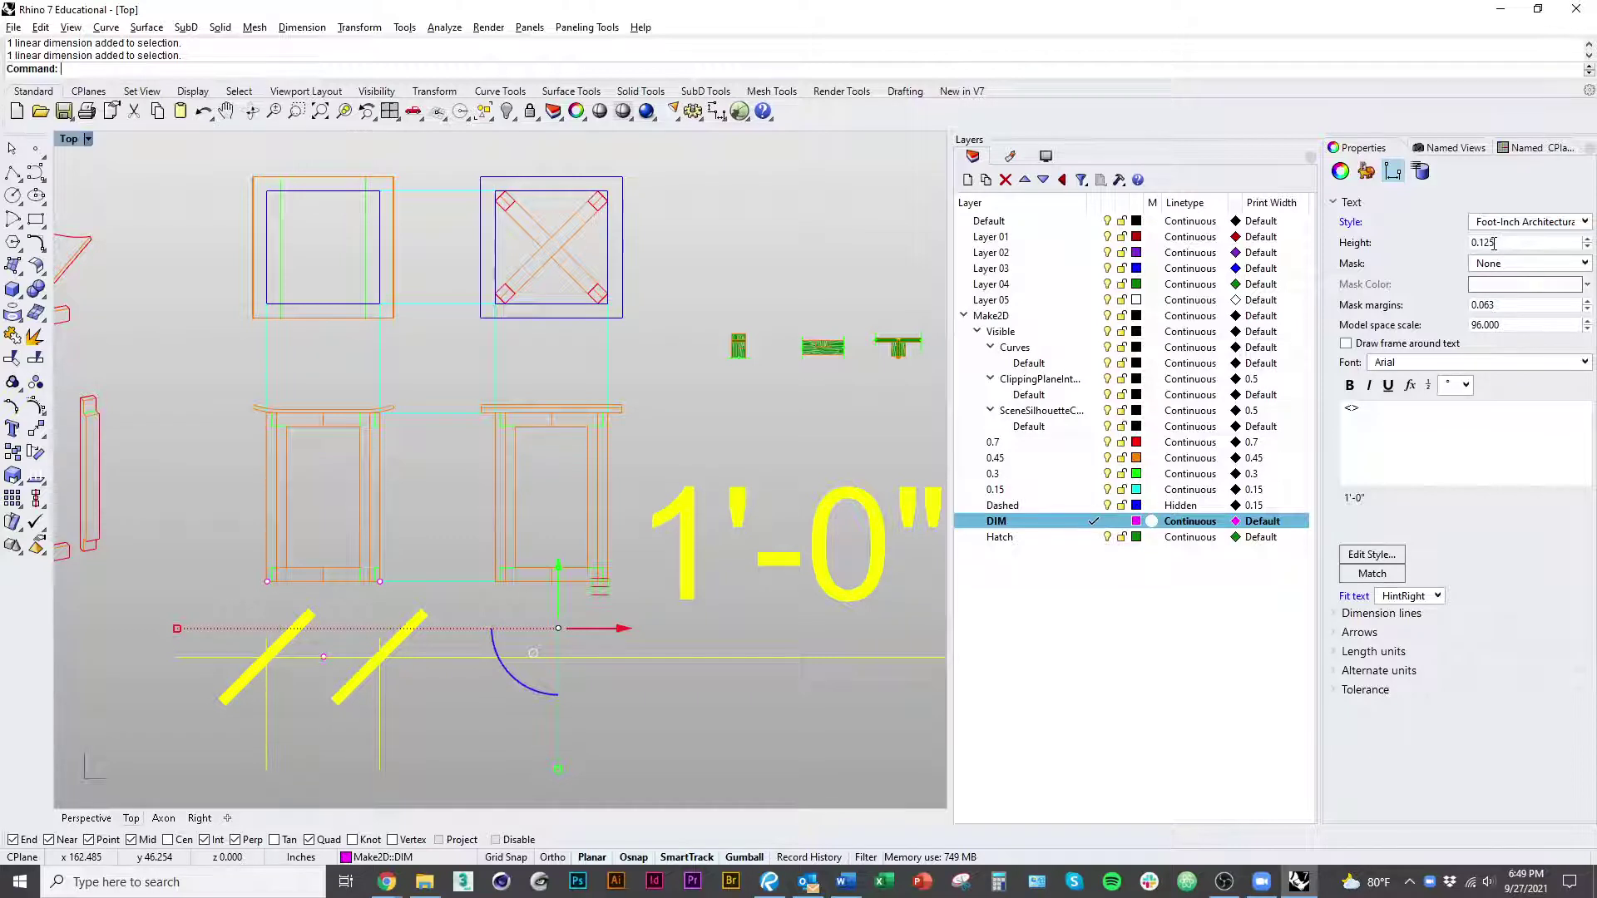
double_click(1489, 242)
right_click_drag(631, 470, 586, 484)
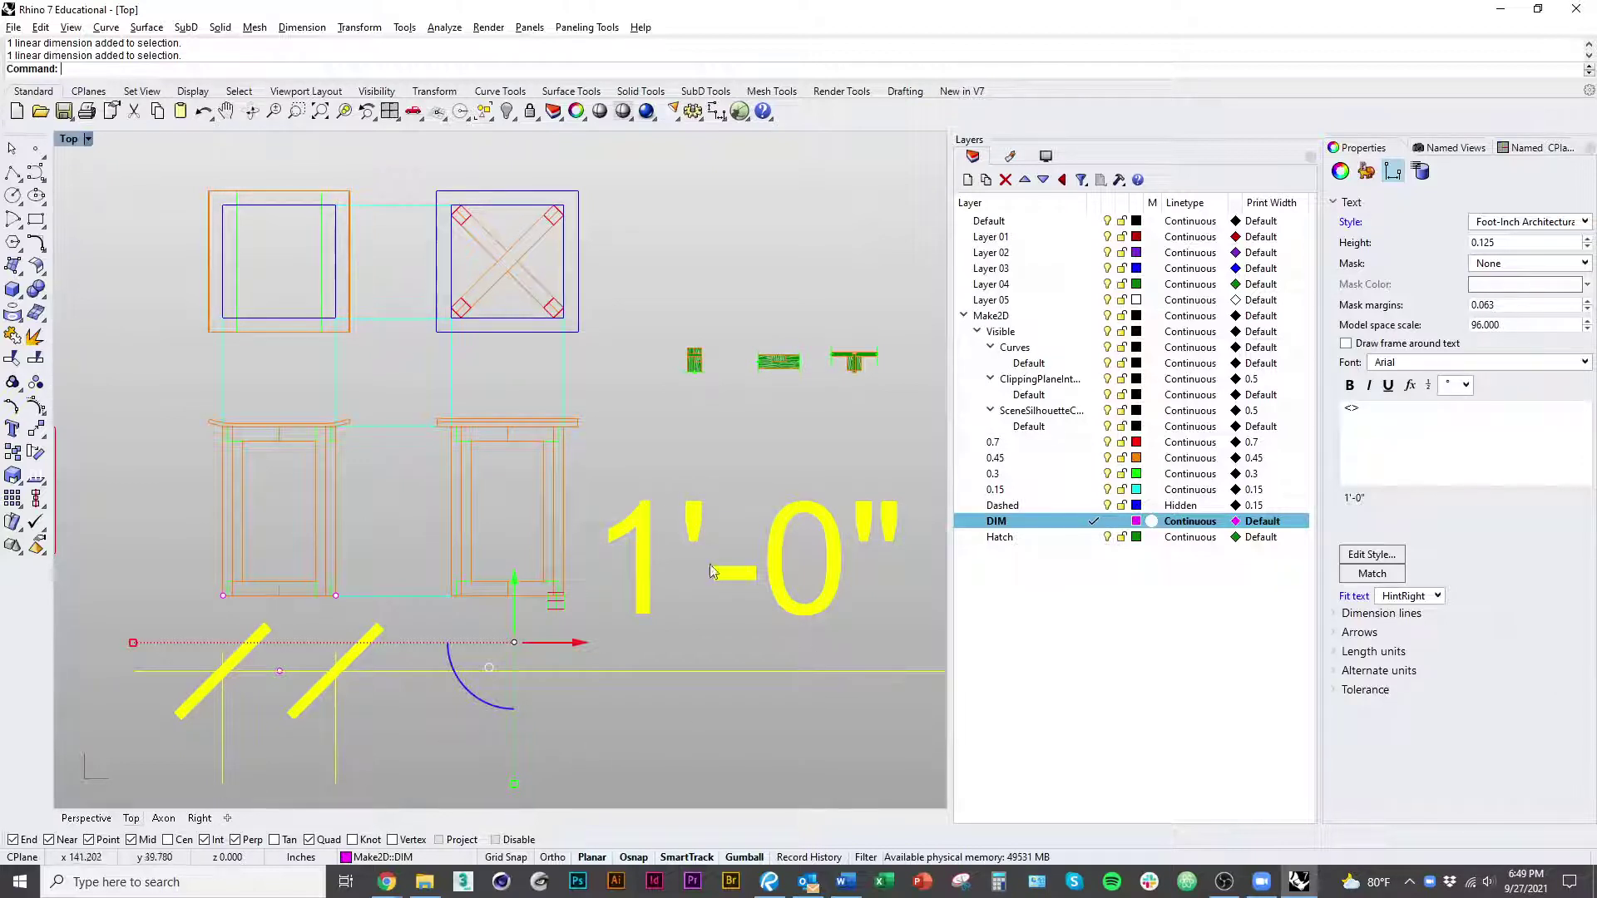
left_click(703, 723)
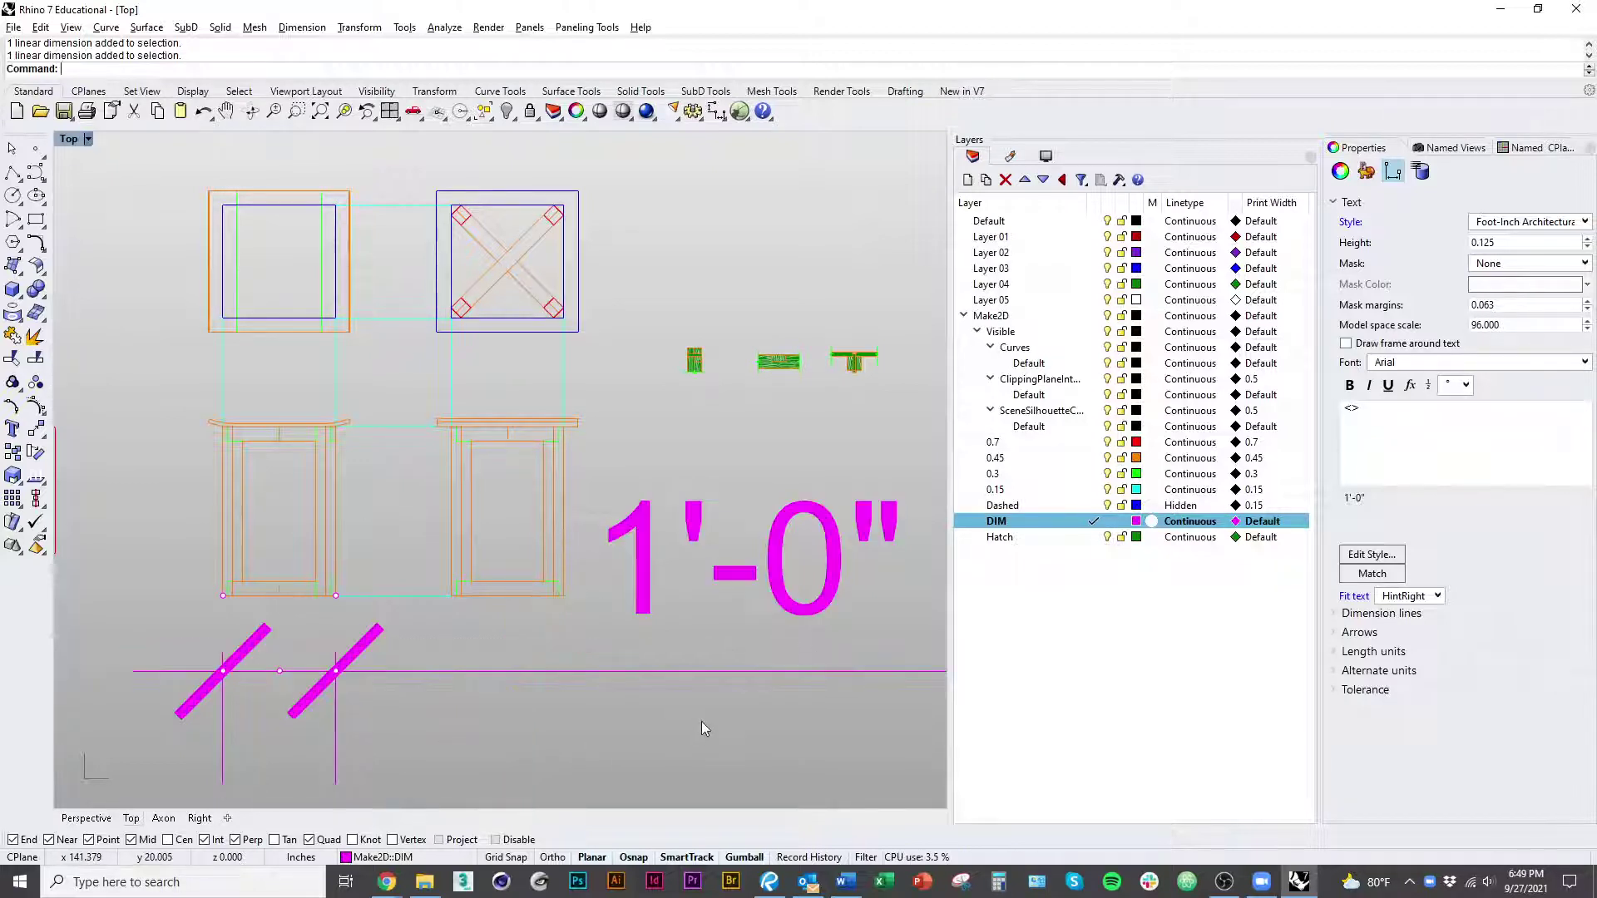
Step: Create a landscape layout named Page 1 for the Rhino PDF printer at Tabloid (11" x 17") size with one detail
left_click(227, 820)
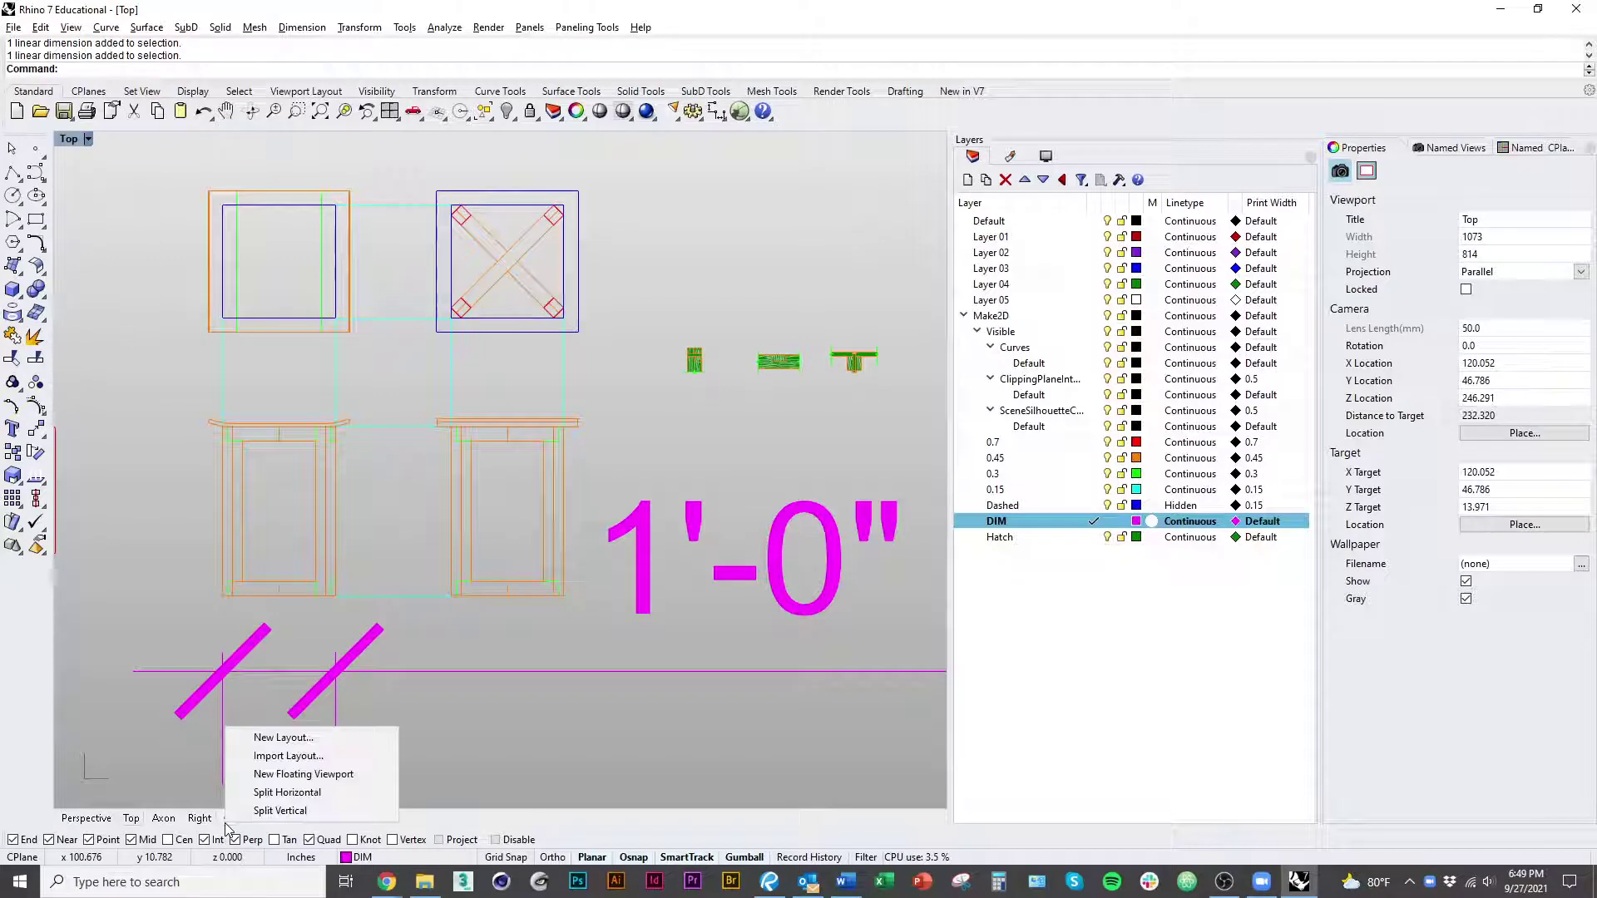
left_click(315, 745)
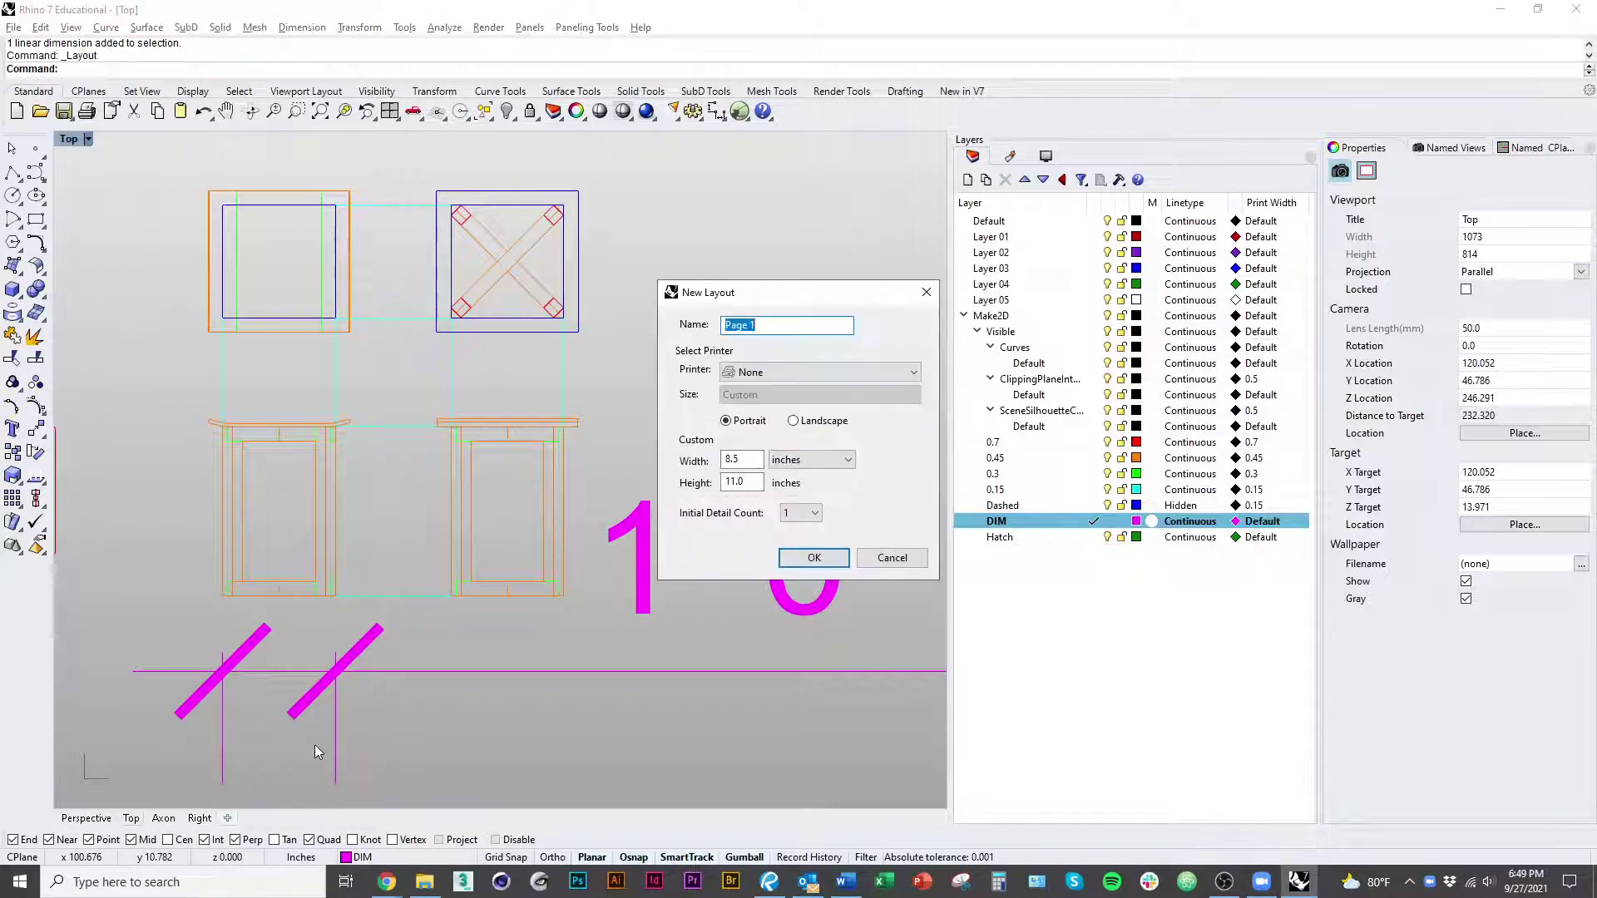
left_click(829, 373)
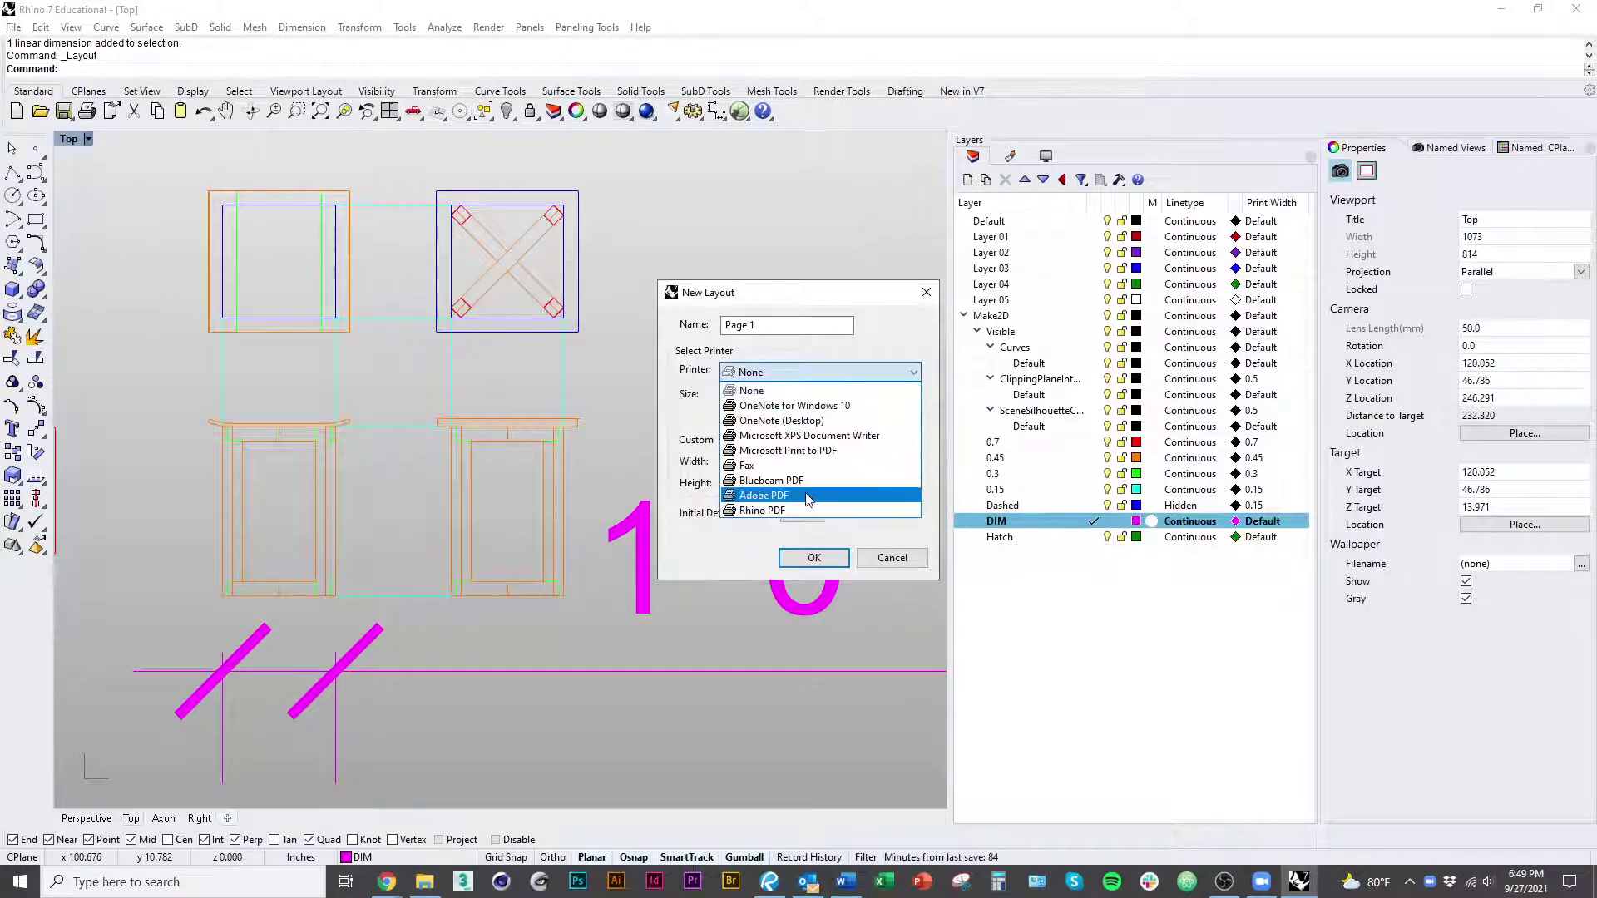
left_click(815, 510)
left_click(800, 396)
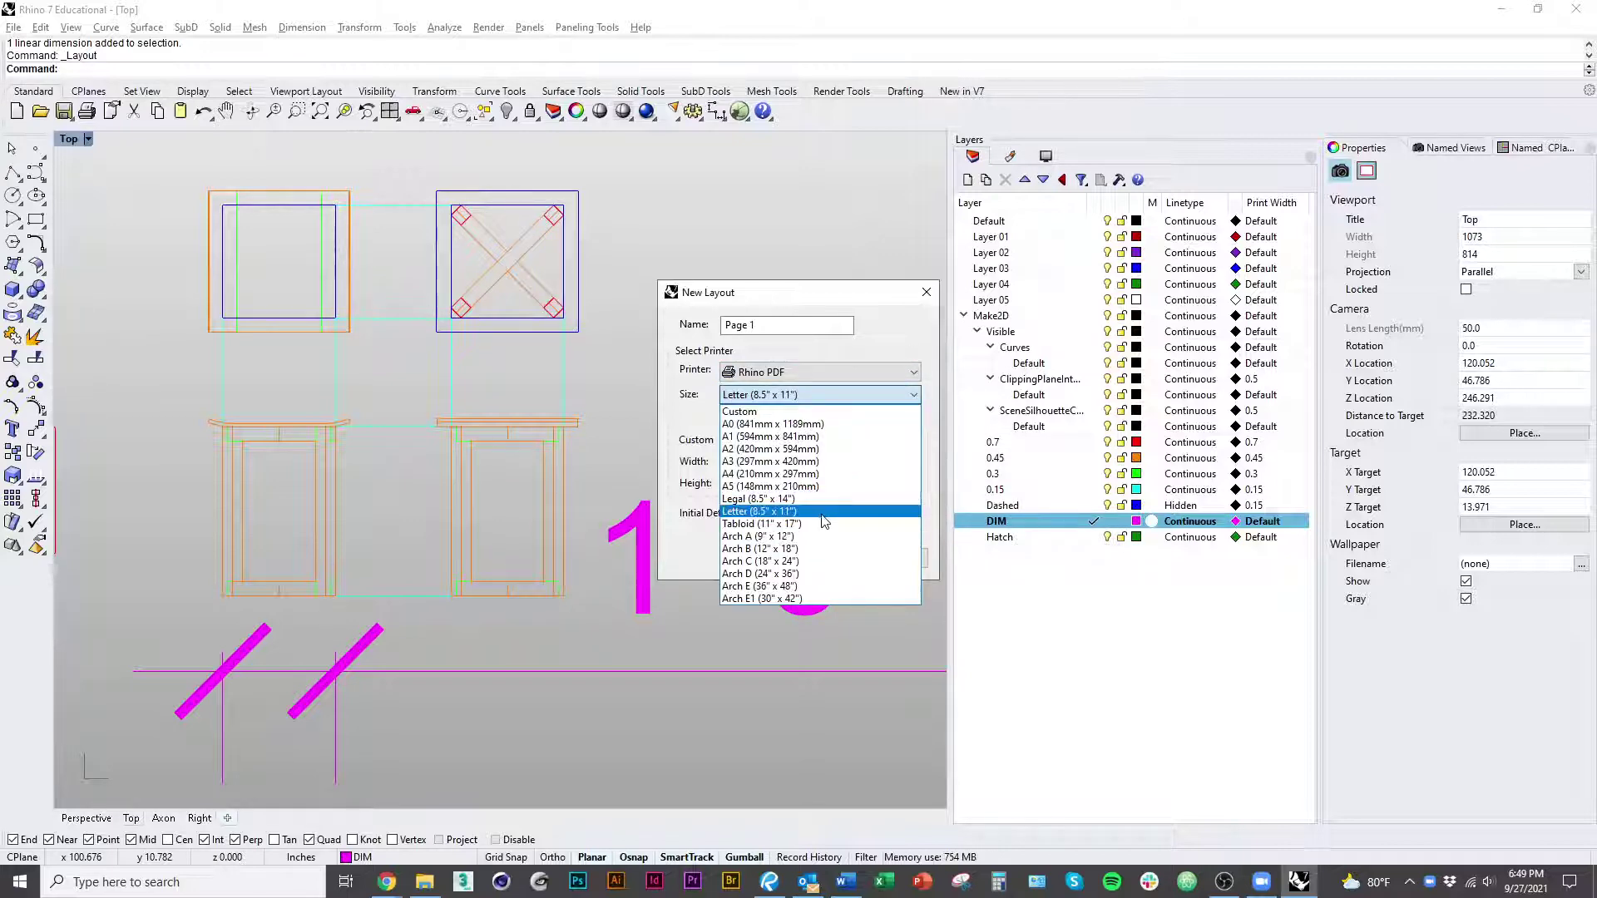
left_click(818, 523)
left_click(815, 426)
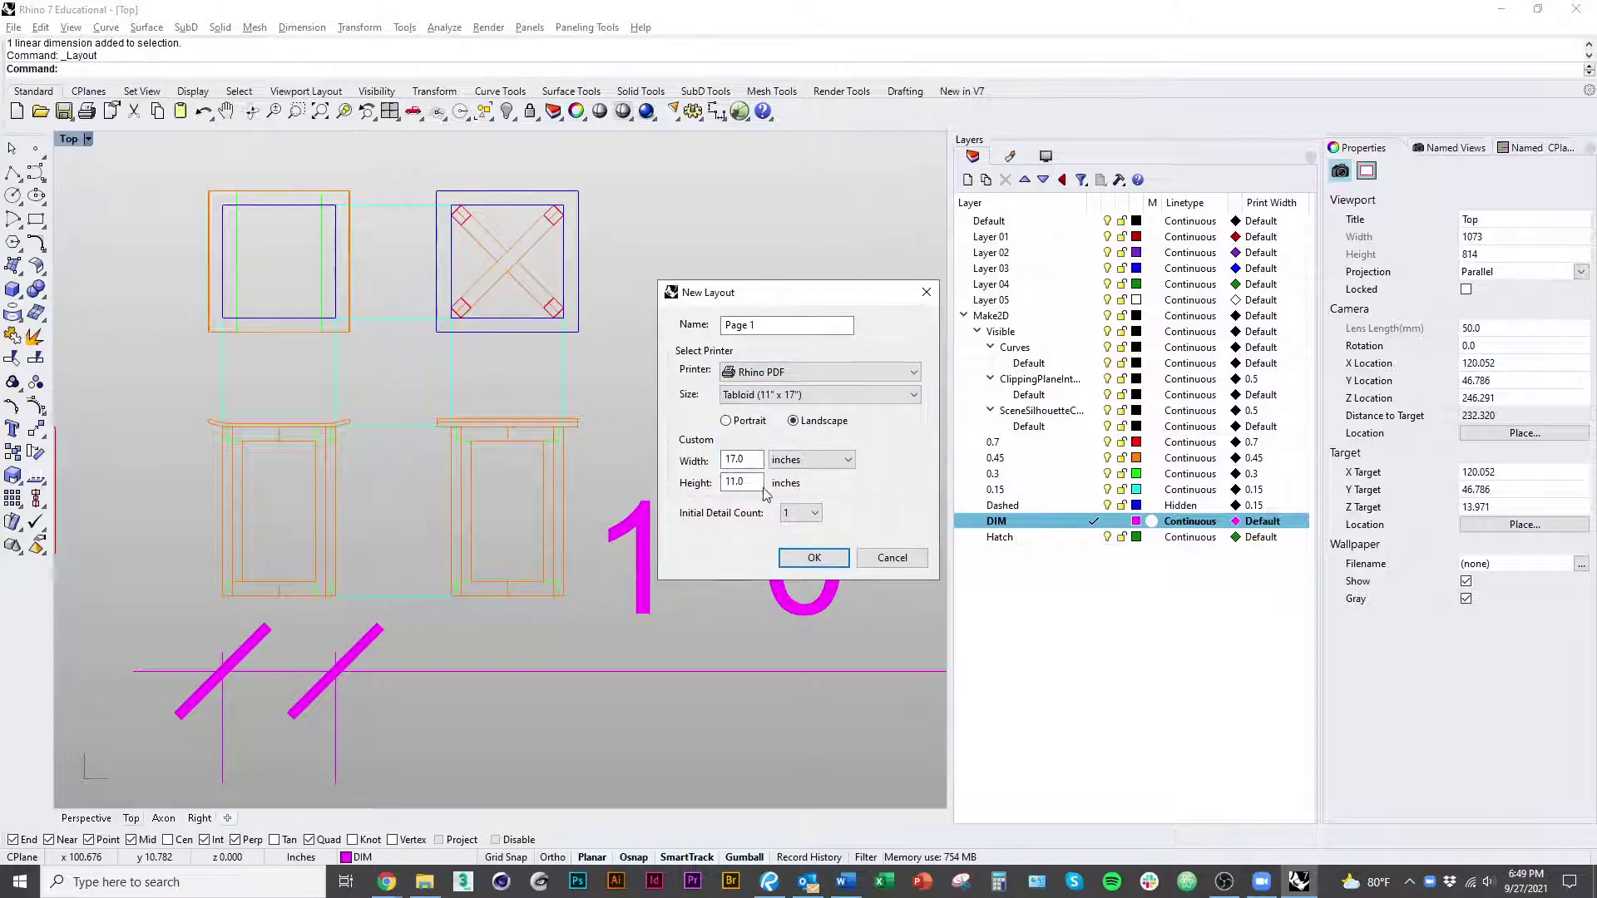
left_click(814, 558)
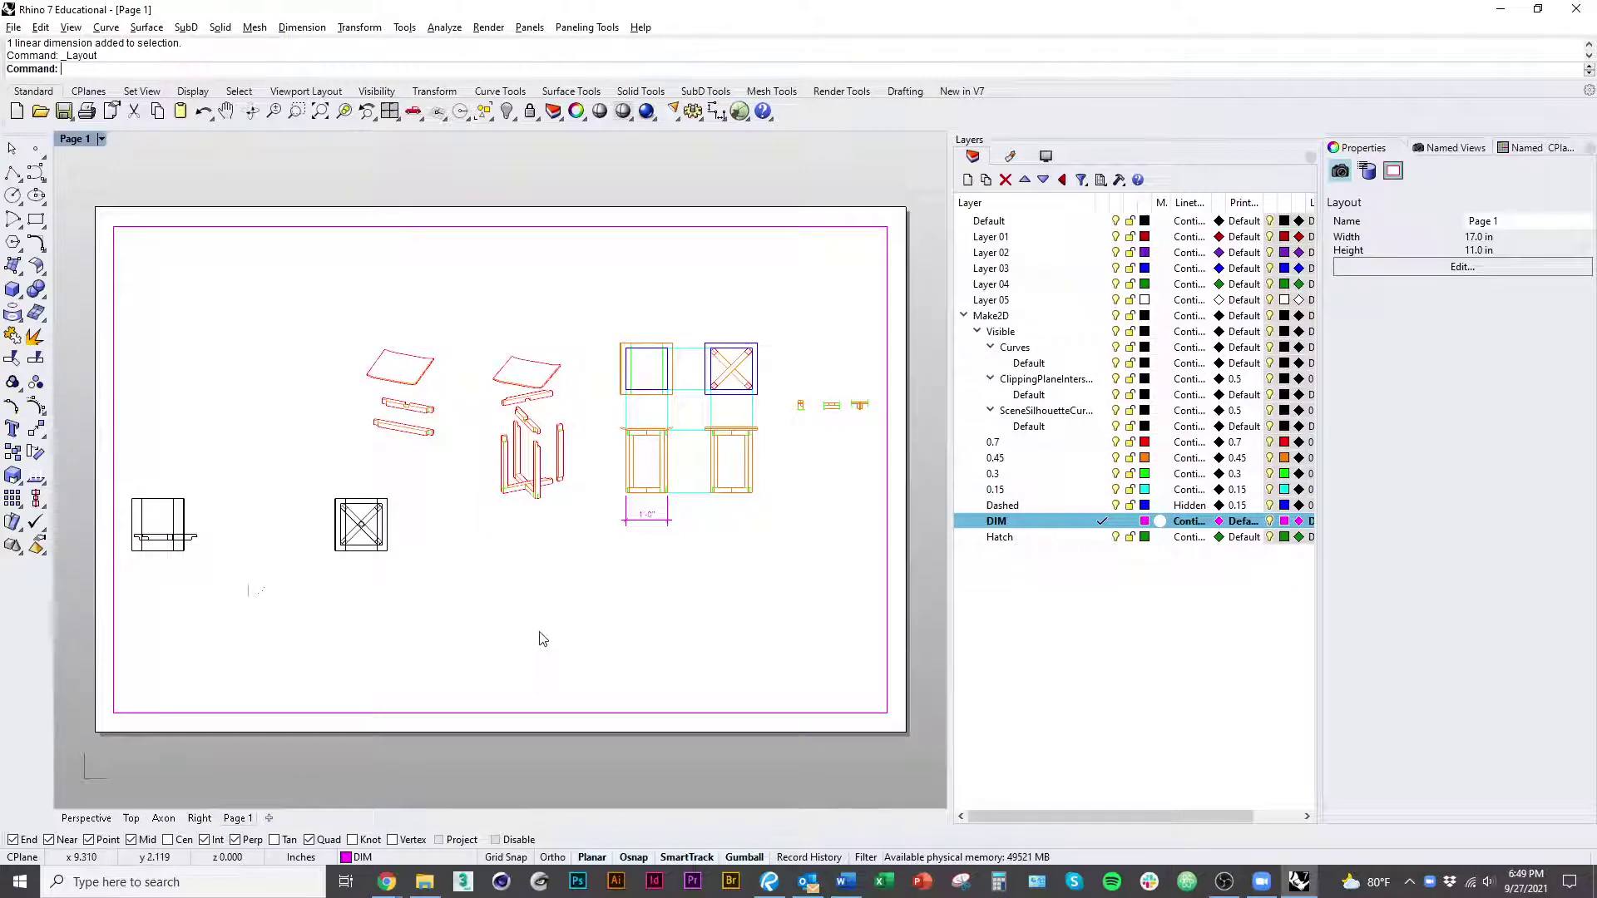
Step: Enlarge the drawing inside the Page 1 detail so the two stool elevations and the width dimension fill the sheet
double_click(542, 638)
scroll(560, 632, "up", 5)
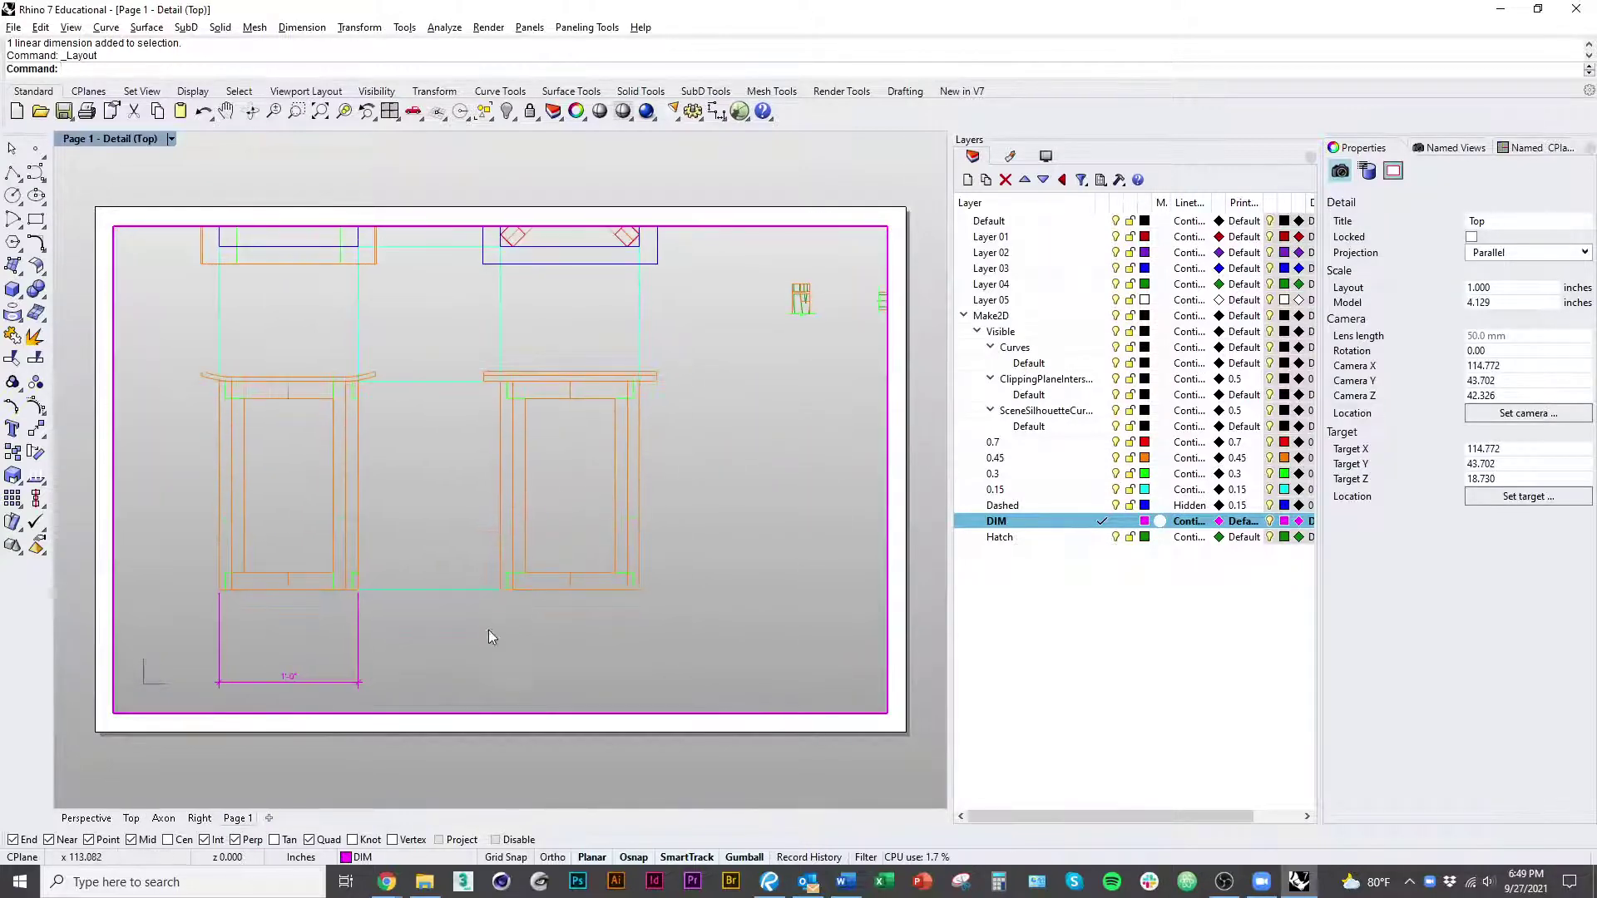
double_click(489, 636)
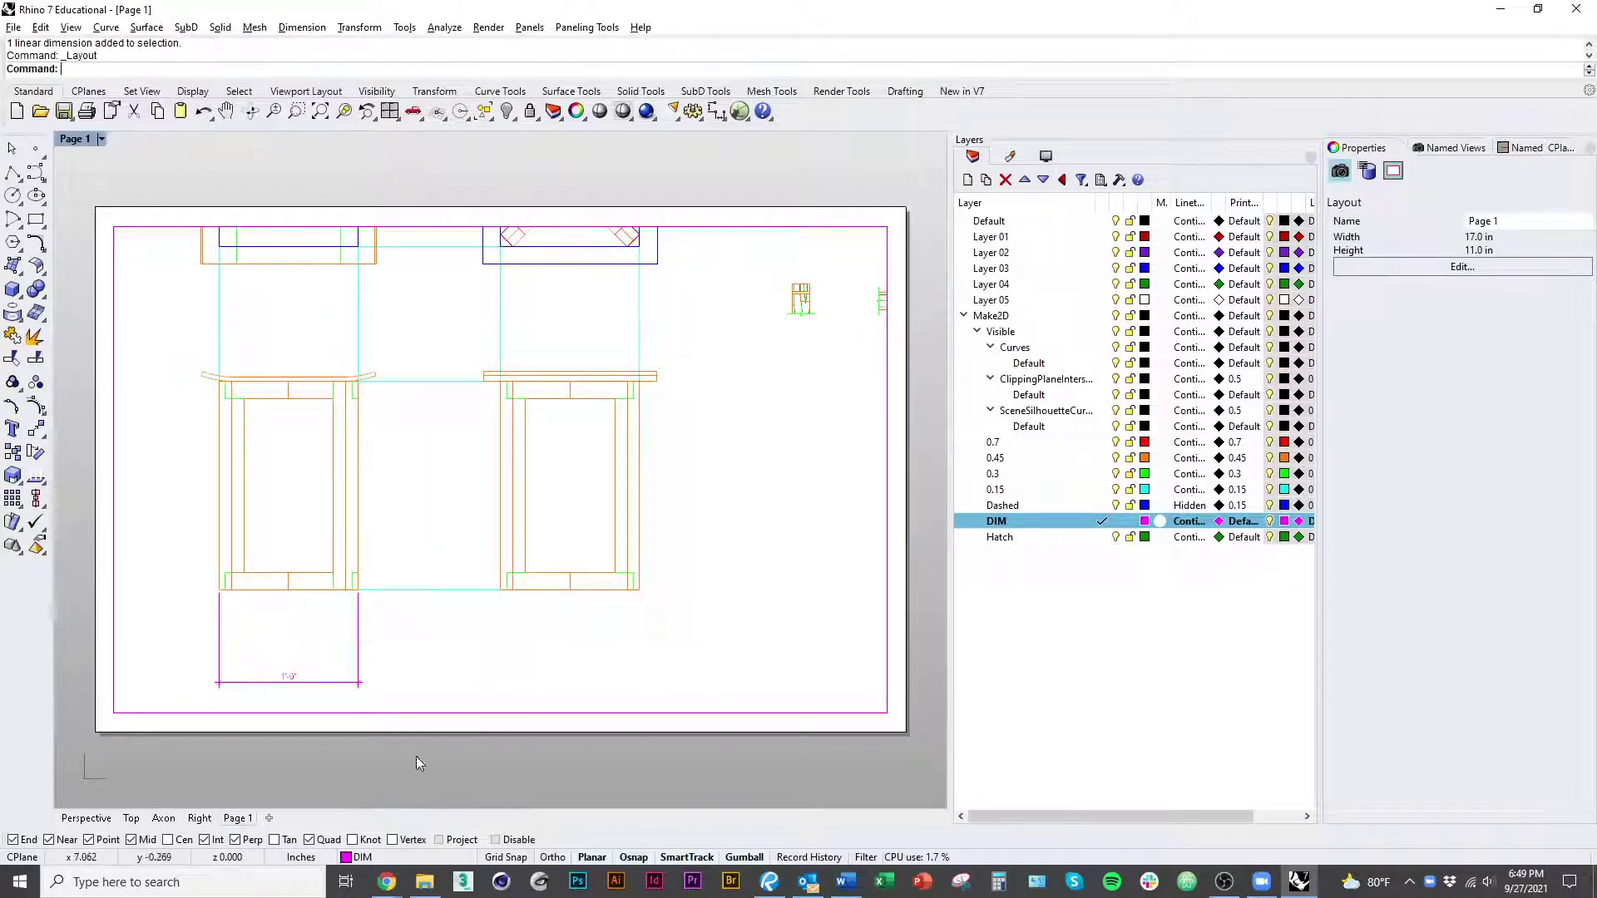
Step: In the Top view, edit the selected dimension's Foot-Inch Architectural style and set its model space scale to 10
left_click(131, 817)
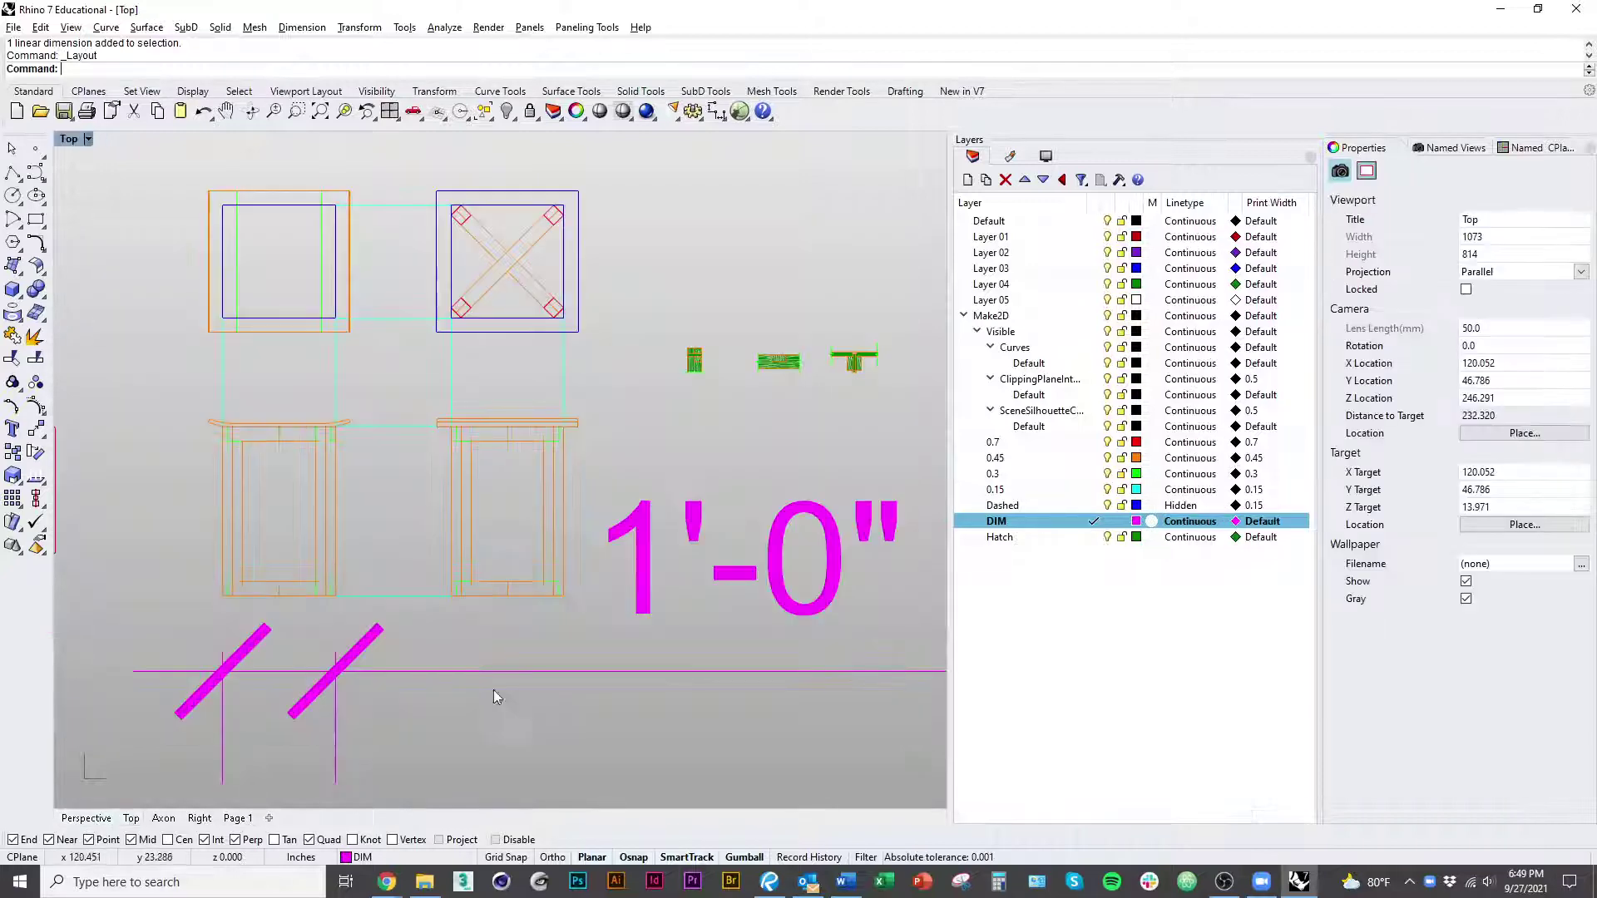
left_click(387, 633)
right_click_drag(396, 690, 581, 674)
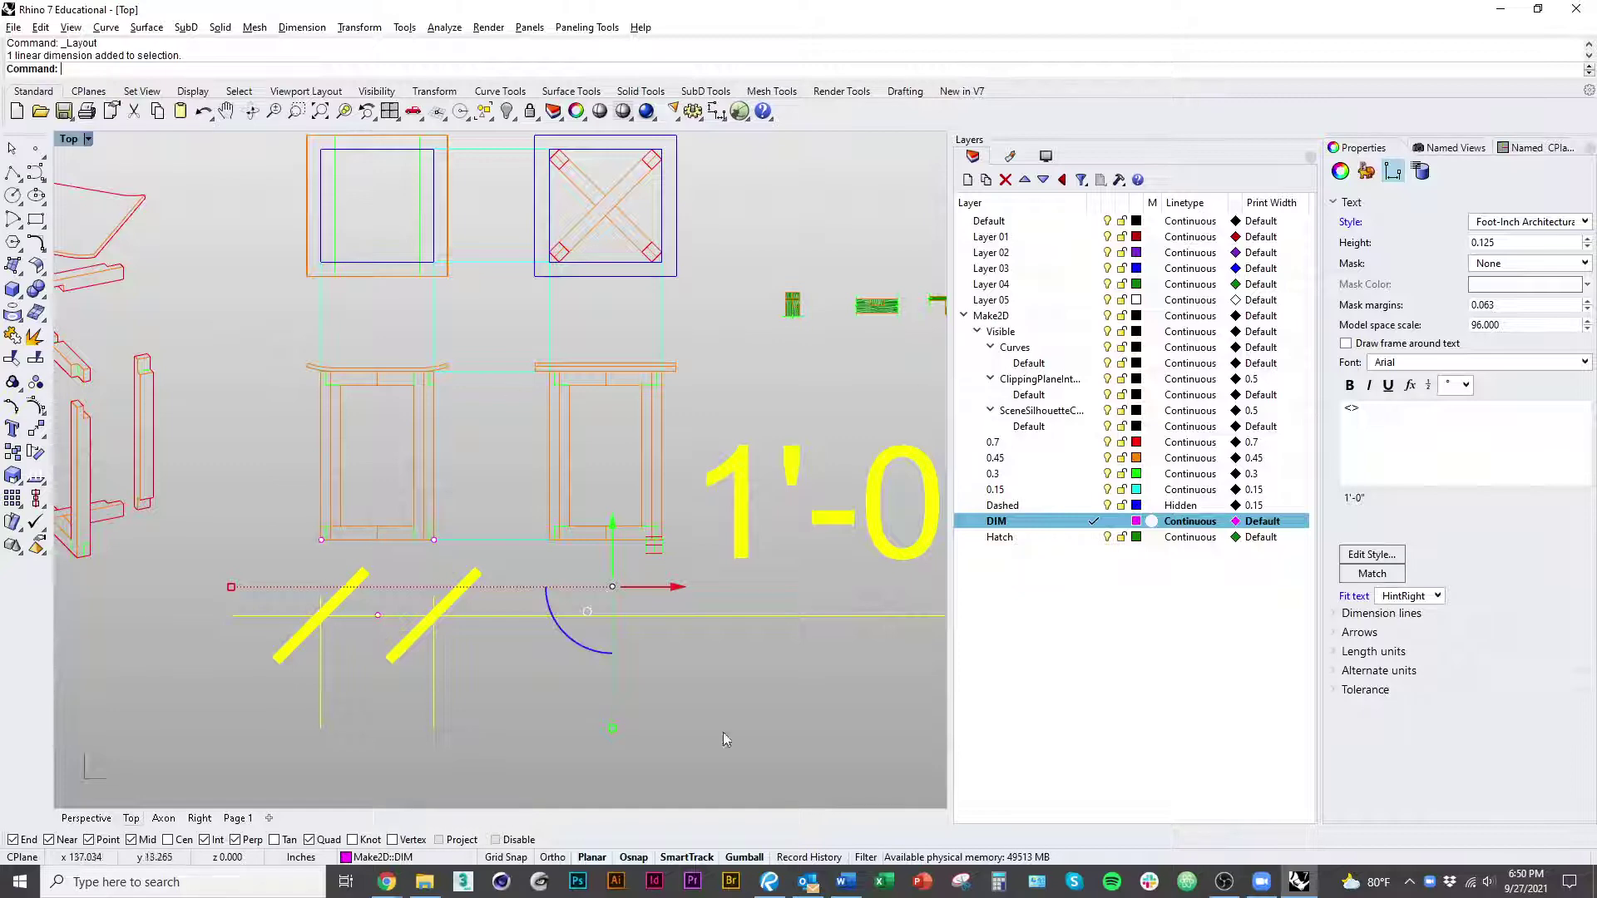
left_click(786, 679)
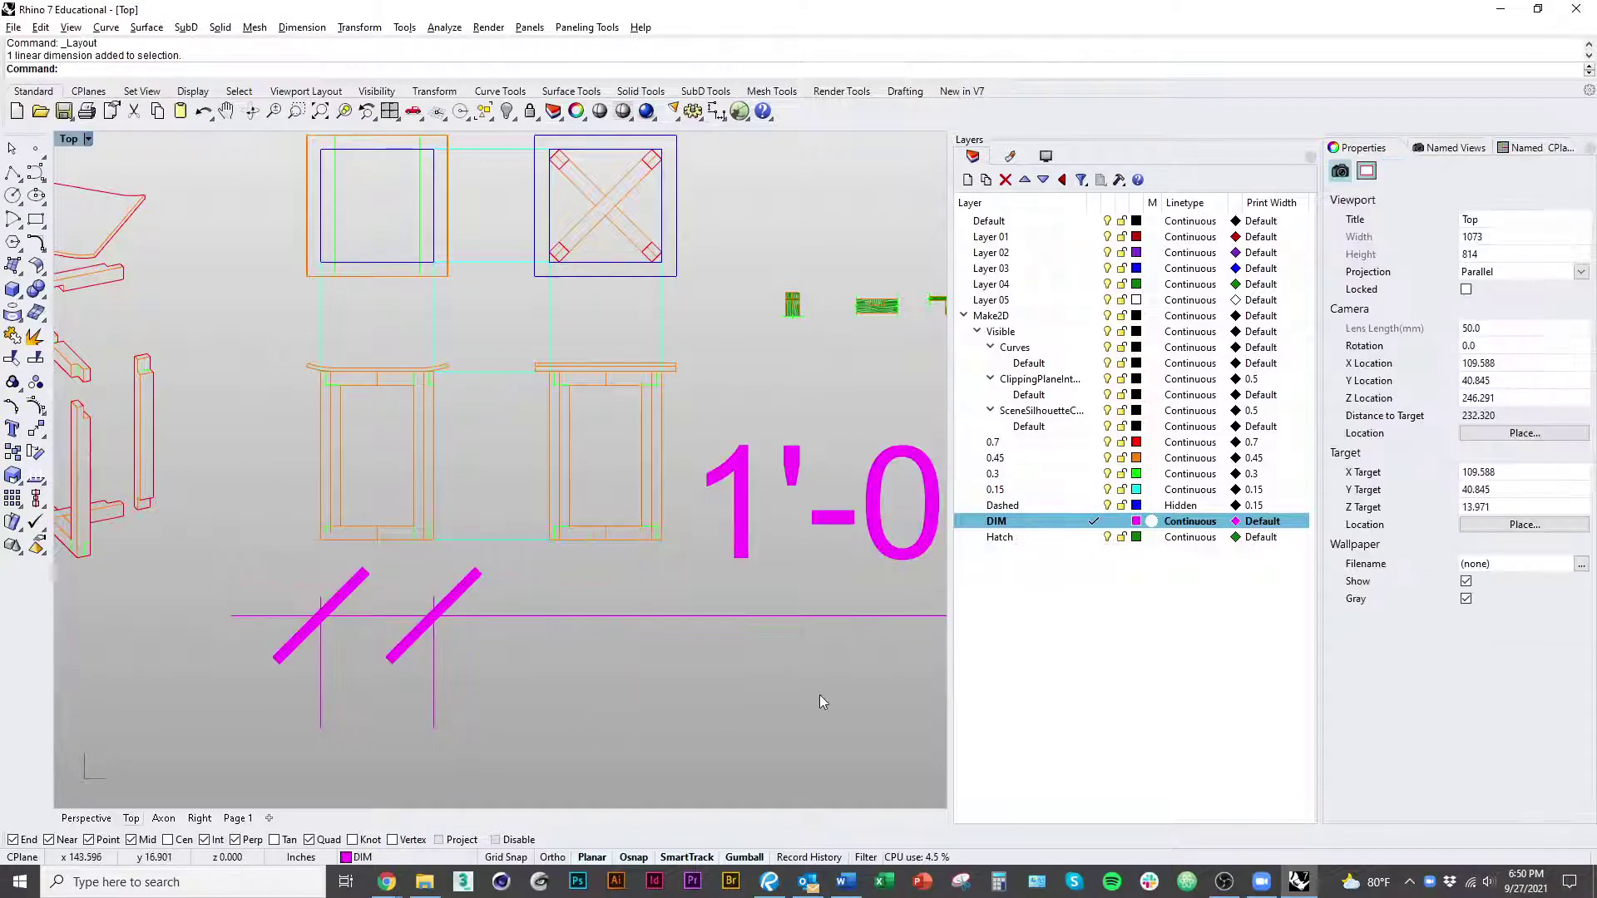
left_click_drag(805, 680, 726, 585)
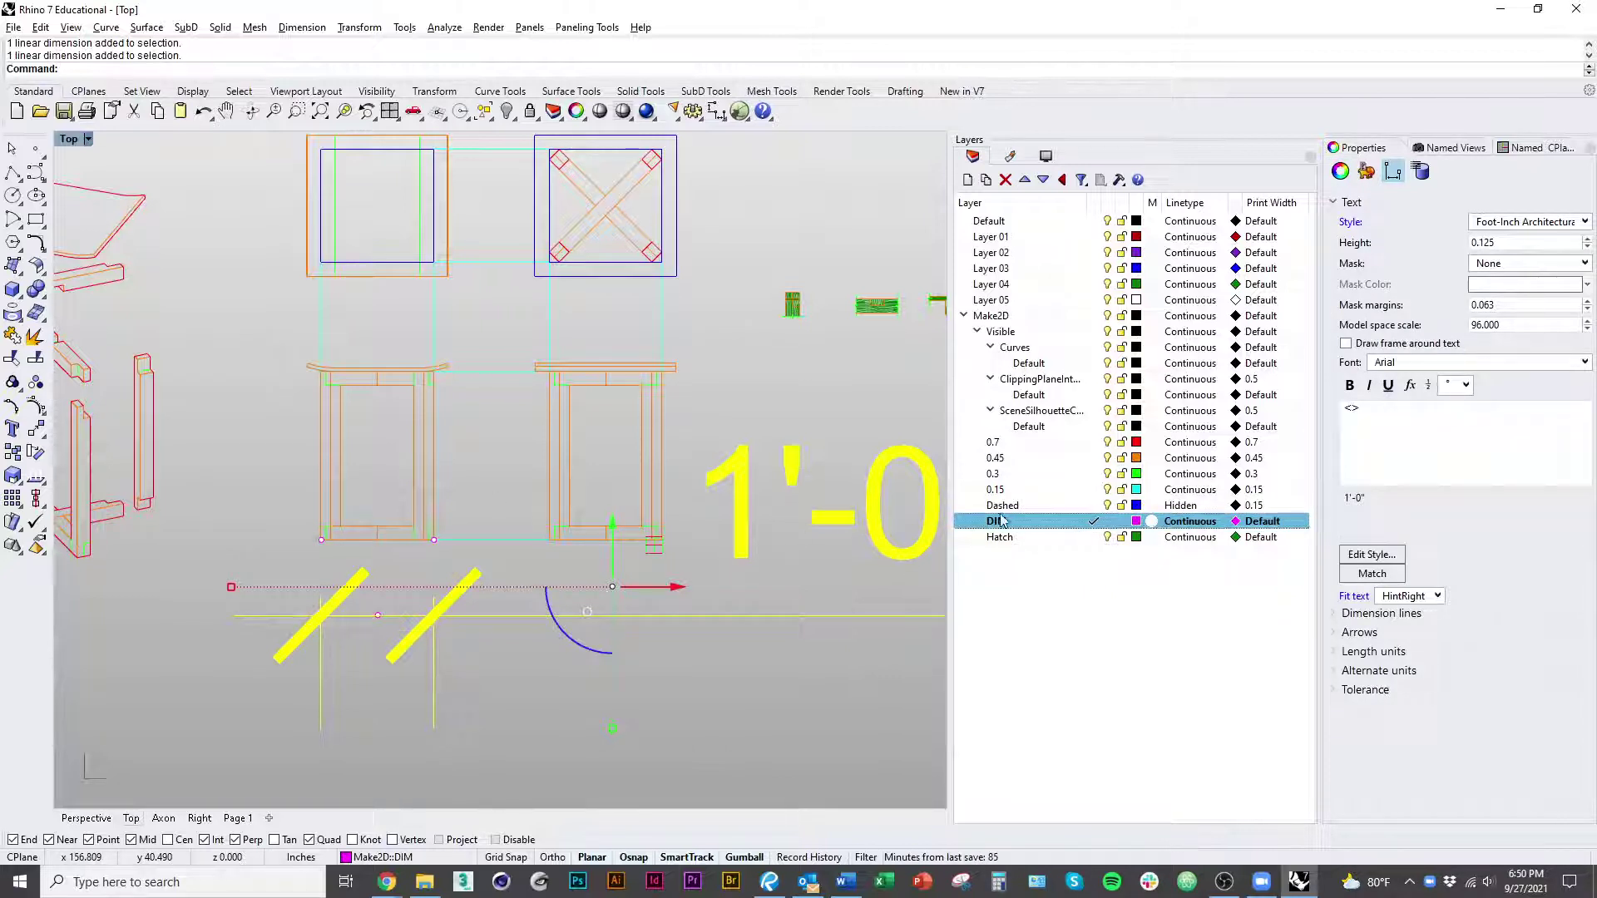
left_click(1386, 561)
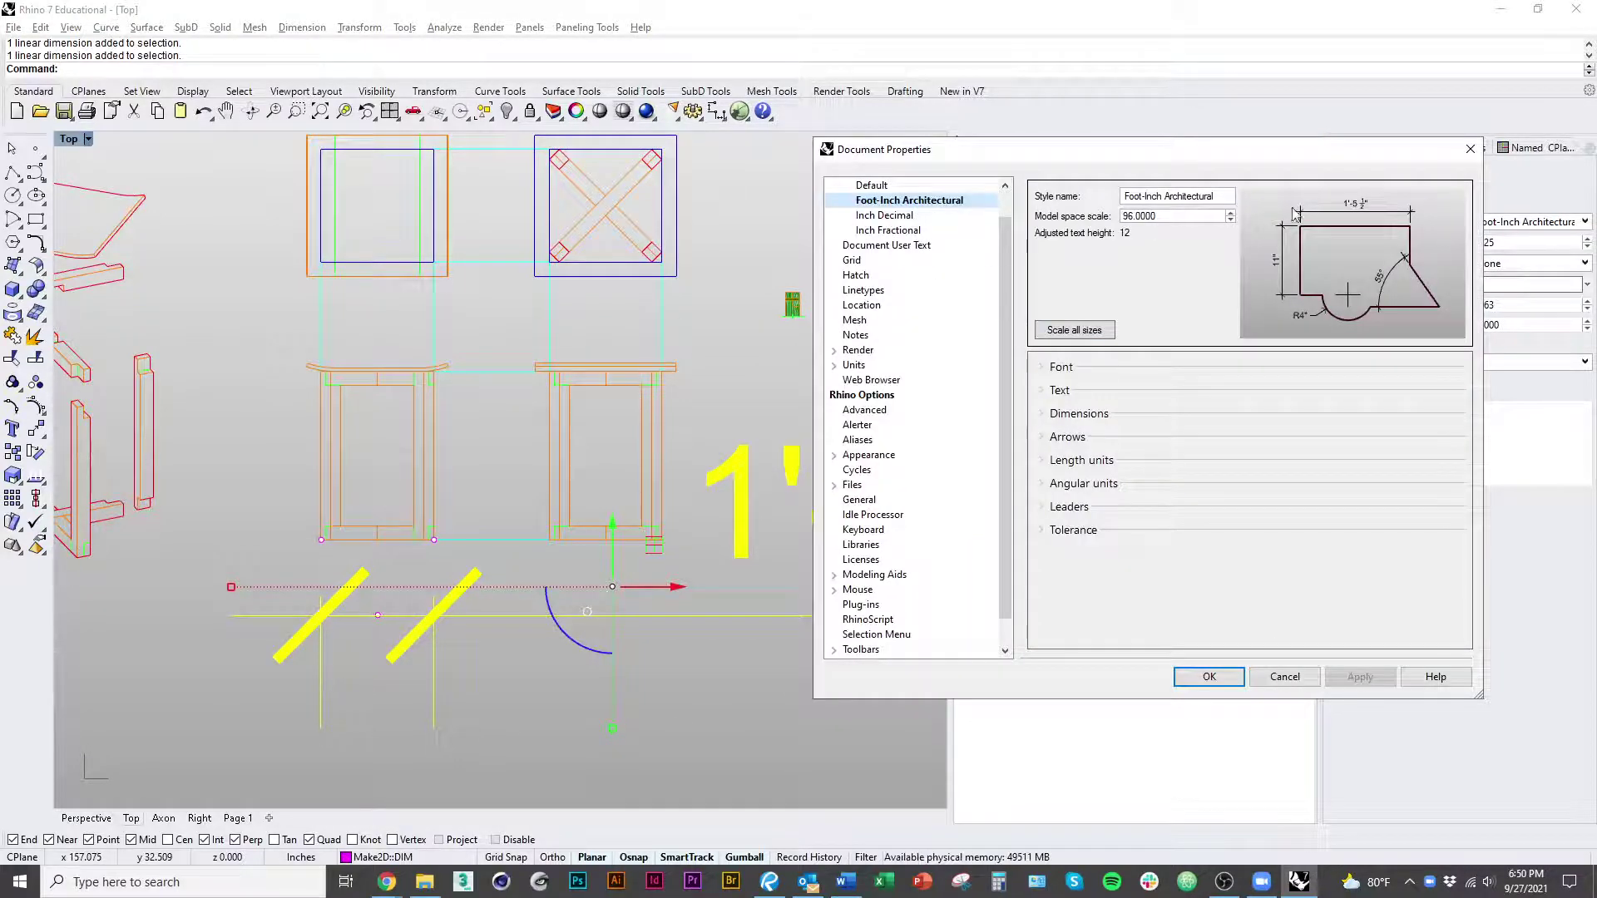
double_click(1200, 217)
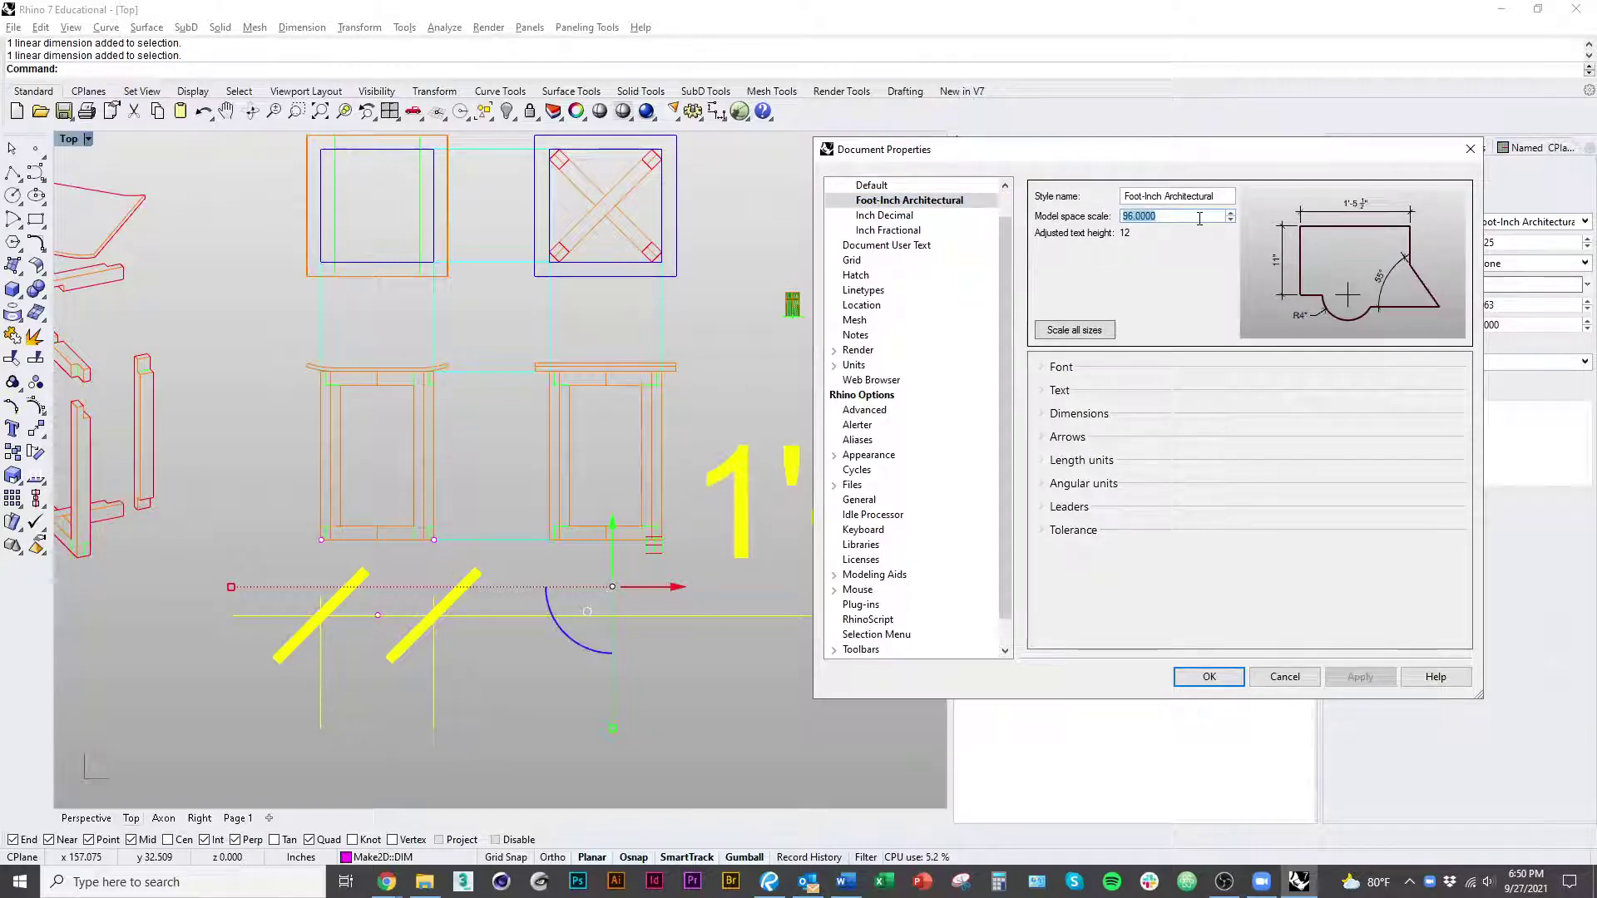
type("10")
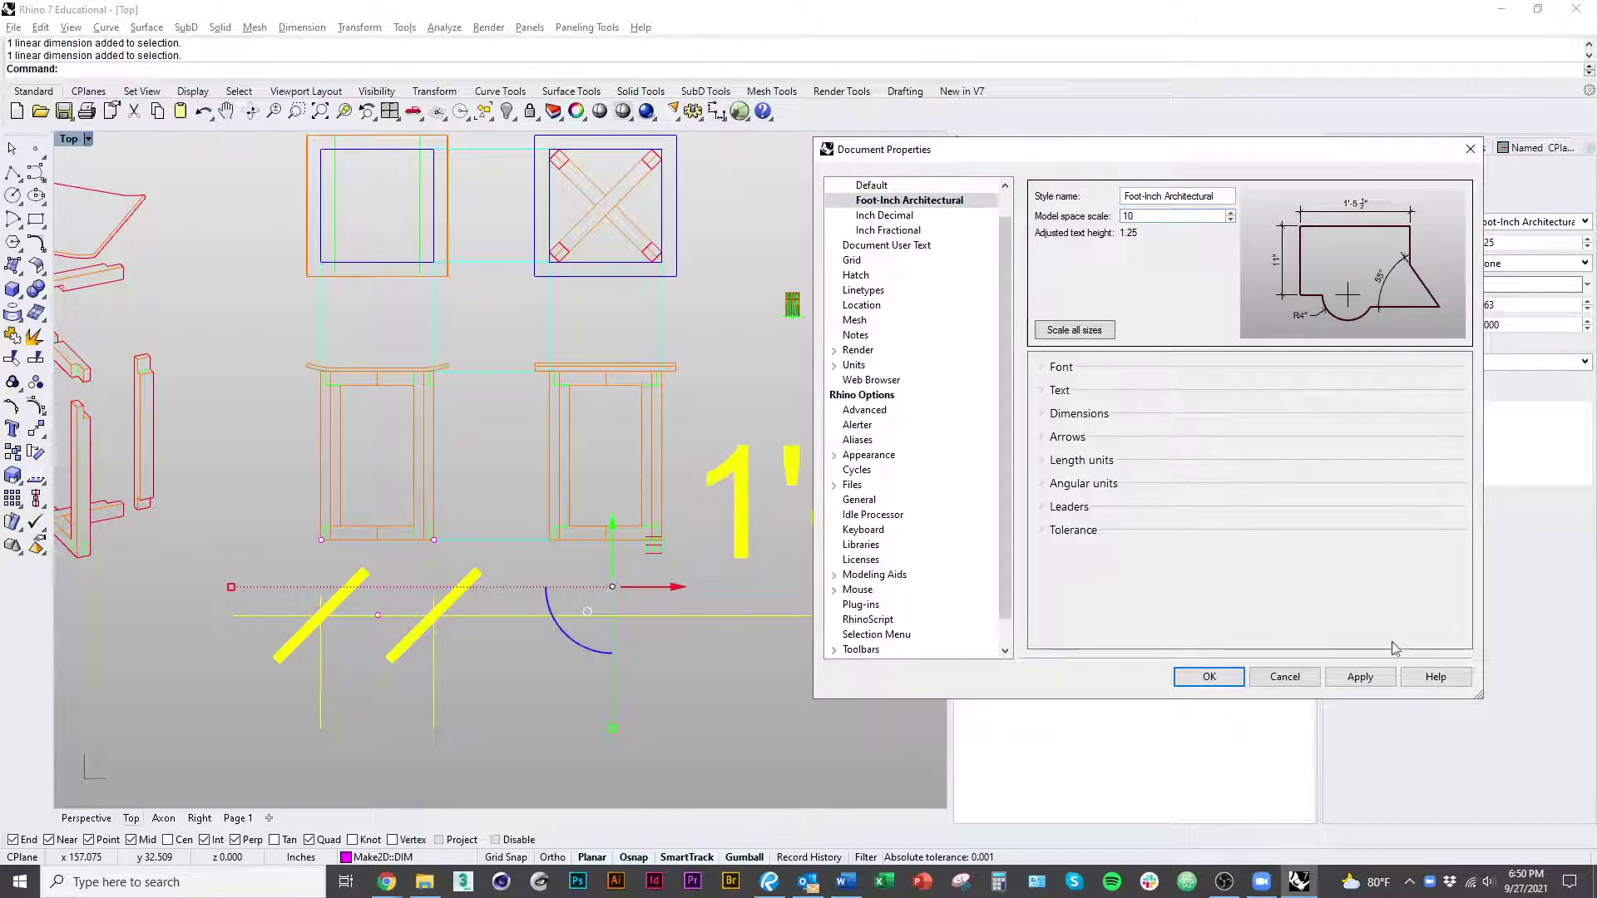
left_click(1361, 677)
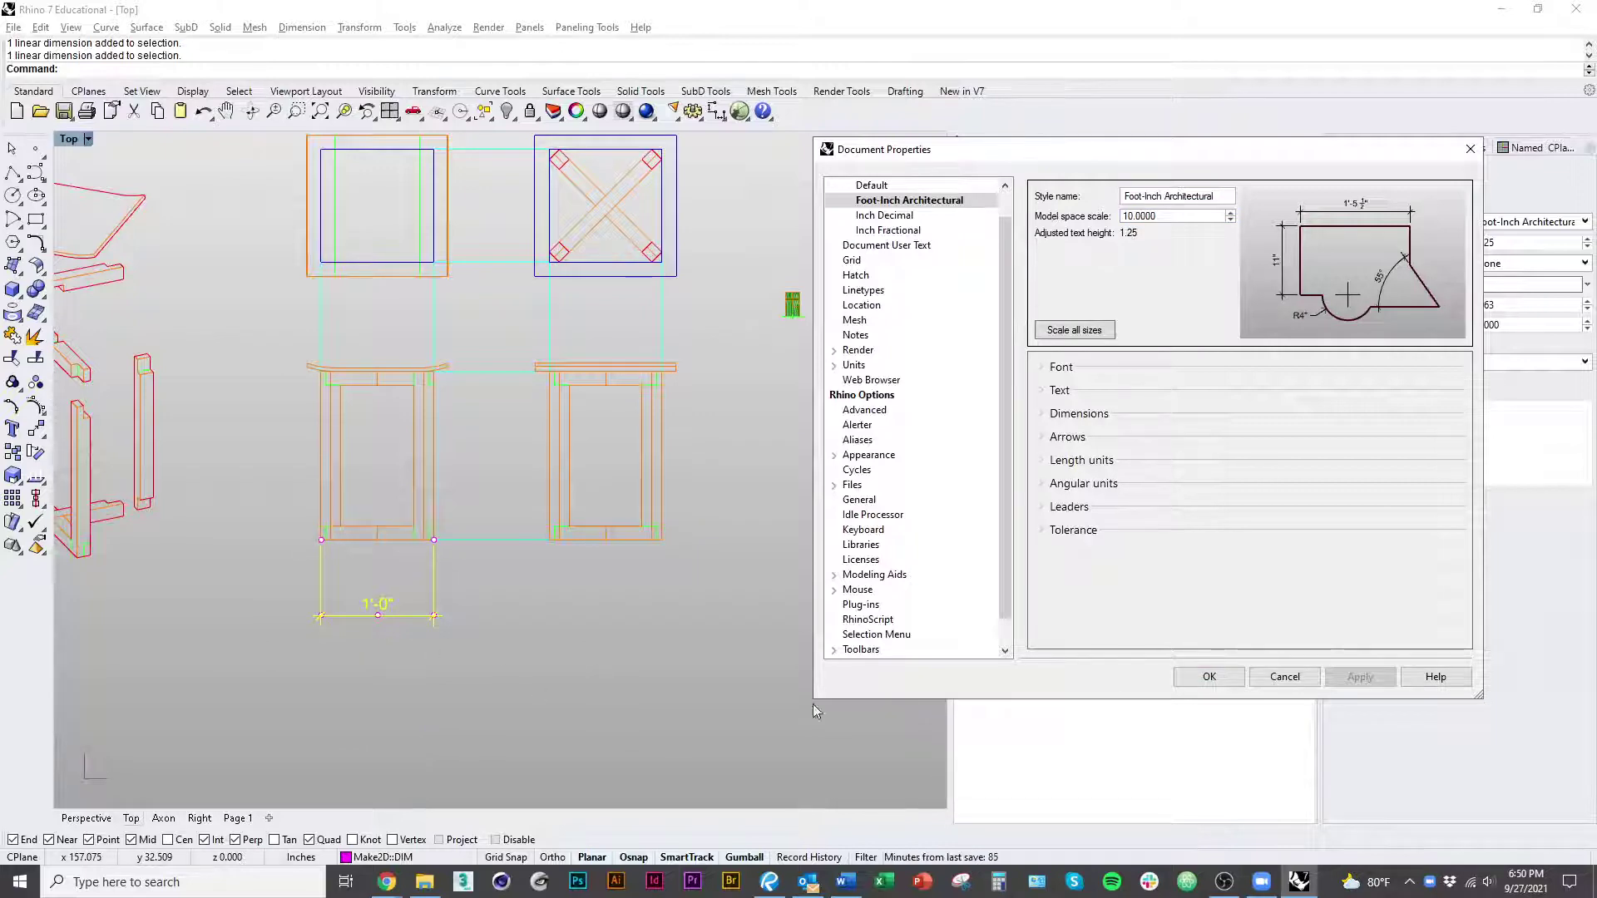
left_click(1209, 676)
Step: Return to the Page 1 layout to check how the rescaled dimension style looks on the sheet
right_click_drag(669, 711, 684, 703)
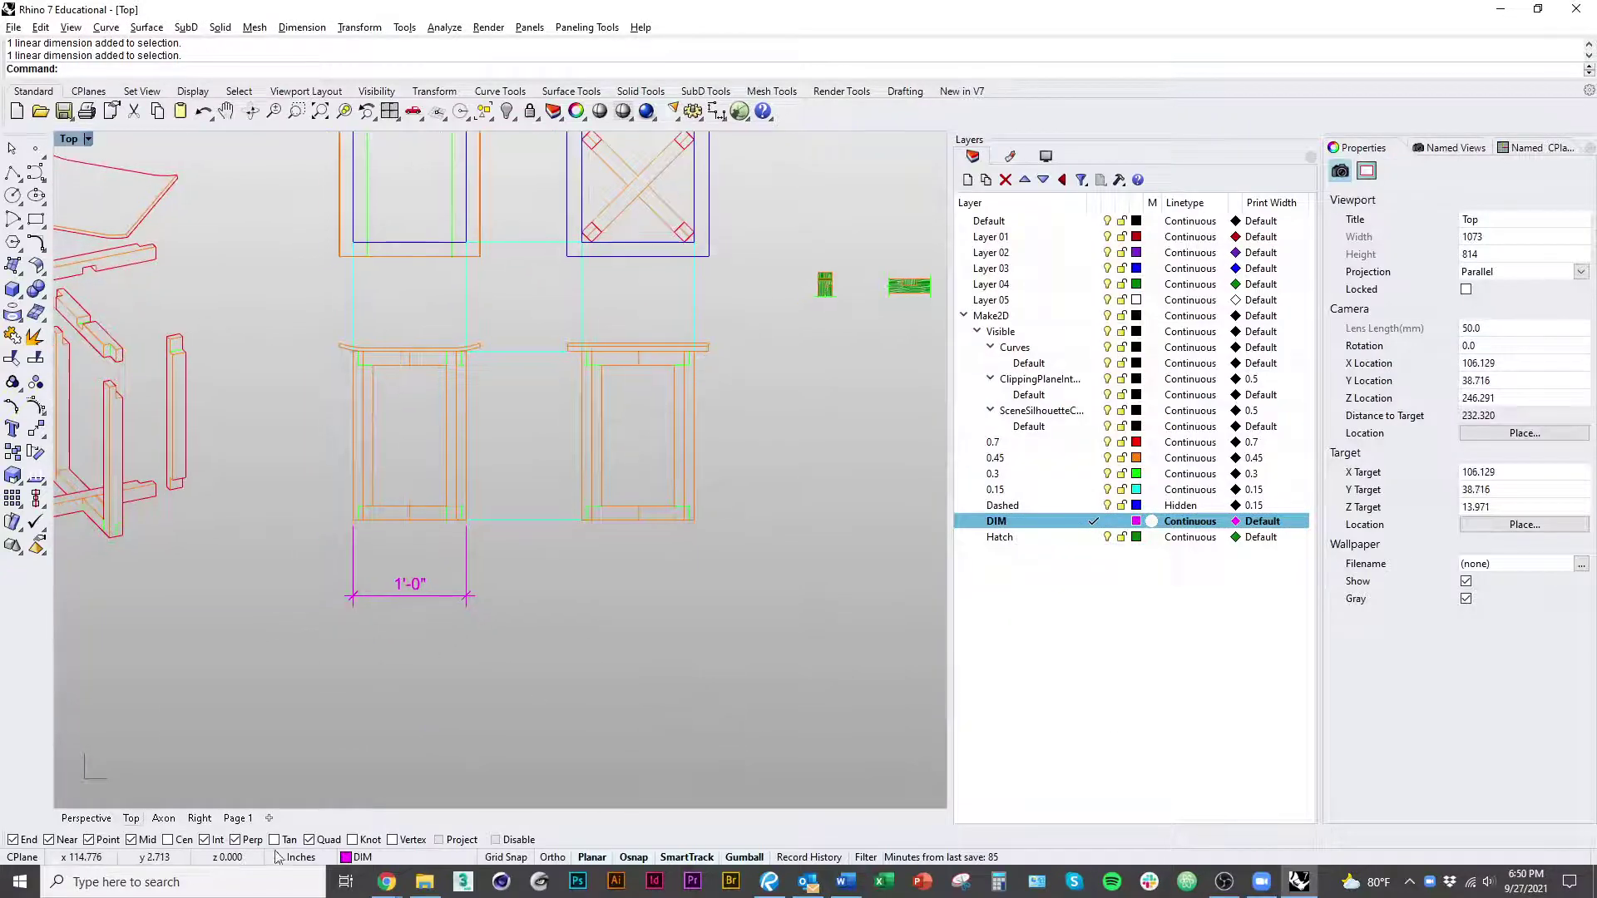
left_click(238, 818)
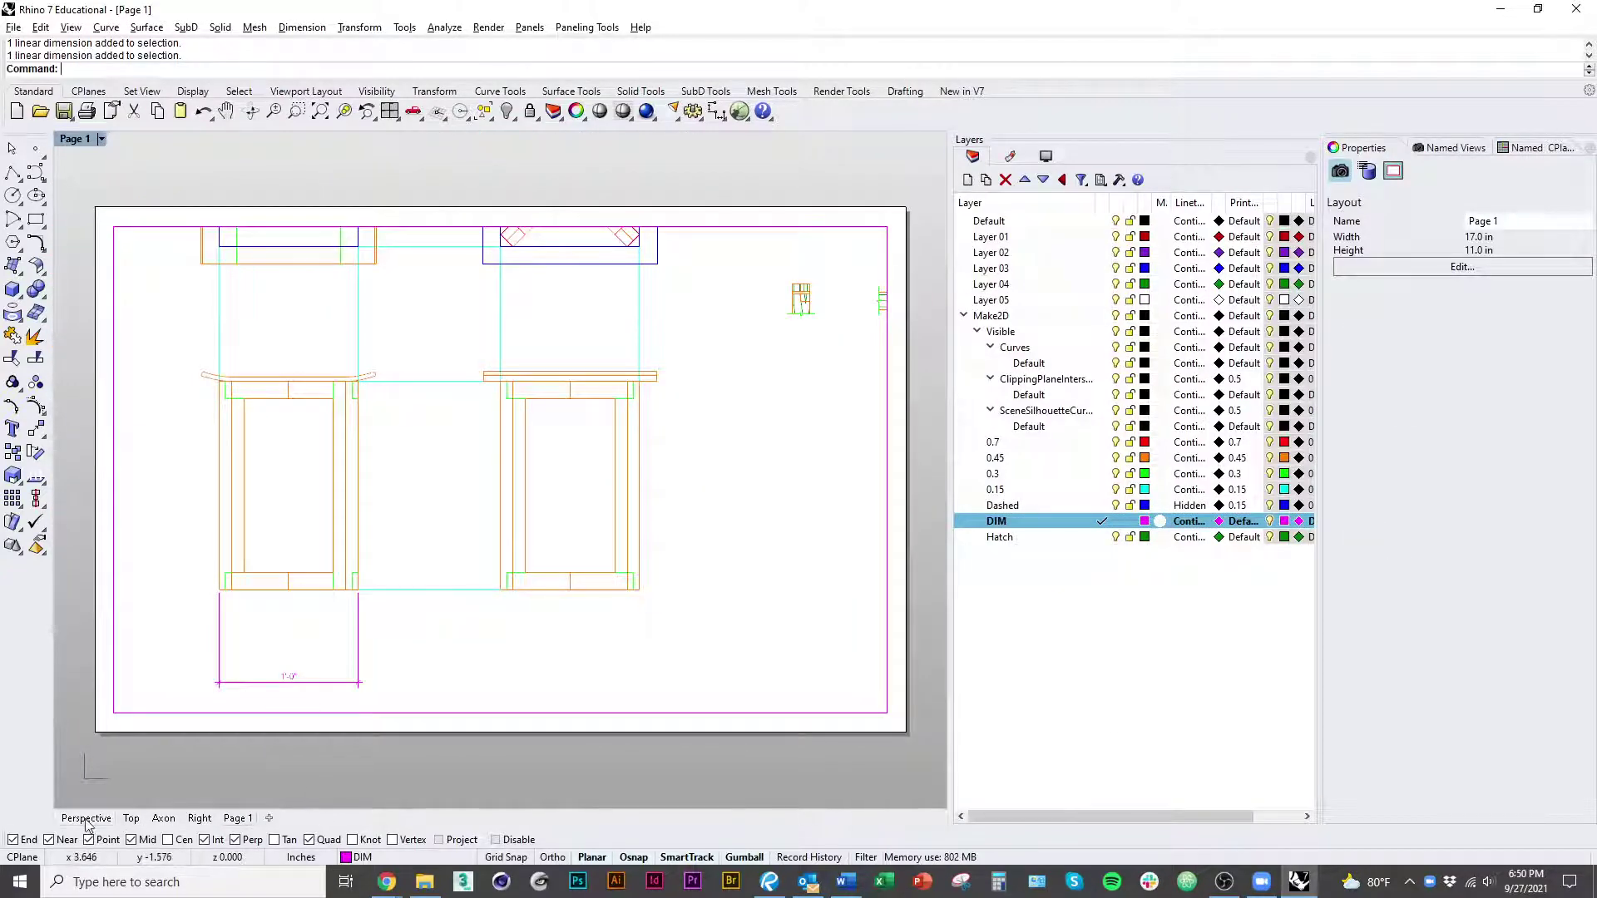
Step: In the Top view, set the model space scale of the width dimension's Foot-Inch Architectural style to 5
left_click(132, 818)
left_click(428, 596)
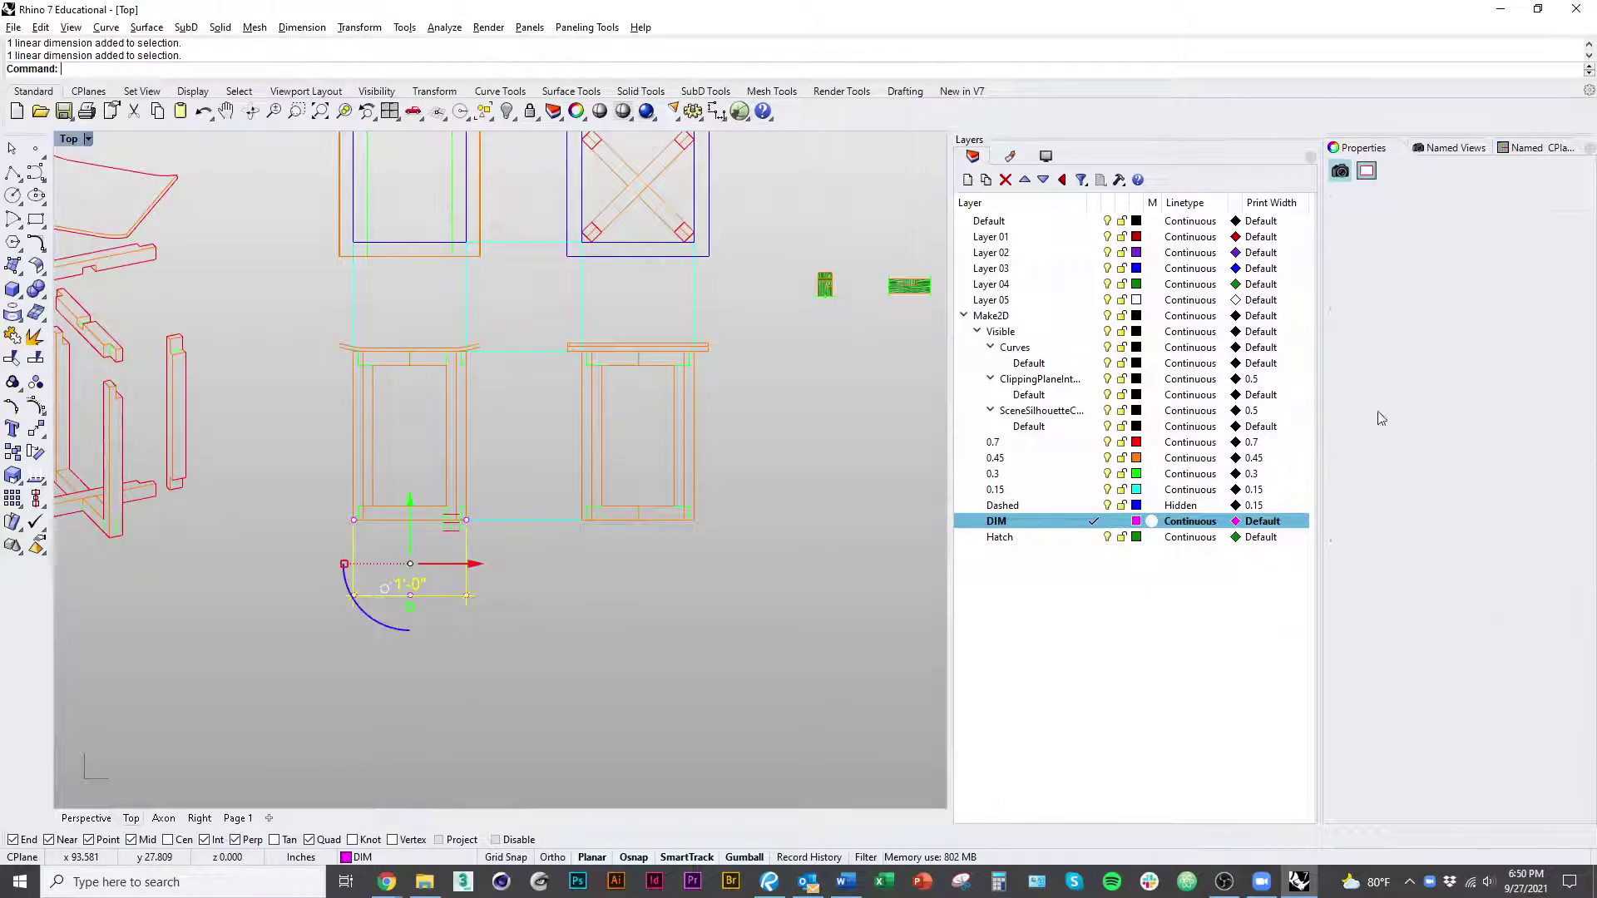
left_click(1372, 554)
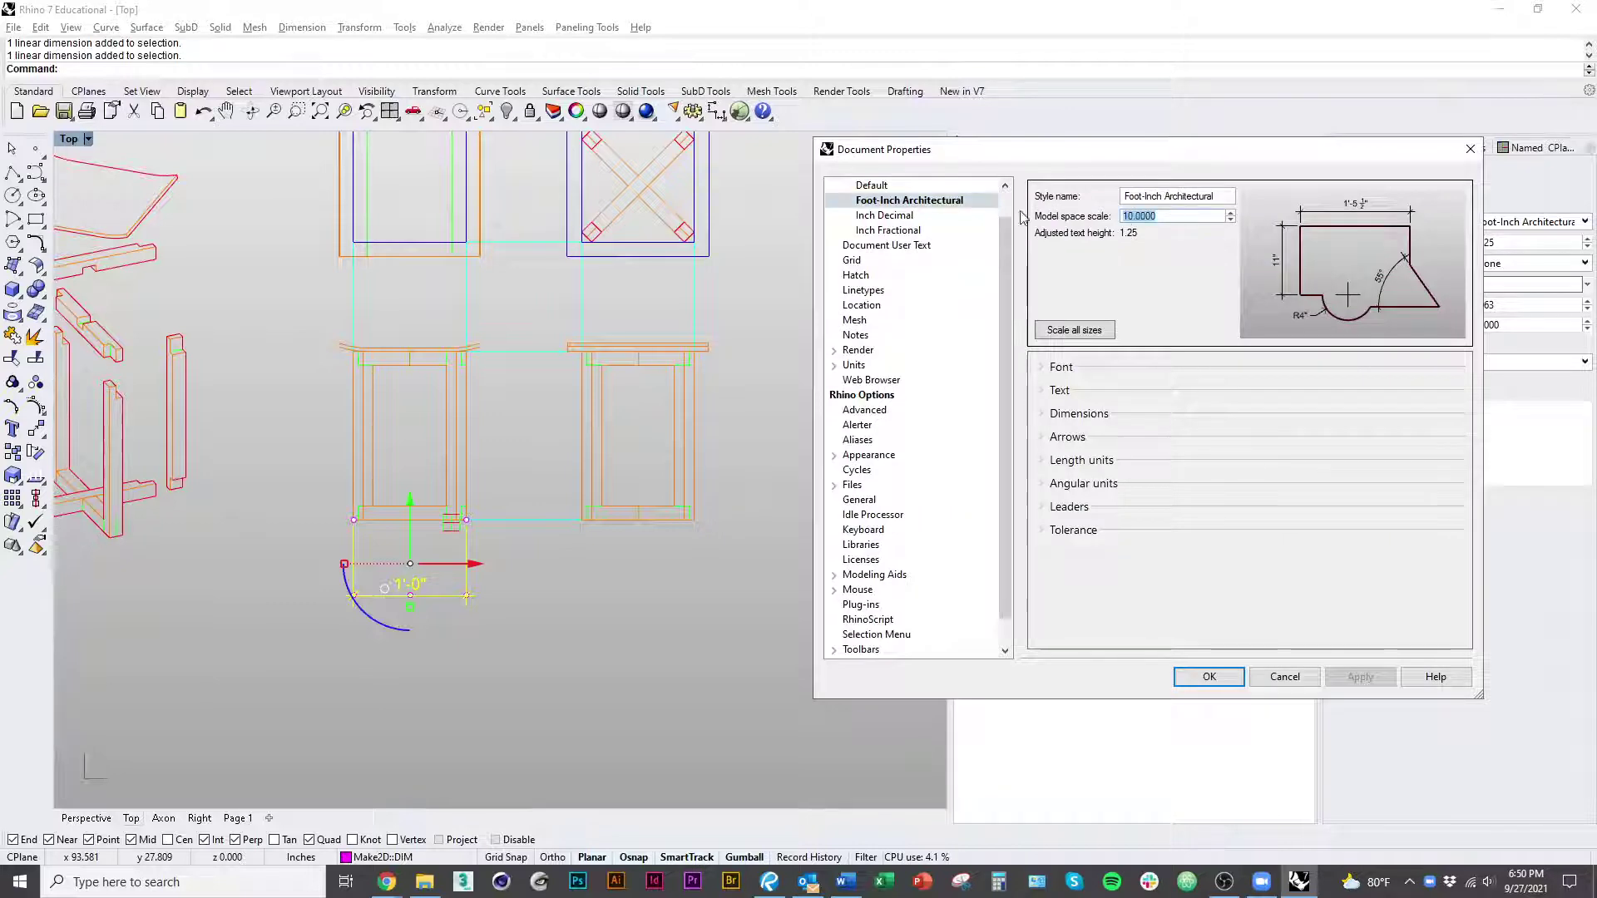
type("5")
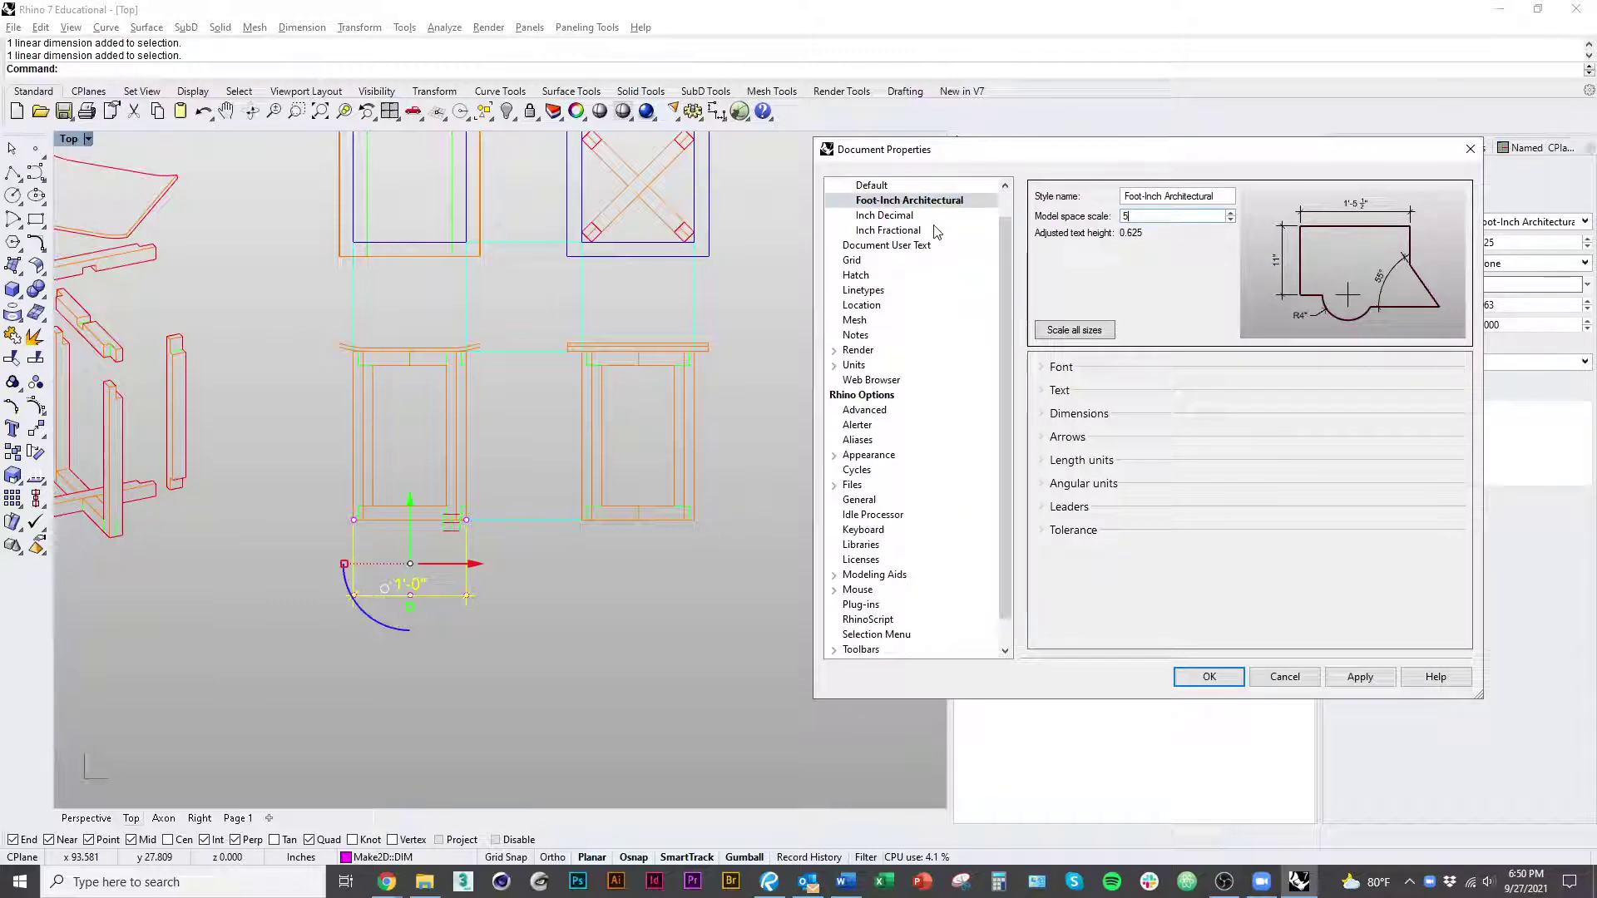
left_click(1208, 676)
scroll(620, 675, "up", 6)
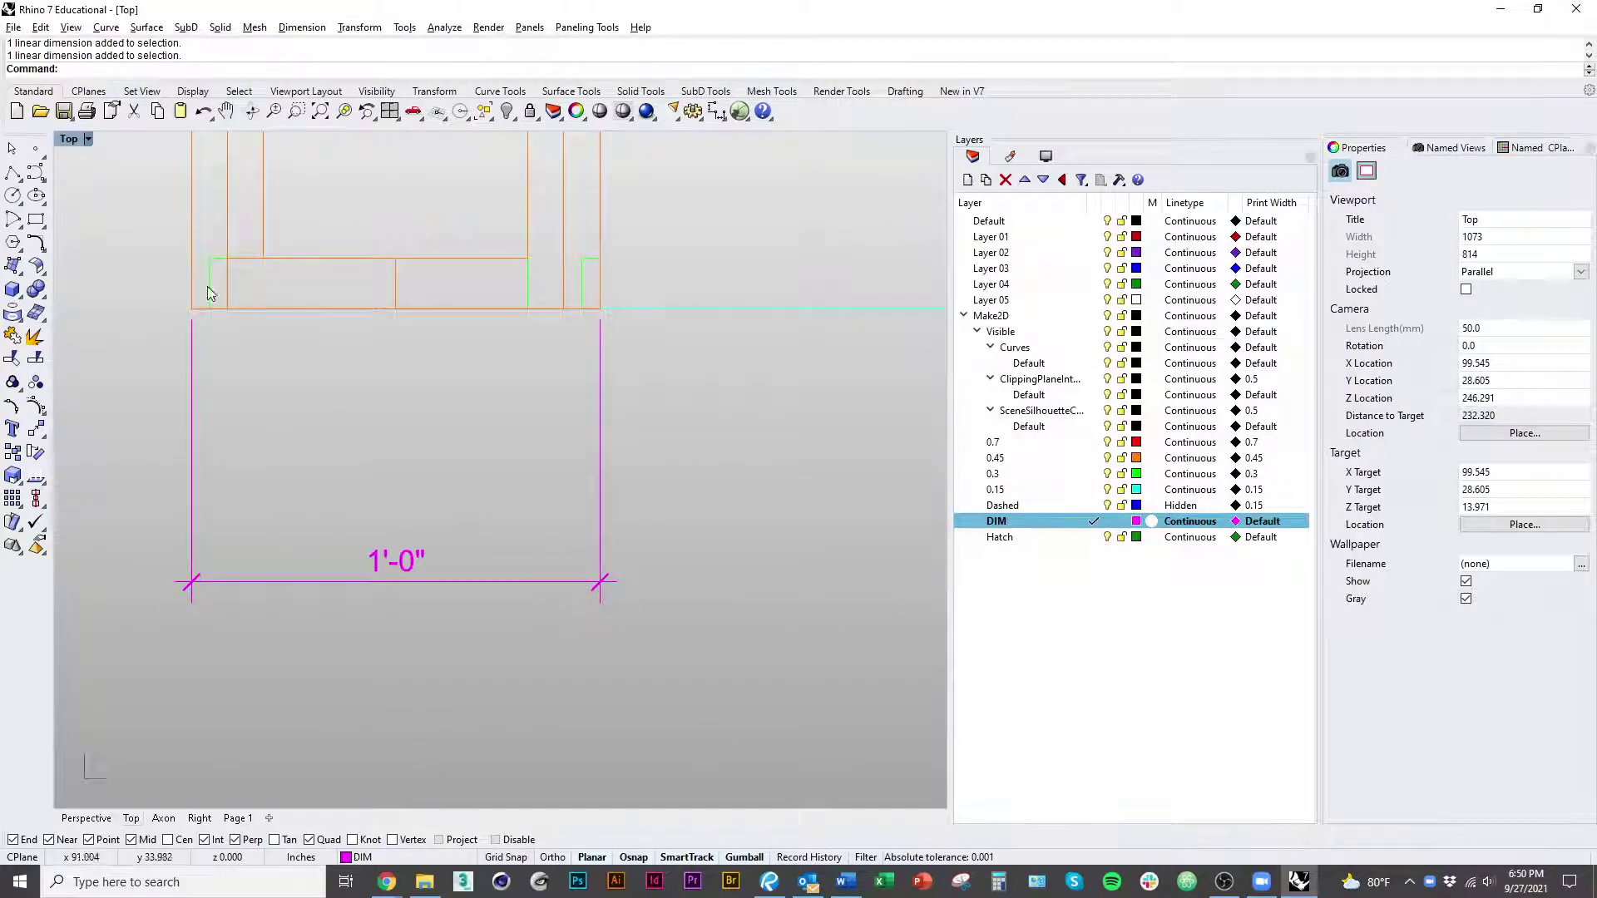
Step: Delete the width dimension under the left elevation and redraw it between the outer leg corners, closer to the stool
scroll(699, 707, "down", 4)
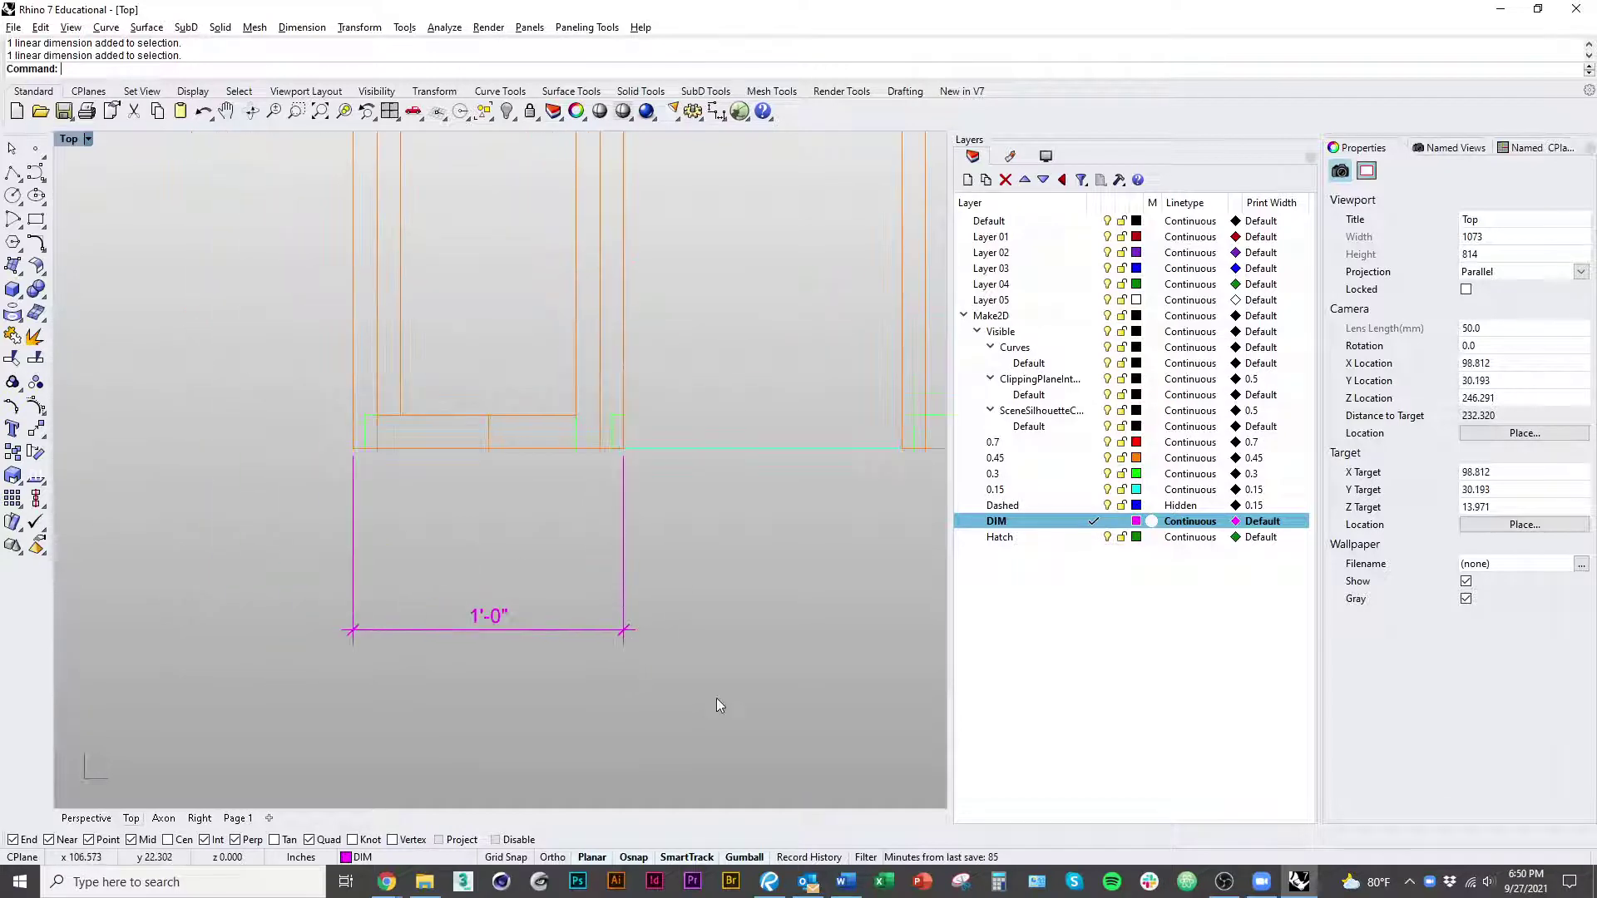
key("Delete")
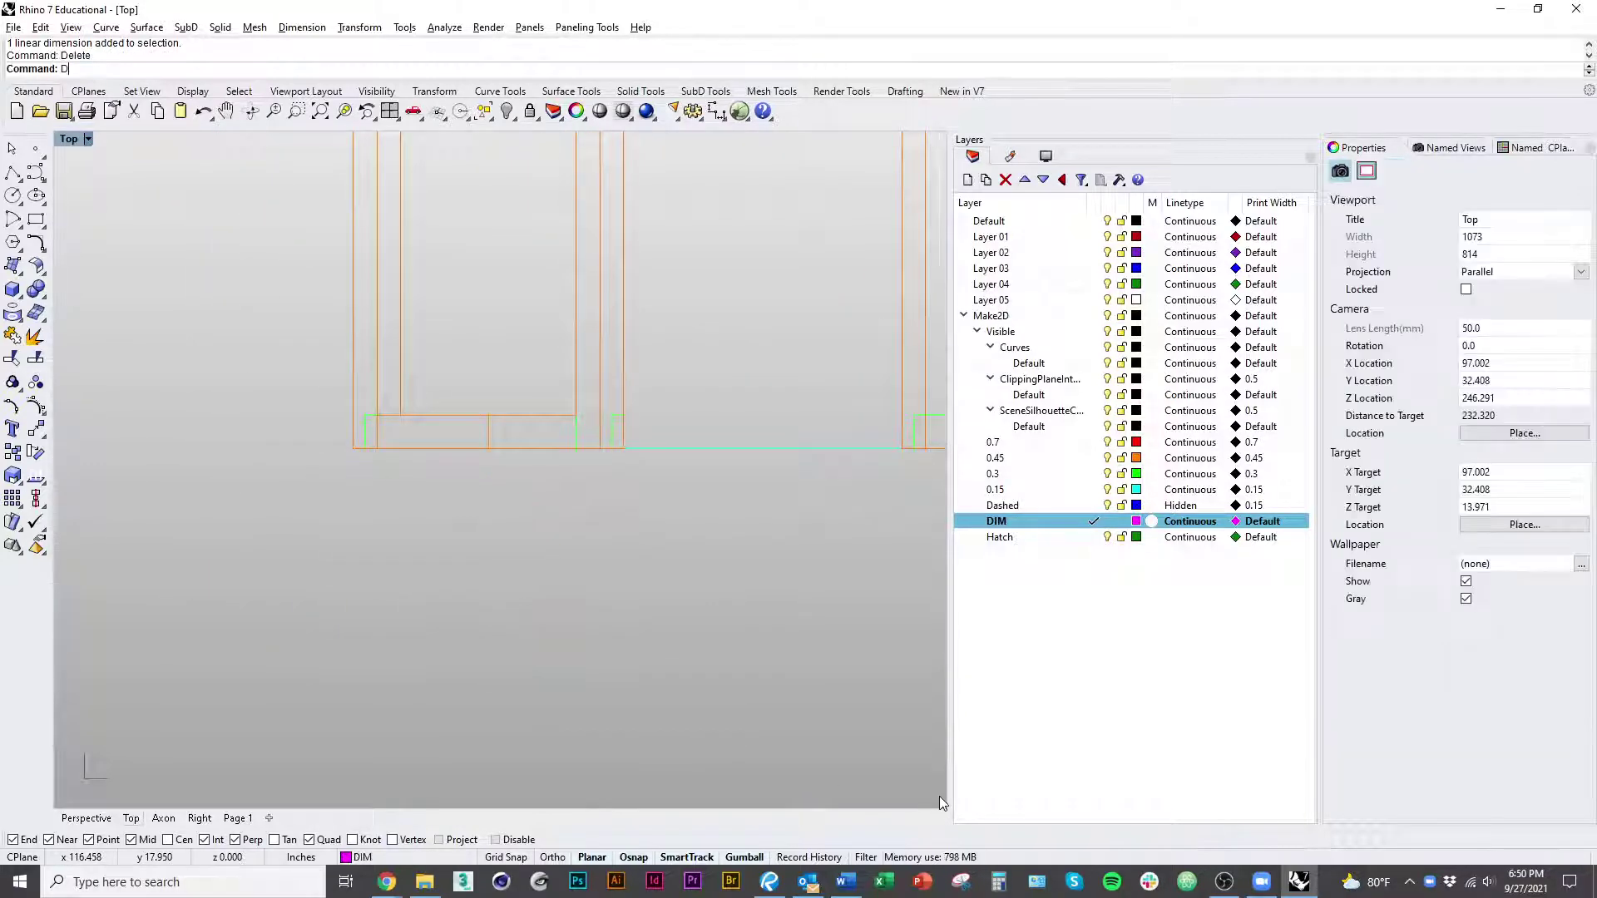
type("dim")
key("Return")
left_click(354, 449)
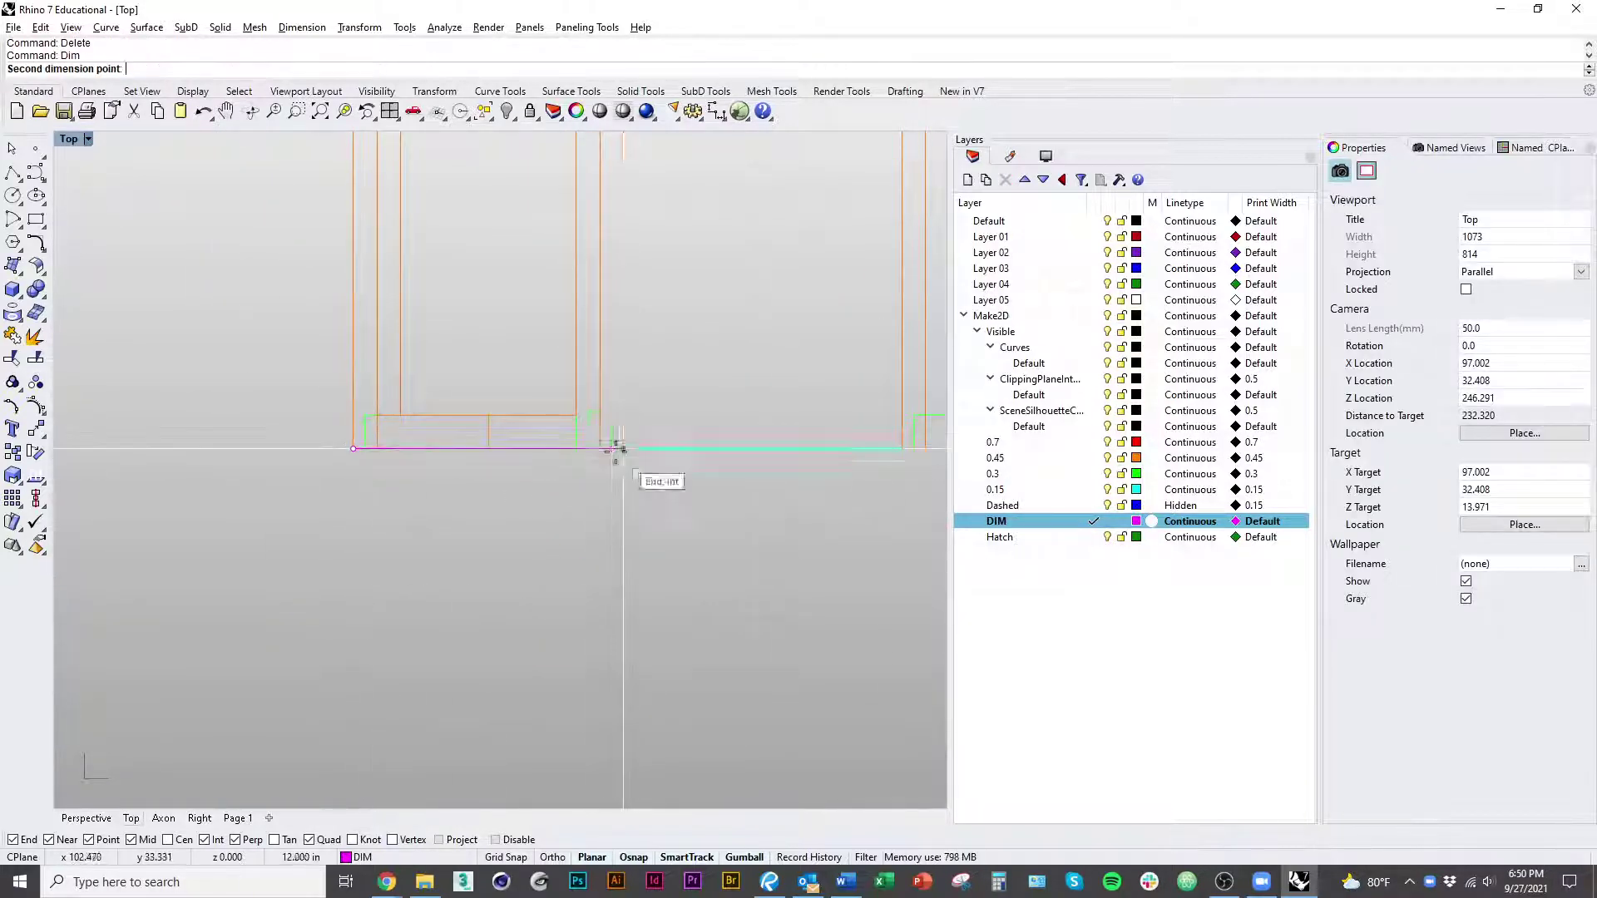
left_click(623, 449)
left_click(635, 537)
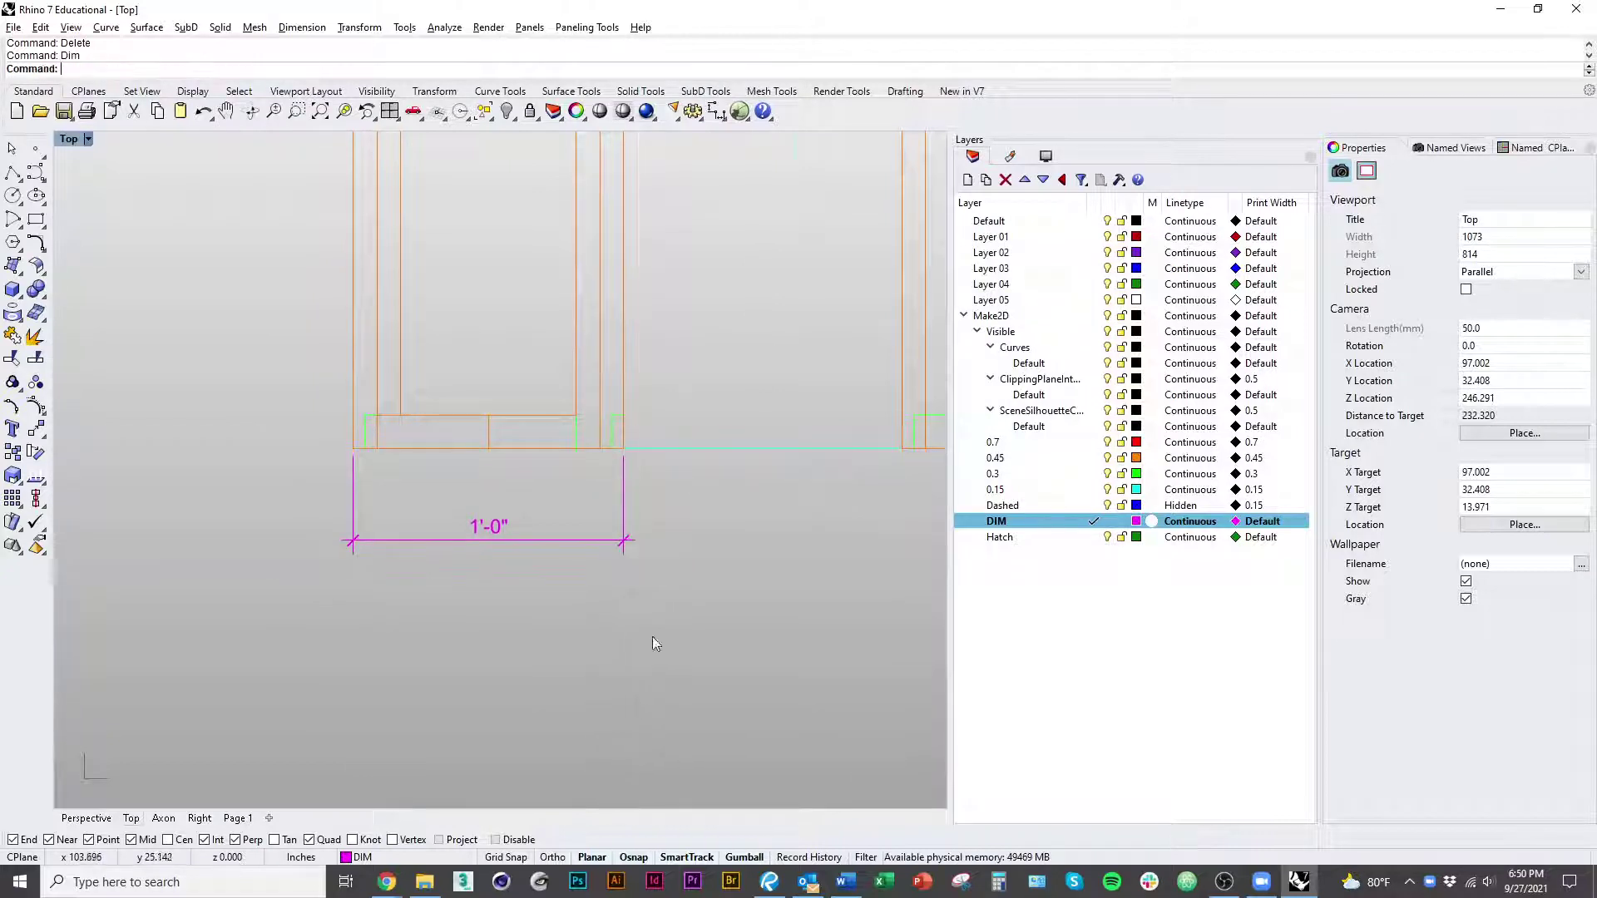
Step: Check the new width dimension on the Page 1 layout and return to the Top view
scroll(576, 578, "down", 6)
left_click(236, 818)
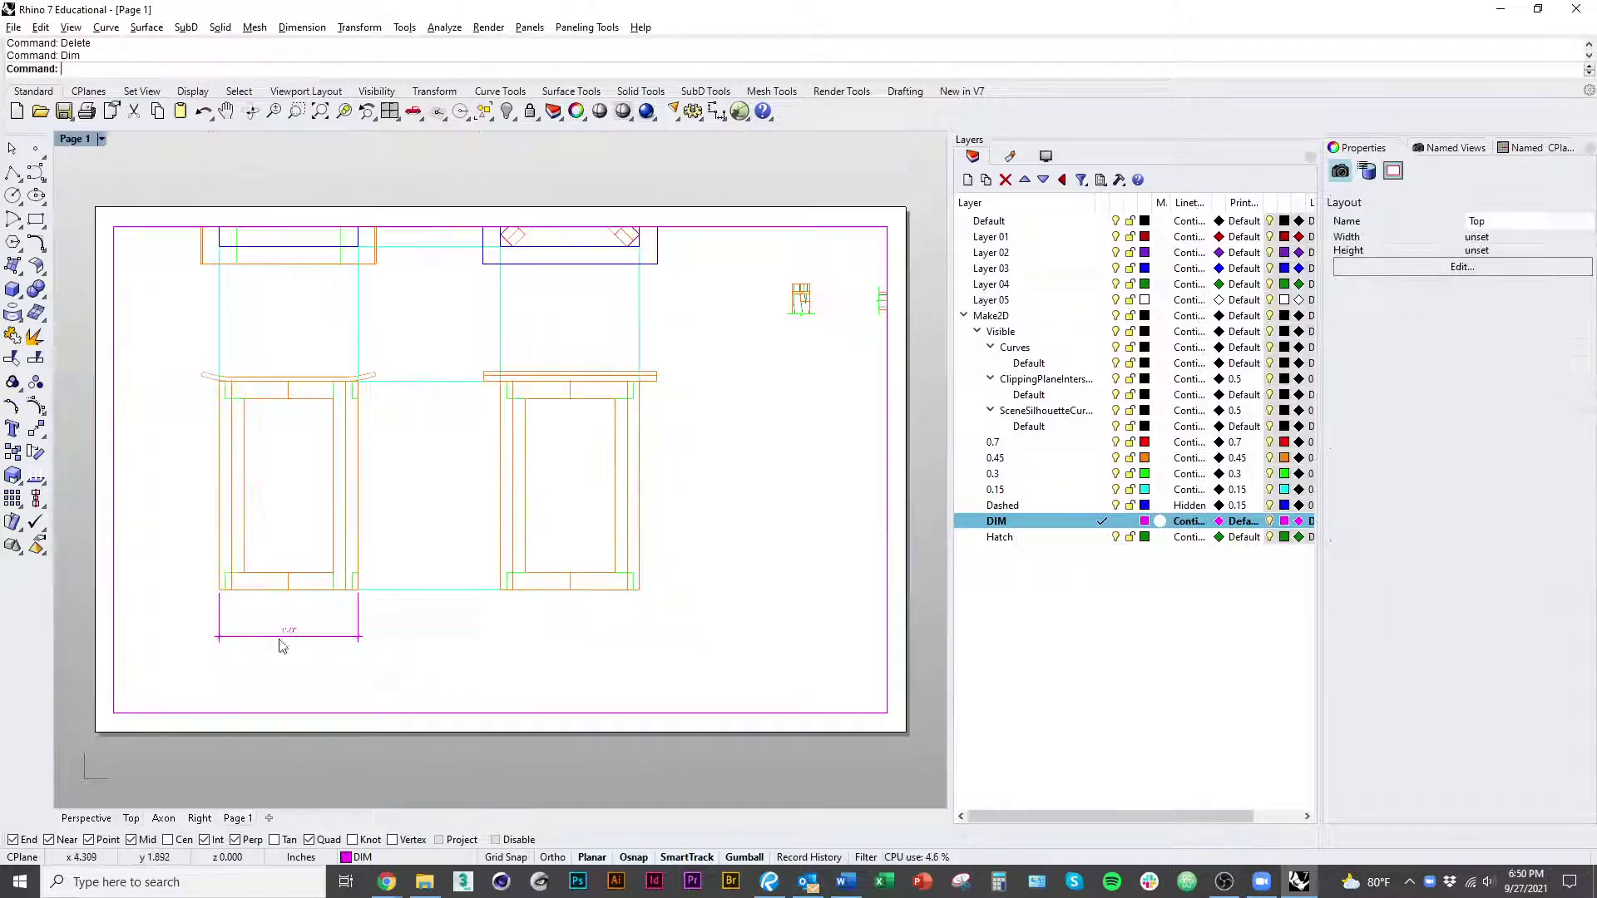
left_click(130, 819)
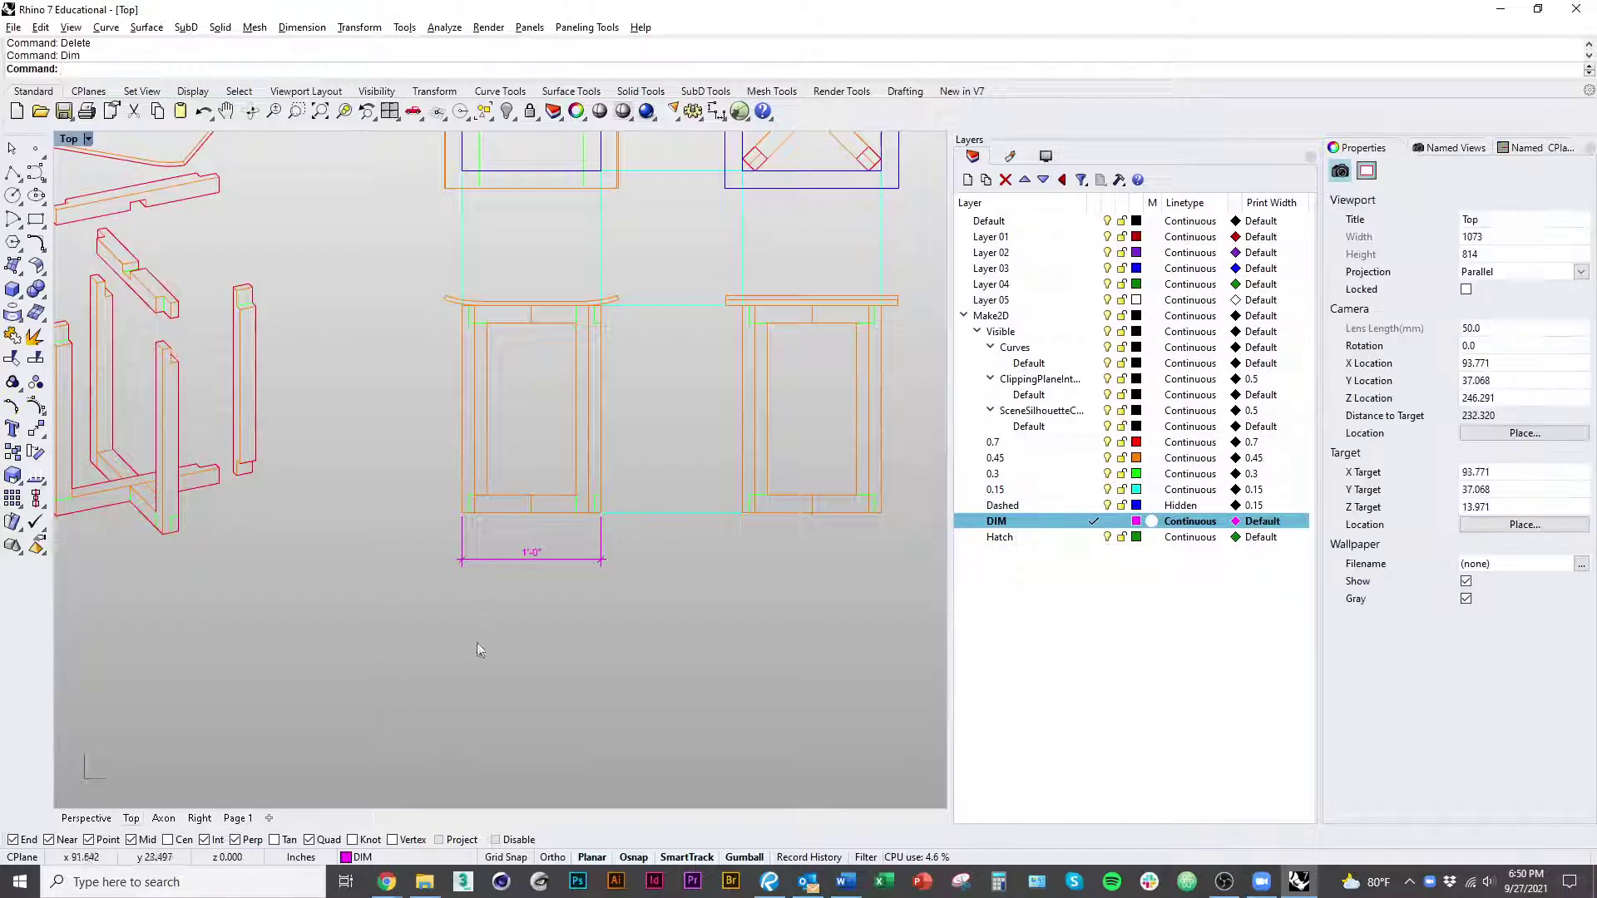
right_click_drag(594, 639, 507, 732)
type("dim")
key("Return")
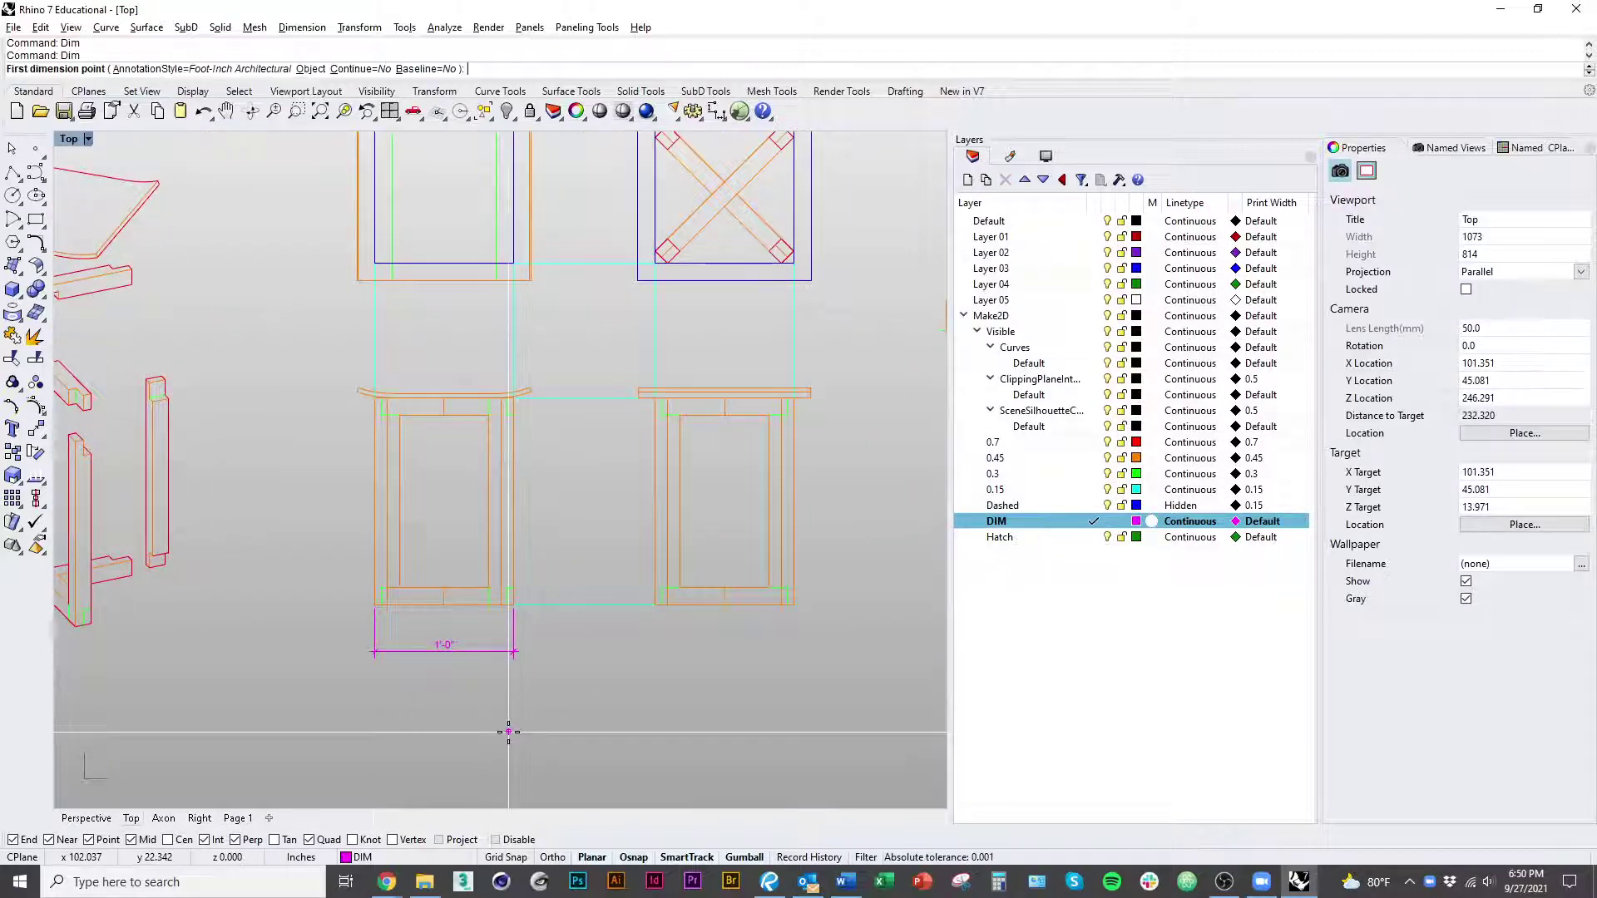
left_click(375, 605)
scroll(353, 463, "up", 3)
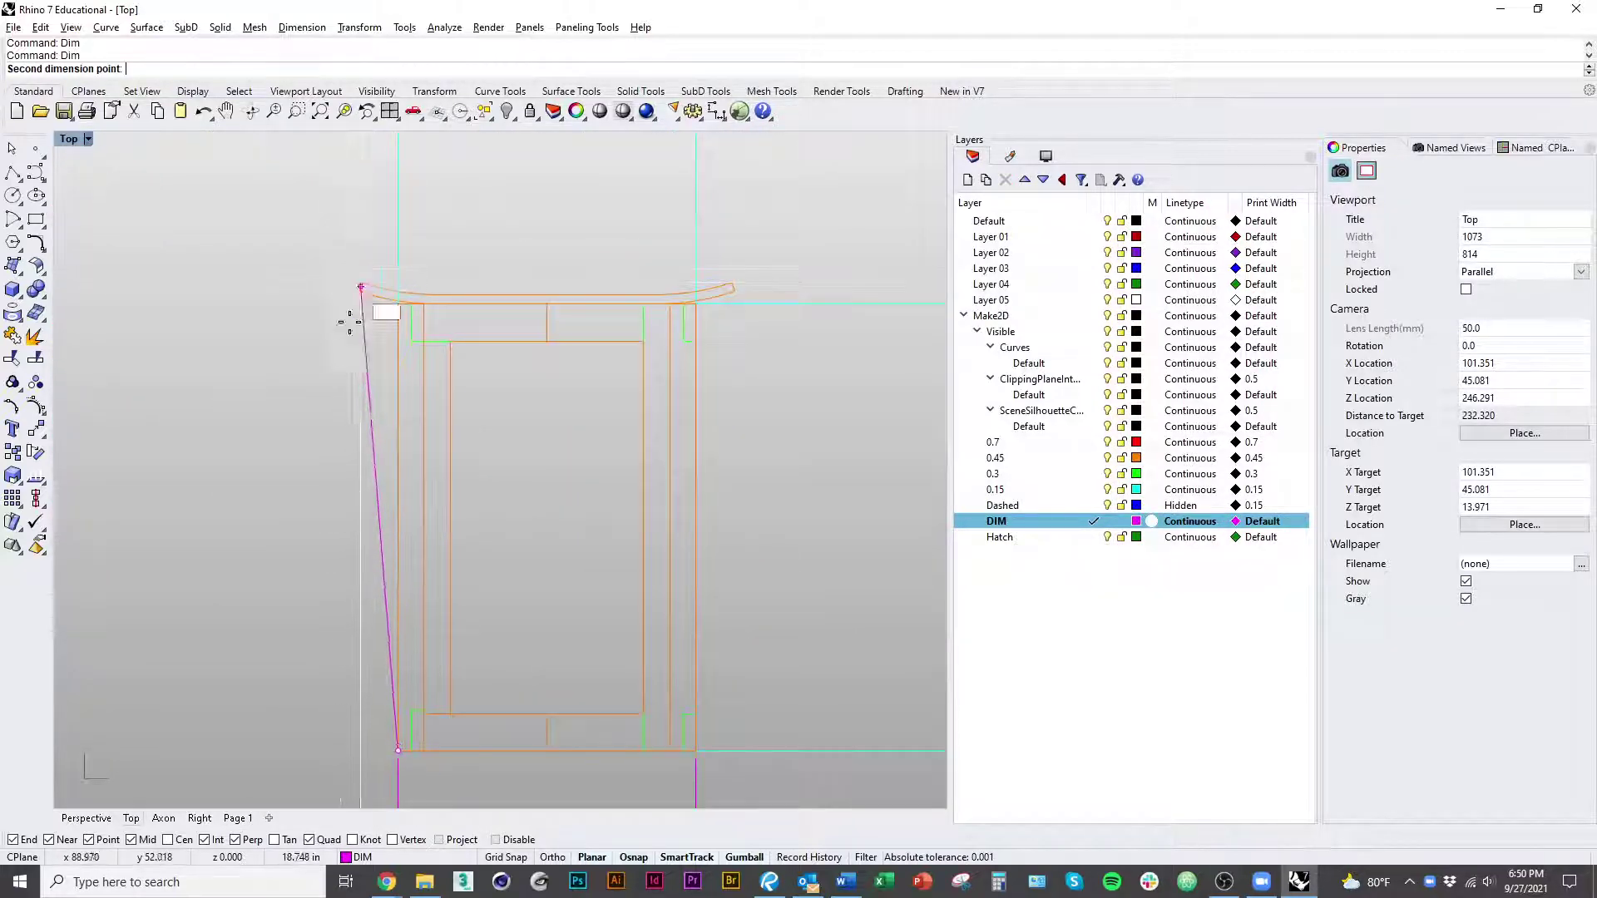
scroll(341, 357, "down", 3)
key("Escape")
Step: Dimension the left elevation's overall height from the outer leg's base to the seat tip, placing it outside the stool
type("Dim")
key("Return")
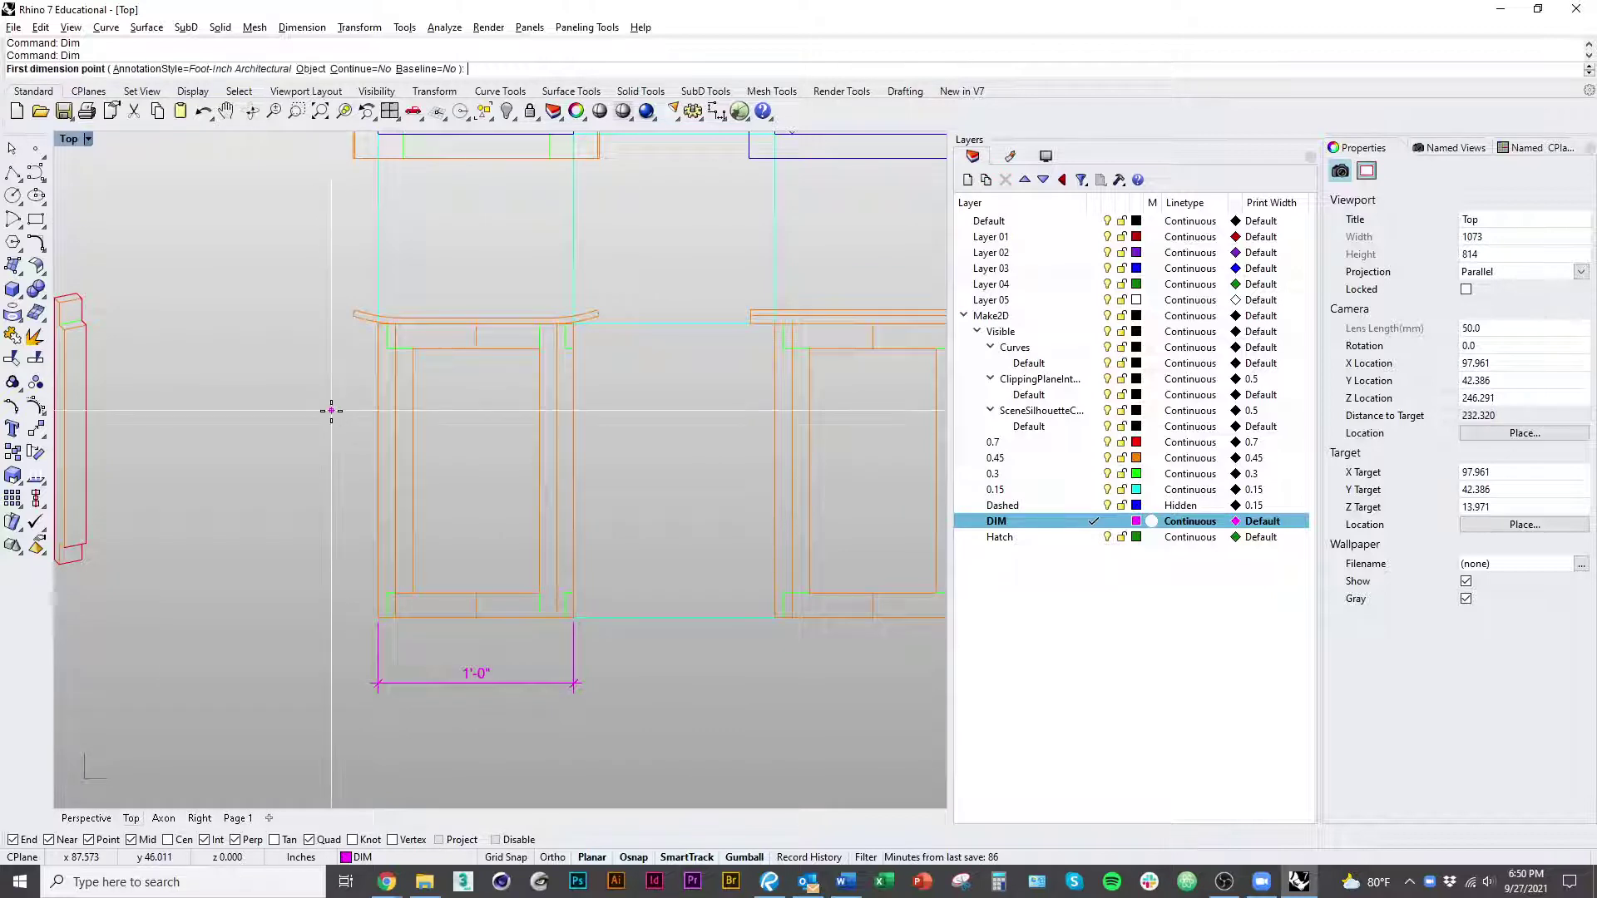
left_click(378, 616)
right_click_drag(303, 483, 316, 534)
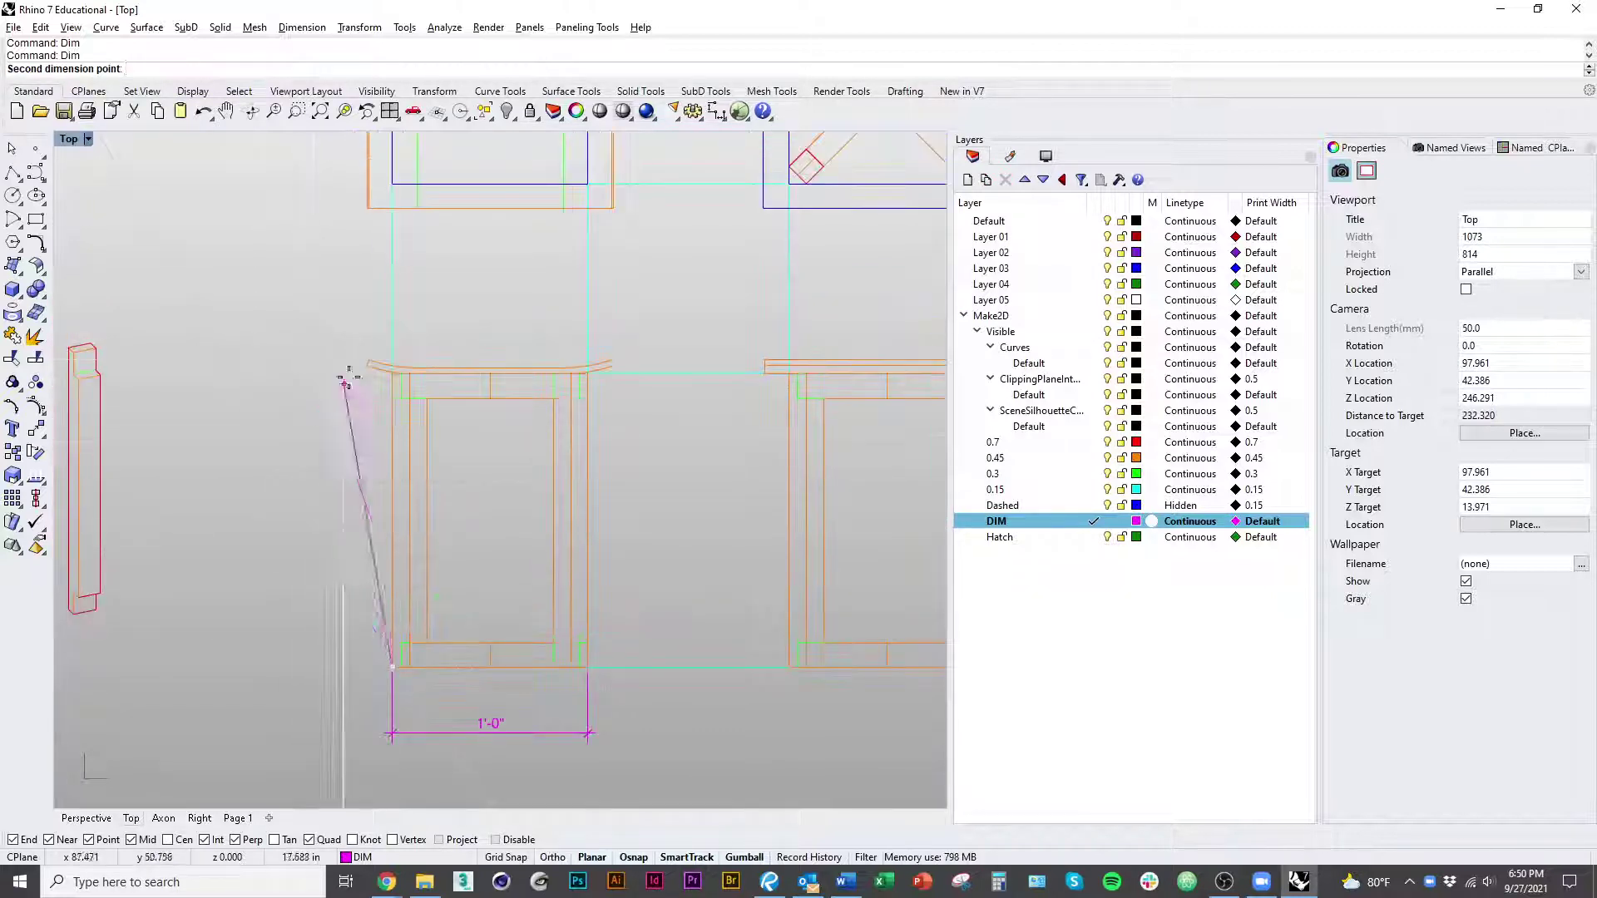
left_click(364, 361)
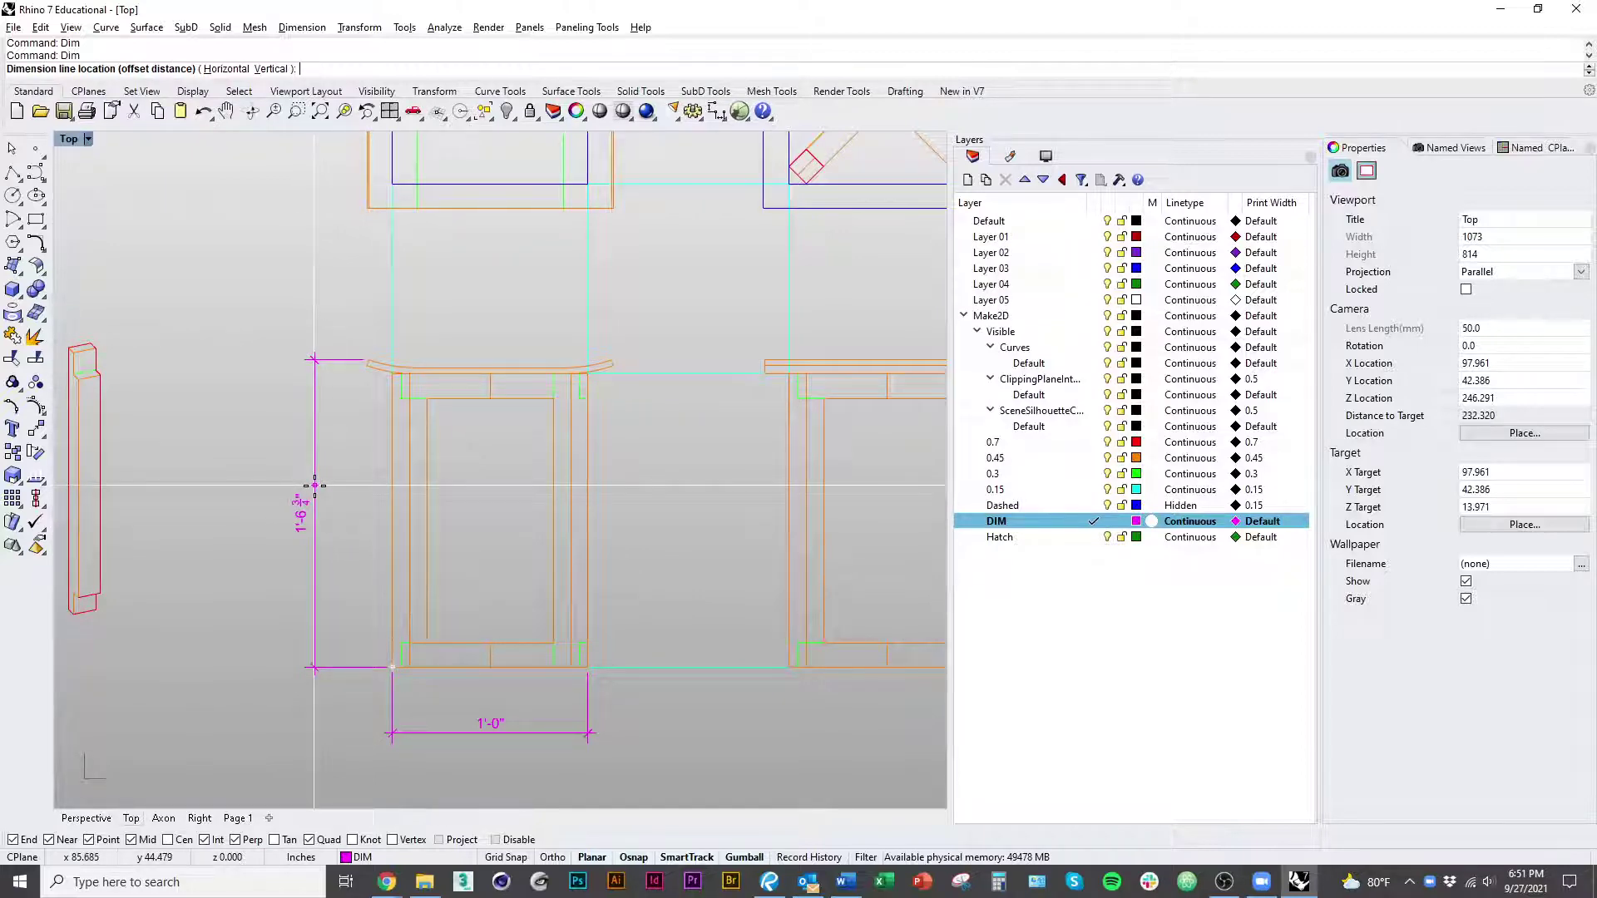
left_click(315, 486)
Step: Dimension the vertical side of the left plan's outer square, aligning the dimension line with the elevation's height dimension
scroll(397, 624, "down", 2)
right_click_drag(395, 487, 392, 686)
right_click(345, 505)
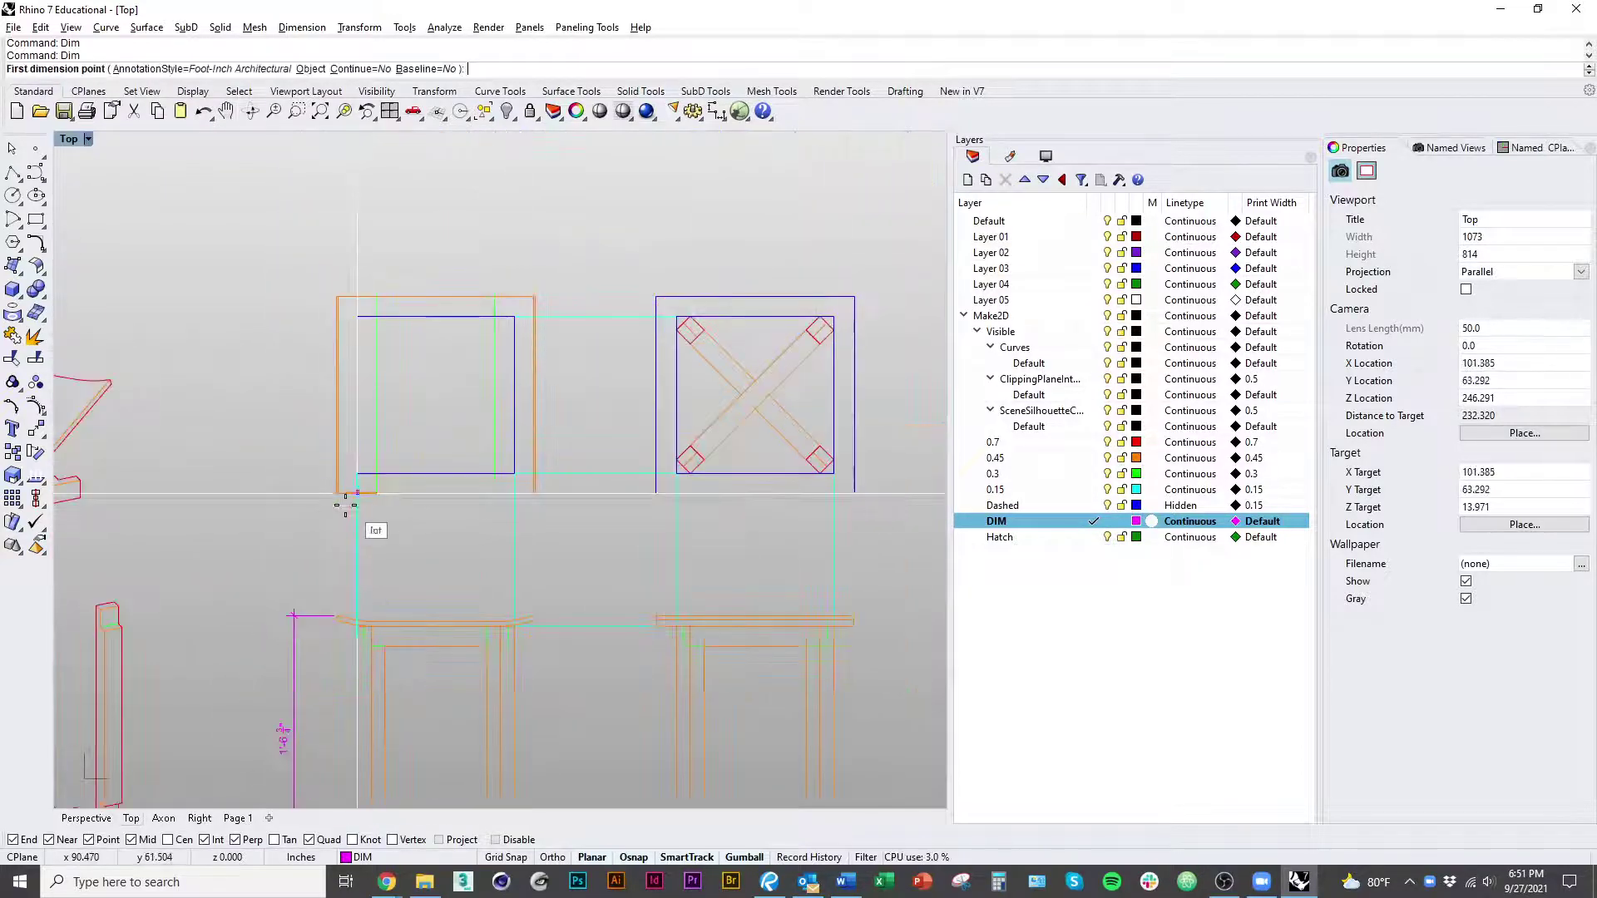
left_click(339, 495)
left_click(339, 297)
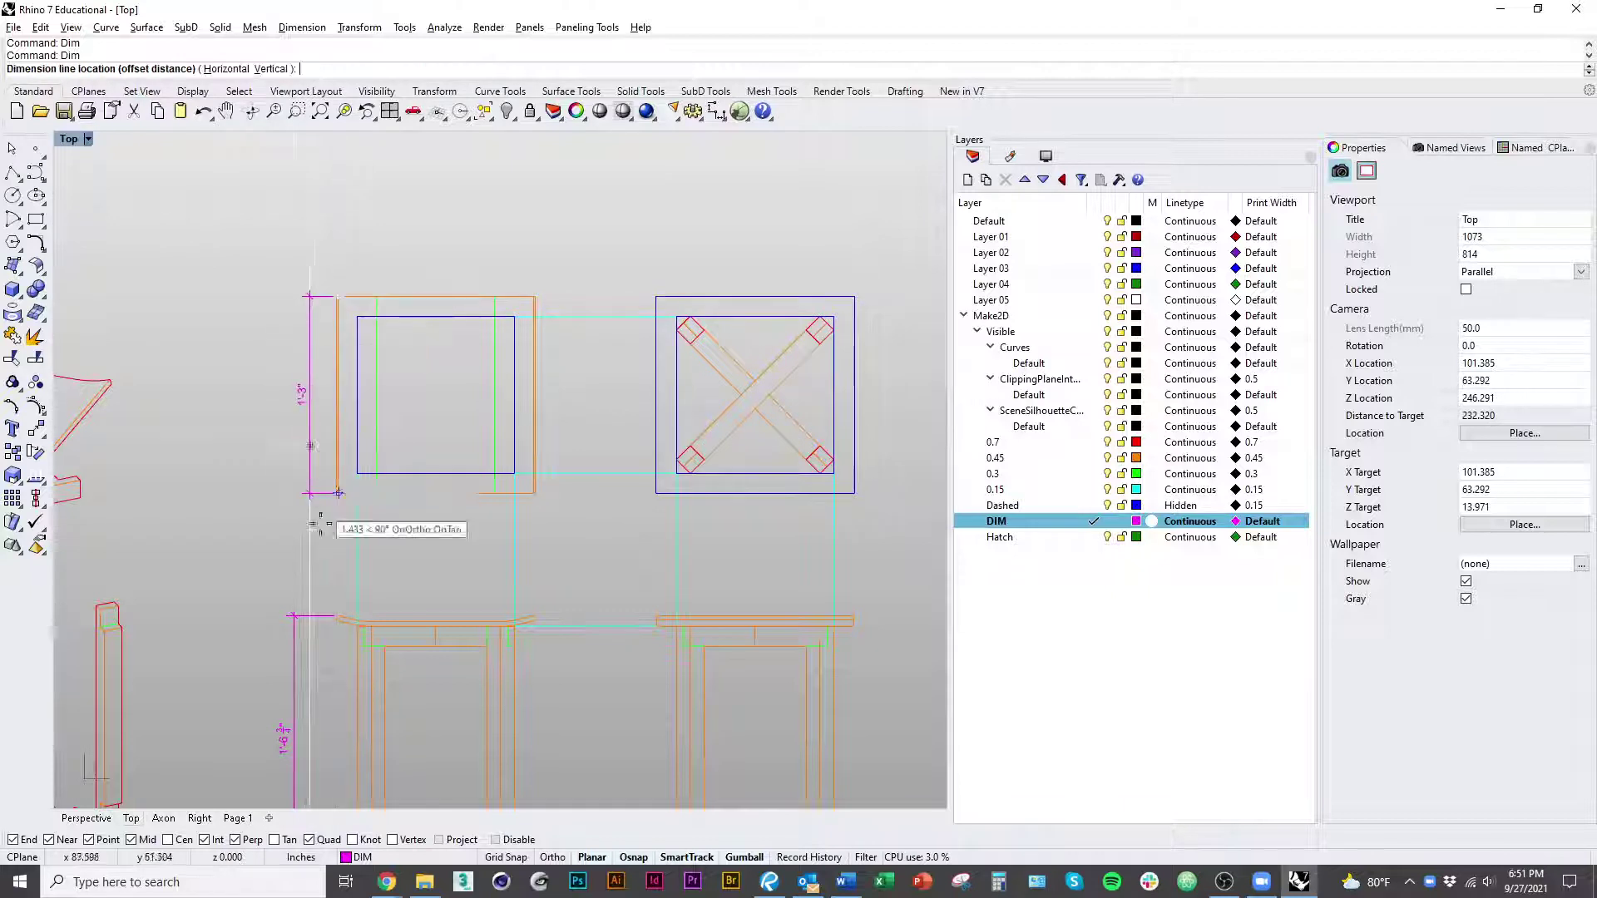
left_click(293, 611)
Step: Dimension the width of the left plan's outer square, placing the dimension just above it
right_click(350, 298)
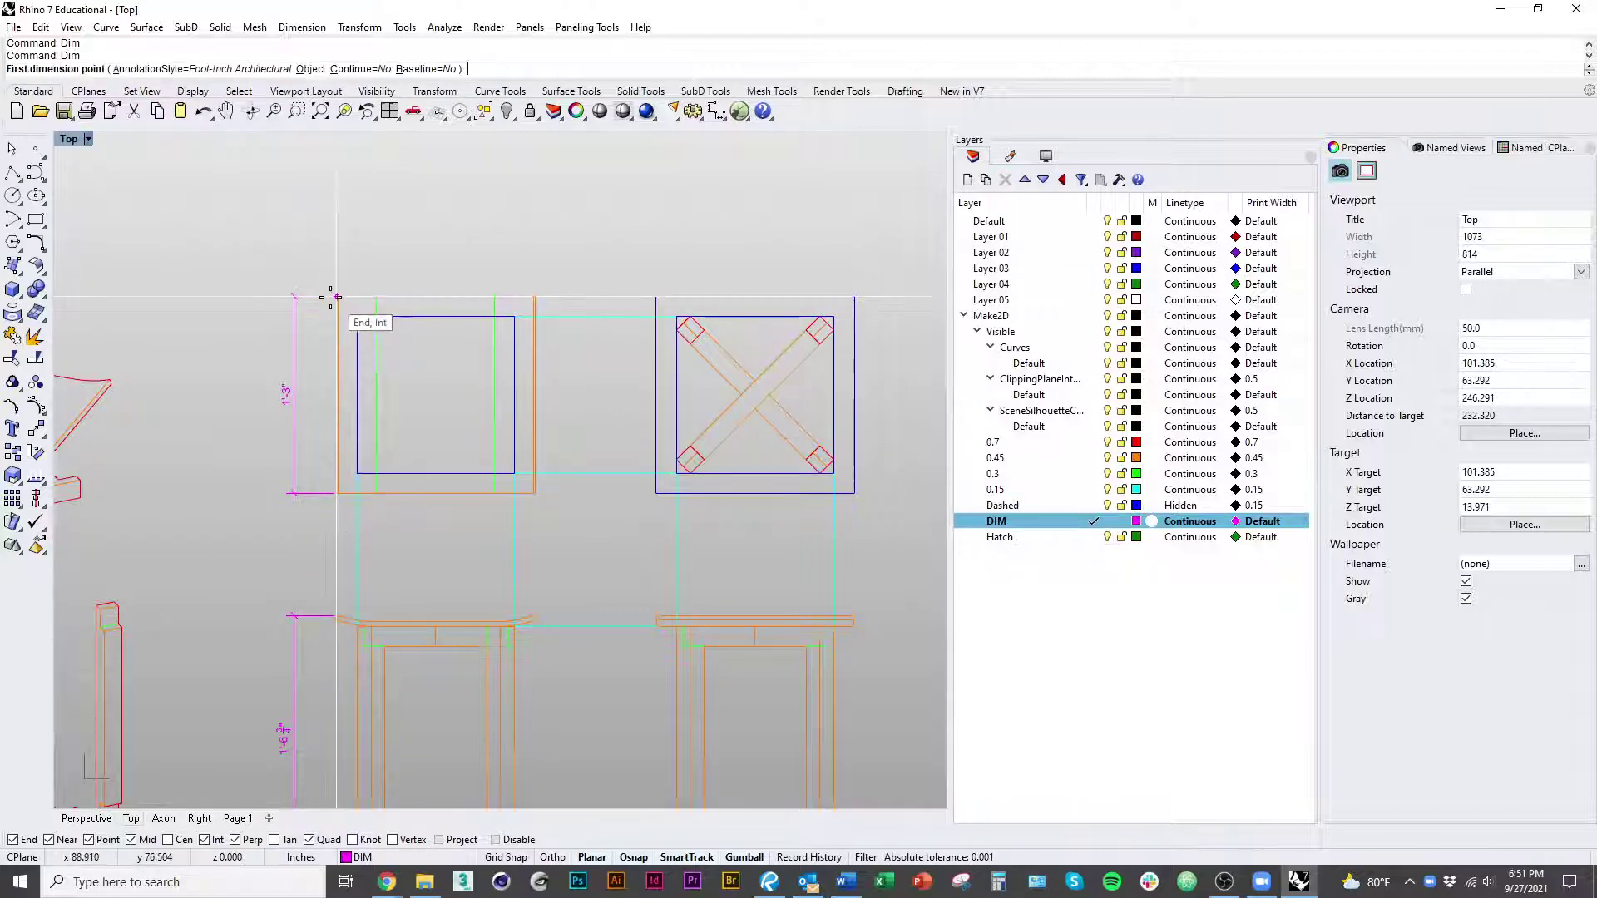
left_click(337, 297)
left_click(535, 297)
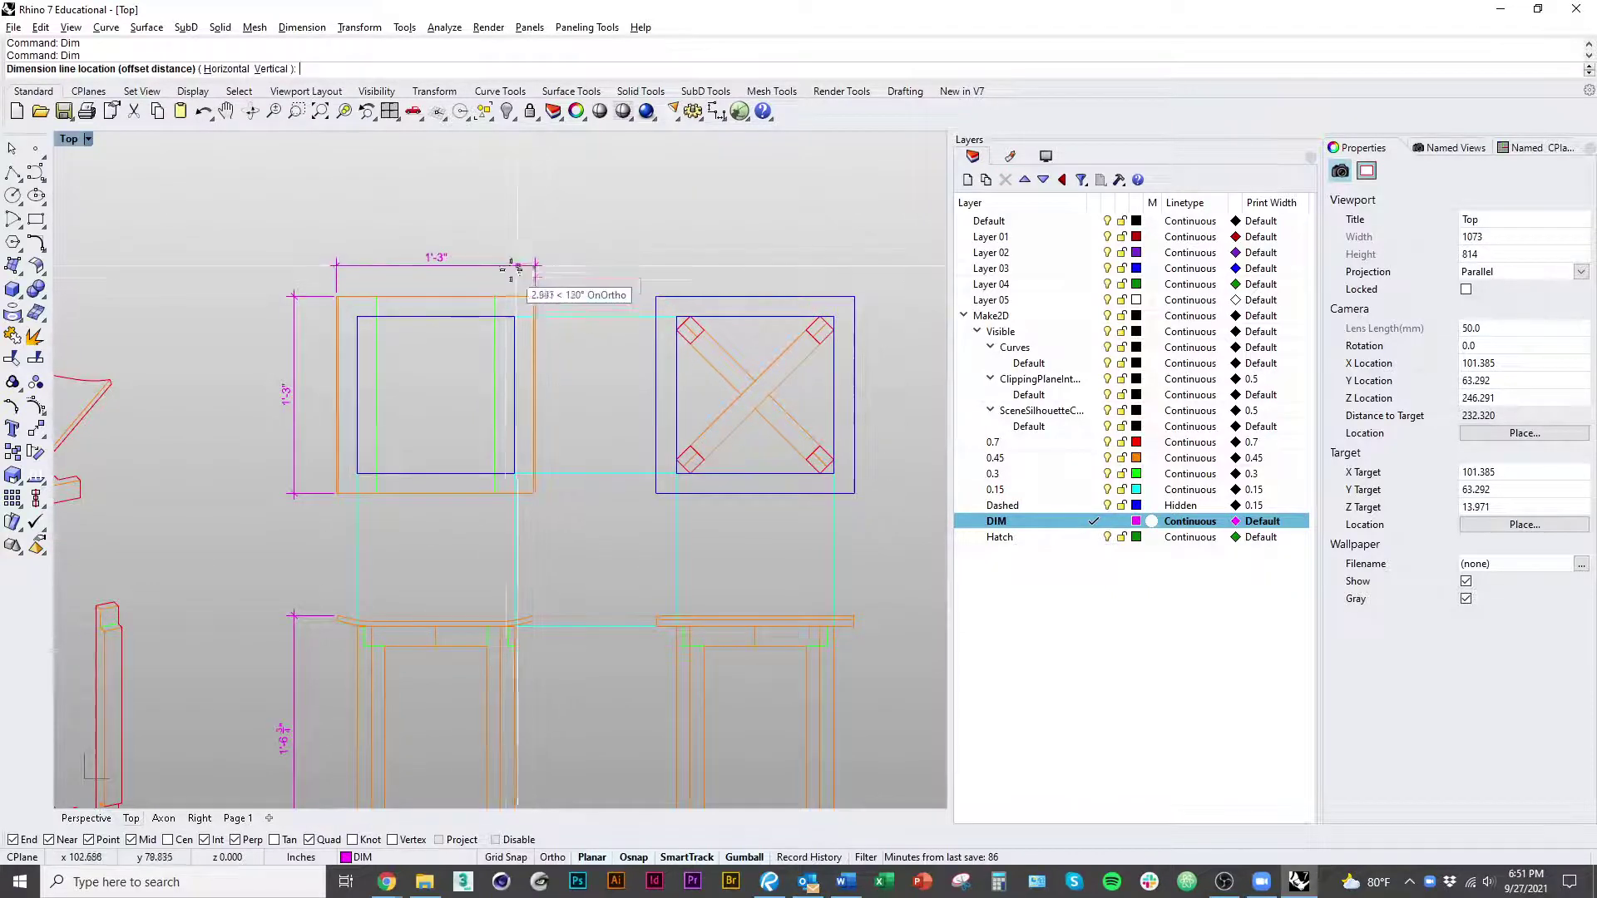
left_click(525, 260)
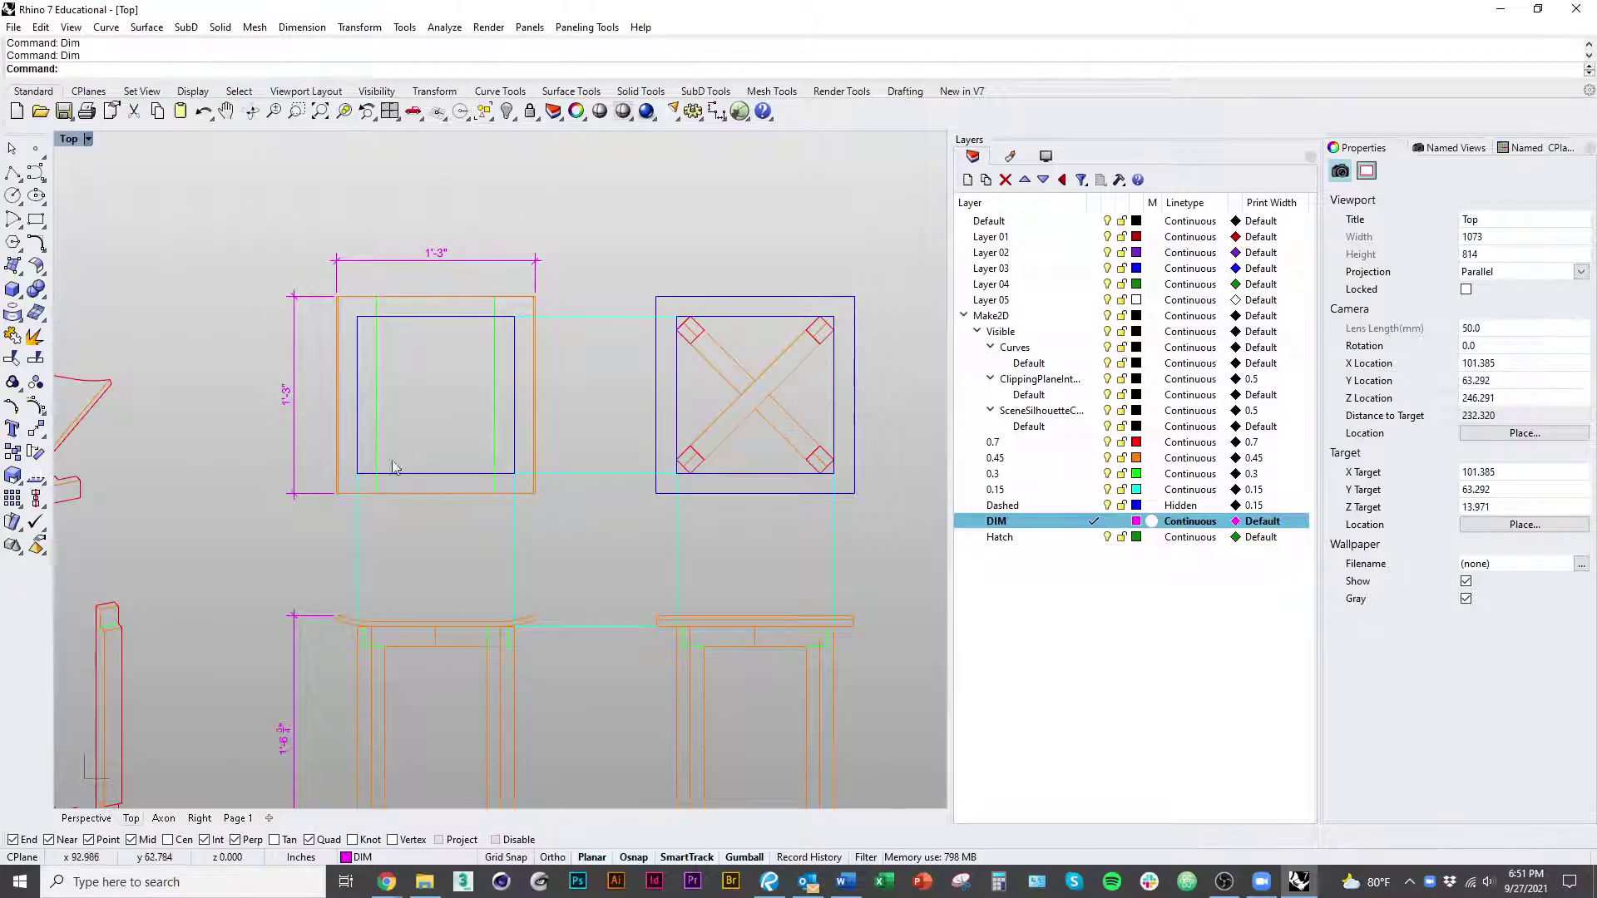
scroll(394, 468, "down", 3)
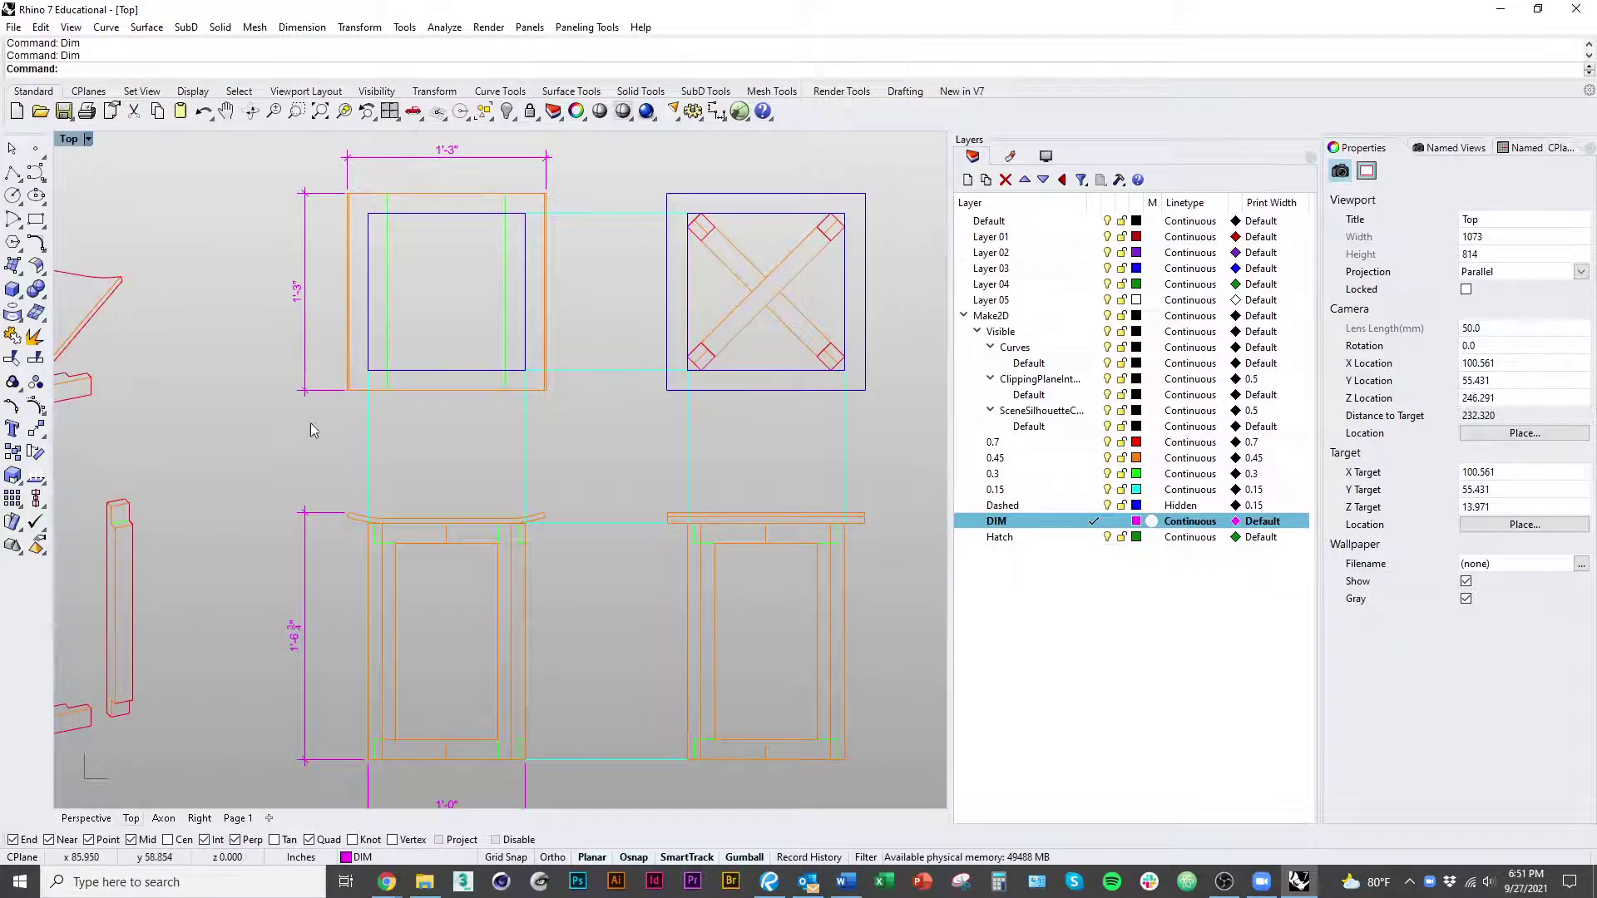
left_click(306, 676)
key("Escape")
right_click_drag(514, 514, 540, 499)
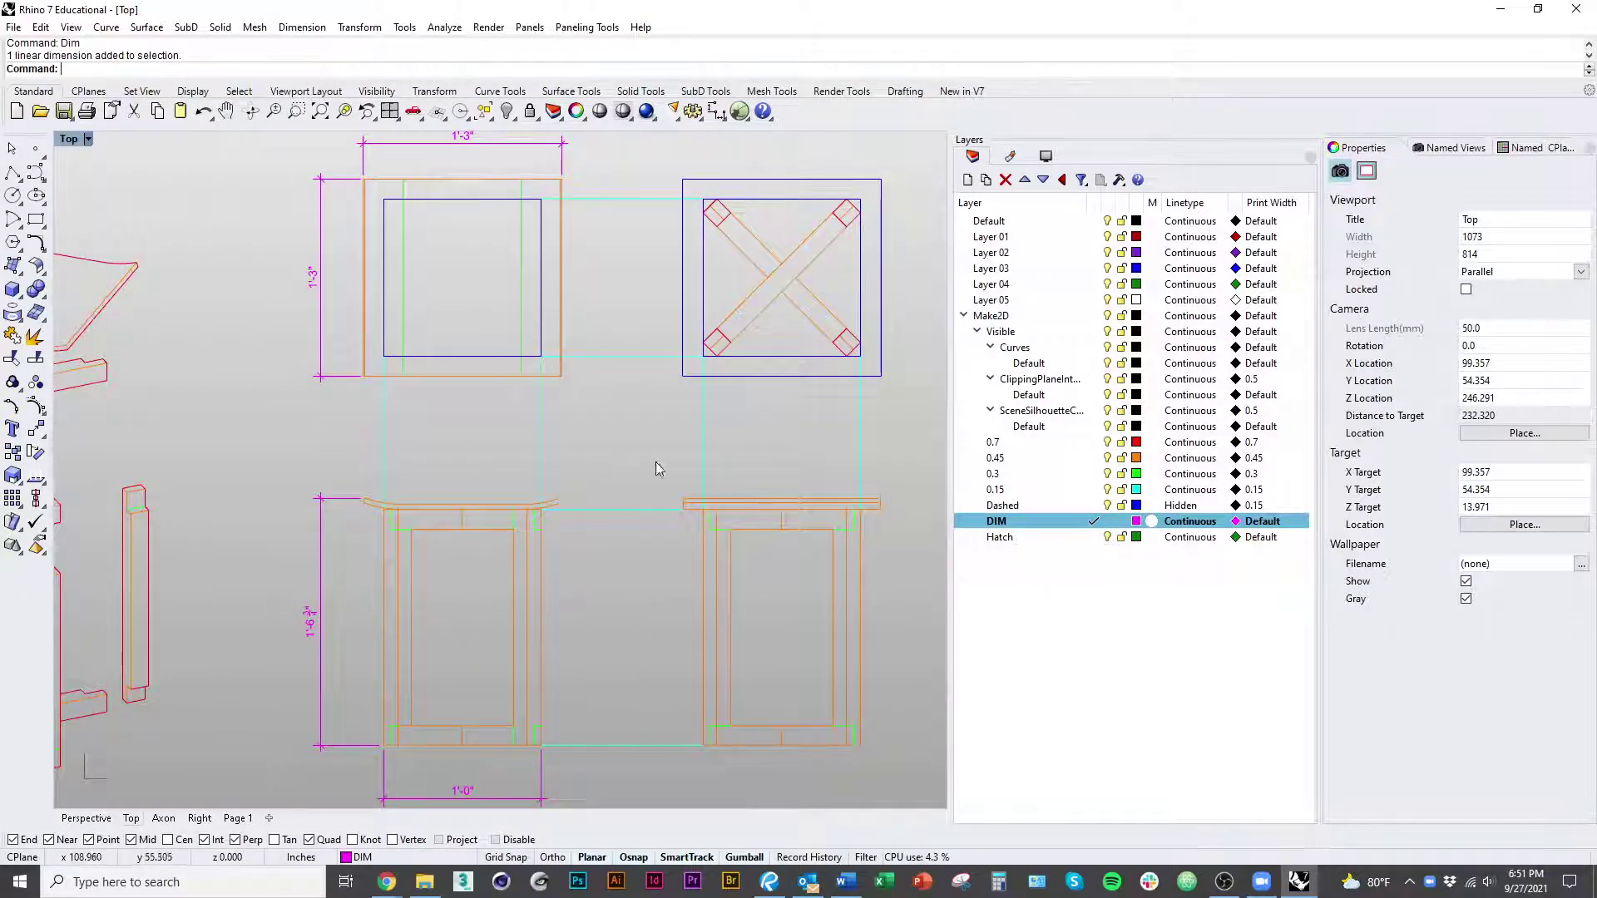
Step: Dimension the seat thickness at the outer end of the right elevation, placing the dimension beside the stool
mouse_move(655, 463)
right_mouse_down()
mouse_move(515, 479)
mouse_move(460, 435)
mouse_move(467, 360)
mouse_move(432, 431)
mouse_move(407, 391)
mouse_move(501, 393)
right_mouse_up()
type("Dim")
key("Return")
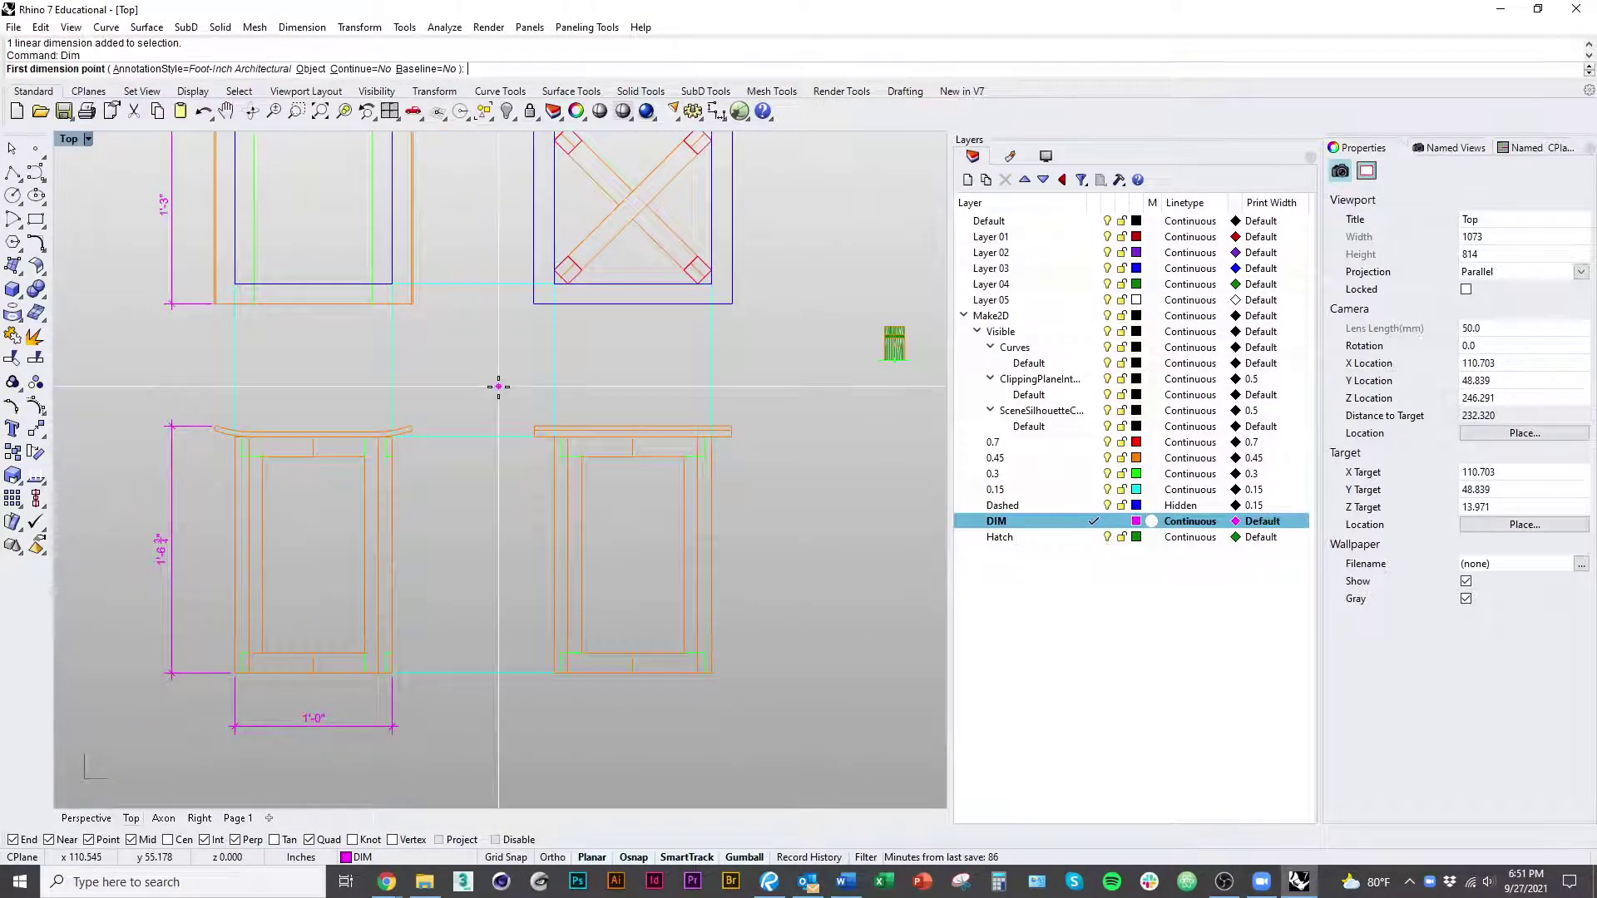
scroll(732, 370, "up", 5)
left_click(725, 357)
left_click(734, 319)
scroll(637, 366, "down", 3)
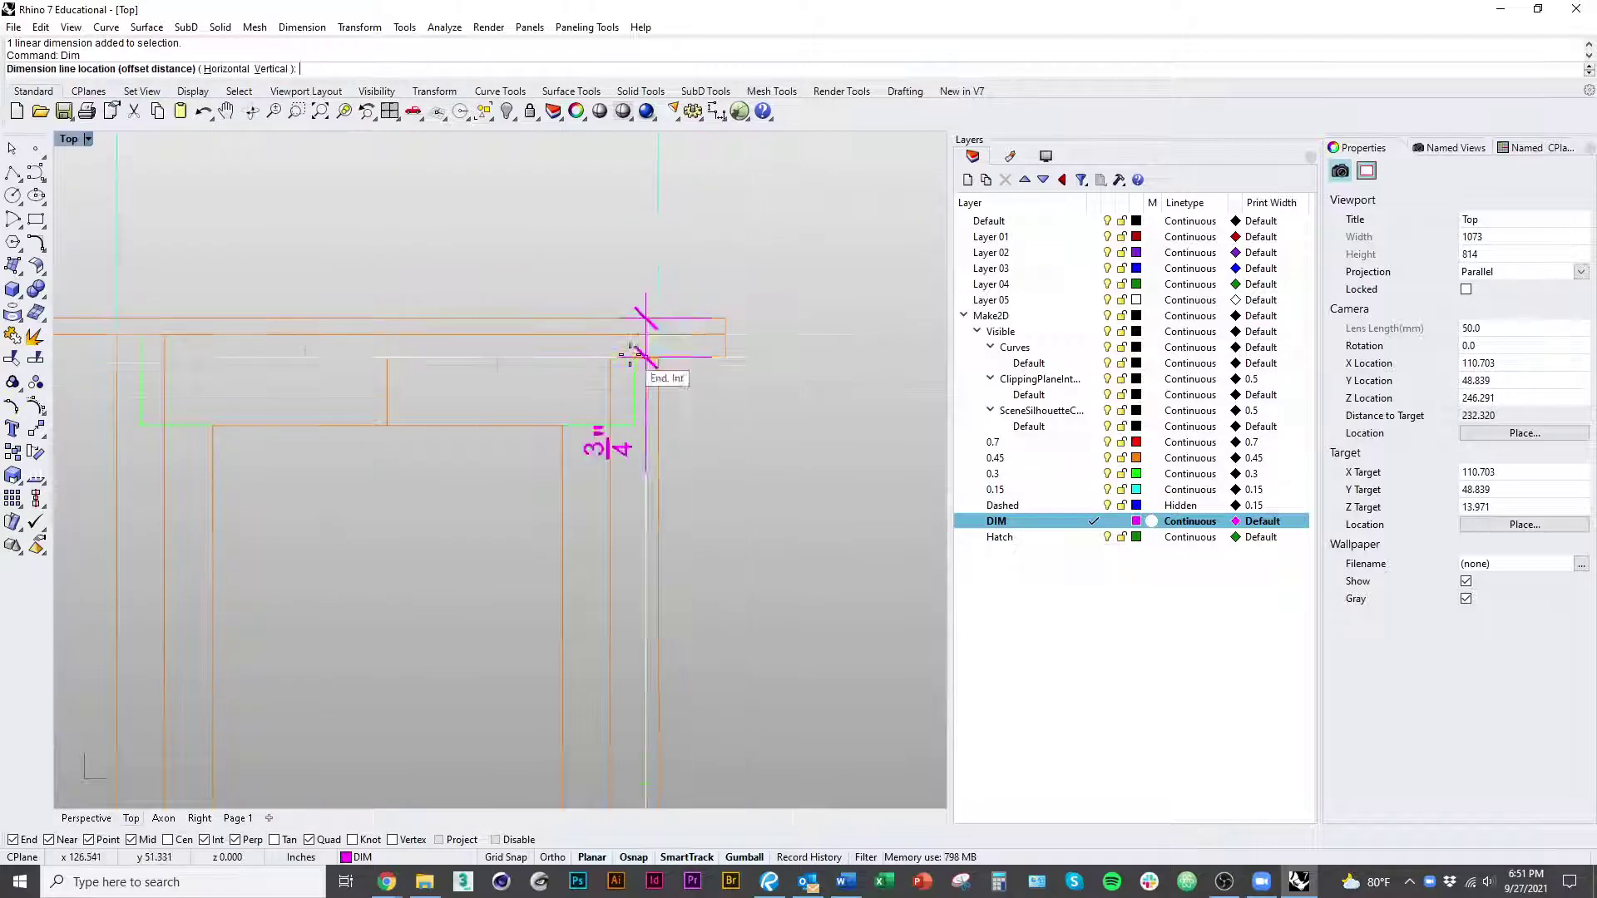
left_click(786, 500)
scroll(792, 503, "down", 4)
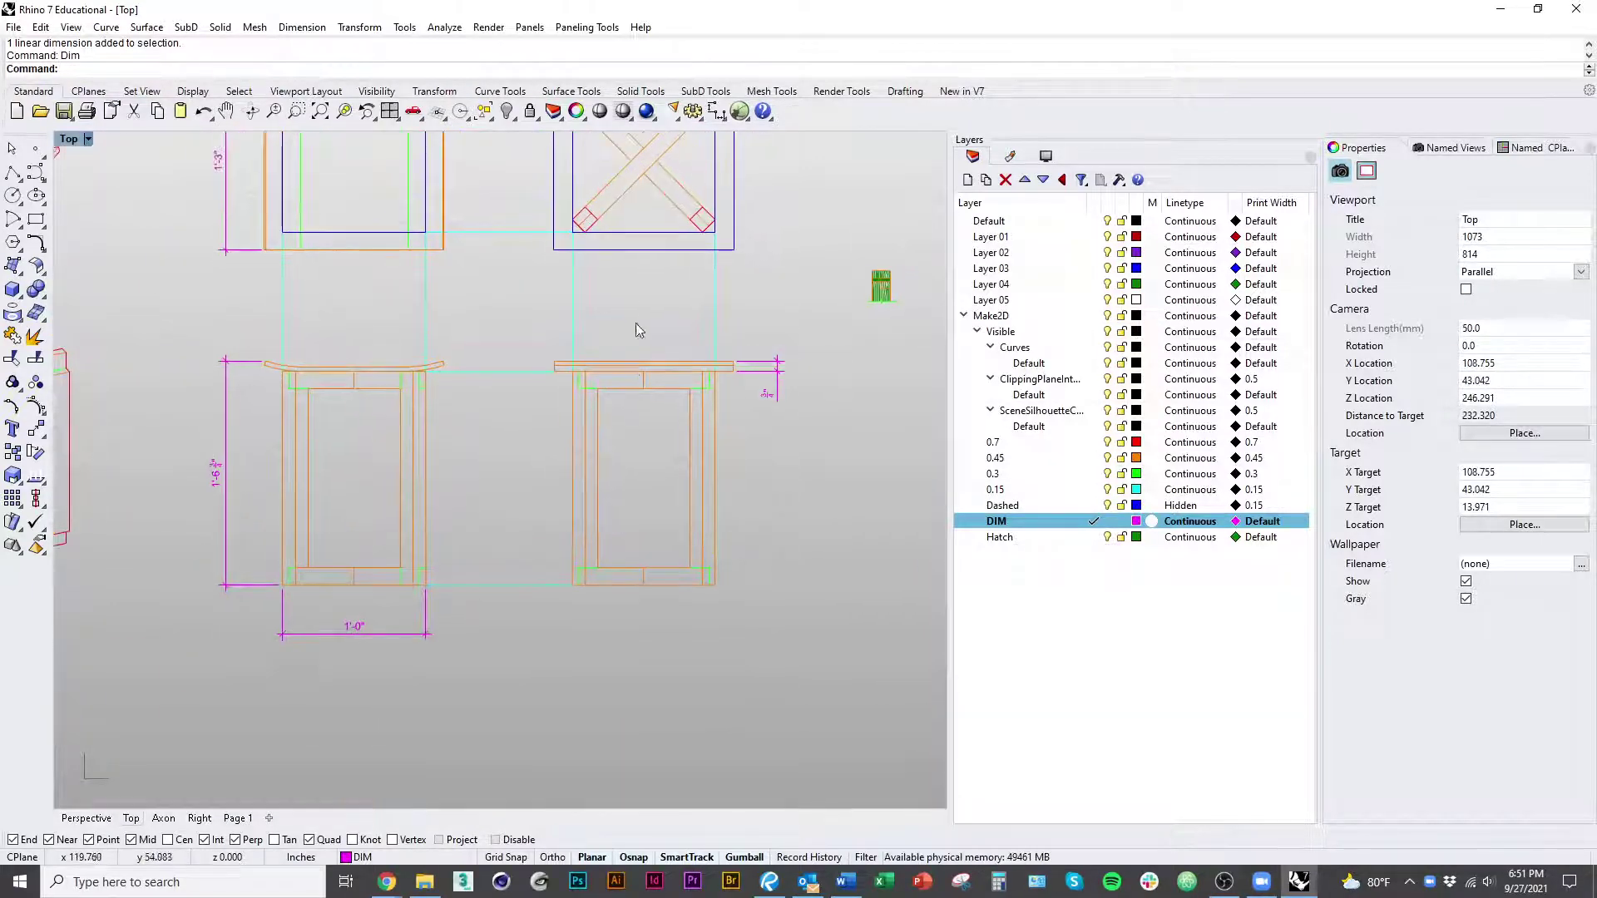
mouse_move(637, 330)
right_mouse_down()
mouse_move(599, 563)
mouse_move(560, 517)
mouse_move(576, 490)
right_mouse_up()
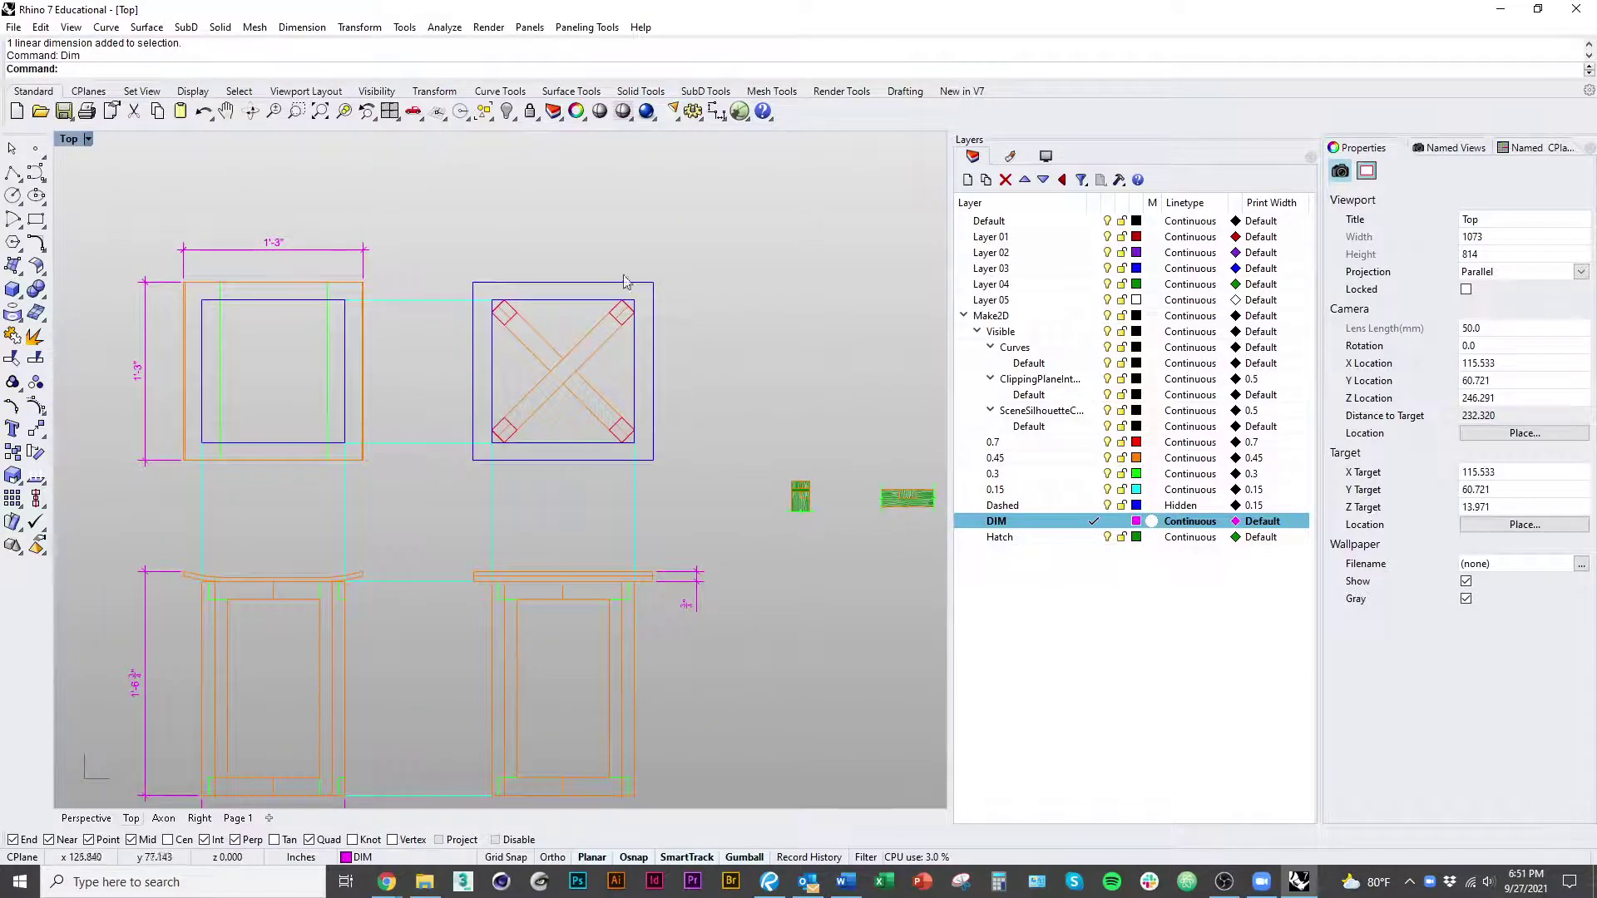
key("Return")
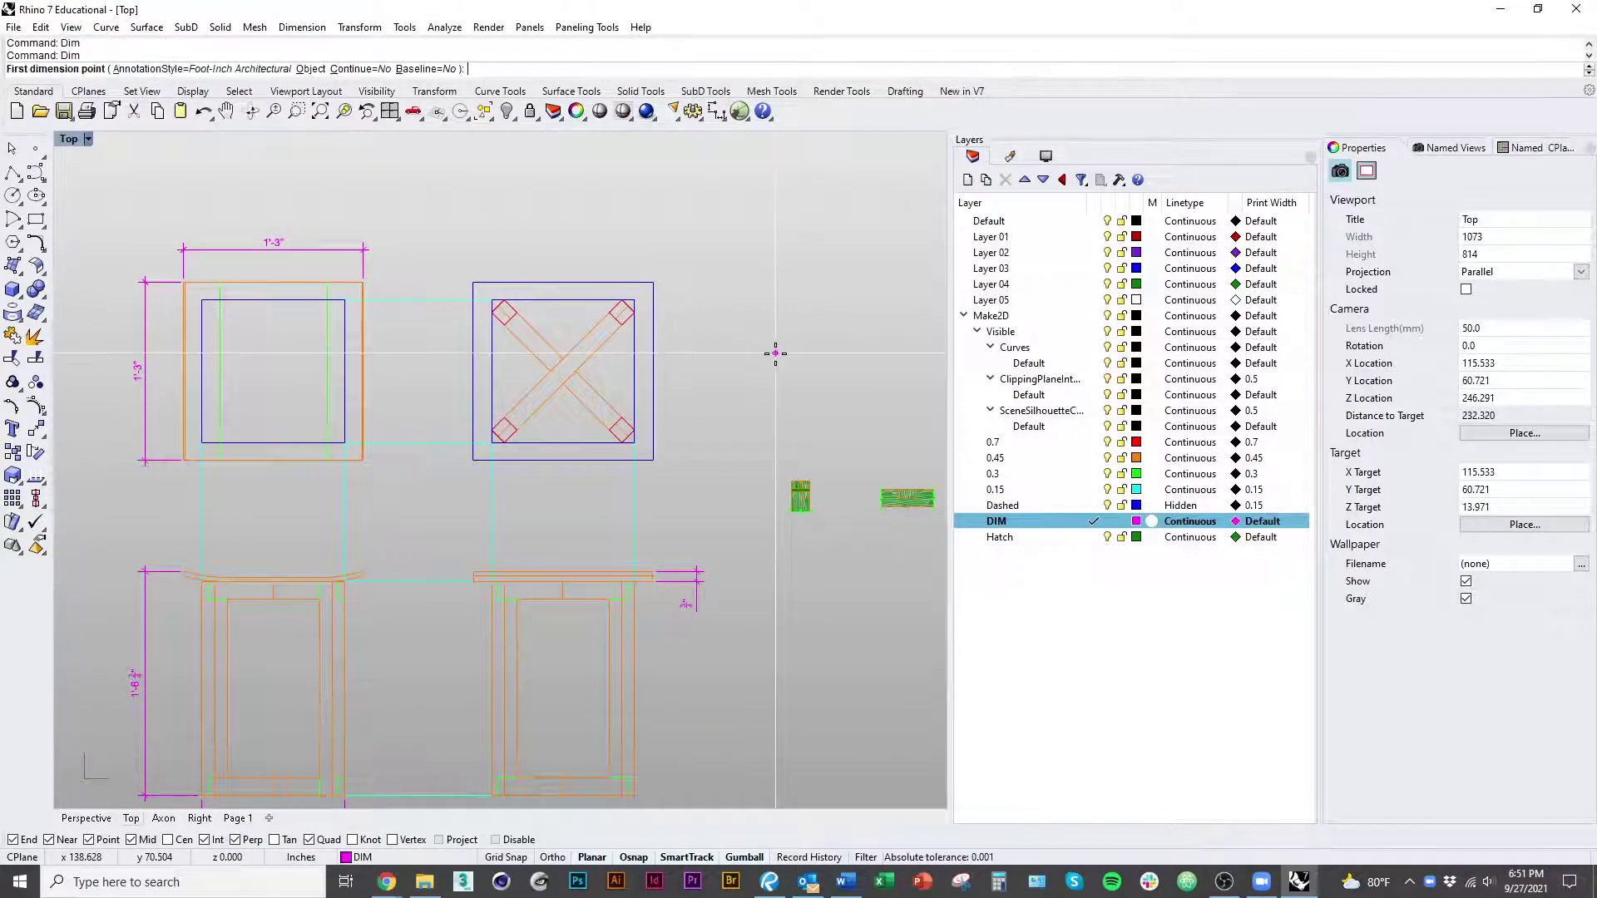
left_click(492, 300)
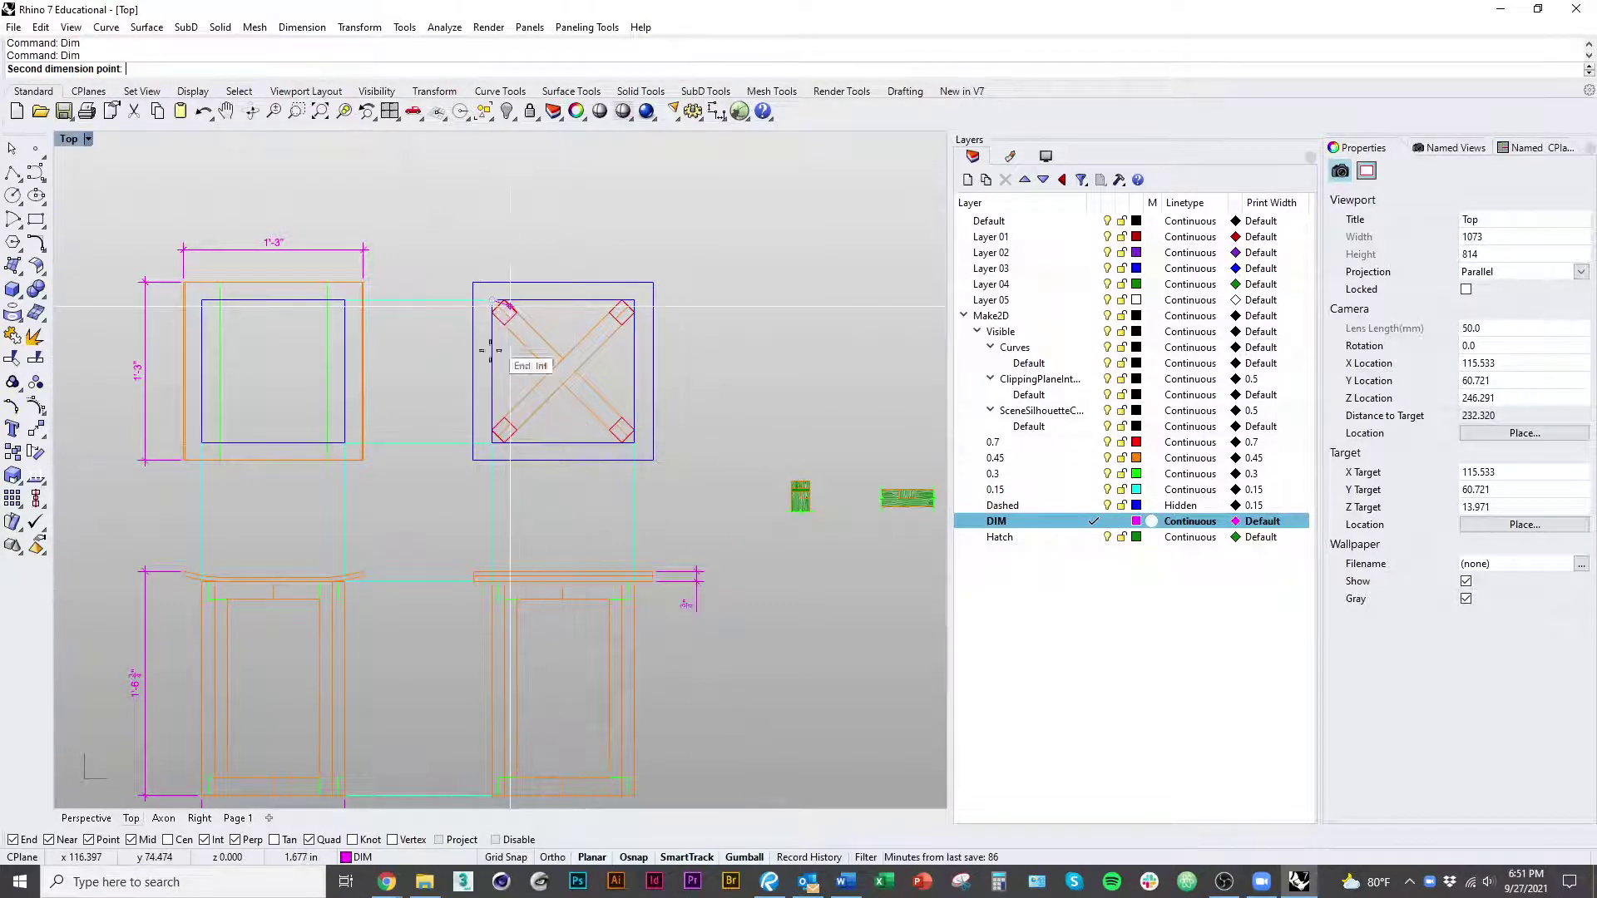
key("Escape")
right_click_drag(479, 439, 616, 301)
key("Home")
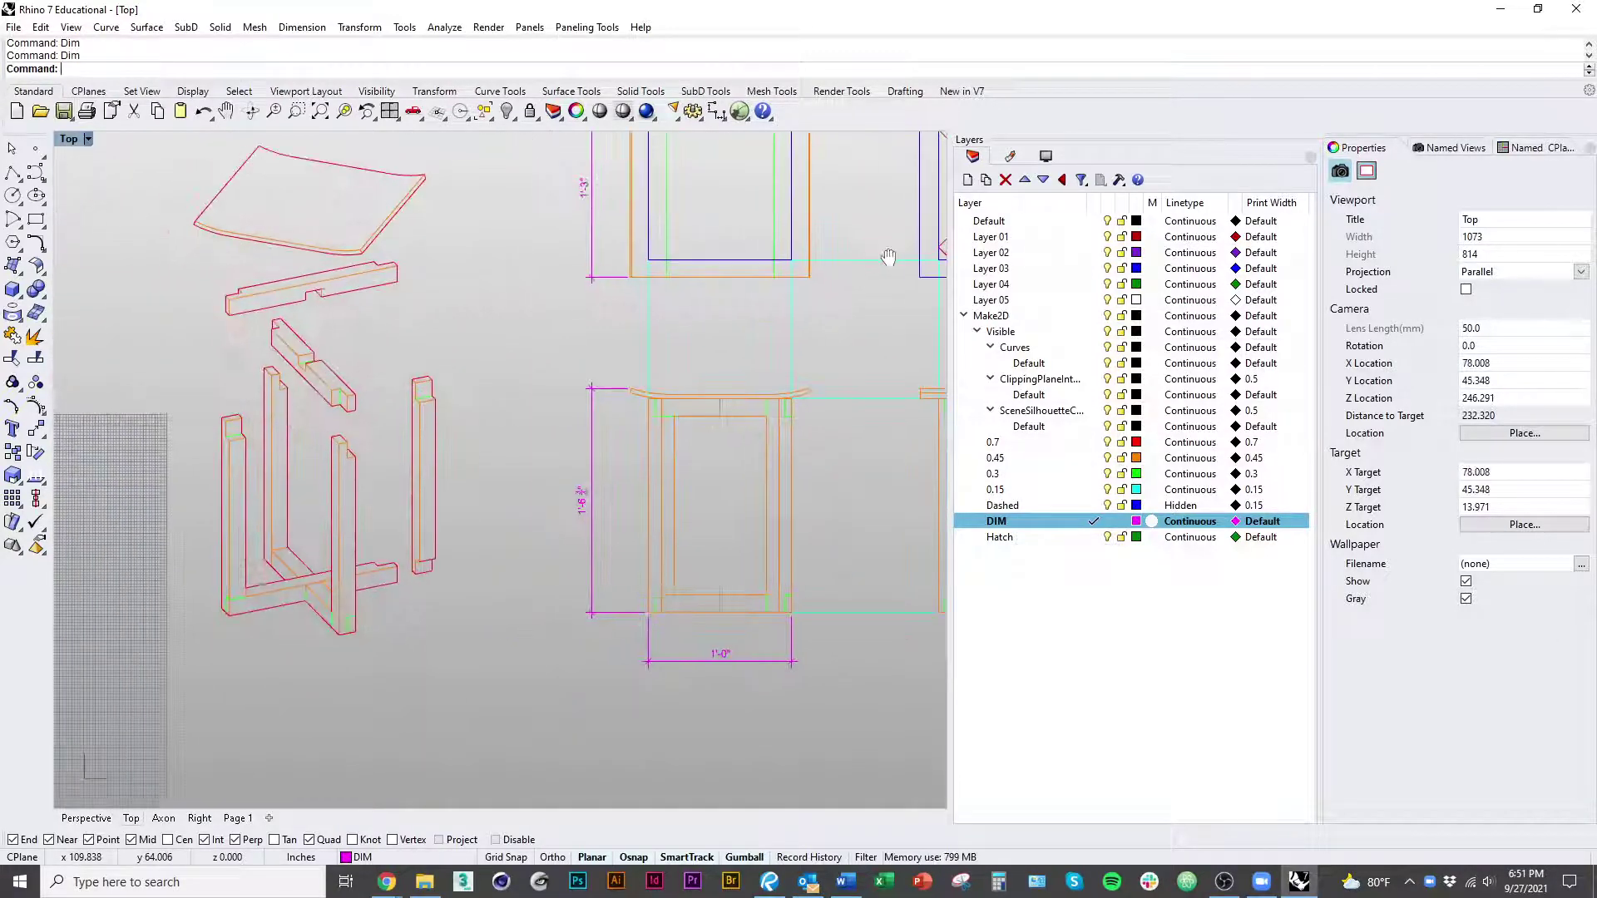
Step: Try to dimension the right plan's inner square diagonally between opposite corners with the Dim command
key("Return")
scroll(491, 368, "up", 4)
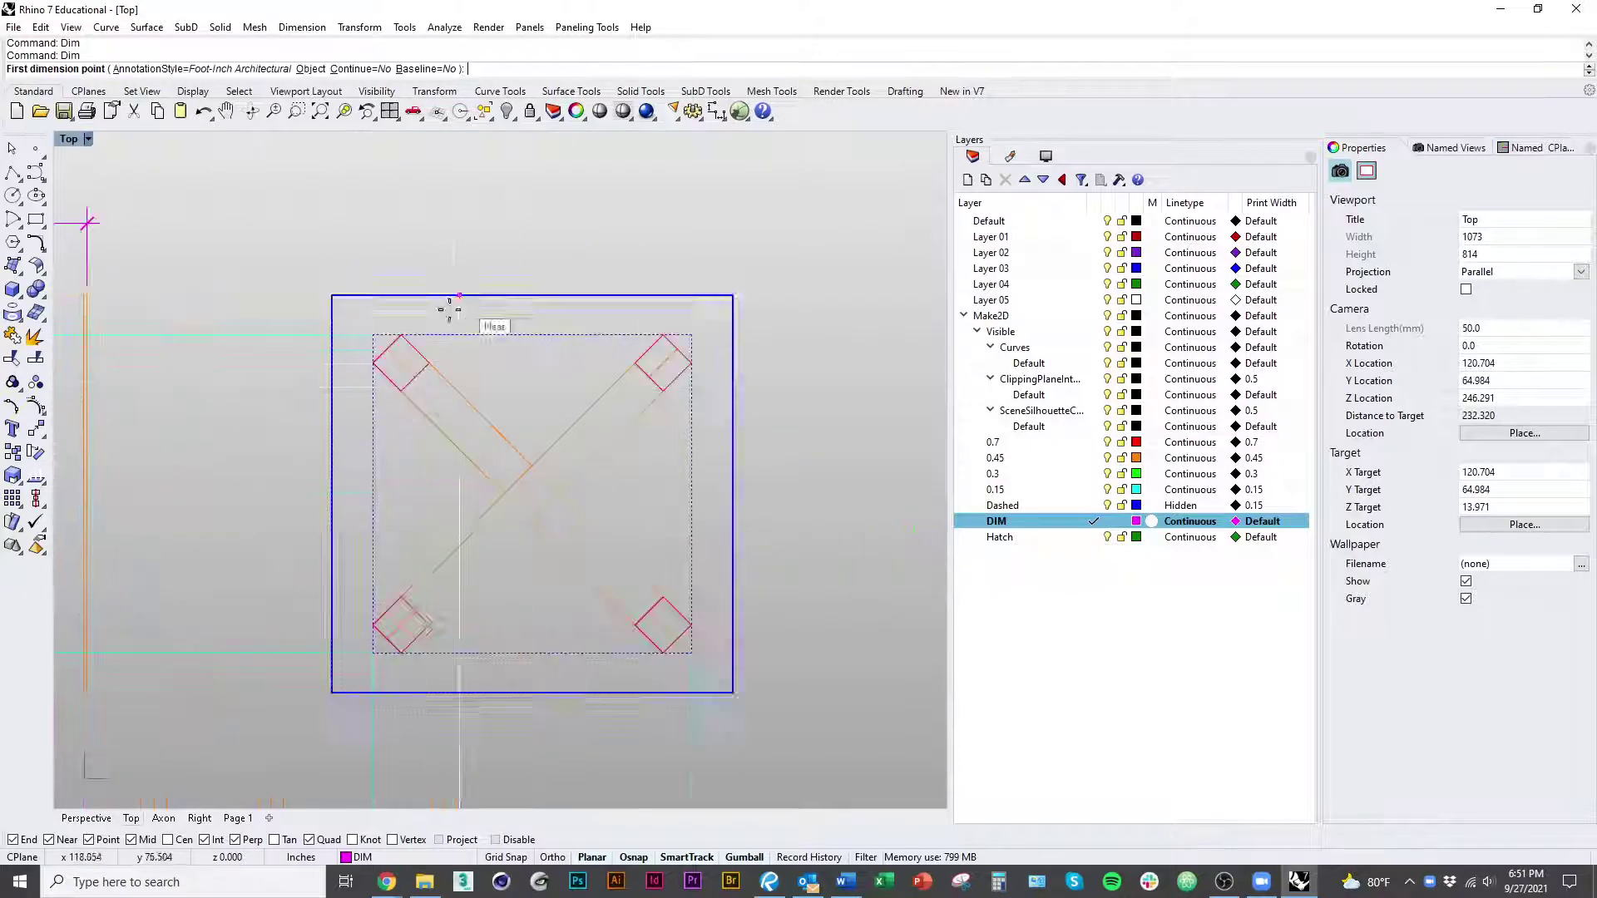
left_click(374, 336)
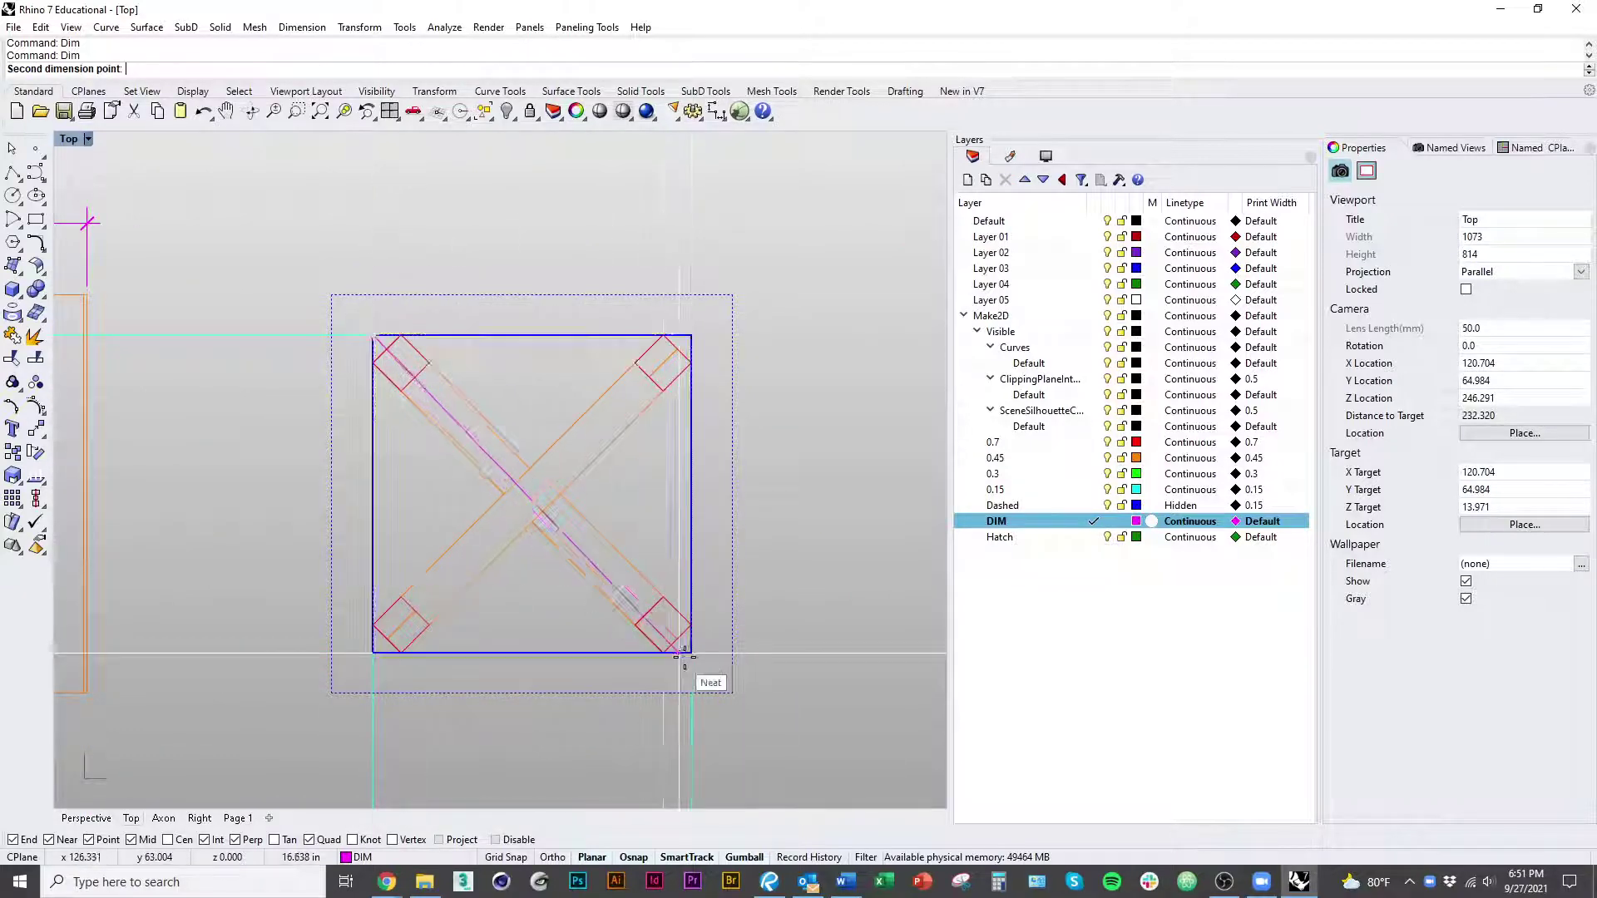
left_click(681, 654)
scroll(558, 574, "down", 2)
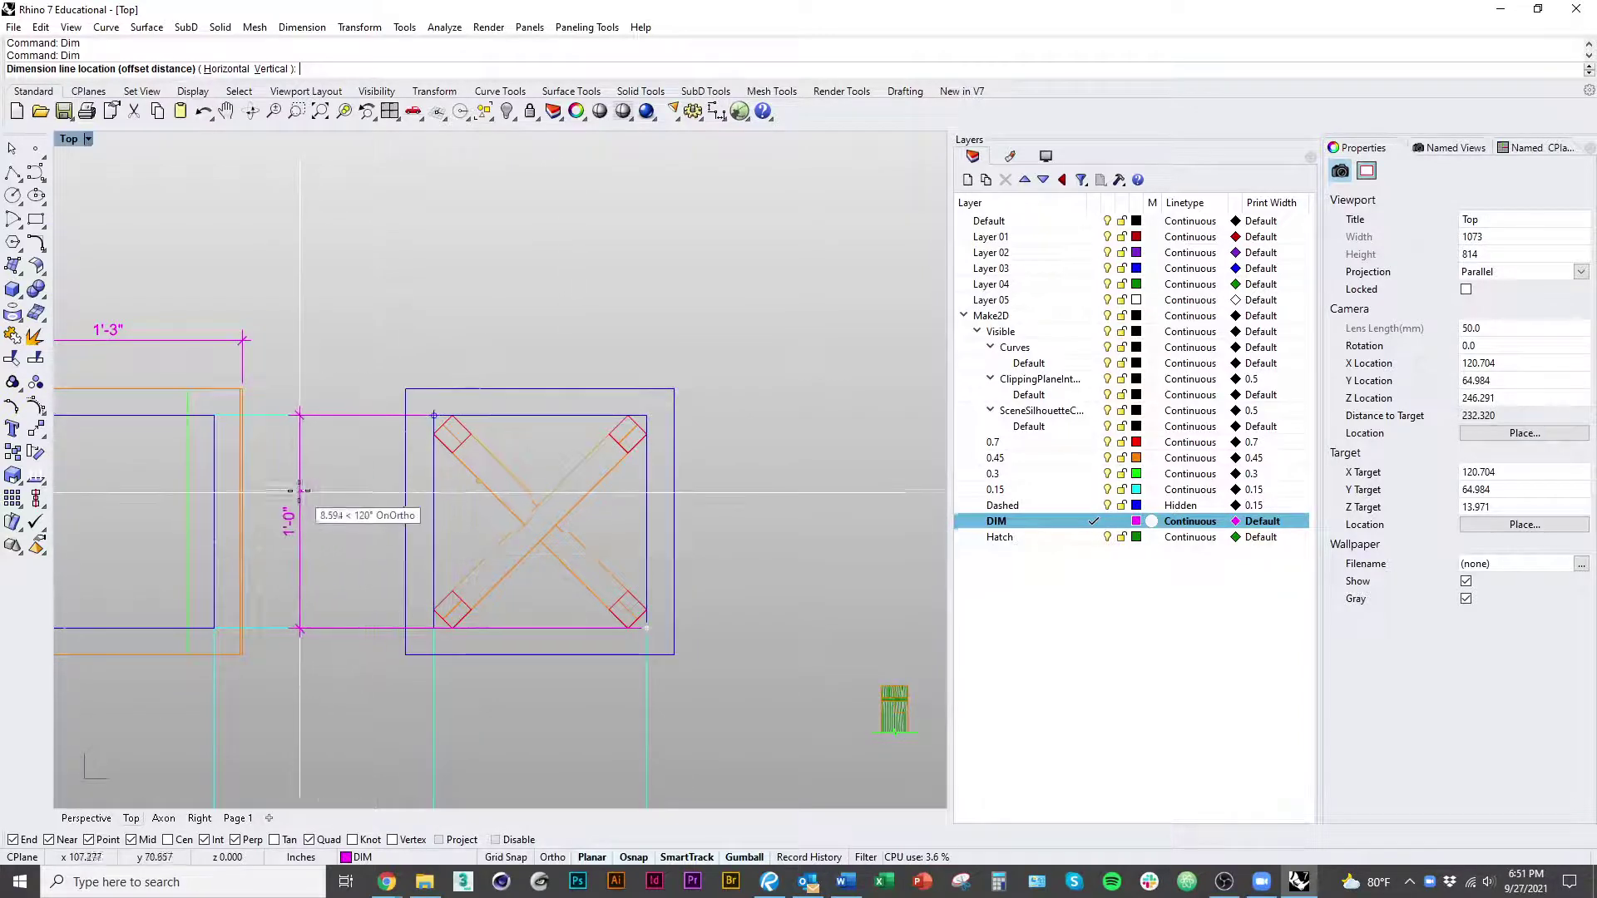
key("Escape")
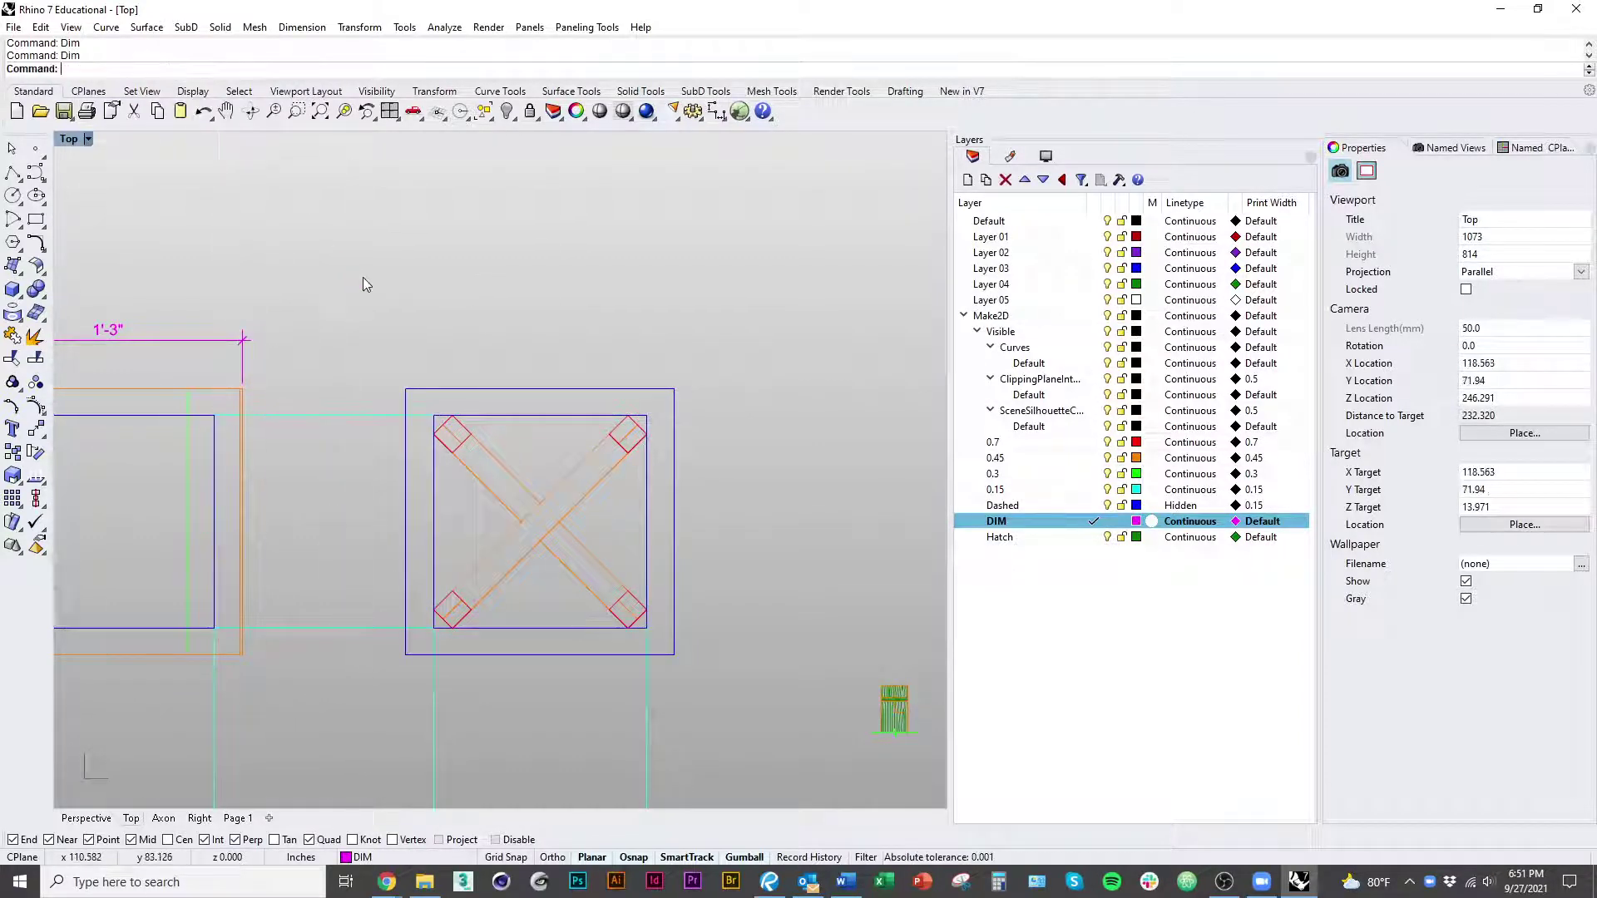
Step: Add an aligned dimension along the right plan's diagonal brace between opposite leg corners, offsetting it diagonally outside the plan
right_click_drag(513, 552, 483, 508)
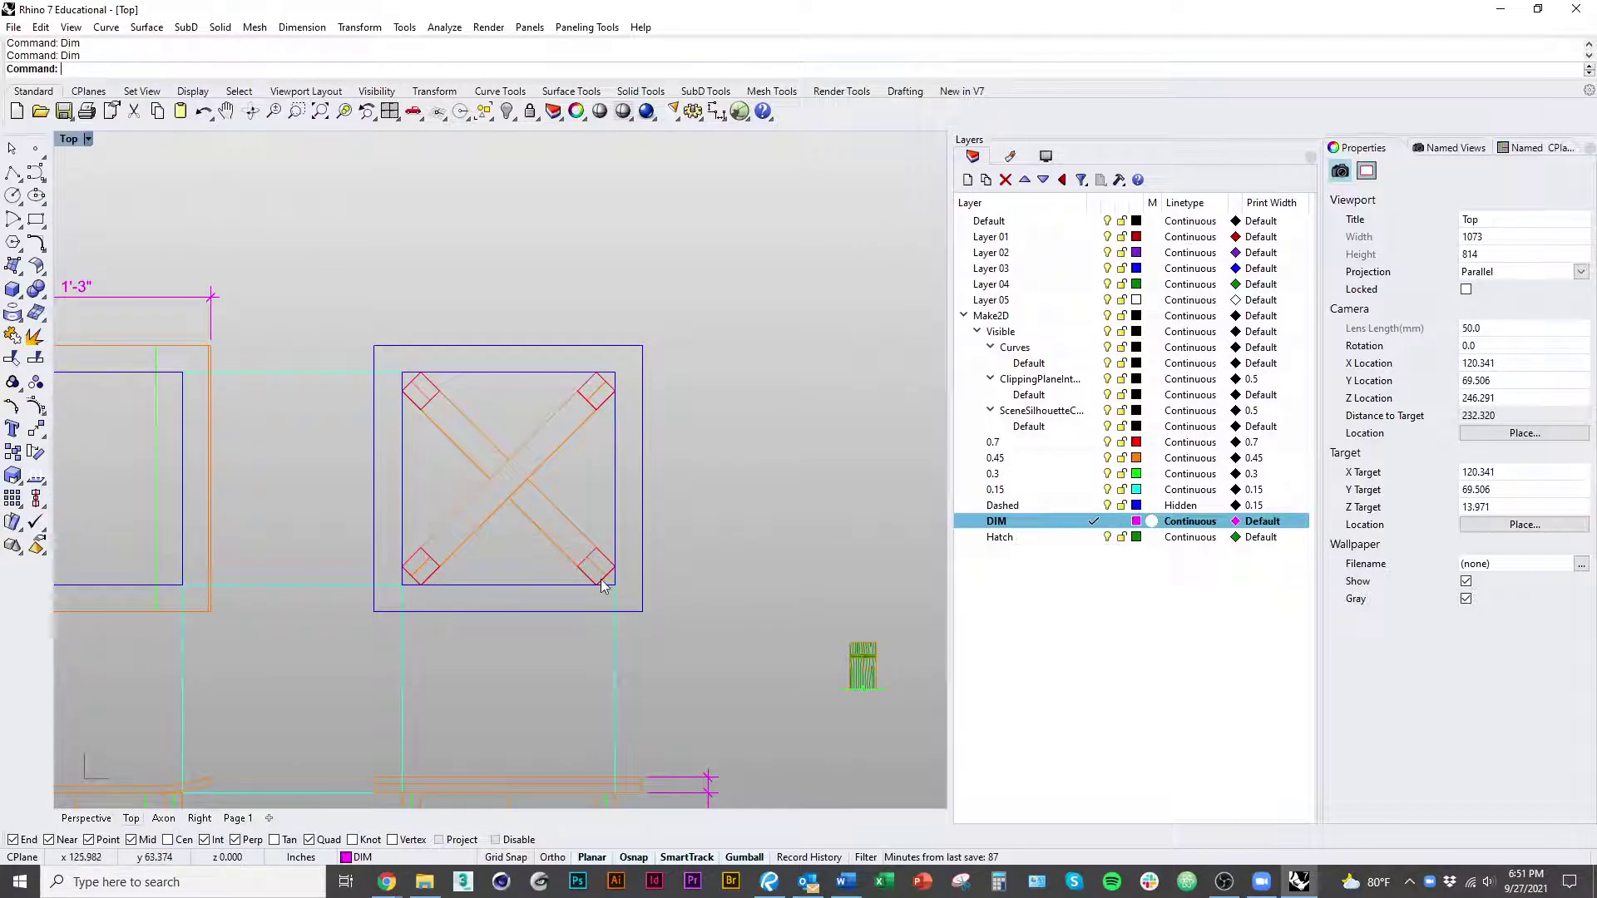
type("DimAligned")
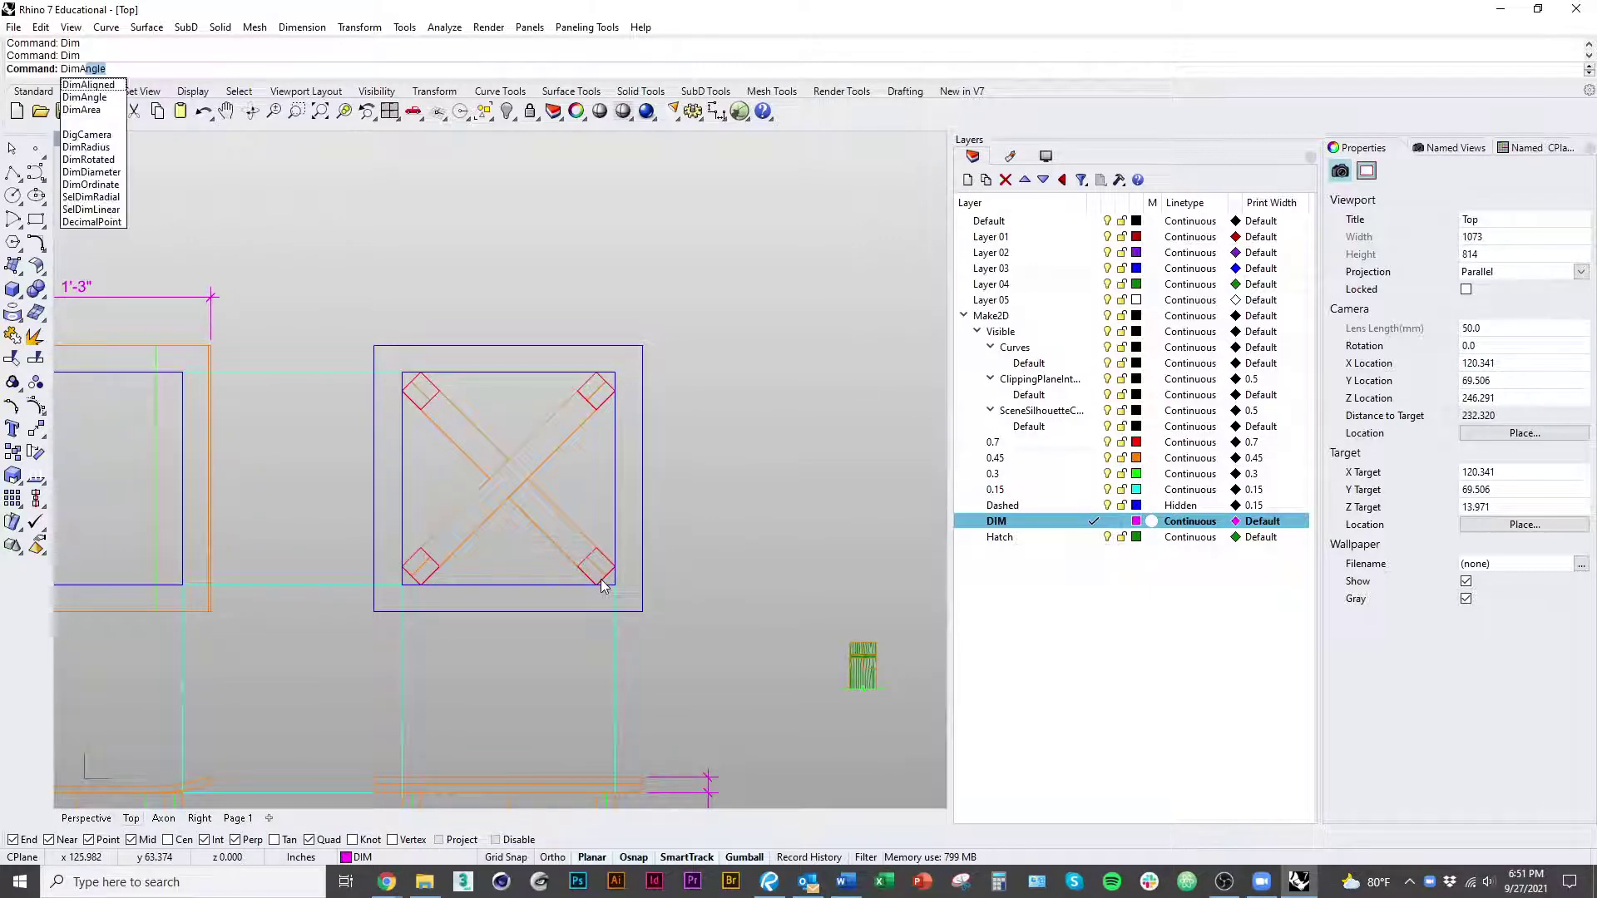
key("Return")
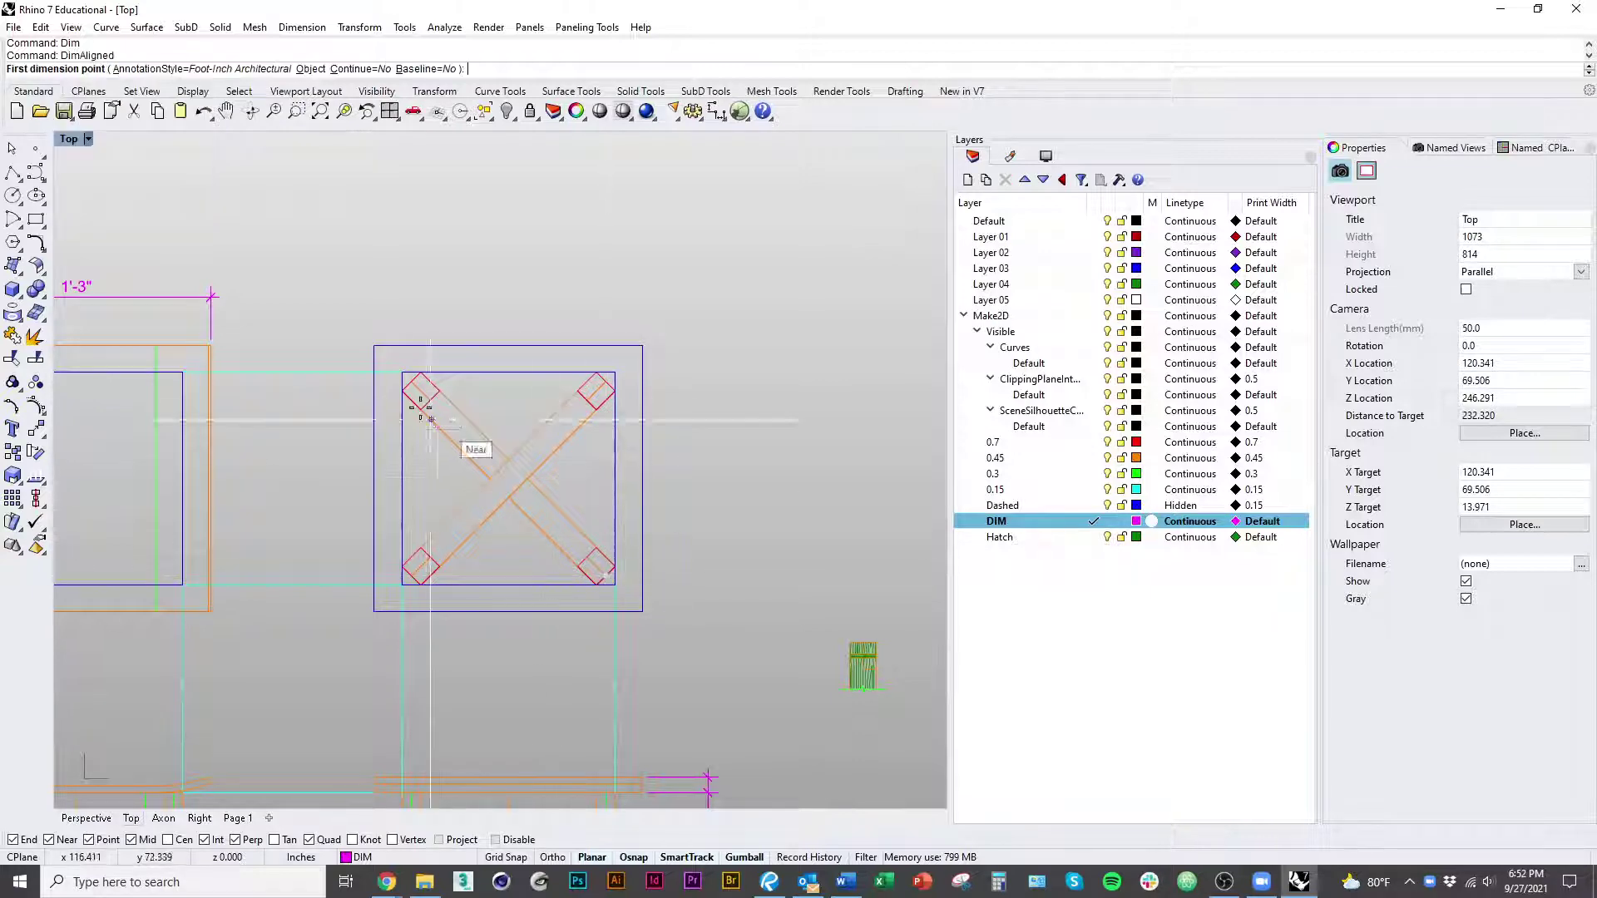
left_click(403, 391)
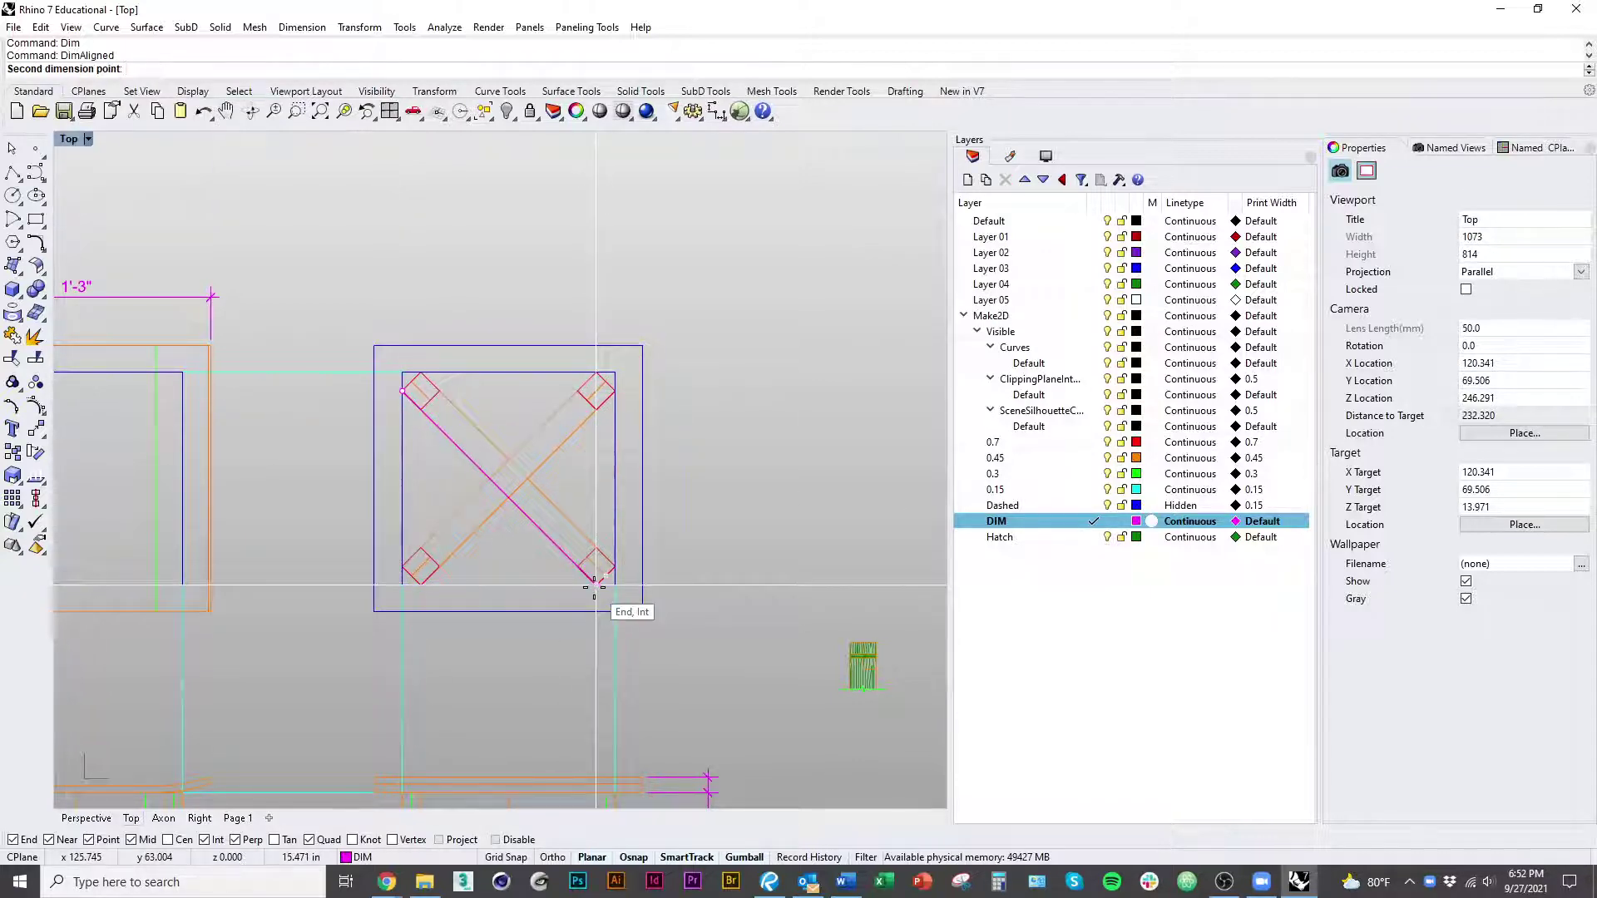
left_click(595, 585)
right_click_drag(518, 660, 558, 609)
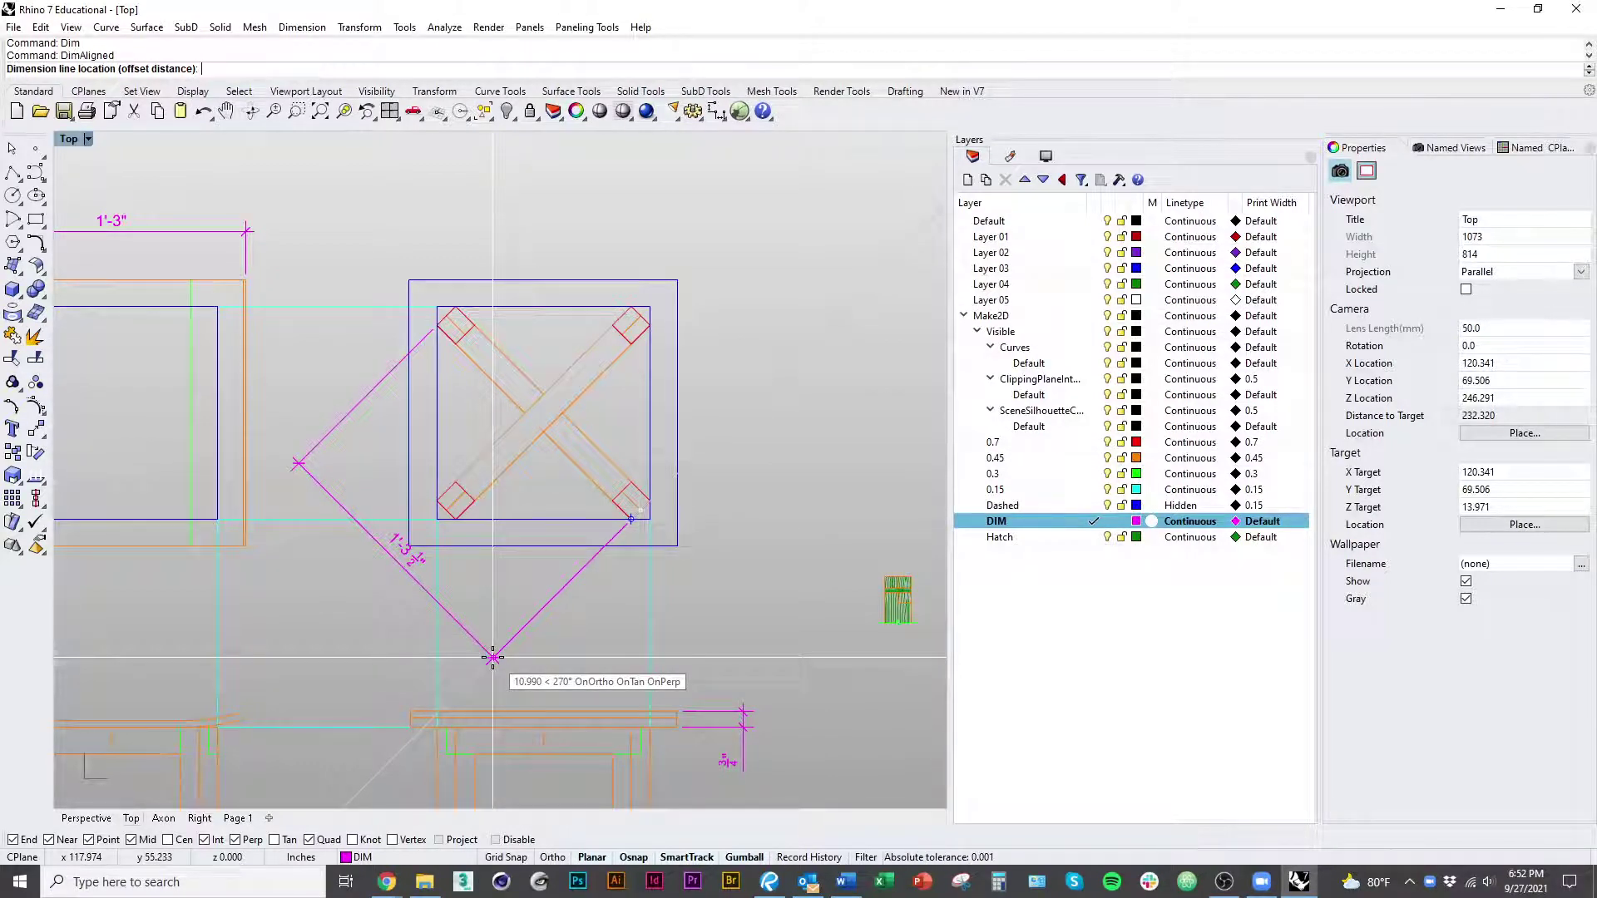
left_click(491, 658)
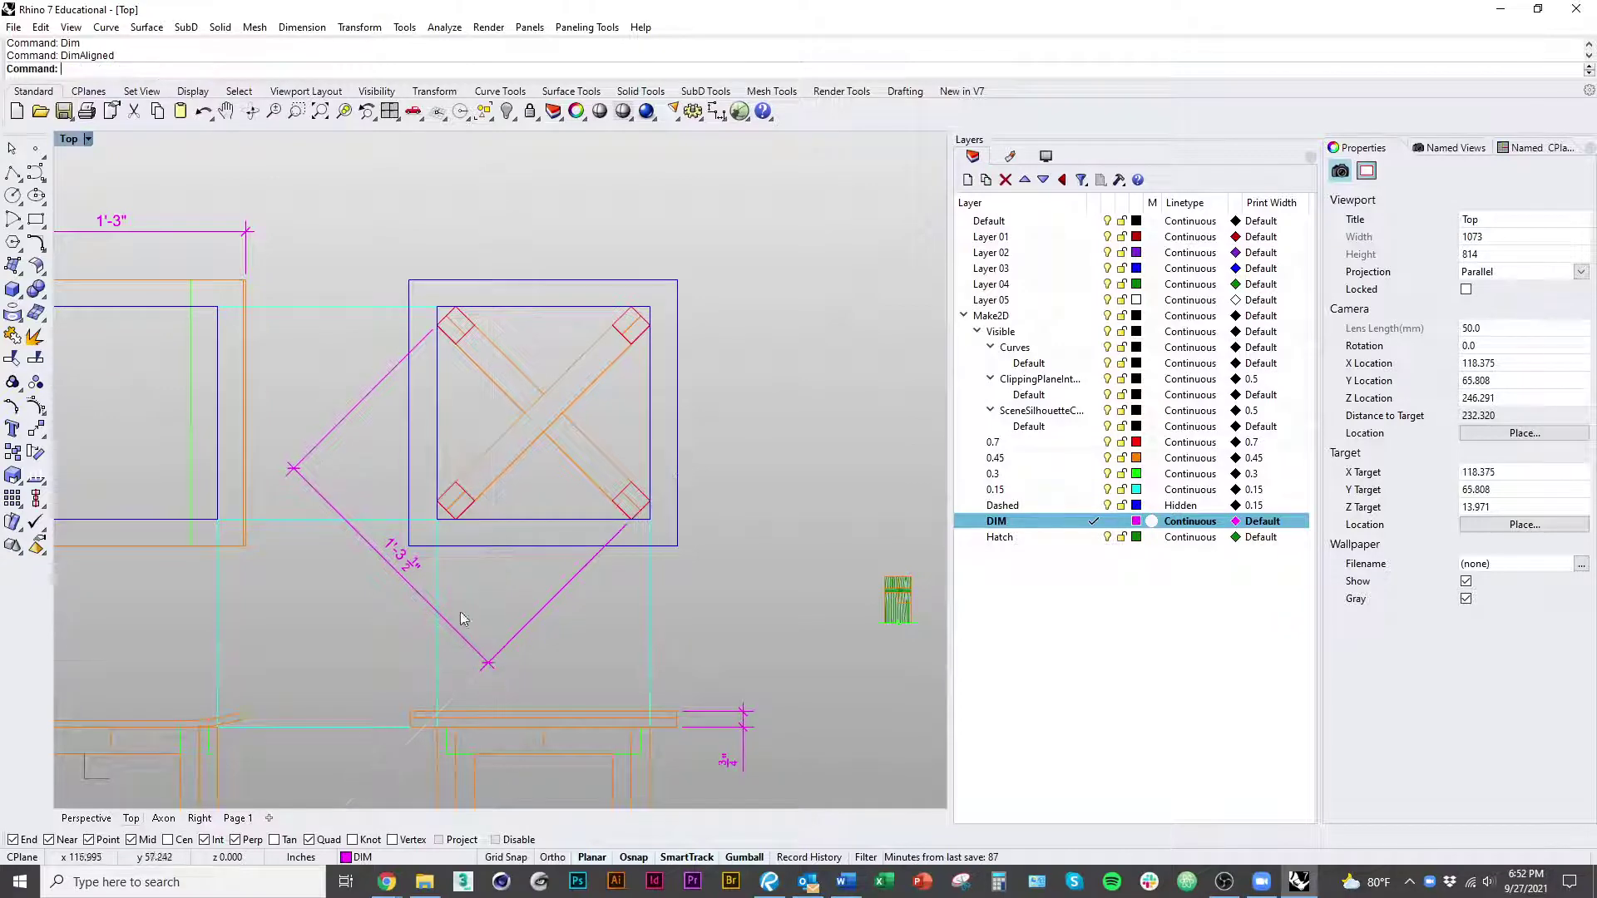
Step: Delete the diagonal aligned dimension beside the right plan
scroll(593, 627, "down", 3)
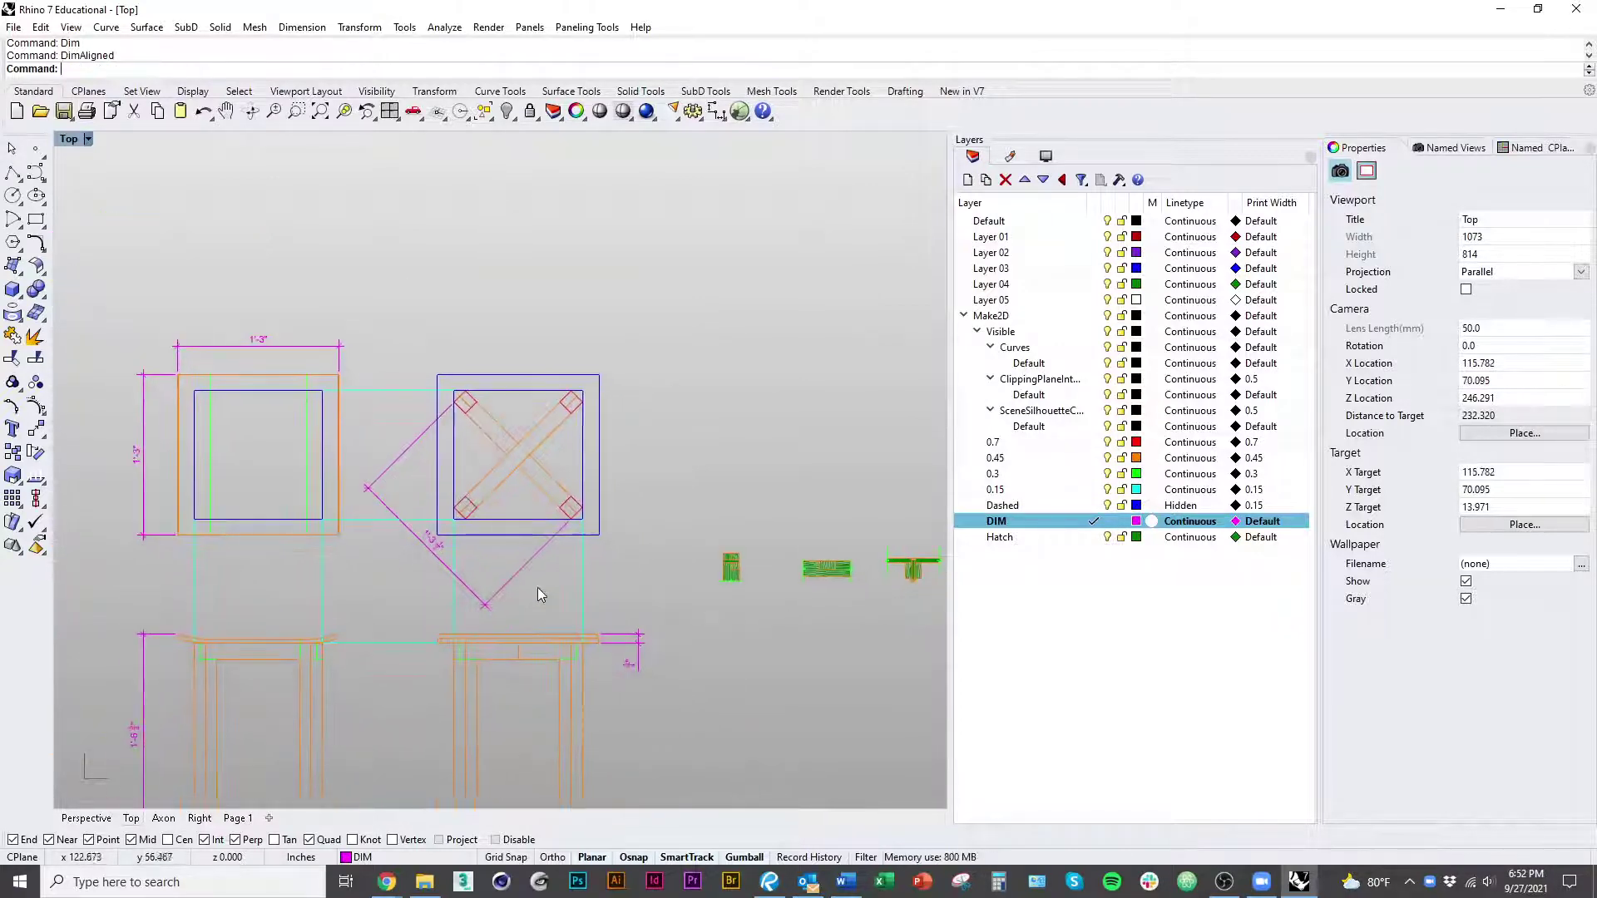
left_click(535, 594)
type("d")
key("Return")
scroll(530, 597, "down", 4)
mouse_move(529, 603)
right_mouse_down()
mouse_move(796, 586)
mouse_move(735, 599)
mouse_move(632, 540)
right_mouse_up()
scroll(628, 524, "up", 2)
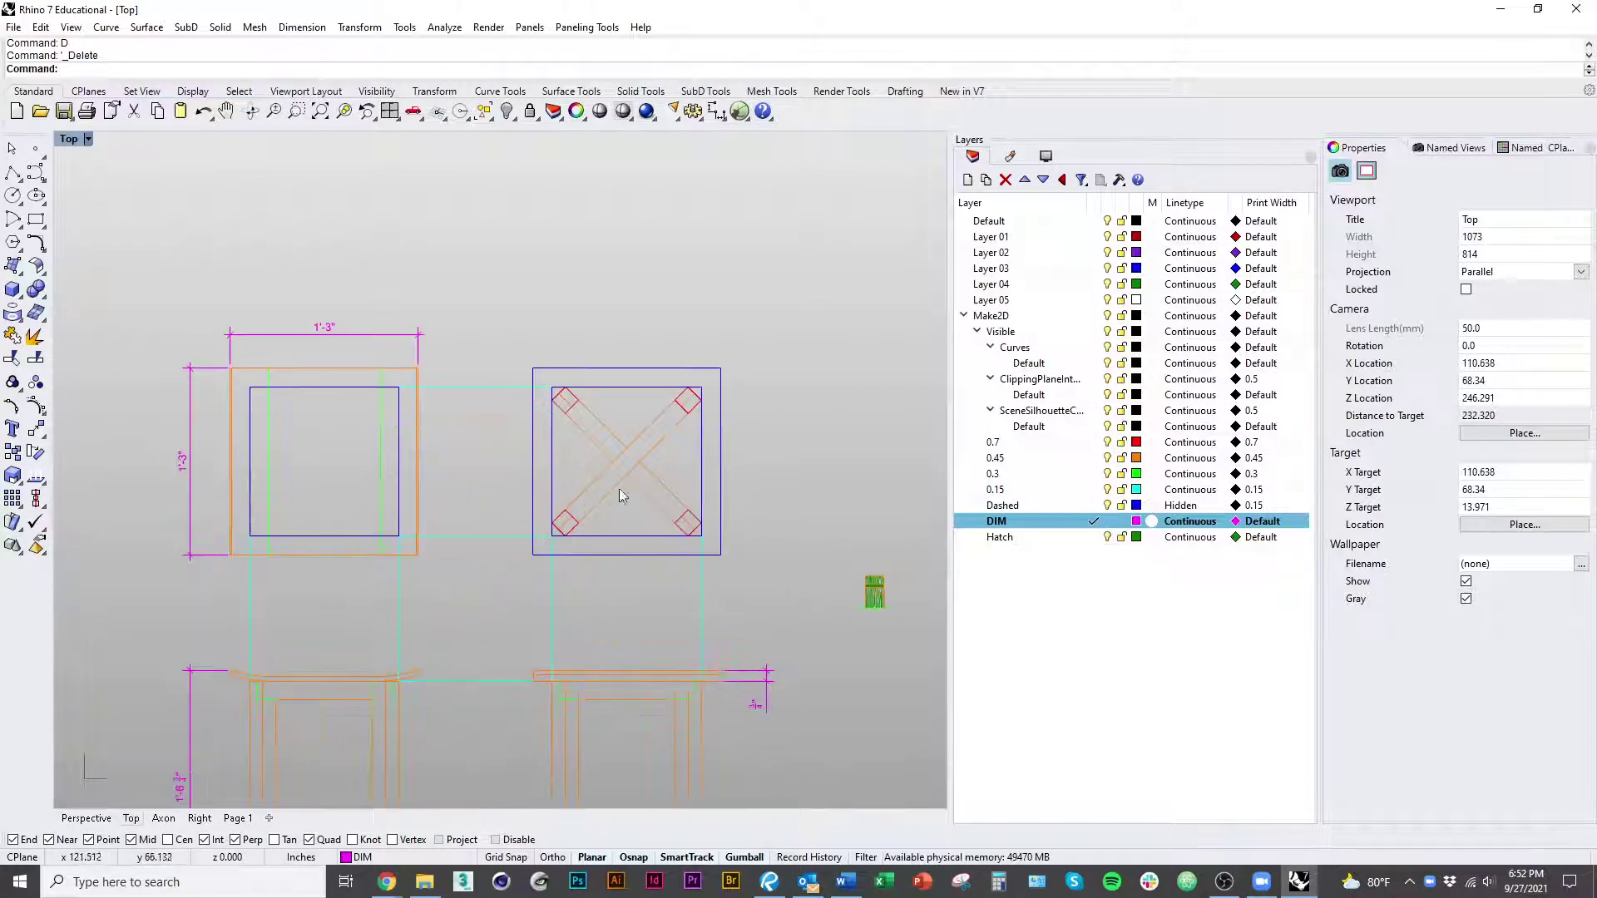
Step: Add an aligned dimension for the length of the tenon at the right end of the upper exploded crosspiece, placing it below
scroll(619, 496, "down", 5)
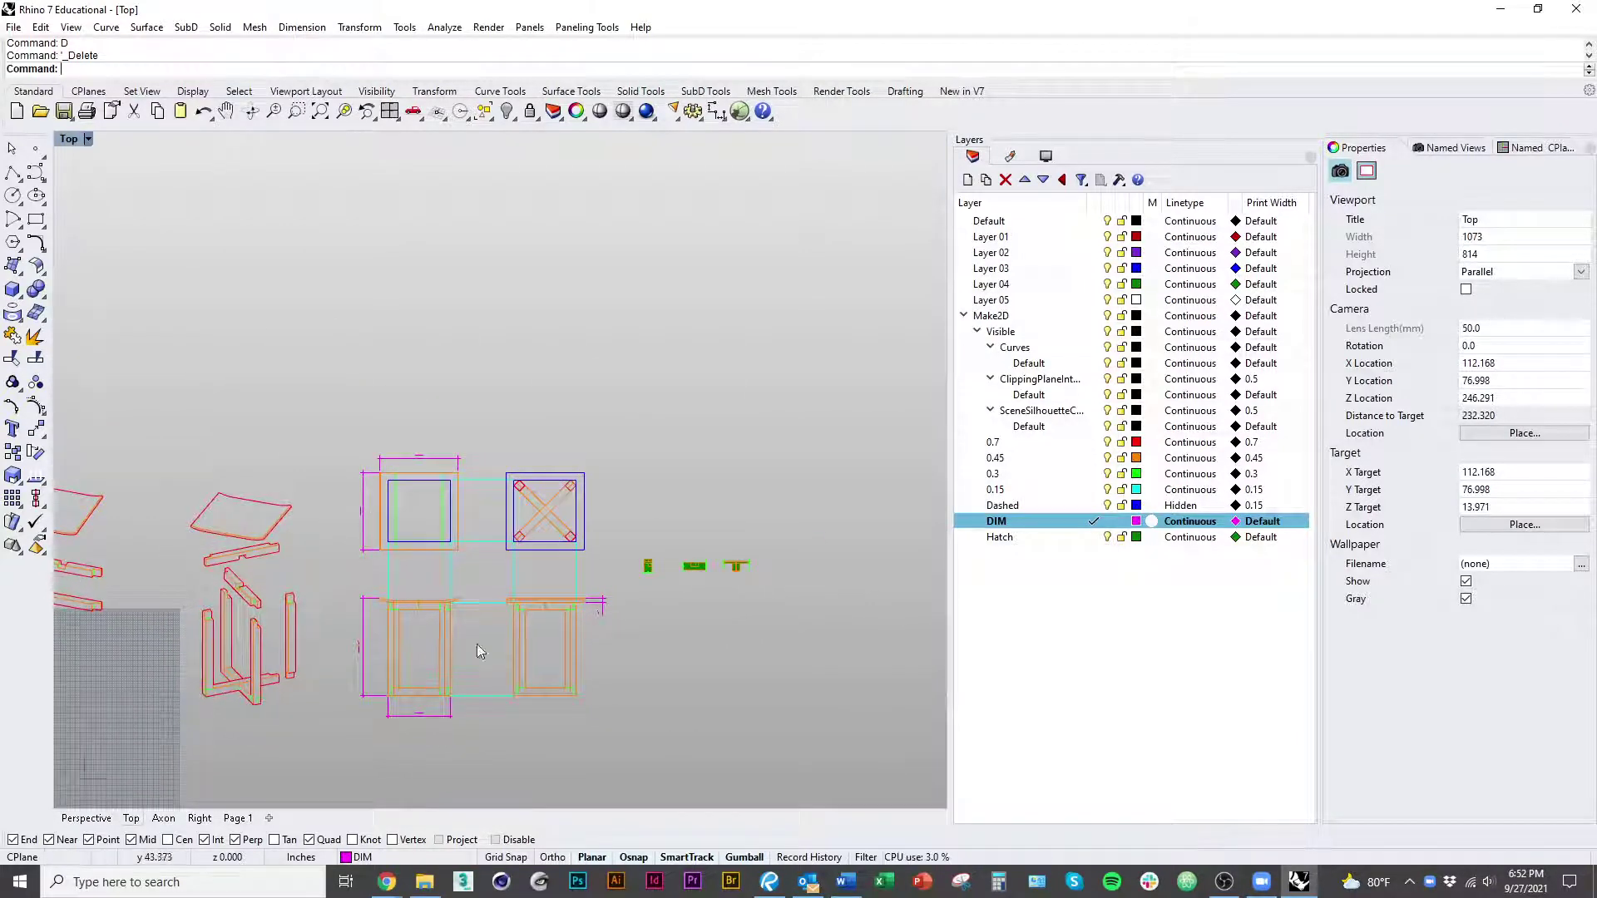
right_click_drag(480, 651, 586, 589)
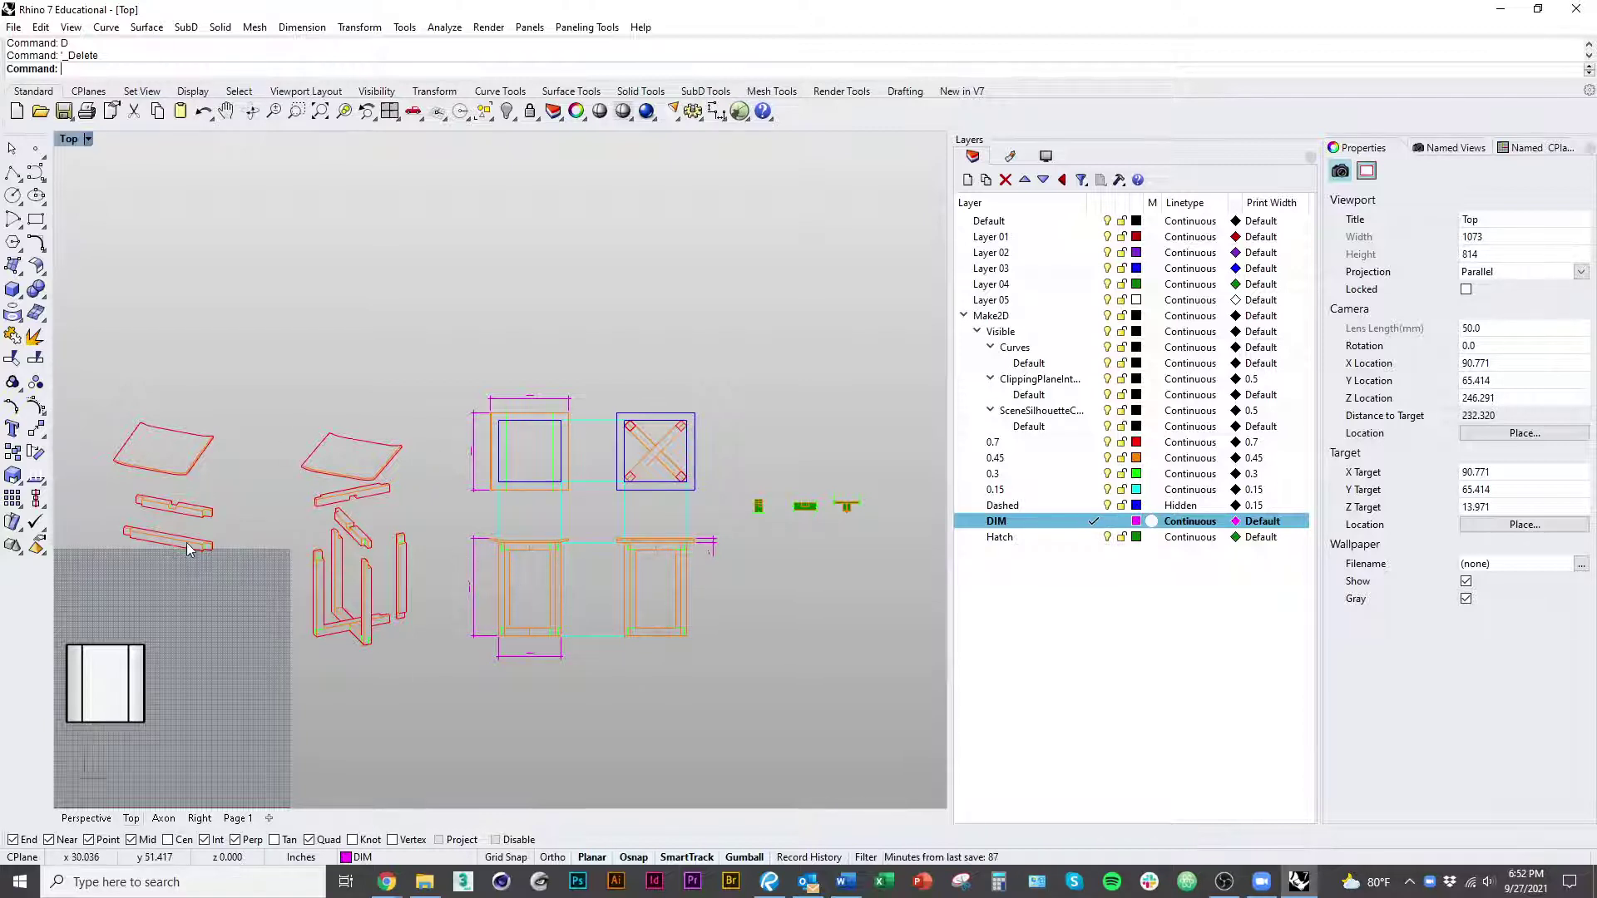
right_click_drag(192, 551, 337, 507)
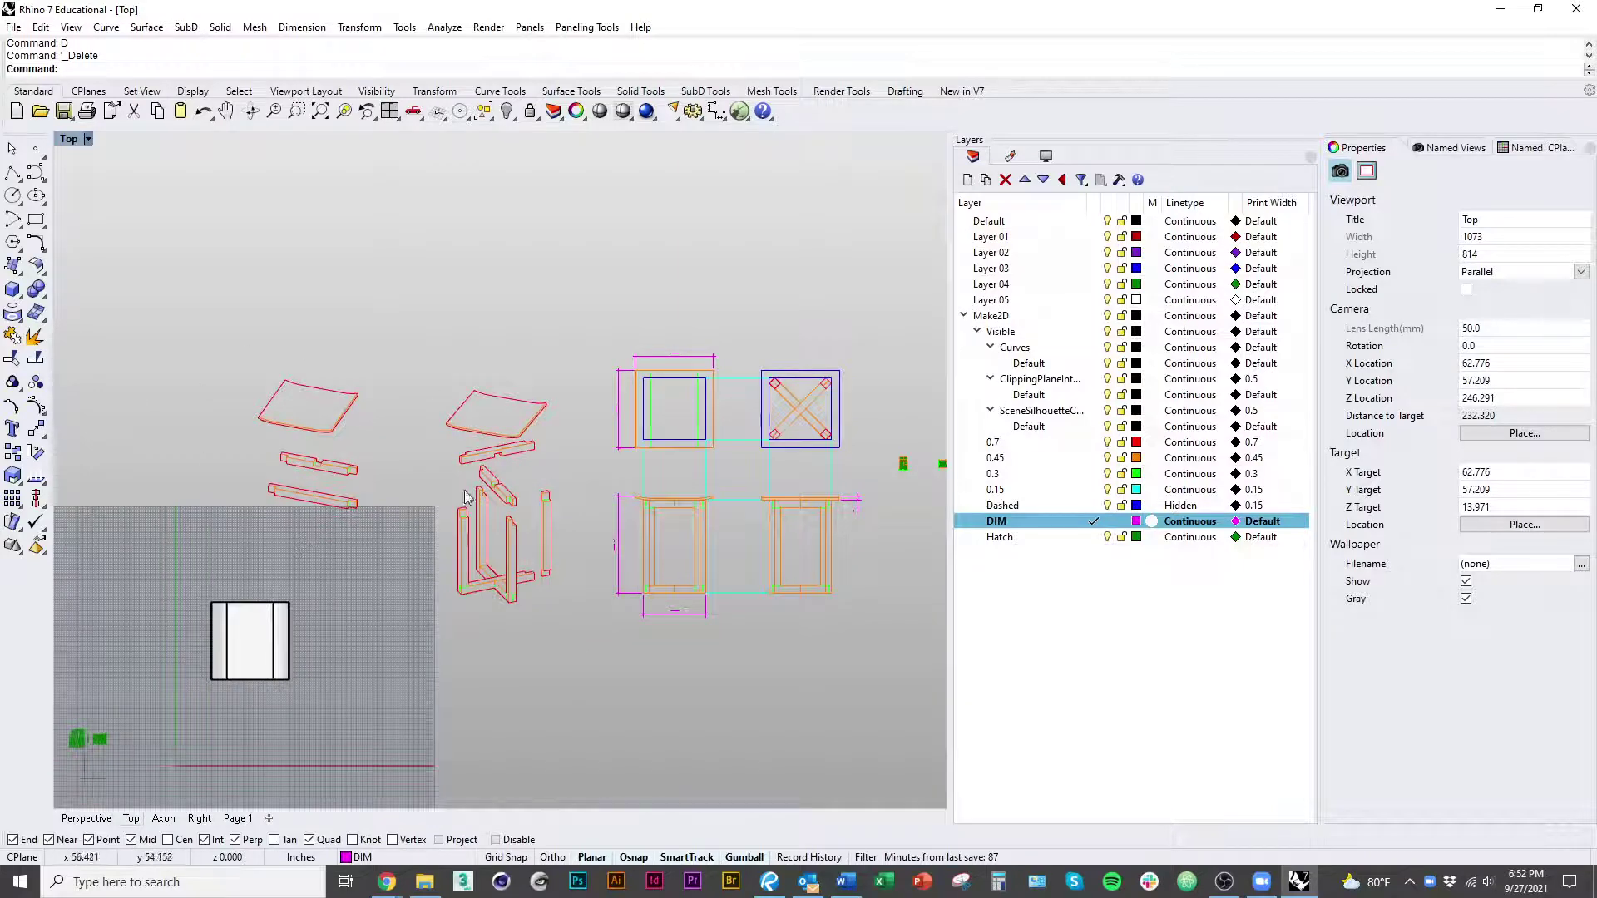
scroll(308, 500, "up", 4)
right_click_drag(324, 356, 382, 395, "ctrl")
scroll(425, 533, "up", 8)
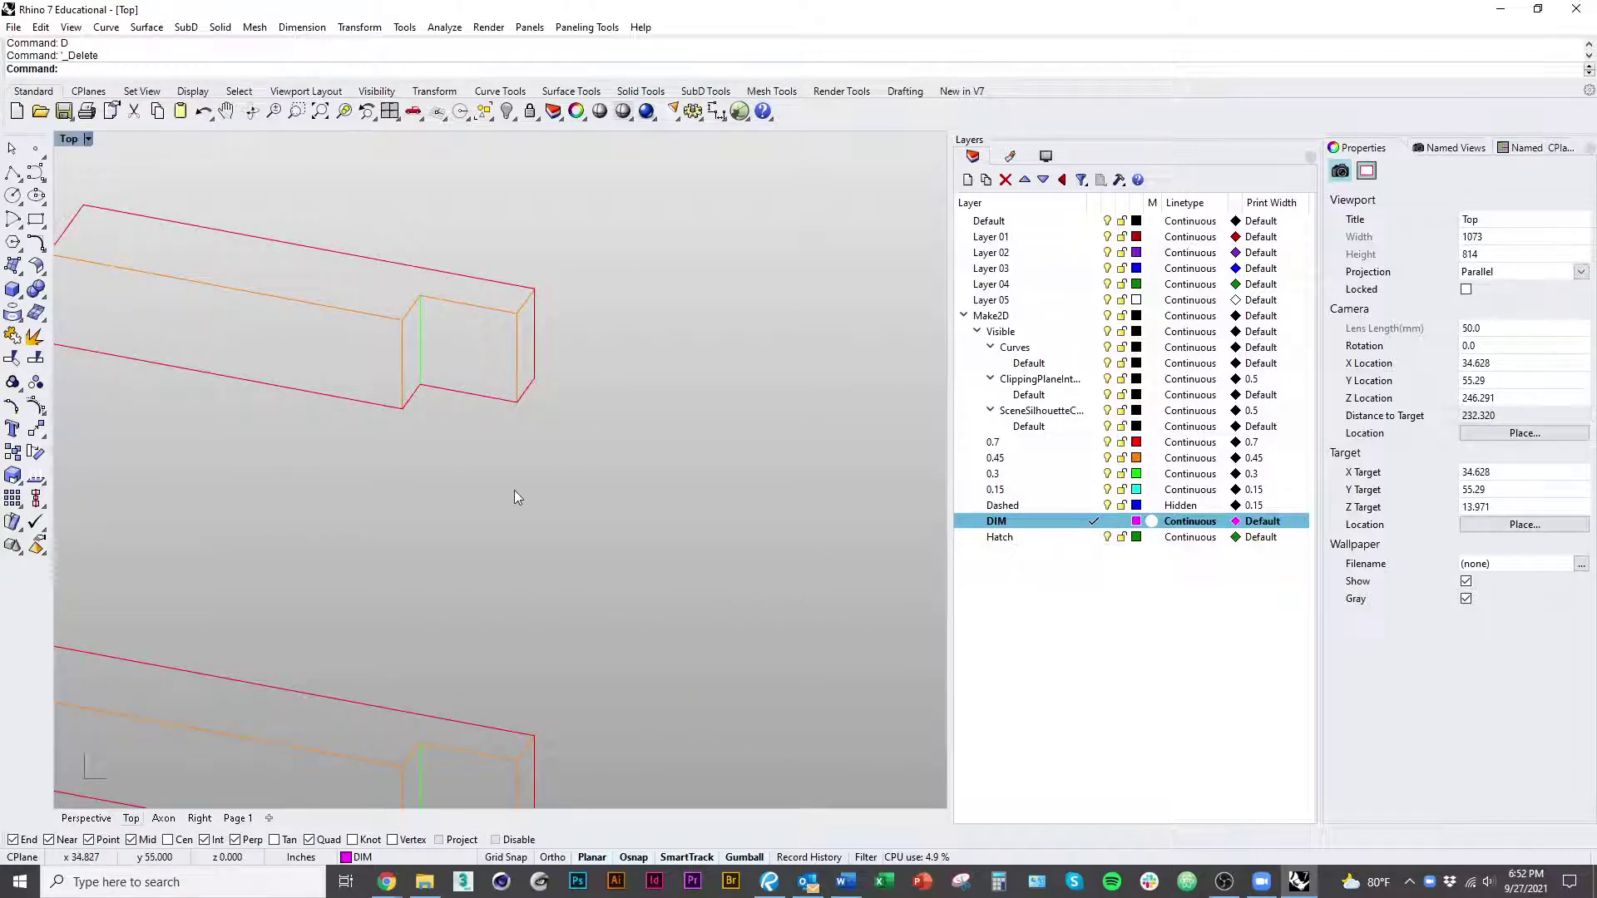
right_click_drag(491, 472, 582, 487)
type("Dim")
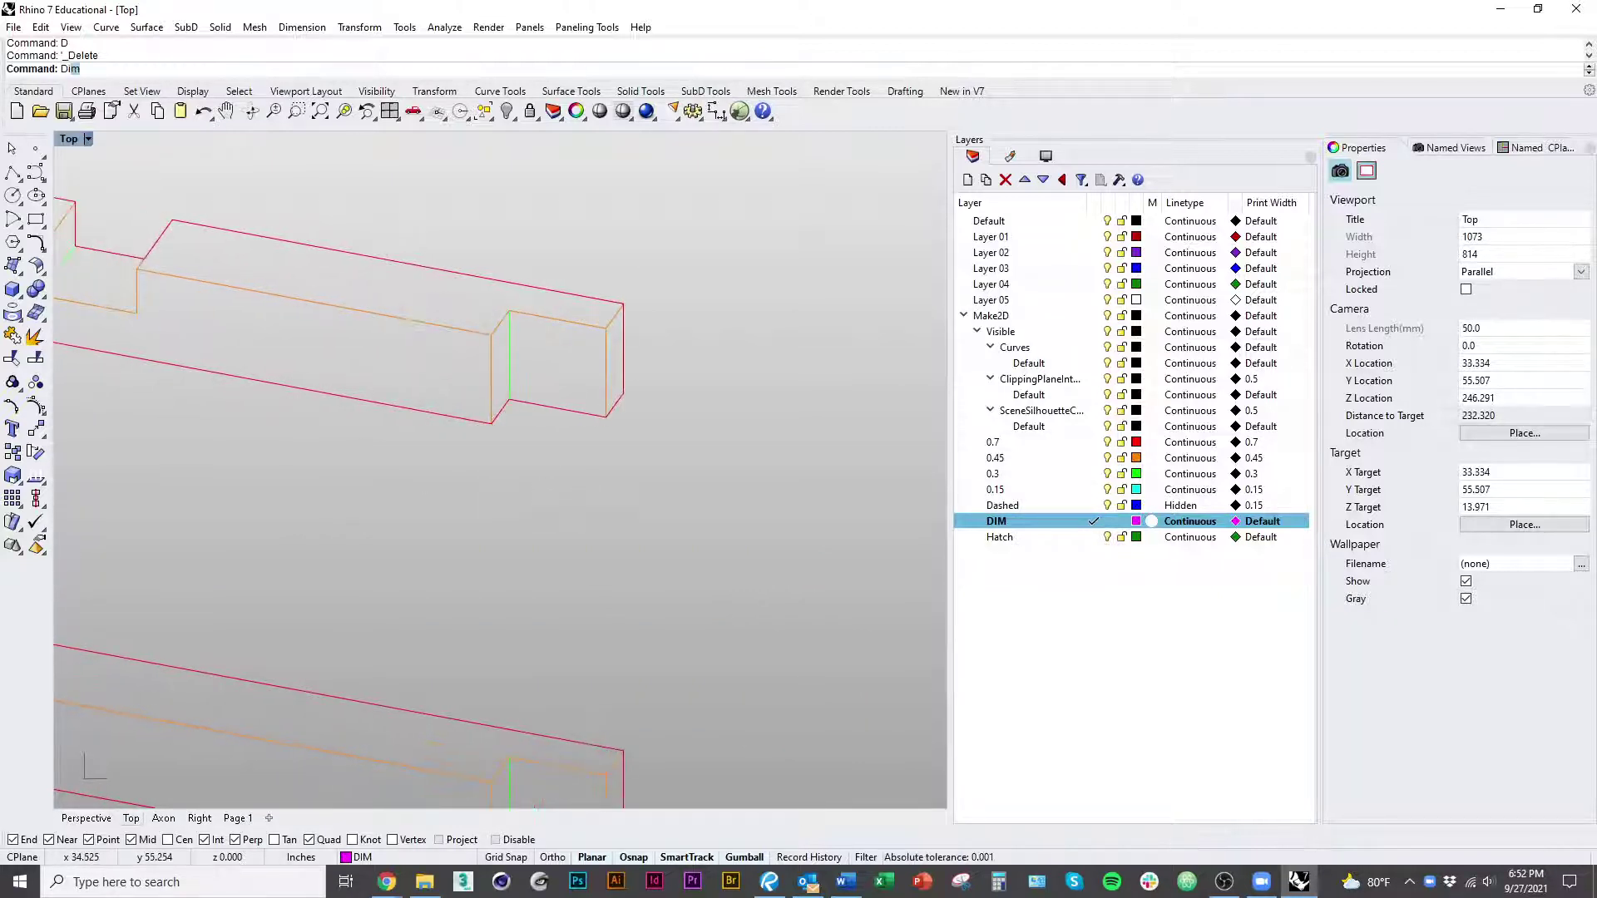
key("Return")
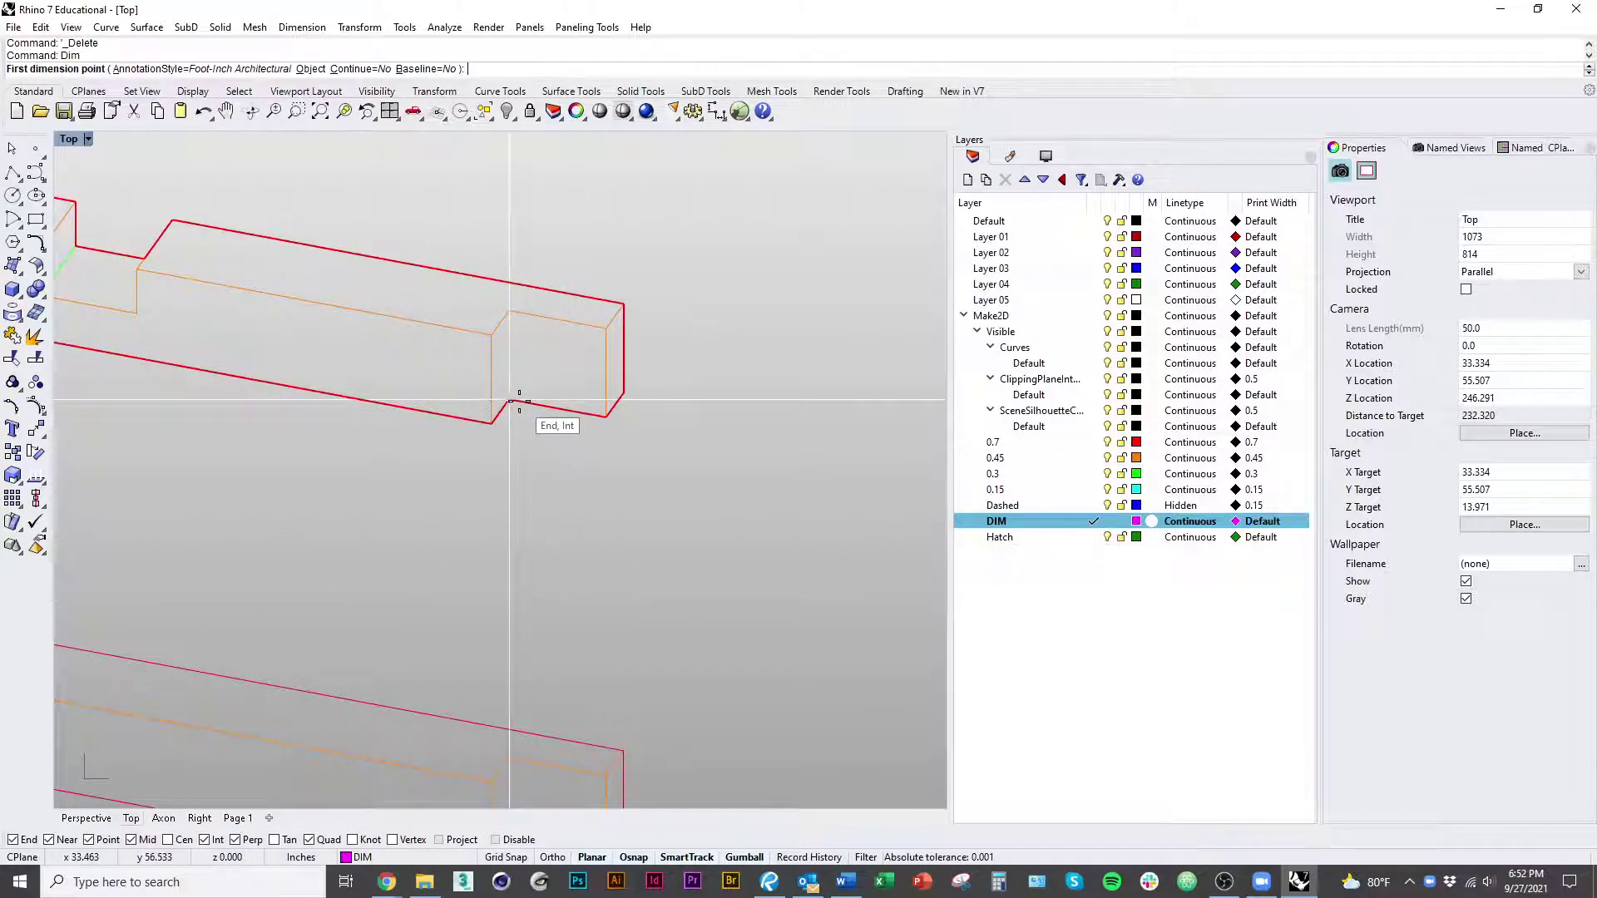
key("Escape")
type("DimA")
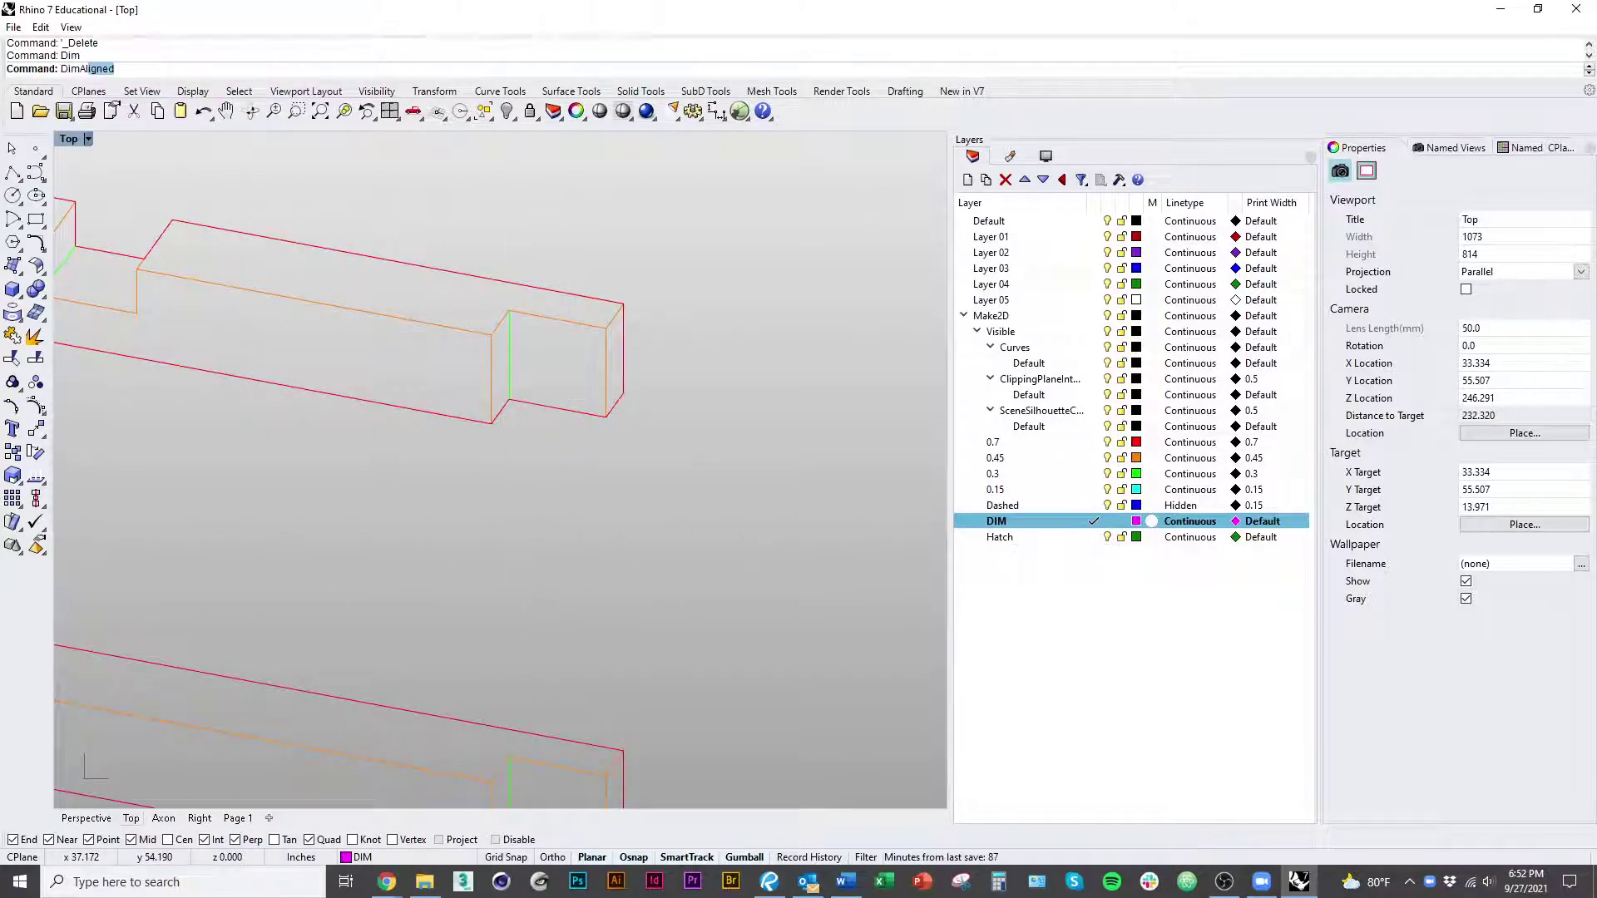
key("Return")
left_click(516, 403)
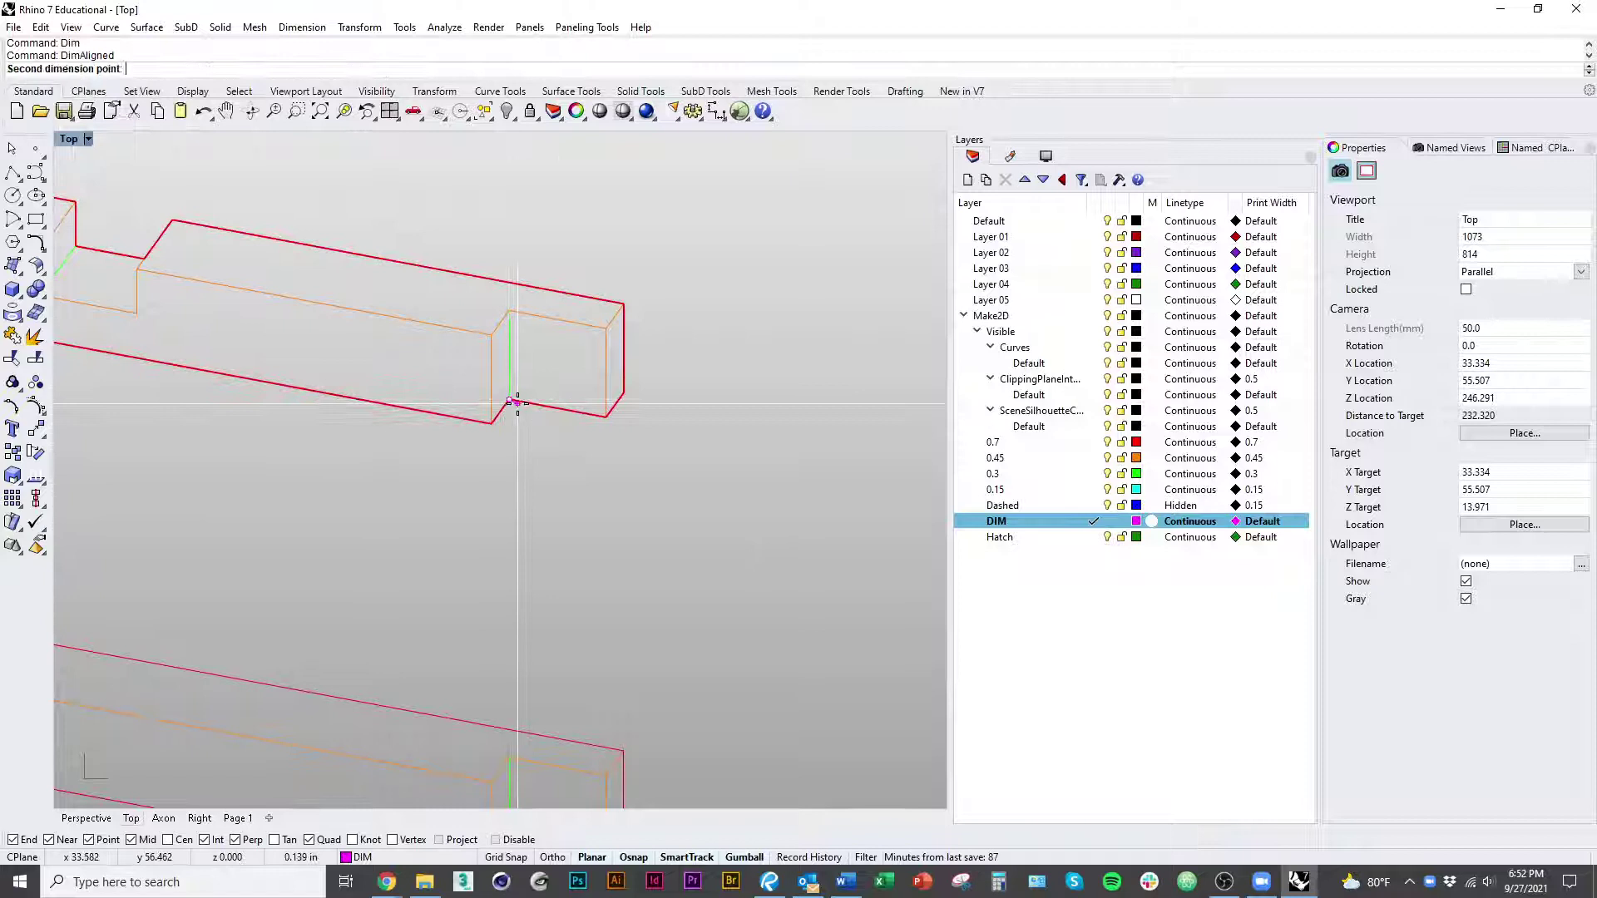
left_click(606, 416)
key("Escape")
key("space")
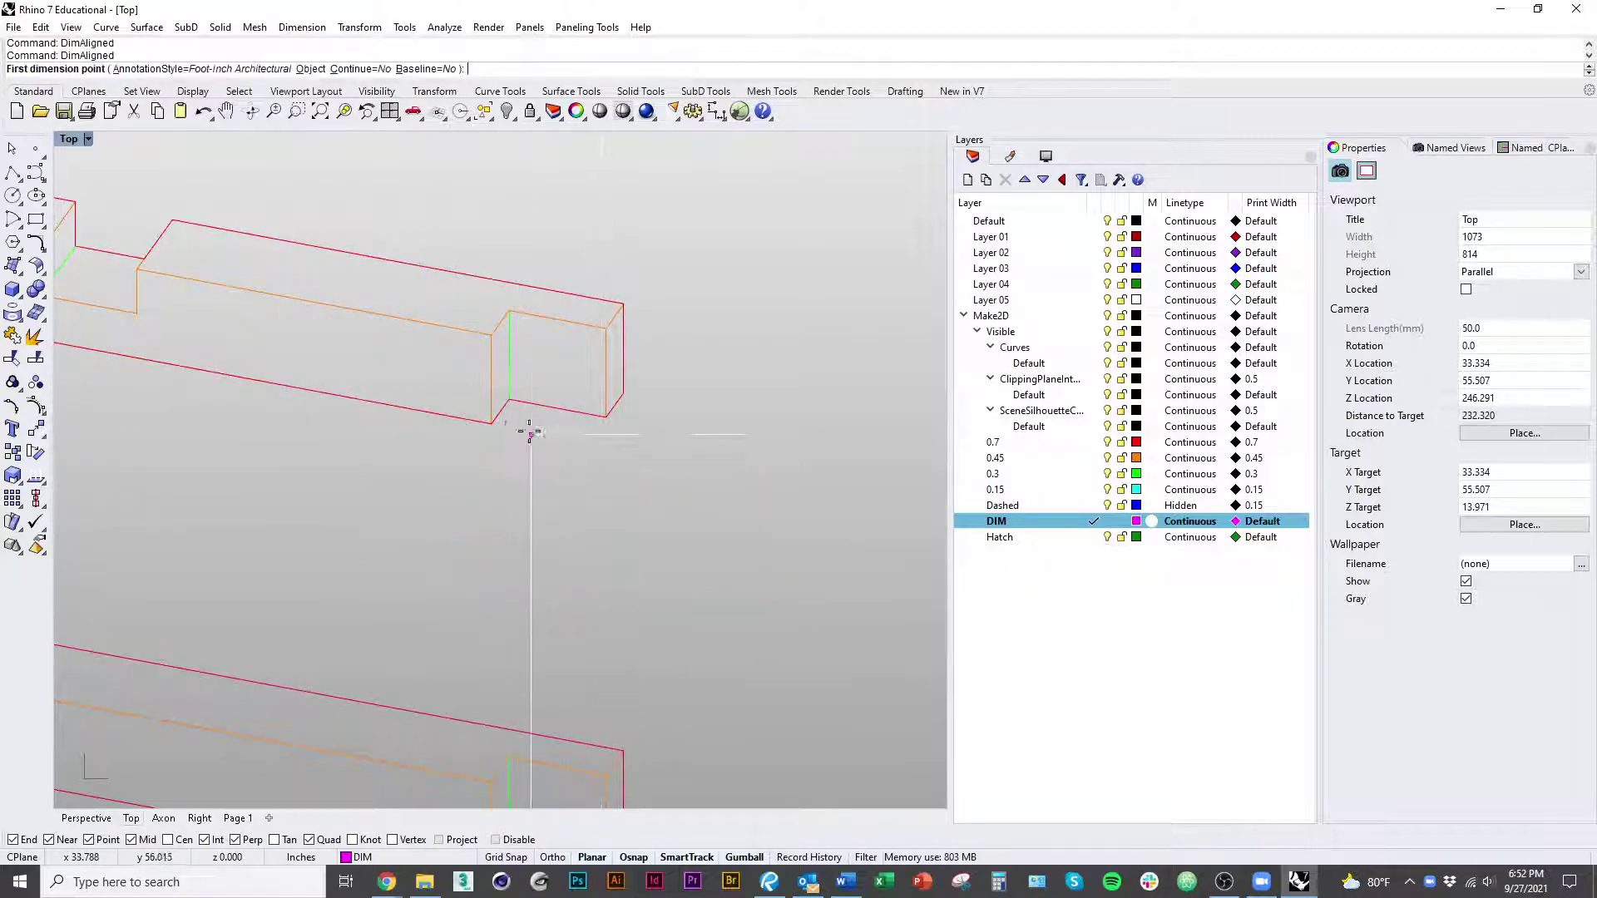
left_click(509, 400)
left_click(606, 417)
left_click(618, 518)
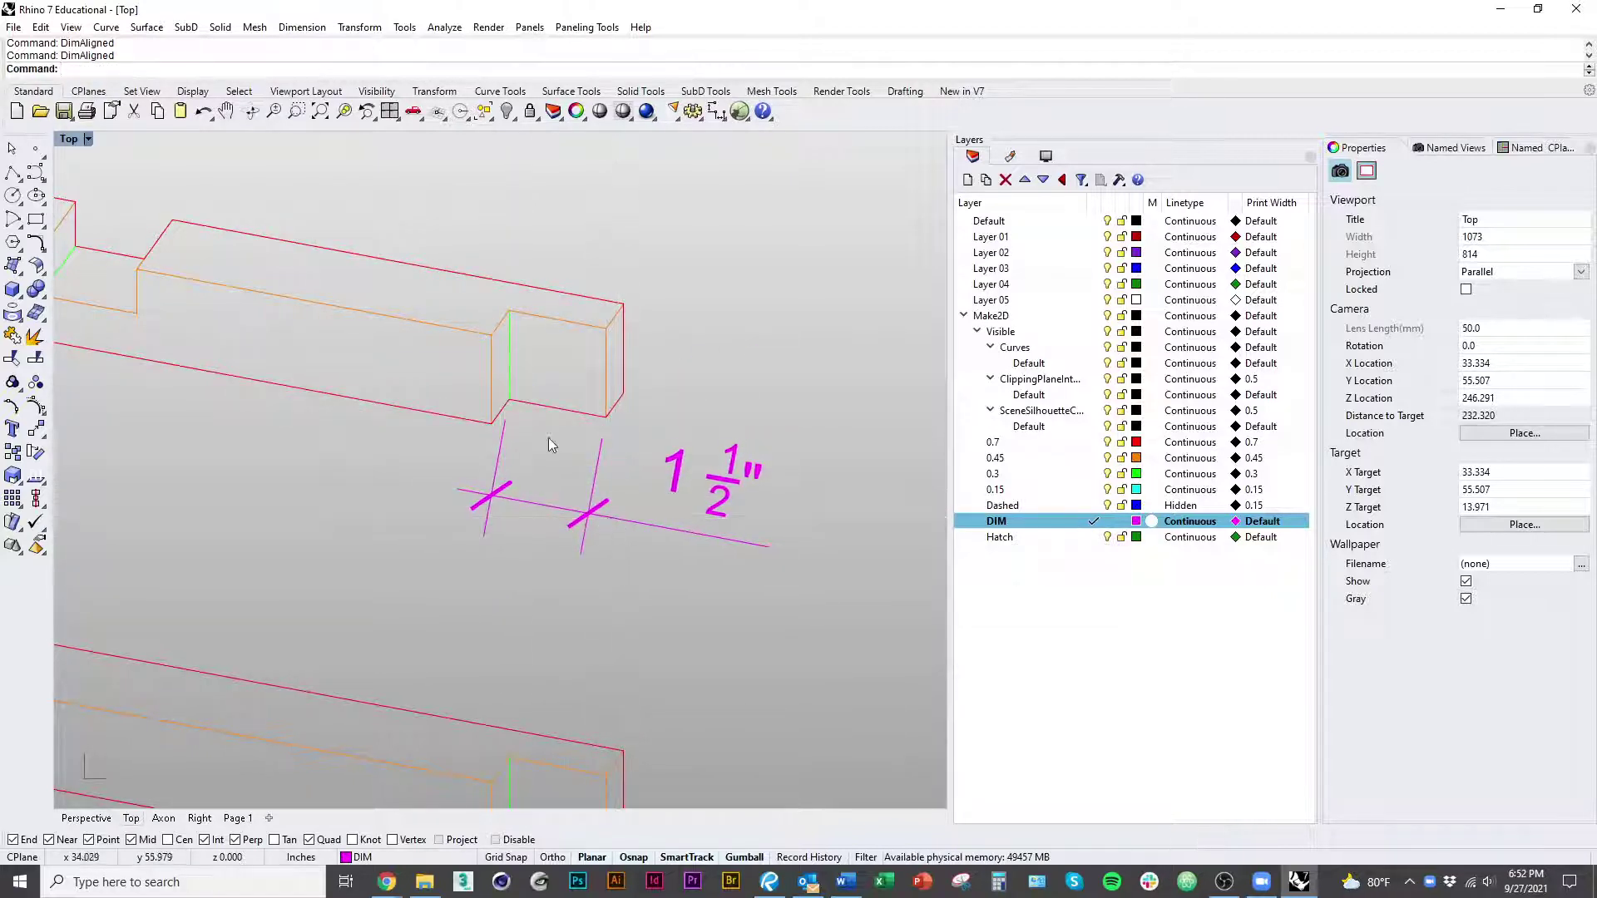
key("space")
left_click(509, 400)
left_click(607, 417)
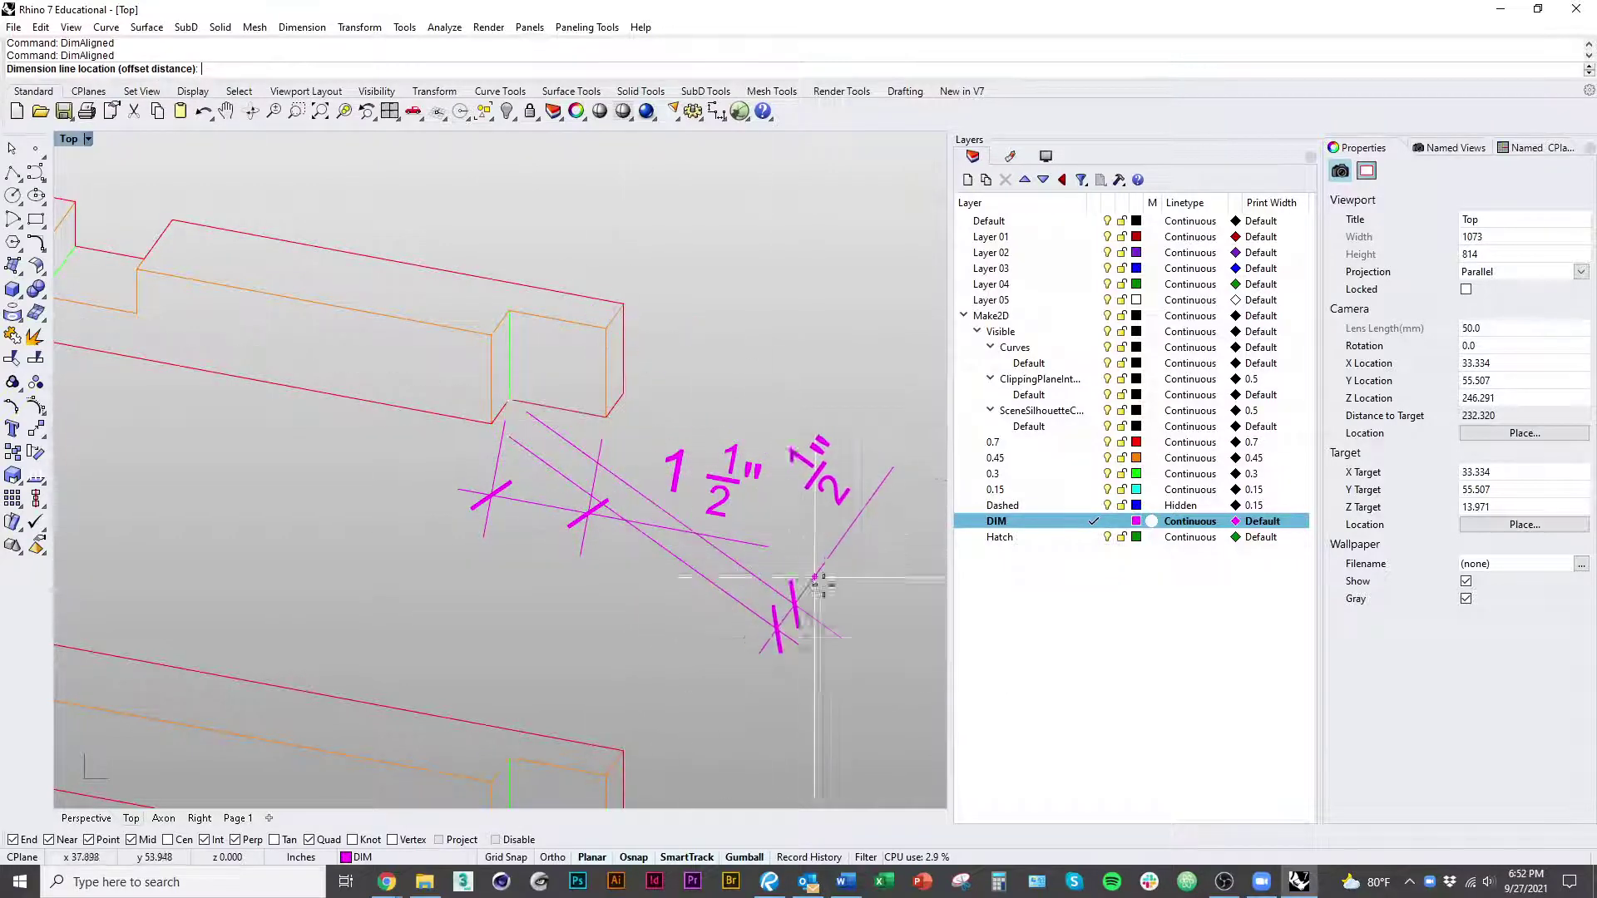
key("Escape")
Step: Add an aligned dimension along the short slanted edge of the right tenon's shoulder, offsetting it up and to the left
key("space")
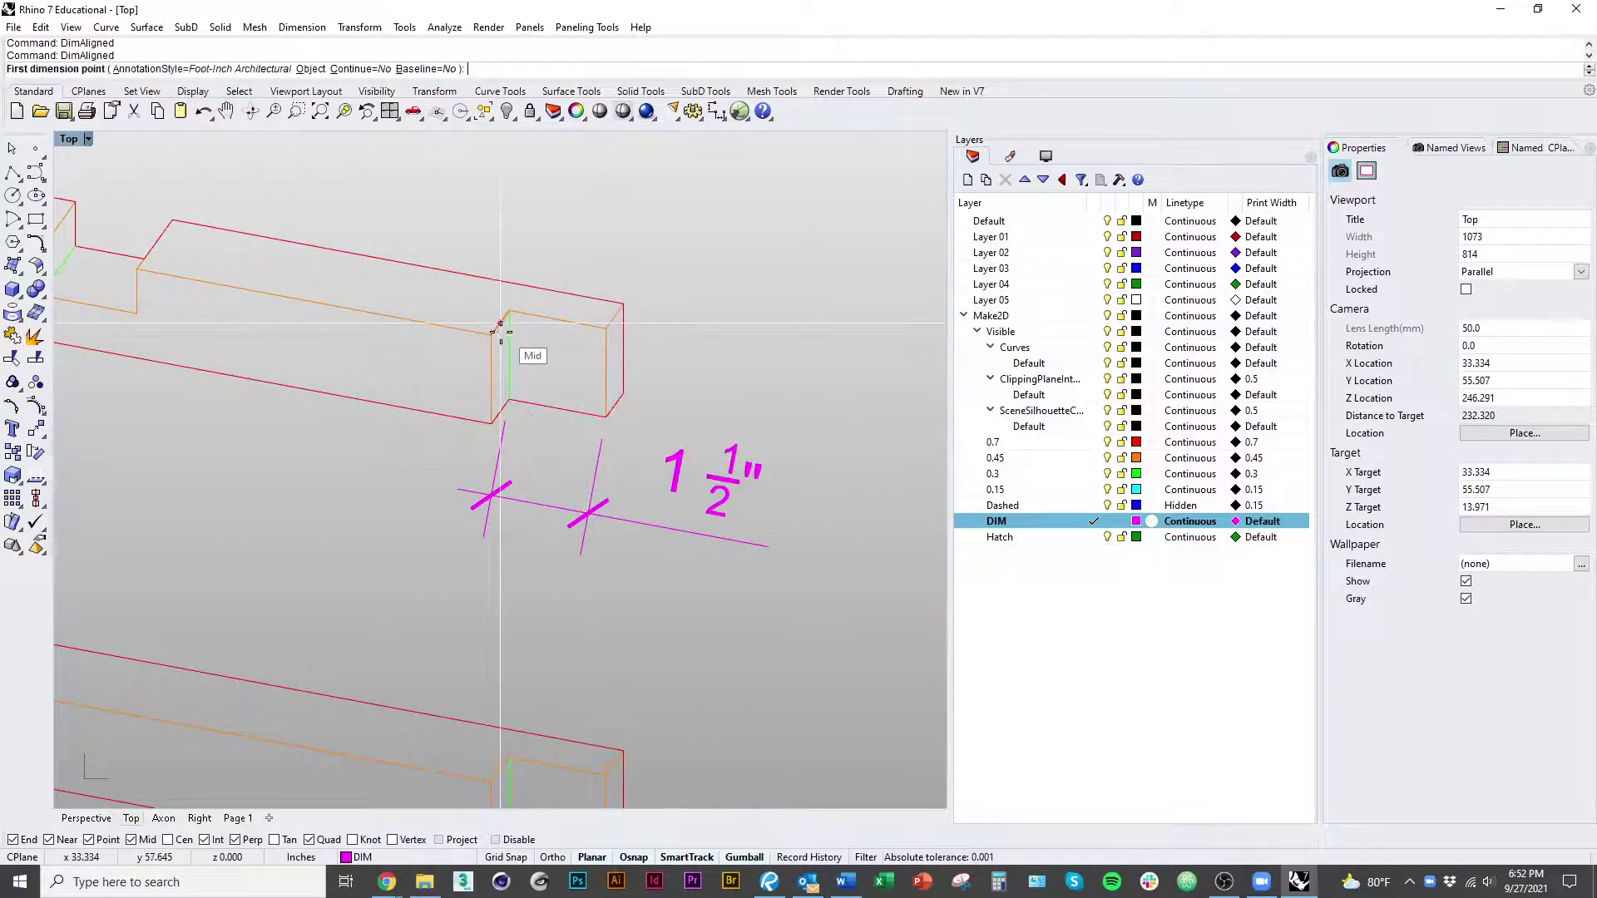
left_click(509, 311)
left_click(492, 335)
left_click(464, 307)
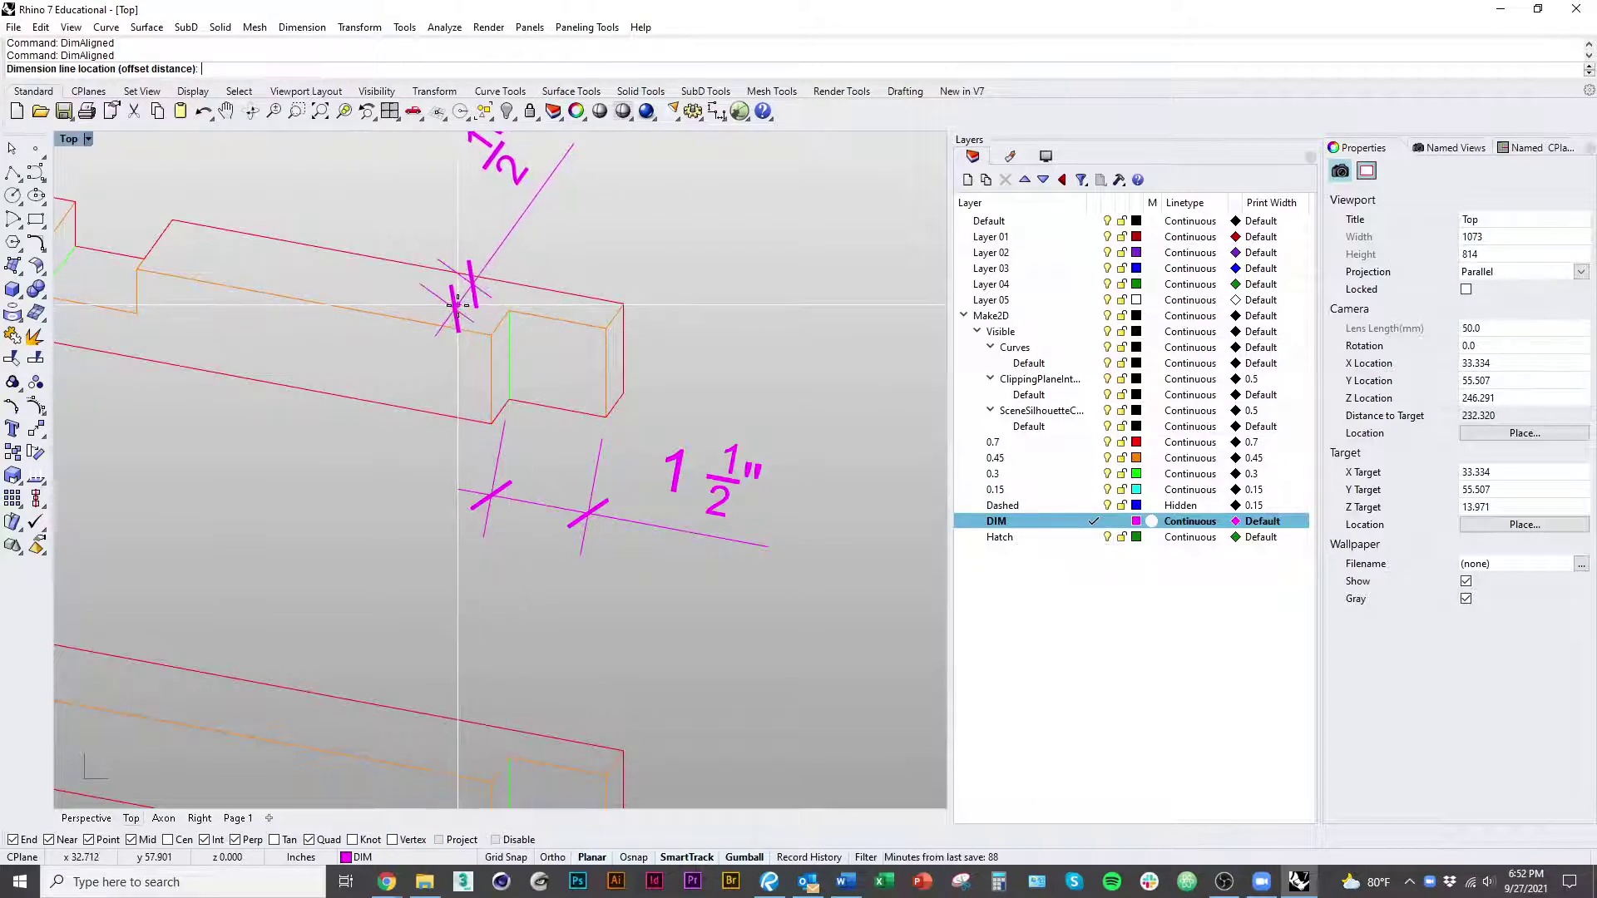
Step: Add an aligned dimension to the short slanted edge at the upper crosspiece's left end, placing it just outside the end
scroll(709, 515, "down", 3)
scroll(709, 516, "down", 2)
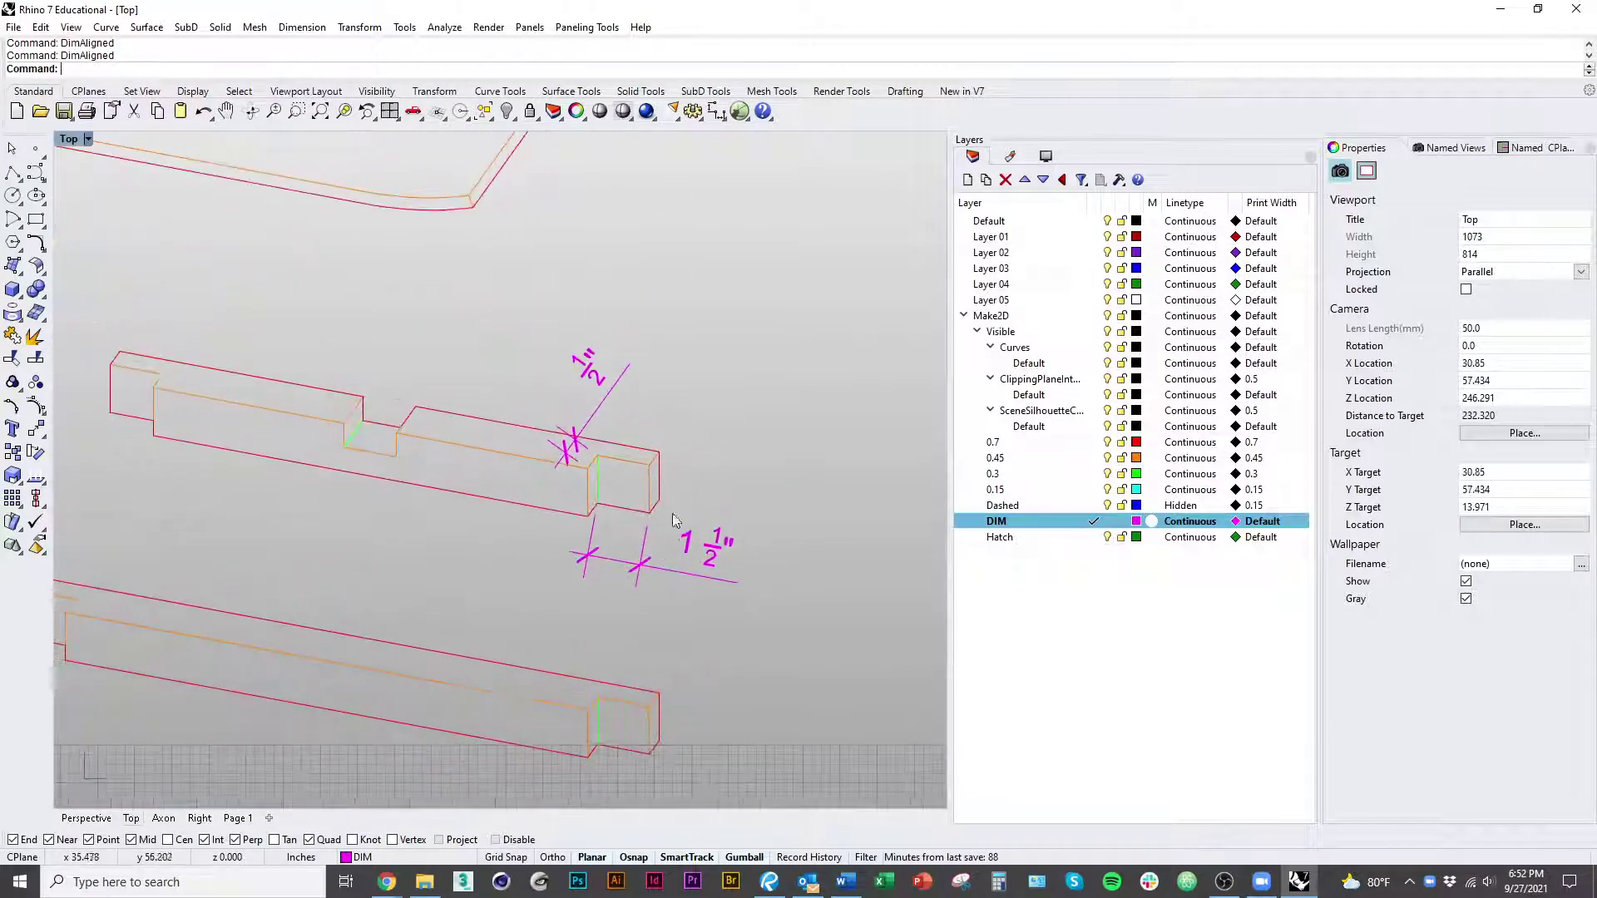
right_click_drag(138, 397, 279, 409)
scroll(278, 402, "up", 1)
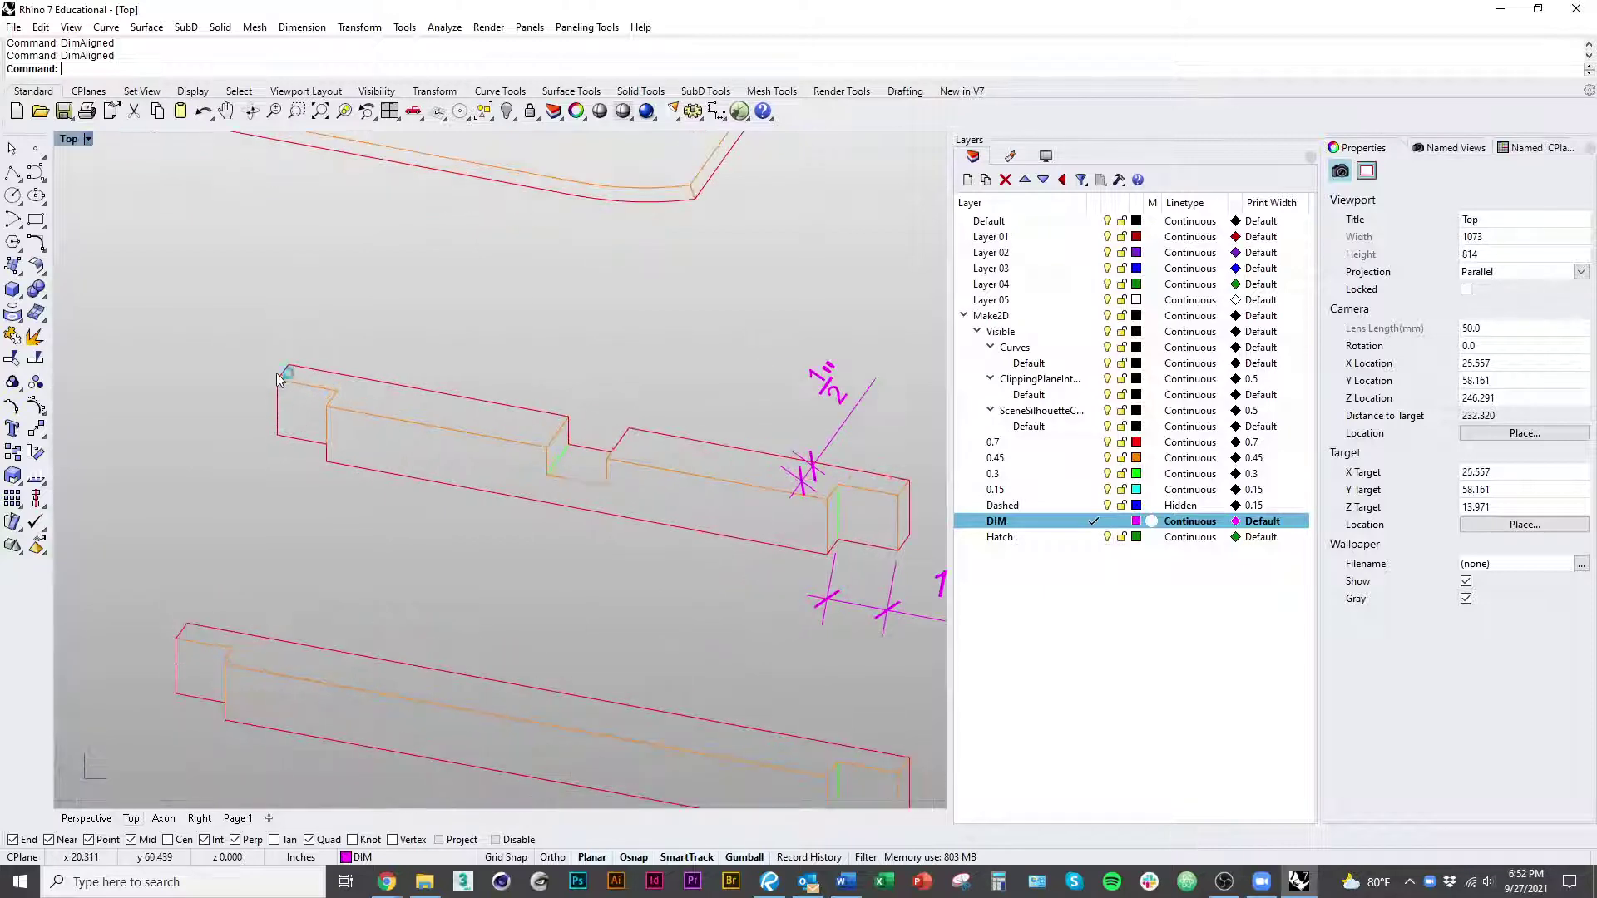
key("space")
left_click(277, 380)
left_click(288, 366)
left_click(242, 340)
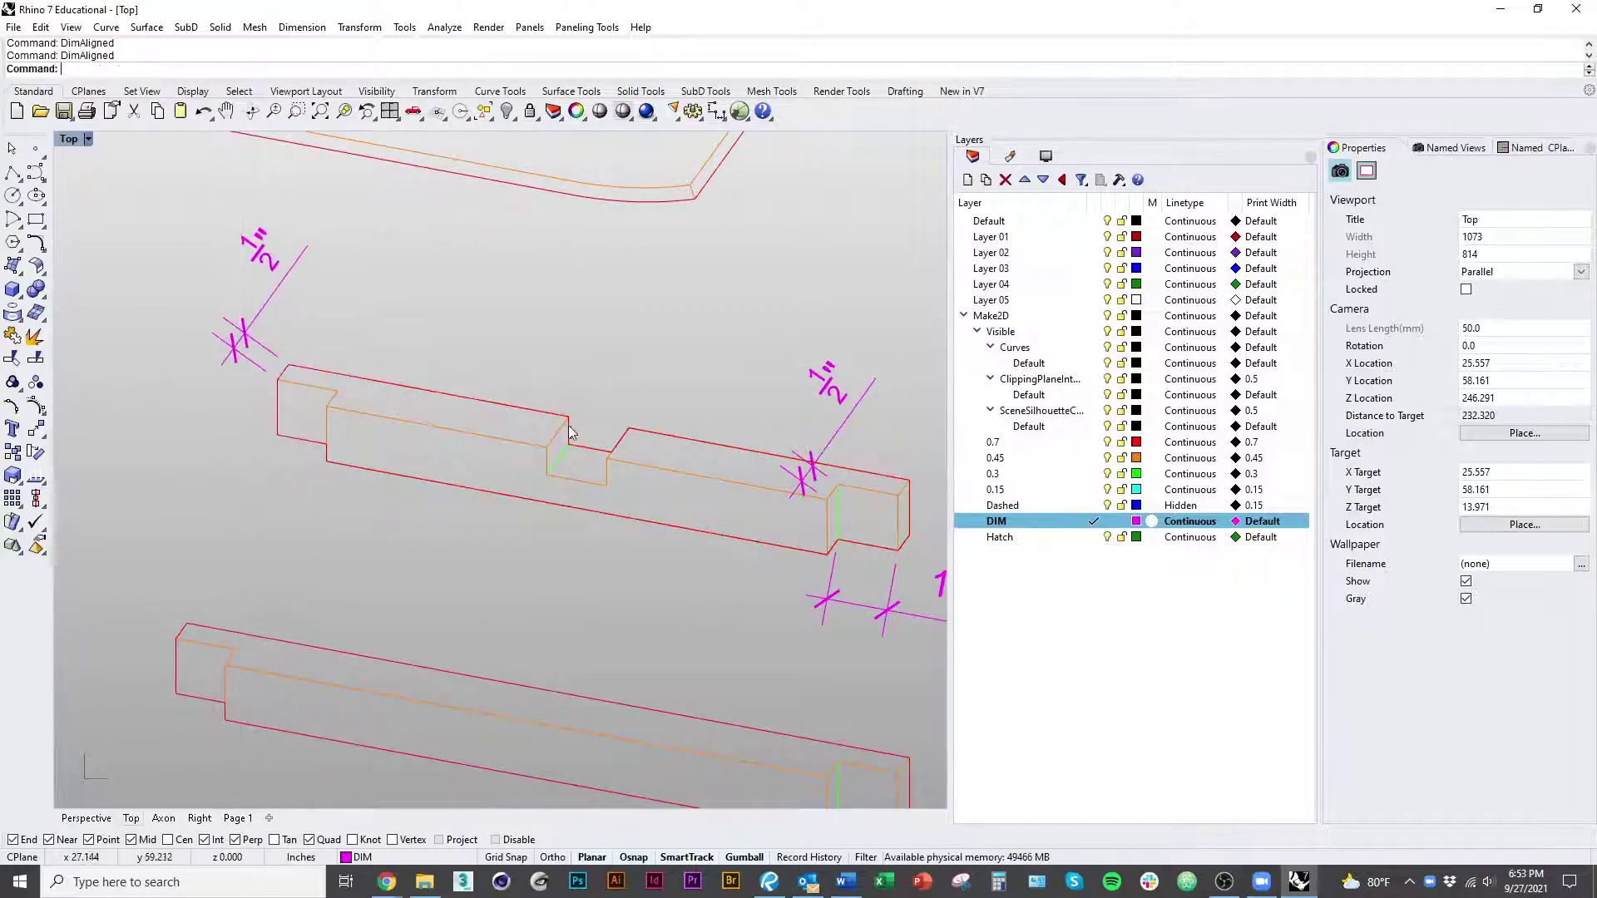
key("space")
left_click(576, 480)
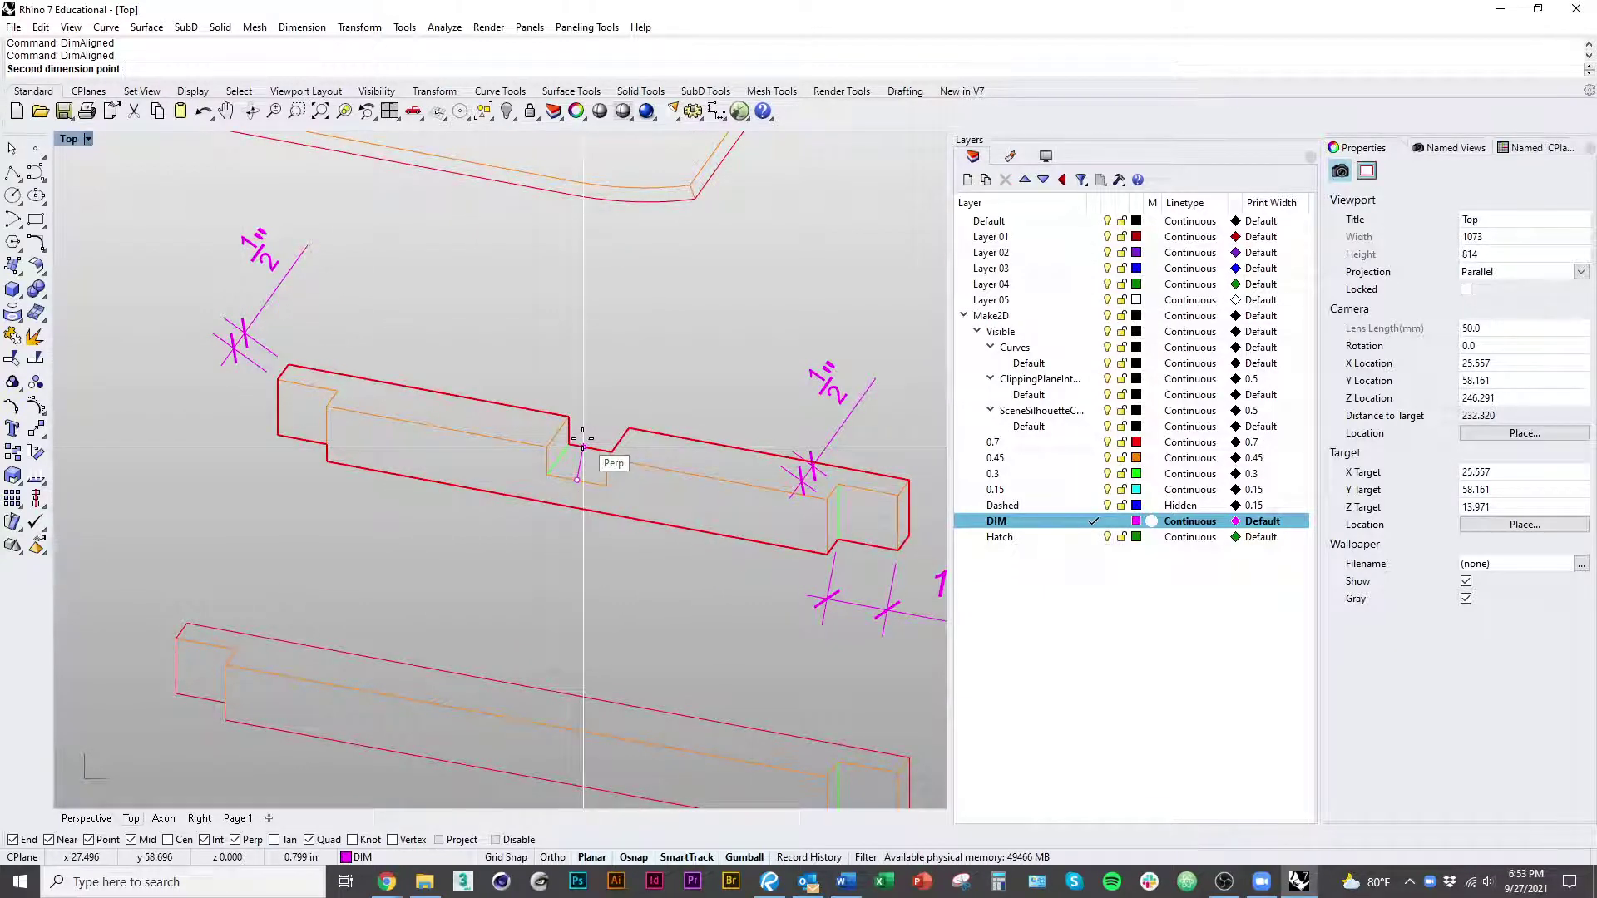
left_click(583, 447)
key("Escape")
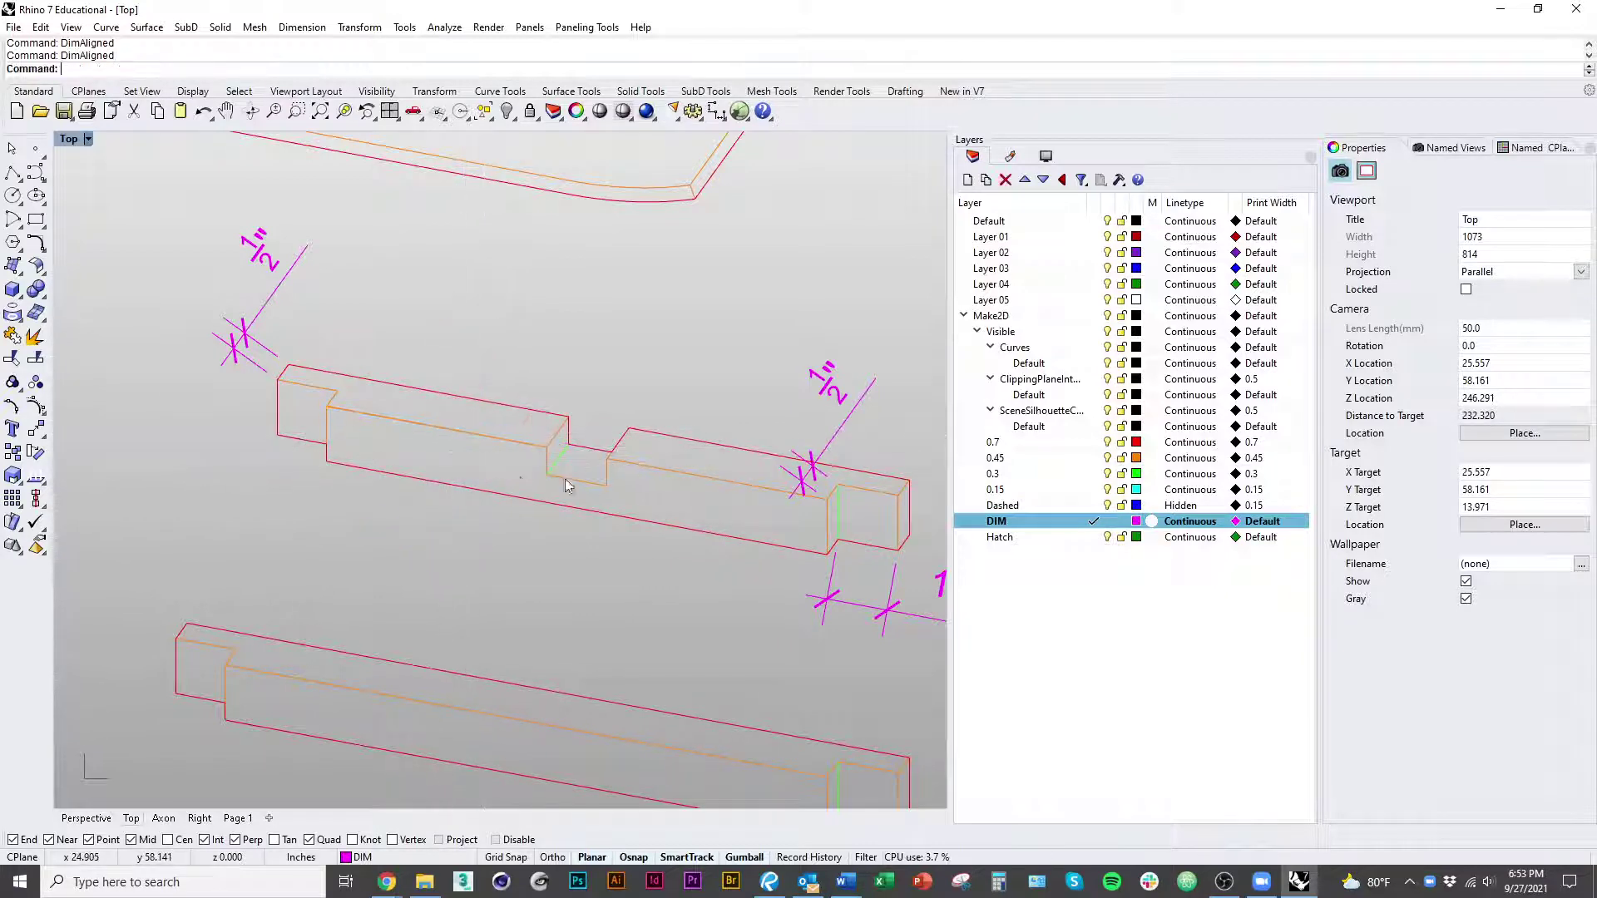
Step: Add an aligned dimension for the width of the upper crosspiece's middle notch, placing it below the notch
key("space")
right_click_drag(677, 502, 587, 508)
scroll(507, 490, "up", 4)
left_click(430, 471)
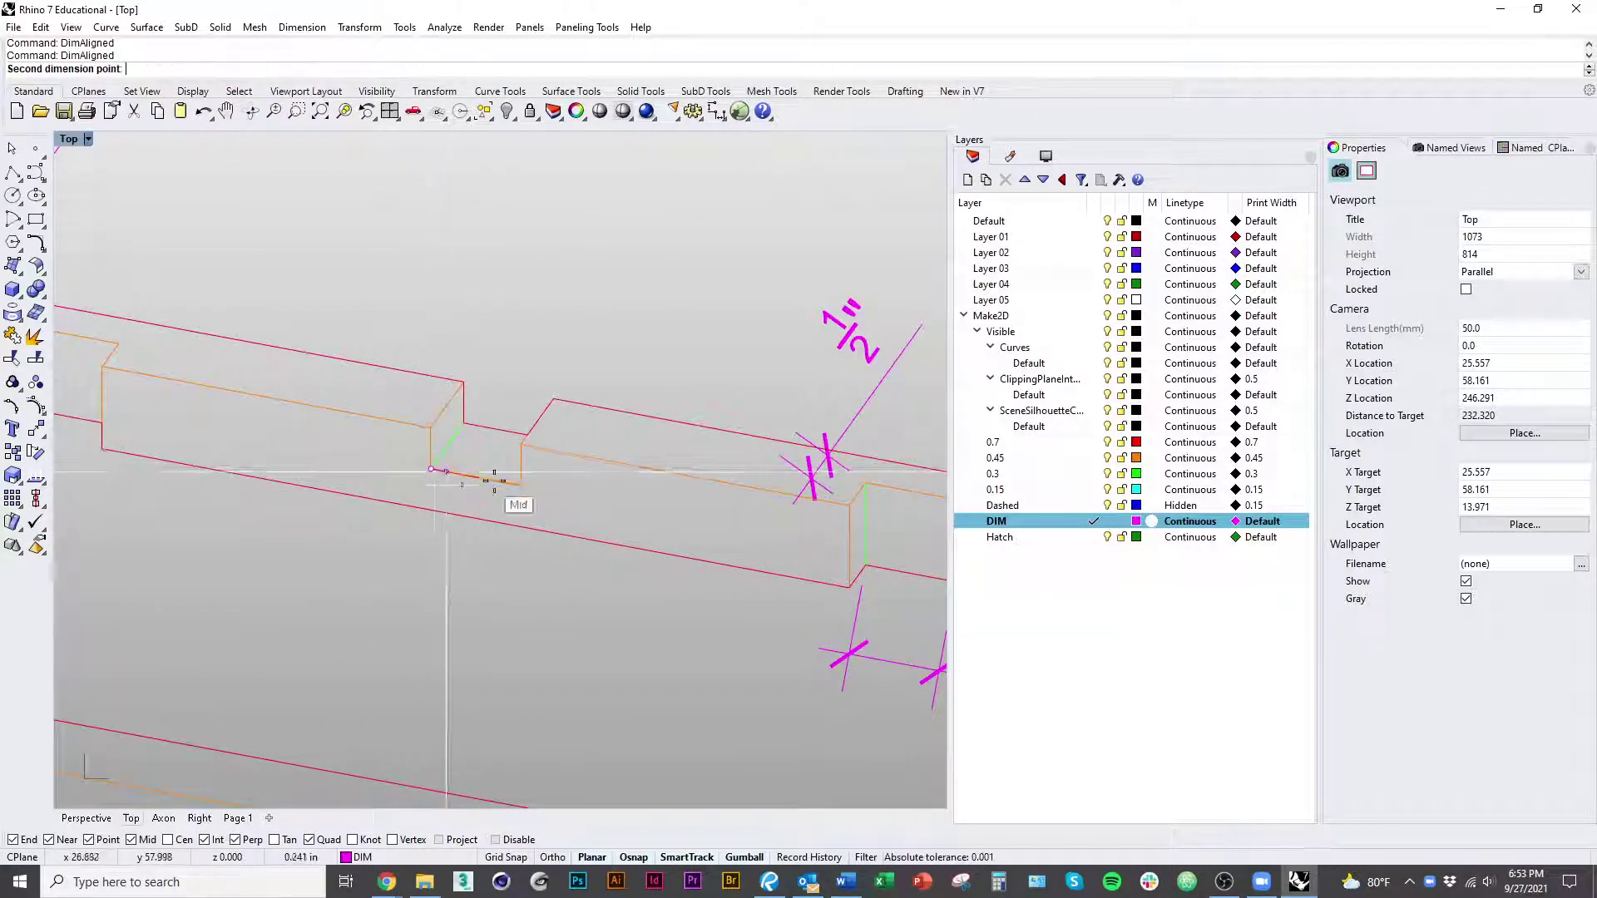
left_click(521, 485)
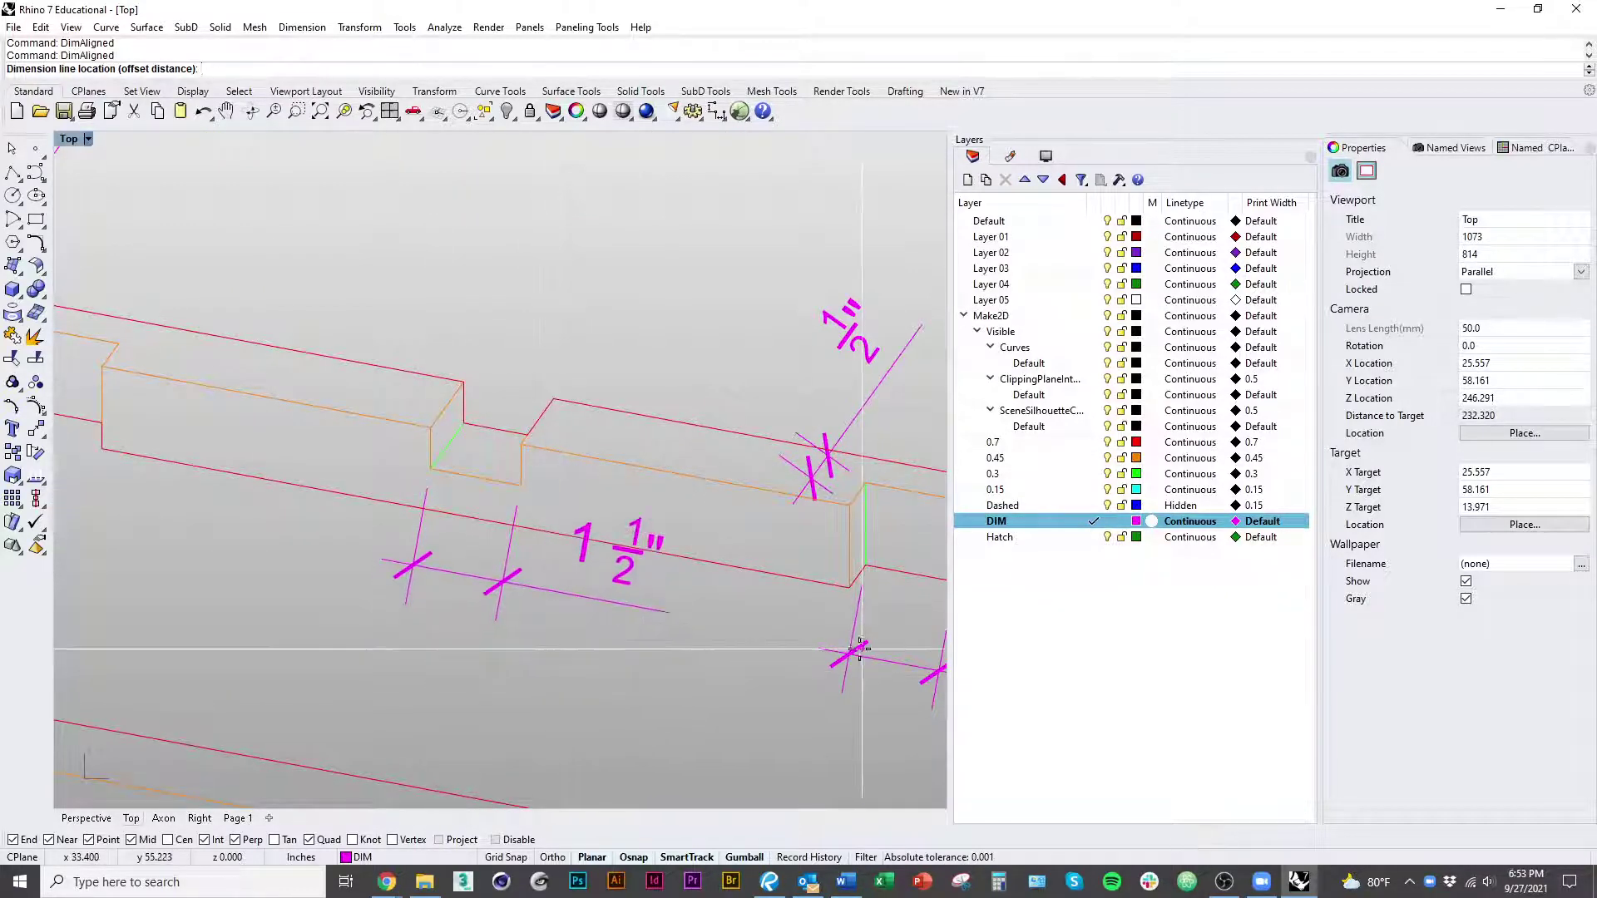
left_click(556, 611)
Step: Add an aligned dimension for the depth of the middle notch along its front vertical edge, placing it left of the notch
right_click_drag(607, 613, 369, 566)
scroll(411, 646, "down", 2)
right_click_drag(411, 646, 586, 646)
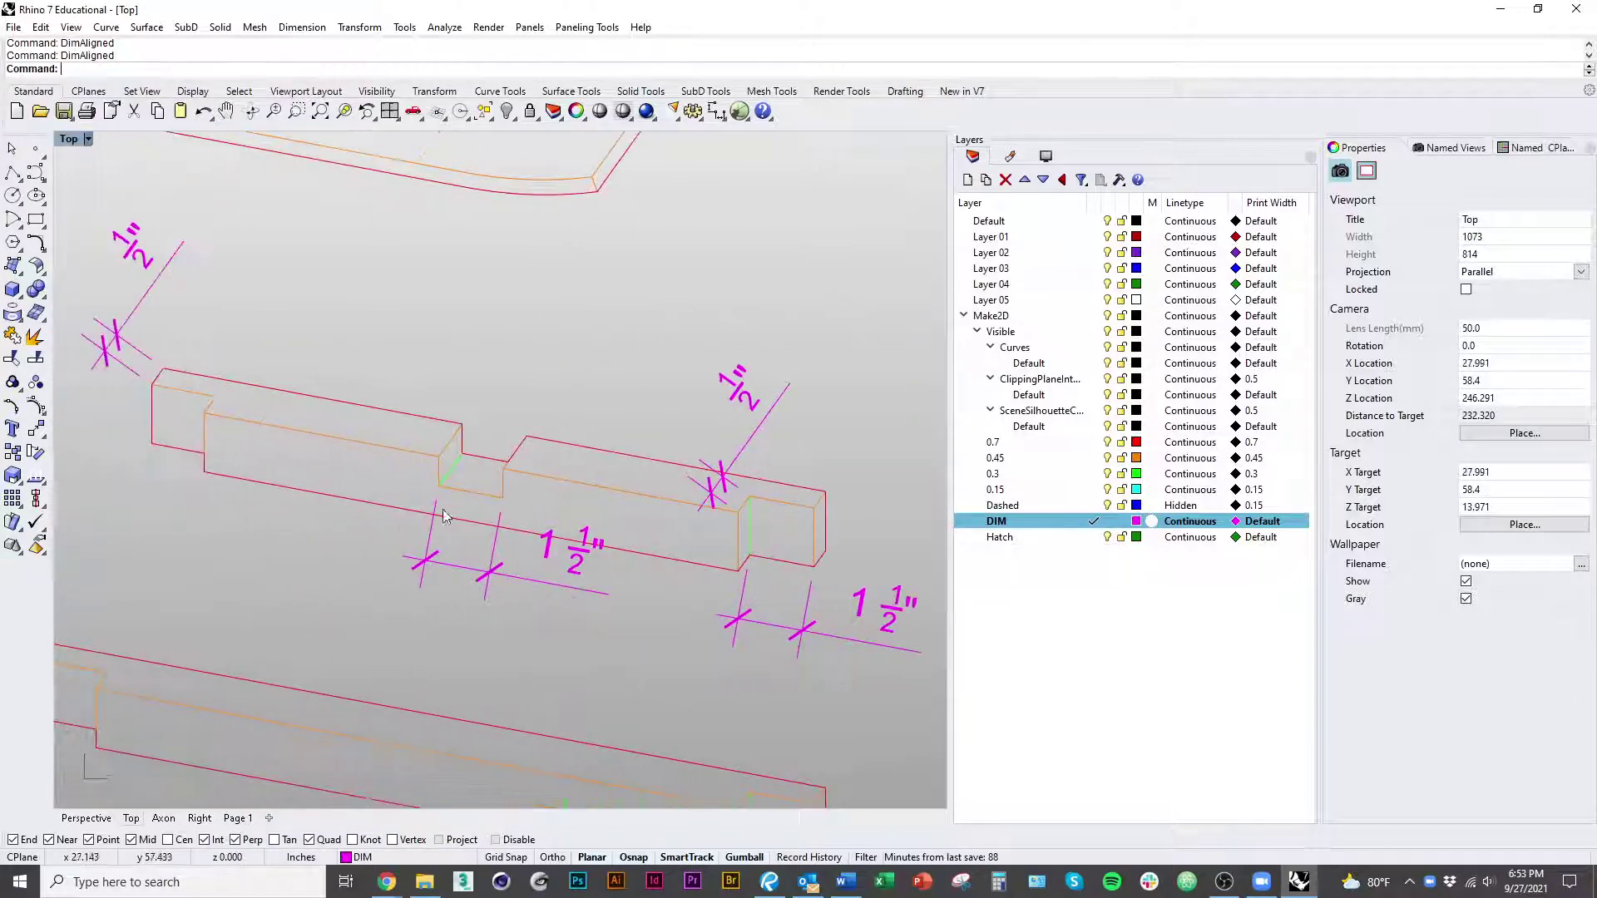
scroll(413, 432, "up", 3)
key("space")
left_click(456, 443)
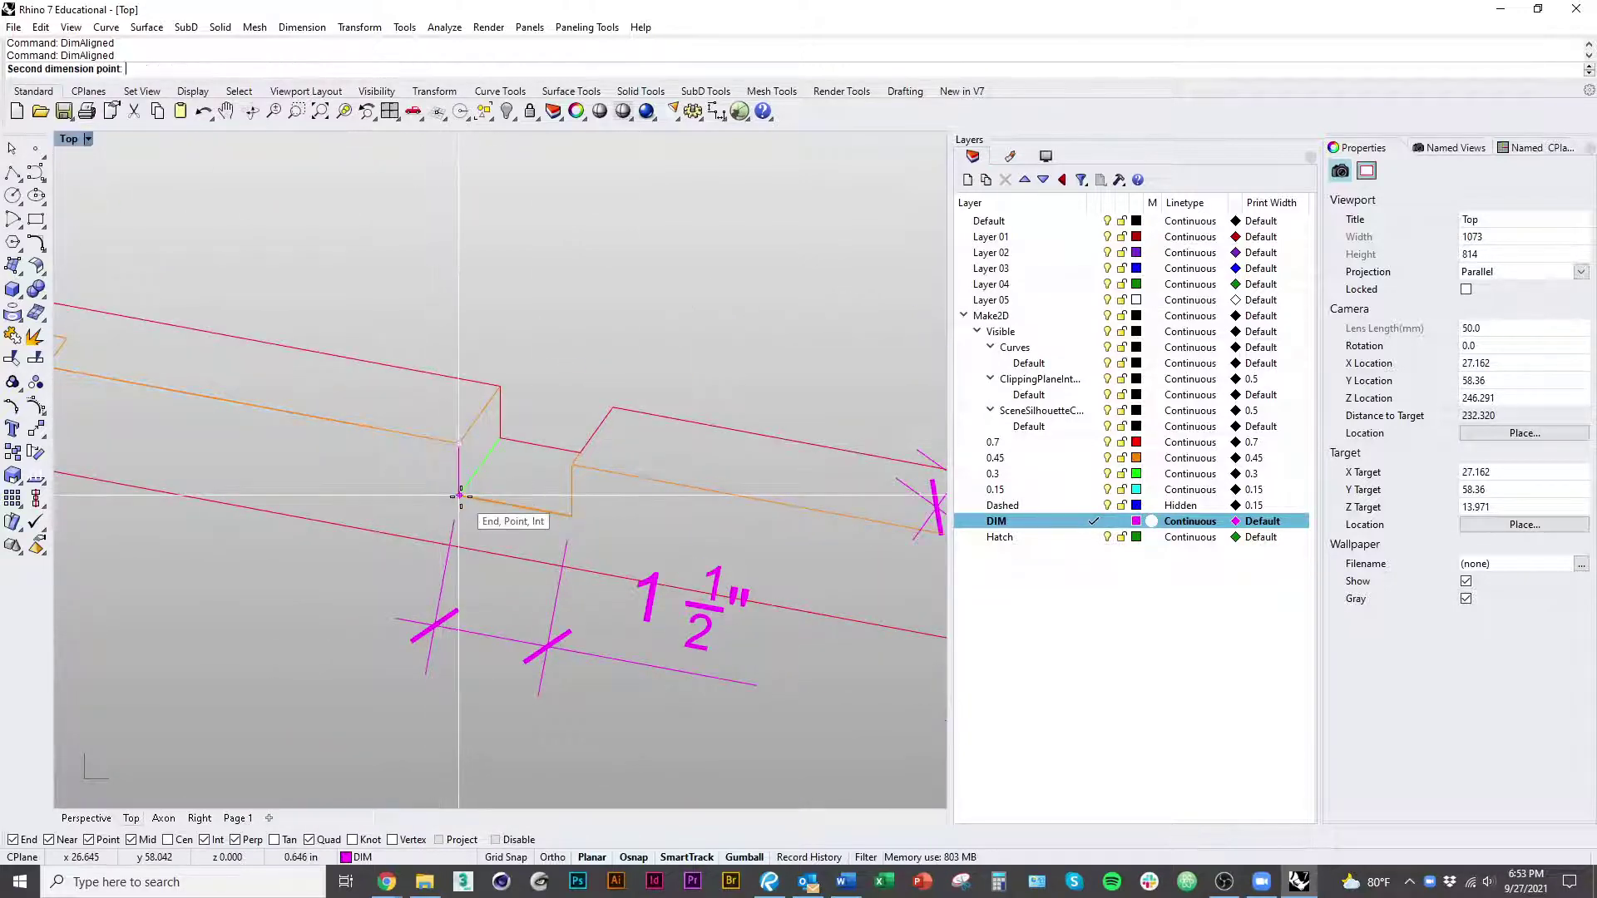
left_click(458, 494)
left_click(284, 497)
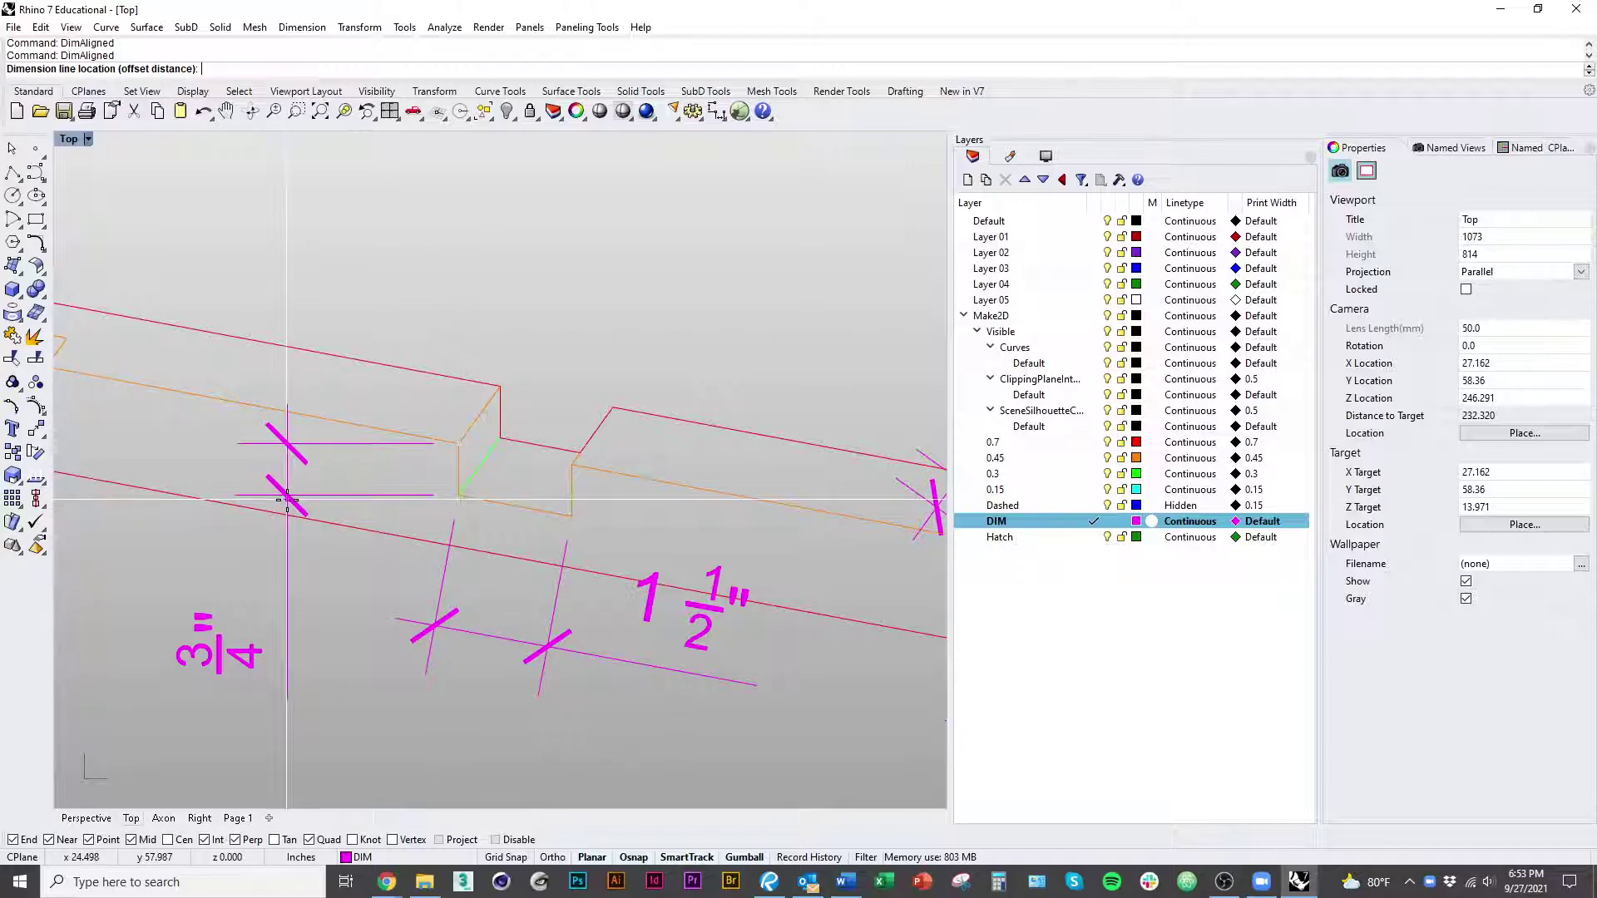
Step: Move the notch depth dimension from the notch's front upper corner to its rear upper corner
scroll(325, 561, "down", 3)
scroll(391, 524, "up", 3)
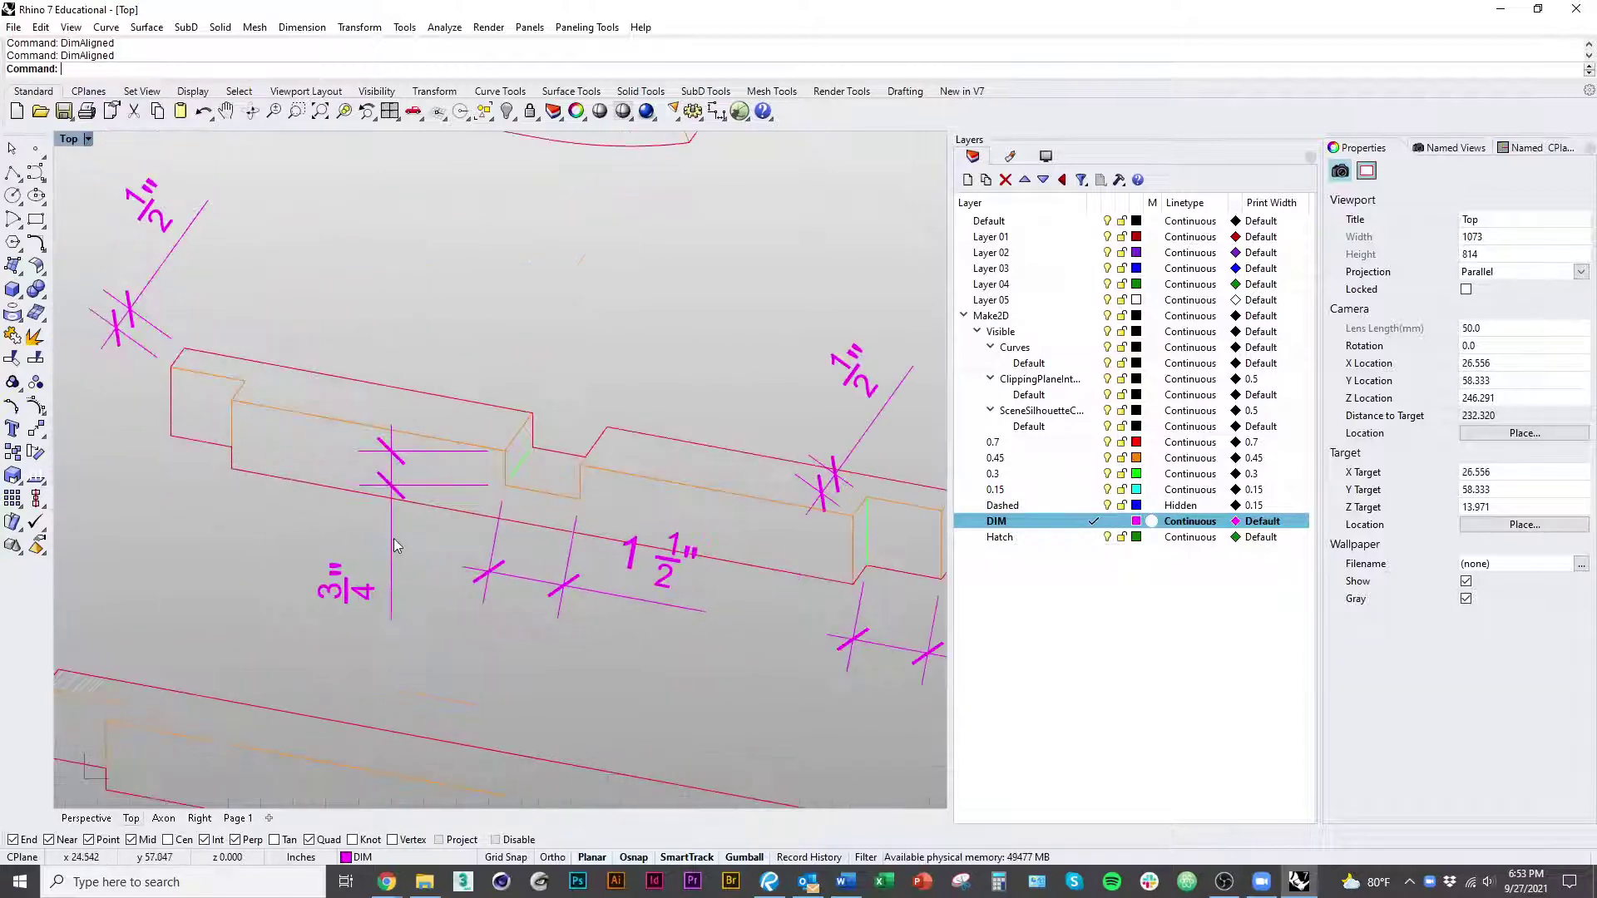
left_click(391, 532)
type("m")
key("Return")
left_click(504, 451)
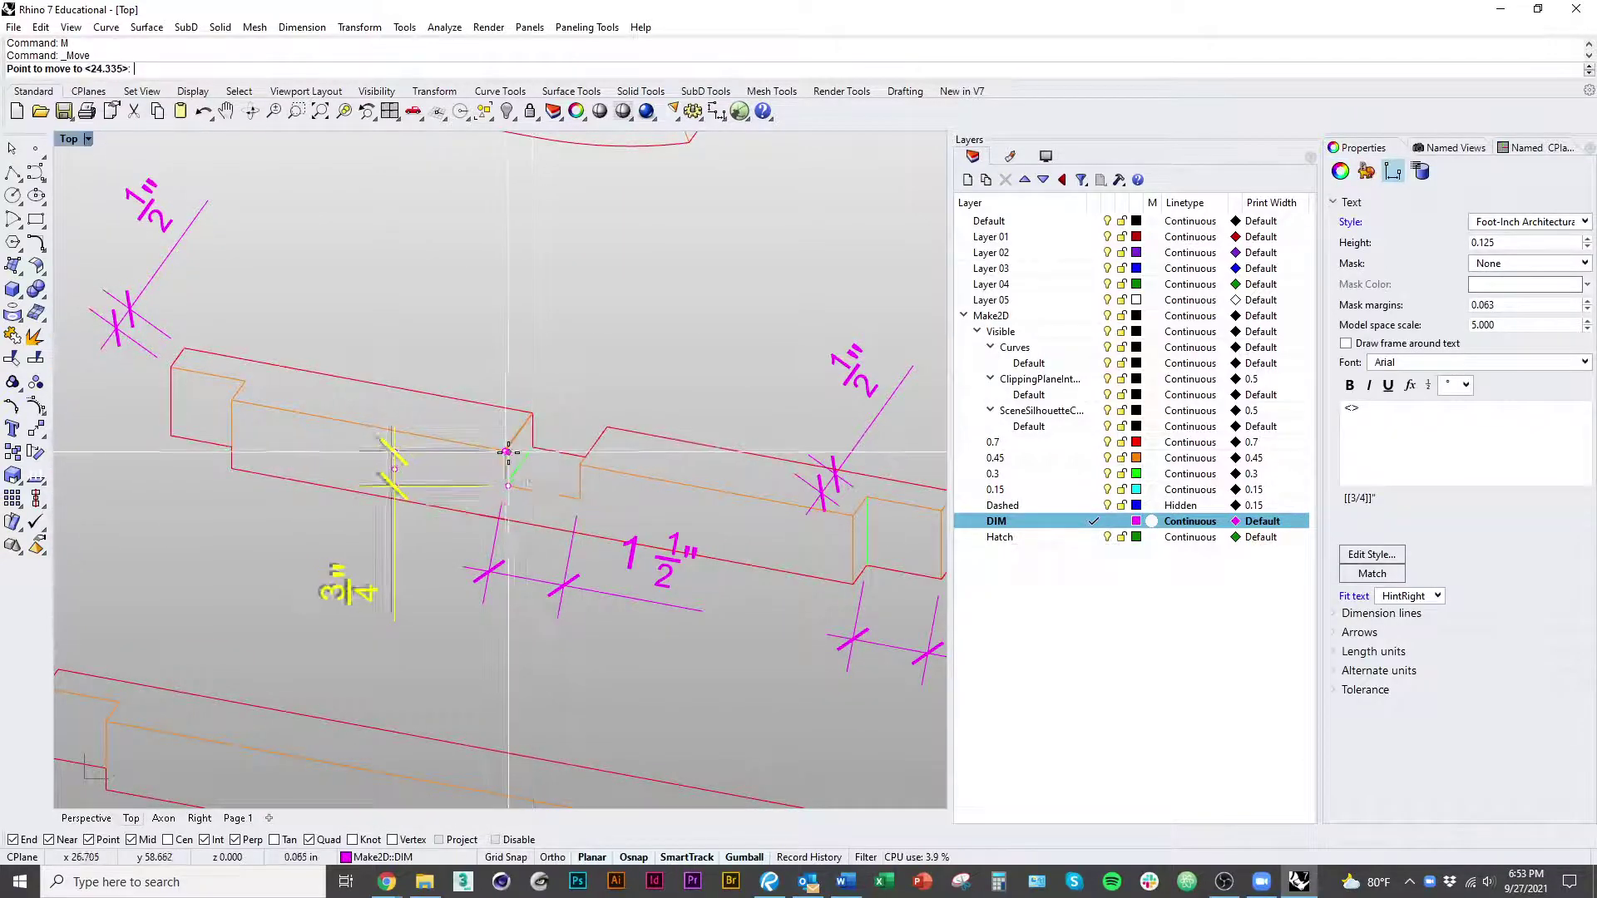
left_click(532, 413)
left_click(824, 475)
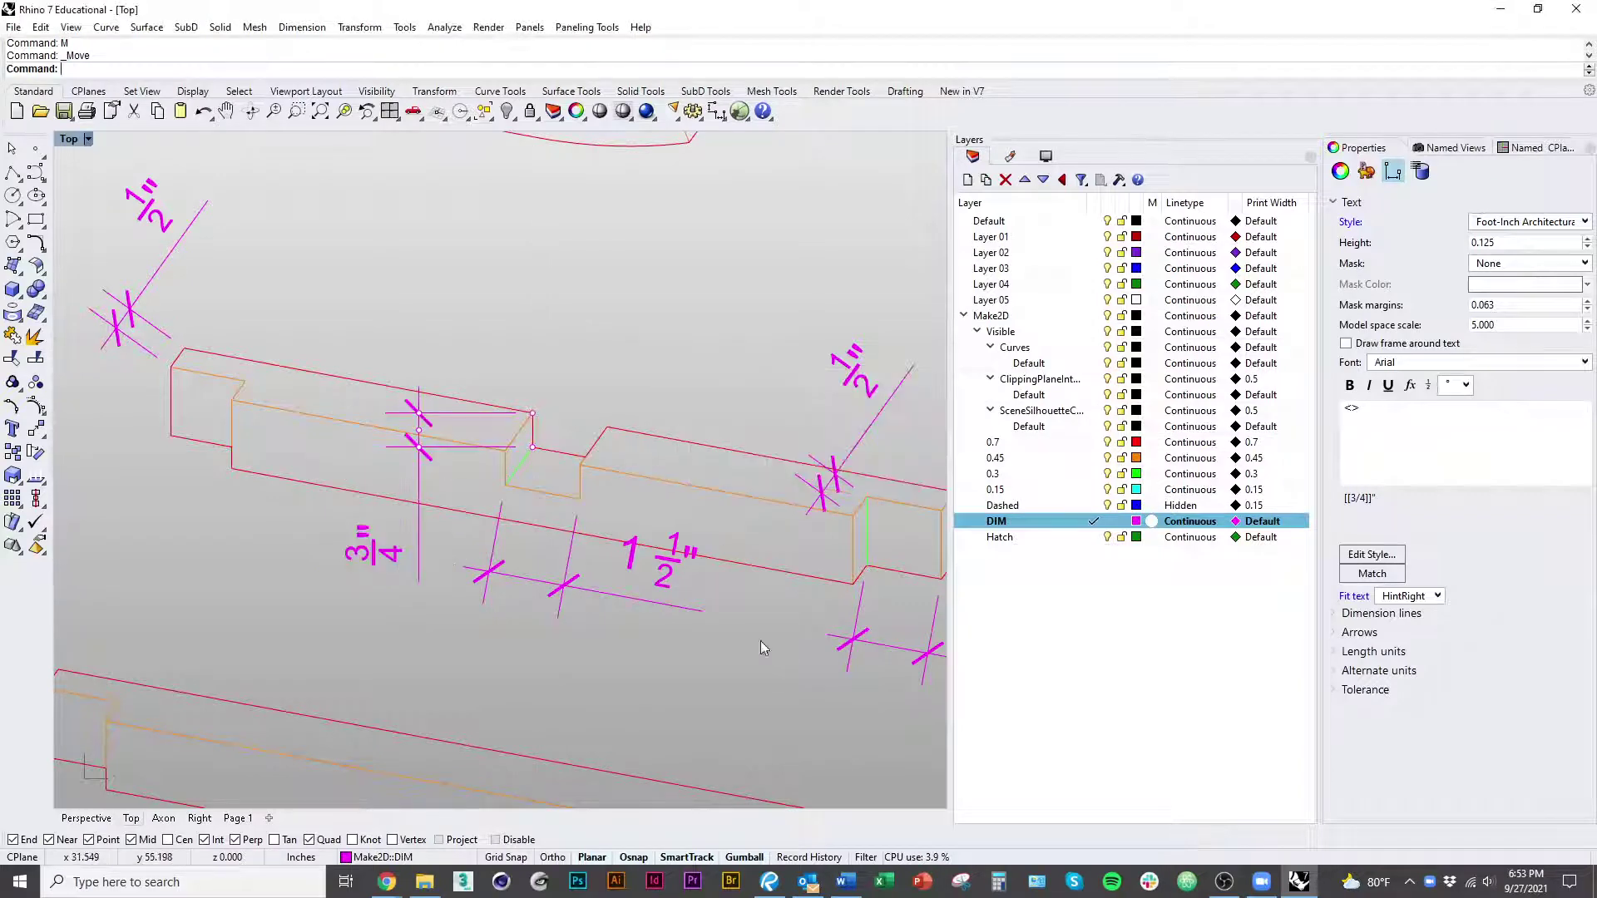
Step: Reframe the layout page's detail on the exploded crosspieces, examine their dimensions up close, and return to the Top view
left_click(238, 818)
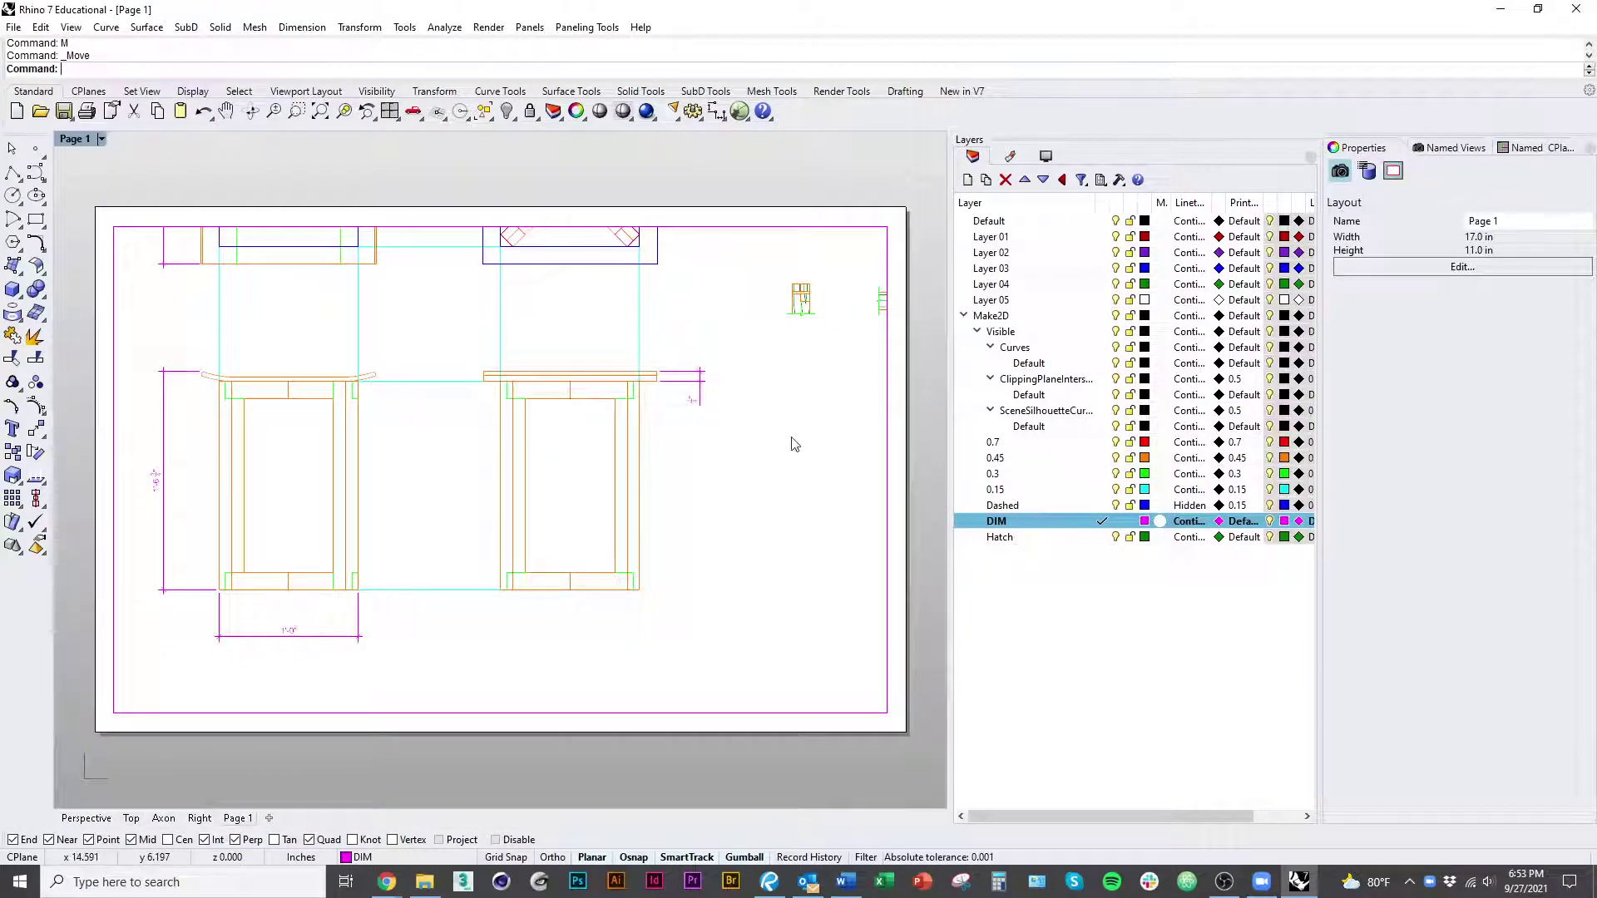
double_click(795, 446)
right_click_drag(287, 404, 274, 566)
scroll(274, 567, "up", 5)
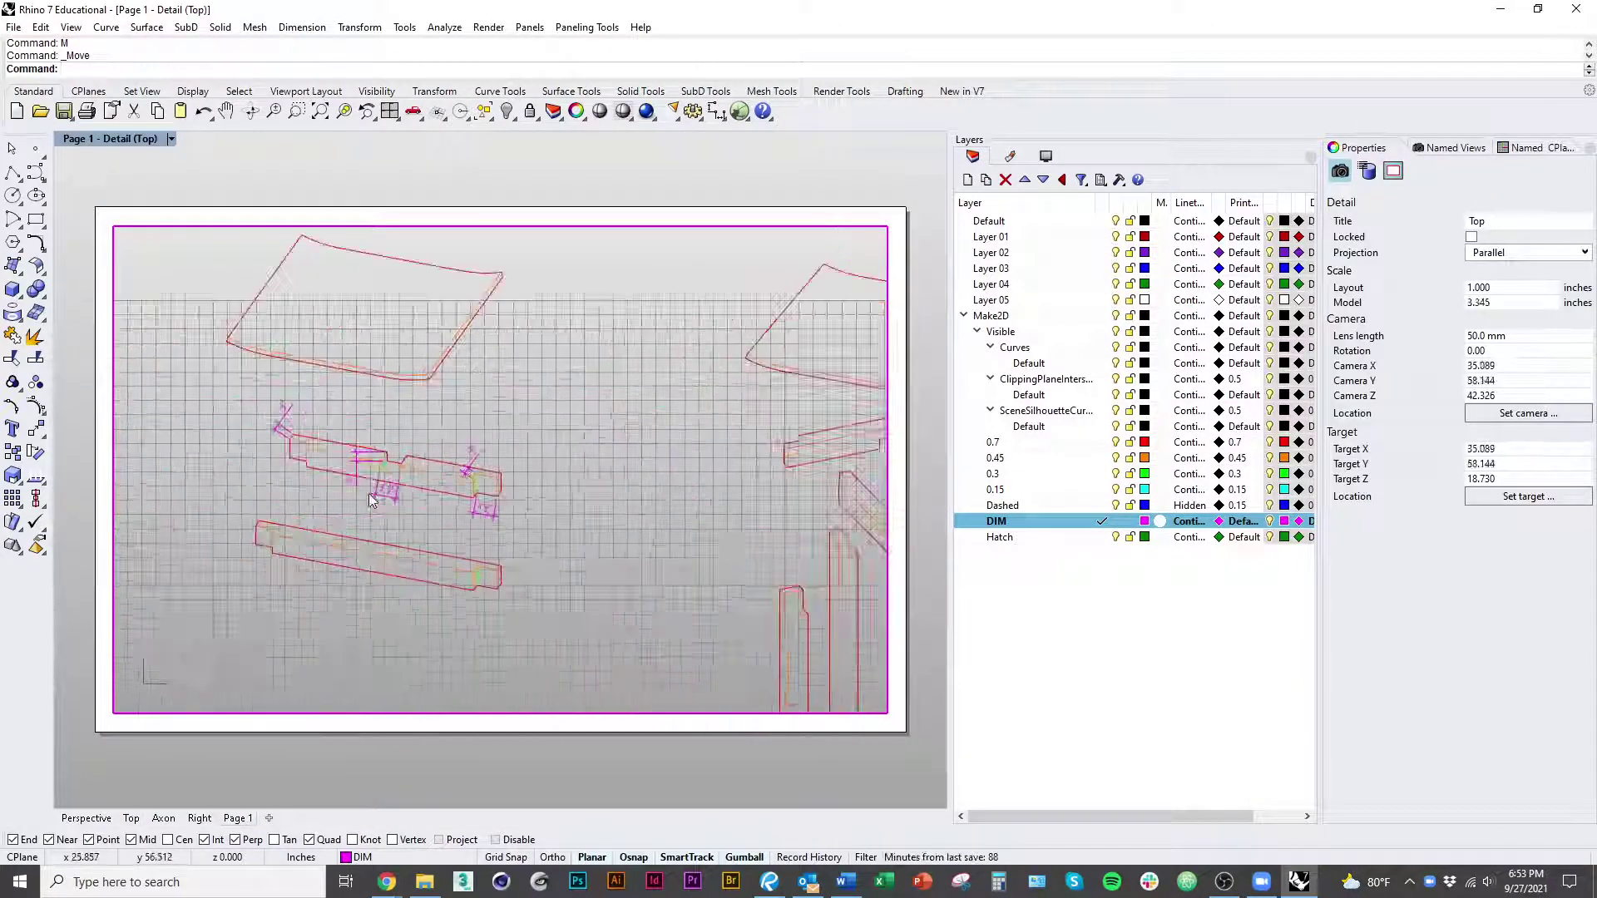
double_click(428, 552)
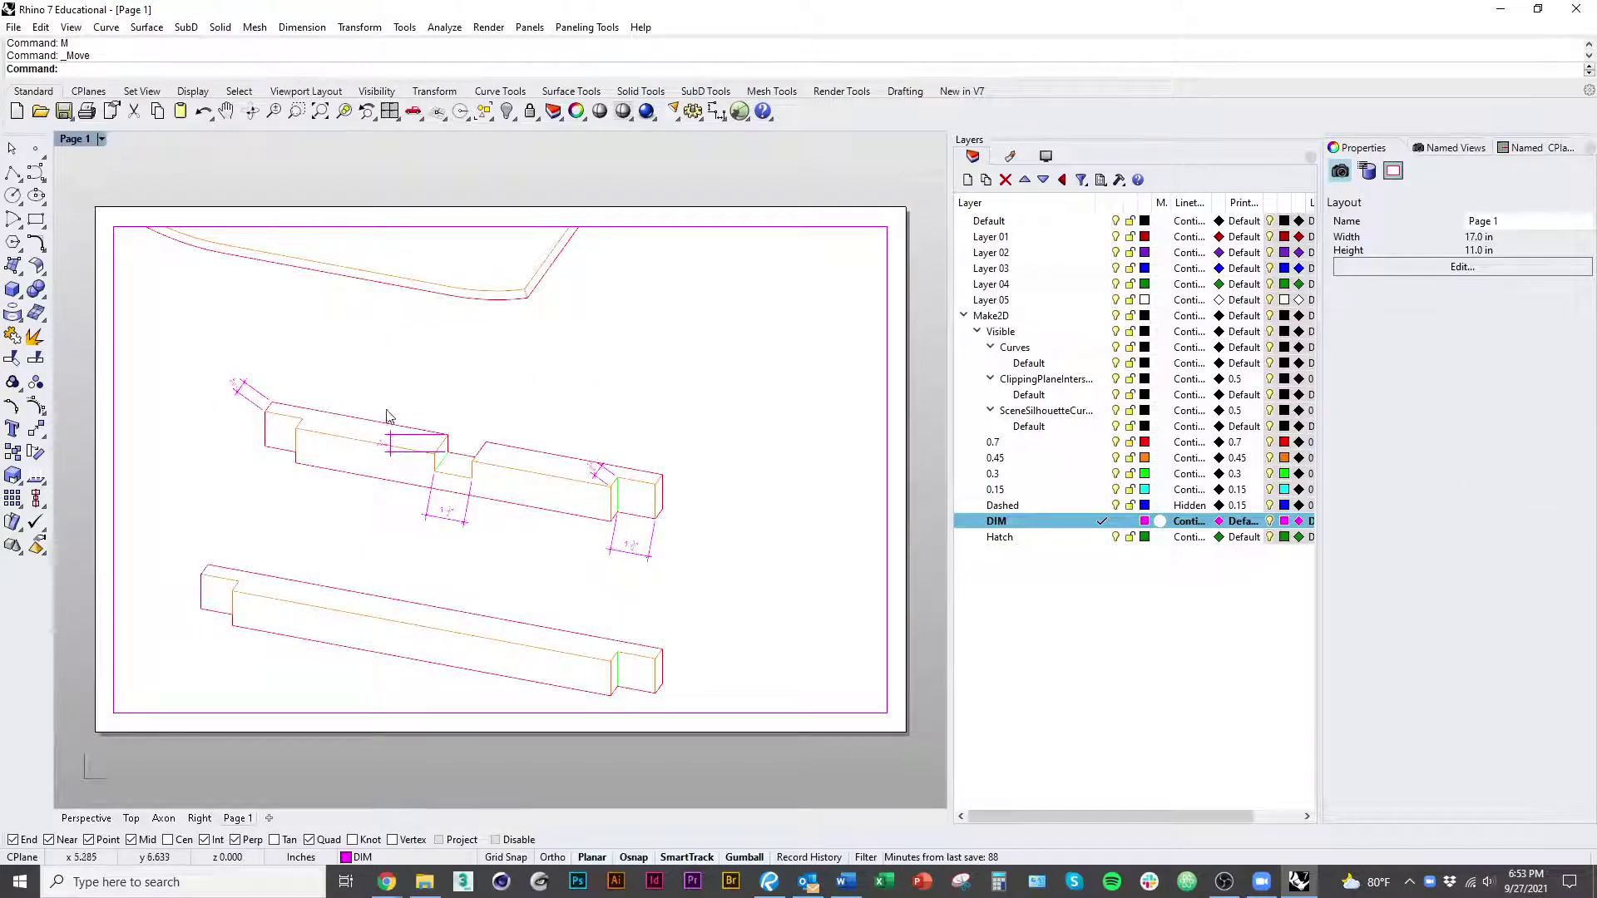
scroll(426, 454, "up", 4)
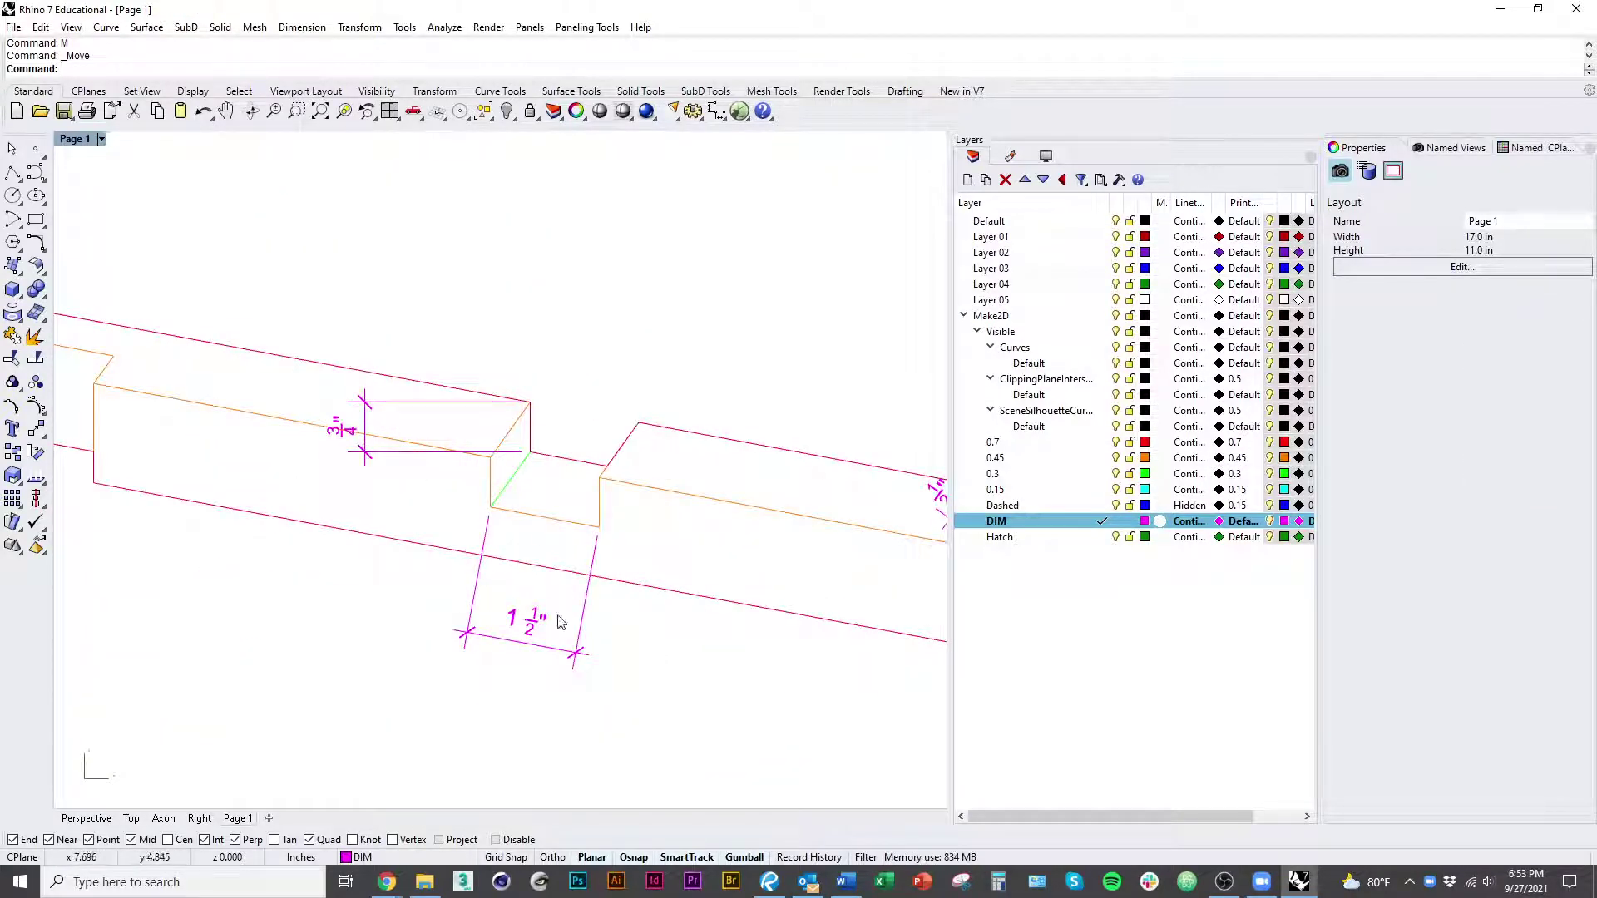
scroll(351, 573, "down", 4)
right_click_drag(781, 552, 641, 541)
scroll(642, 541, "up", 4)
scroll(641, 541, "down", 4)
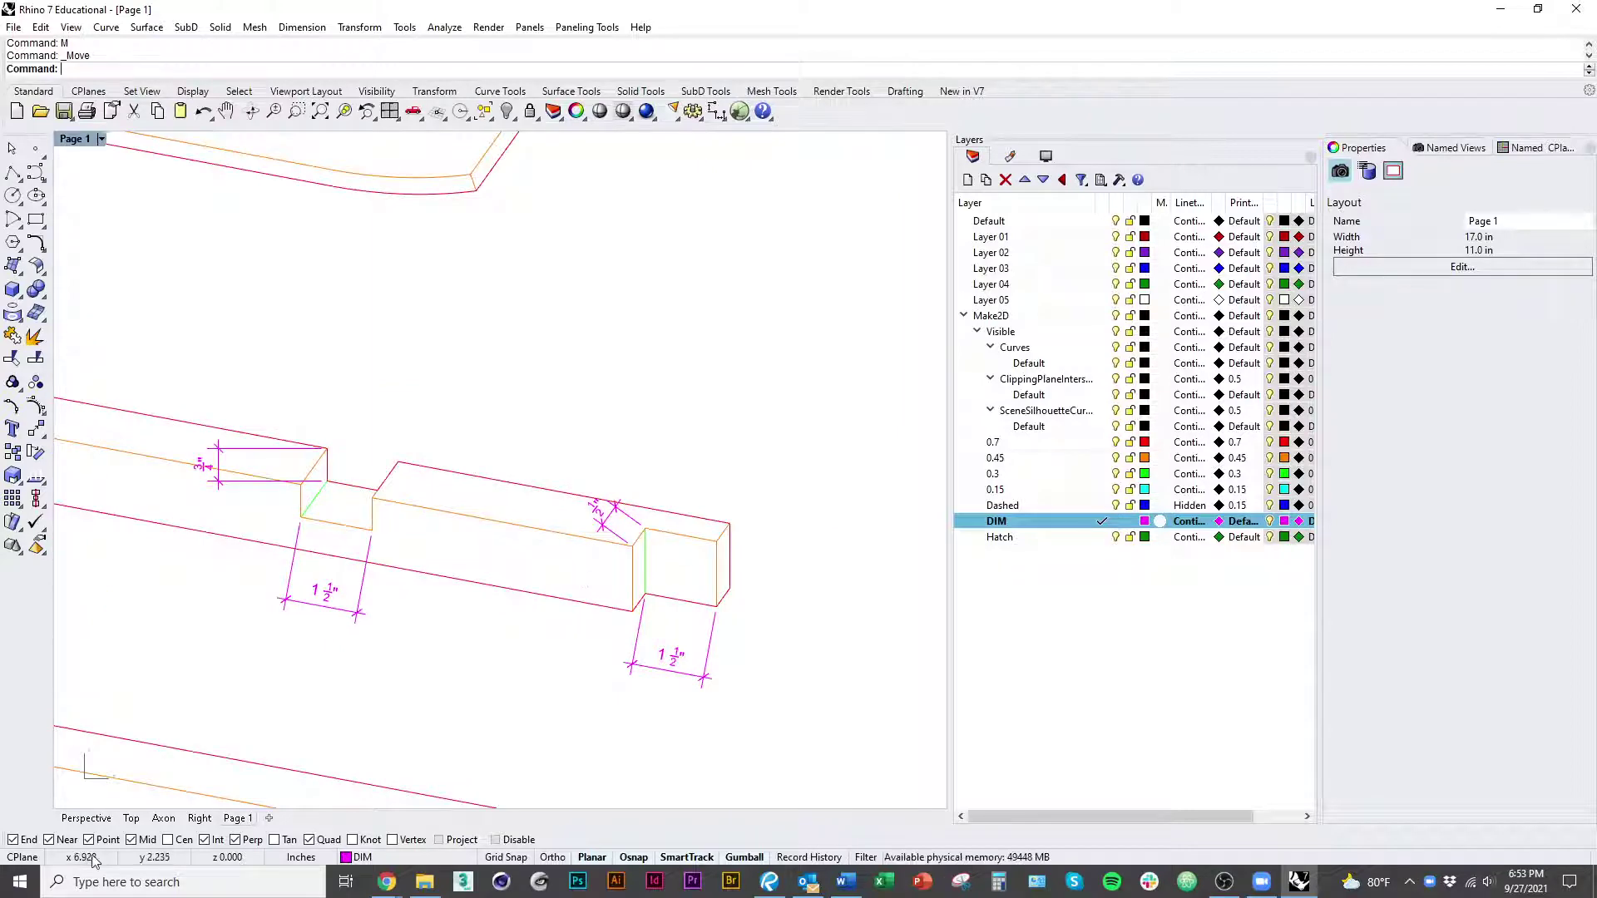
left_click(131, 819)
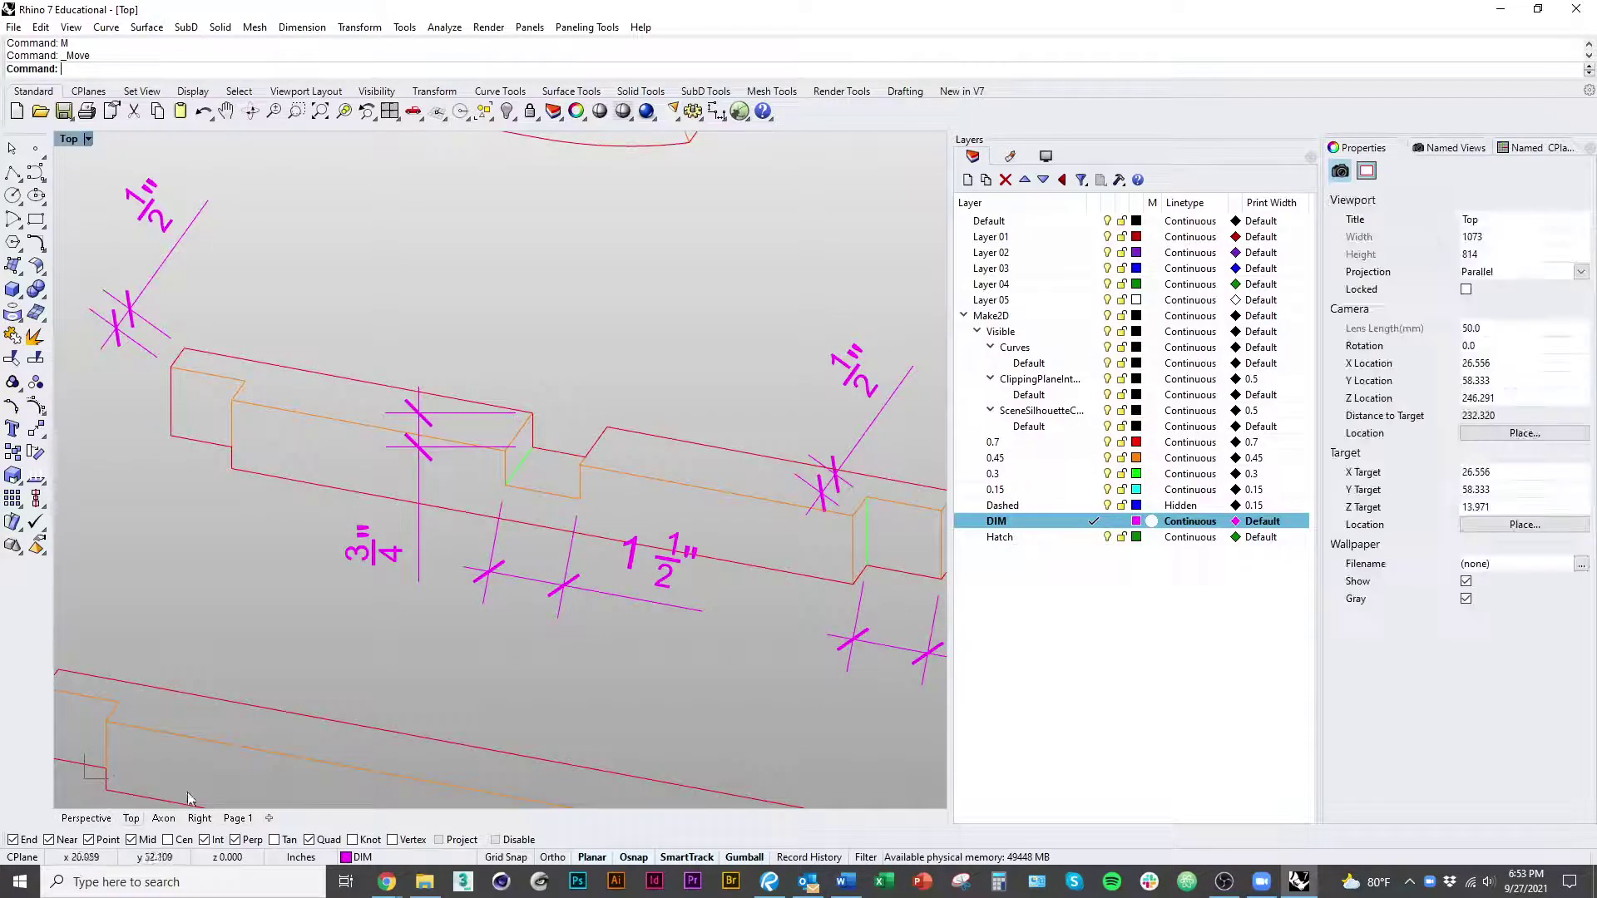
Step: Examine the tolerance and length unit settings of the upper crosspiece's notch depth dimension, and deselect it
left_click(419, 567)
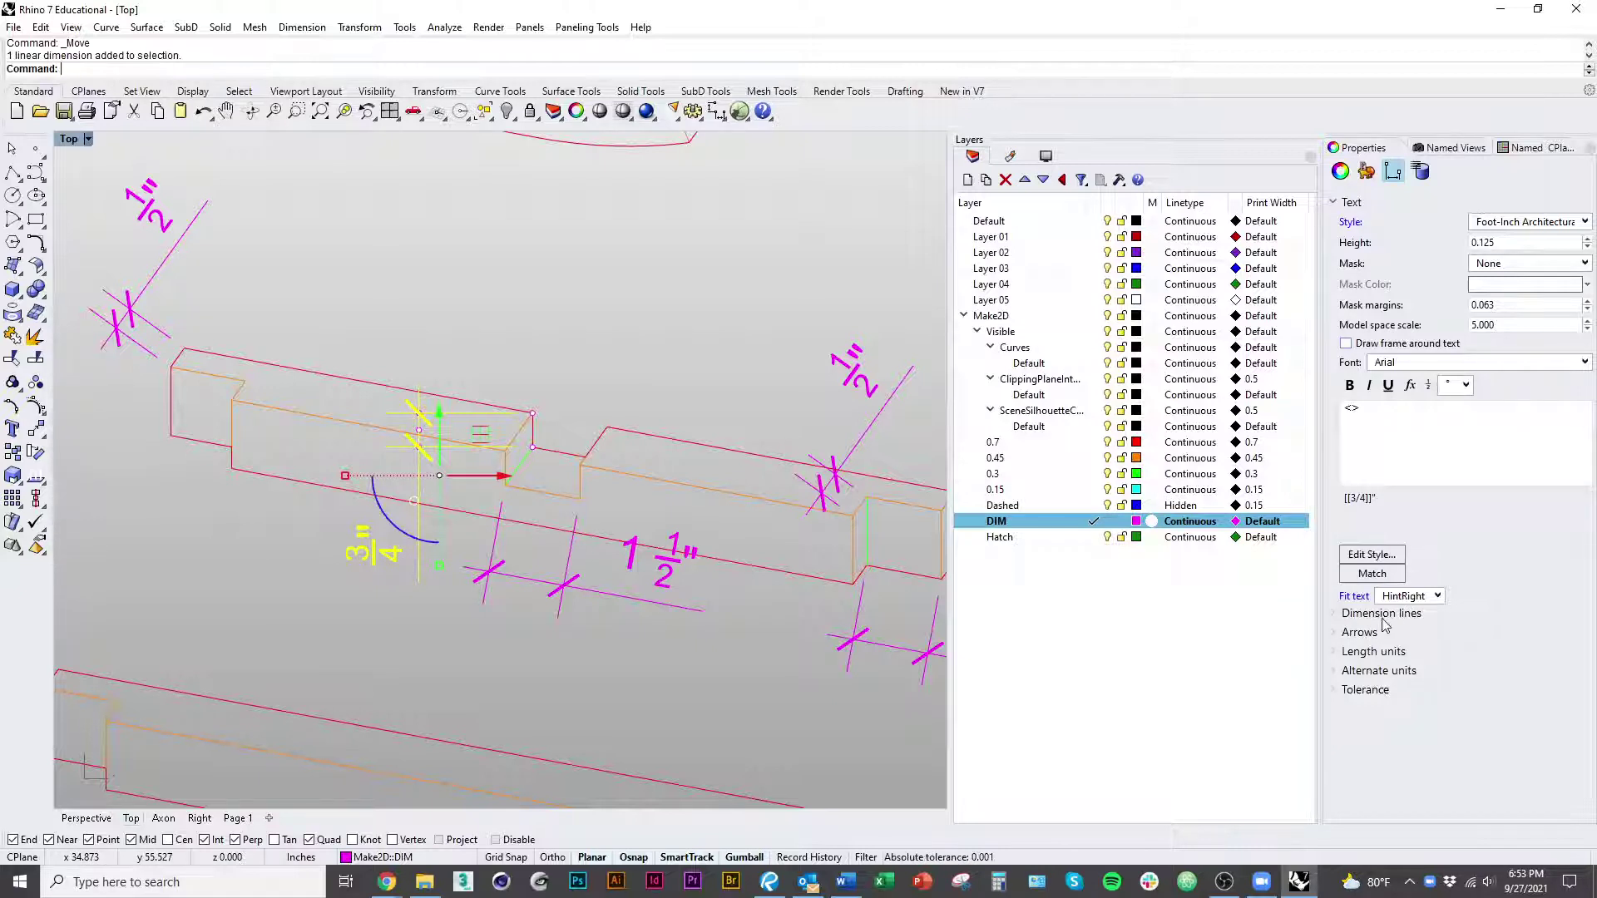
left_click(1339, 696)
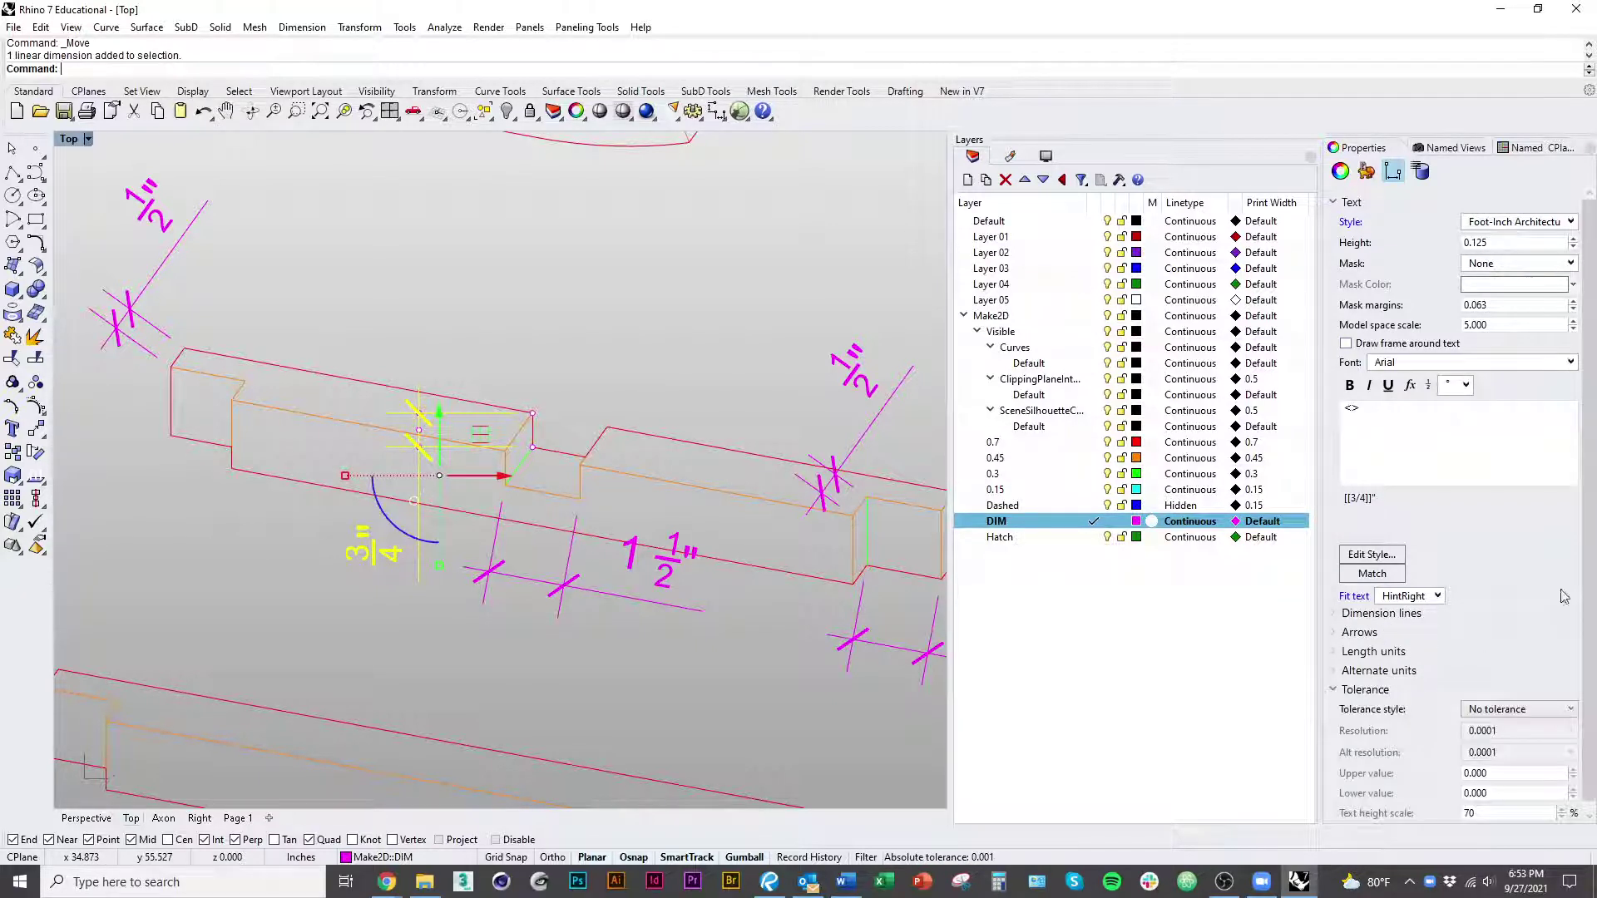
scroll(1574, 623, "down", 1)
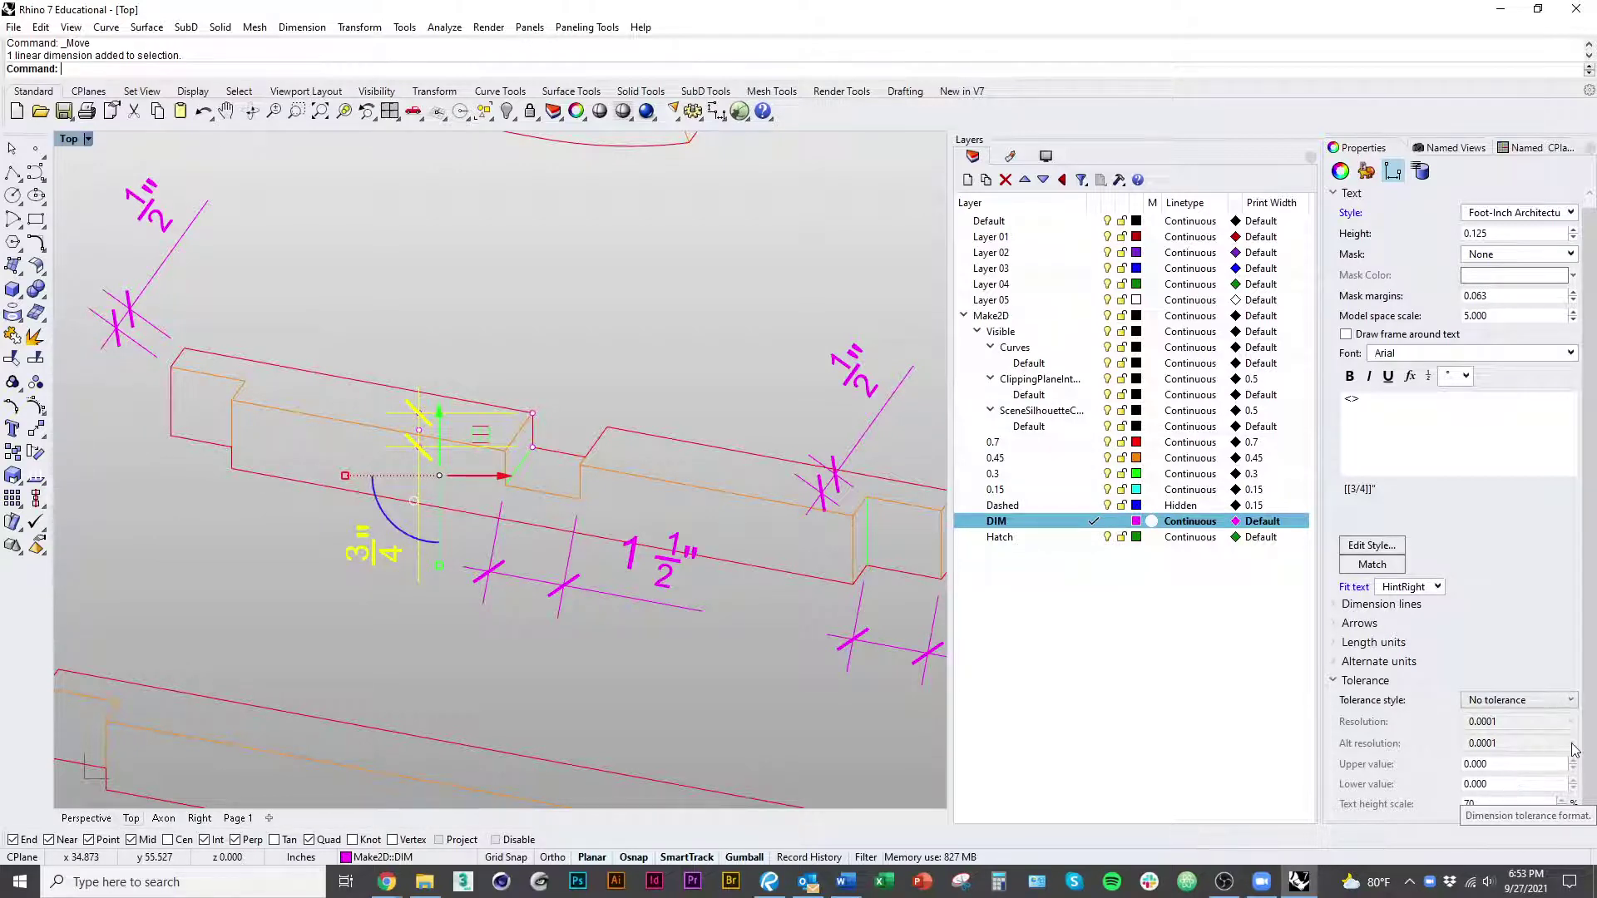
left_click(1365, 689)
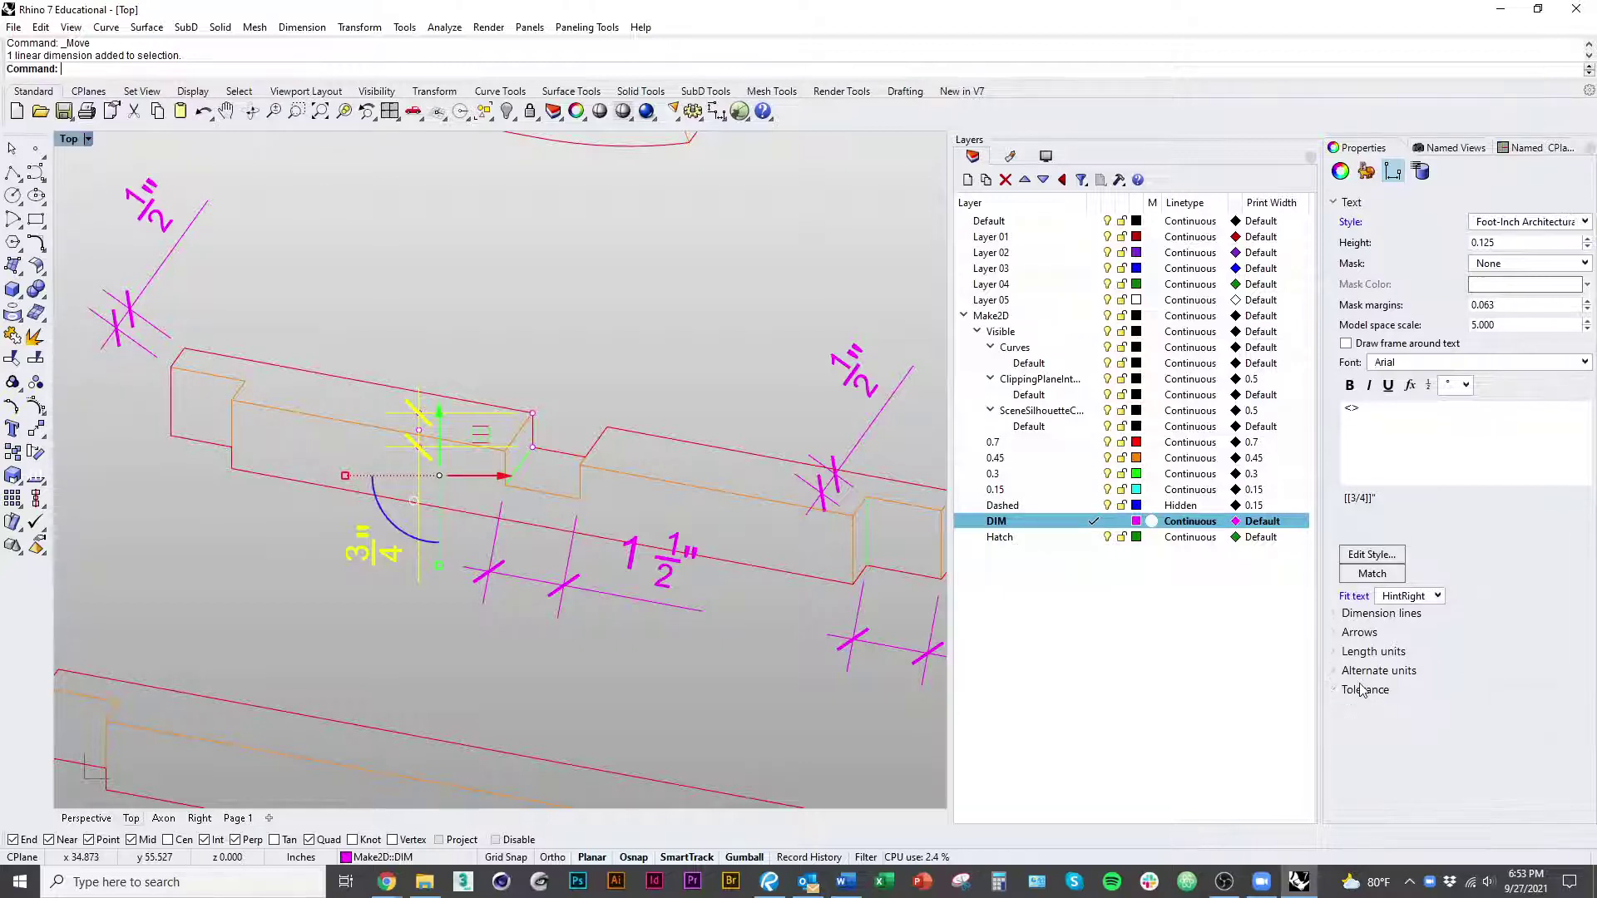
left_click(1367, 651)
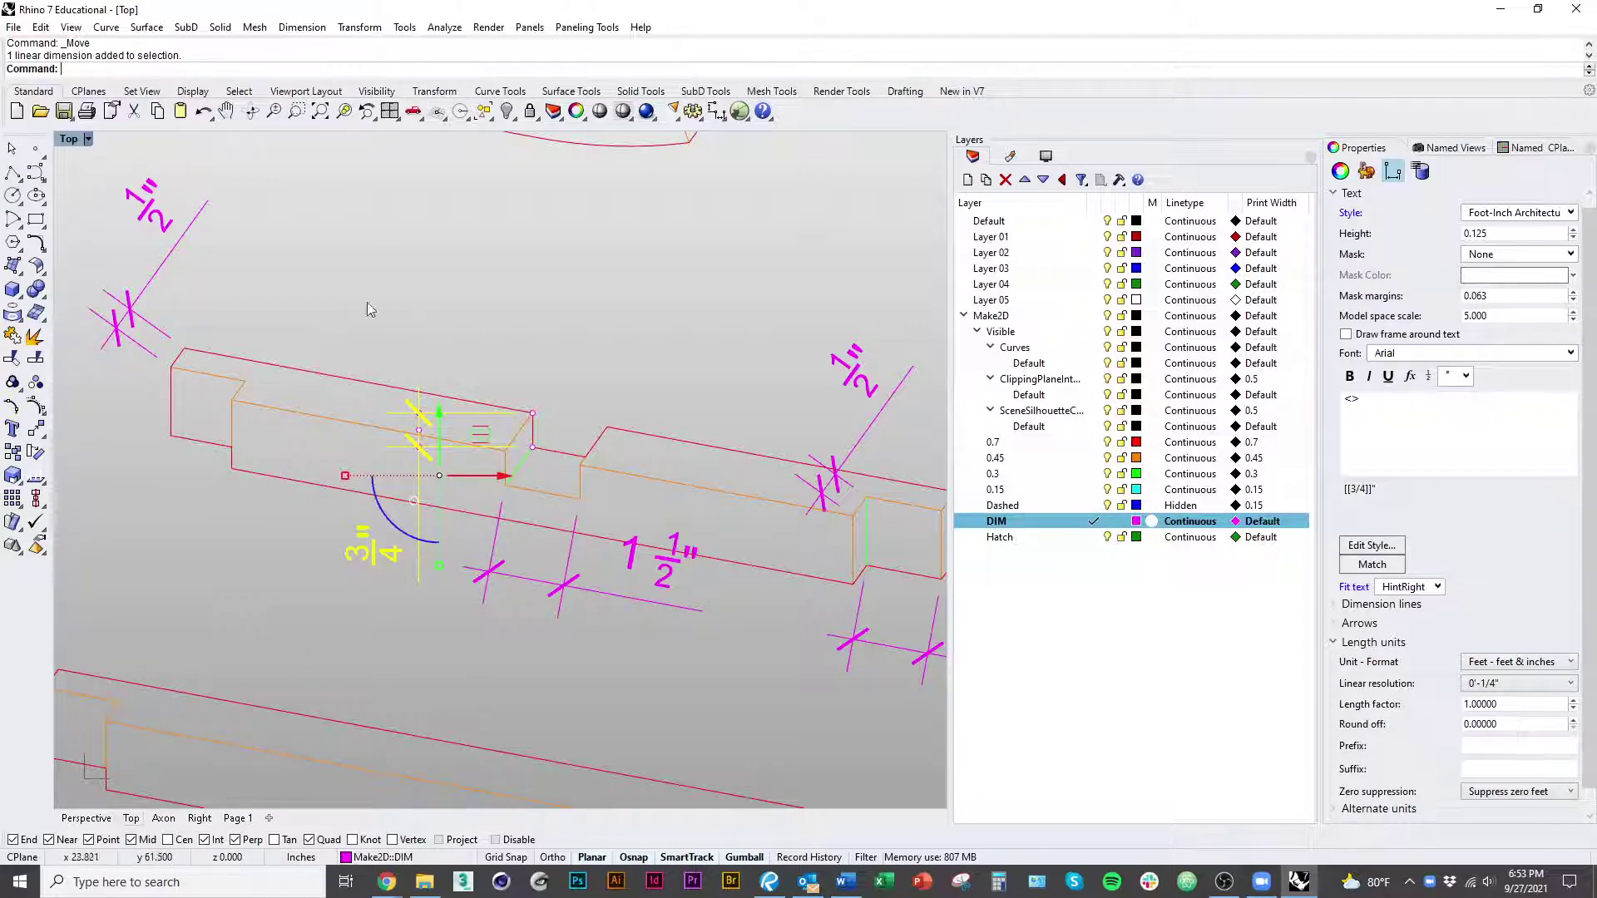
left_click(502, 293)
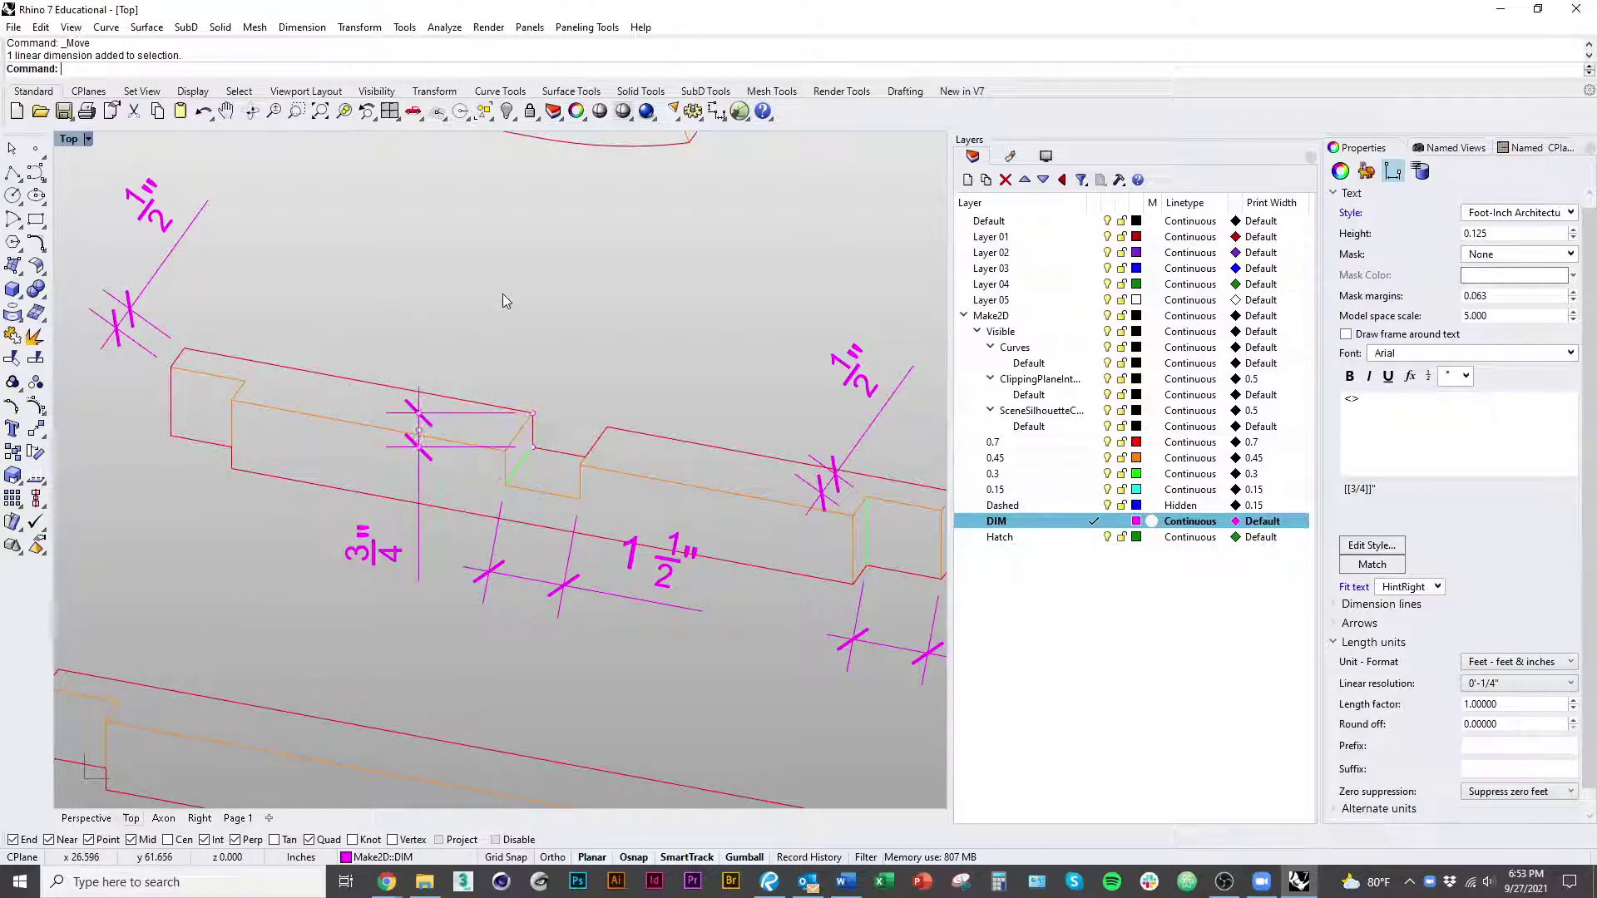
left_click(421, 559)
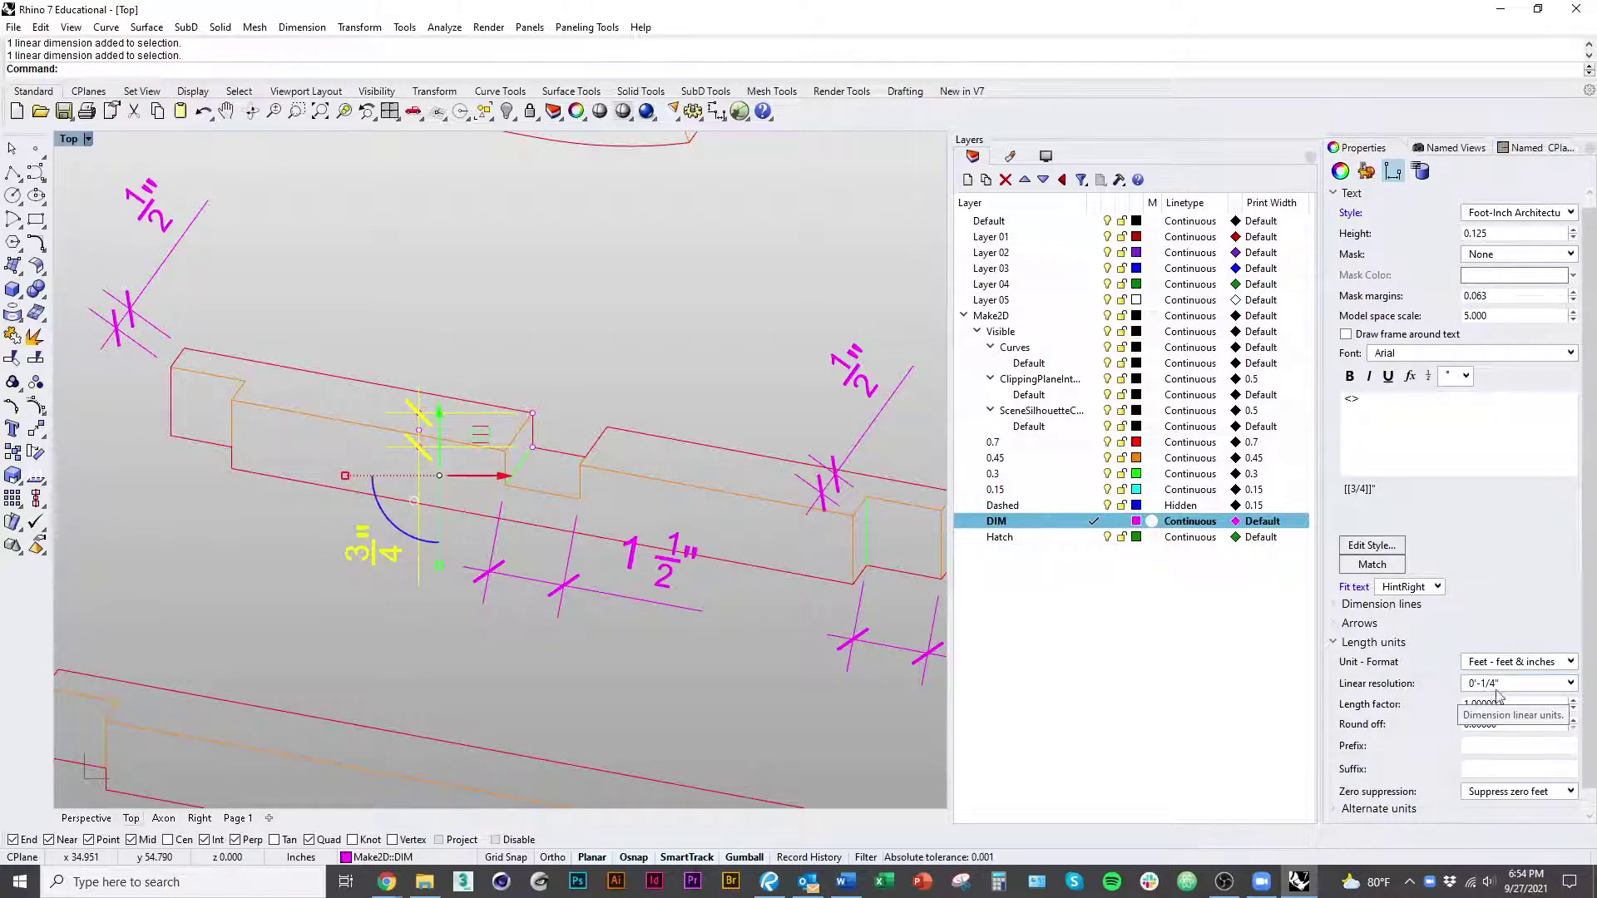
left_click(744, 712)
Step: Draw a single-segment test polyline 1/16 inch long in the empty space left of the crosspieces
scroll(743, 712, "down", 3)
right_click_drag(683, 593, 747, 556)
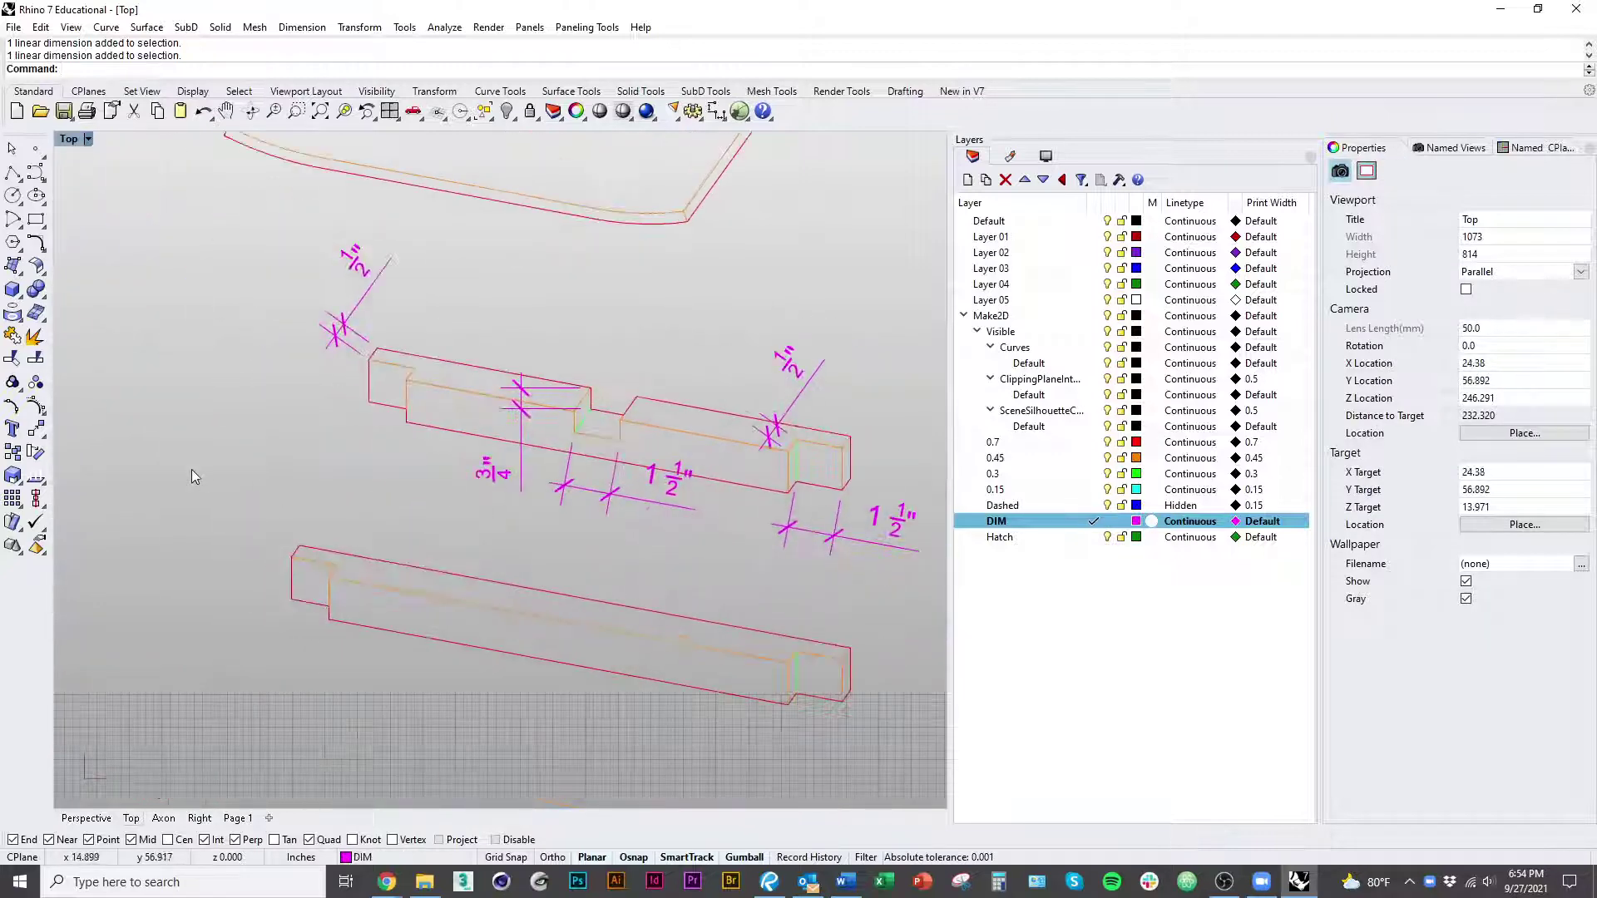
type("pl")
key("Return")
left_click(146, 483)
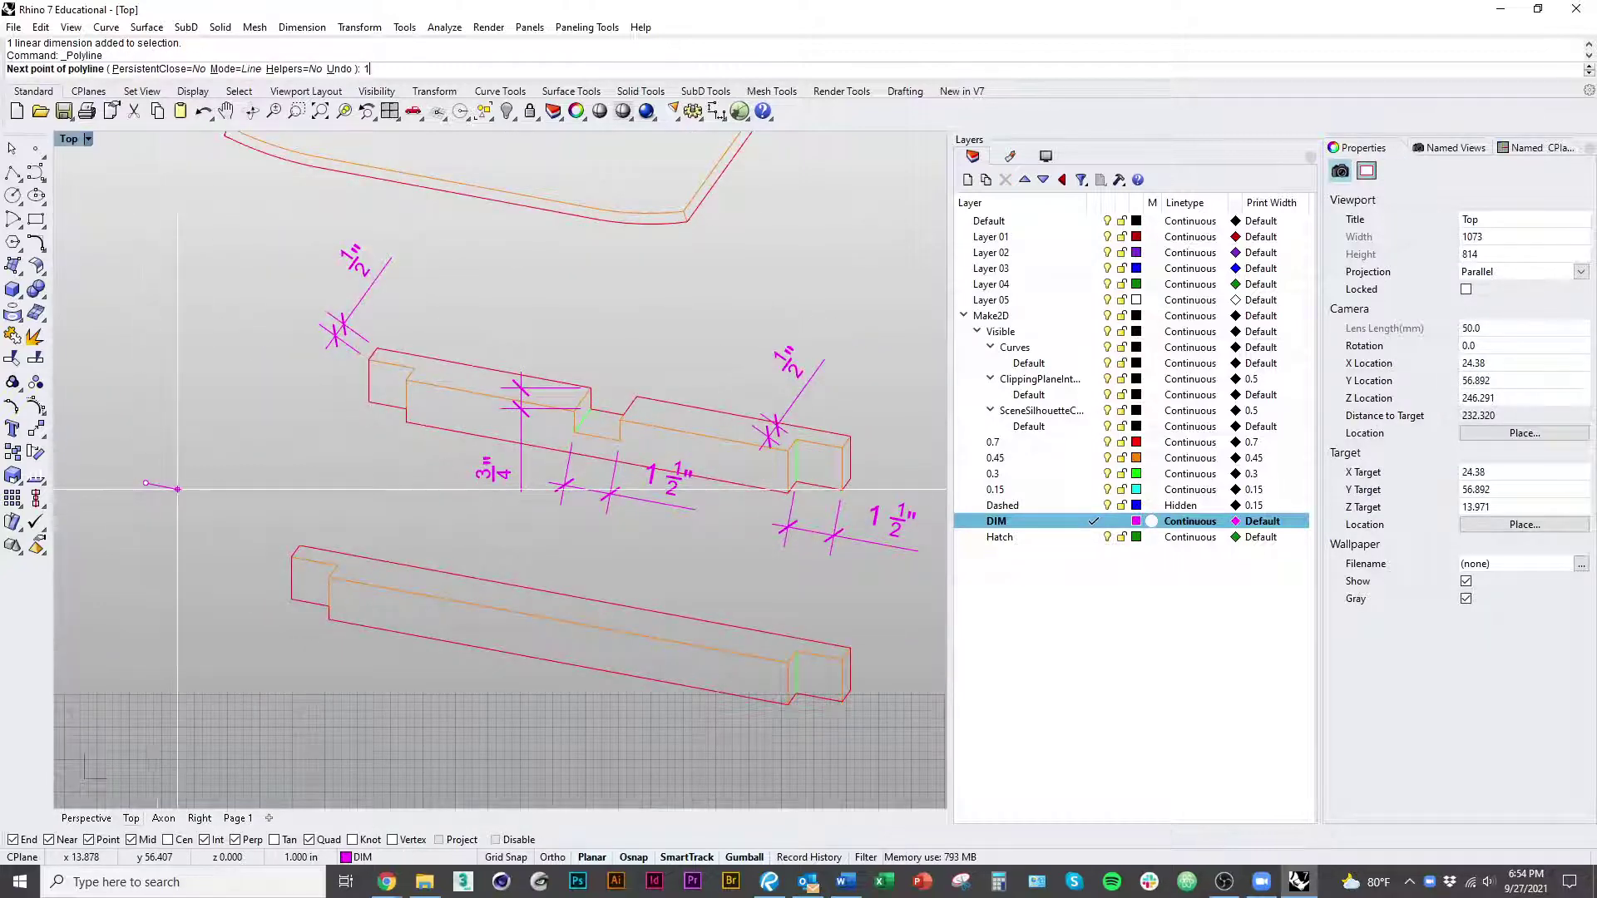
type("1/16")
key("Return")
left_click(159, 485)
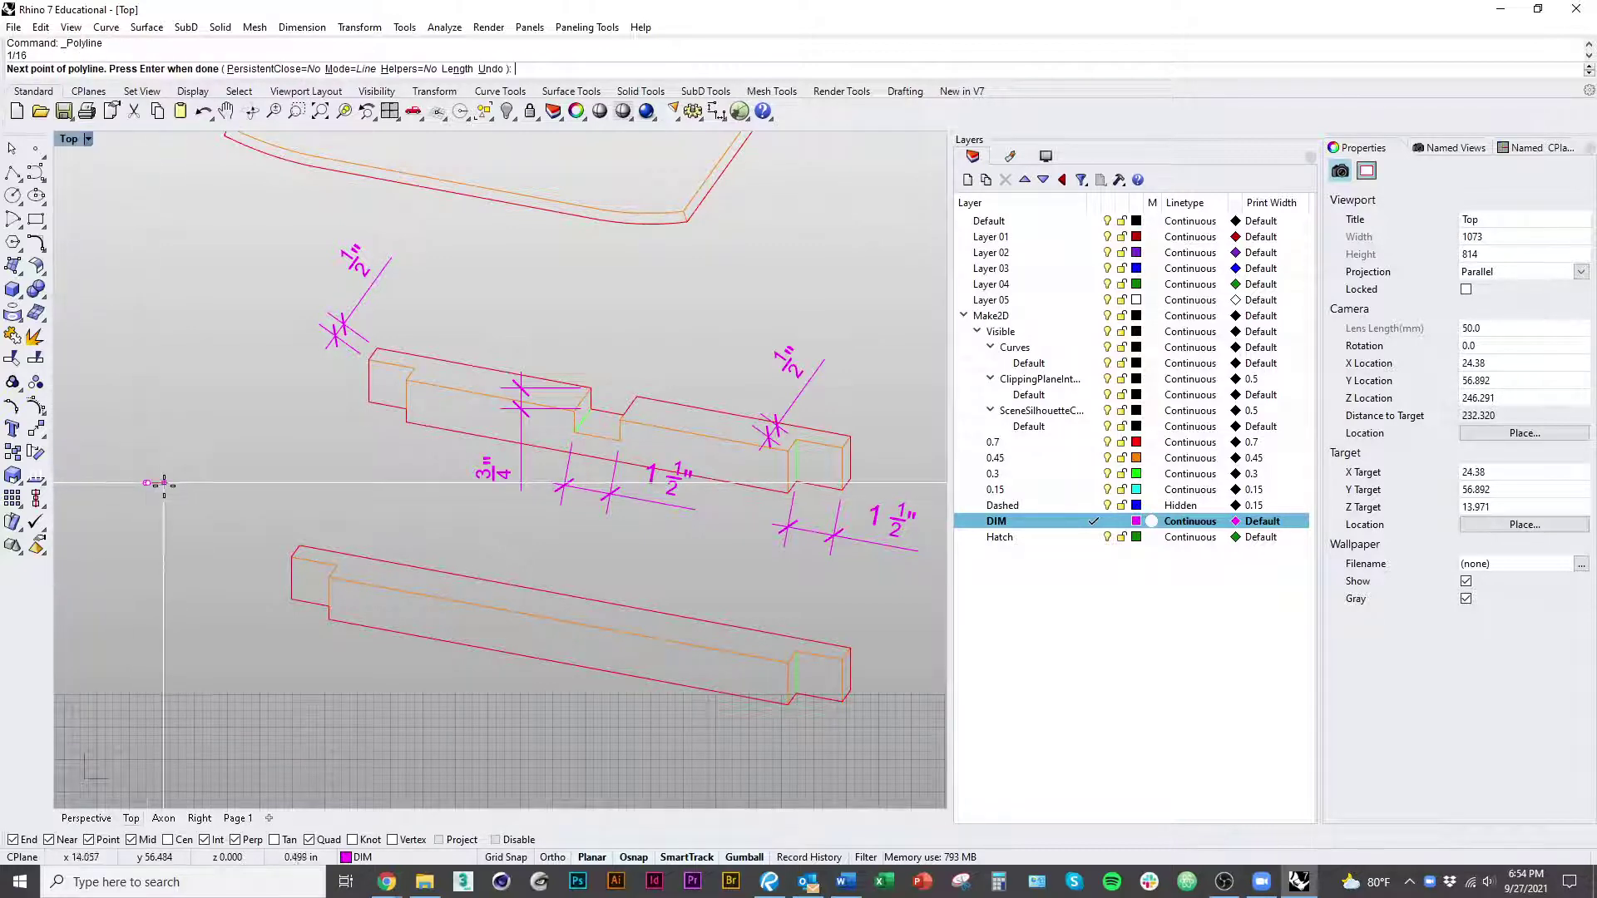
key("Return")
Step: Try a linear dimension on the short test line, placed just above it, and delete that dimension
scroll(186, 580, "up", 7)
type("Dim")
key("Return")
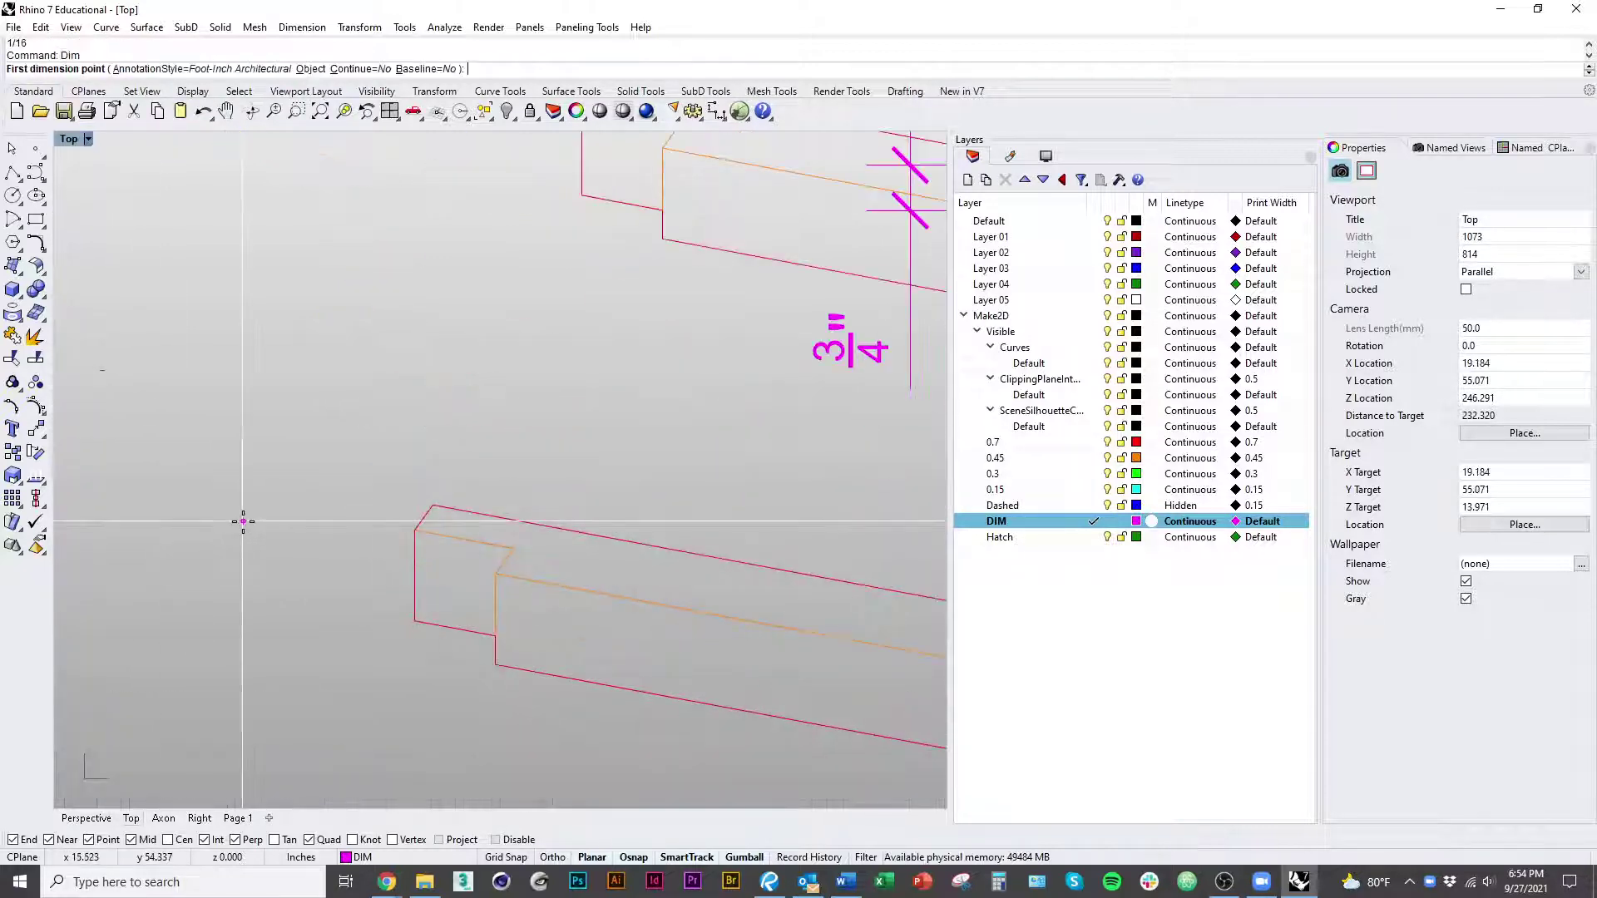
left_click(99, 370)
left_click(99, 370)
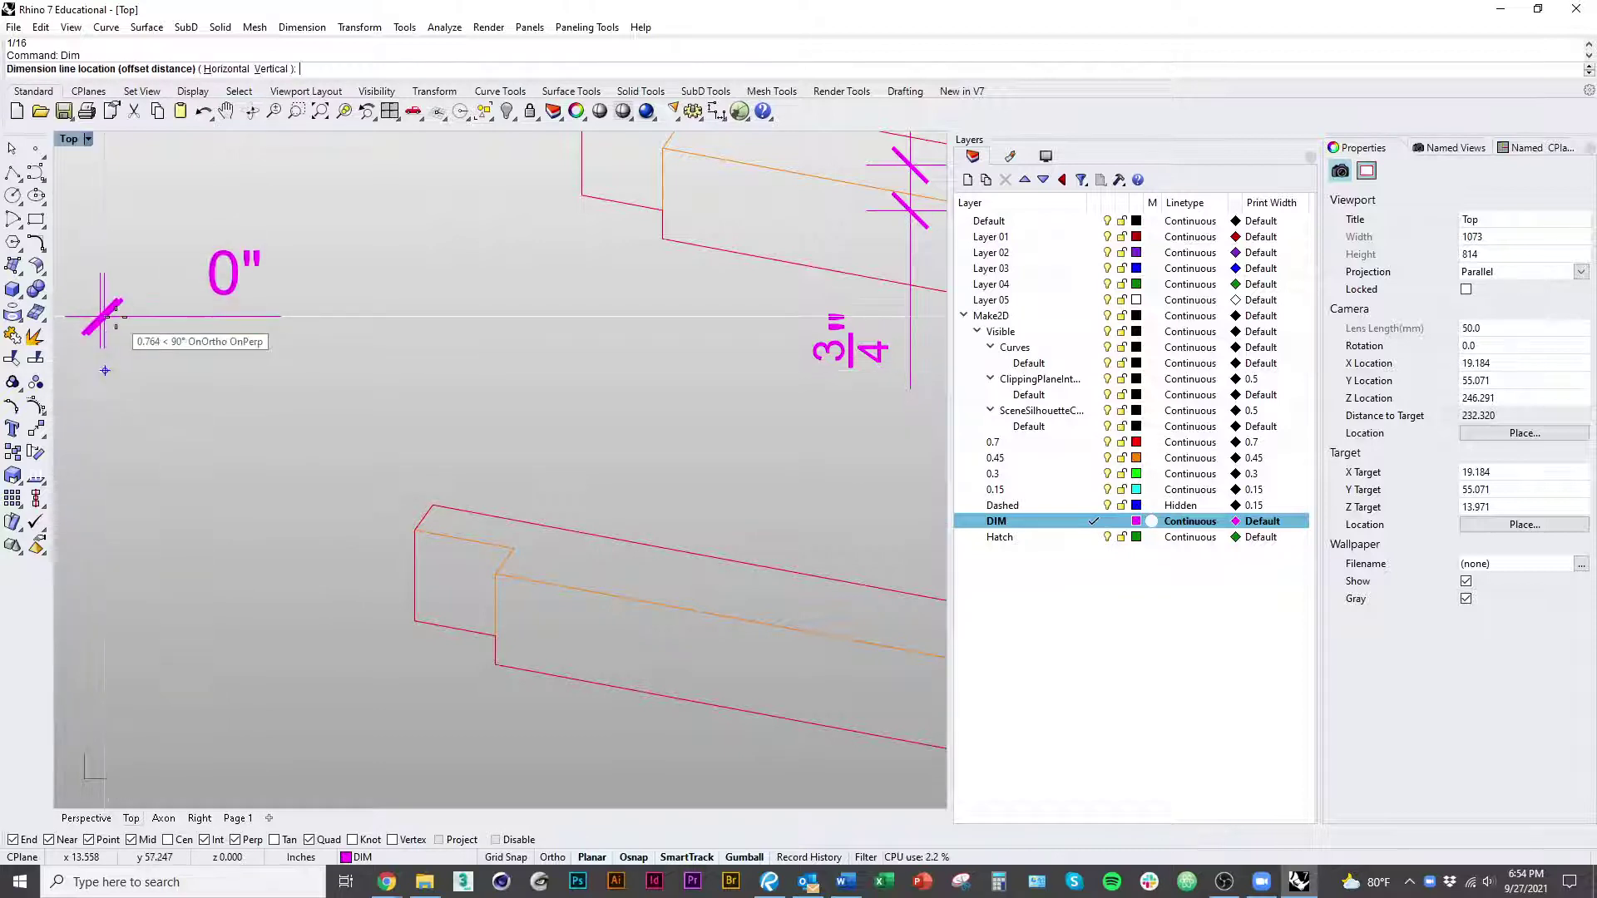
left_click(134, 320)
right_click_drag(432, 525, 600, 647)
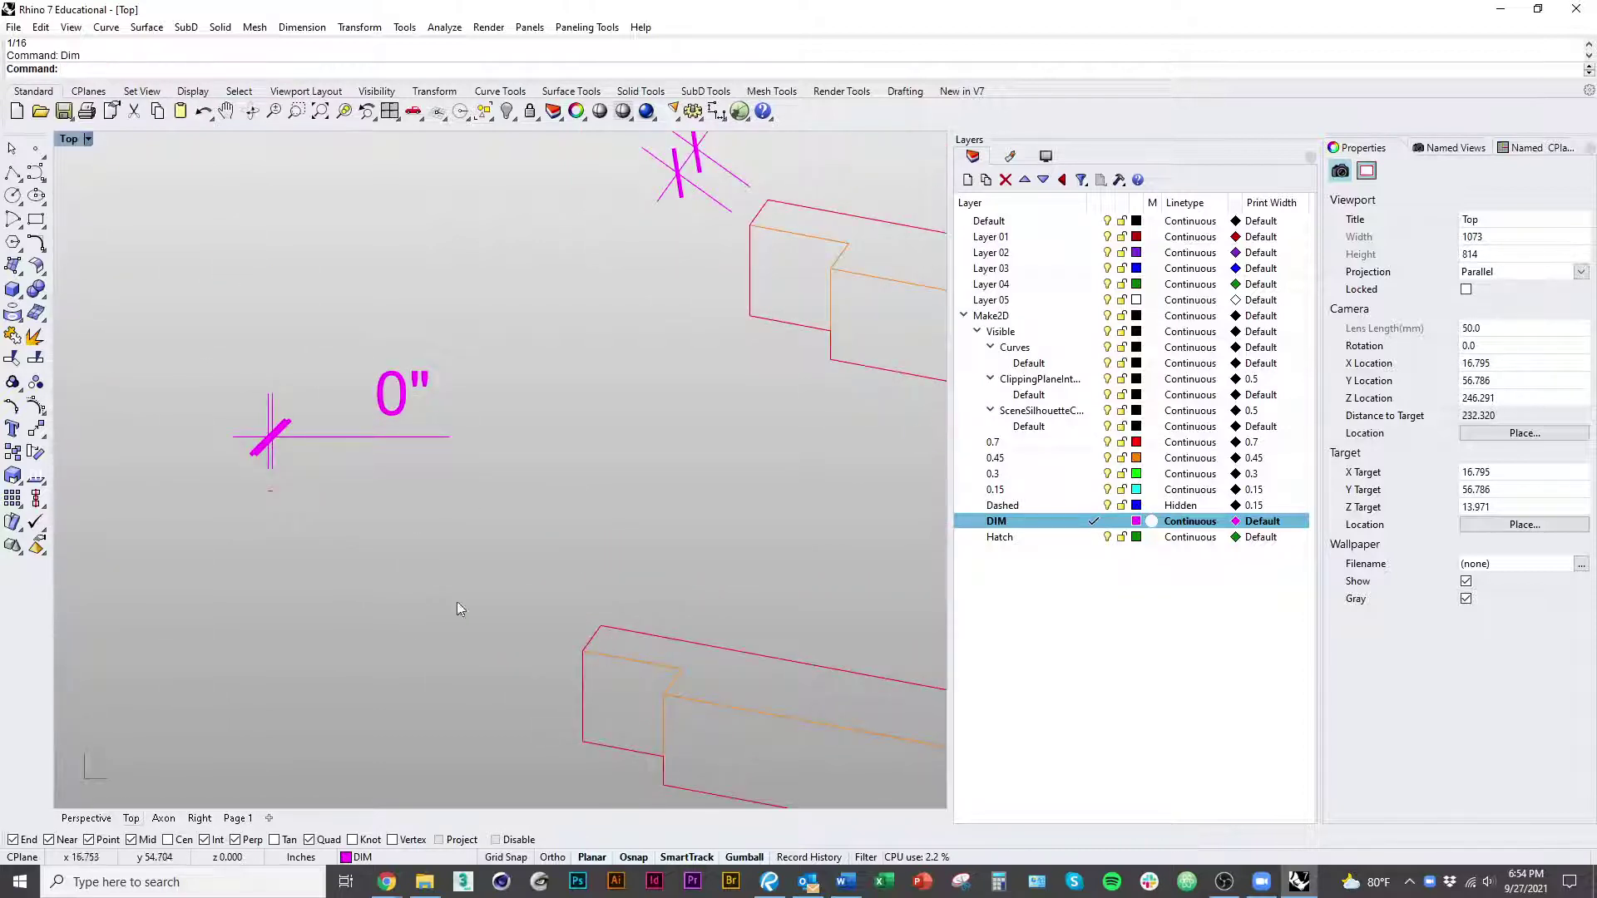
left_click(291, 441)
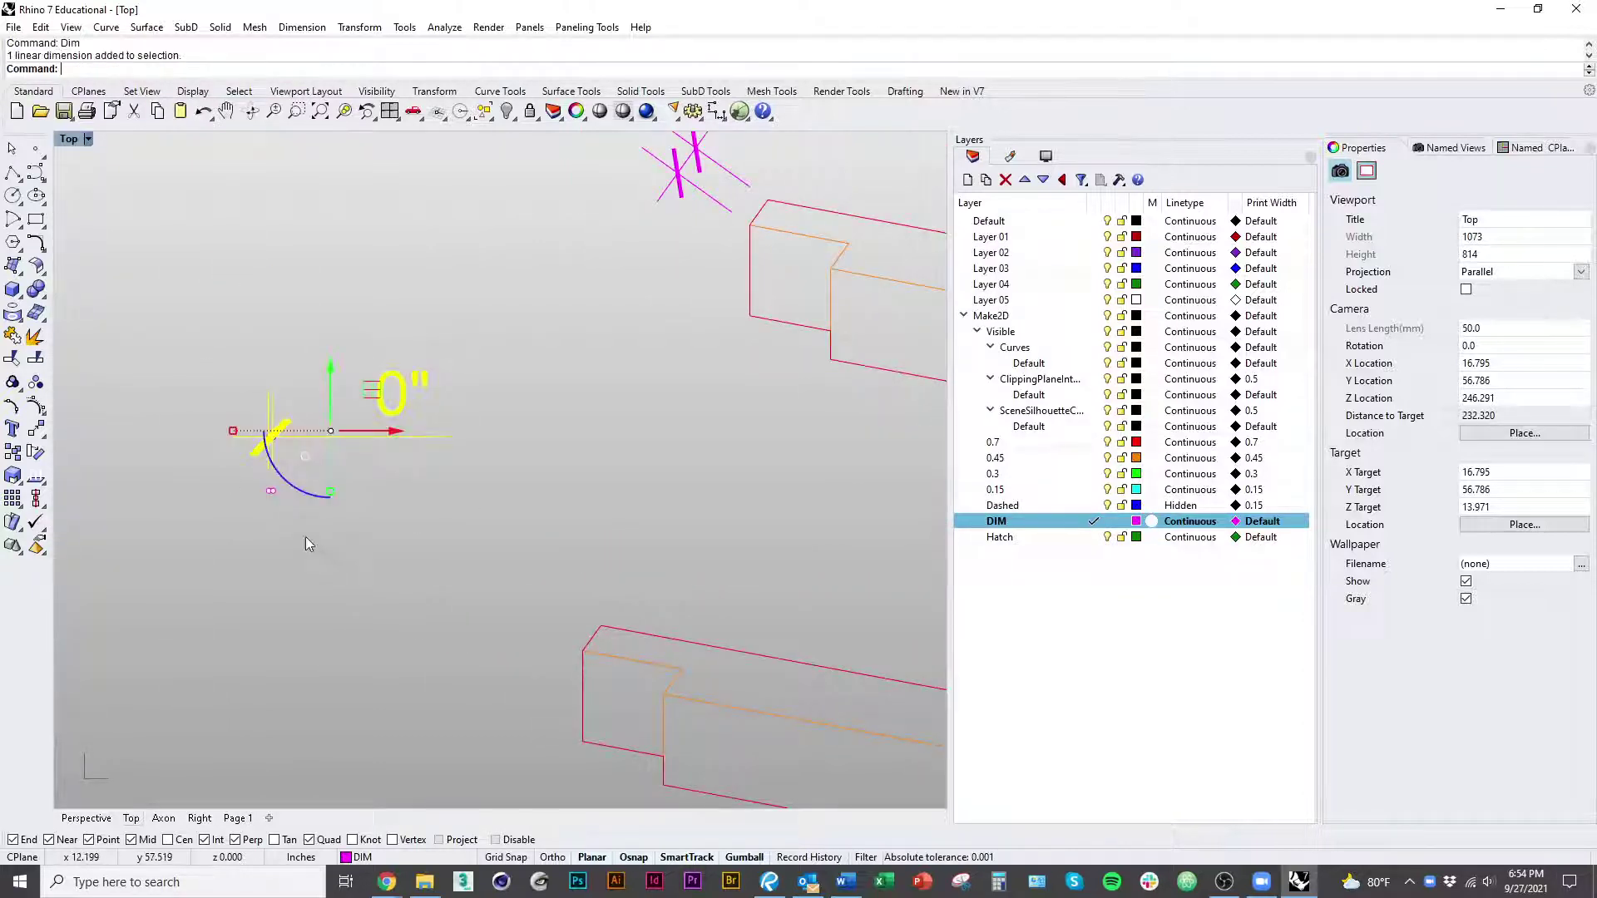
key("Delete")
Step: Delete the slanted-edge dimensions at the right and left ends of the upper crosspiece
right_click_drag(380, 588, 469, 677)
scroll(399, 607, "down", 3)
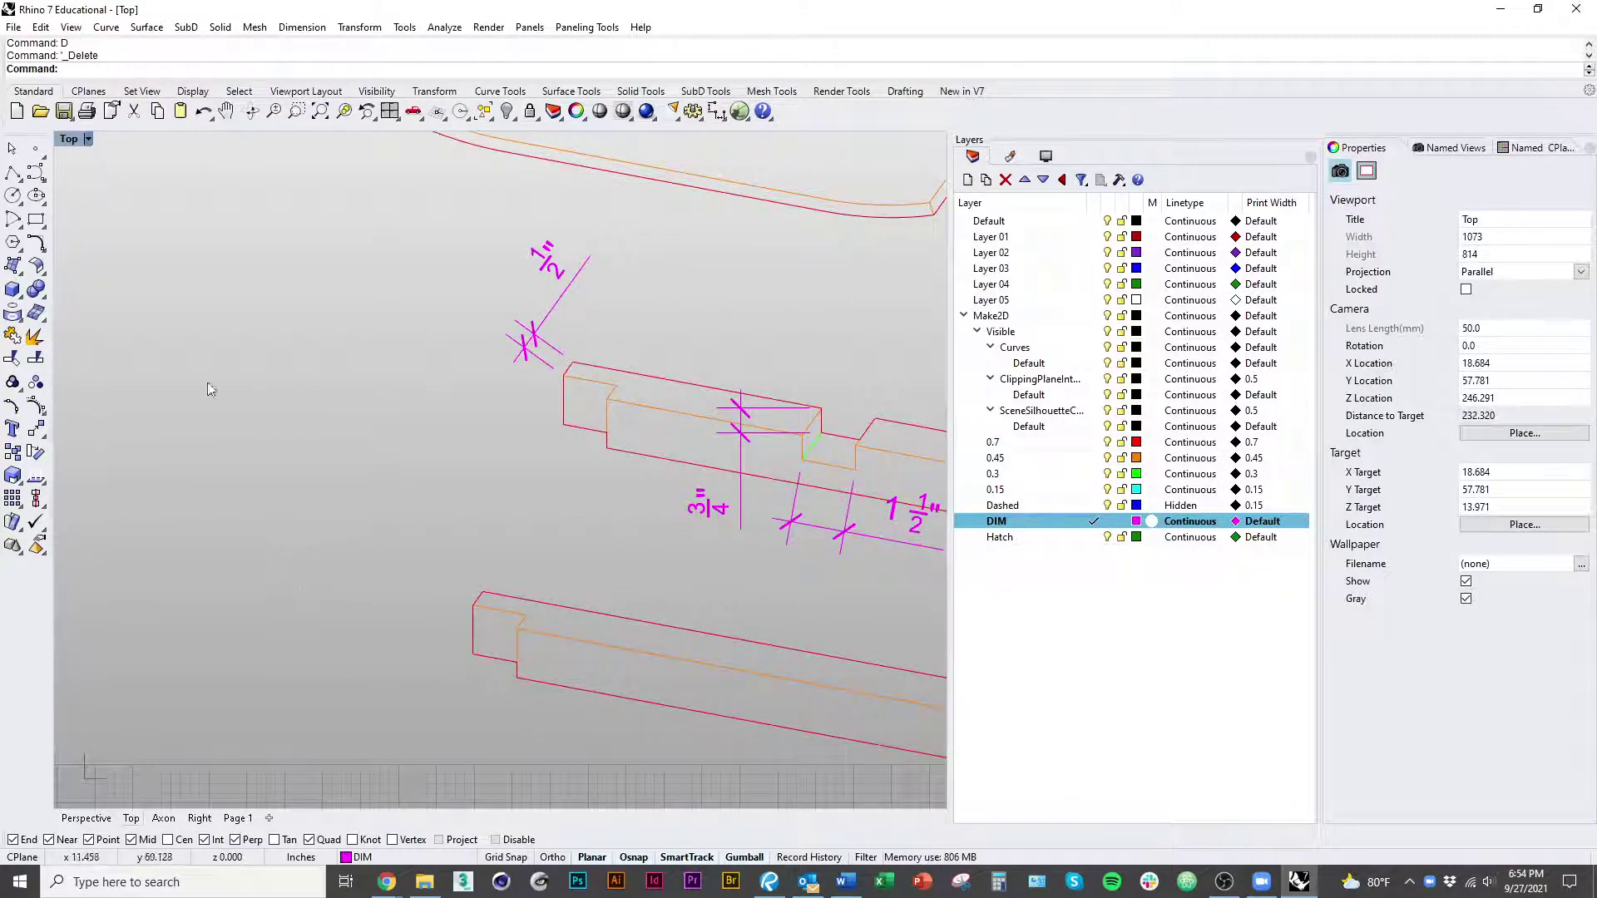
scroll(903, 612, "down", 3)
right_click_drag(903, 612, 481, 551)
scroll(626, 529, "up", 3)
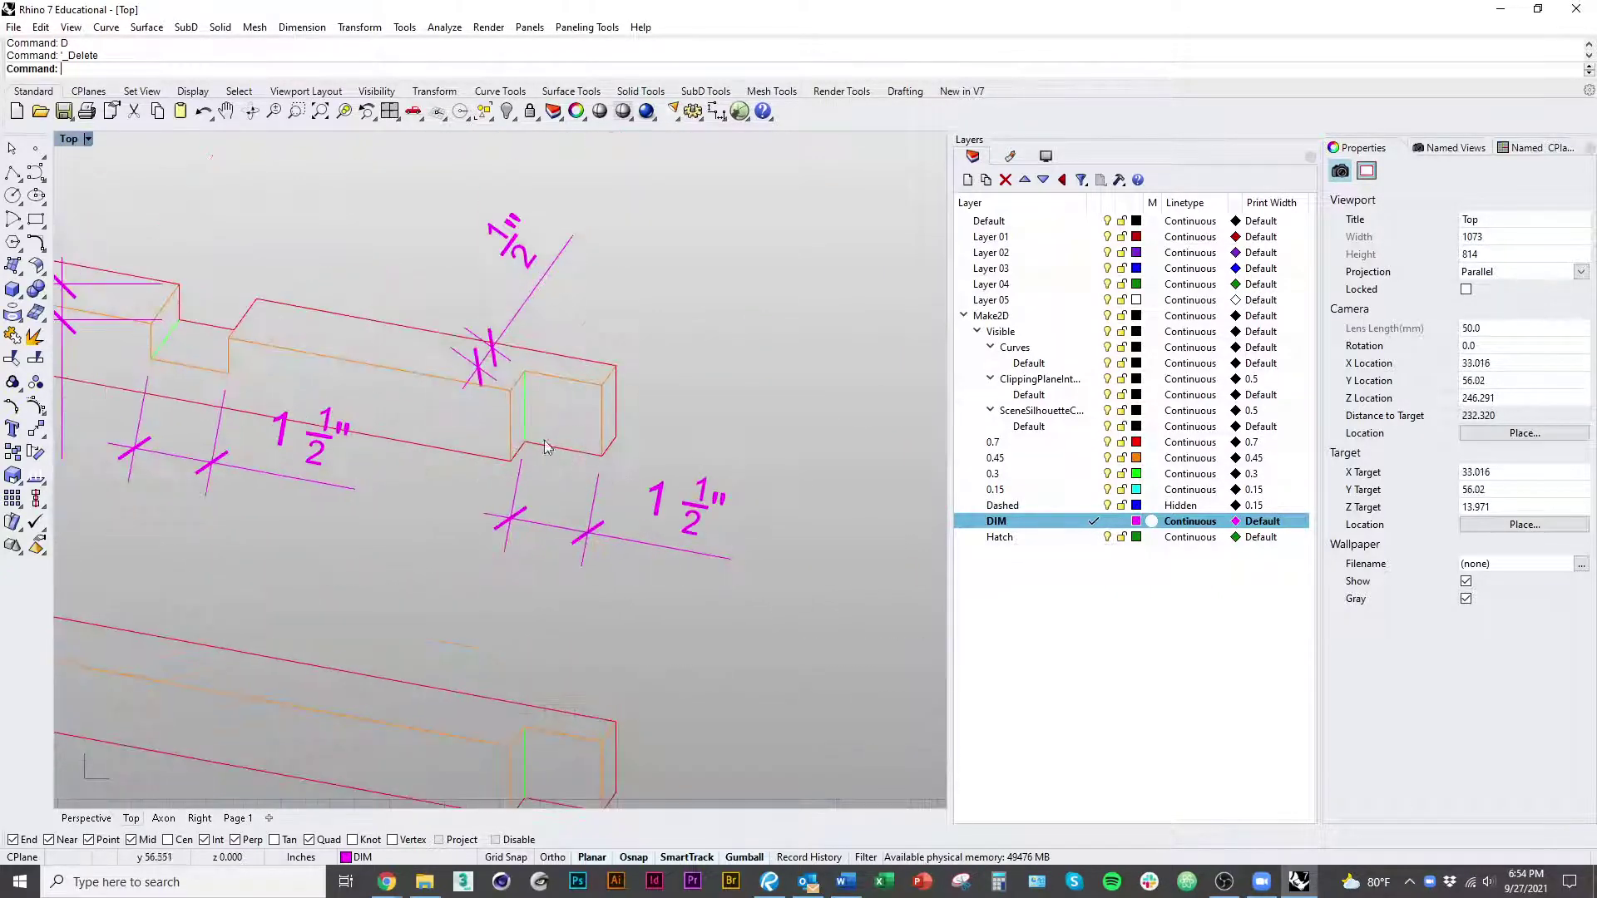
right_click_drag(478, 271, 657, 416)
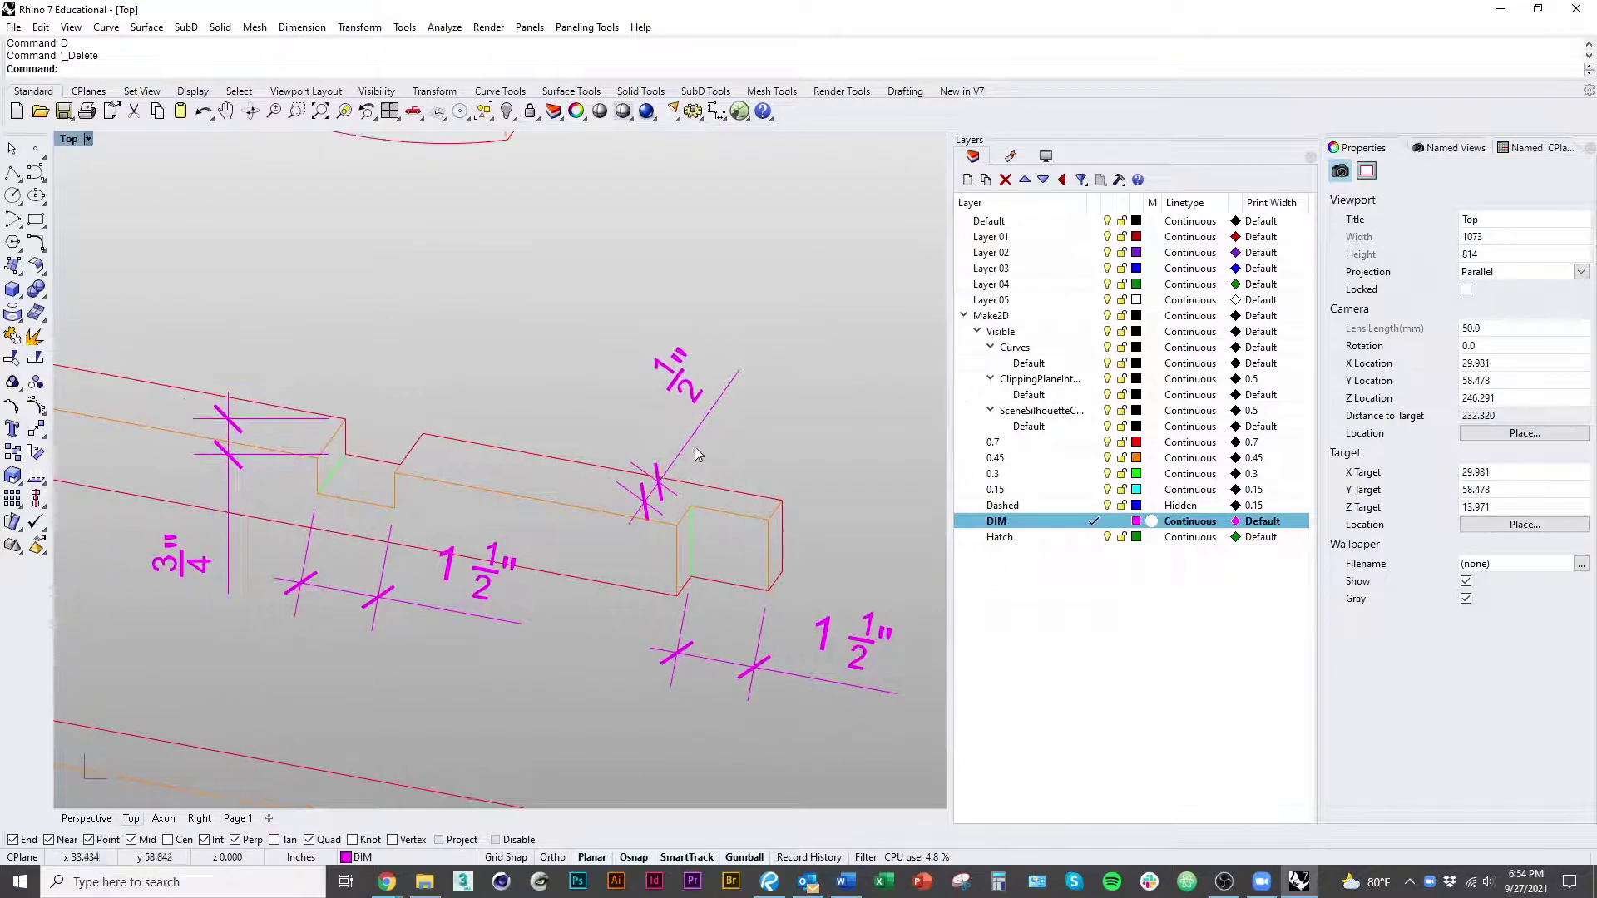
left_click(717, 401)
key("Delete")
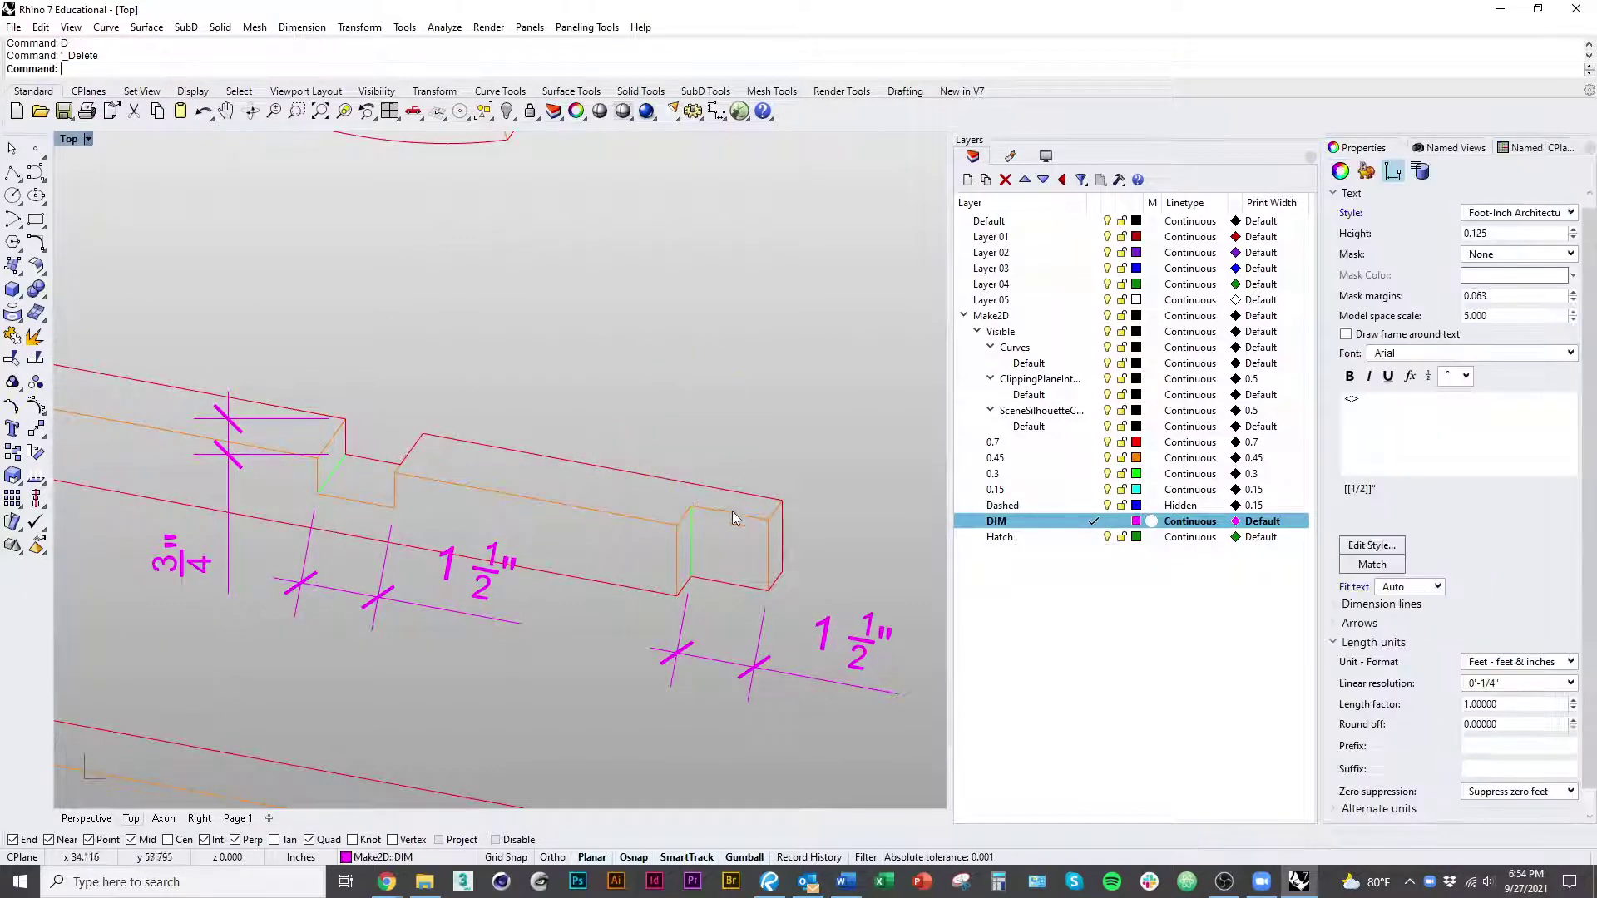
scroll(732, 511, "down", 4)
scroll(397, 377, "up", 3)
left_click(337, 366)
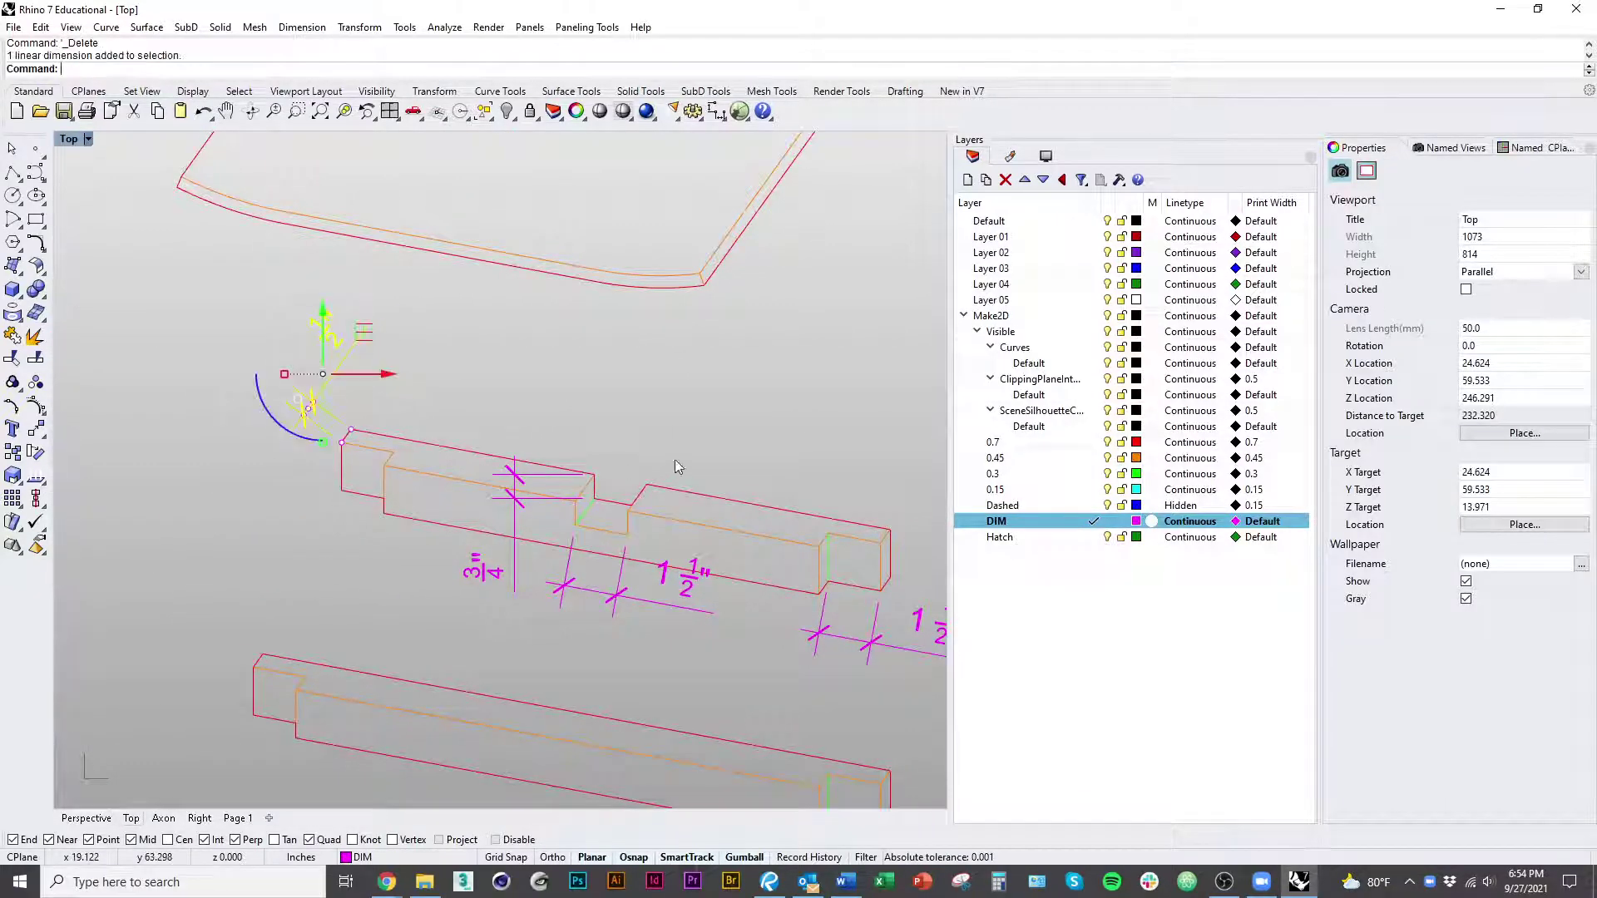
key("Delete")
Step: Set the linear resolution of the Foot-Inch Architectural annotation style to 0'-1/16"
right_click_drag(842, 484, 555, 411)
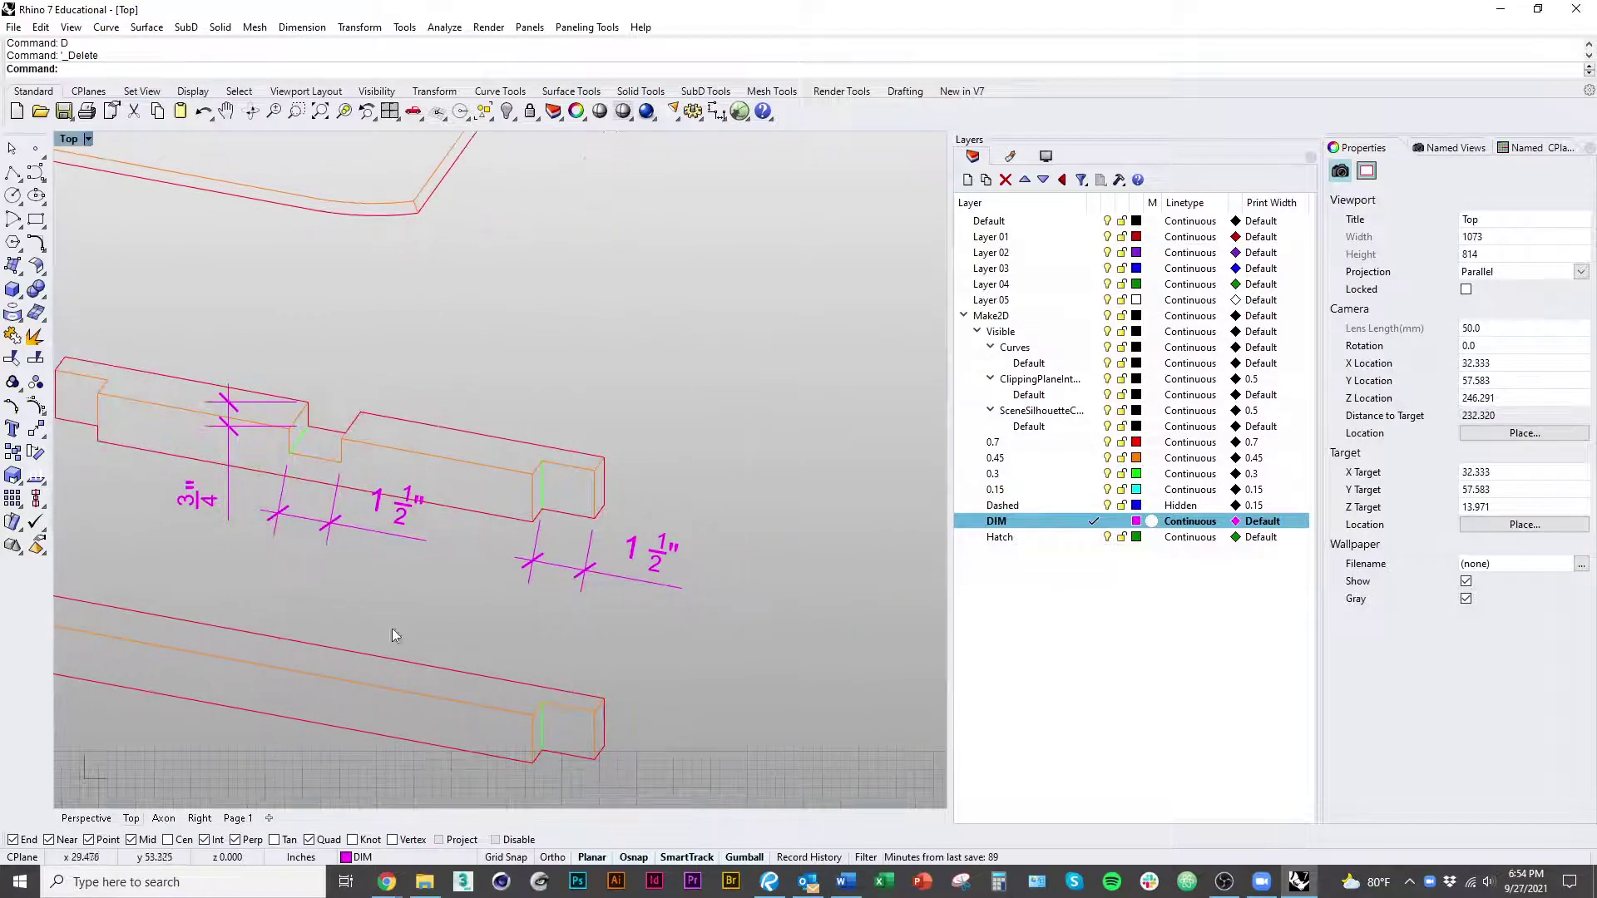
right_click_drag(393, 630, 498, 641)
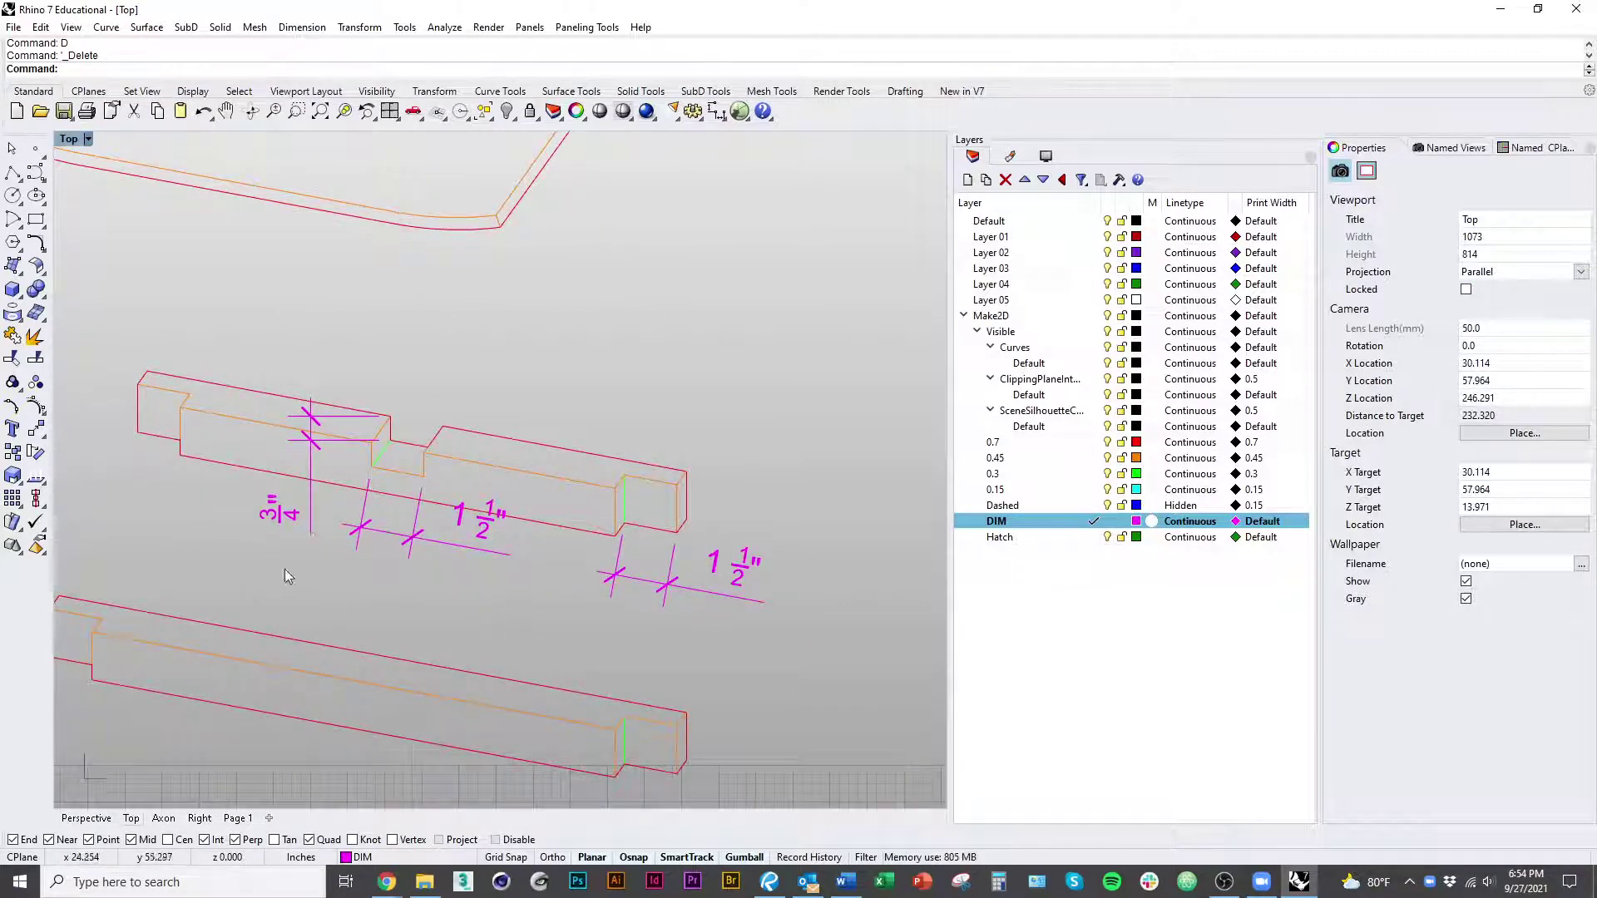
left_click(297, 535)
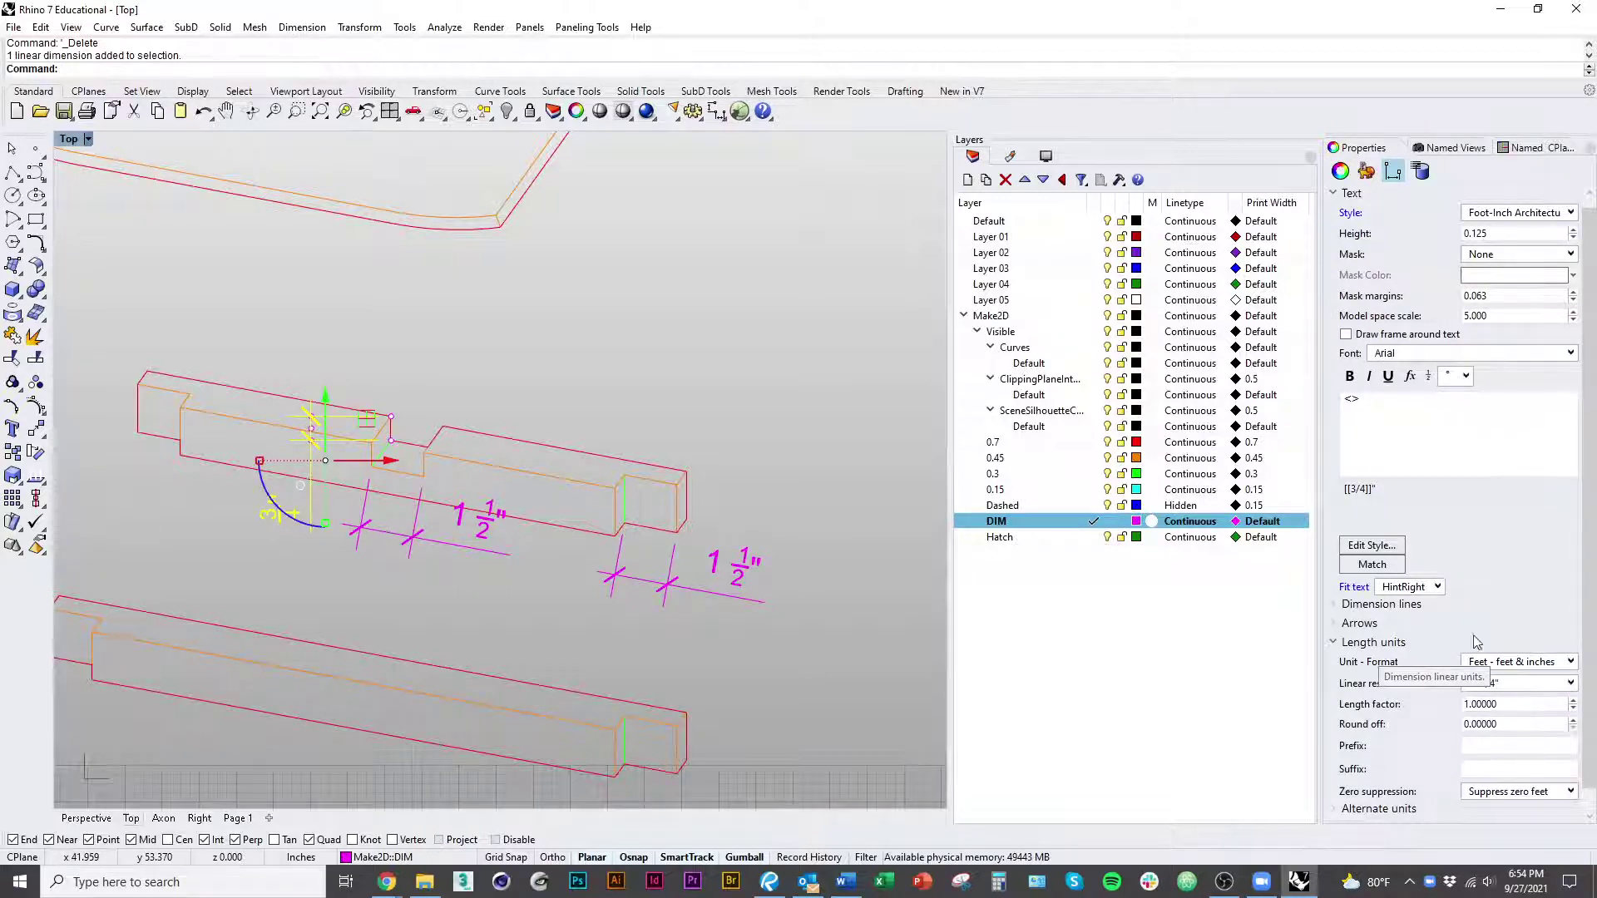
left_click(1385, 649)
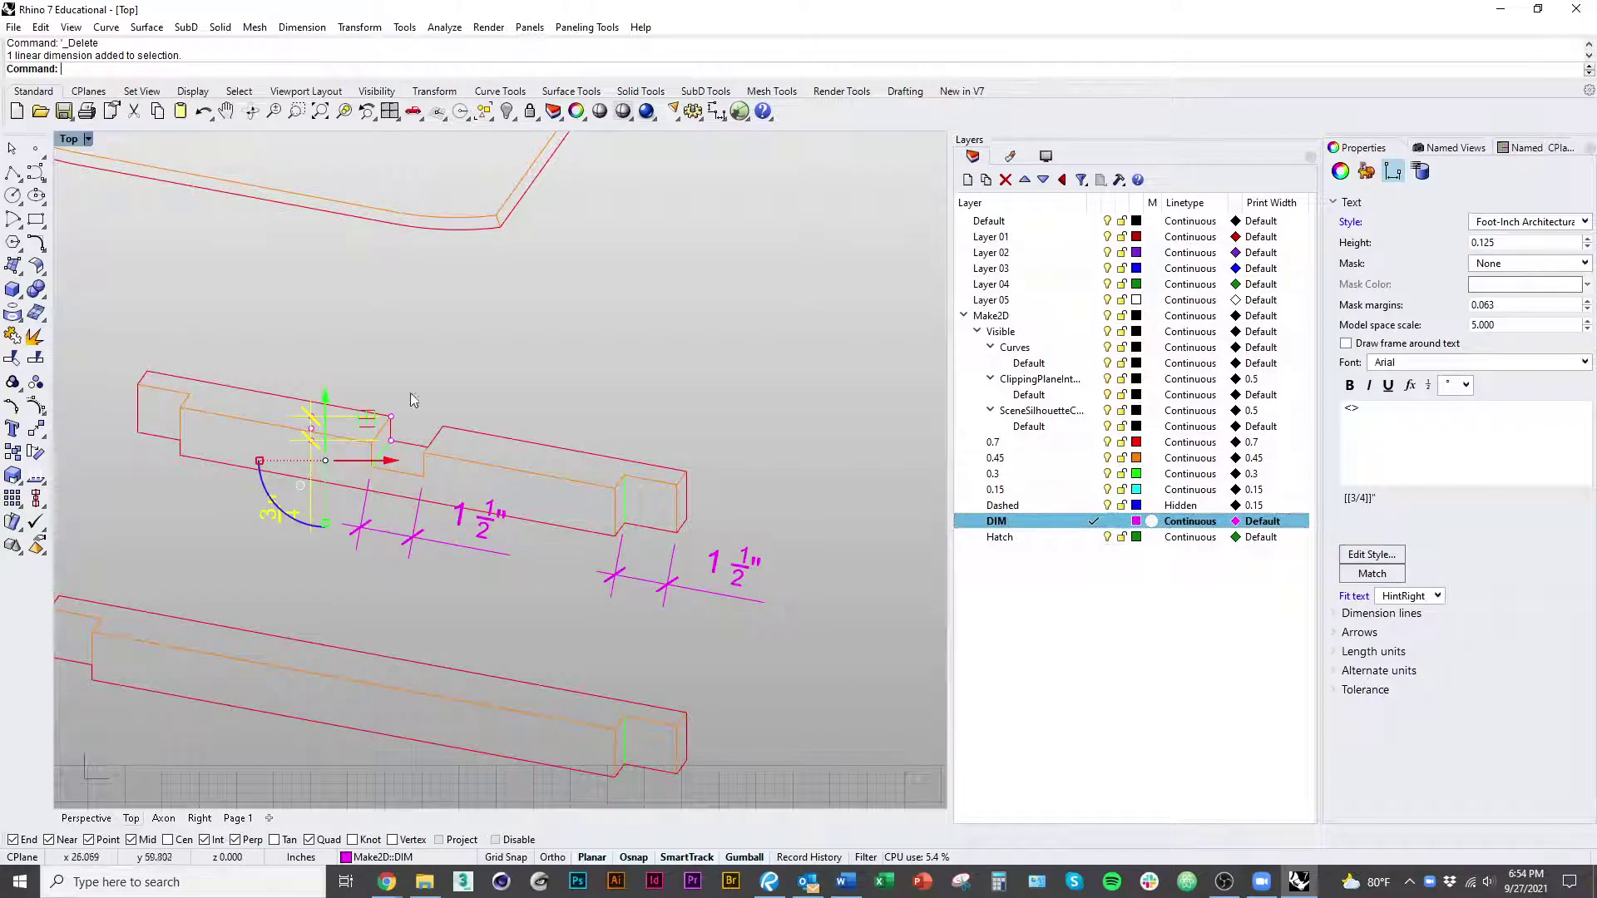
left_click(1372, 555)
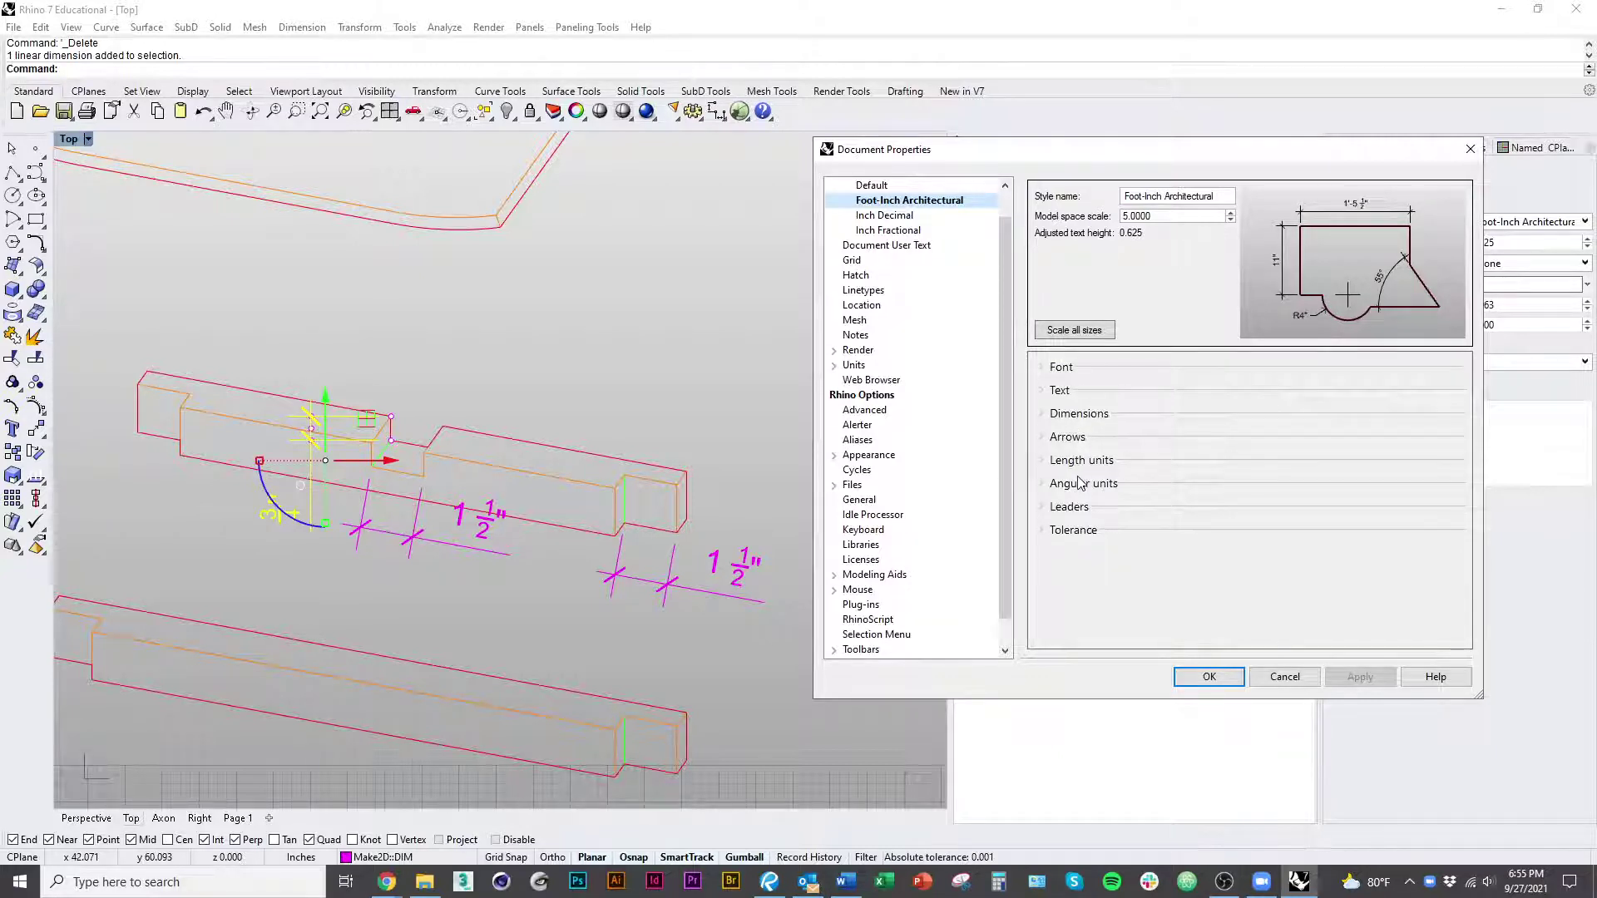
scroll(931, 250, "up", 1)
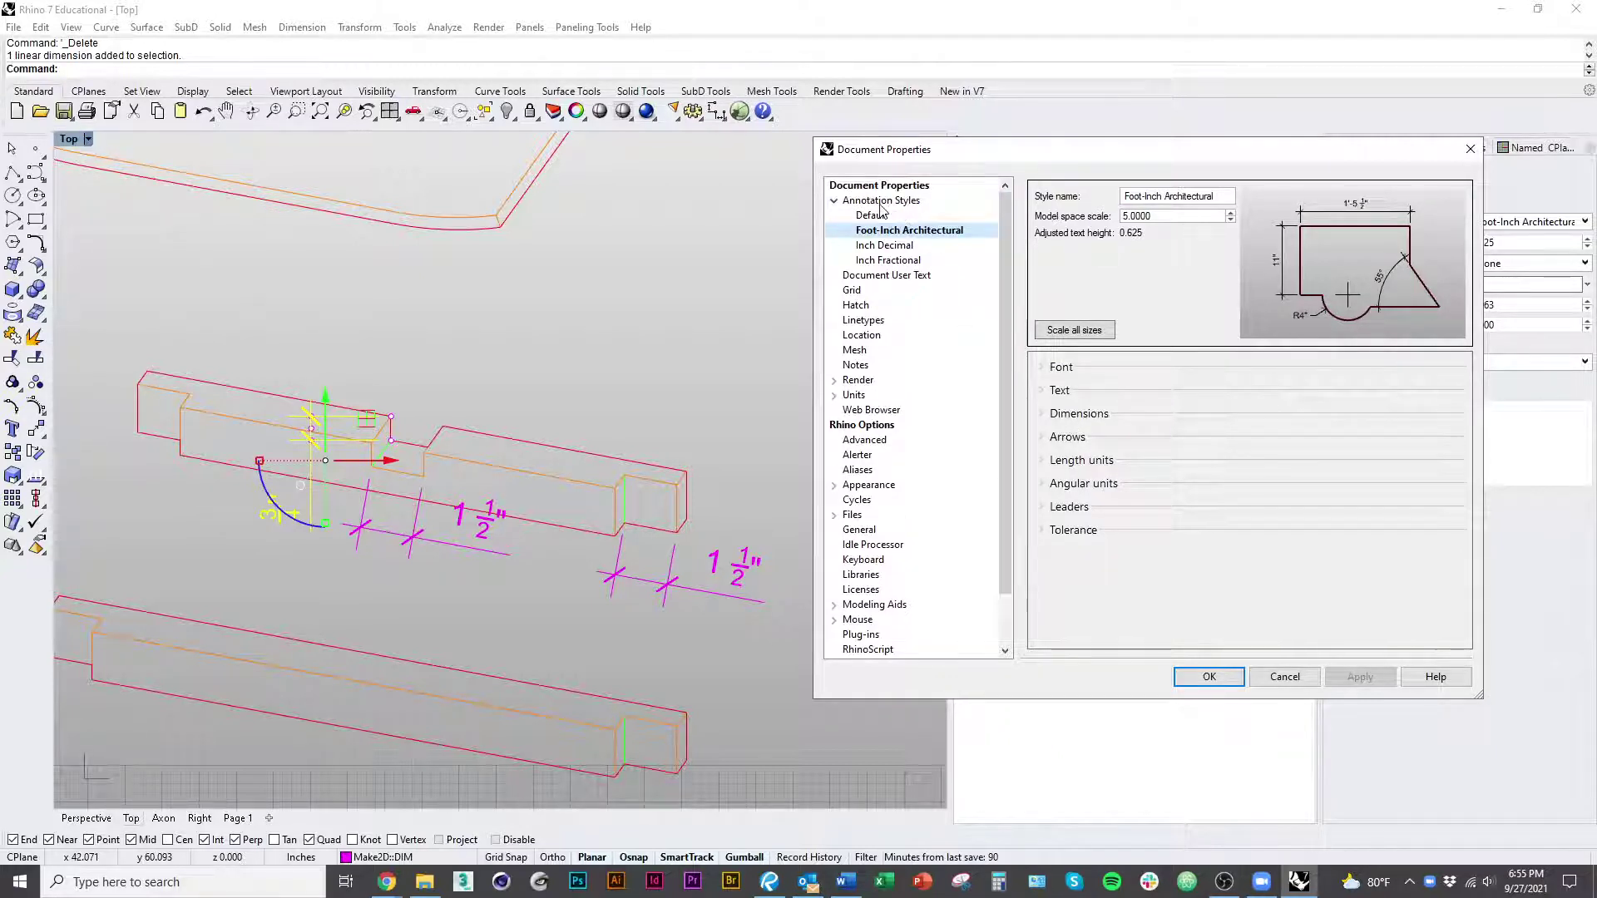
left_click(1077, 460)
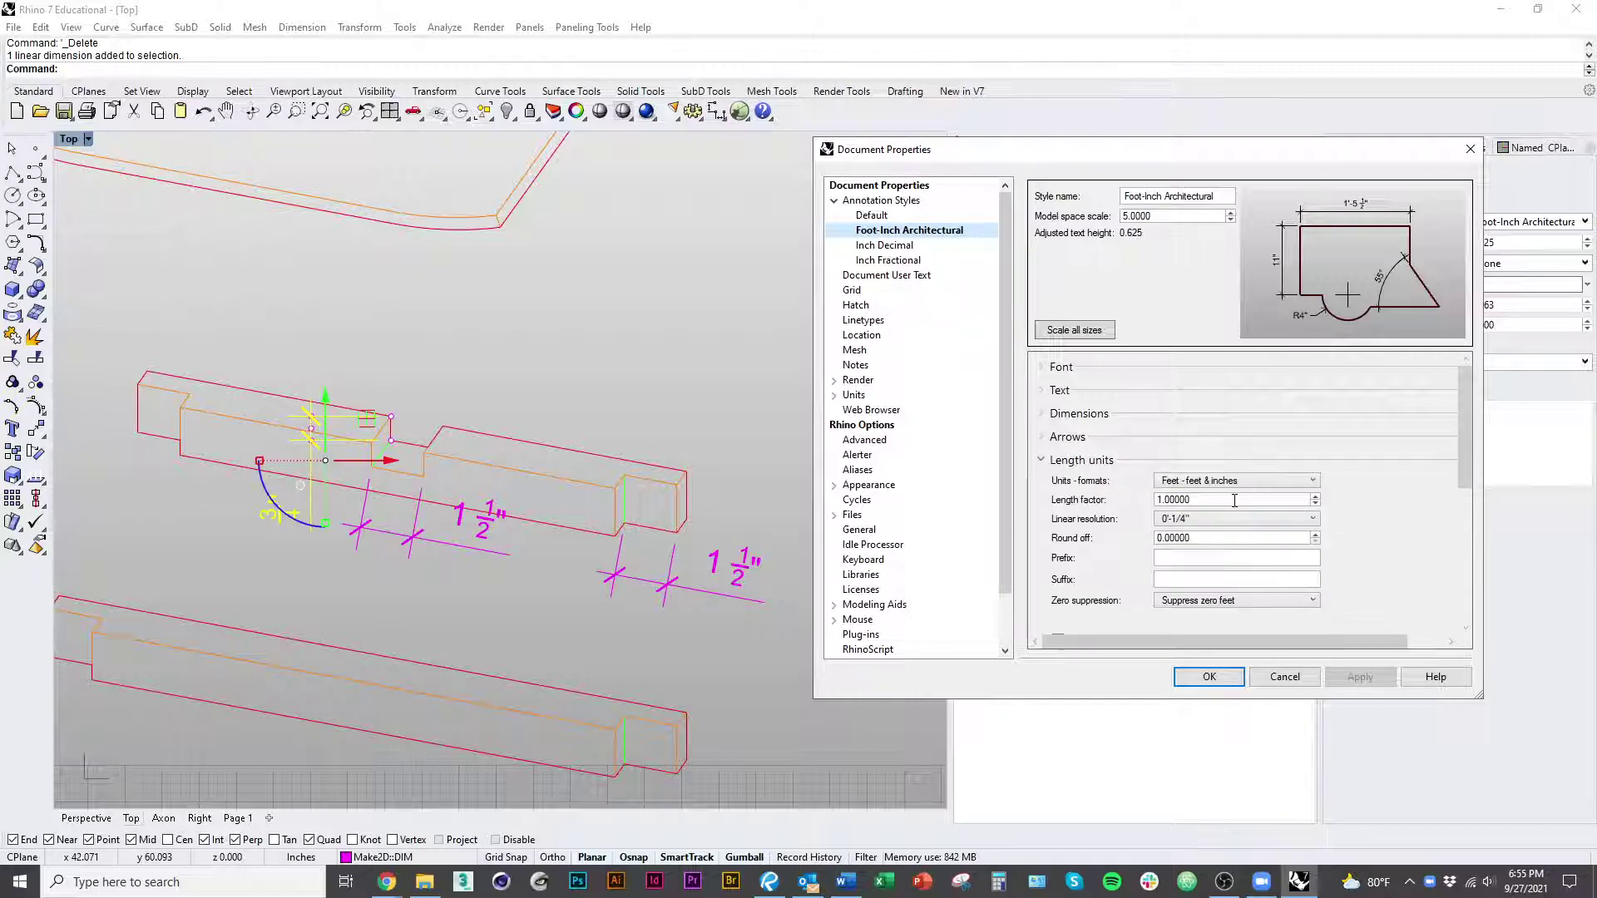
left_click(1221, 522)
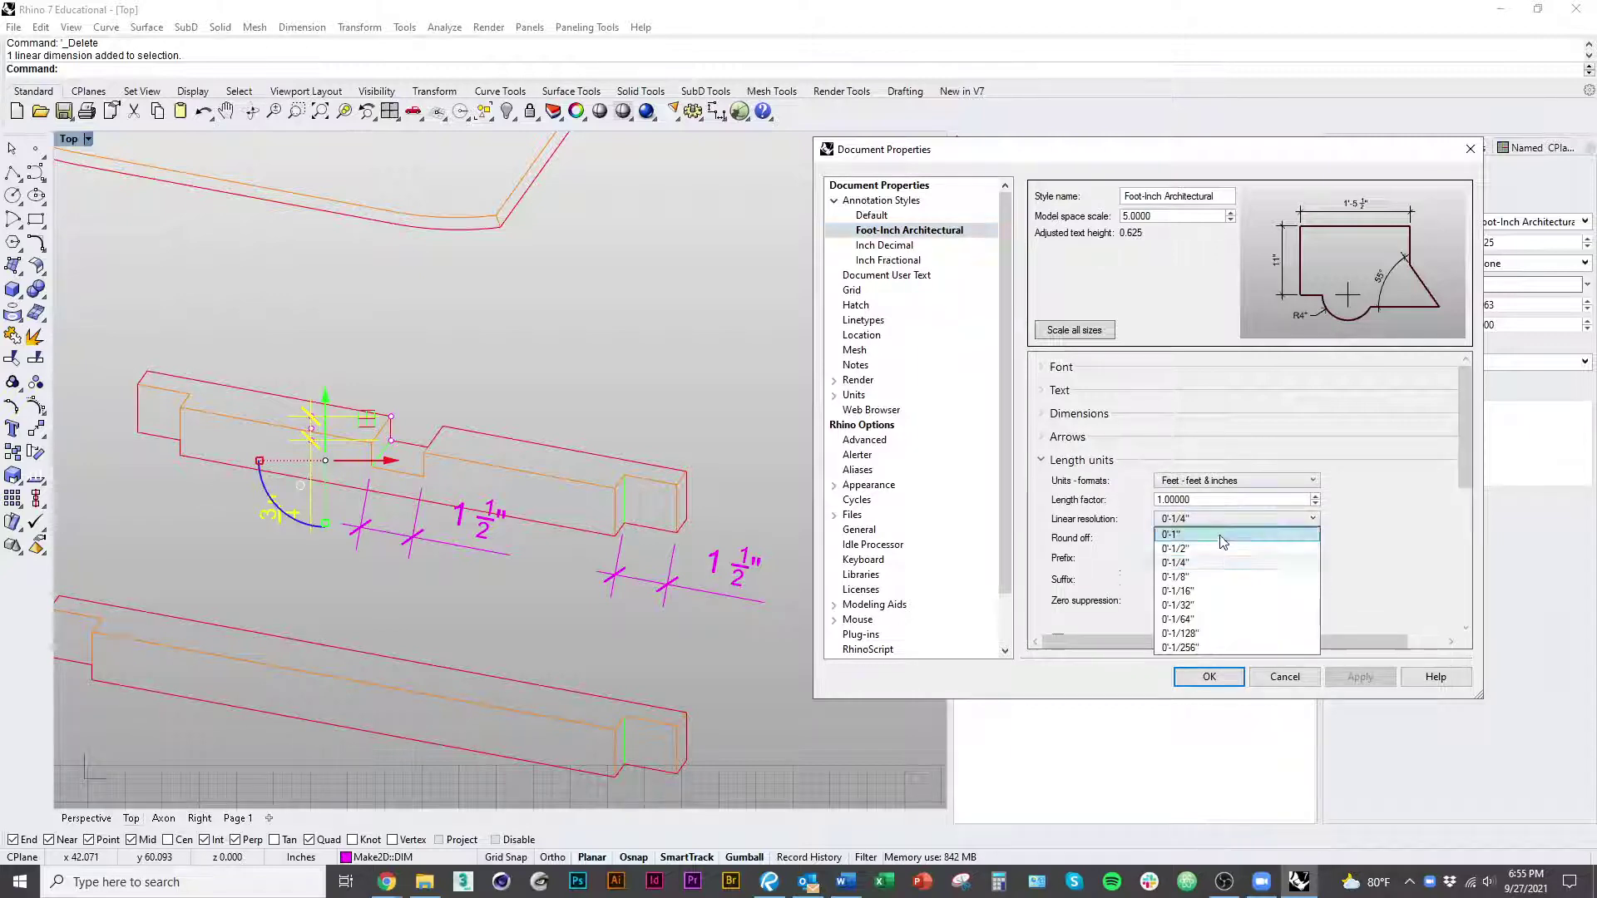
left_click(1216, 593)
left_click(1209, 676)
key("Escape")
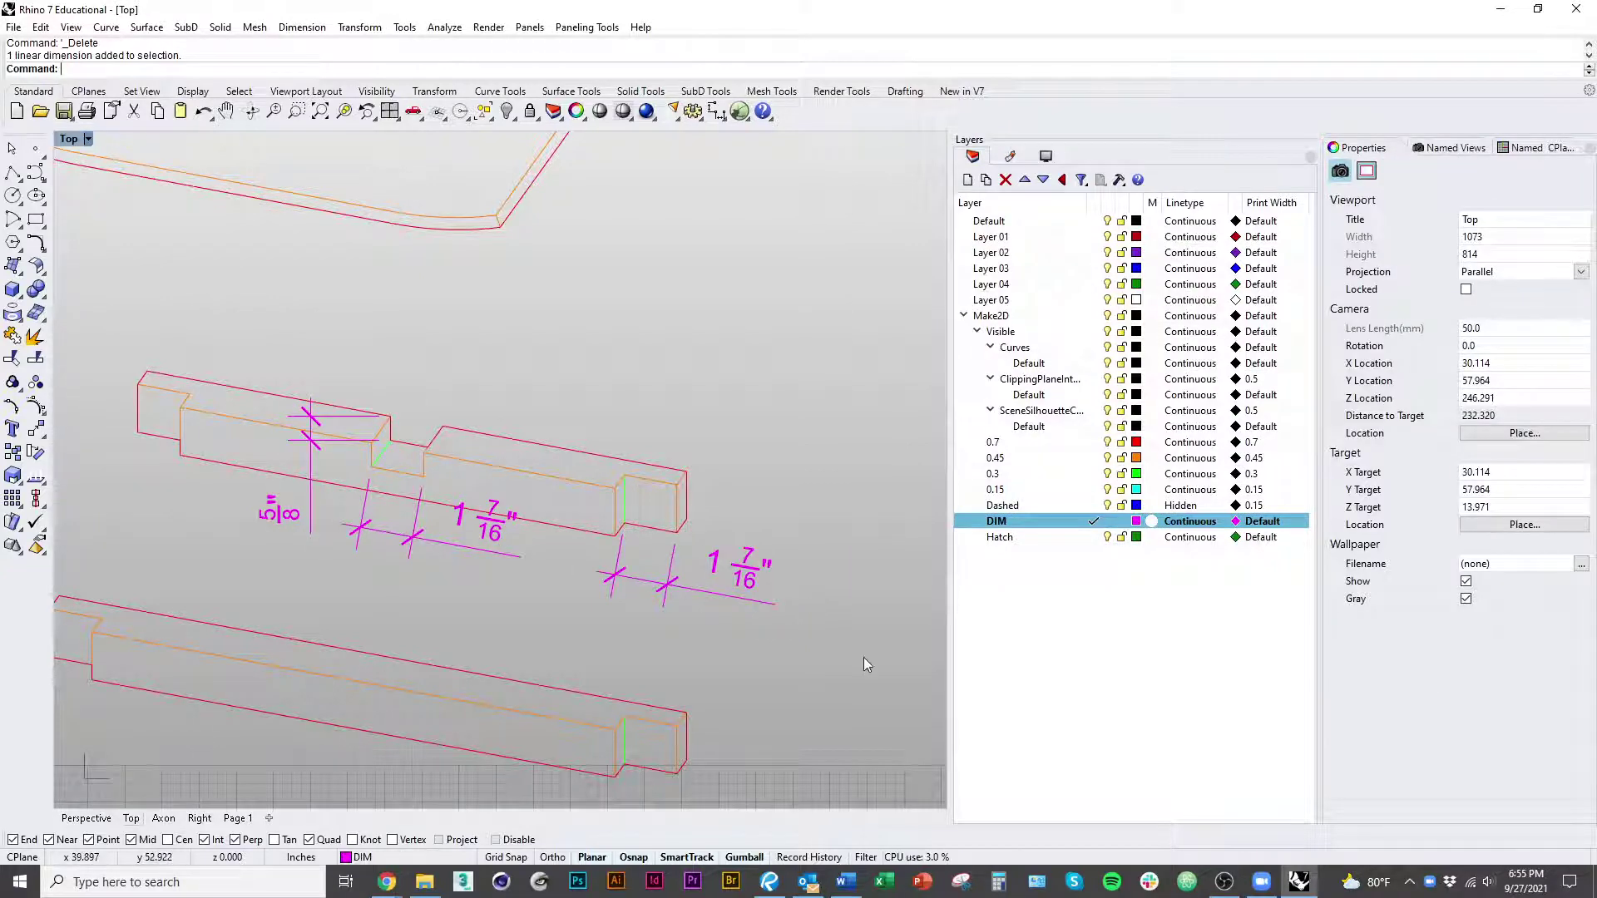
Step: Undo the annotation style's linear resolution change
key("ctrl+z")
right_click_drag(533, 587, 565, 621)
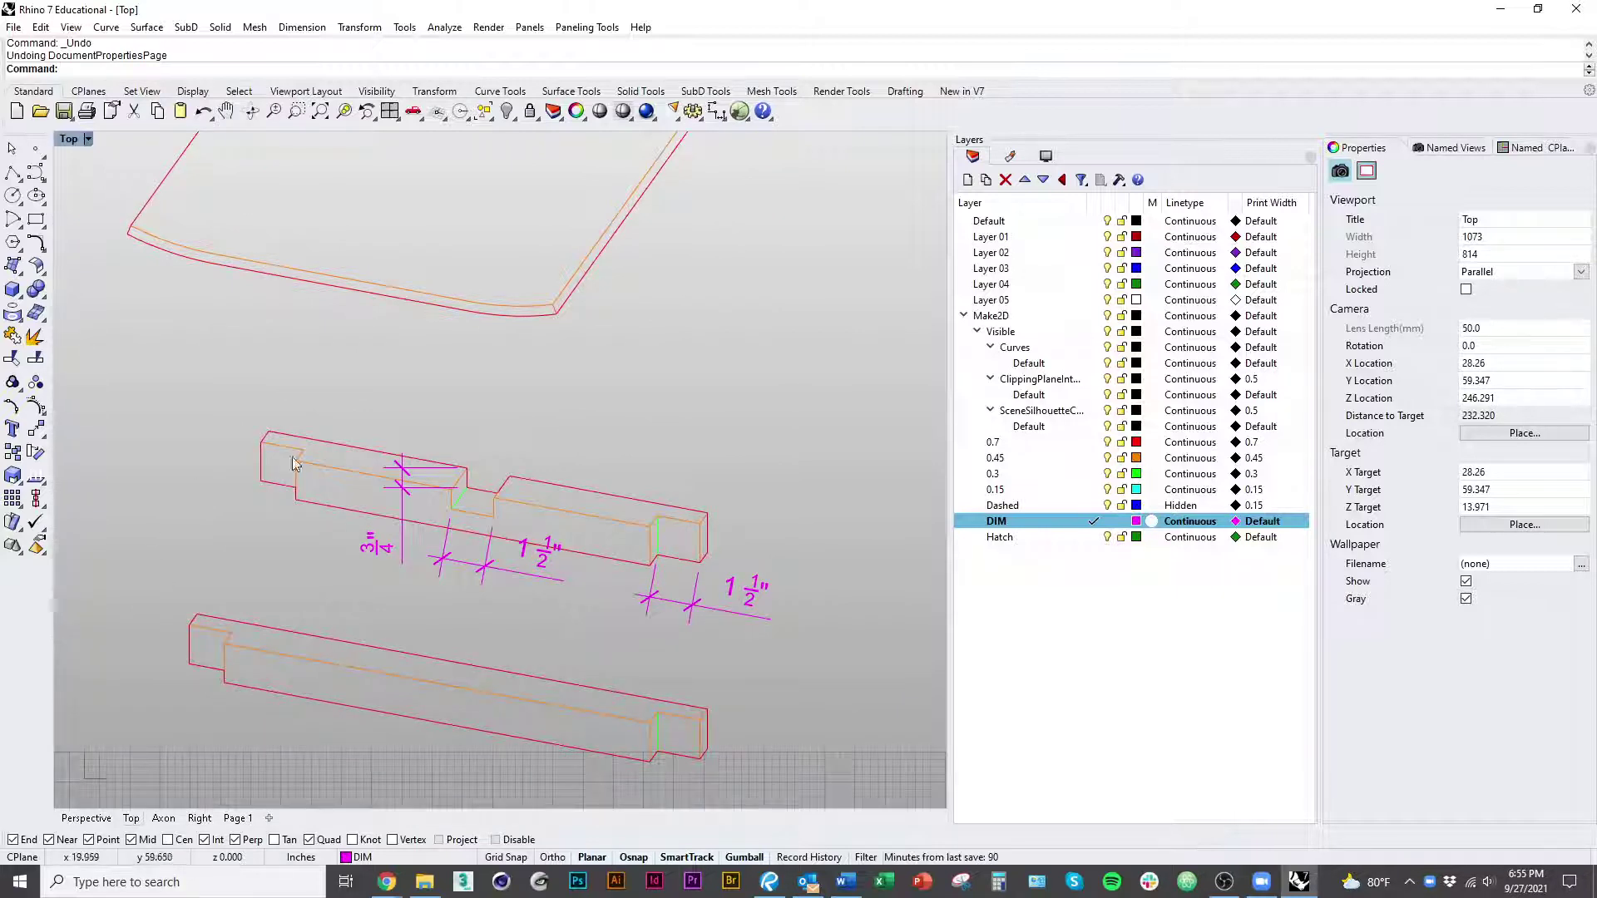
Step: Try a vertical linear dimension on the slanted edge at the upper crosspiece's left end and delete it
right_click_drag(552, 644, 589, 663)
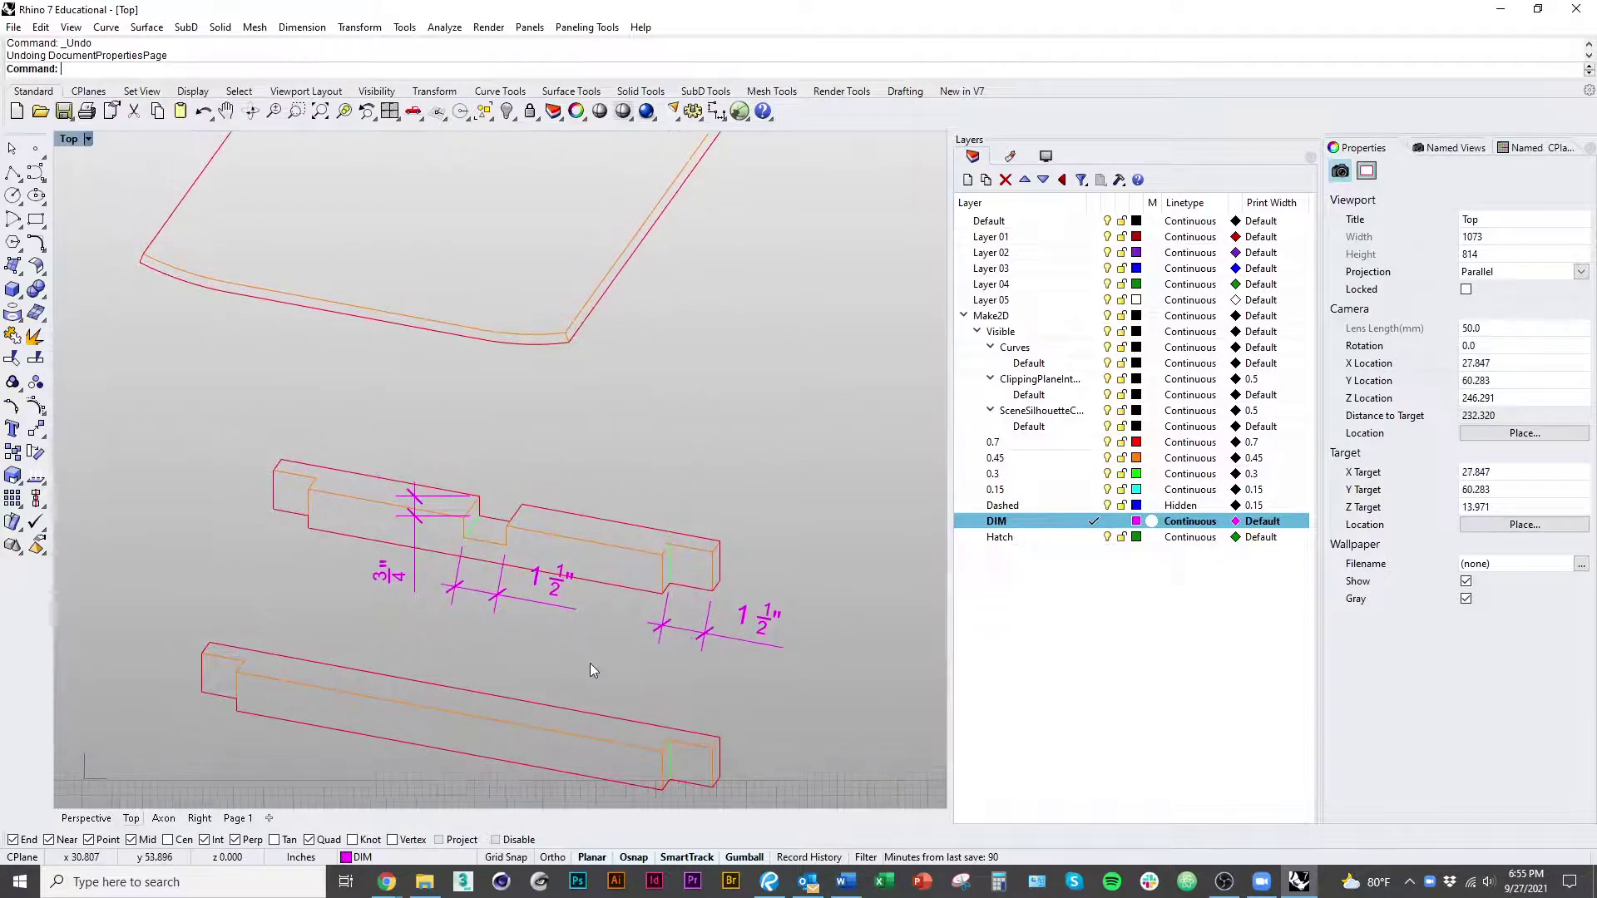
type("dim")
key("Return")
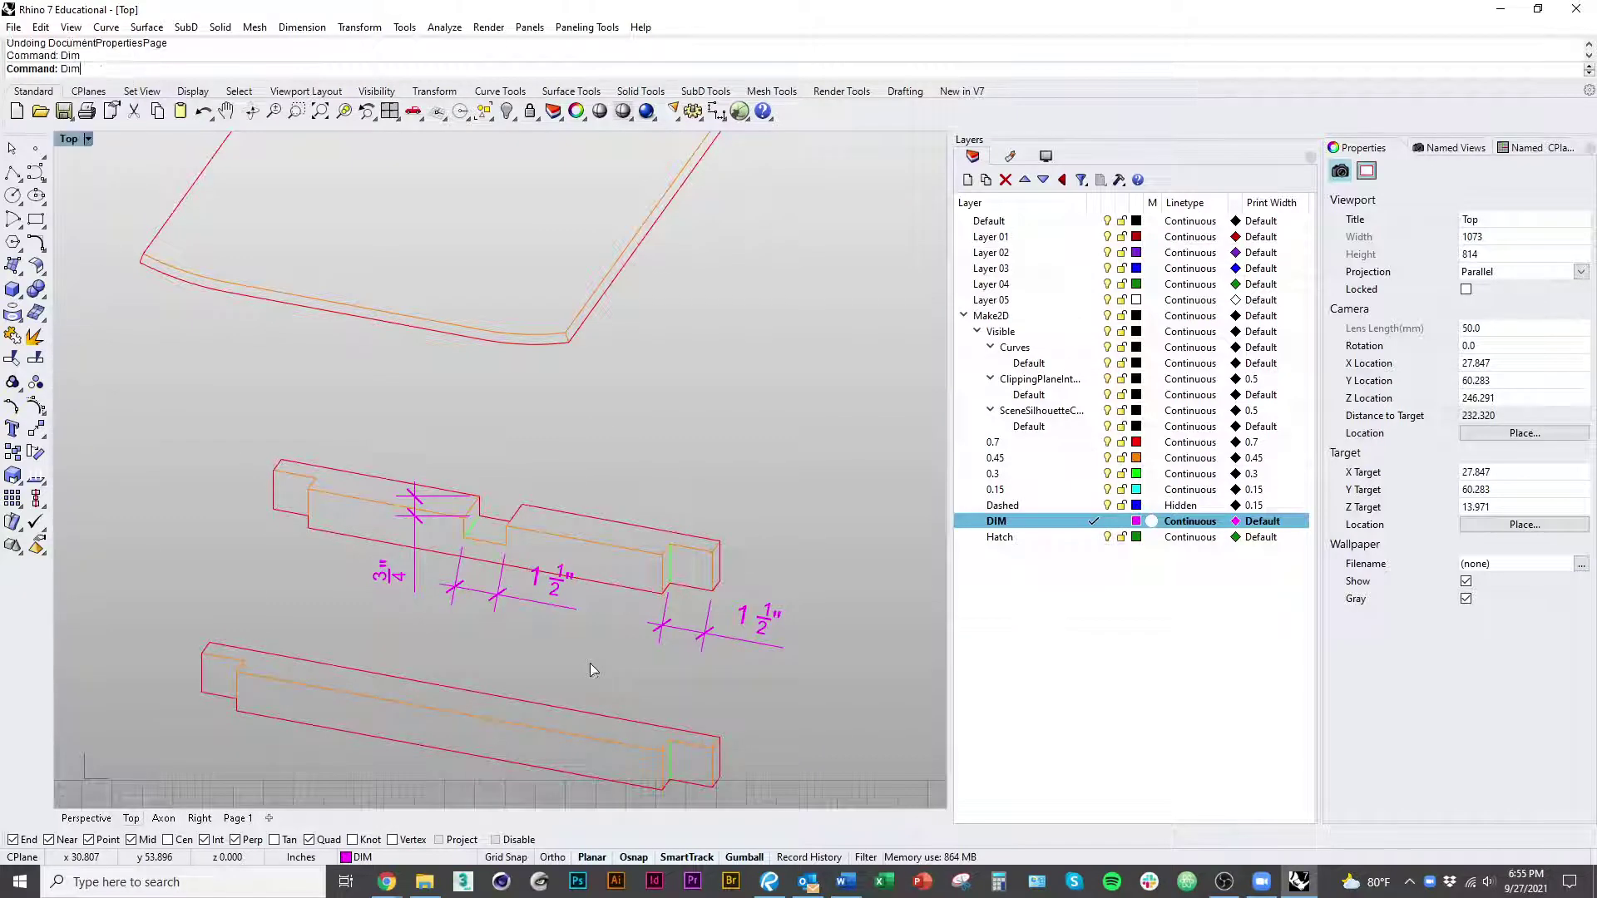
scroll(299, 478, "up", 3)
left_click(257, 440)
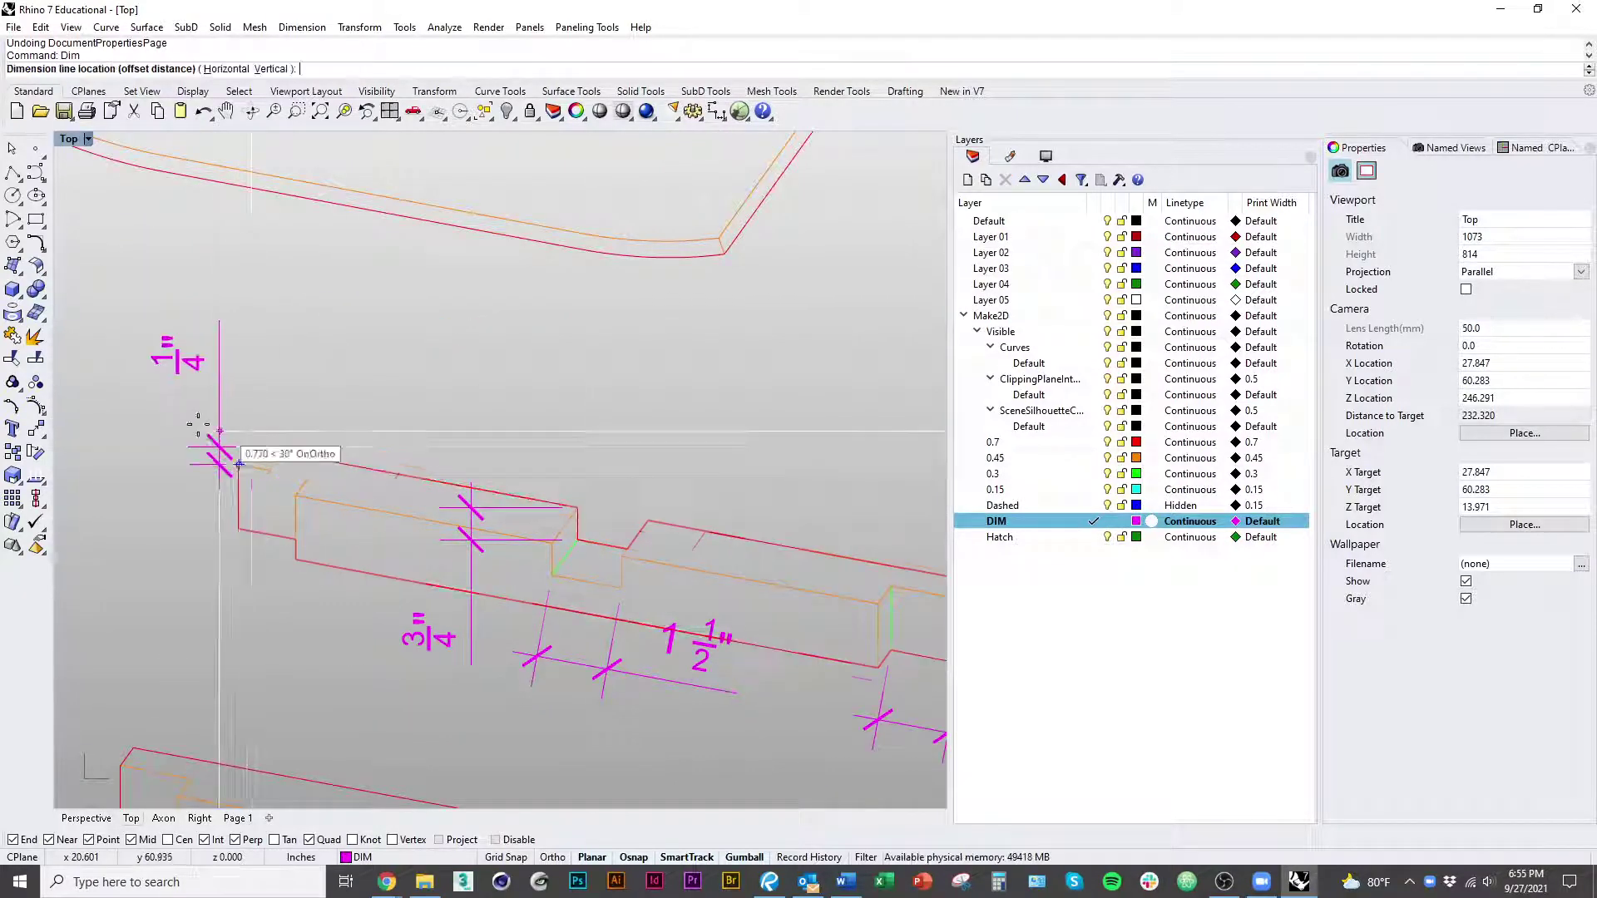
right_click_drag(218, 431, 394, 427)
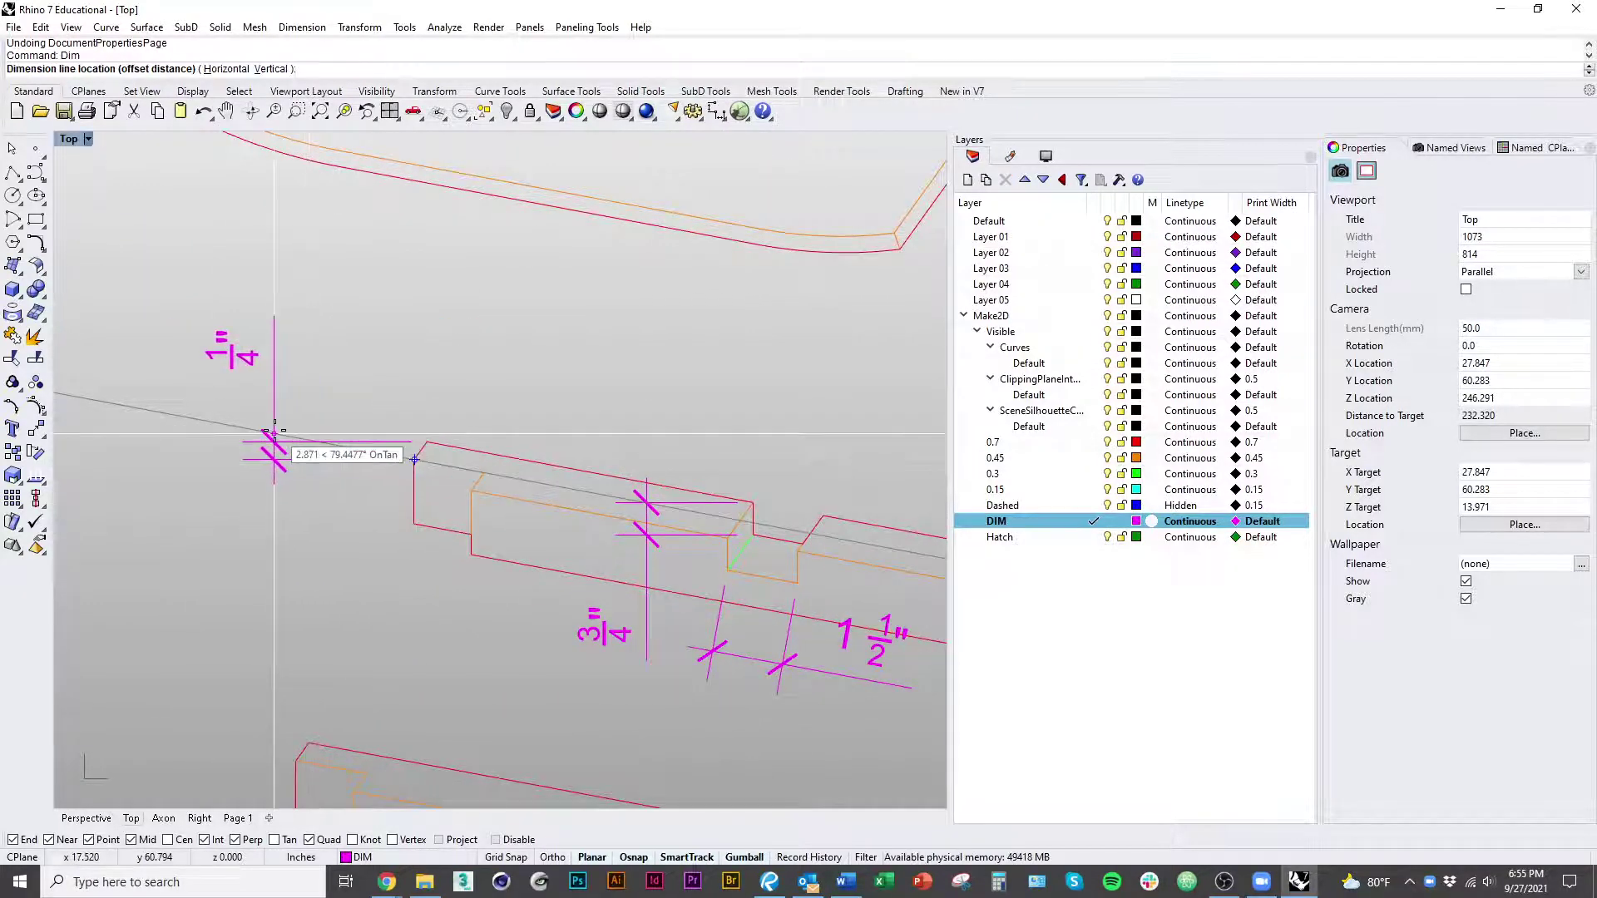
left_click(275, 433)
left_click(223, 357)
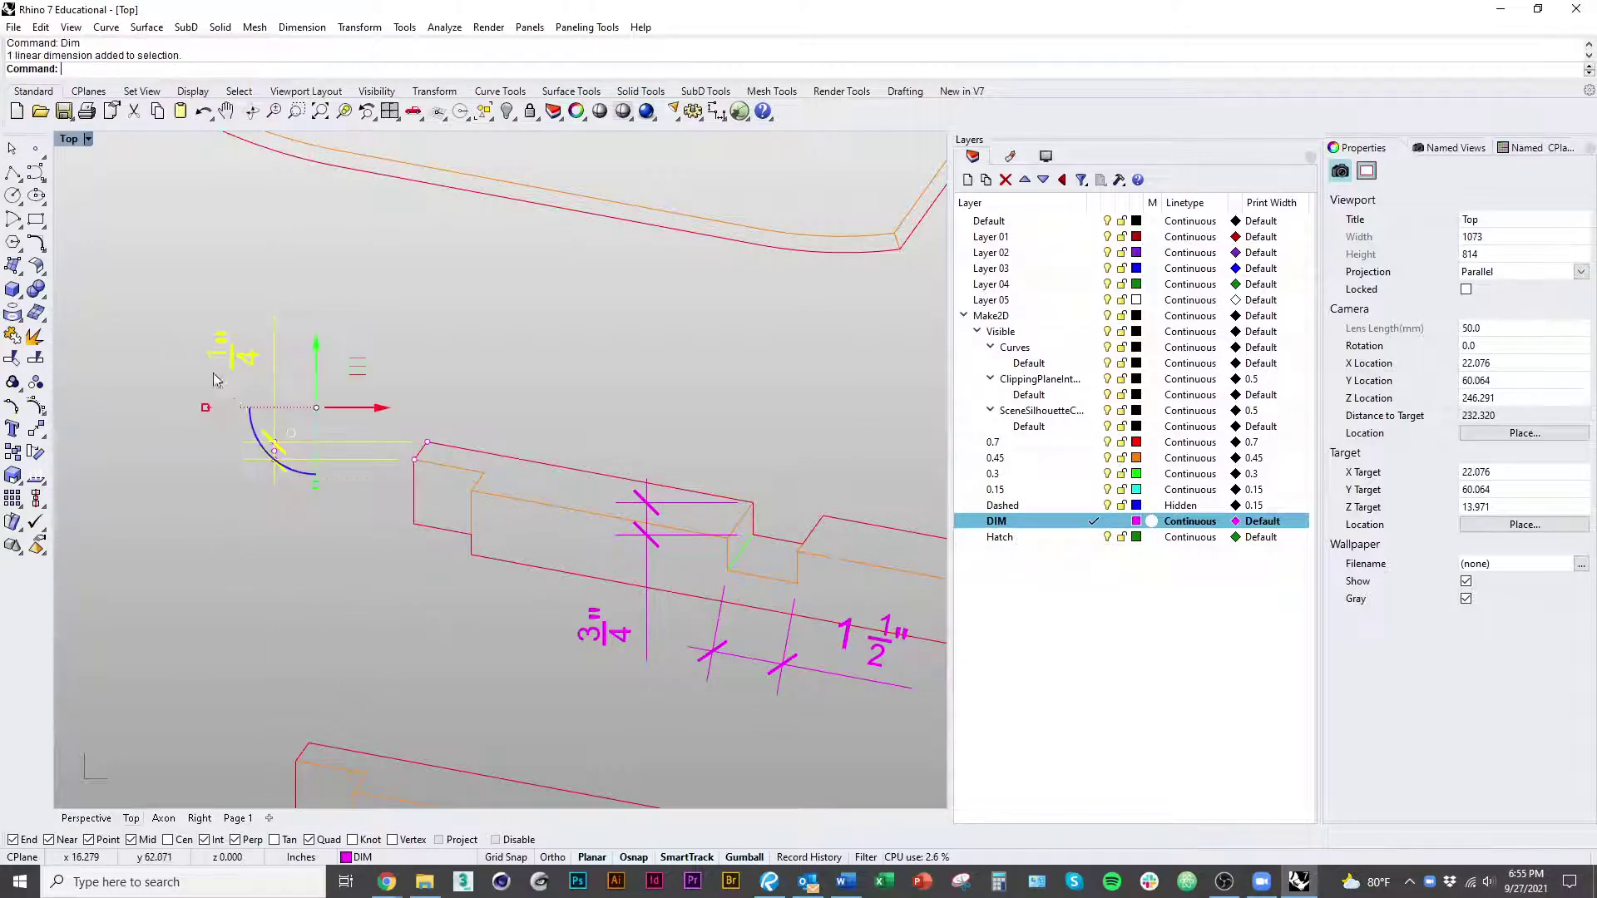
key("Delete")
Step: Add an aligned dimension to the slanted edge at the upper crosspiece's left end and override its text with 3/4"
type("dimaligned")
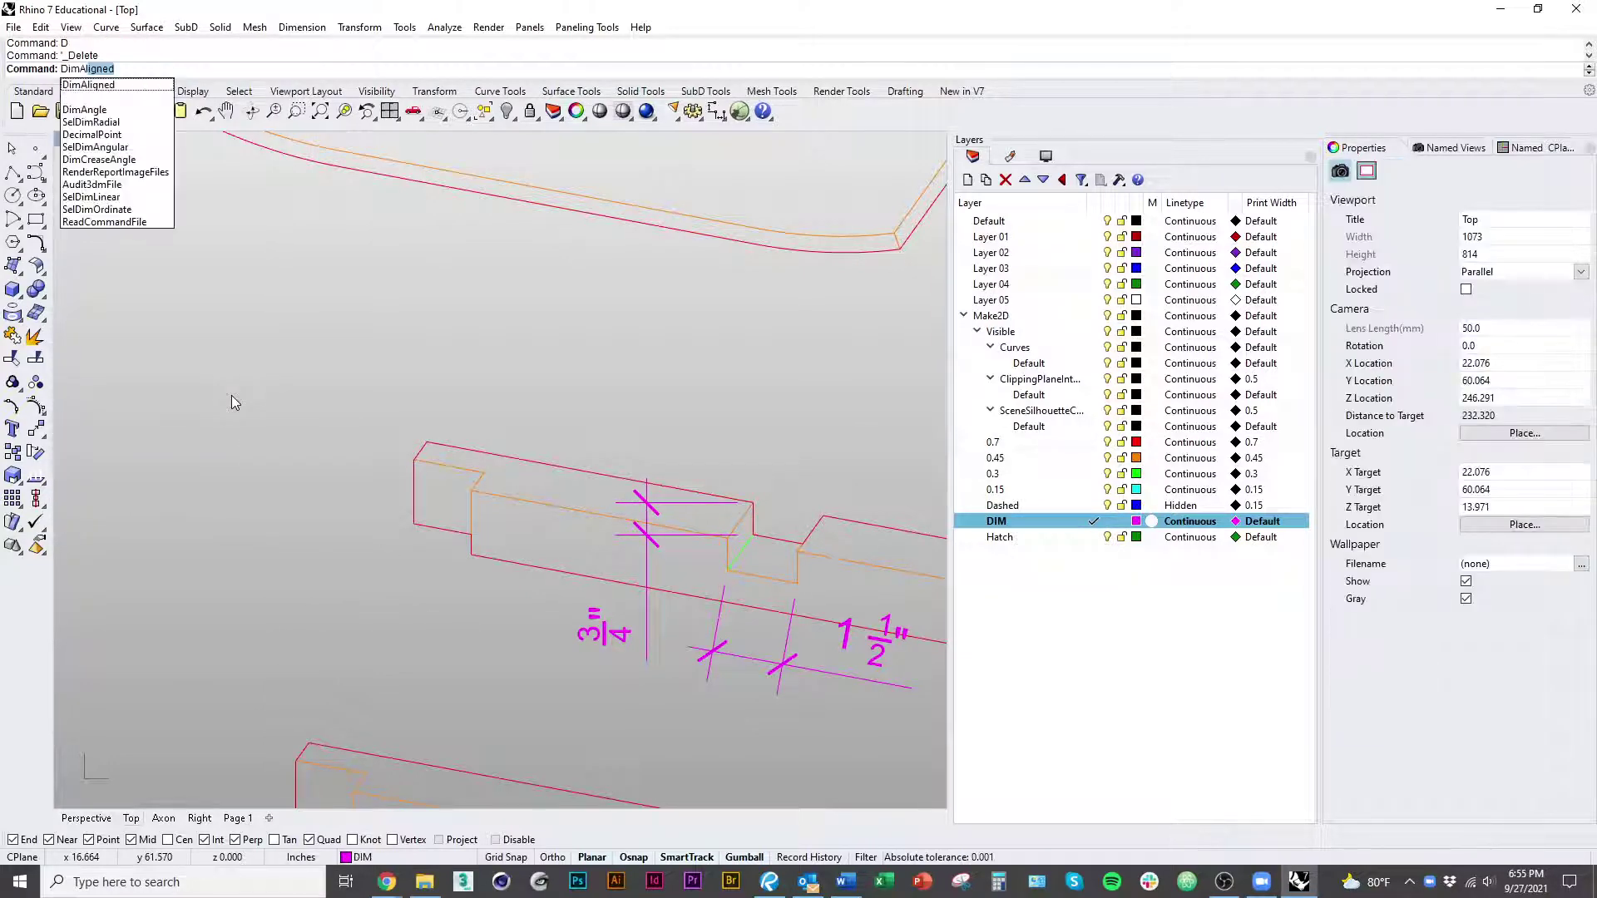
key("Return")
left_click(413, 456)
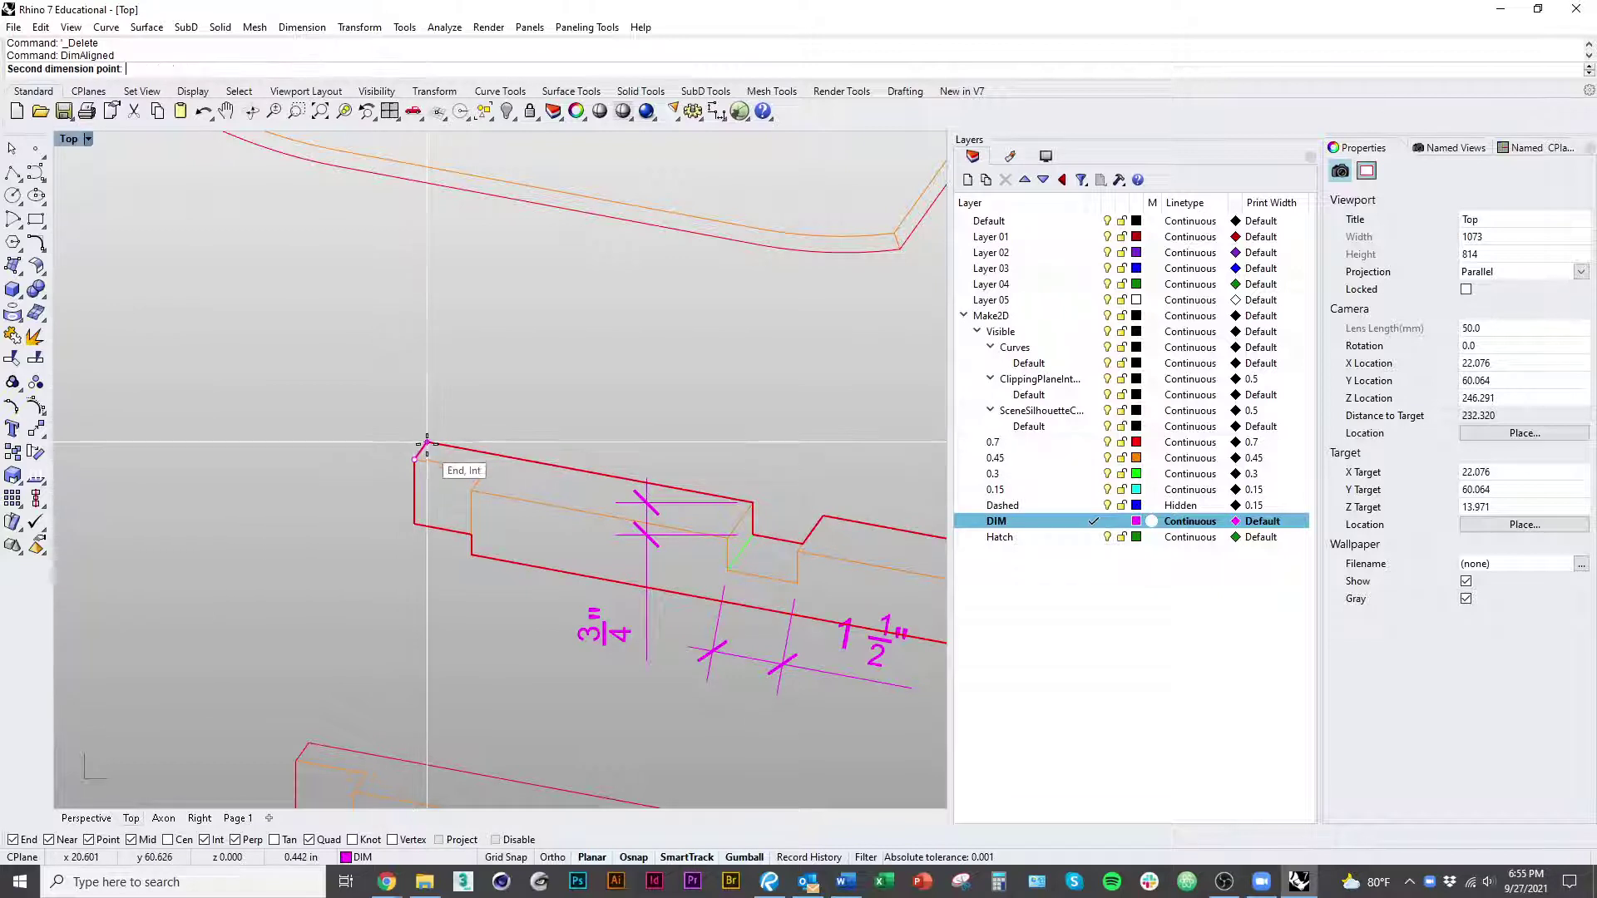
left_click(425, 443)
left_click(356, 406)
left_click(347, 416)
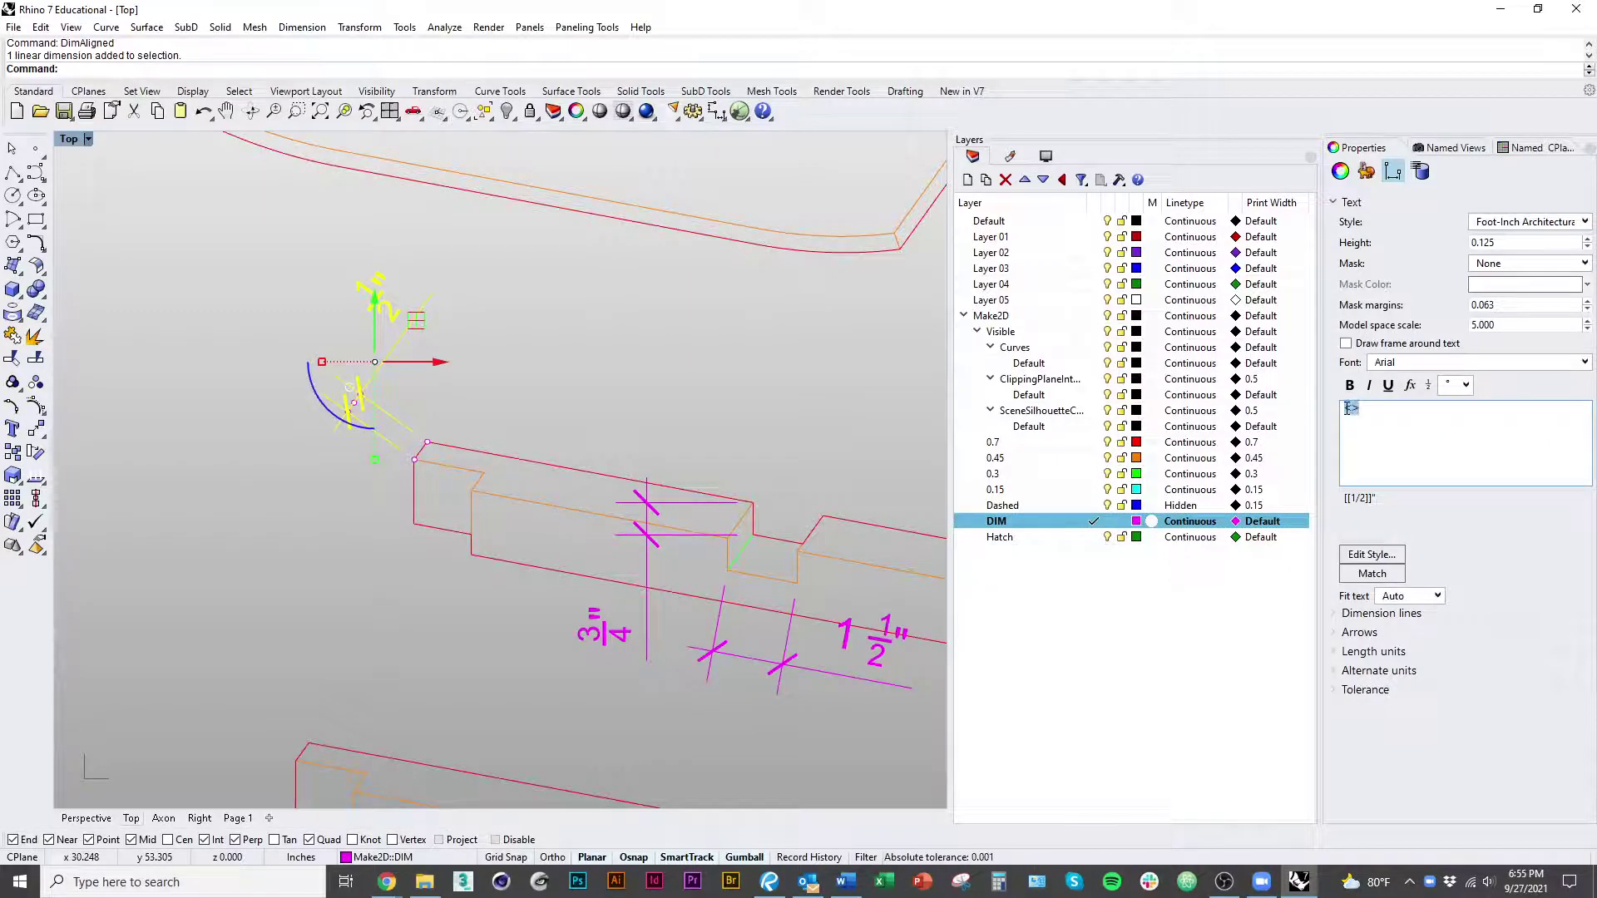
type("3/4\"")
left_click(903, 336)
Step: Check how the crosspiece dimensions appear on the Page 1 layout, and return to the Top view
right_click_drag(702, 471, 366, 458)
scroll(587, 503, "down", 1)
right_click_drag(591, 506, 698, 452)
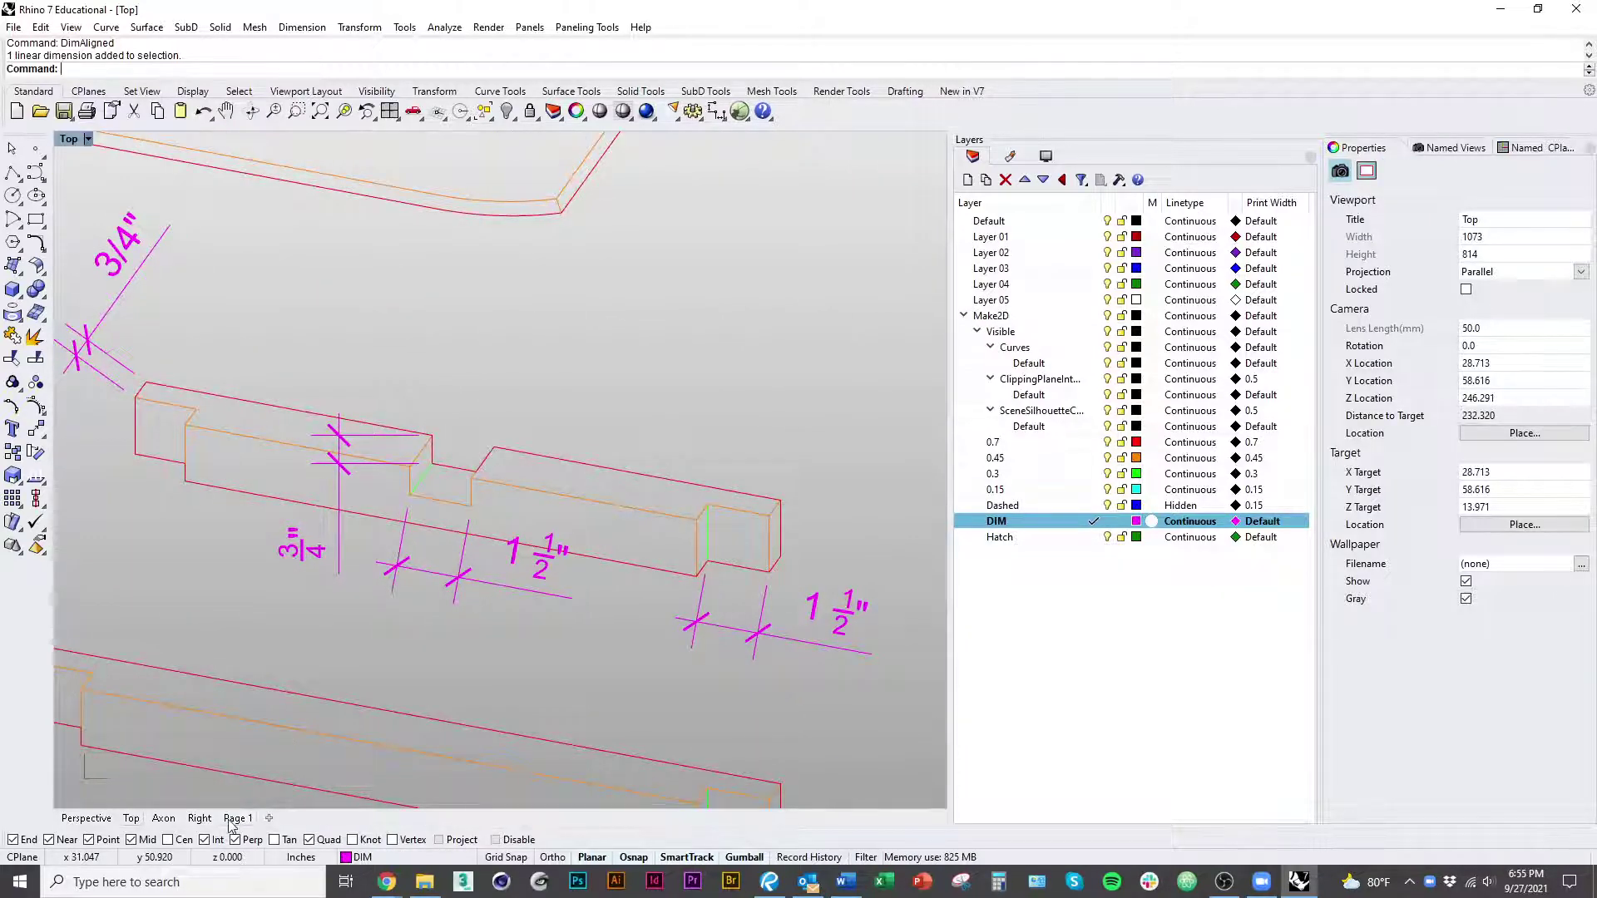
left_click(237, 819)
scroll(582, 632, "up", 2)
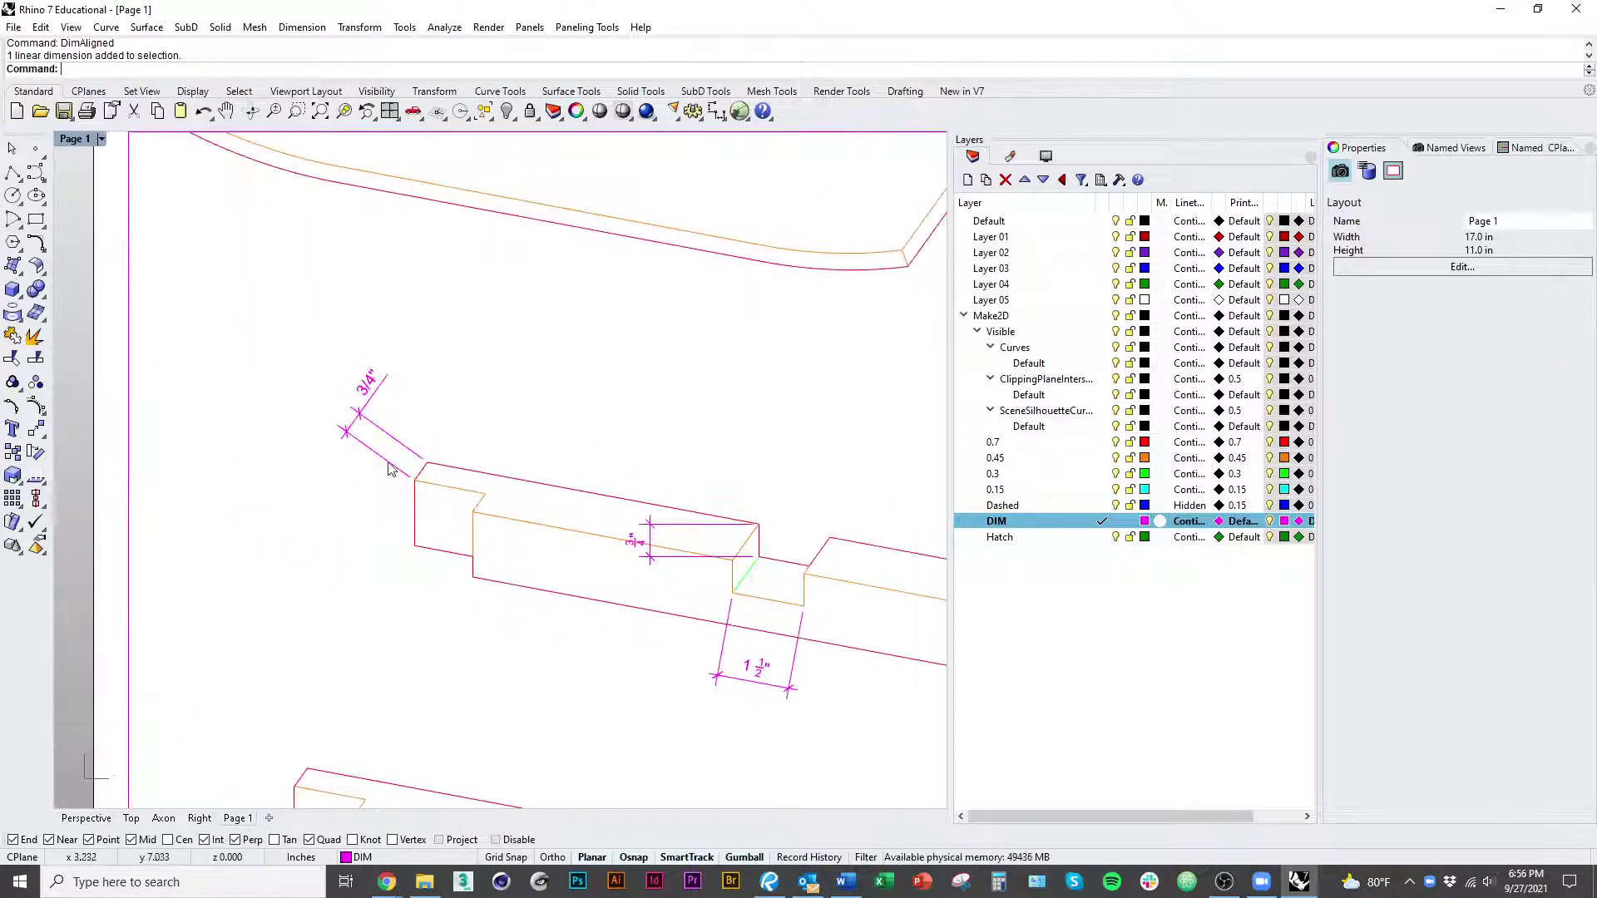
left_click(130, 818)
Step: Examine the exploded parts and the orthographic views of the stool to compare their dimensioning
scroll(545, 635, "down", 4)
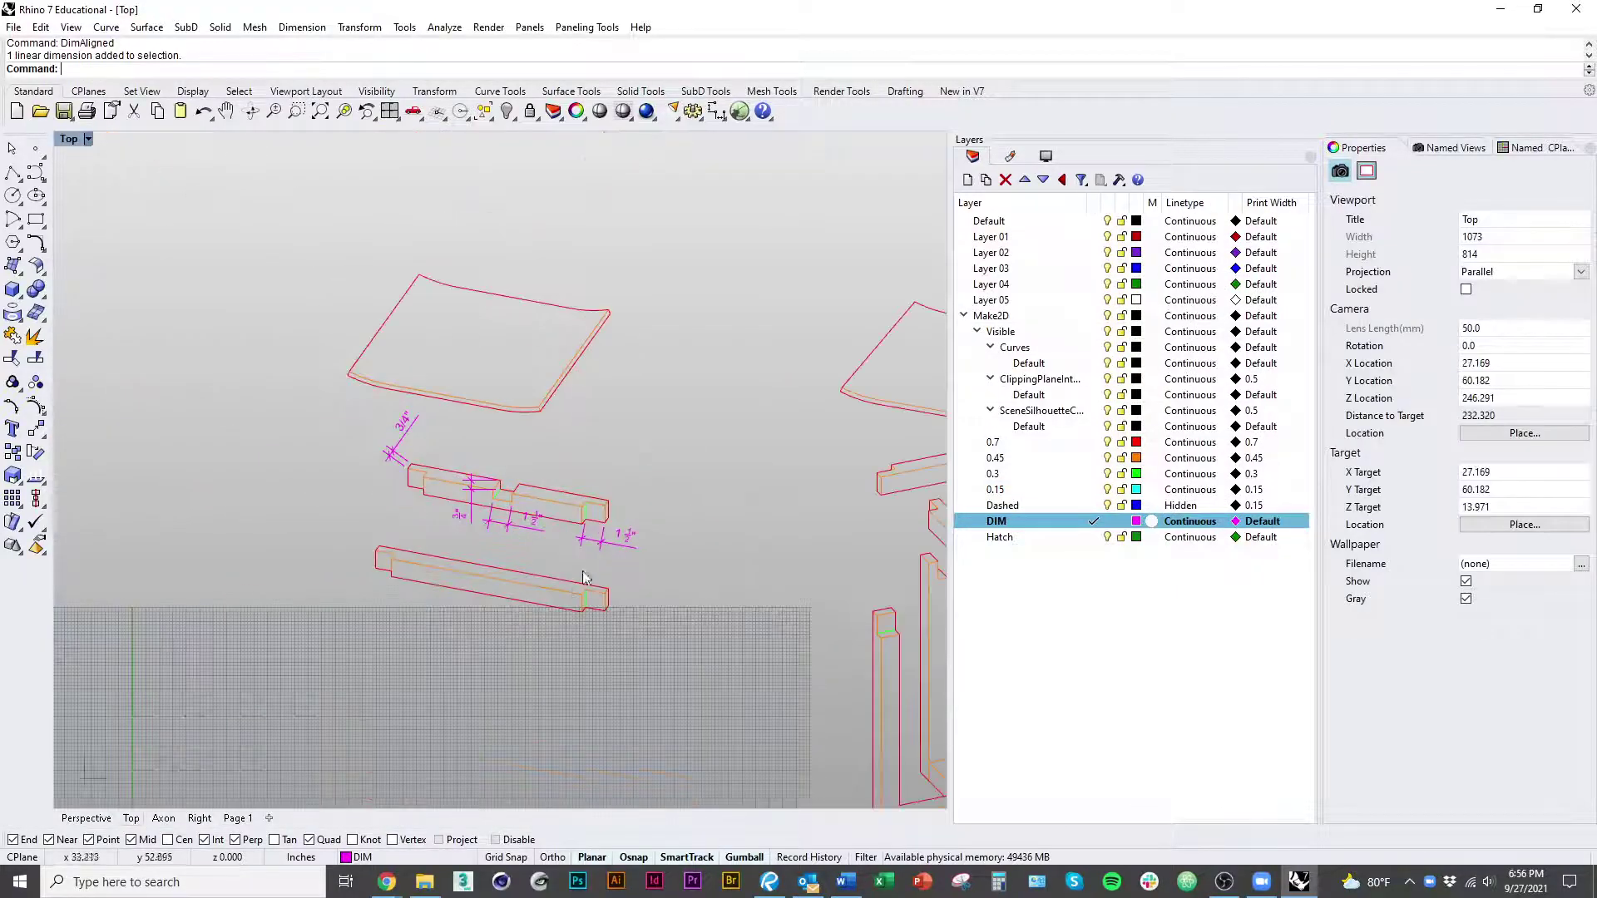
right_click_drag(767, 675, 668, 712)
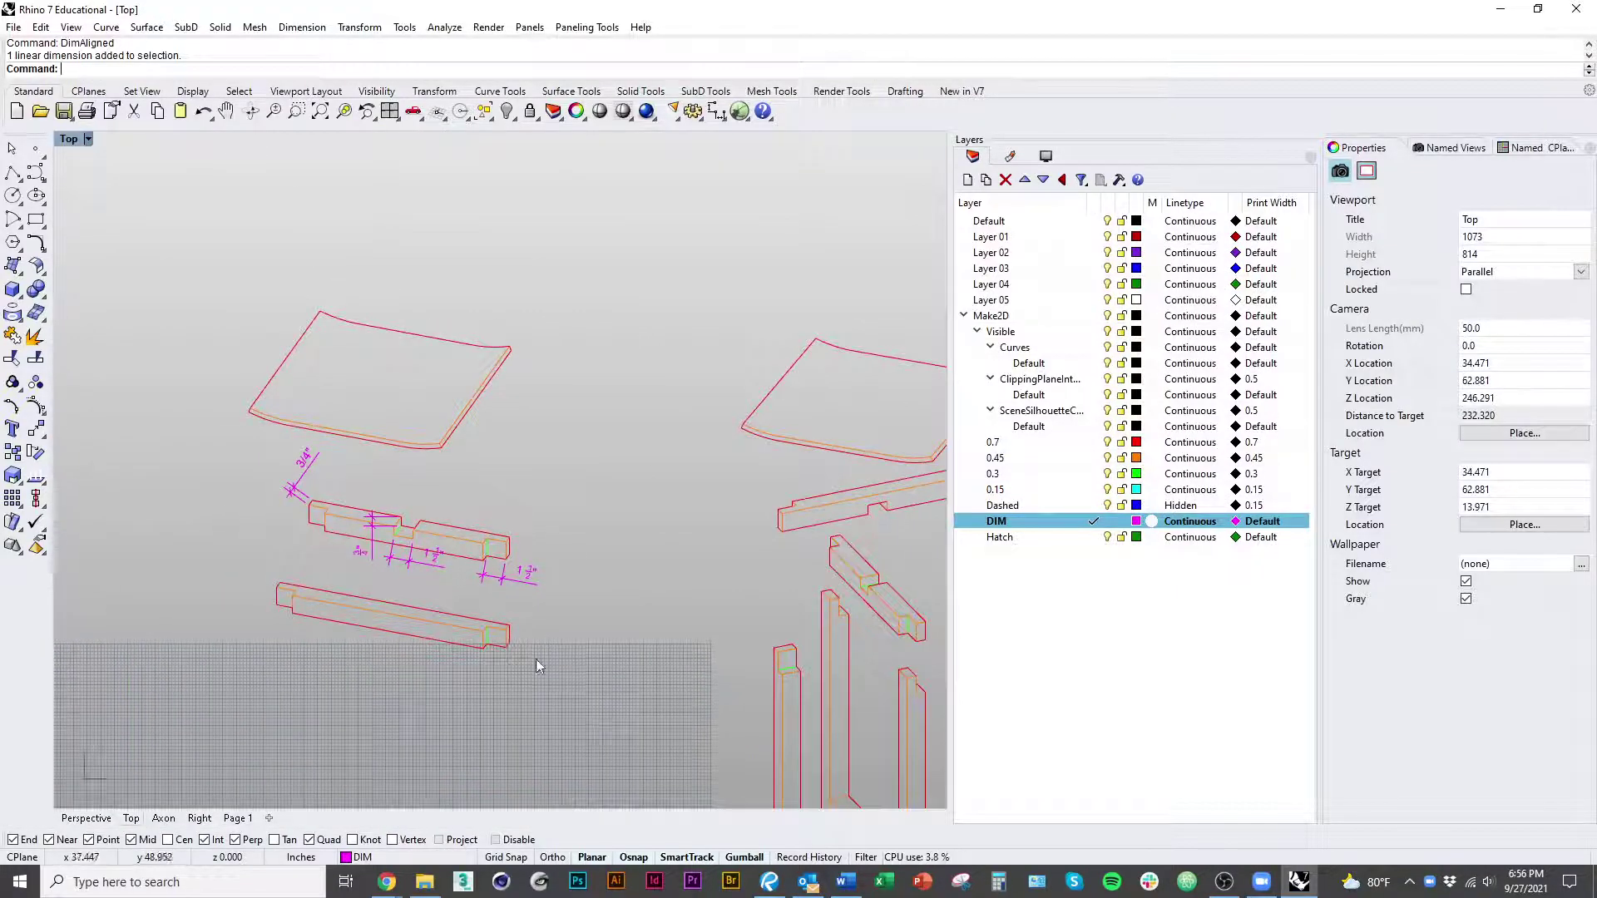
right_click_drag(574, 621, 229, 548)
right_click_drag(651, 563, 281, 543)
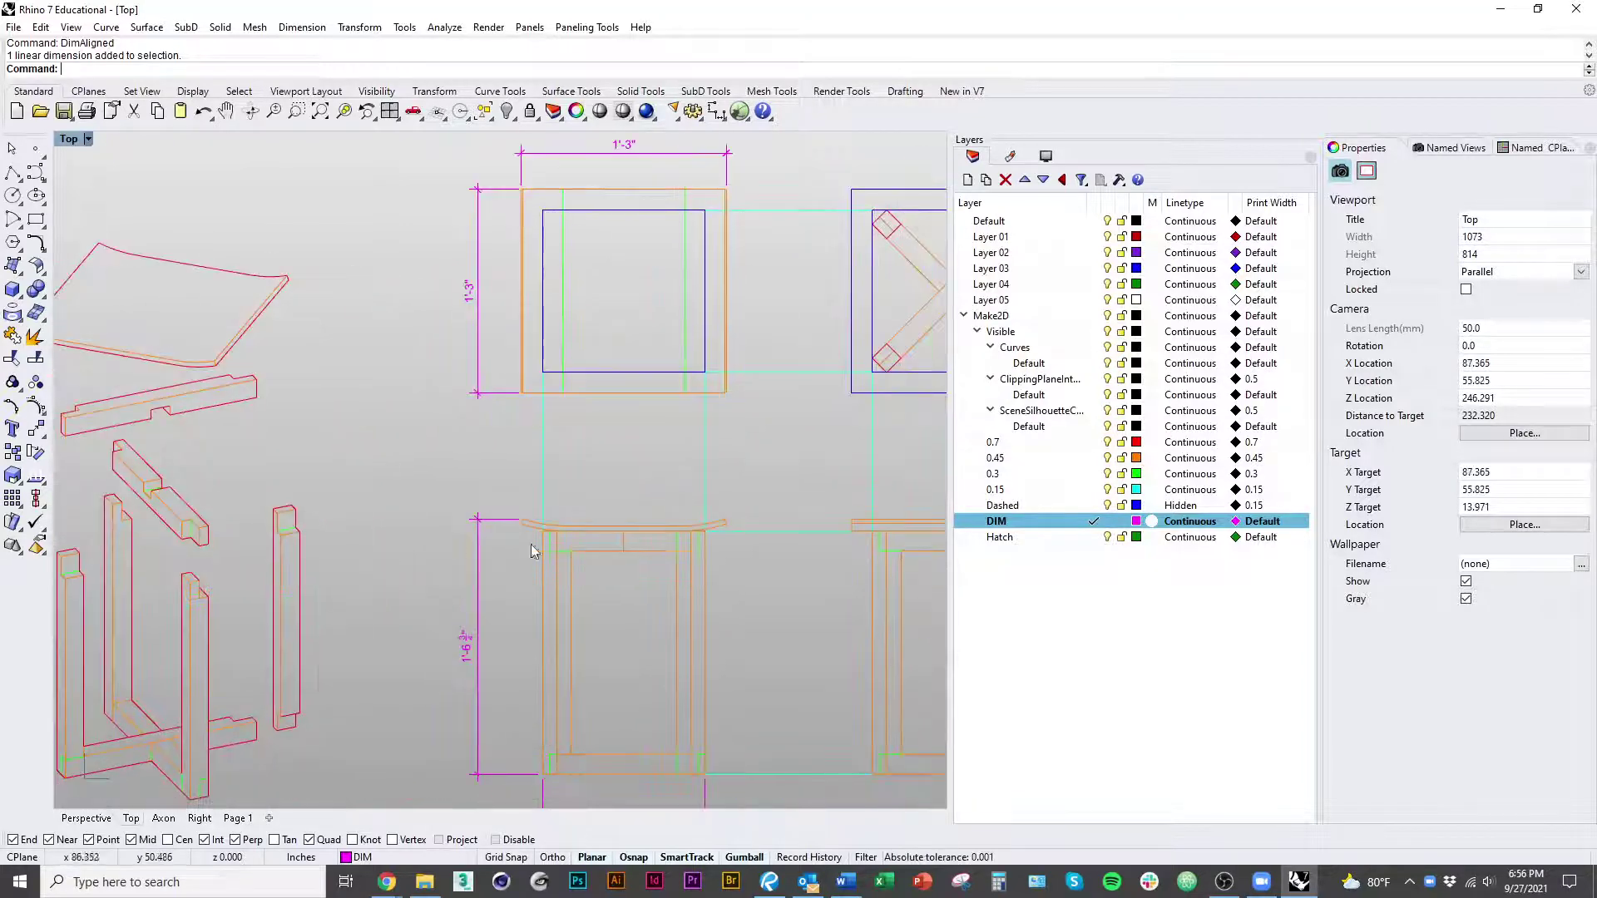
scroll(545, 559, "up", 4)
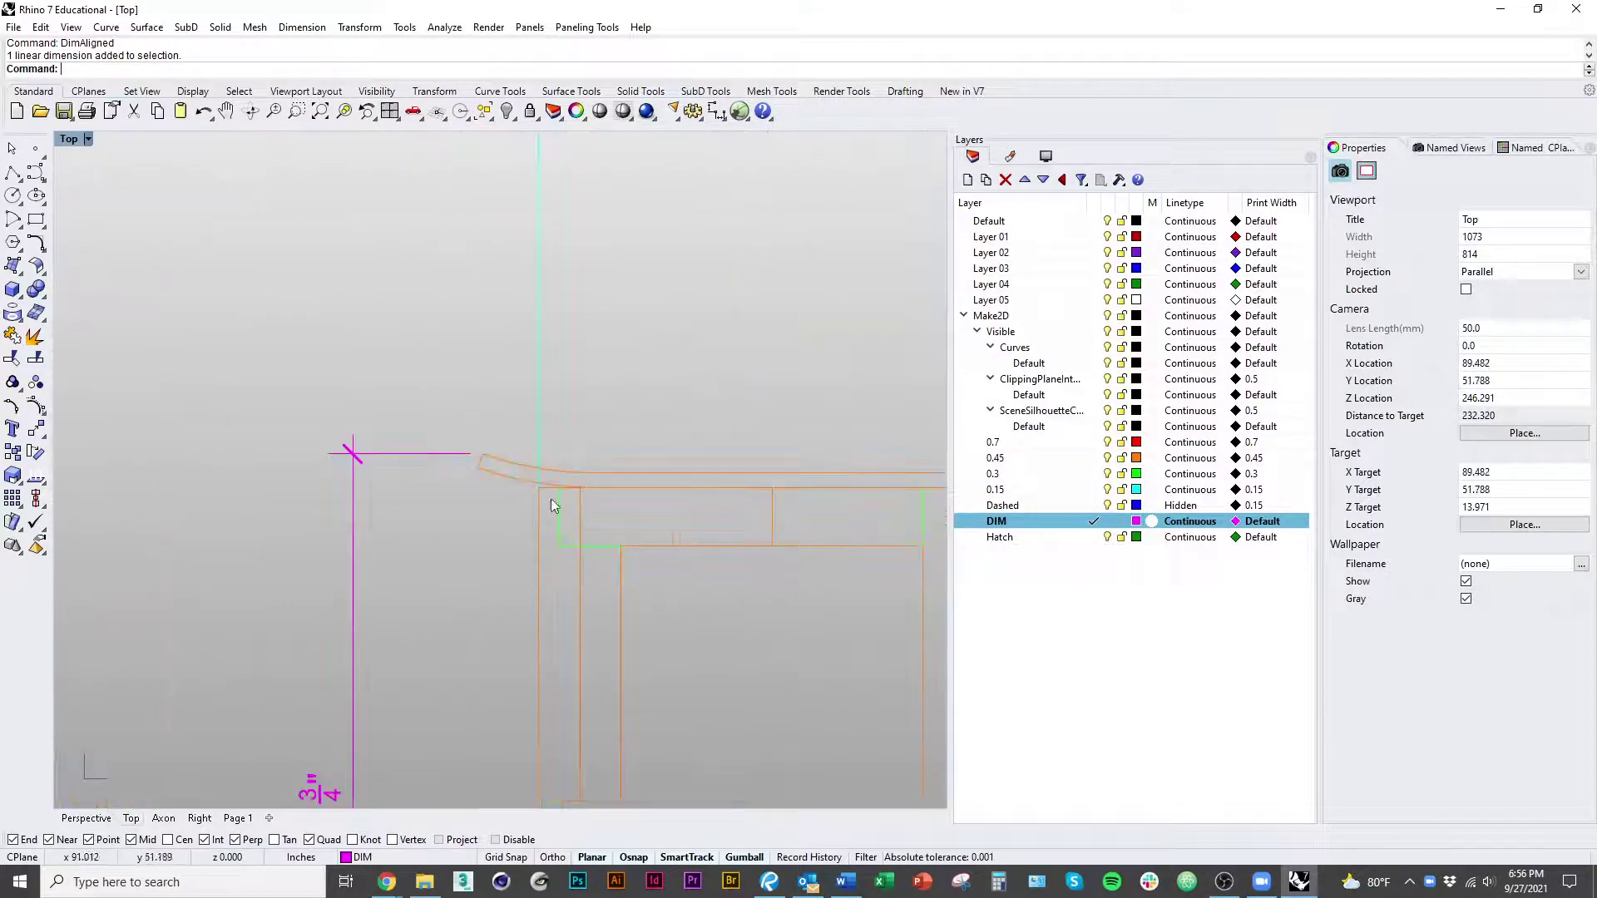
scroll(549, 500, "down", 8)
right_click_drag(737, 609, 785, 556)
scroll(785, 556, "down", 6)
right_click_drag(508, 557, 765, 572)
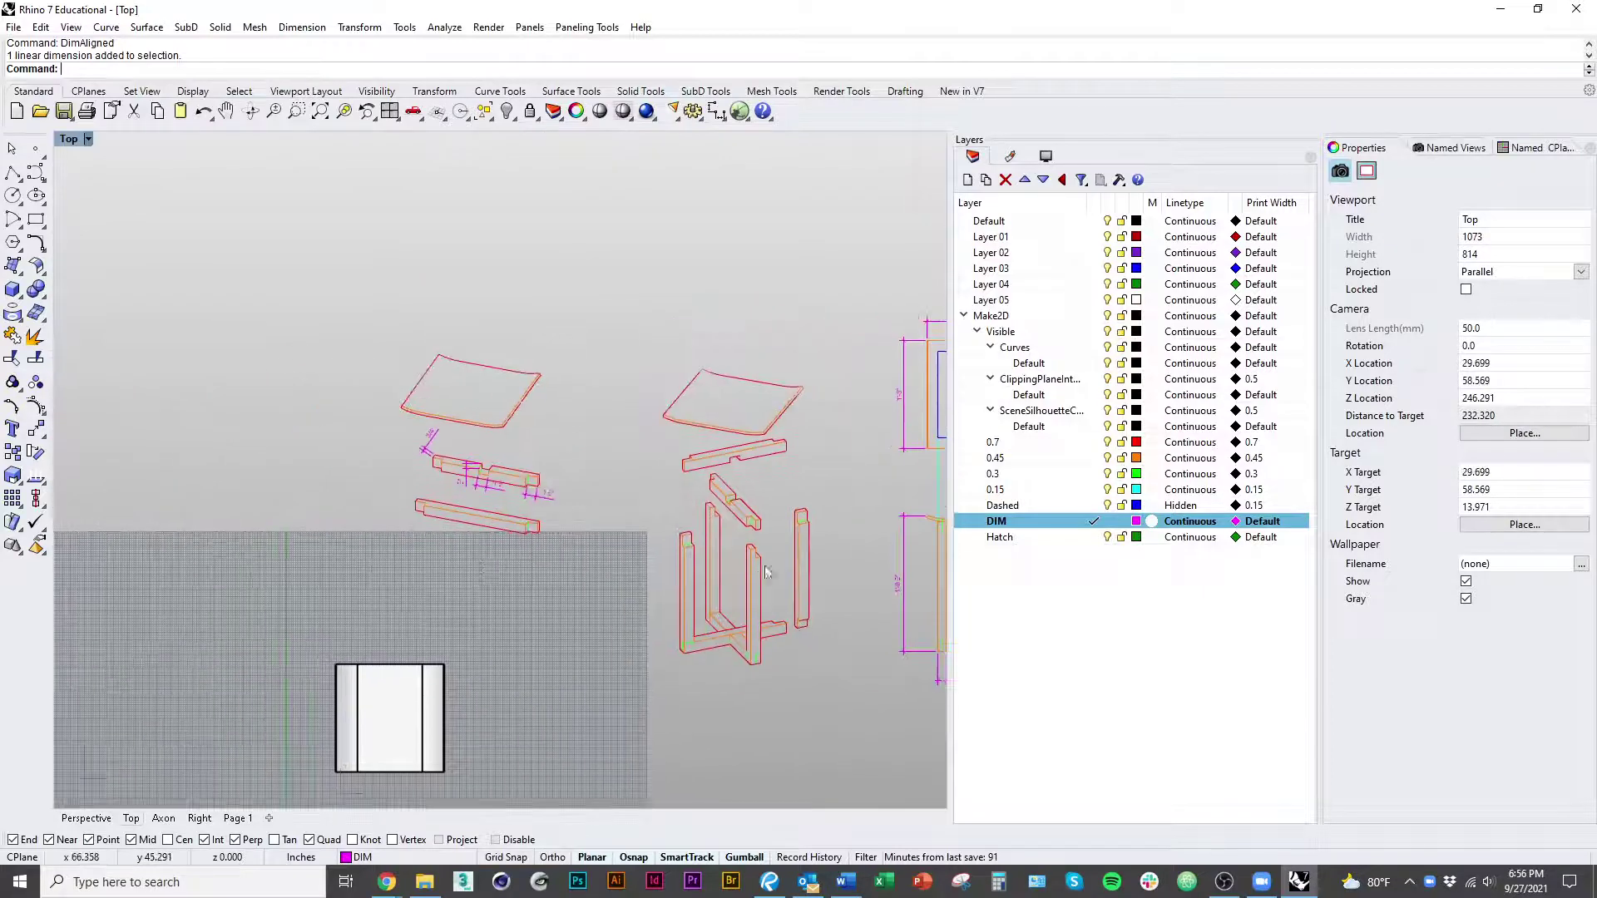
scroll(527, 520, "up", 5)
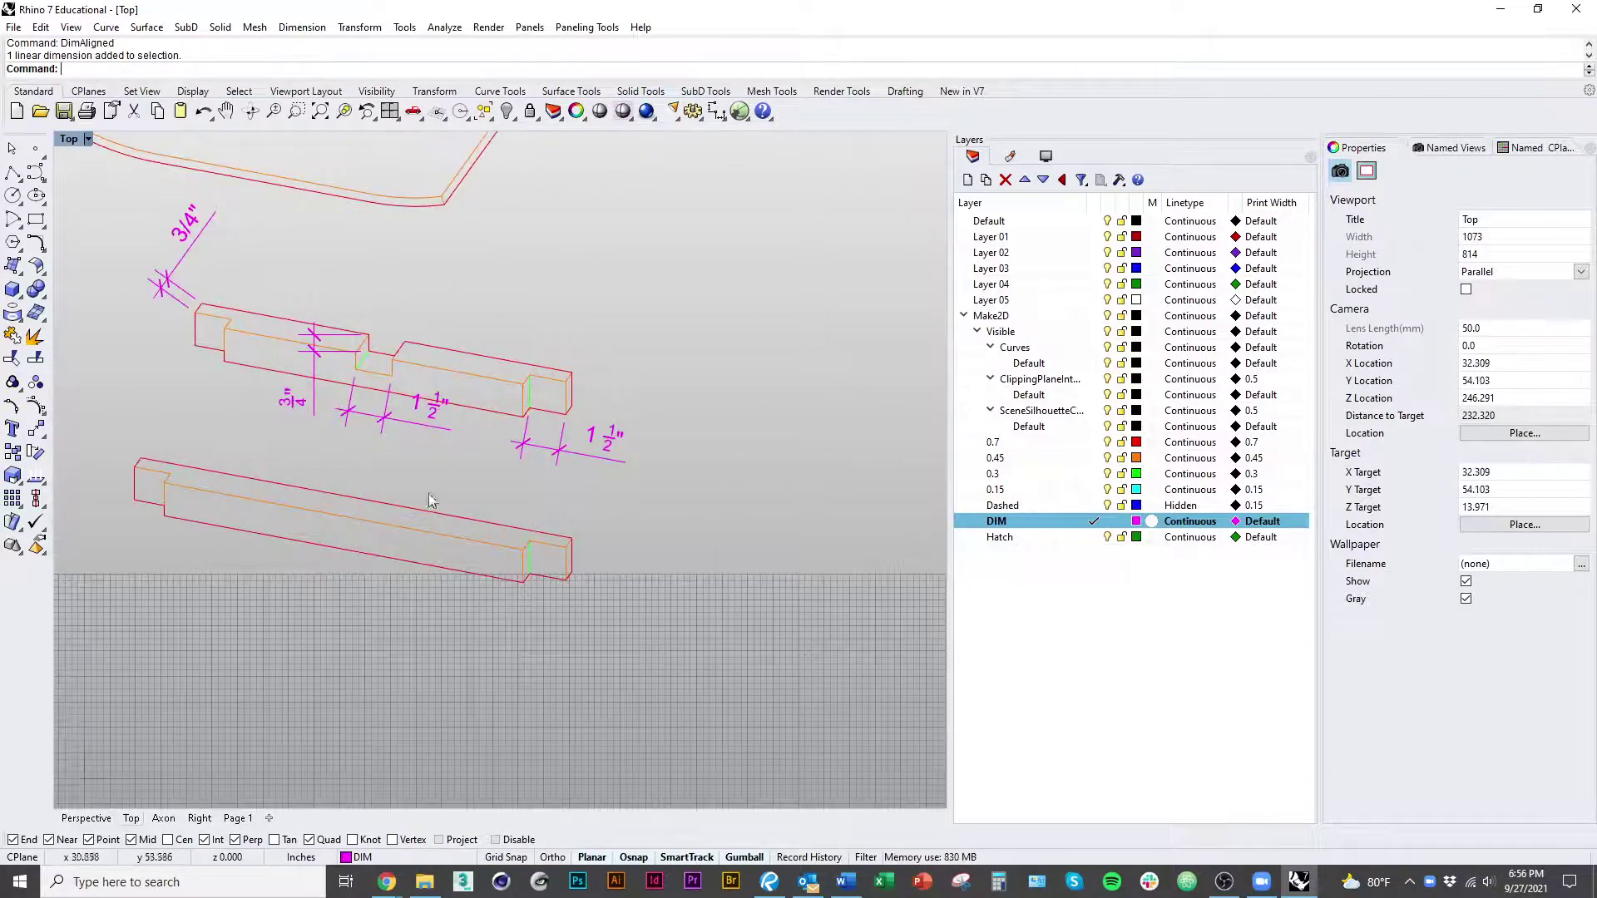
right_click_drag(611, 517, 718, 568)
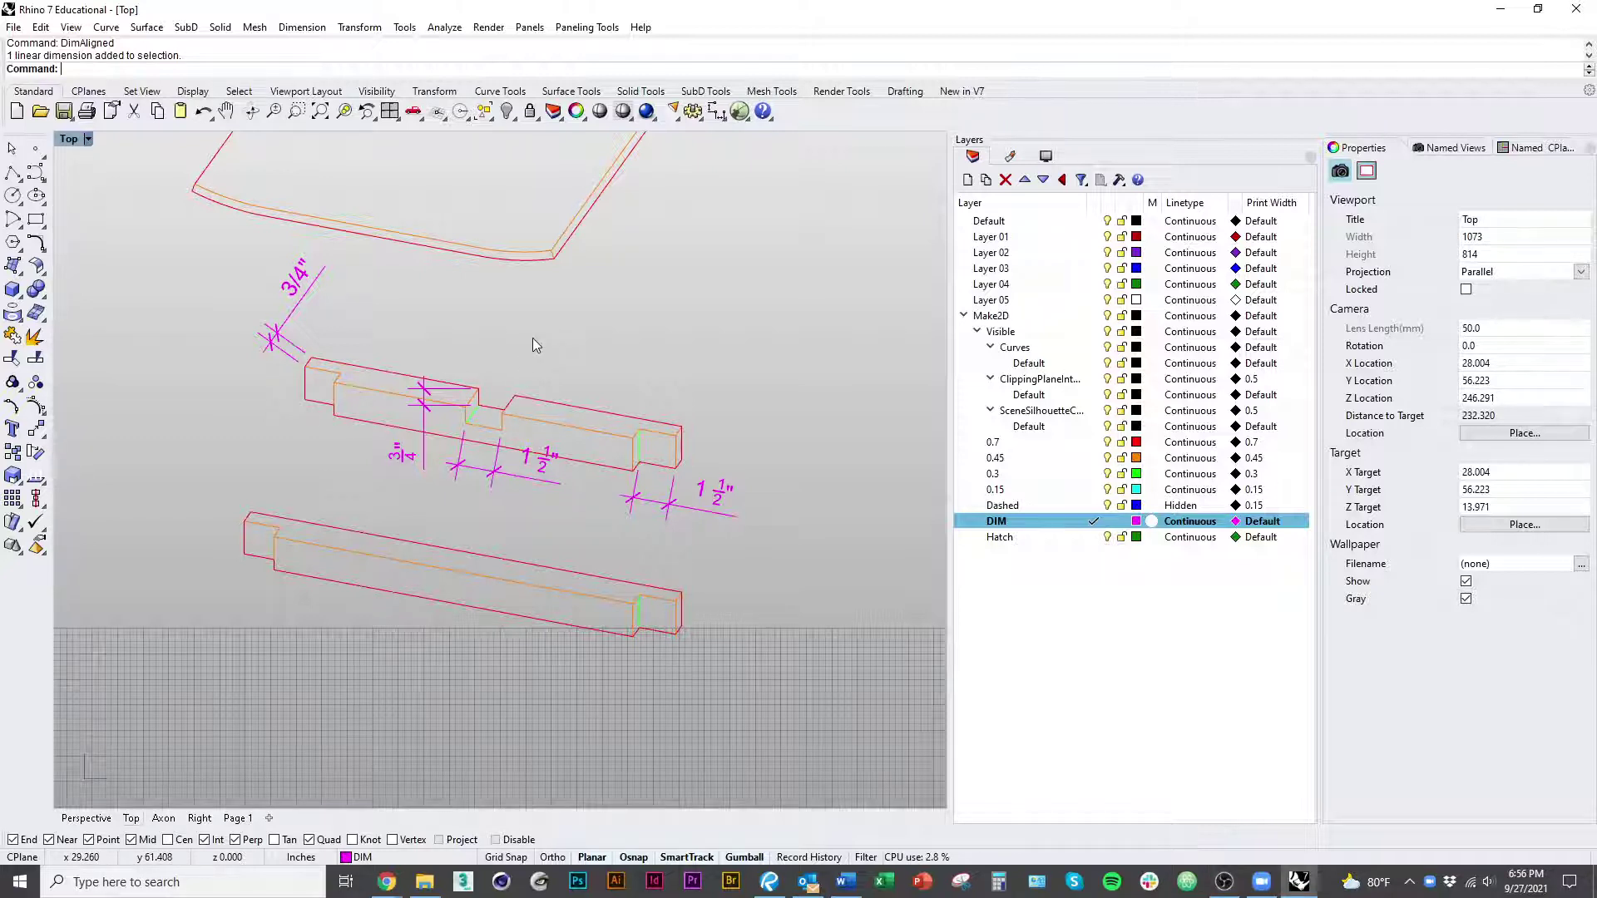
key("Return")
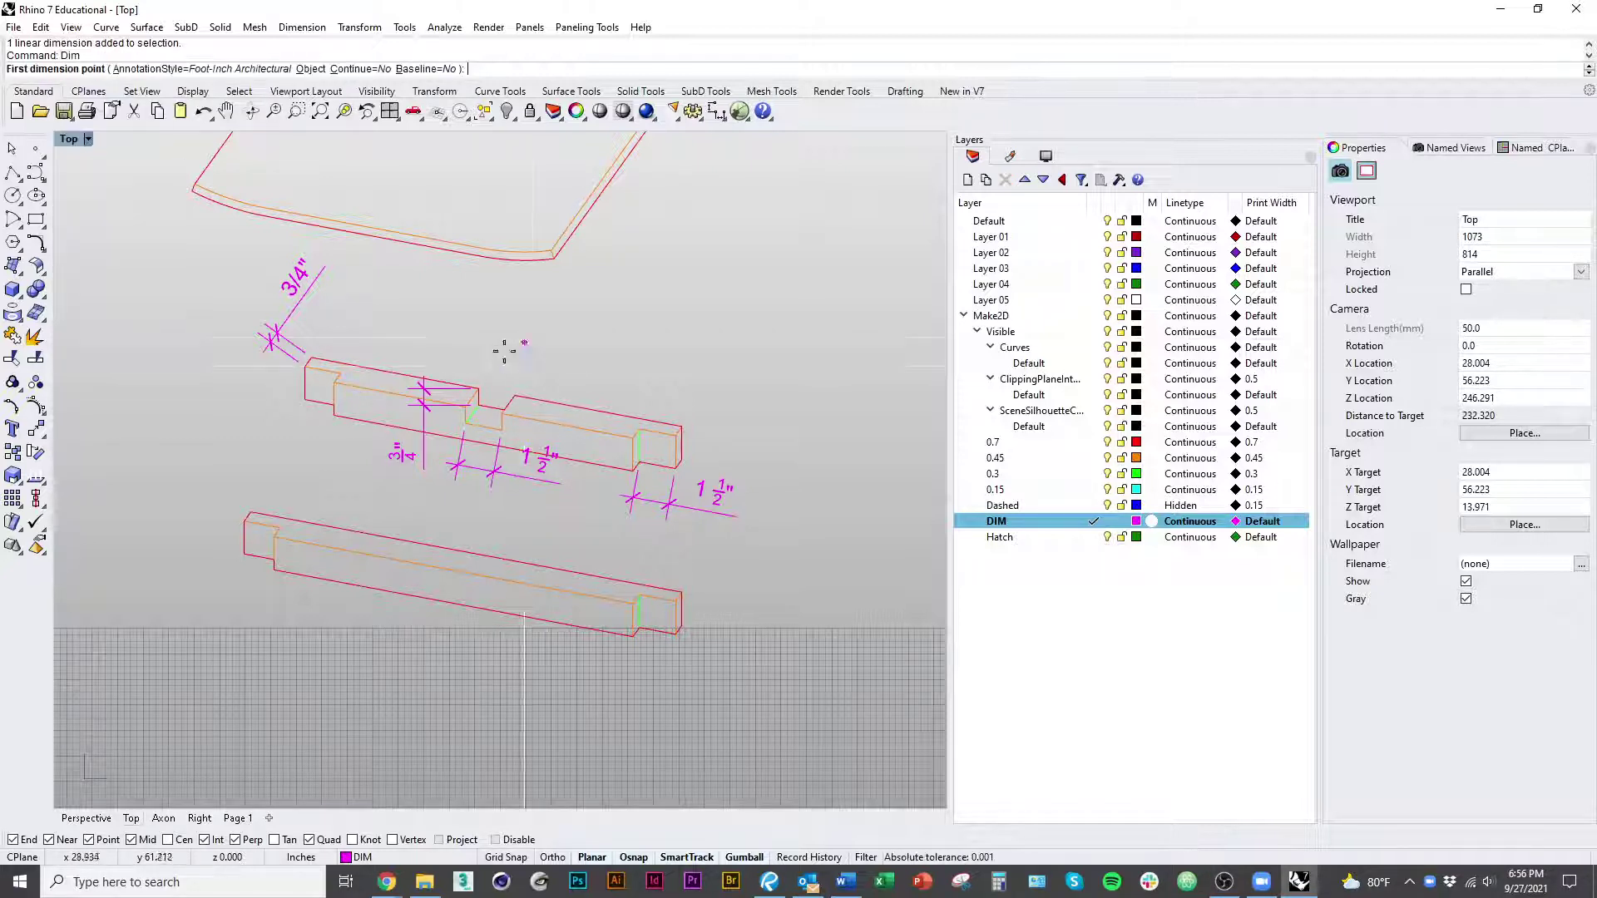
scroll(507, 345, "up", 3)
left_click(464, 423)
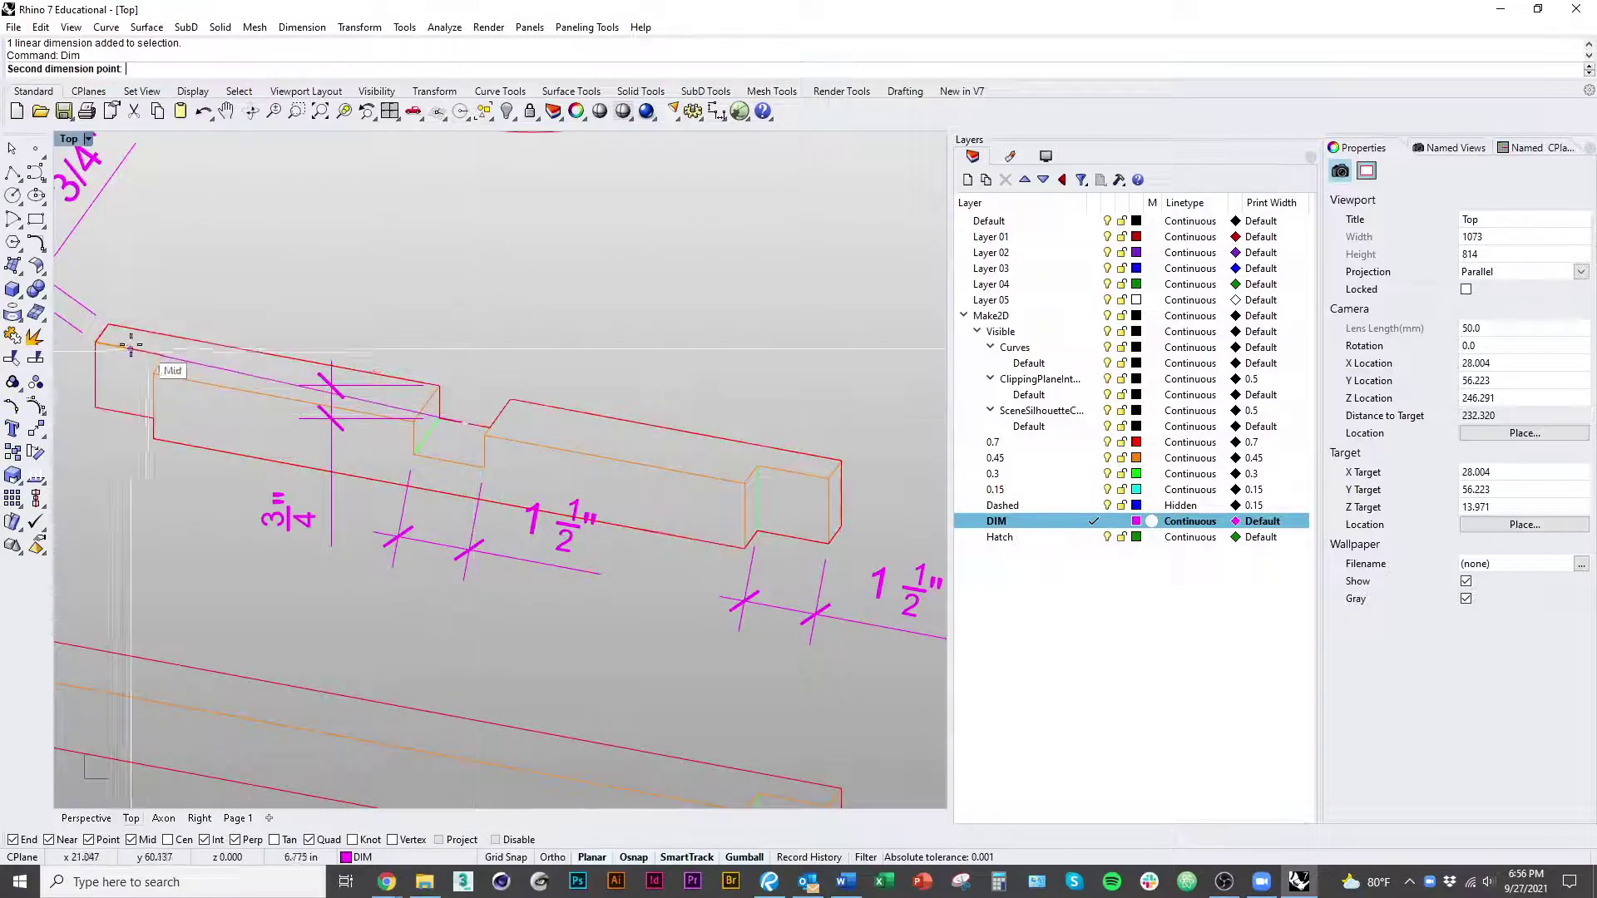
left_click(104, 326)
right_click_drag(424, 250, 416, 316)
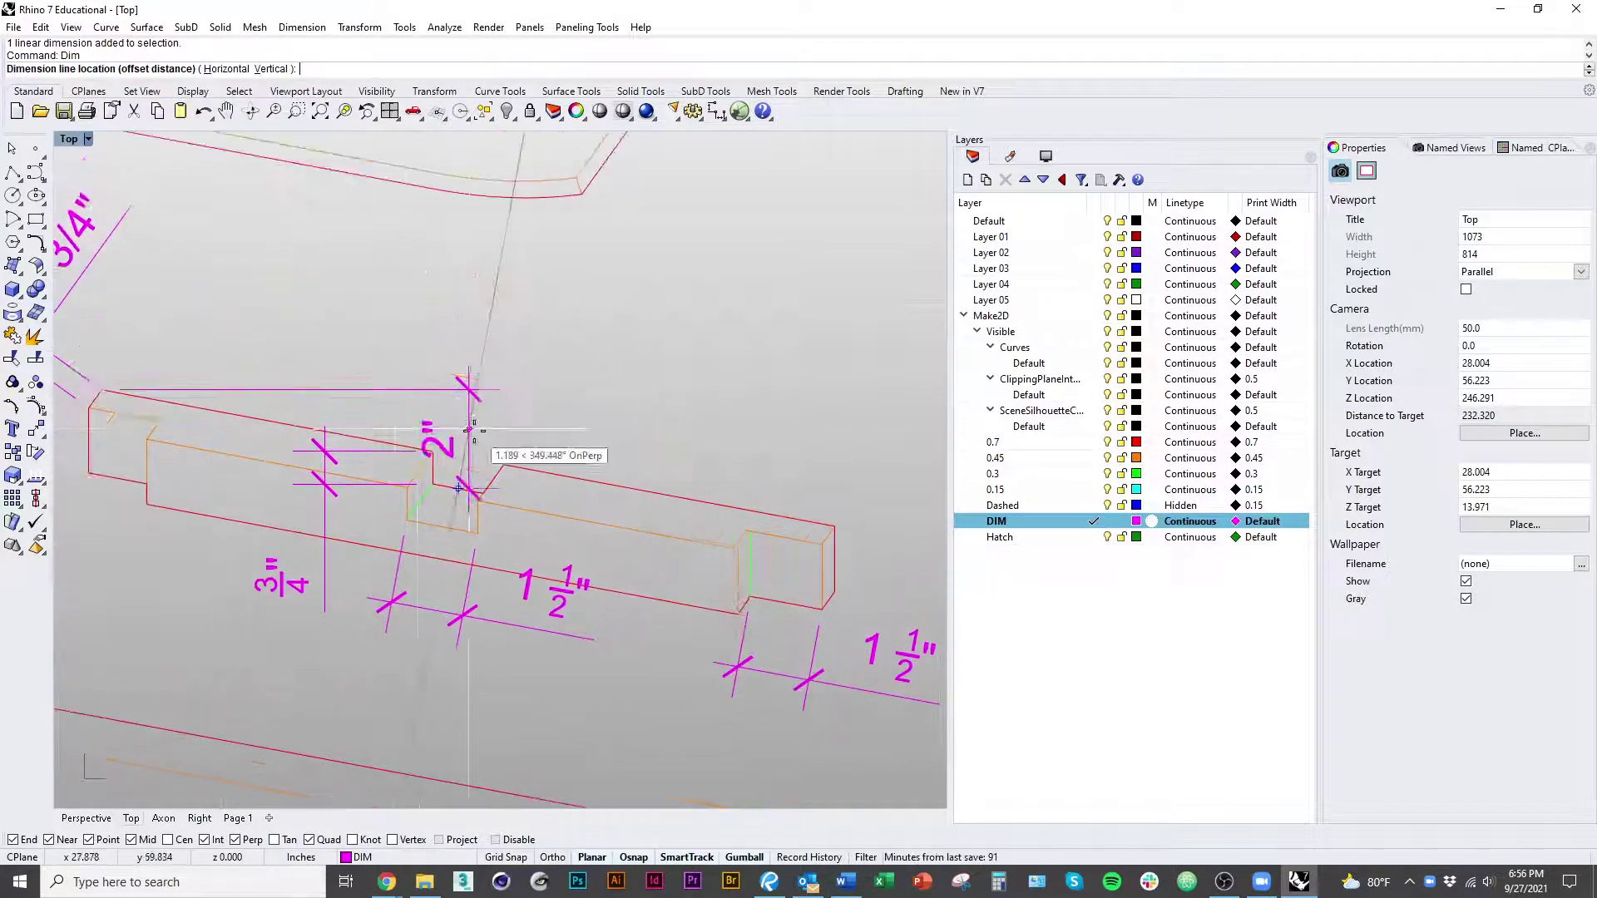
key("Escape")
Step: Try a horizontal linear dimension from the upper crosspiece's left end to the start of its notch, and delete it
key("Return")
left_click(103, 390)
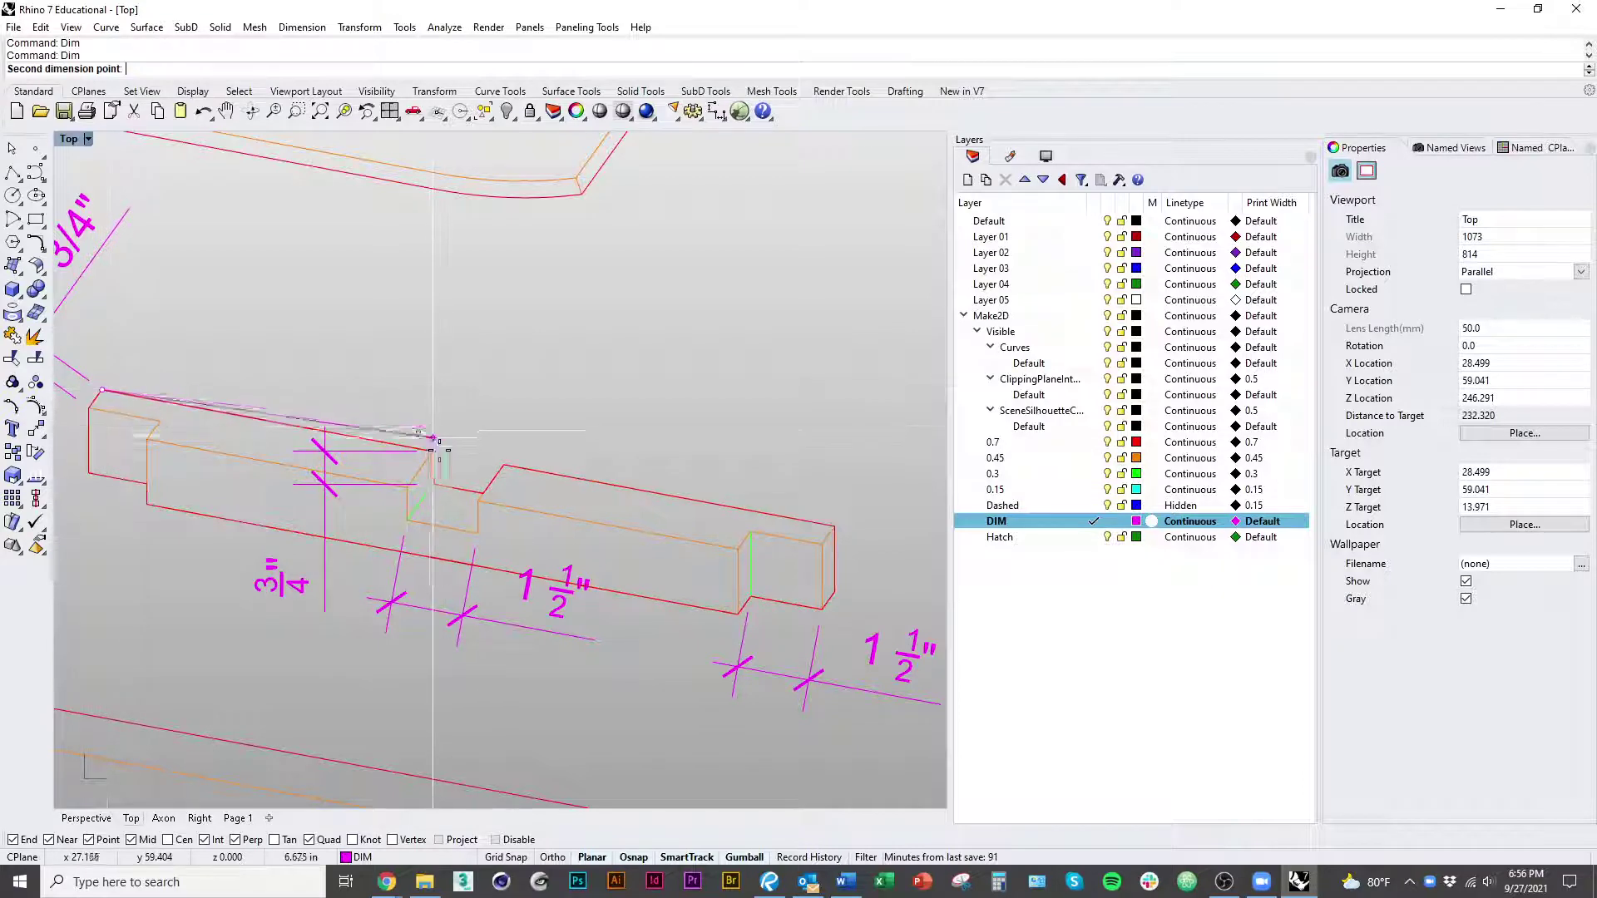
left_click(433, 451)
left_click(341, 289)
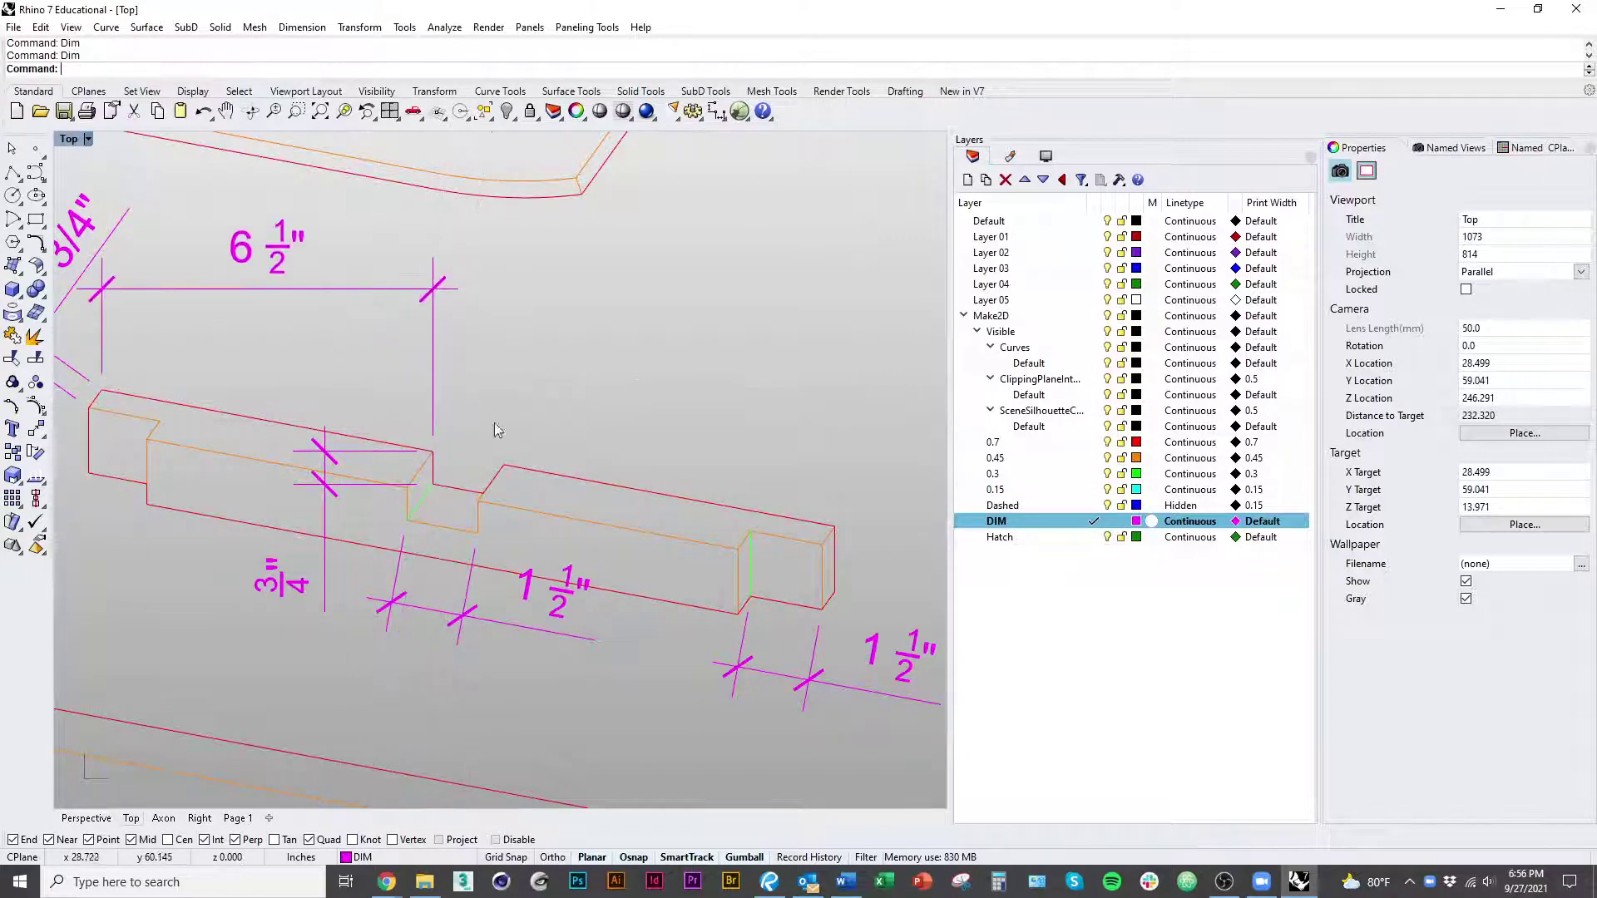
scroll(578, 443, "down", 2)
left_click(352, 374)
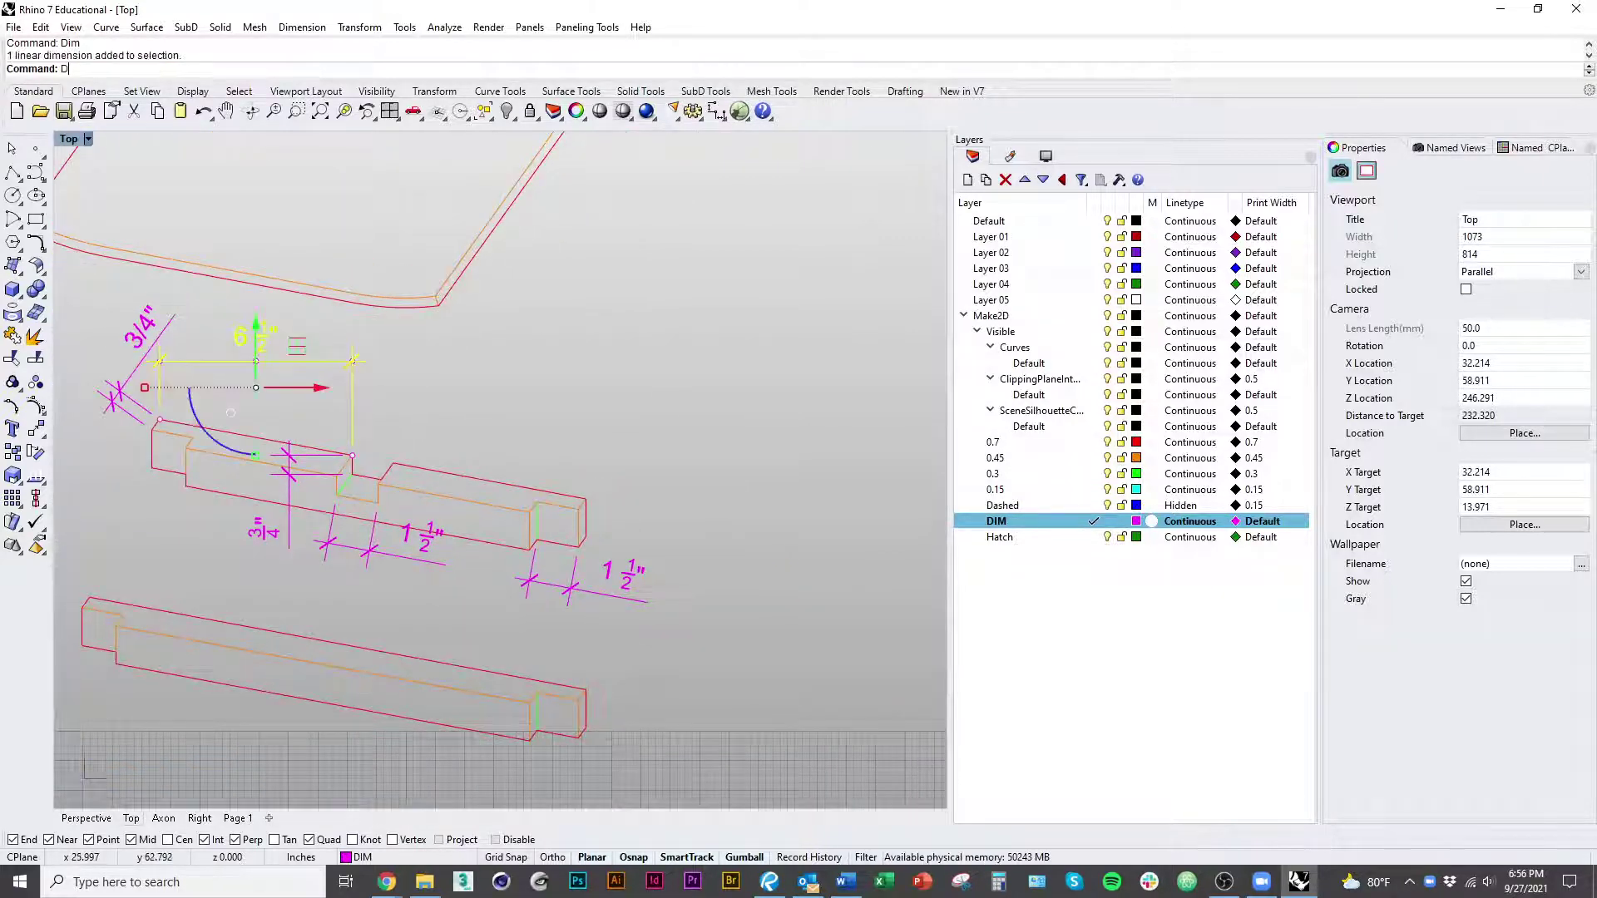
type("D")
scroll(620, 449, "down", 2)
key("Delete")
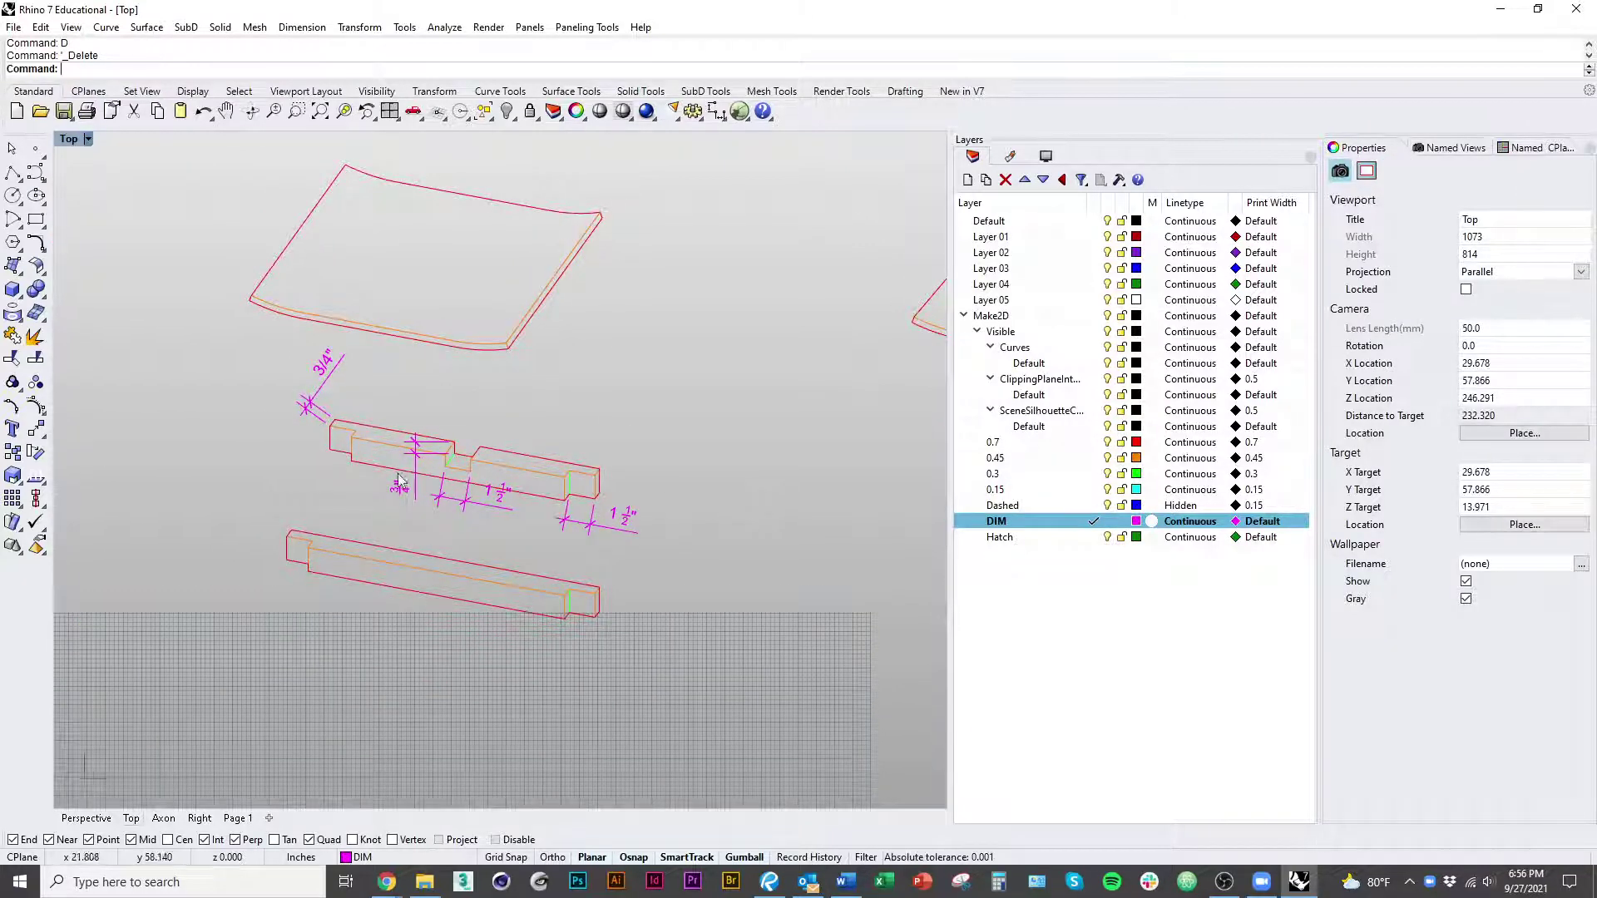
right_click_drag(686, 570, 627, 523)
type("dim")
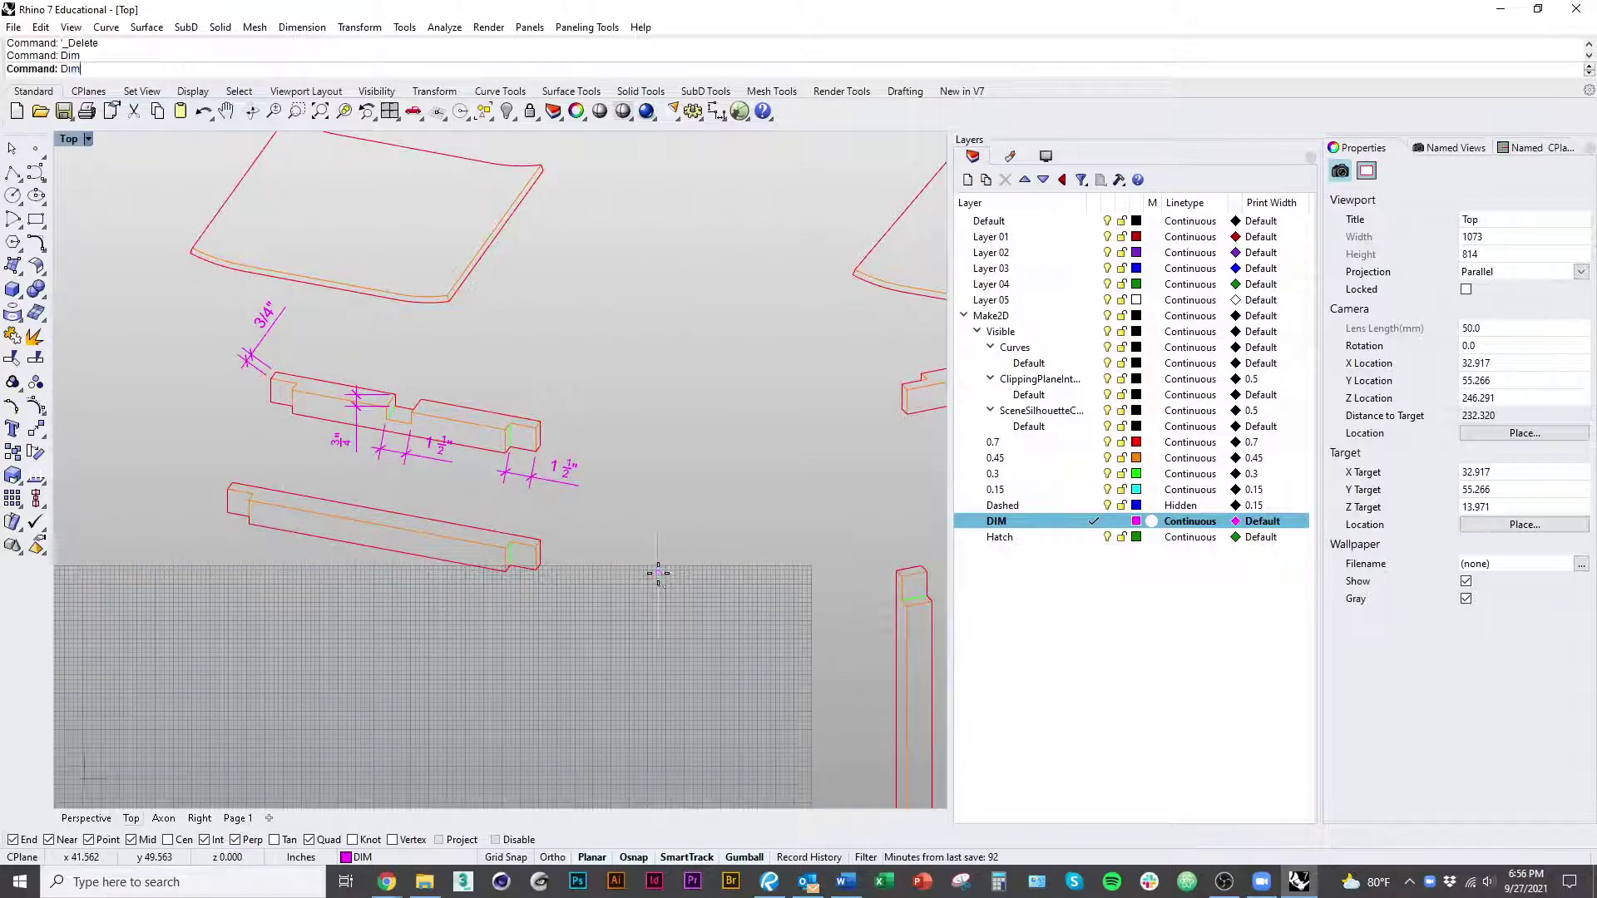
key("Return")
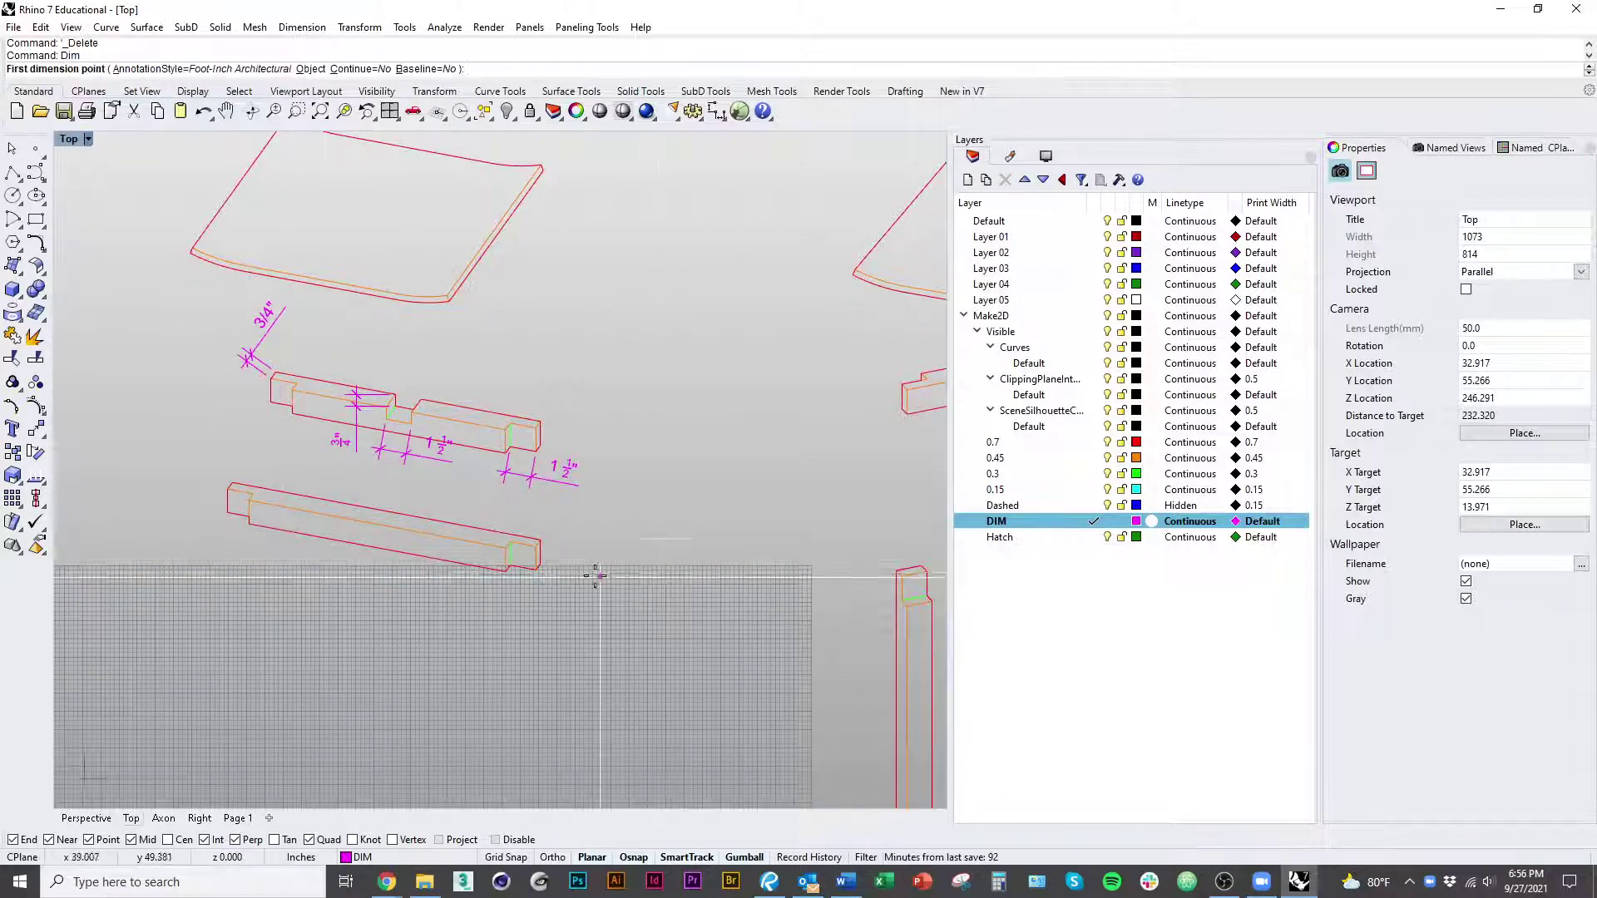
key("Escape")
Step: Add an aligned dimension along the full length of the lower crosspiece, placed below the part
type("dimaligned")
key("Return")
left_click(221, 489)
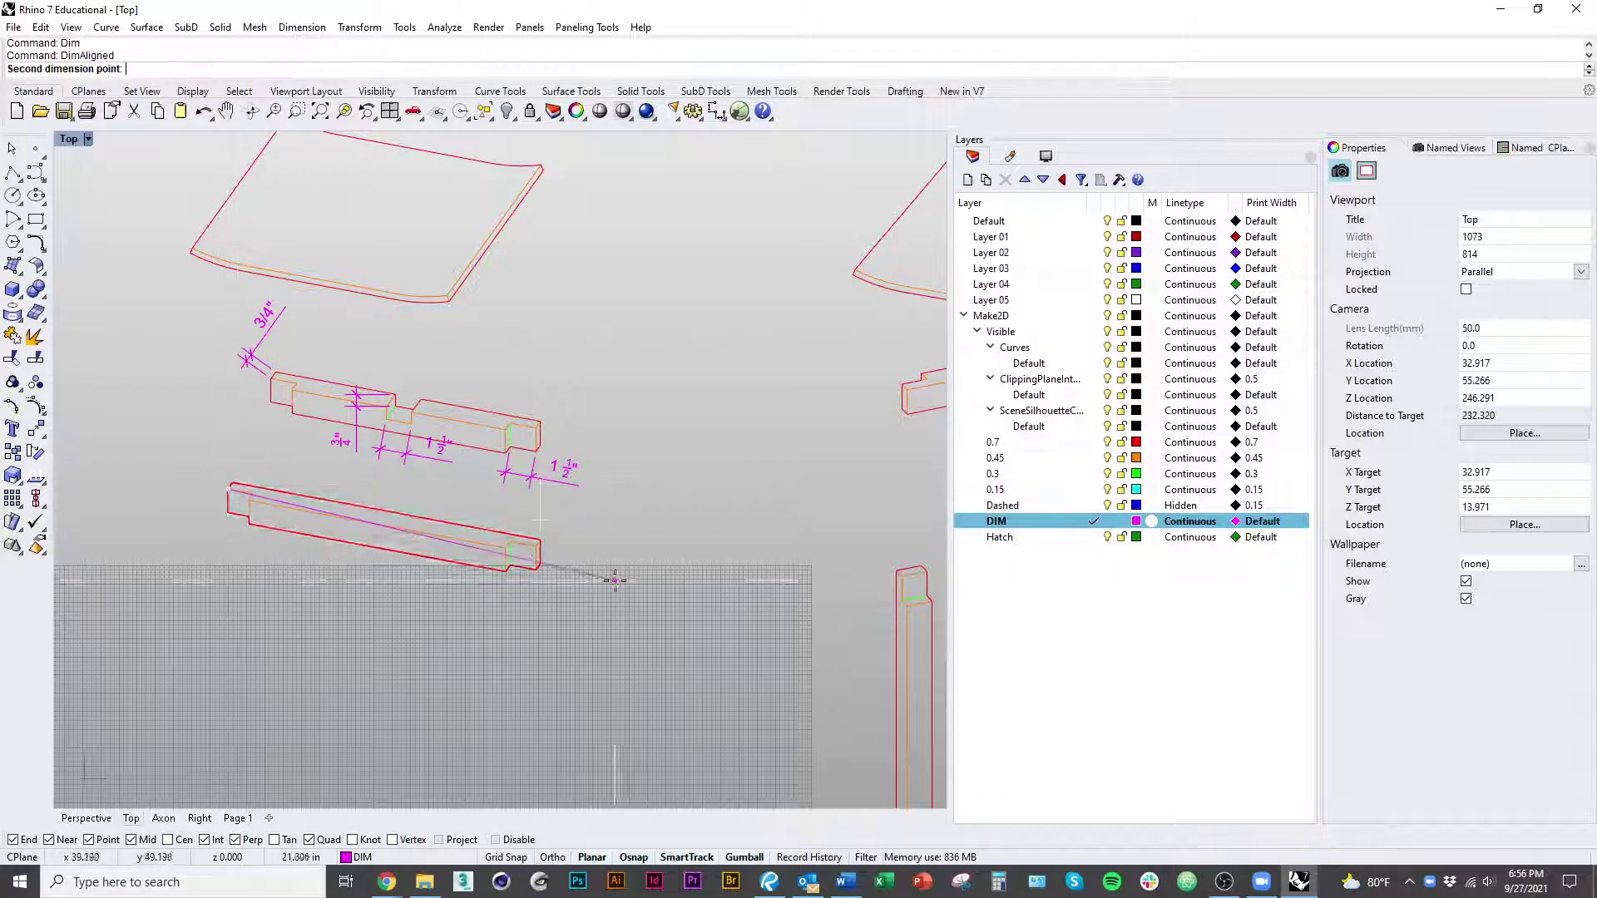
left_click(539, 546)
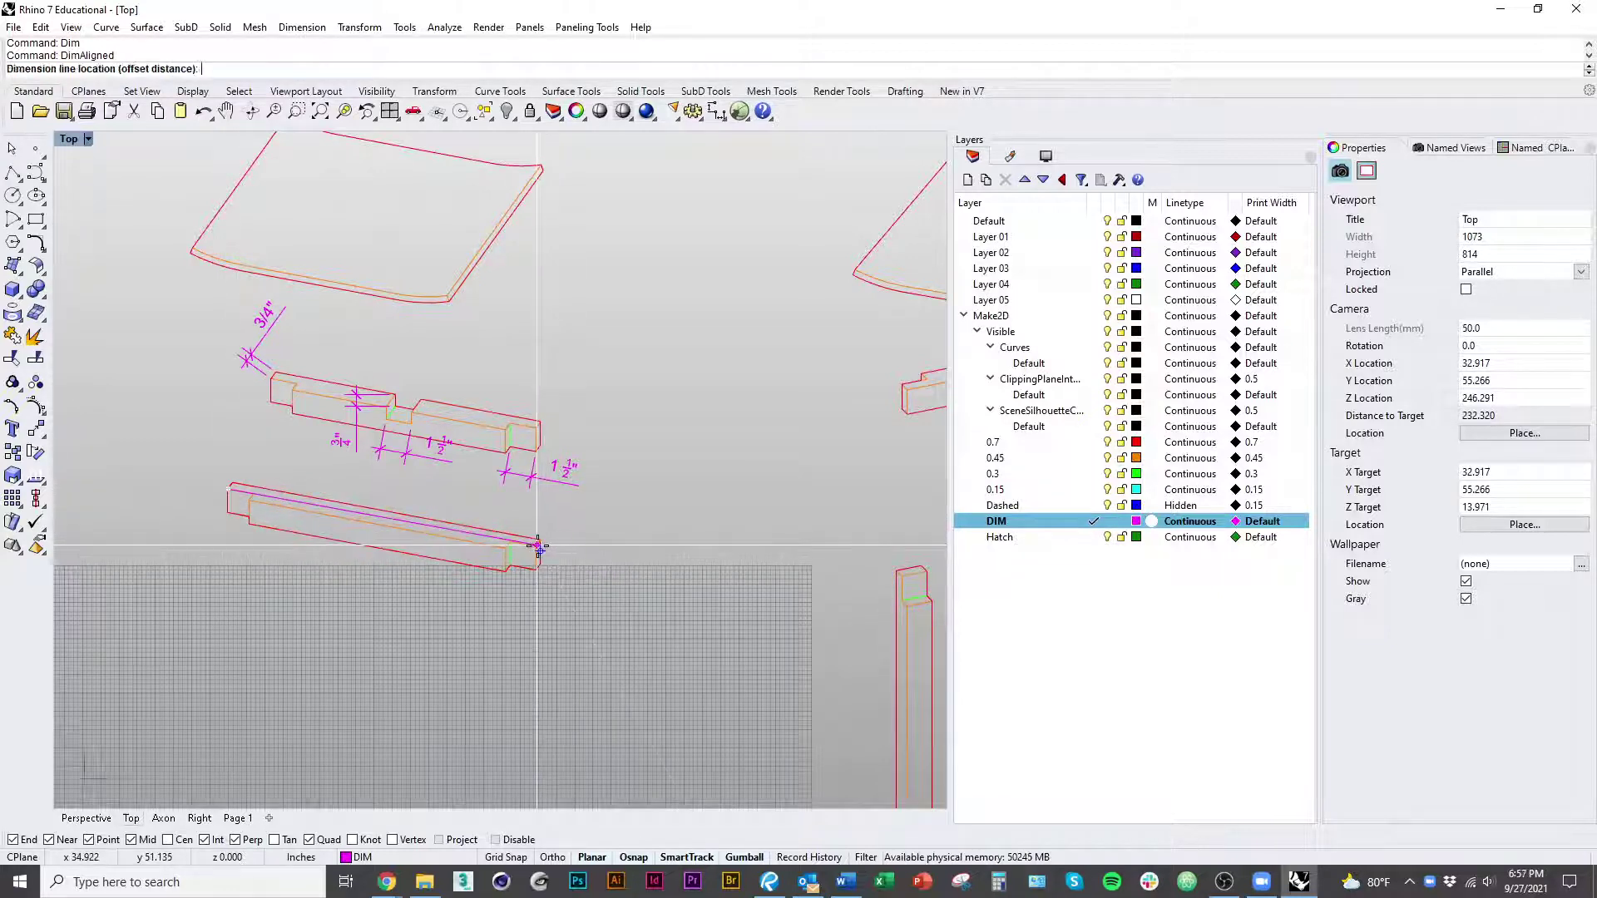
left_click(553, 674)
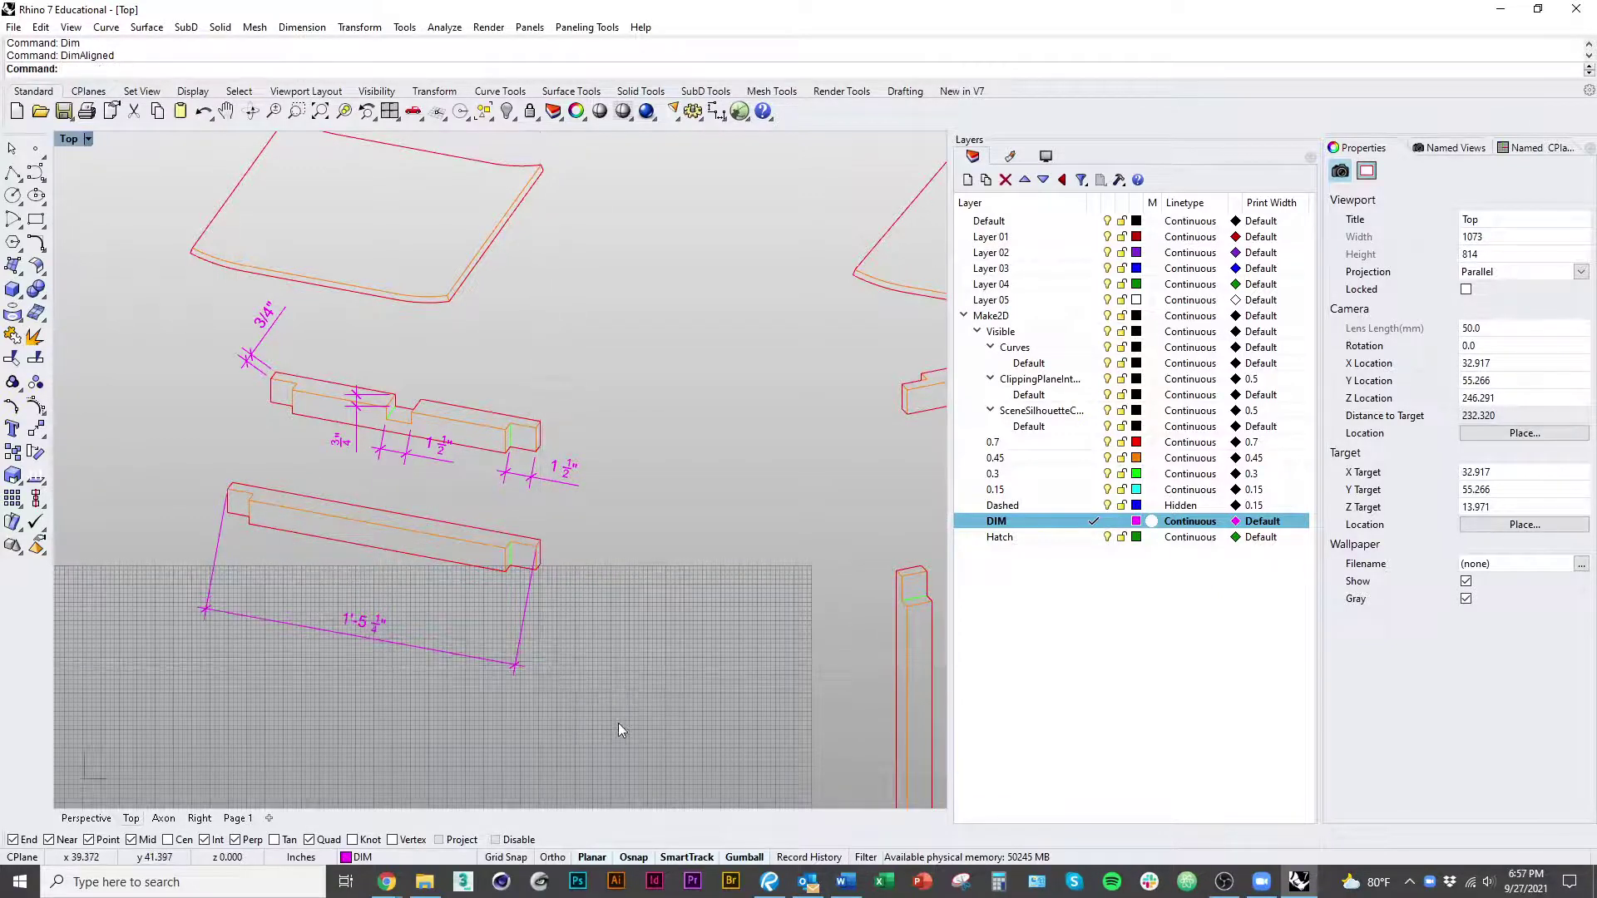
Step: Explode the lower crosspiece's length dimension into separate curves and text, and inspect the resulting text object's contents
left_click(499, 663)
right_click_drag(444, 758, 424, 704)
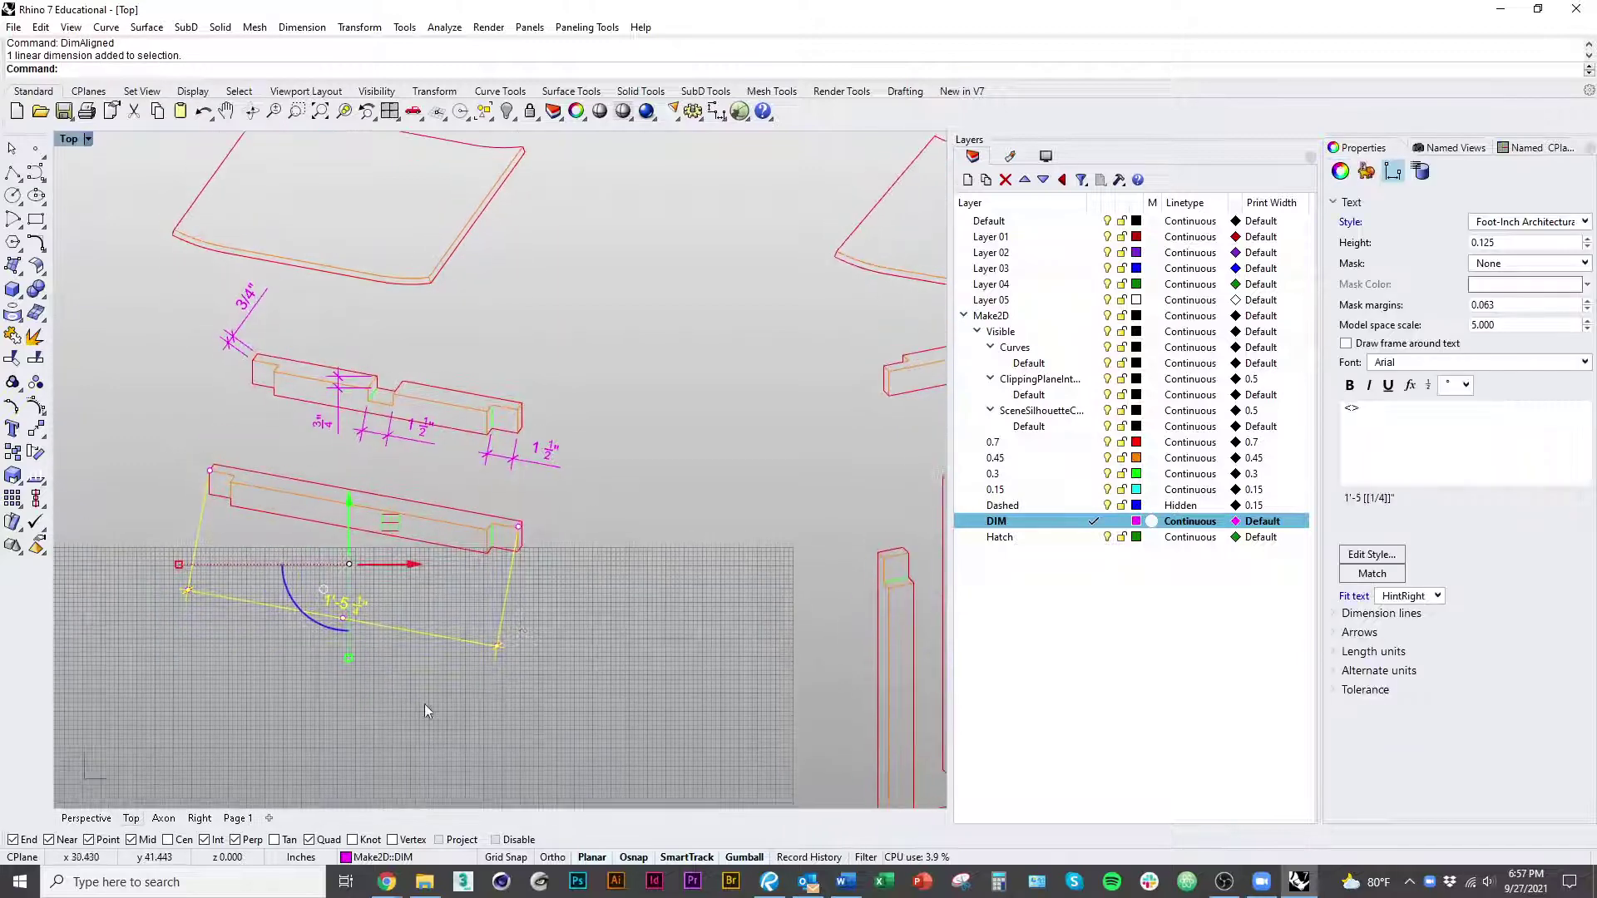
scroll(500, 574, "up", 3)
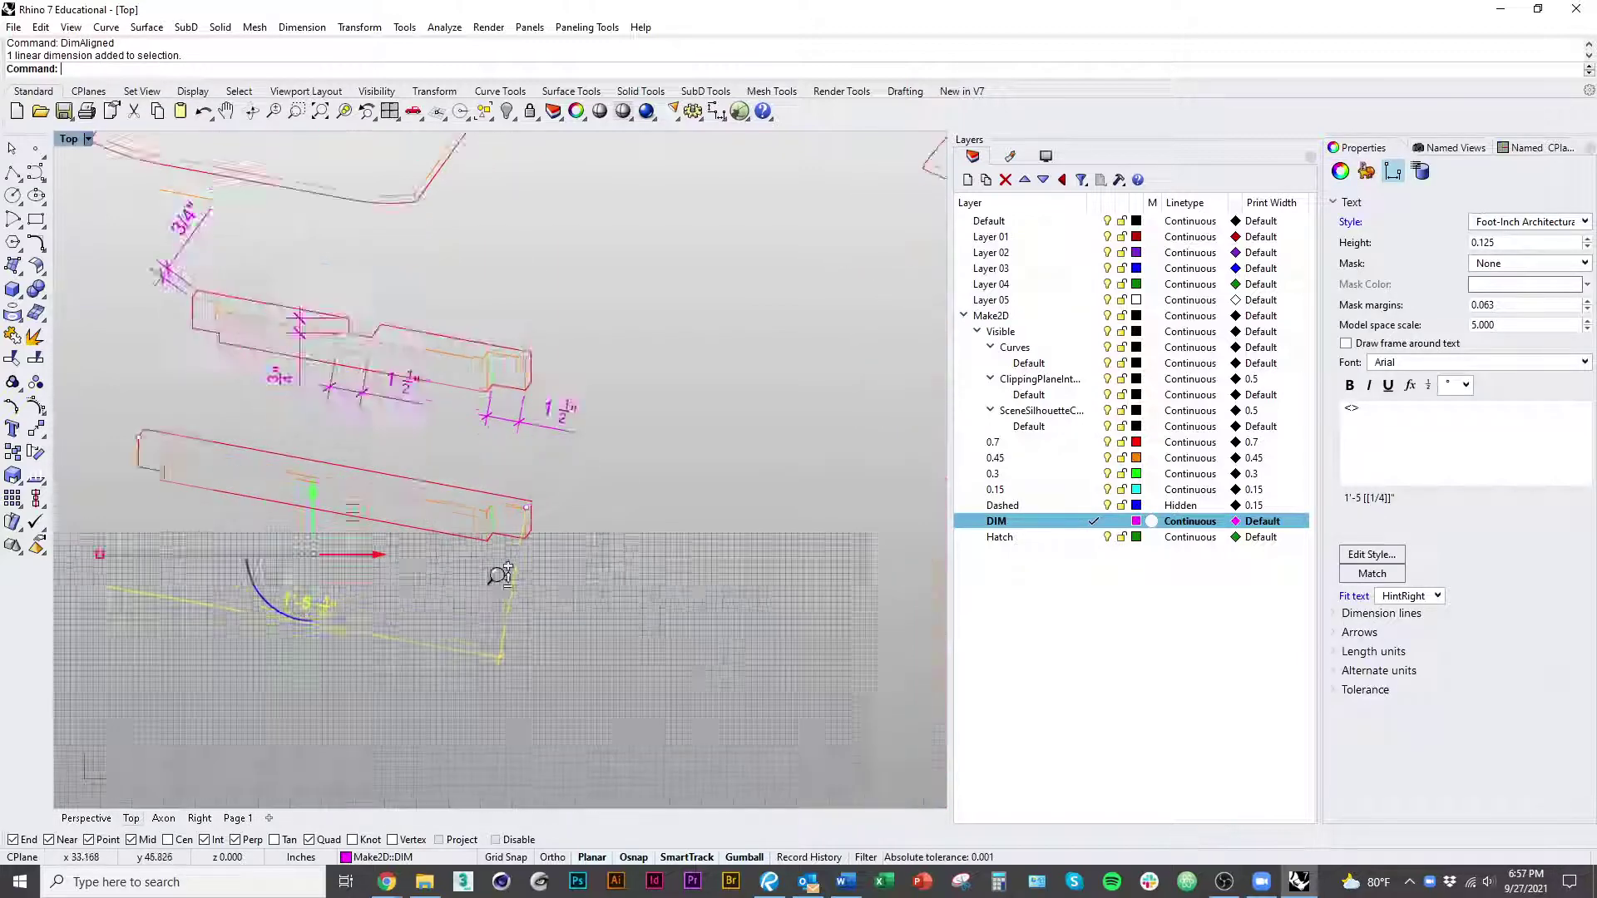
scroll(582, 549, "down", 3)
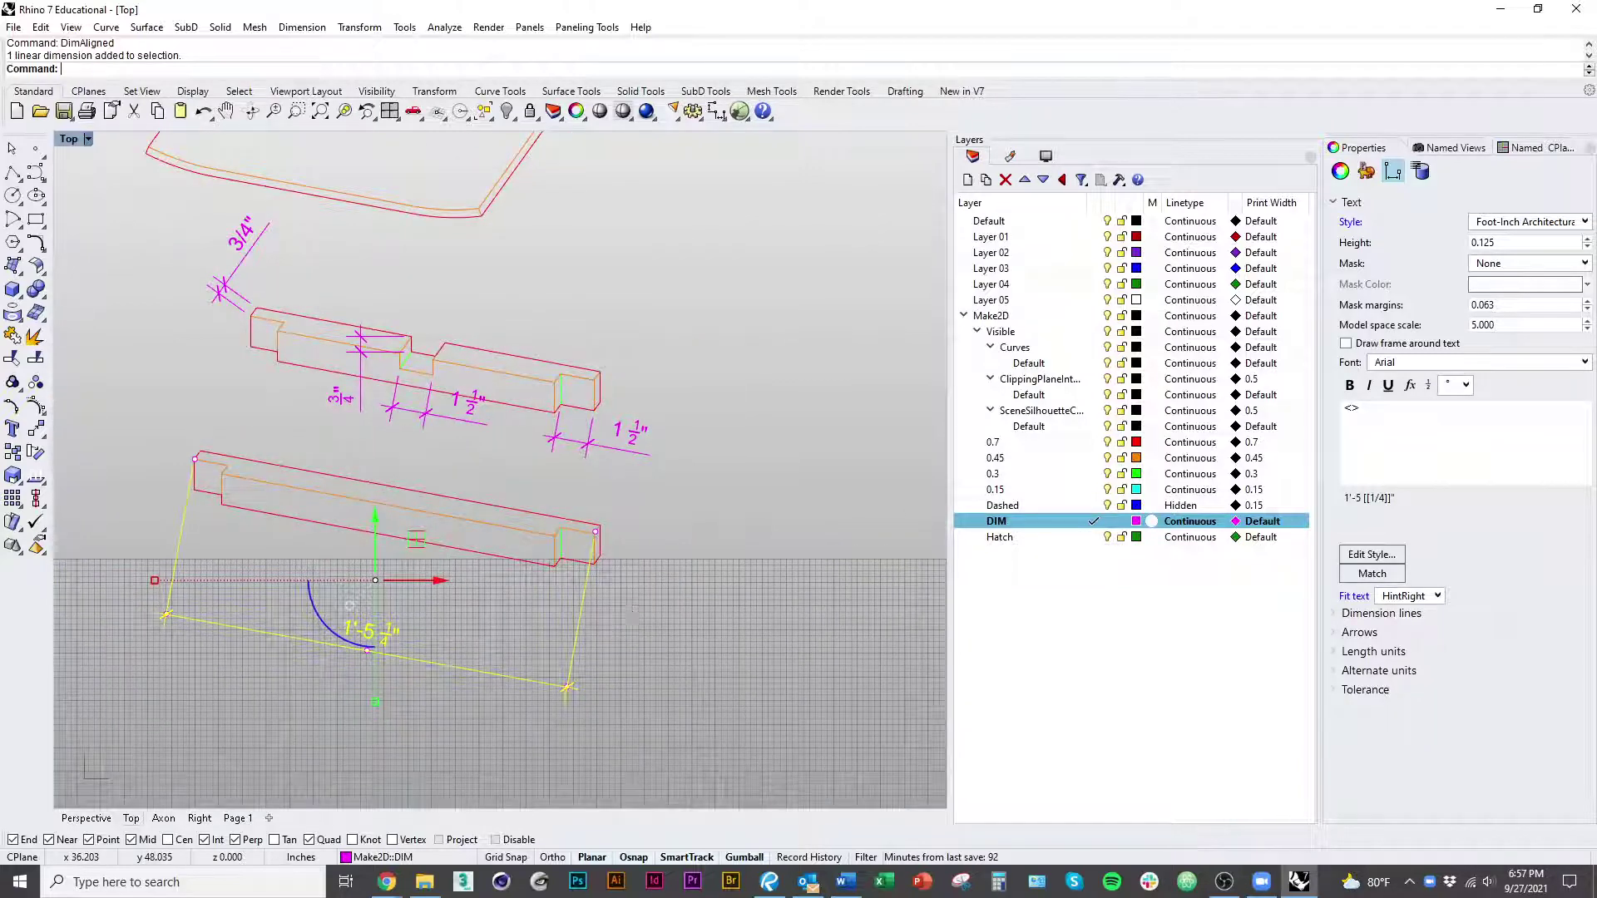
key("Return")
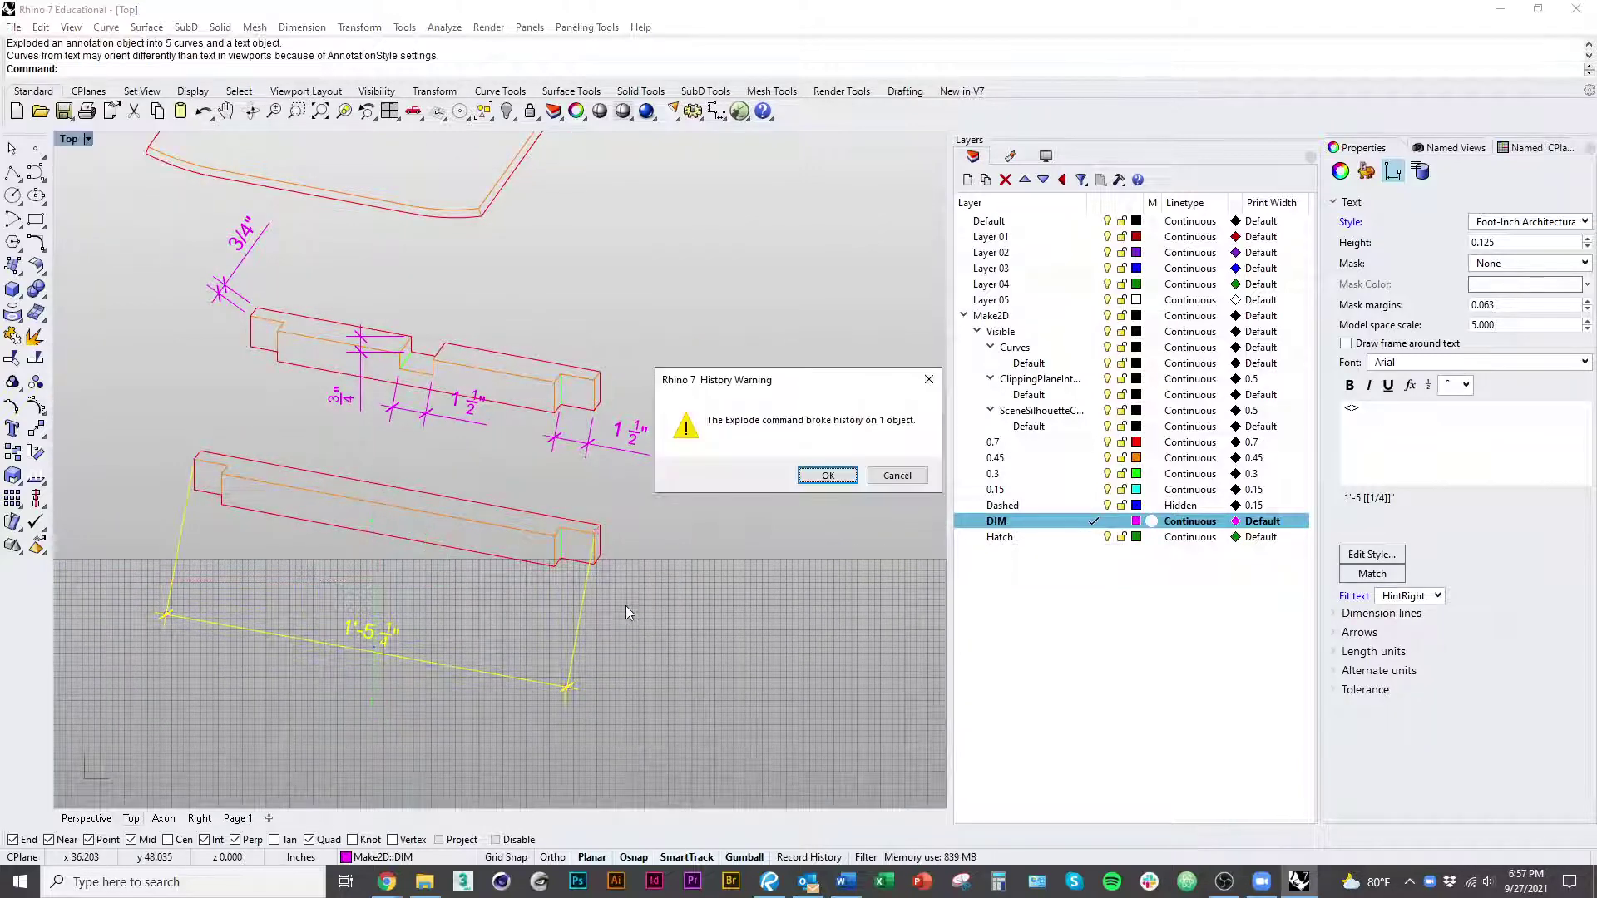
left_click(819, 479)
left_click(328, 641)
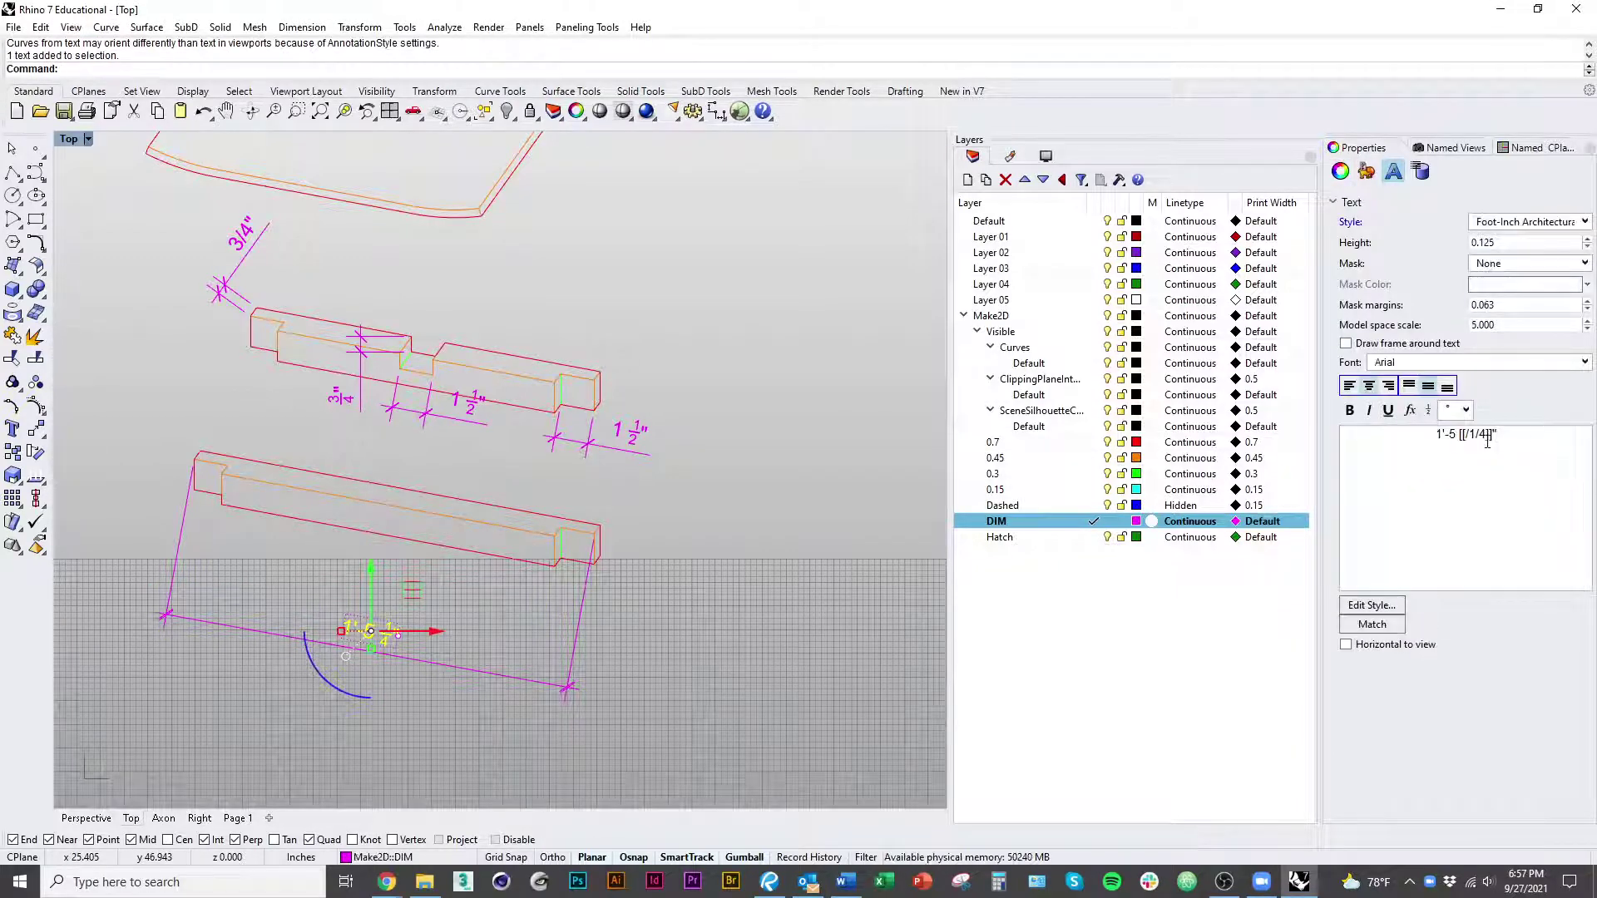
left_click(587, 730)
right_click_drag(429, 621, 427, 726)
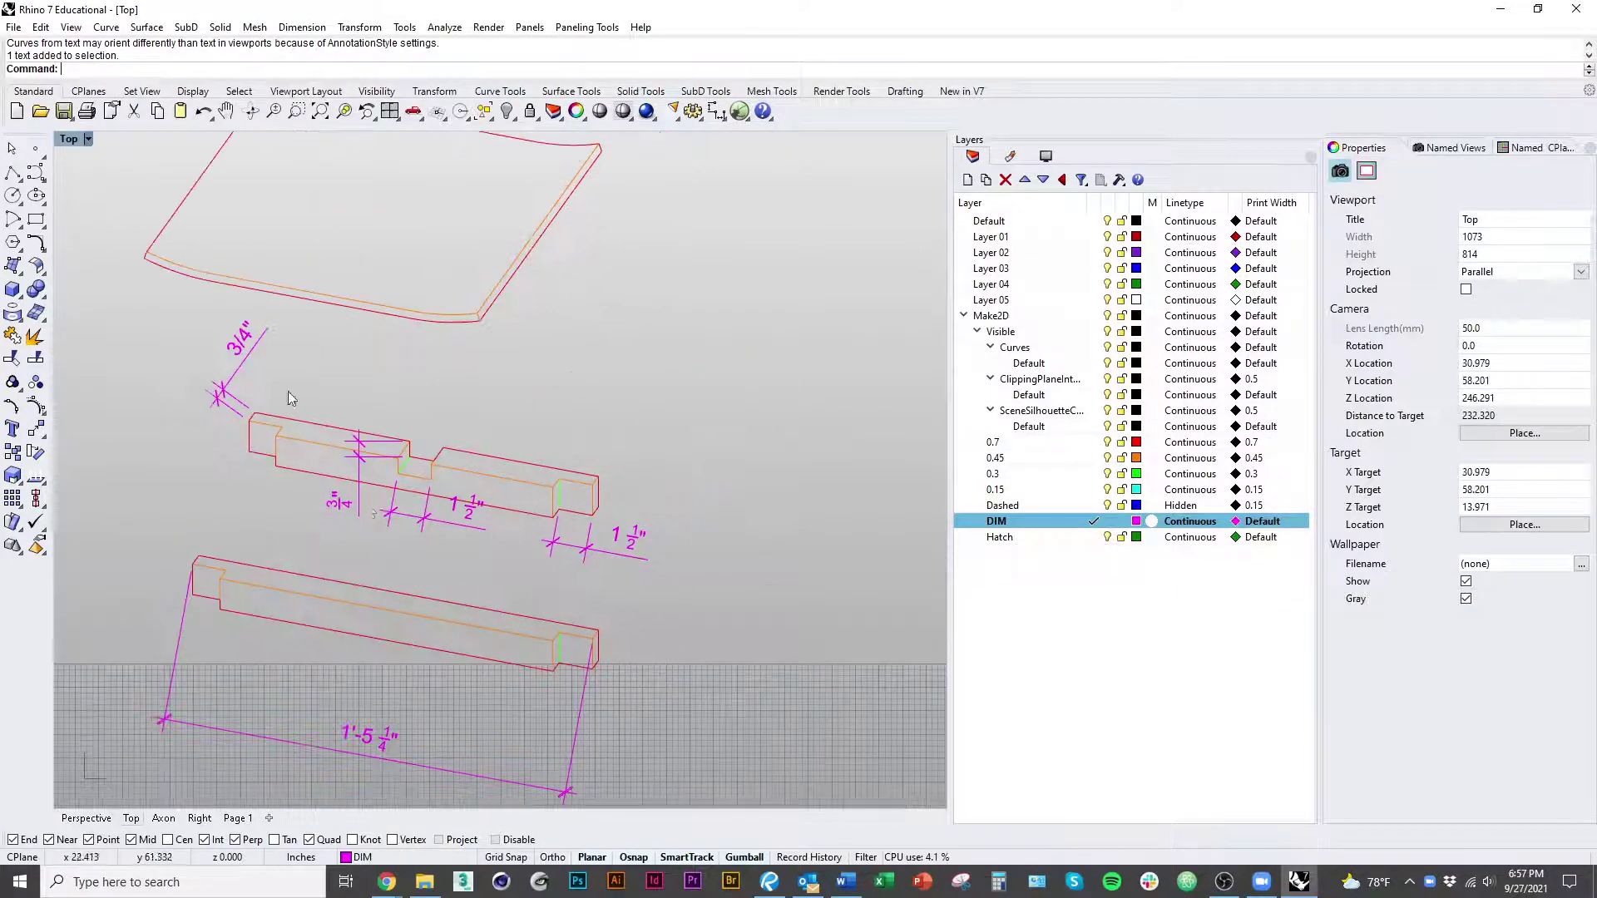
Step: Format the upper crosspiece's end dimension as a stacked fraction by changing its text to [[3/4"]]
scroll(288, 397, "up", 3)
left_click(227, 326)
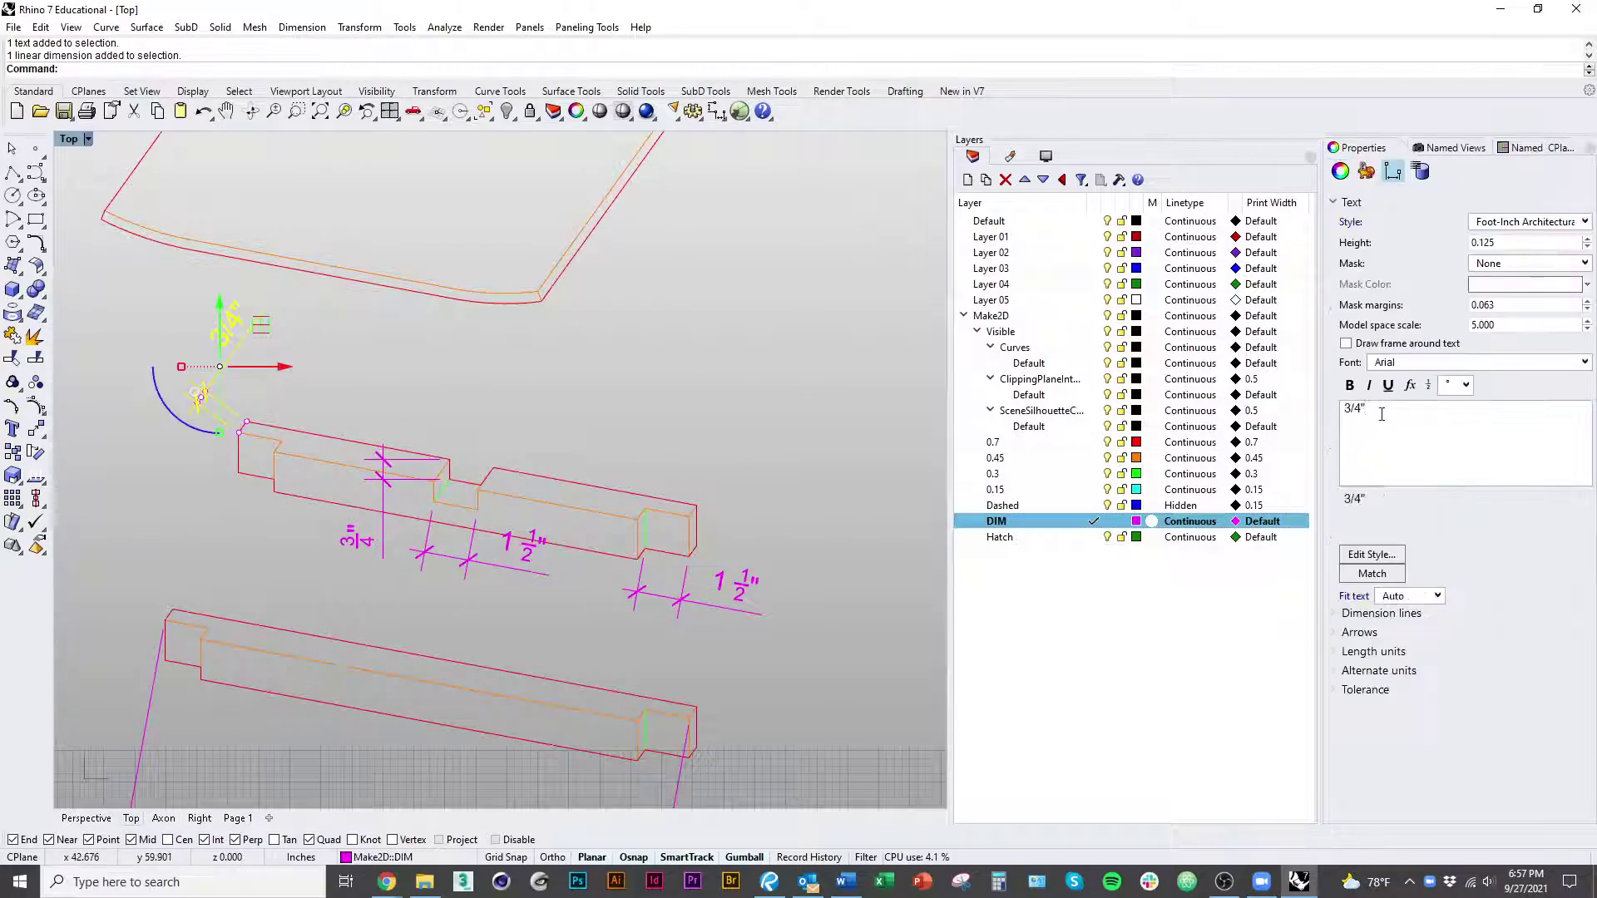
left_click(1409, 412)
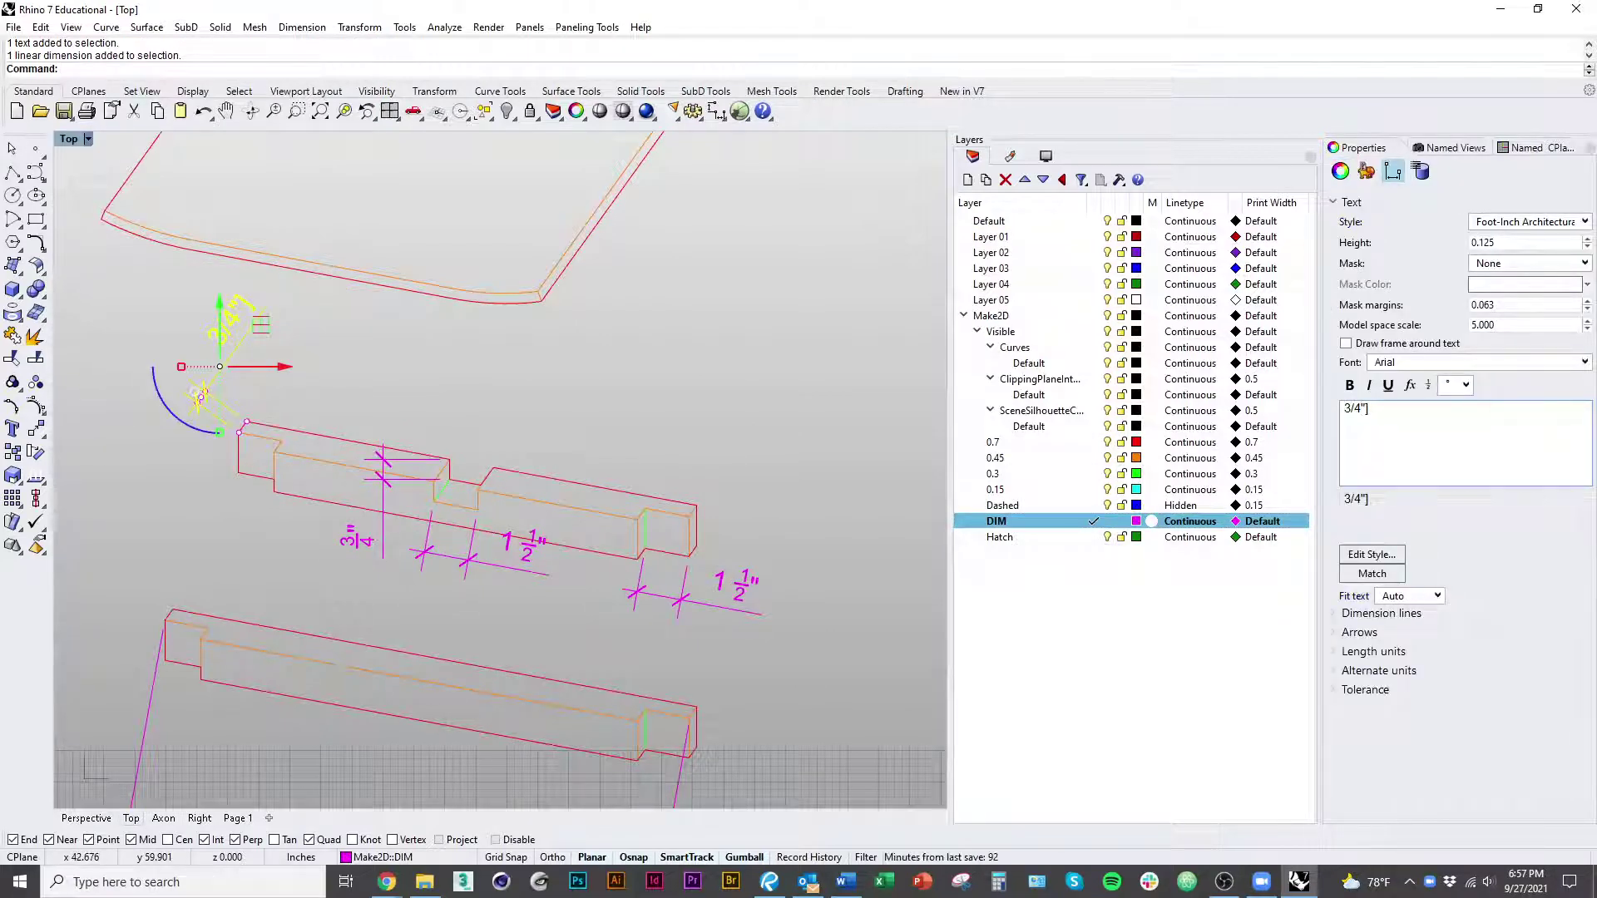
type("[")
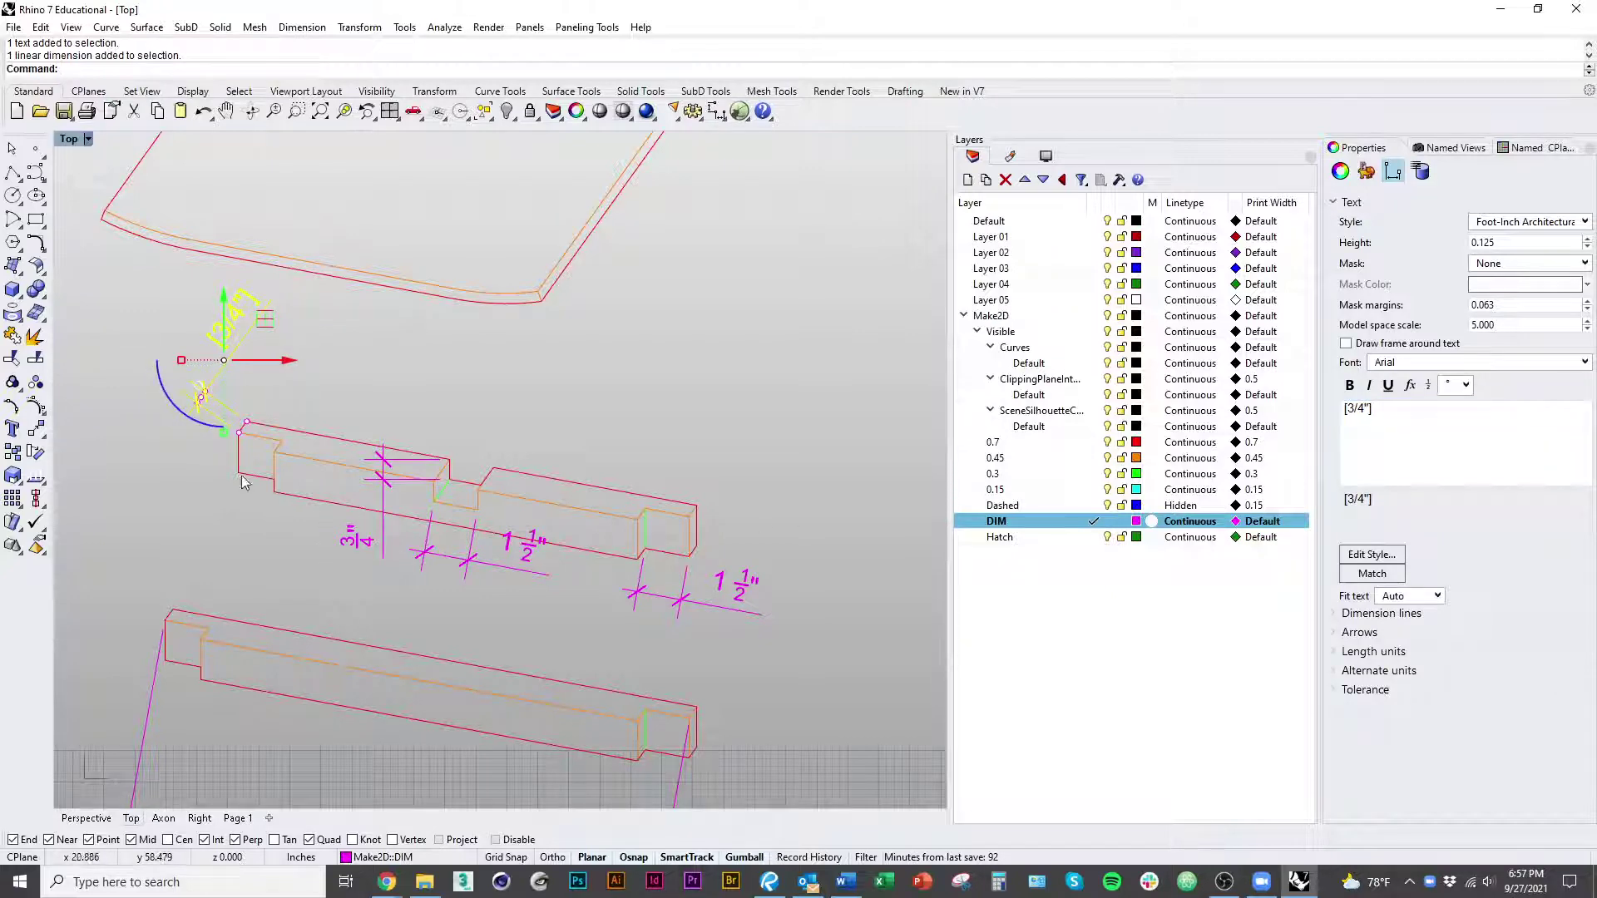
left_click(622, 393)
right_click_drag(622, 393, 687, 164)
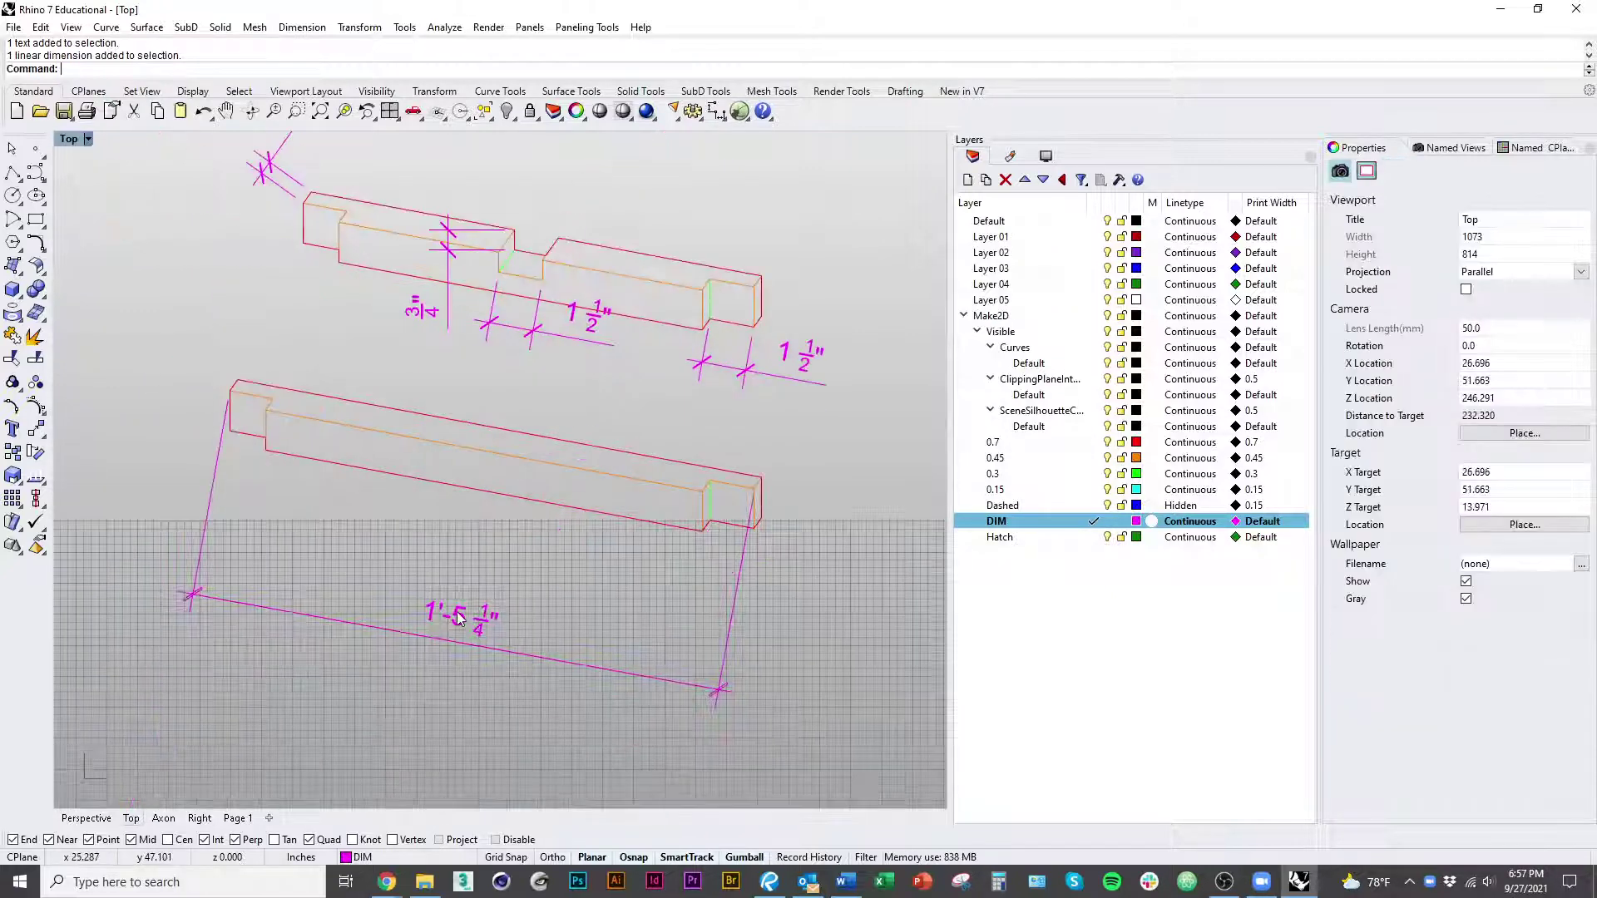
left_click(455, 617)
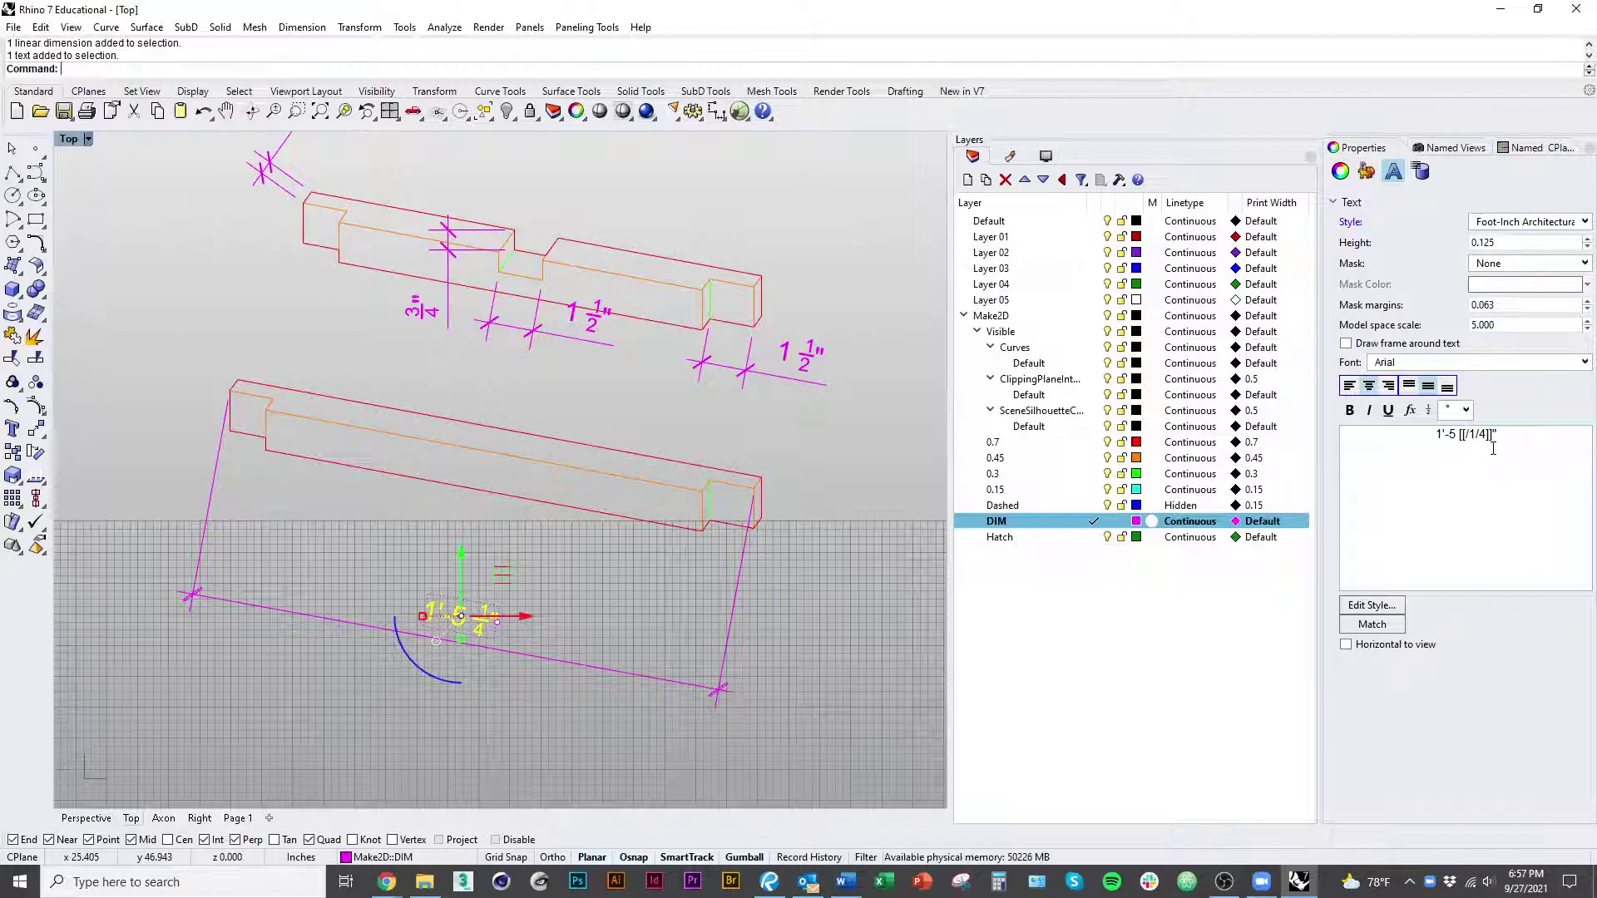
right_click_drag(888, 218, 885, 404)
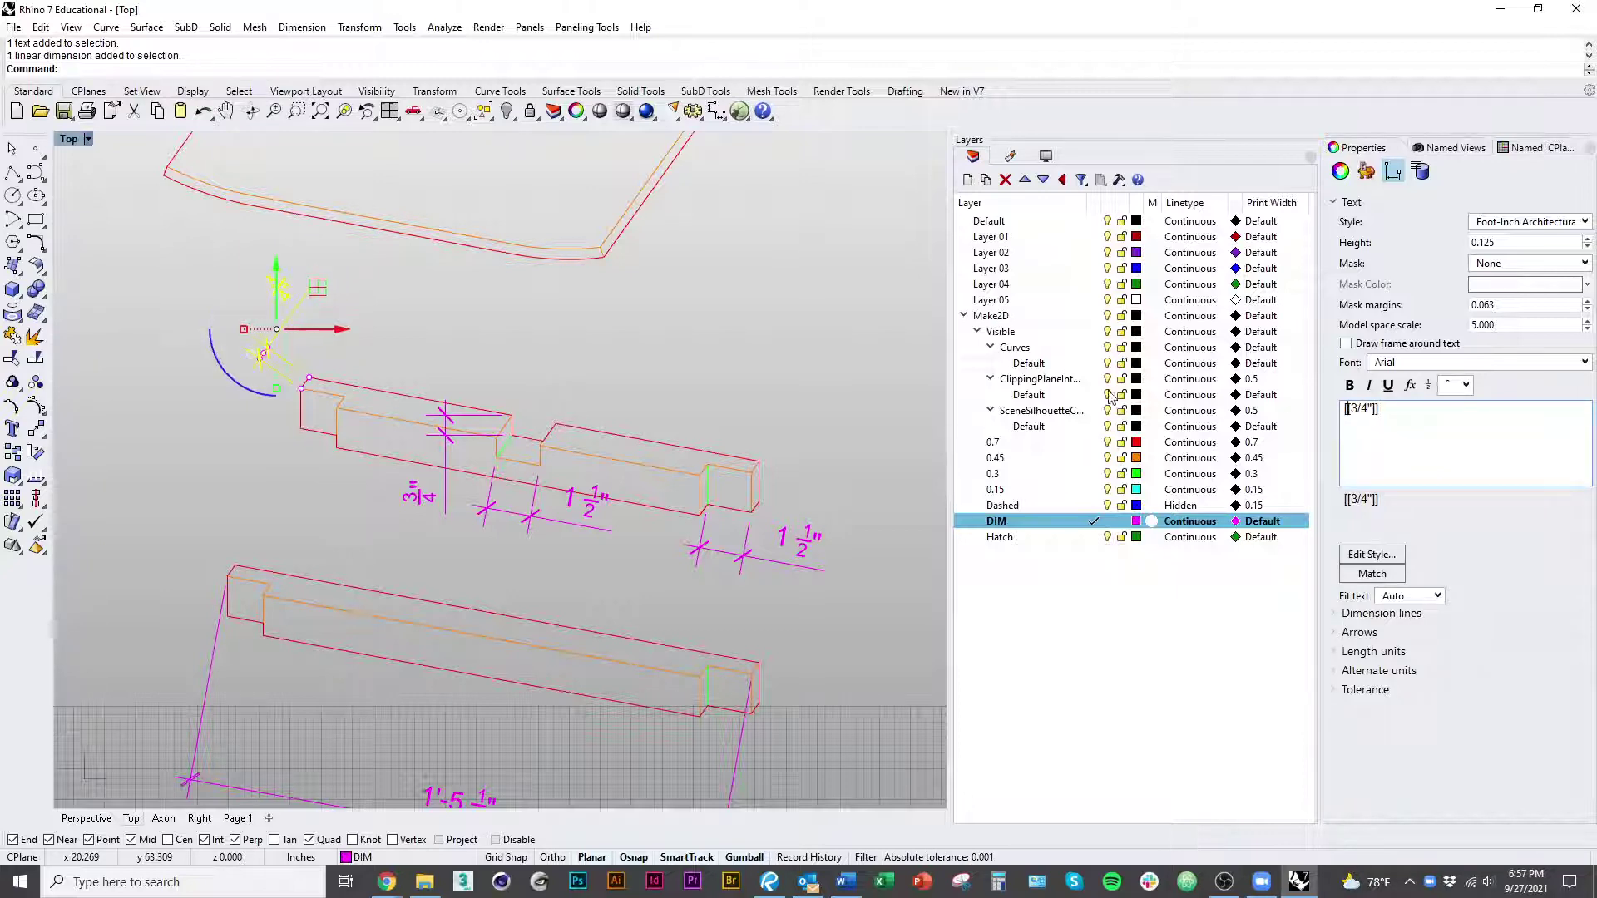
left_click(603, 363)
Step: Turn on the extension lines' control points and select their lower ends with the lower crosspiece's dimension line, ticks and text
mouse_move(532, 803)
right_mouse_down()
mouse_move(585, 659)
mouse_move(566, 617)
right_mouse_up()
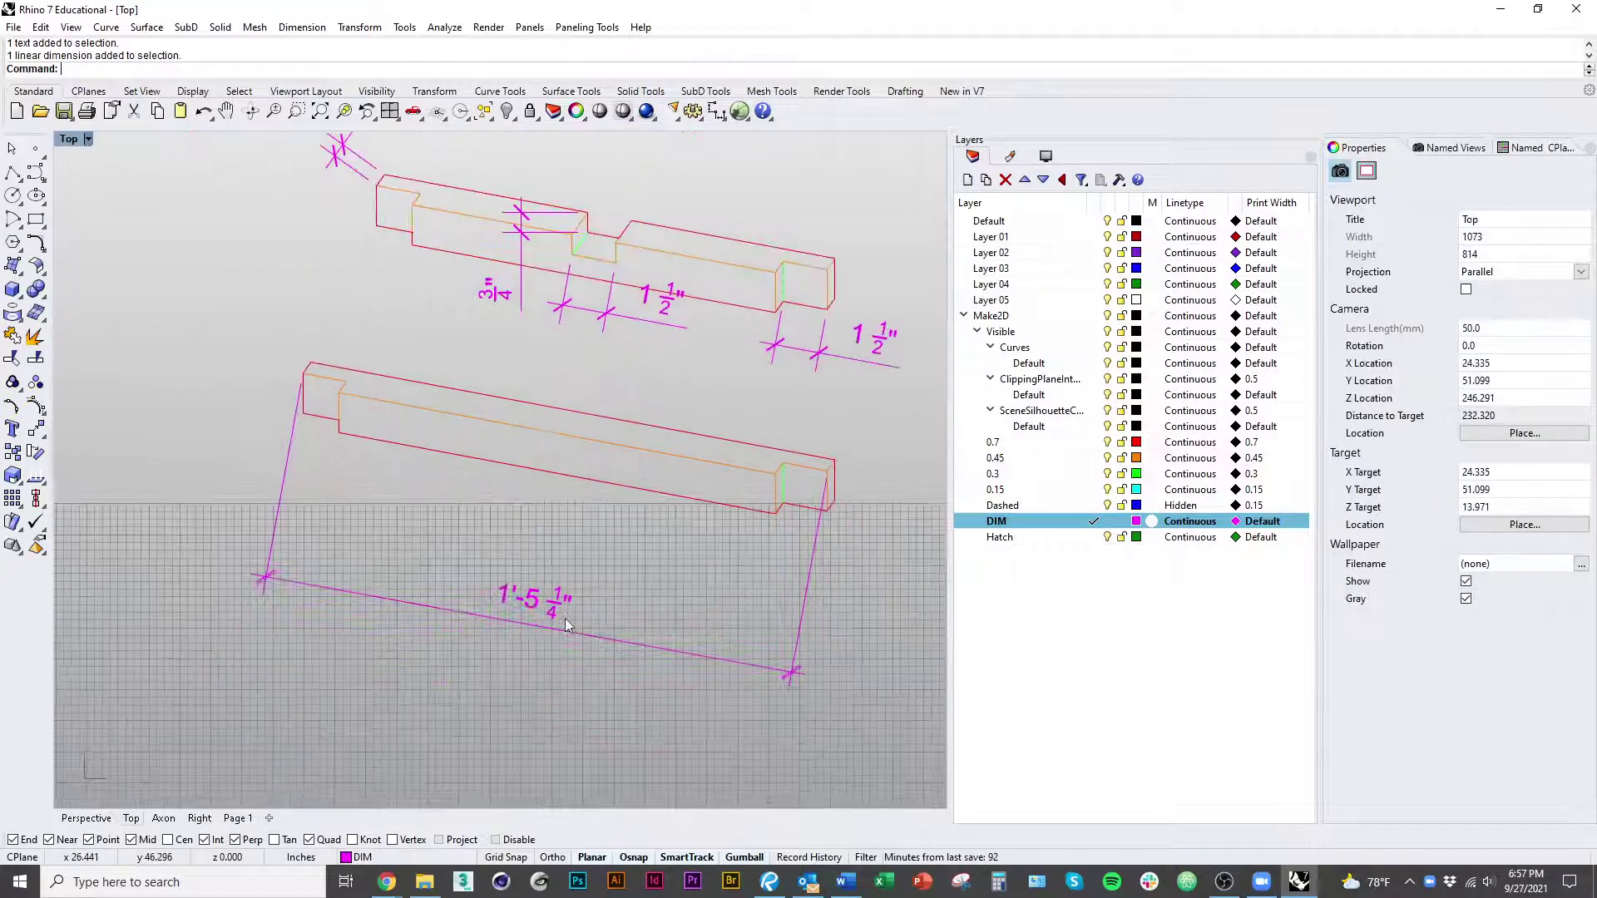
left_click(500, 602)
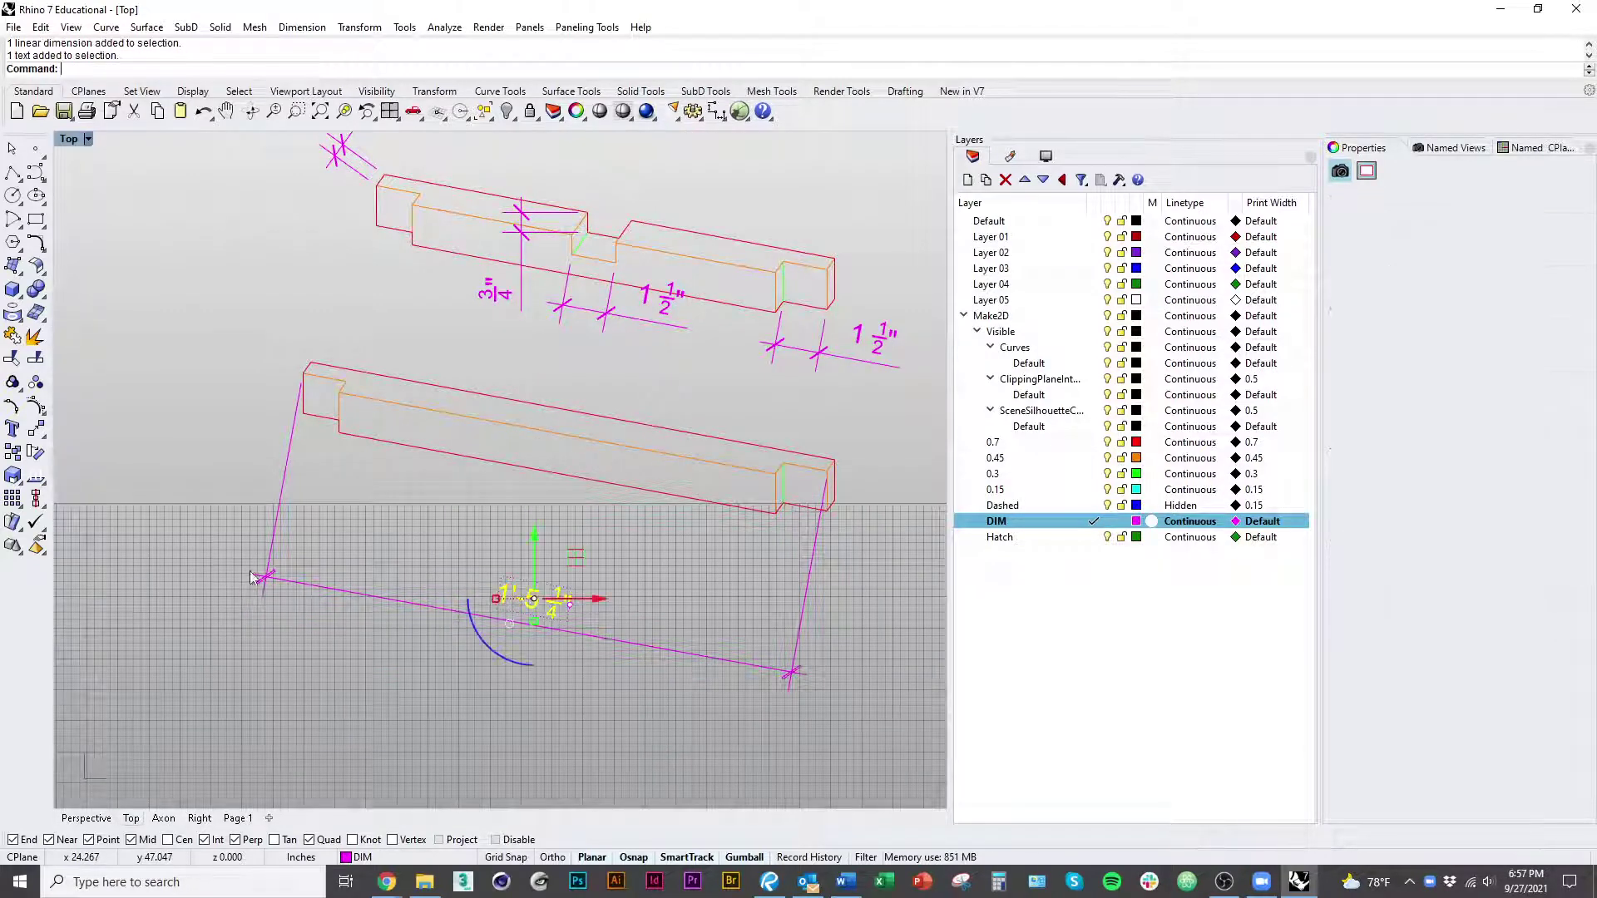
left_click(301, 451)
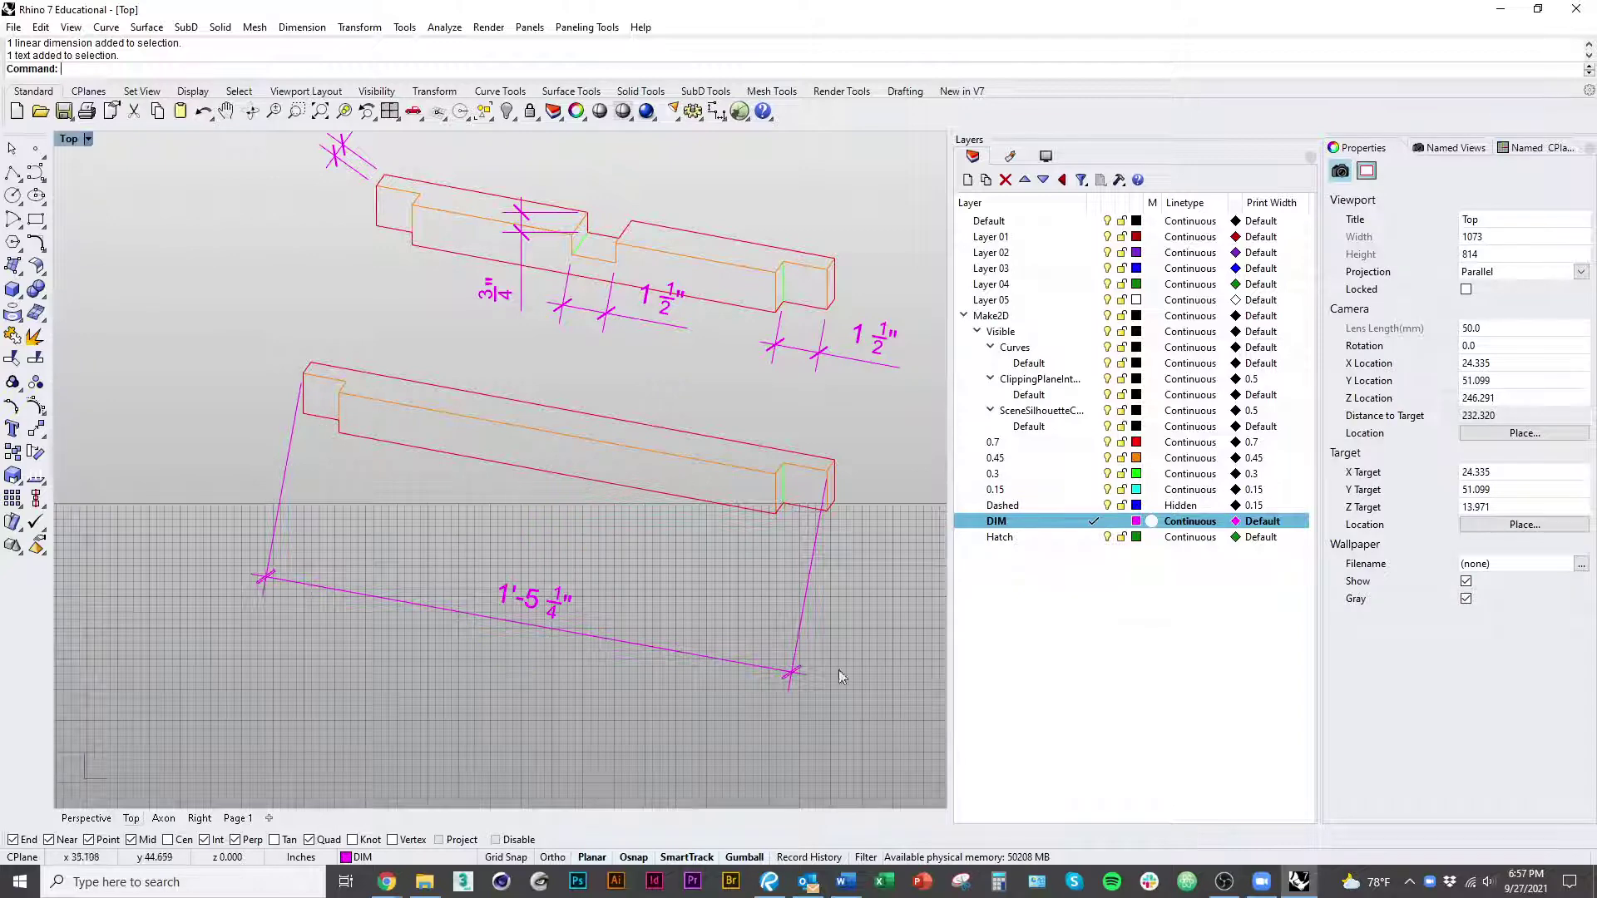
left_click_drag(368, 710, 236, 555)
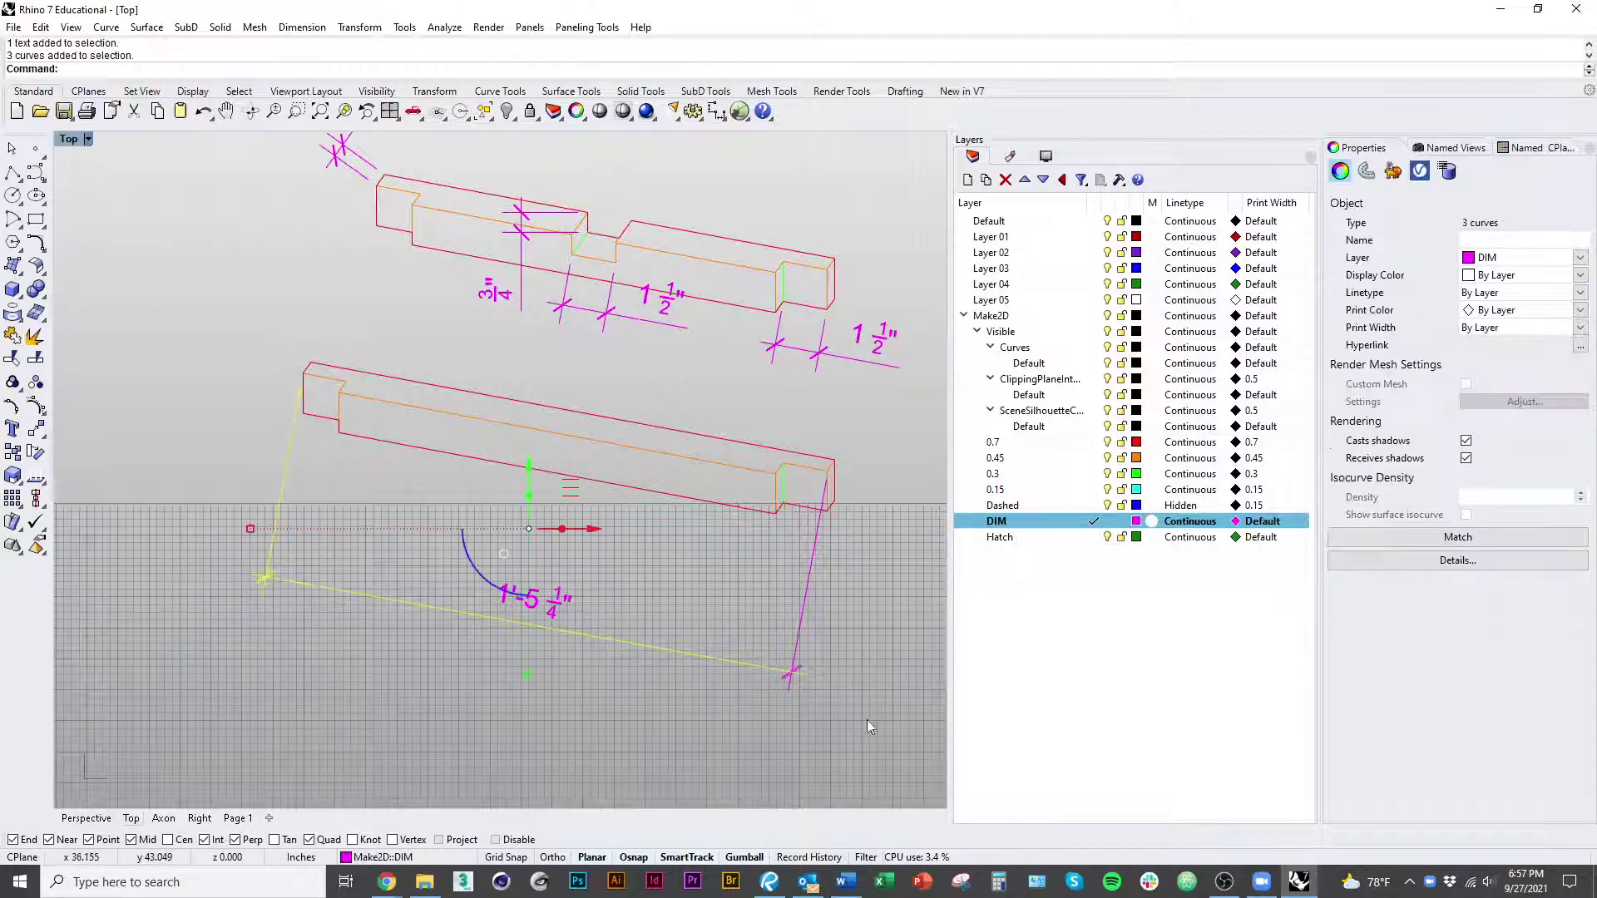
left_click_drag(867, 722, 759, 636, "shift")
key("F10")
left_click_drag(248, 531, 857, 740)
Step: Move the selected dimension line, ticks, text and points horizontally so the extension lines of the lower crosspiece run vertically
type("M")
key("Return")
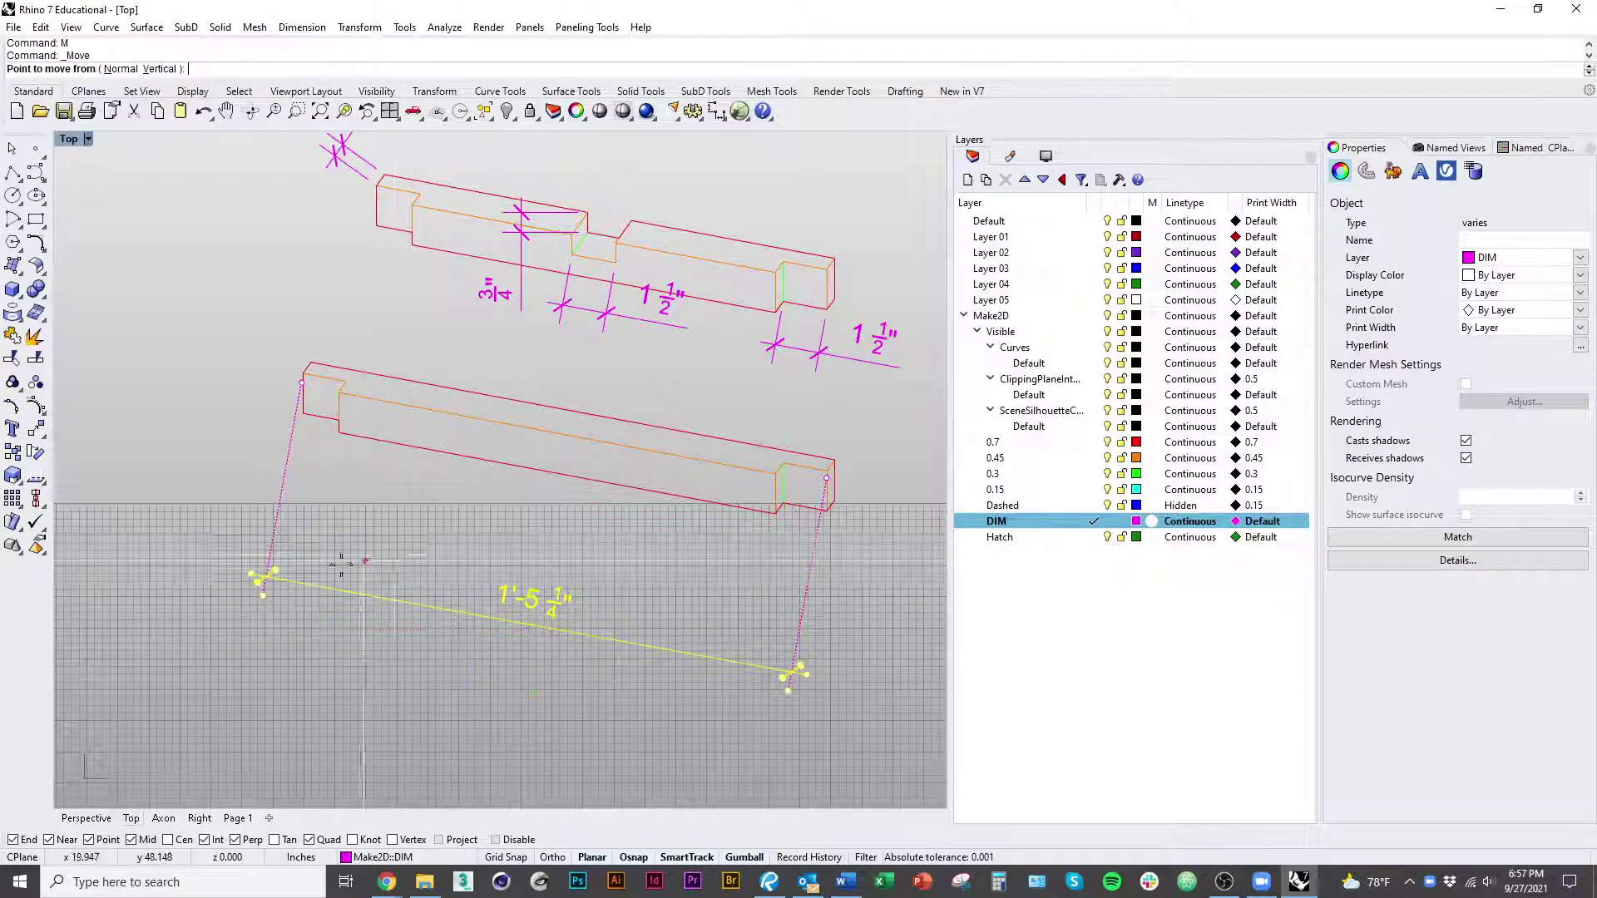
scroll(283, 574, "up", 3)
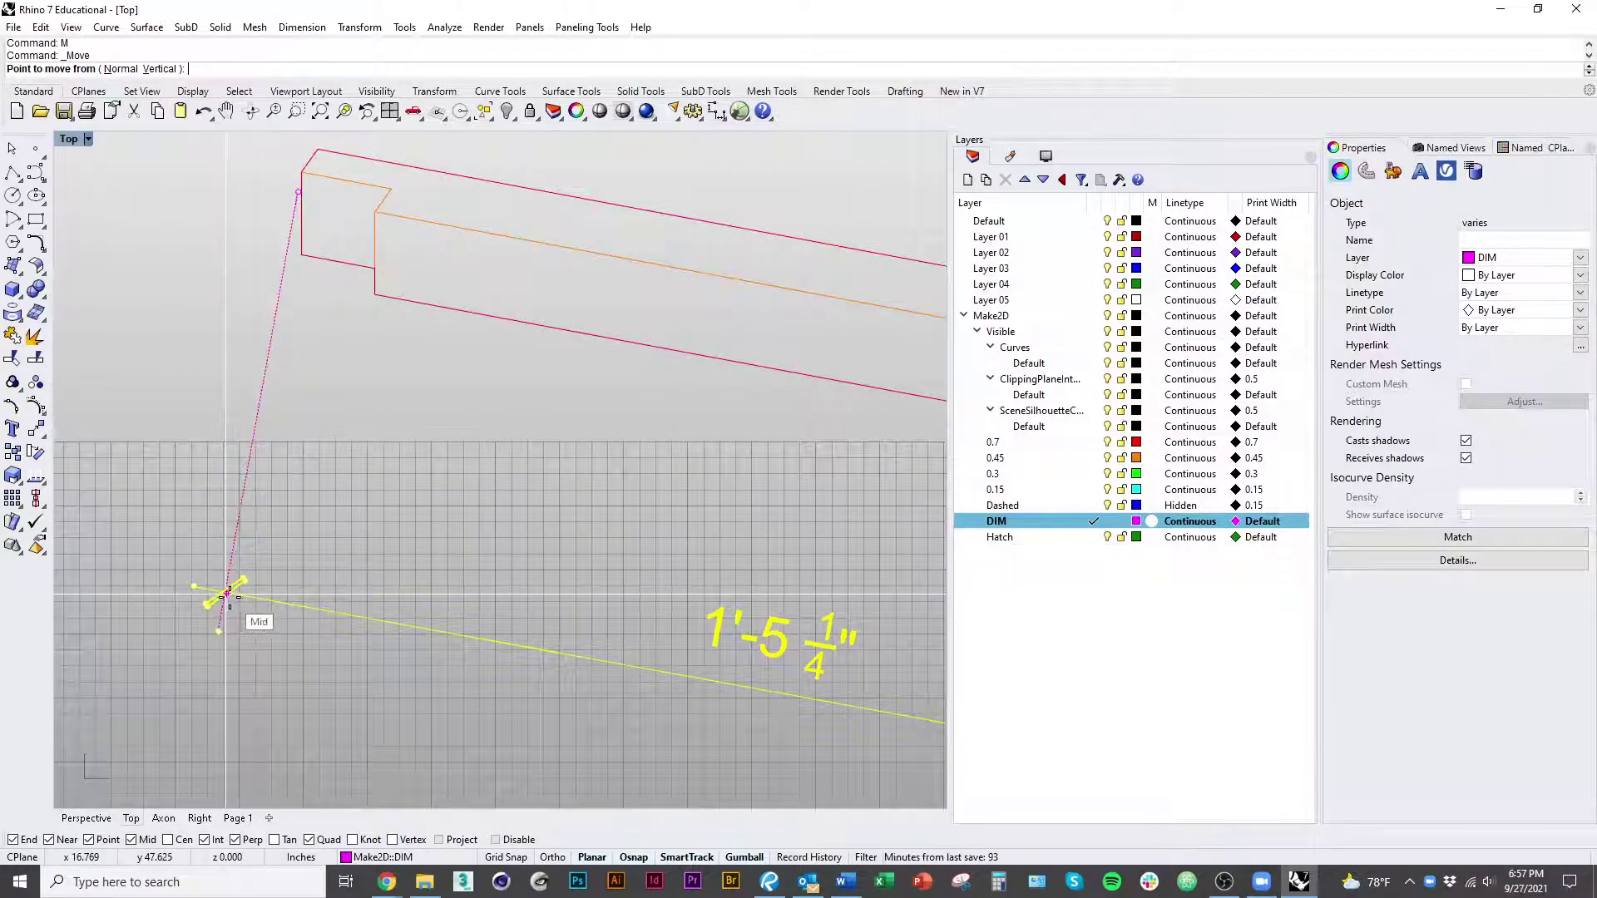
left_click(217, 632)
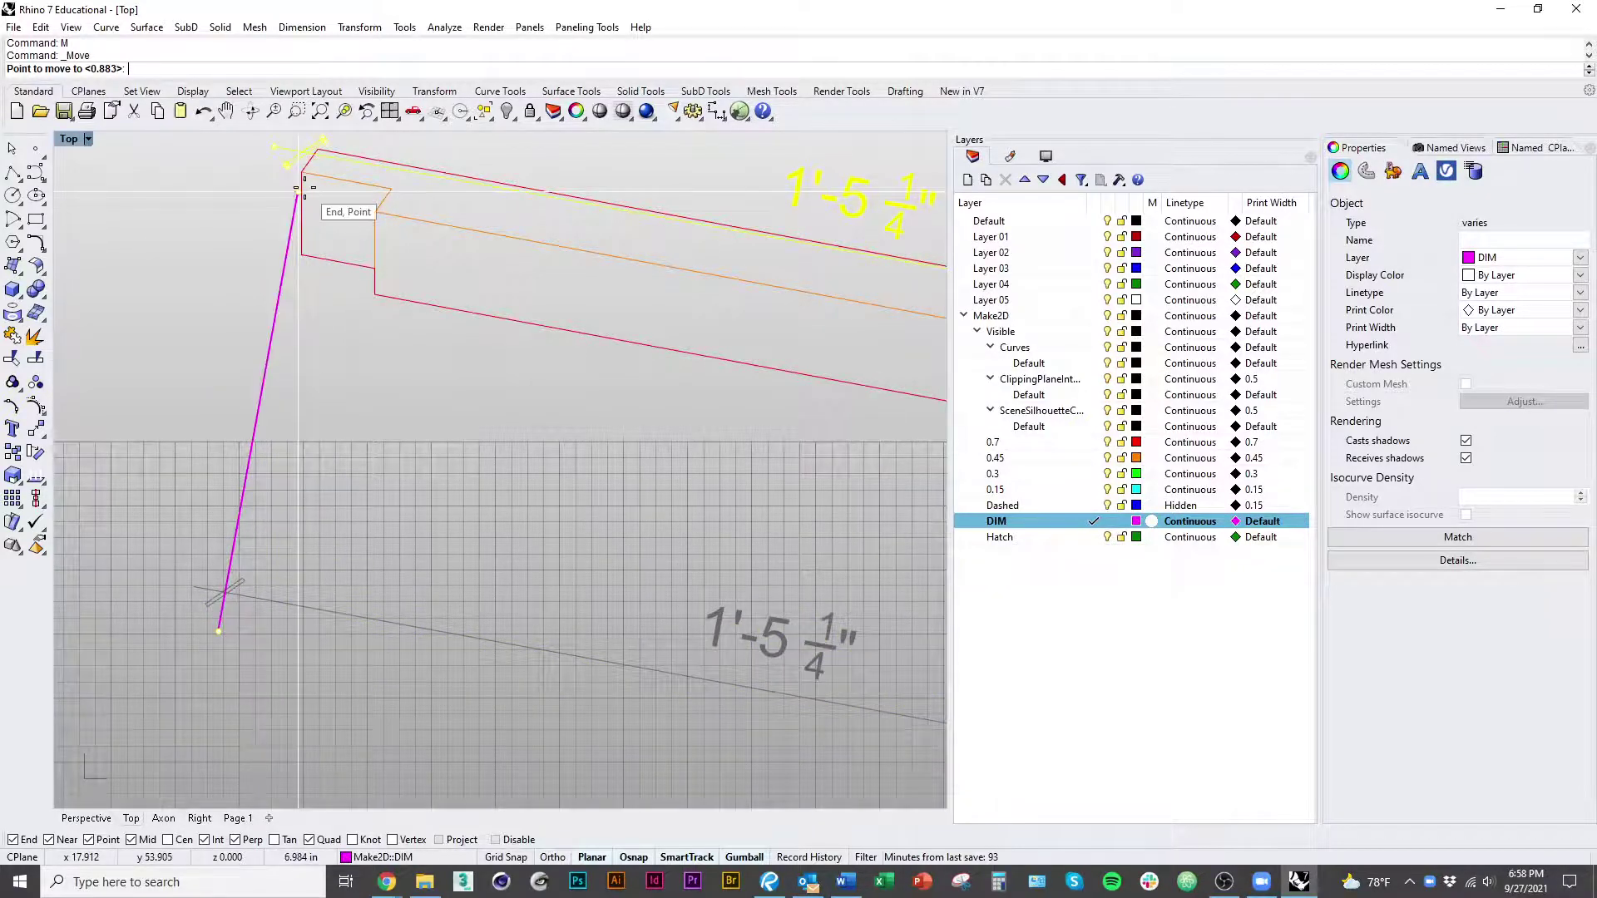
left_click(299, 663)
scroll(287, 560, "down", 4)
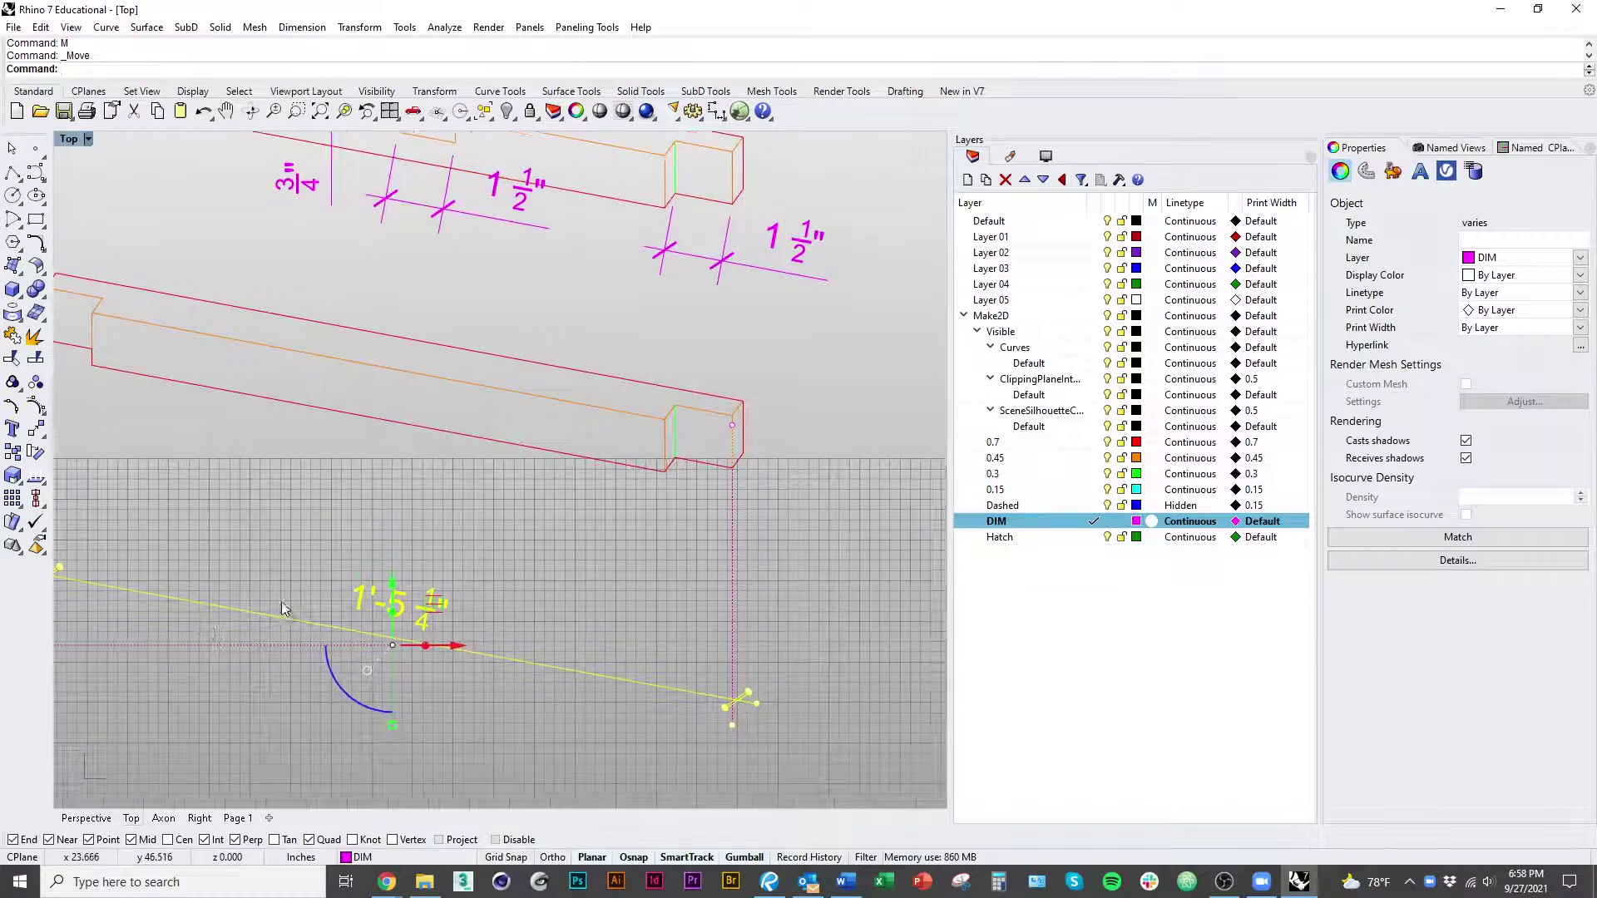
key("Left")
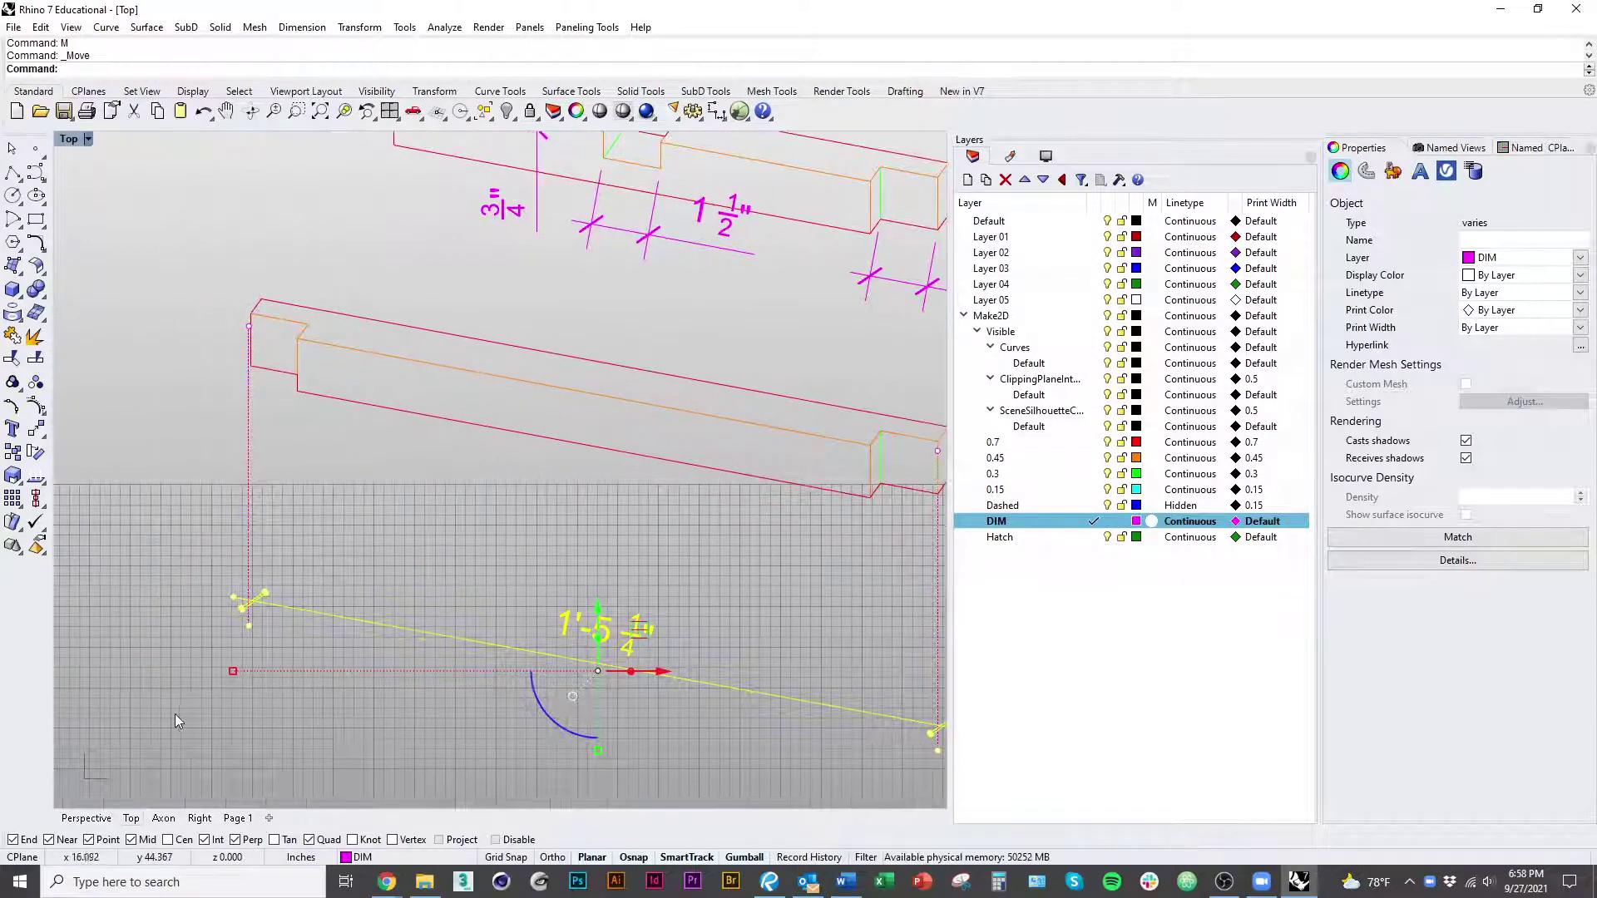
Step: Move the extension line at the lower crosspiece's left end sideways onto the part's left edge
left_click_drag(175, 717, 267, 276)
scroll(266, 316, "up", 8)
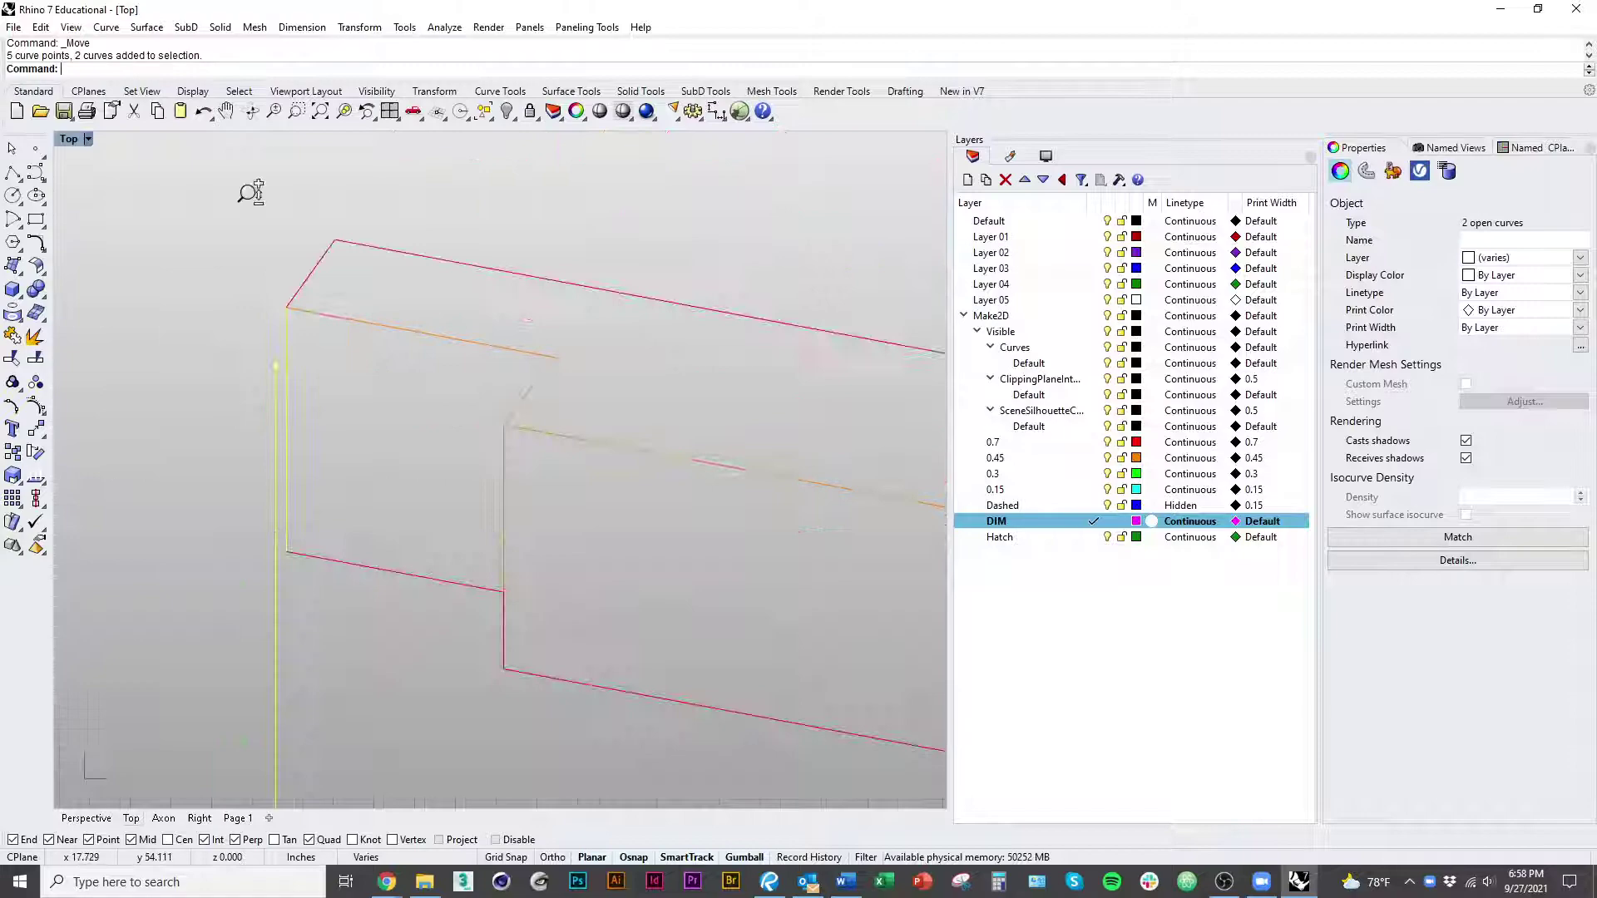
type("M")
key("Return")
left_click(285, 327)
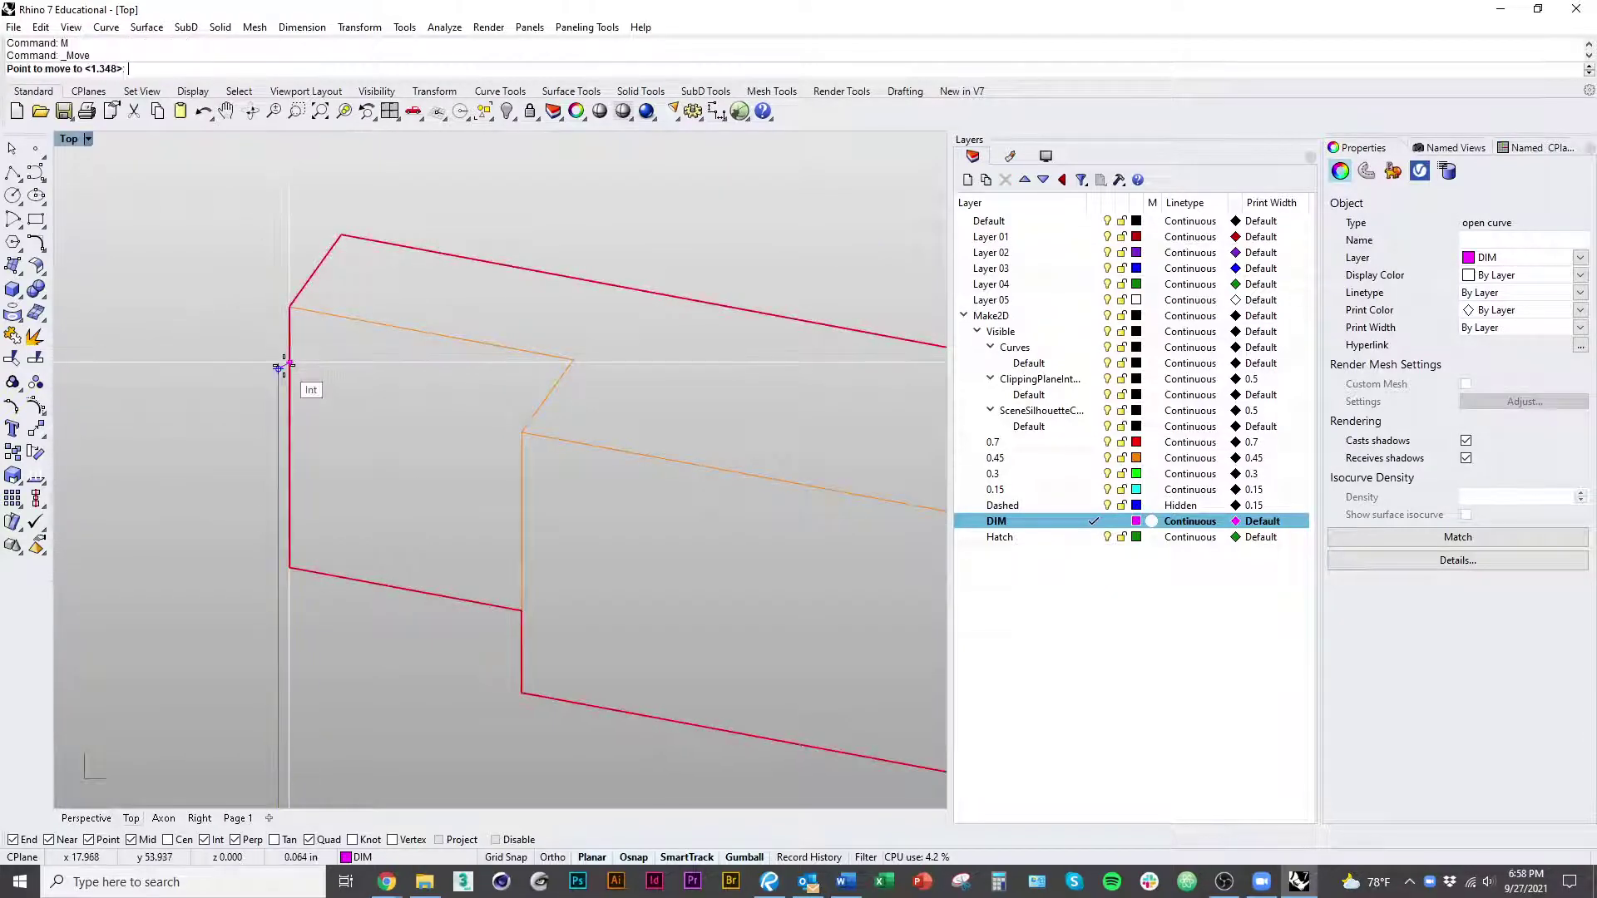
left_click(284, 366)
scroll(346, 549, "down", 6)
scroll(339, 516, "up", 5)
key("Escape")
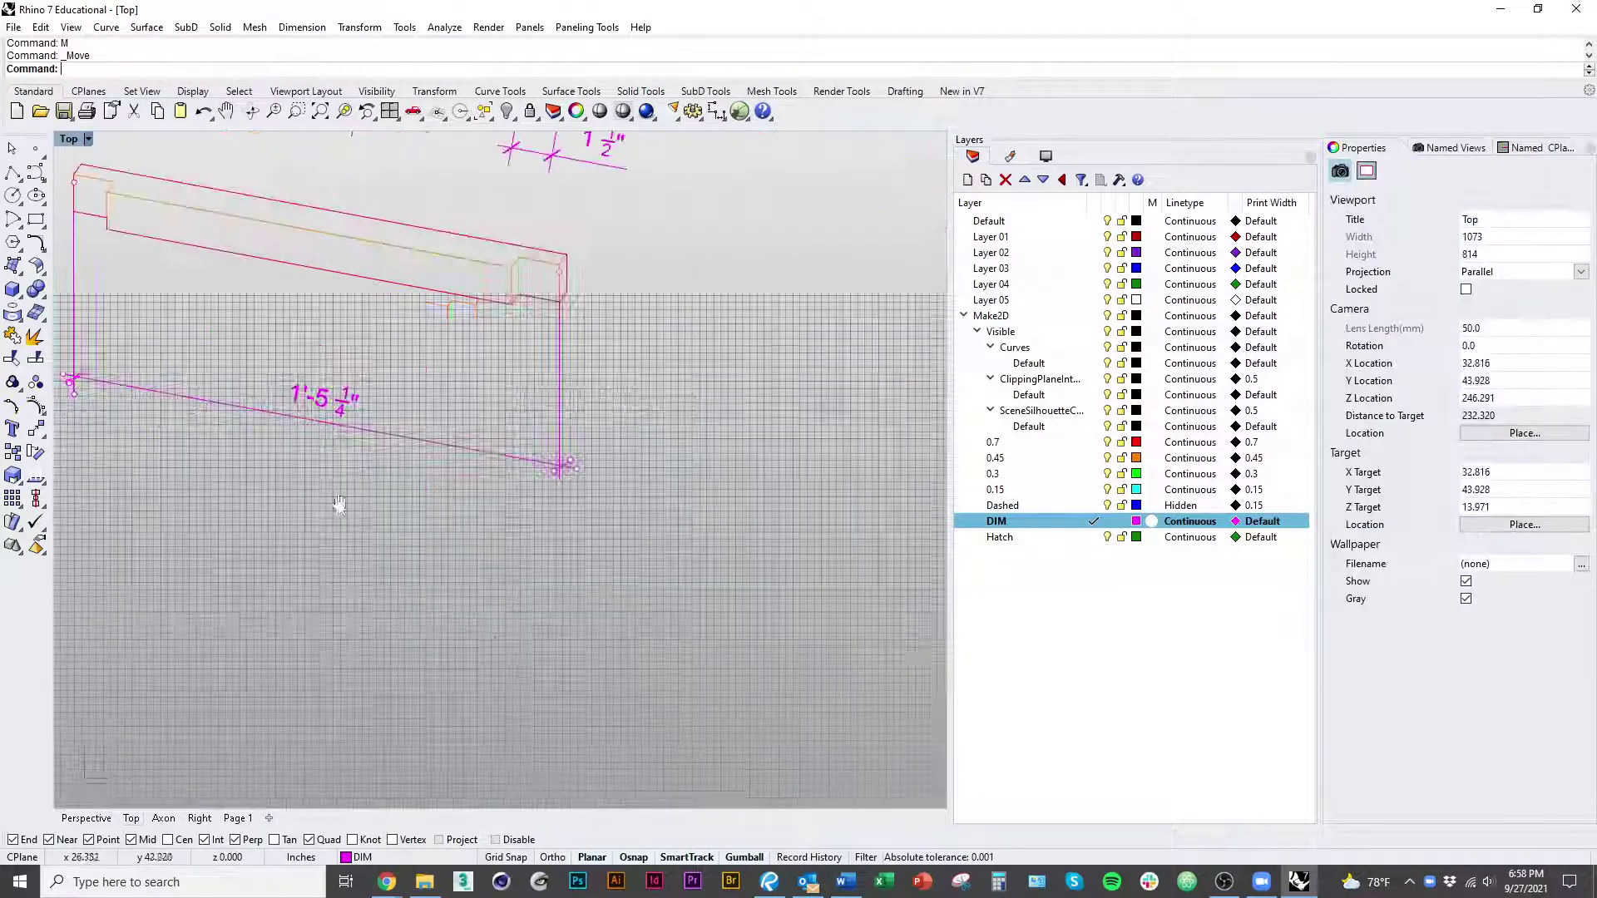
Step: Rotate the lower crosspiece's length text to horizontal above its sloping dimension line
scroll(472, 597, "up", 2)
left_click(492, 526)
scroll(412, 413, "up", 3)
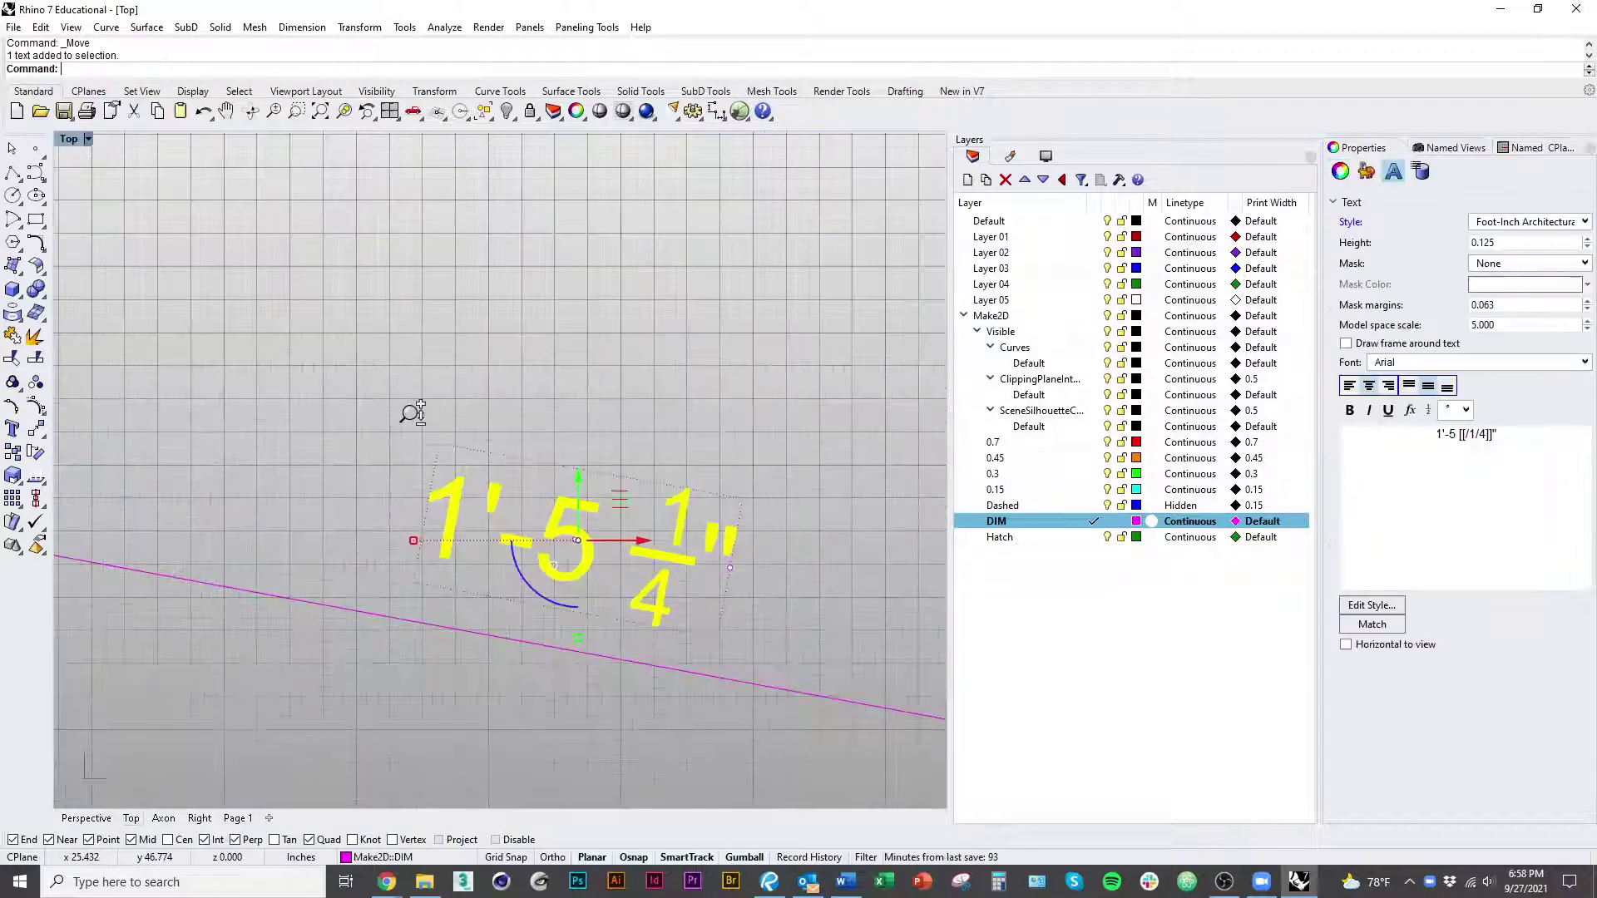
scroll(412, 413, "down", 5)
scroll(433, 499, "up", 5)
type("rotate")
key("Return")
left_click(365, 482)
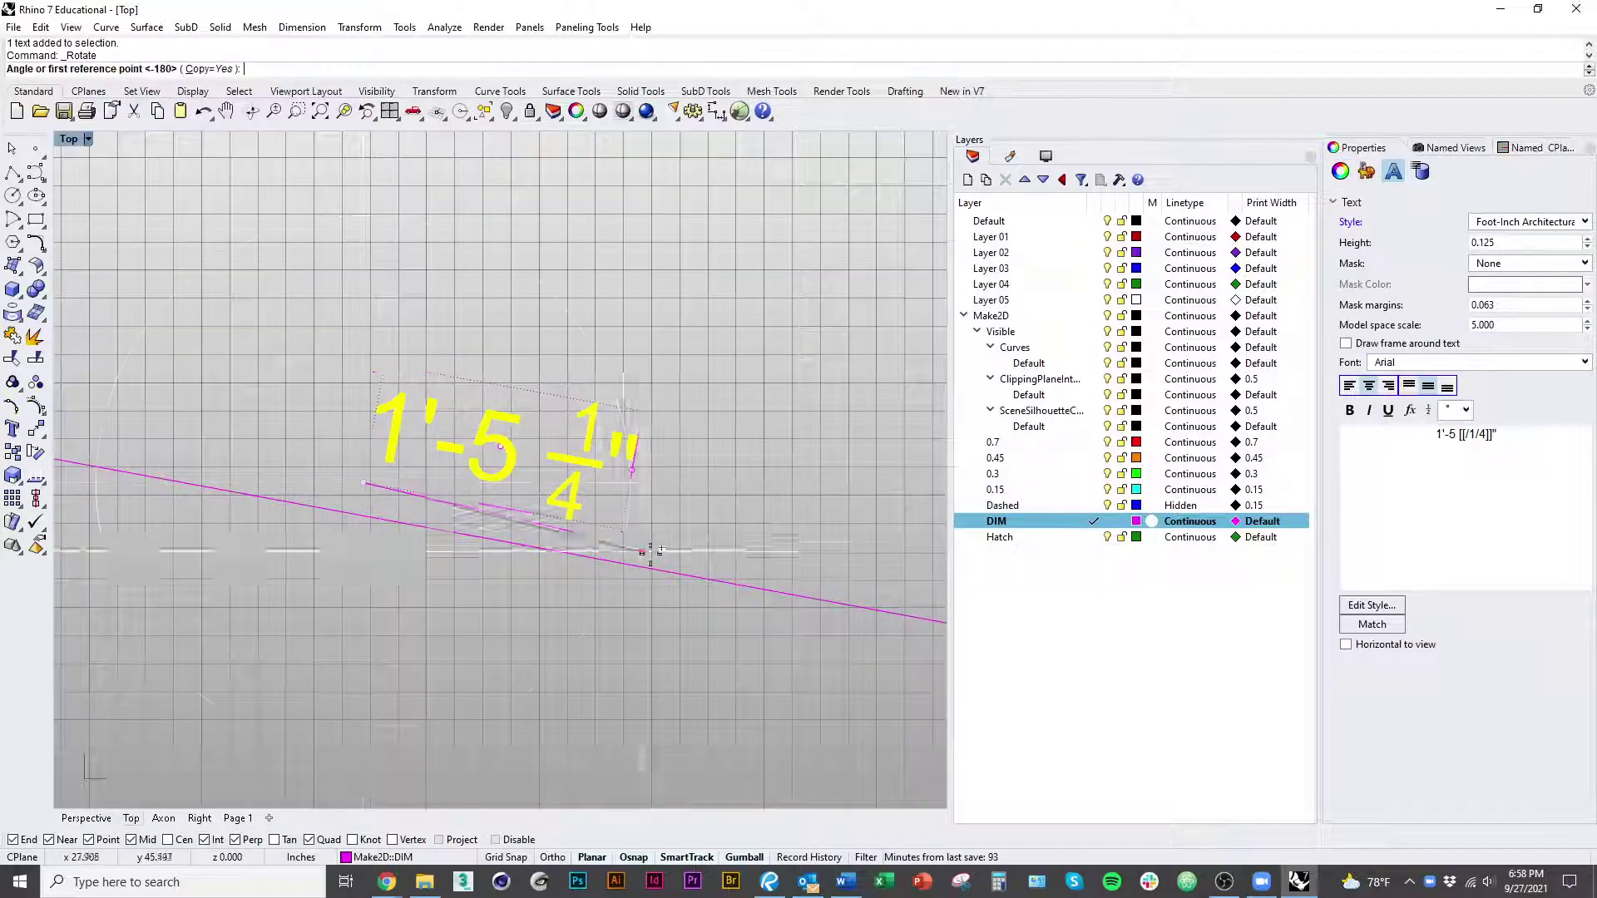
scroll(510, 545, "down", 3)
key("Escape")
key("Escape")
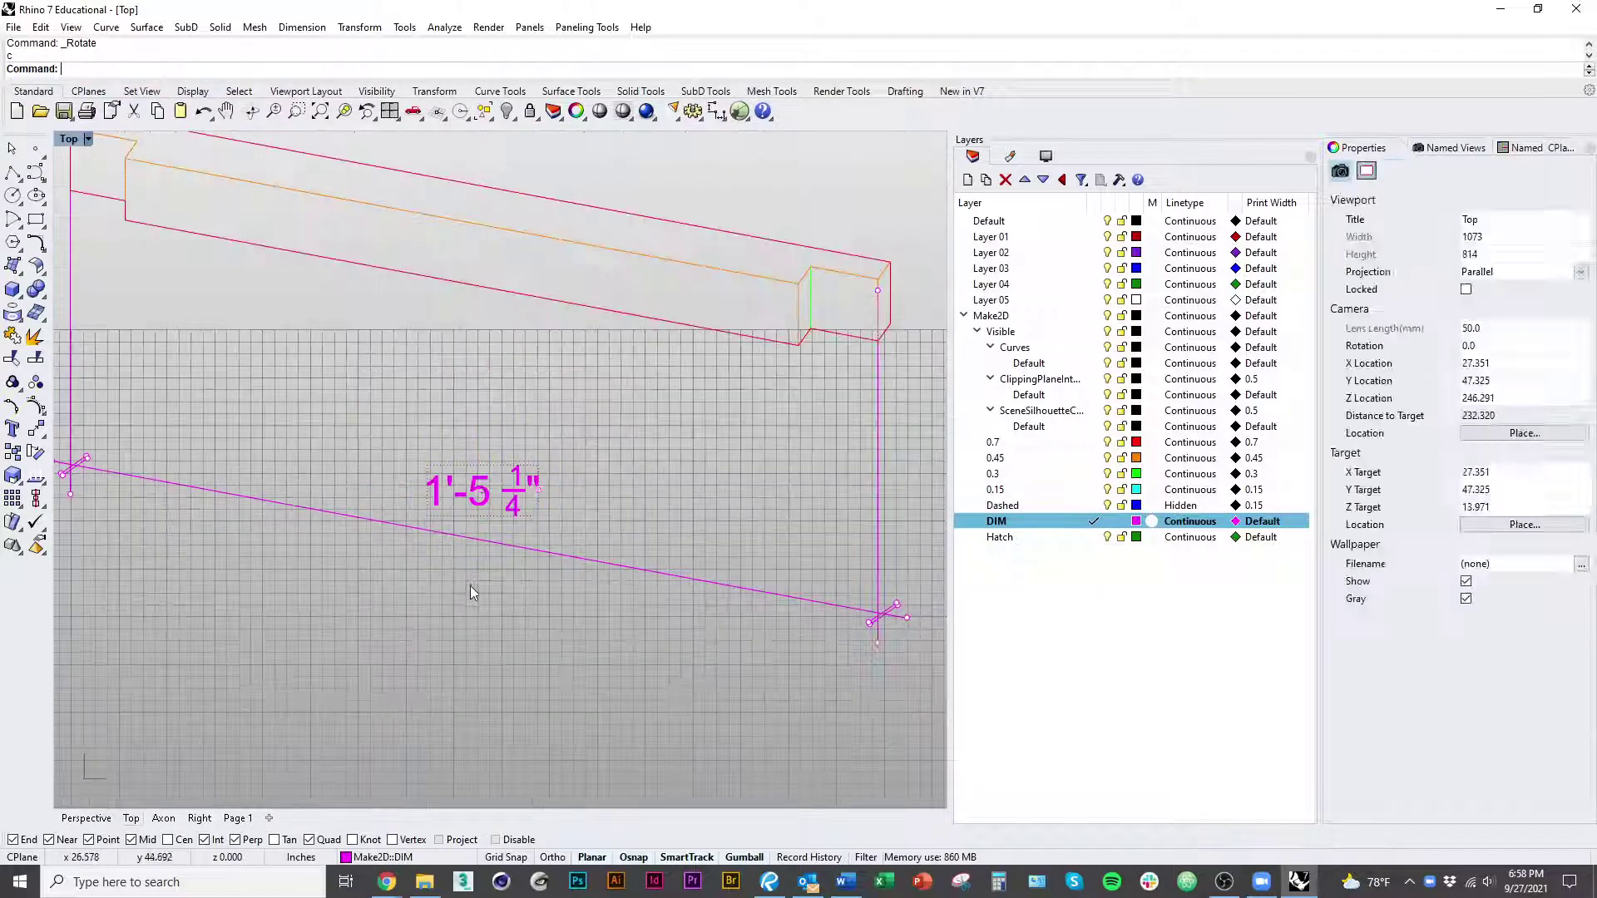
Step: Measure the height of the 3D stool frame along one leg's outer edge with a temporary polyline
scroll(470, 585, "down", 6)
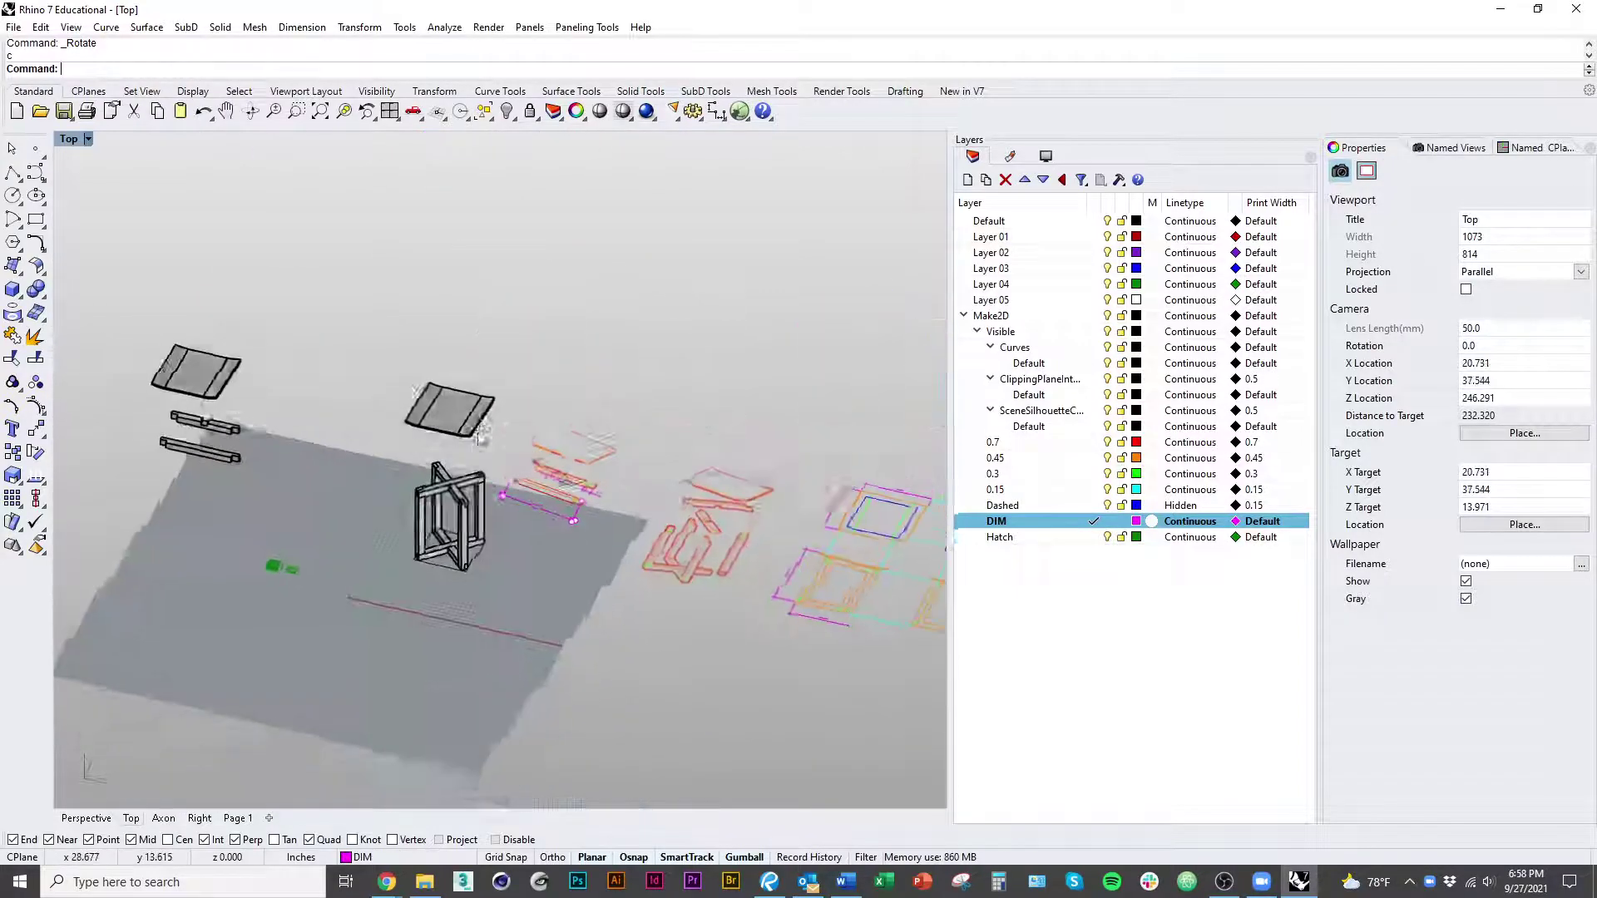
scroll(480, 439, "up", 5)
type("polyline")
key("Return")
left_click(529, 386)
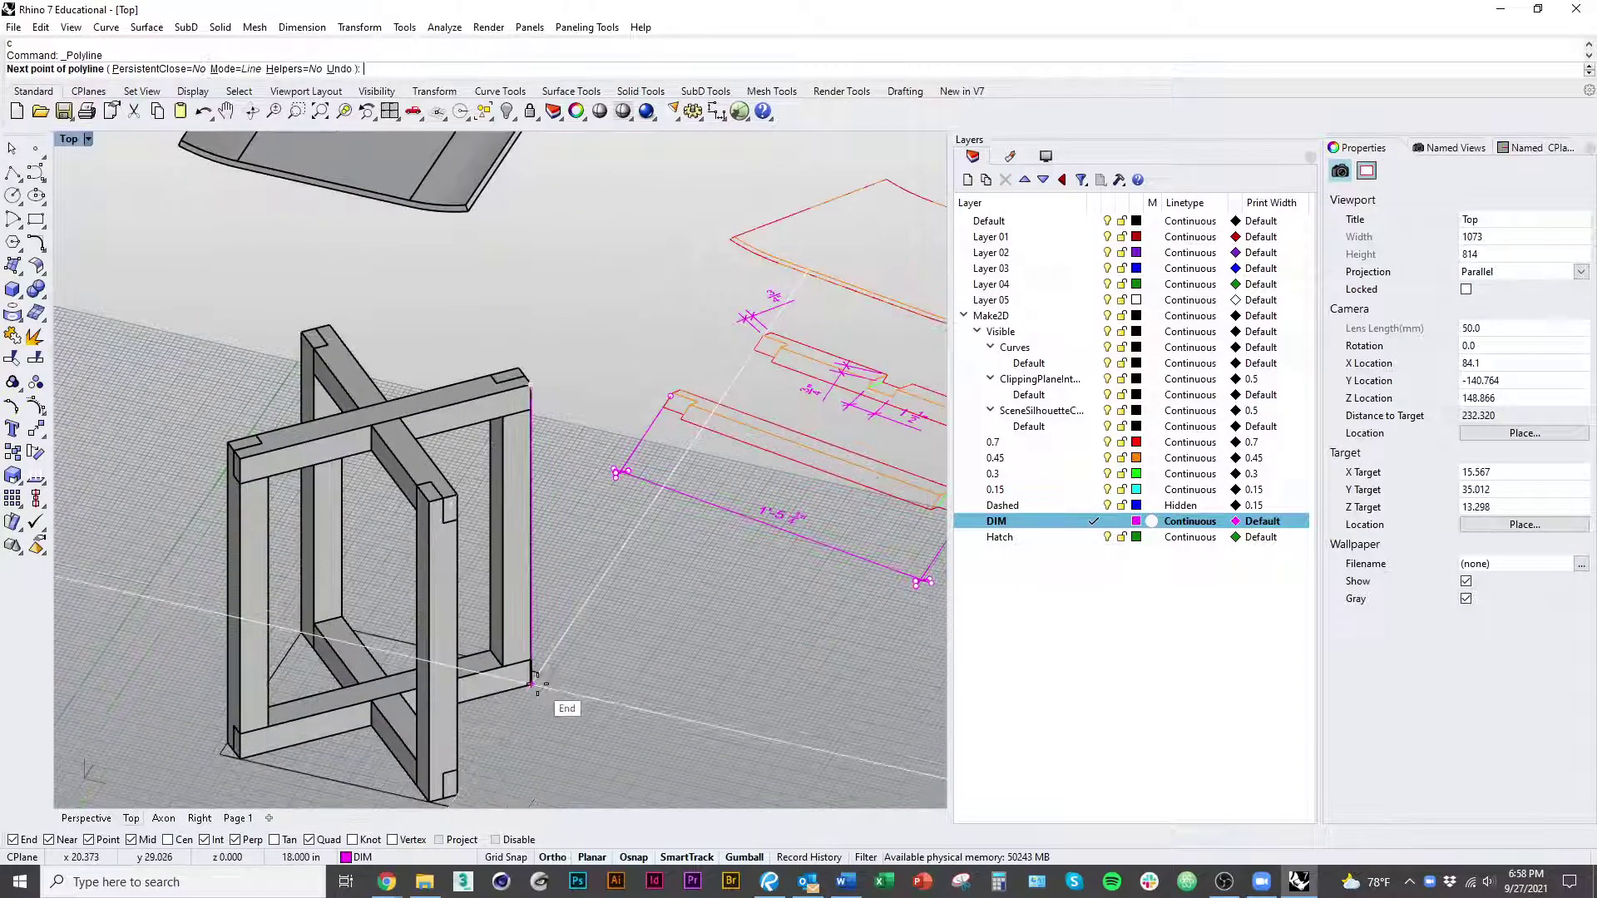
key("Escape")
Step: Change the lower crosspiece's length text to 1'-6"
scroll(537, 683, "down", 5)
right_click_drag(516, 662, 537, 522)
scroll(538, 523, "up", 5)
left_click(535, 458)
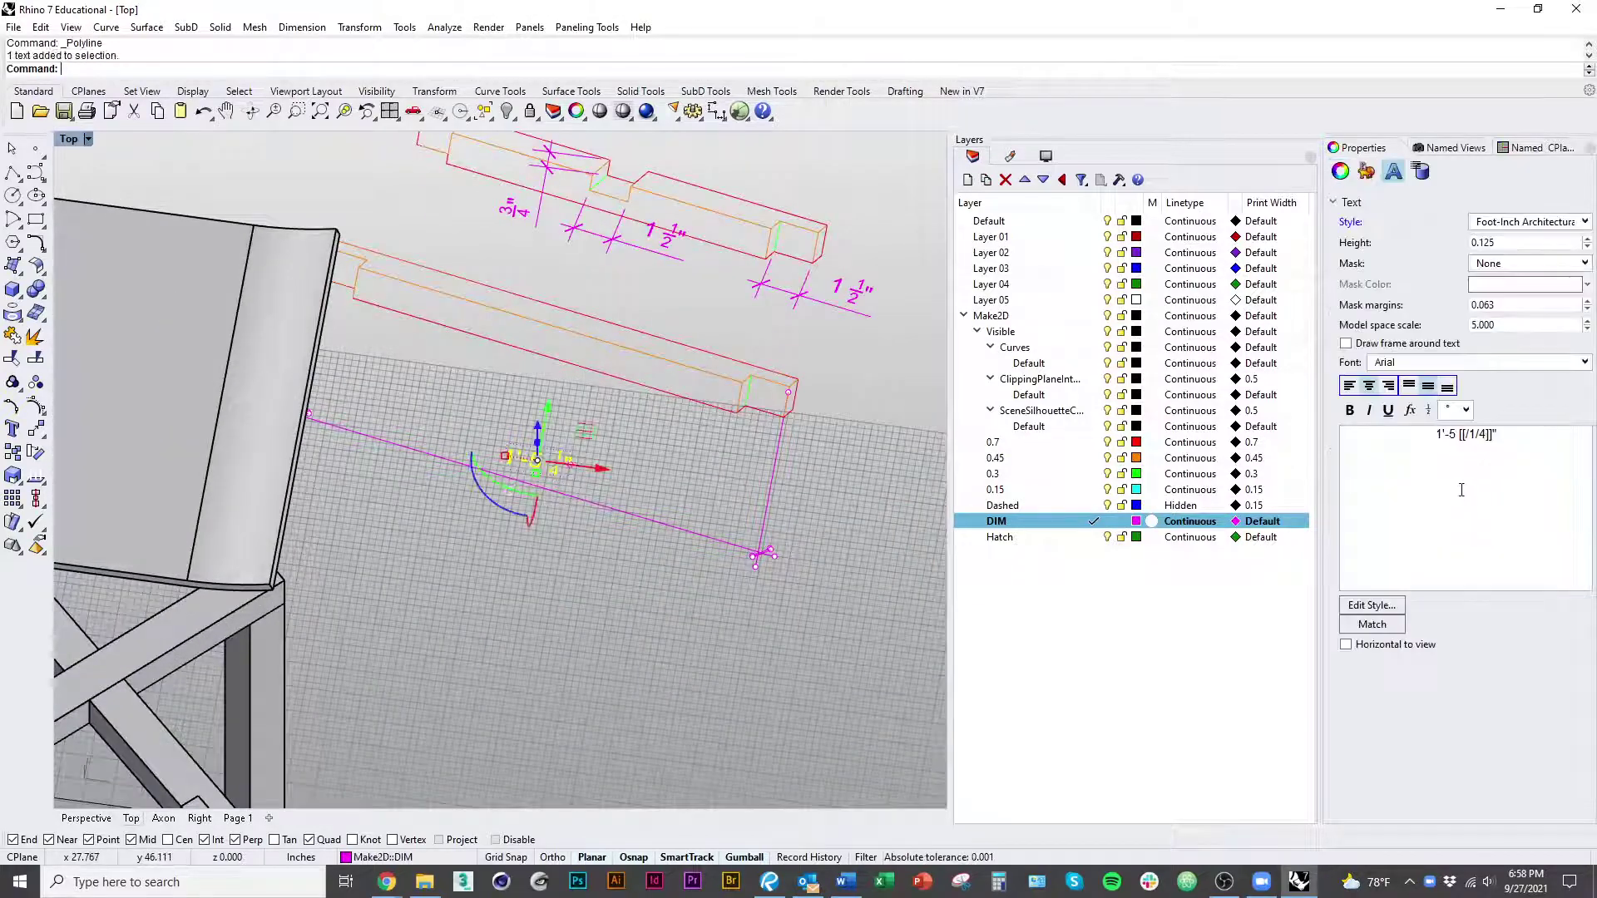
left_click_drag(1503, 439, 1457, 446)
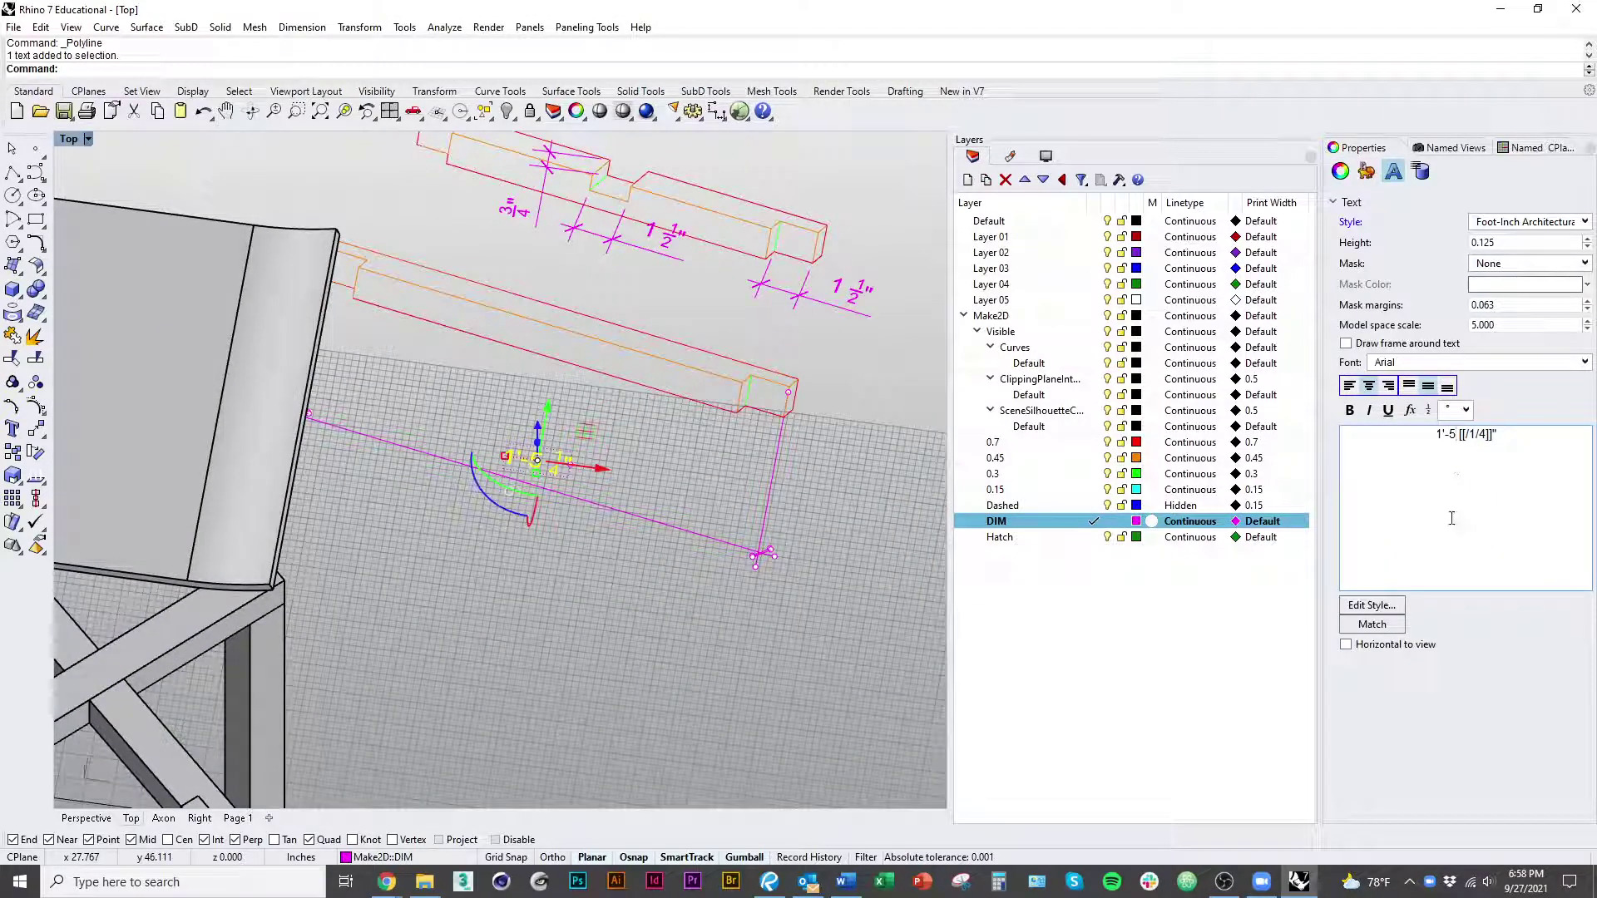
key("BackSpace")
type("6")
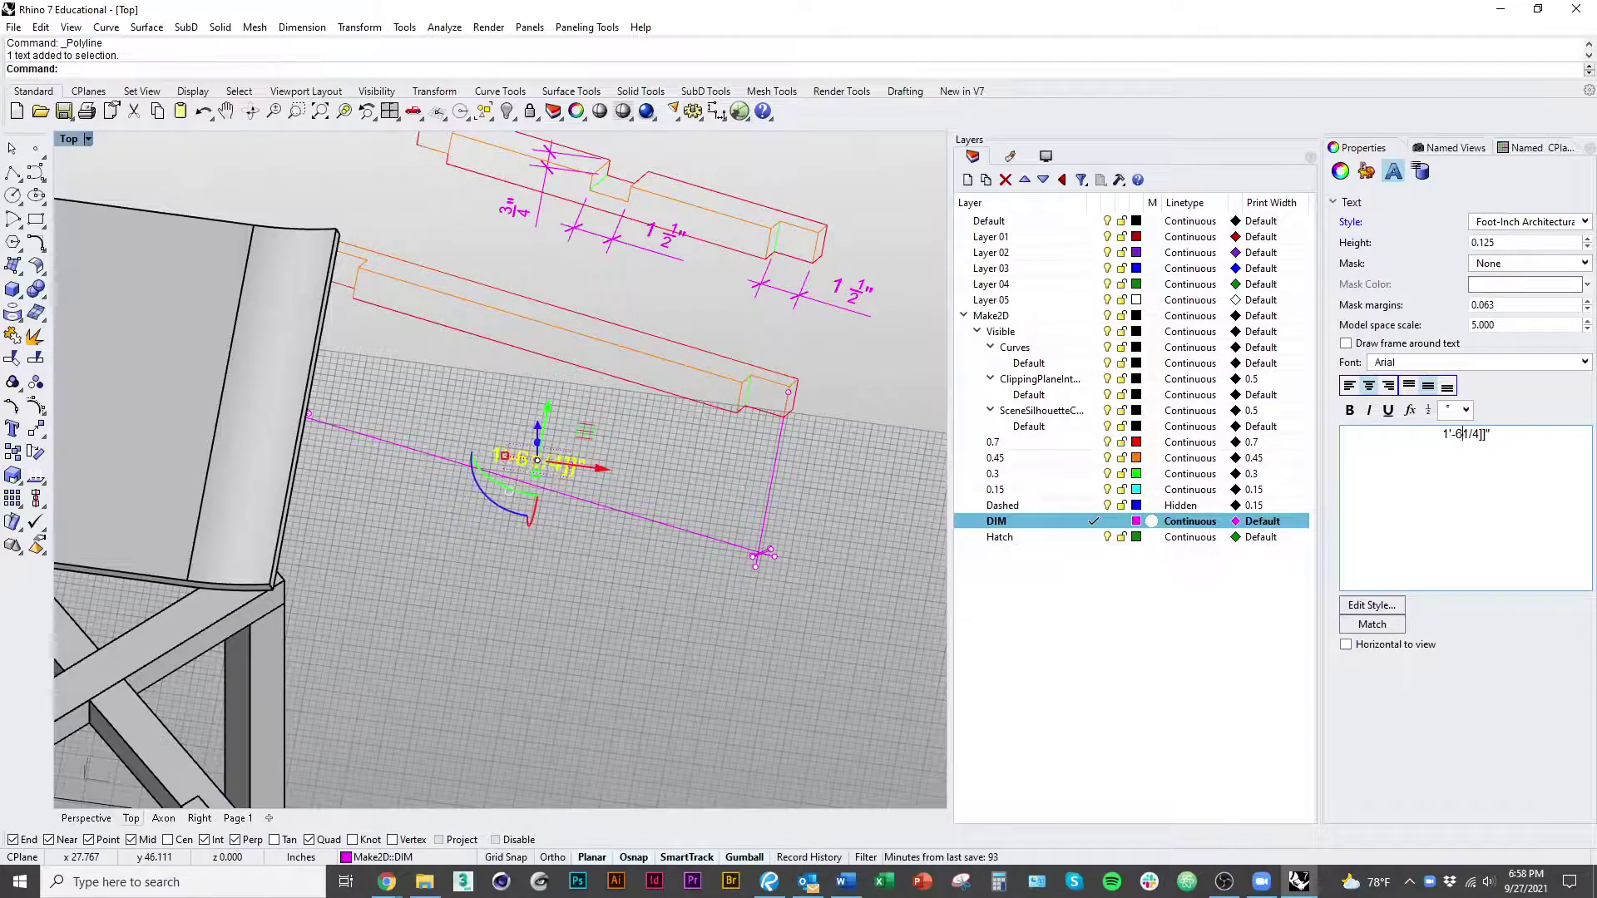
key("Delete")
key("Delete")
key("Delete")
key("Delete")
key("Delete")
key("Delete")
key("Delete")
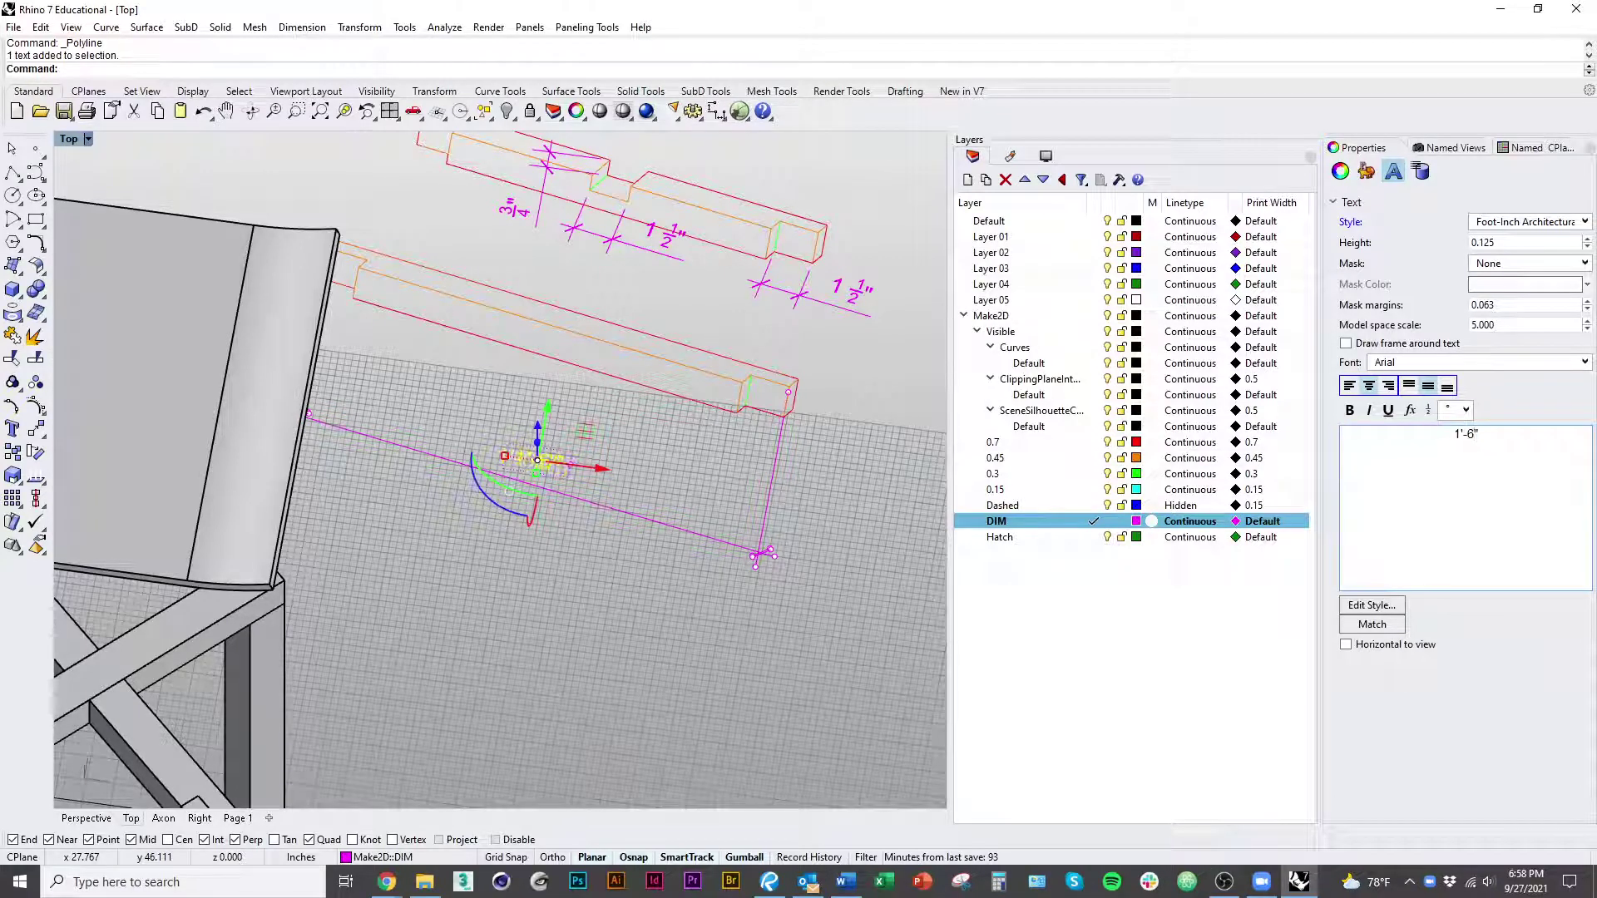
left_click(687, 700)
Step: Restore the plan view and review the dimensioning of the exploded parts, orthographic views and joint details
scroll(681, 599, "down", 5)
key("ctrl+F1")
mouse_move(672, 610)
right_mouse_down()
mouse_move(655, 520)
mouse_move(604, 758)
right_mouse_up()
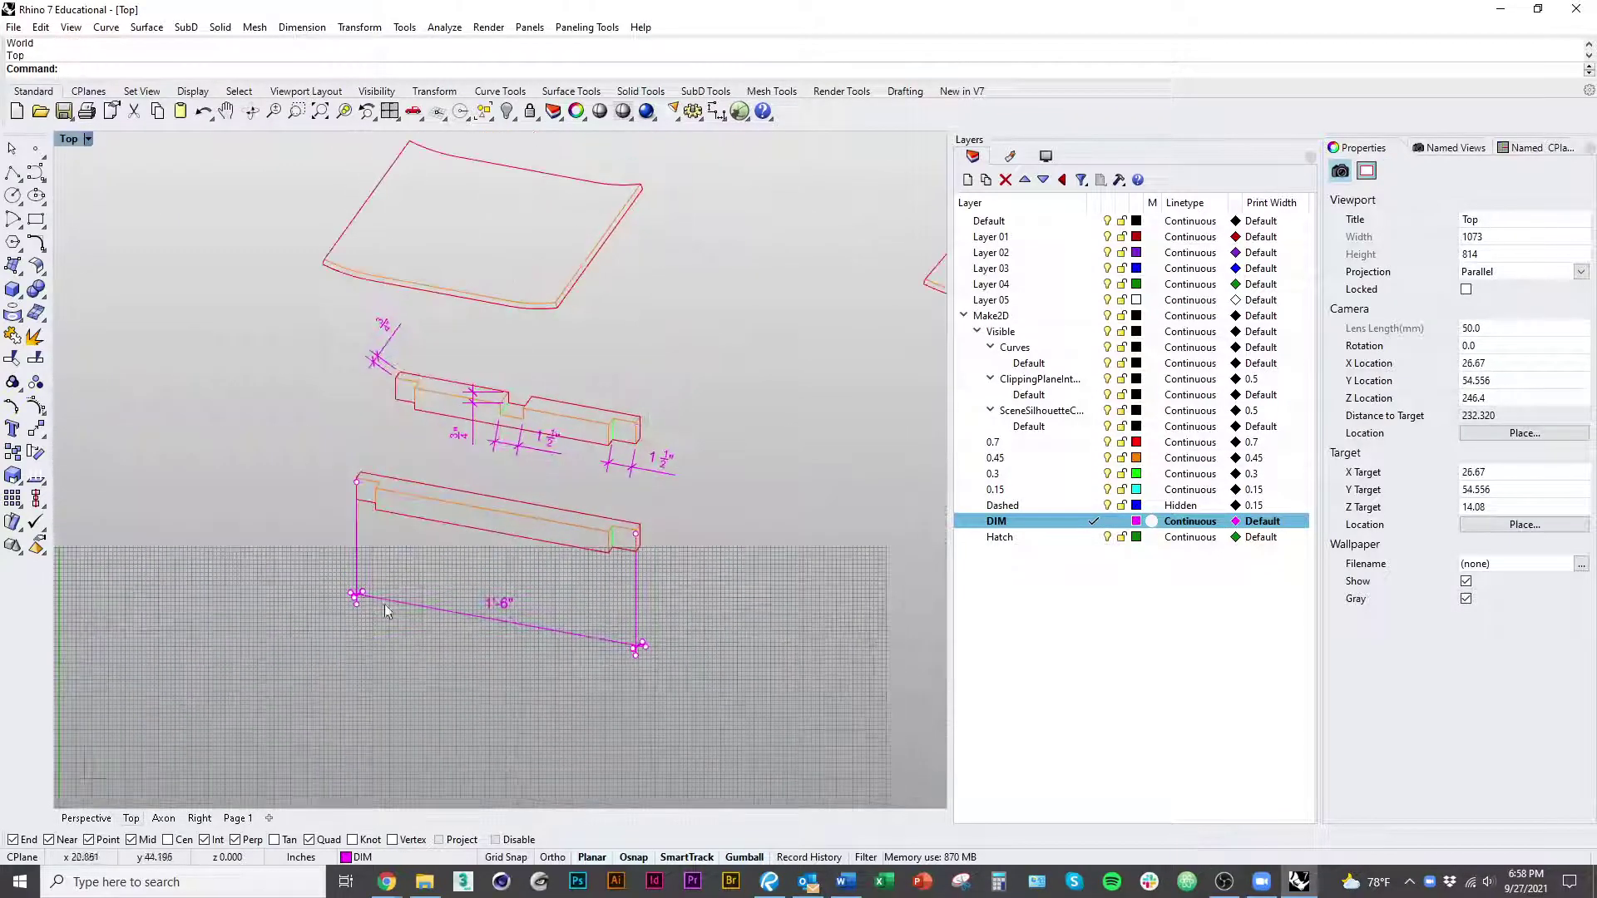
scroll(656, 599, "down", 5)
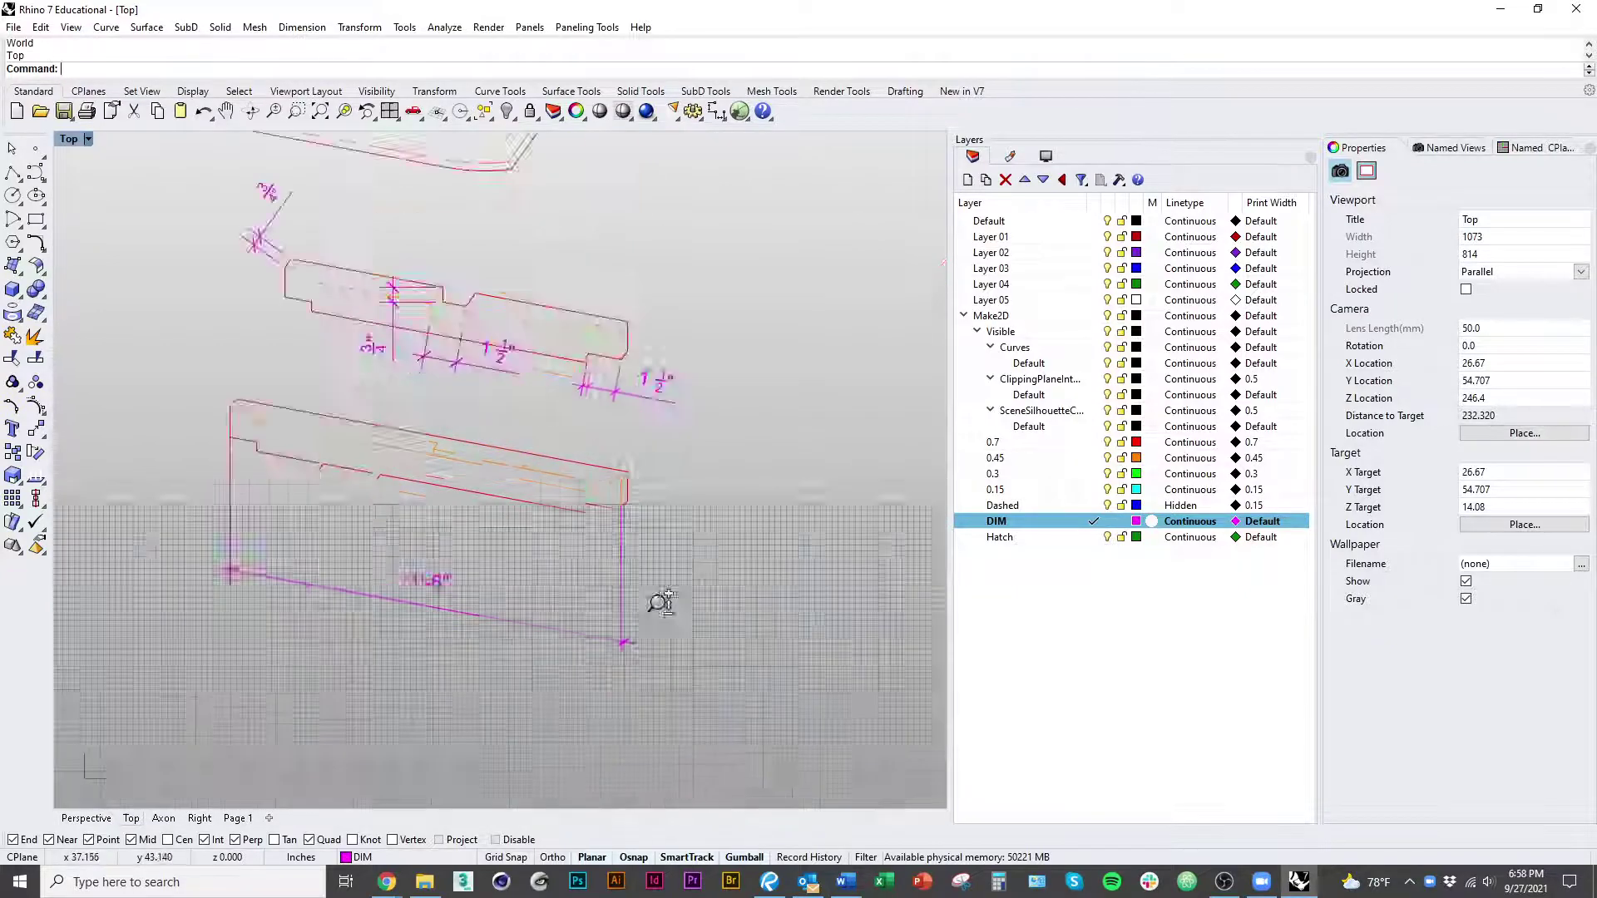
right_click_drag(553, 677, 572, 713)
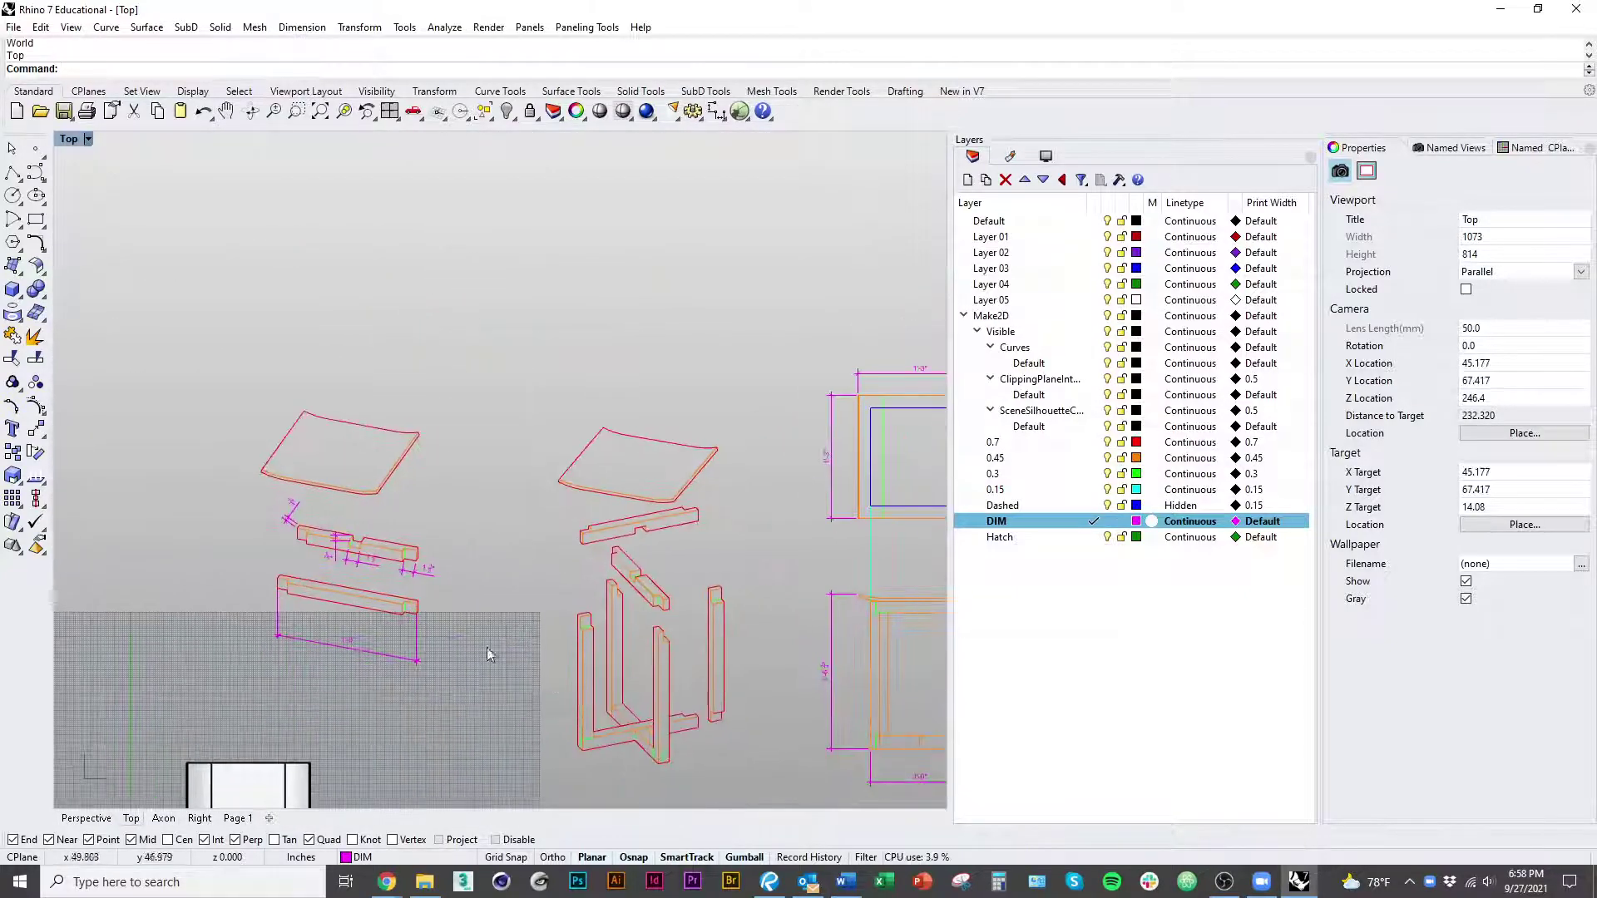
right_click_drag(769, 649, 396, 495)
right_click_drag(590, 570, 499, 611)
right_click_drag(360, 550, 327, 553)
right_click_drag(987, 574, 571, 574)
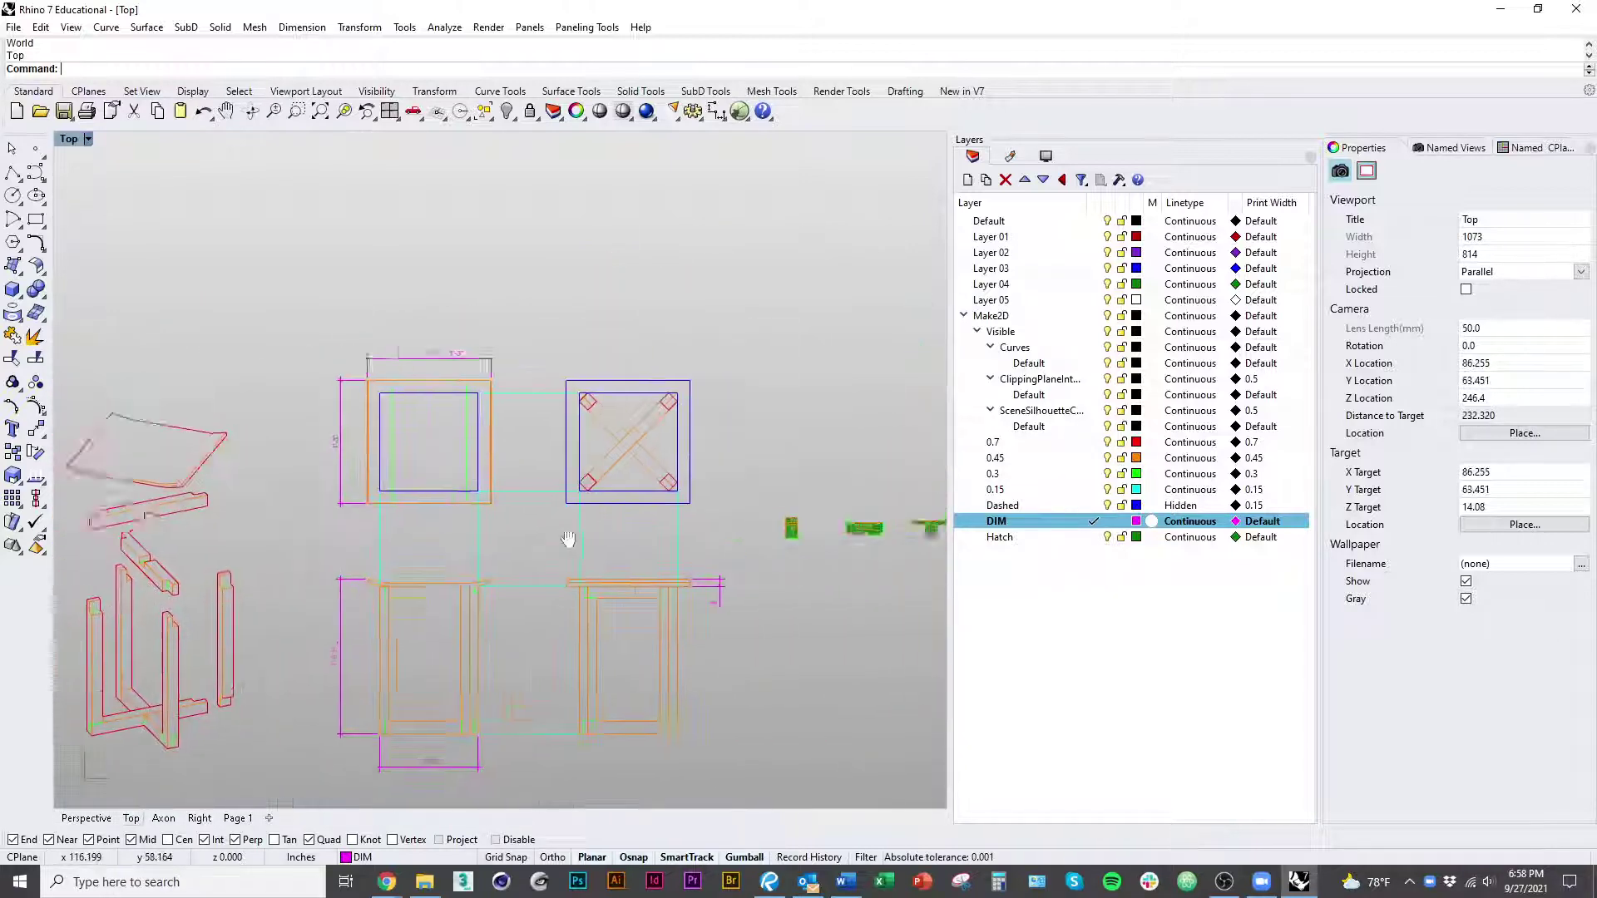
right_click_drag(876, 632, 652, 624)
Step: Add a horizontal dimension across the width of the bolted wood member in the section detail, placed below it
scroll(649, 533, "up", 9)
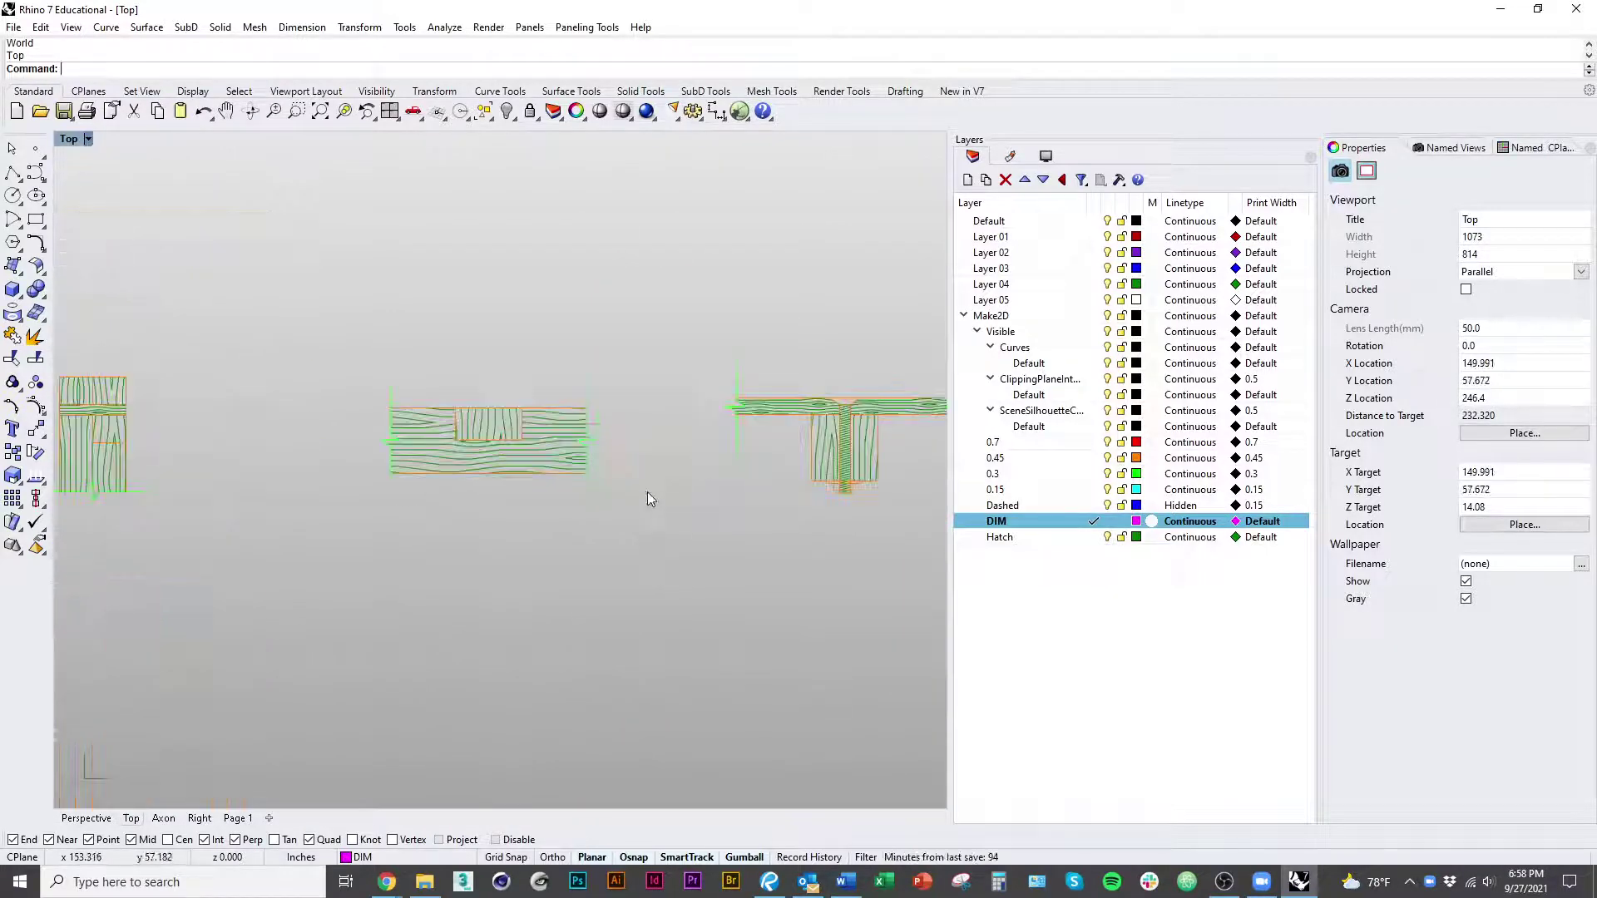
type("dim")
key("Return")
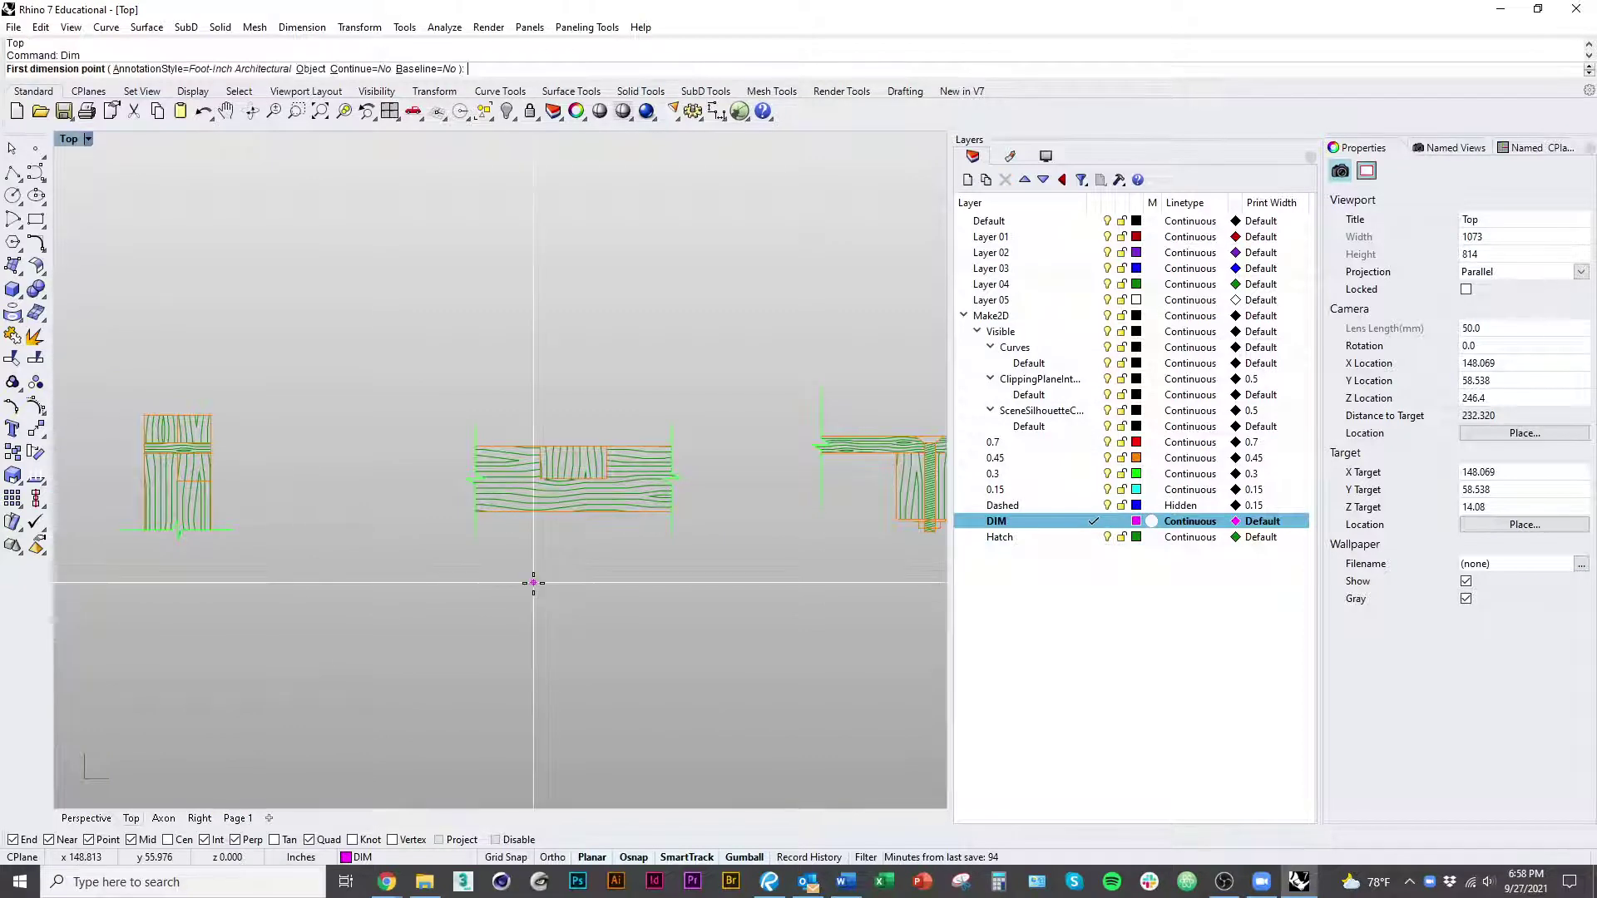
scroll(528, 580, "up", 4)
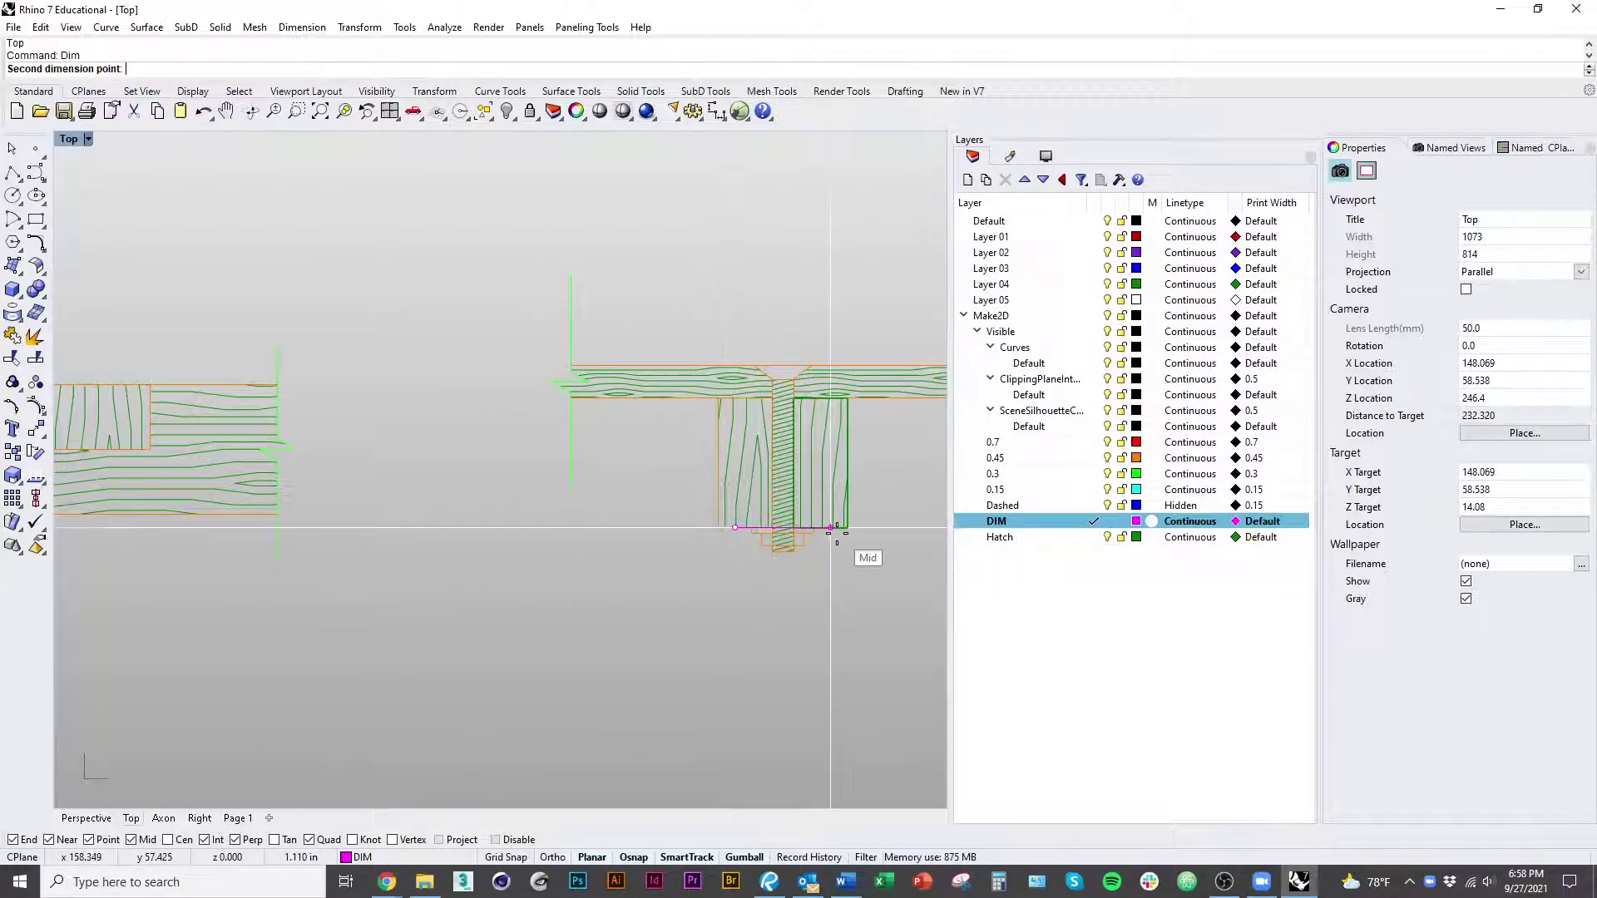
left_click(719, 528)
left_click(848, 528)
left_click(856, 700)
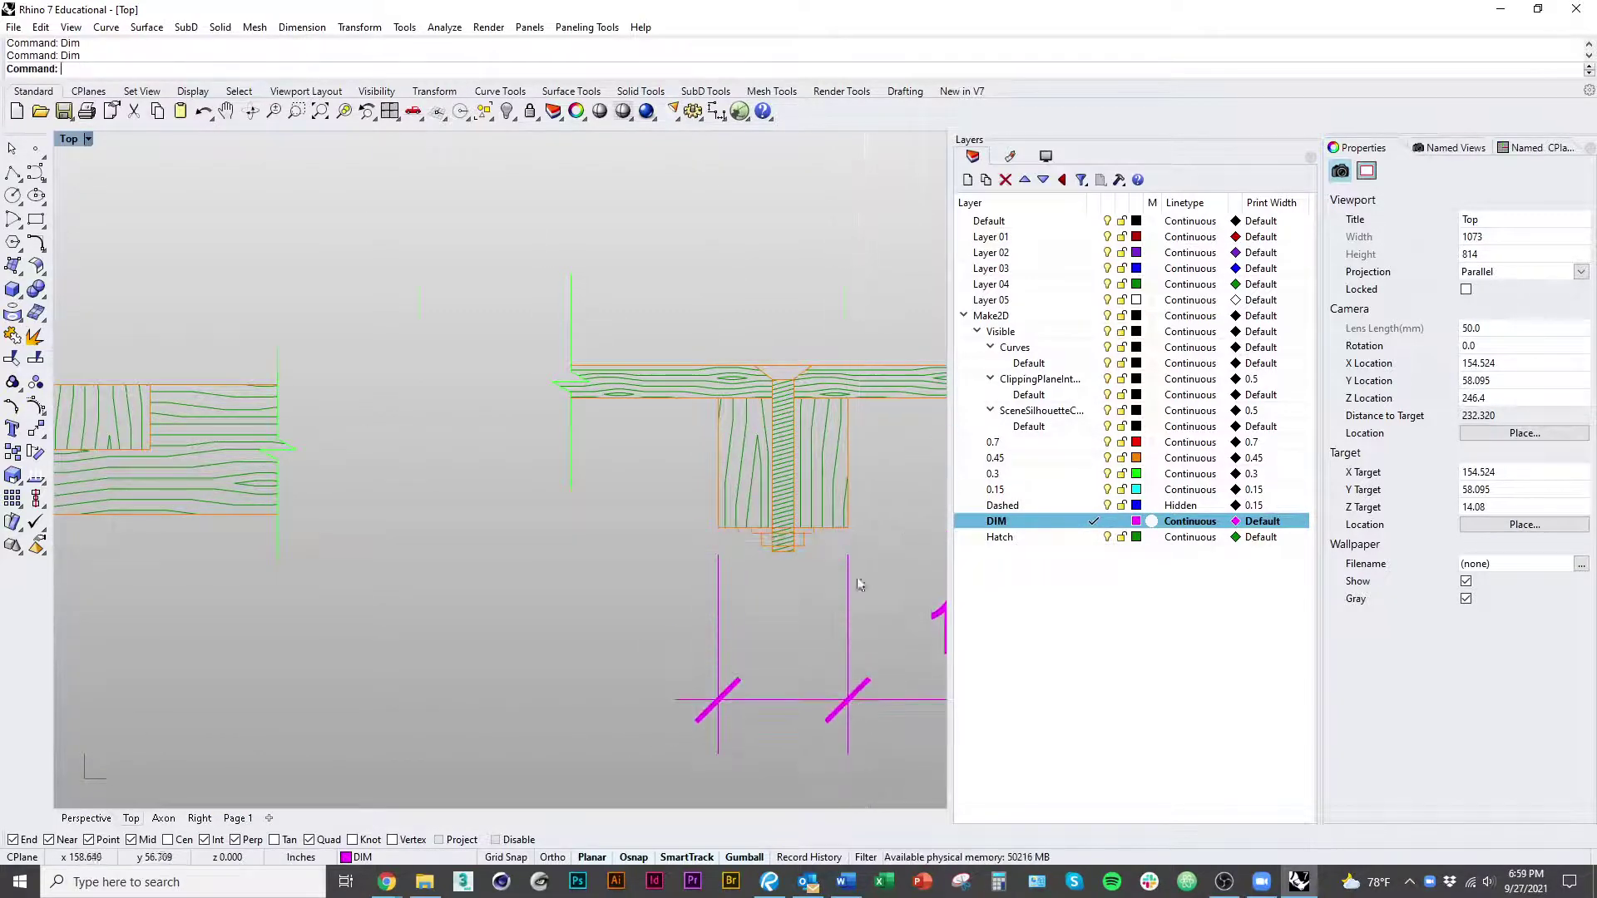
Step: Add a vertical dimension for the height of the bolted wood member in the section detail, placed beyond the broken end of the board
right_click_drag(840, 529, 624, 553)
key("Return")
left_click(630, 550)
left_click(631, 422)
right_click_drag(743, 459, 570, 473)
left_click(824, 491)
Step: Add a vertical dimension for the thickness of the horizontal board, aligned with the dimension line of the member's height
key("Return")
left_click(594, 435)
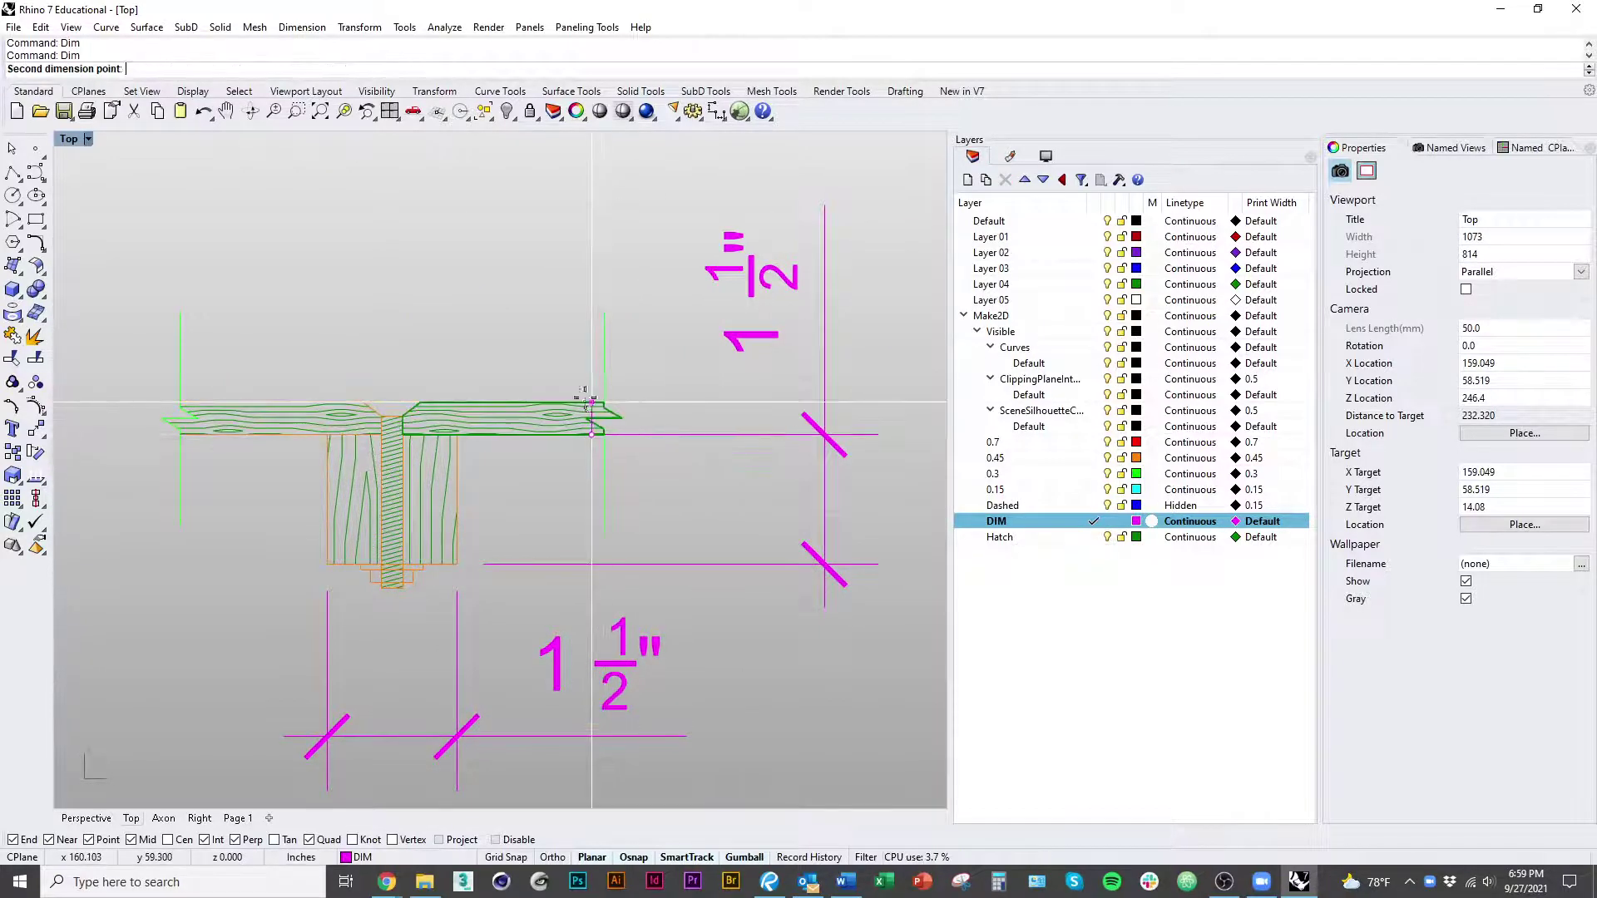
left_click(605, 402)
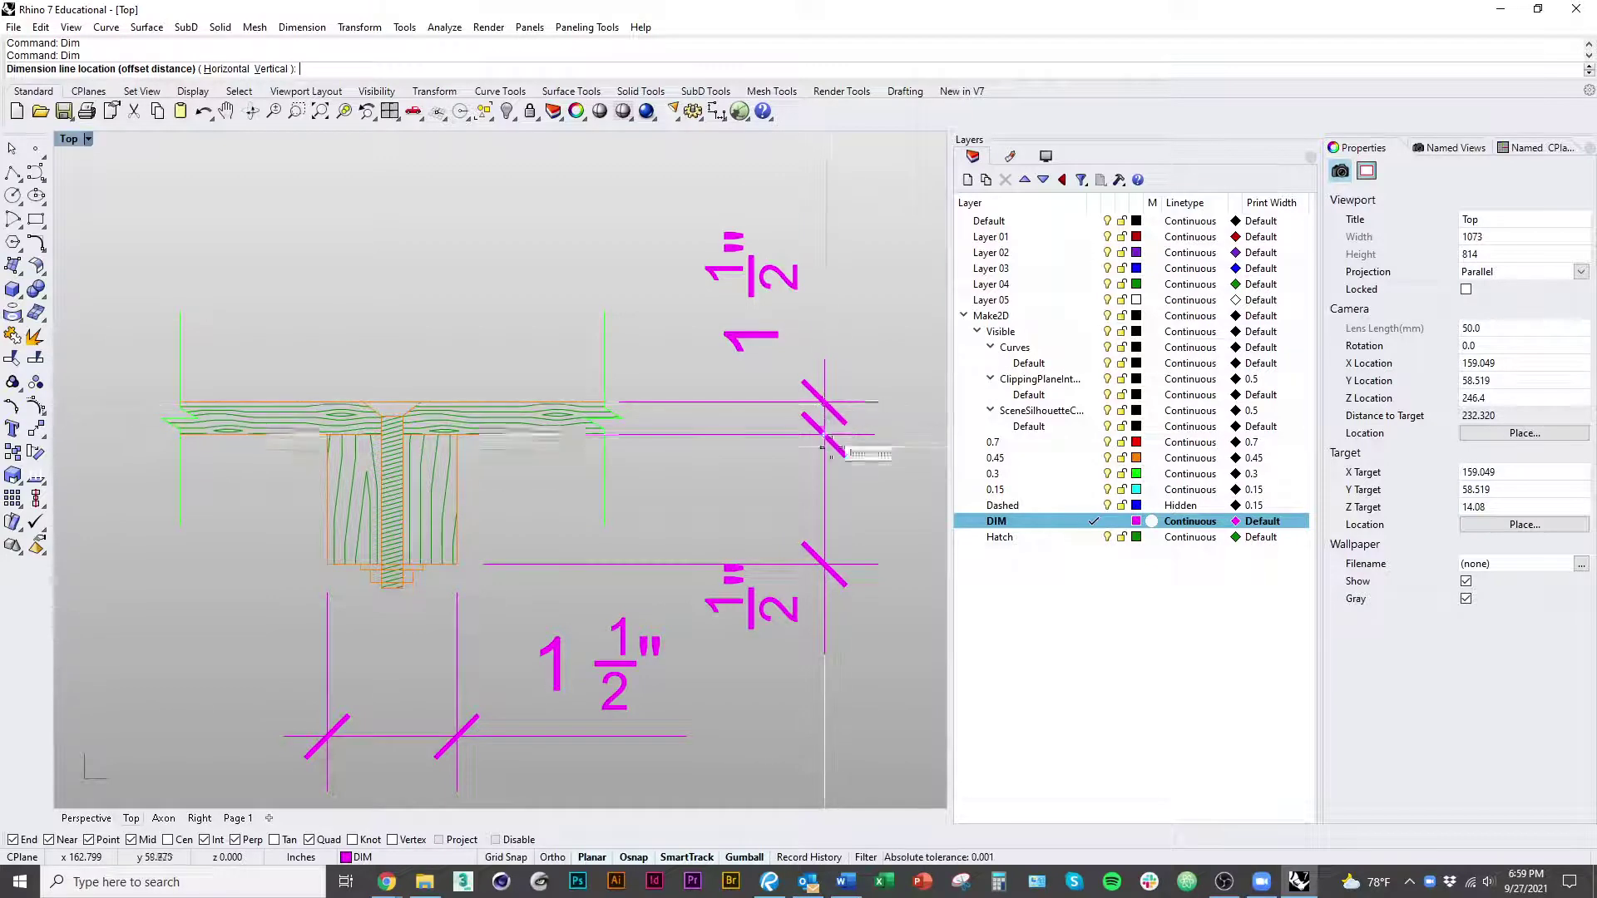
left_click(853, 454)
Step: Bring the two joint details into the Page 1 detail view and check the bolted section's dimensions at layout scale
left_click(236, 818)
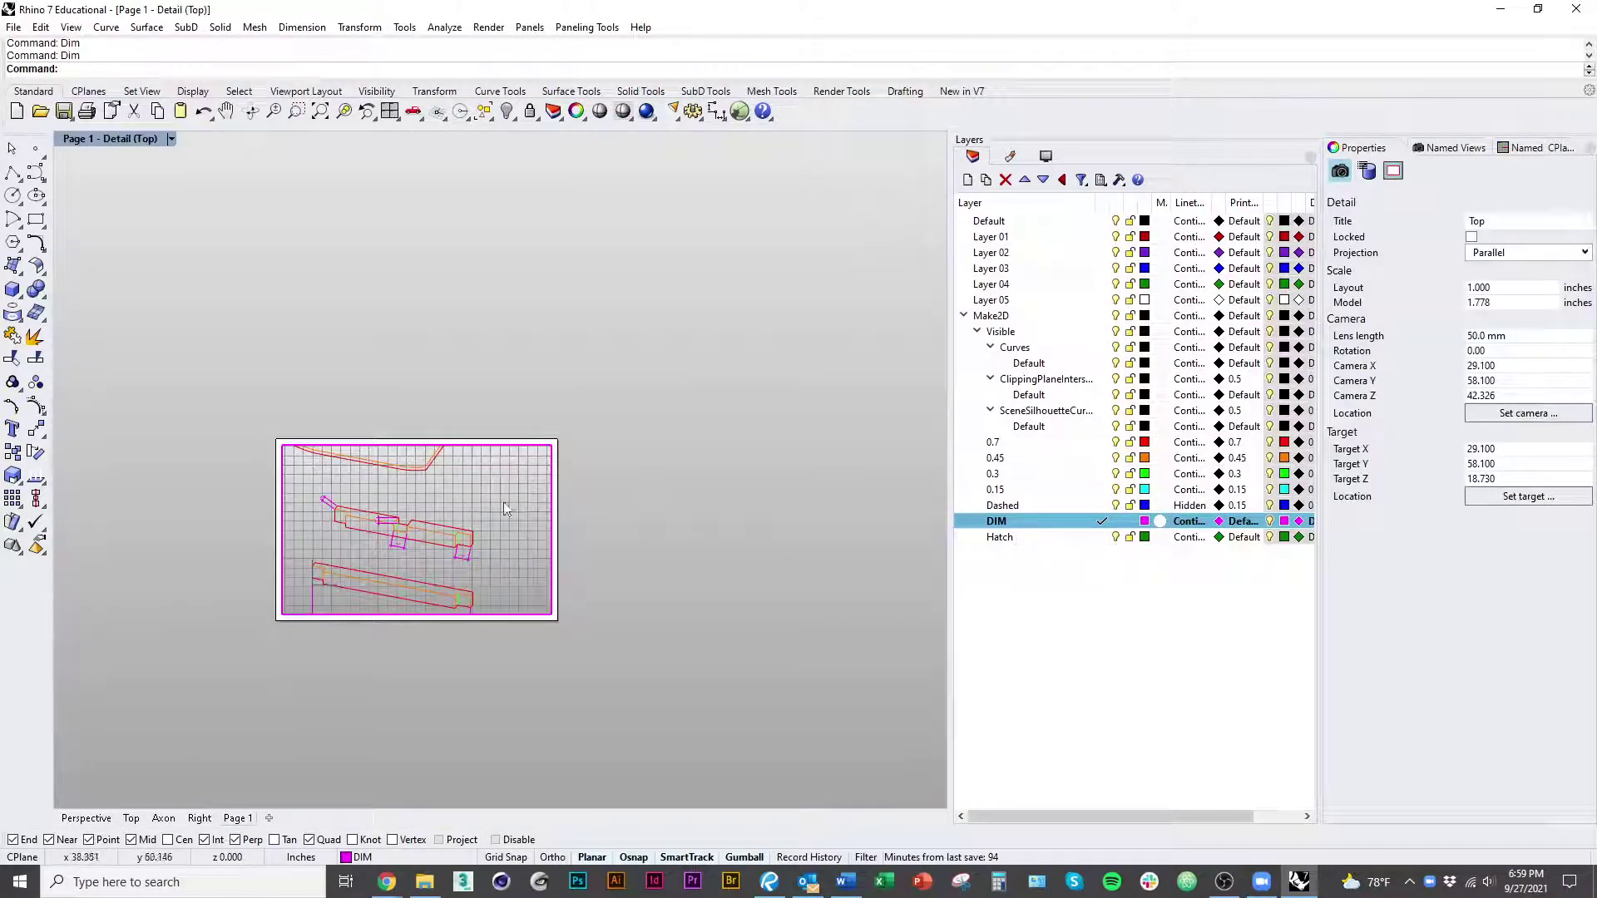
right_click_drag(506, 509, 325, 608)
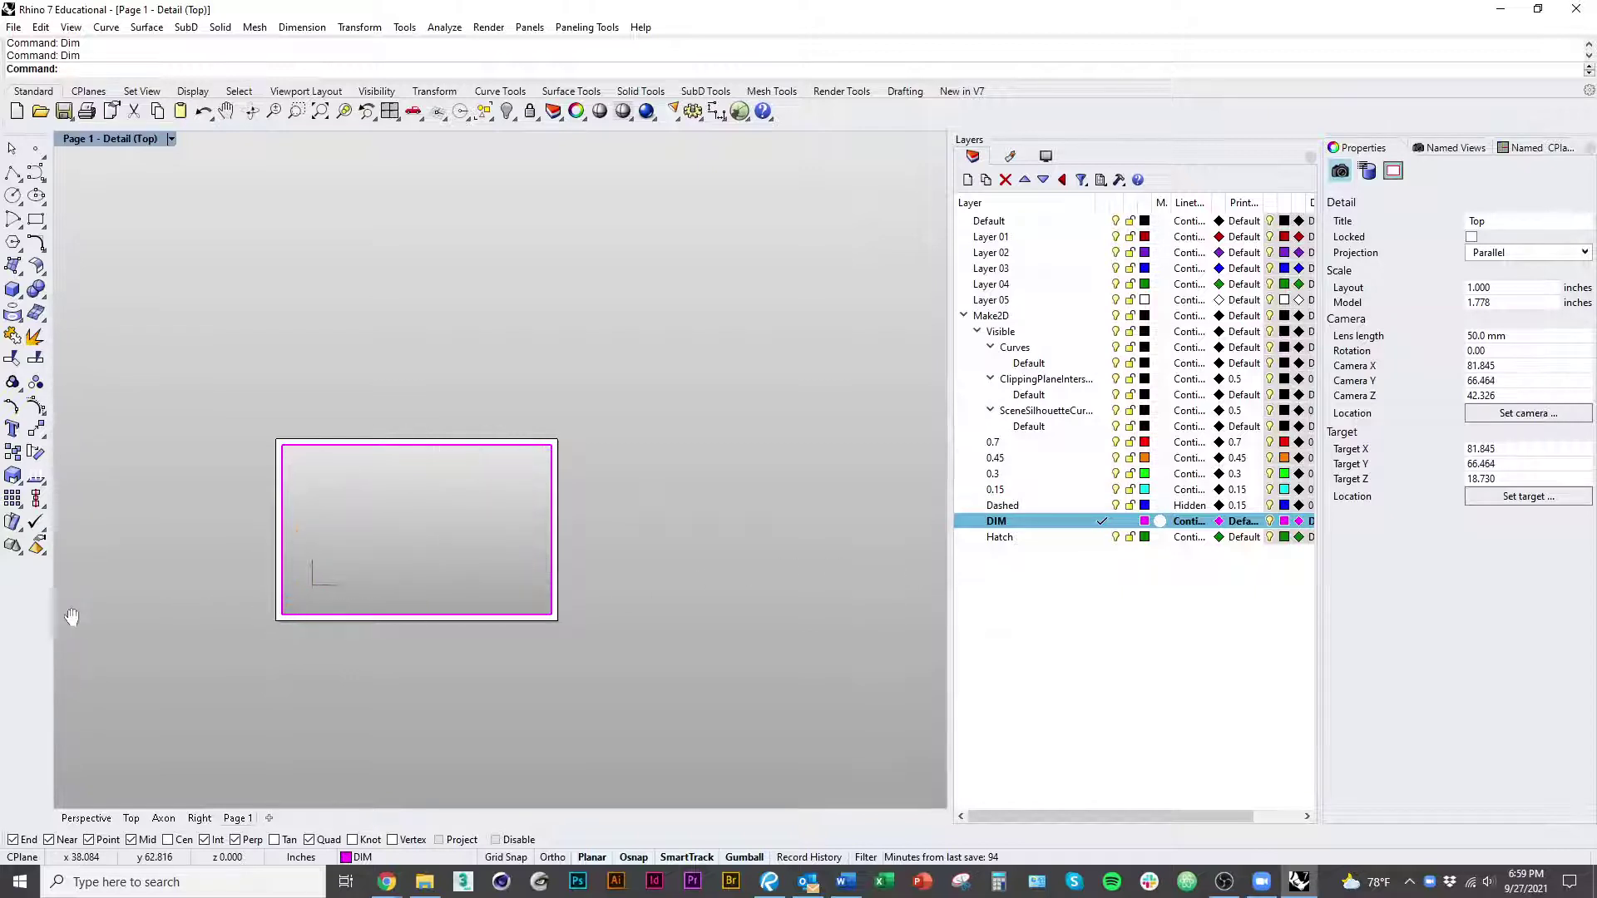
mouse_move(922, 400)
right_mouse_down()
mouse_move(510, 577)
mouse_move(527, 542)
mouse_move(167, 492)
right_mouse_up()
double_click(347, 561)
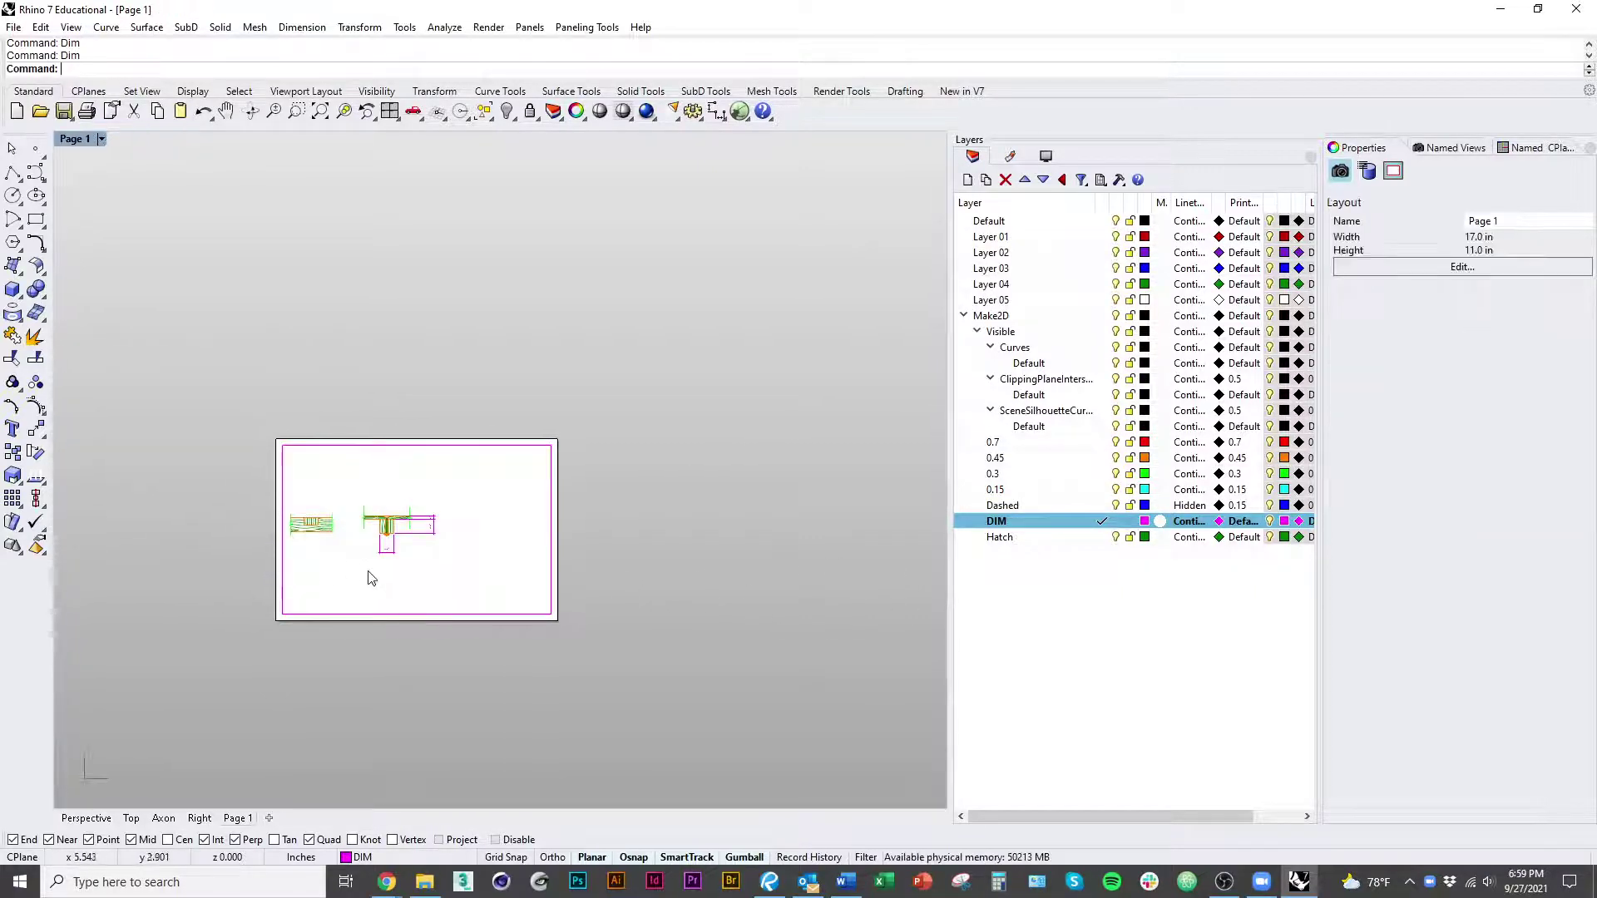
scroll(407, 530, "up", 12)
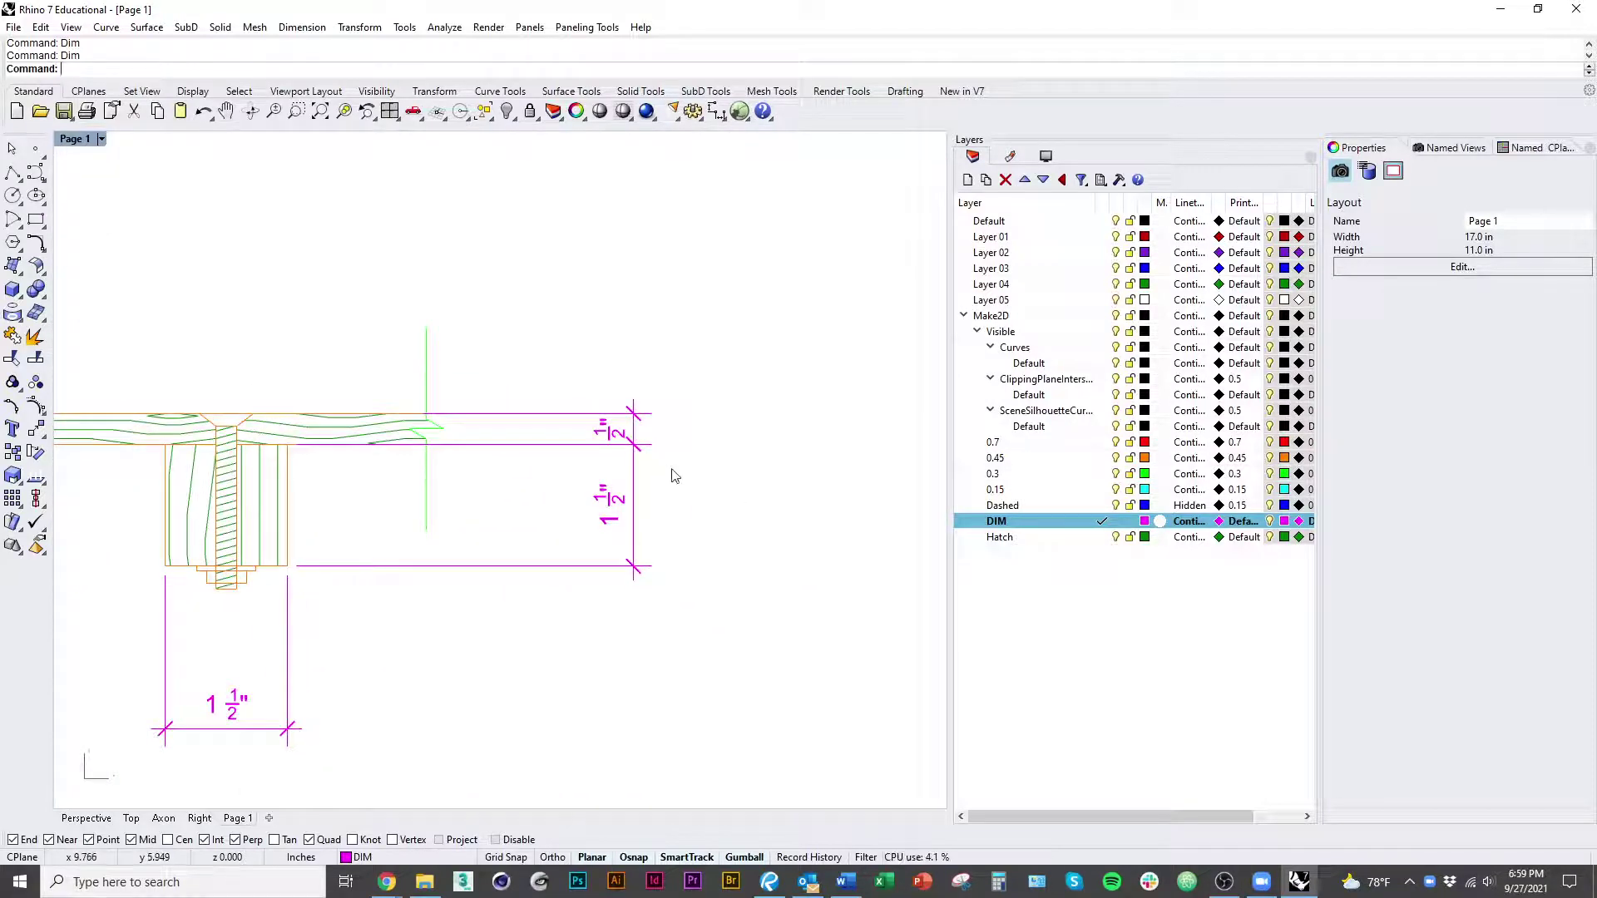
Step: Return to the Top model view and examine the bolted section detail around the bolt head
left_click(130, 819)
scroll(632, 597, "down", 3)
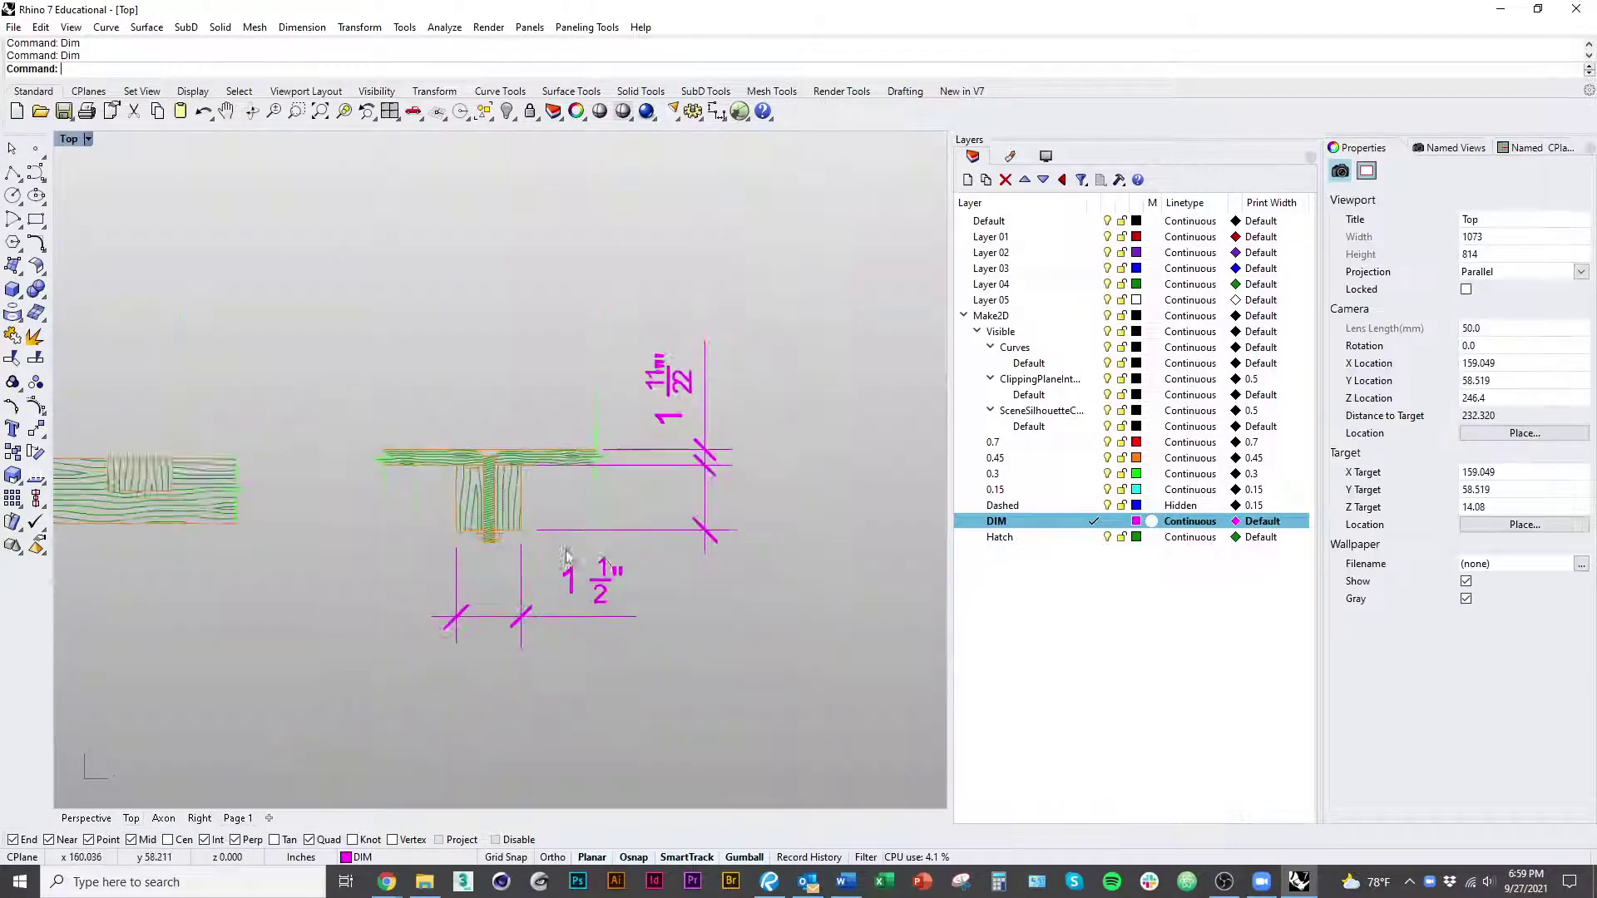
scroll(632, 597, "up", 5)
scroll(566, 660, "down", 6)
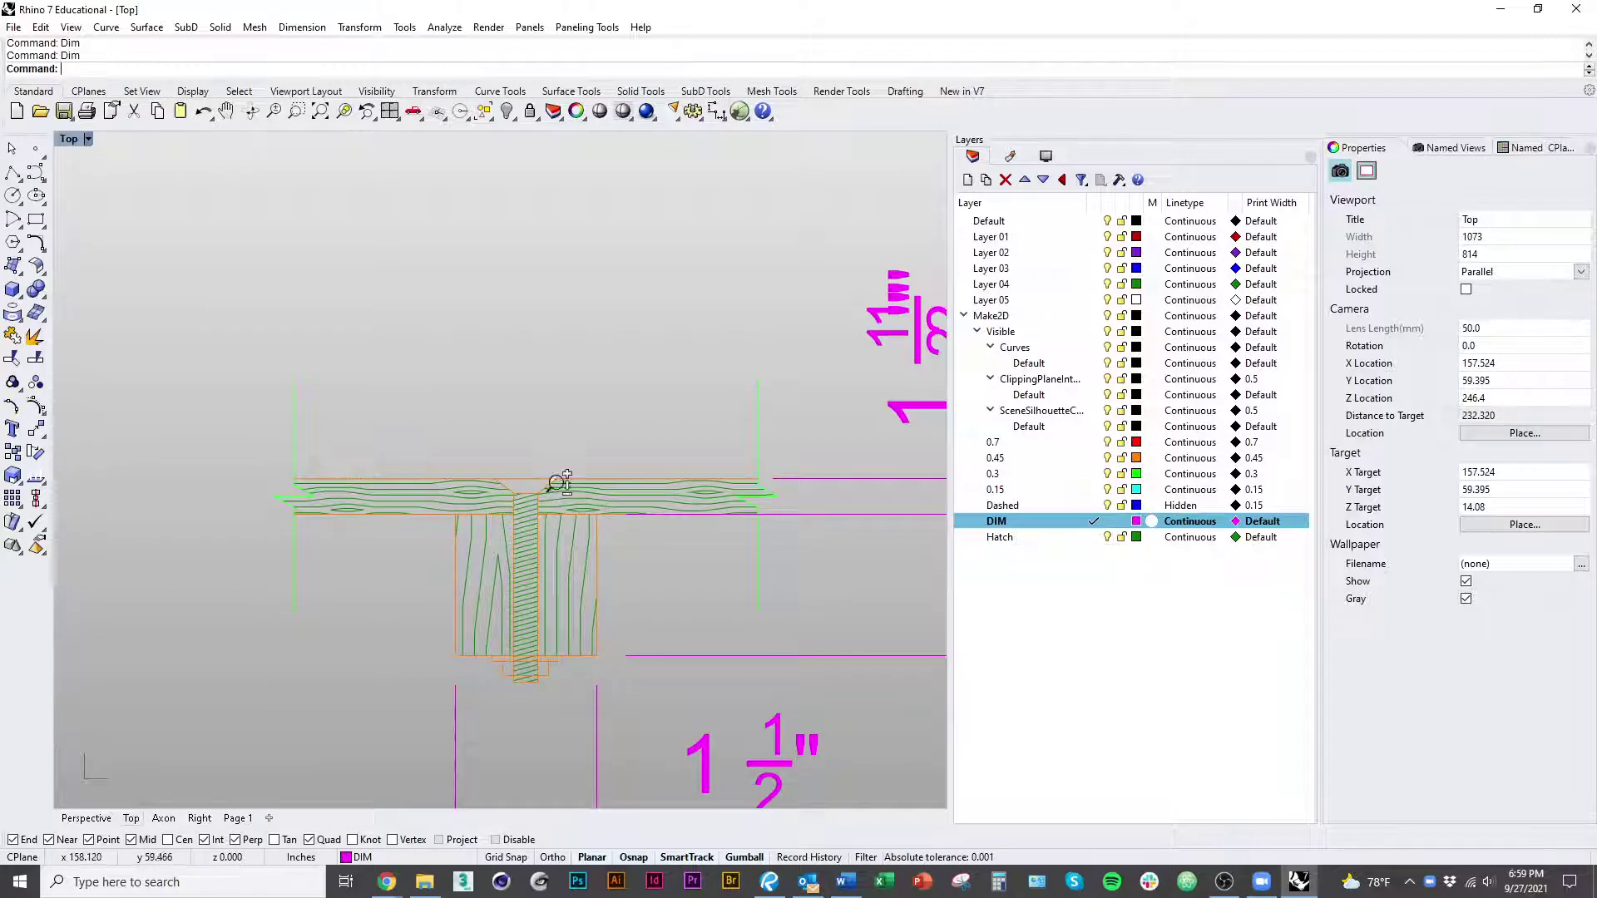